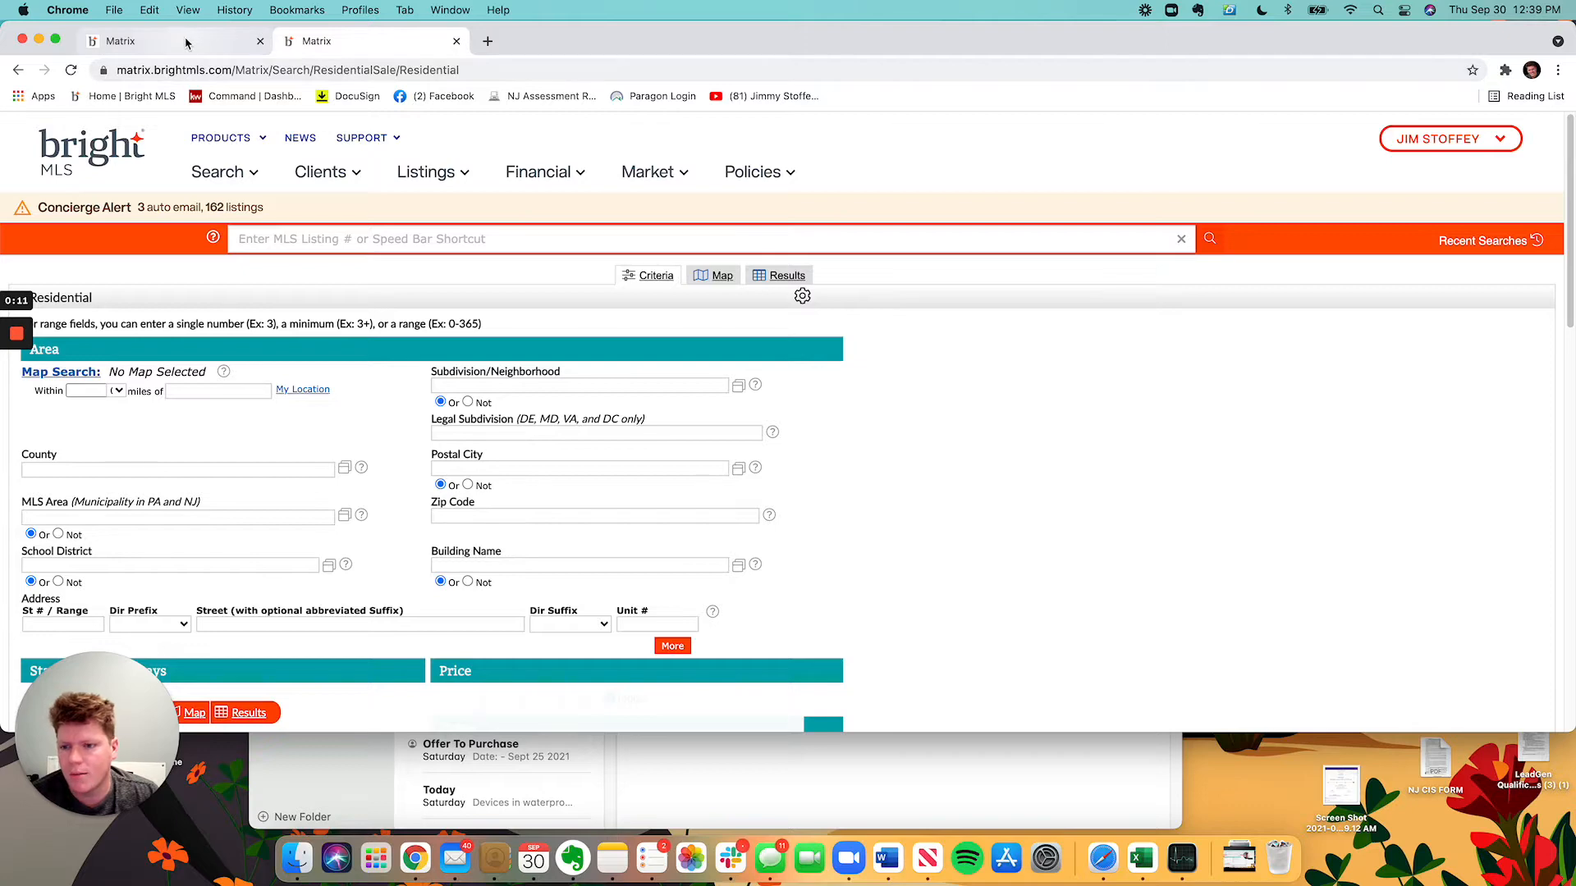
Show the map of 13 listings for the res $160-220 3-4 search and minimize the Notes window.
left_click(189, 41)
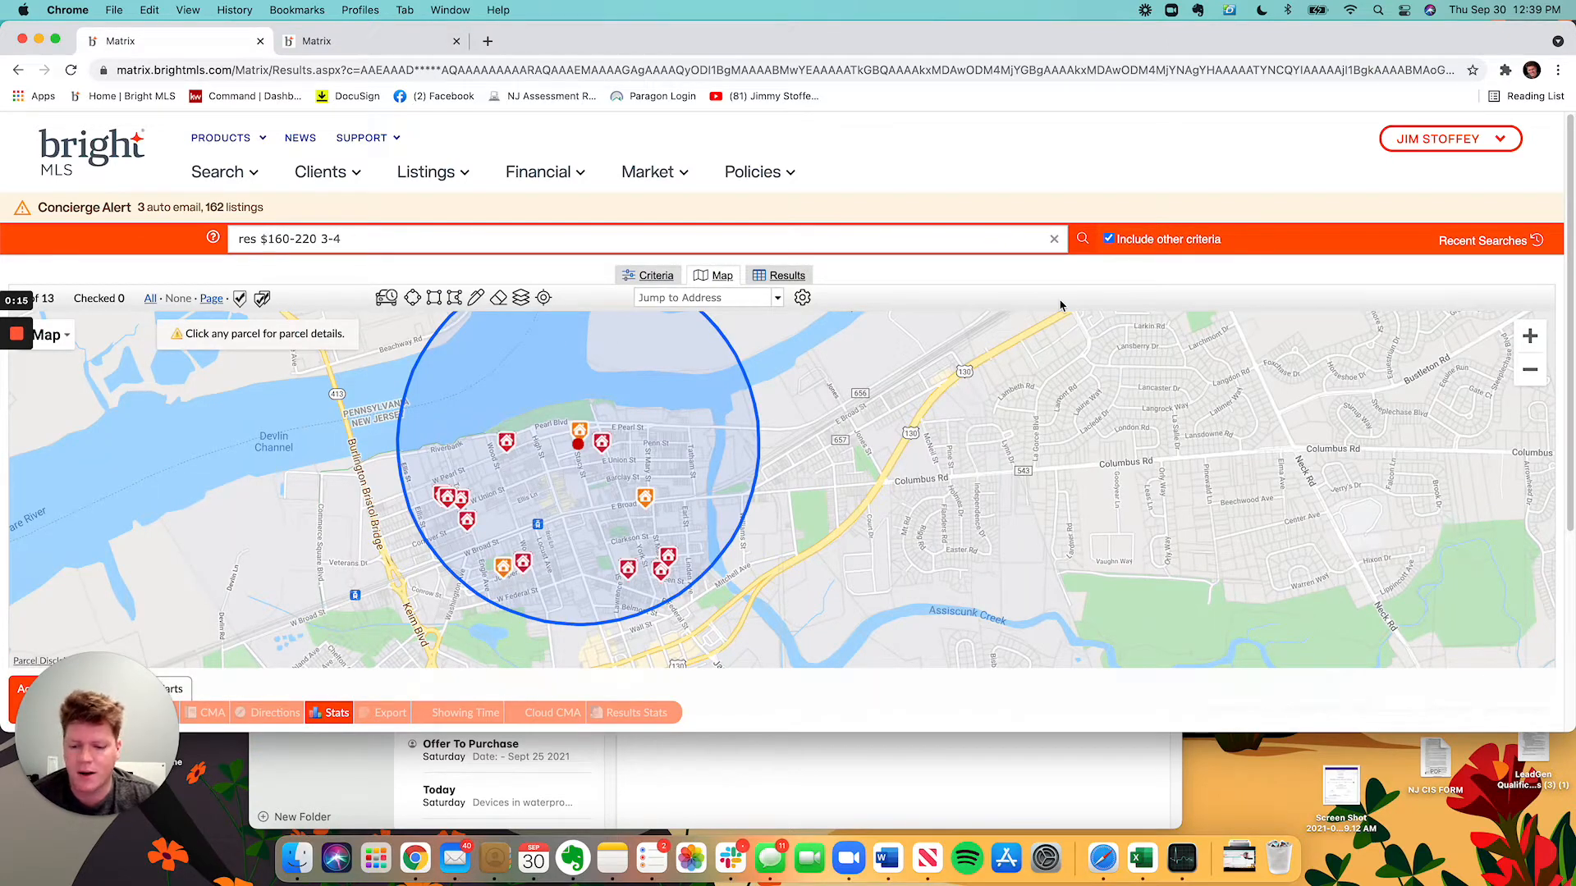
left_click(744, 781)
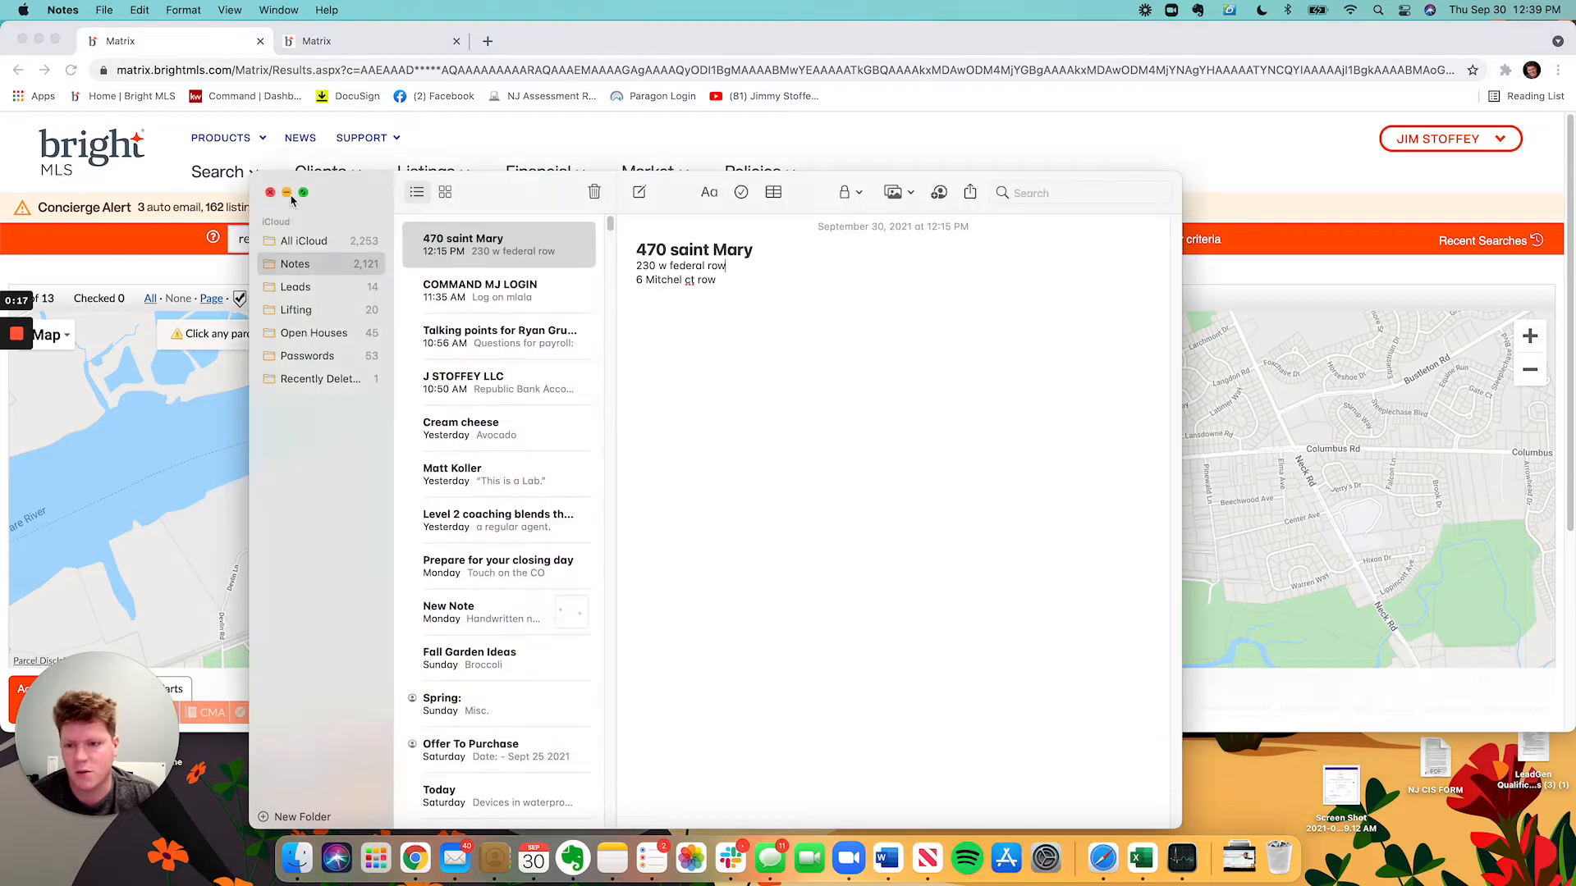
left_click(287, 194)
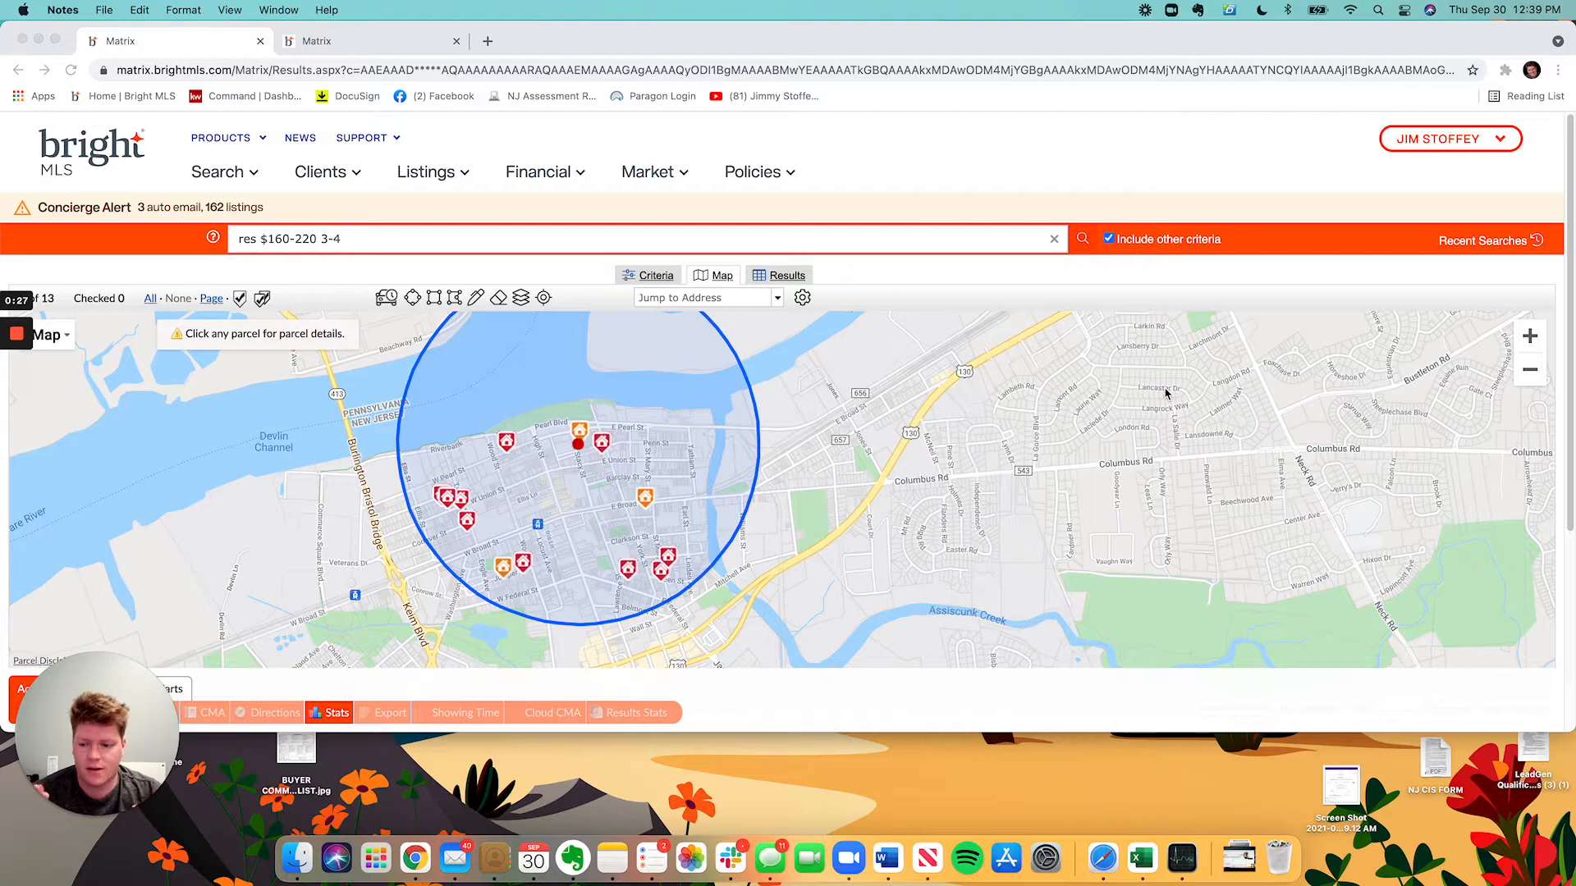
left_click(1529, 343)
left_click(1530, 339)
left_click(1530, 339)
left_click(1530, 339)
left_click_drag(391, 514, 1149, 661)
left_click_drag(581, 484, 771, 549)
scroll(771, 549, "down", 2)
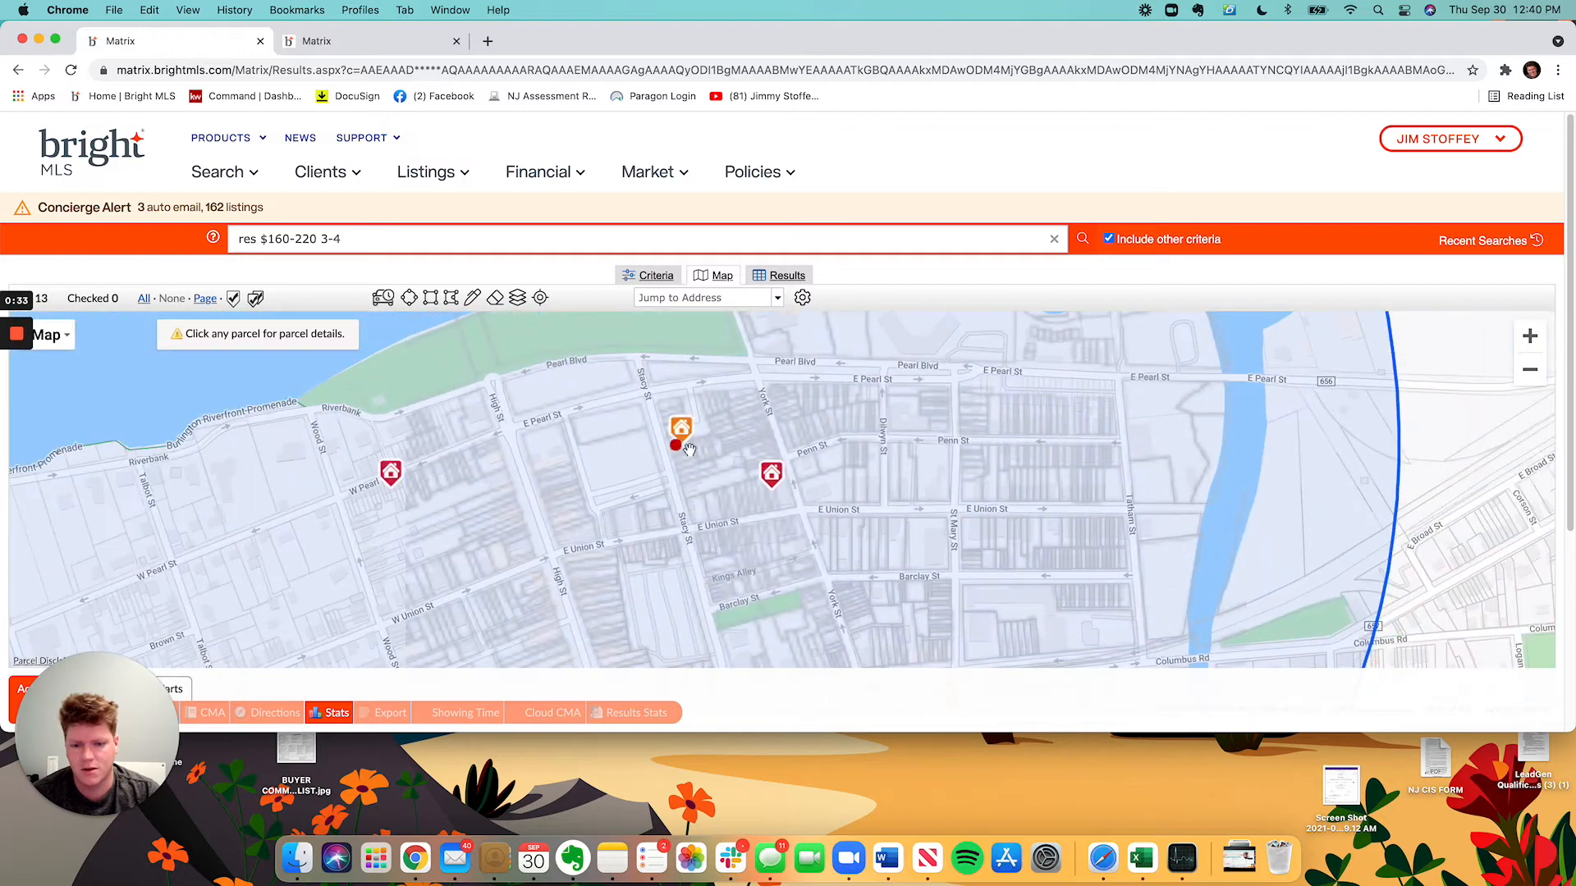
left_click_drag(724, 461, 769, 563)
scroll(769, 560, "up", 2)
left_click(678, 518)
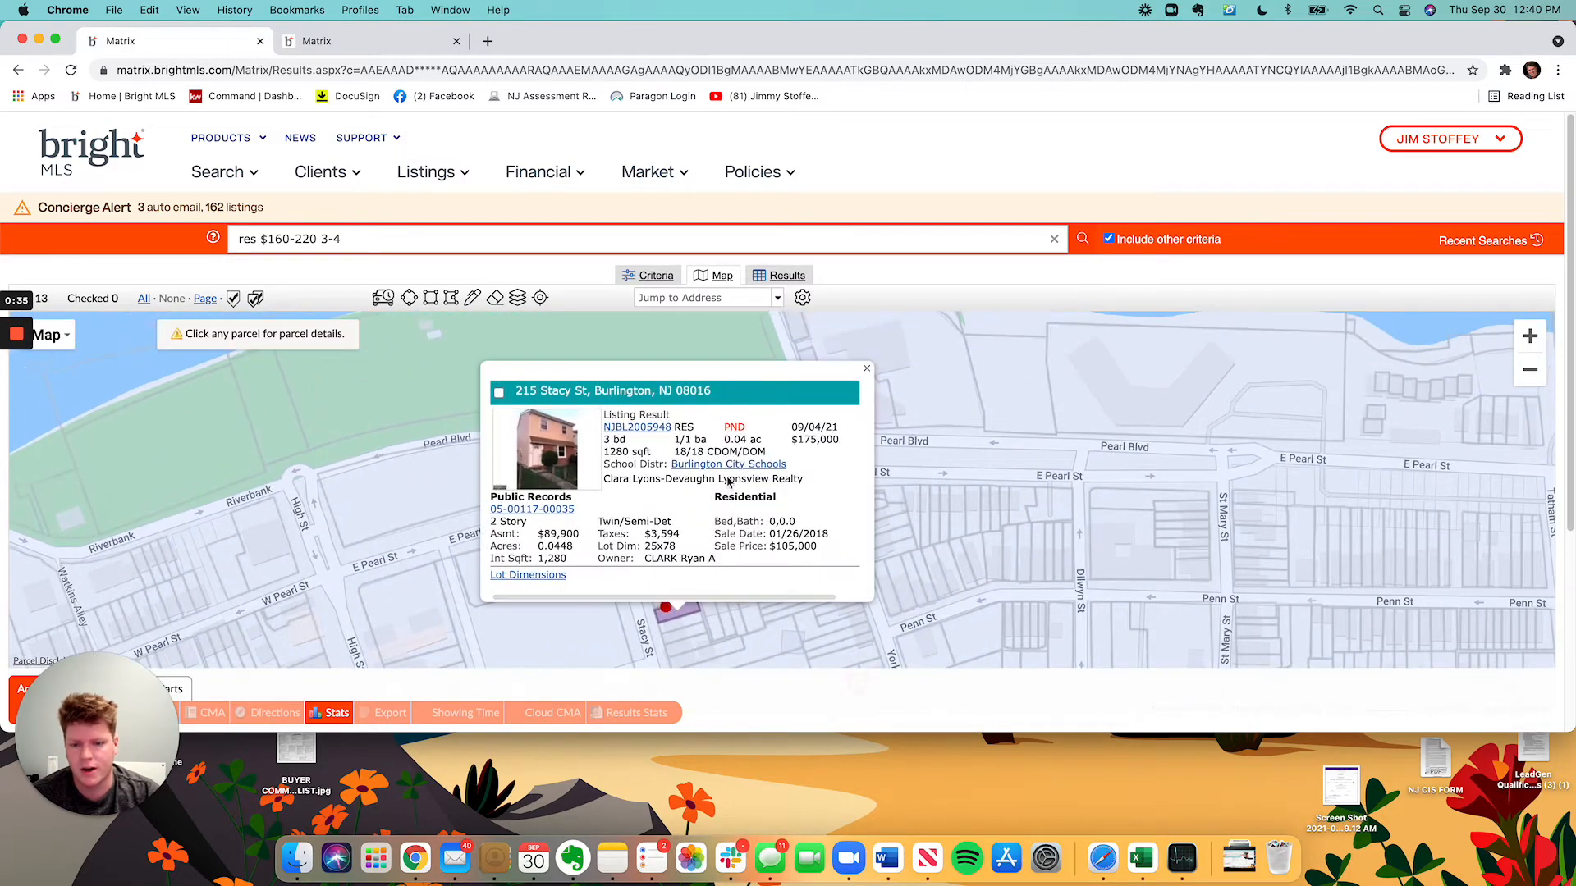
left_click(660, 430)
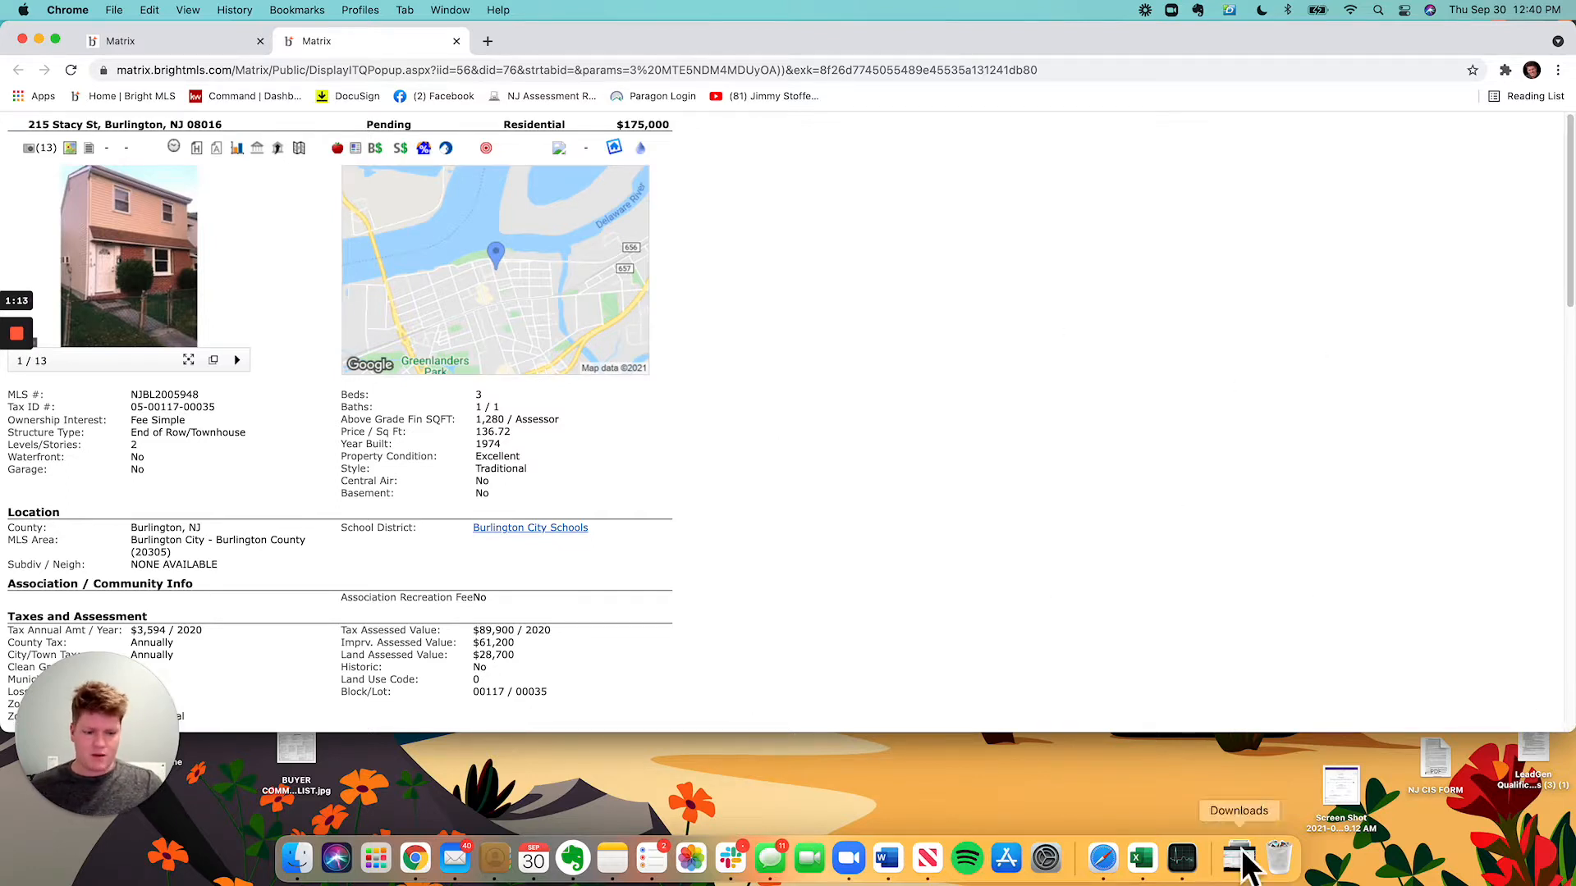
Place the enlarged Value Worksheet on the right and the narrowed listing window on the left.
left_click(1158, 872)
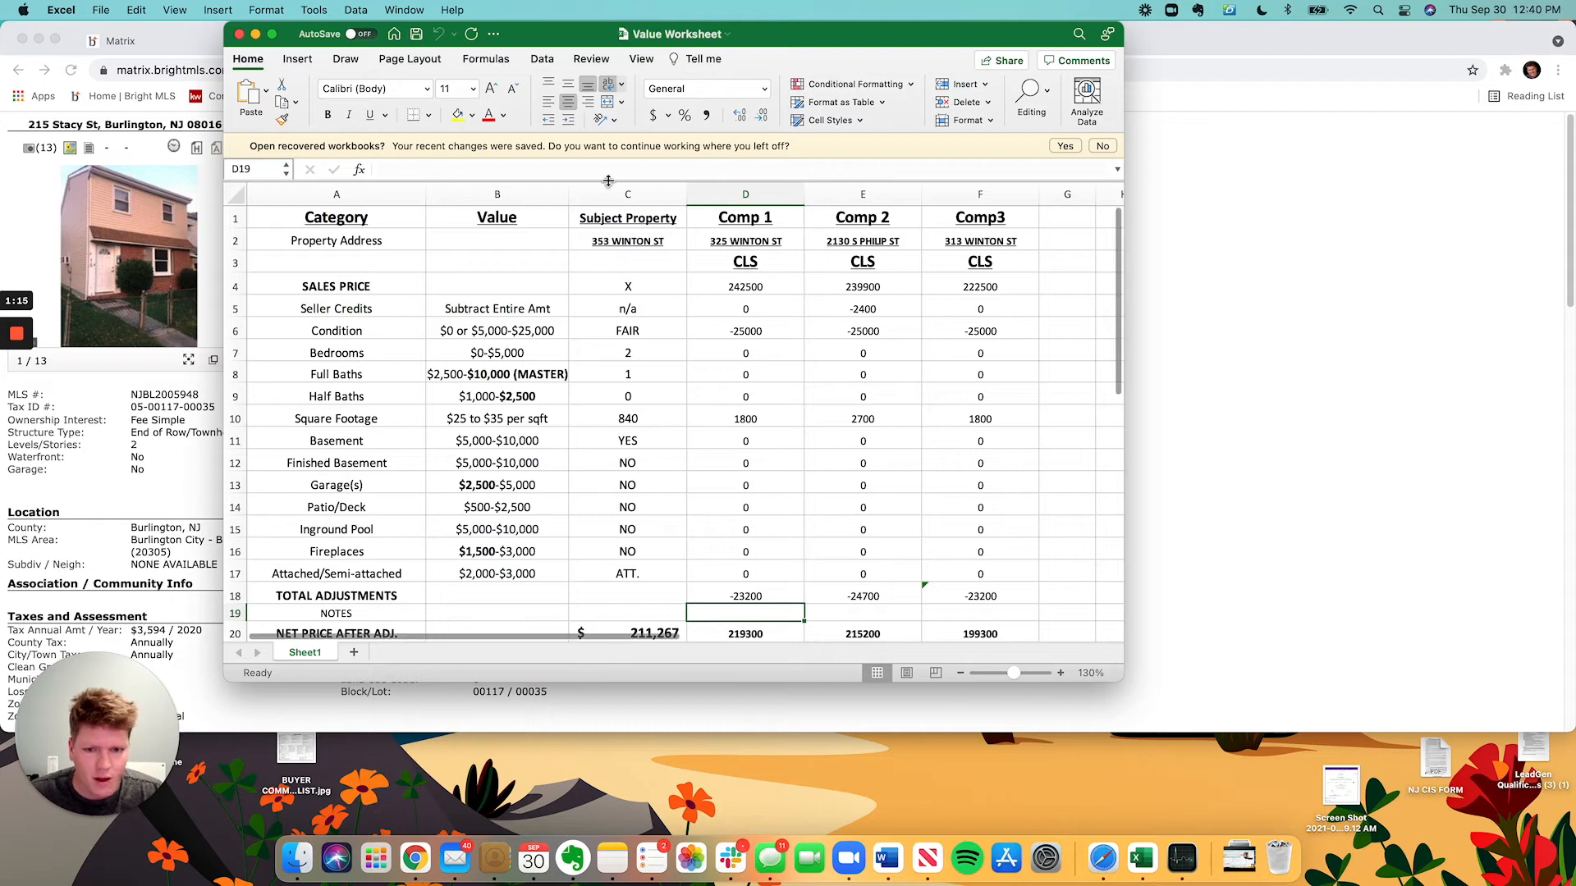
left_click_drag(451, 41, 884, 41)
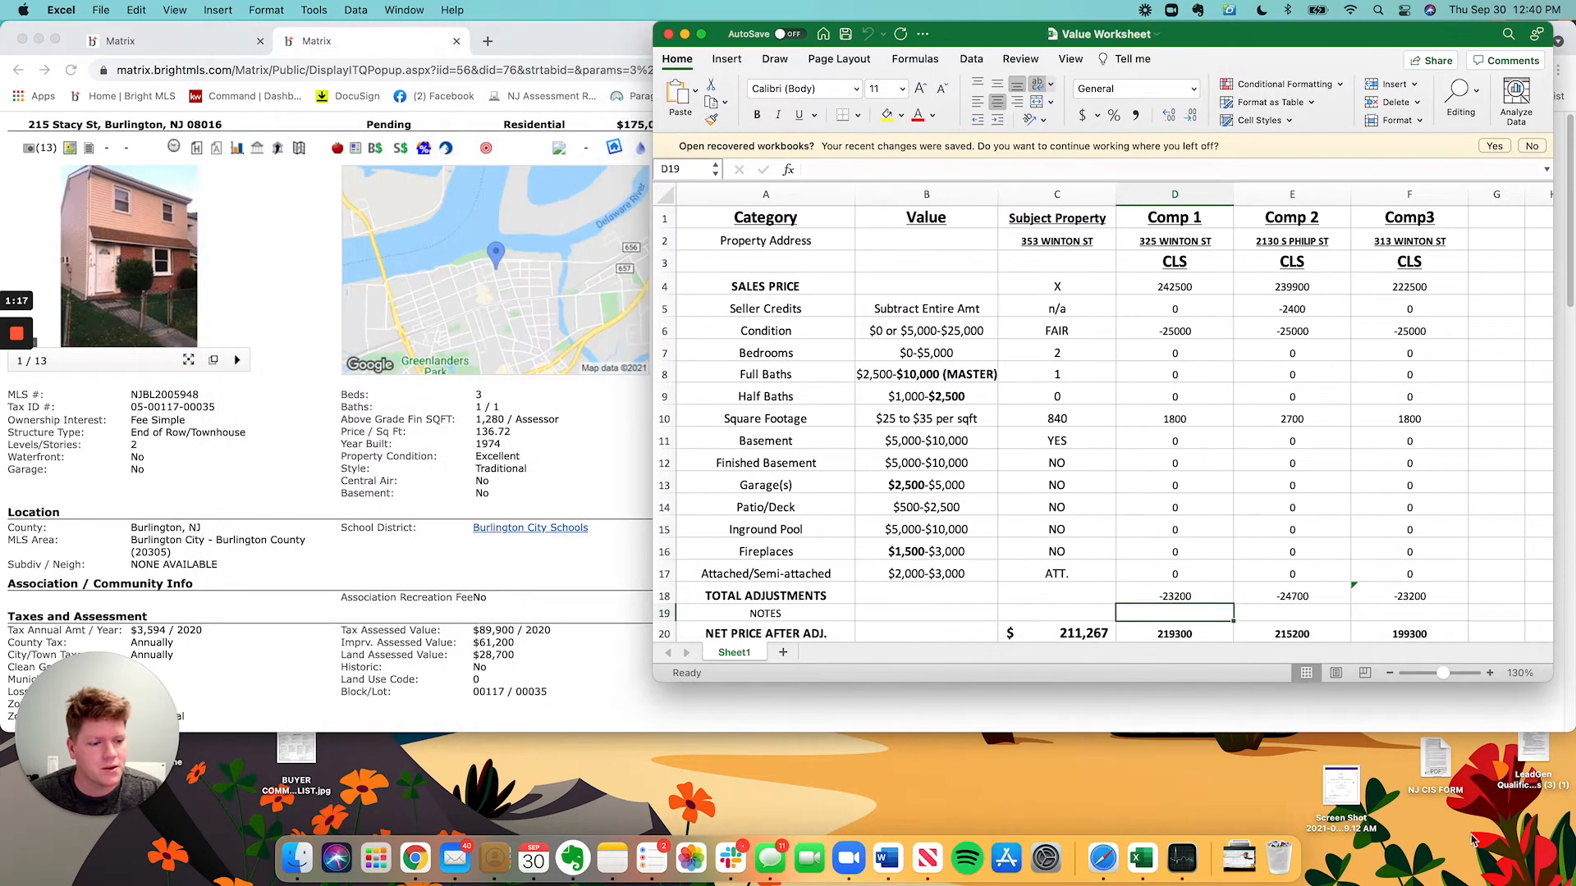
left_click(1471, 717)
left_click_drag(1570, 728, 874, 835)
left_click(1179, 406)
left_click_drag(948, 39, 971, 39)
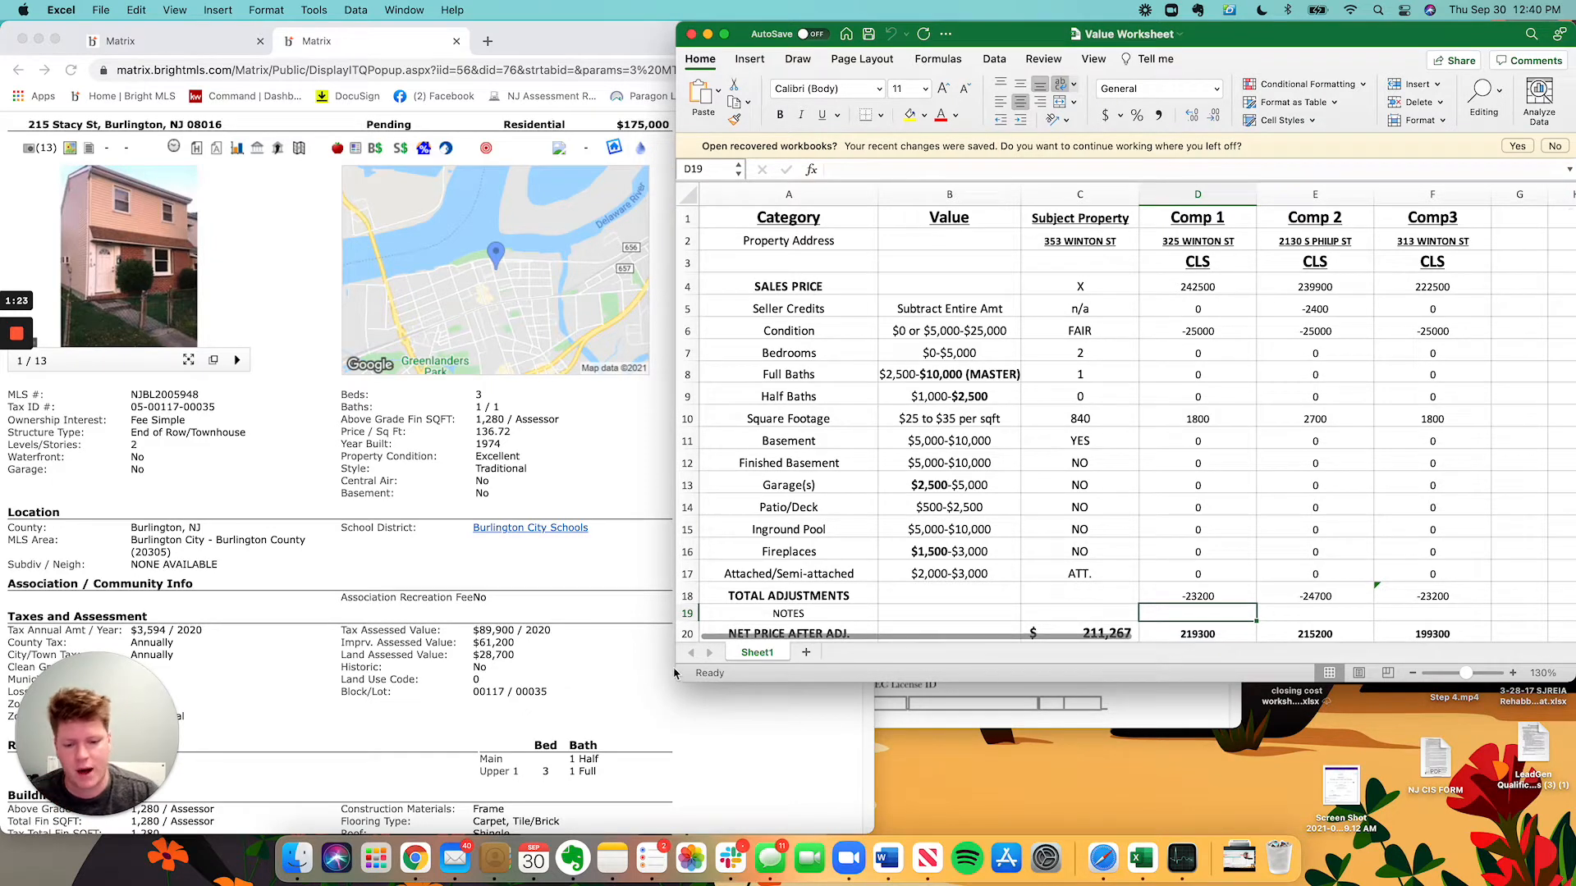
left_click_drag(677, 681, 594, 834)
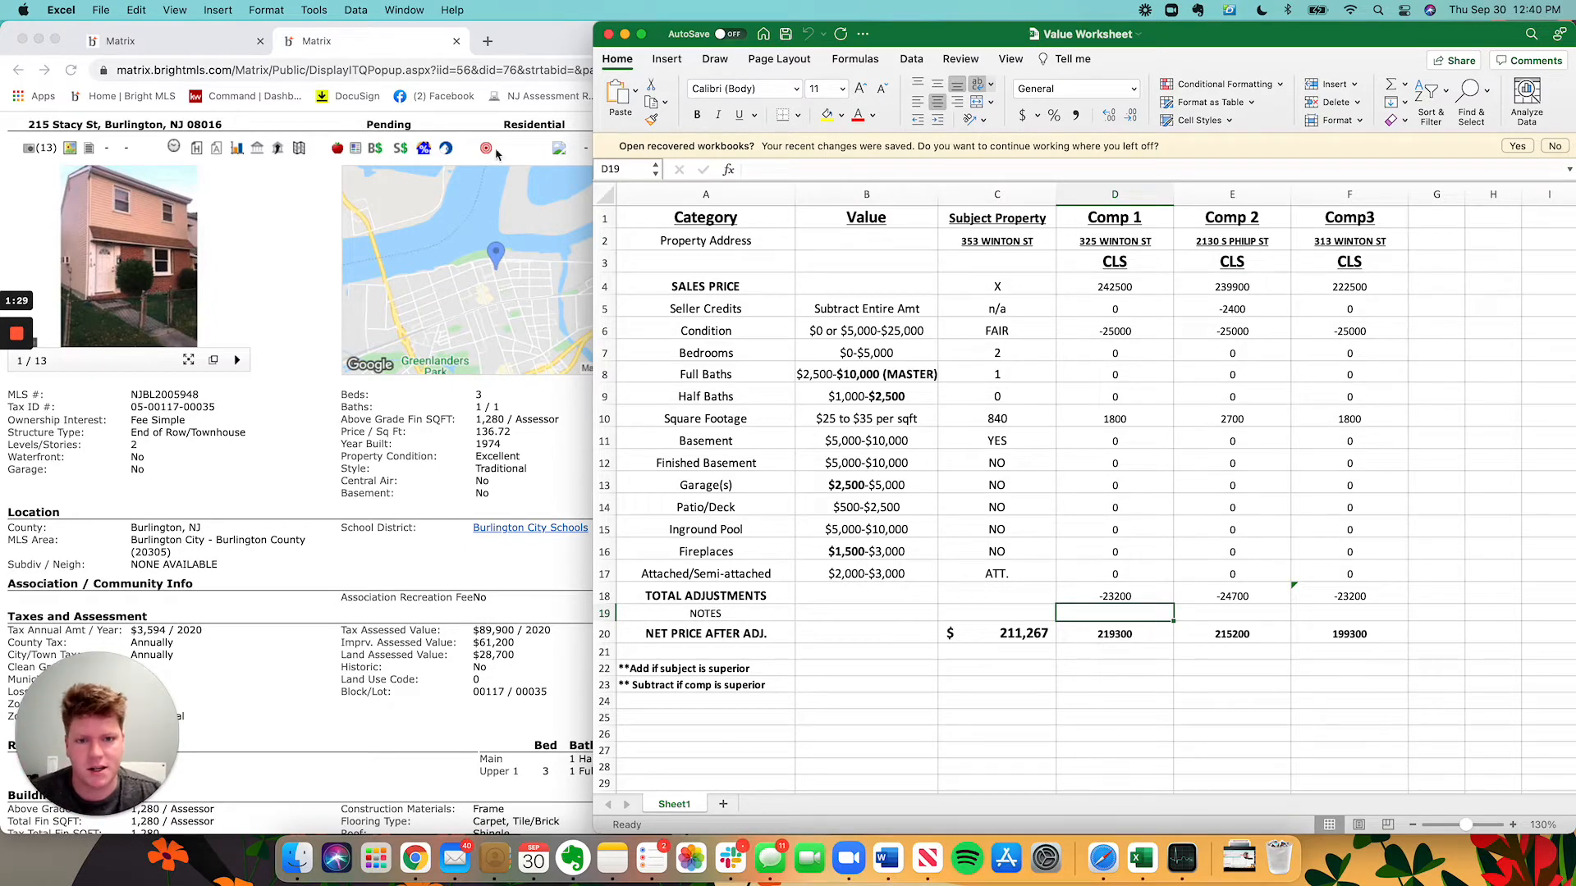
Minimize the Messages and Mail windows to clear the screen.
left_click_drag(1149, 36, 766, 37)
left_click(1247, 49)
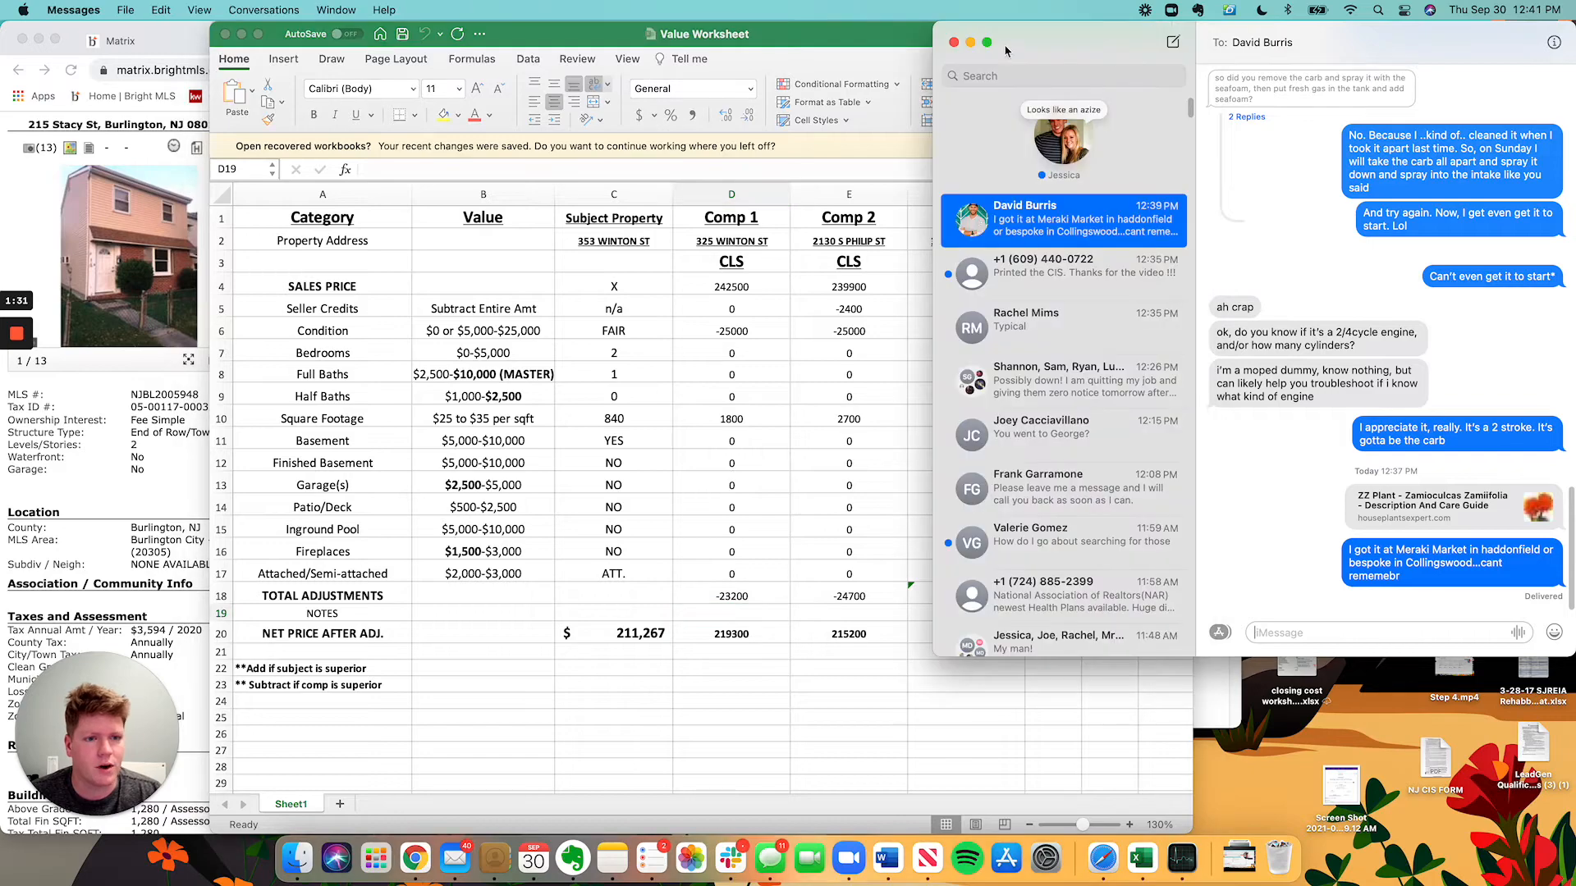
left_click(970, 43)
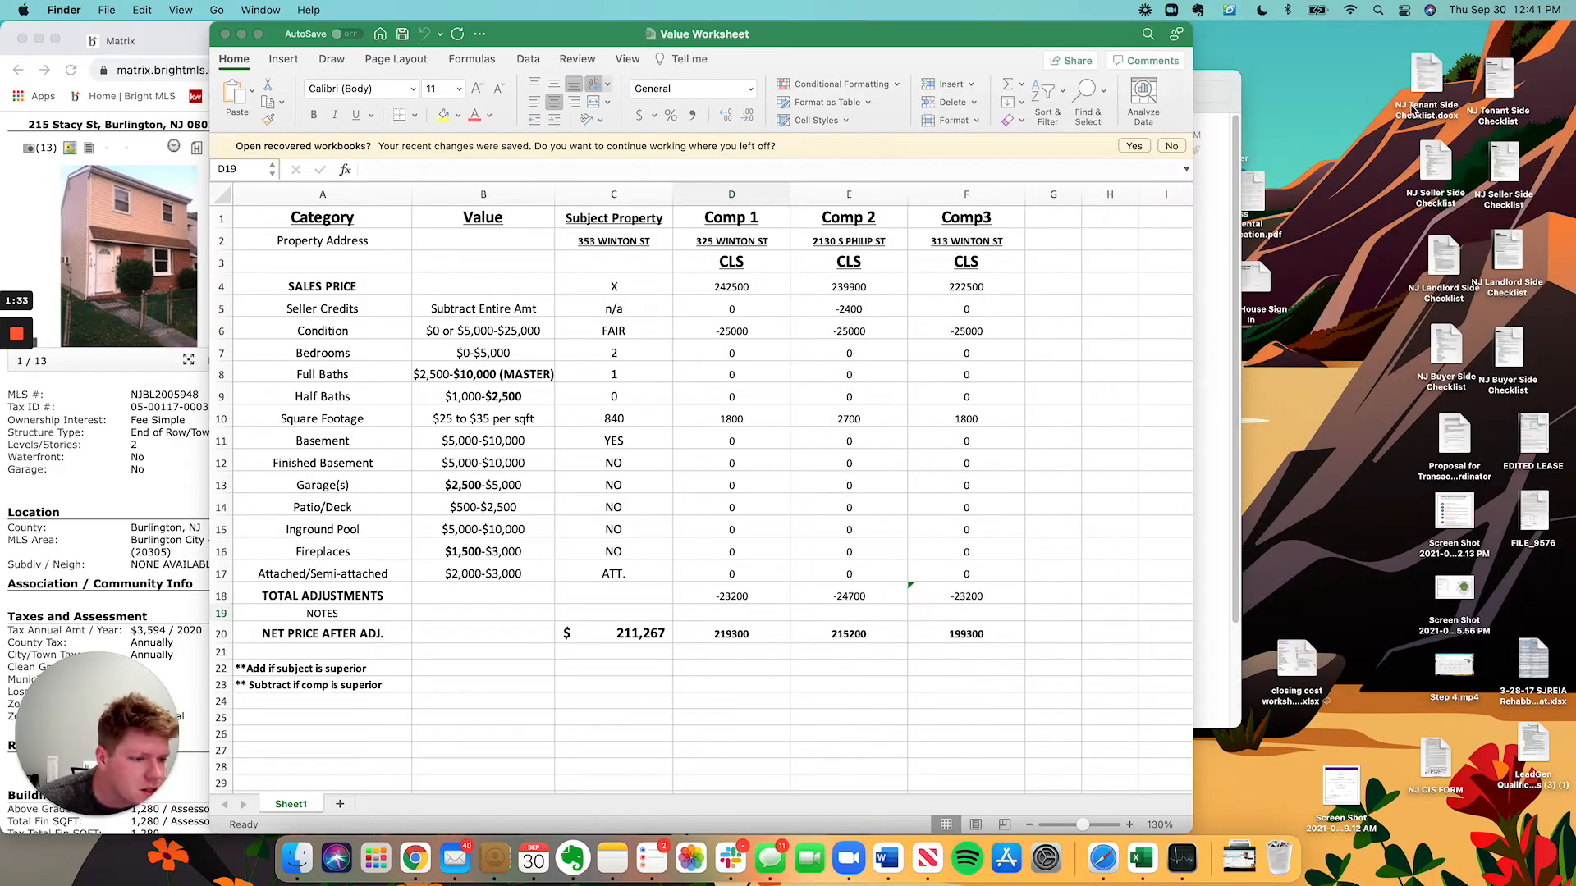
left_click(1218, 608)
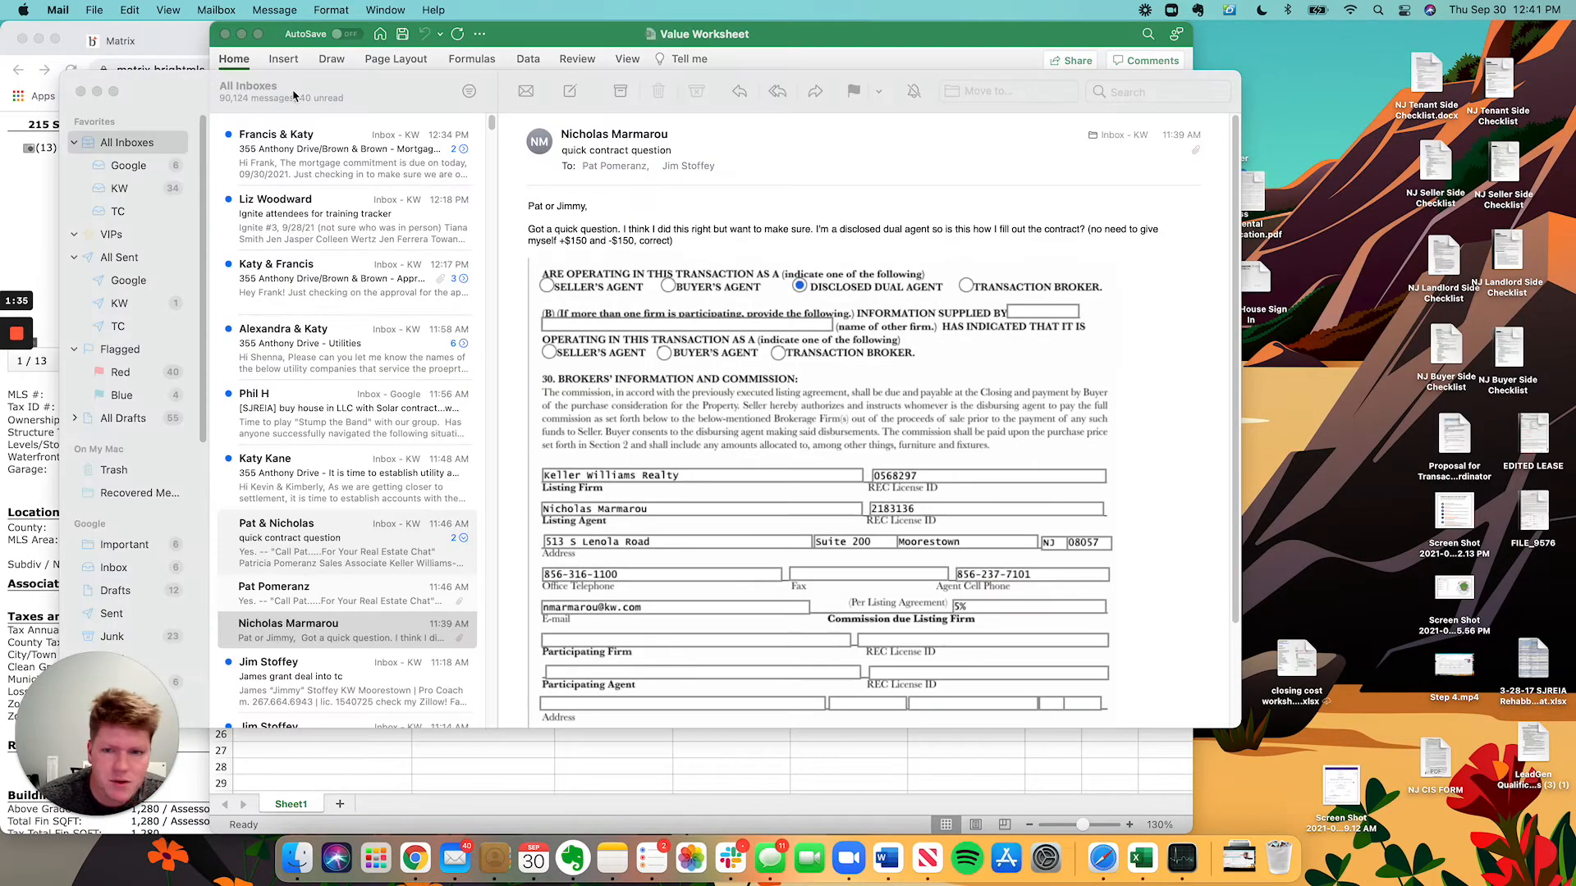
left_click(103, 86)
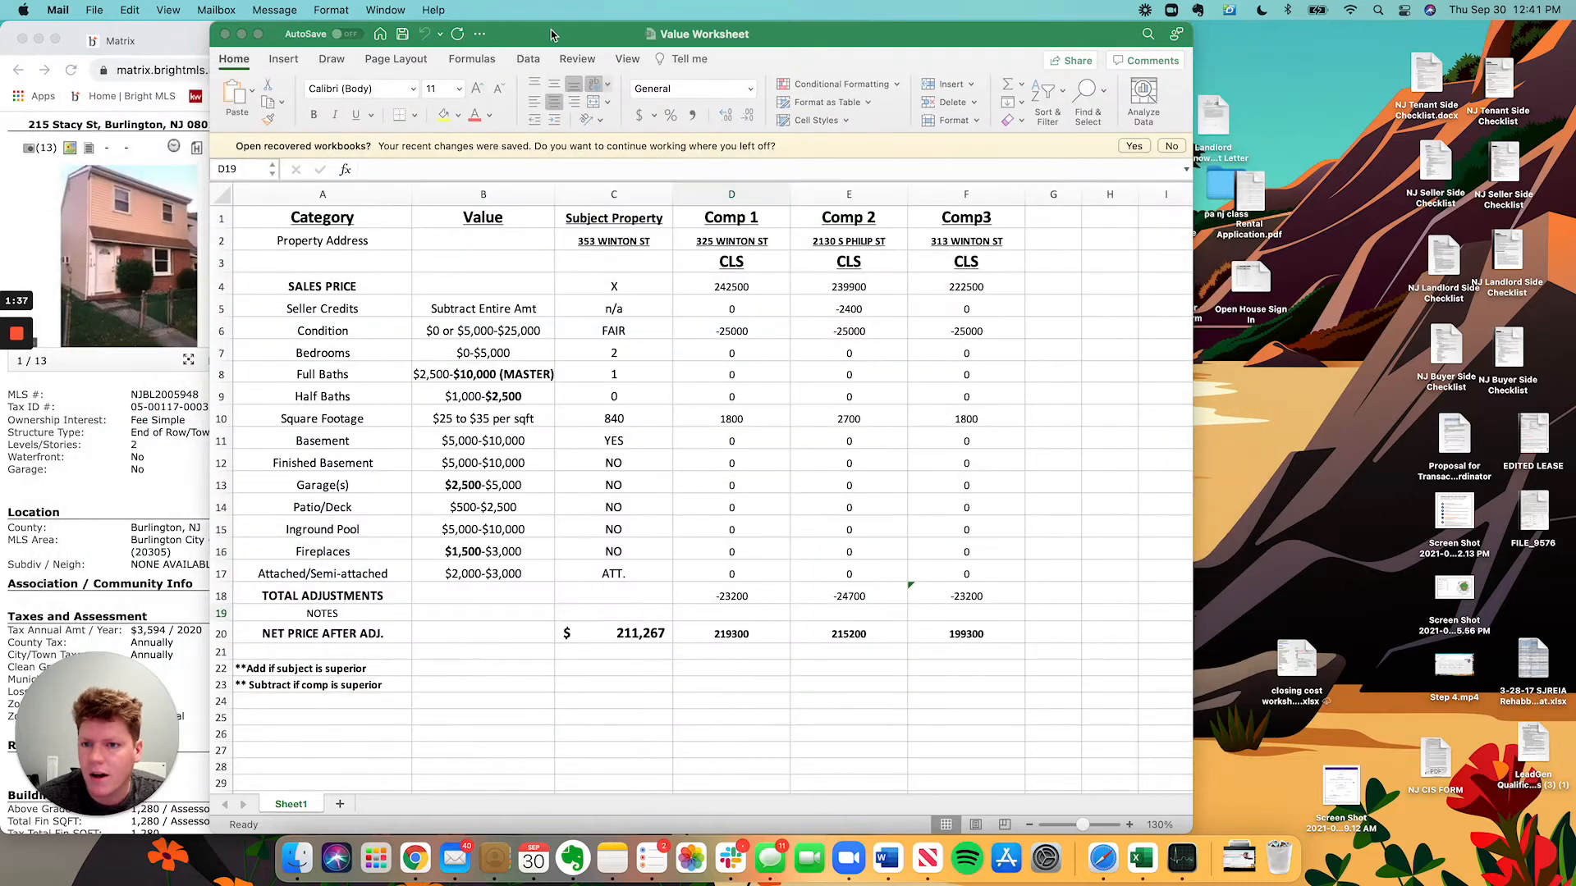
Open the APPRAISAL ADJUSTMENTS chart from the desktop and put the worksheet back on the right.
left_click_drag(551, 33, 763, 33)
left_click_drag(901, 33, 461, 9)
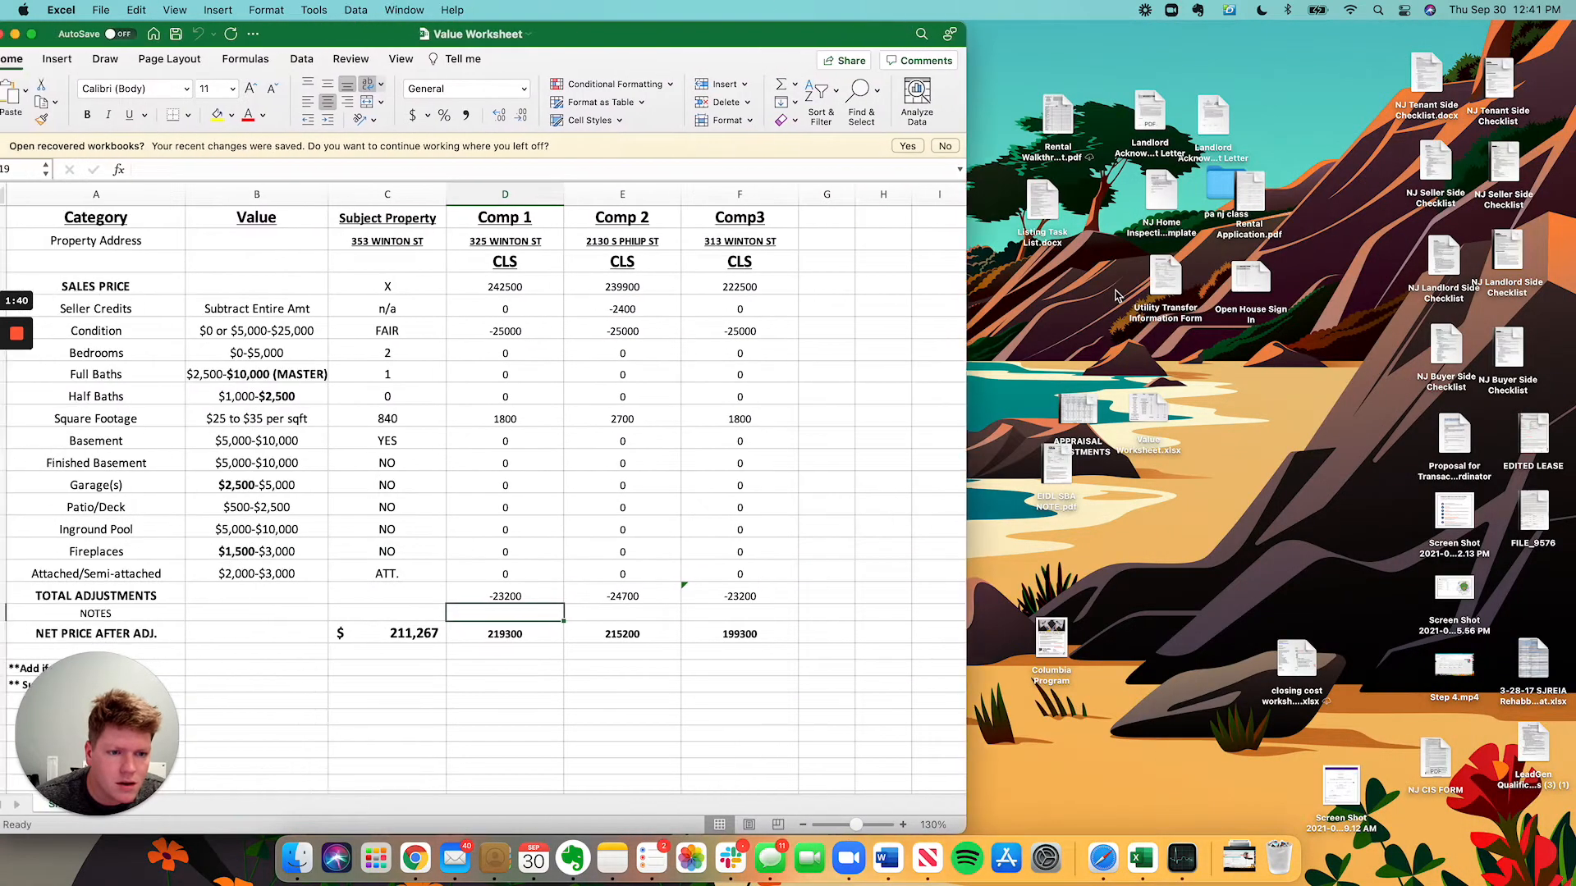
left_click(1024, 344)
left_click(1081, 411)
double_click(1081, 414)
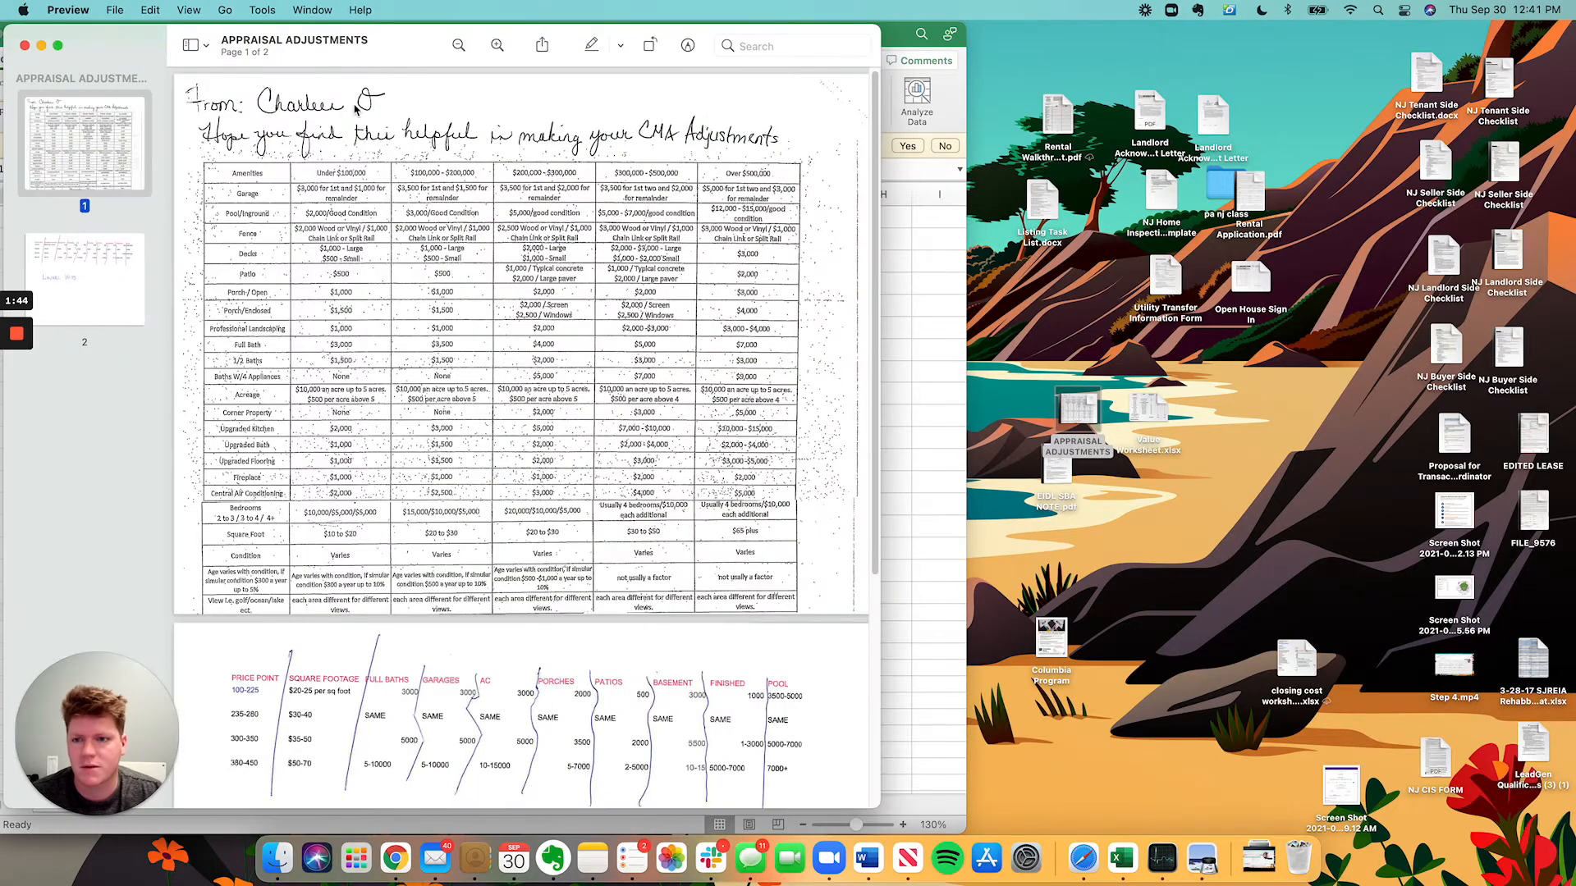
left_click_drag(369, 34, 1066, 6)
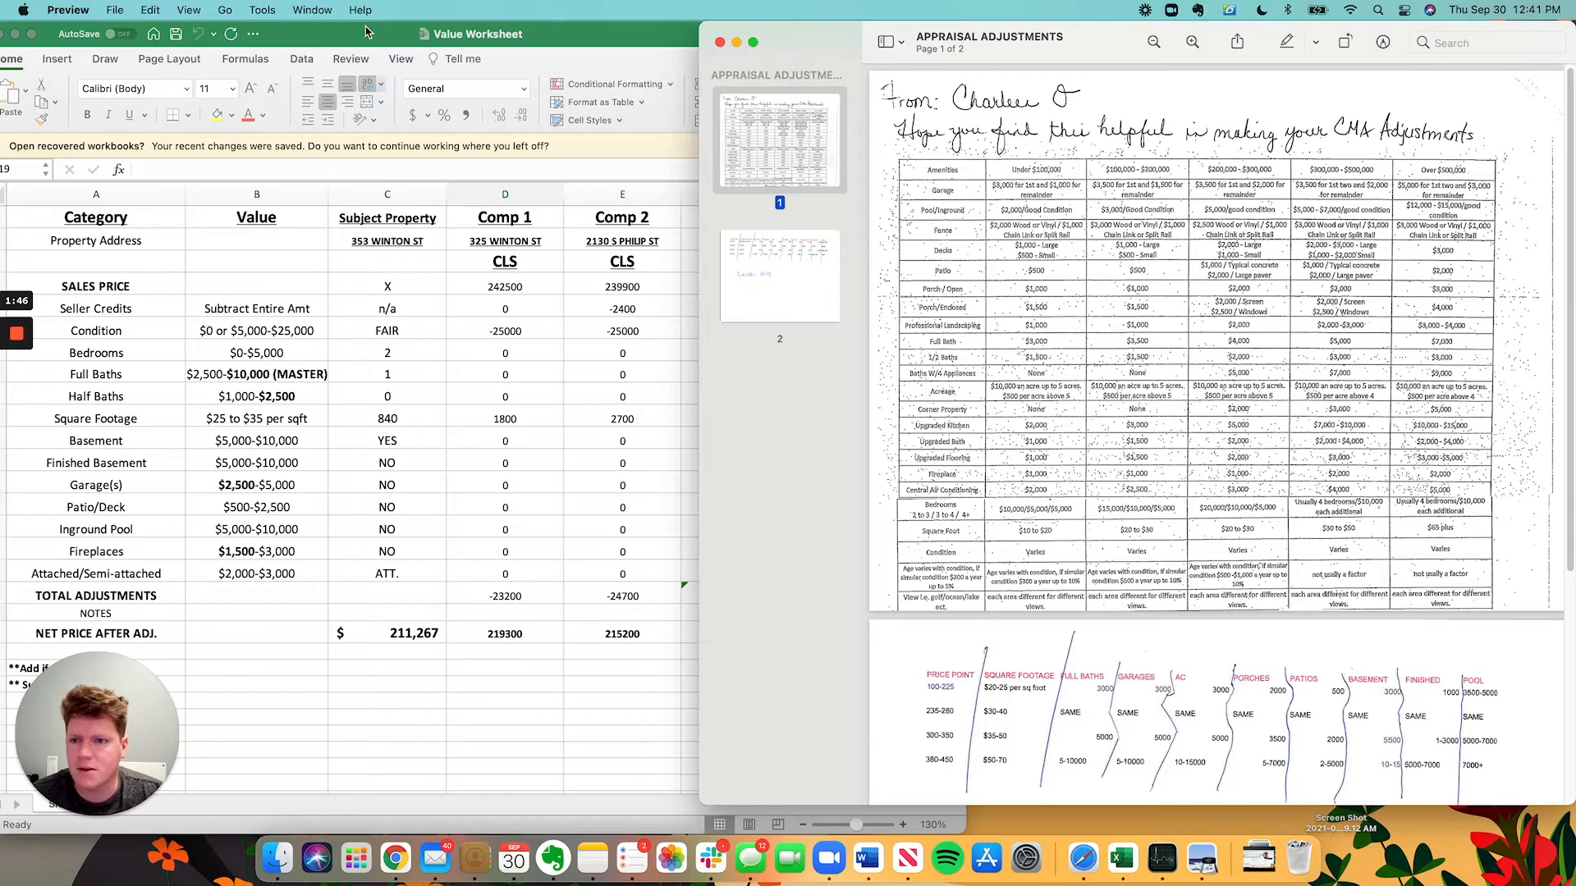
left_click_drag(367, 32, 964, 31)
left_click(100, 11)
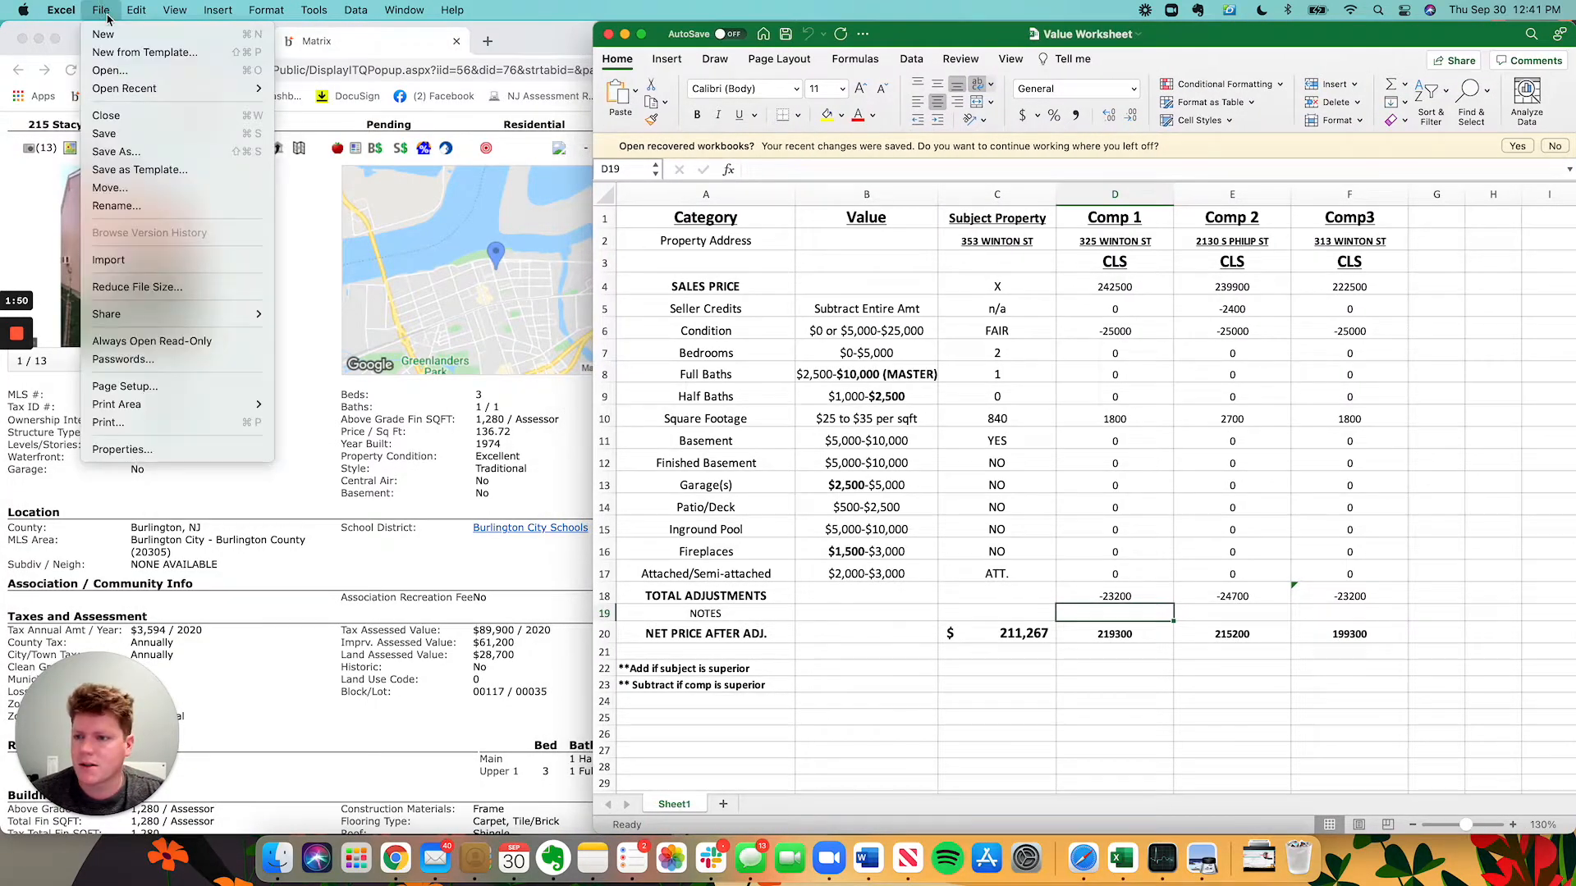
left_click(123, 152)
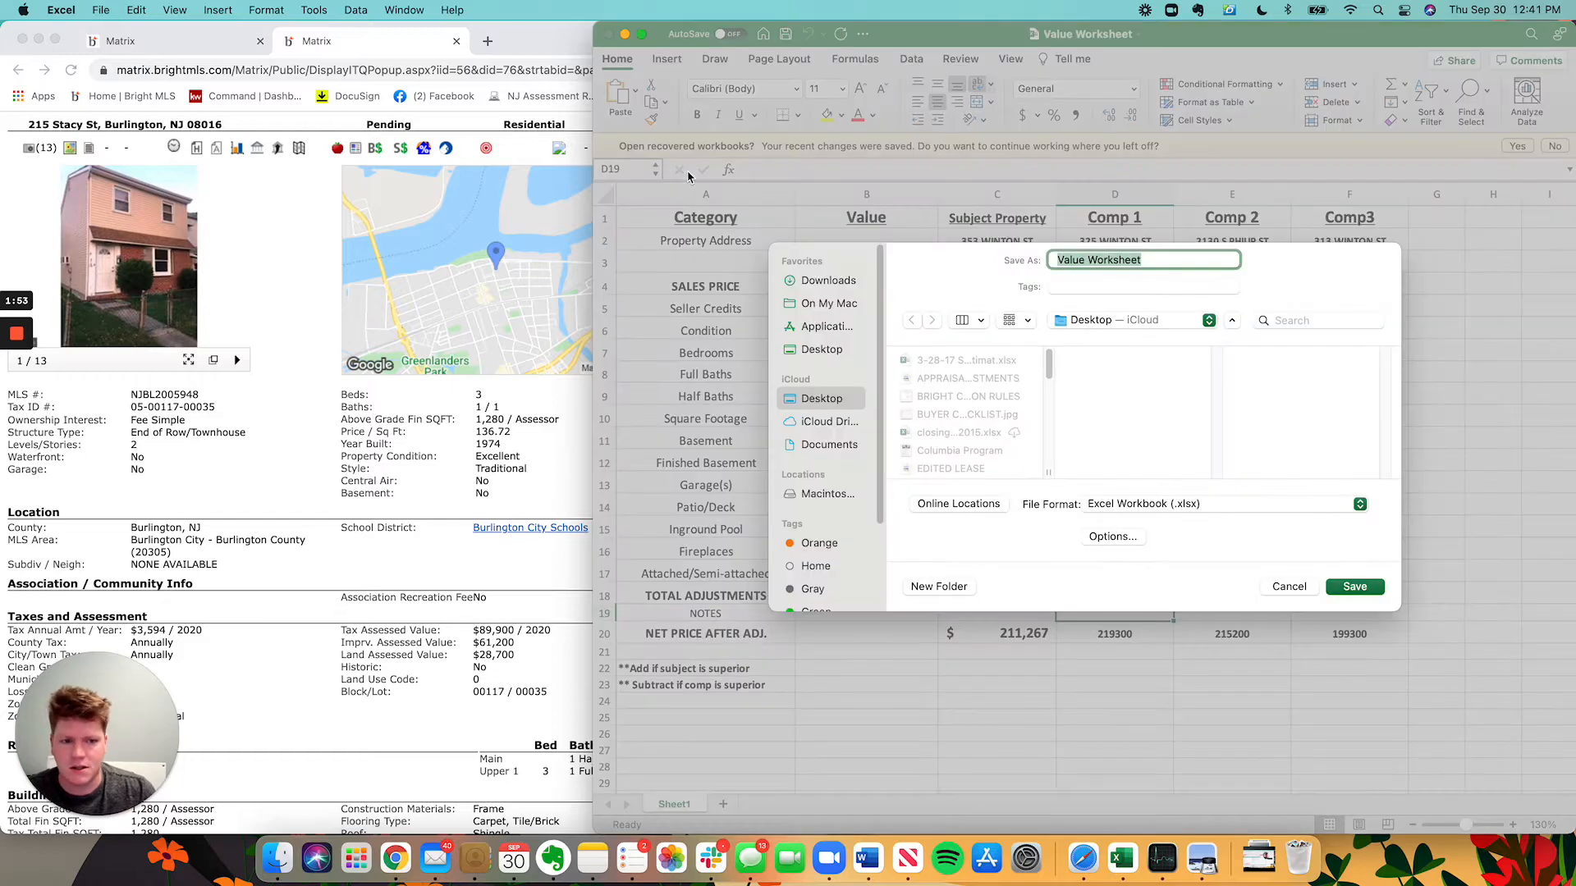
key("Left")
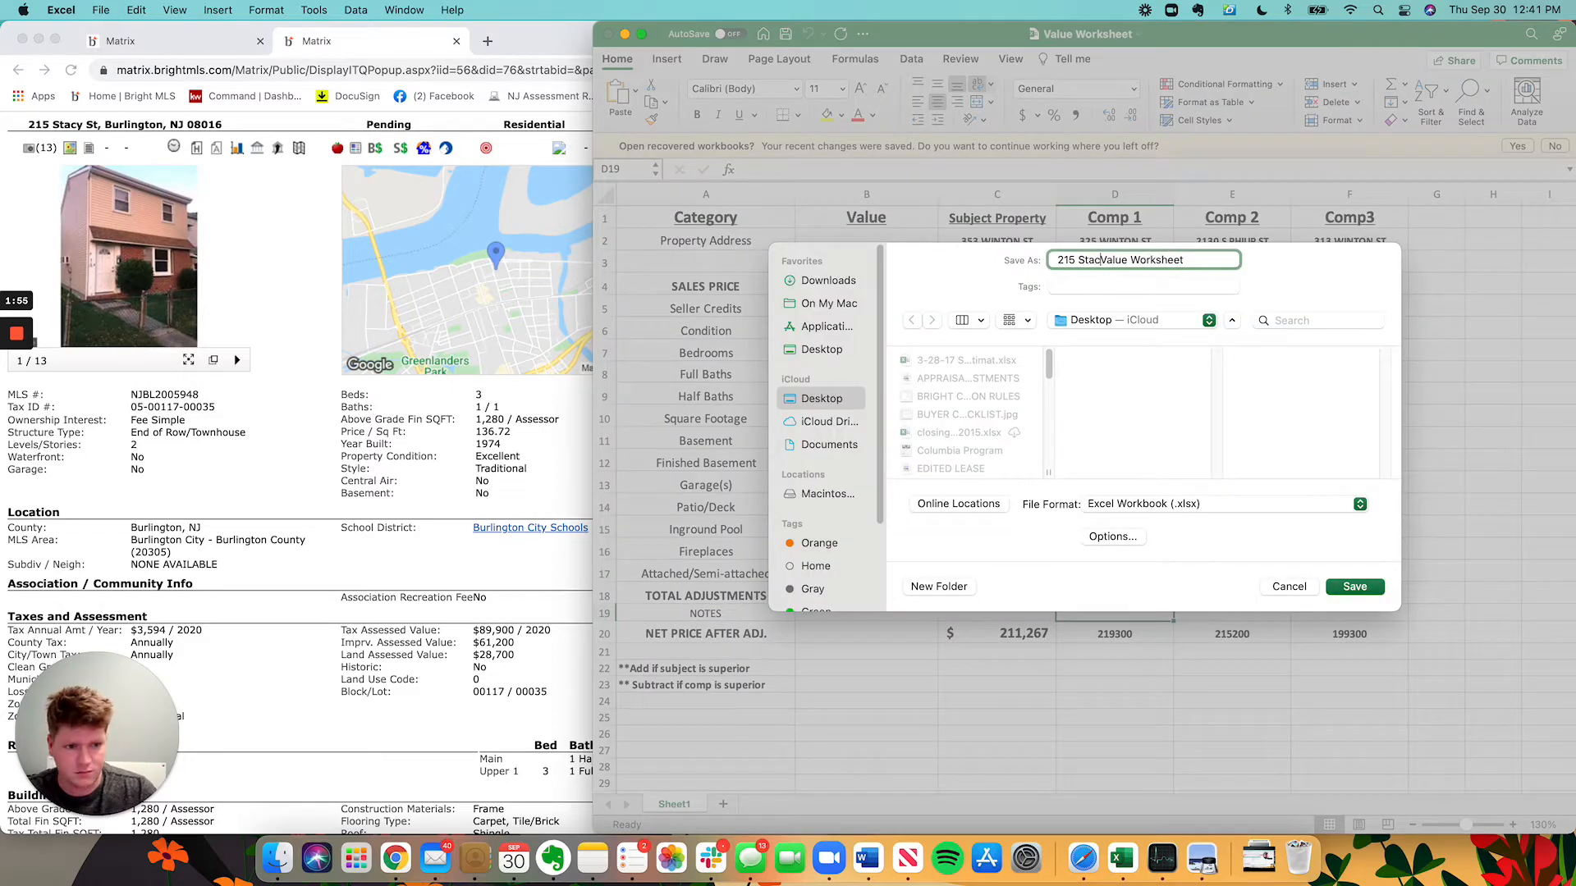
type("-")
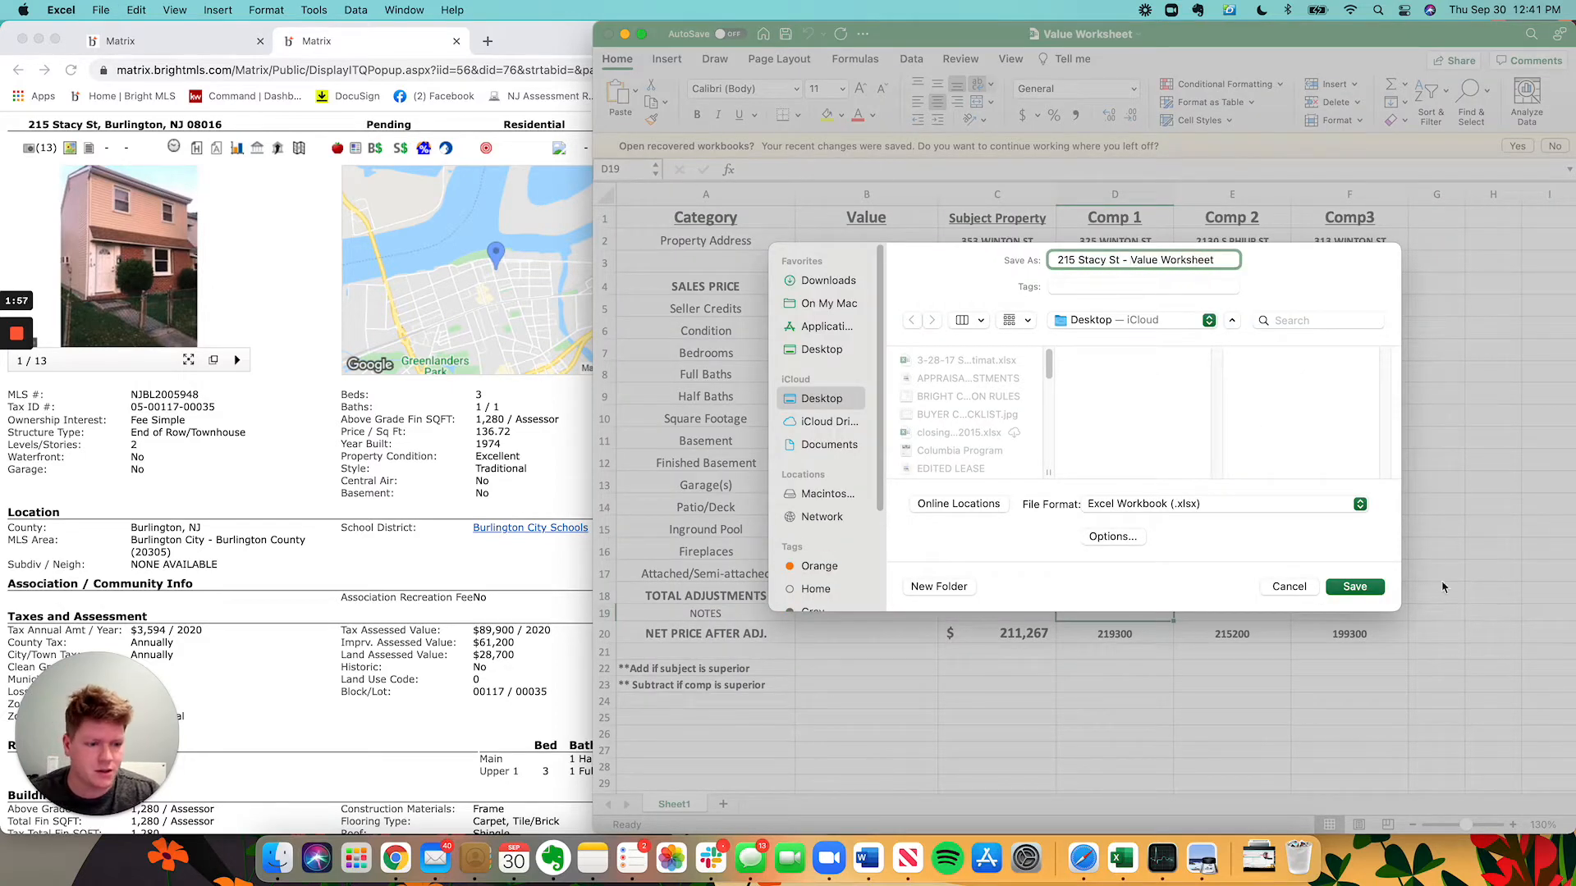
left_click(1354, 587)
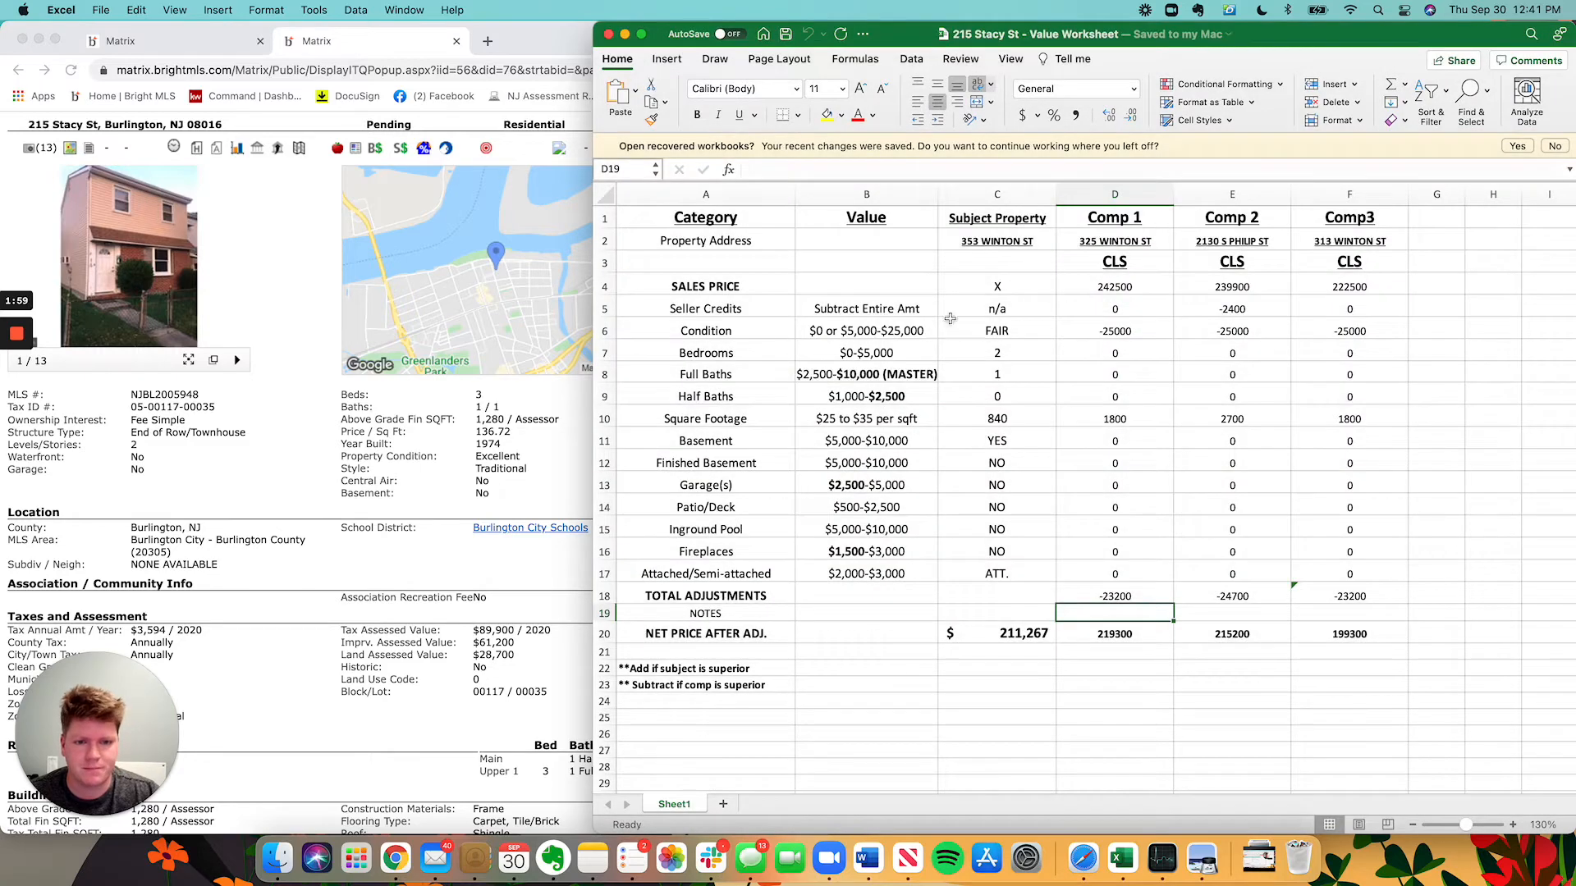
left_click(1020, 241)
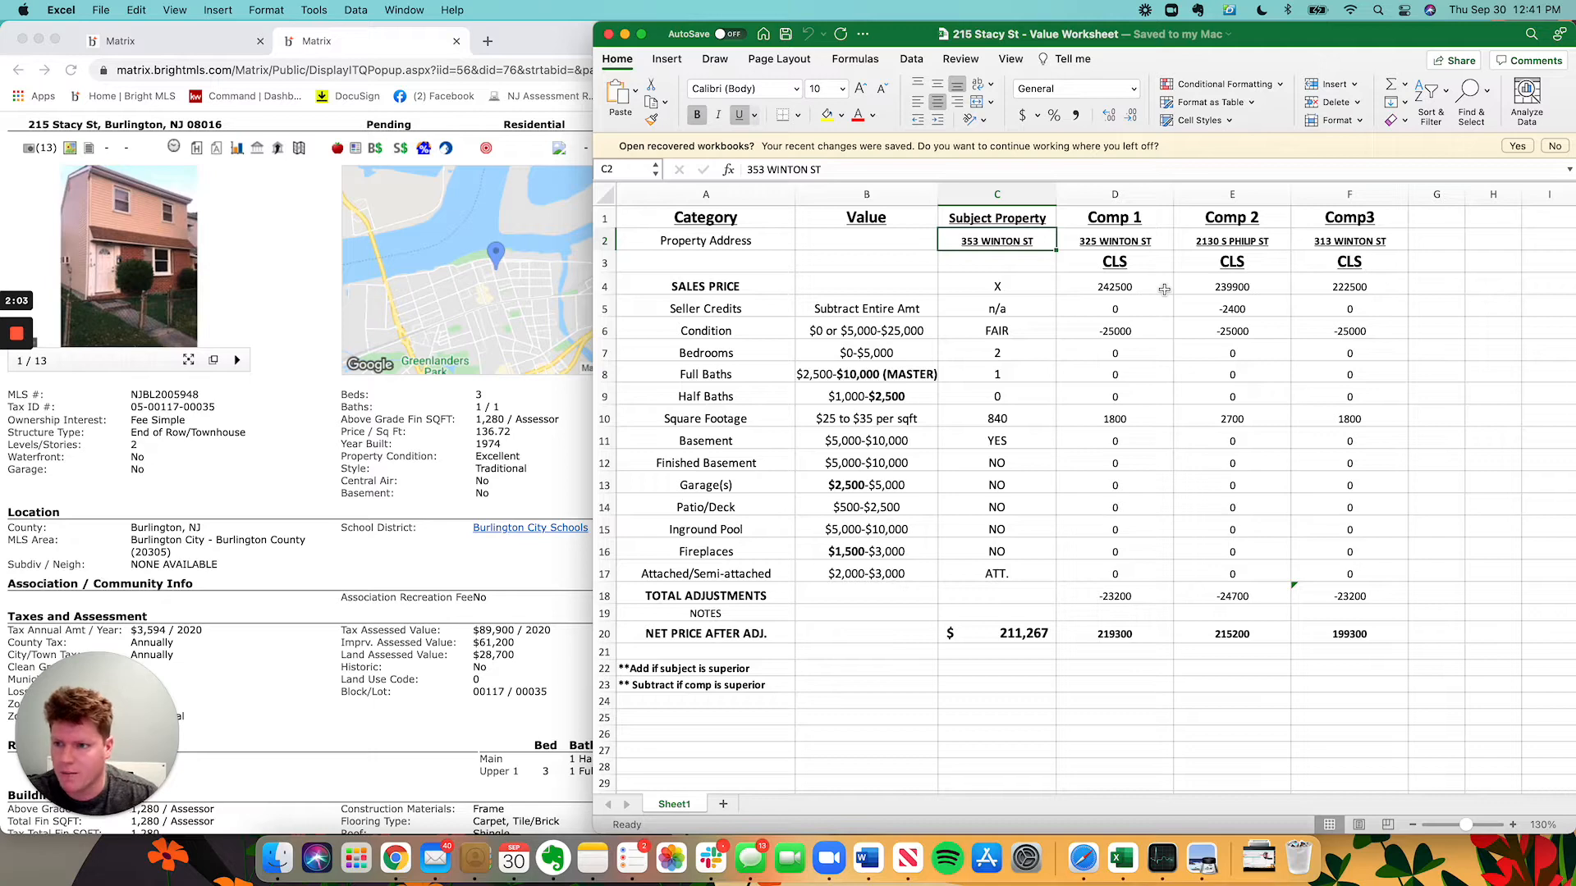
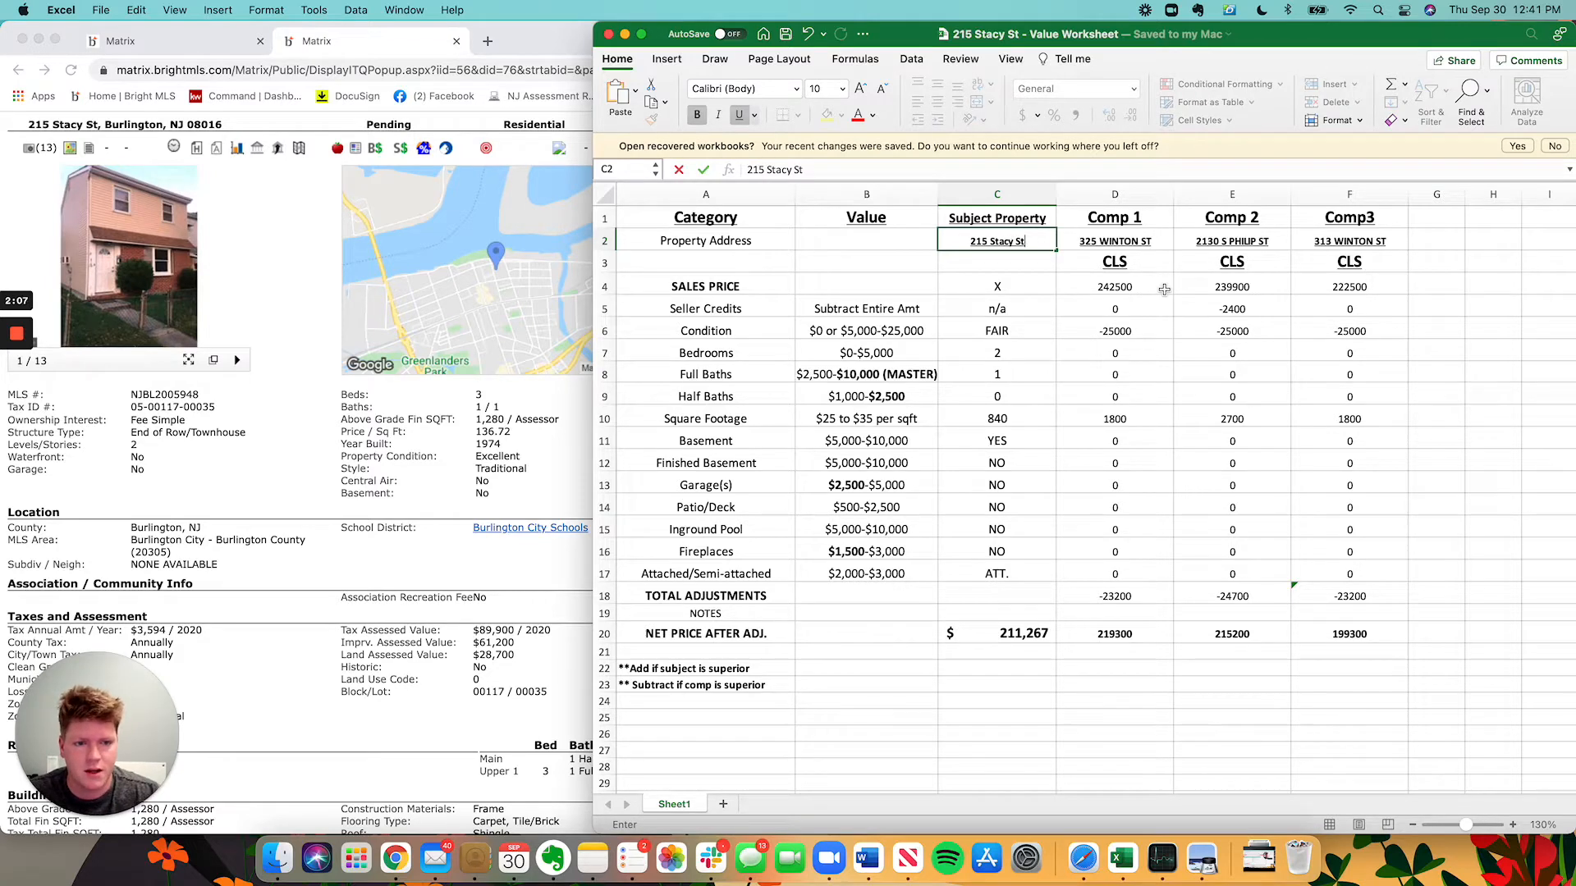
key("Return")
key("Return")
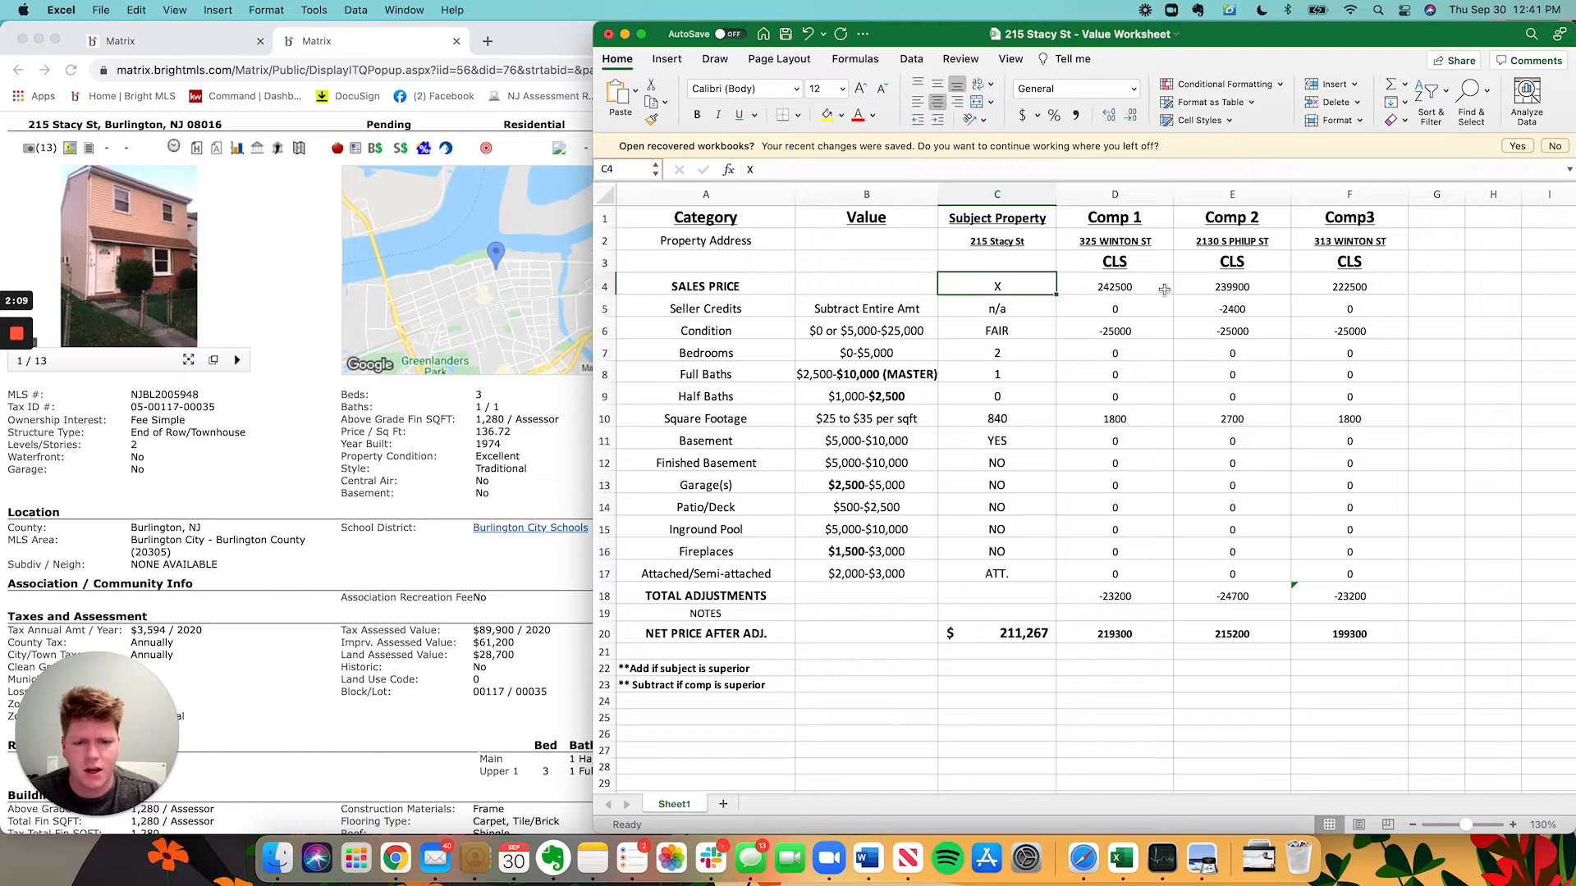
key("Return")
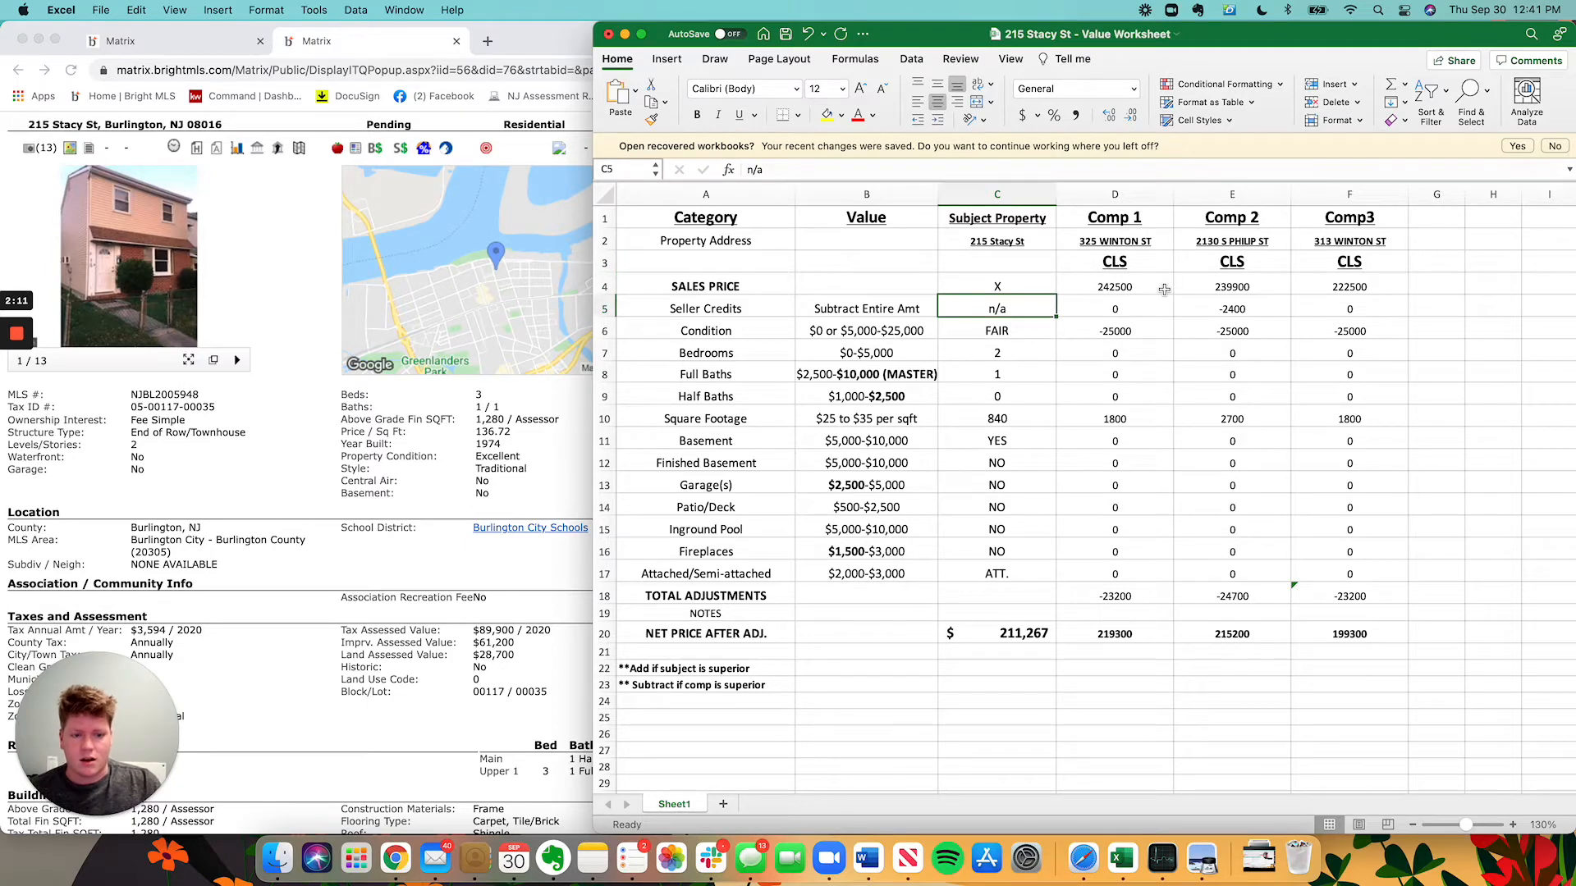
key("Return")
key("Up")
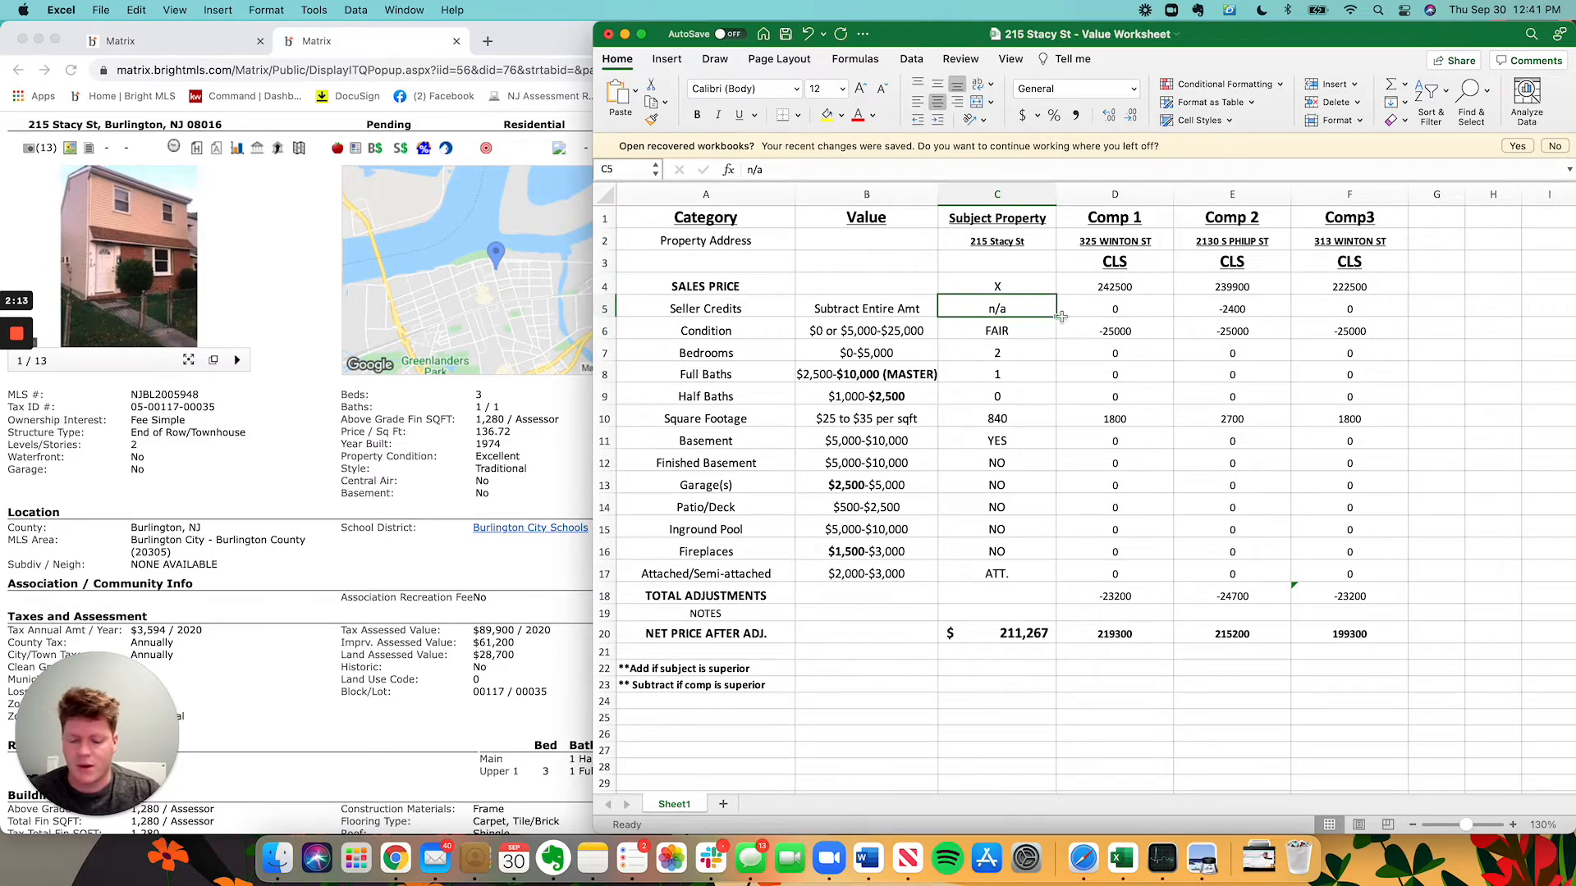
left_click(86, 817)
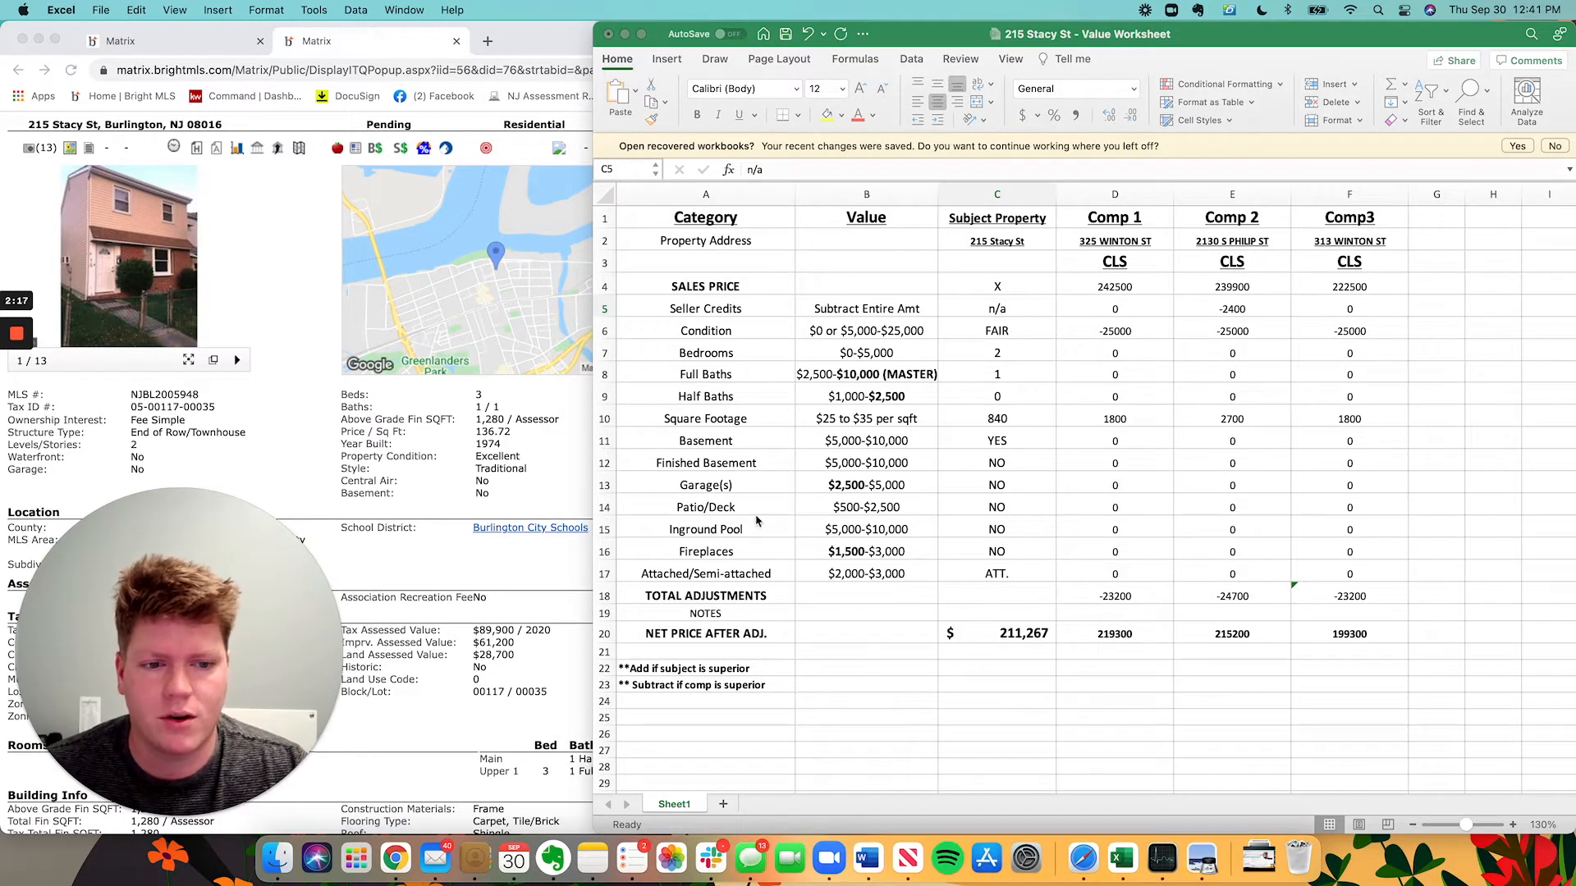
left_click_drag(919, 47, 774, 47)
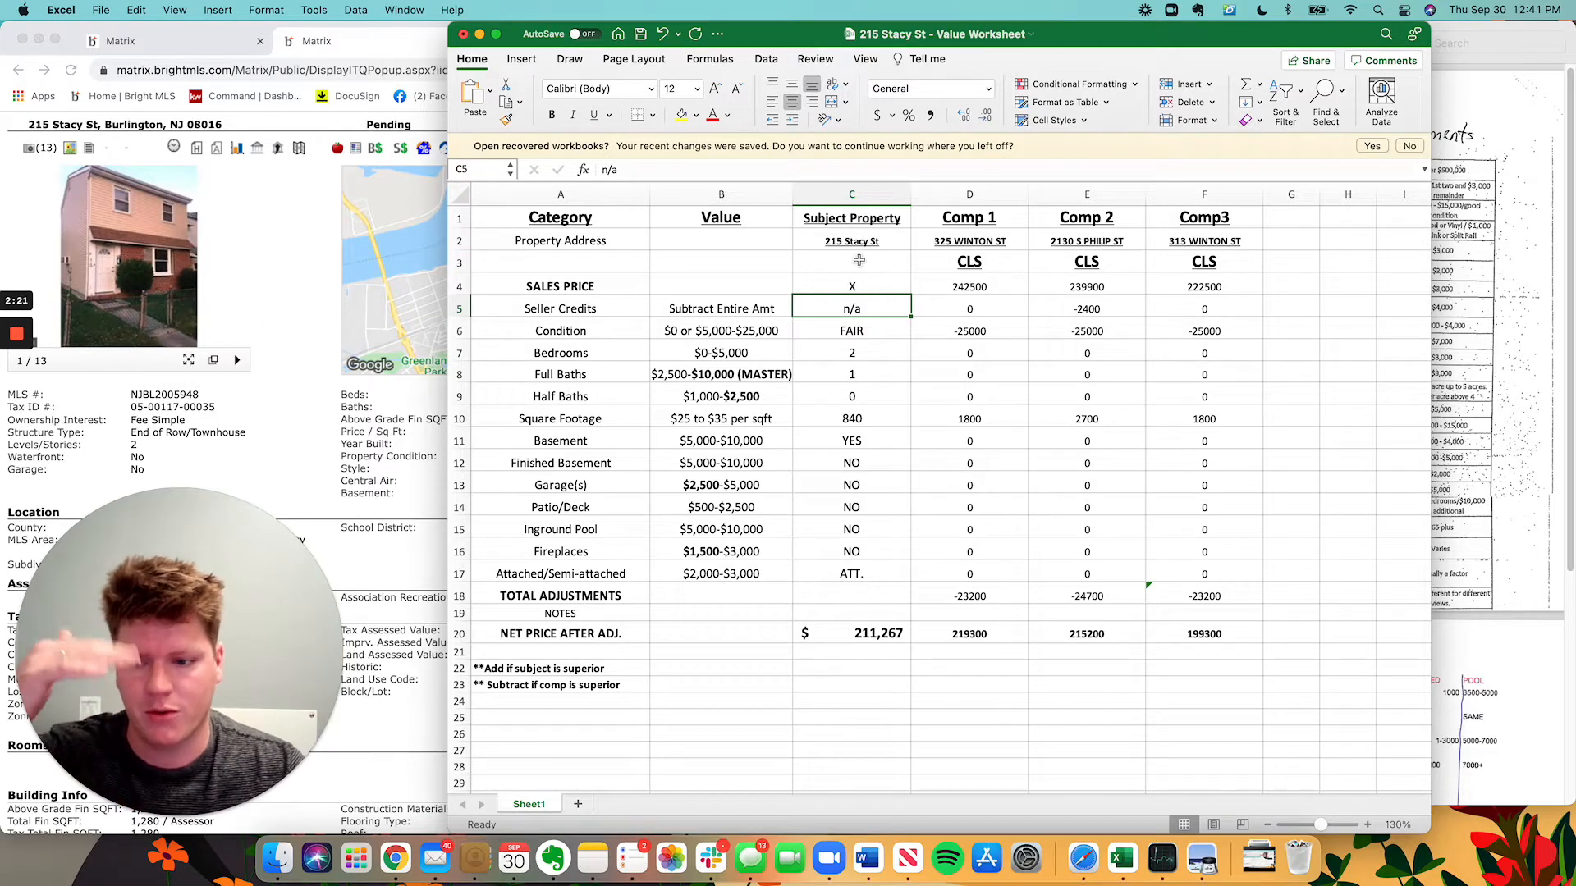
left_click_drag(1065, 39, 1158, 36)
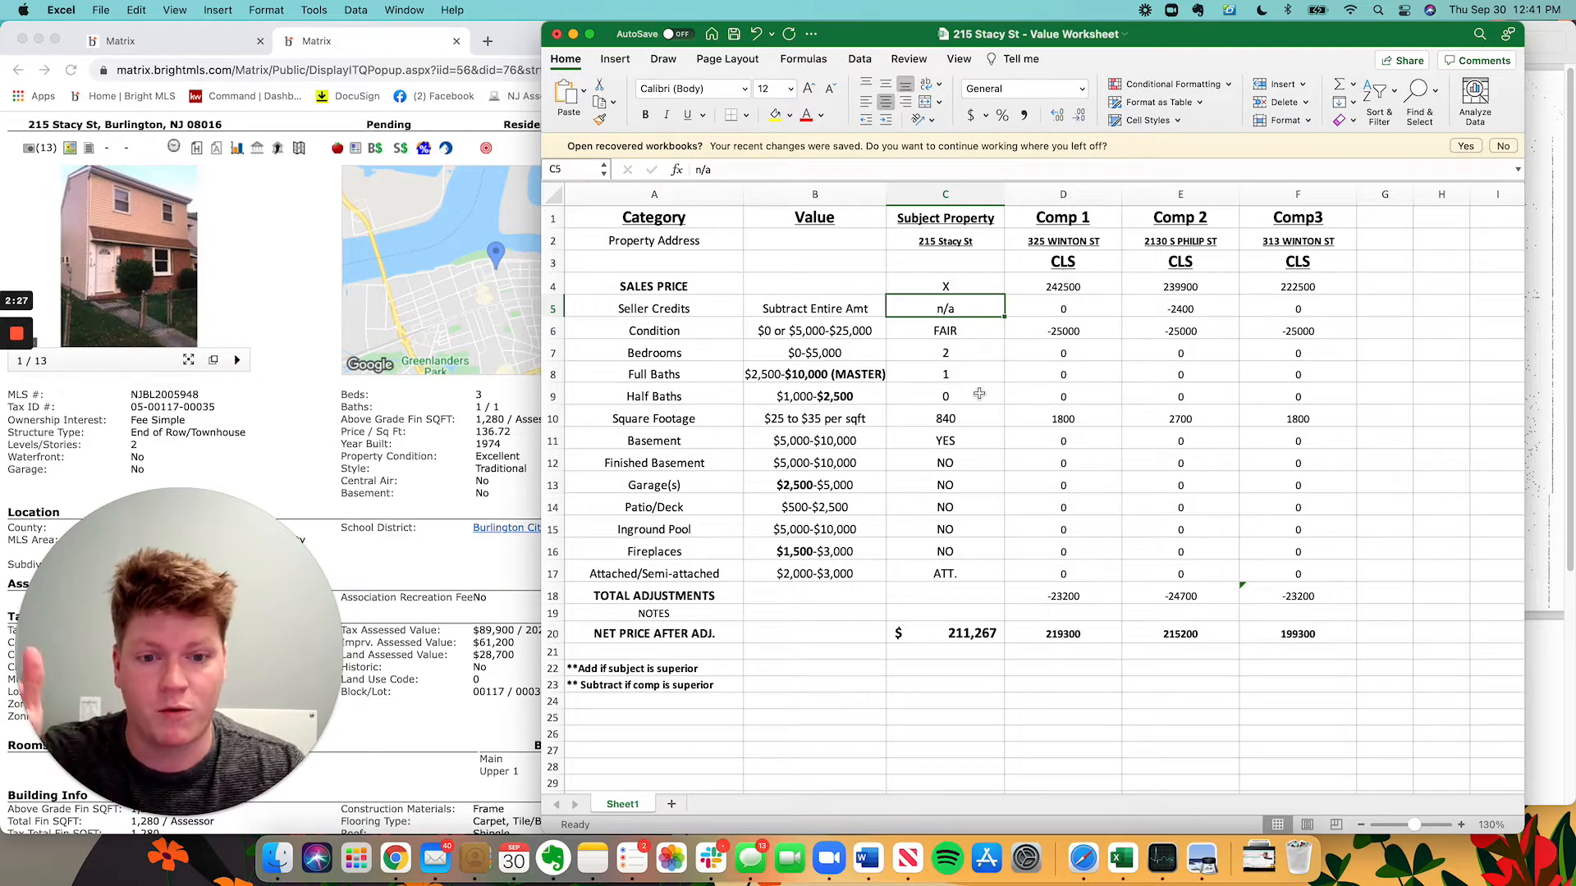
left_click(957, 325)
left_click(442, 322)
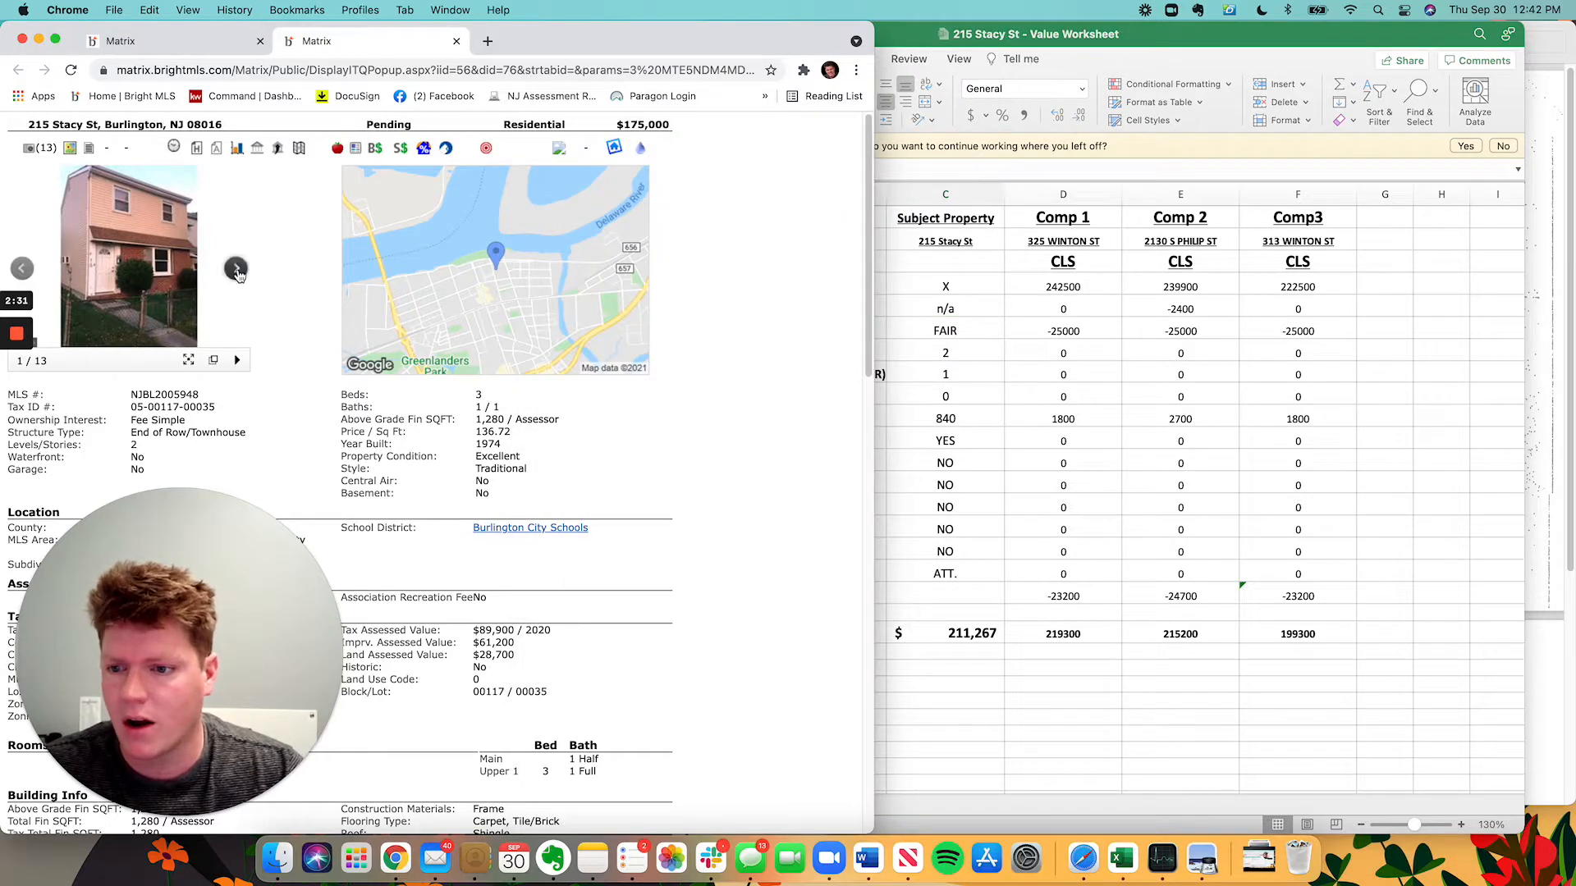
left_click(238, 270)
left_click(237, 270)
left_click(237, 270)
left_click(237, 270)
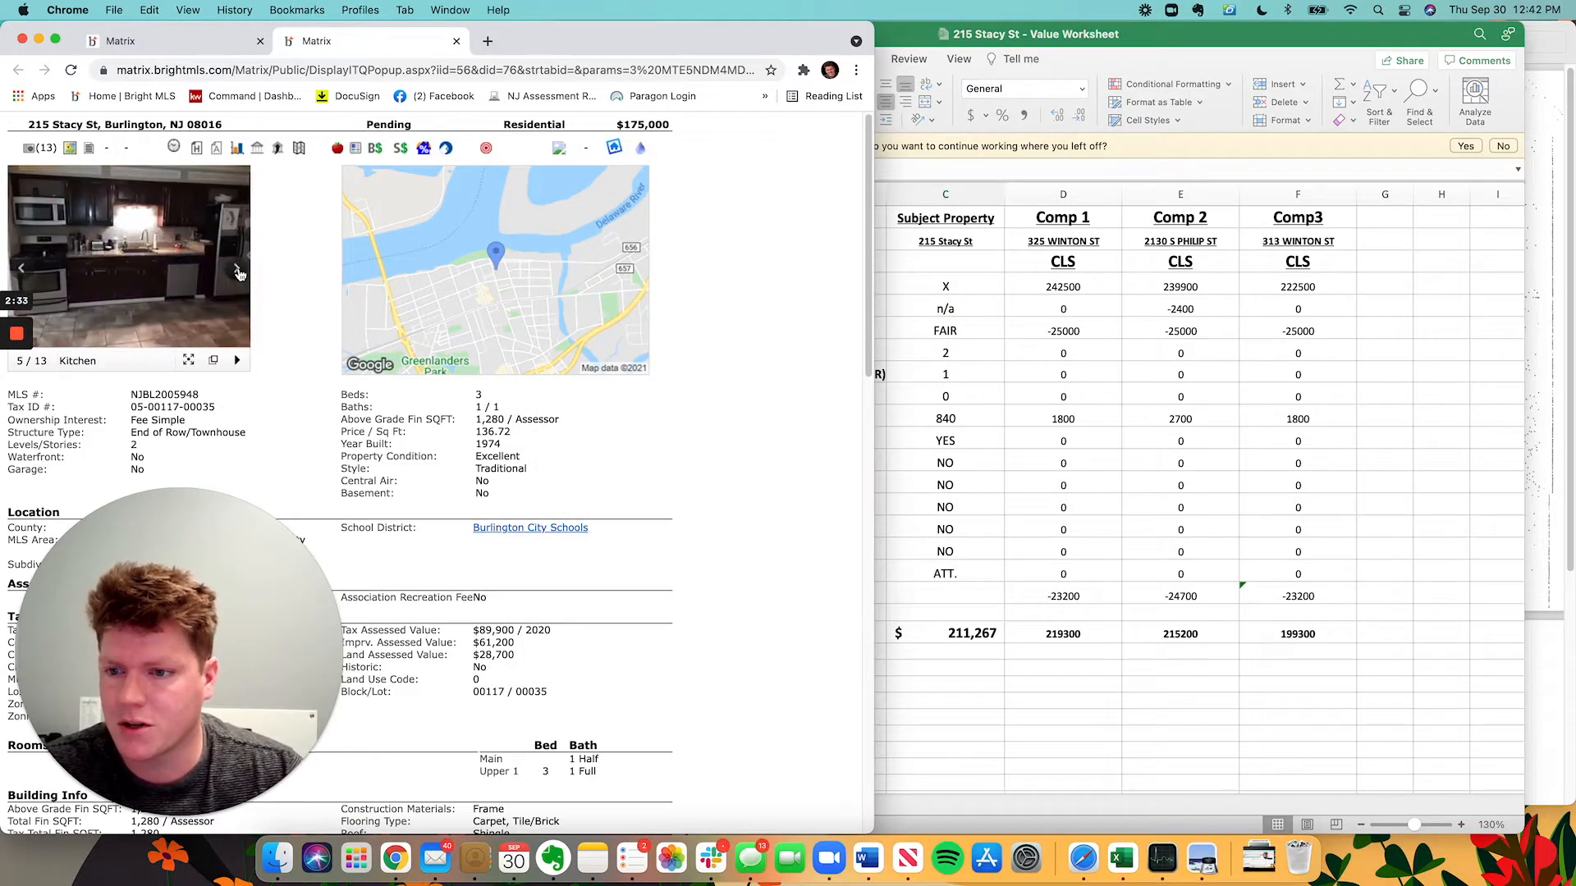
left_click(237, 271)
left_click(22, 268)
left_click(129, 262)
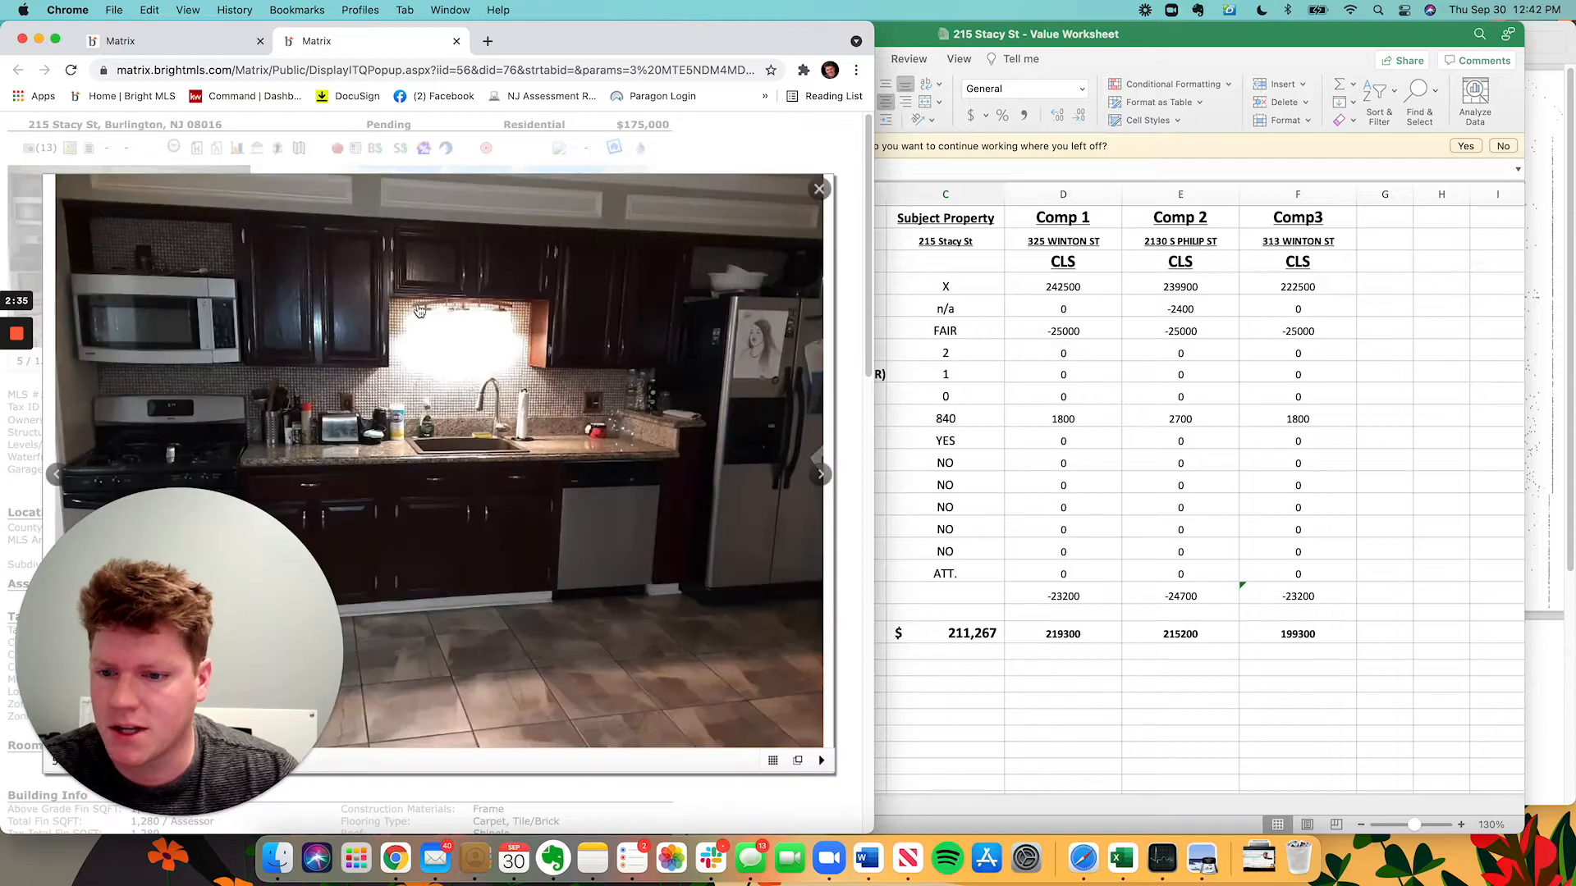
left_click(820, 474)
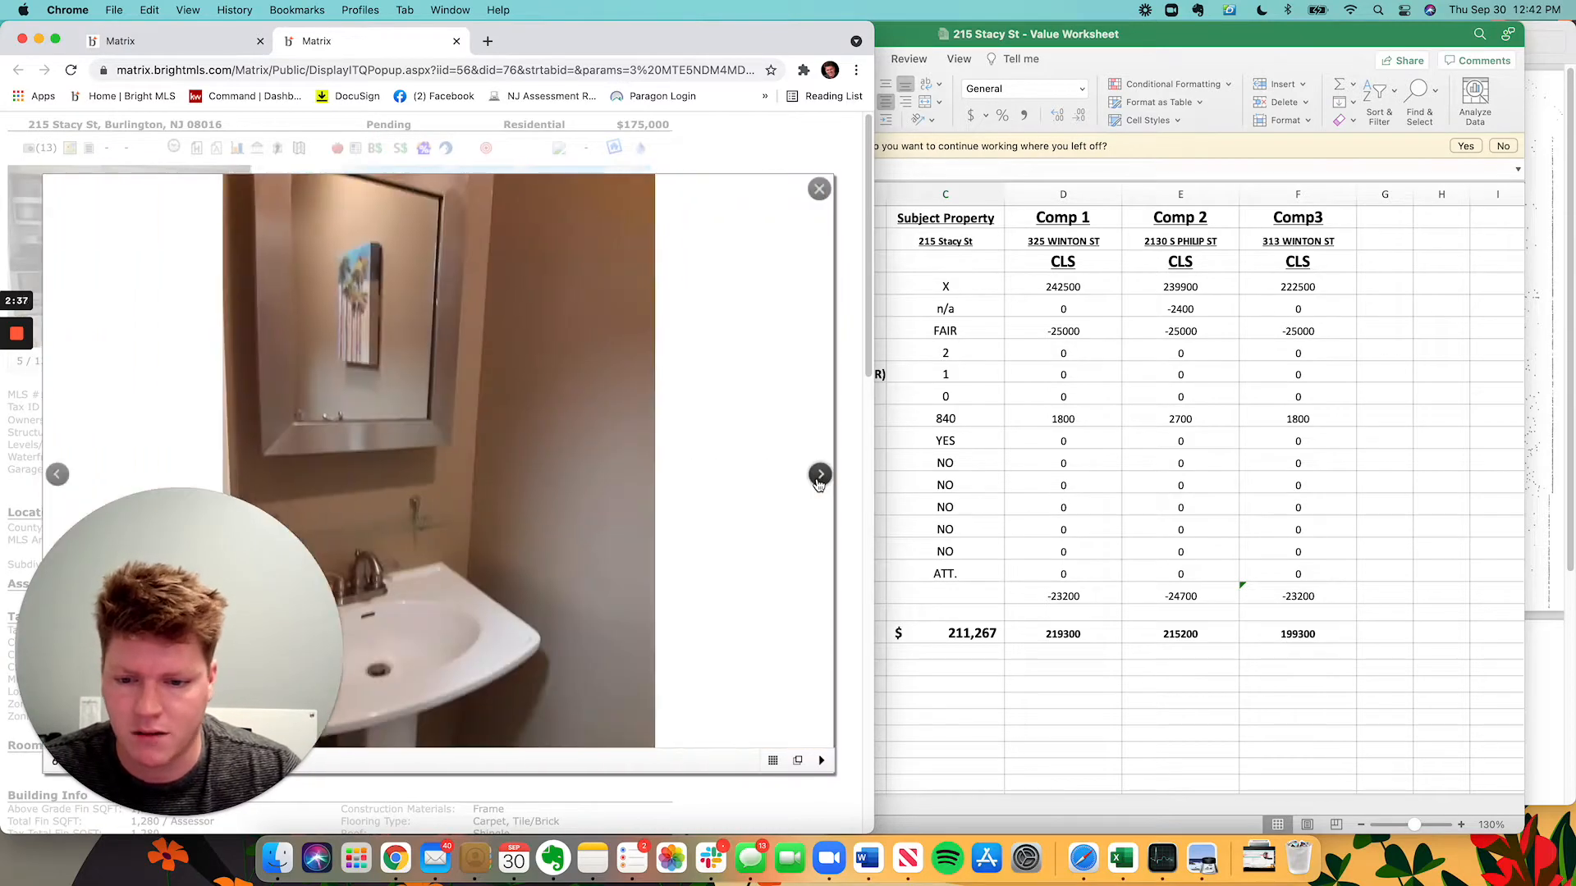
left_click(820, 474)
left_click(819, 475)
left_click(820, 475)
left_click(820, 475)
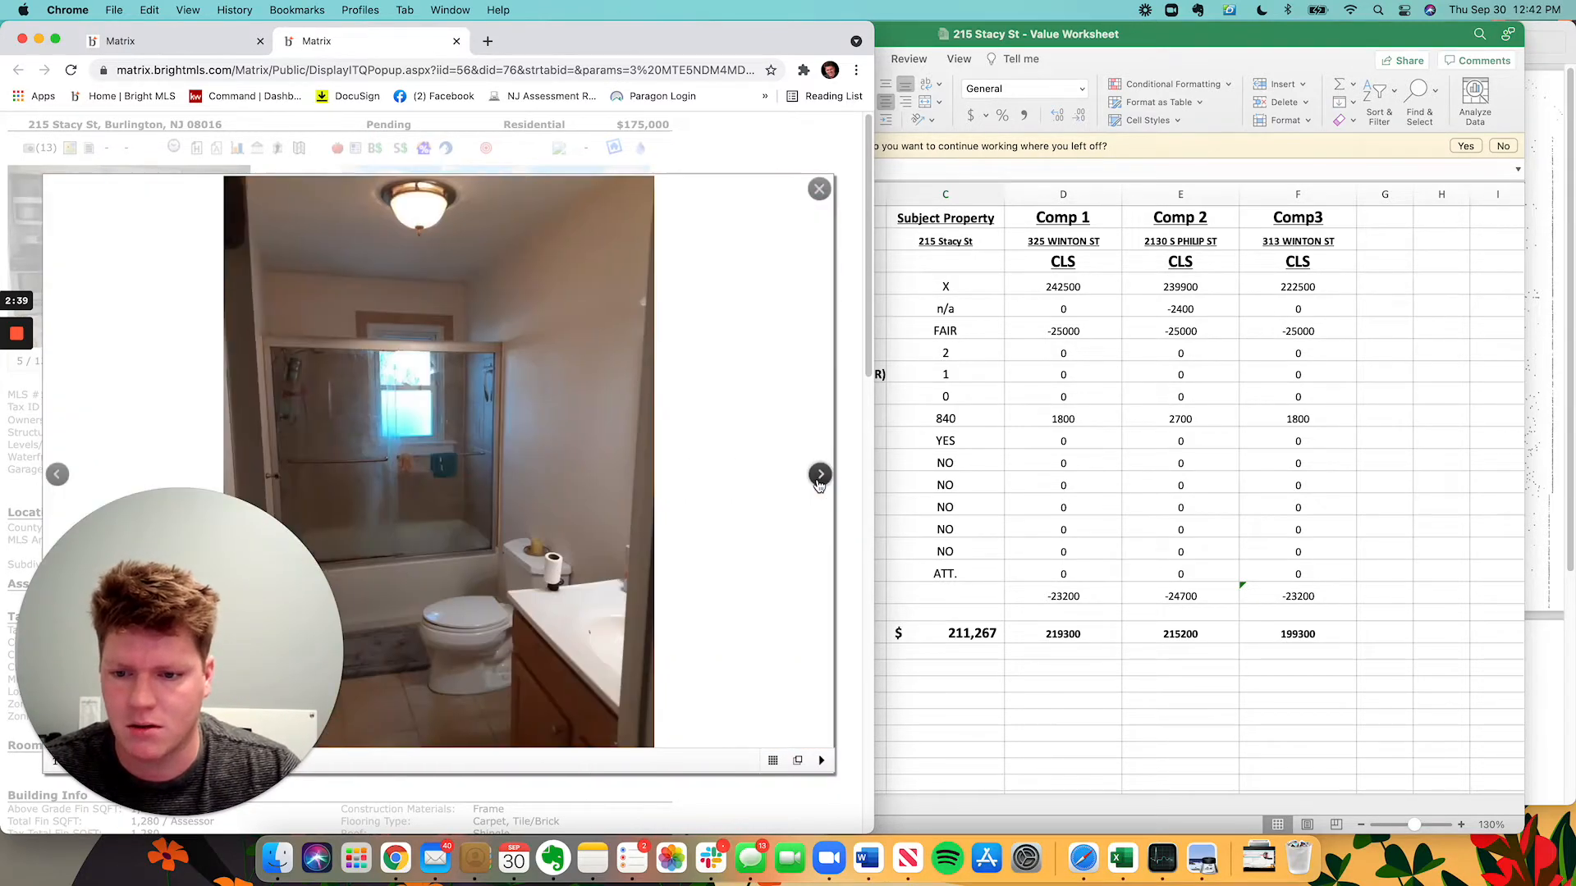
left_click(820, 474)
left_click(819, 478)
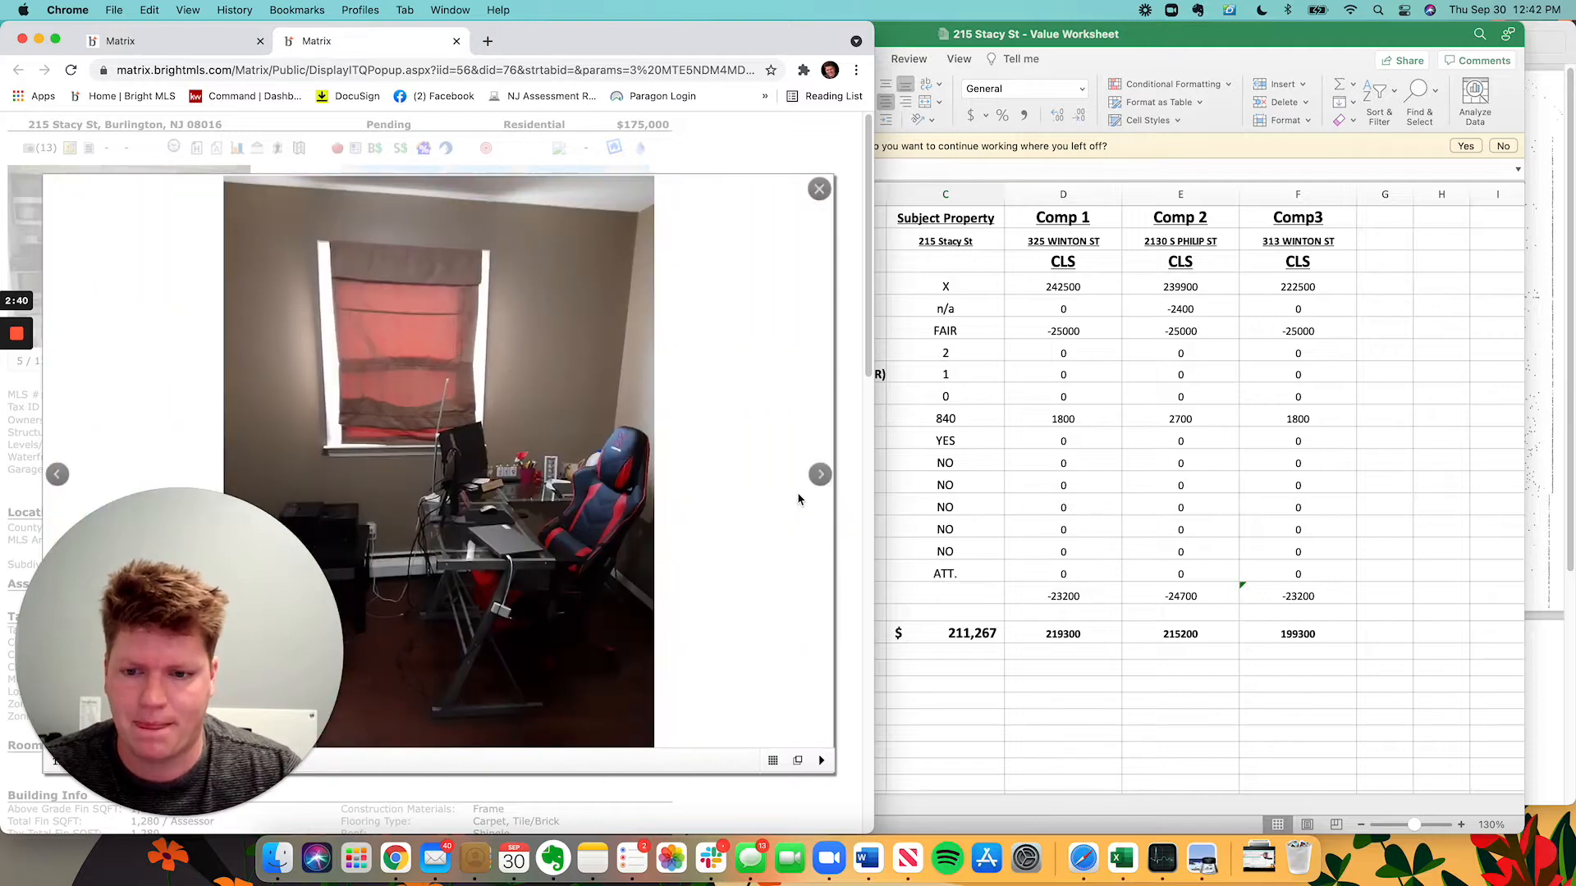
left_click(820, 475)
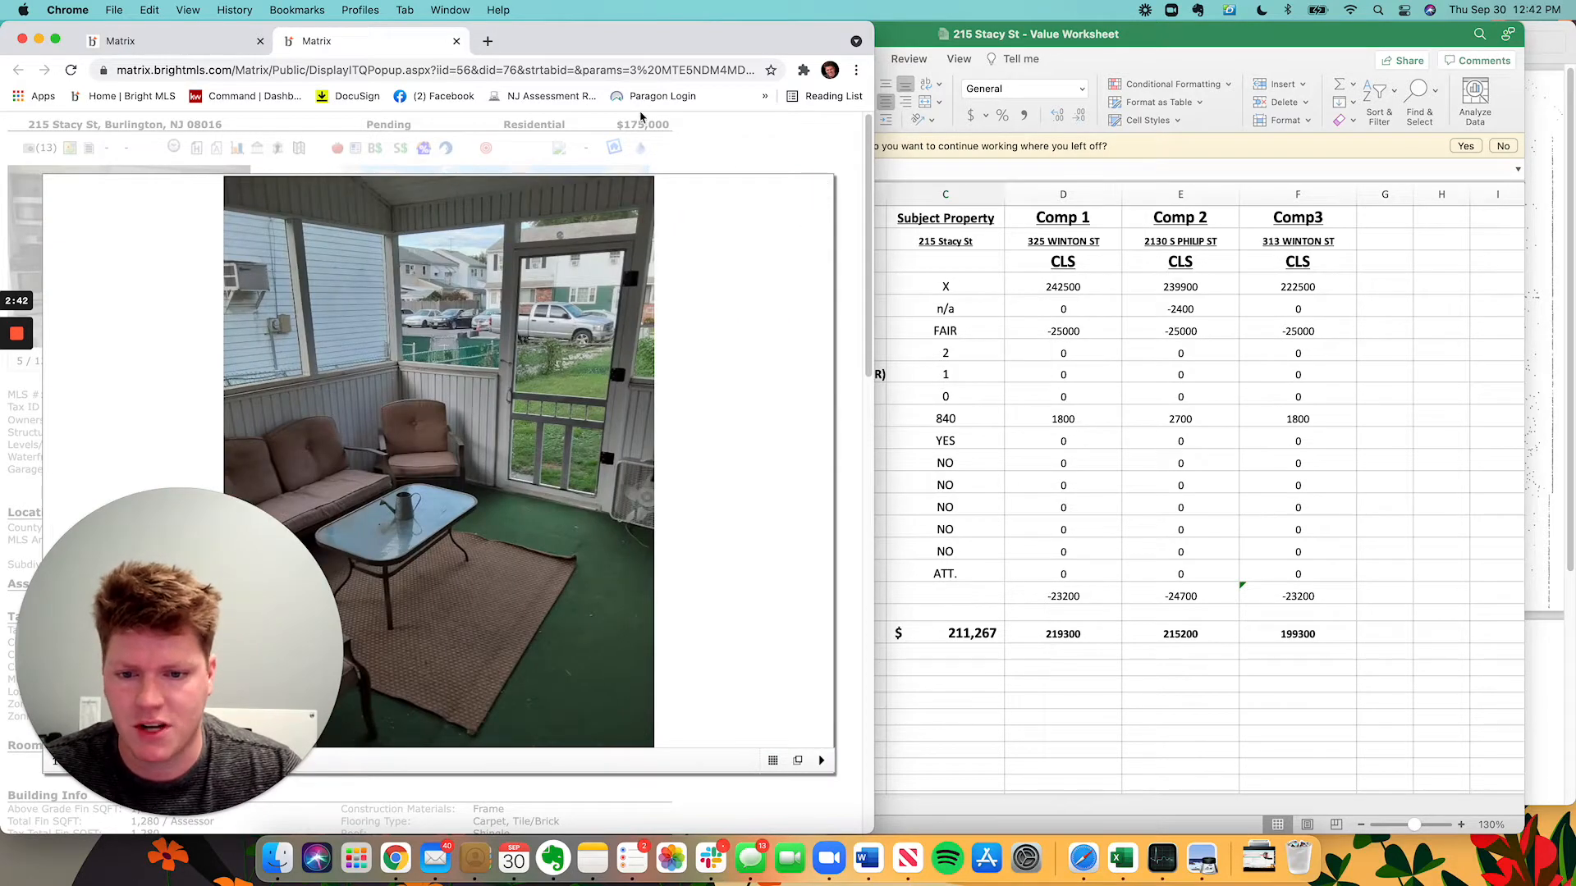
left_click(711, 165)
left_click(1249, 408)
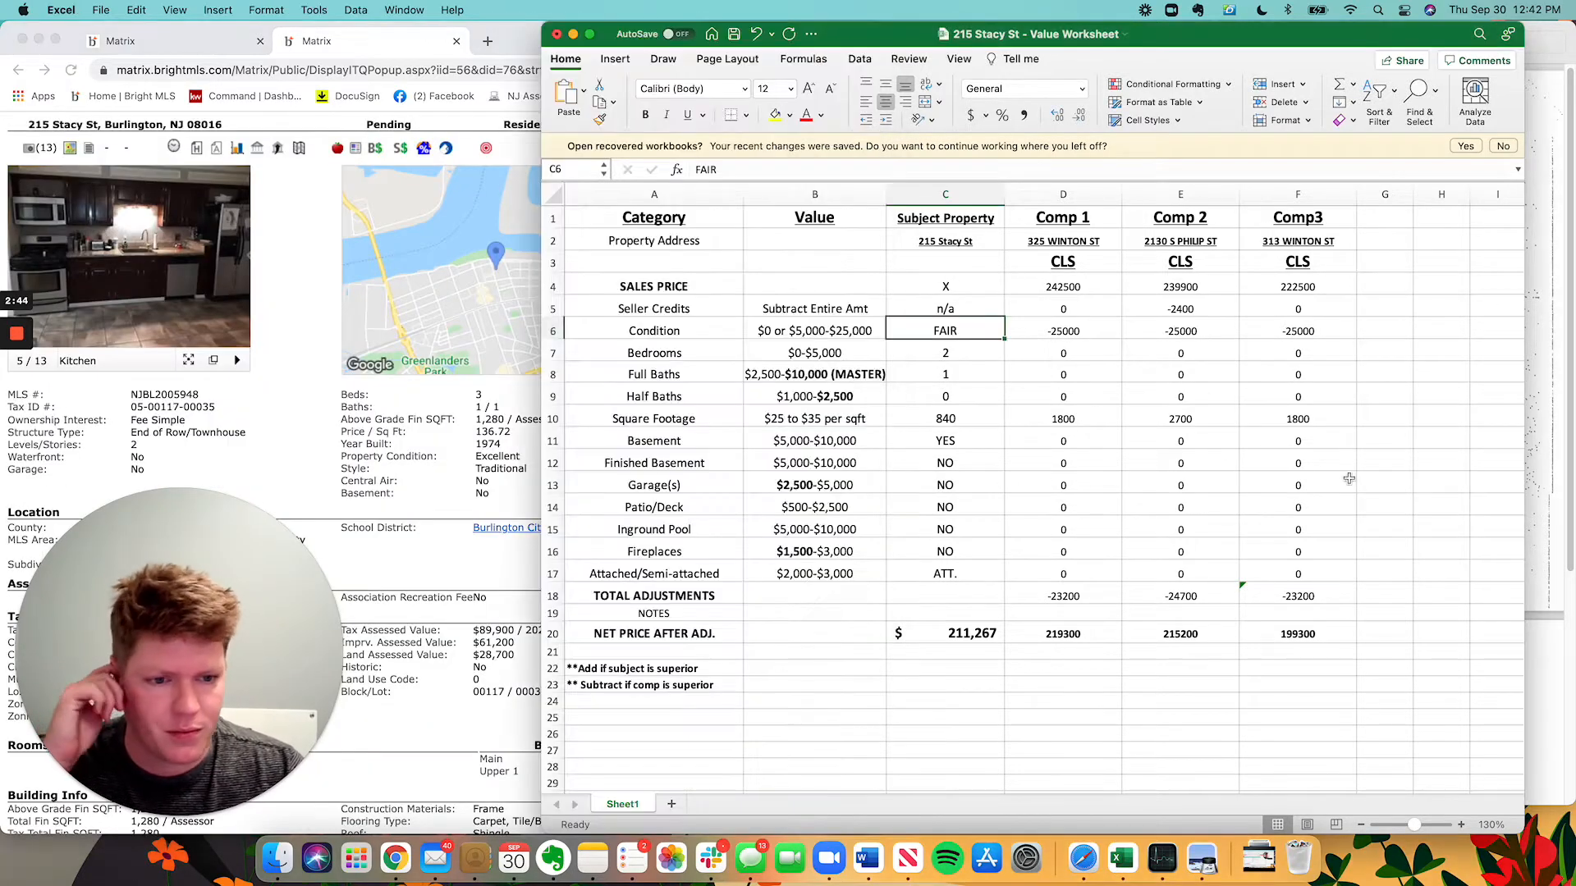
Enter the subject's 3 bedrooms, 1 full bath, 1 half bath, 1280 sq ft and NO basement.
key("Down")
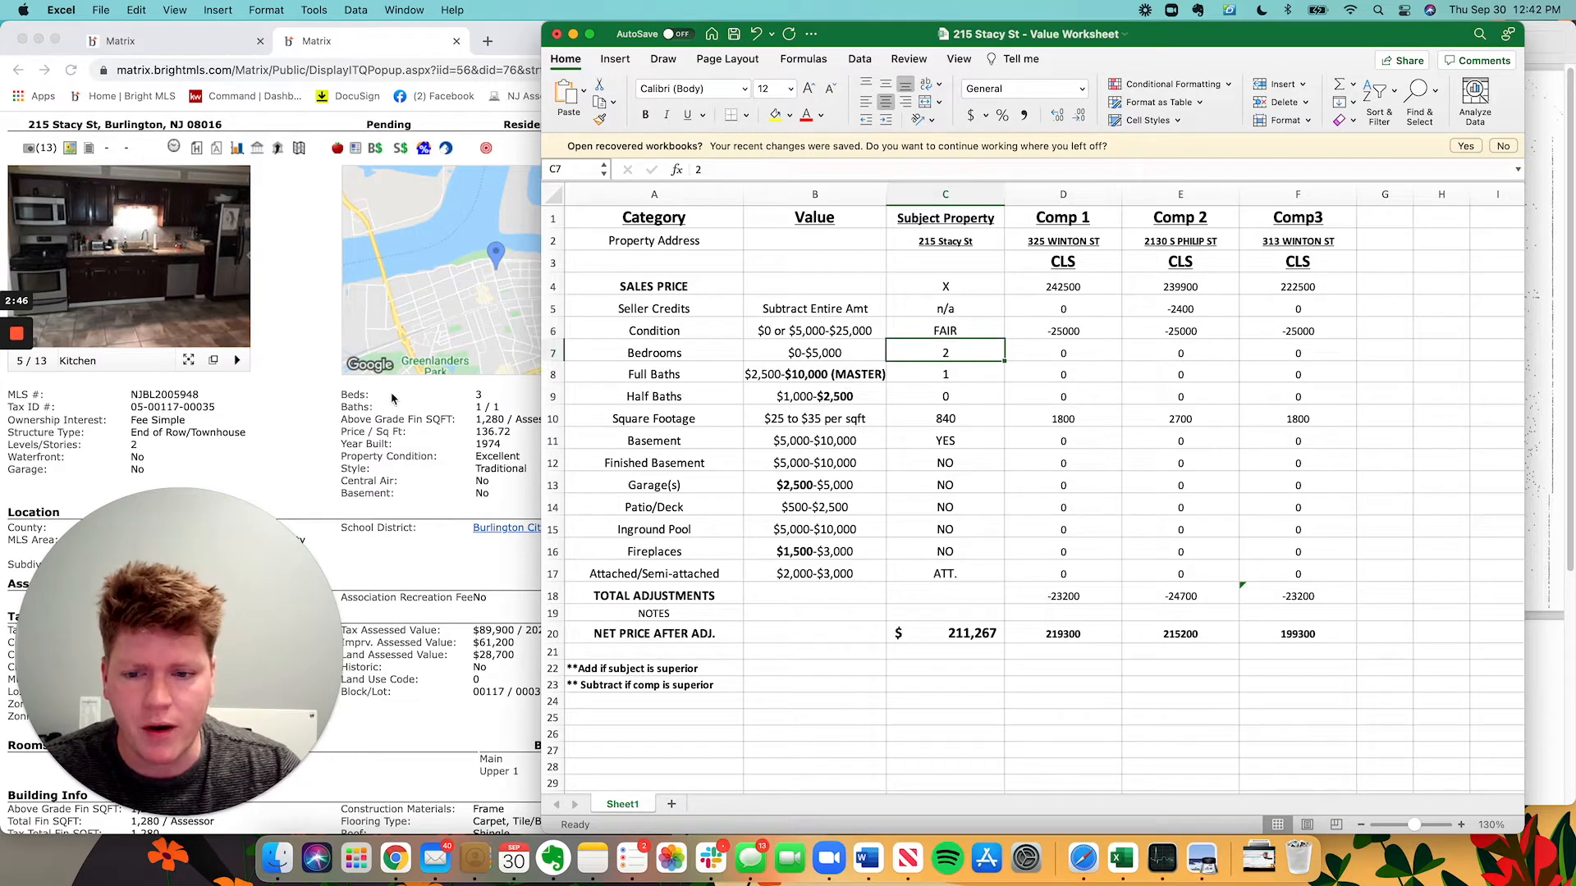
type("3")
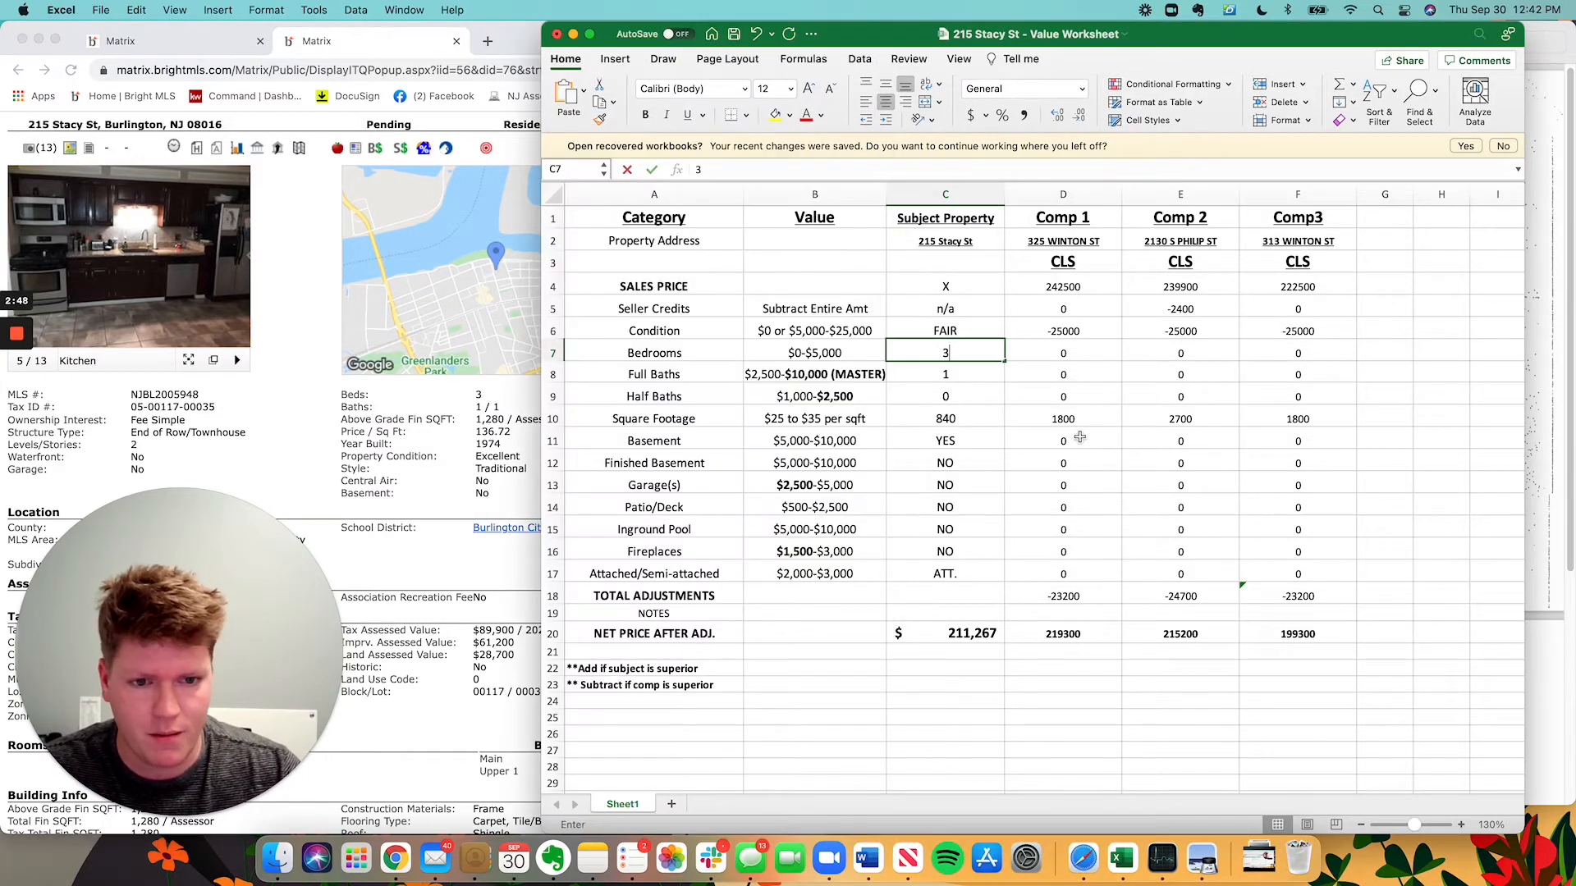
key("Return")
type("1.5")
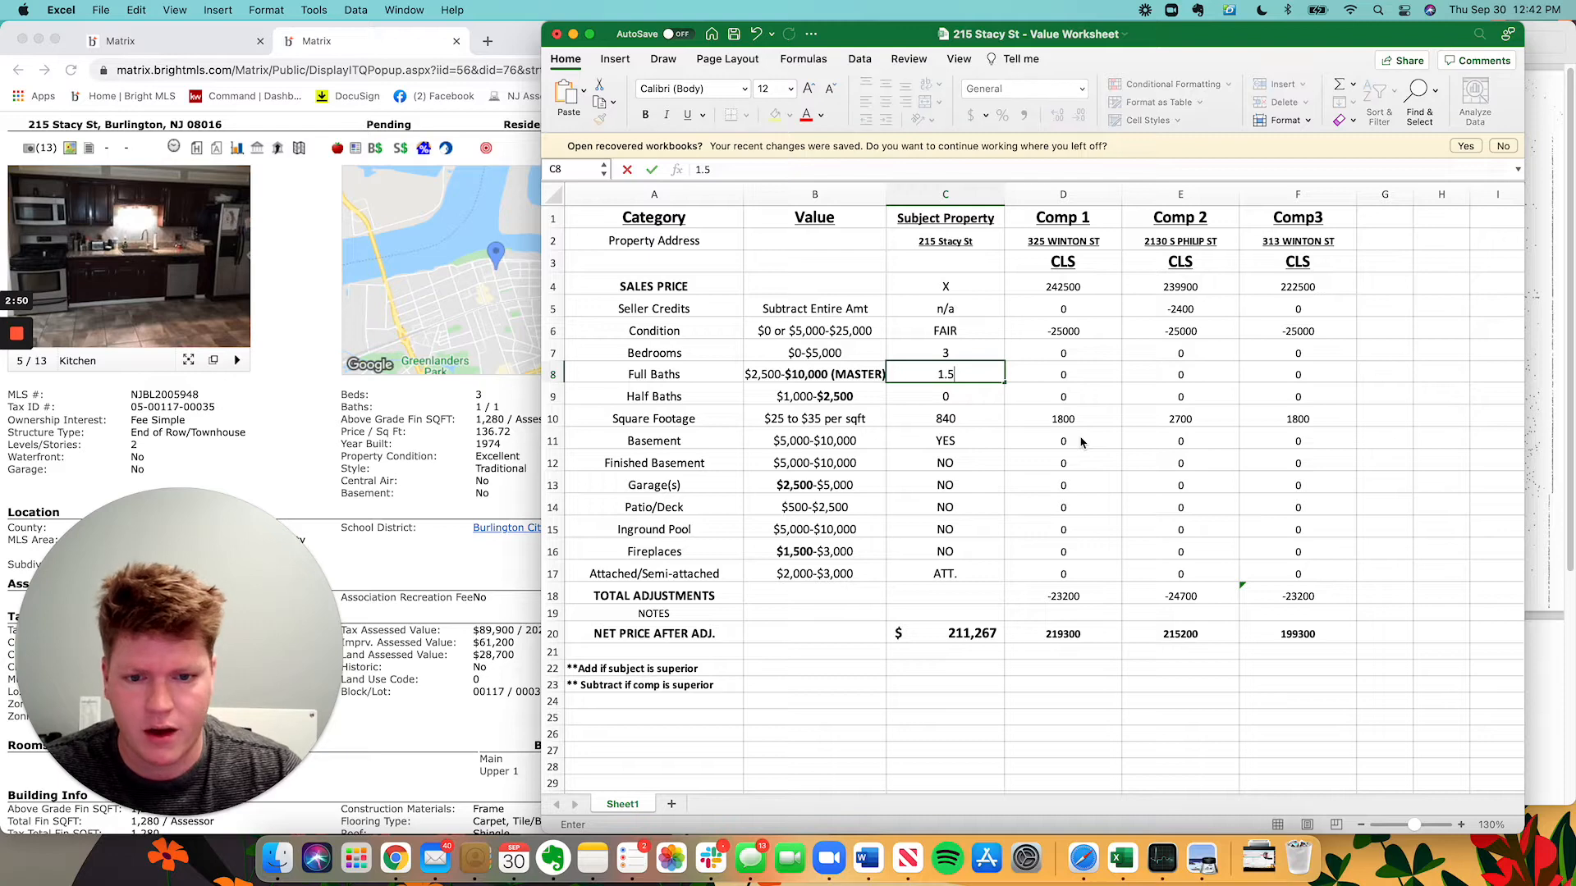
key("BackSpace")
key("BackSpace")
key("Return")
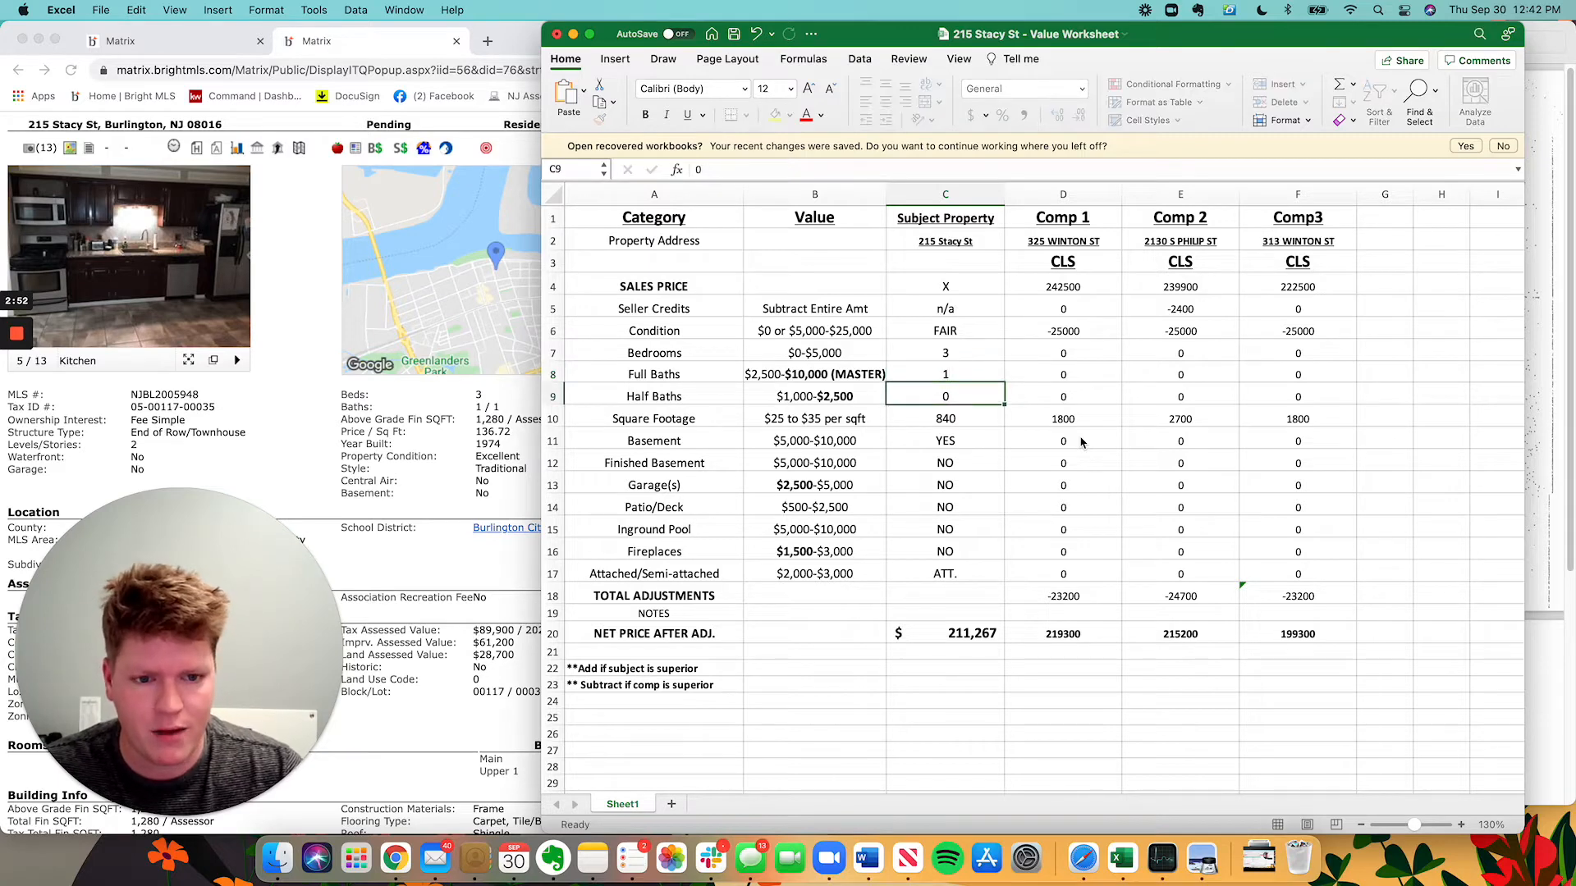
type("1")
key("Return")
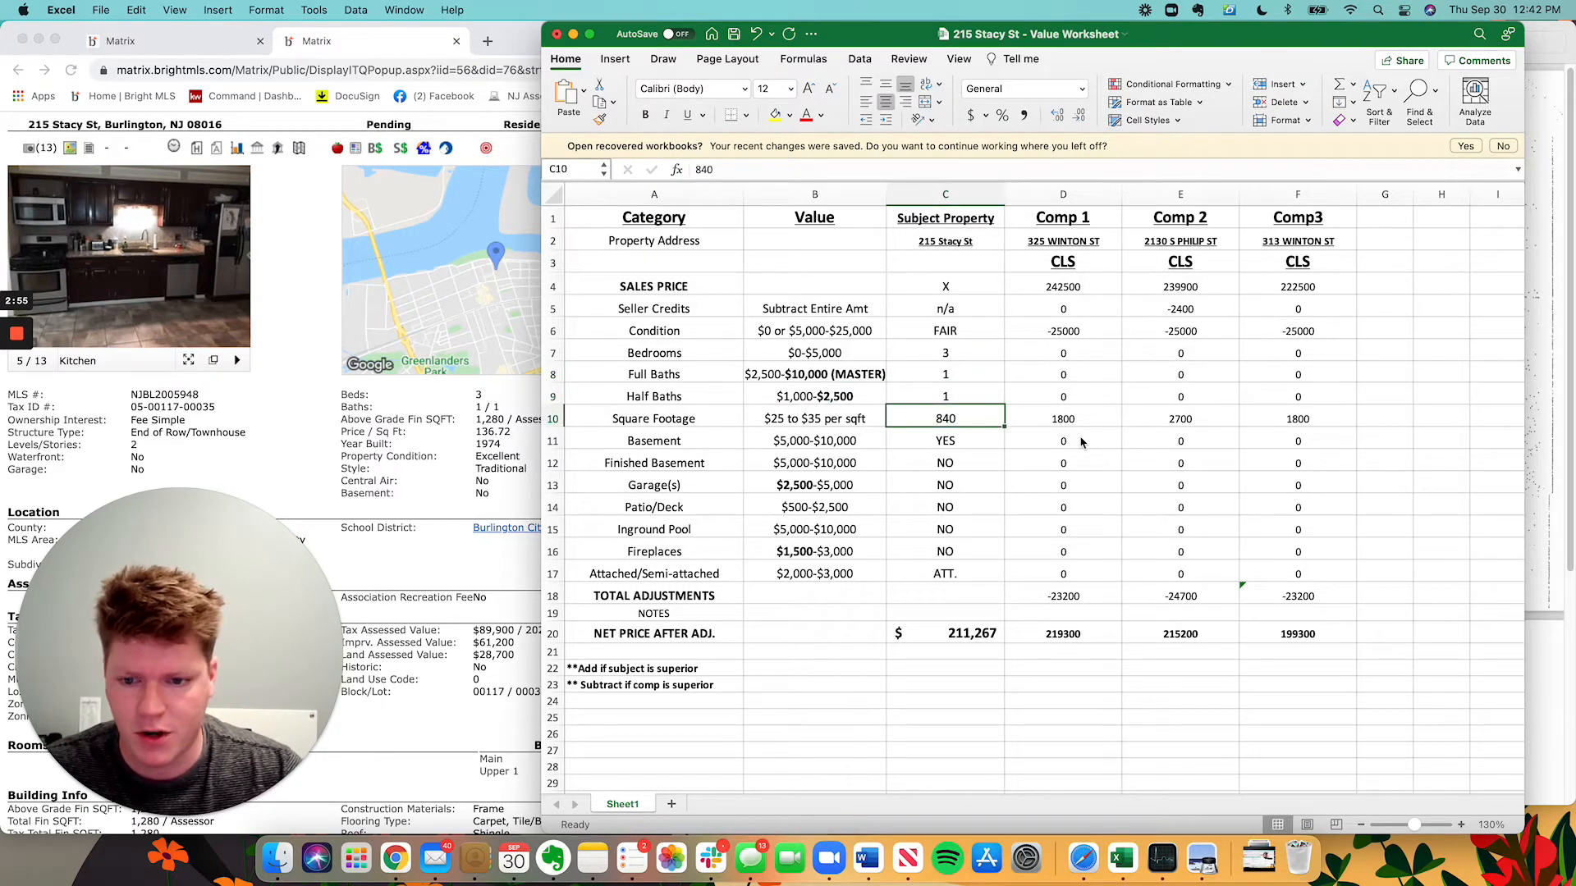
type("1280")
key("Return")
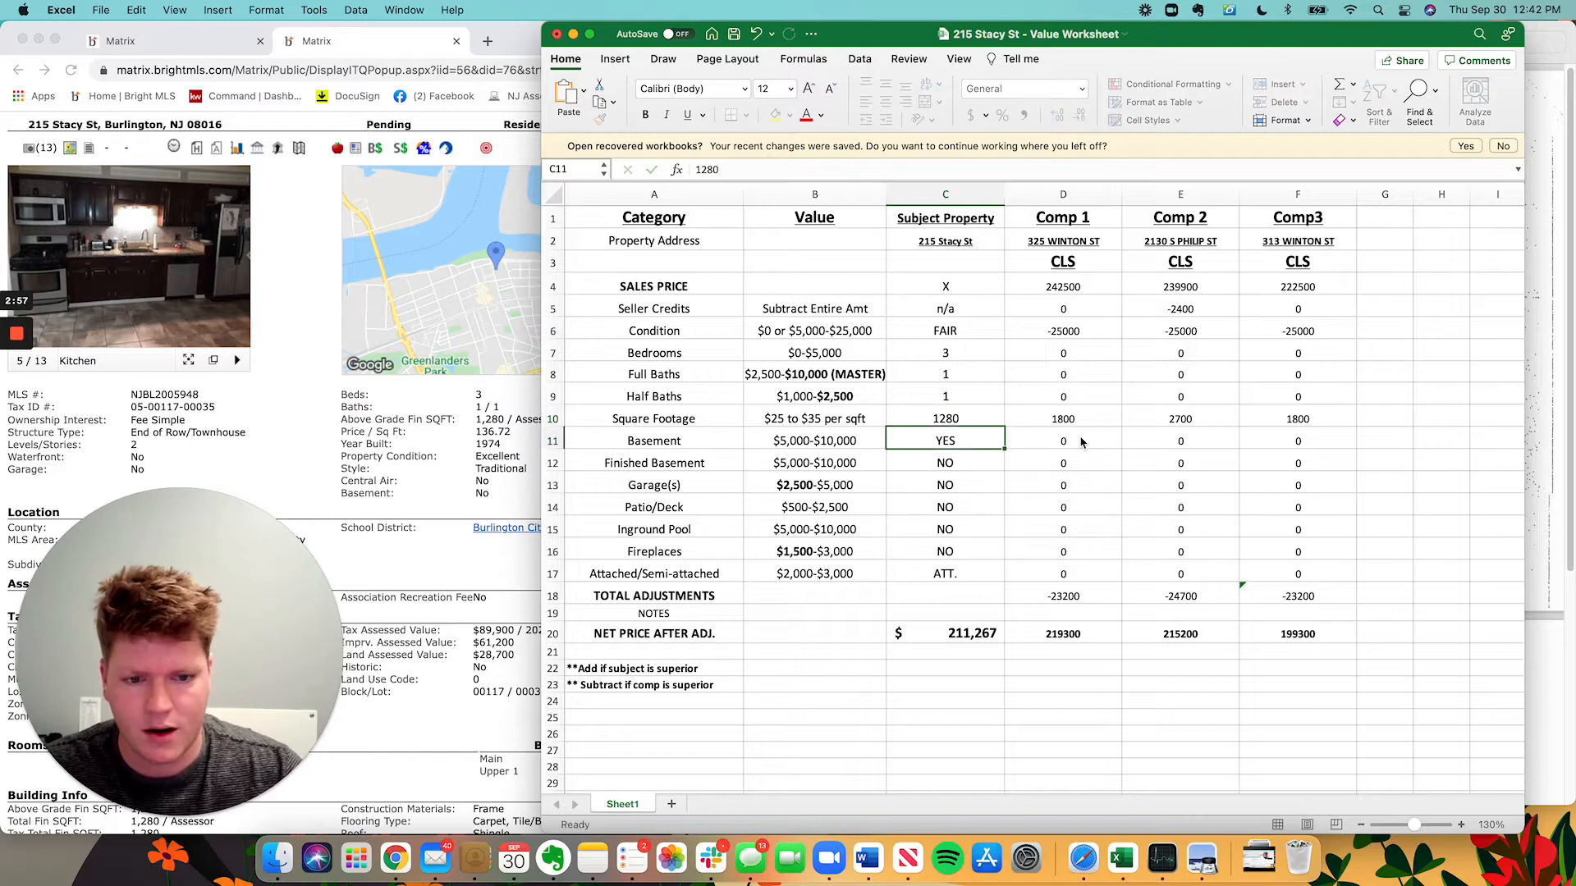
type("NO")
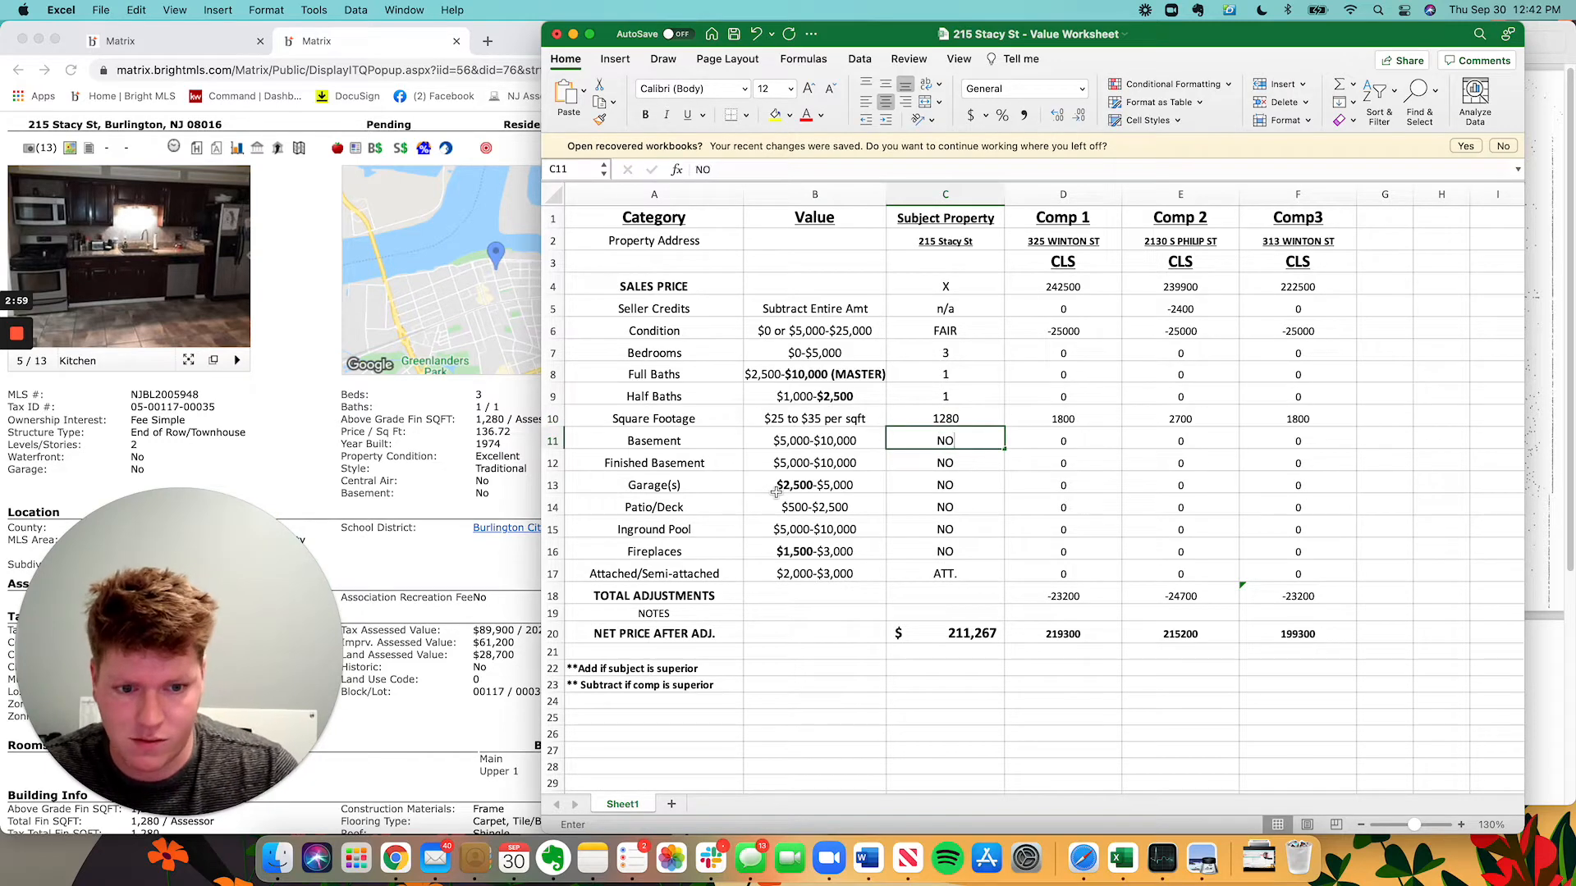
key("Return")
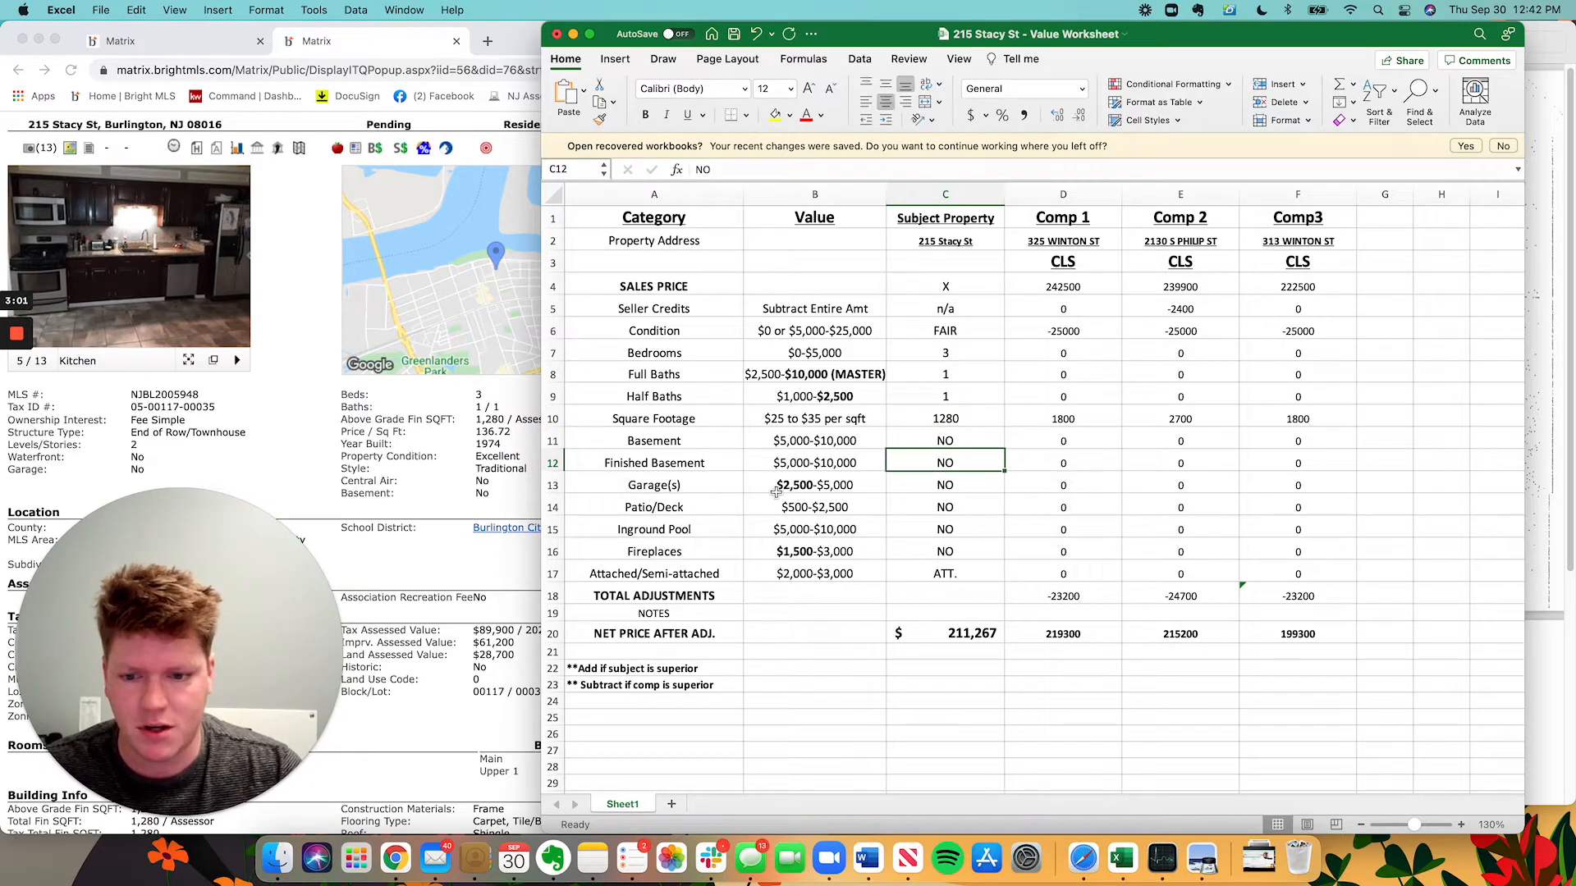
key("Return")
key("Return")
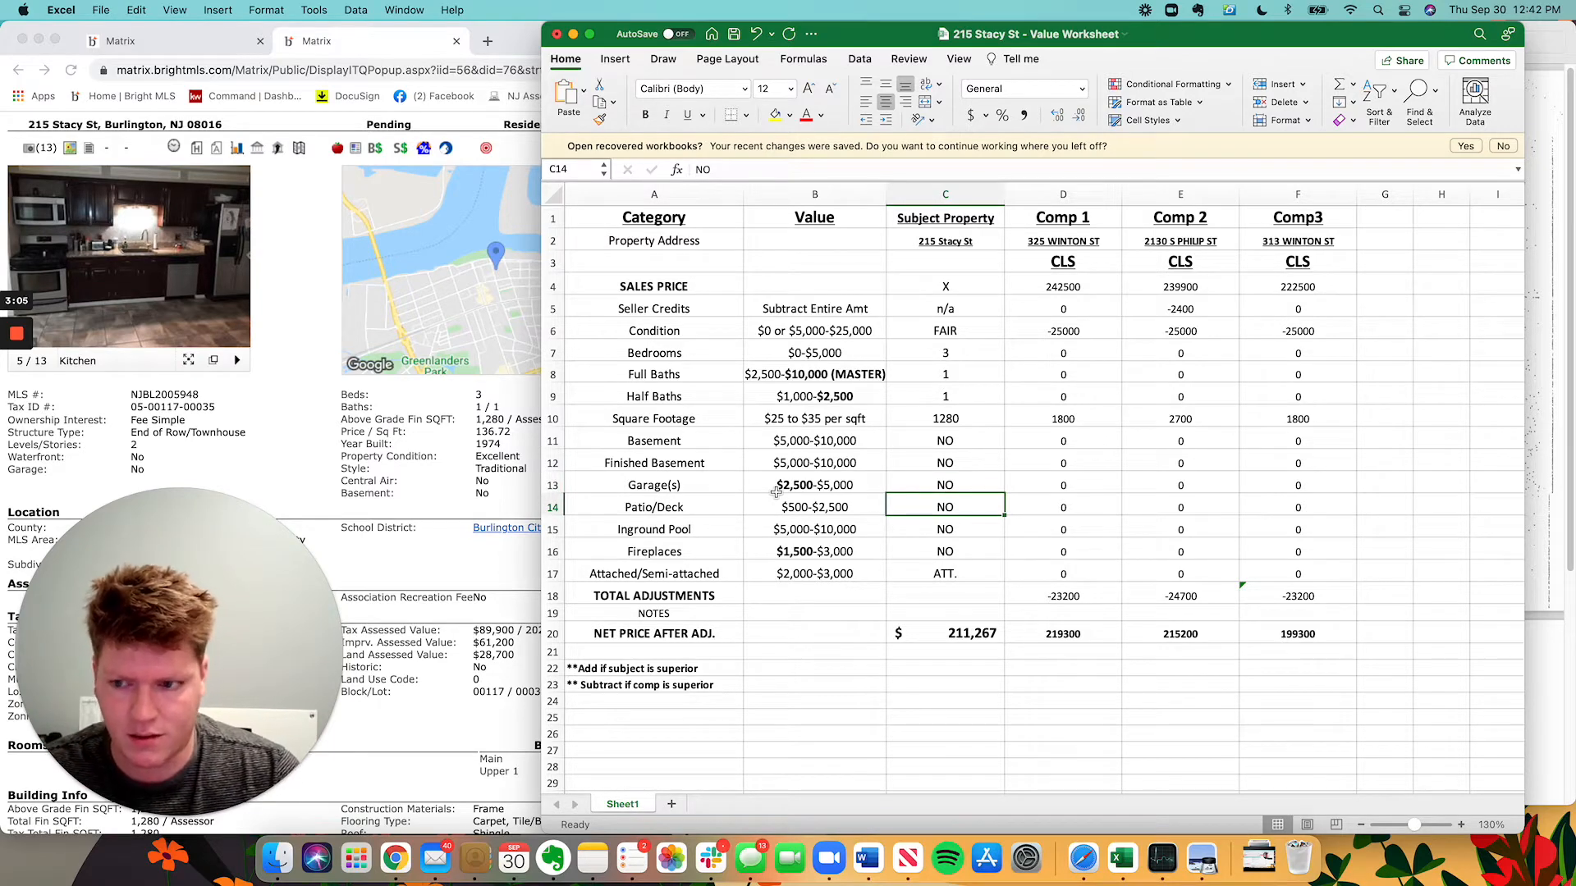
Check the listing photos and record the subject's Patio/Deck as SCR. PATIO.
left_click(239, 349)
left_click(236, 270)
left_click(236, 269)
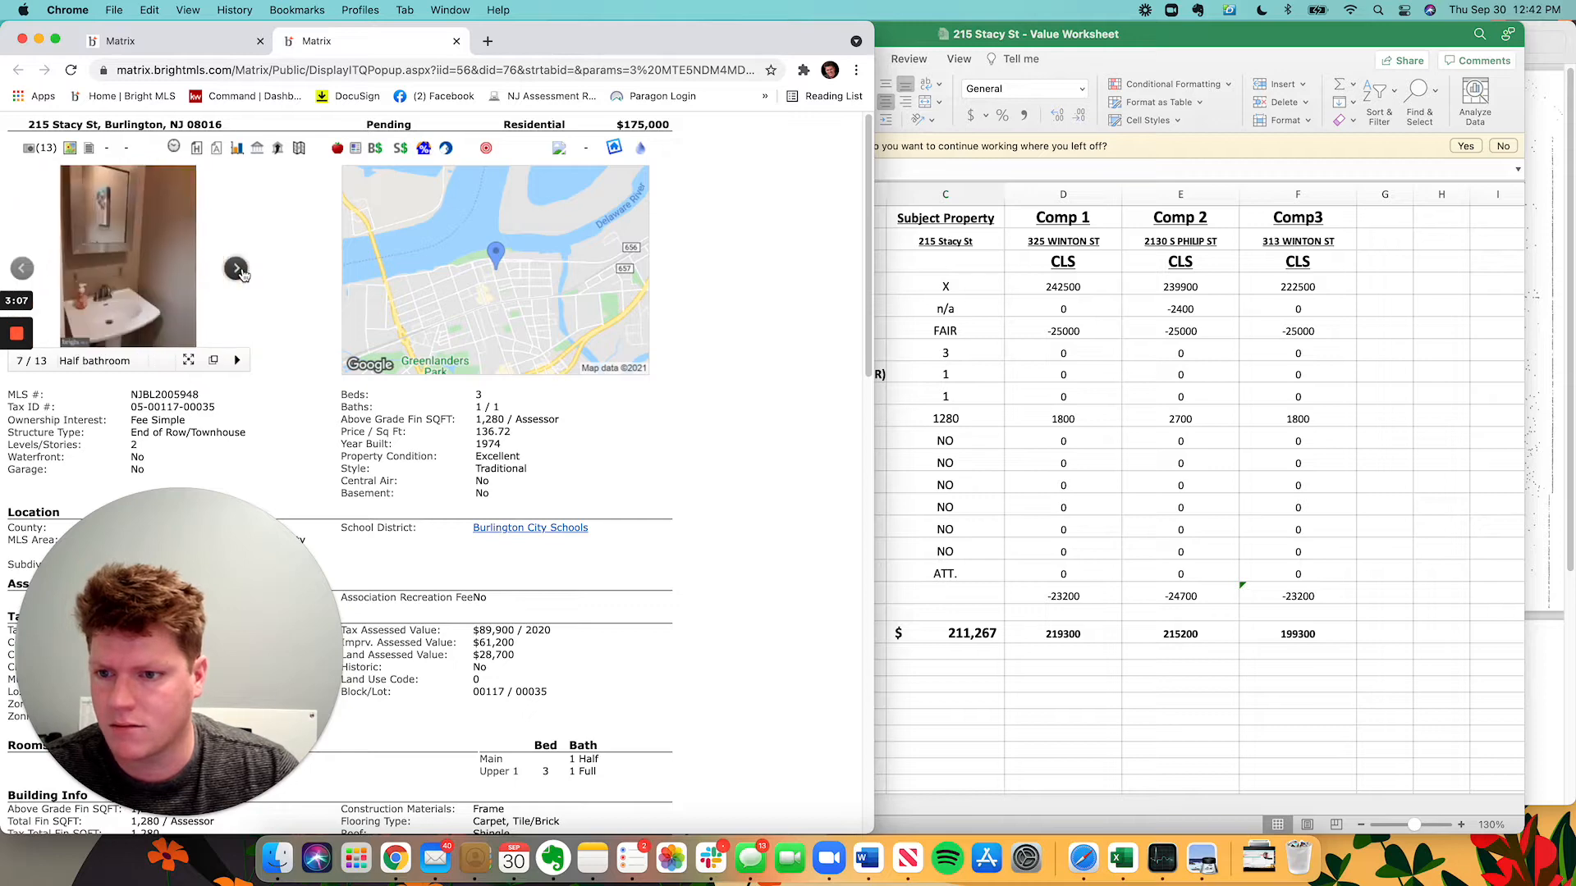
left_click(236, 269)
left_click(236, 269)
left_click(237, 270)
left_click(236, 269)
left_click(237, 269)
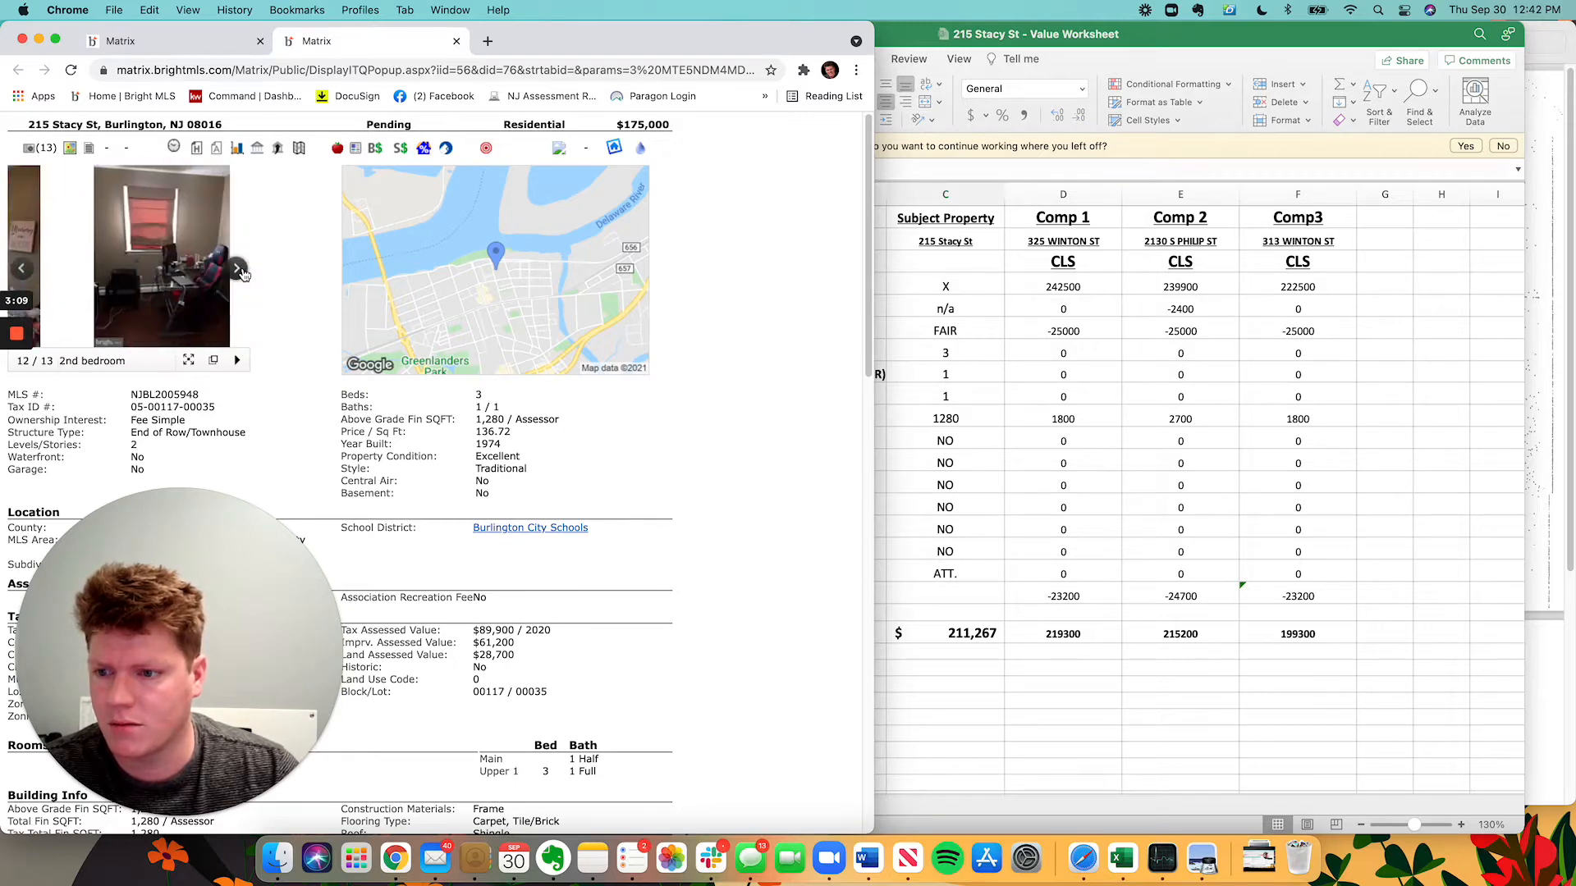
left_click(236, 269)
left_click(236, 269)
left_click(23, 270)
left_click(1073, 430)
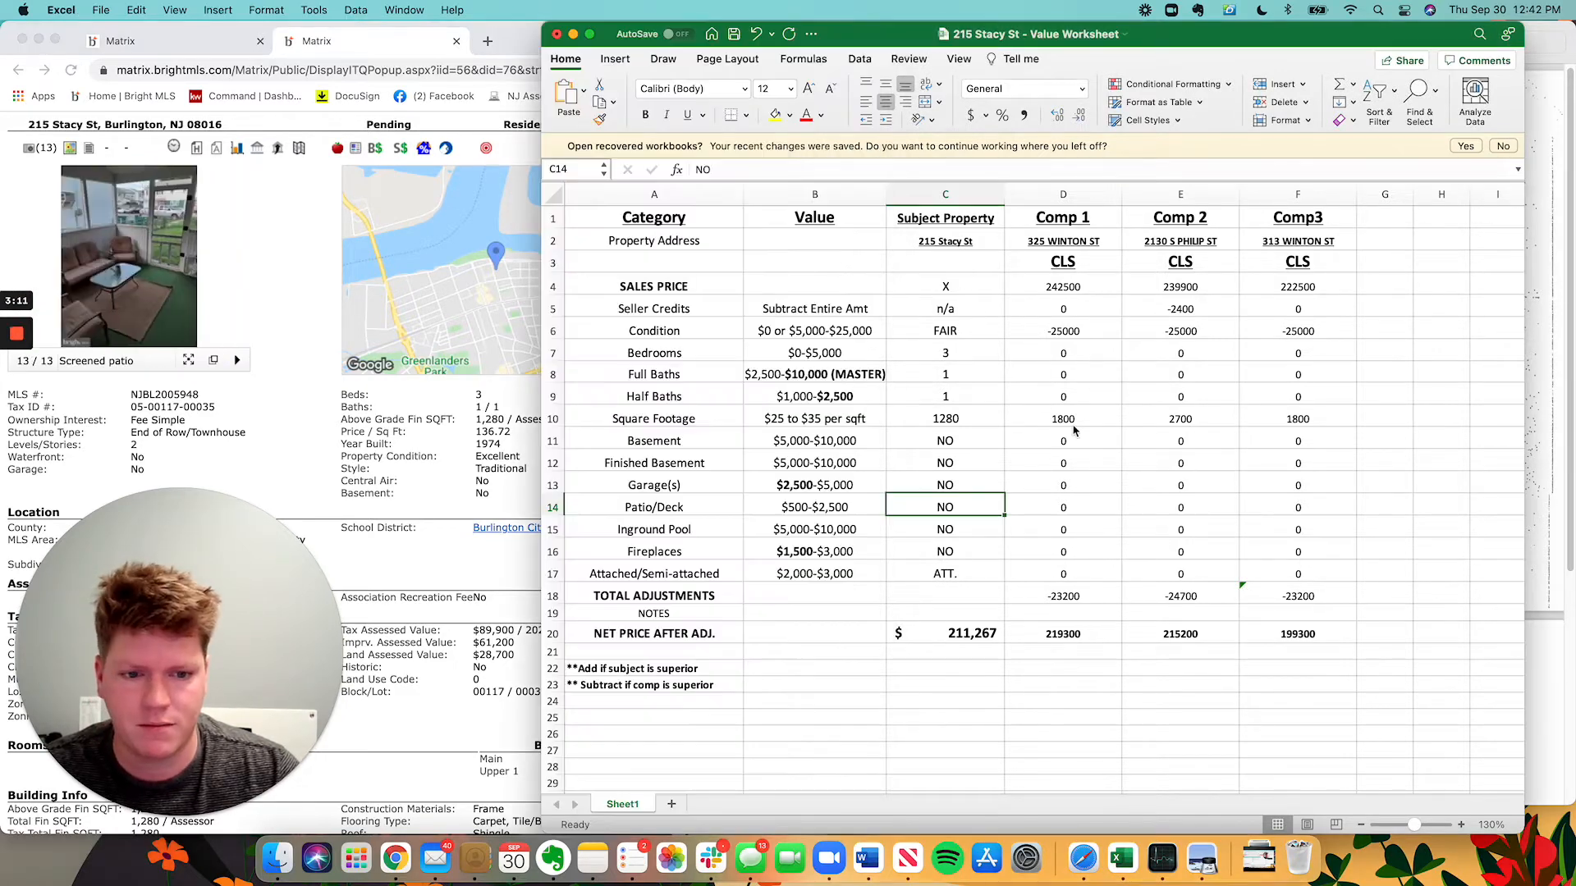
type("SCR. PA")
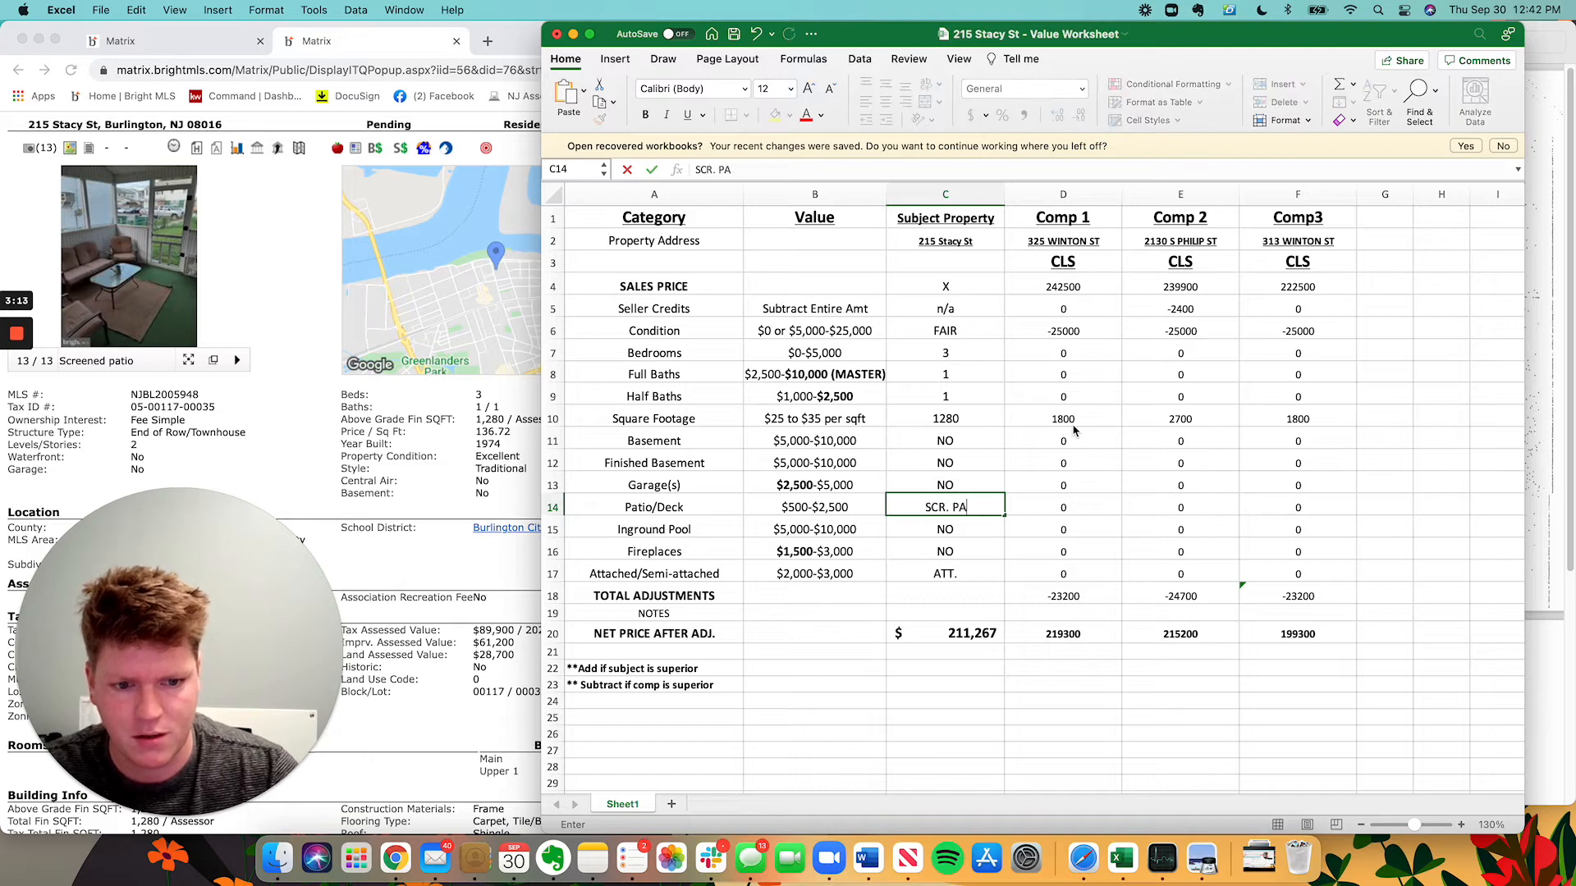
type("TIO")
key("Return")
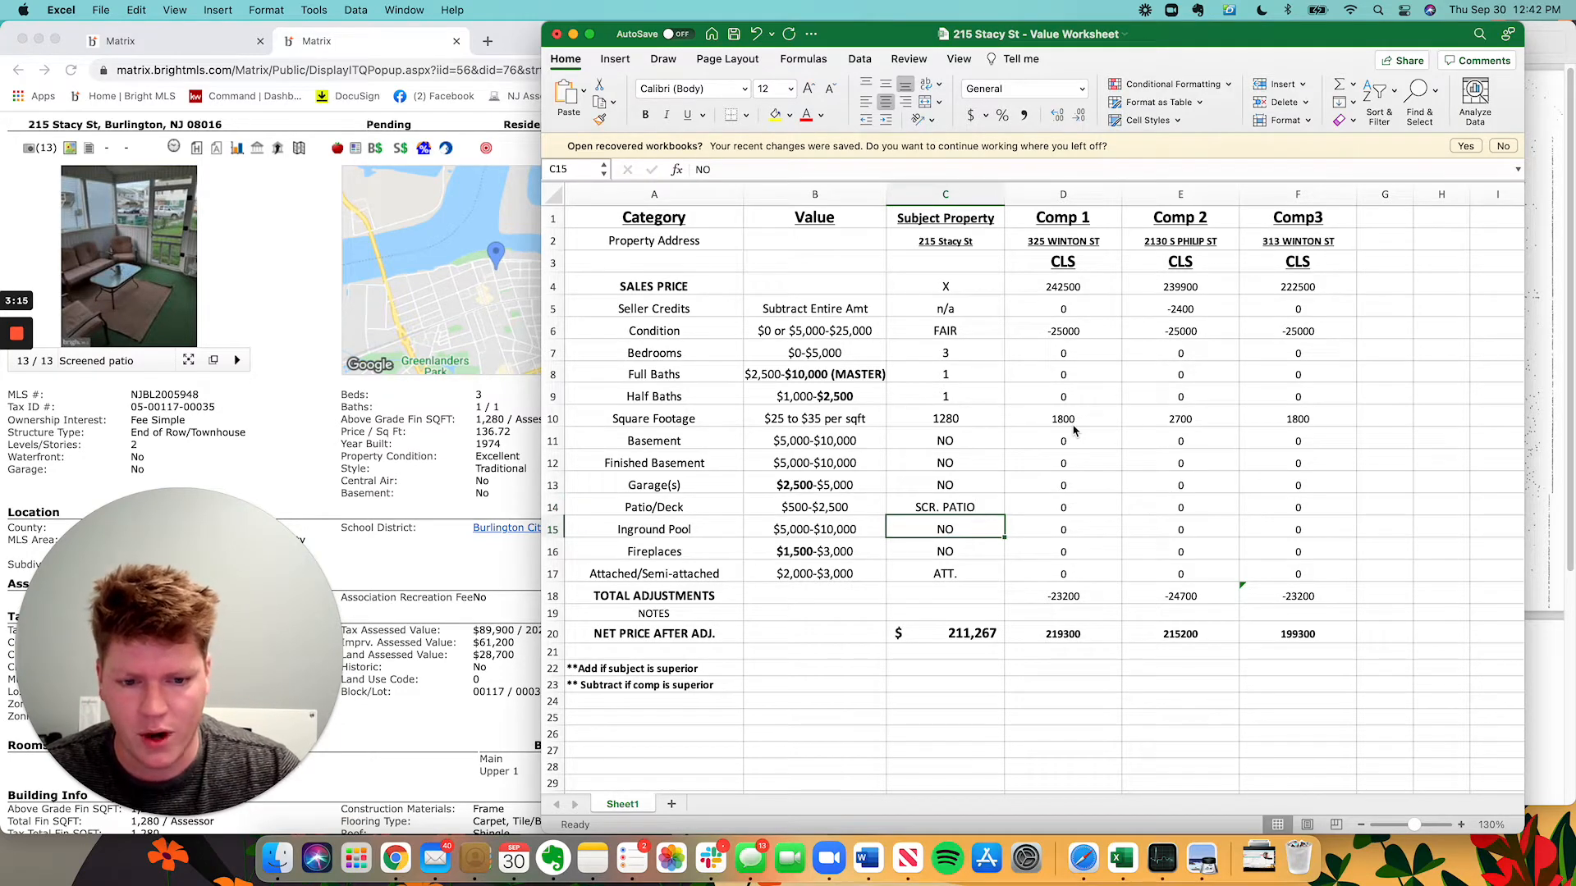
key("Down")
Search the listing page for 'fire' to check the subject's fireplaces.
key("super+Tab")
left_click(1044, 609)
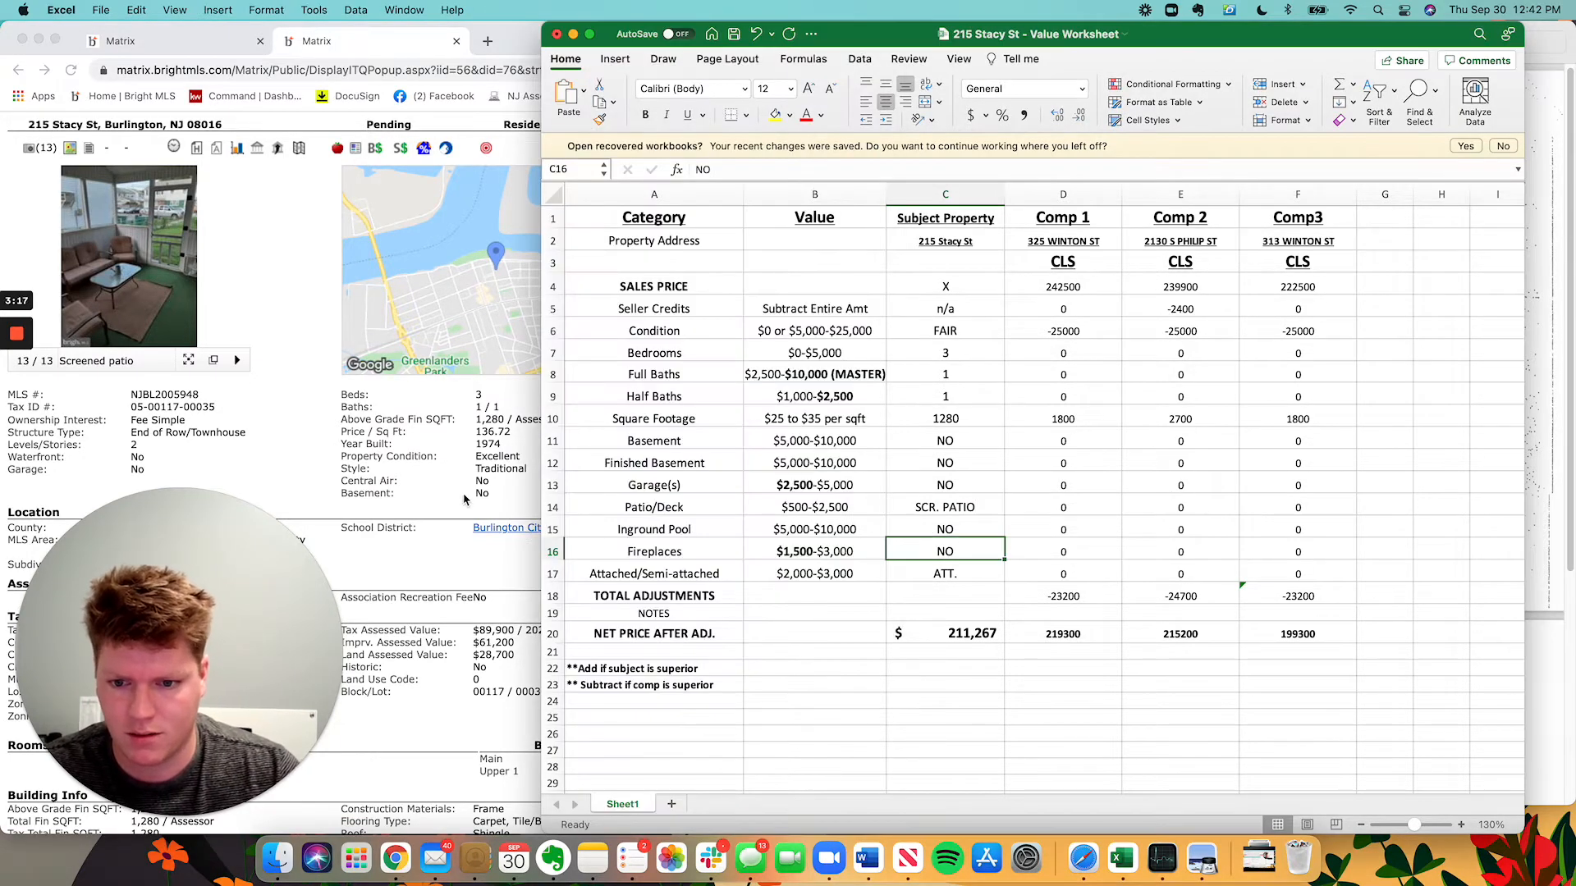
left_click(463, 499)
key("super+f")
type("firep")
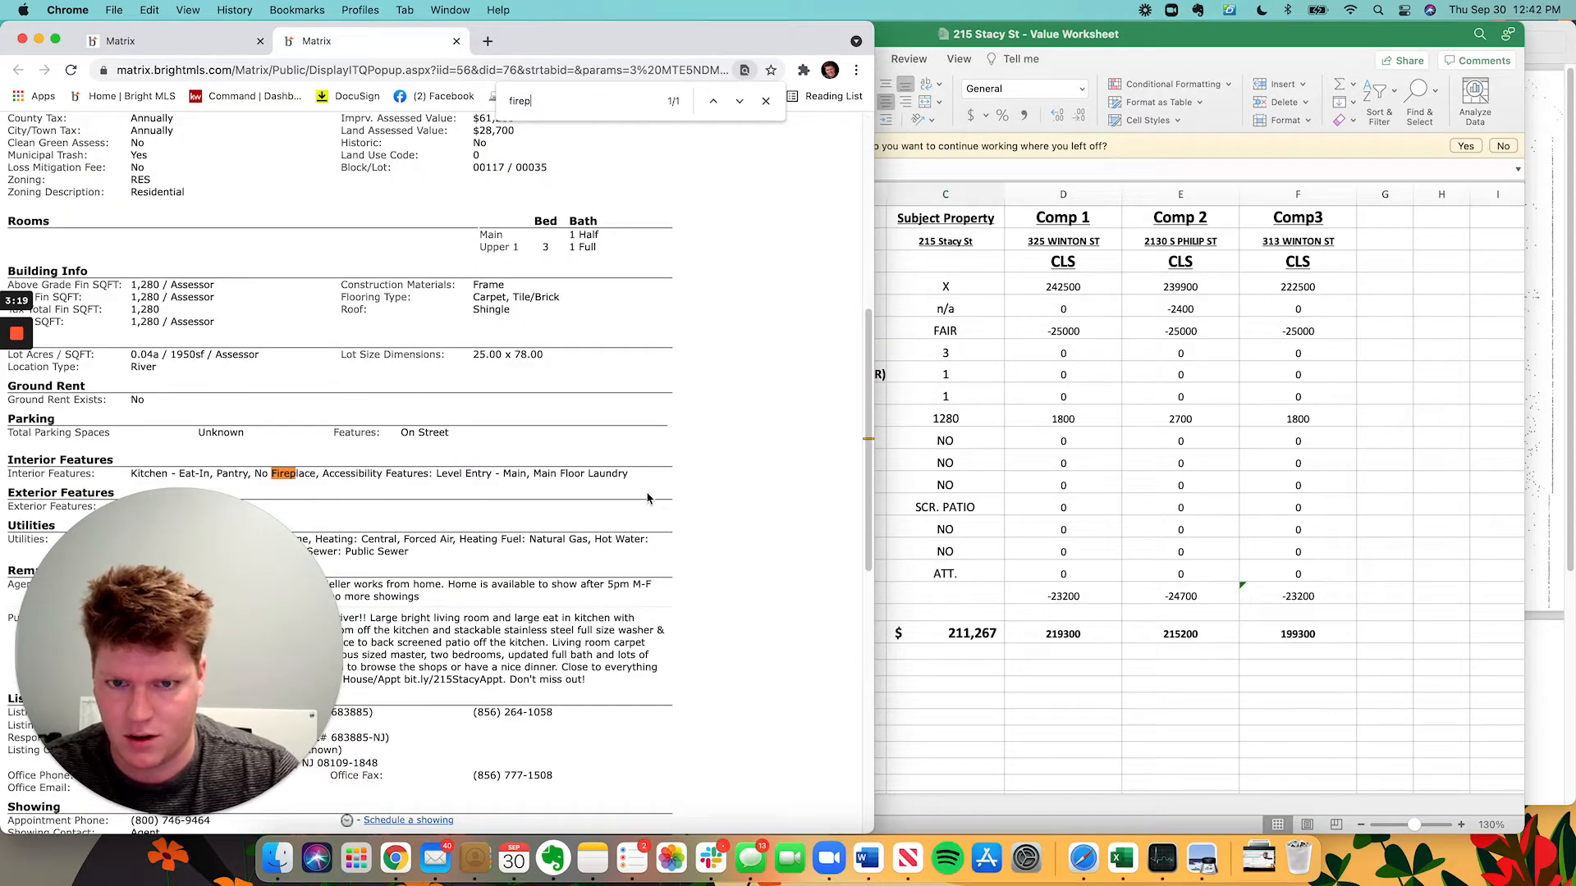
scroll(549, 426, "up", 7)
left_click(1148, 582)
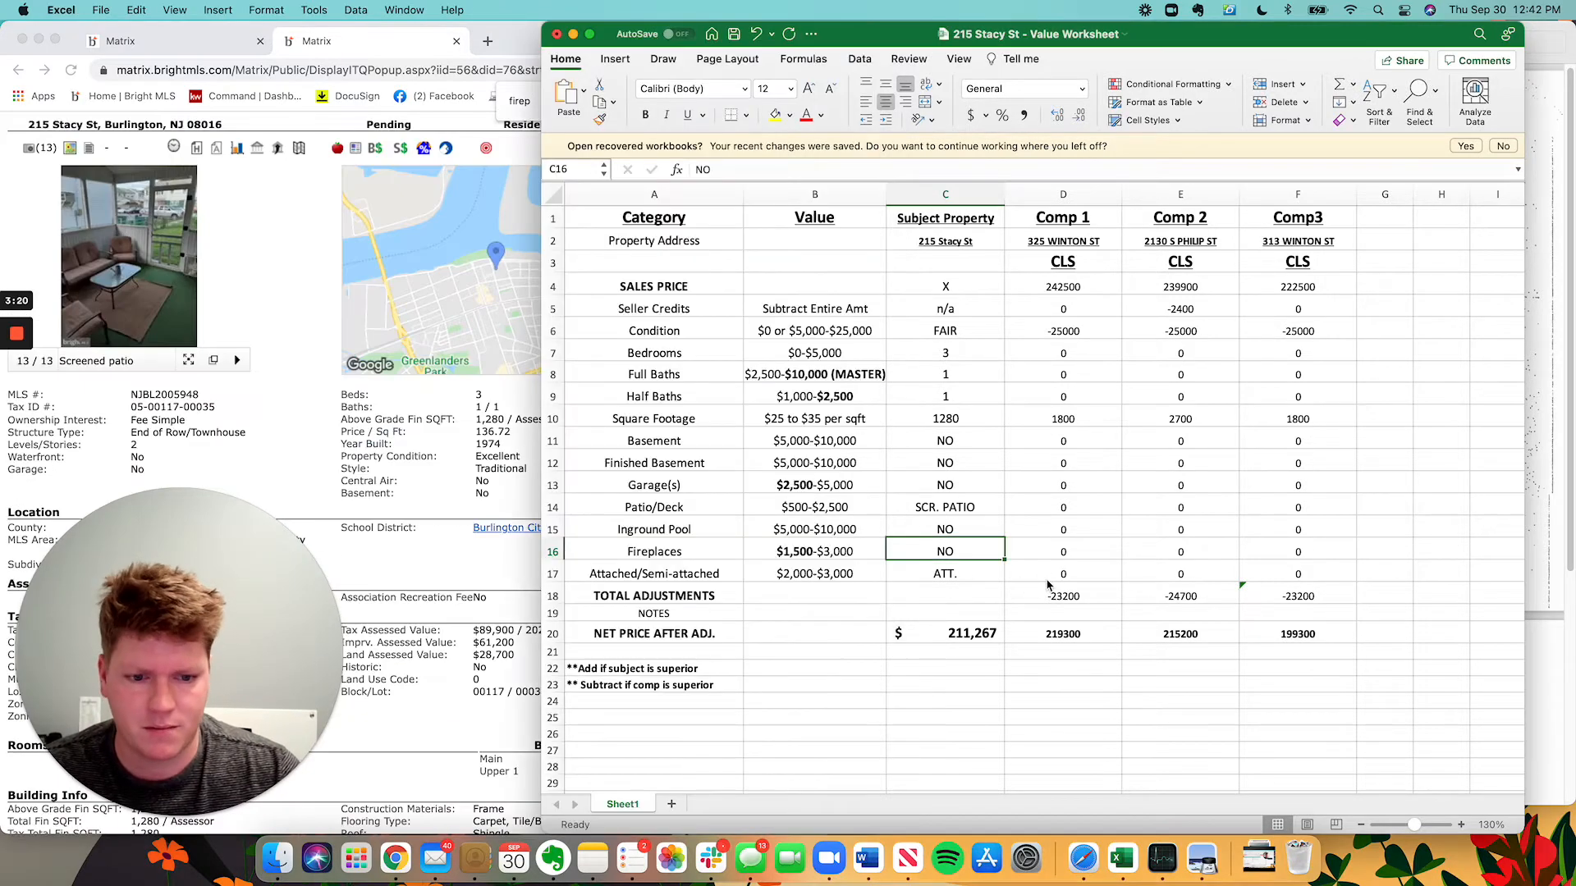
Enter END OF ROW in C17 for Attached/Semi-attached, confirming it from the house front photo.
left_click(943, 577)
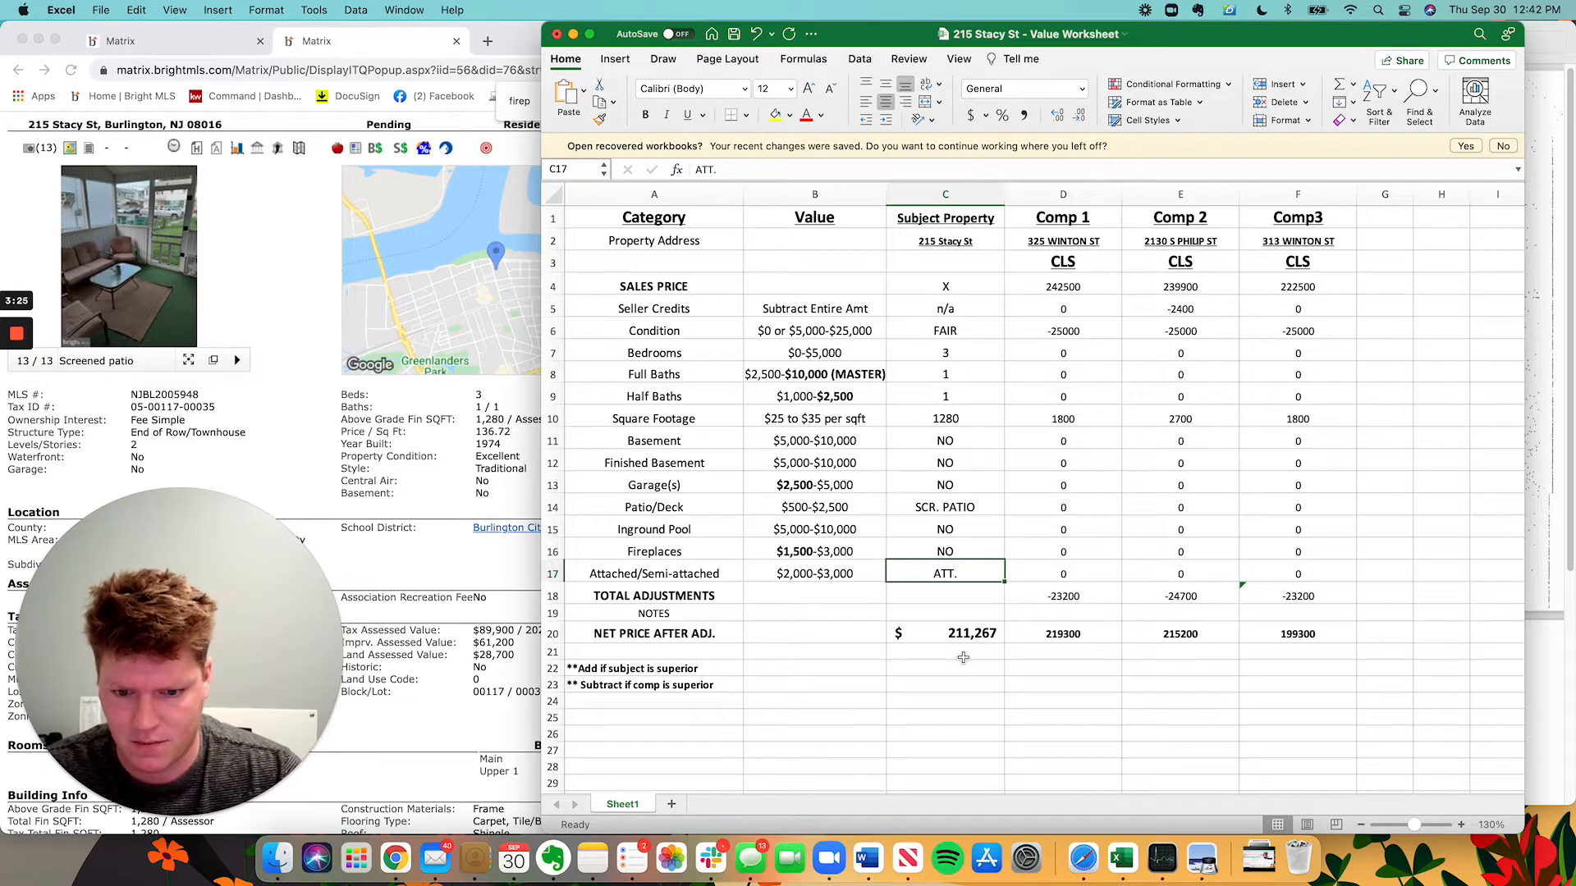
type("E")
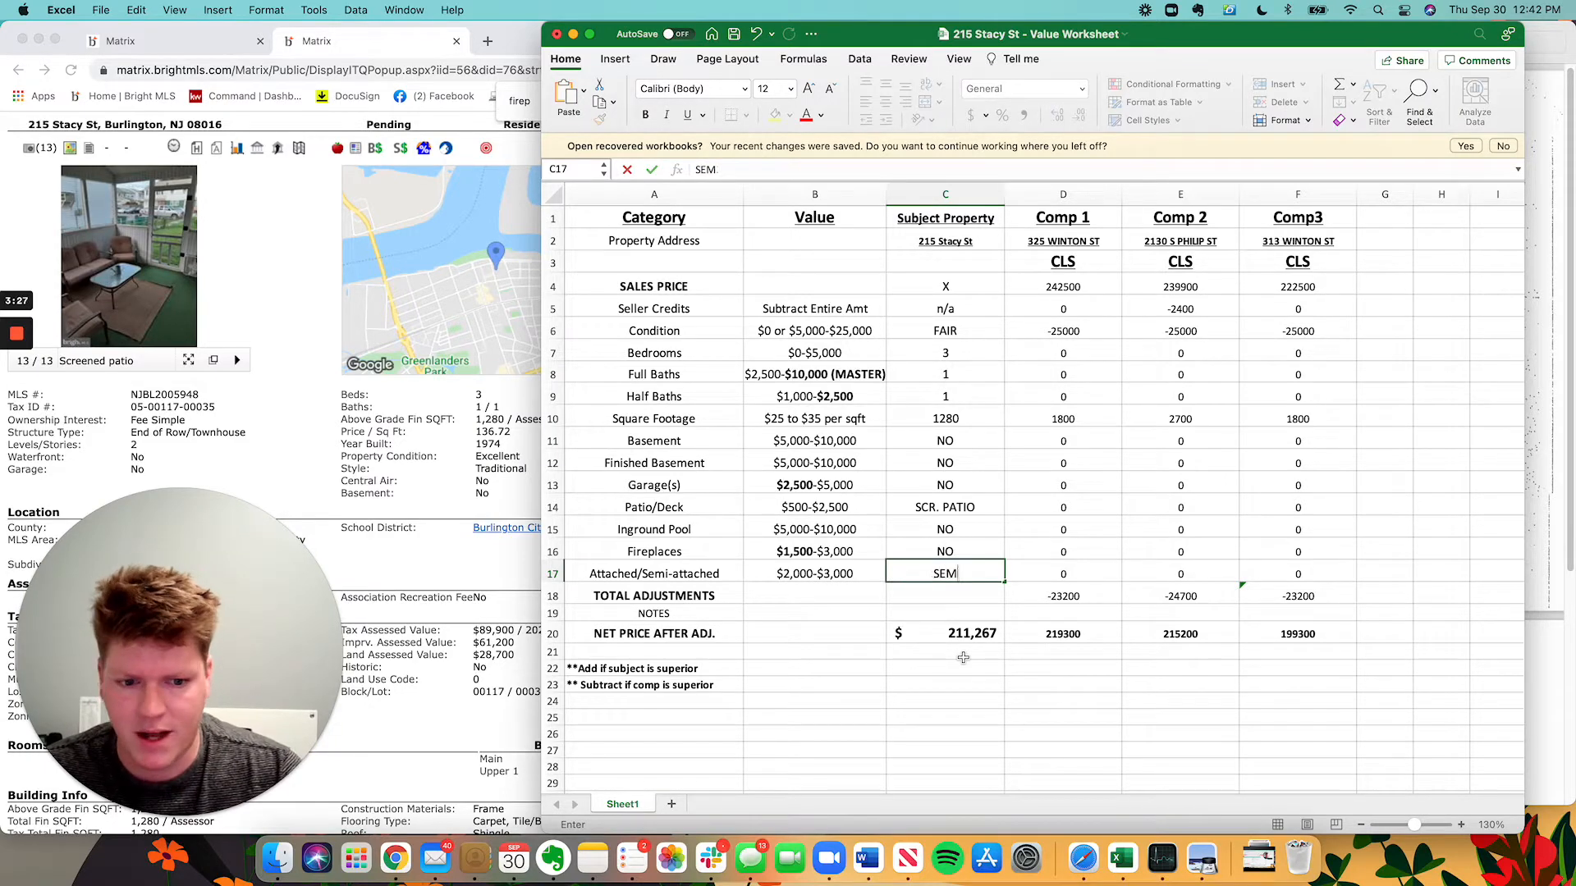
type("ND OF ROW")
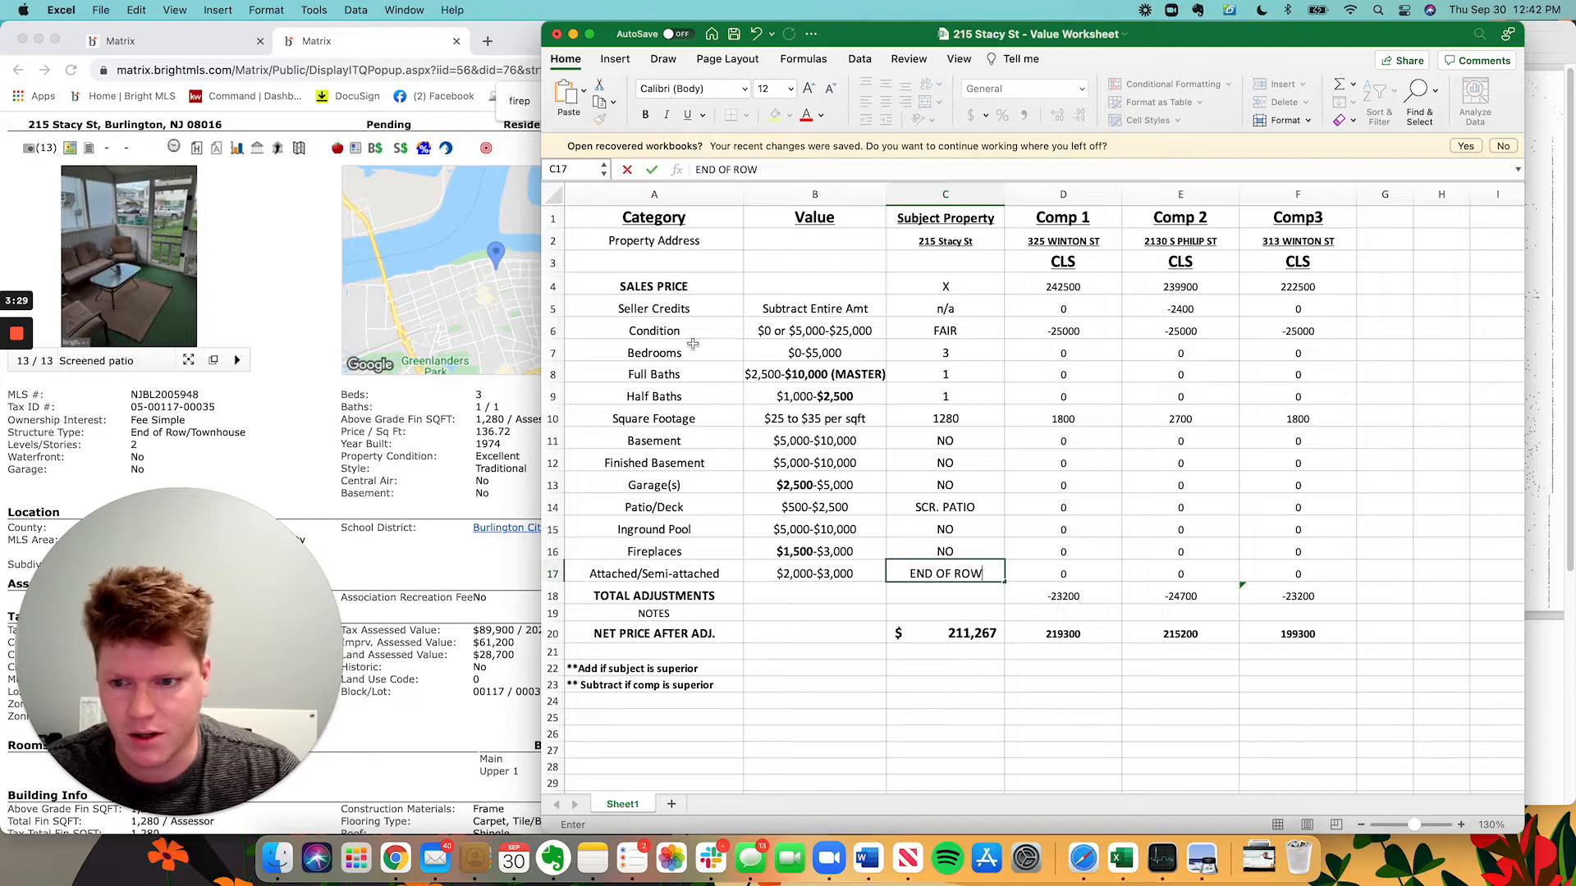
left_click(237, 383)
left_click(237, 269)
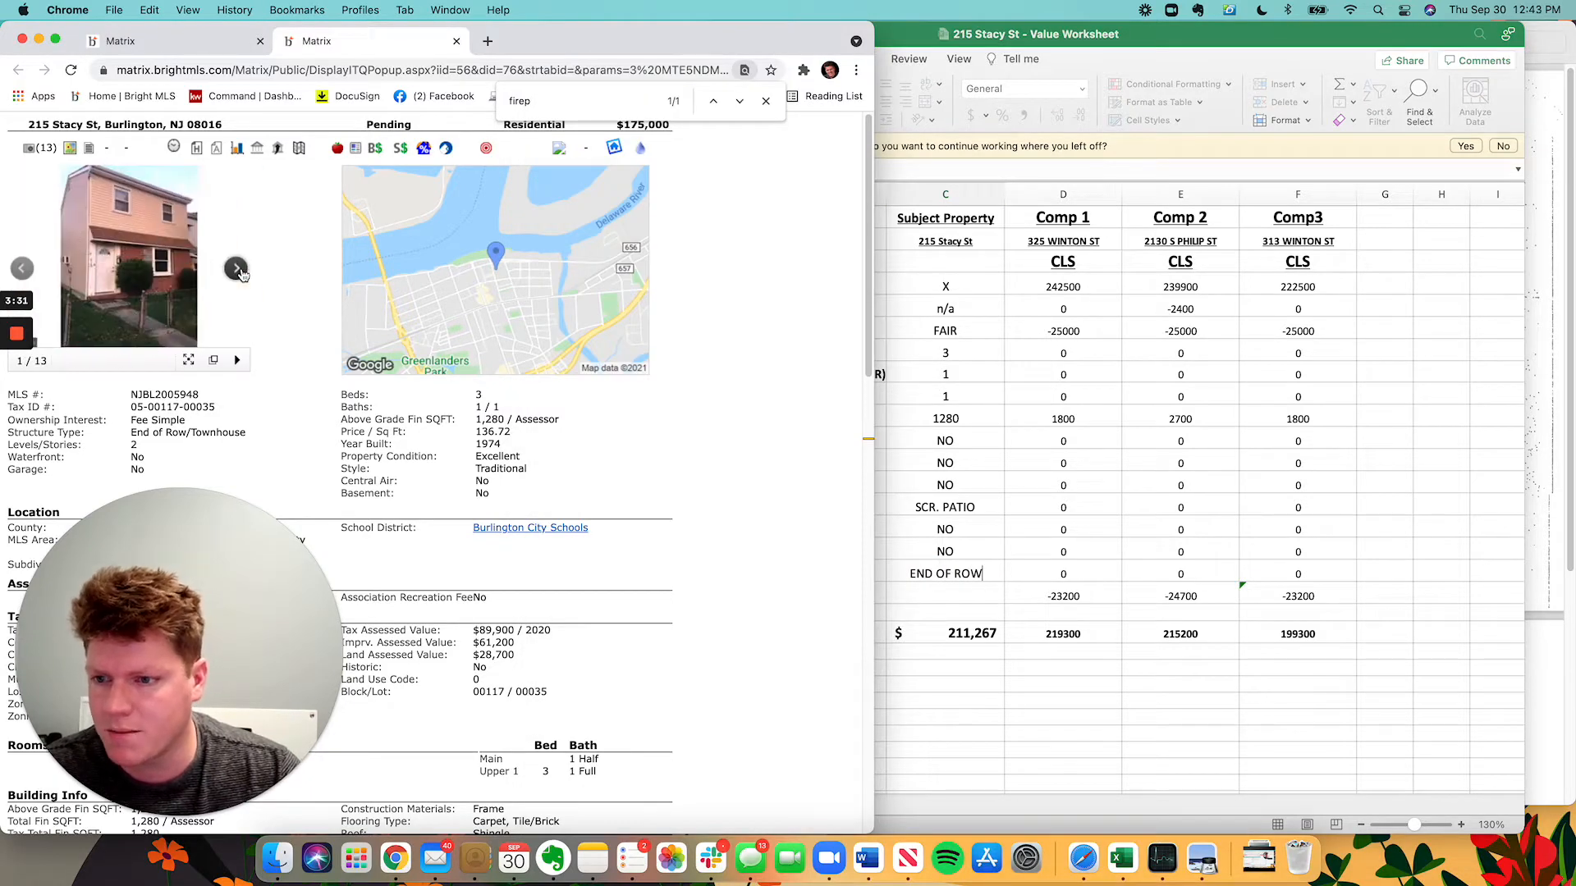
left_click(154, 258)
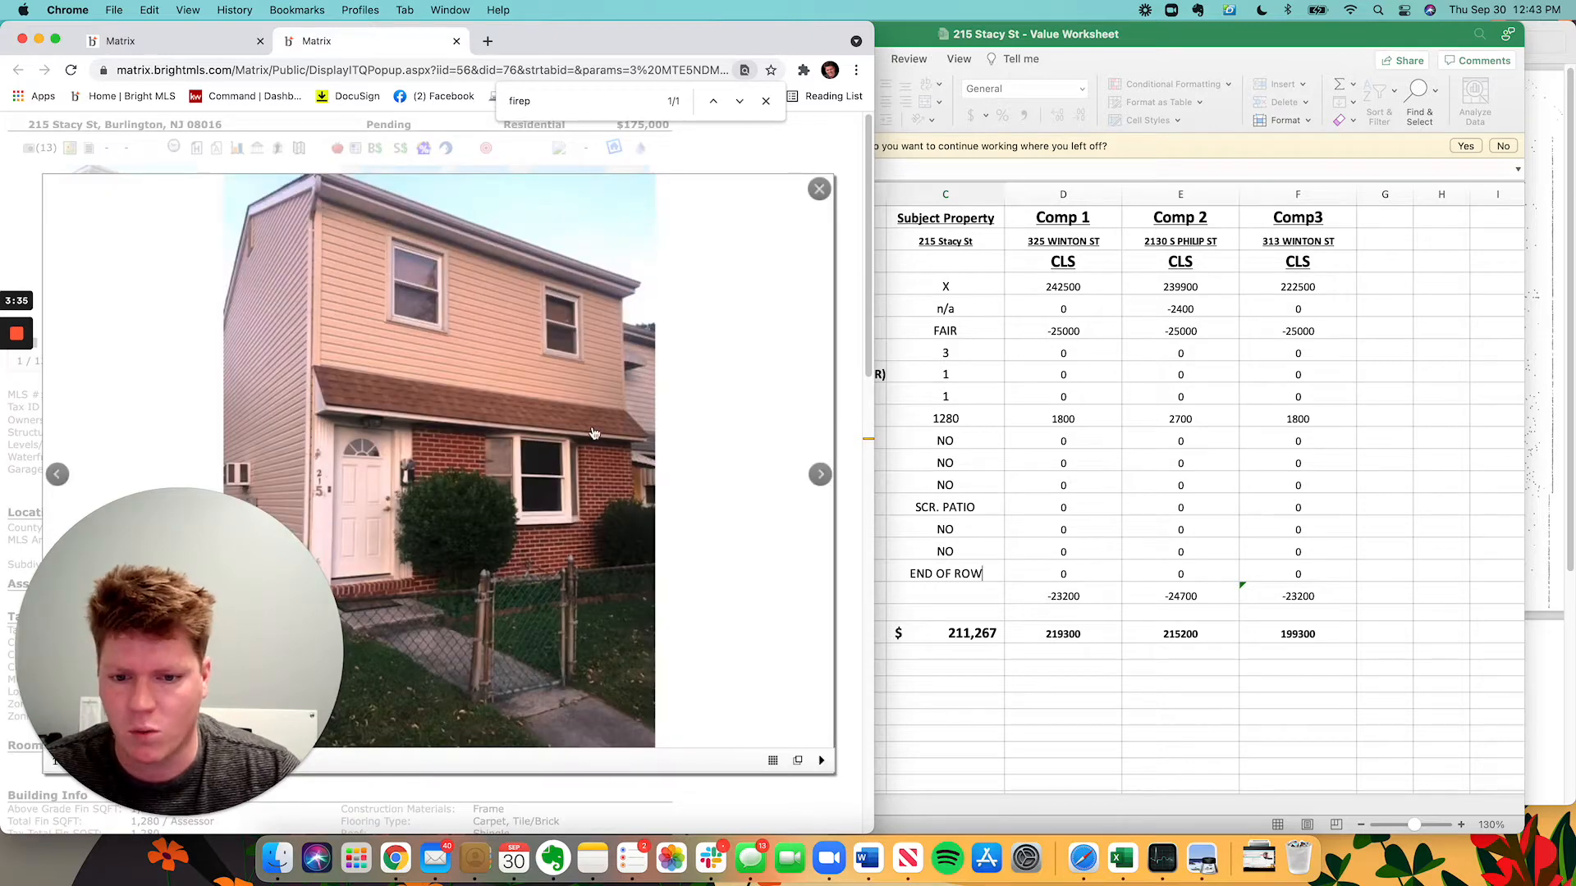
left_click(851, 132)
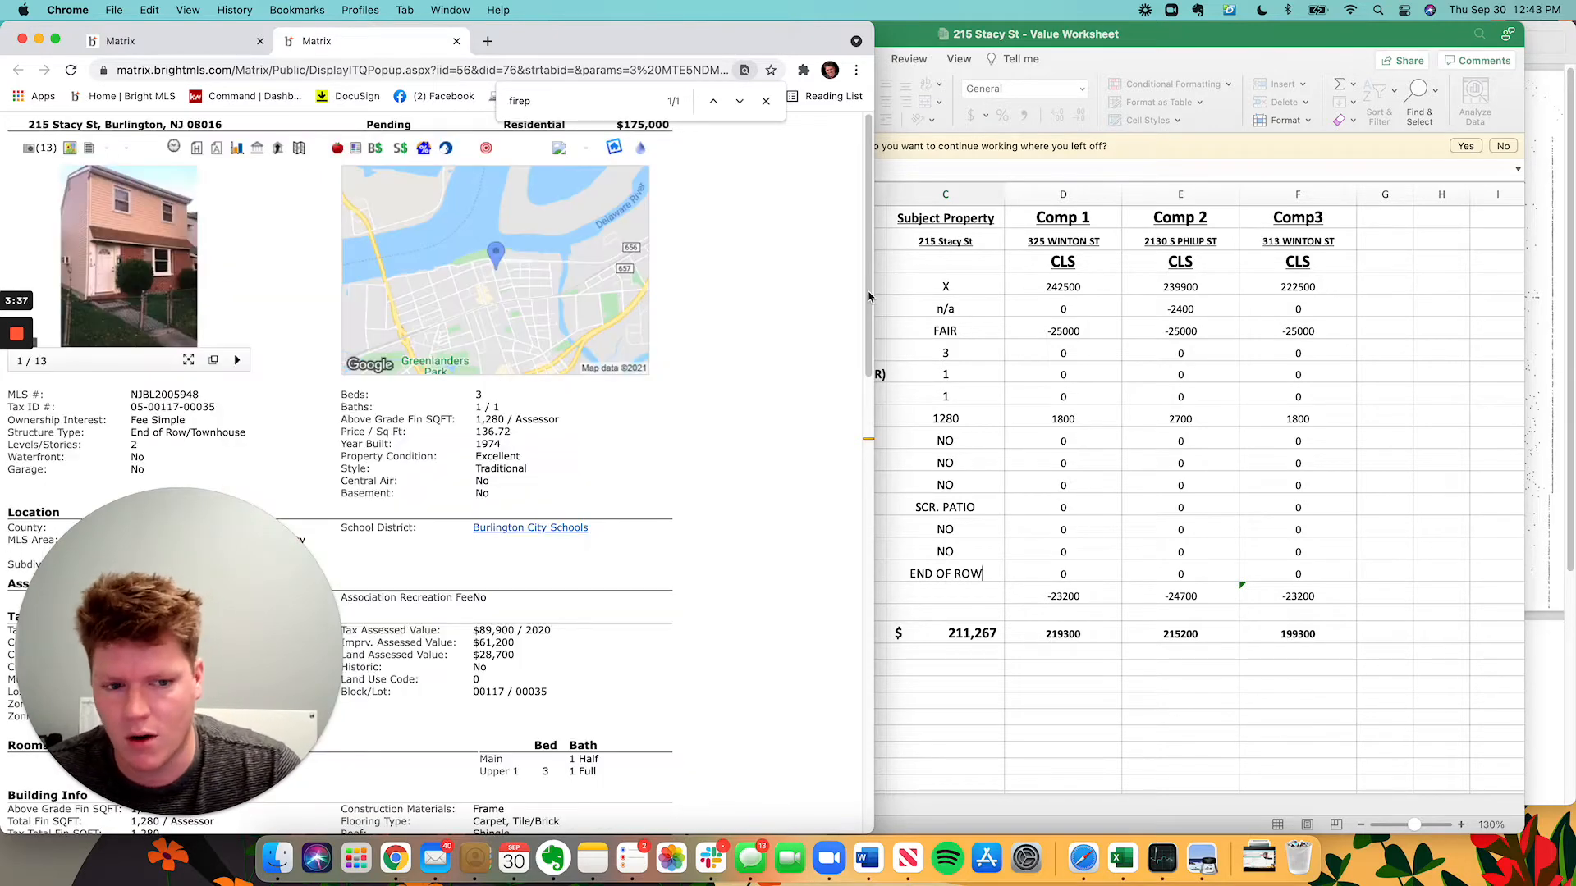
left_click(1091, 557)
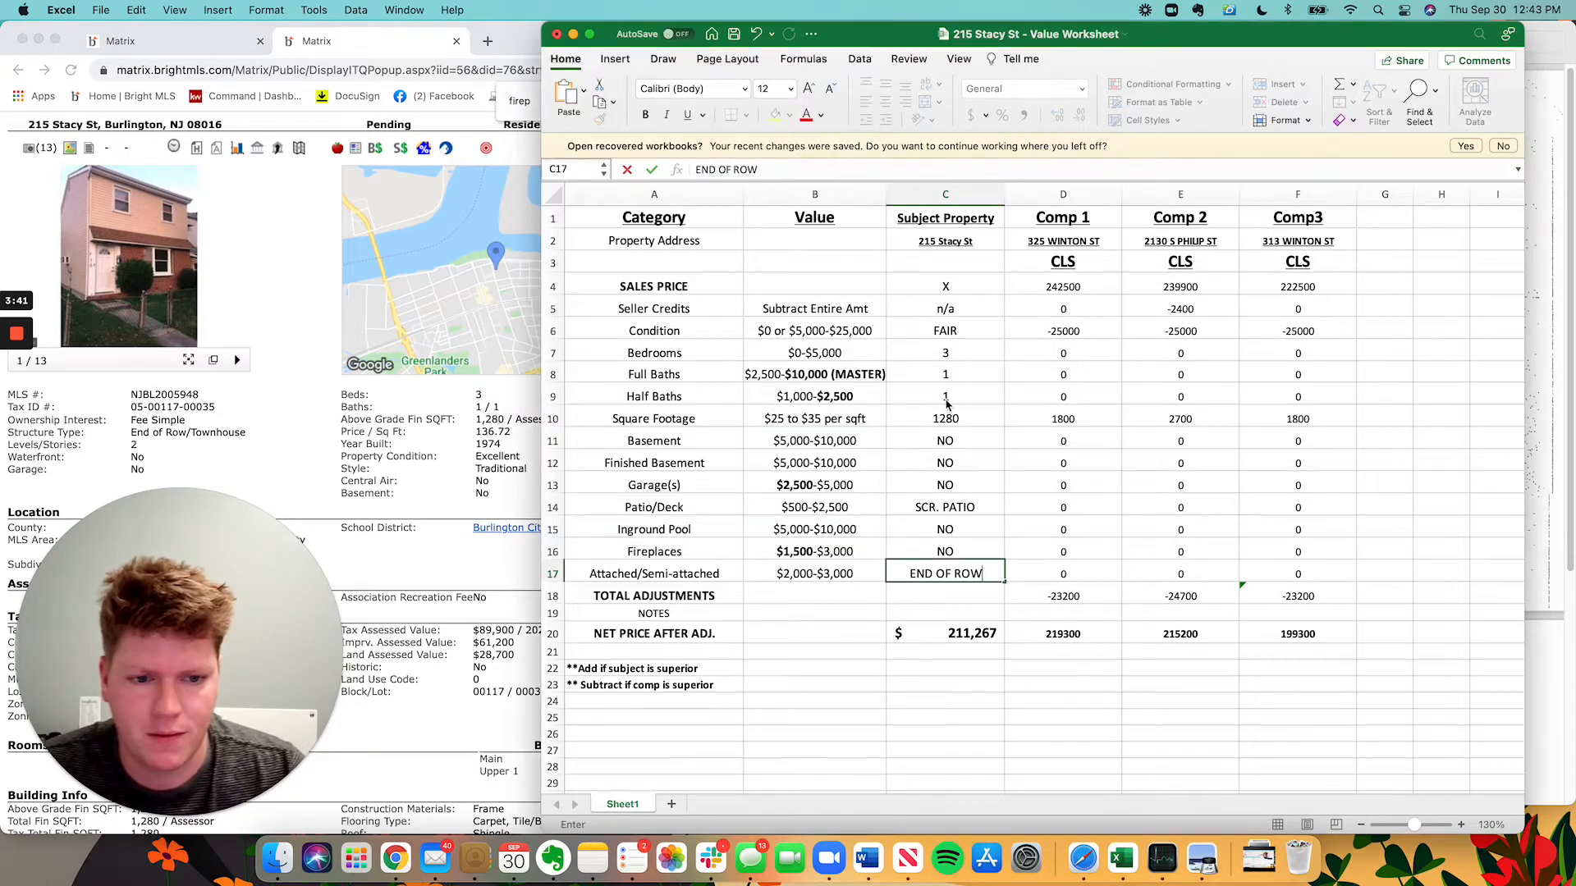
left_click(1163, 355)
left_click(353, 404)
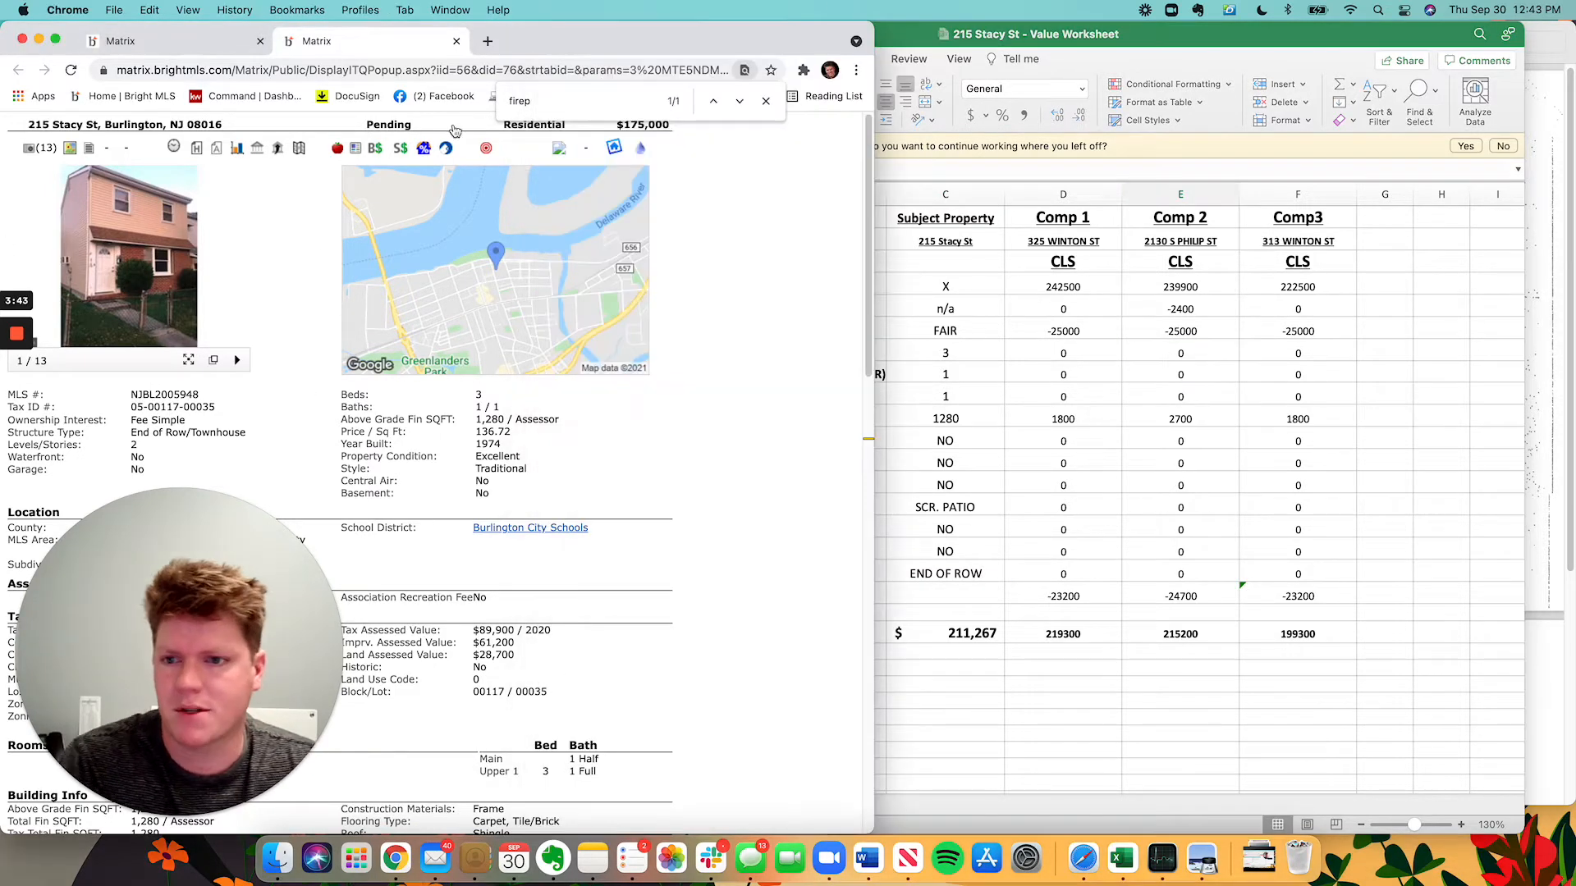
Start a new Residential Sale search with a 0.5-mile radius.
left_click(163, 41)
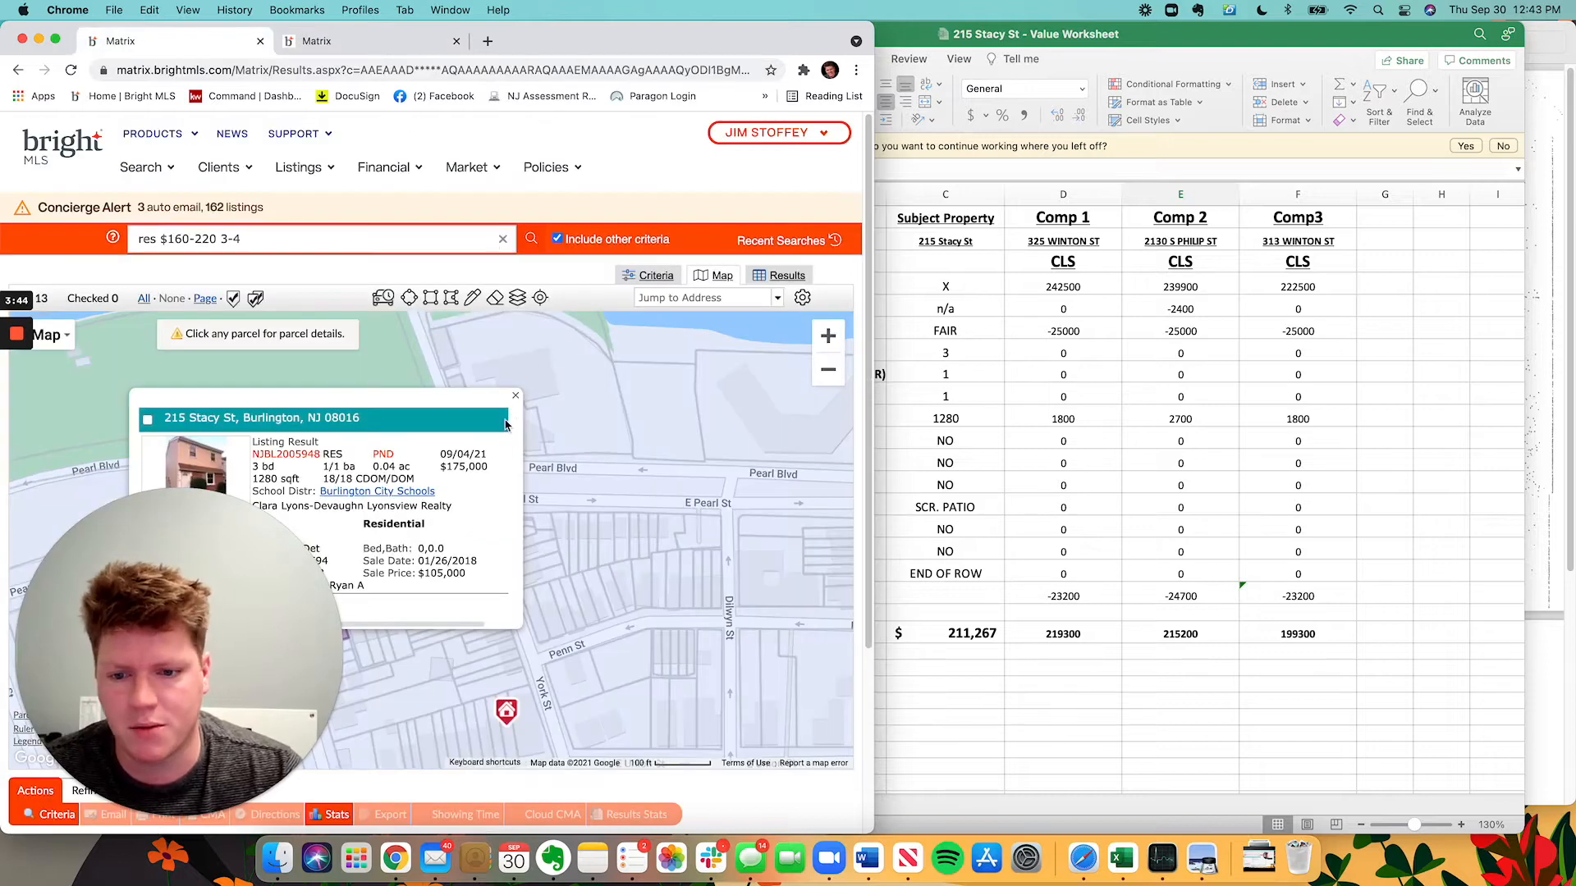
left_click(141, 168)
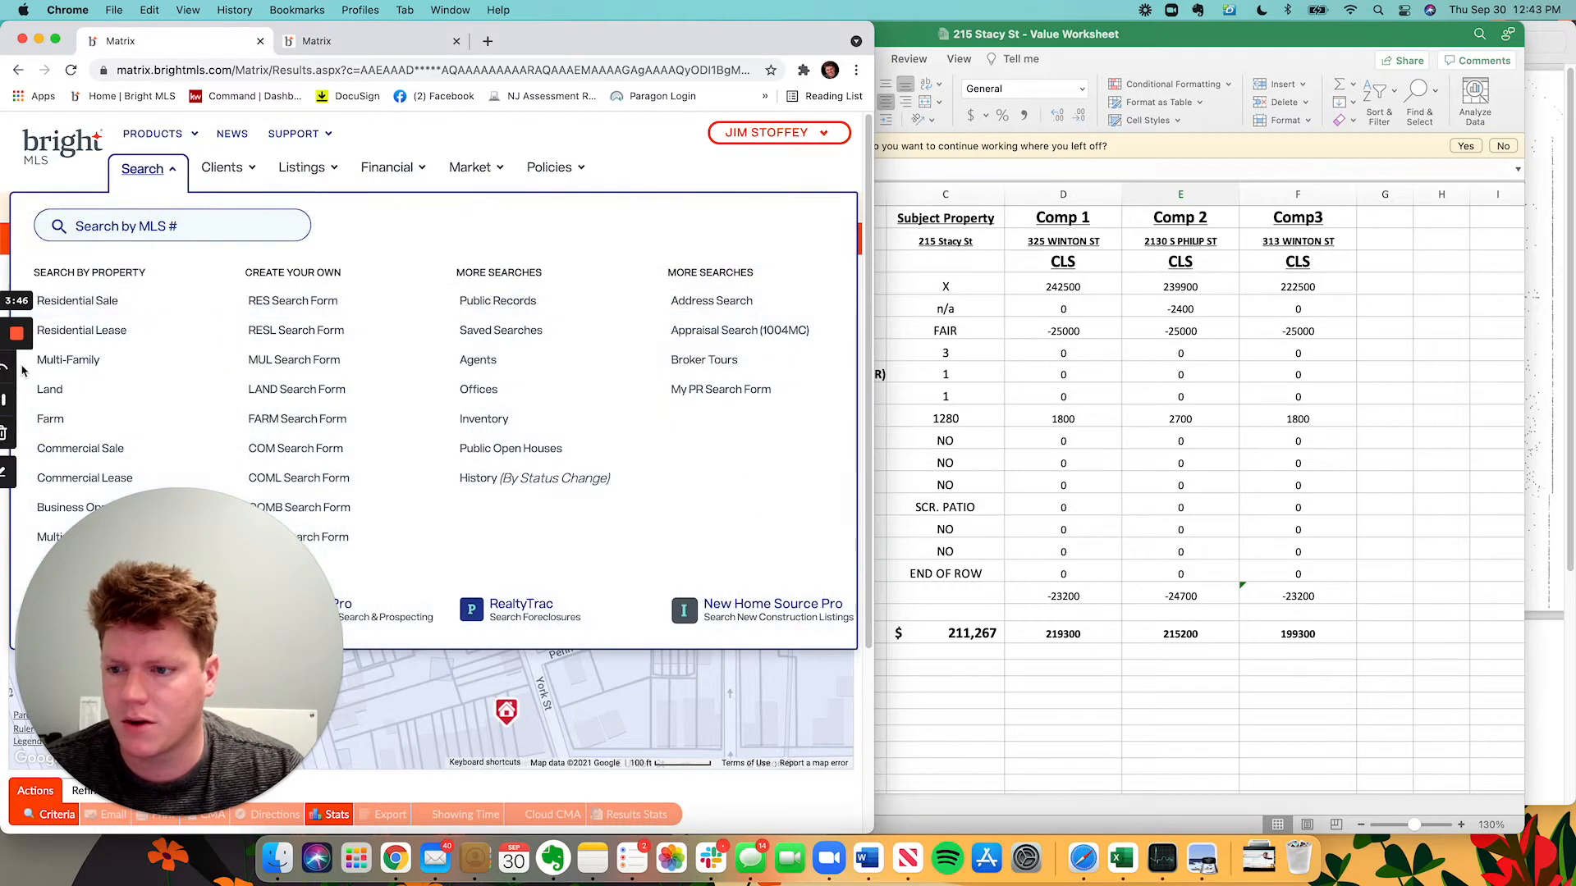
left_click(115, 304)
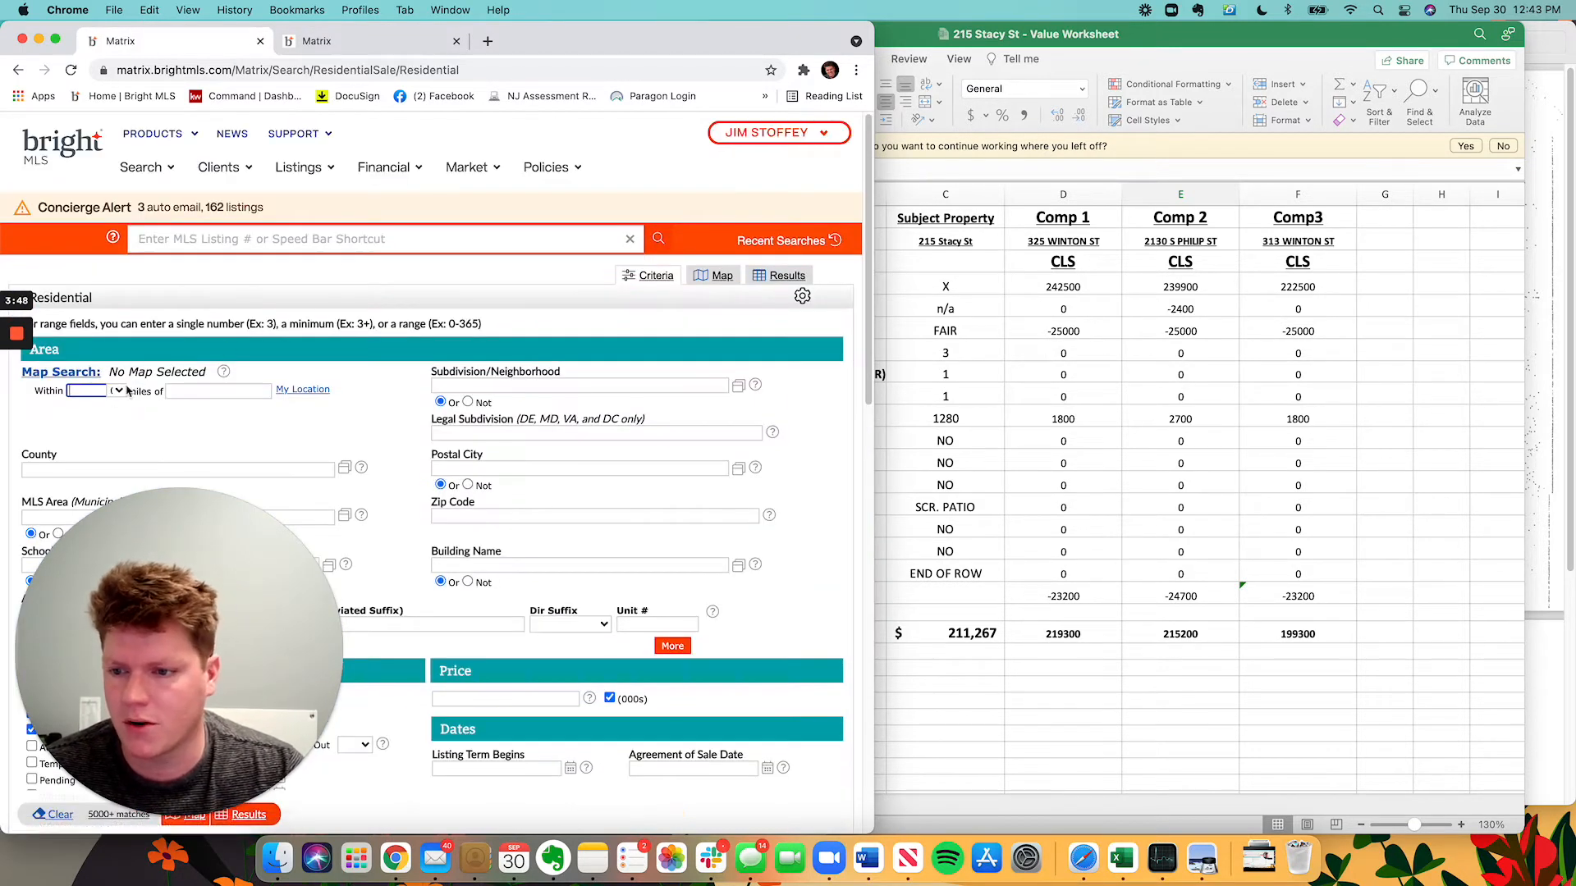
left_click(98, 391)
left_click(232, 392)
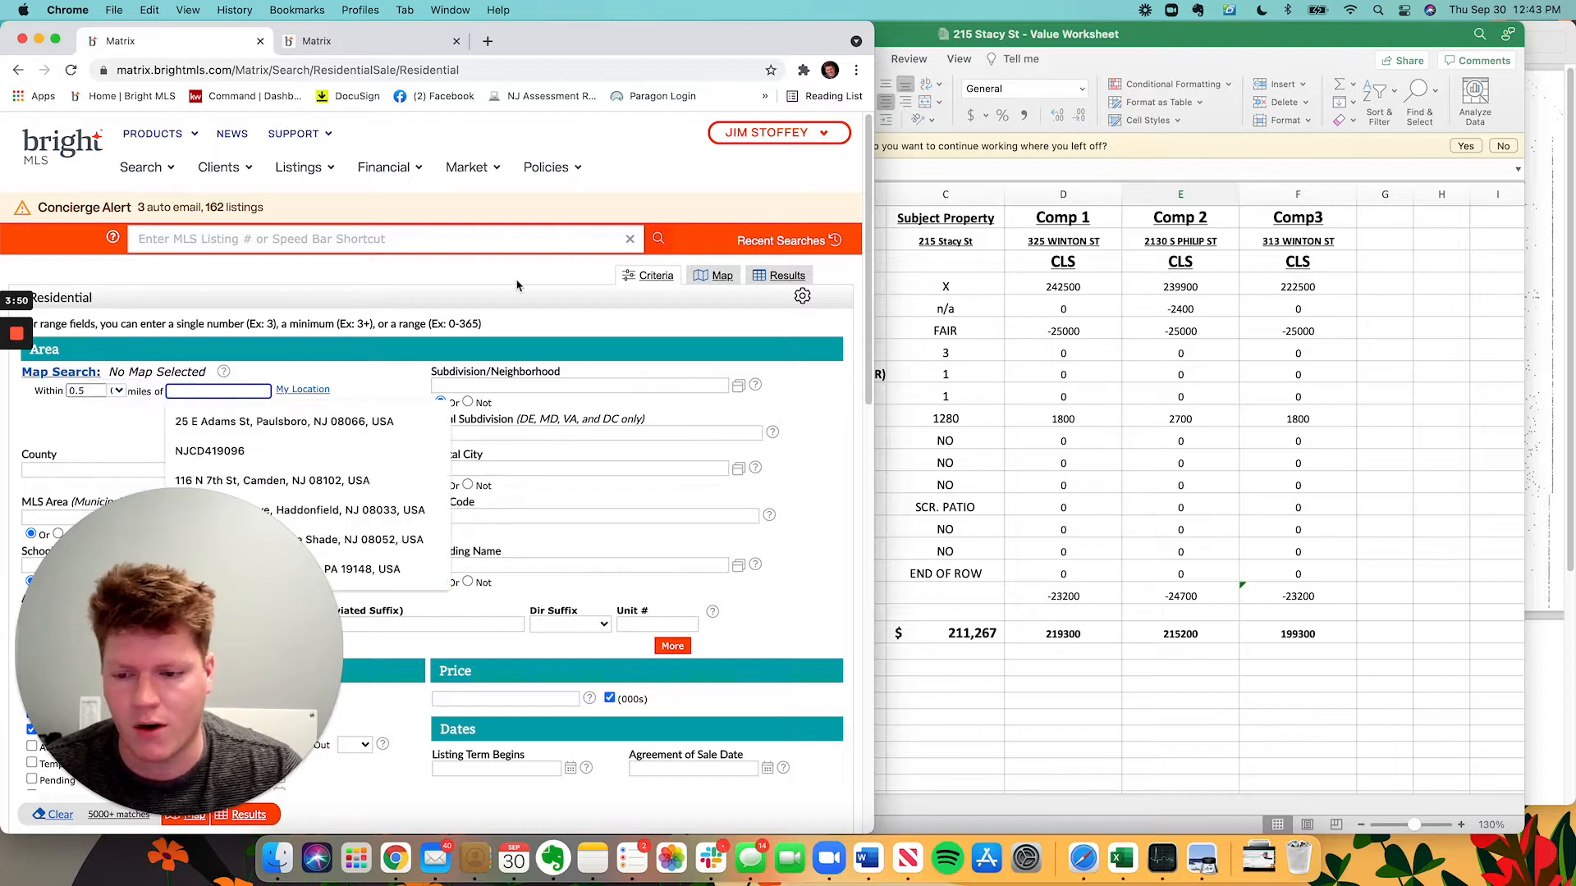
left_click(136, 813)
left_click_drag(99, 728, 1340, 692)
left_click(130, 402)
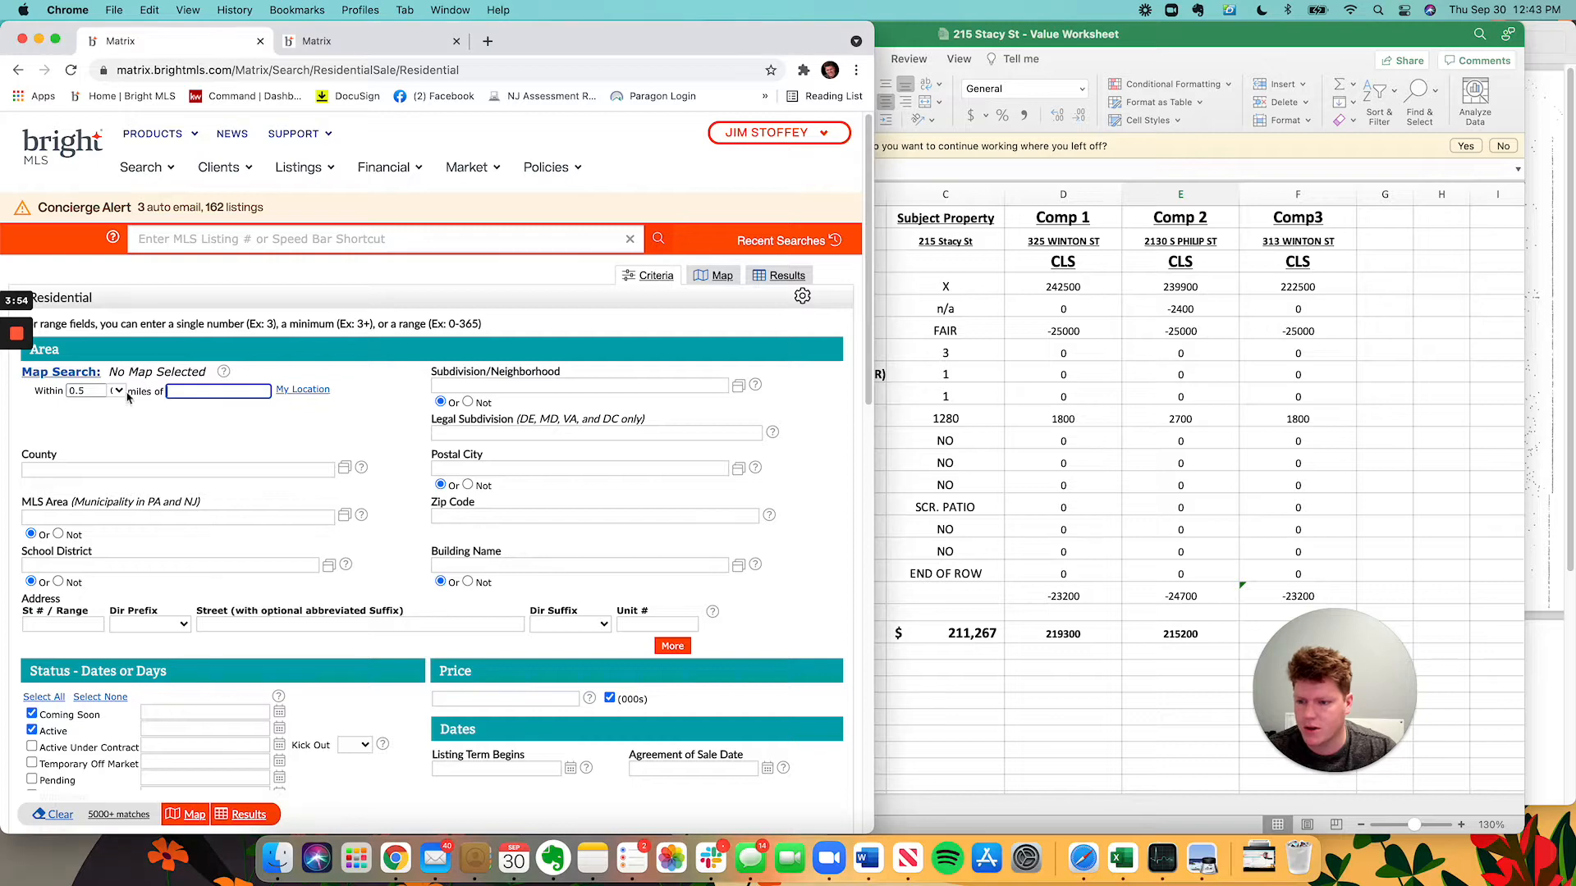
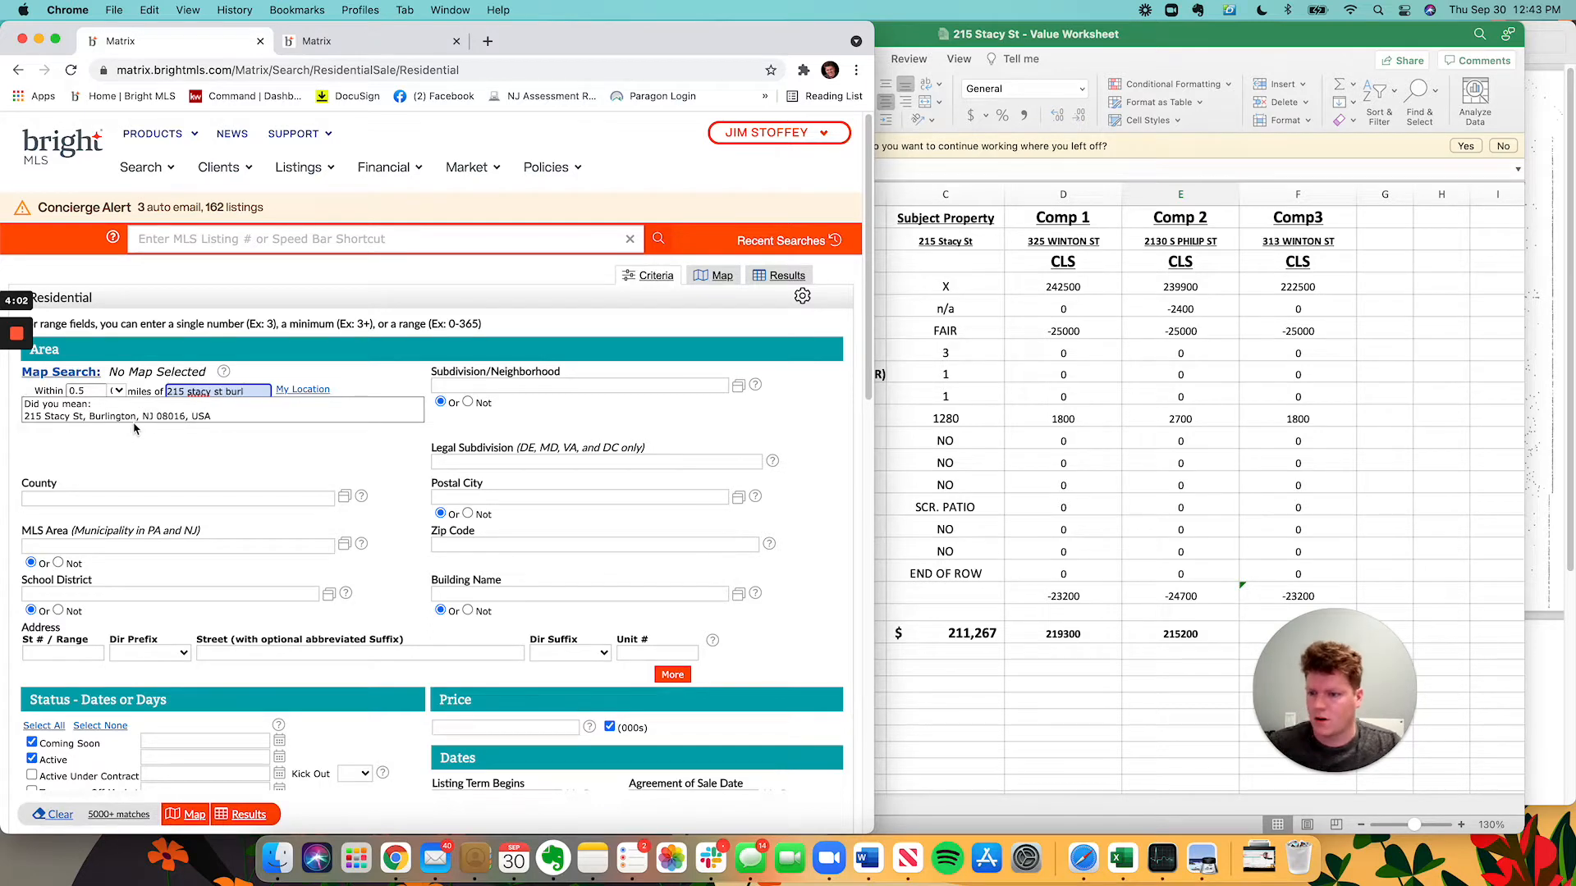
left_click(141, 420)
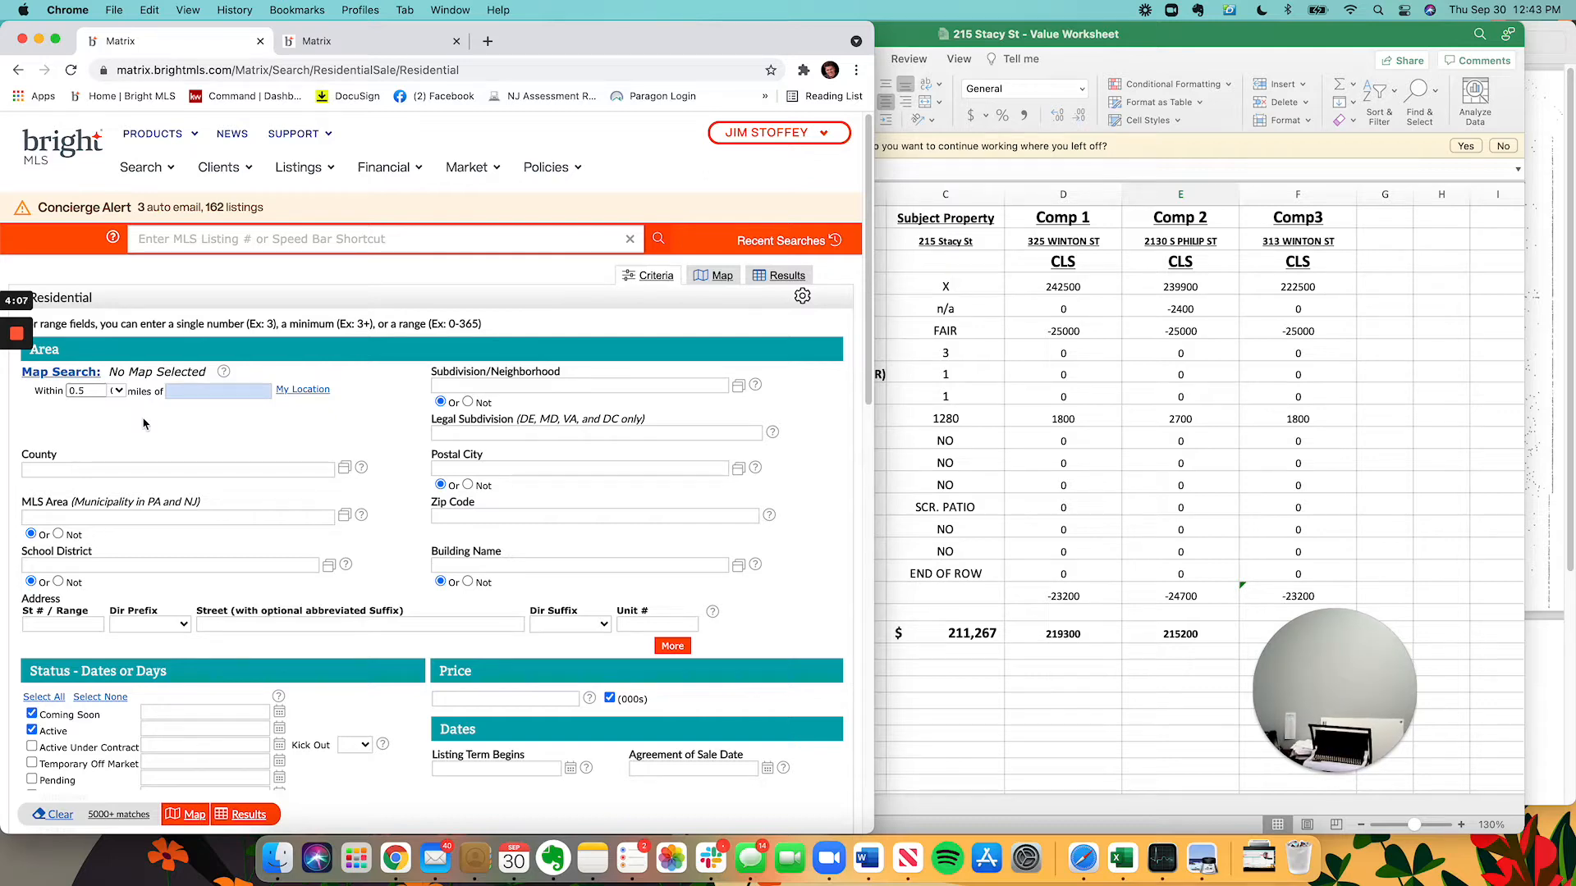
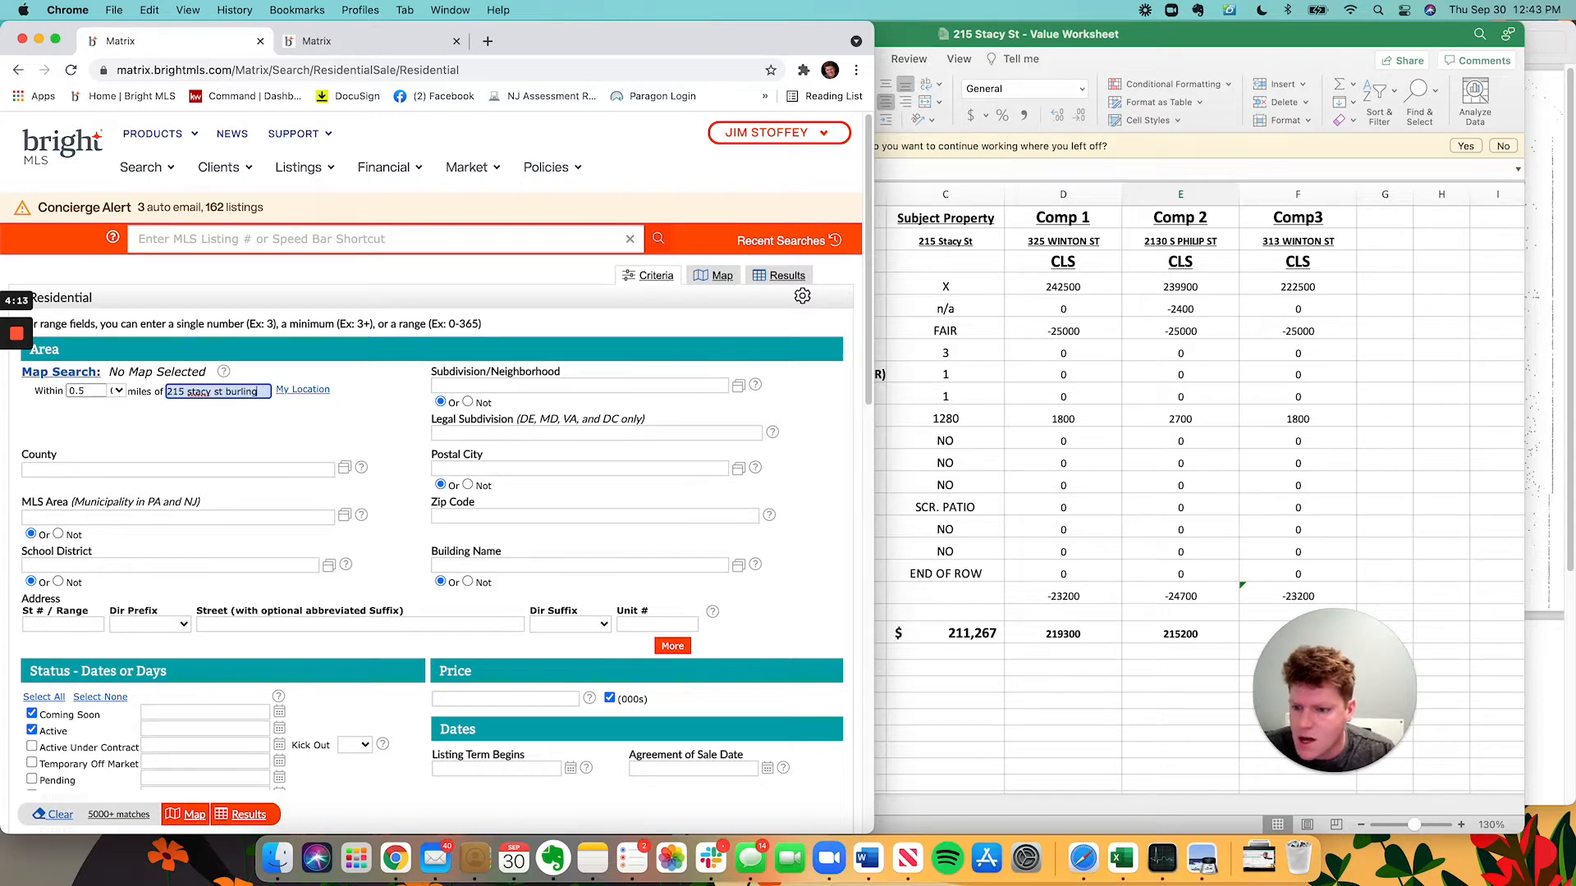
left_click(127, 416)
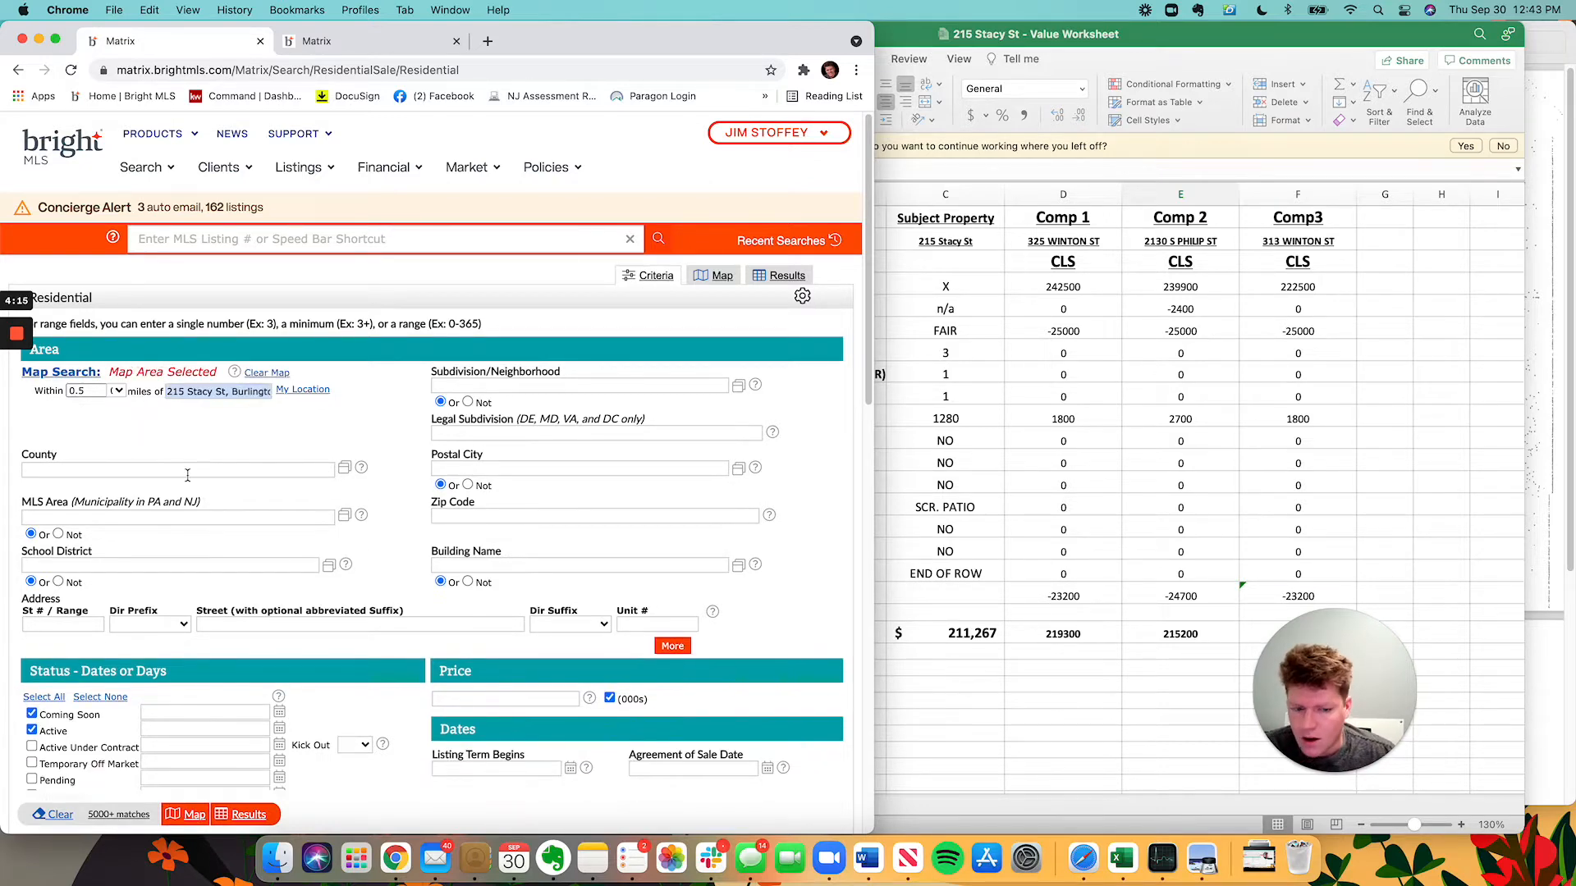
scroll(209, 511, "down", 4)
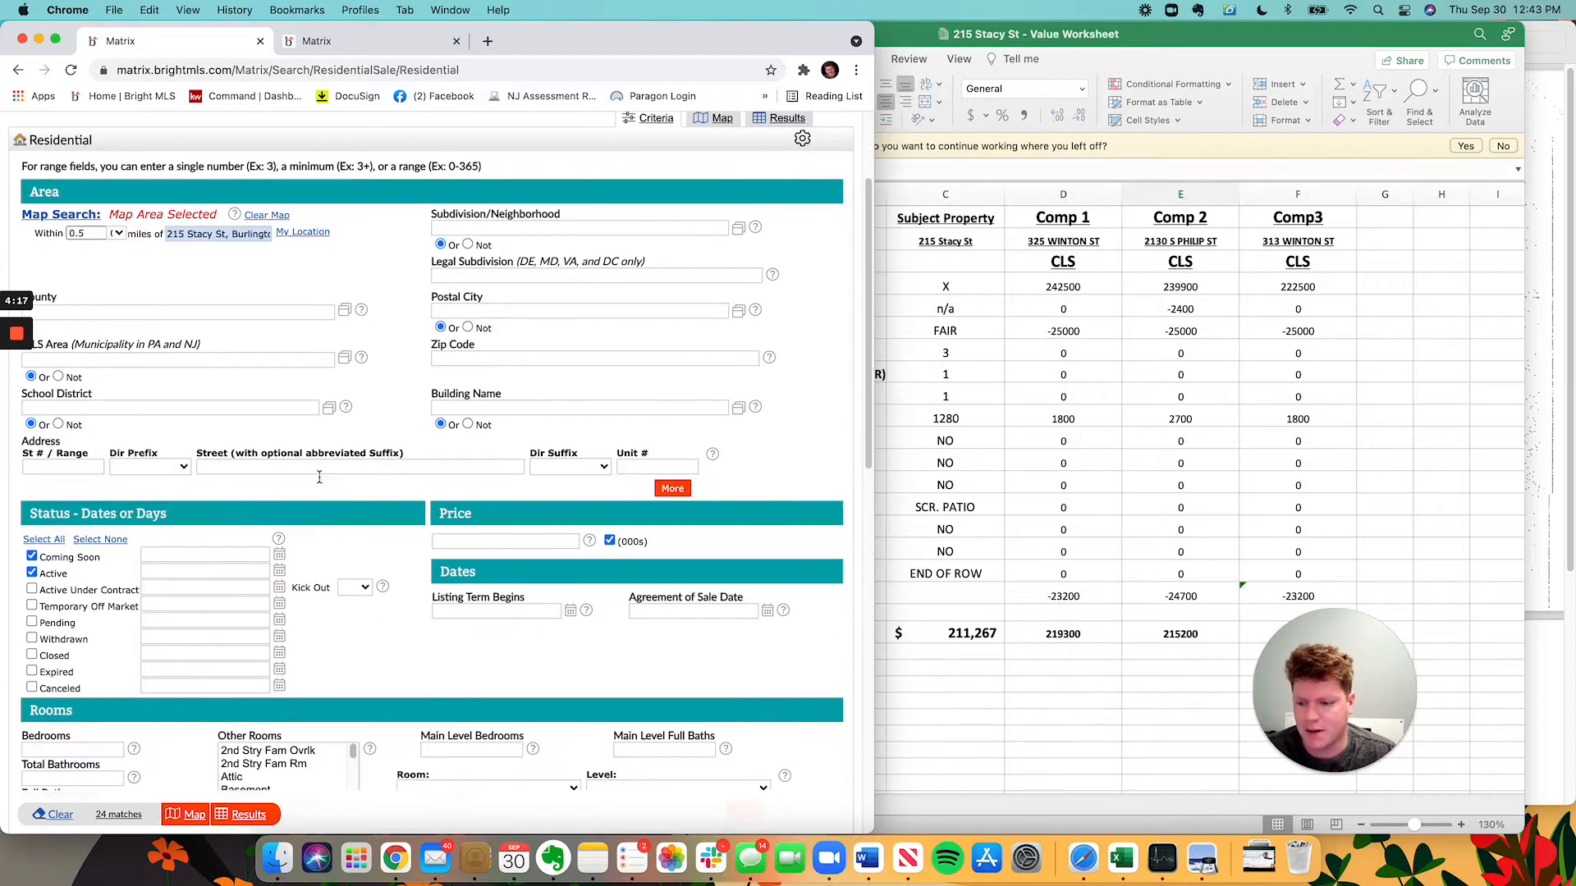
scroll(78, 542, "down", 1)
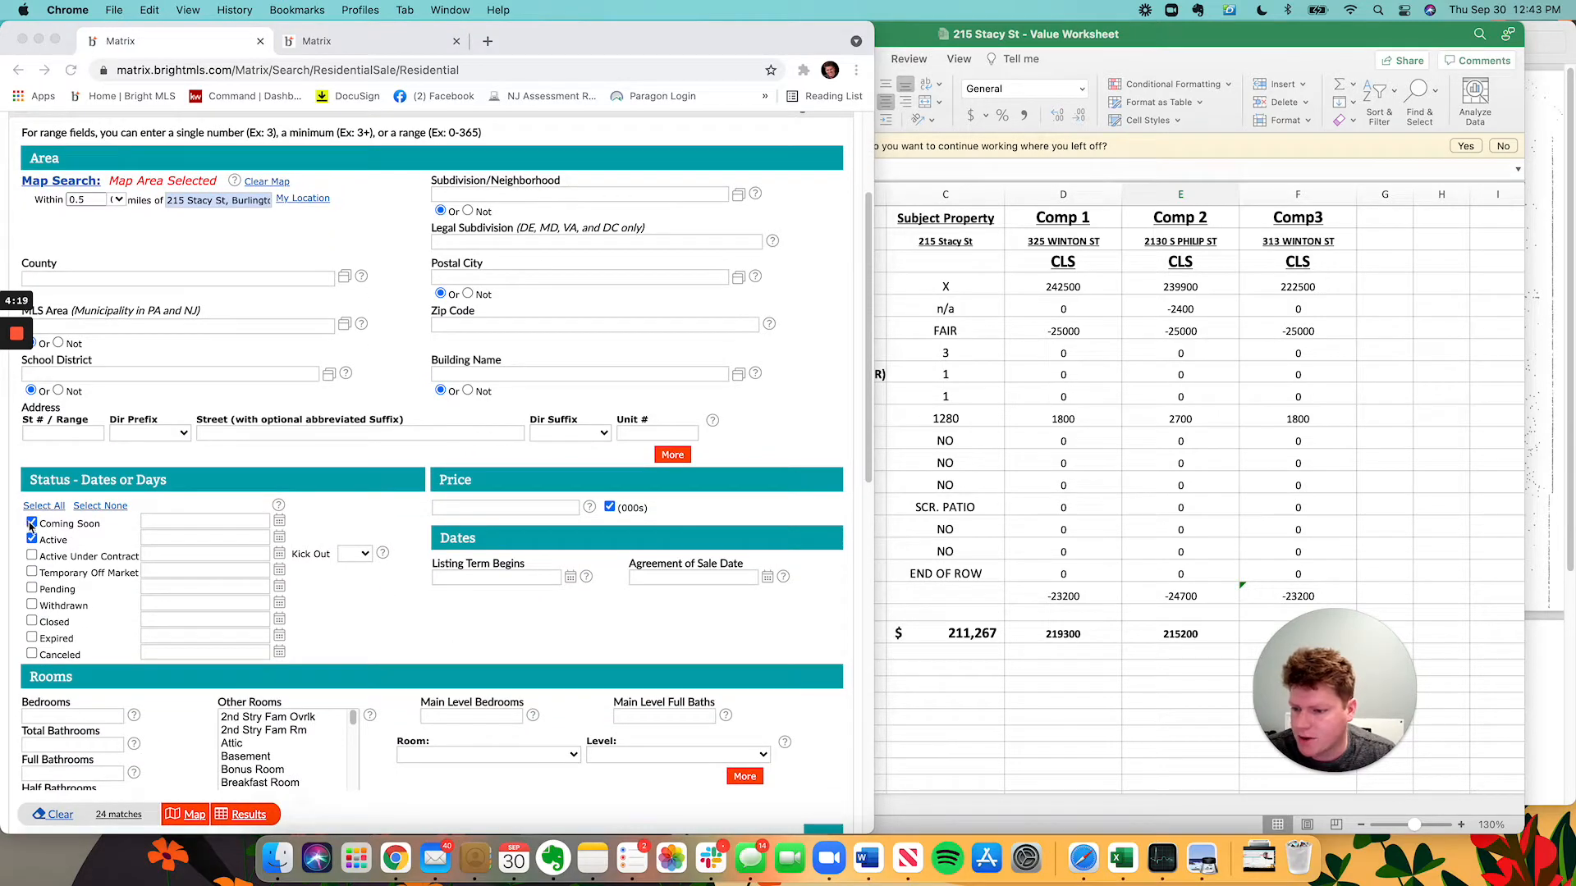
left_click(31, 523)
left_click(32, 540)
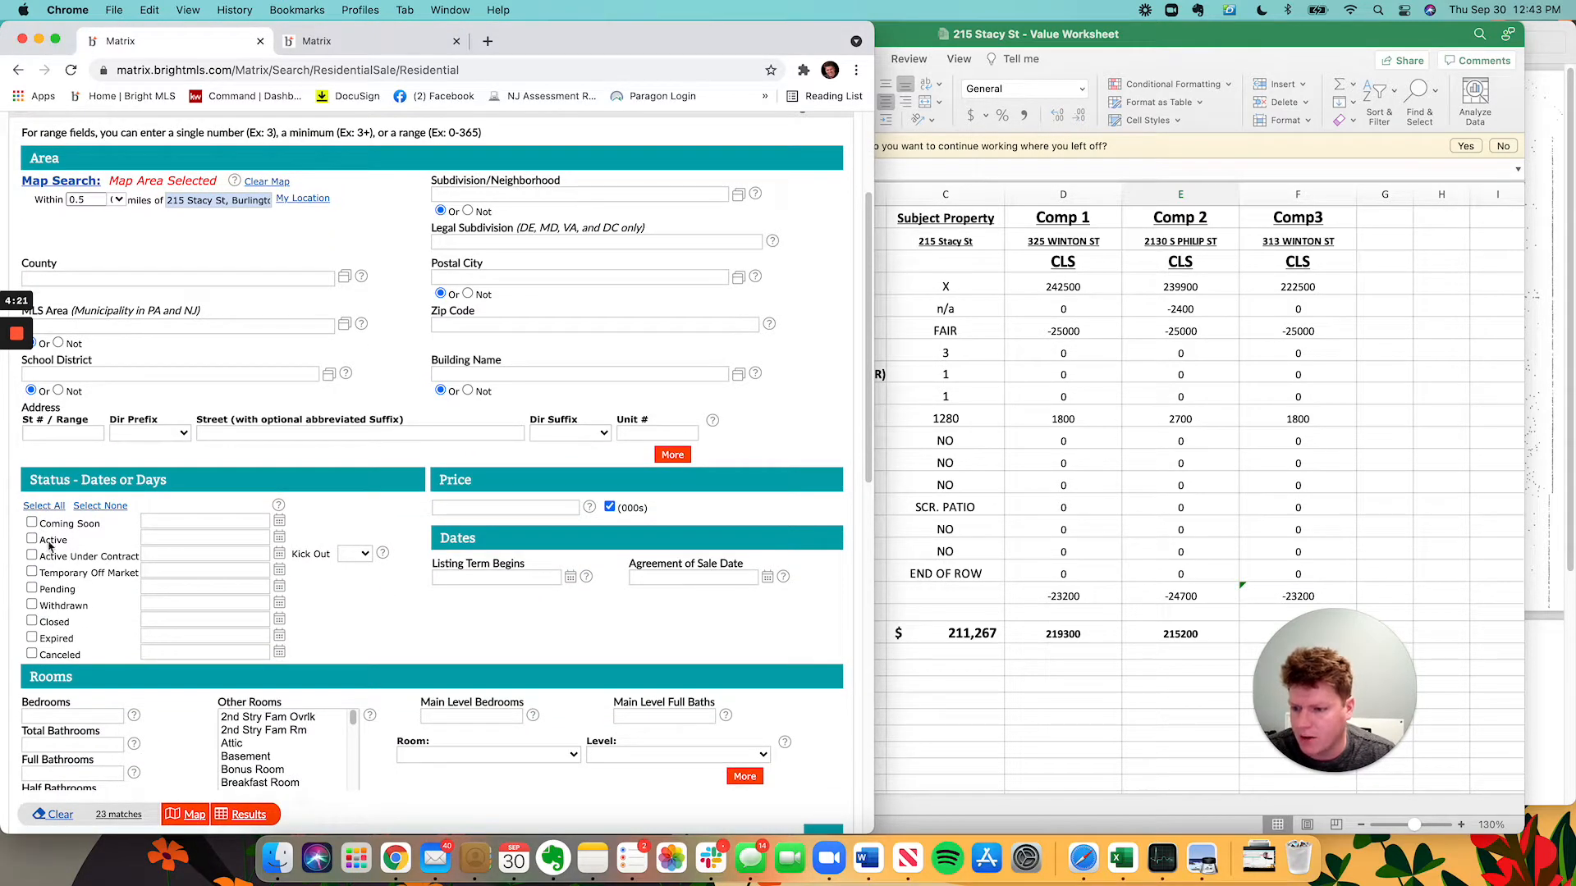
scroll(49, 548, "down", 1)
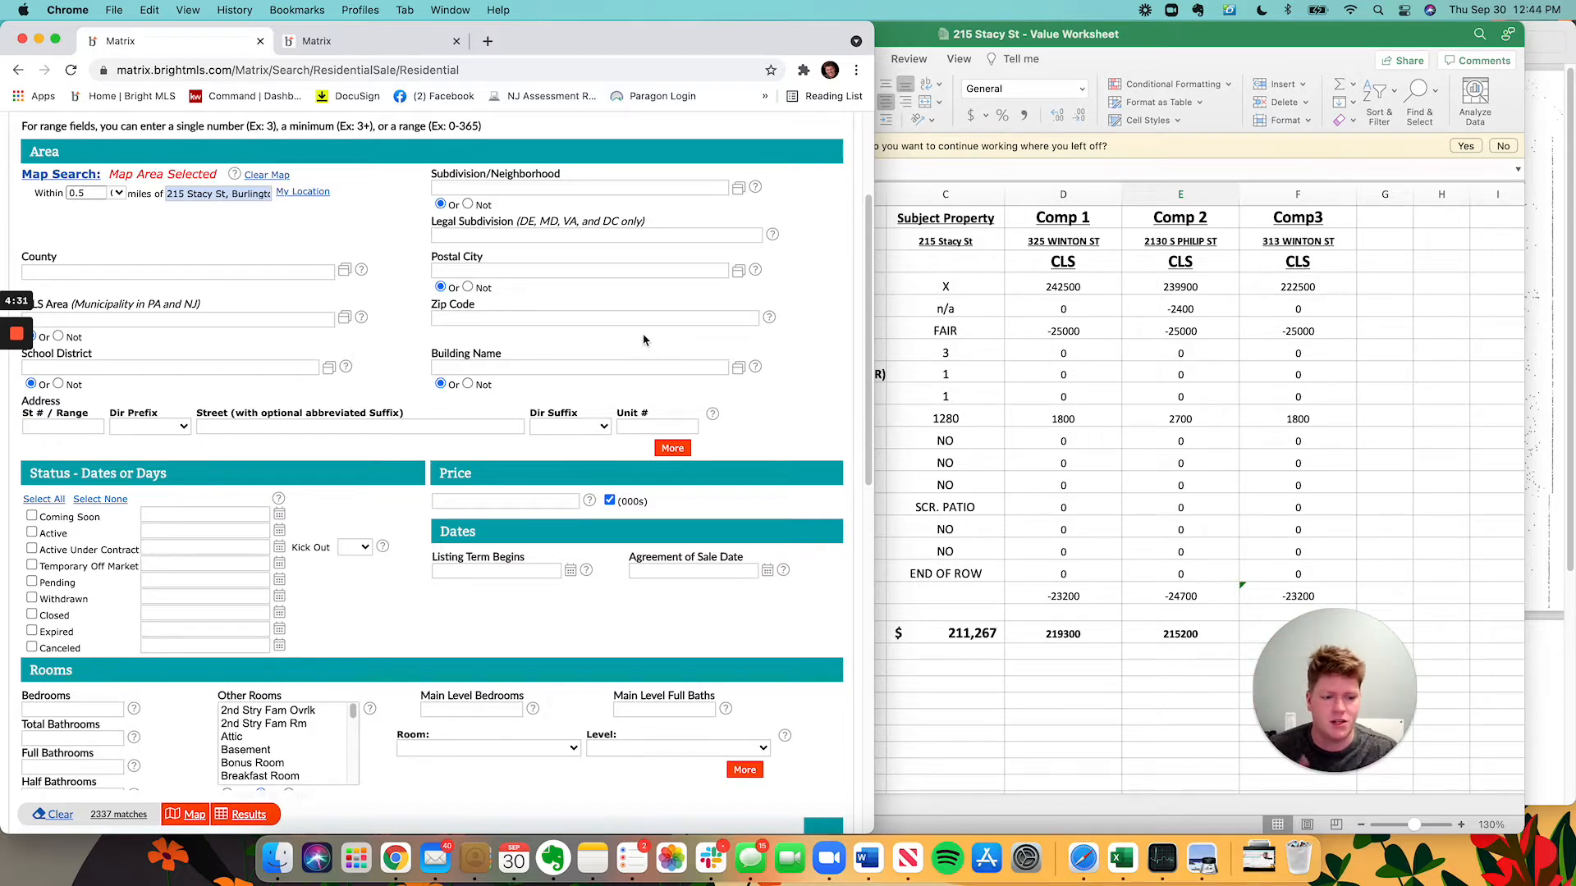
scroll(247, 435, "down", 1)
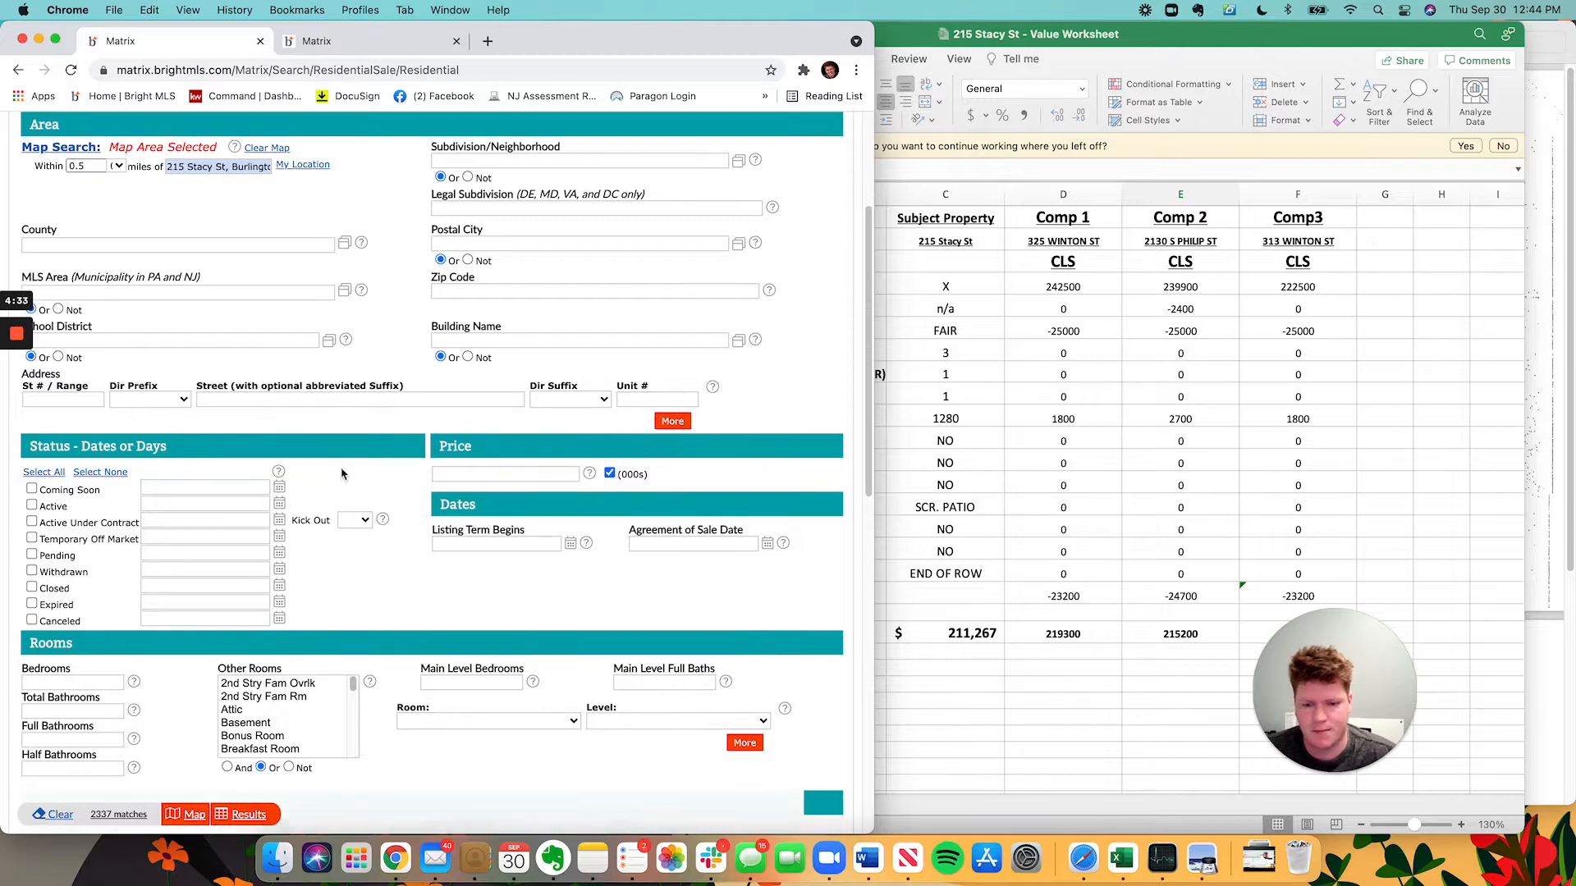
left_click(32, 555)
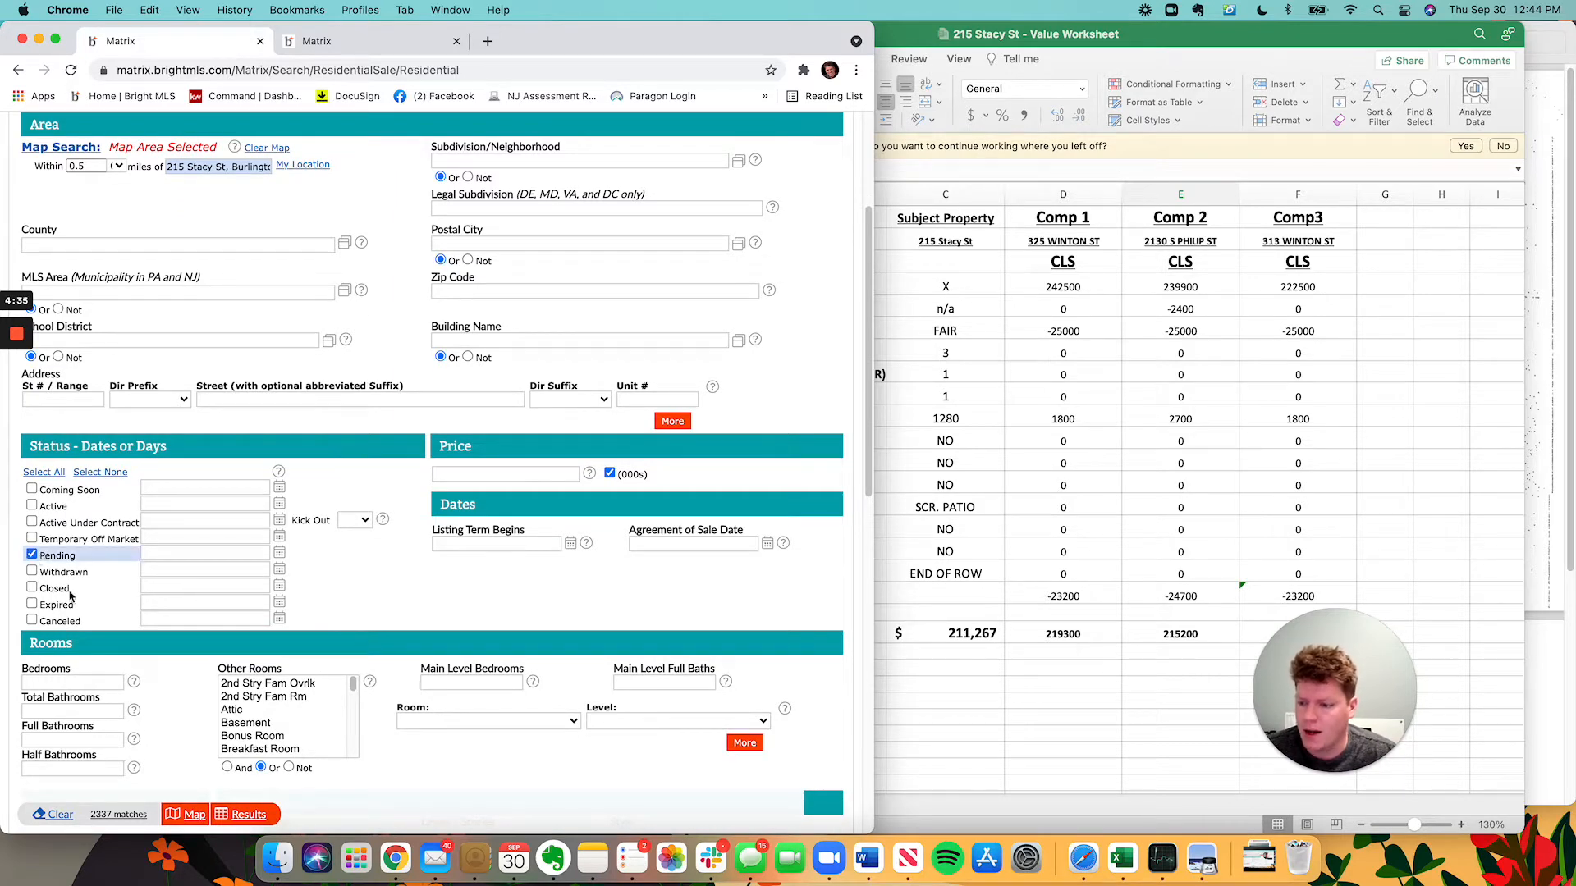
left_click(32, 588)
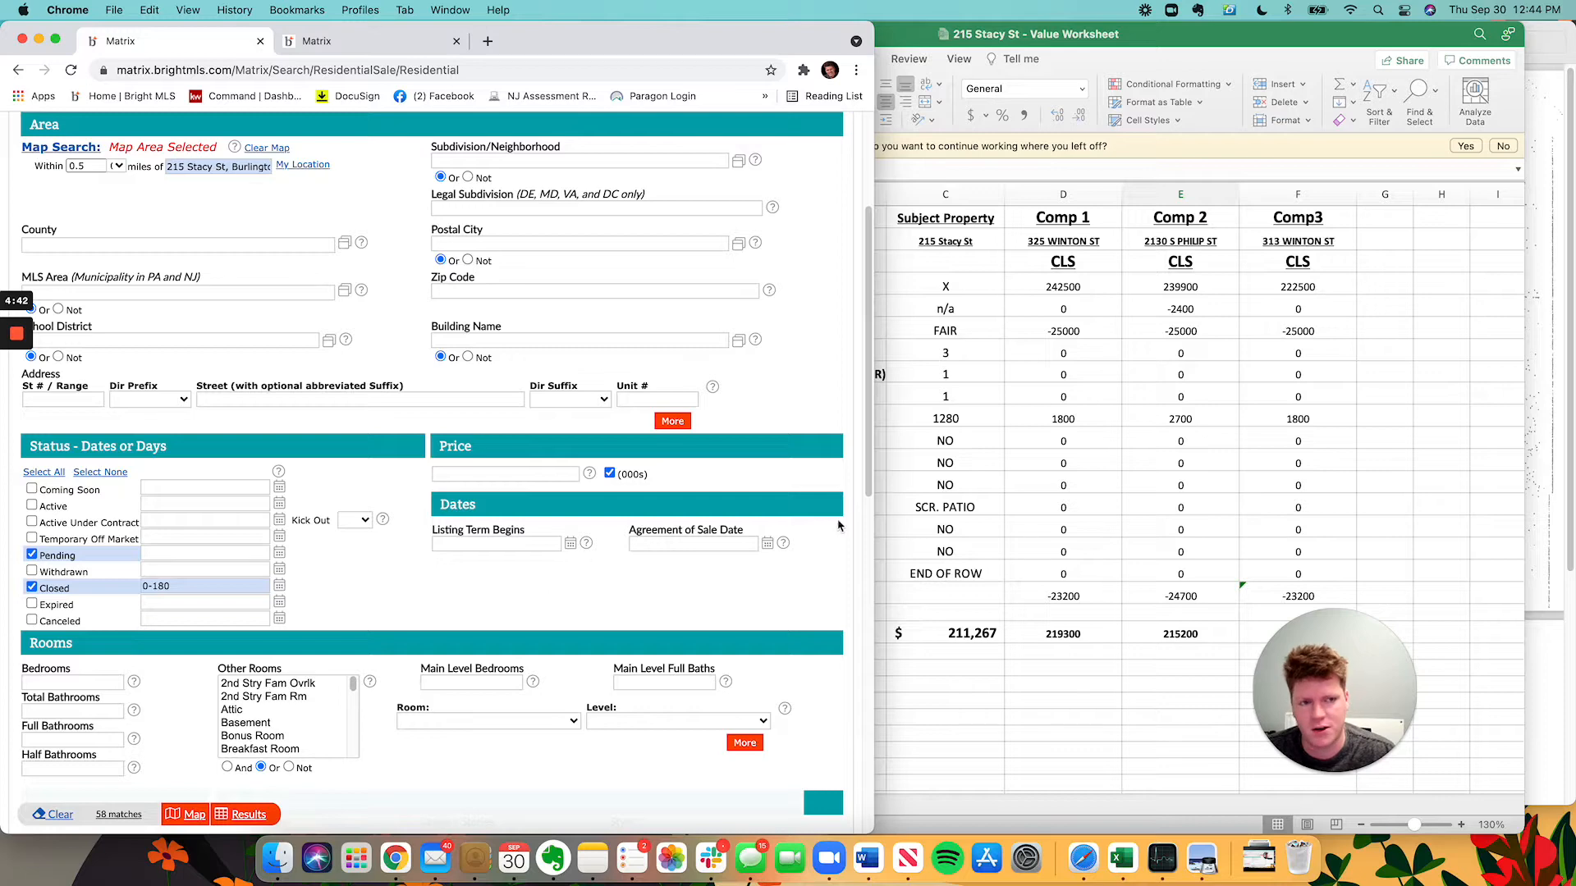
Set the price range to 160-220 and bedrooms to 2-4.
scroll(492, 484, "down", 2)
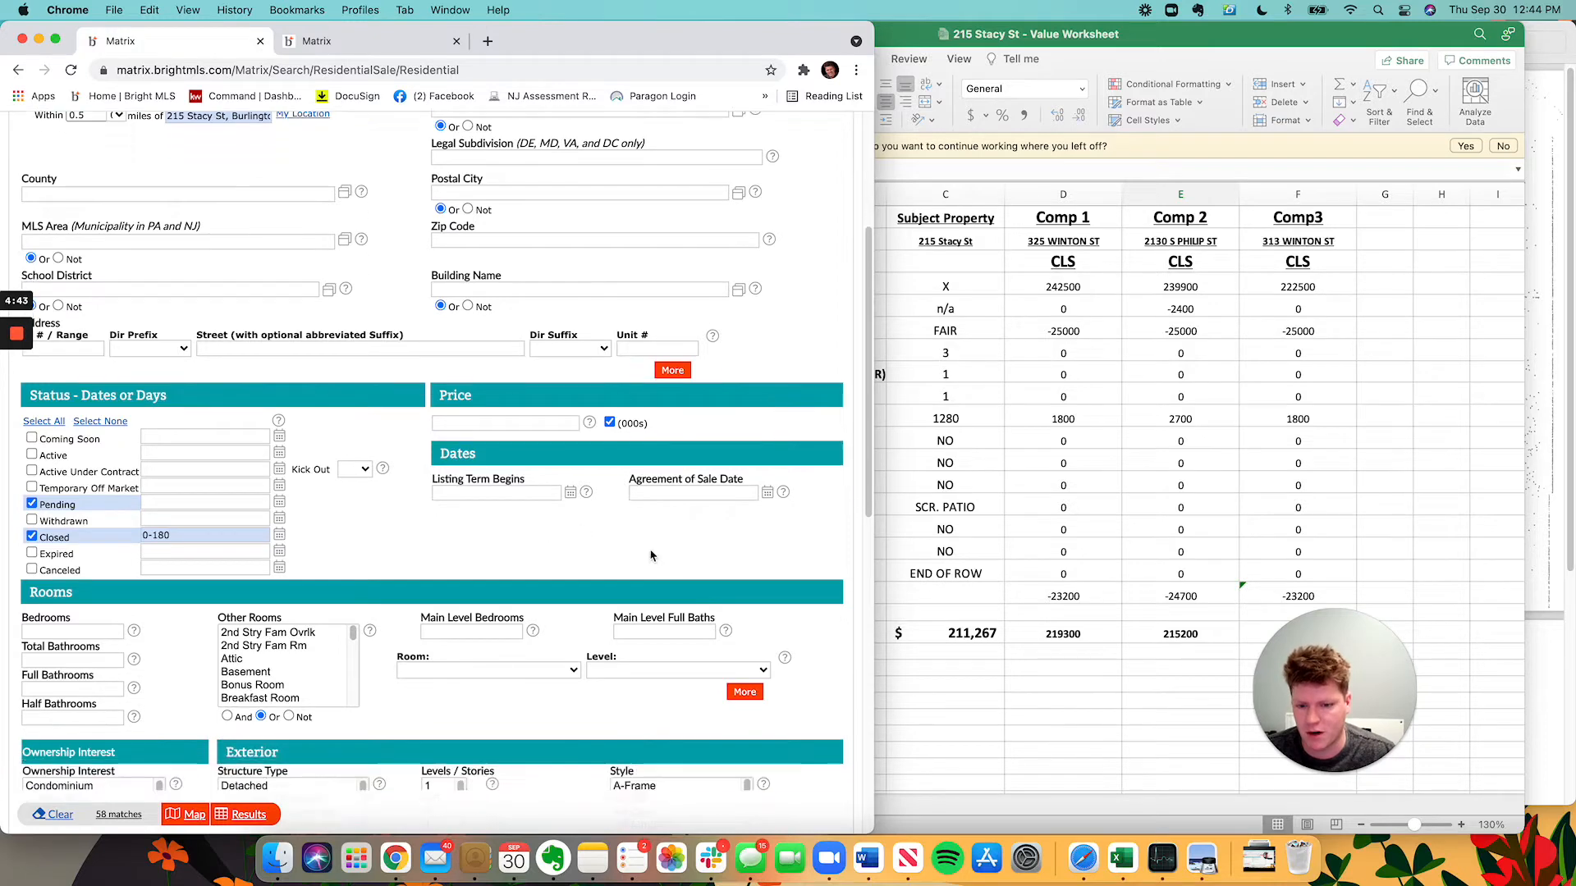
left_click(452, 423)
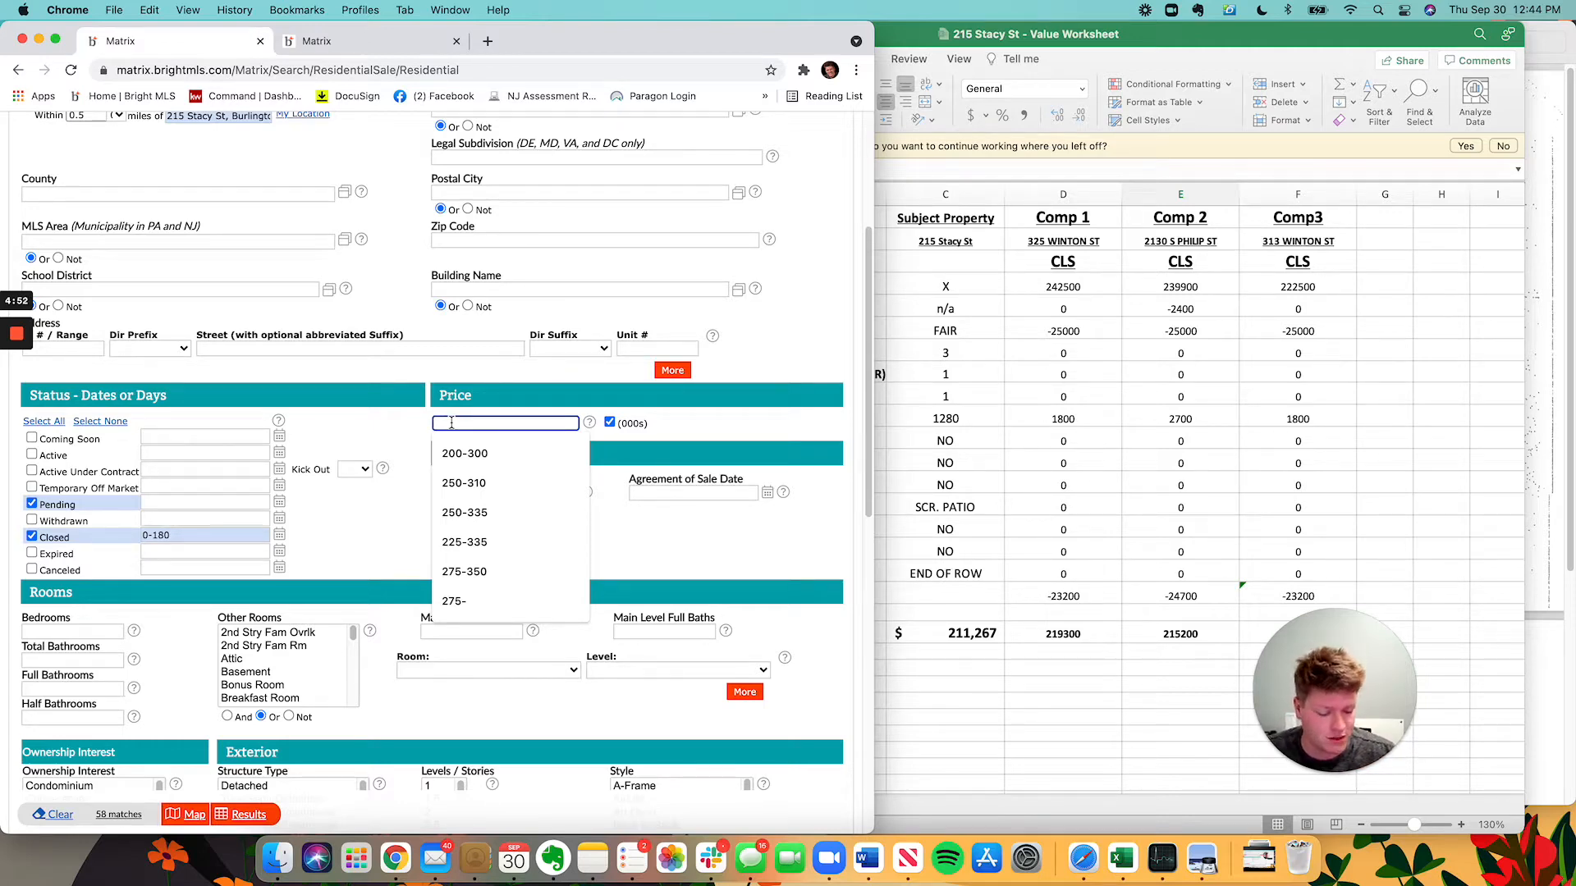
type("160-220")
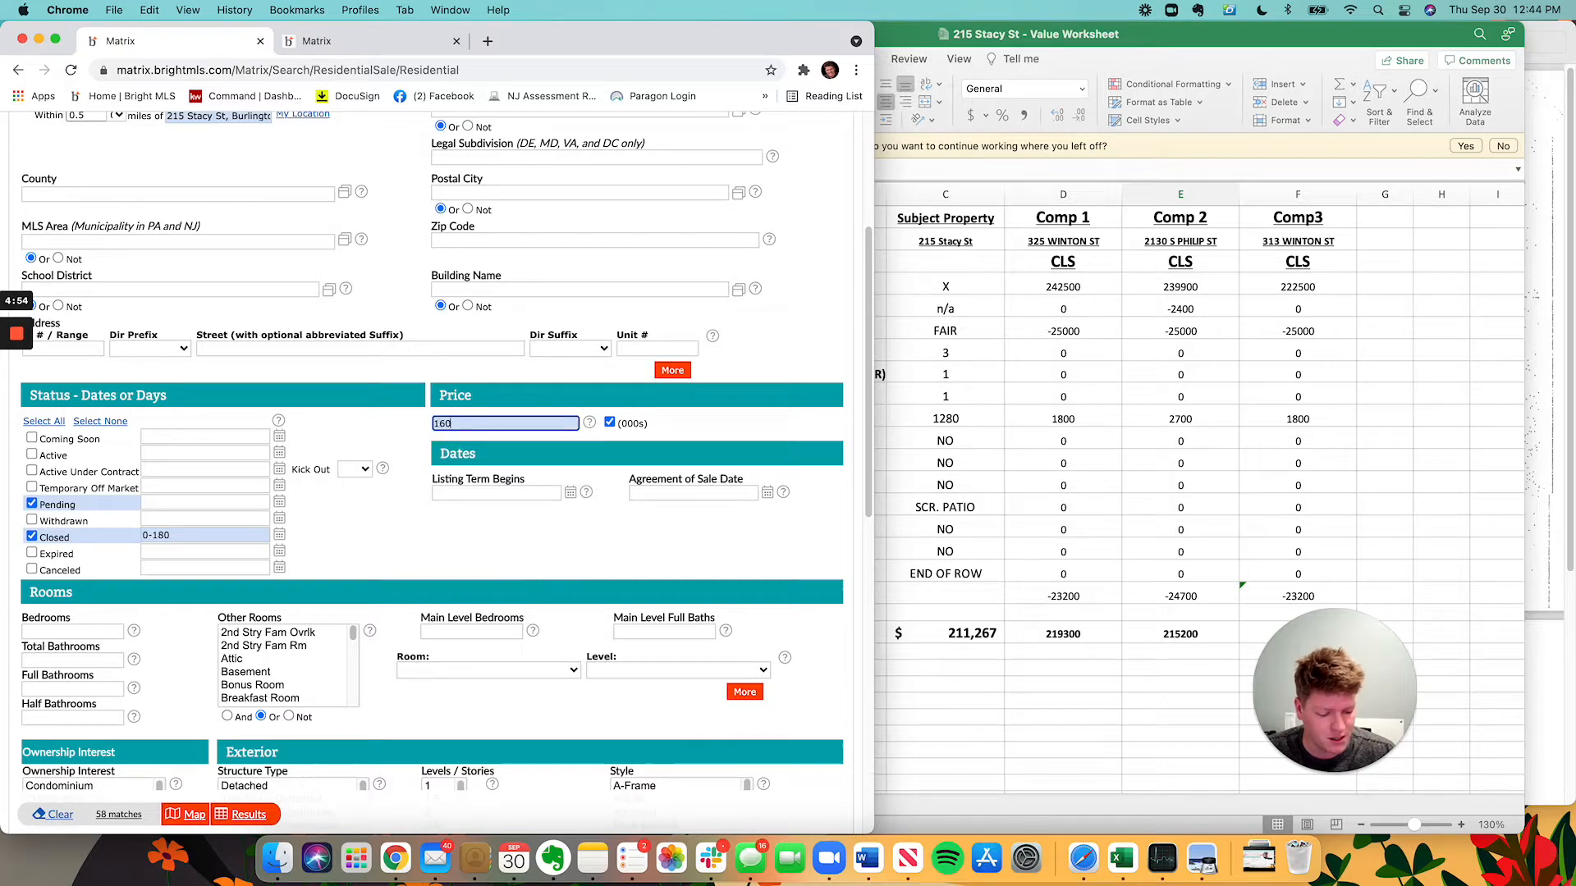
left_click(435, 454)
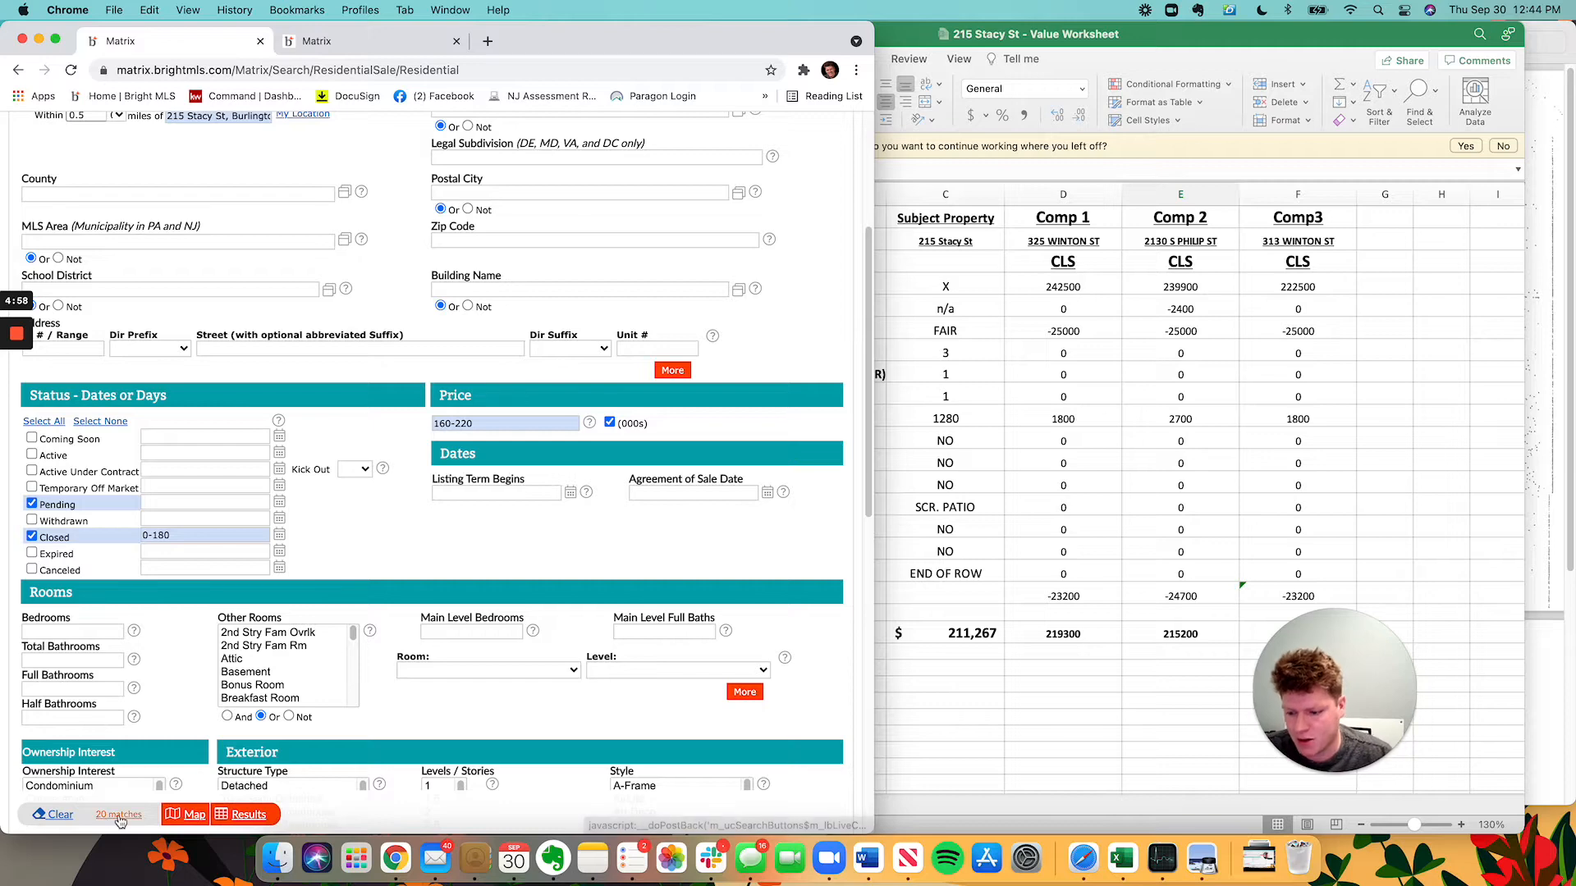
left_click(73, 631)
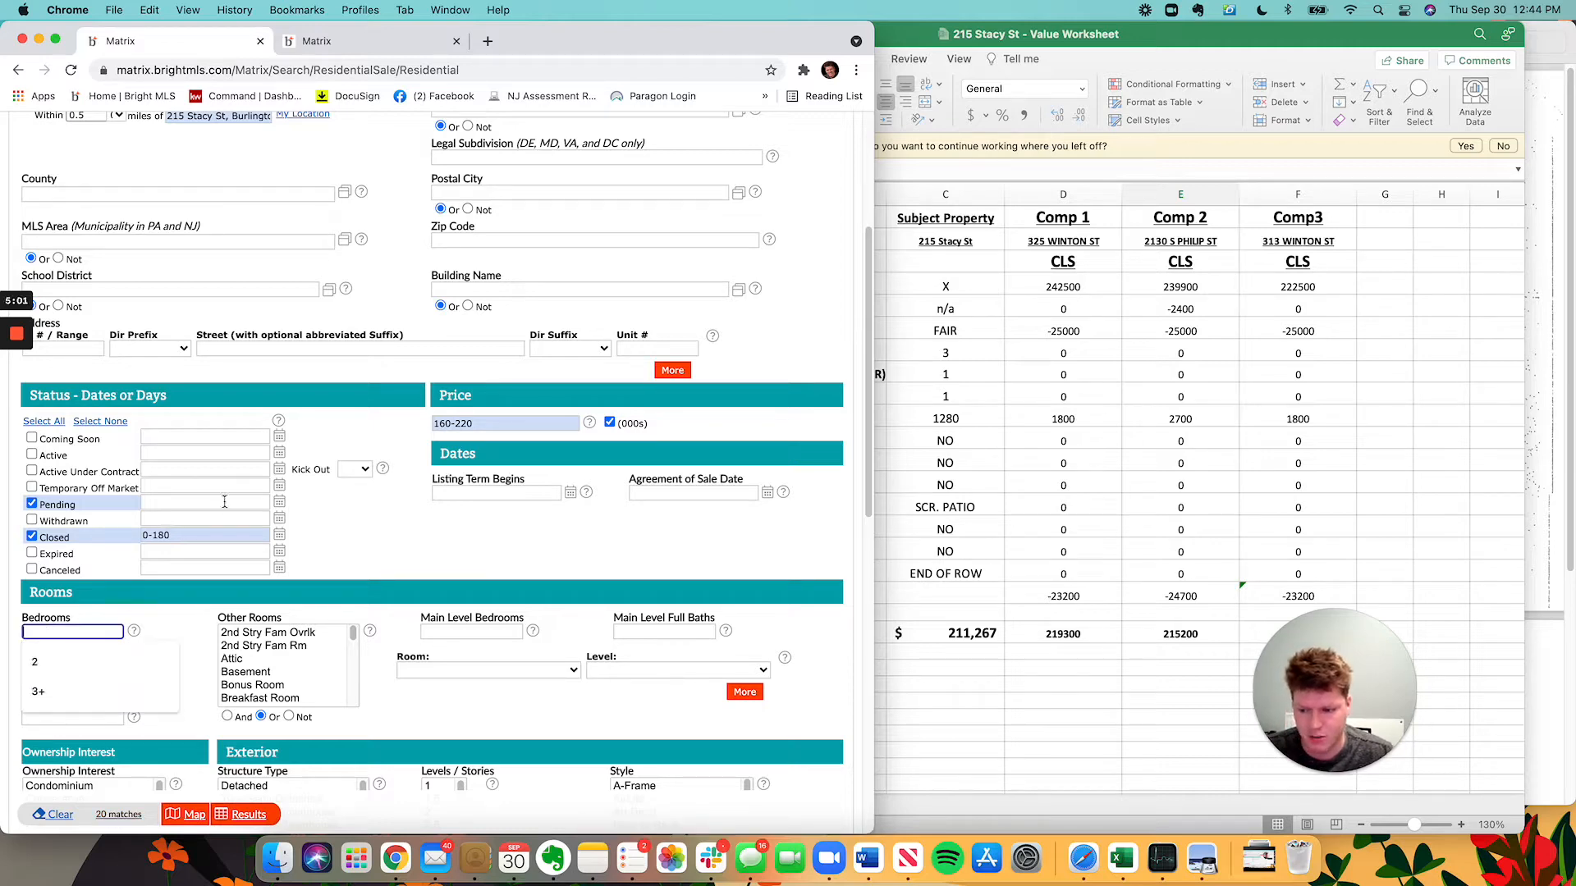
type("2-4")
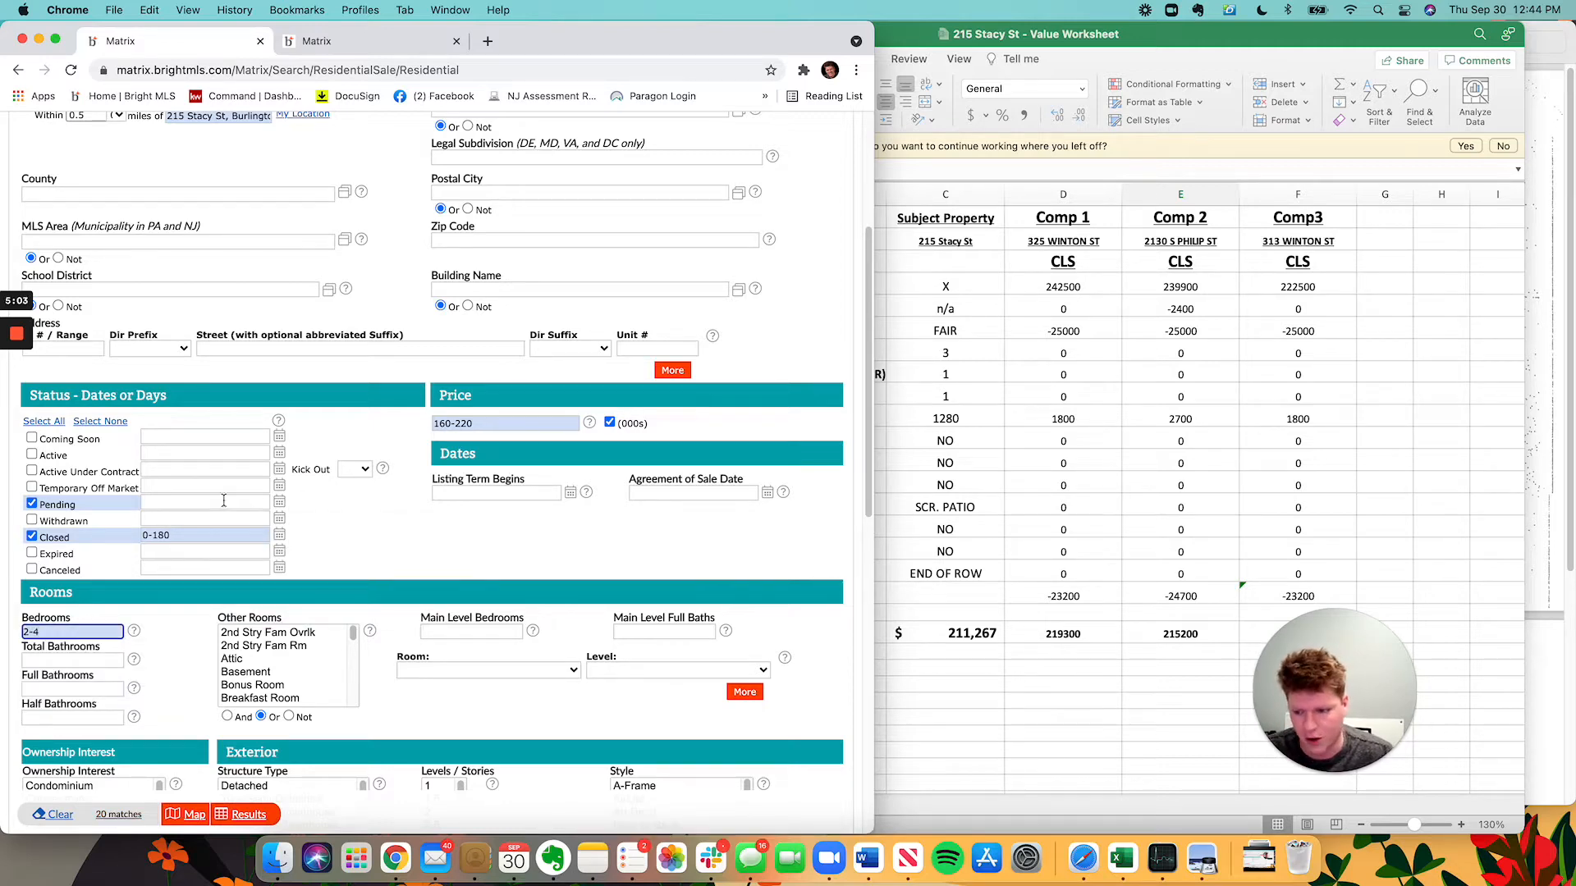
left_click(417, 579)
scroll(768, 381, "up", 5)
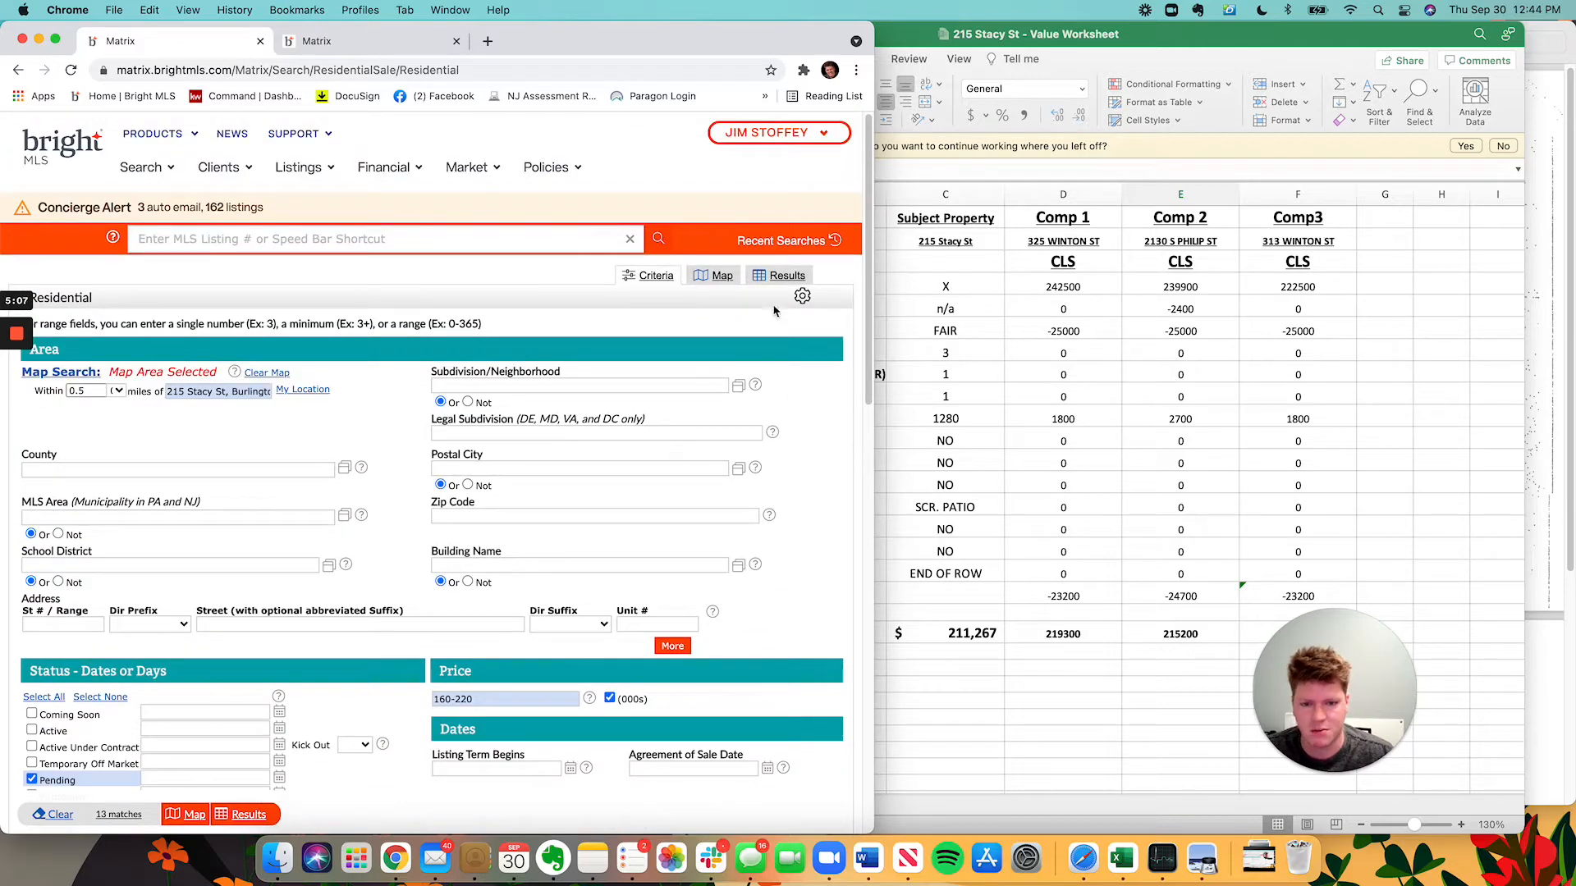
left_click(714, 276)
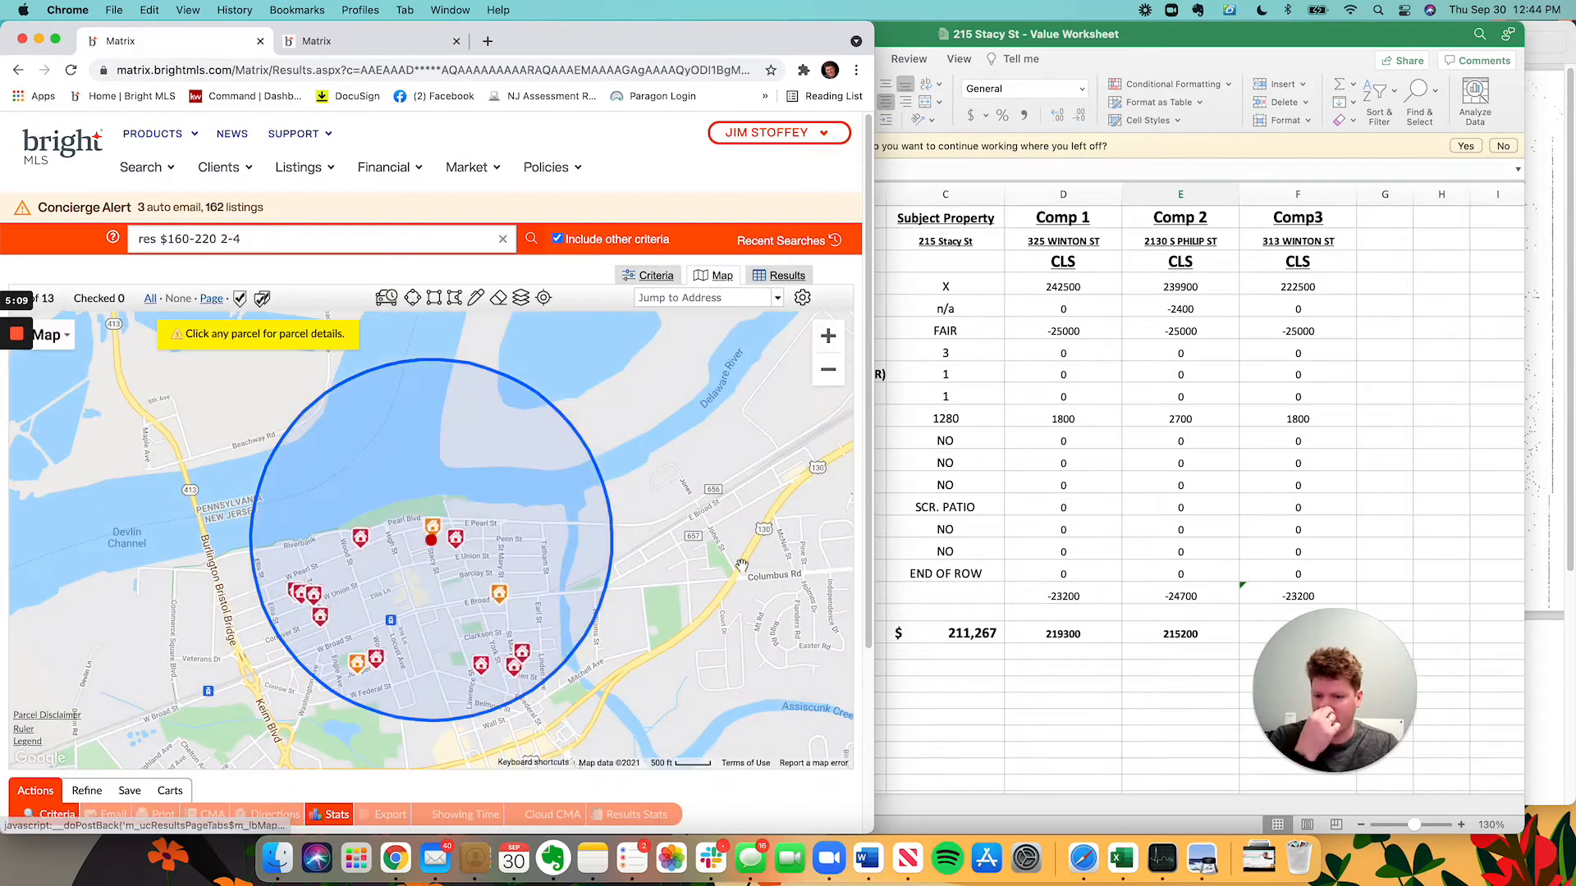
scroll(487, 577, "up", 2)
scroll(487, 577, "down", 3)
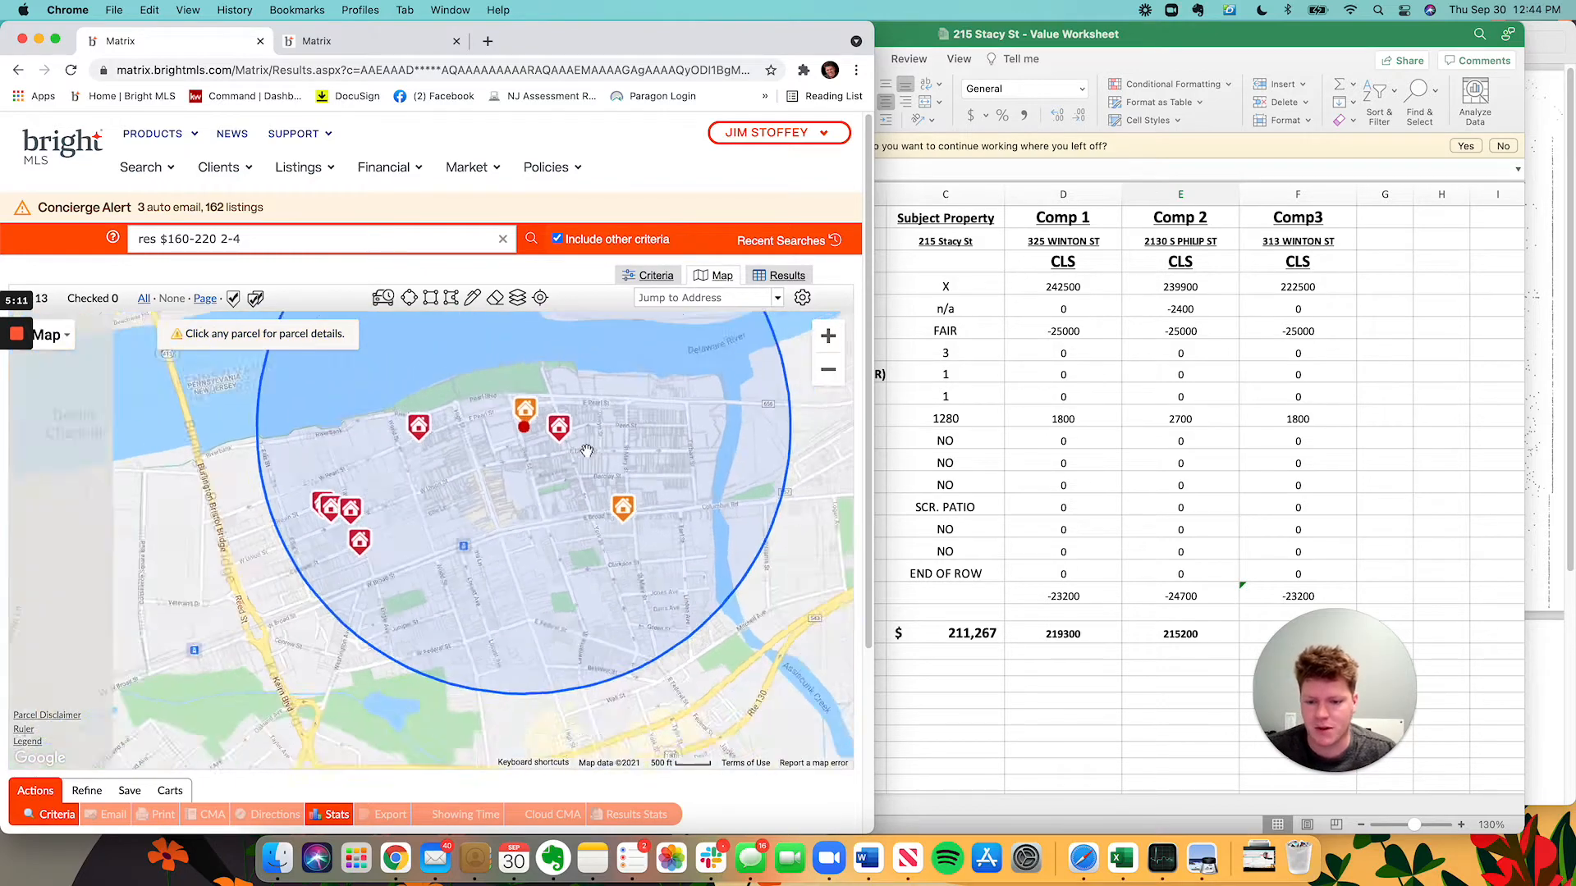
left_click(542, 444)
left_click_drag(542, 444, 464, 507)
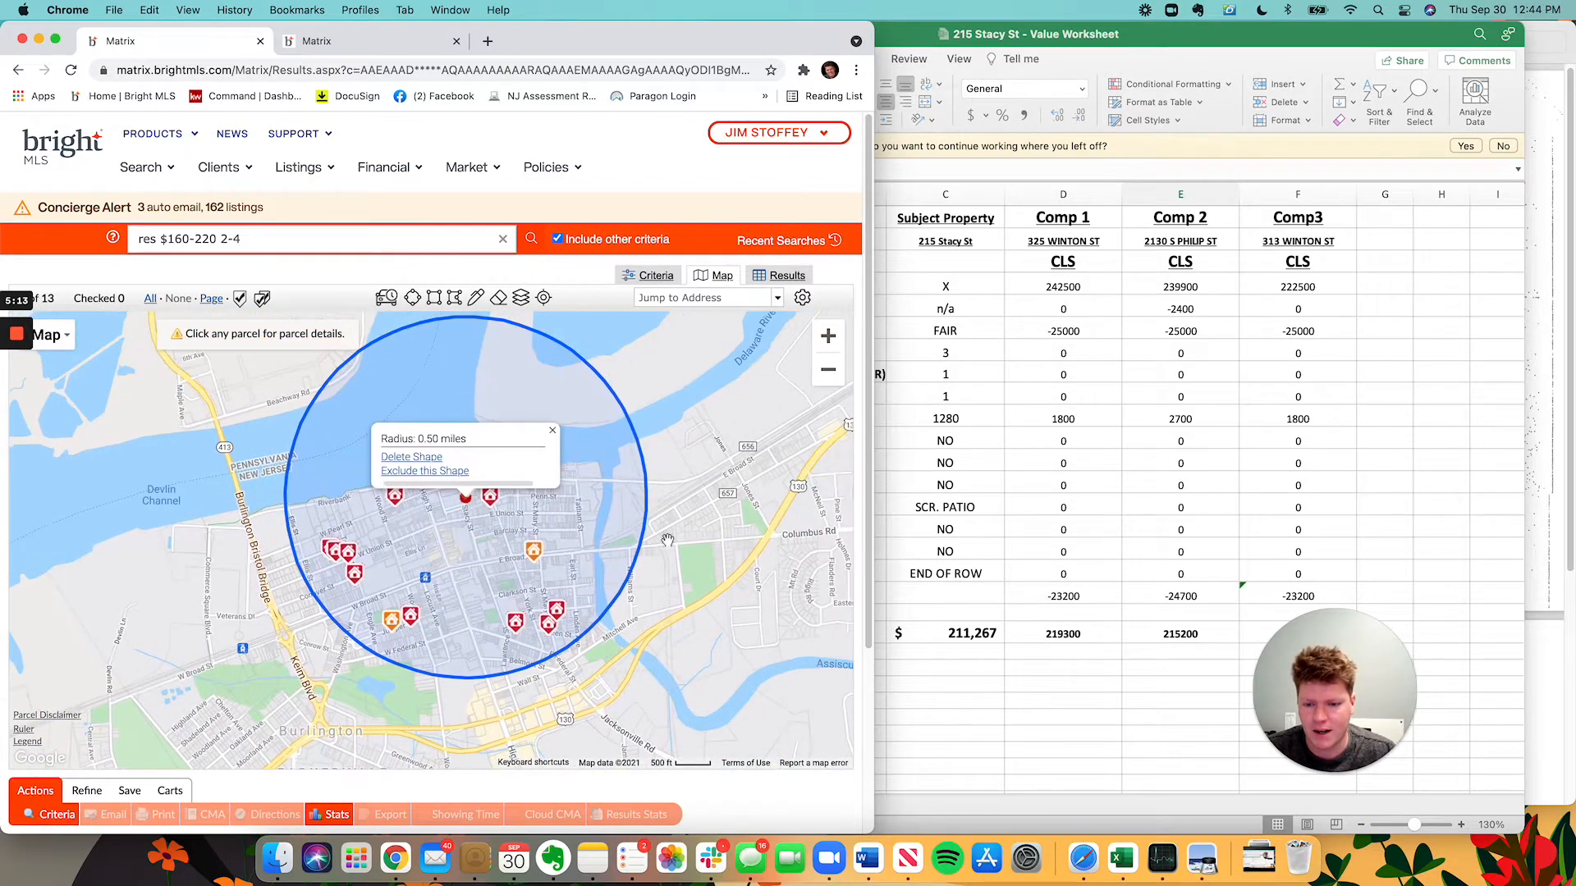
left_click(555, 431)
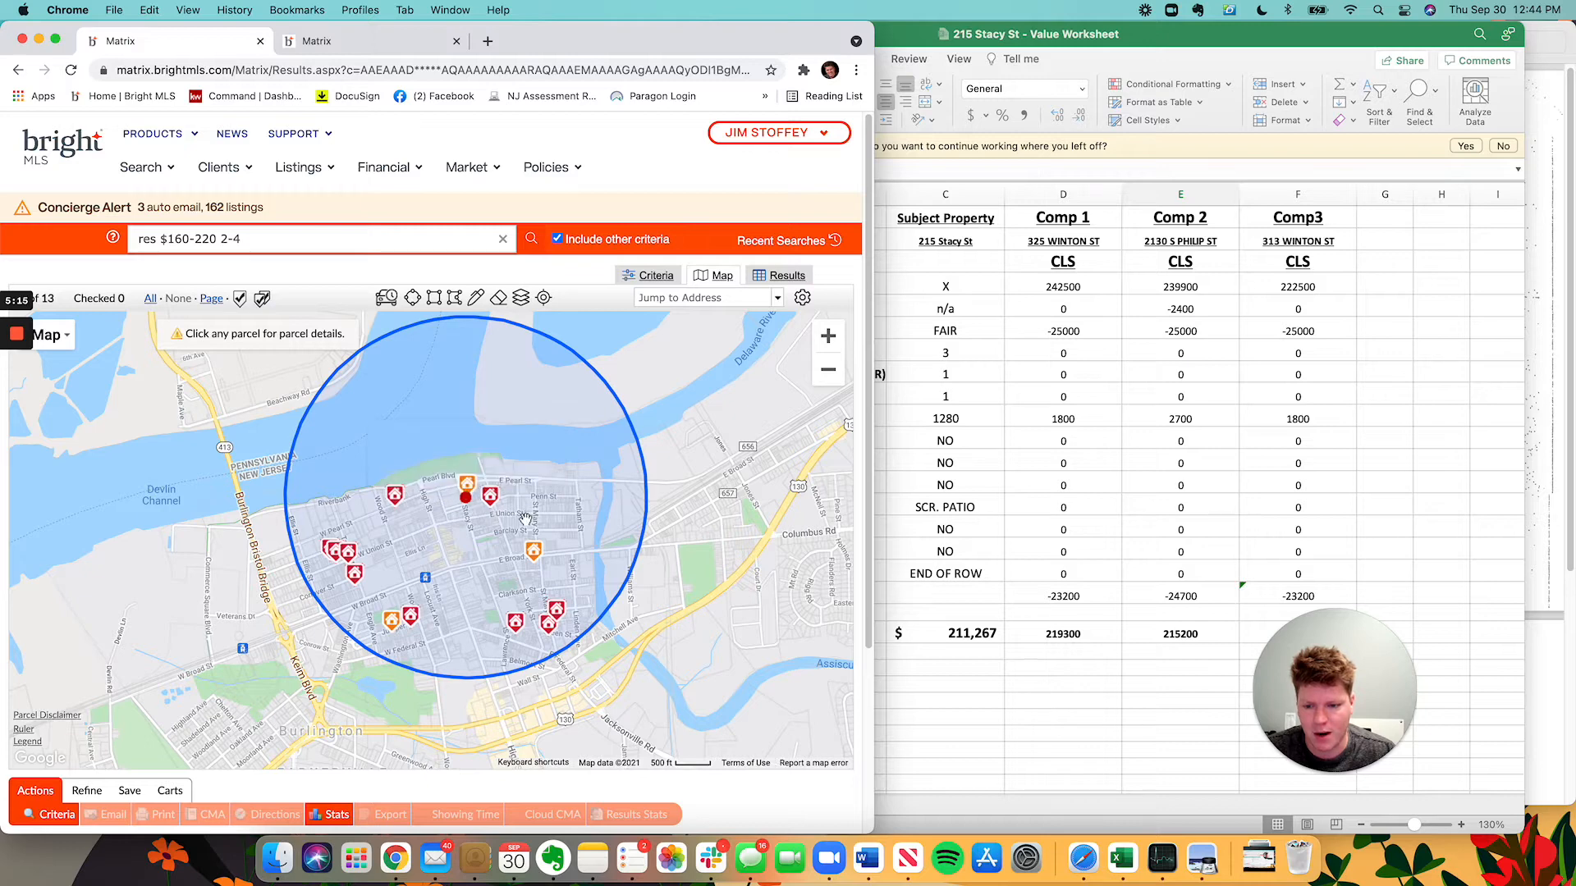
scroll(526, 519, "up", 2)
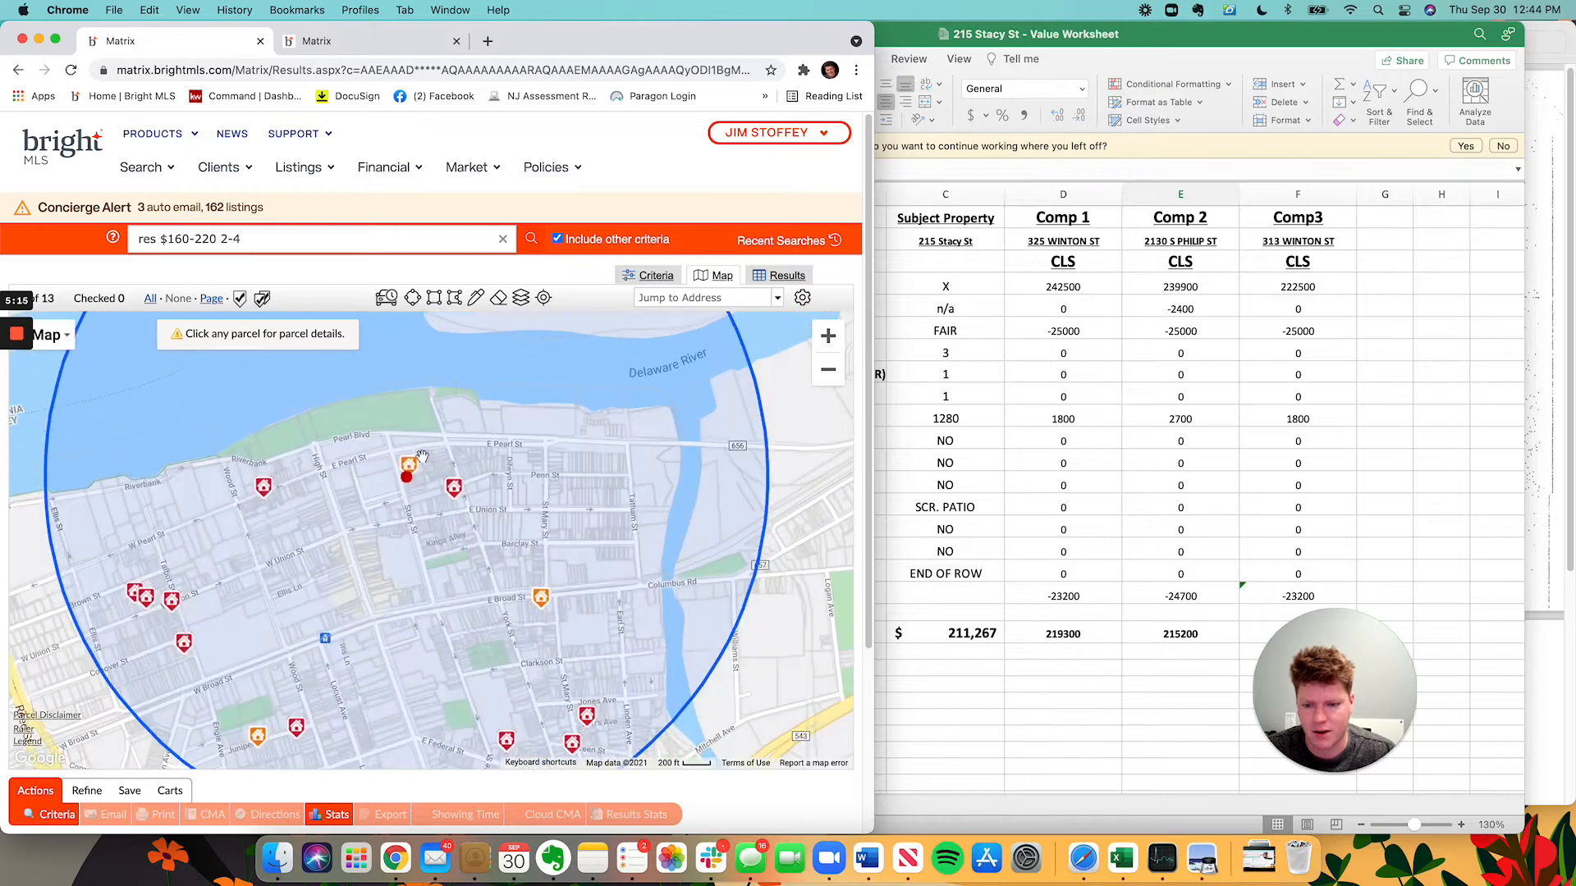
left_click(456, 497)
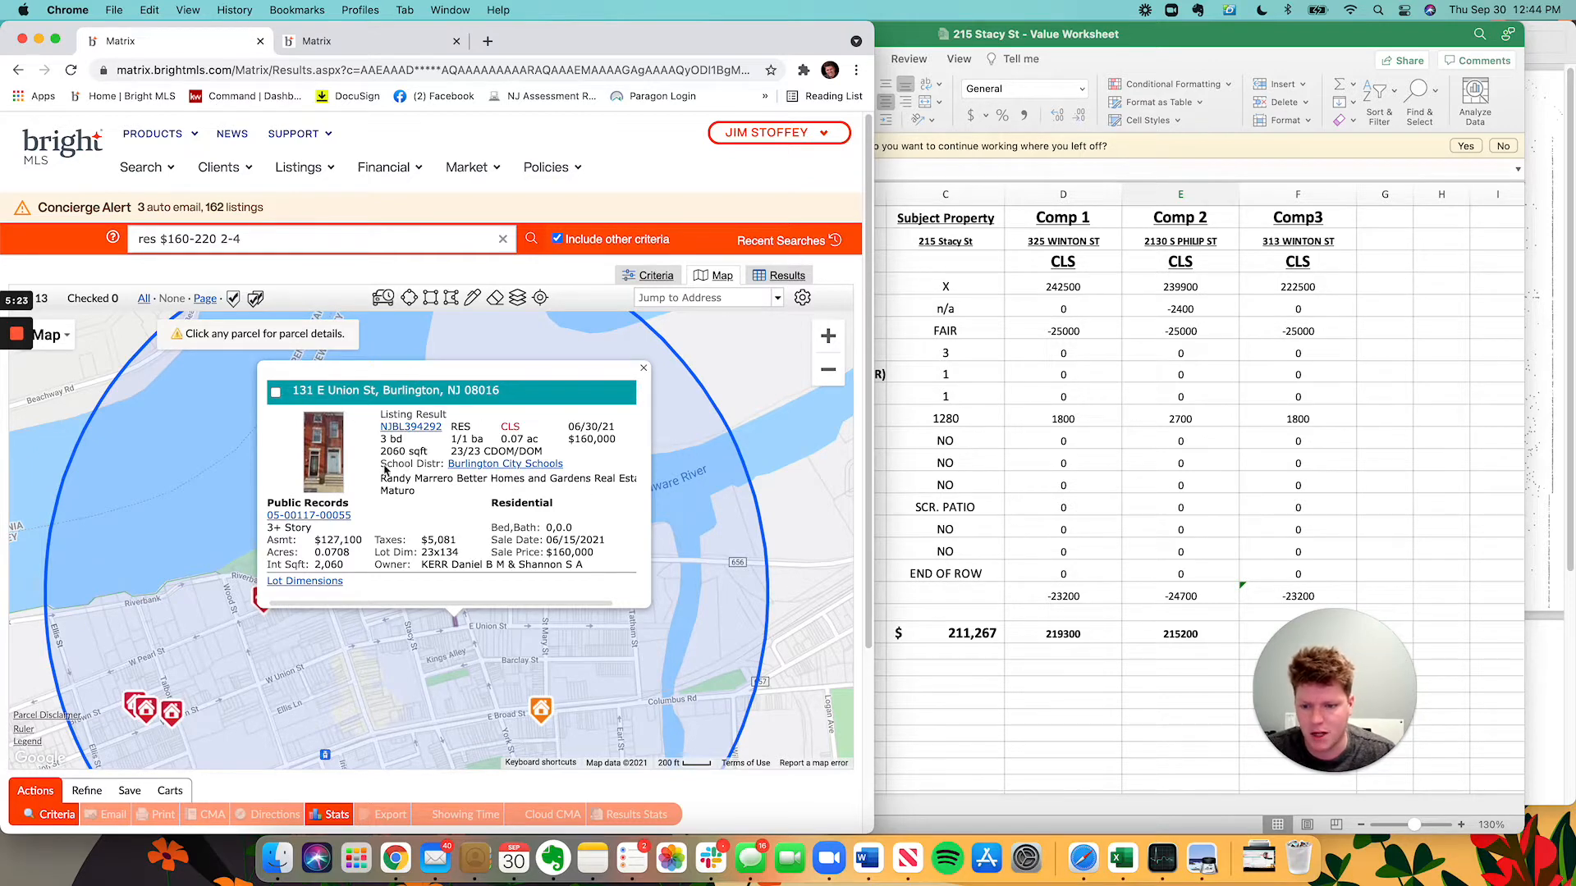
left_click(926, 471)
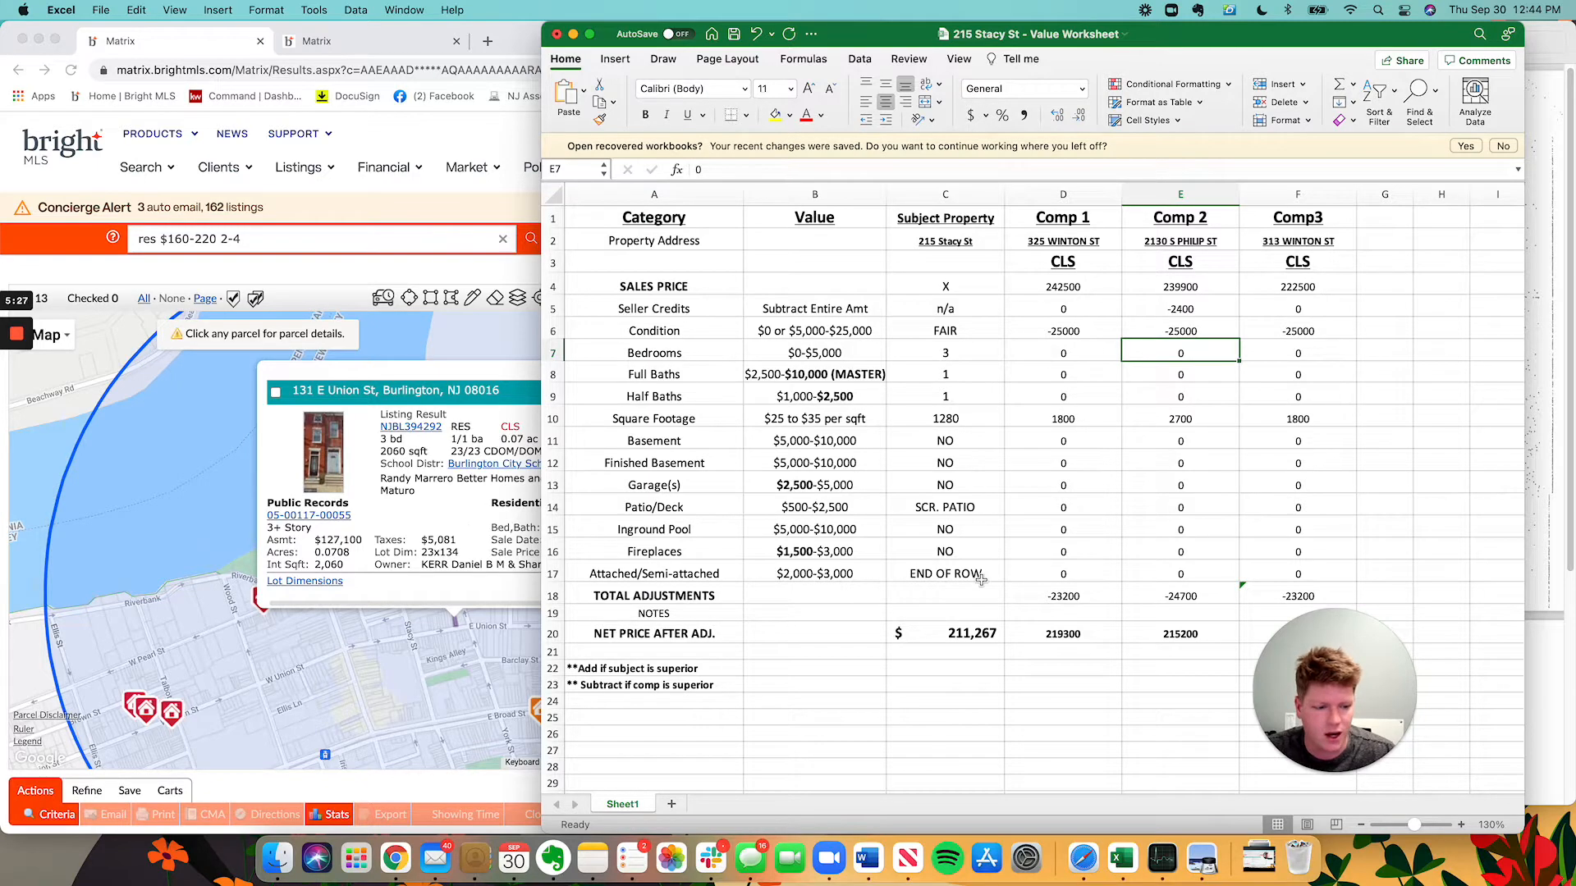
left_click(354, 497)
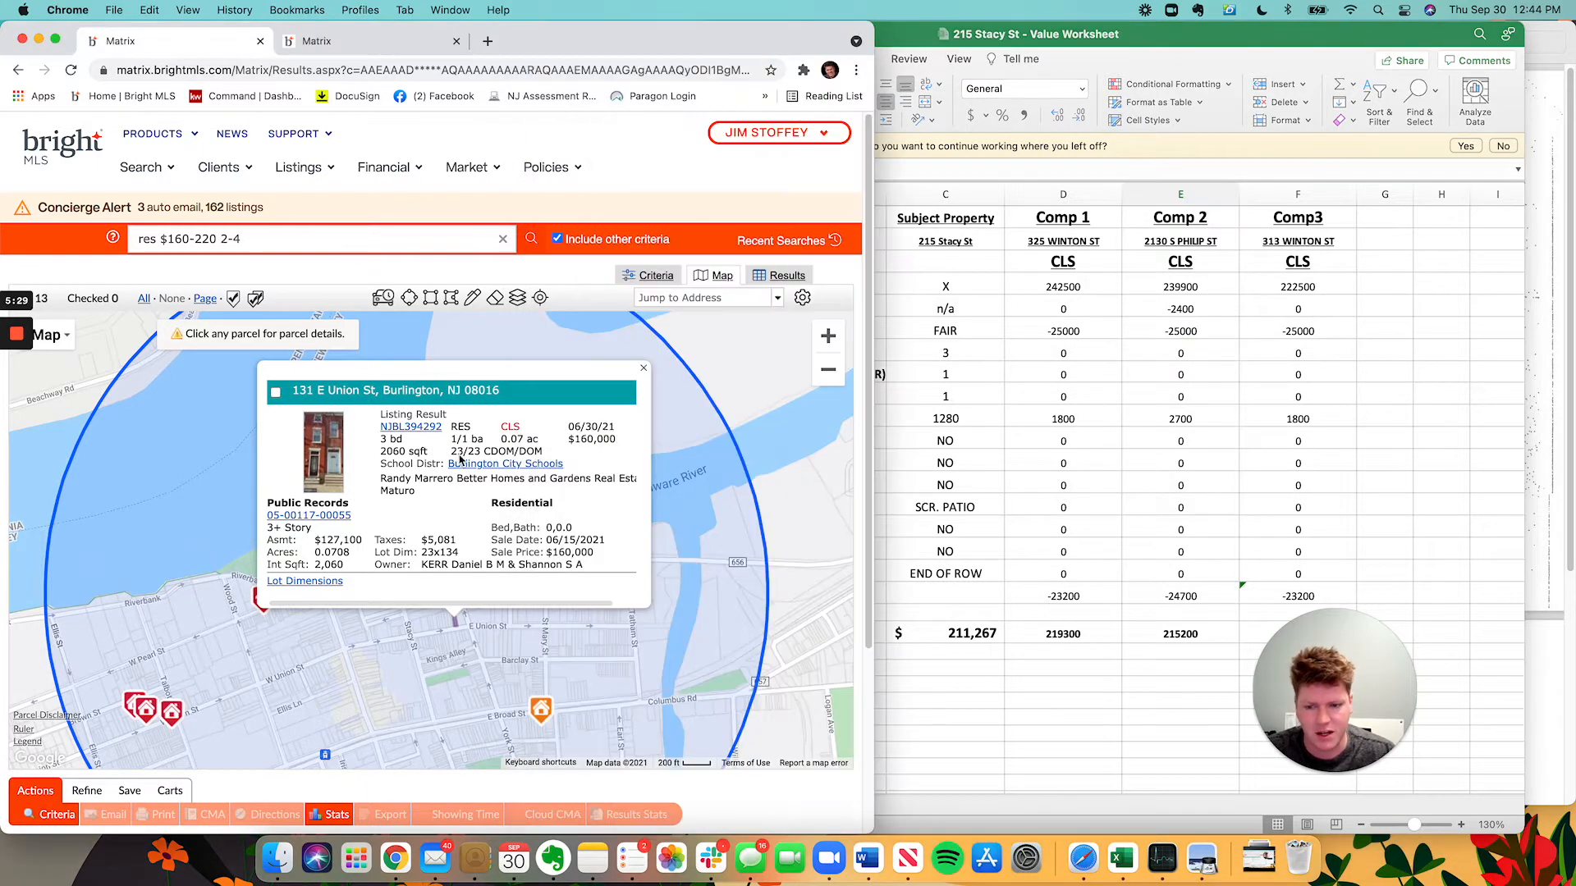
left_click(643, 368)
left_click_drag(572, 617, 573, 551)
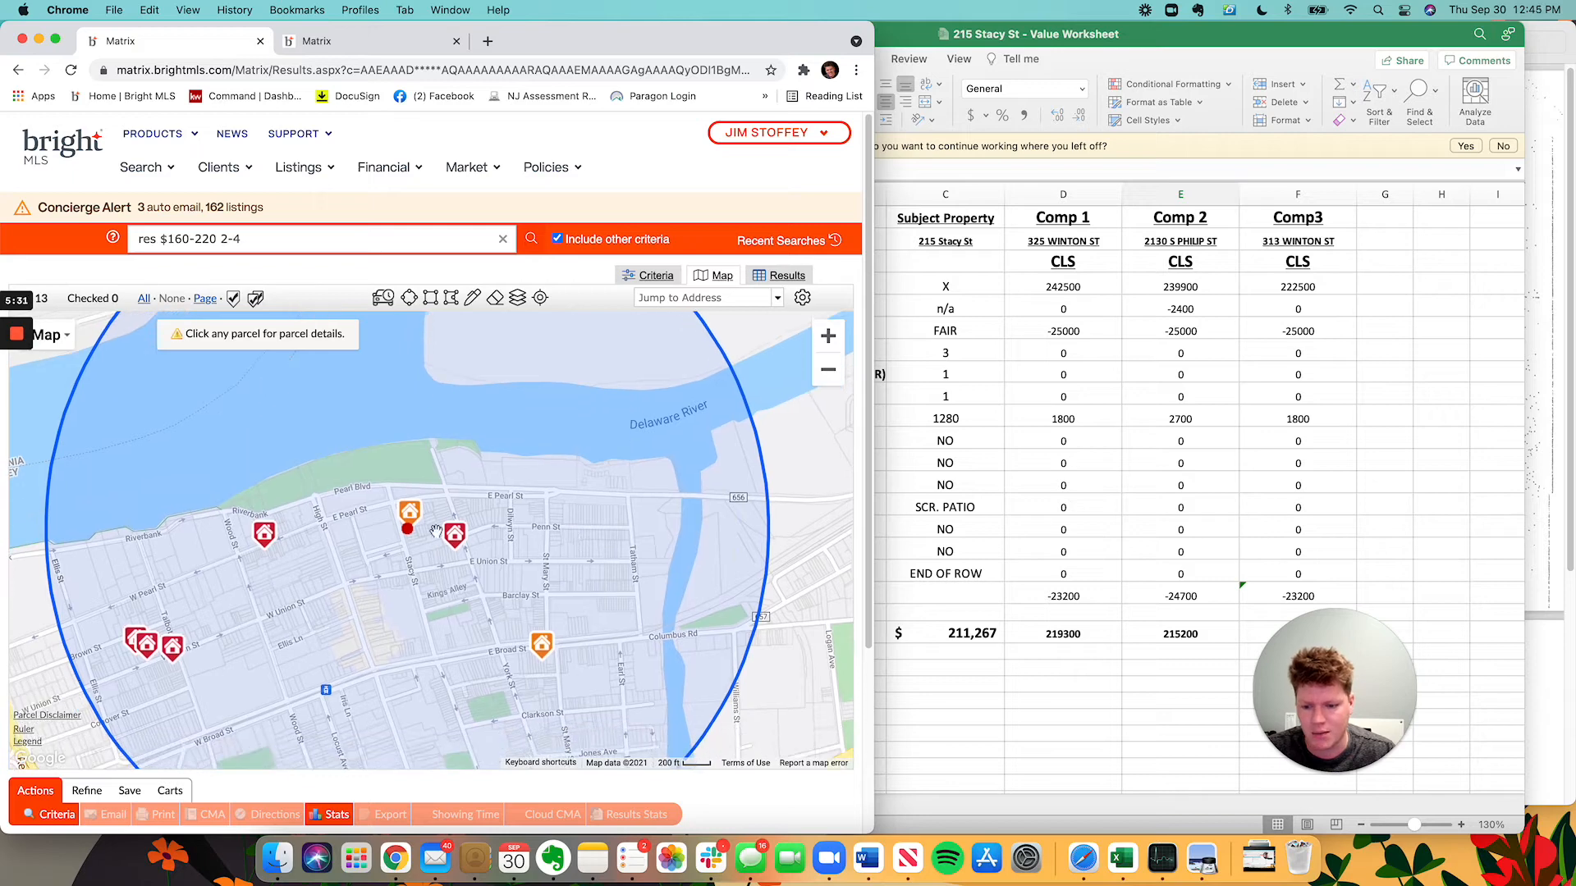
left_click(408, 532)
left_click_drag(549, 657, 549, 578)
left_click(546, 574)
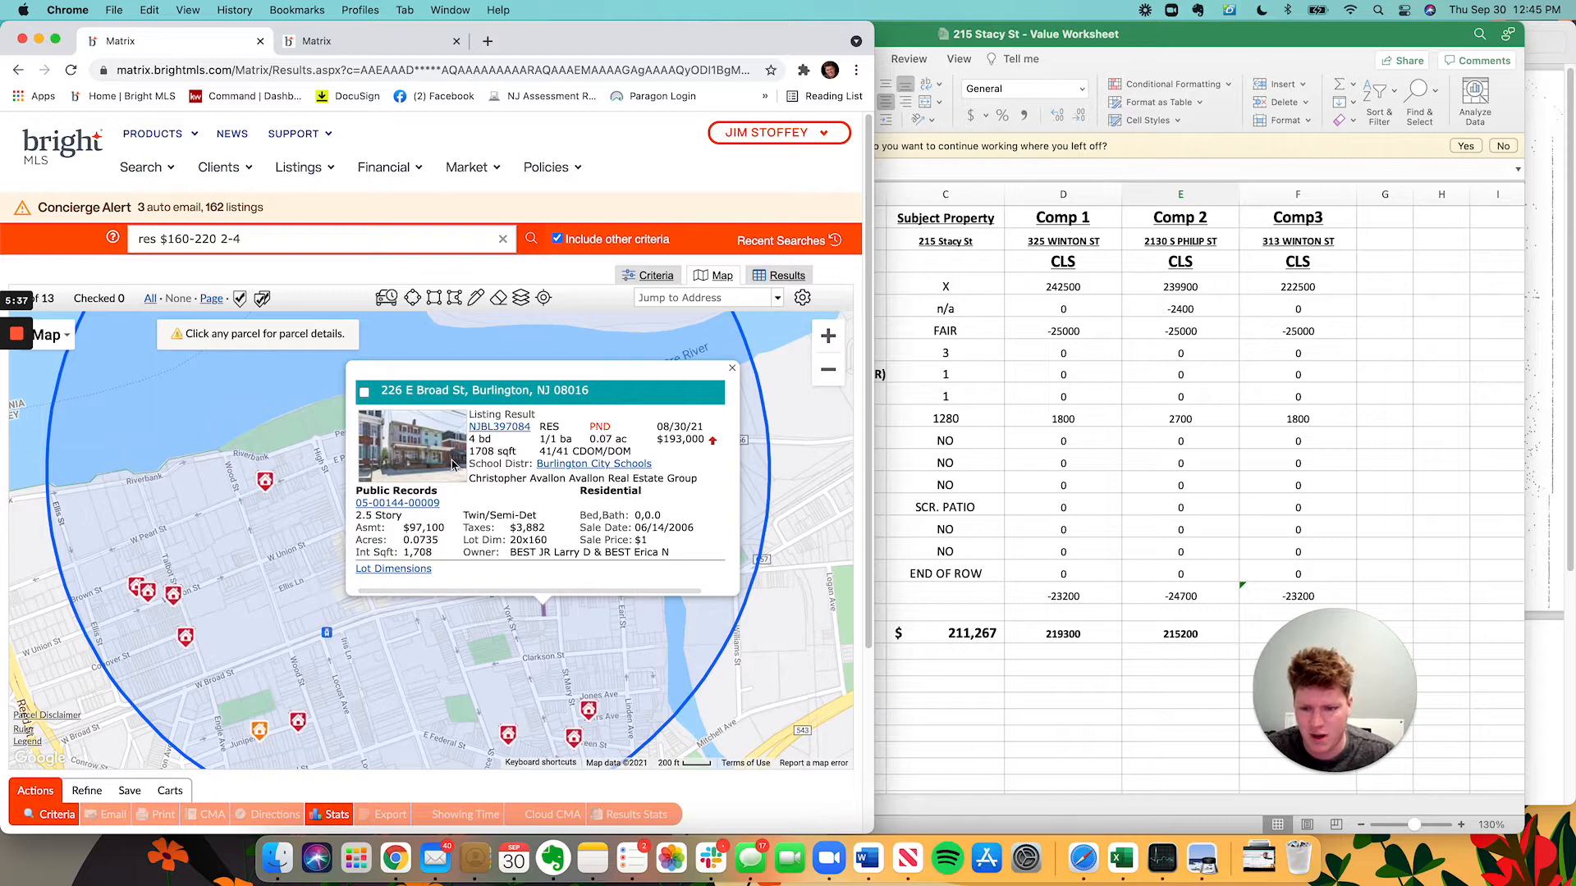
left_click(733, 367)
left_click_drag(648, 621, 631, 494)
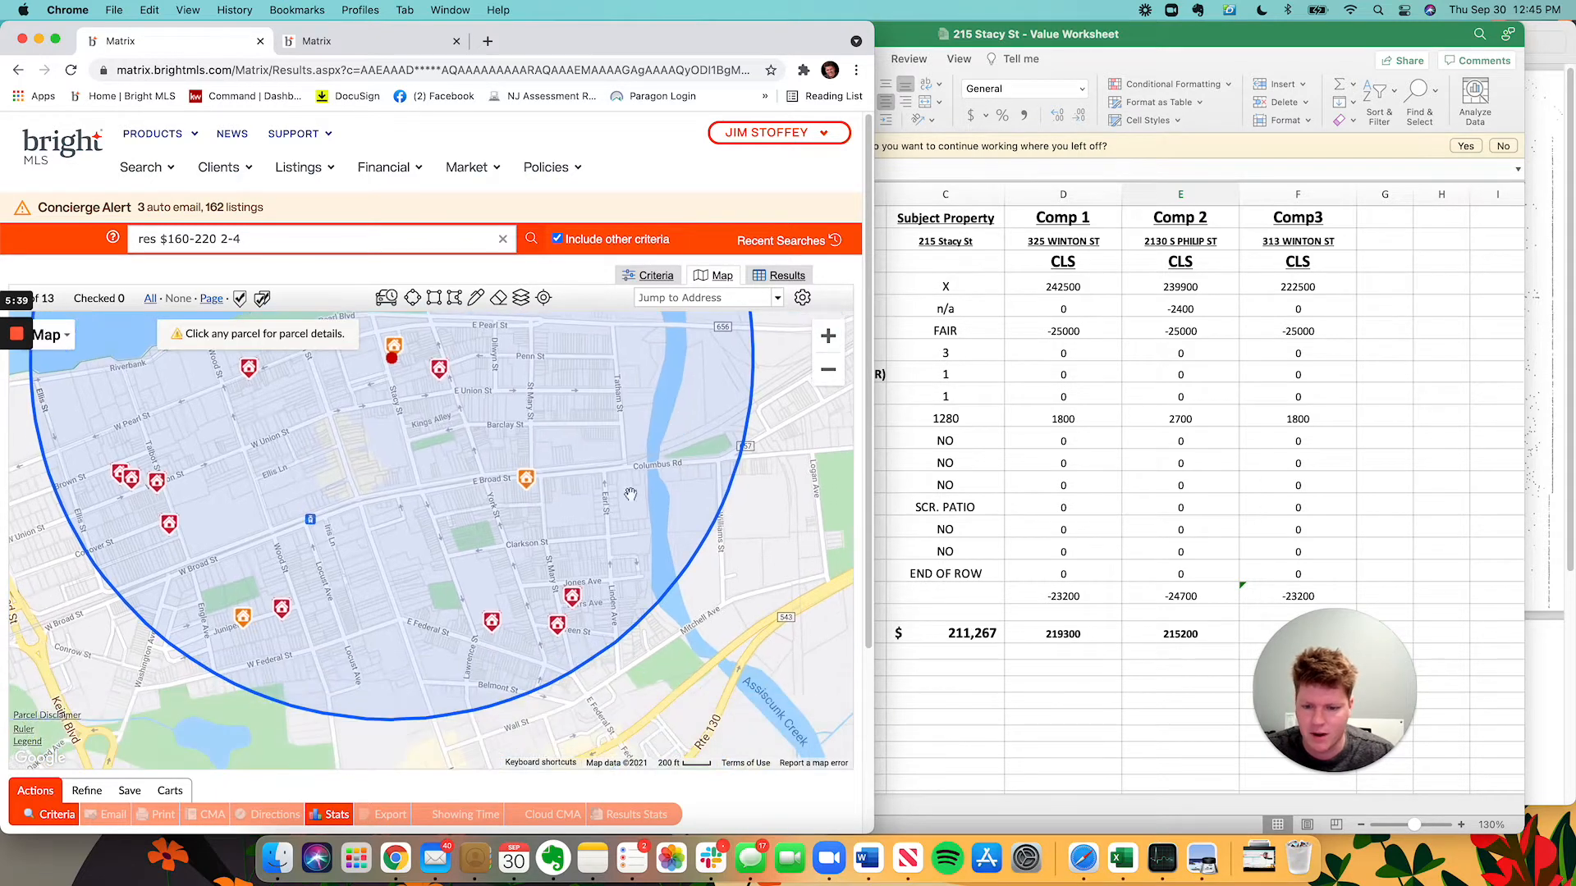
left_click(572, 598)
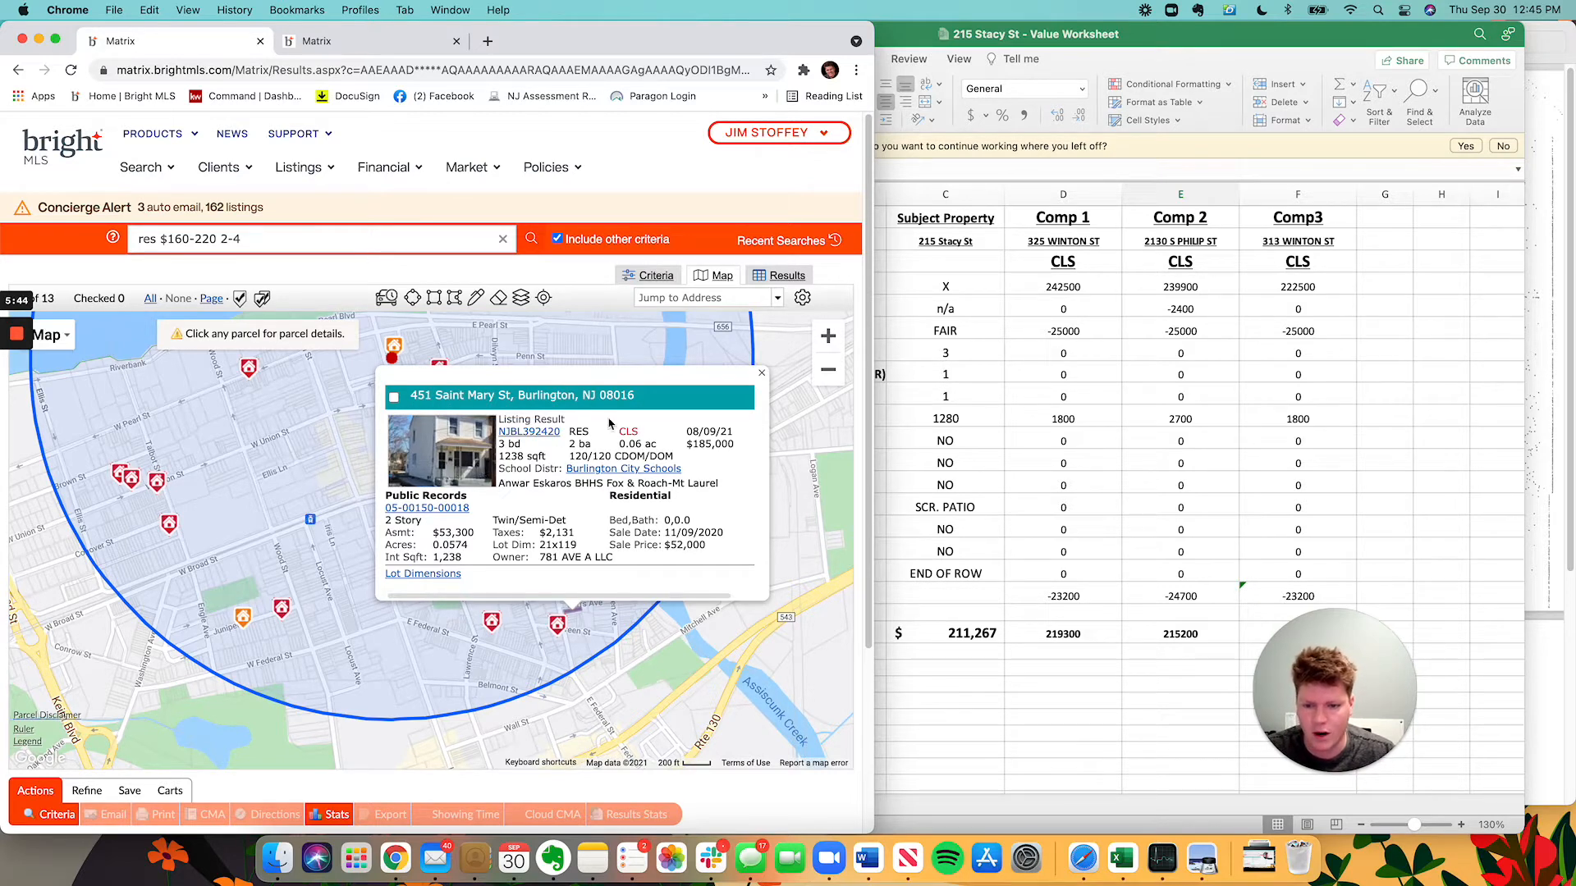
left_click(394, 397)
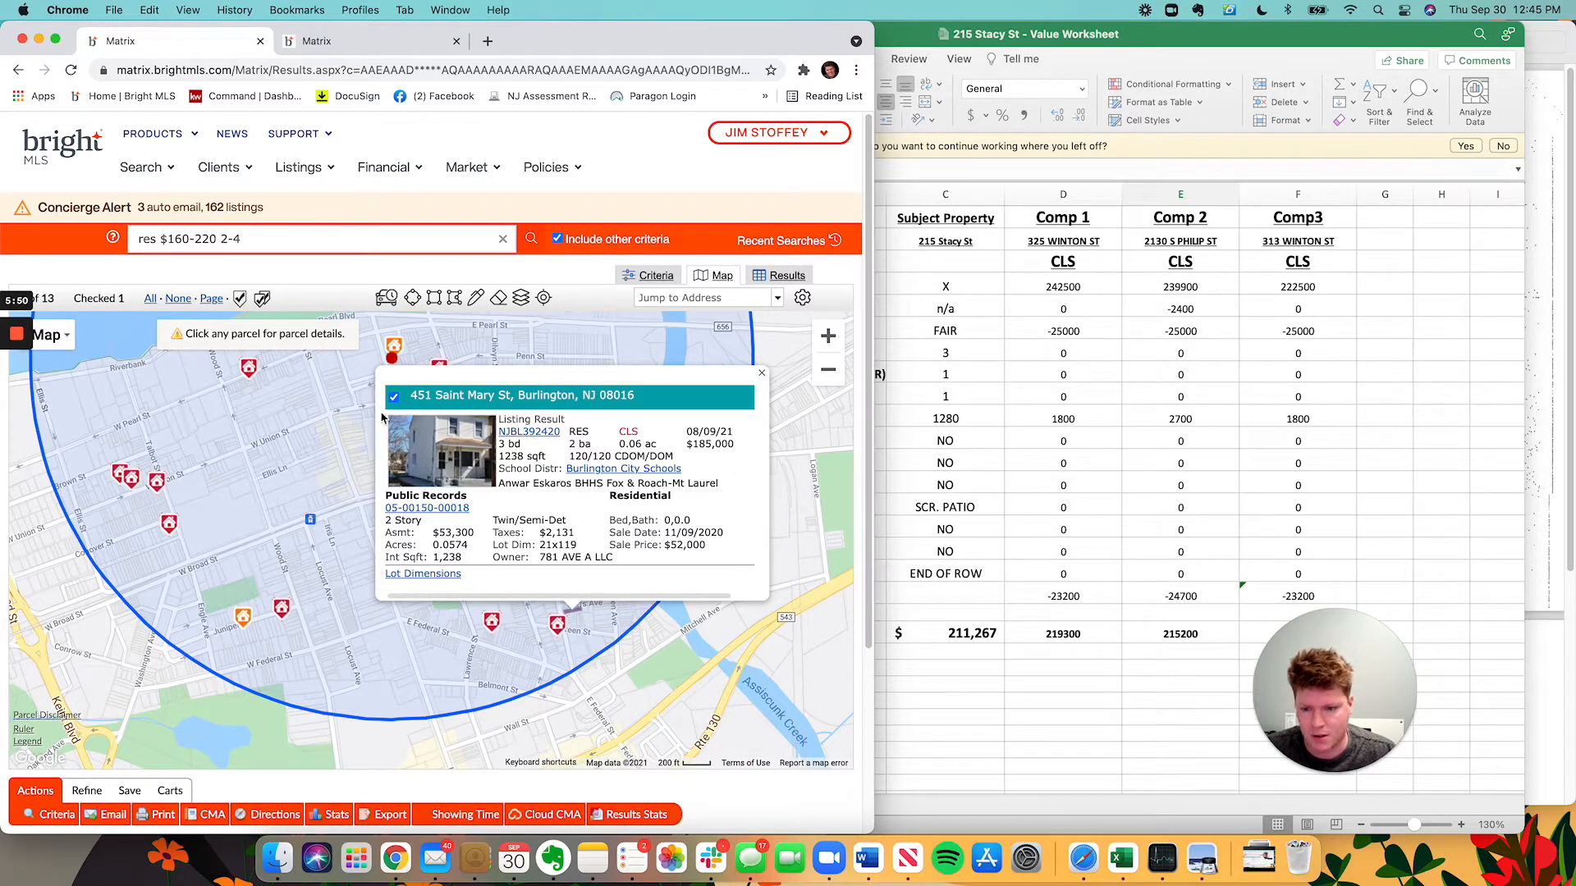
left_click(764, 373)
left_click_drag(554, 658, 601, 545)
left_click(607, 513)
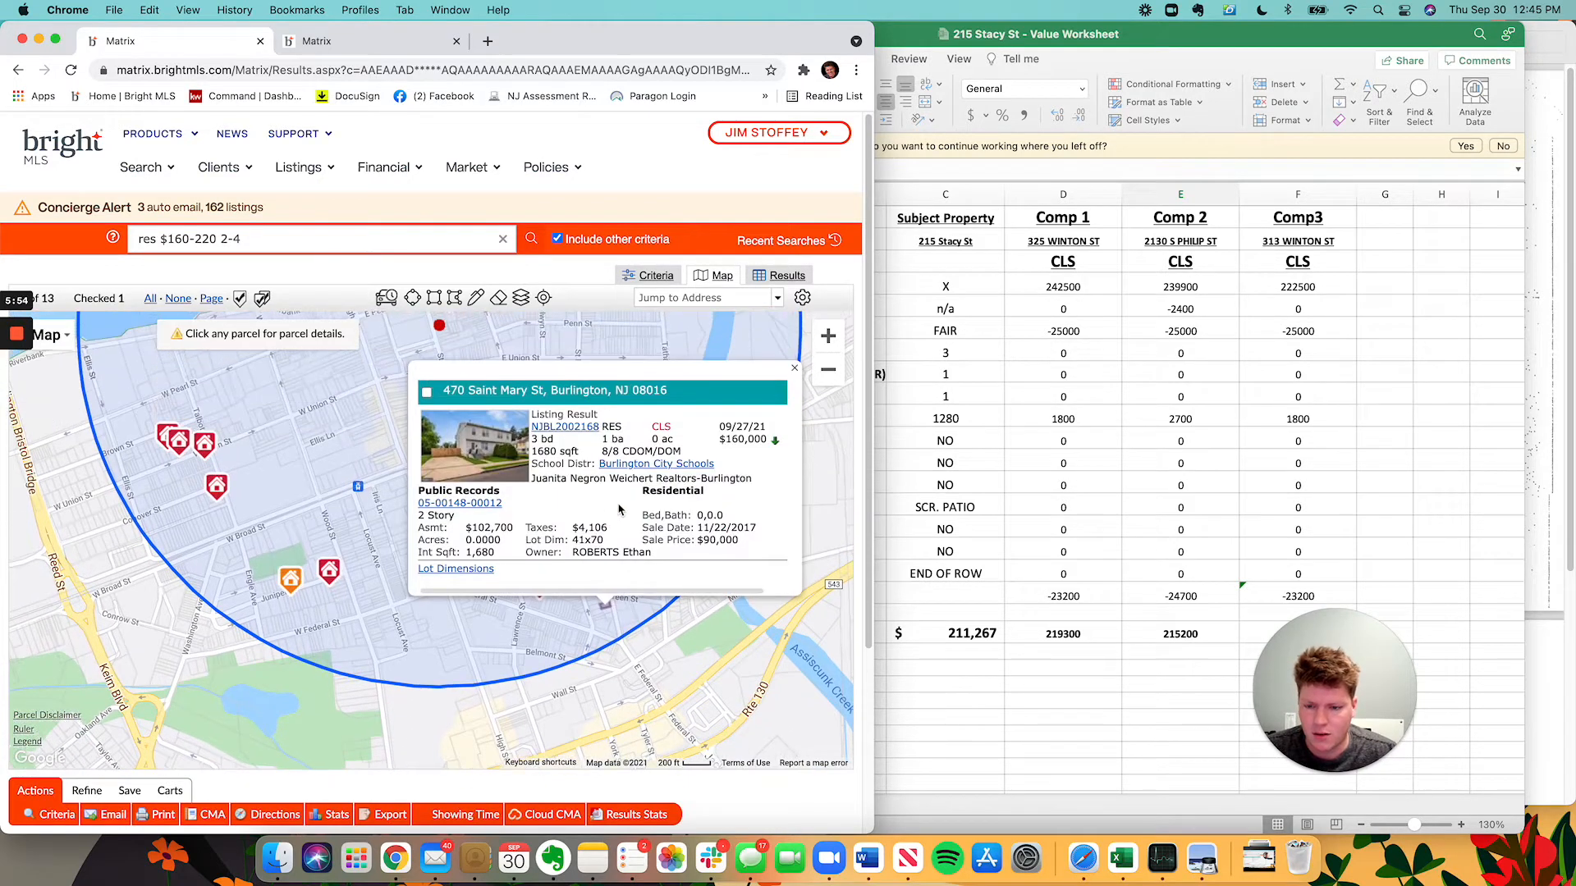
left_click(610, 862)
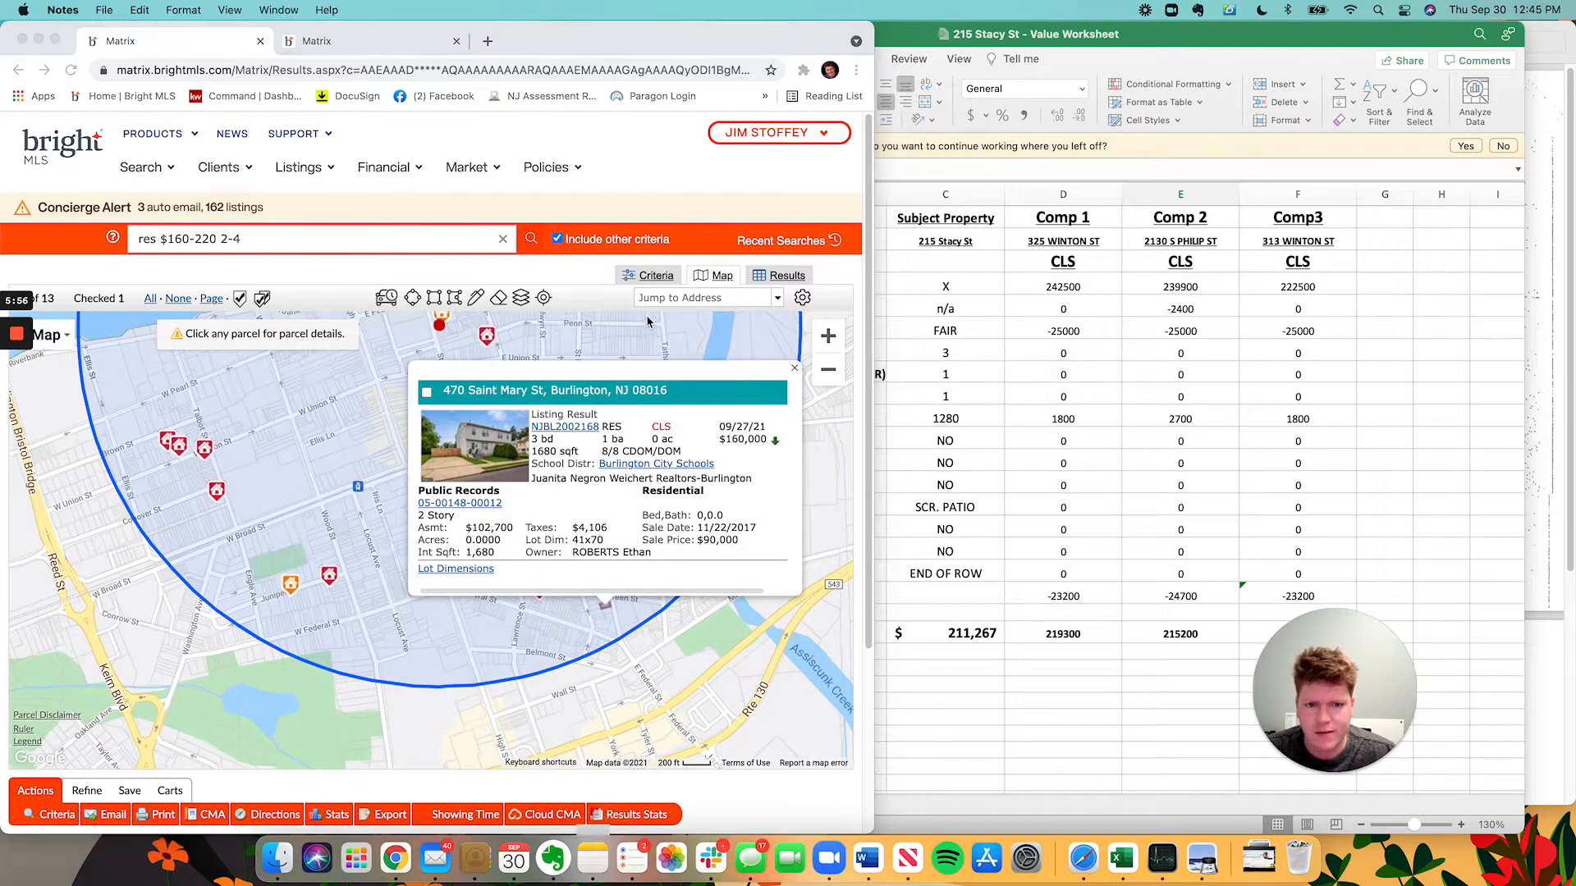
mouse_move(633, 249)
left_mouse_down()
mouse_move(783, 246)
mouse_move(646, 256)
left_mouse_up()
left_click(185, 522)
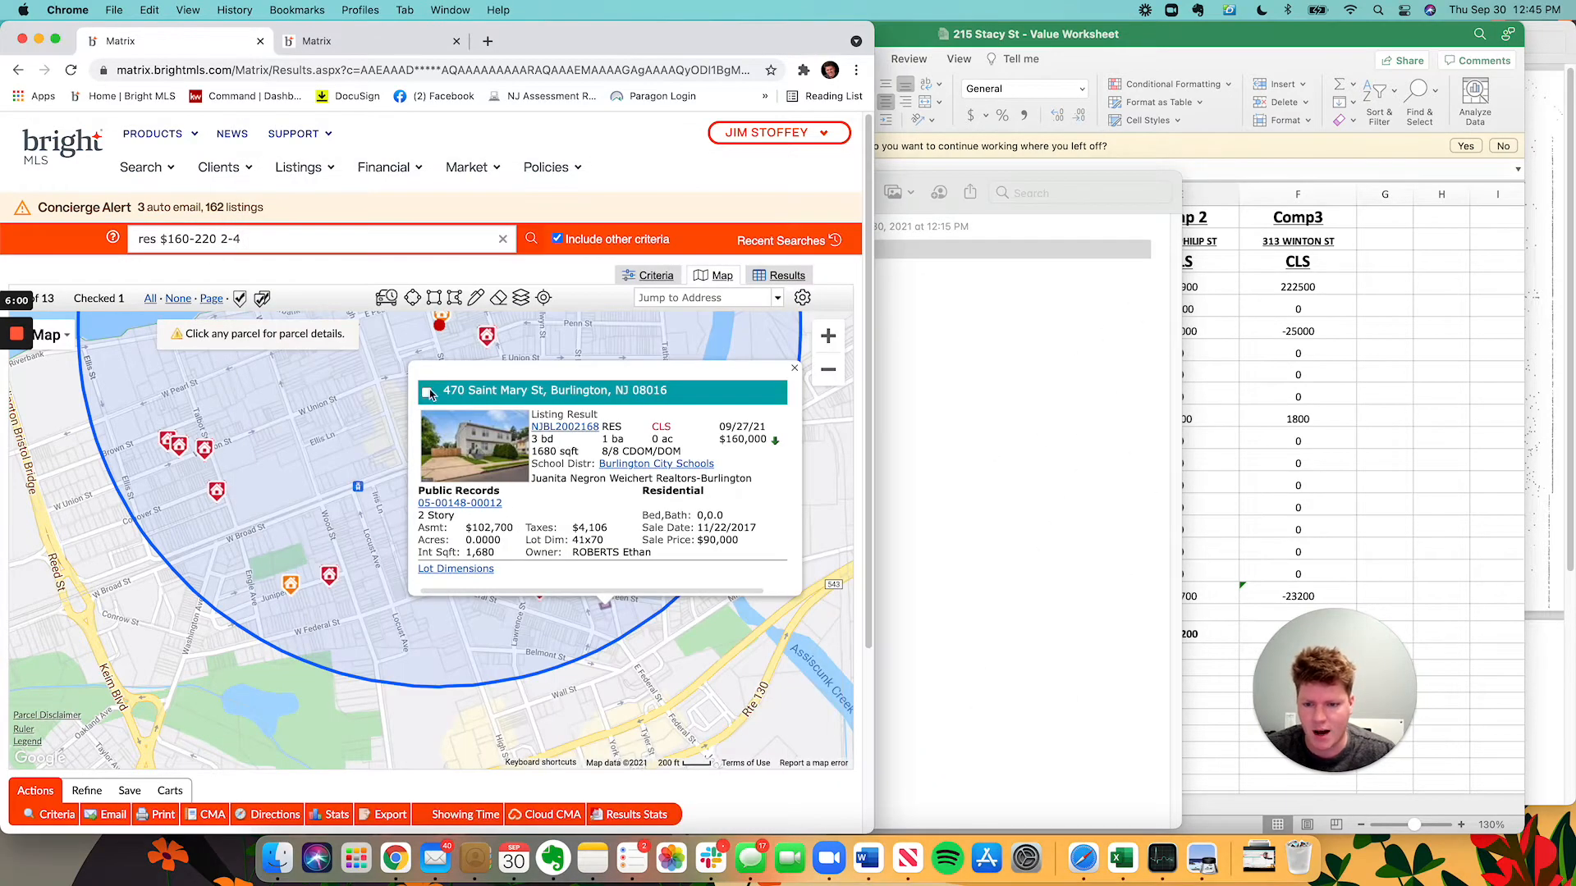
left_click(794, 368)
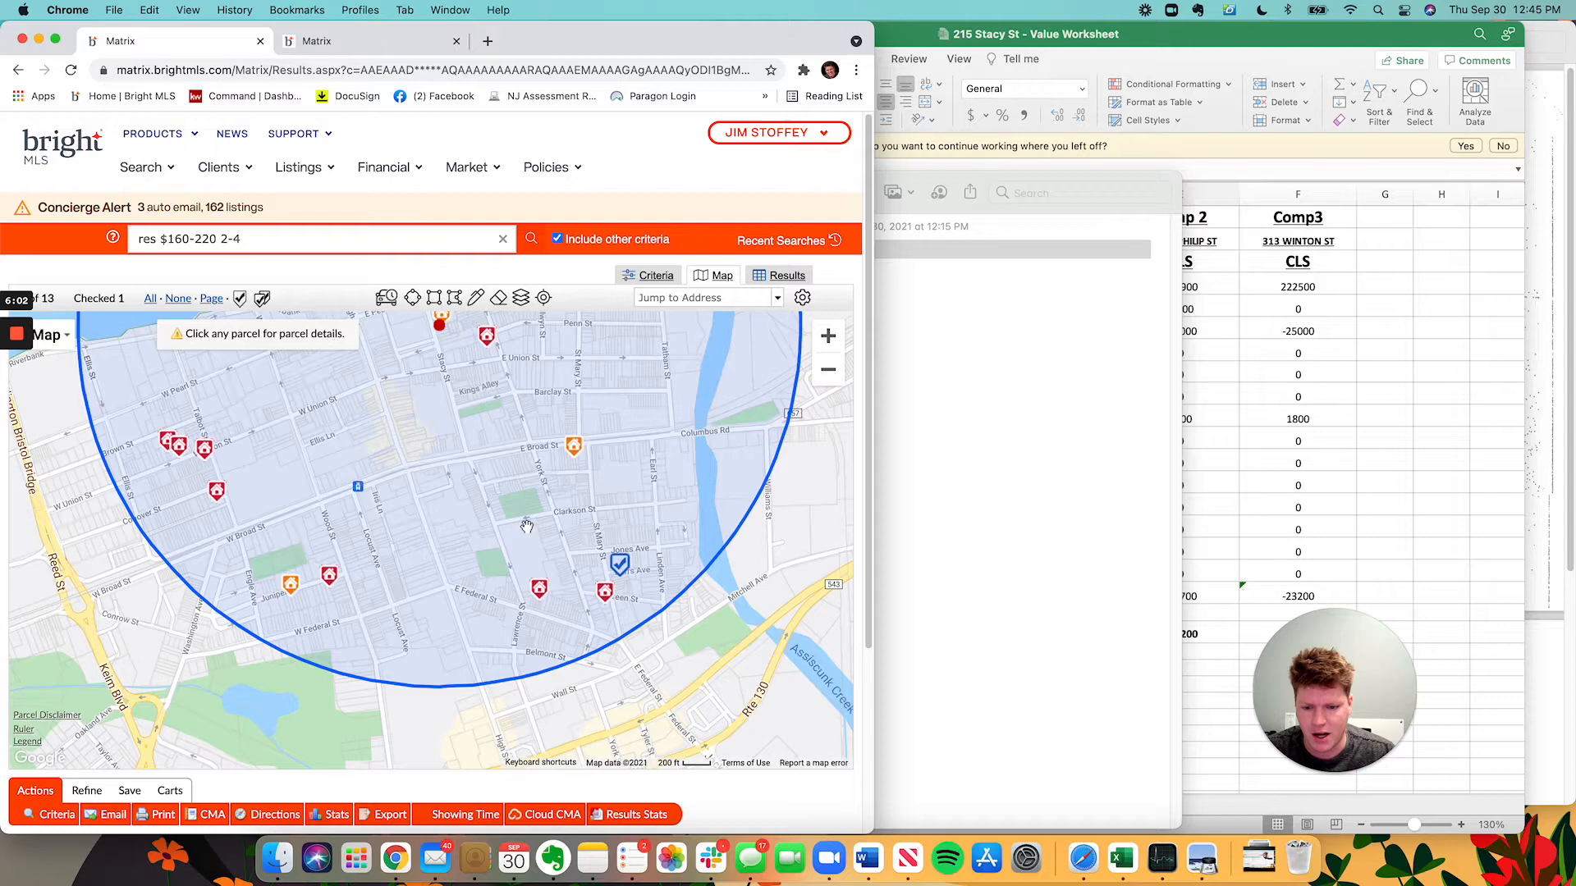
left_click(537, 595)
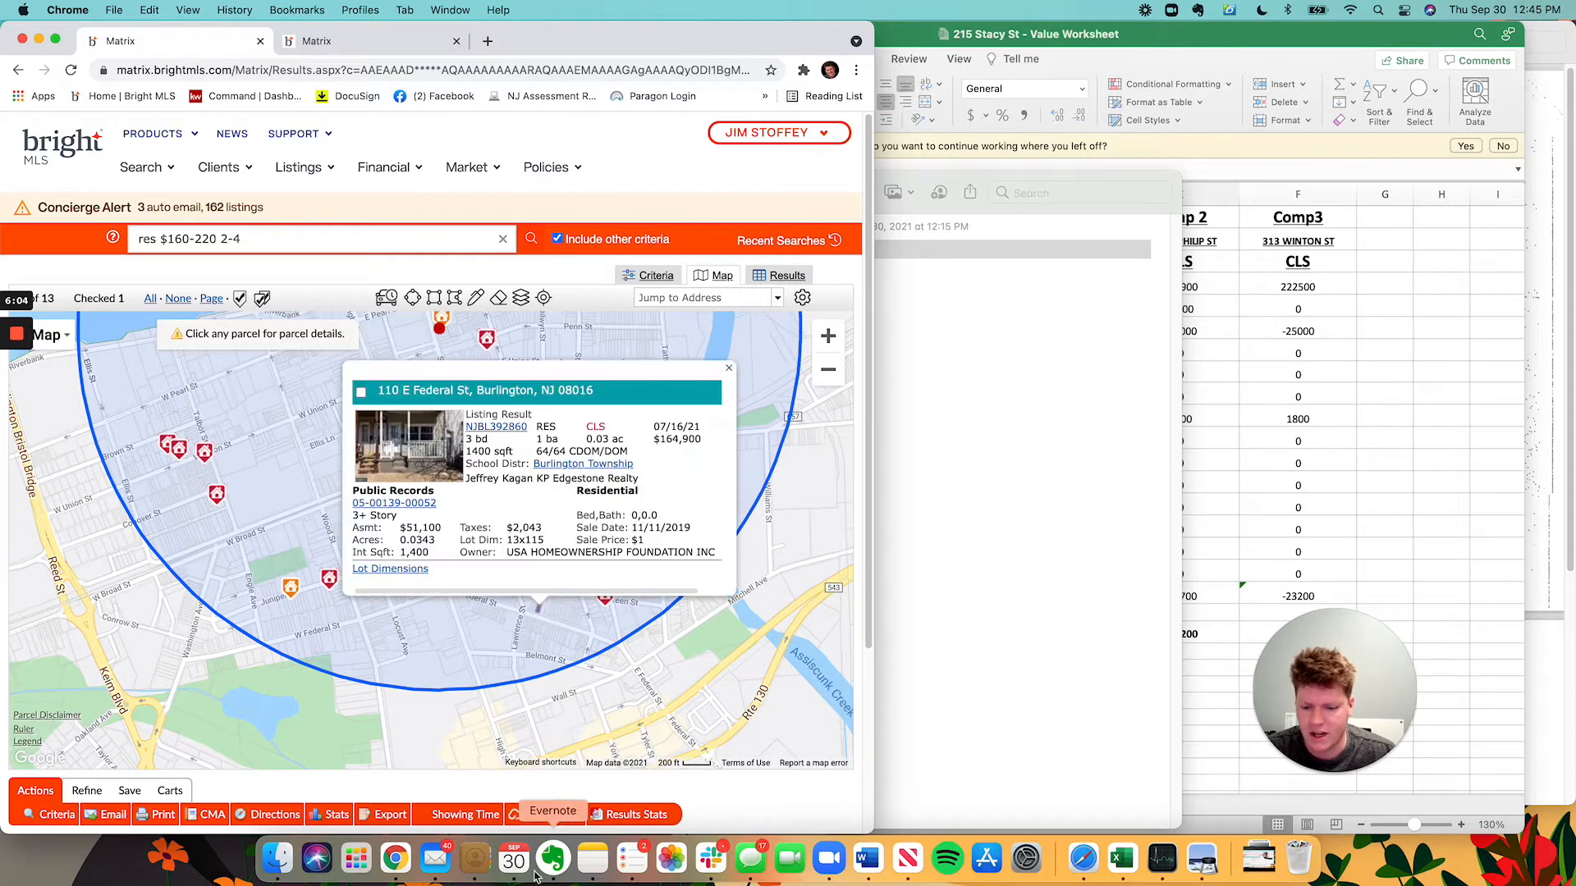
left_click(598, 866)
left_click(117, 542)
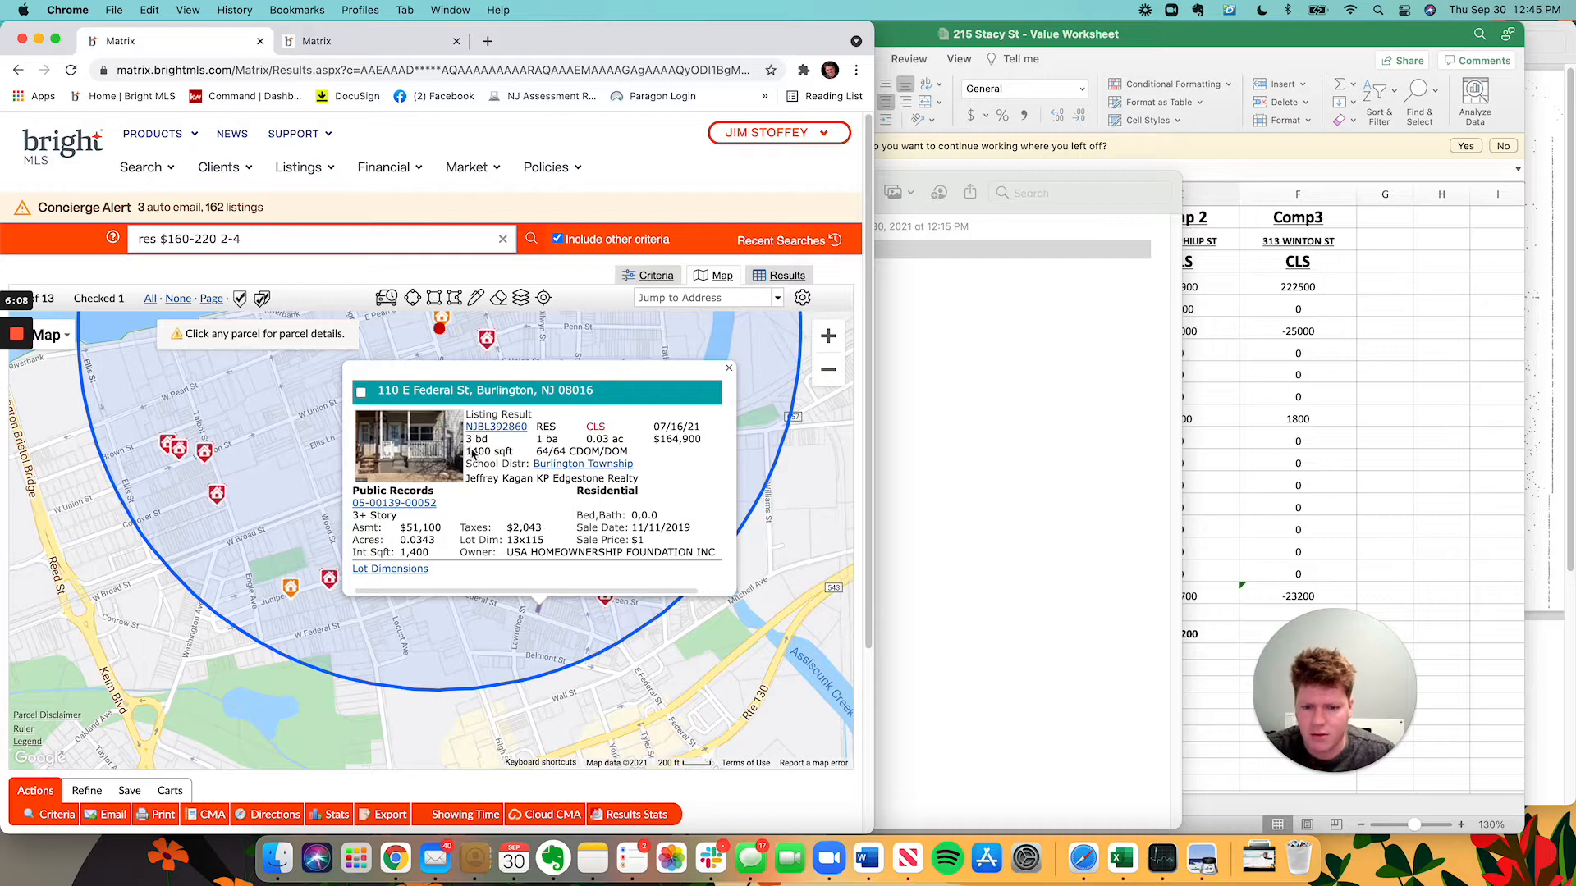
left_click(360, 392)
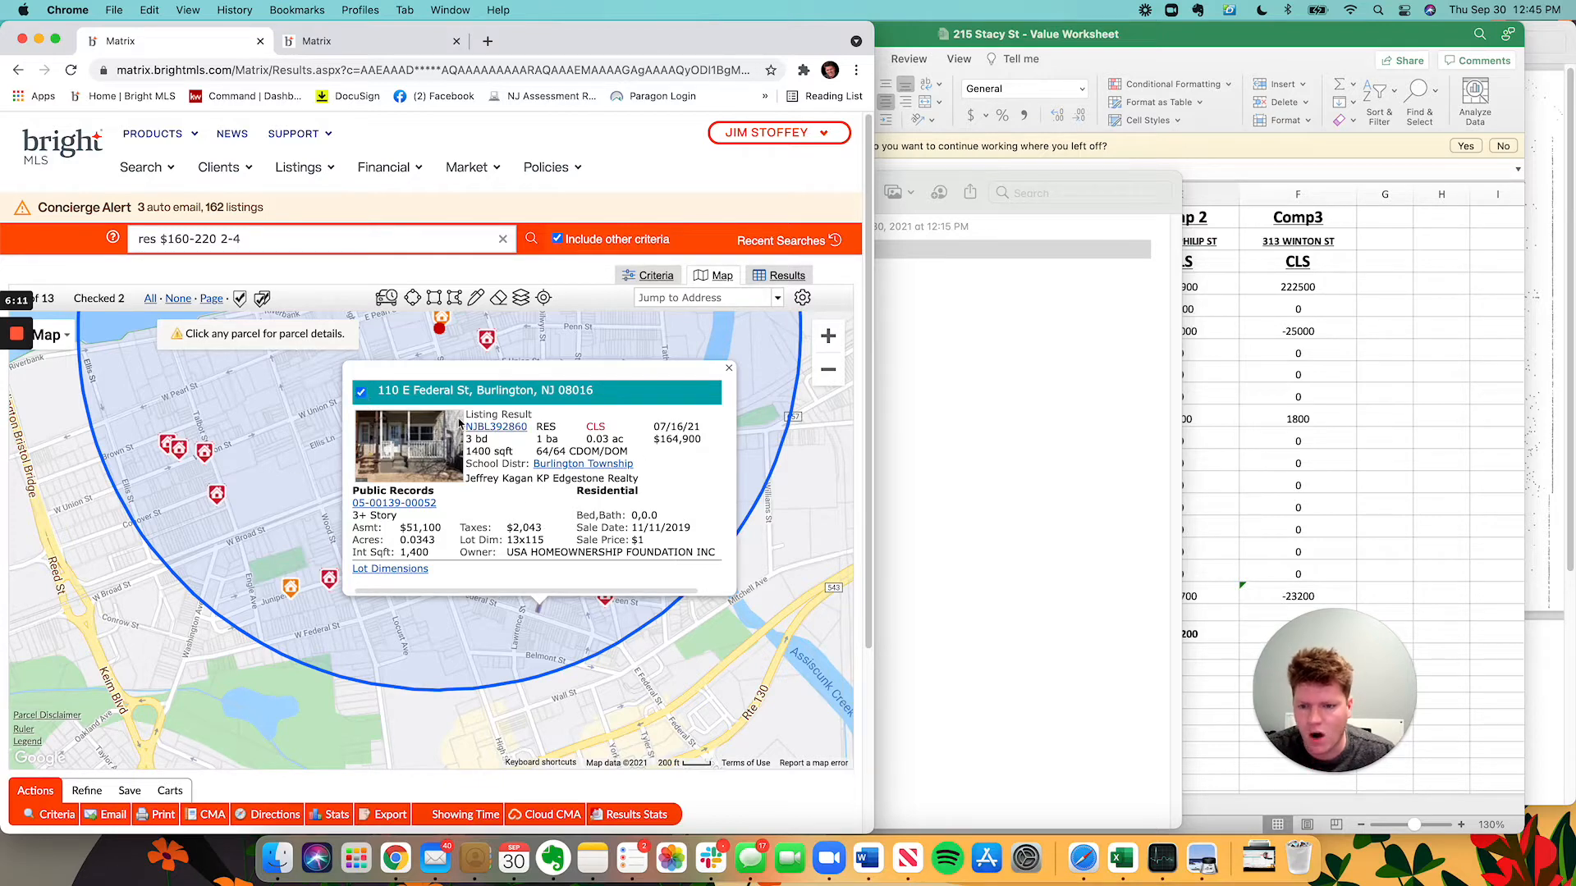
left_click(728, 368)
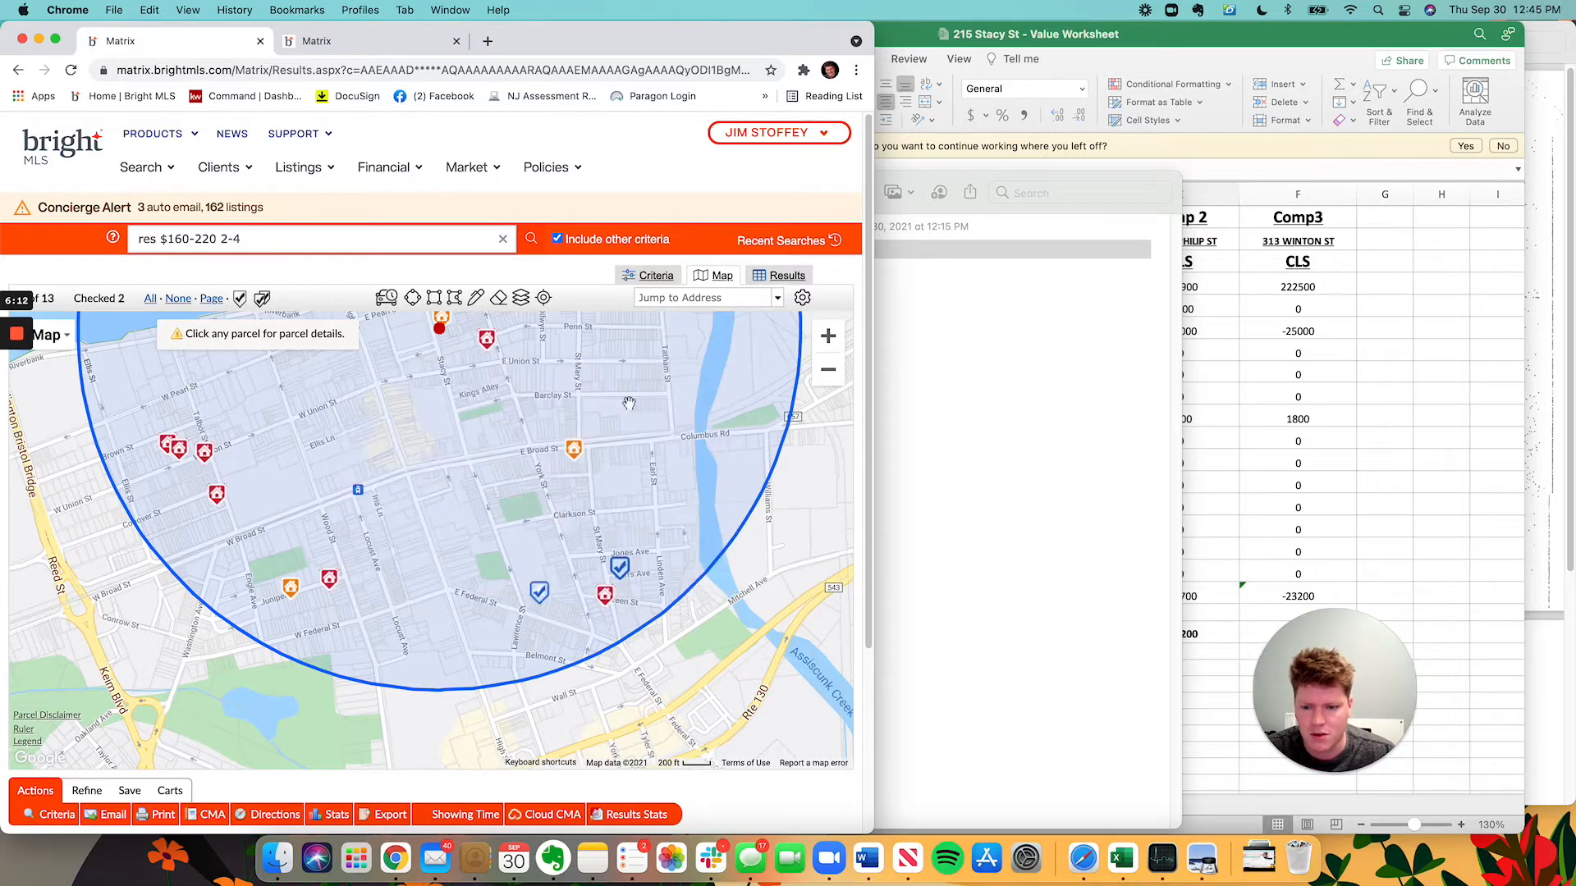
left_click(333, 589)
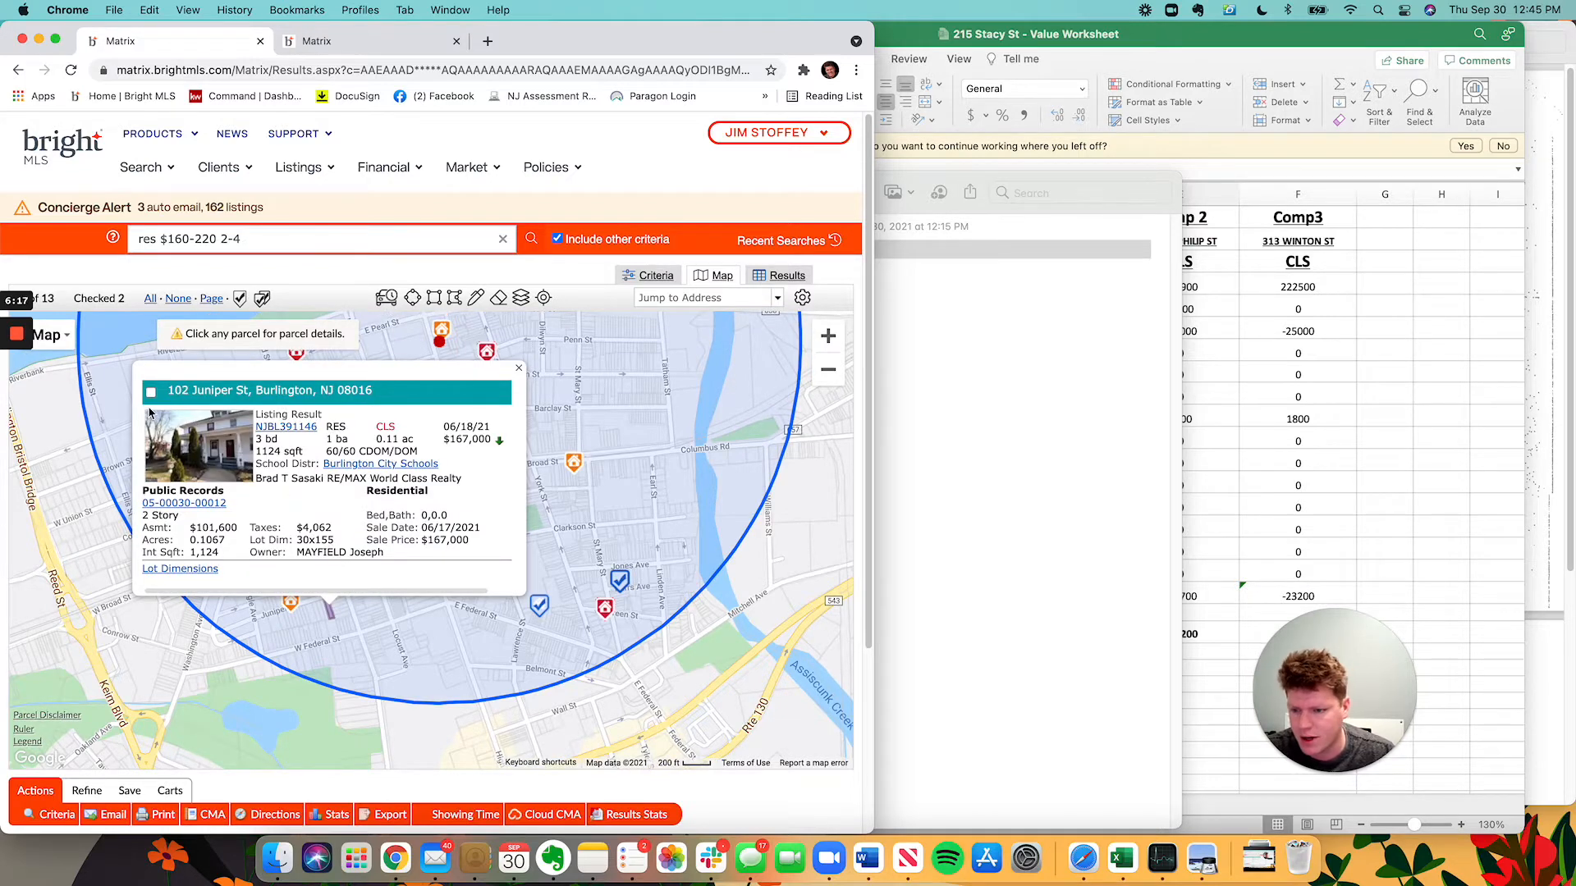
left_click(596, 858)
left_click(106, 434)
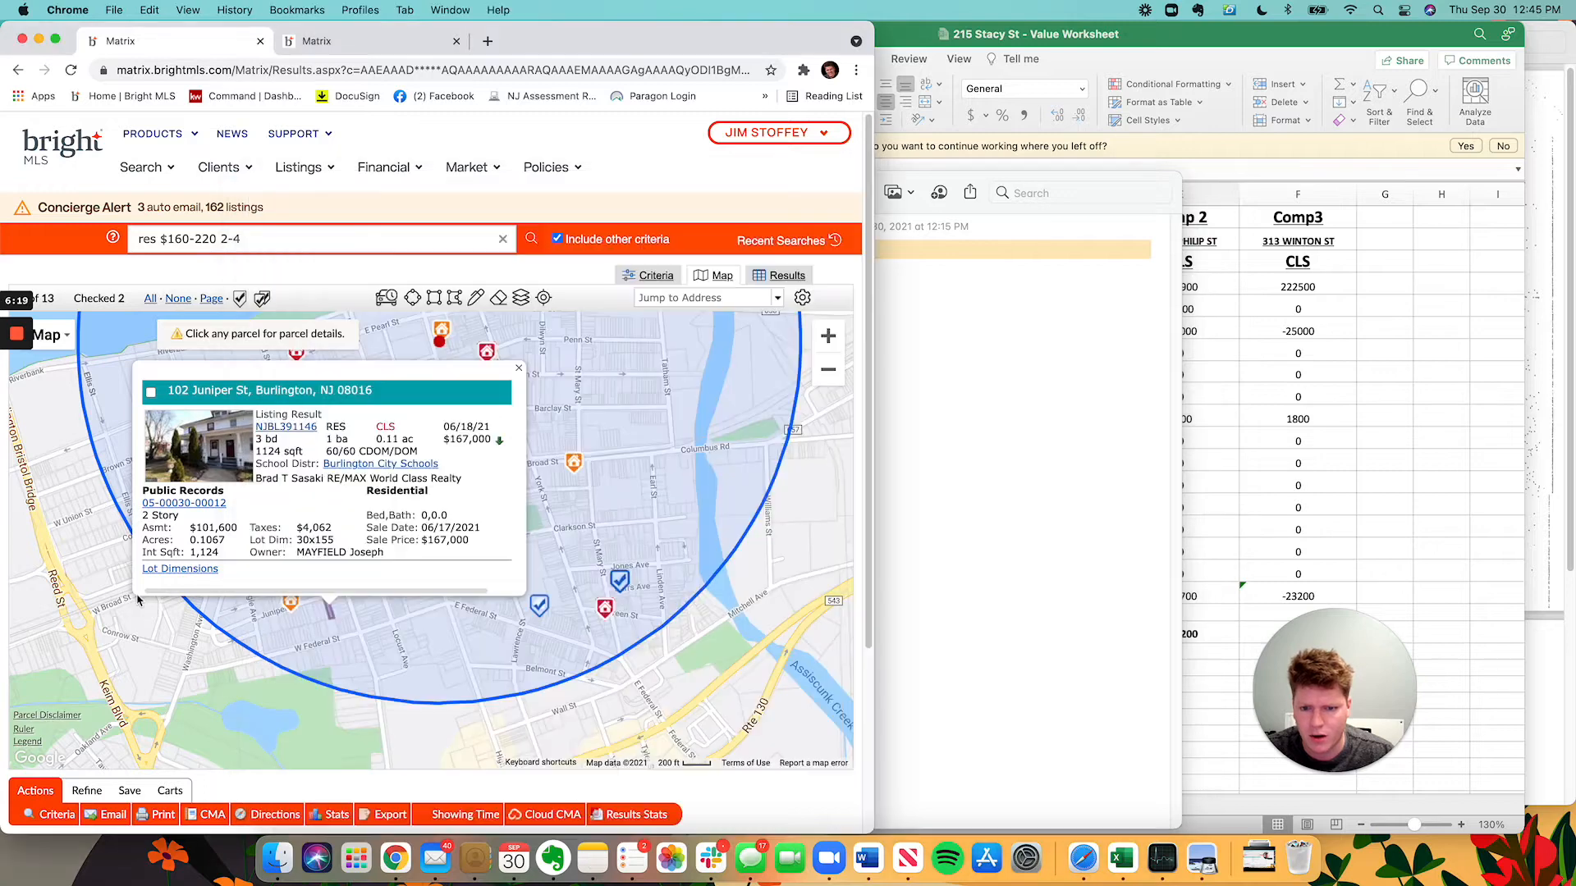
left_click(151, 396)
left_click(519, 368)
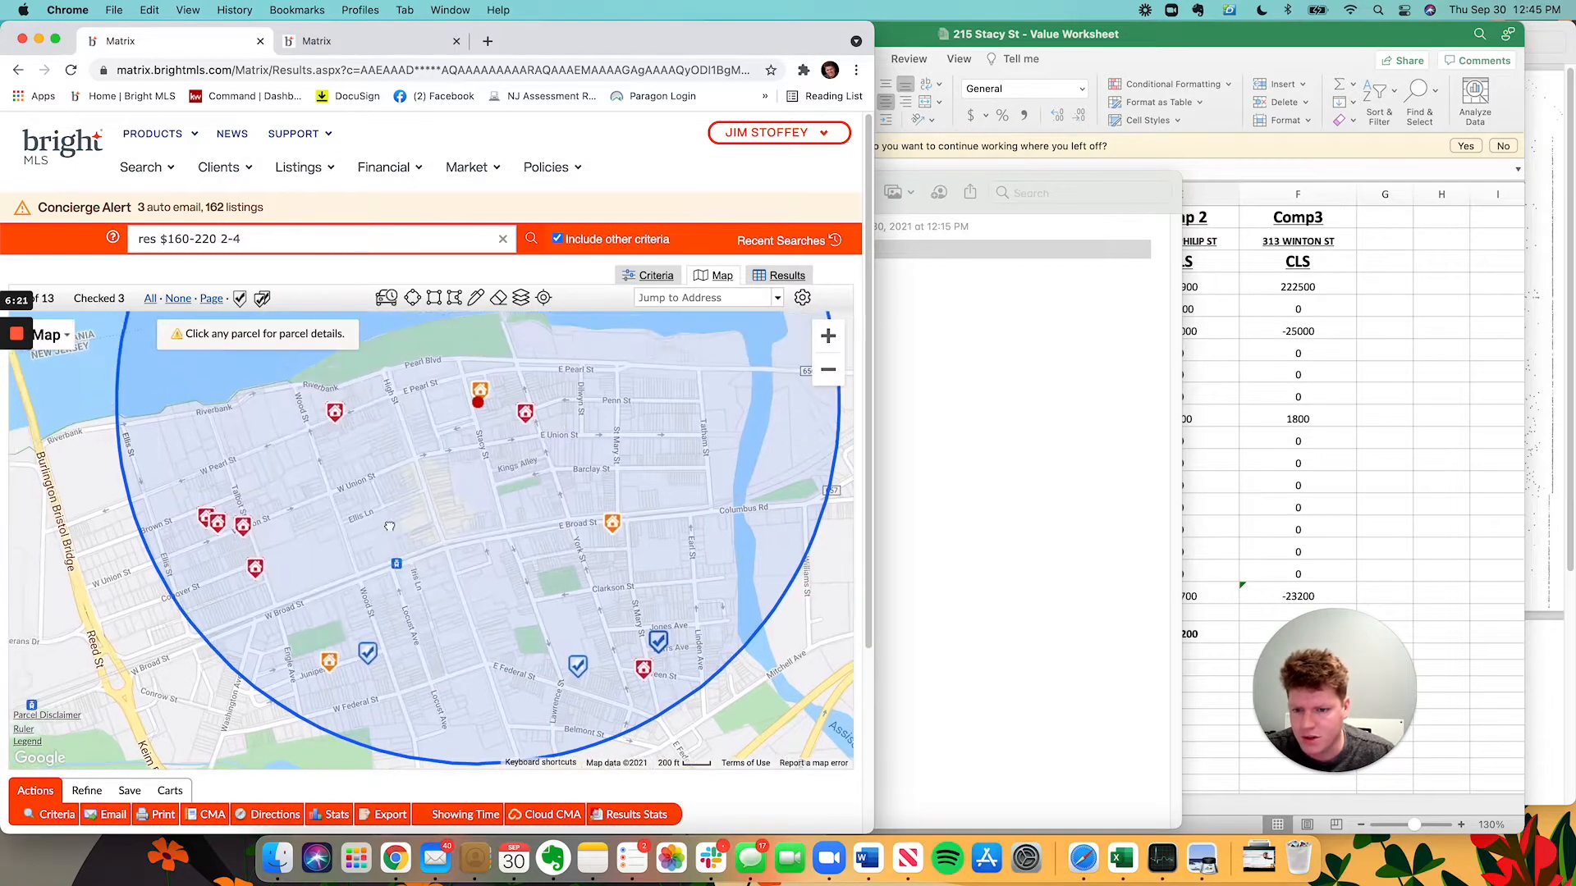
left_click(329, 663)
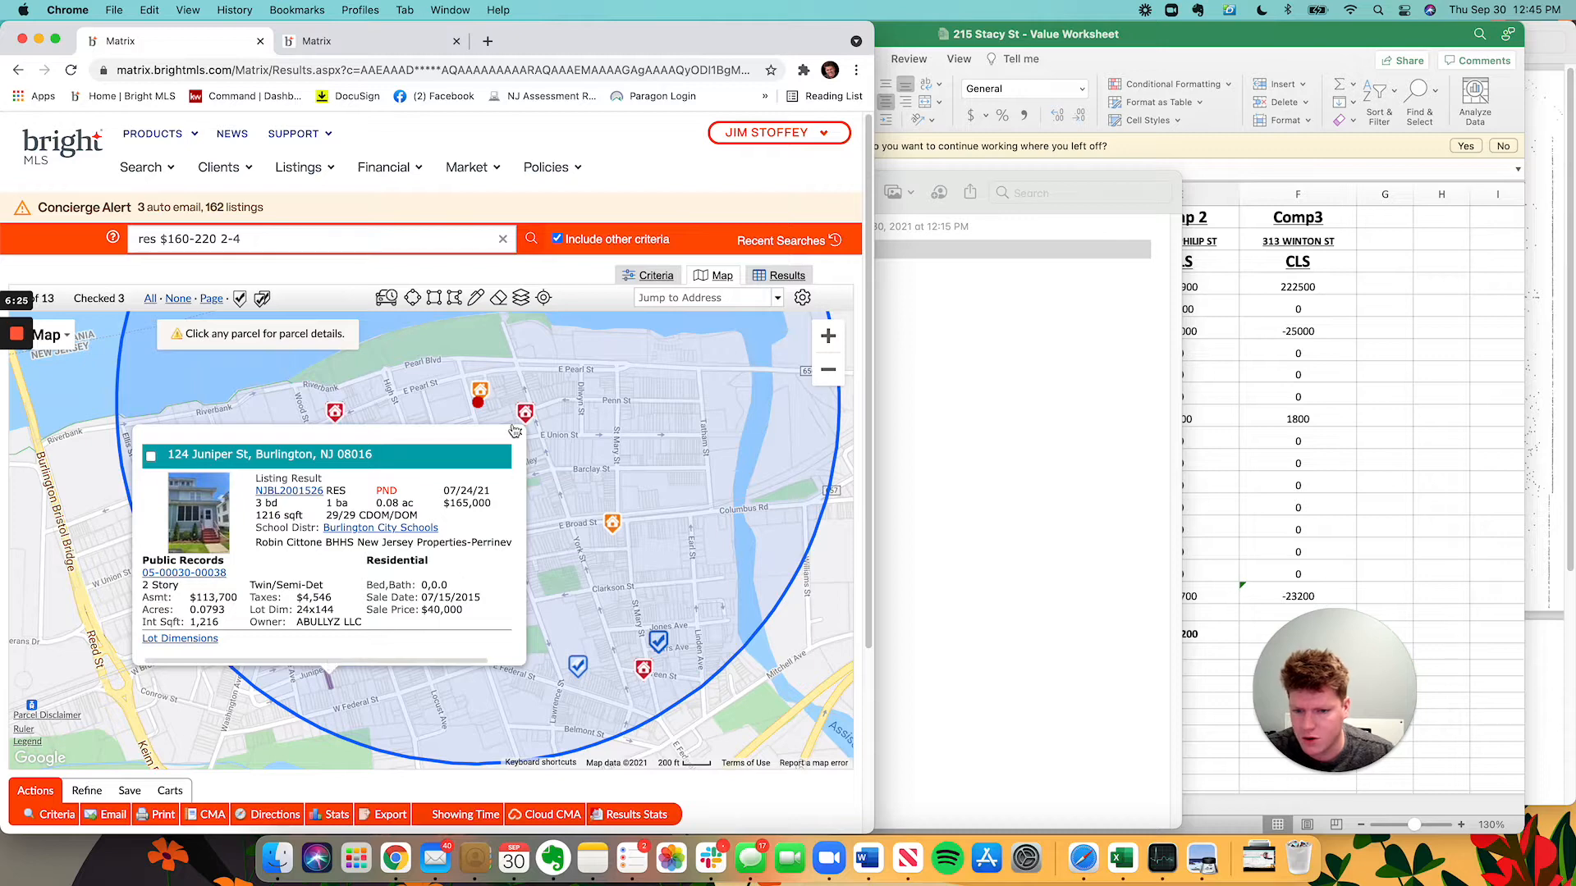
left_click(515, 430)
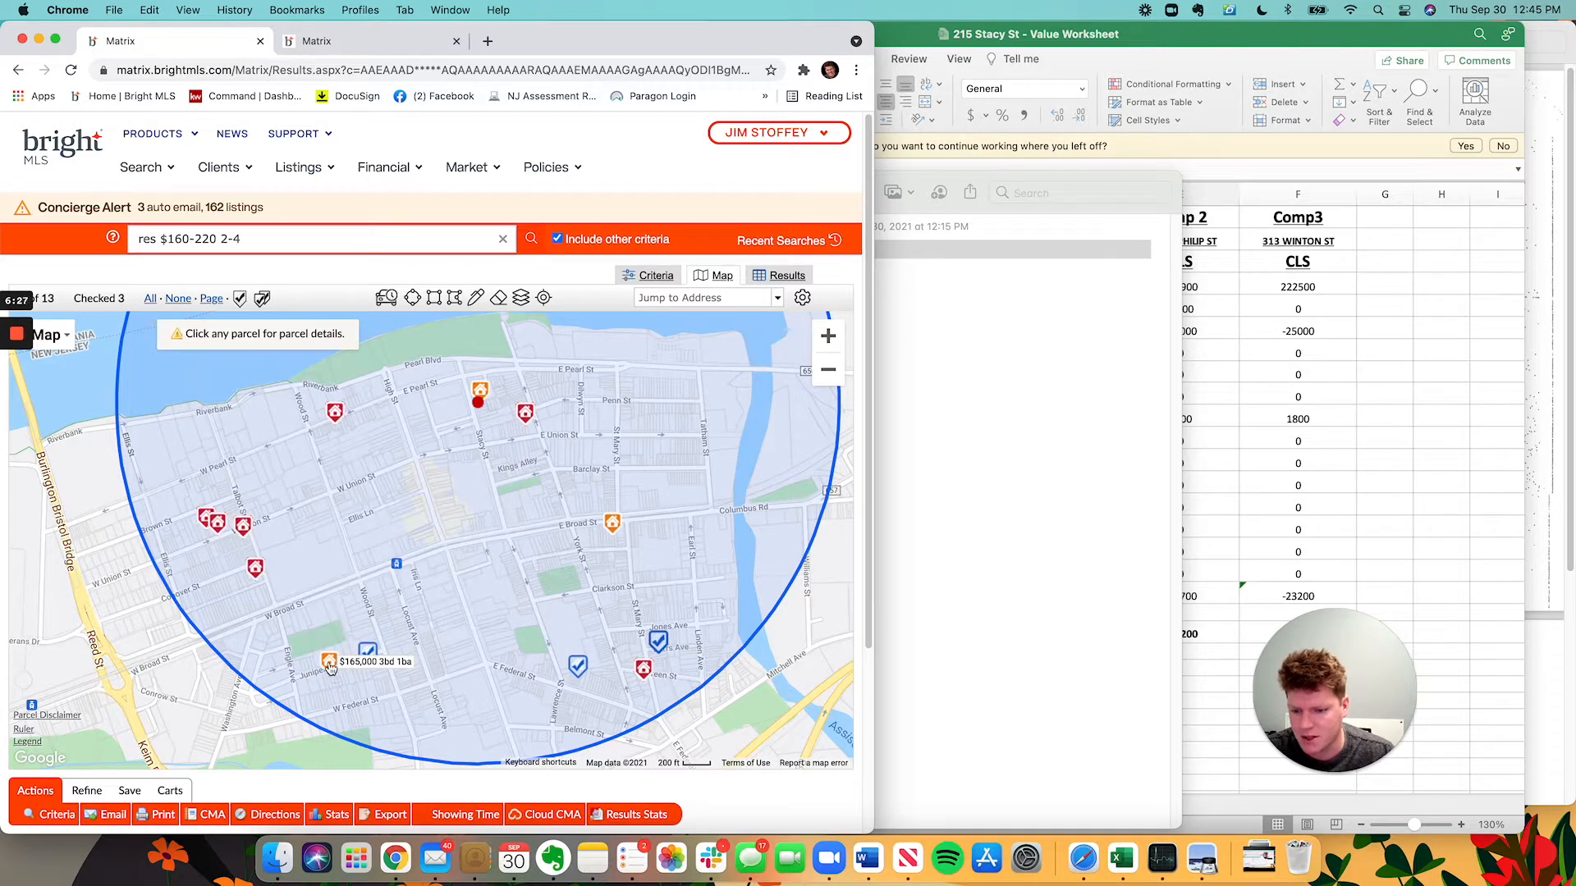
left_click(255, 578)
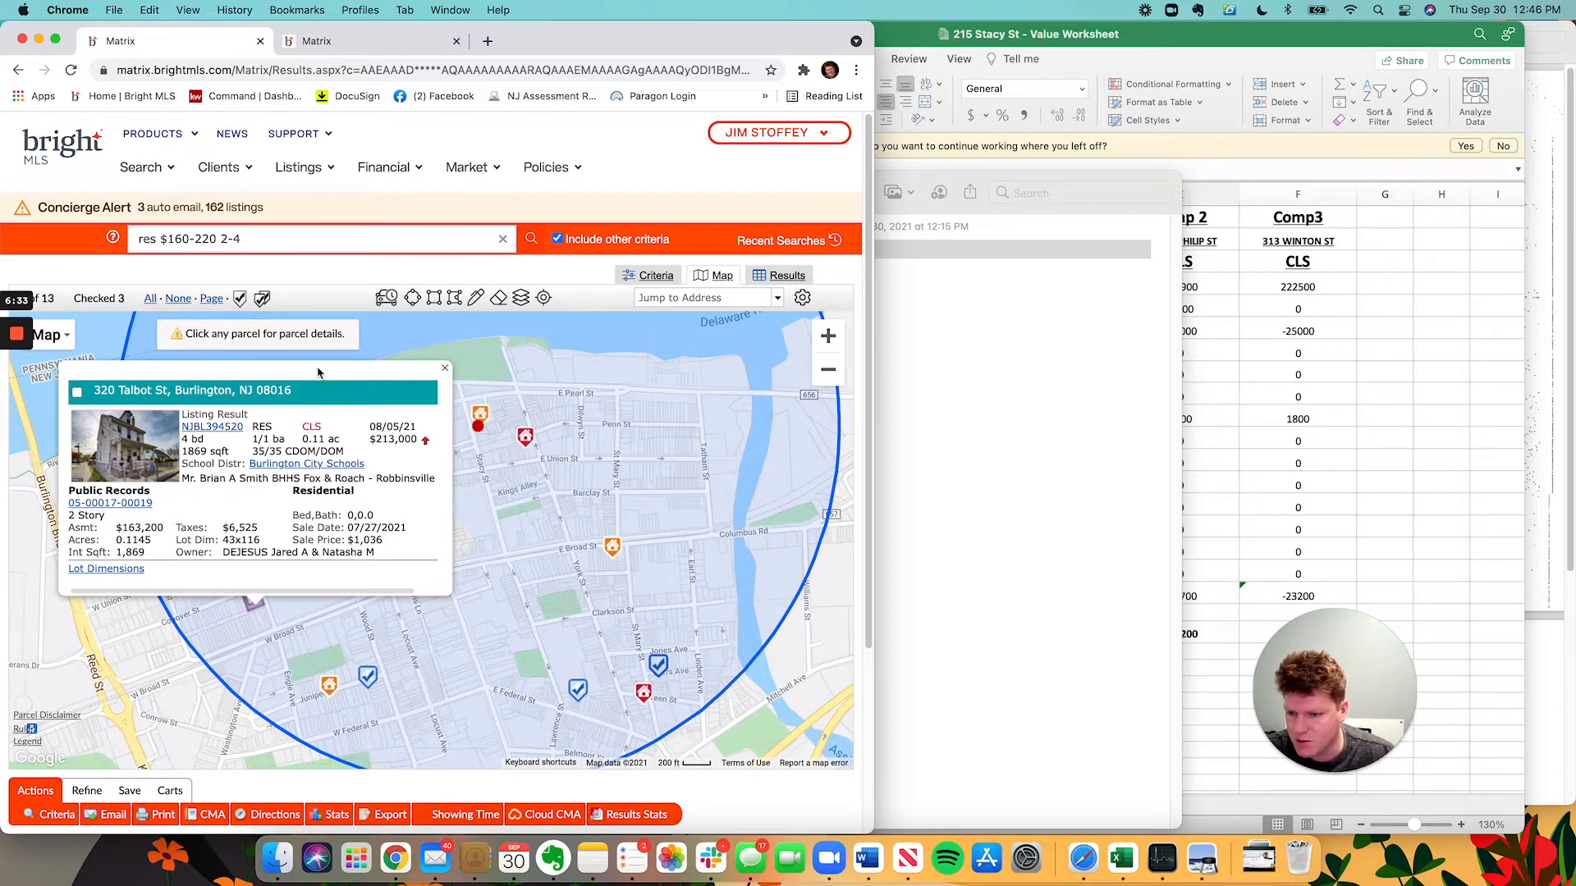
left_click(444, 367)
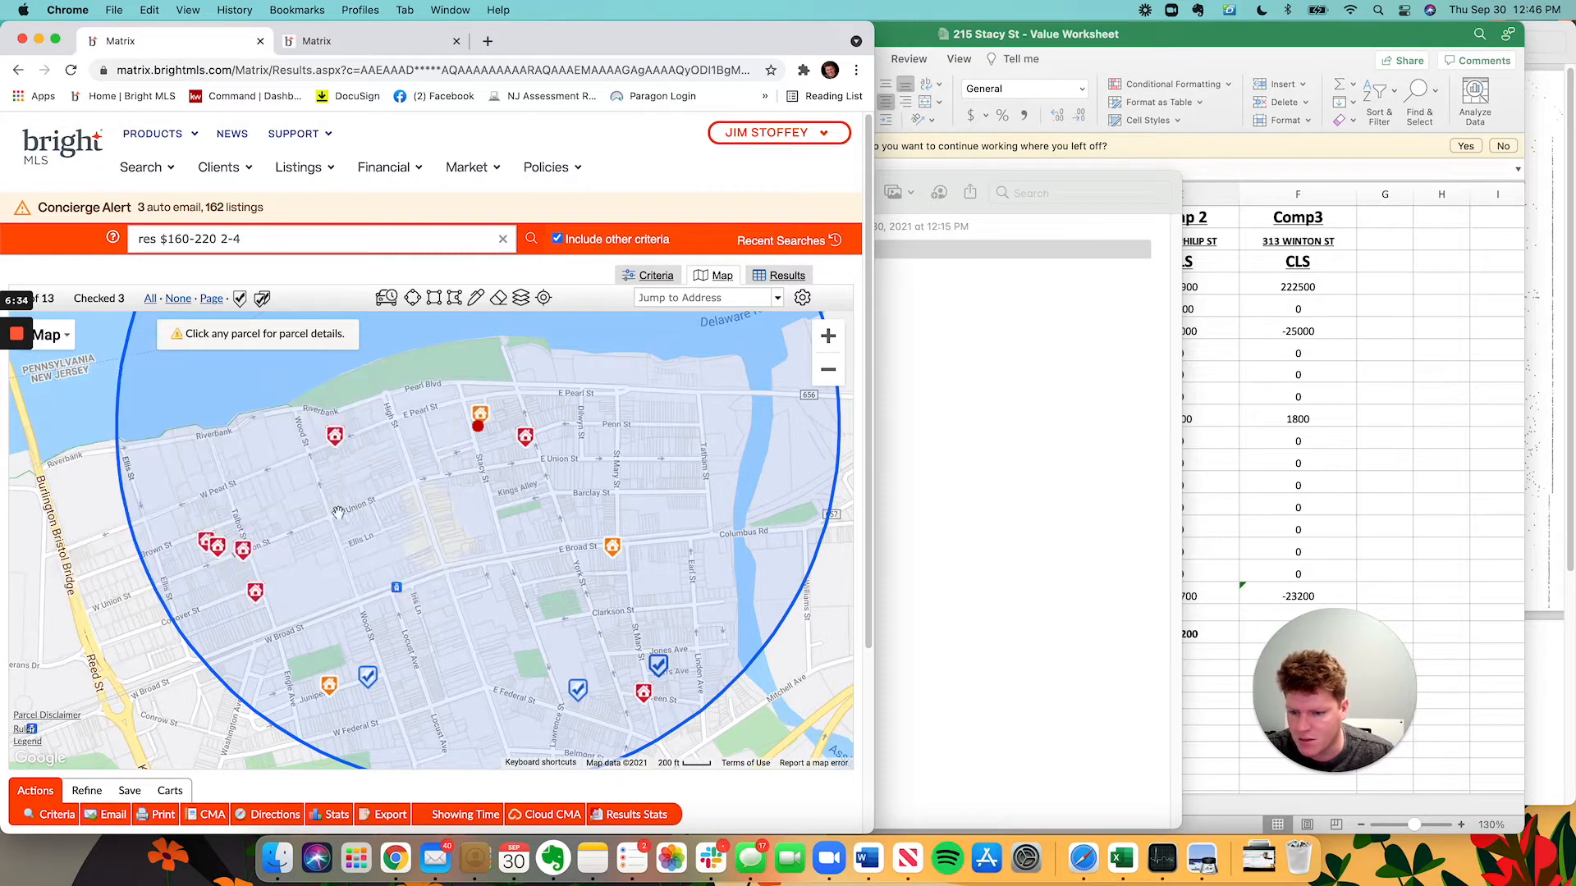
left_click(244, 555)
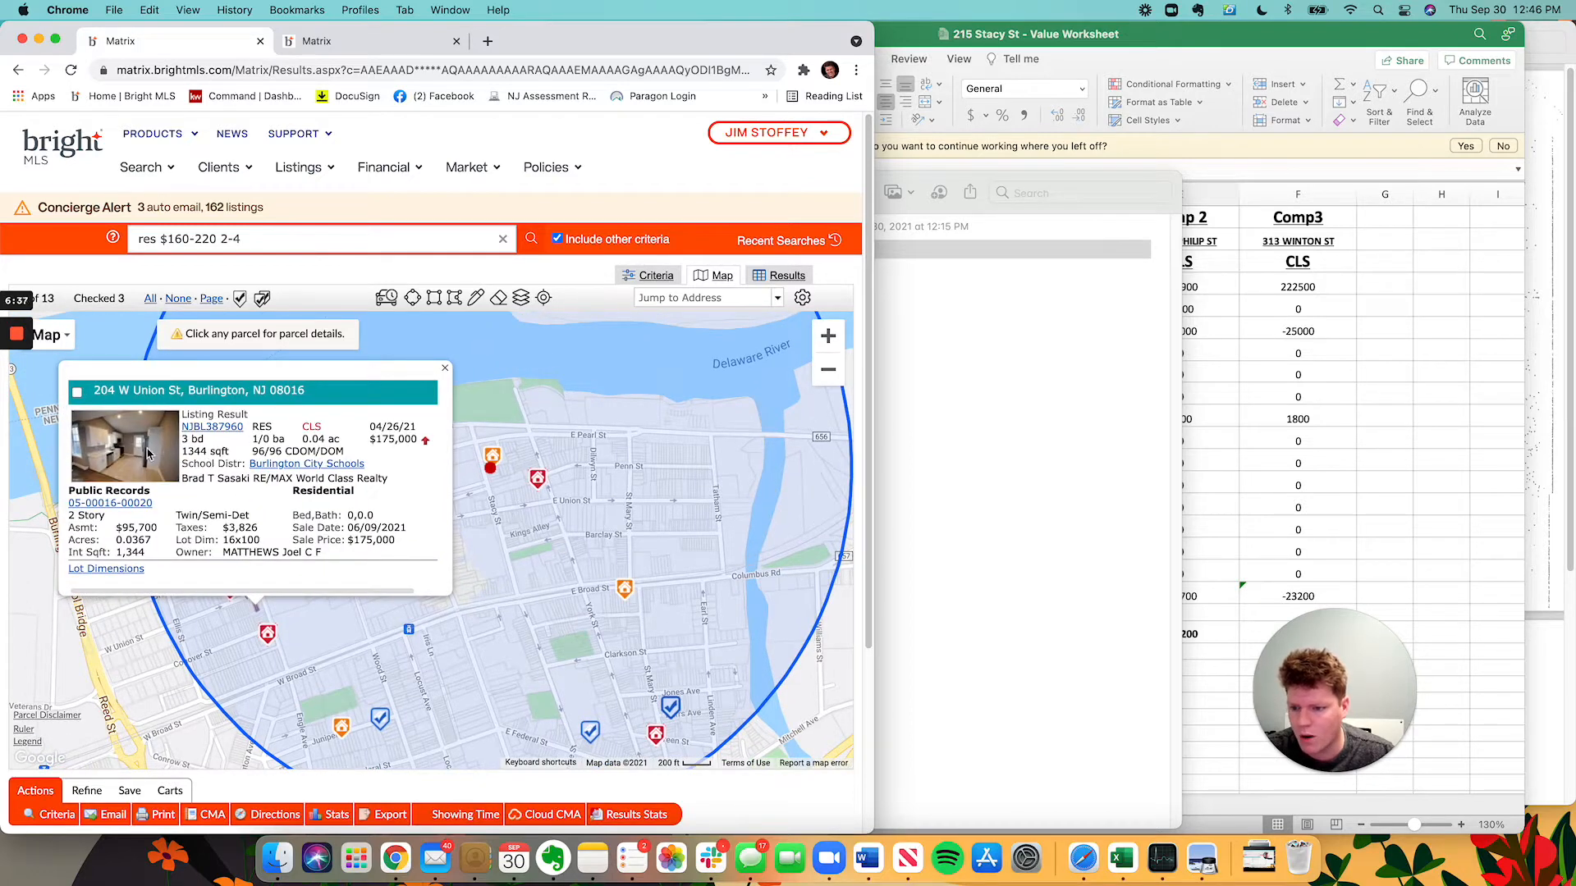
left_click(82, 394)
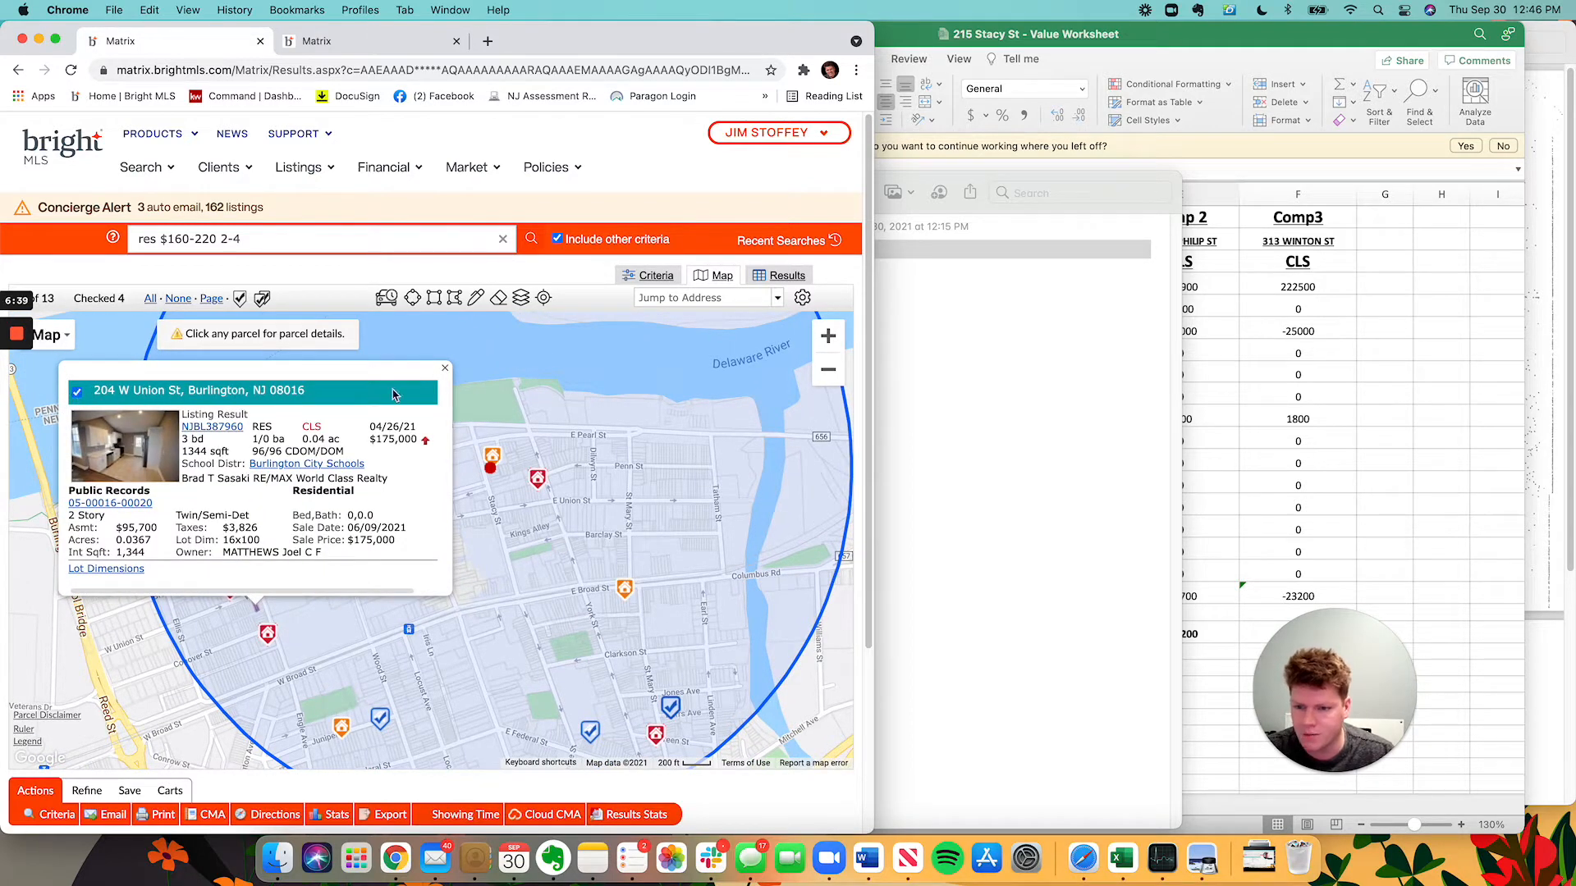
left_click(445, 368)
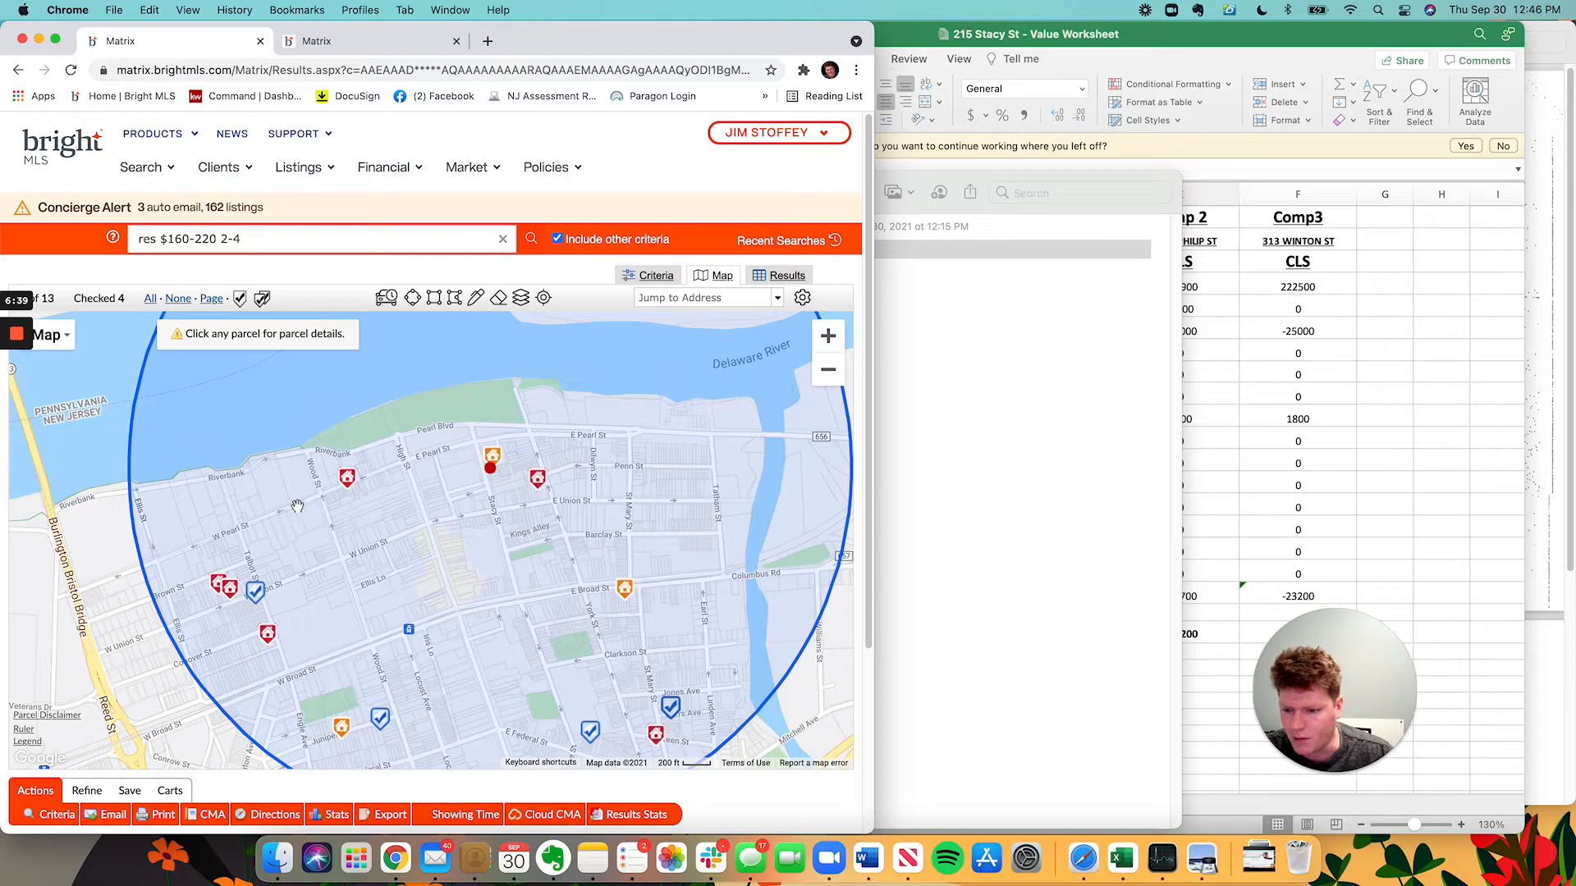
left_click(231, 590)
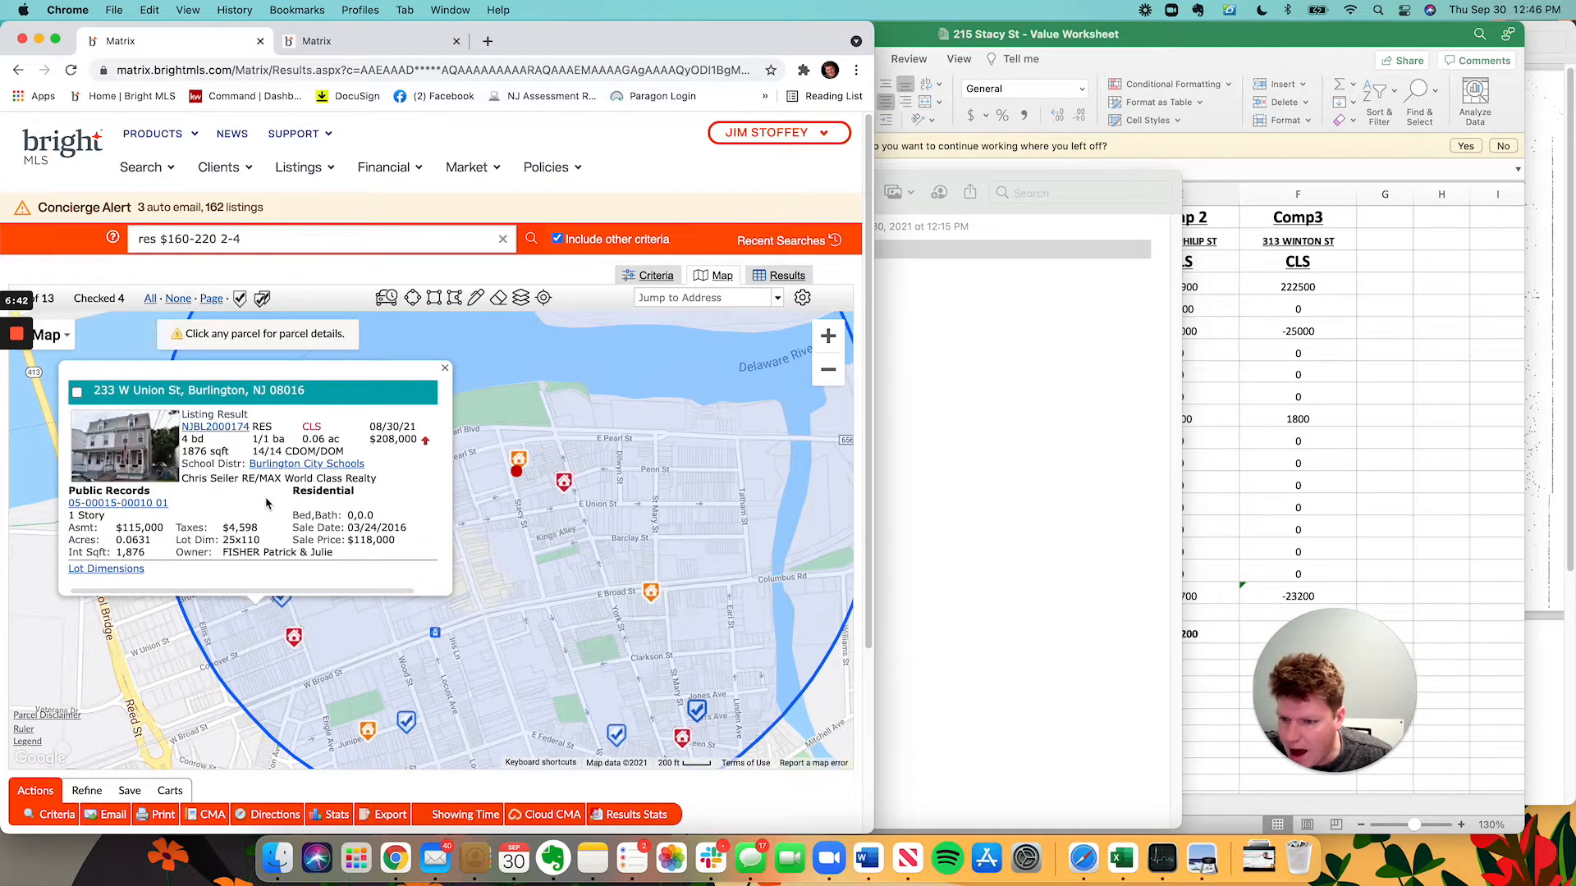
left_click(445, 368)
left_click_drag(260, 508, 286, 472)
left_click(273, 550)
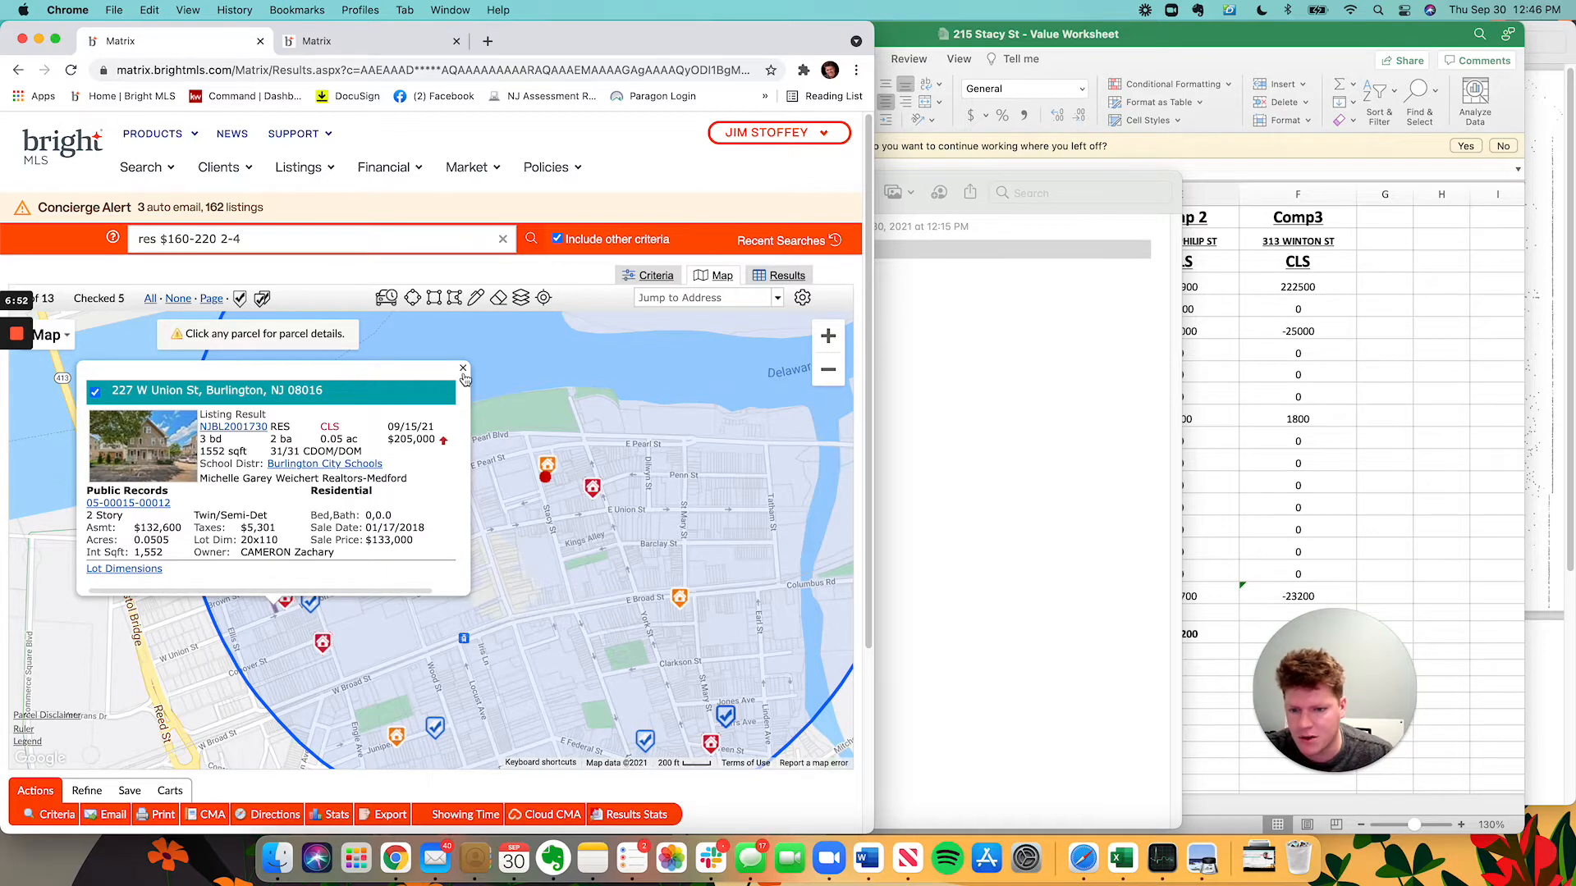
left_click(463, 372)
left_click(410, 522)
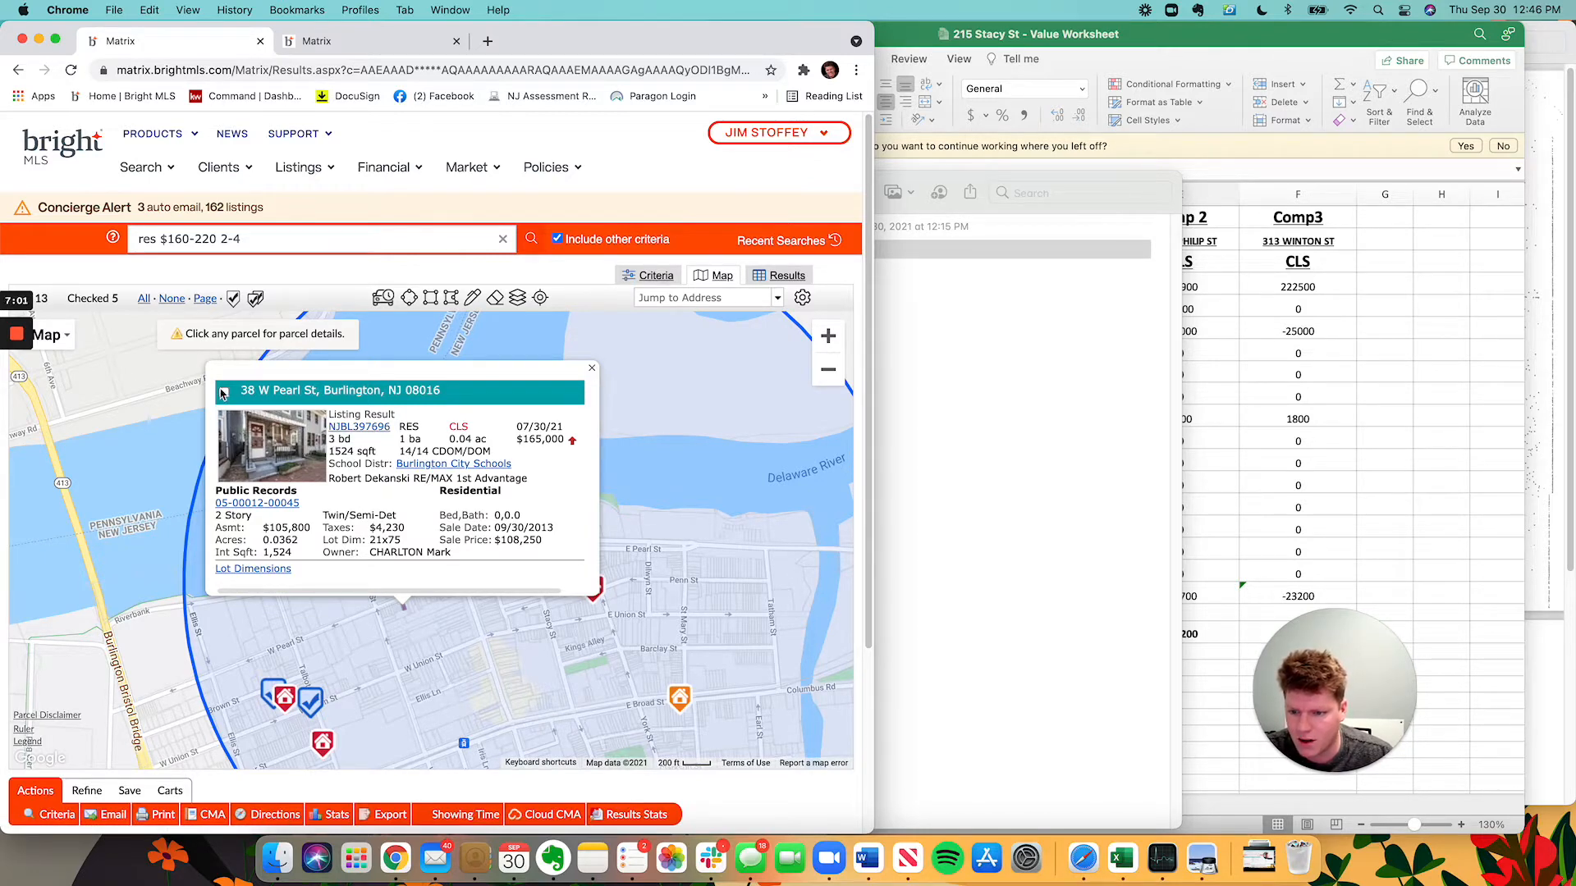
left_click(223, 394)
left_click(591, 367)
left_click_drag(663, 512, 517, 344)
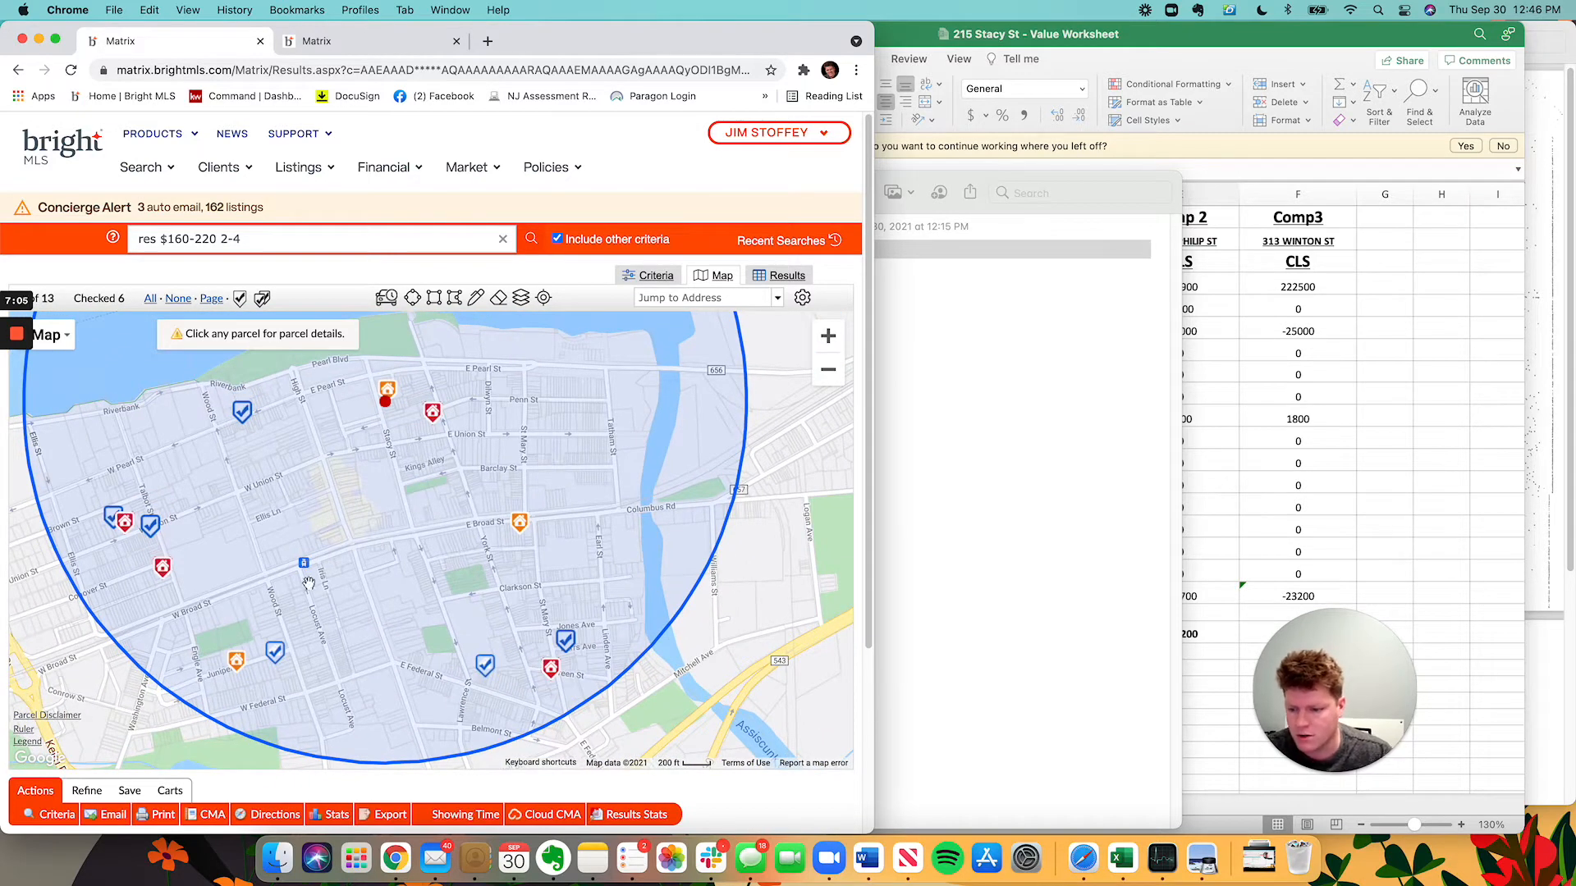
left_click(86, 790)
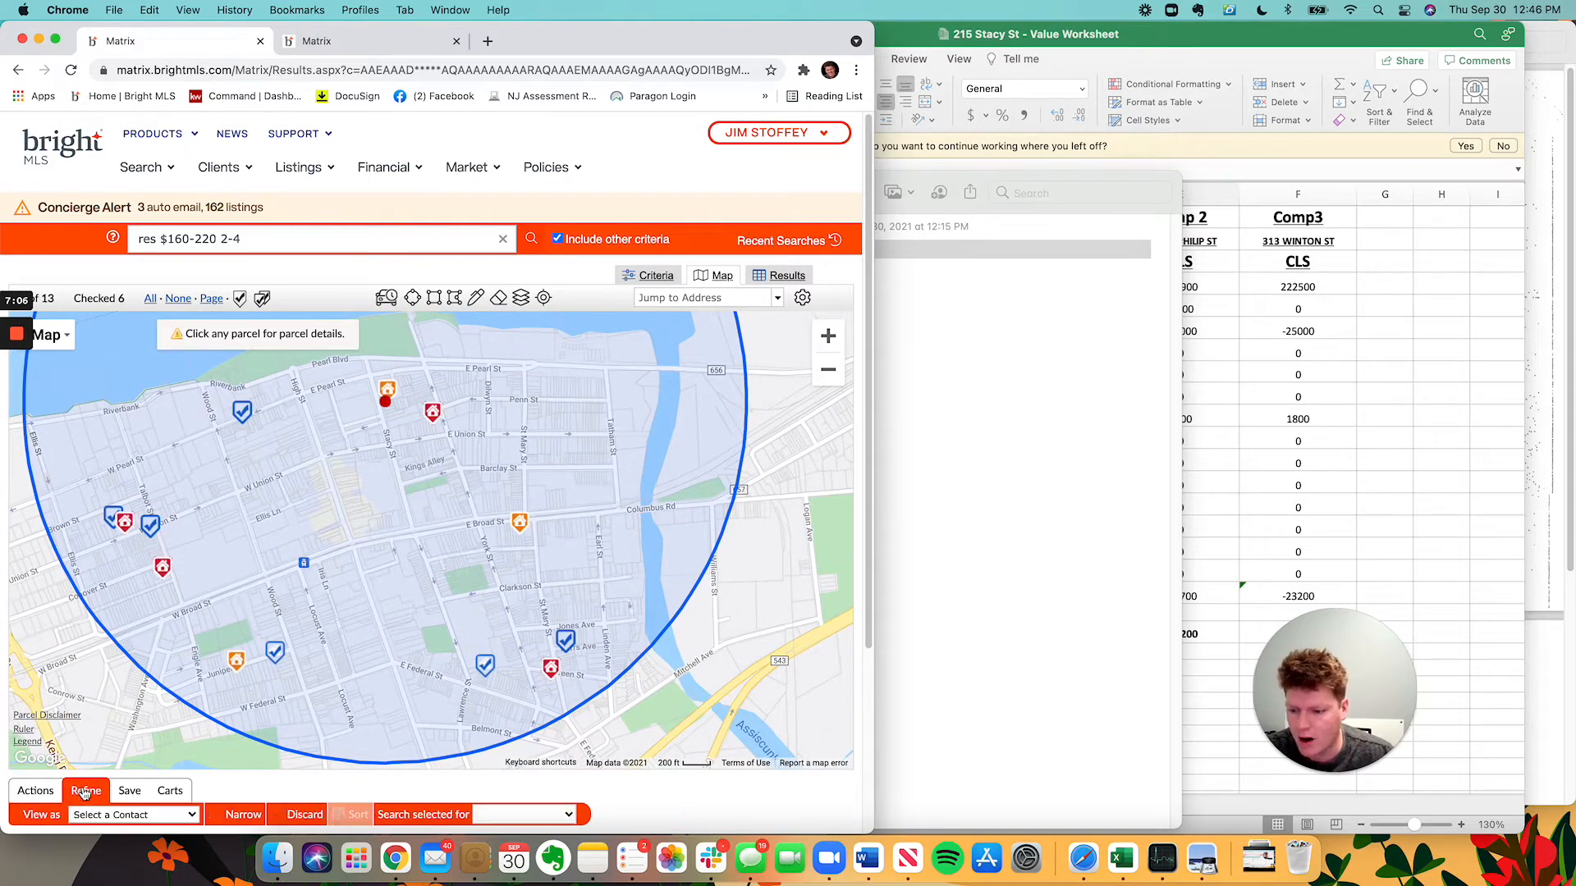
Narrow to the six checked listings in the Results list, checking Comp 1's address in D2.
left_click(235, 814)
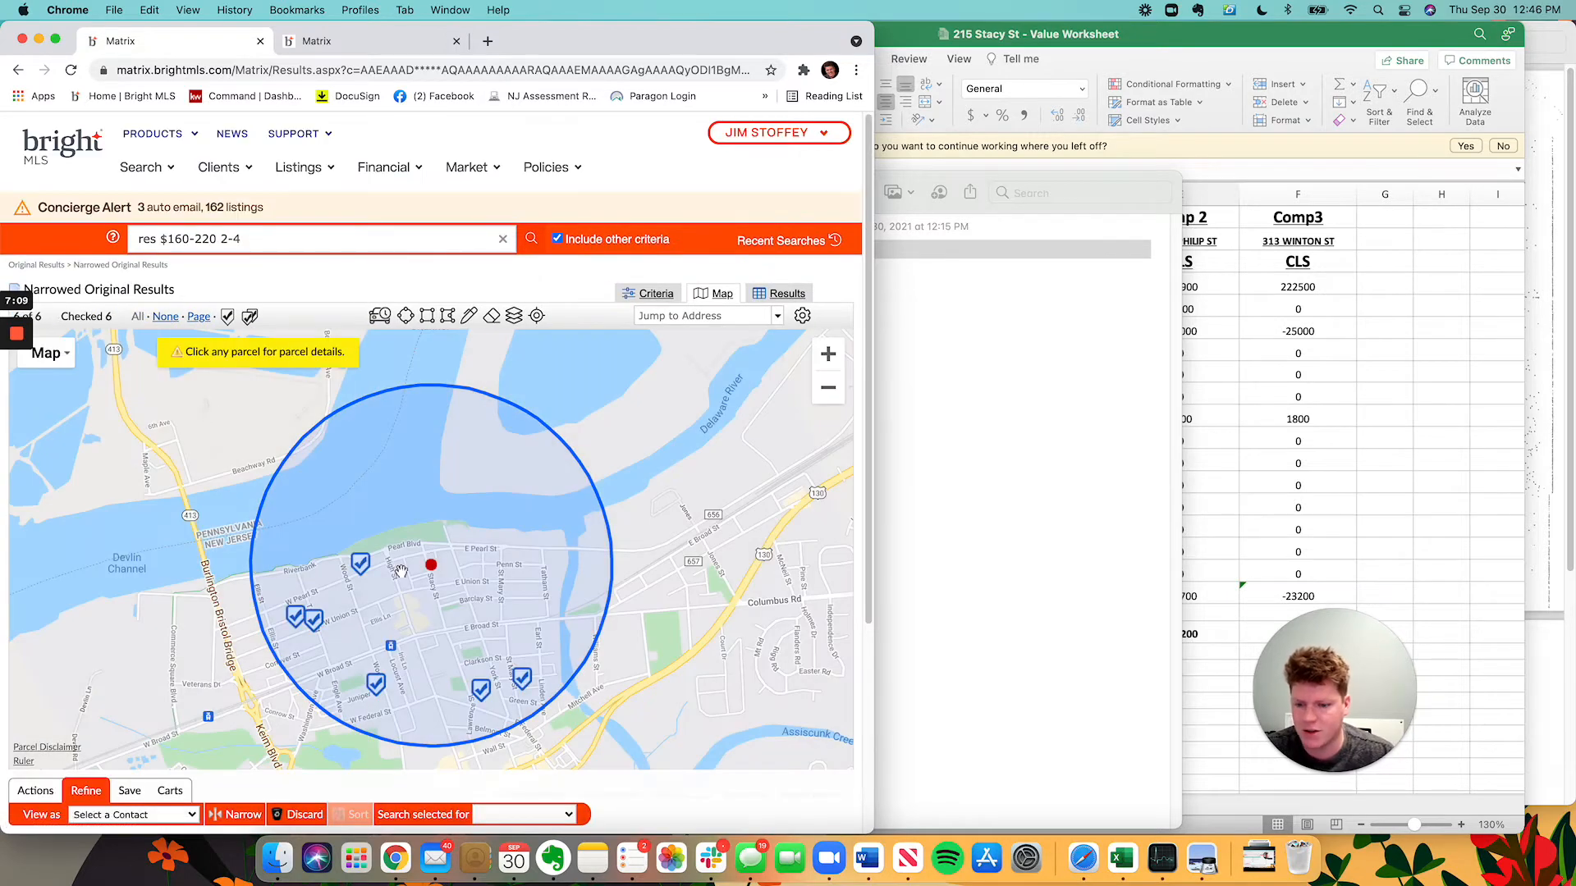
left_click(784, 294)
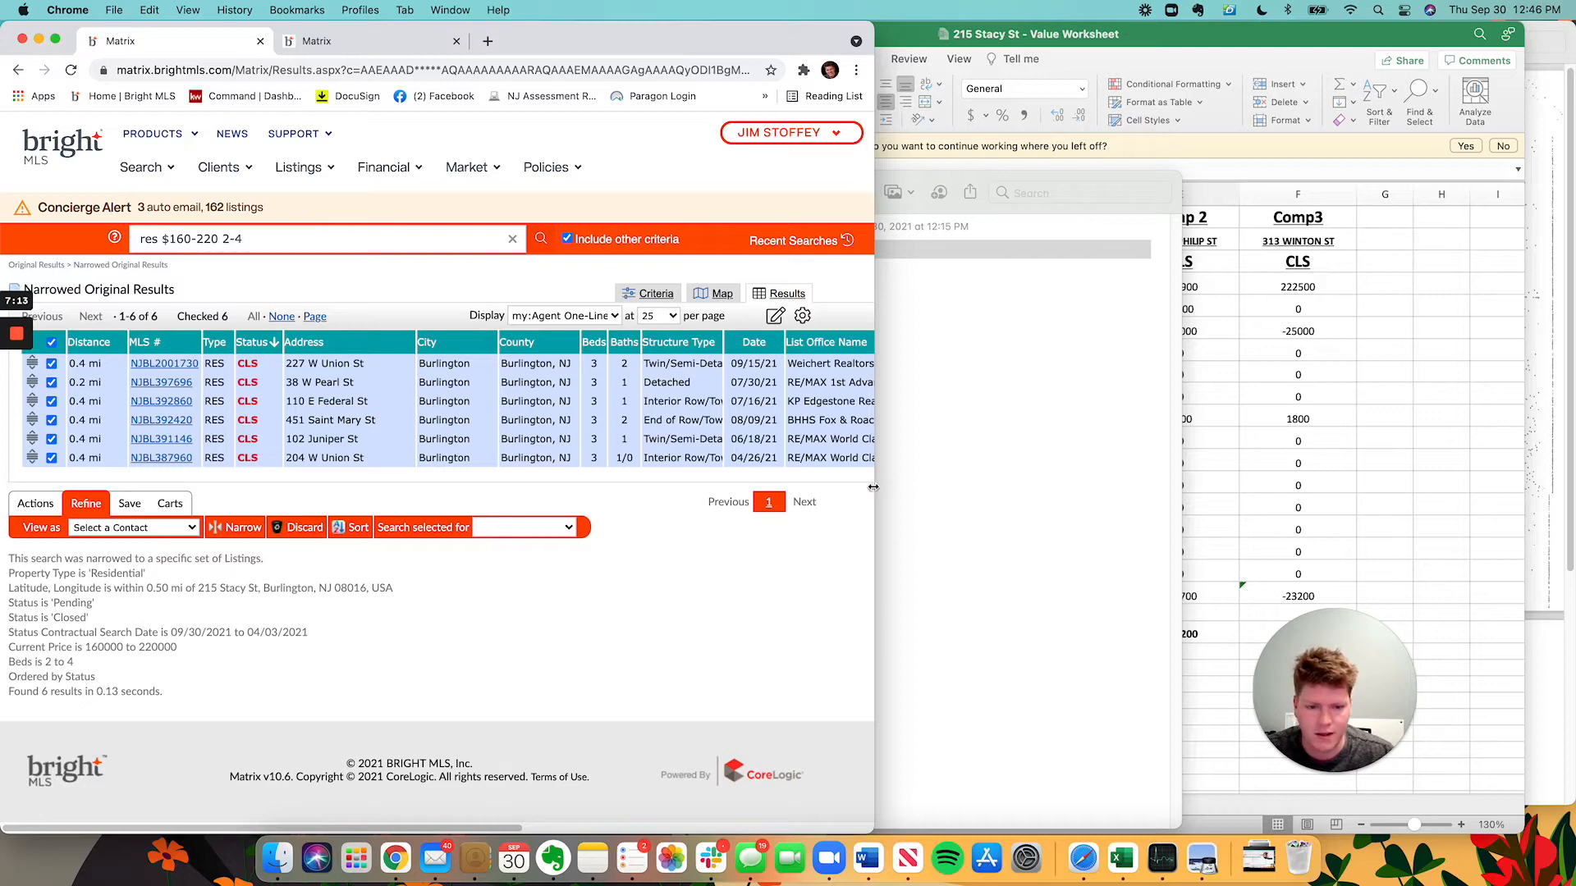
left_click_drag(872, 487, 1162, 489)
left_click(1510, 482)
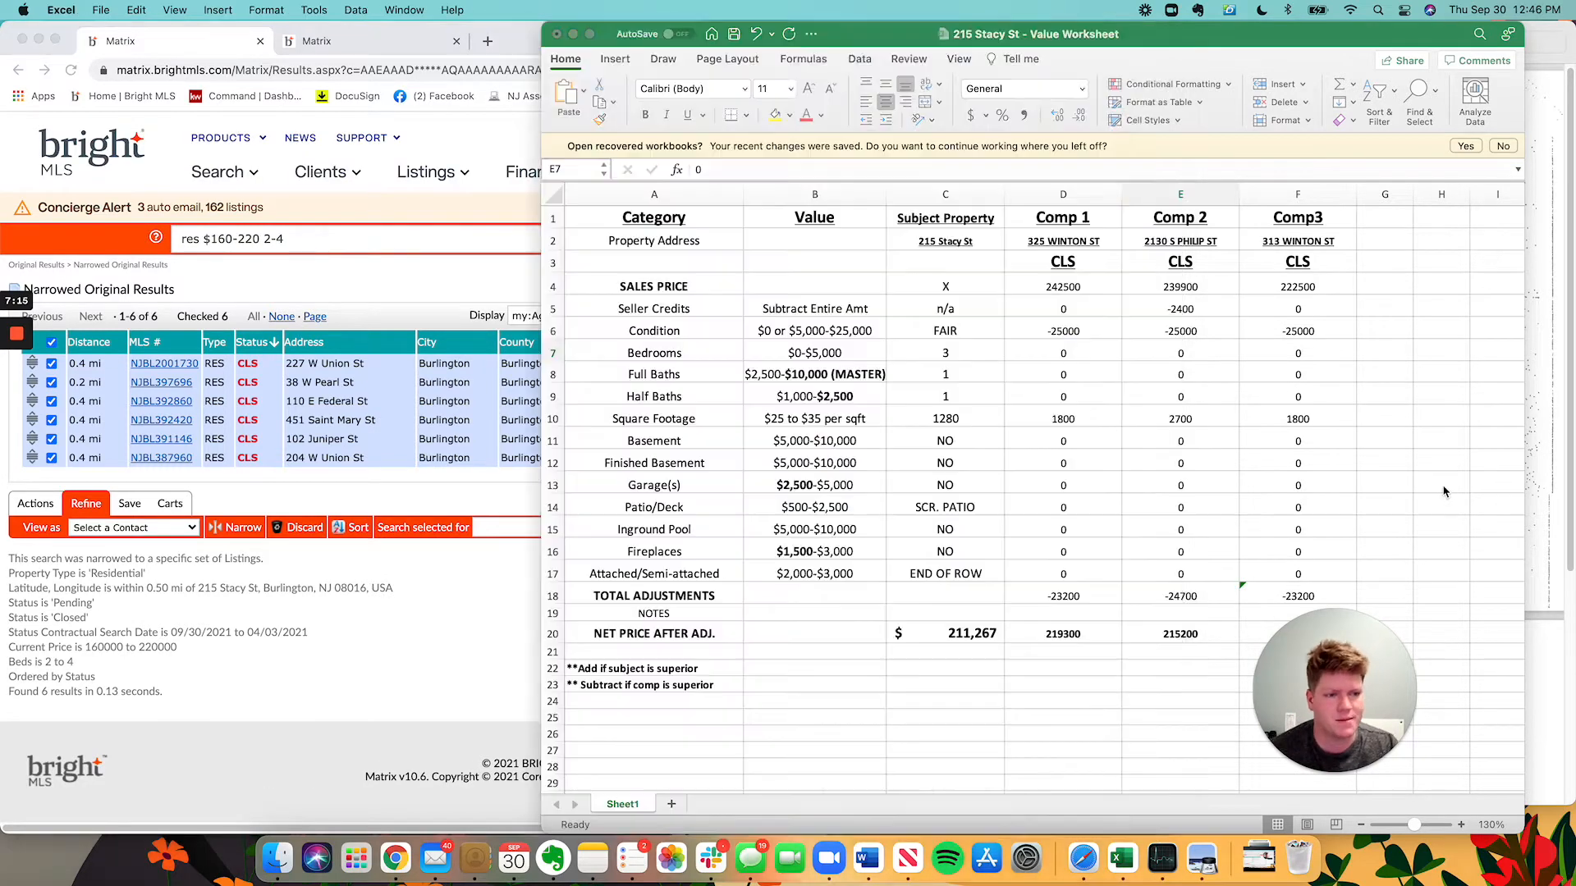
left_click(1067, 241)
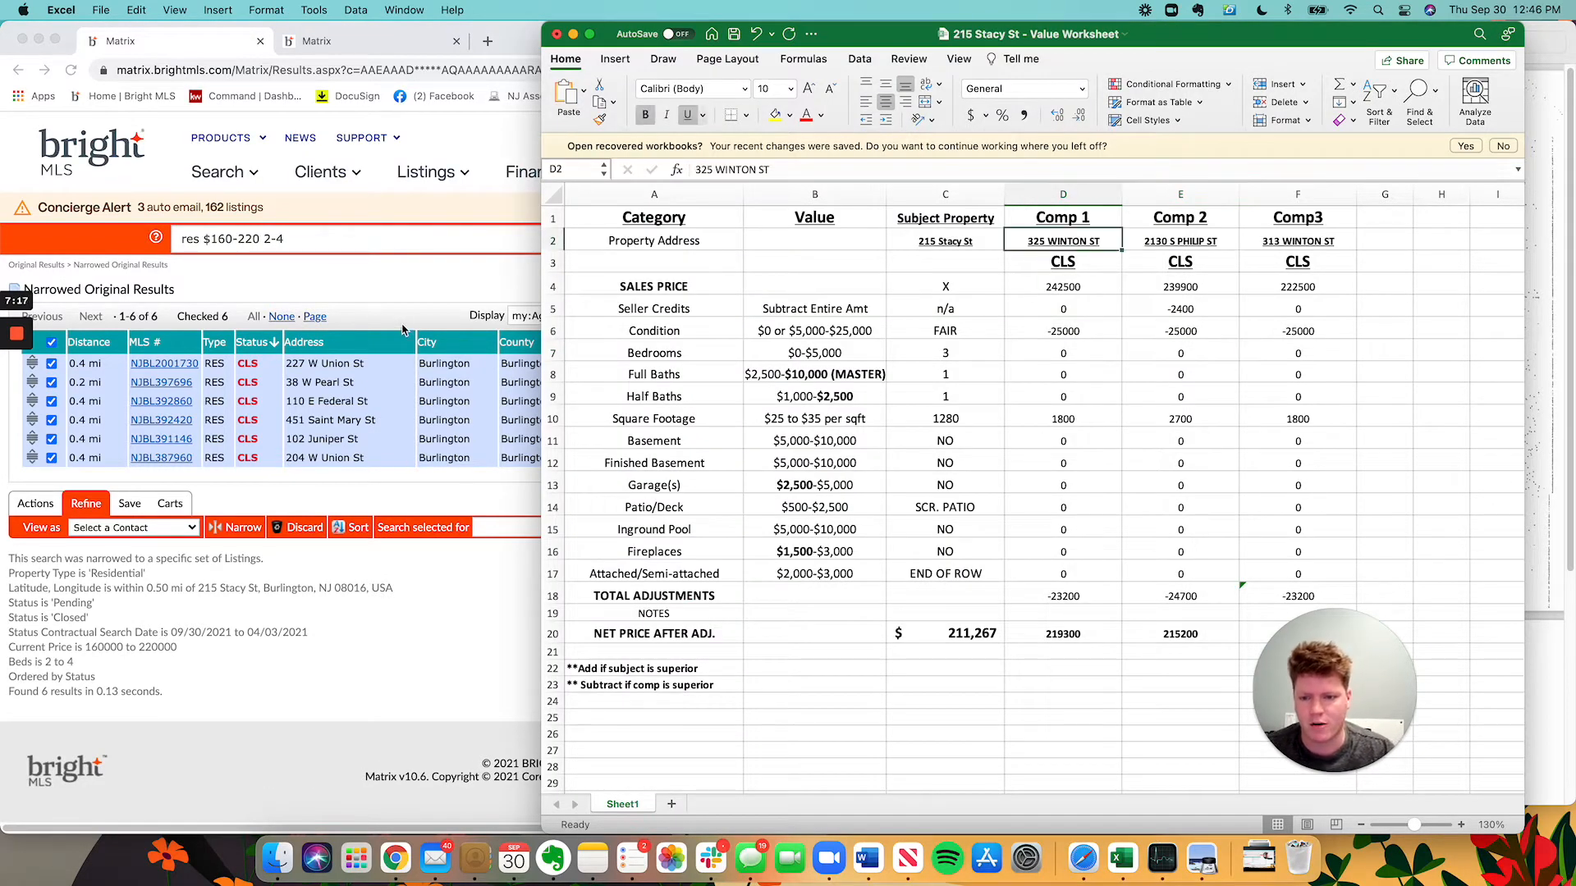
left_click(407, 330)
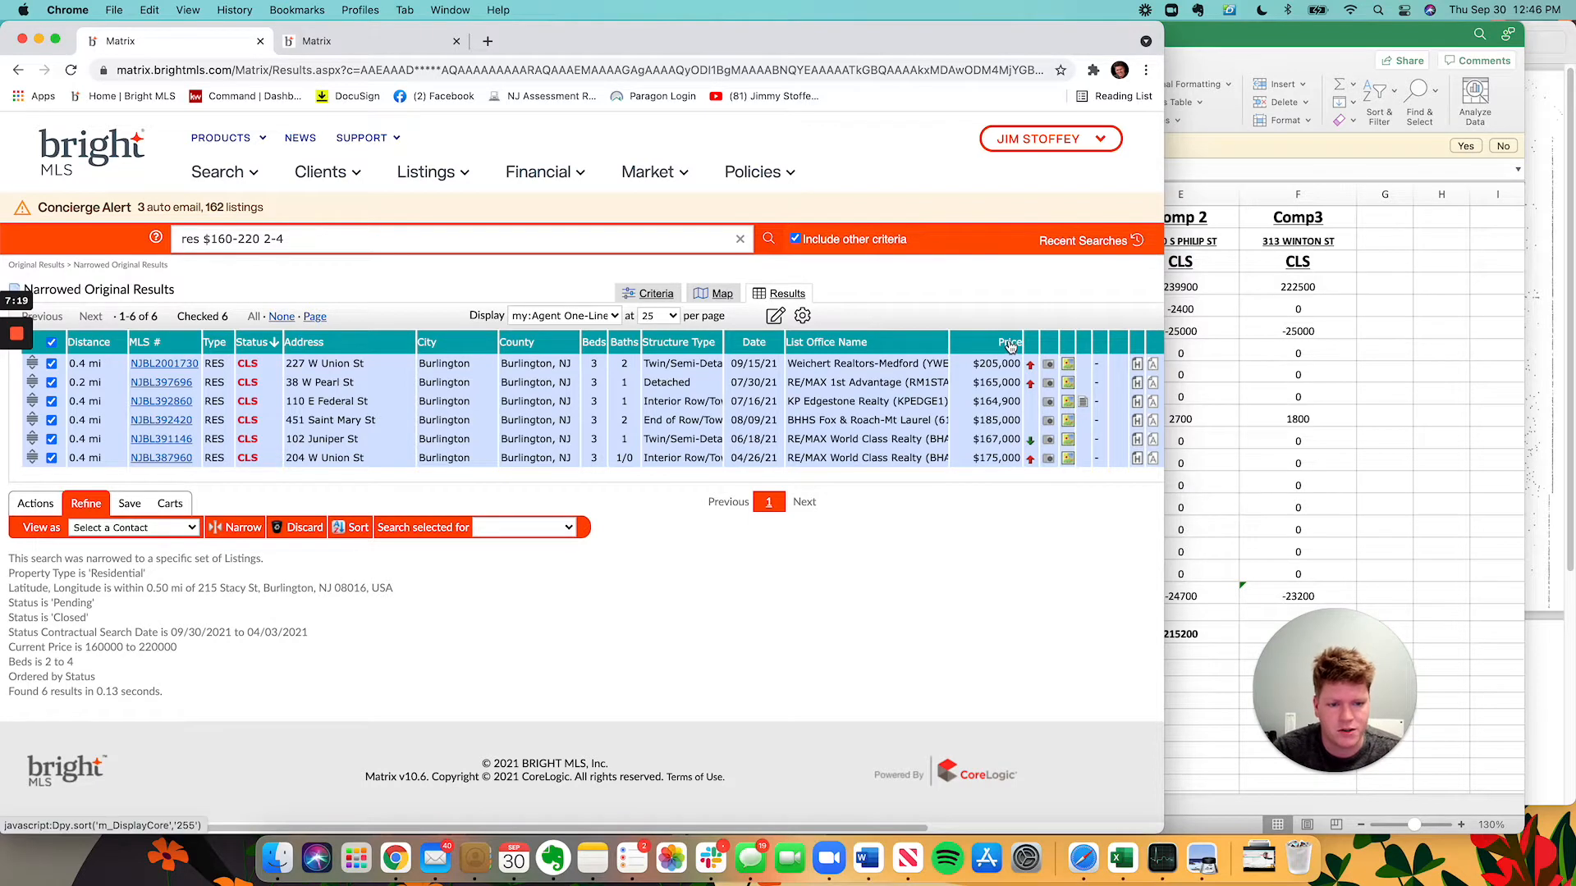
left_click(1010, 343)
left_click(1010, 343)
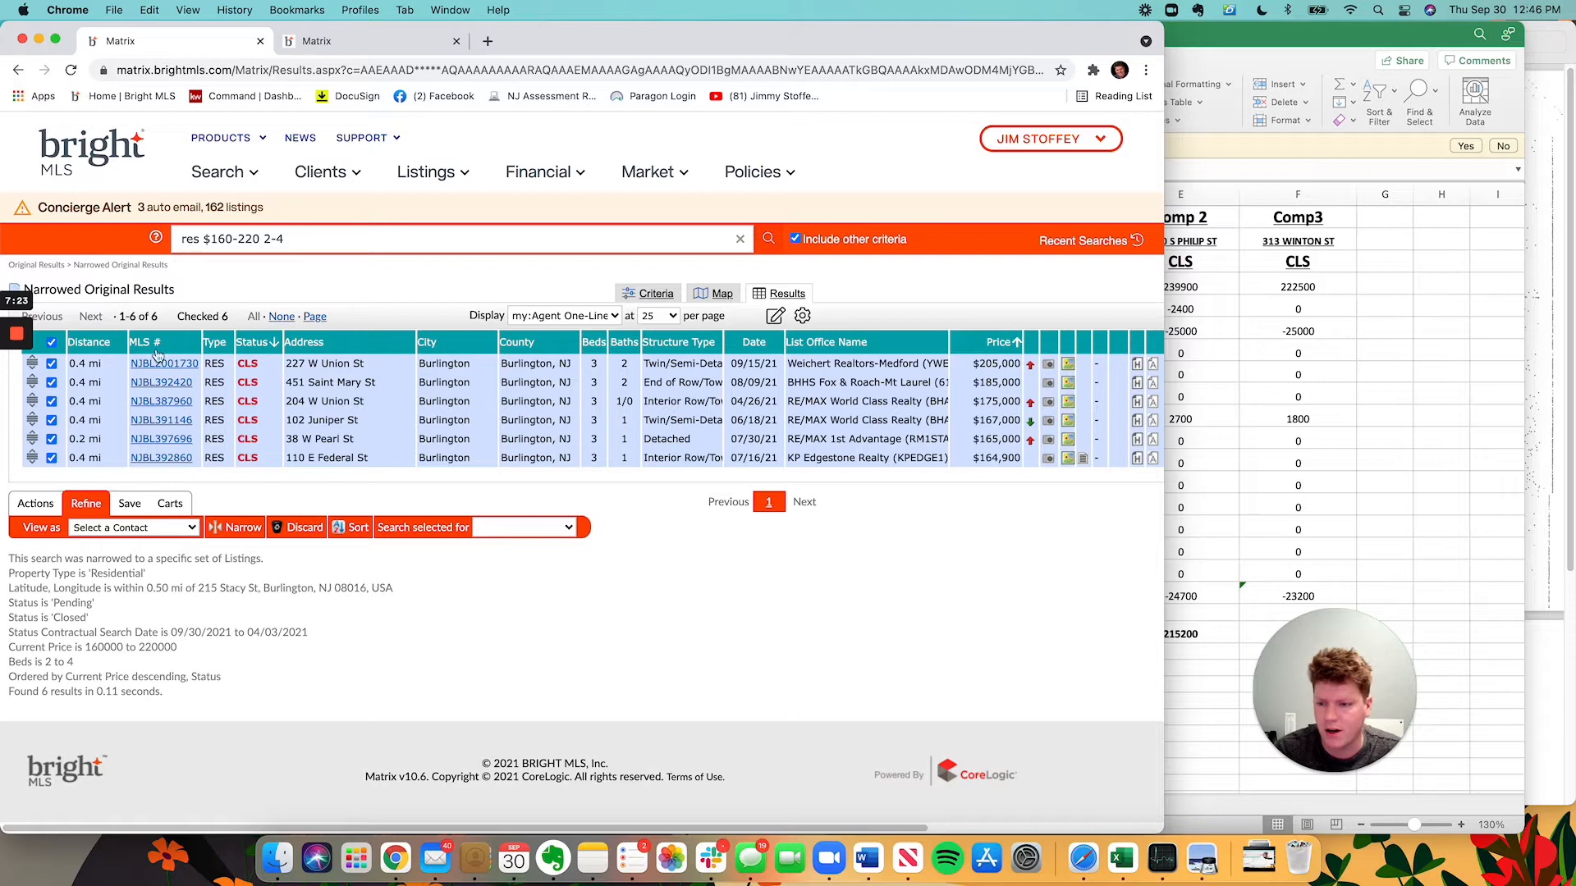
left_click(161, 364)
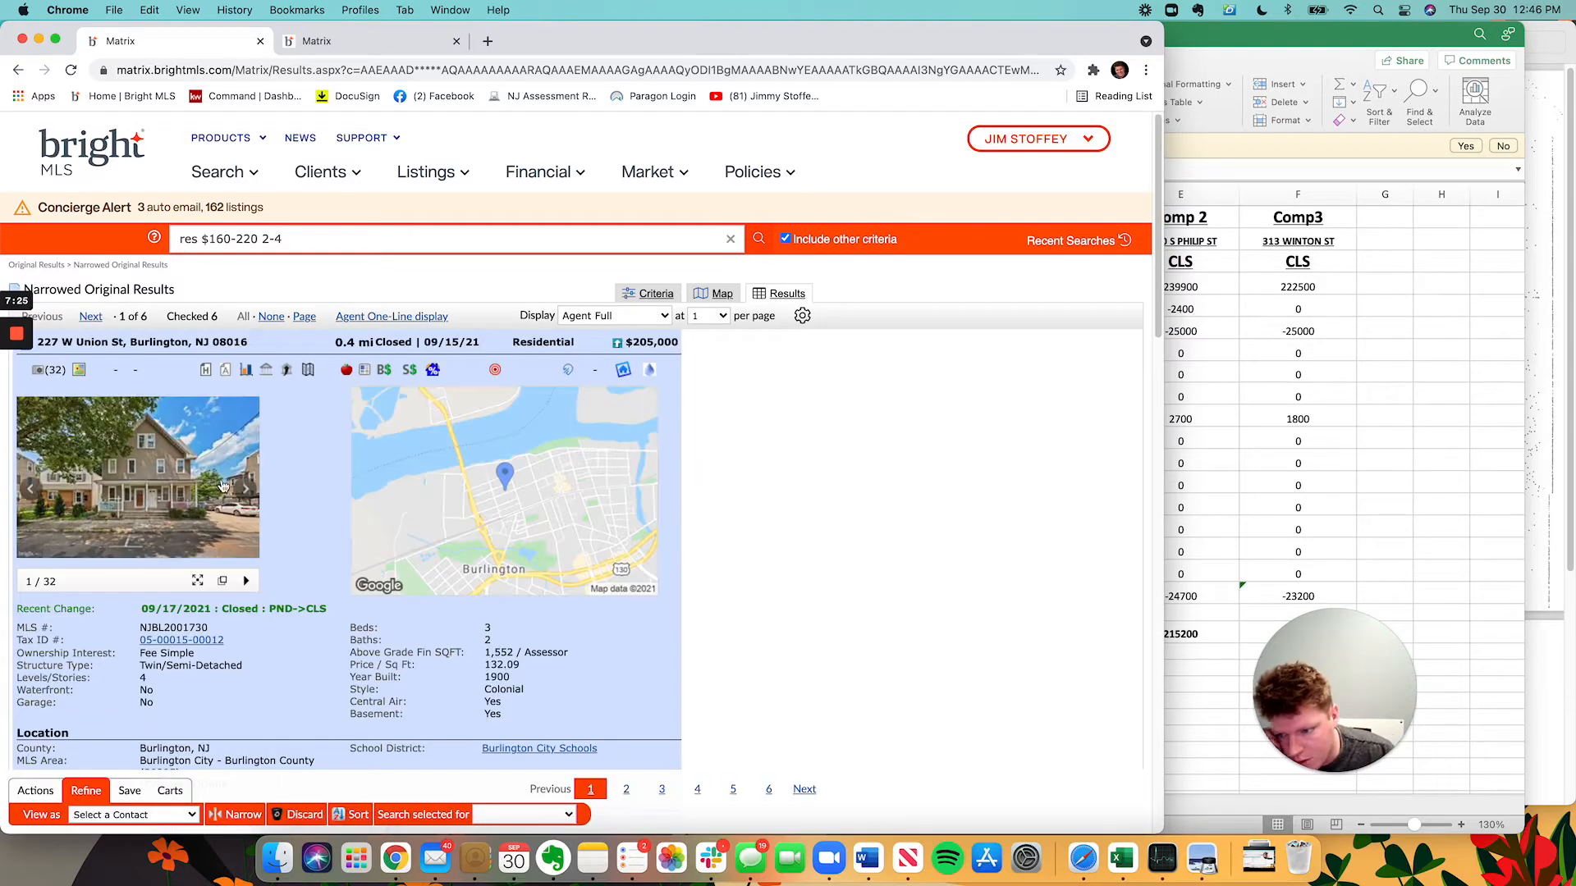
left_click(247, 489)
left_click(247, 489)
left_click(248, 489)
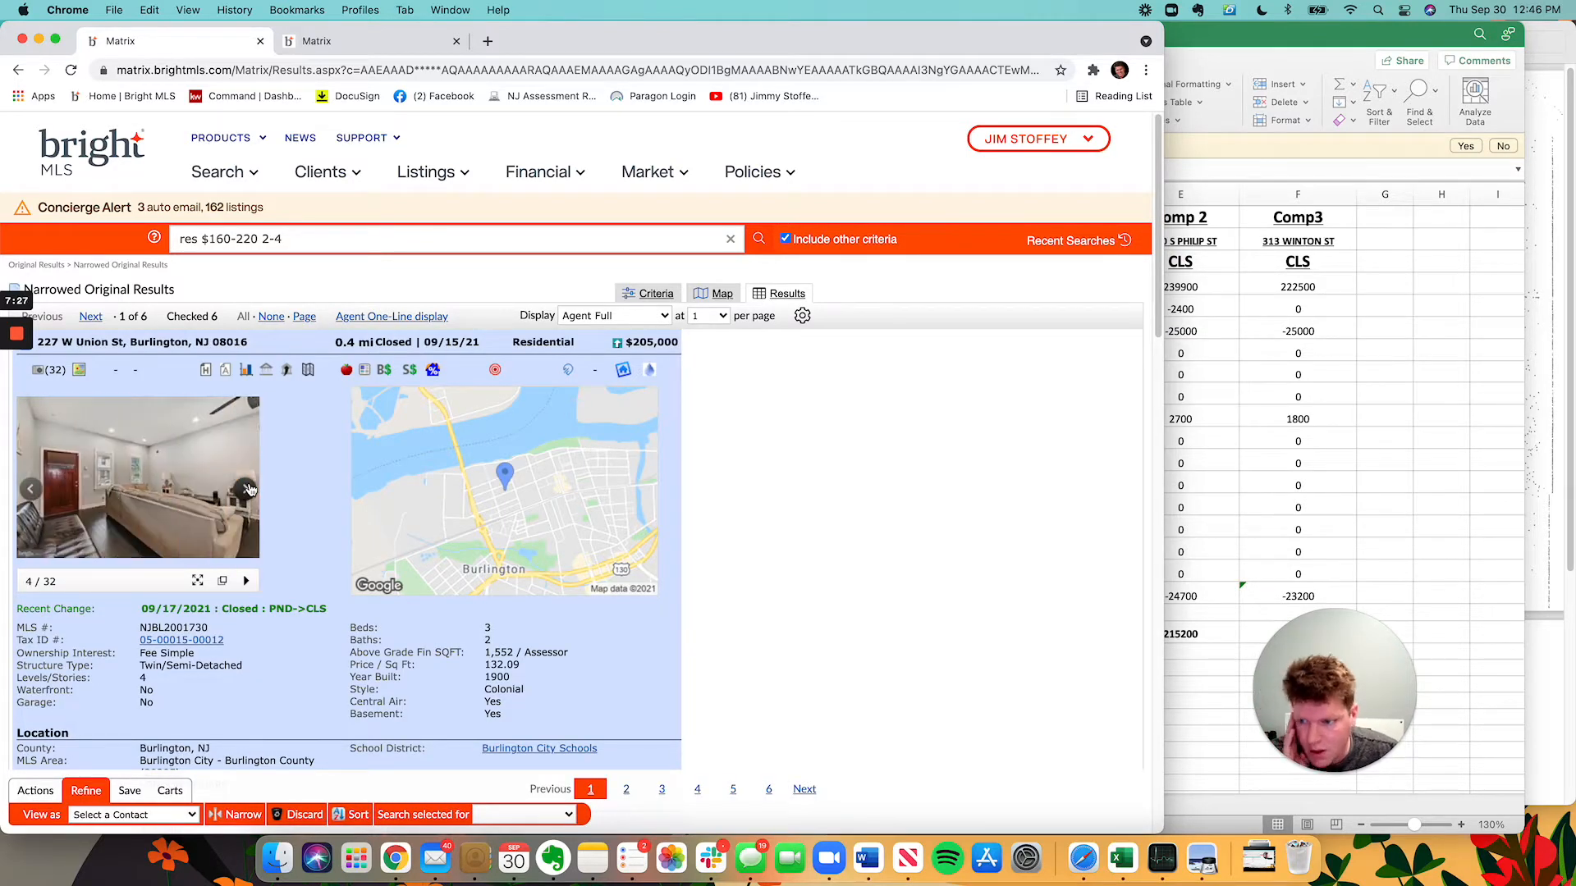
left_click(248, 489)
left_click(248, 489)
left_click(248, 489)
left_click(248, 489)
left_click(247, 489)
left_click(248, 489)
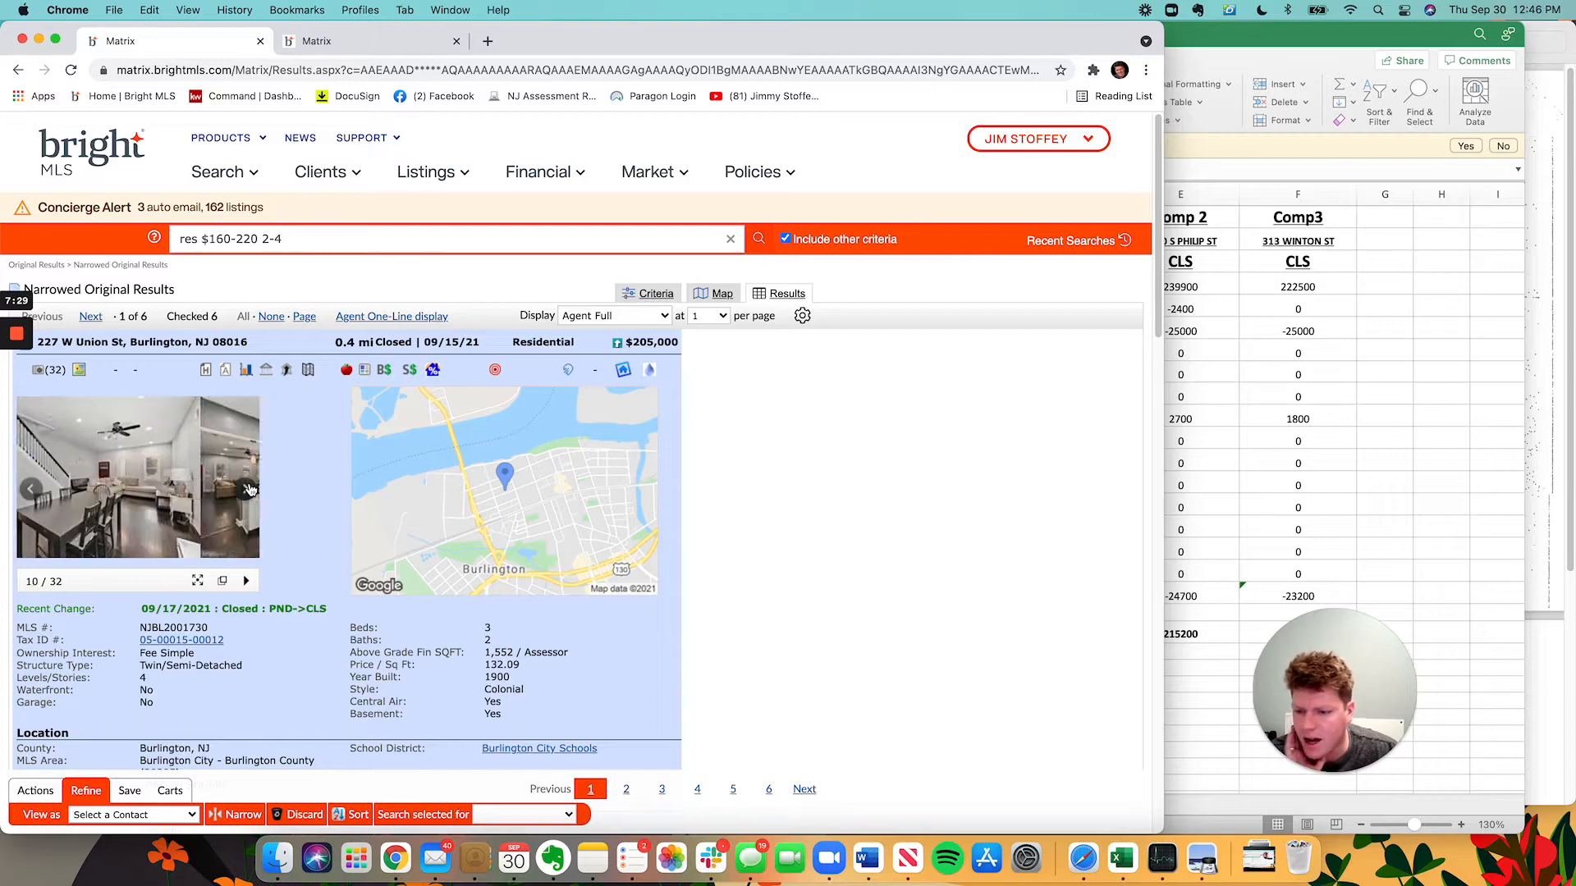
left_click(248, 489)
left_click(249, 490)
left_click(248, 489)
left_click(248, 489)
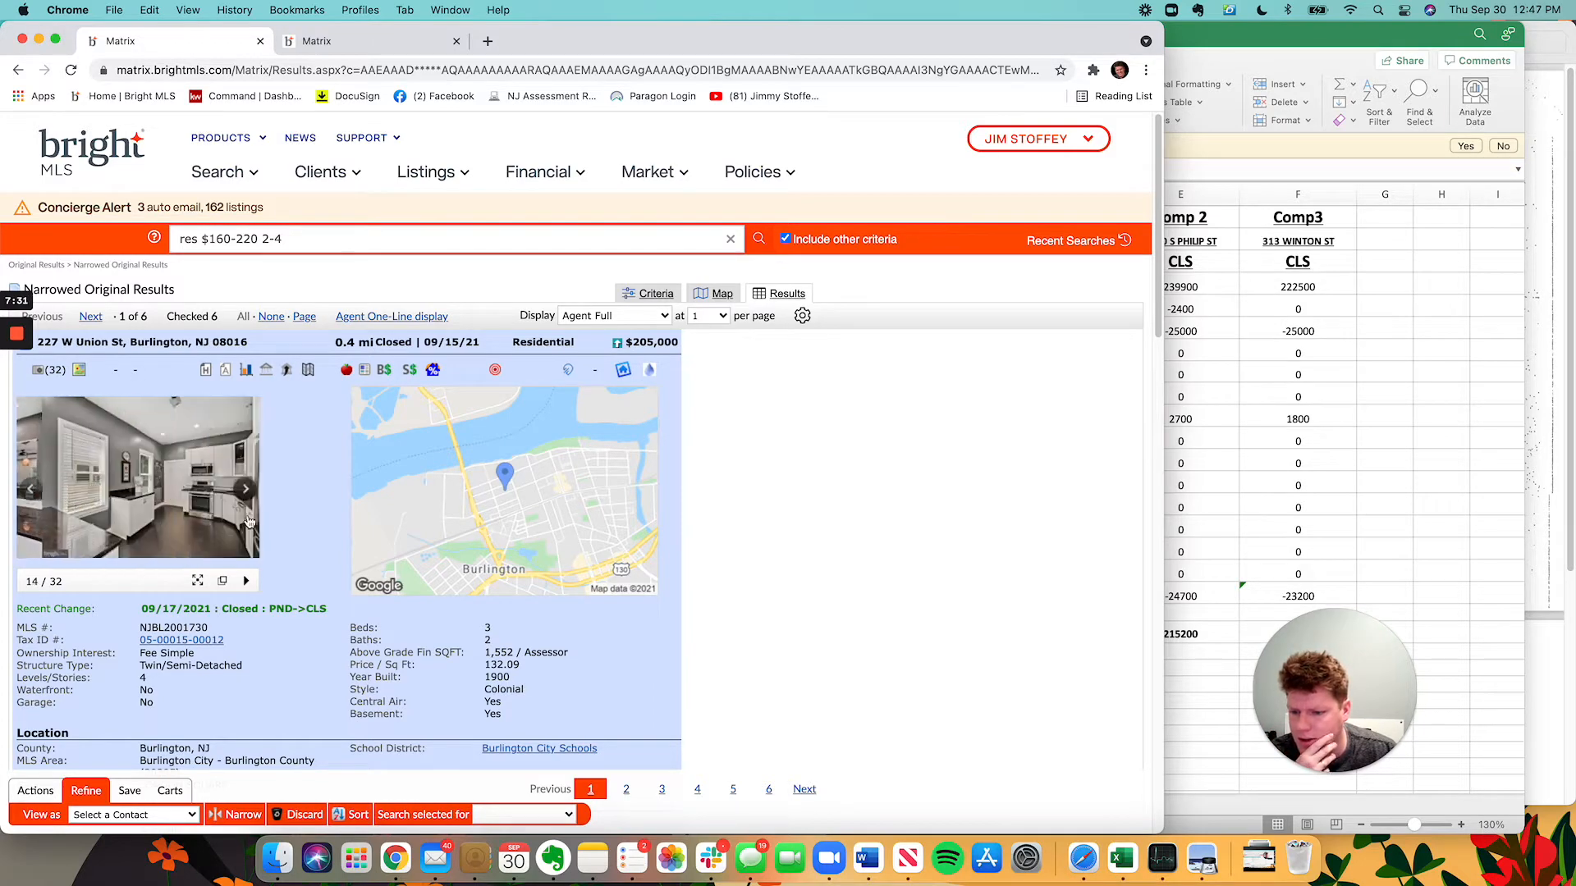
Open the full photo album in its own window and scroll to the final exterior street photos.
left_click(222, 580)
scroll(623, 560, "down", 5)
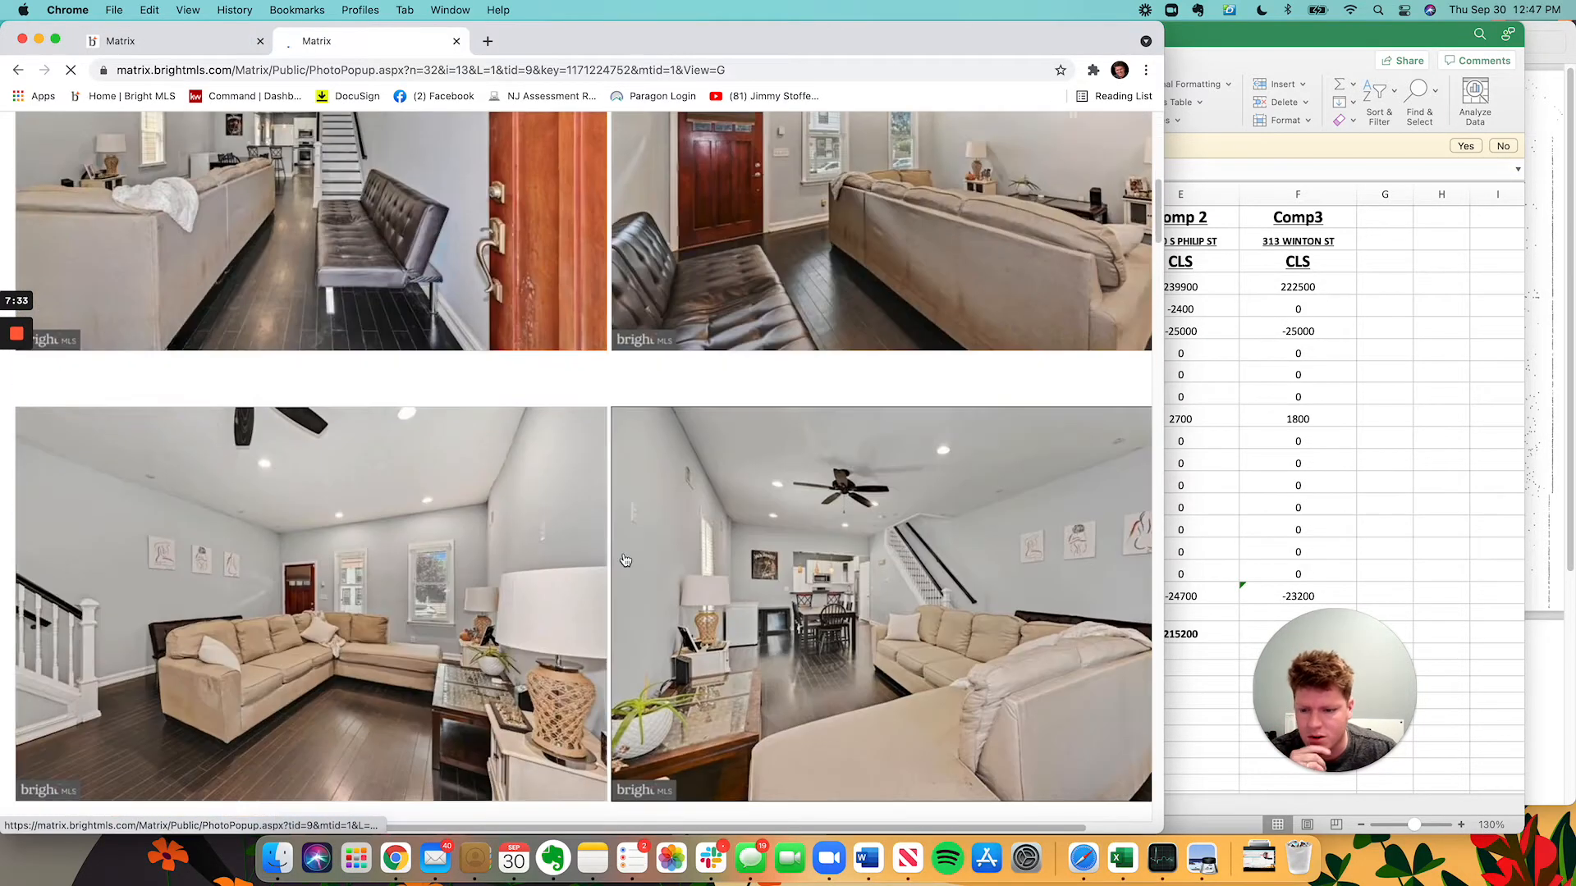
scroll(624, 560, "down", 10)
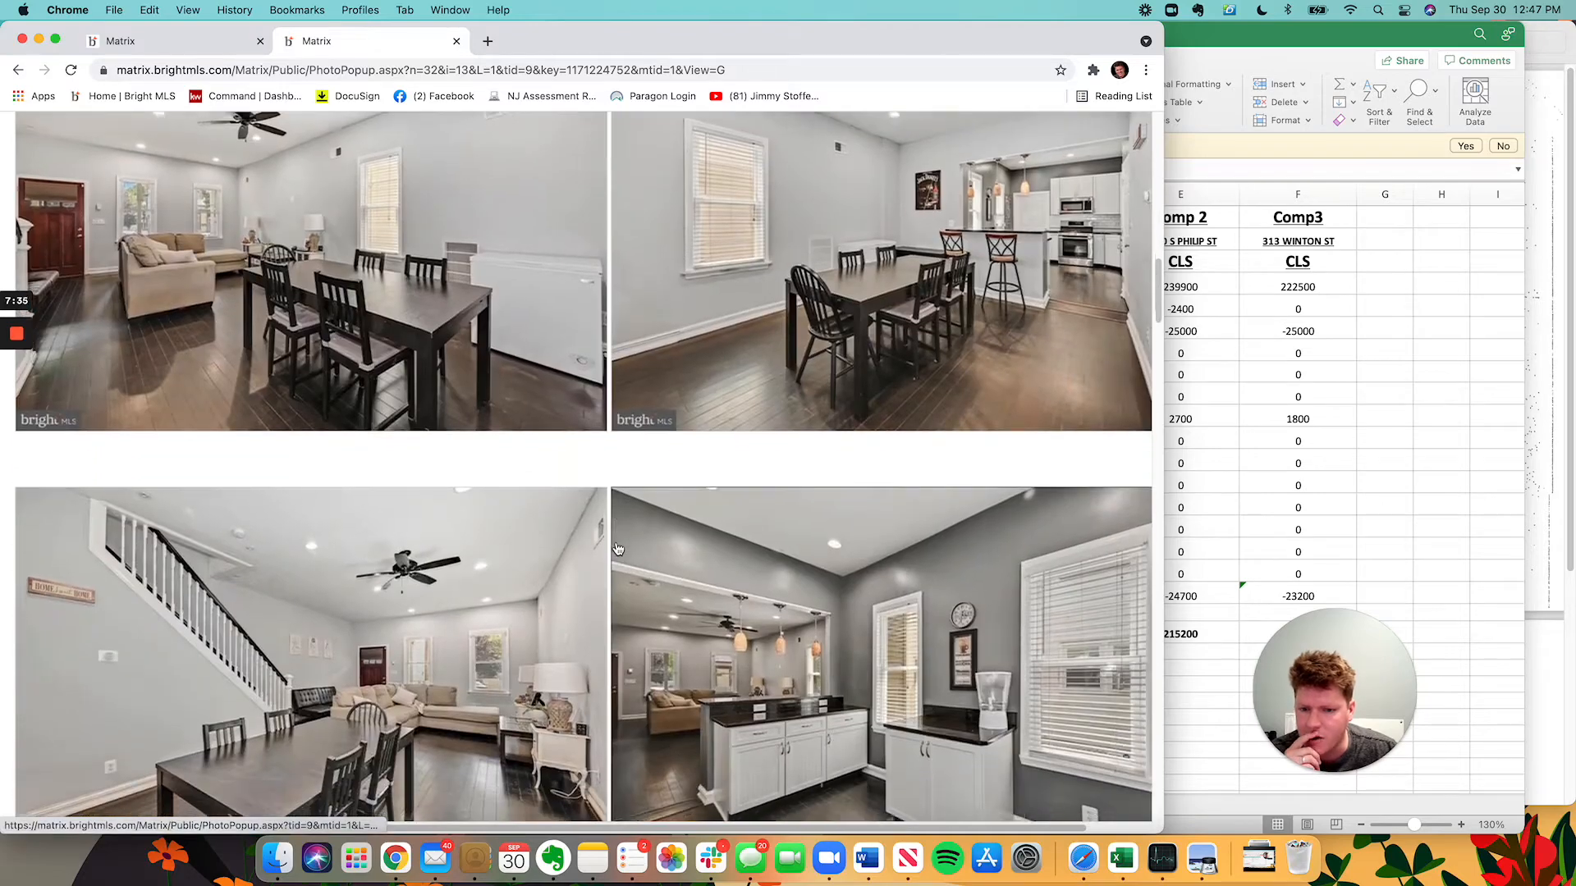
scroll(617, 548, "down", 10)
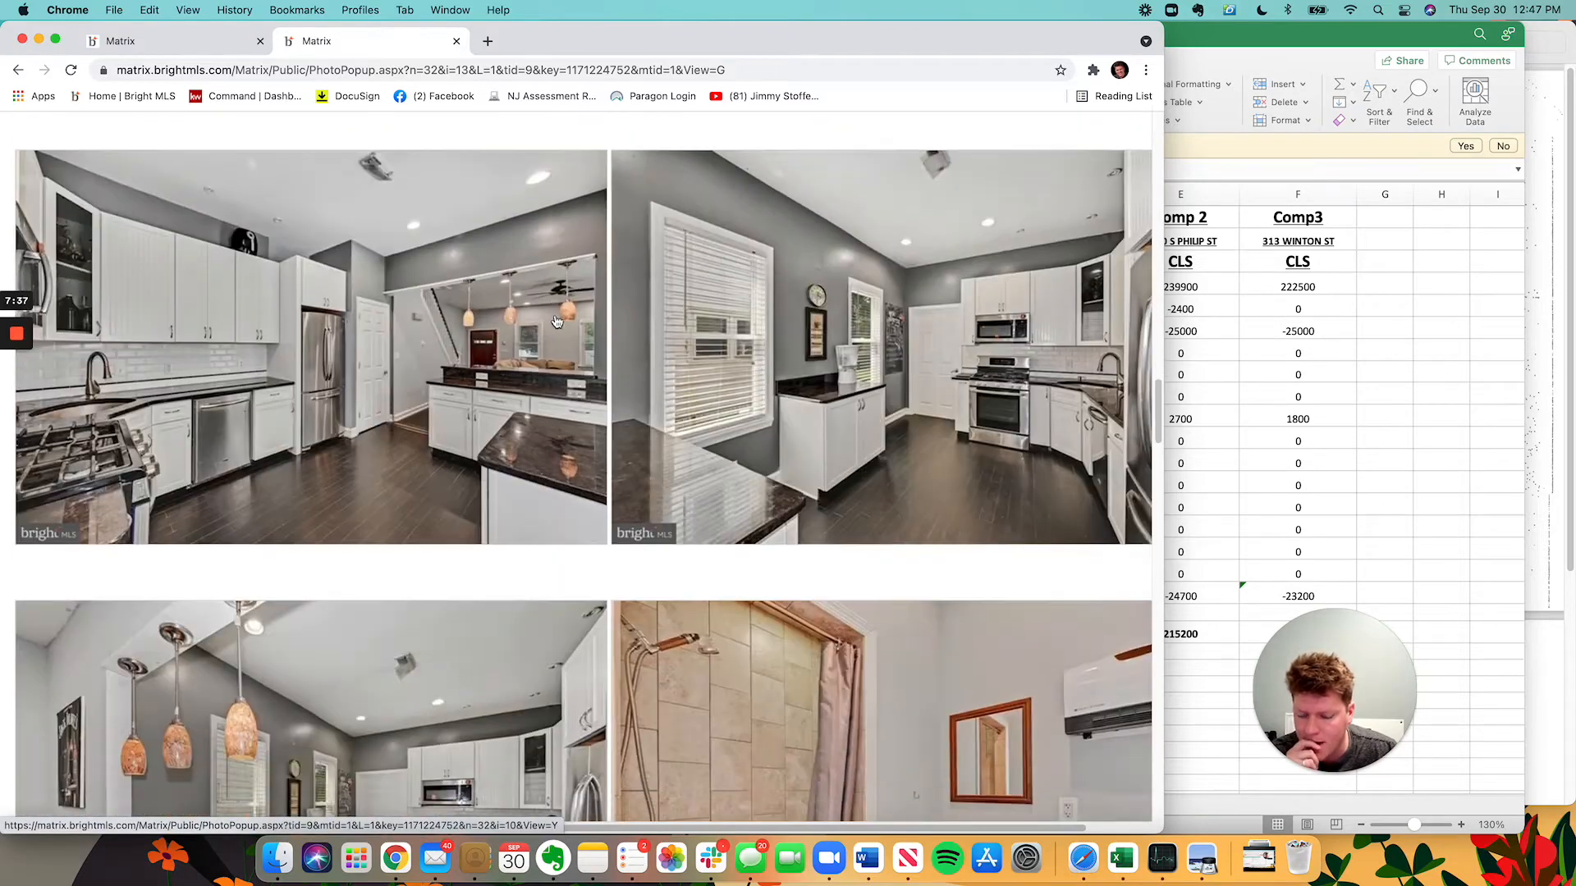
scroll(584, 319, "down", 4)
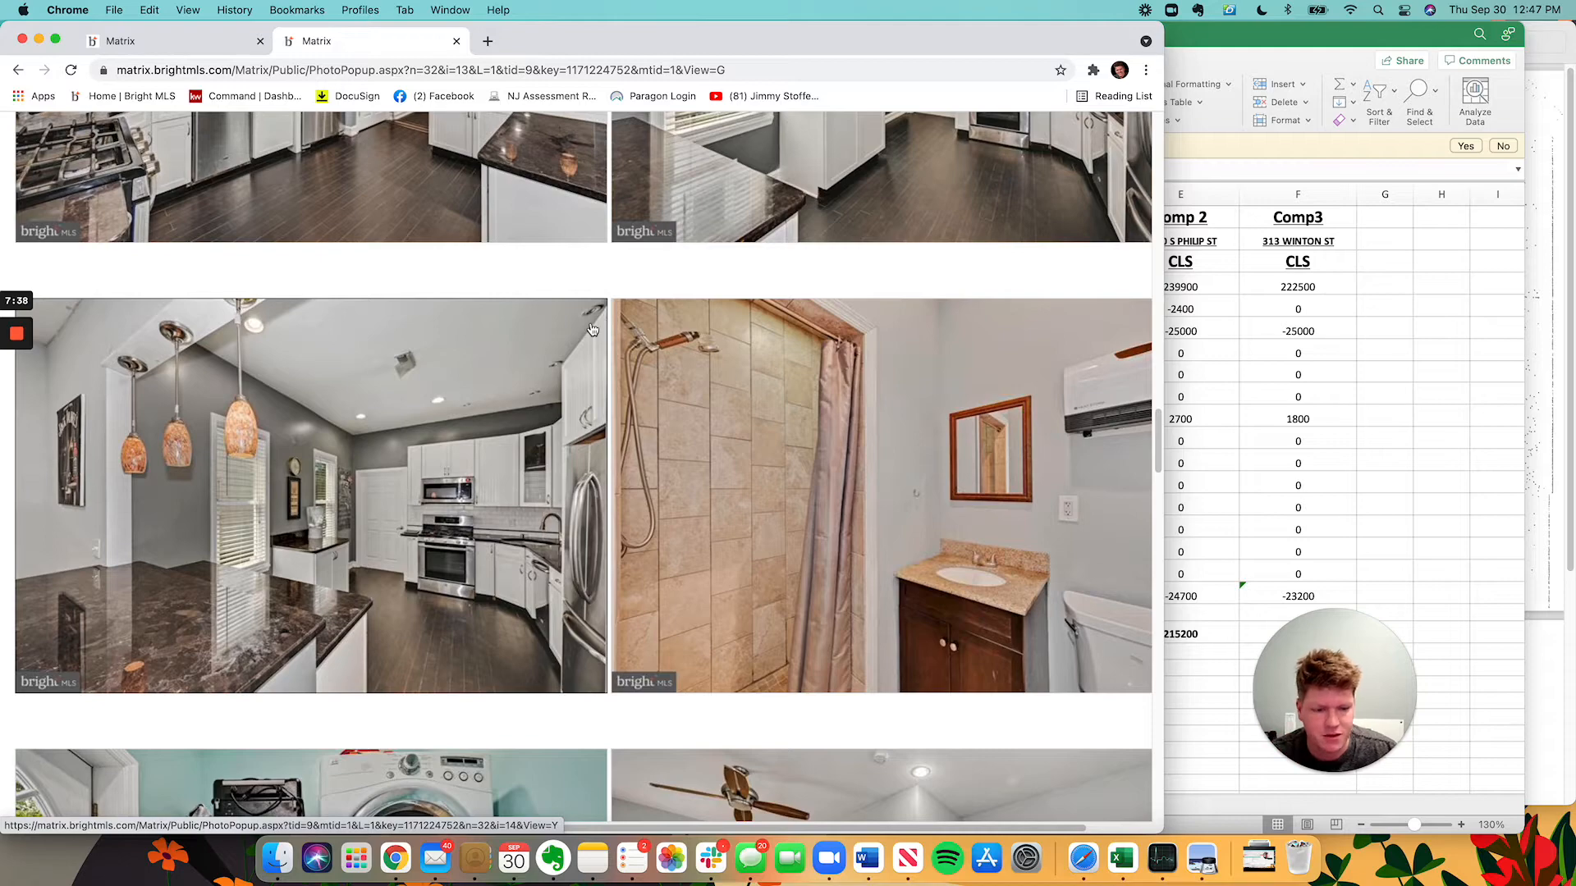
scroll(558, 428, "down", 8)
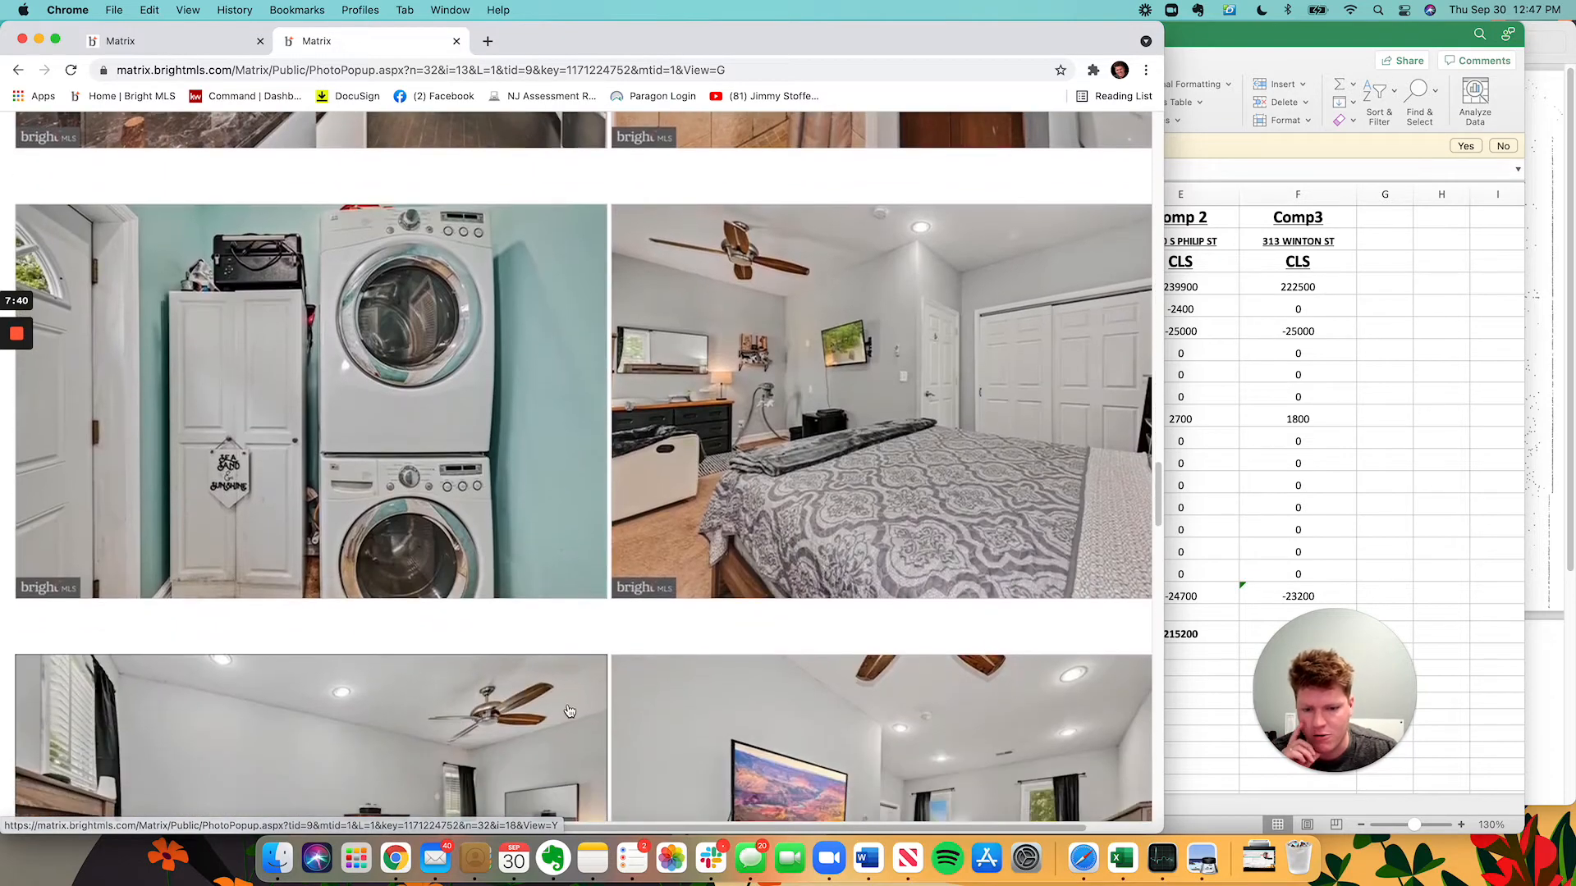
scroll(450, 651, "down", 8)
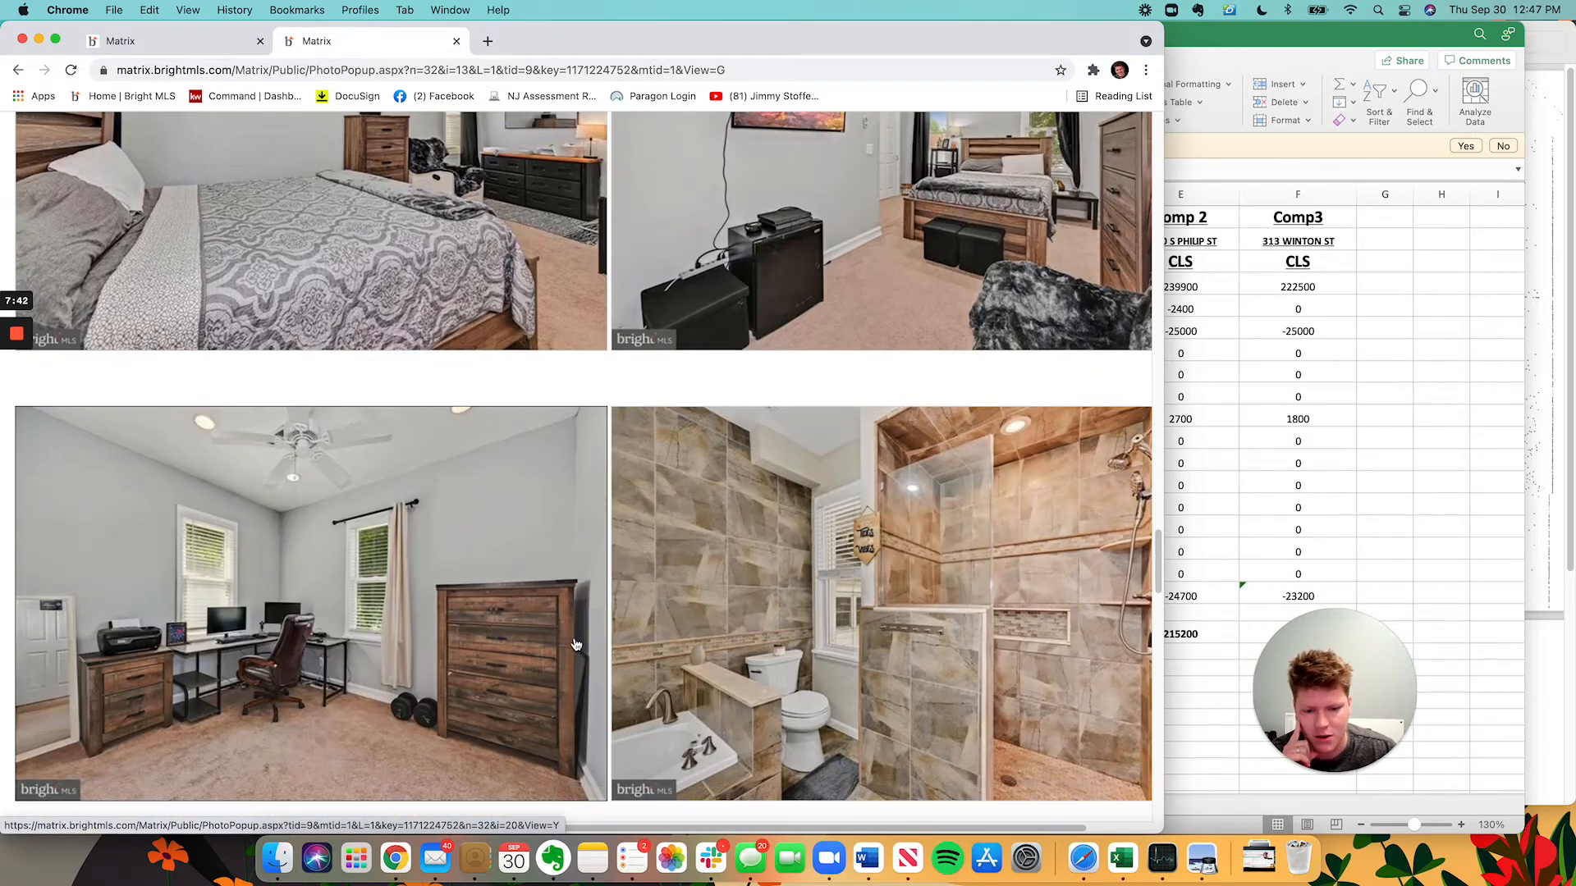
scroll(416, 622, "down", 13)
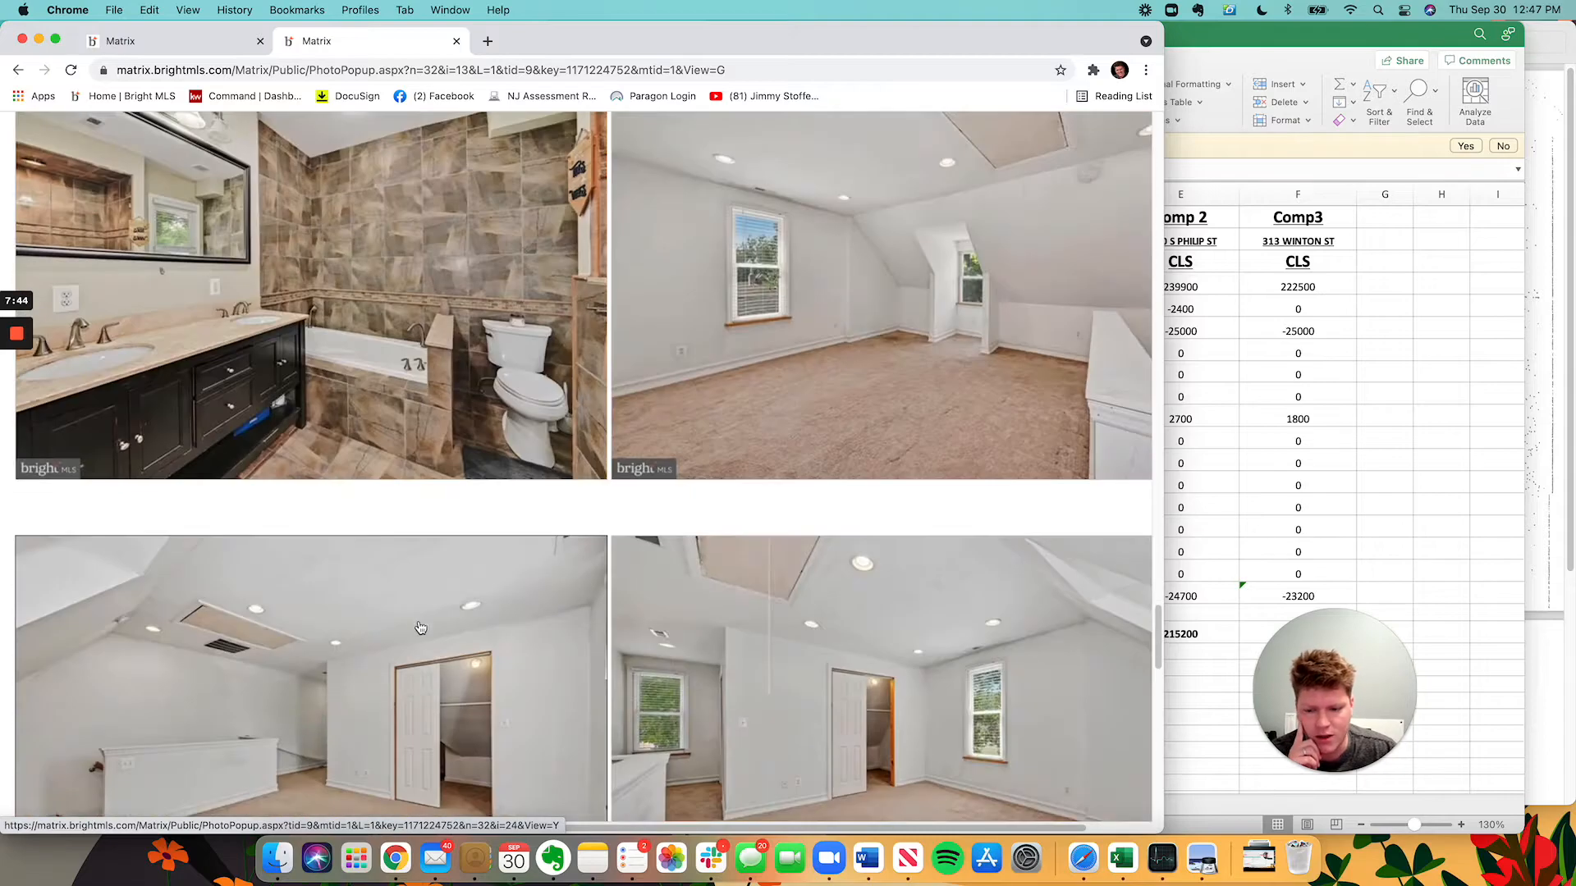
scroll(416, 622, "down", 13)
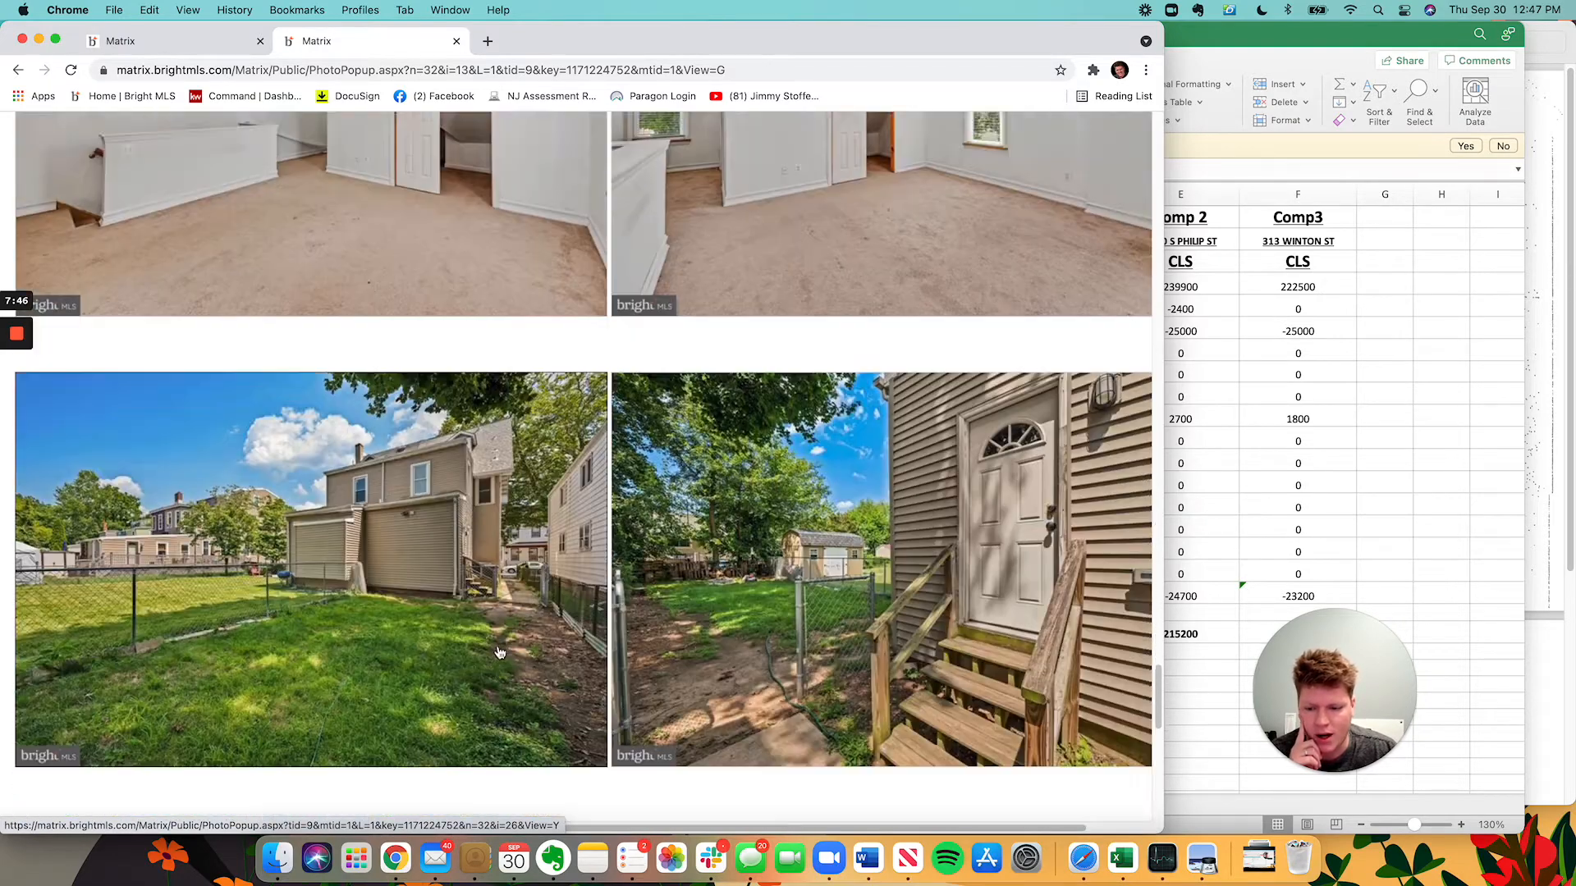
scroll(468, 656, "down", 3)
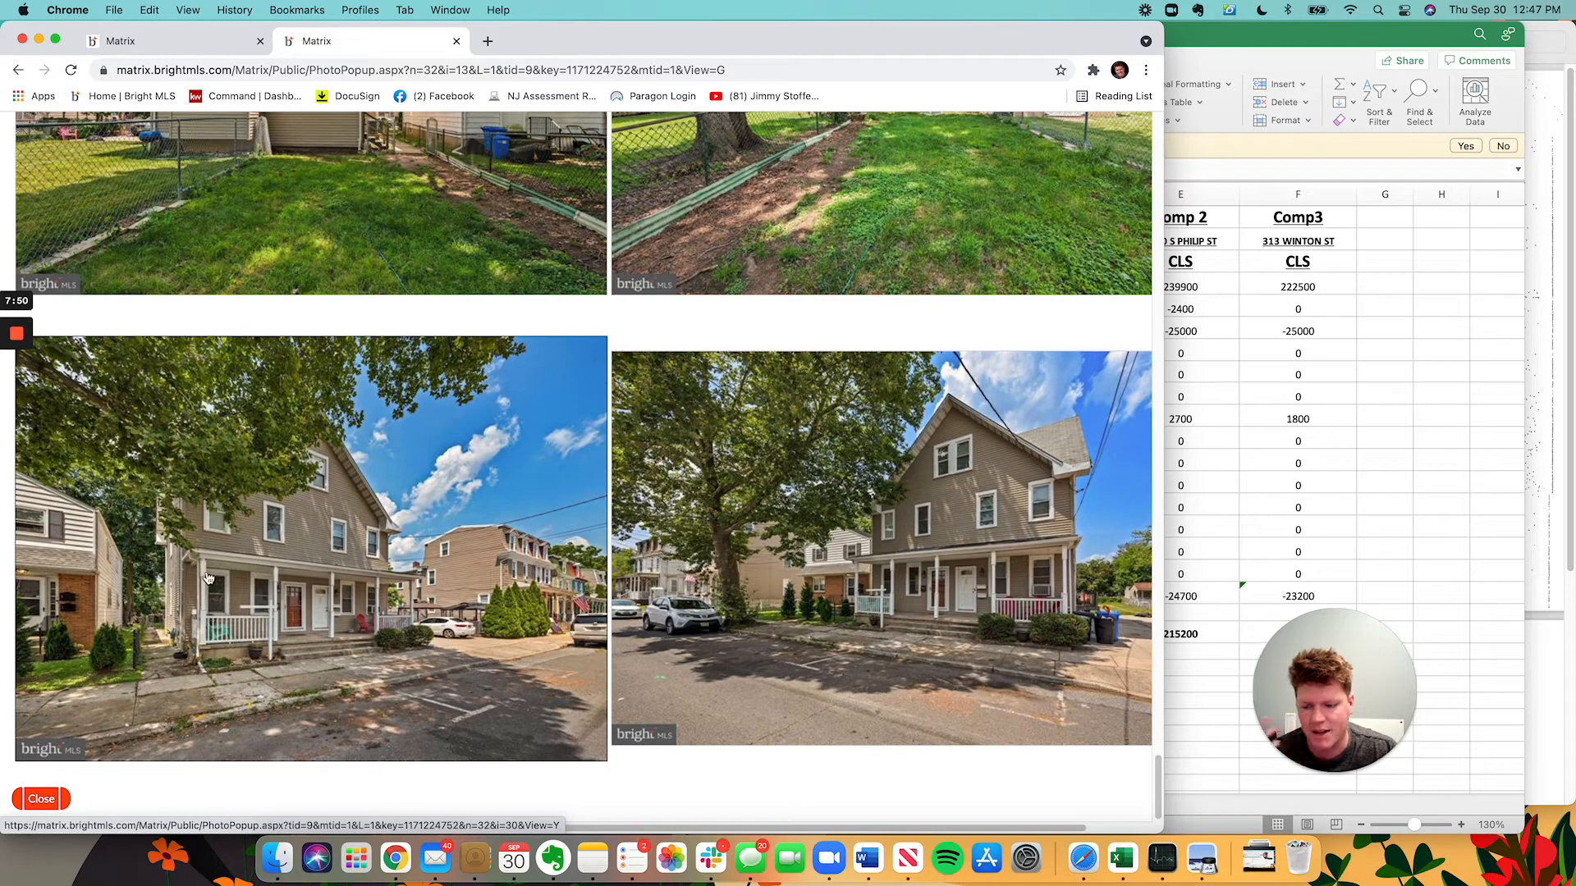
left_click(48, 800)
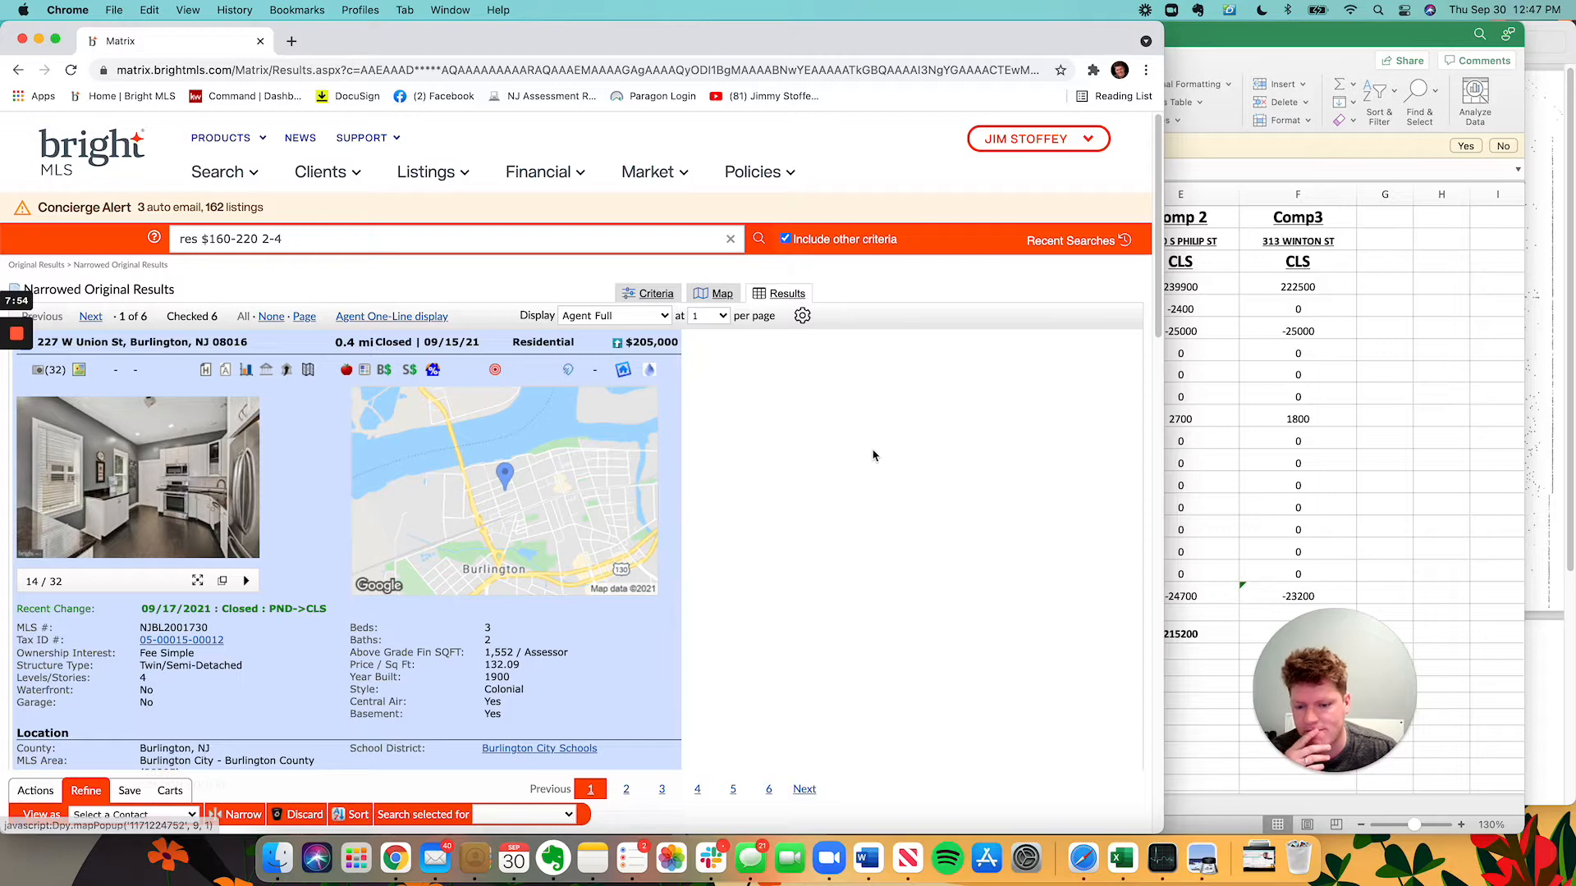
scroll(720, 611, "down", 2)
scroll(720, 612, "down", 10)
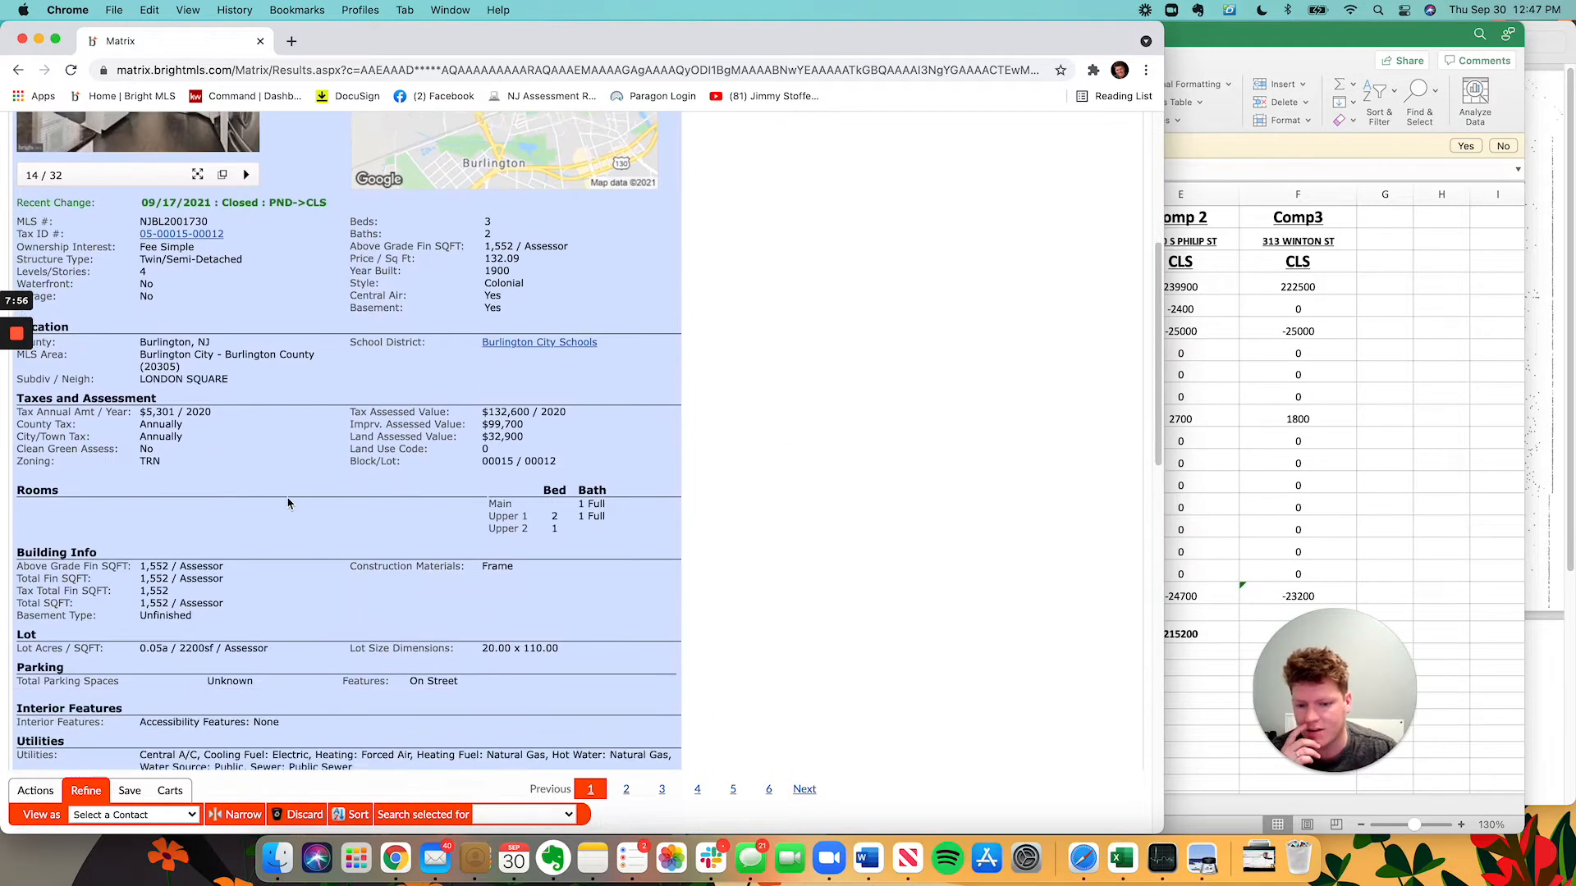
scroll(300, 510, "down", 3)
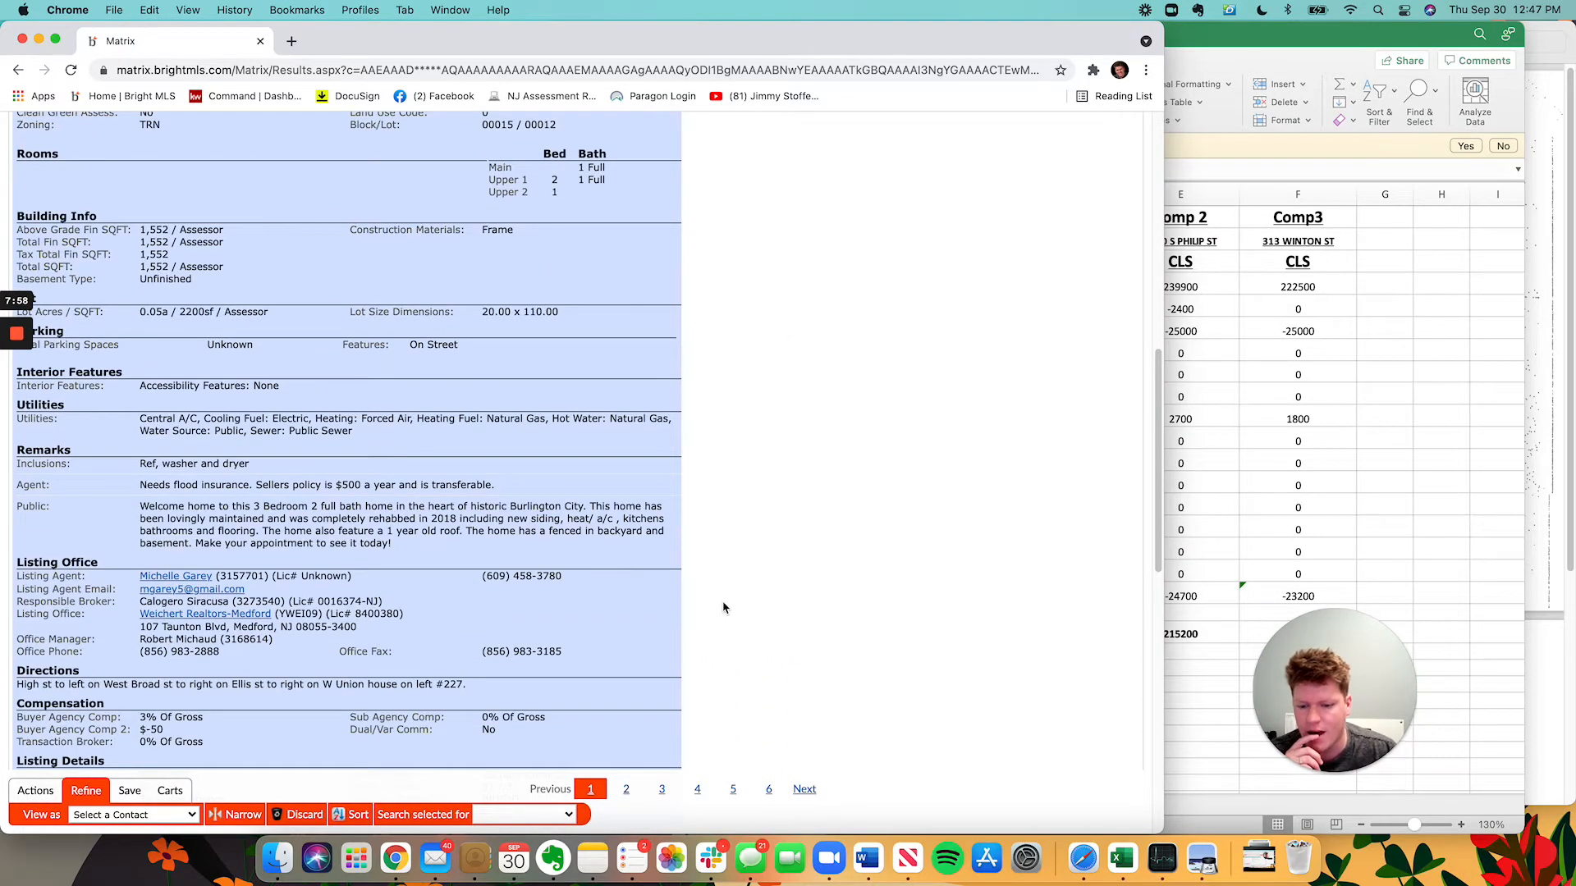
scroll(706, 587, "up", 15)
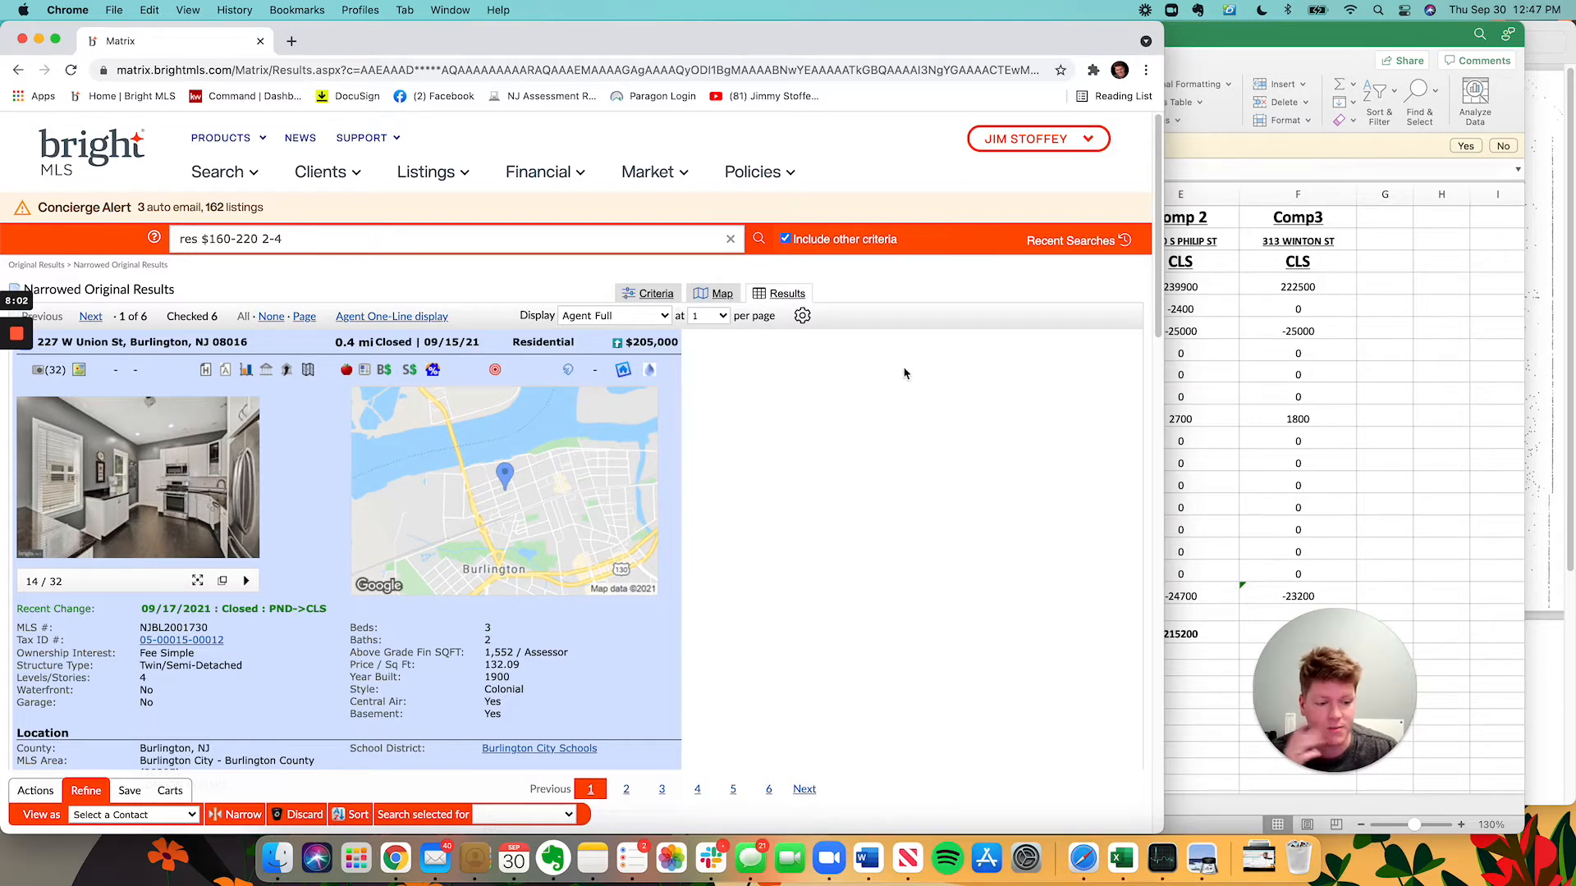
scroll(723, 517, "down", 3)
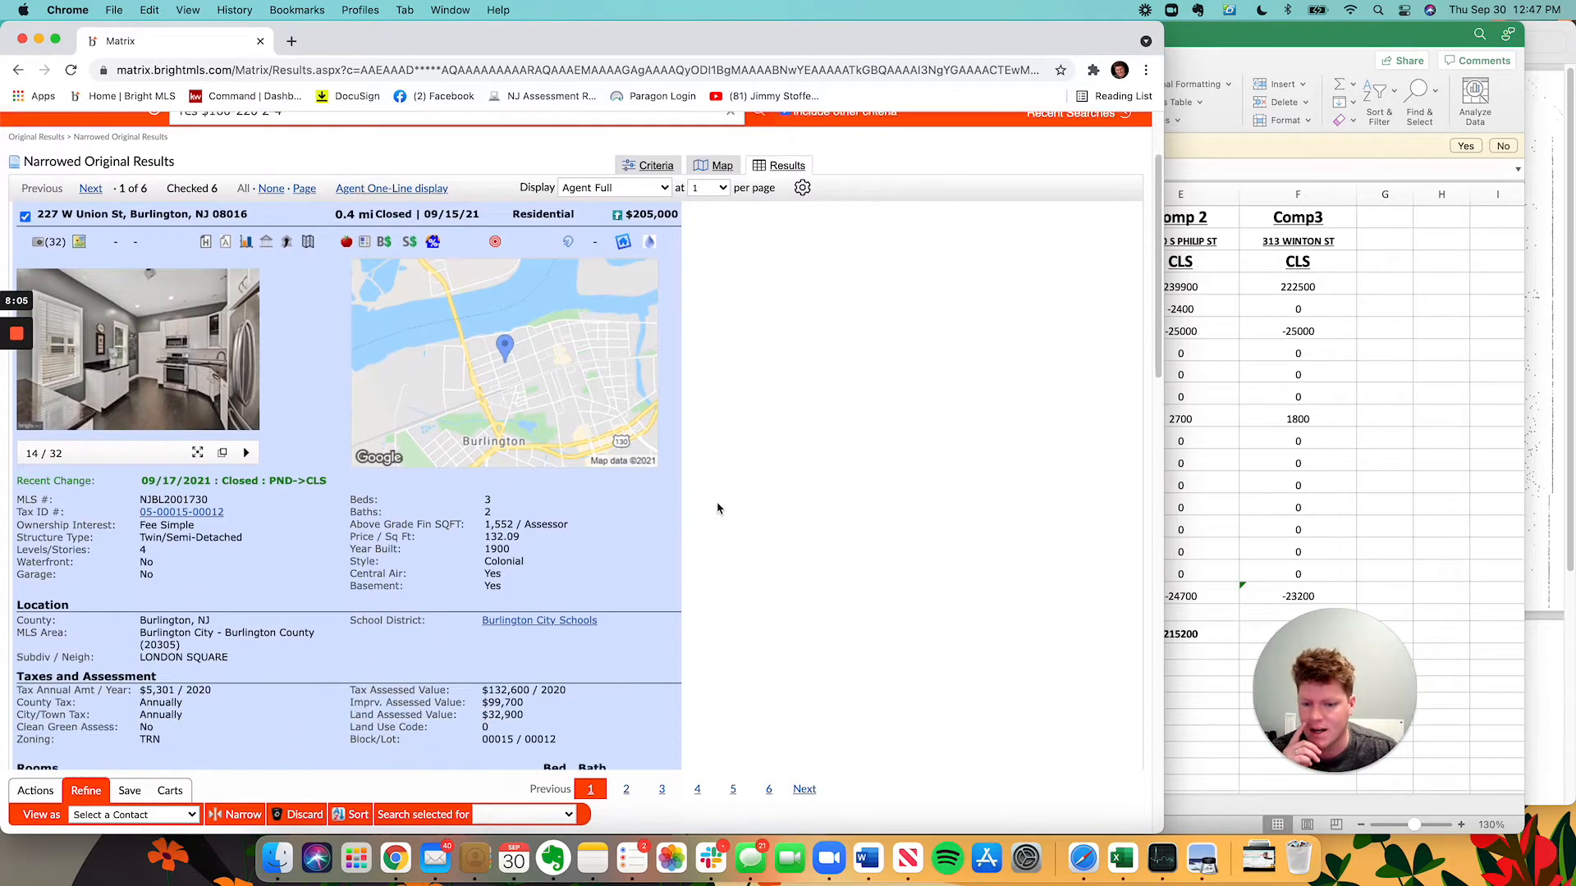
scroll(717, 508, "down", 1)
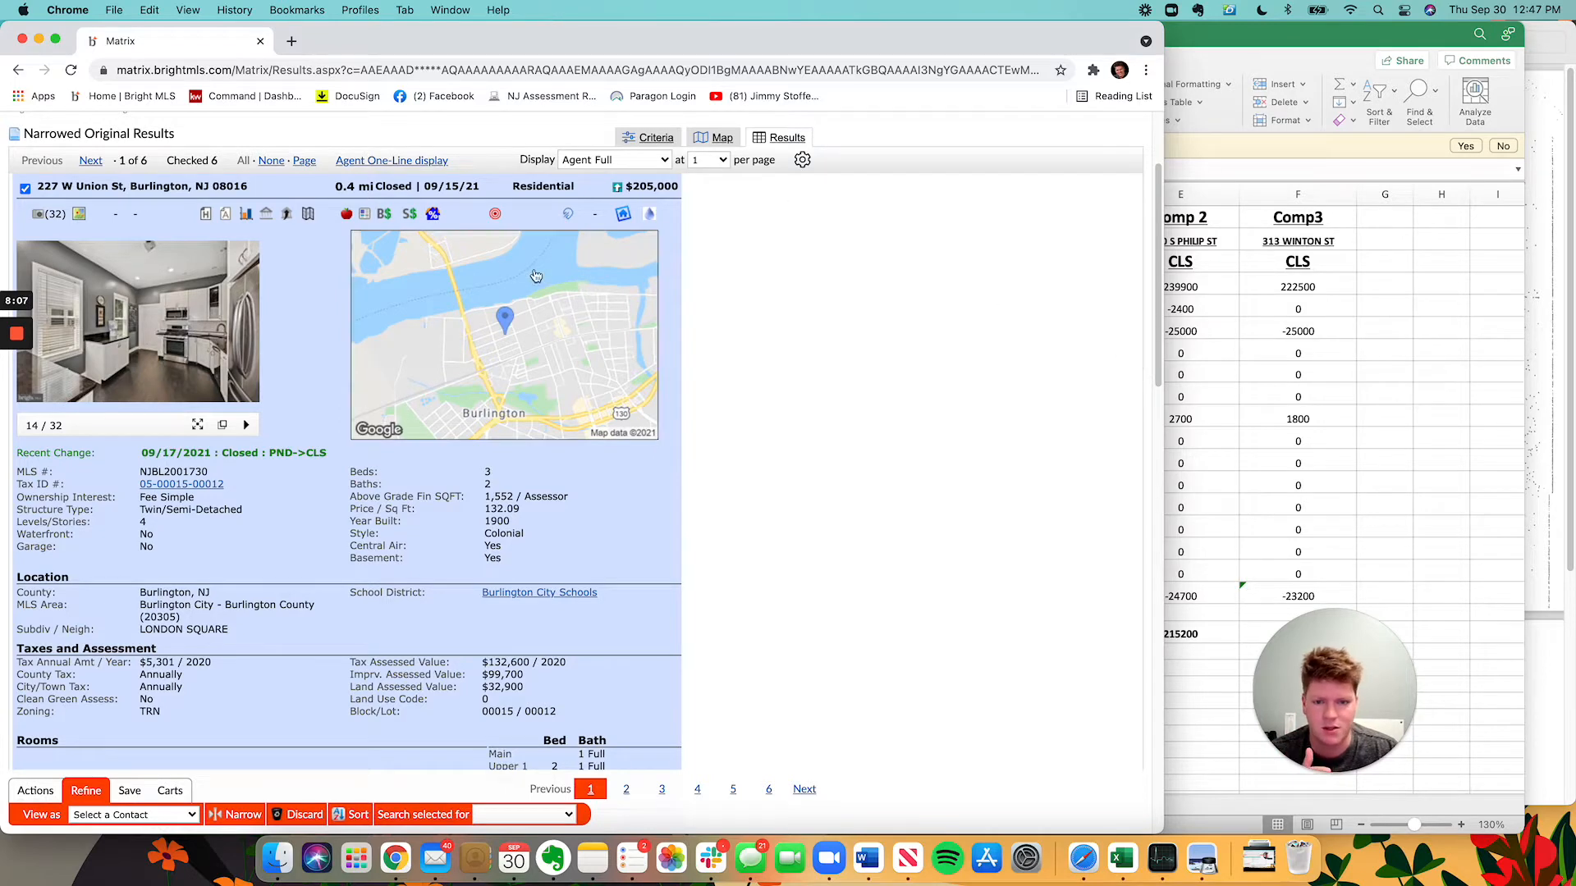
Compare the worksheet's comp columns with the listing, scrolling back up to its summary.
left_click(1192, 375)
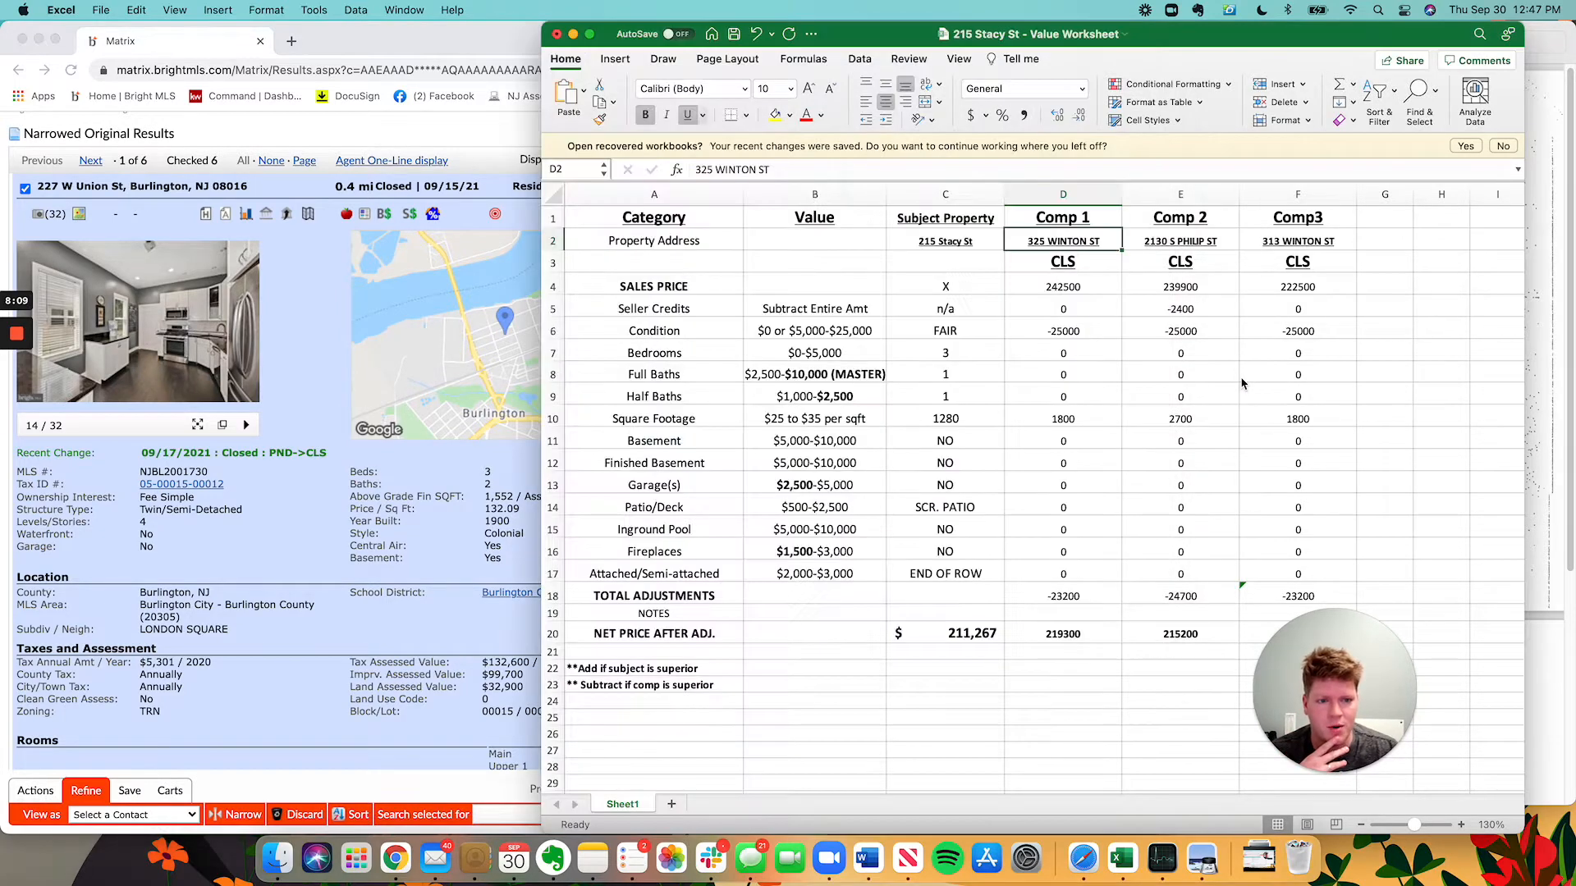
left_click(445, 560)
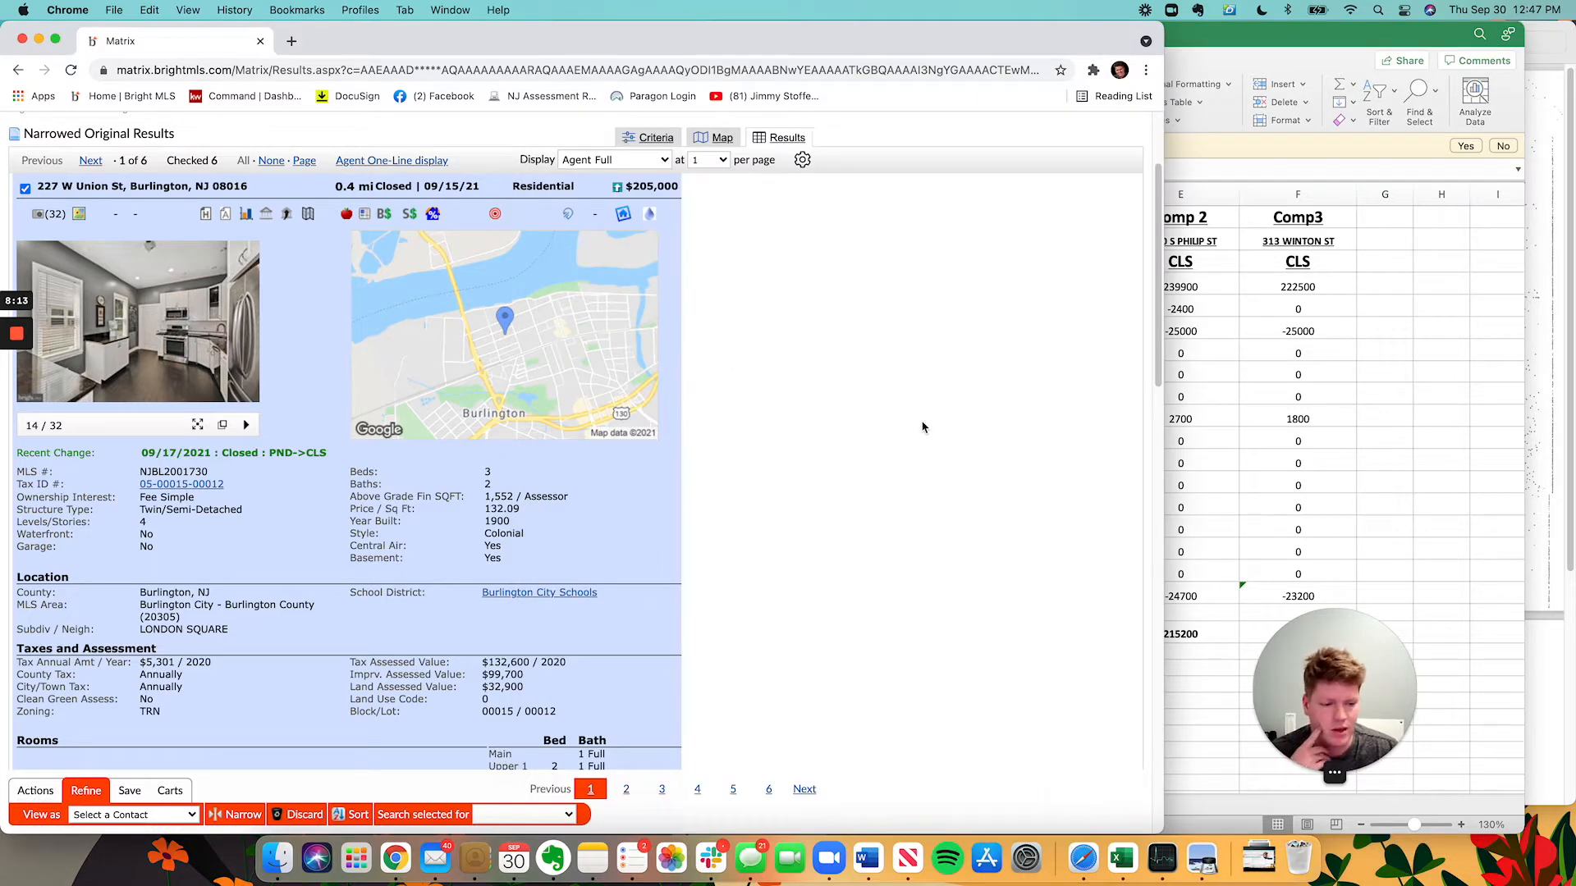
scroll(904, 538, "up", 2)
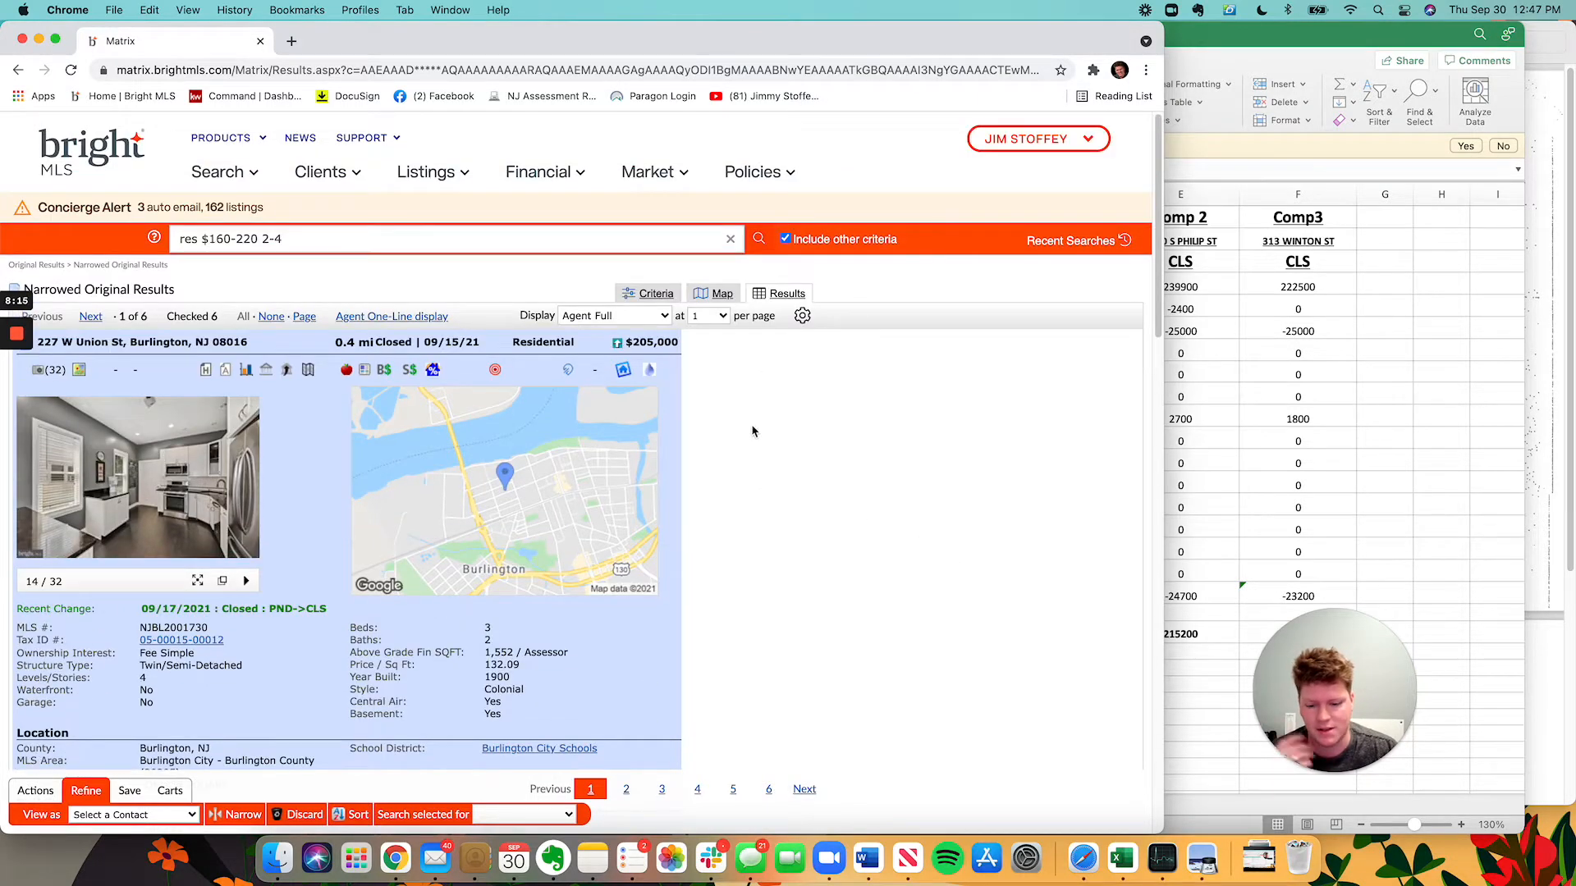
scroll(788, 476, "down", 4)
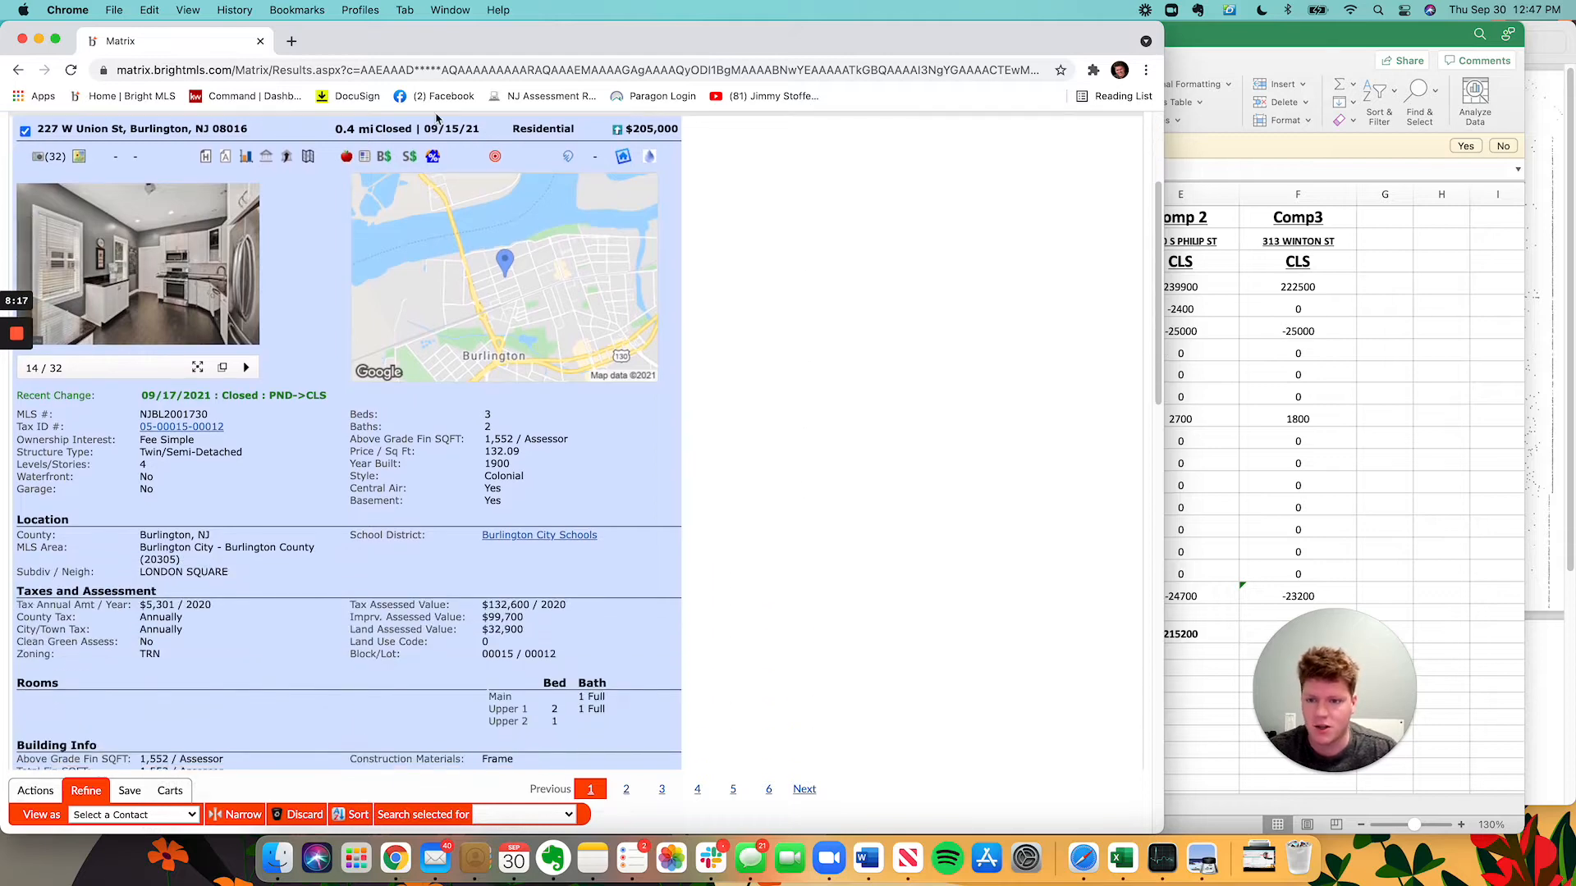
scroll(749, 550, "down", 4)
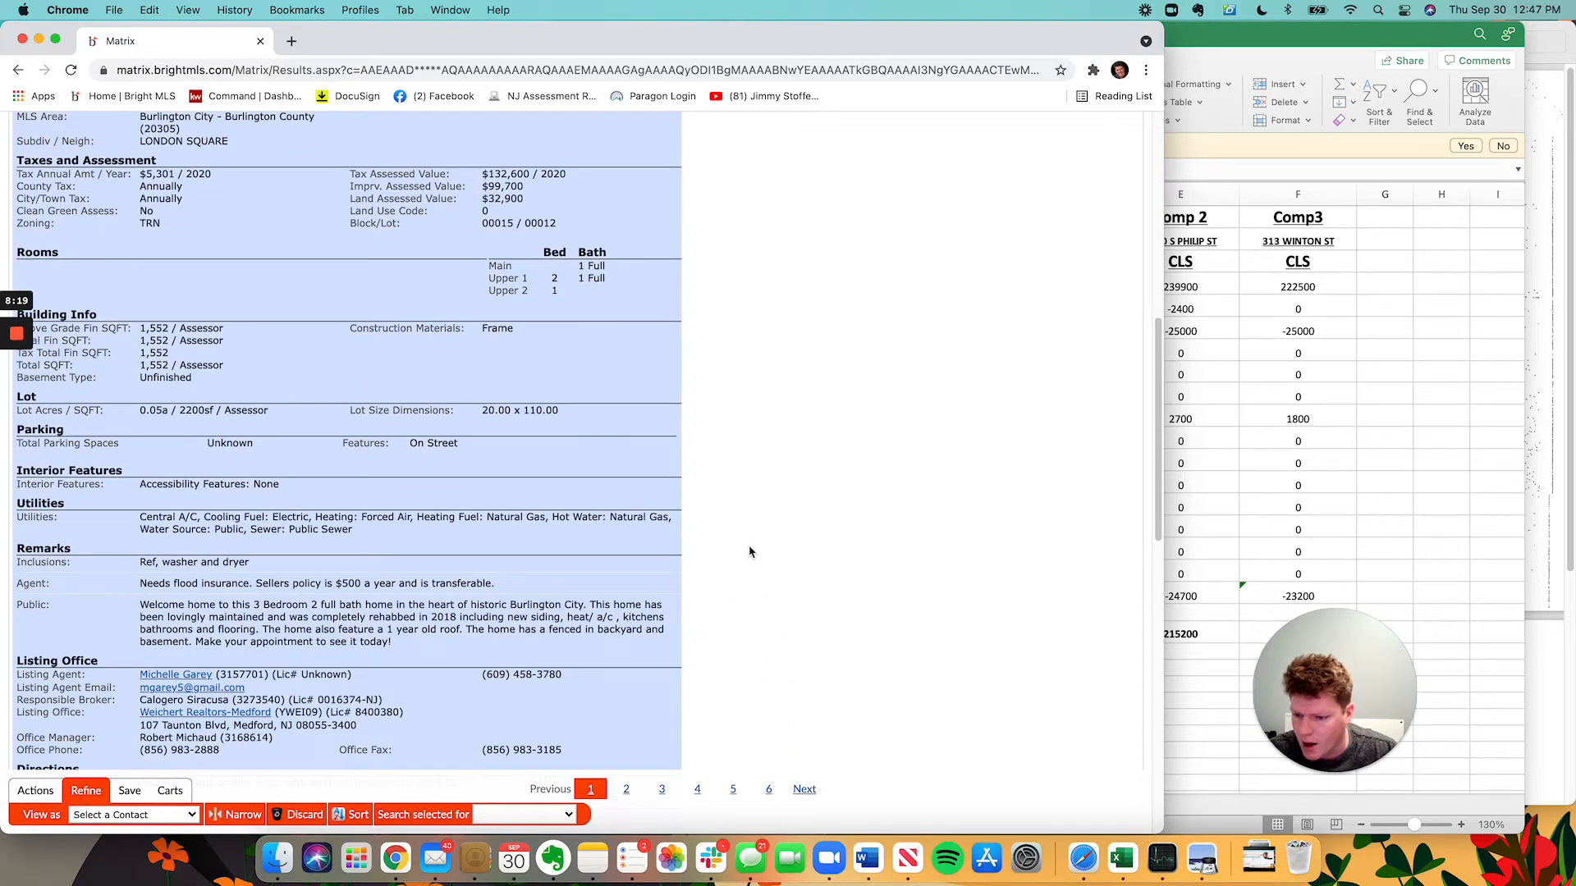
scroll(709, 489, "up", 7)
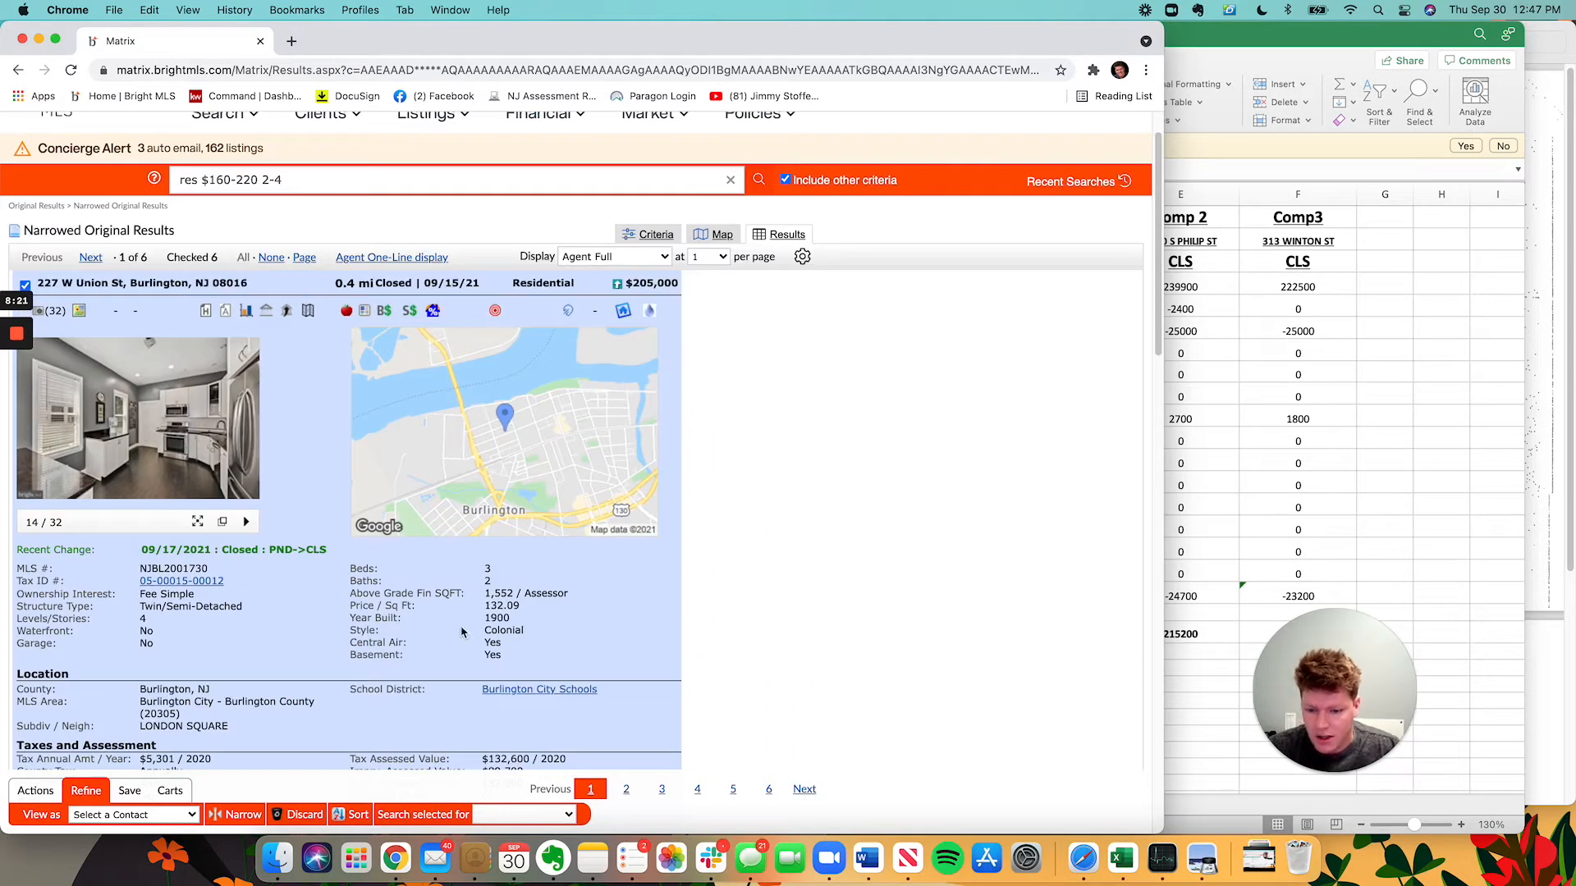
left_click(1329, 545)
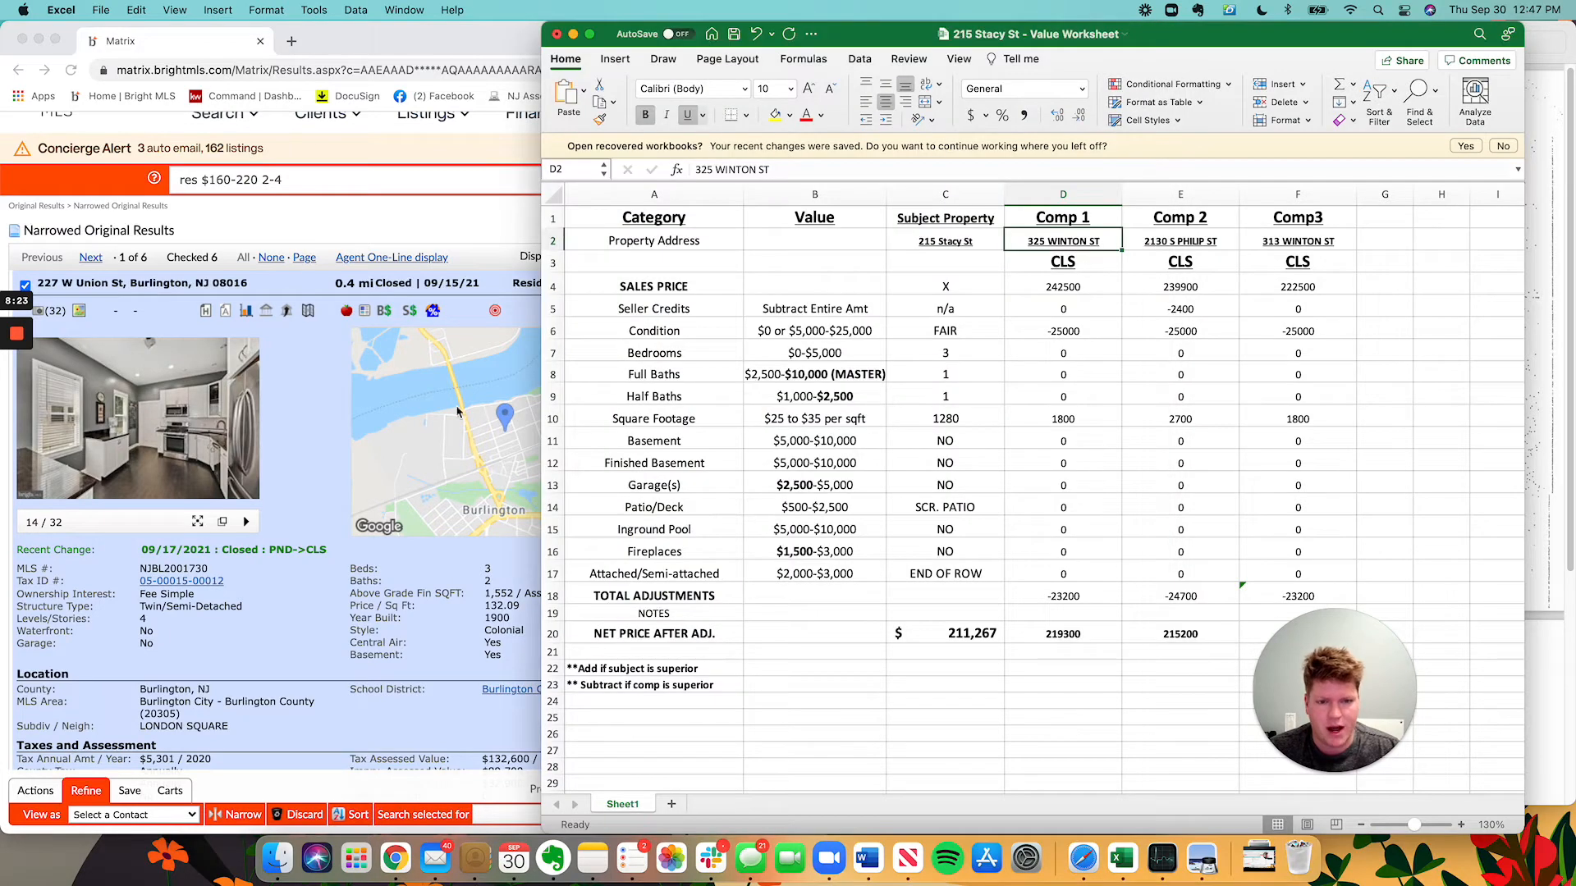
left_click(458, 412)
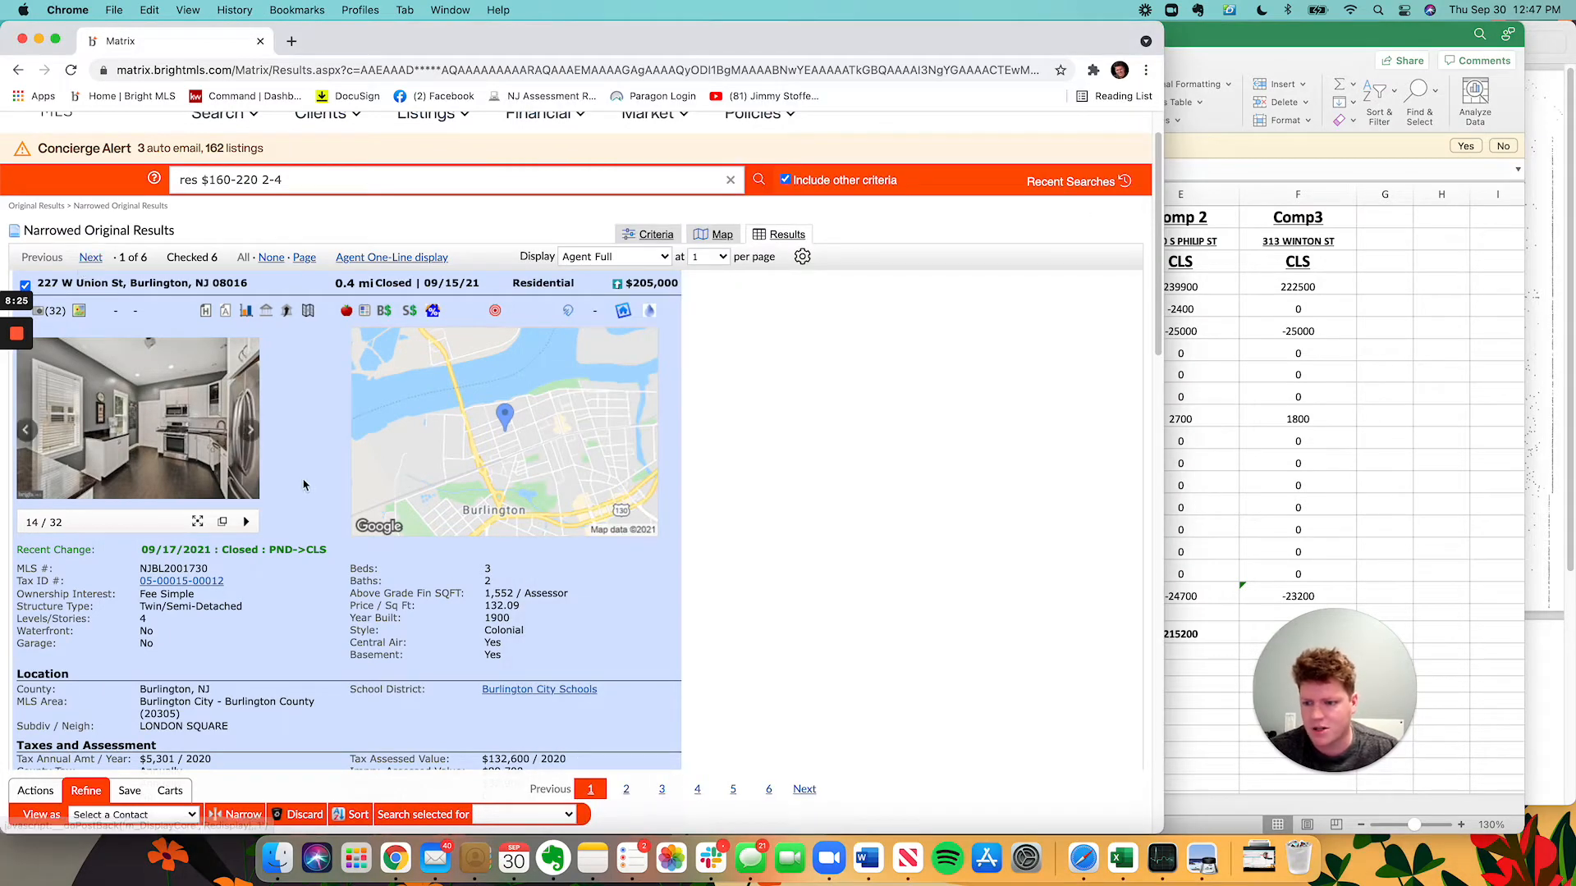
left_click(91, 258)
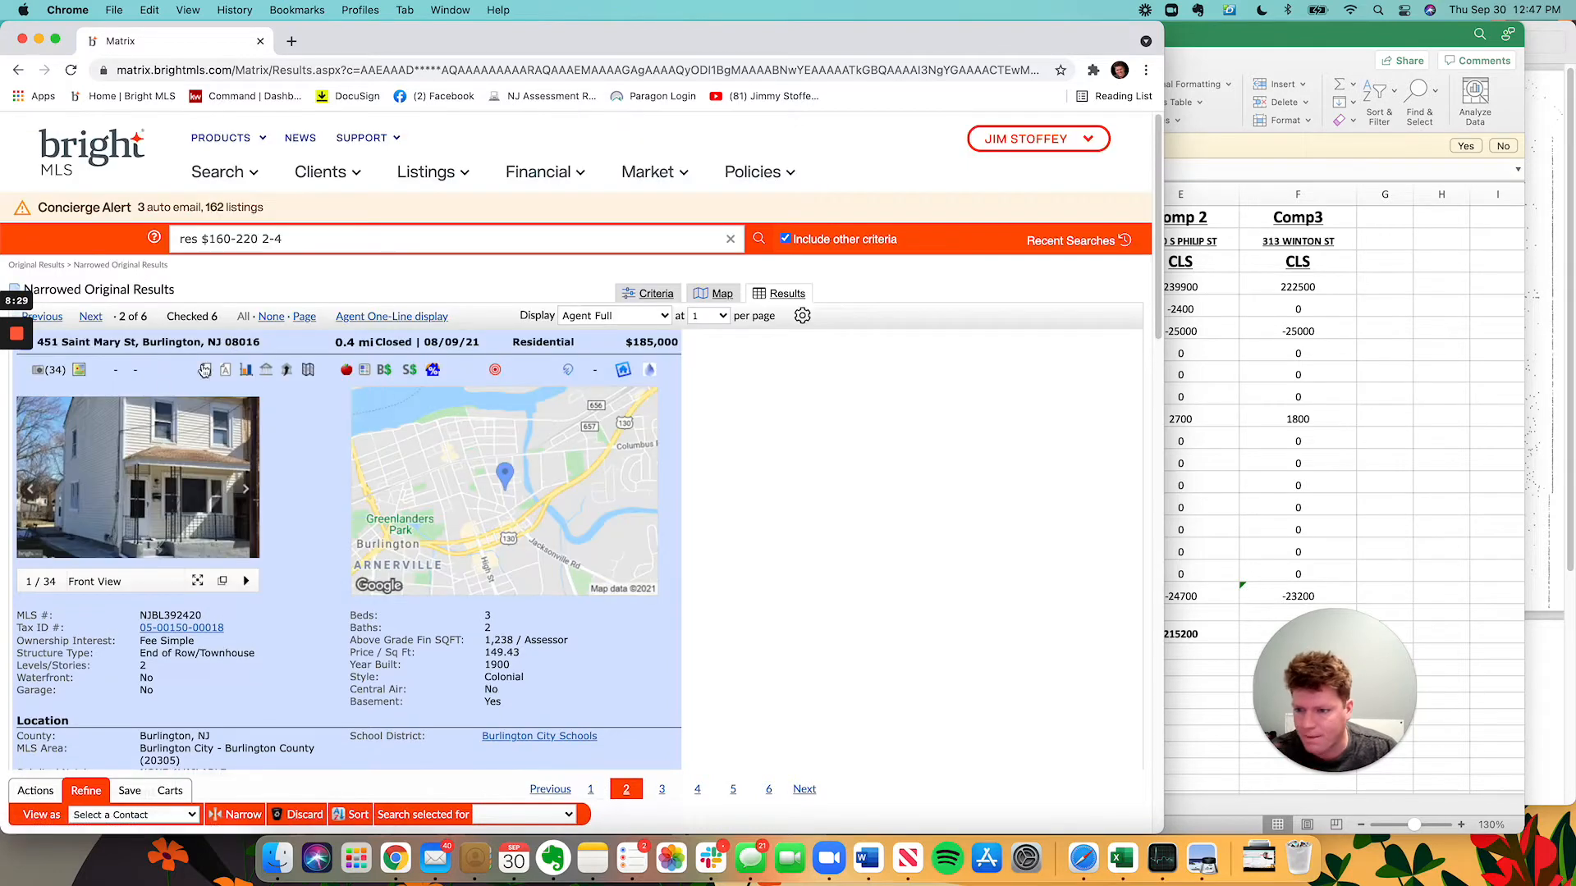
key("super+Tab")
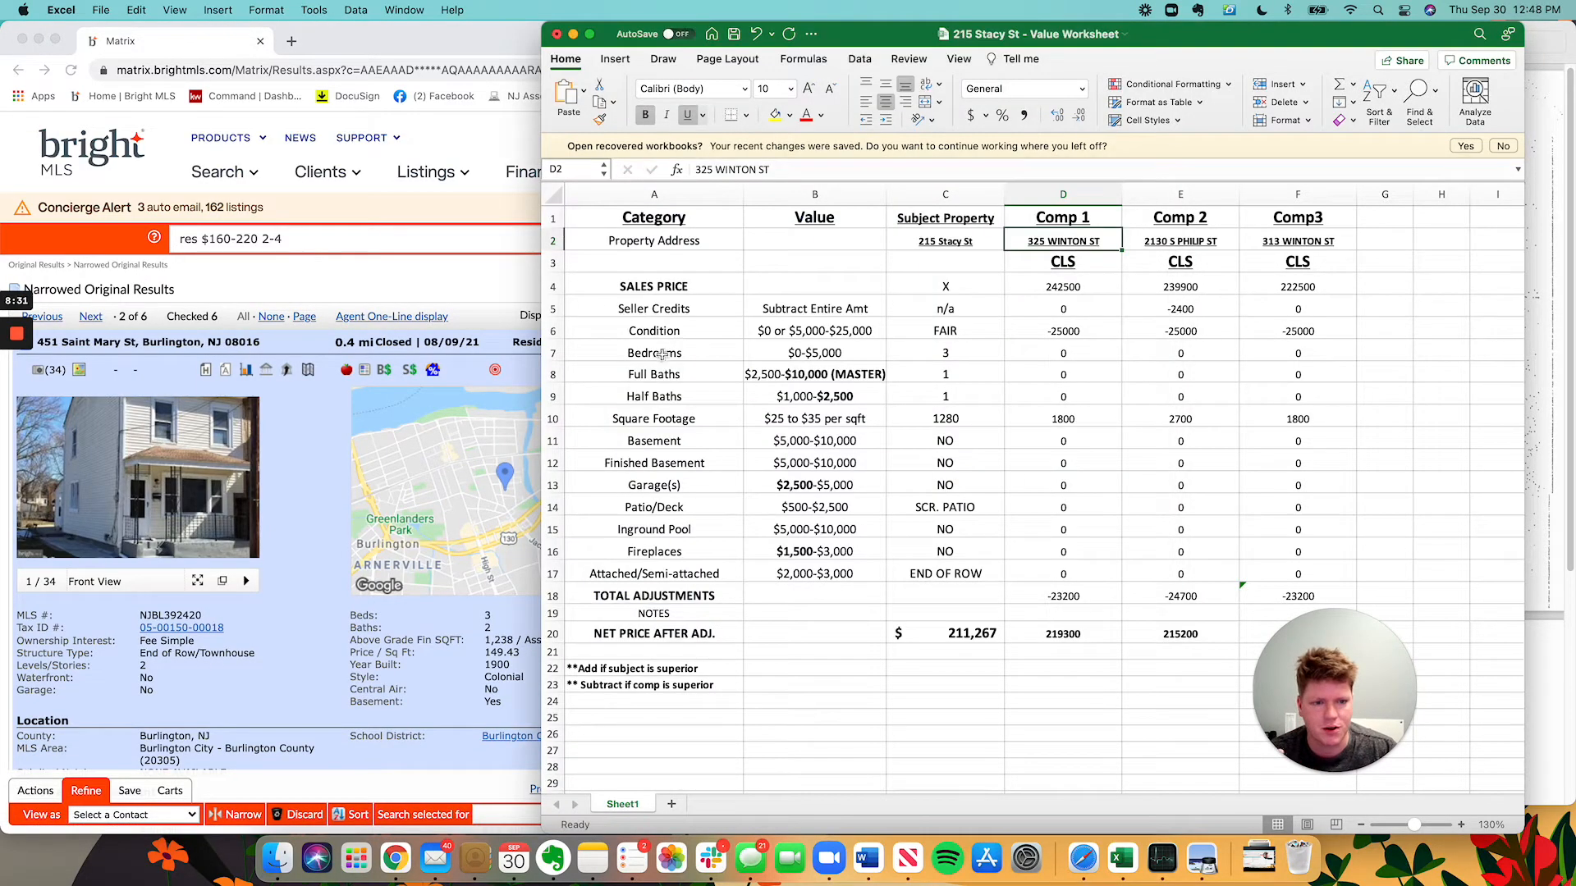
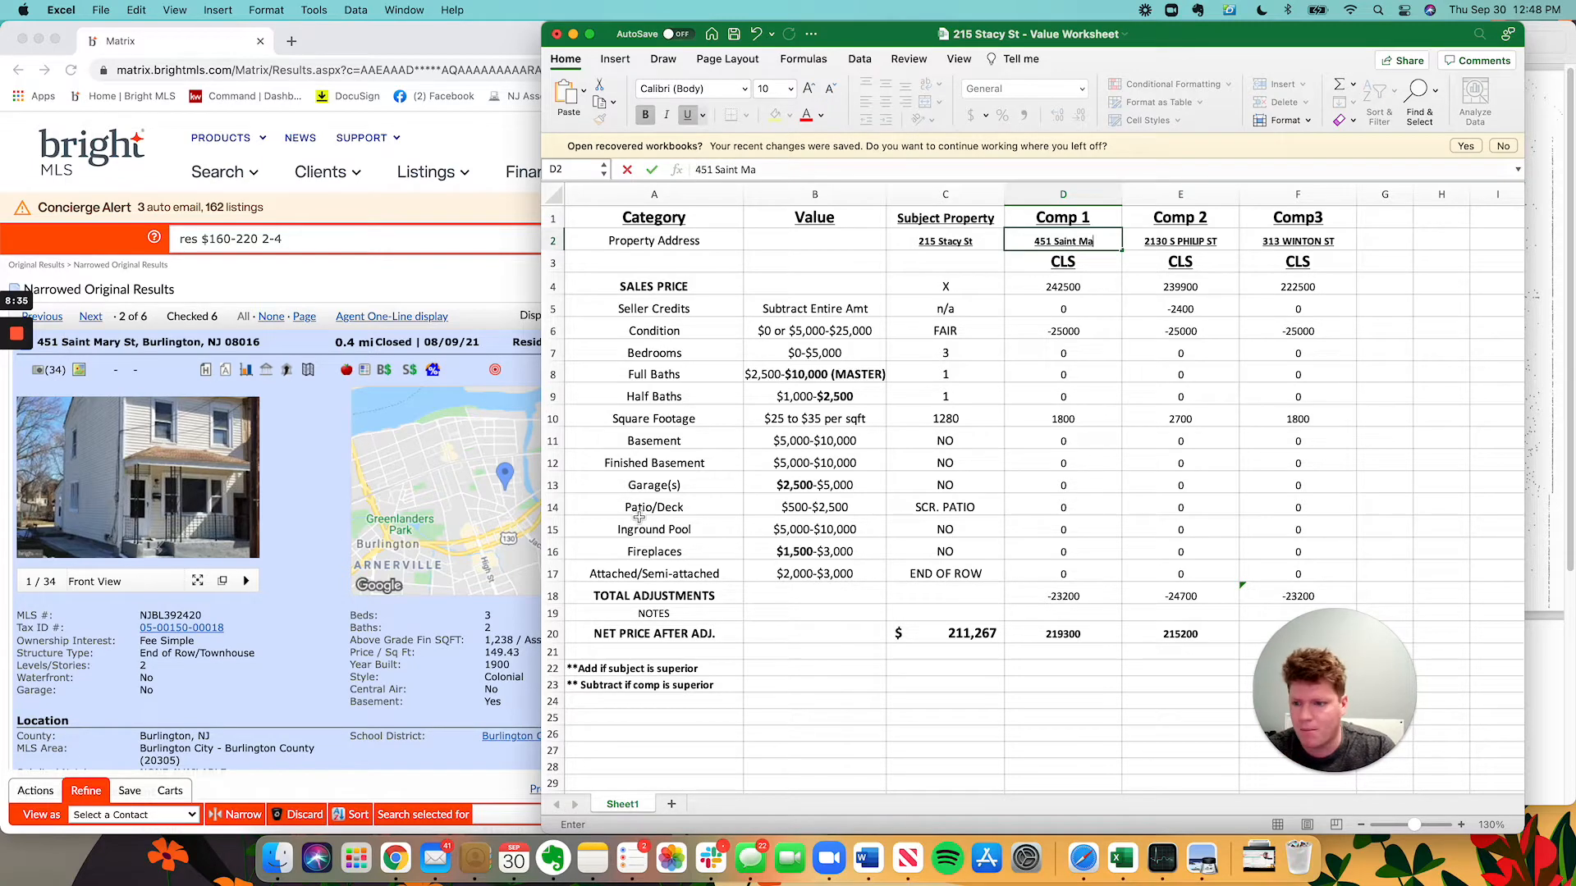
key("Return")
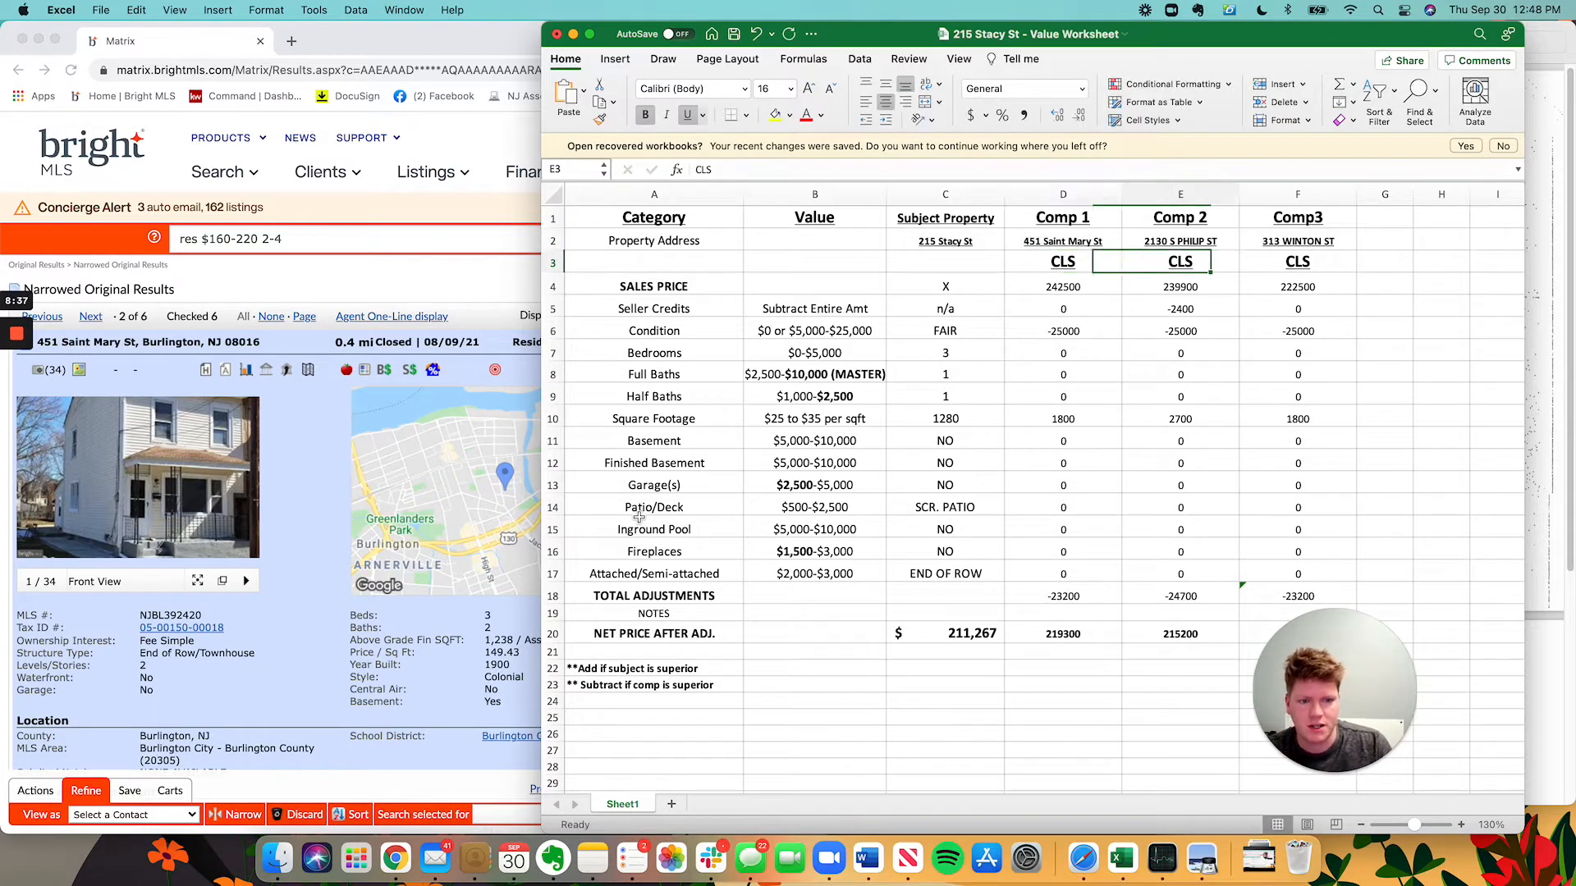
Enter 185000 as Comp 1's sales price in D4, checked against the listing.
key("Return")
key("super+Tab")
key("super+Tab")
type("1")
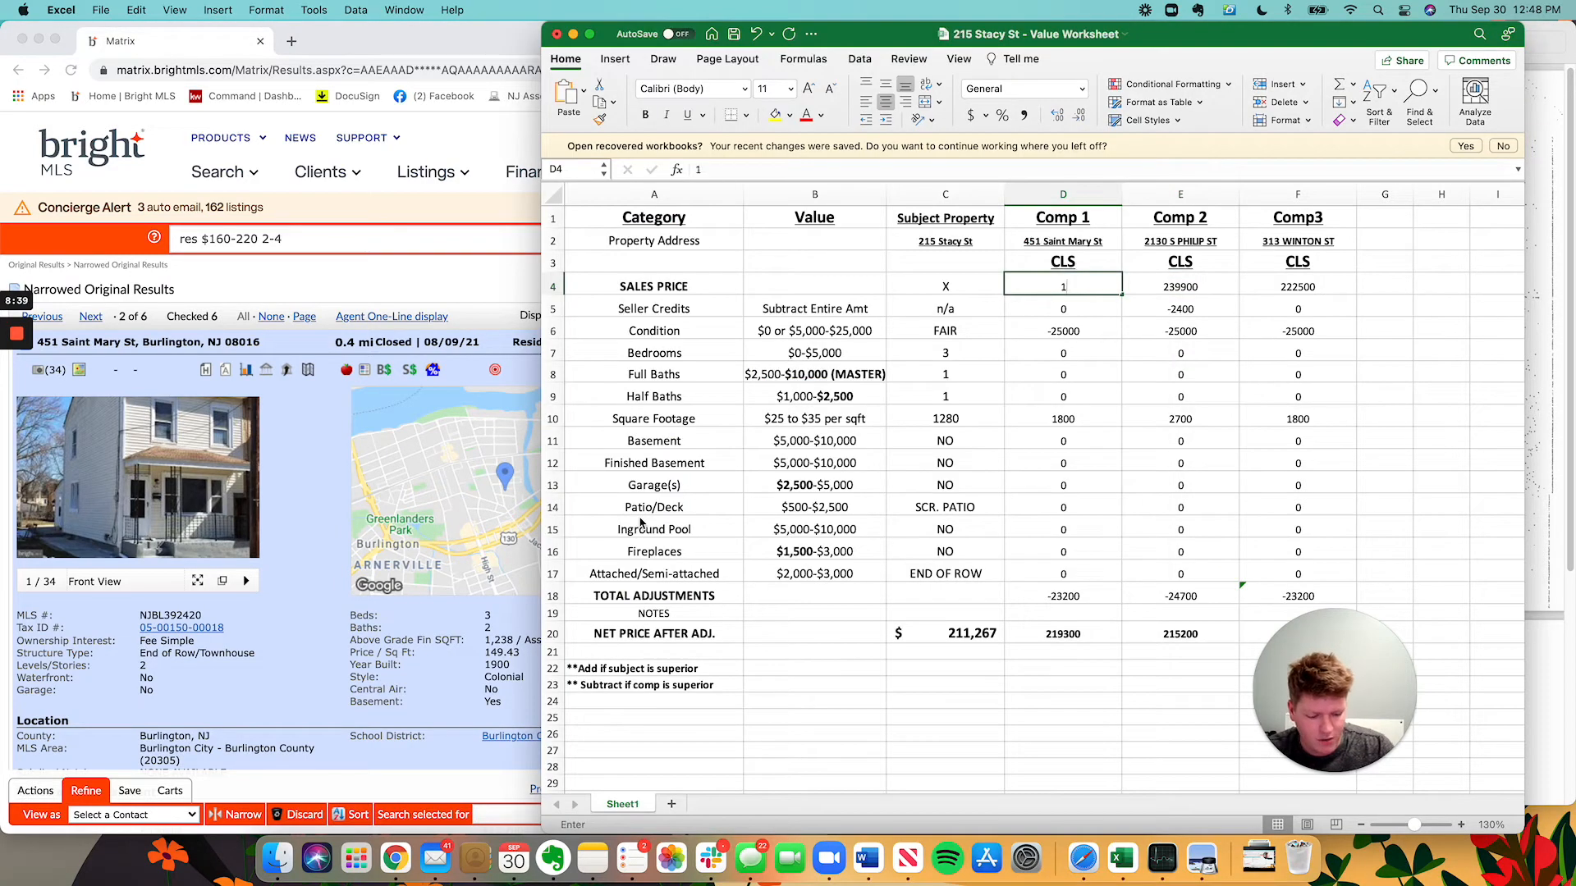
type("85000")
key("Return")
key("super+Tab")
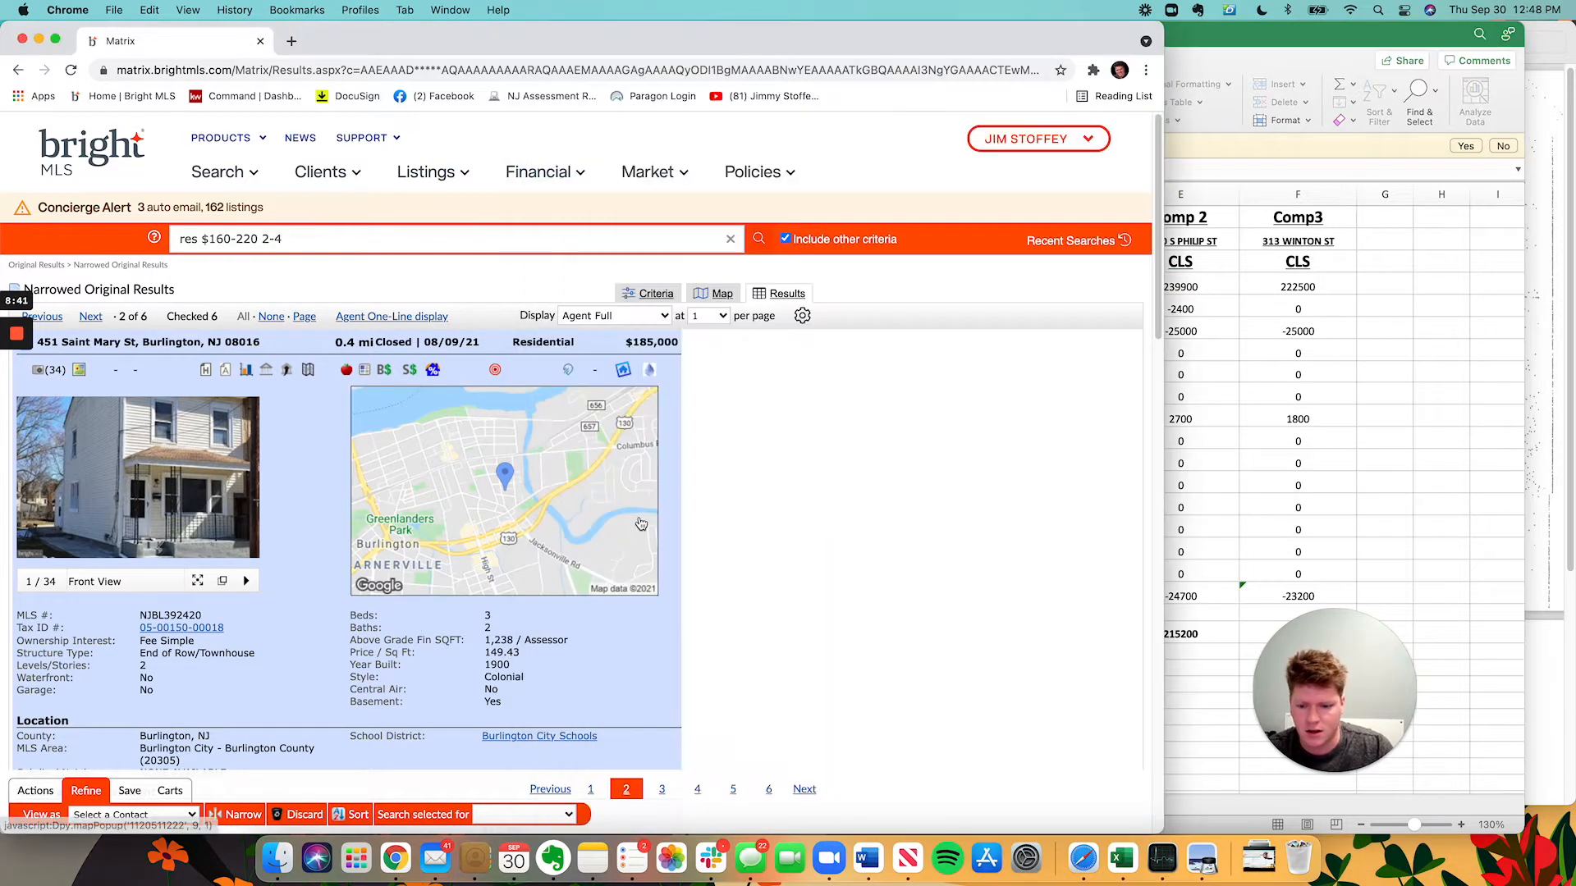
scroll(1094, 379, "down", 4)
key("super+Tab")
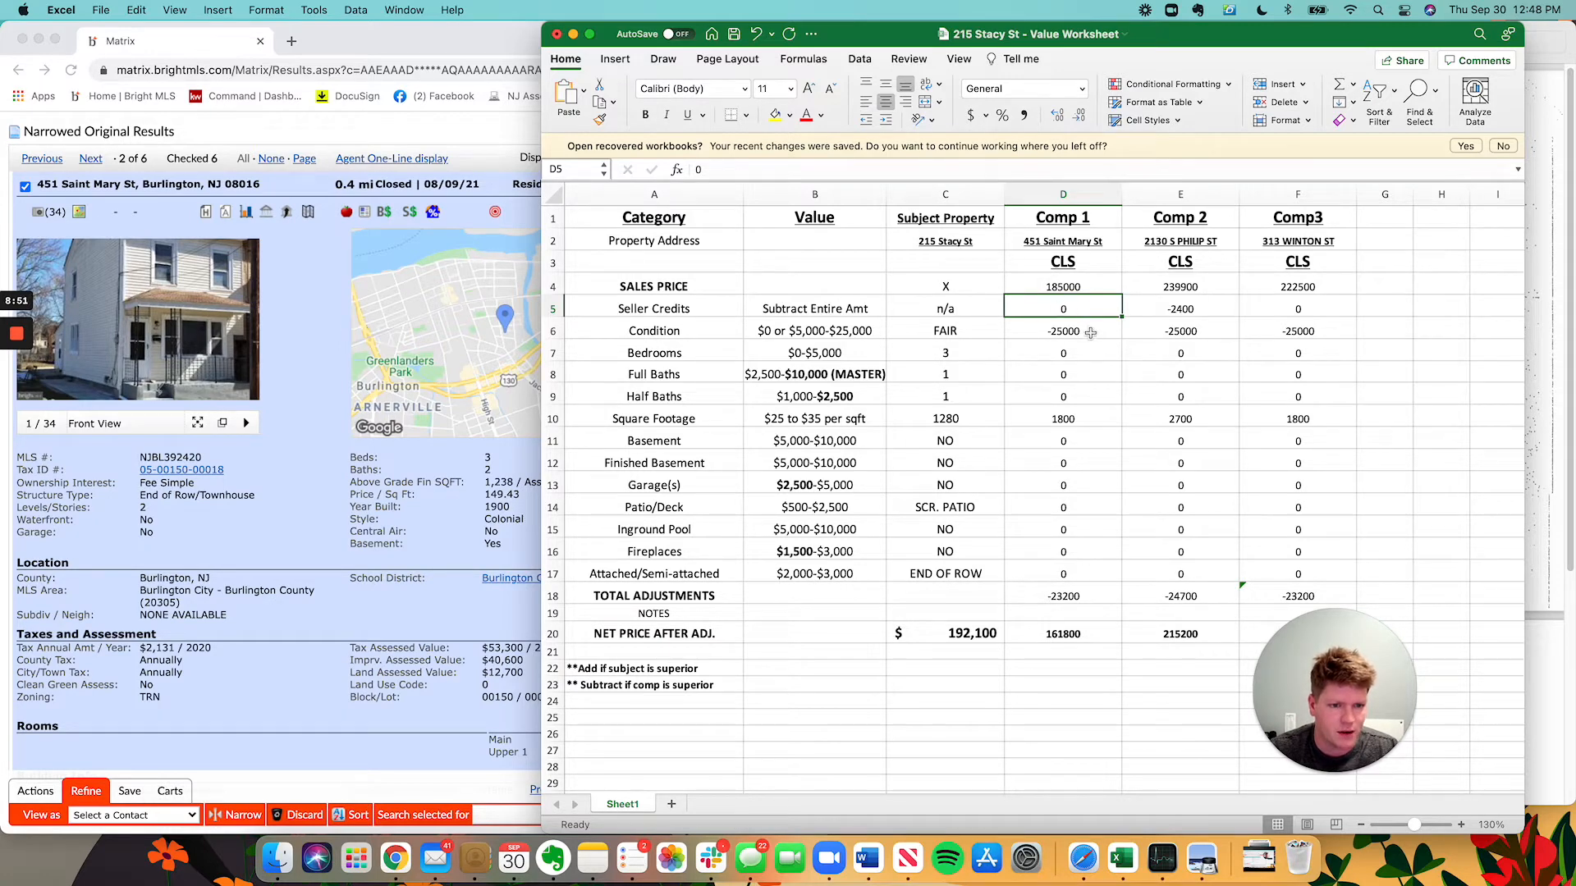
left_click(1086, 286)
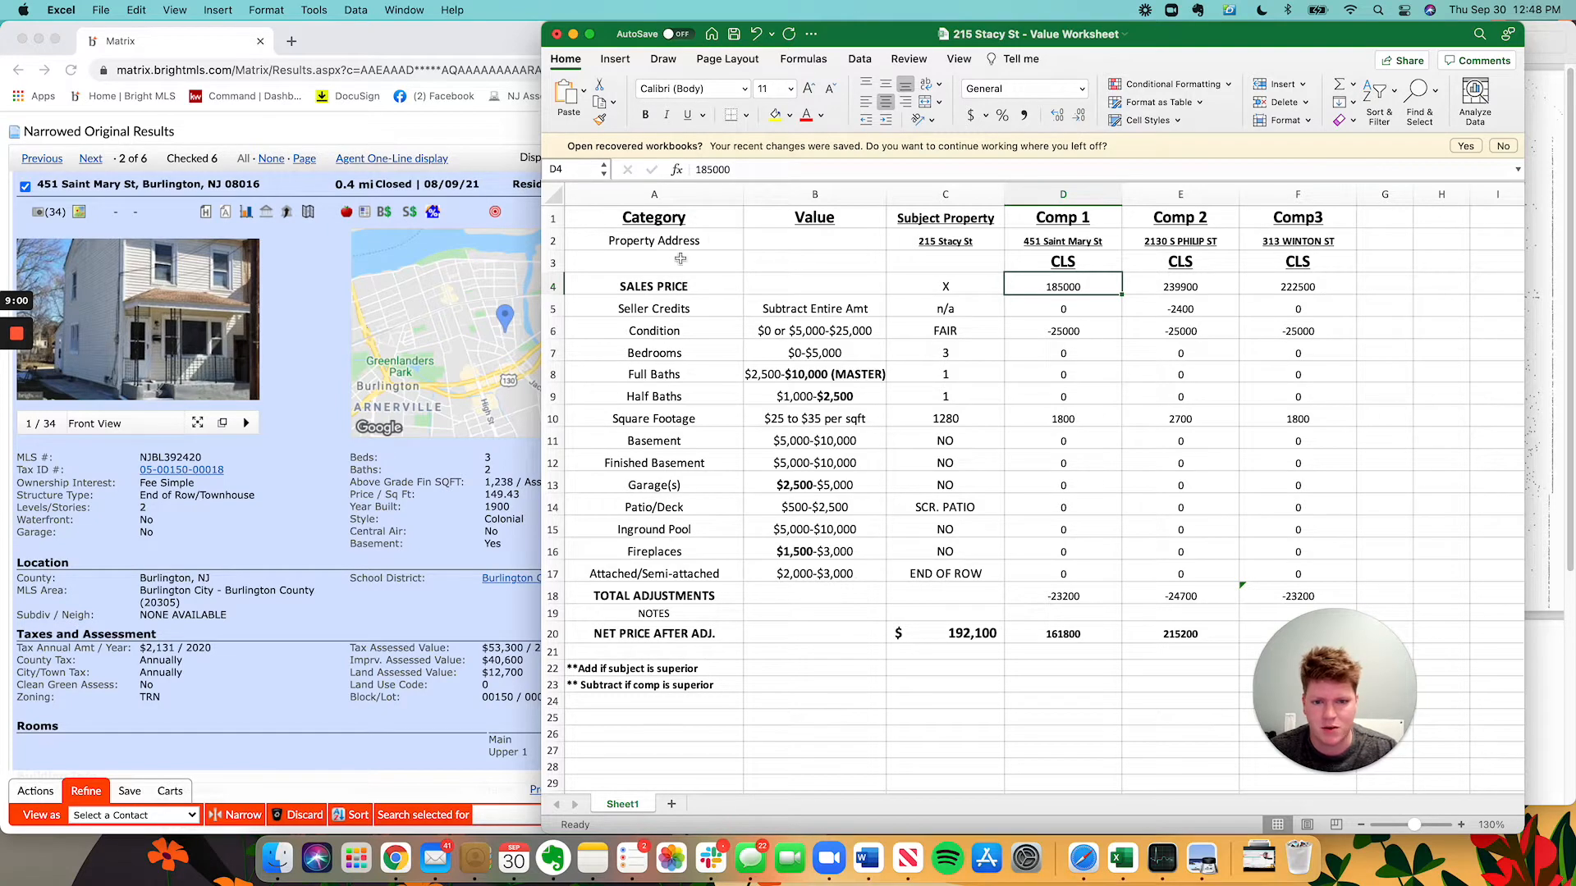
left_click(365, 386)
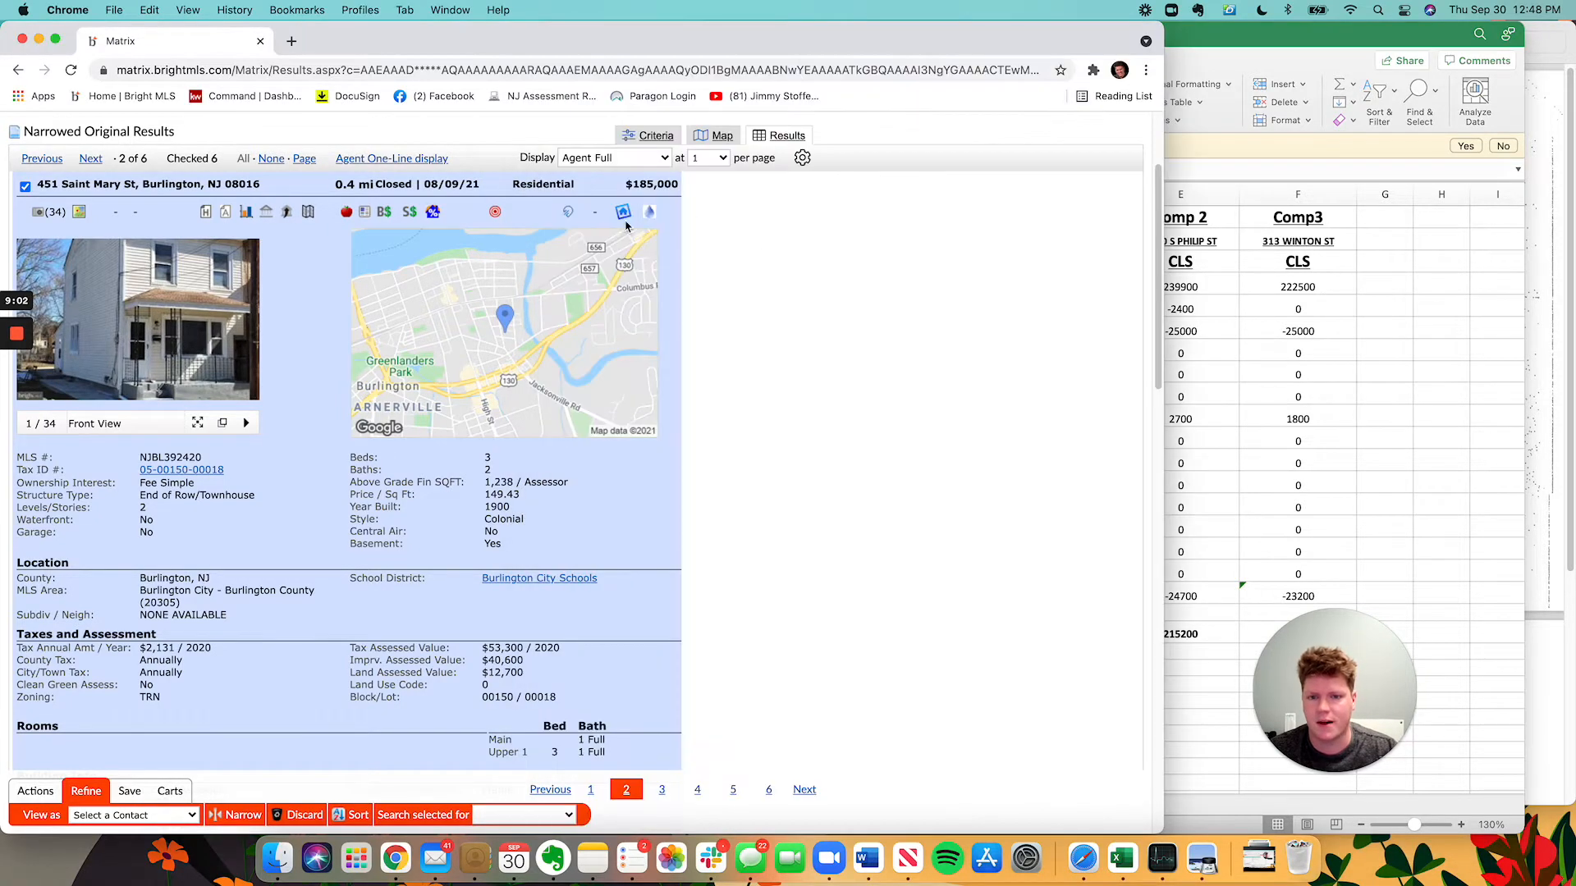
left_click(1185, 348)
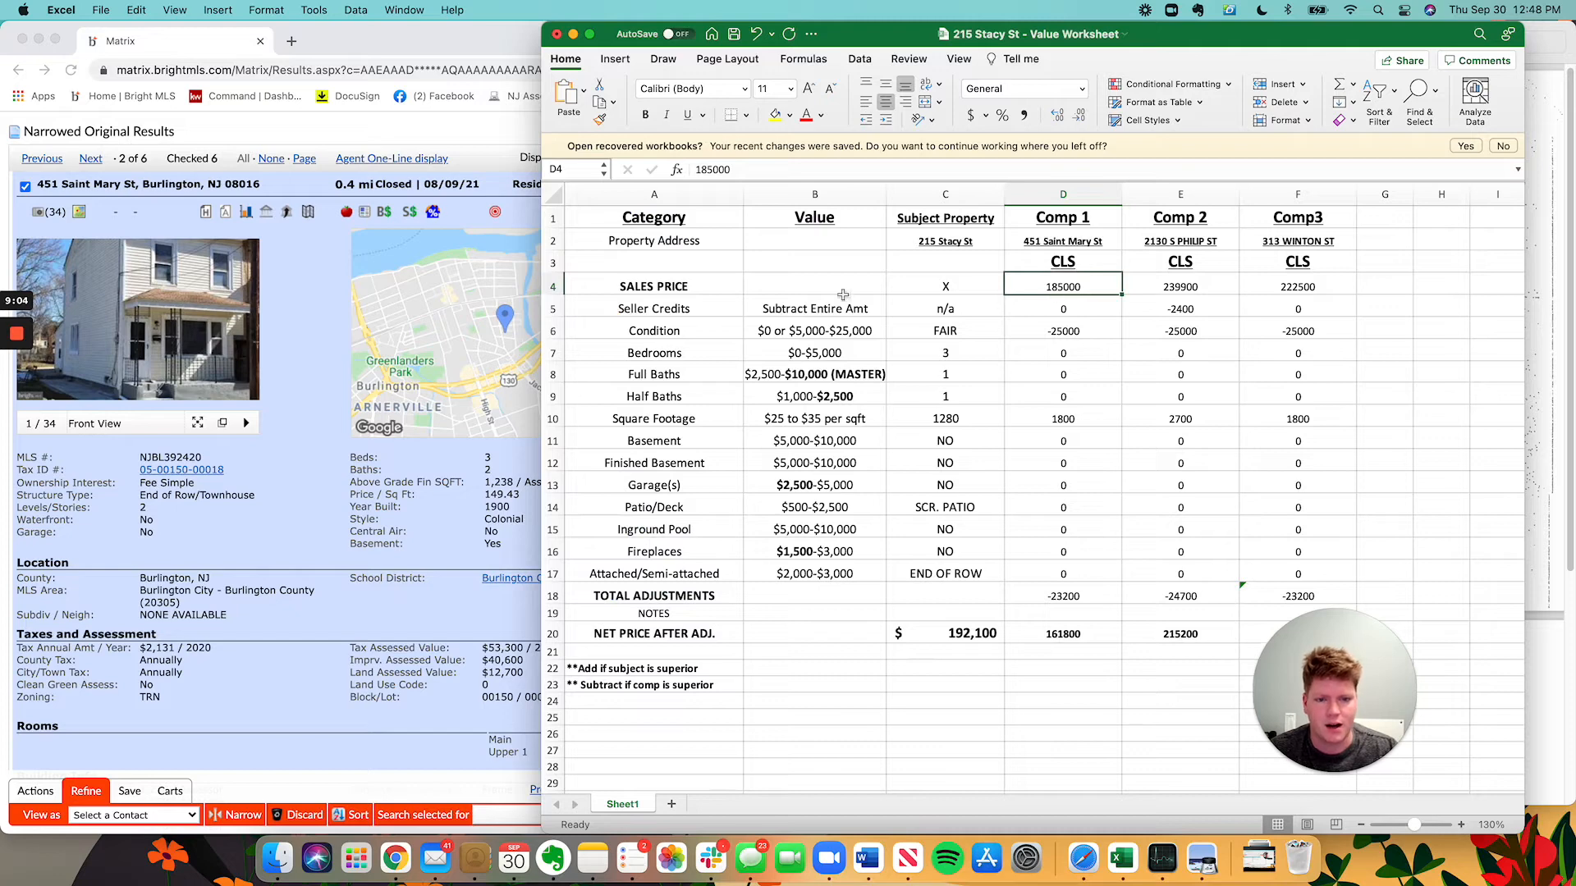
left_click(609, 309)
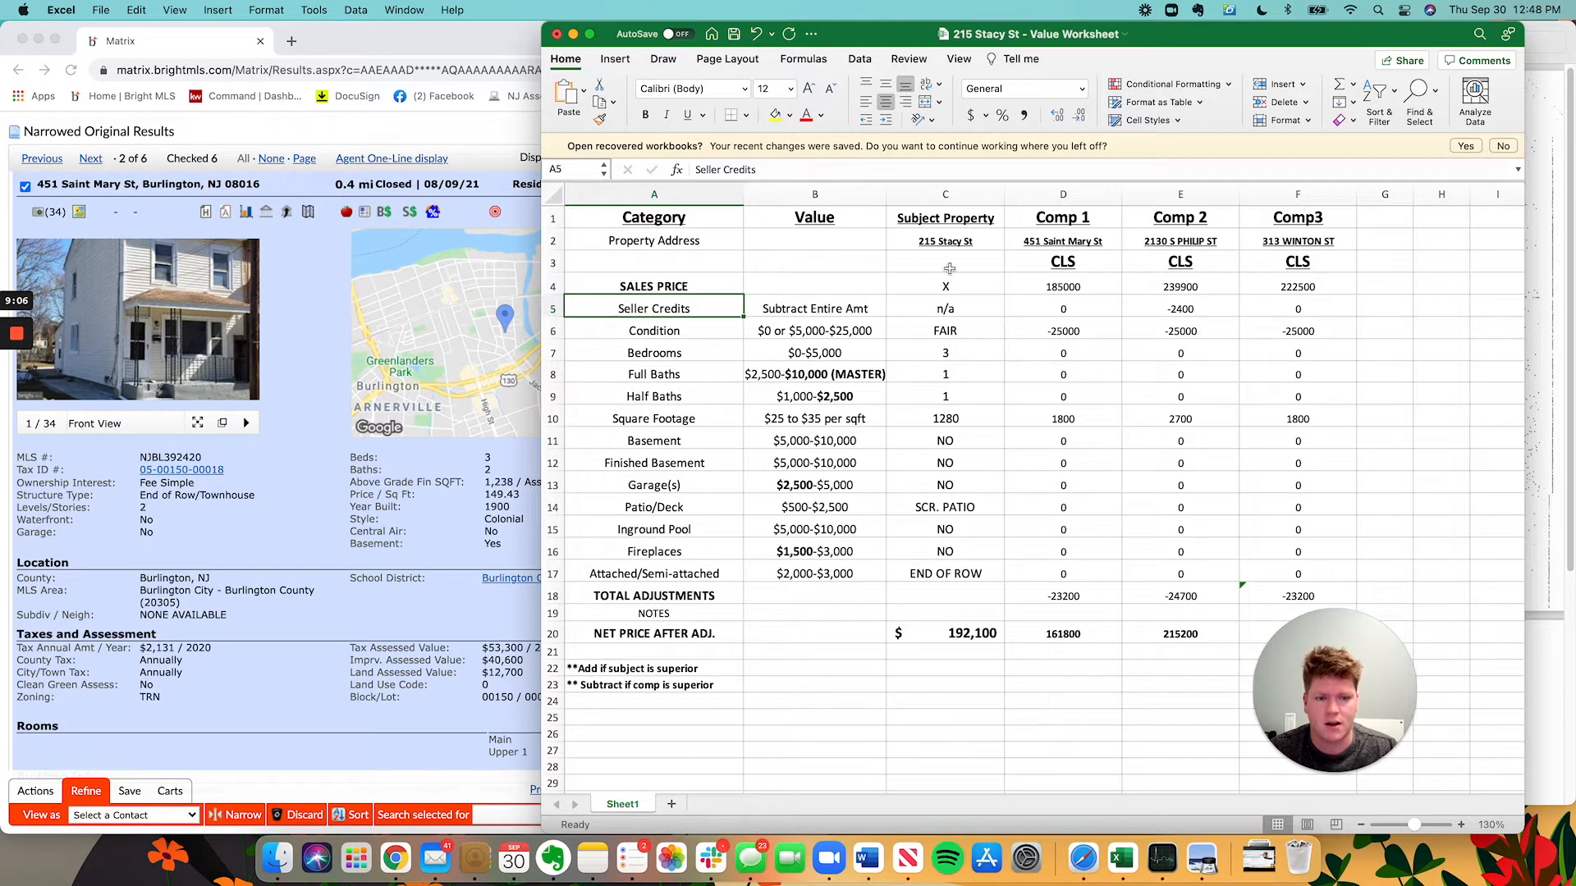
left_click(409, 366)
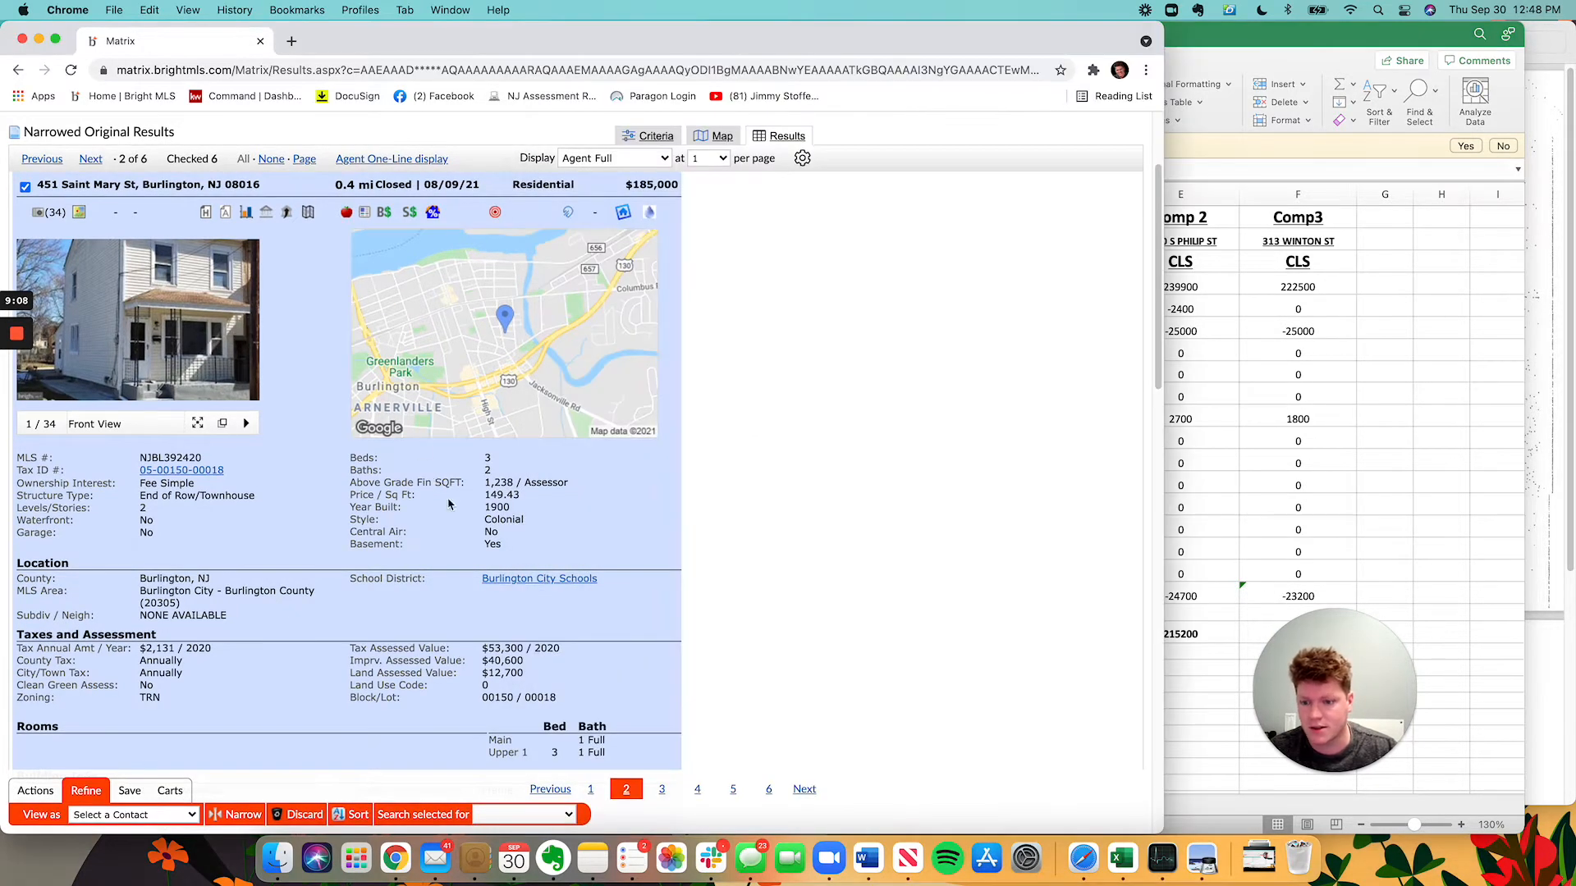
scroll(426, 495, "down", 20)
scroll(390, 419, "up", 1)
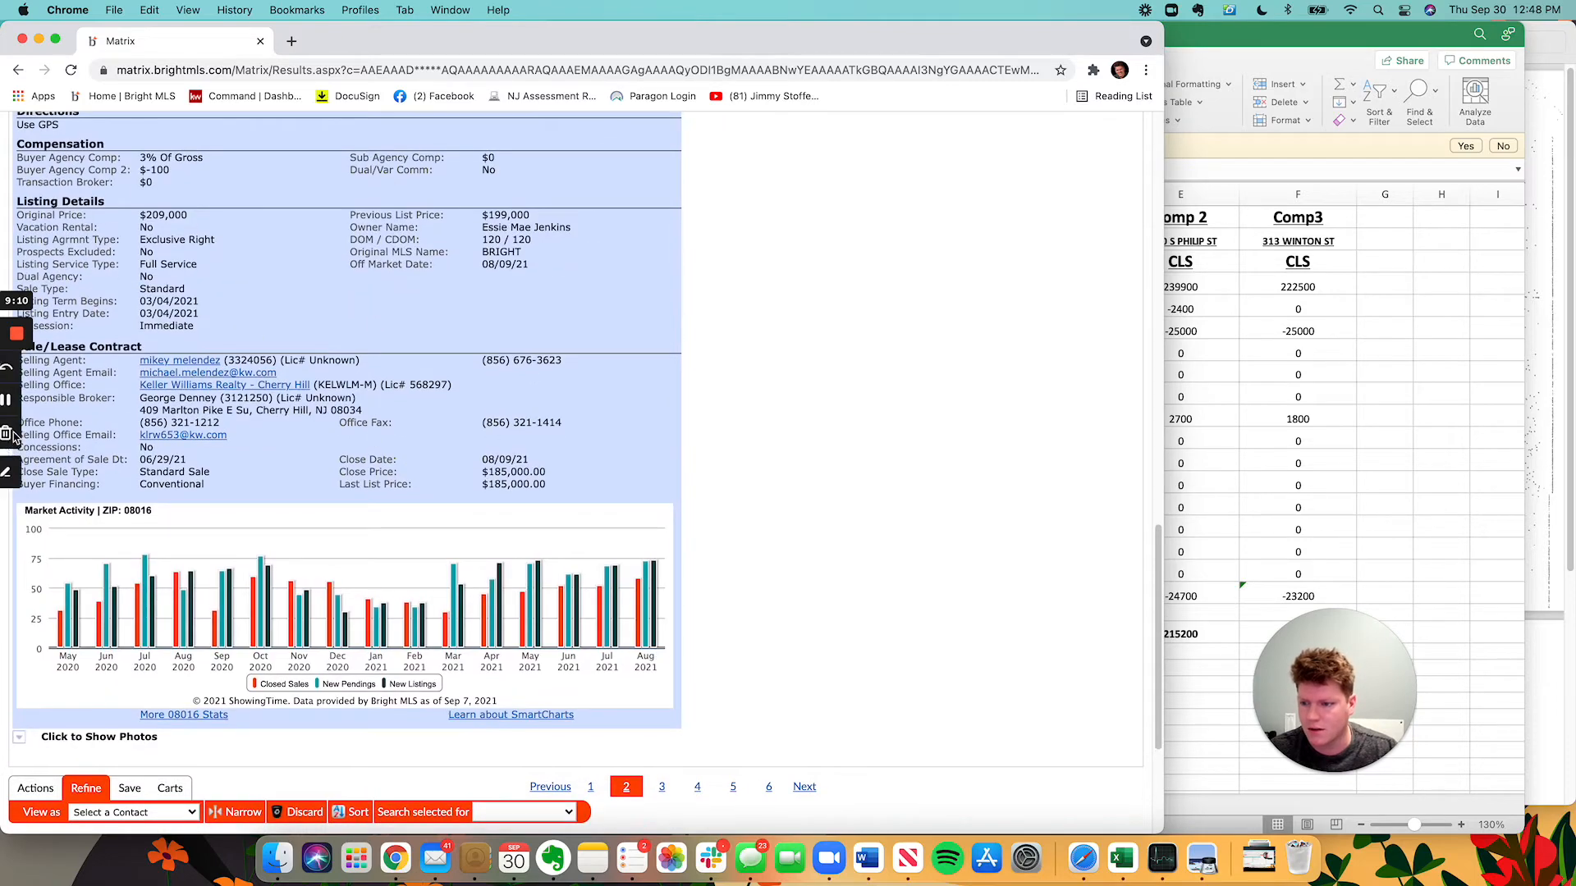
scroll(433, 460, "up", 10)
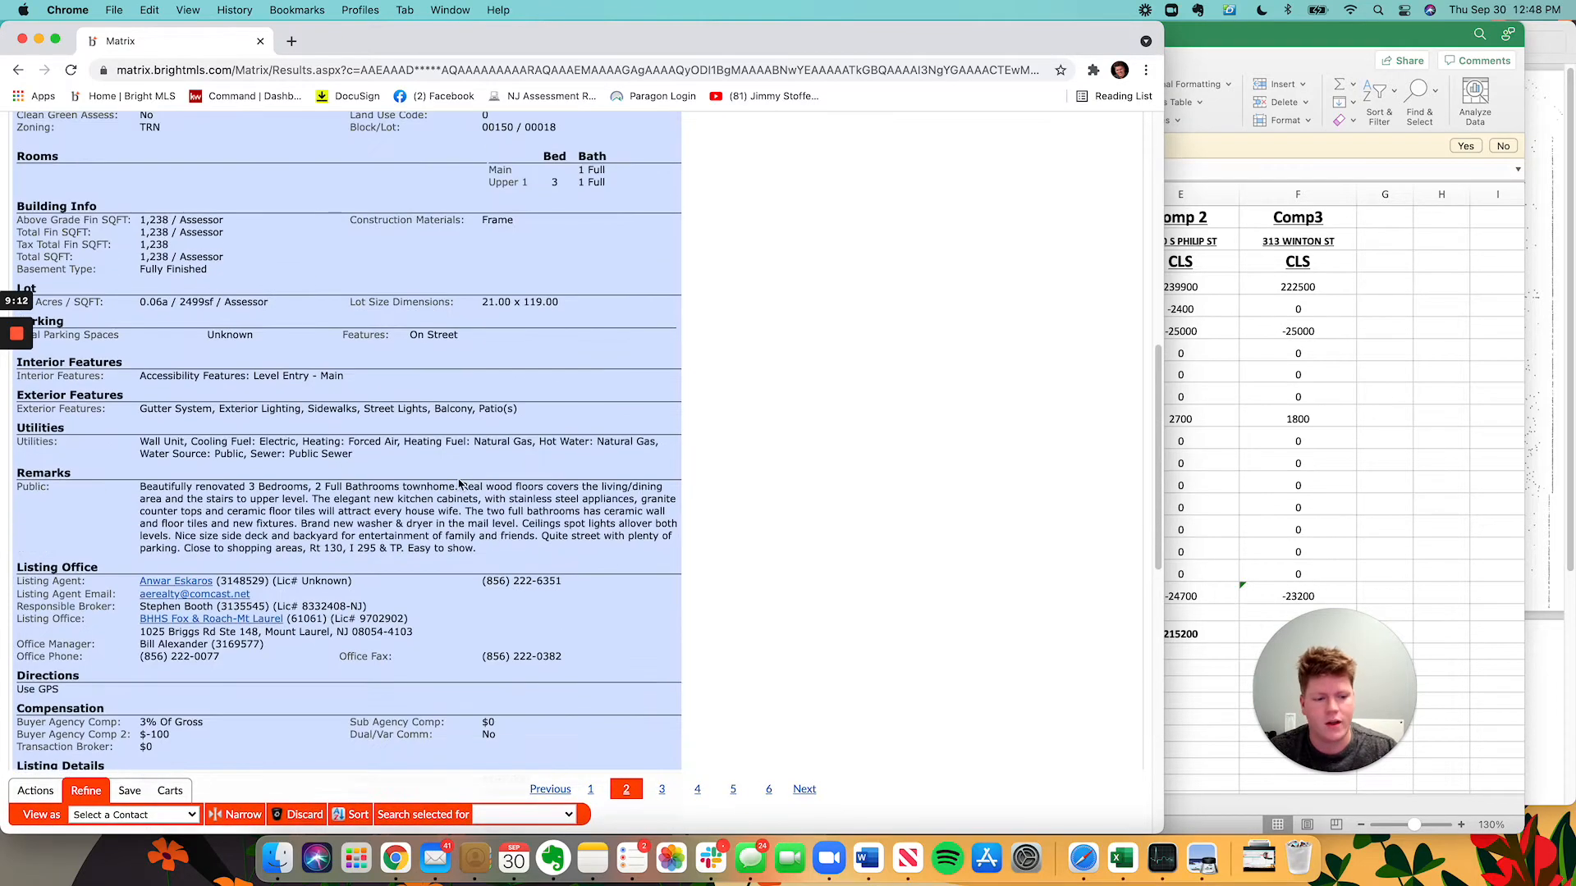
Leave Comp 1's seller credits at 0 and move to the condition adjustment cell.
left_click(1387, 422)
left_click(1064, 306)
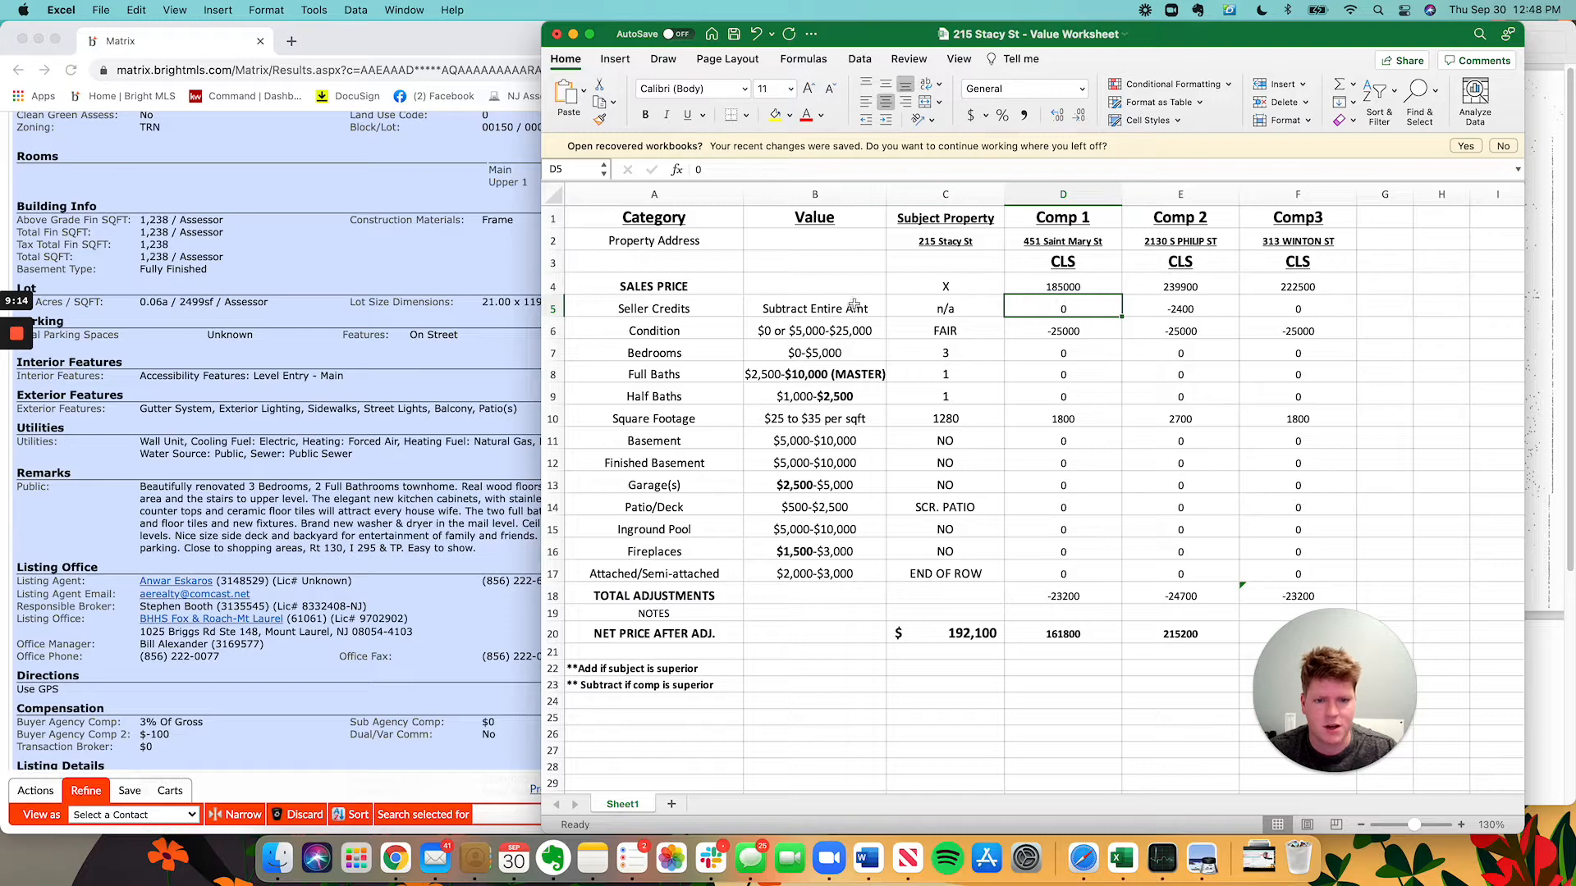
left_click(1038, 336)
left_click(286, 532)
scroll(361, 493, "up", 10)
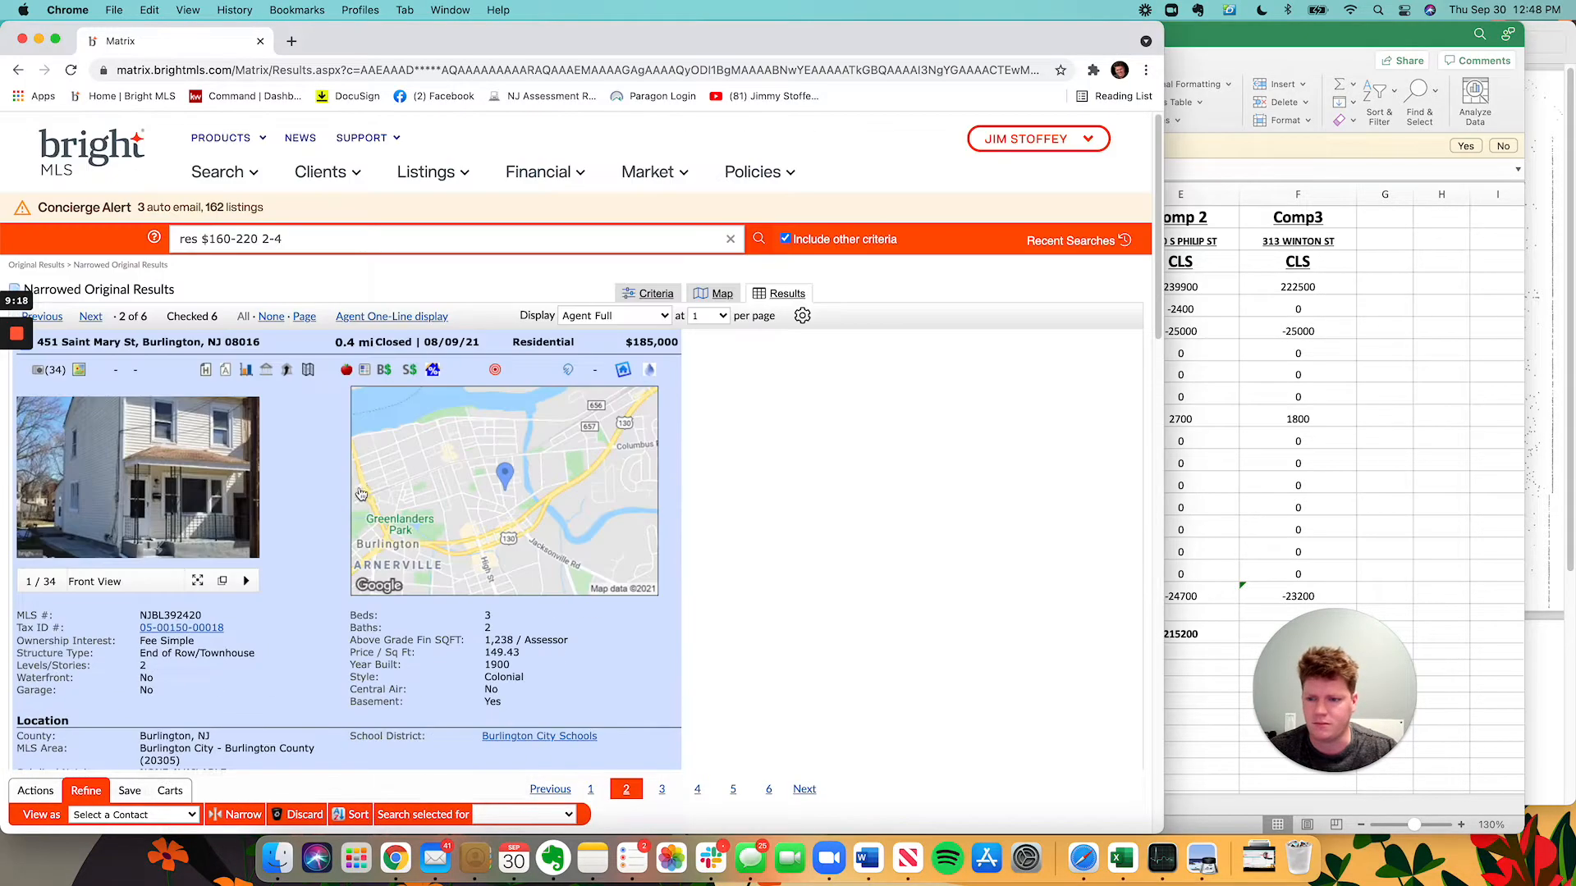
left_click(221, 580)
scroll(600, 479, "down", 3)
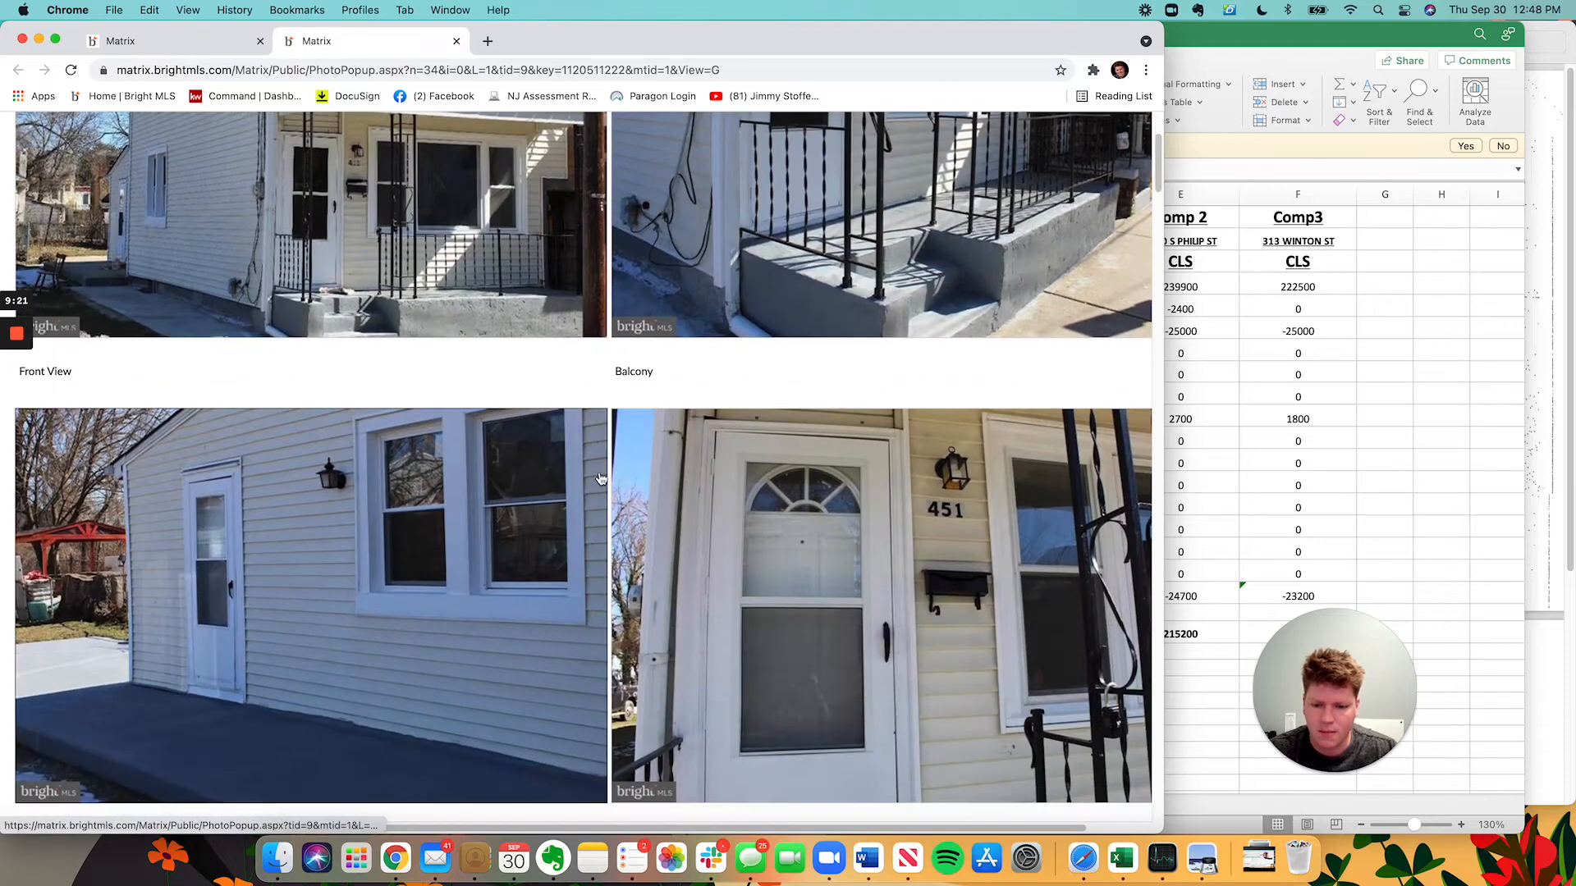
scroll(600, 479, "down", 6)
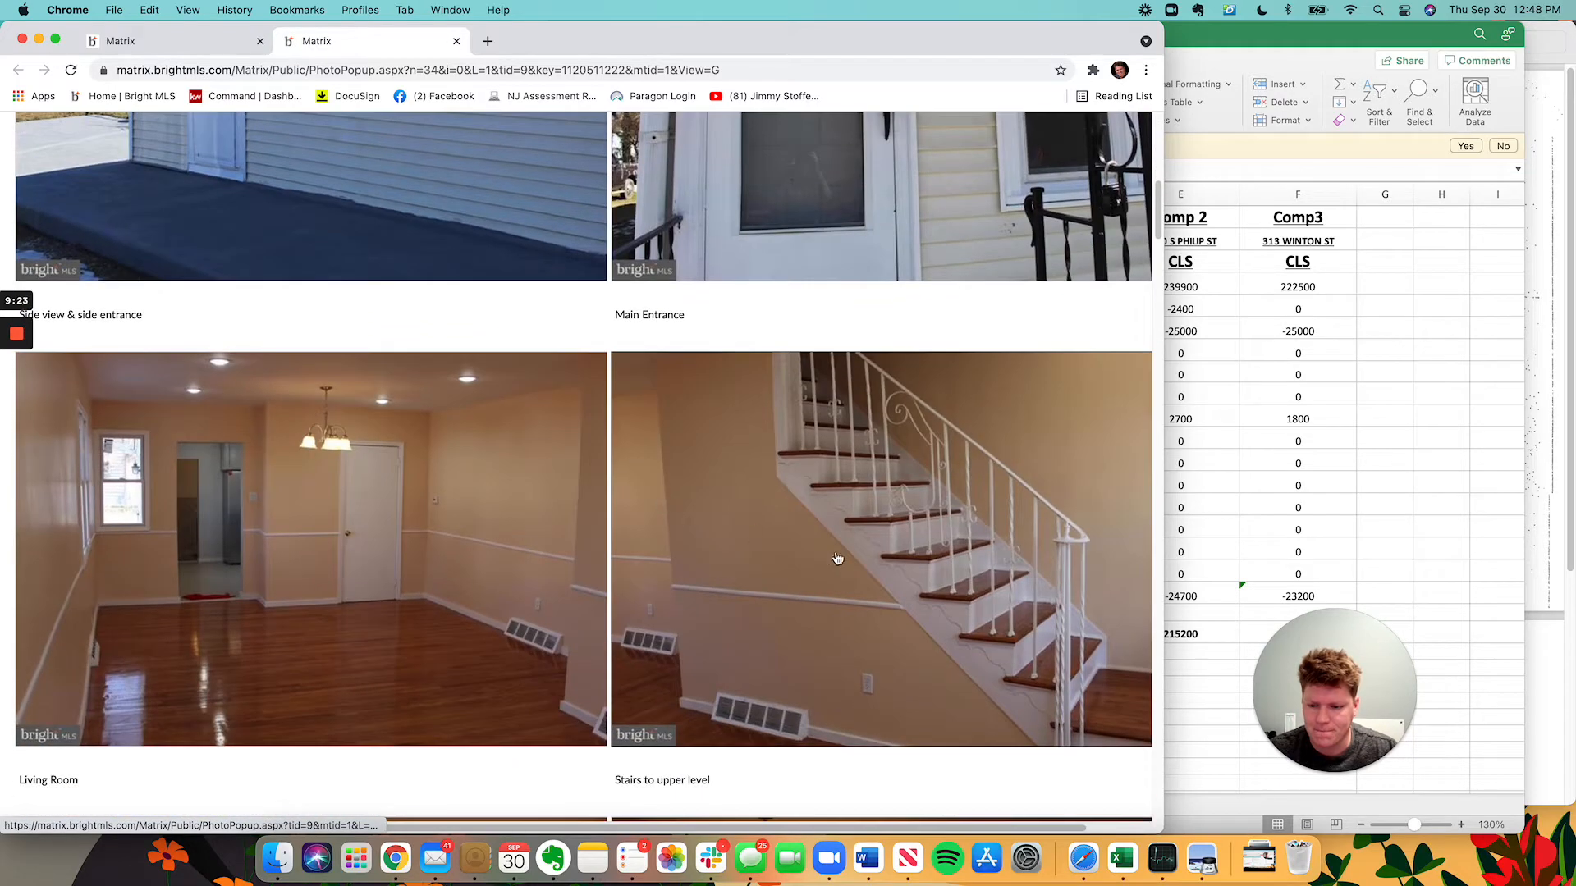
scroll(837, 558, "down", 9)
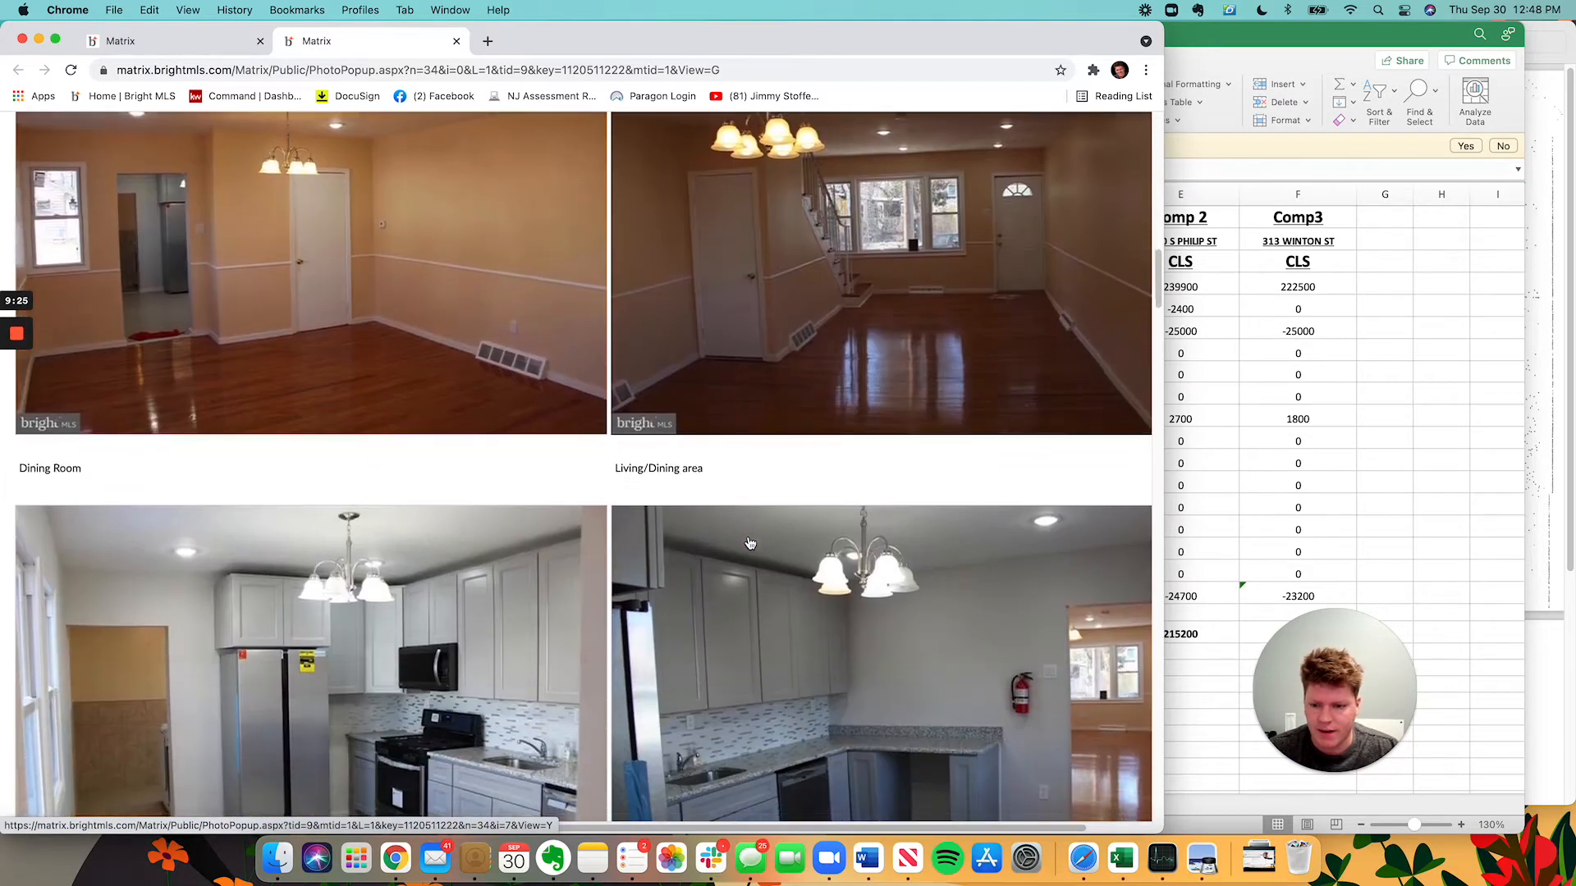
scroll(749, 543, "down", 4)
scroll(747, 544, "down", 1)
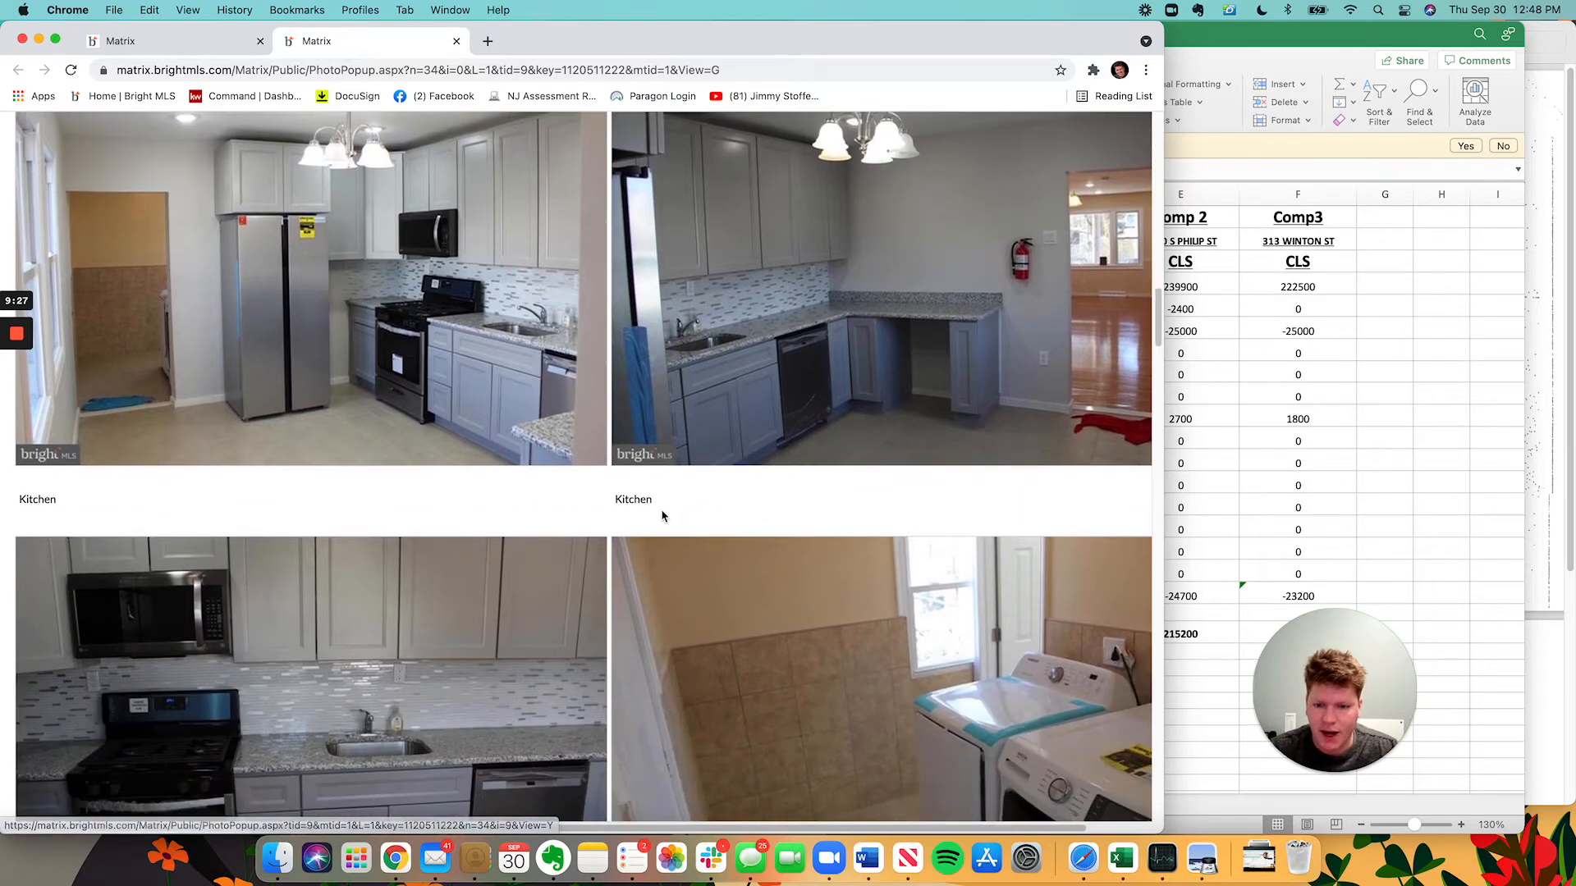
scroll(744, 509, "down", 6)
scroll(742, 475, "down", 6)
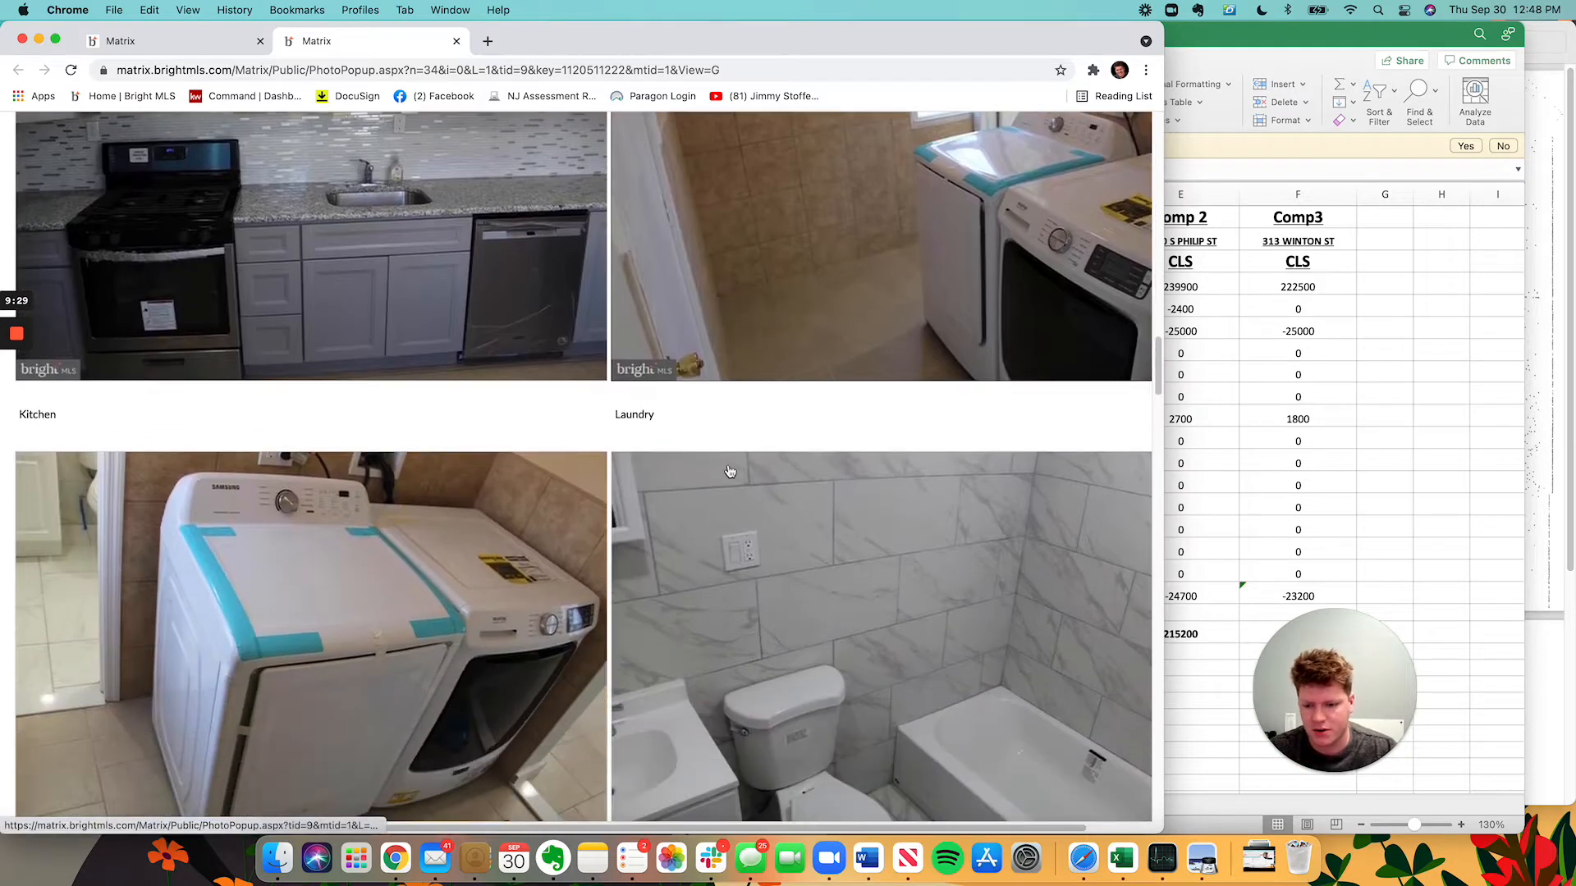
scroll(722, 567, "down", 20)
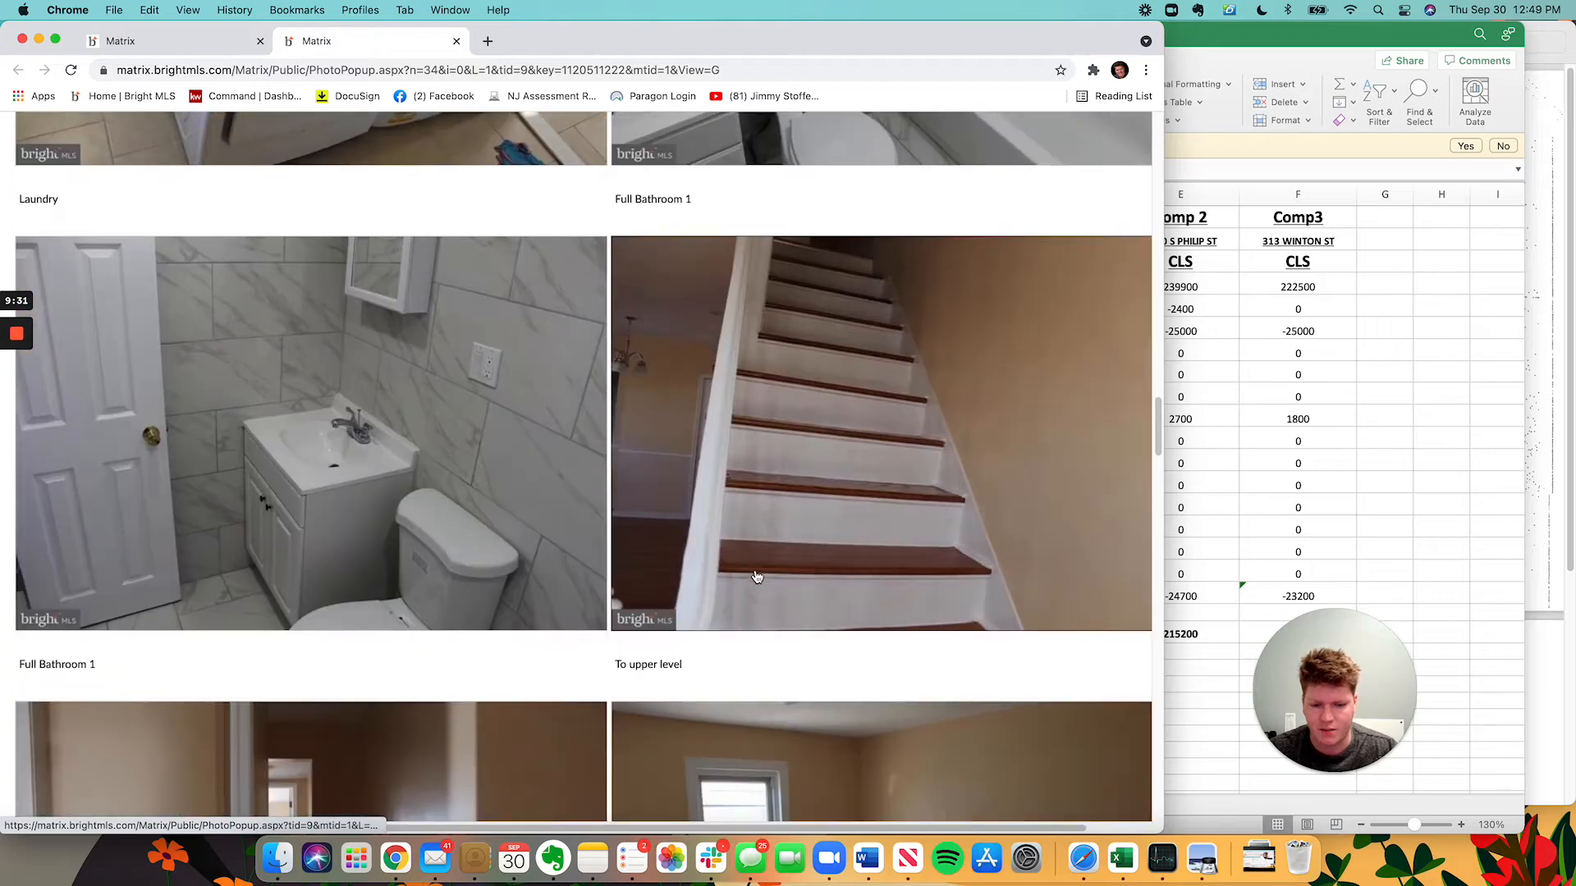
scroll(749, 573, "down", 20)
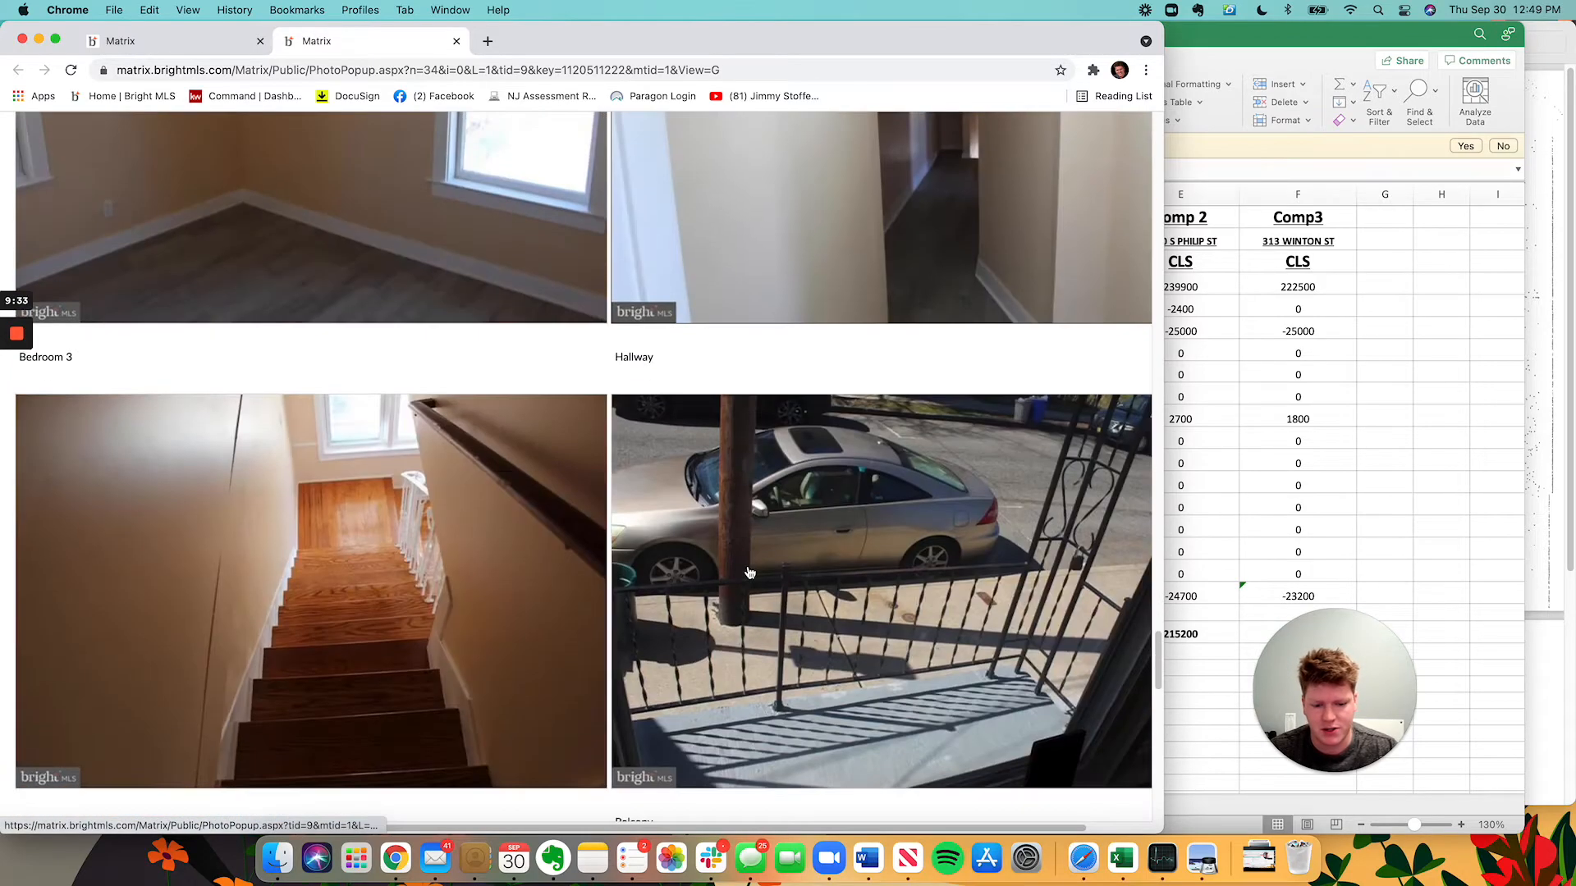
scroll(885, 464, "down", 4)
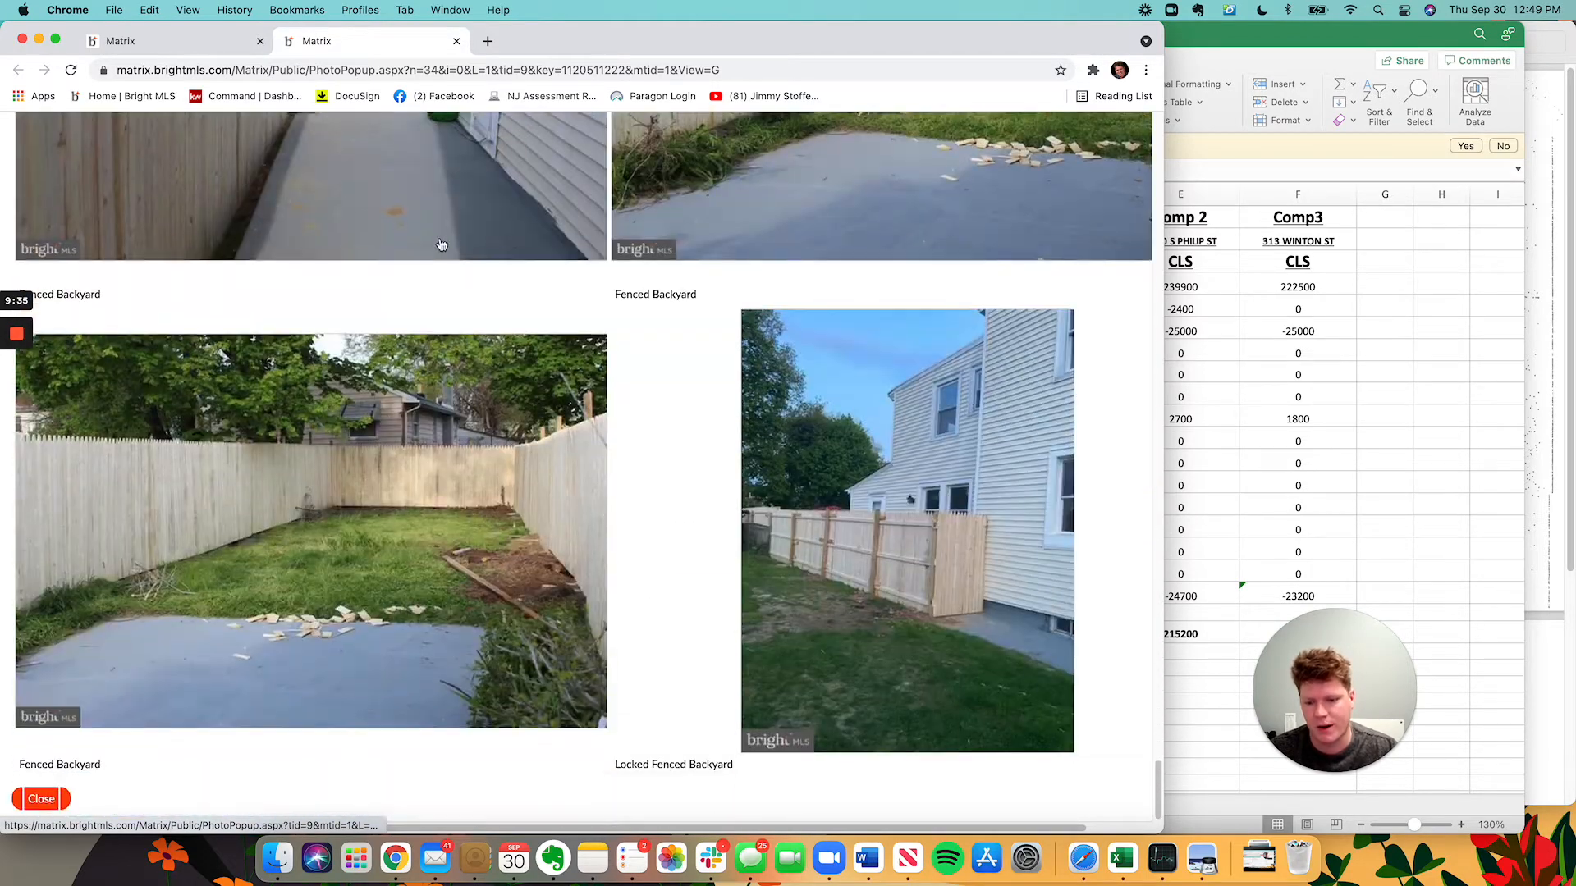
left_click(197, 41)
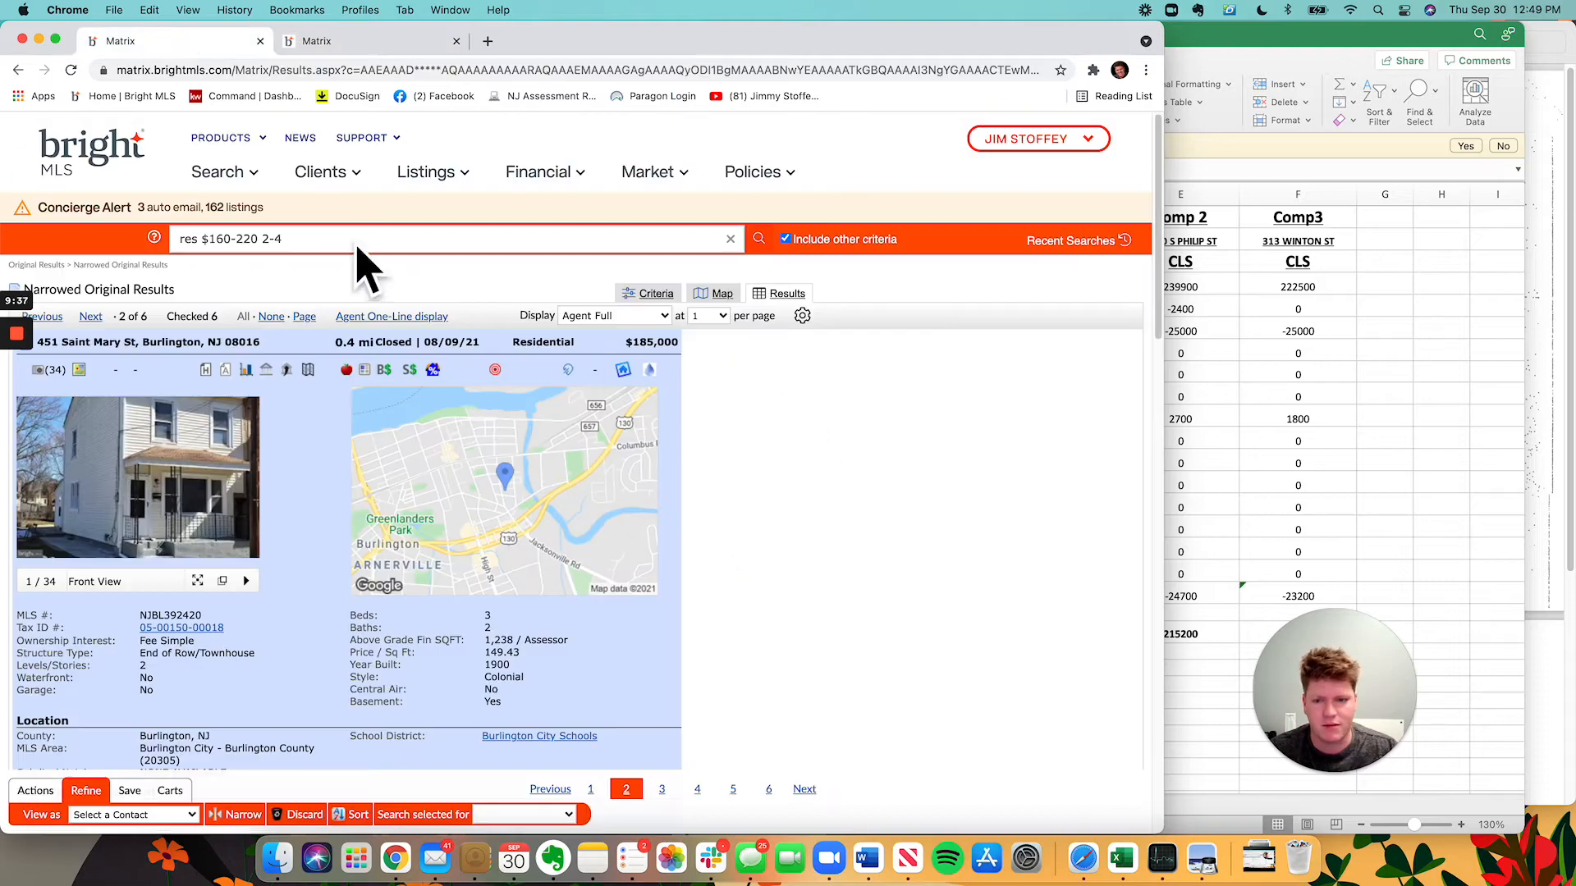
Bring the value worksheet forward, then the APPRAISAL ADJUSTMENTS chart in Preview.
left_click(1295, 380)
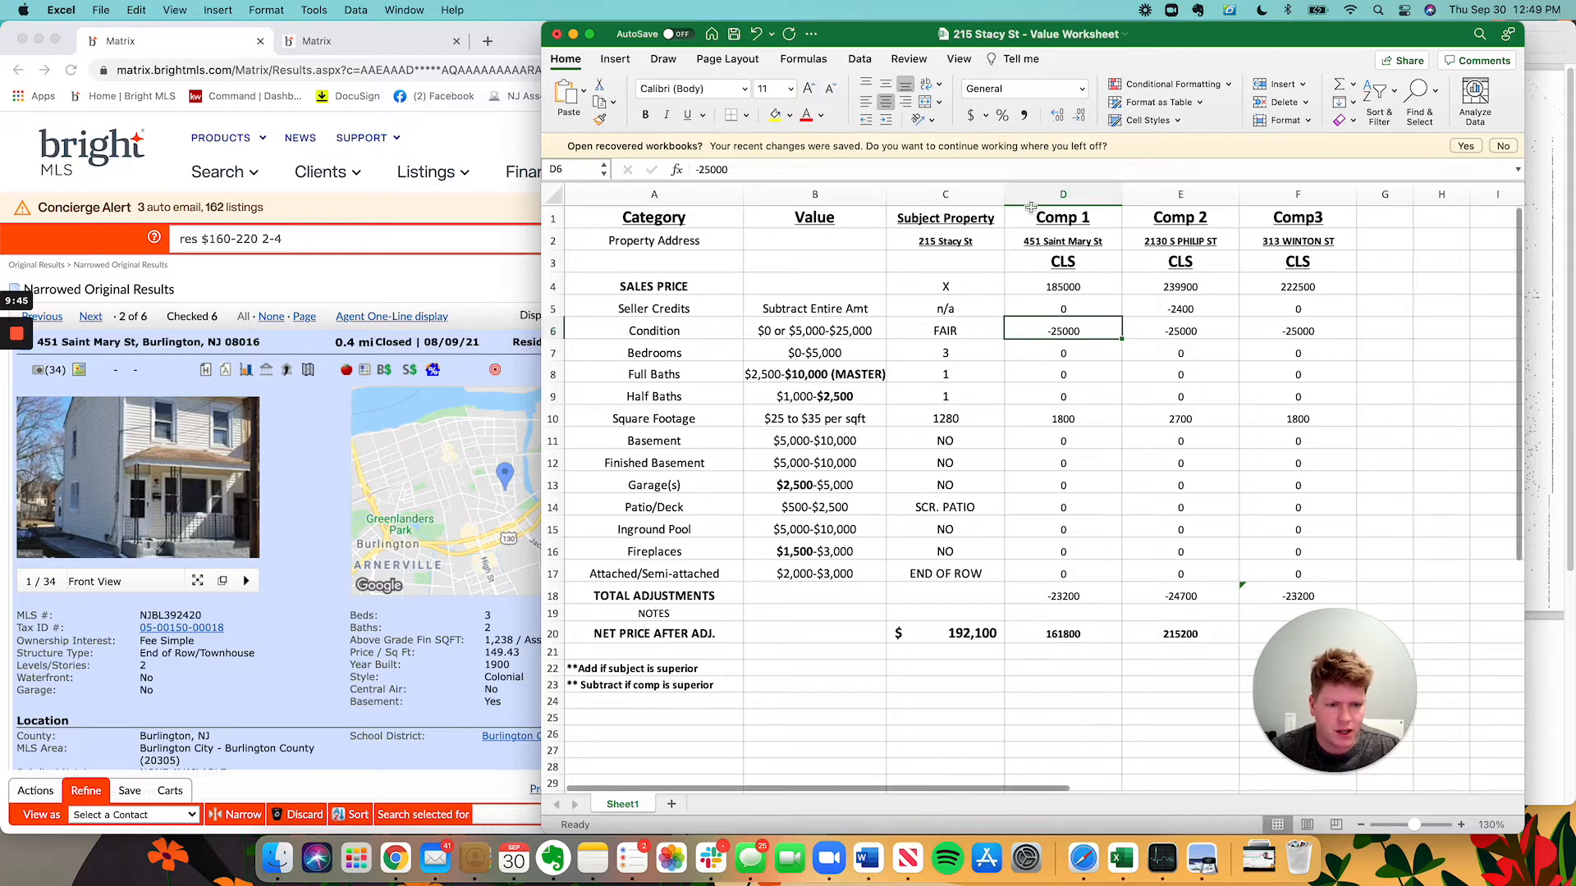
left_click(1557, 176)
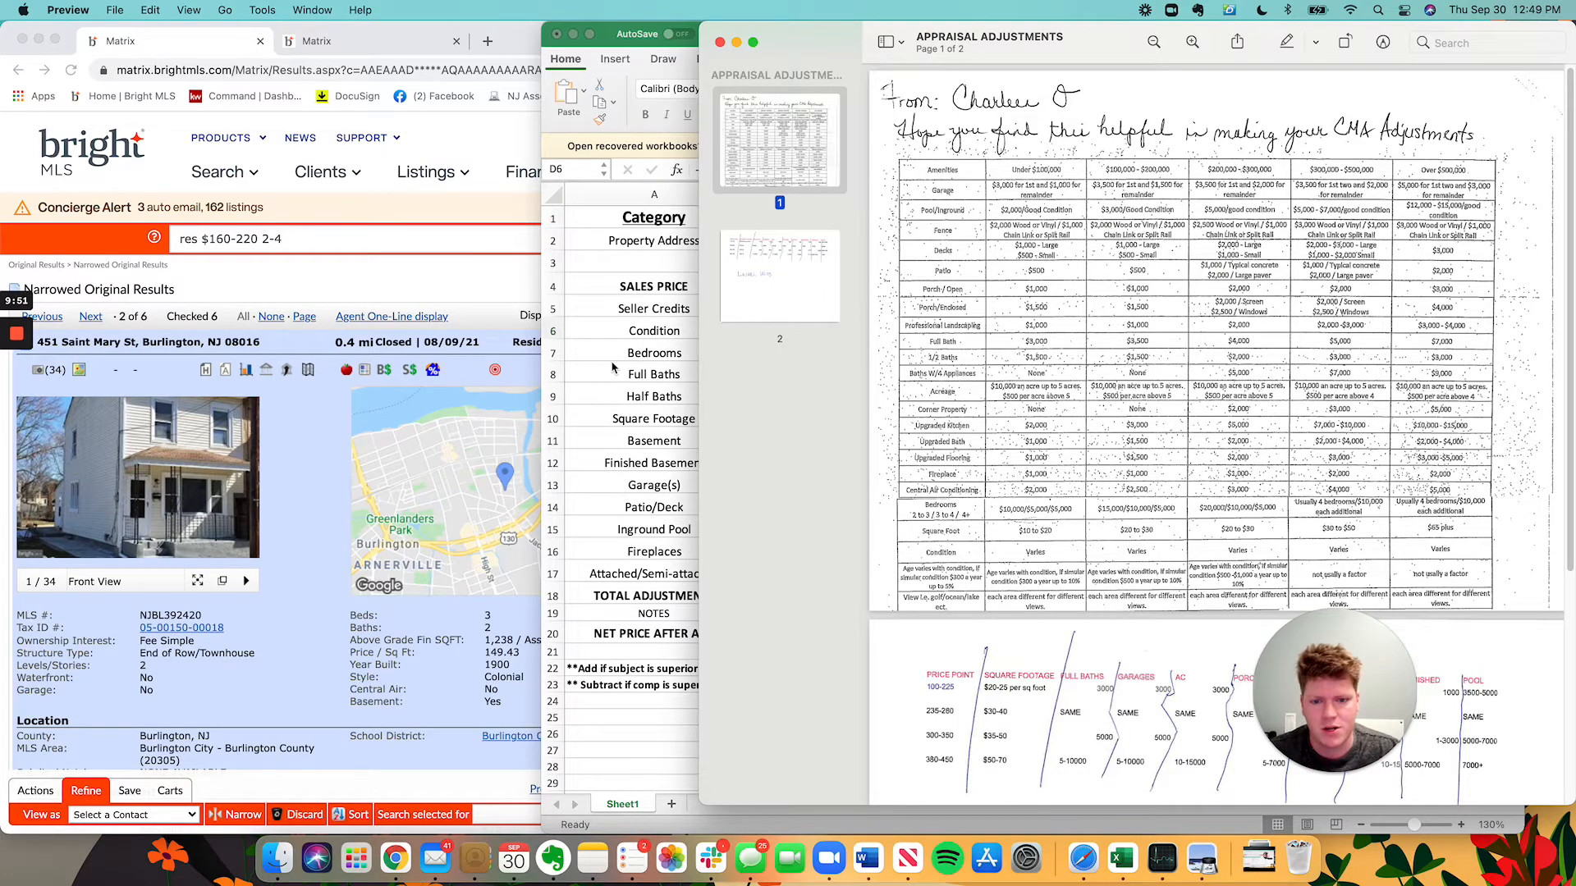
Compare pages 2 and 1 of the APPRAISAL ADJUSTMENTS chart with the worksheet, ending on the worksheet.
left_click(639, 374)
left_click(258, 456)
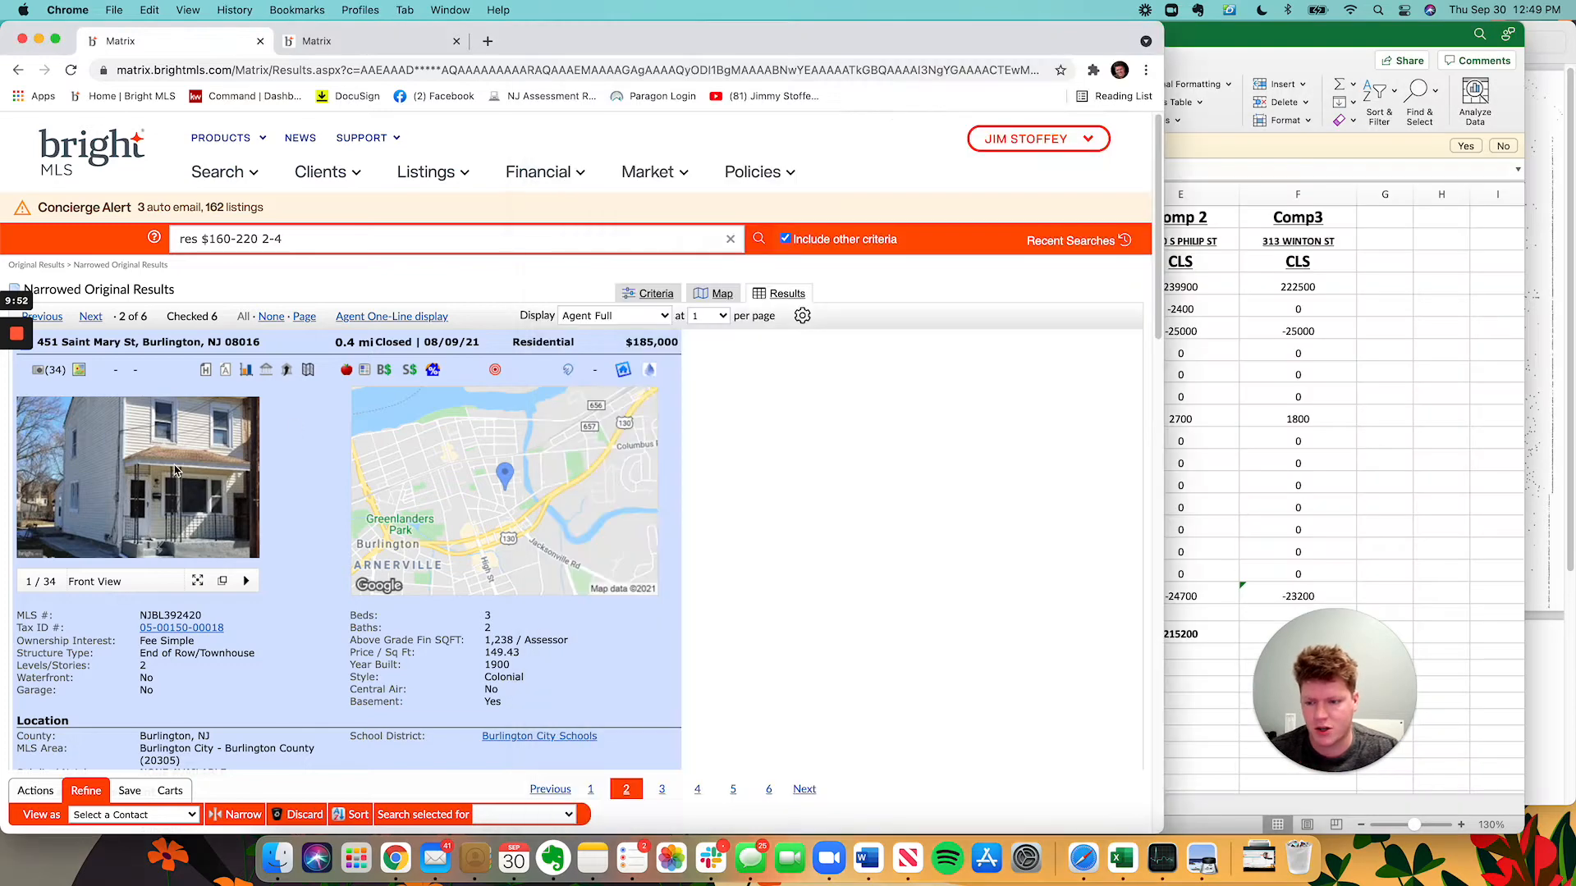
left_click(1308, 447)
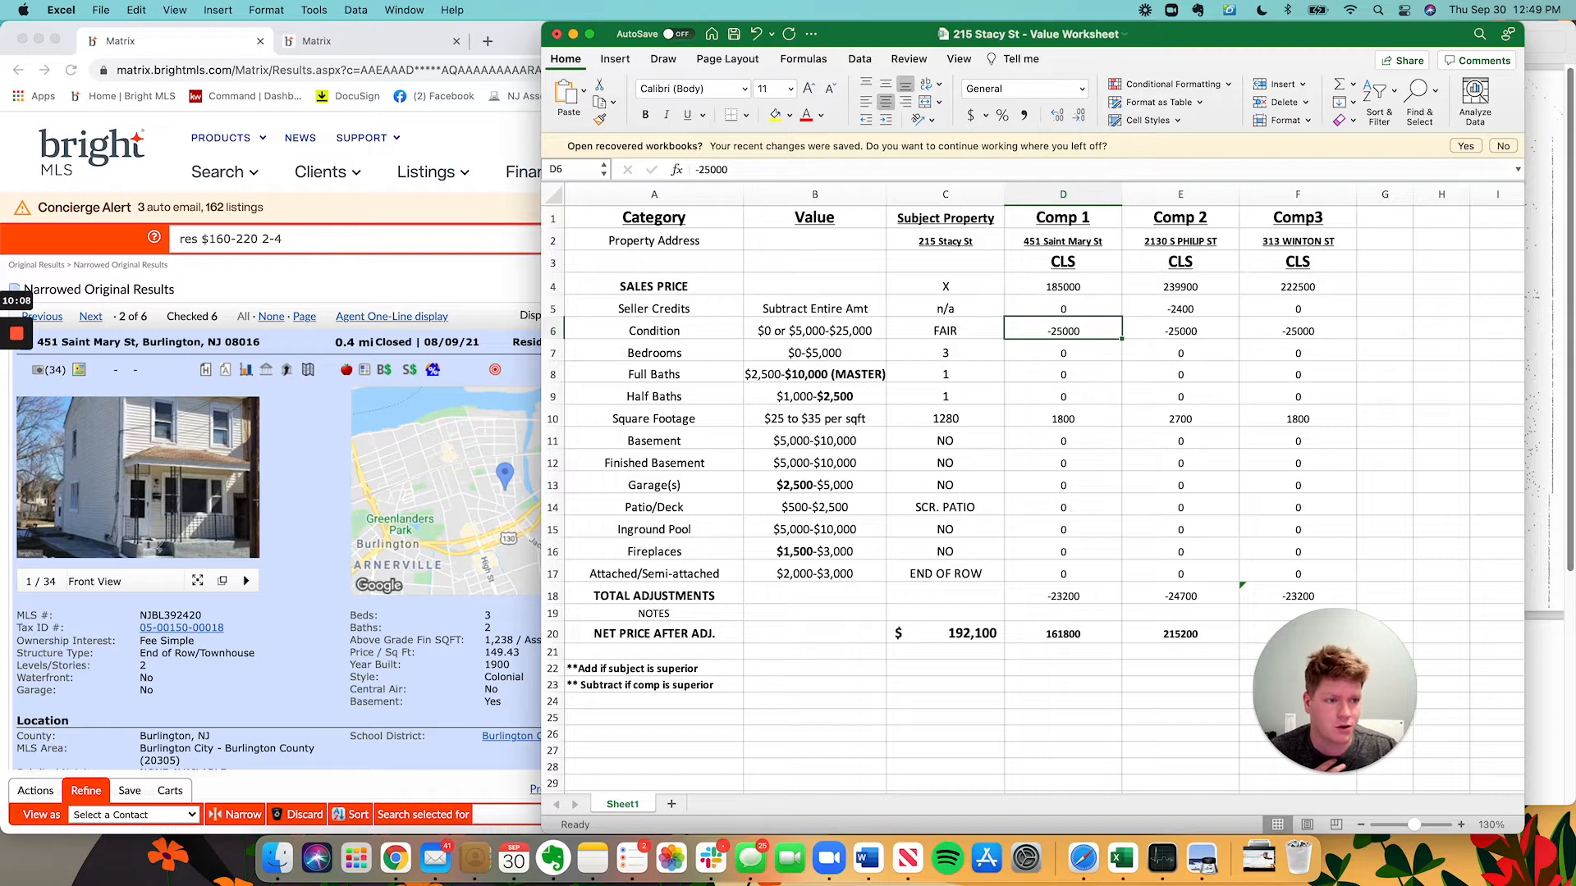
left_click(1531, 336)
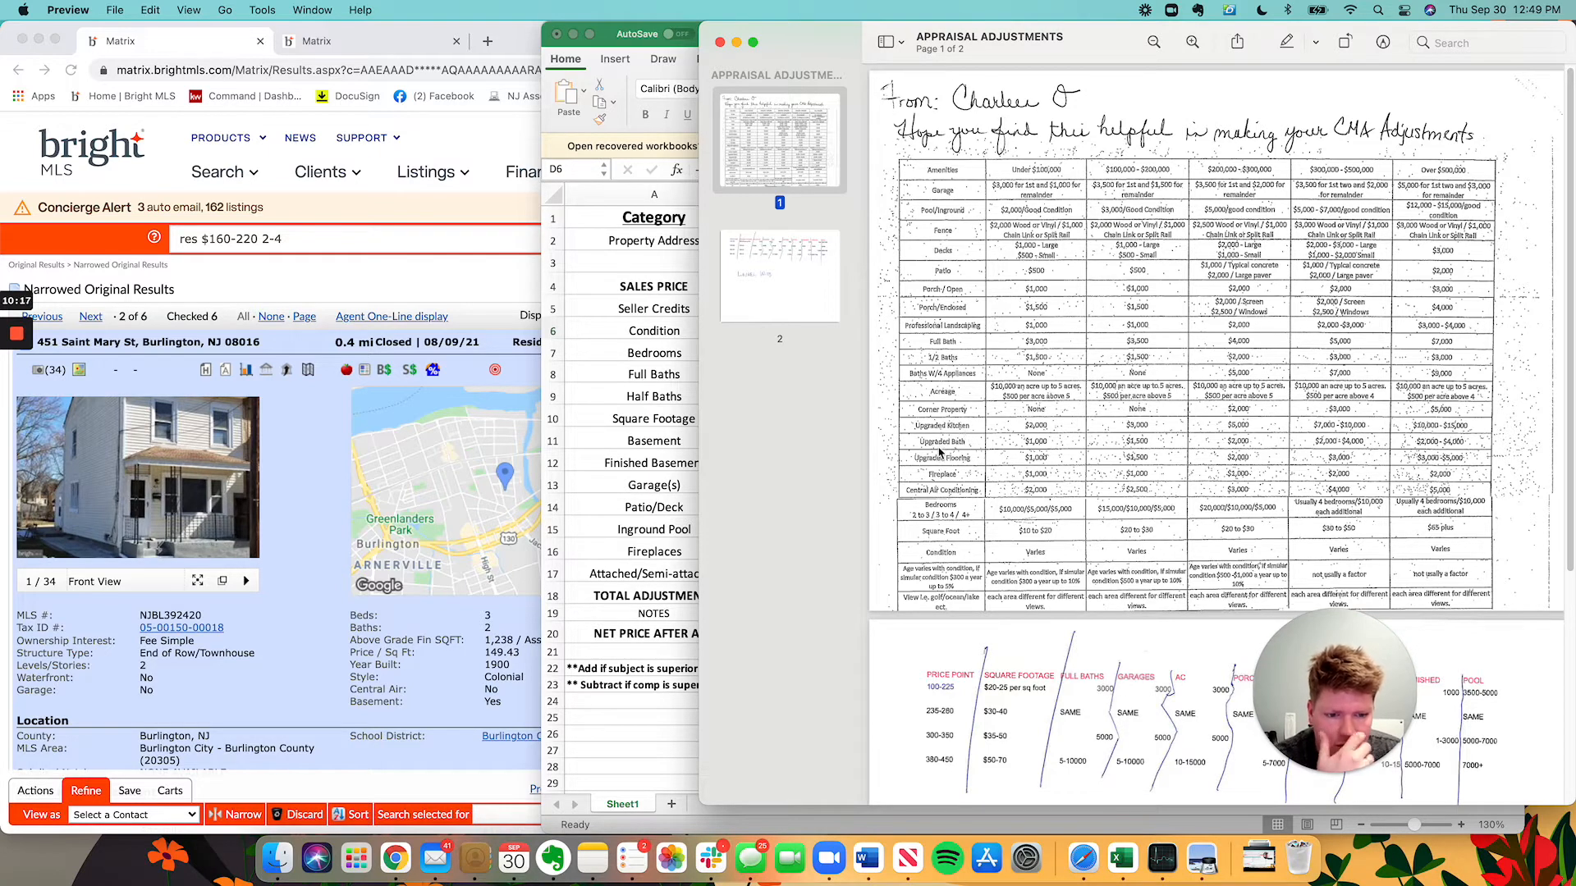
scroll(1015, 443, "down", 1)
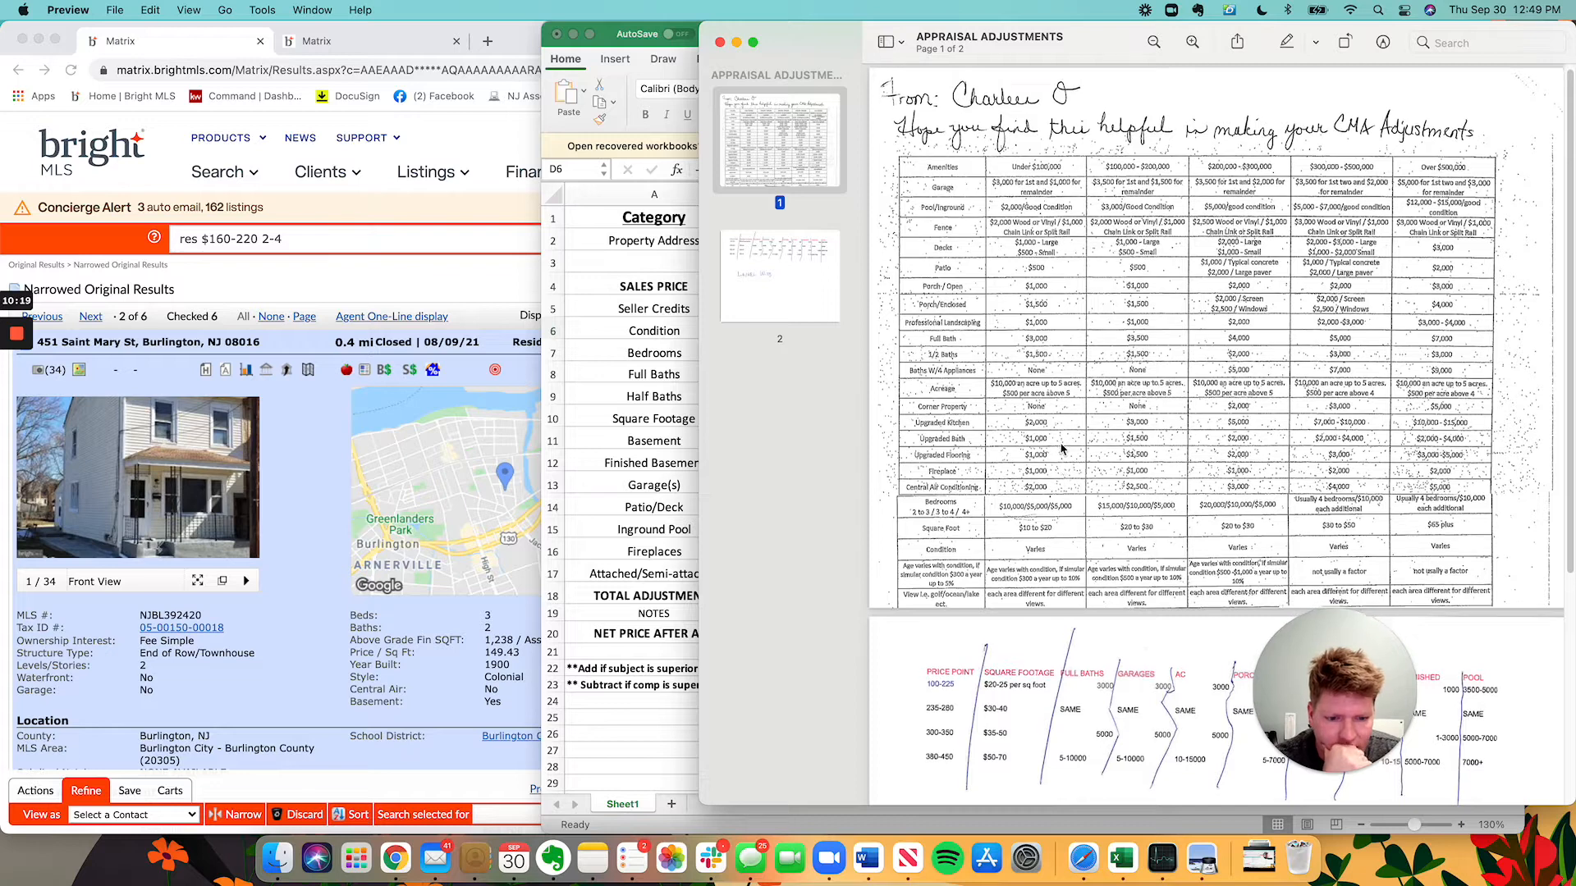
scroll(1042, 521, "up", 1)
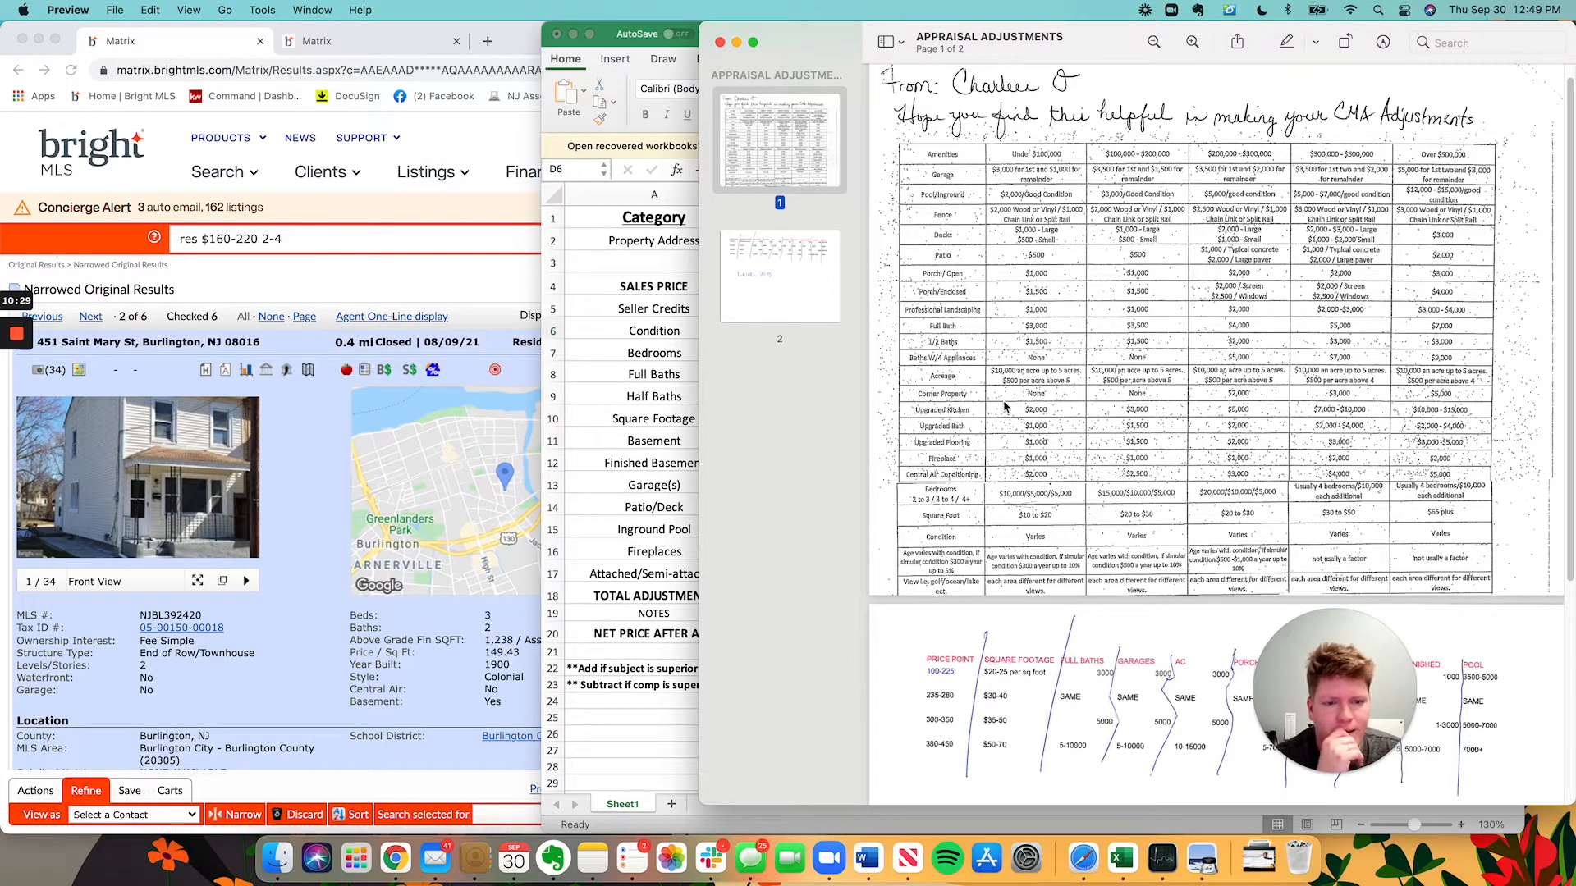
left_click(830, 310)
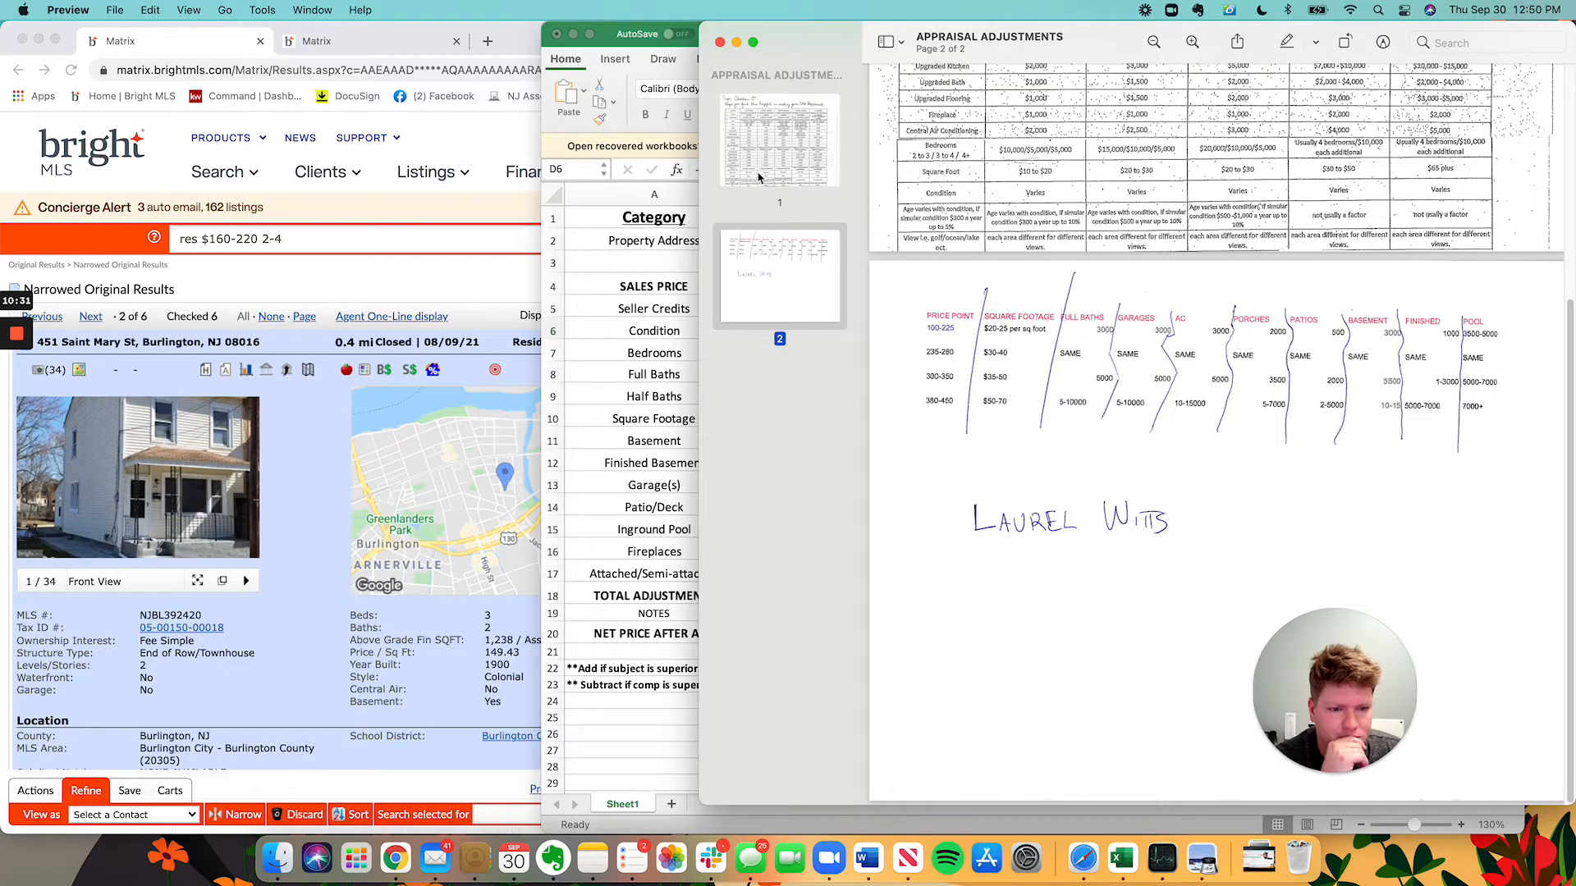
left_click(759, 177)
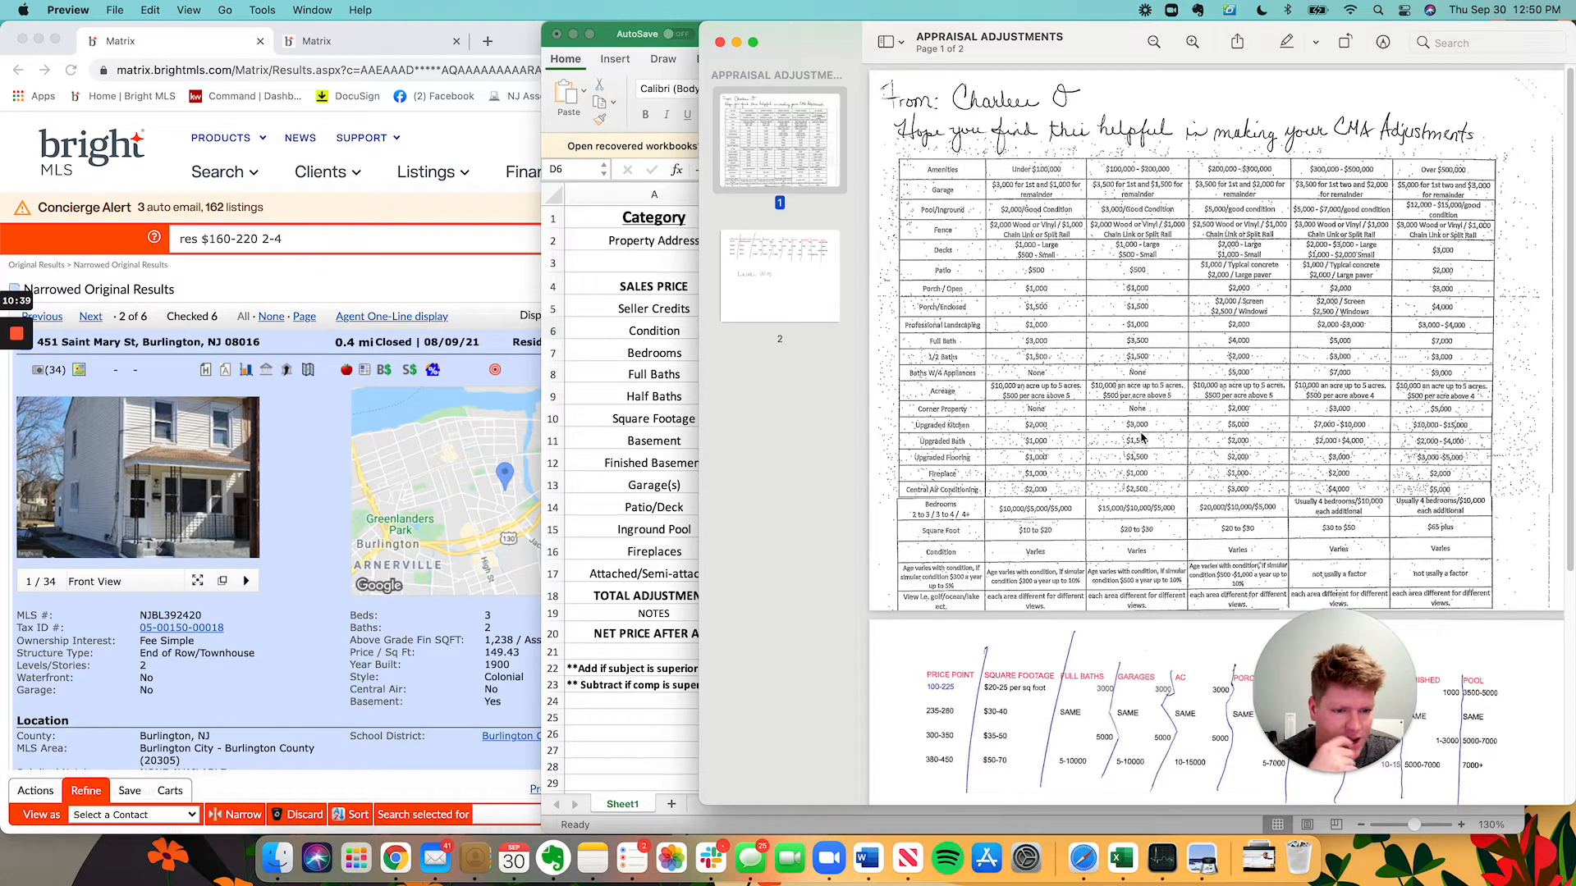
left_click(614, 401)
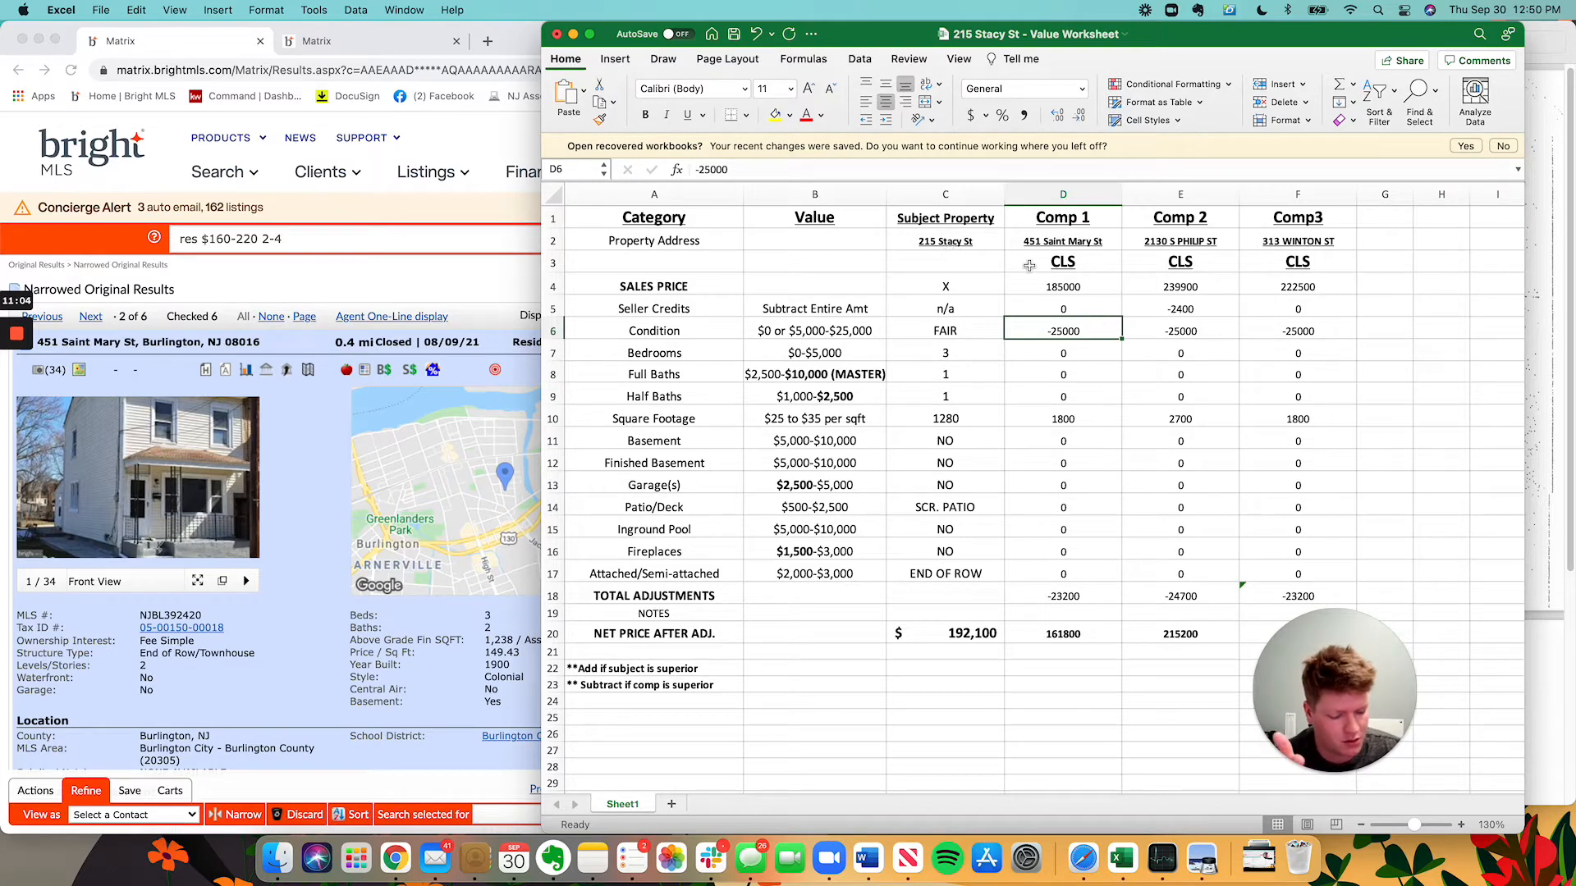
Enter -5000 as Comp 1's condition adjustment in cell D6.
type("-5000")
key("Return")
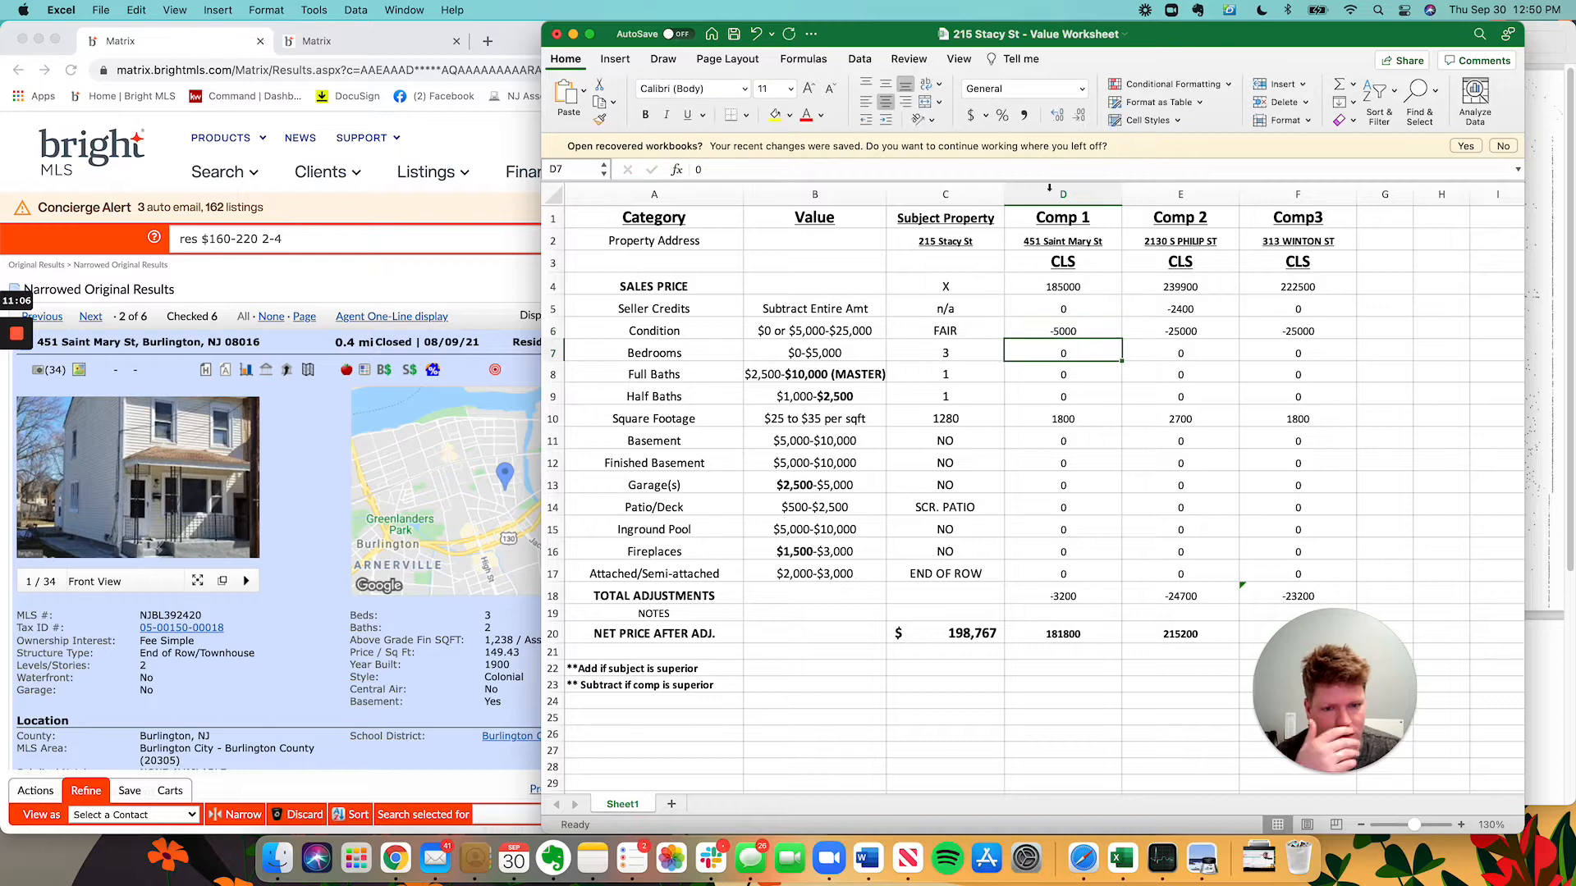
key("Up")
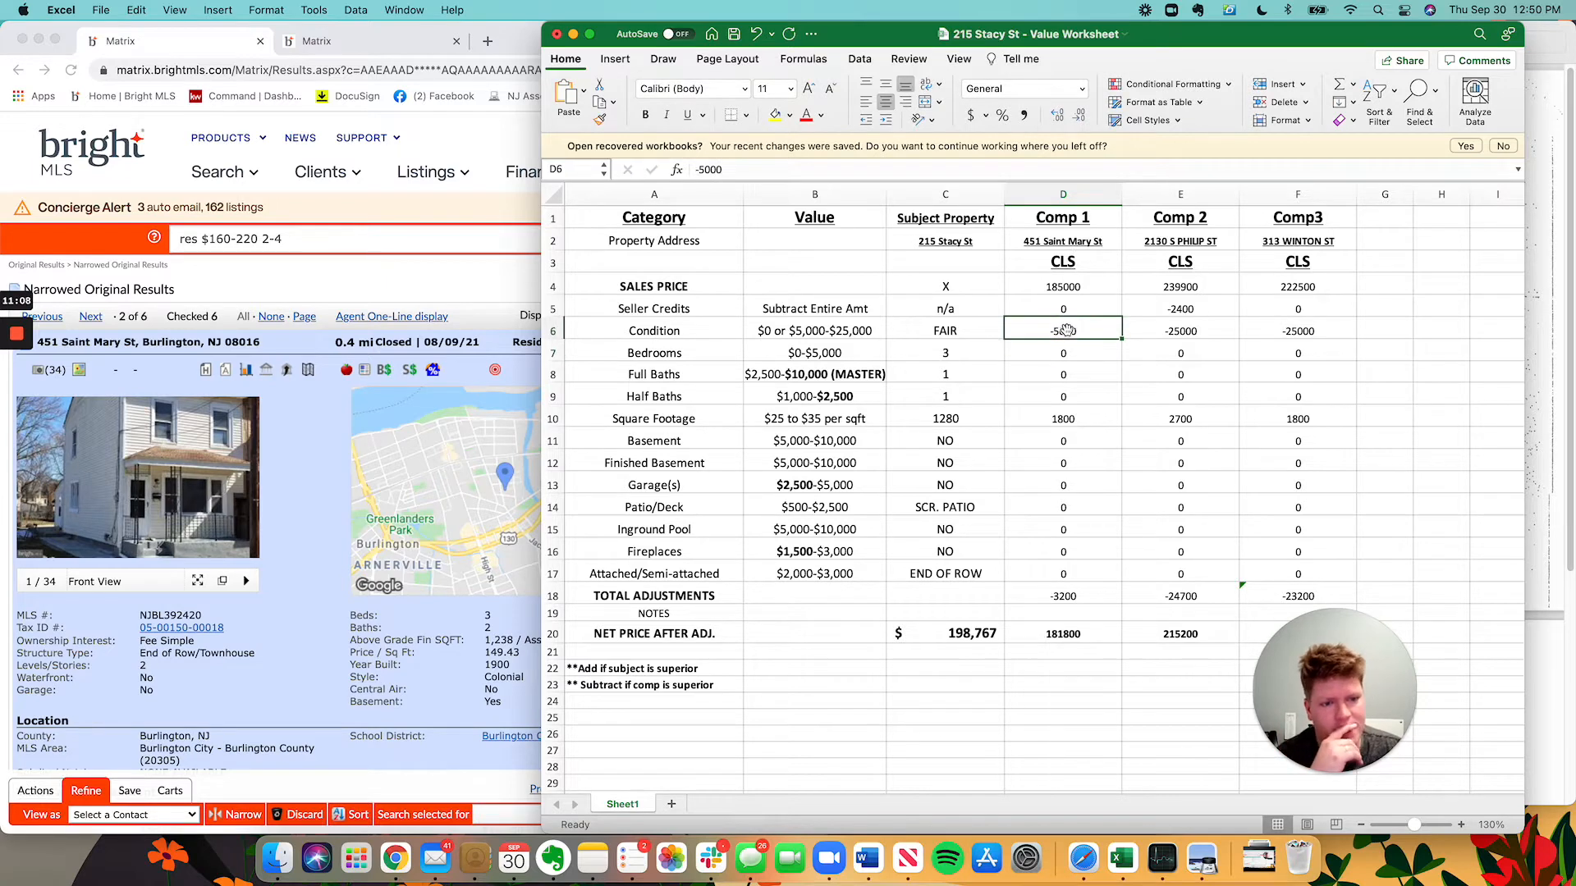
left_click(1153, 358)
left_click(1039, 361)
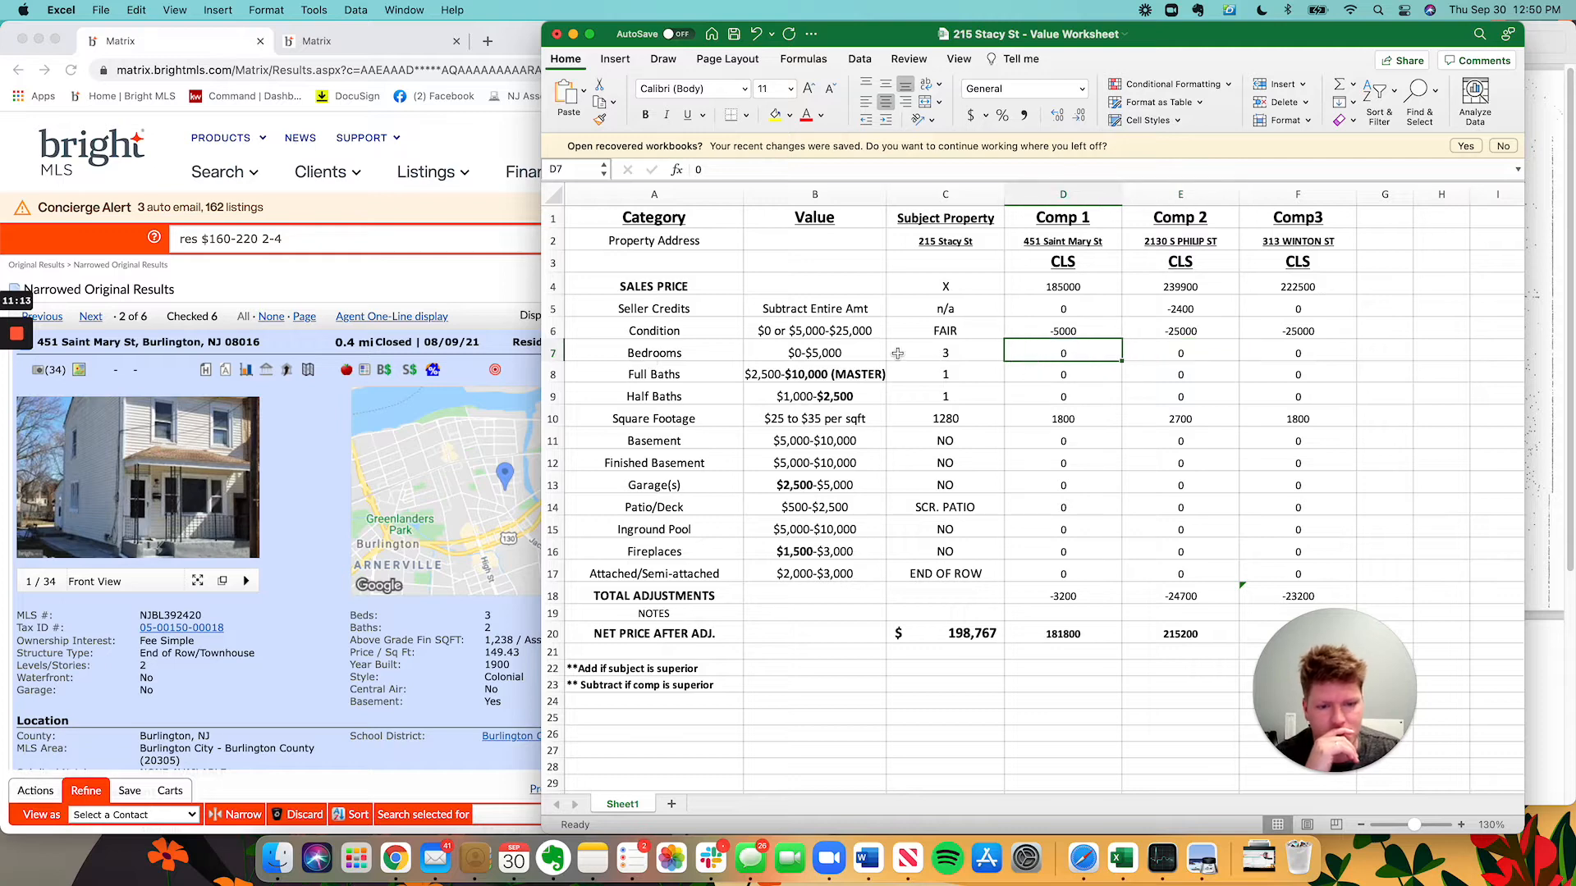
left_click(355, 460)
left_click(1267, 456)
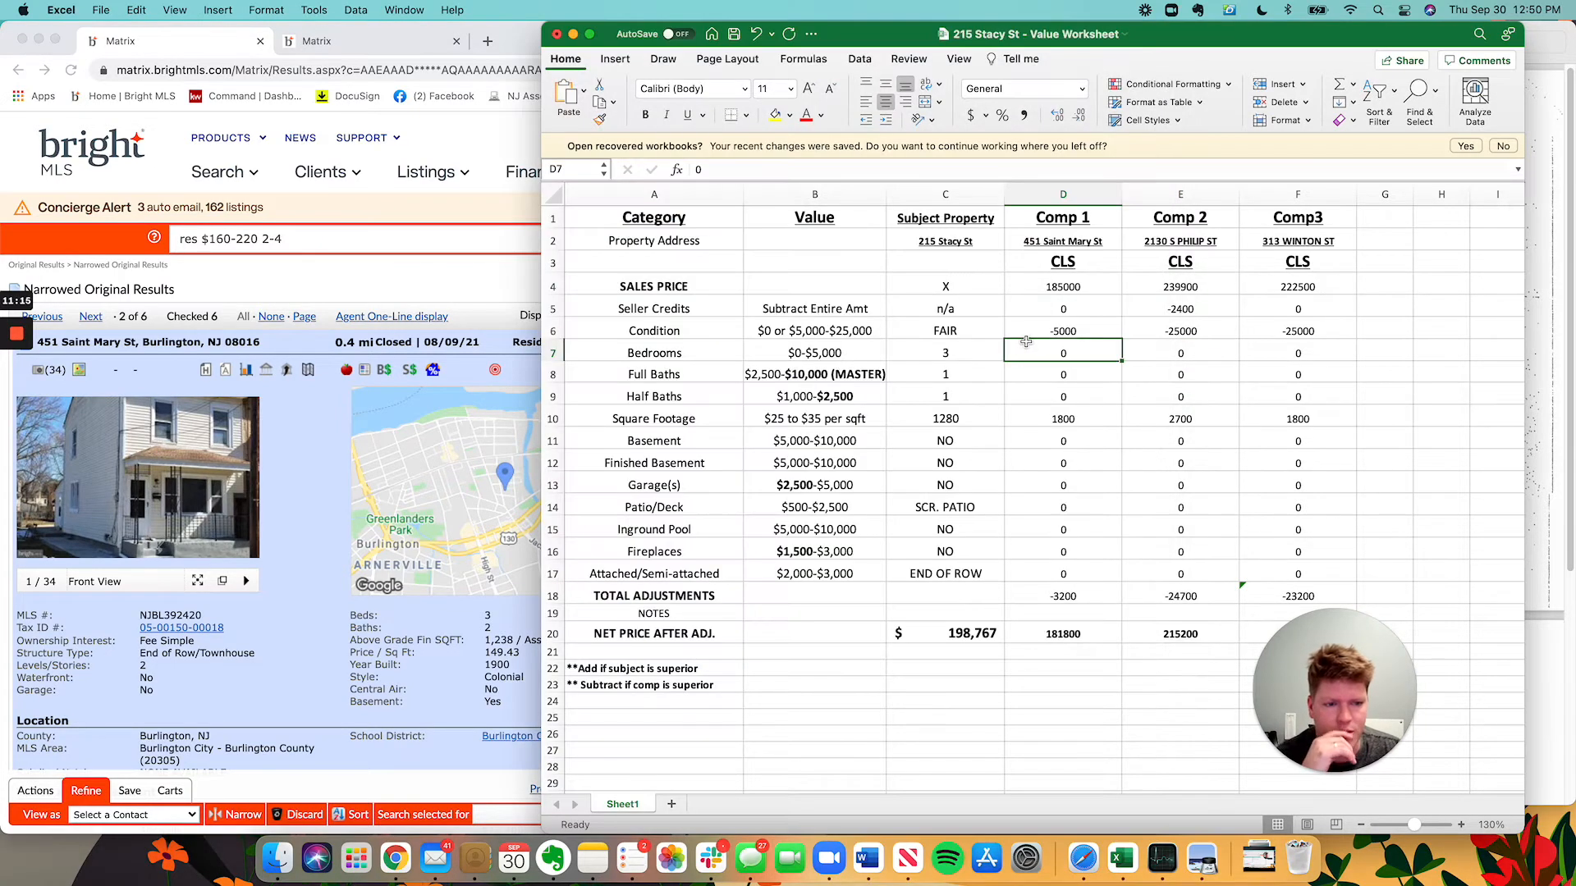
left_click(1075, 374)
left_click(312, 425)
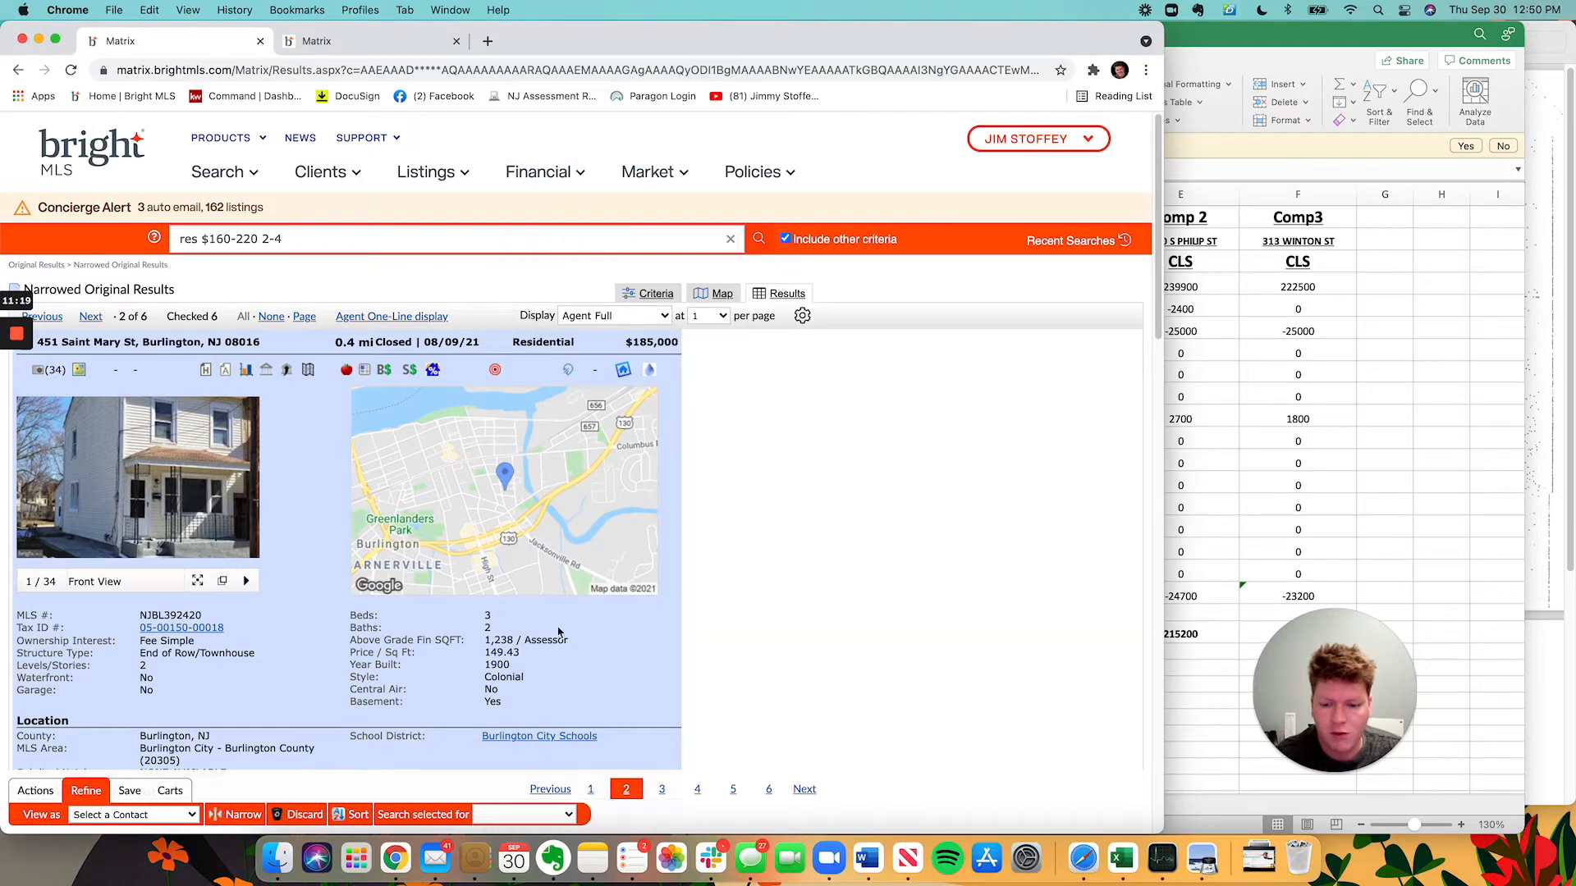
left_click(1329, 466)
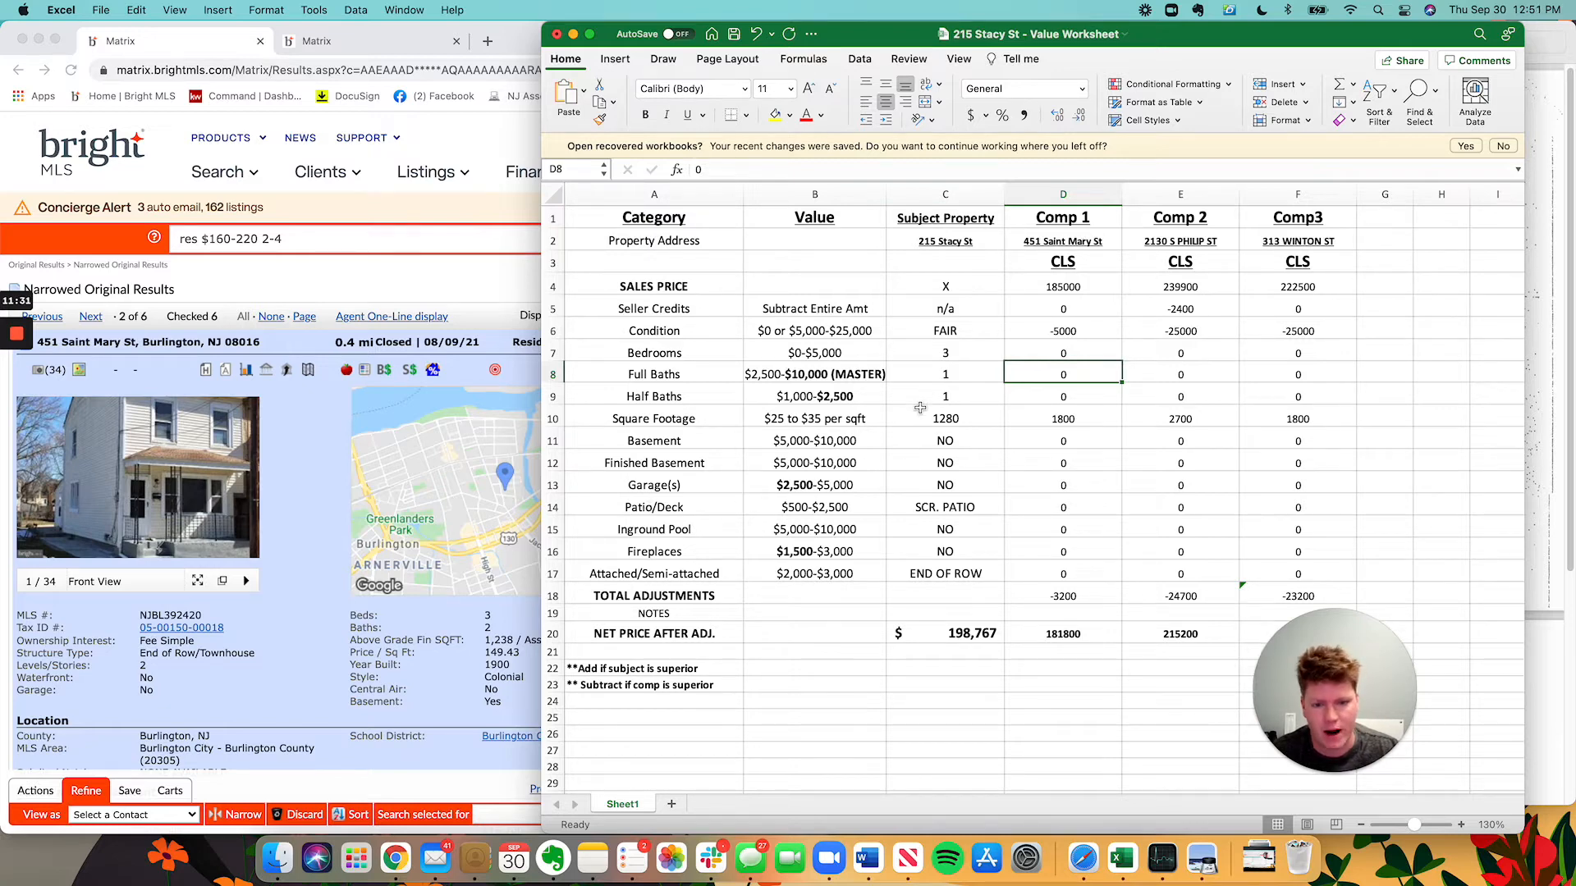
left_click(281, 602)
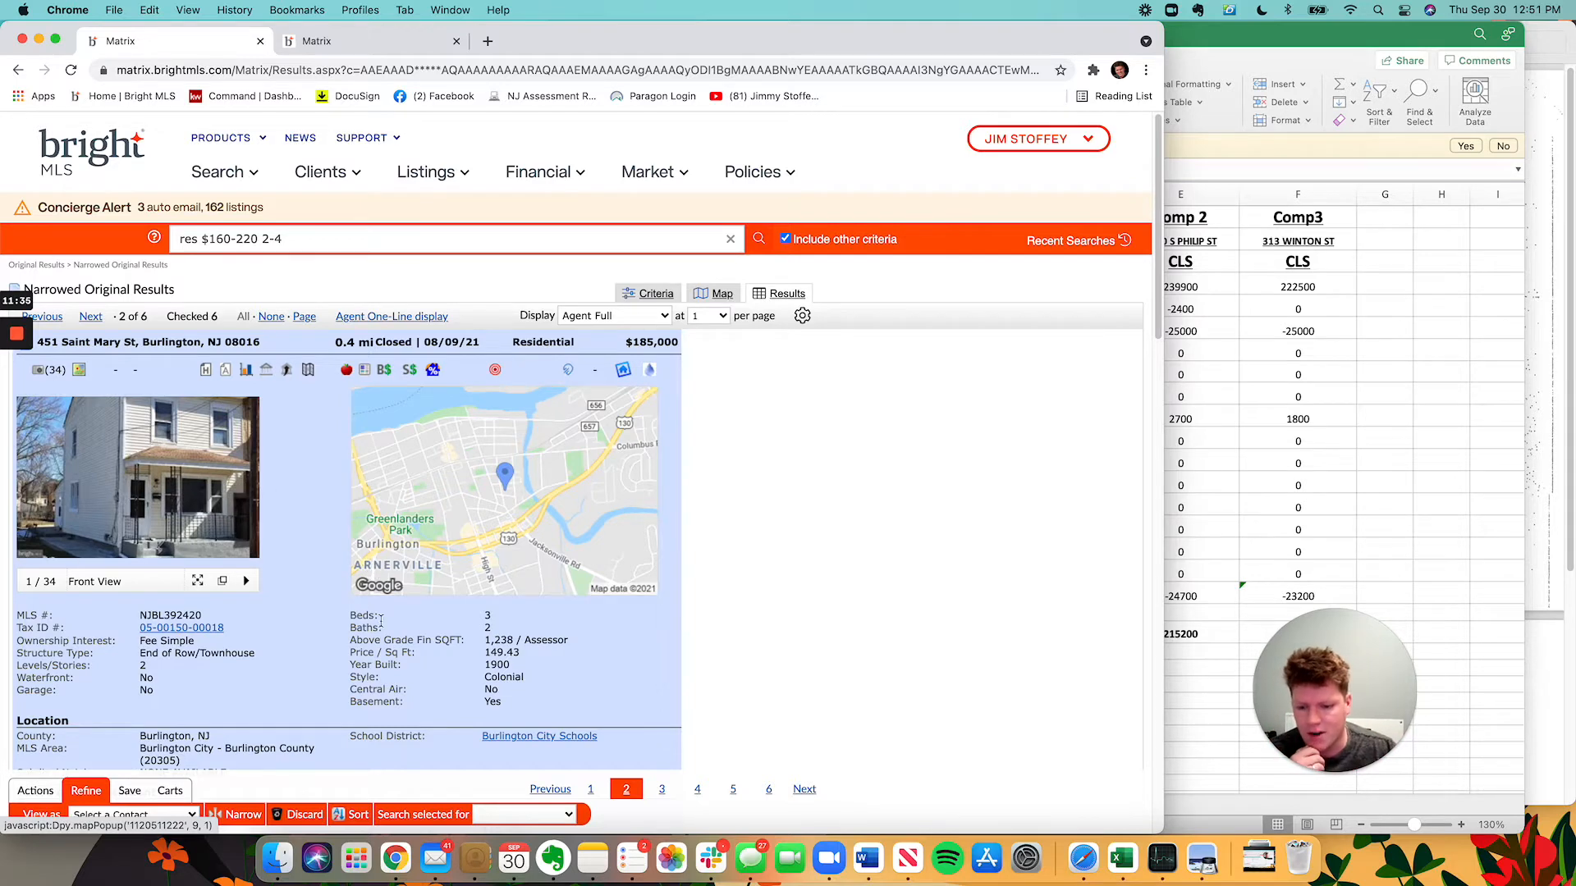
scroll(257, 474, "down", 1)
scroll(257, 474, "down", 10)
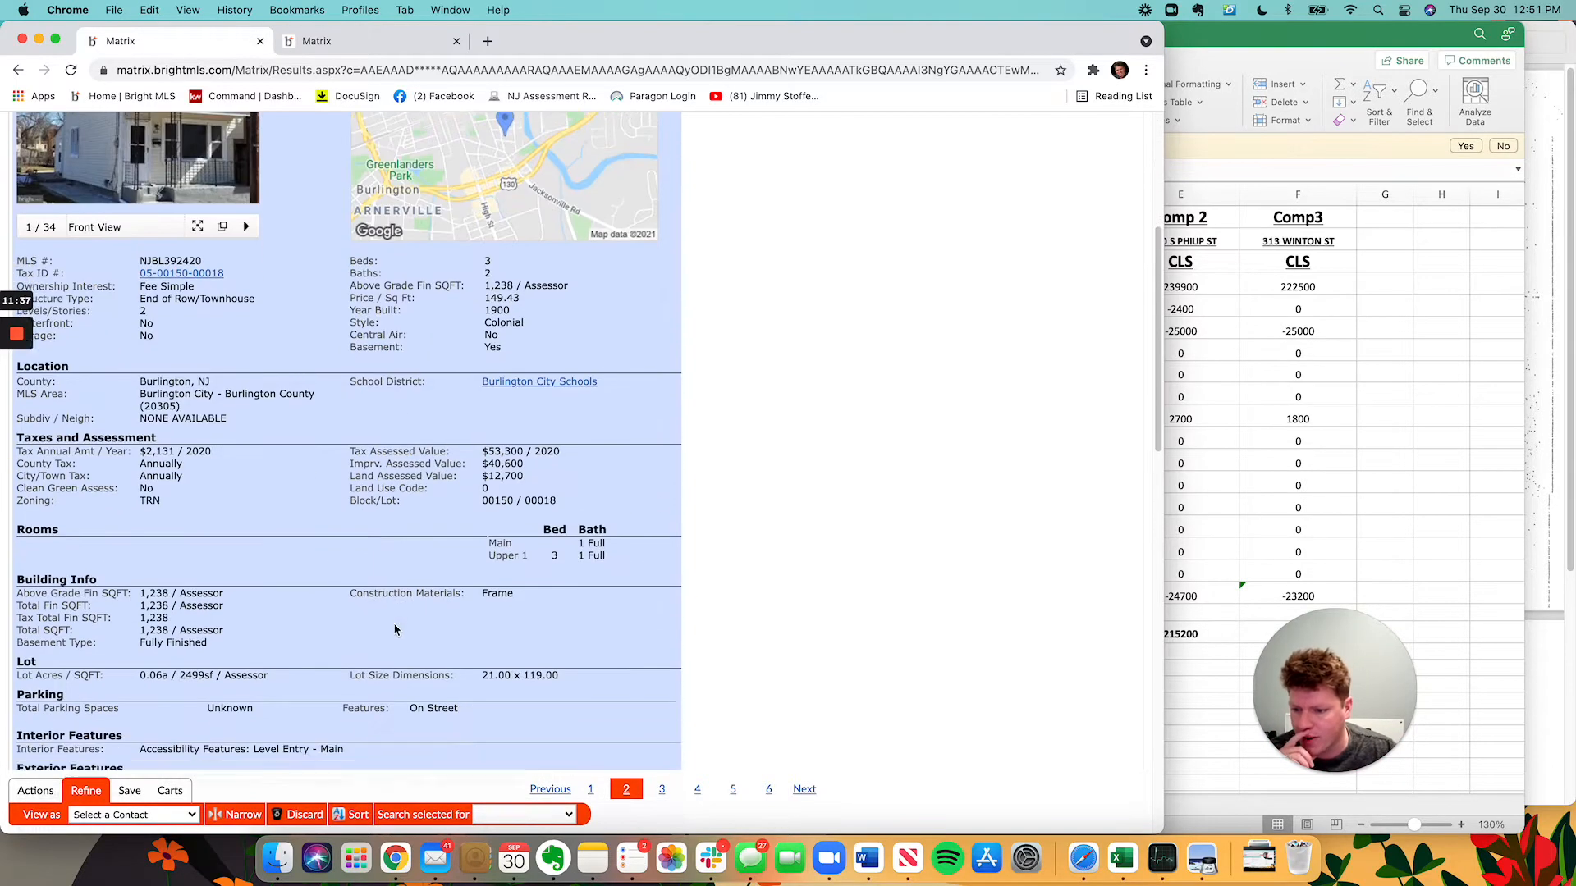
scroll(352, 561, "down", 5)
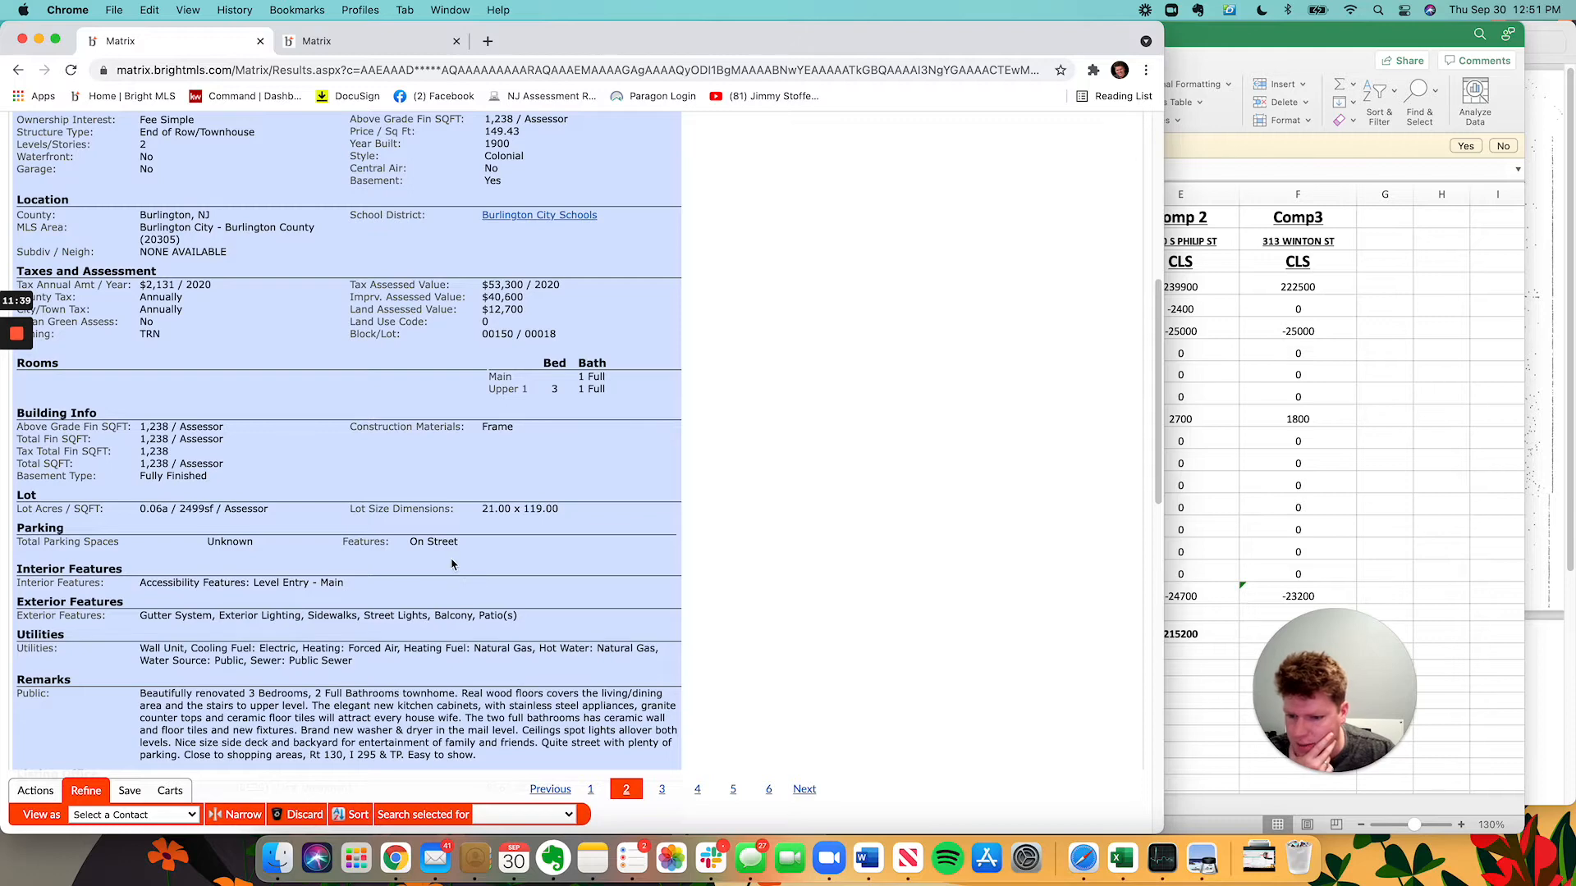
scroll(452, 564, "down", 3)
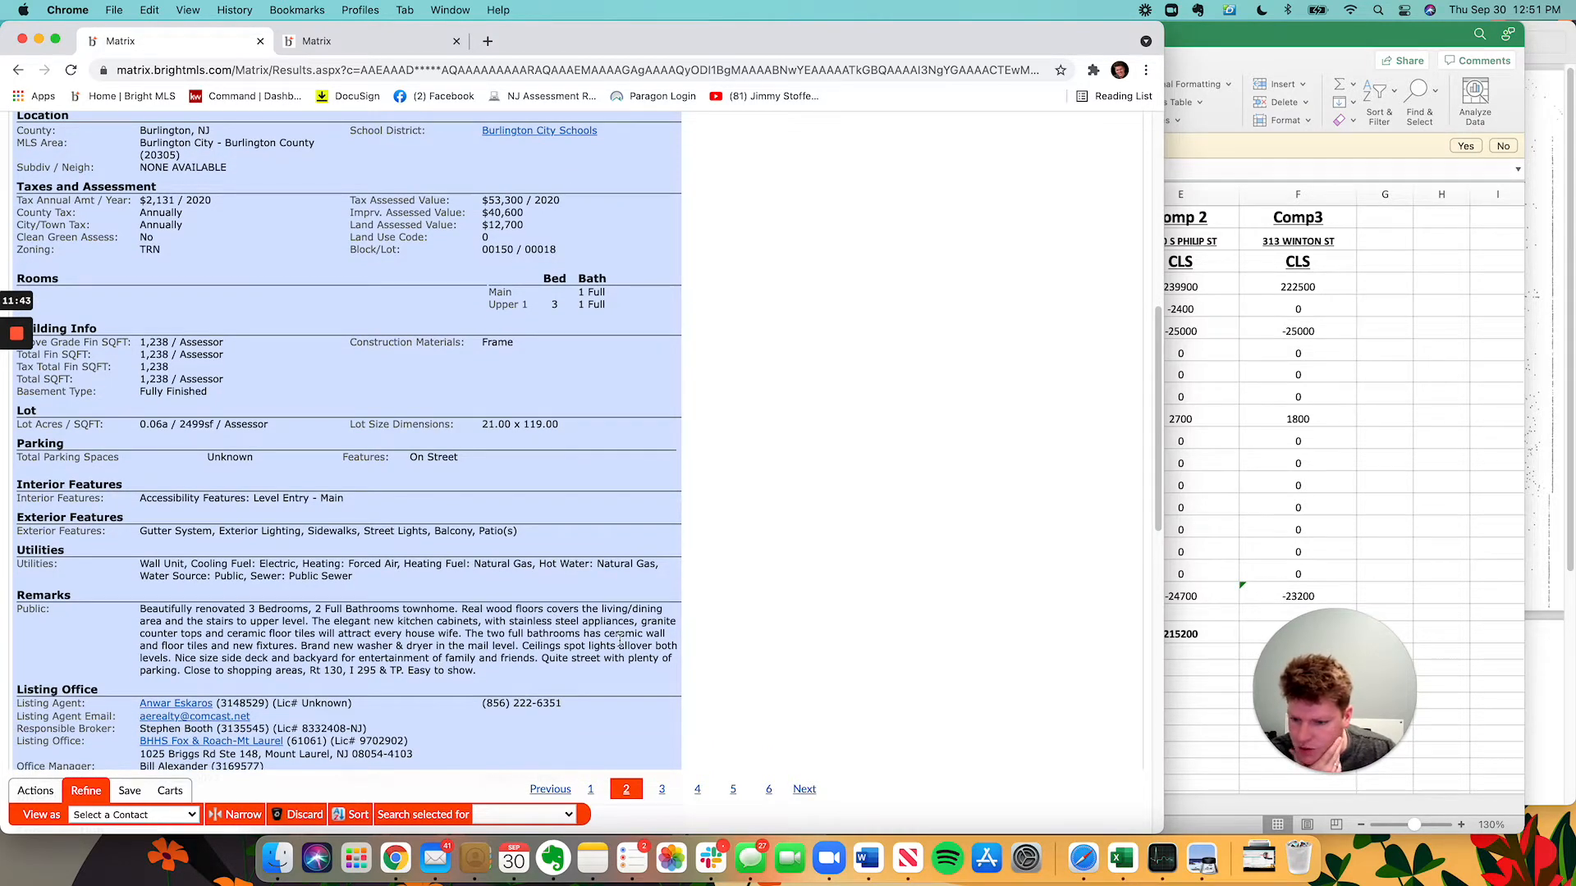
scroll(620, 643, "down", 12)
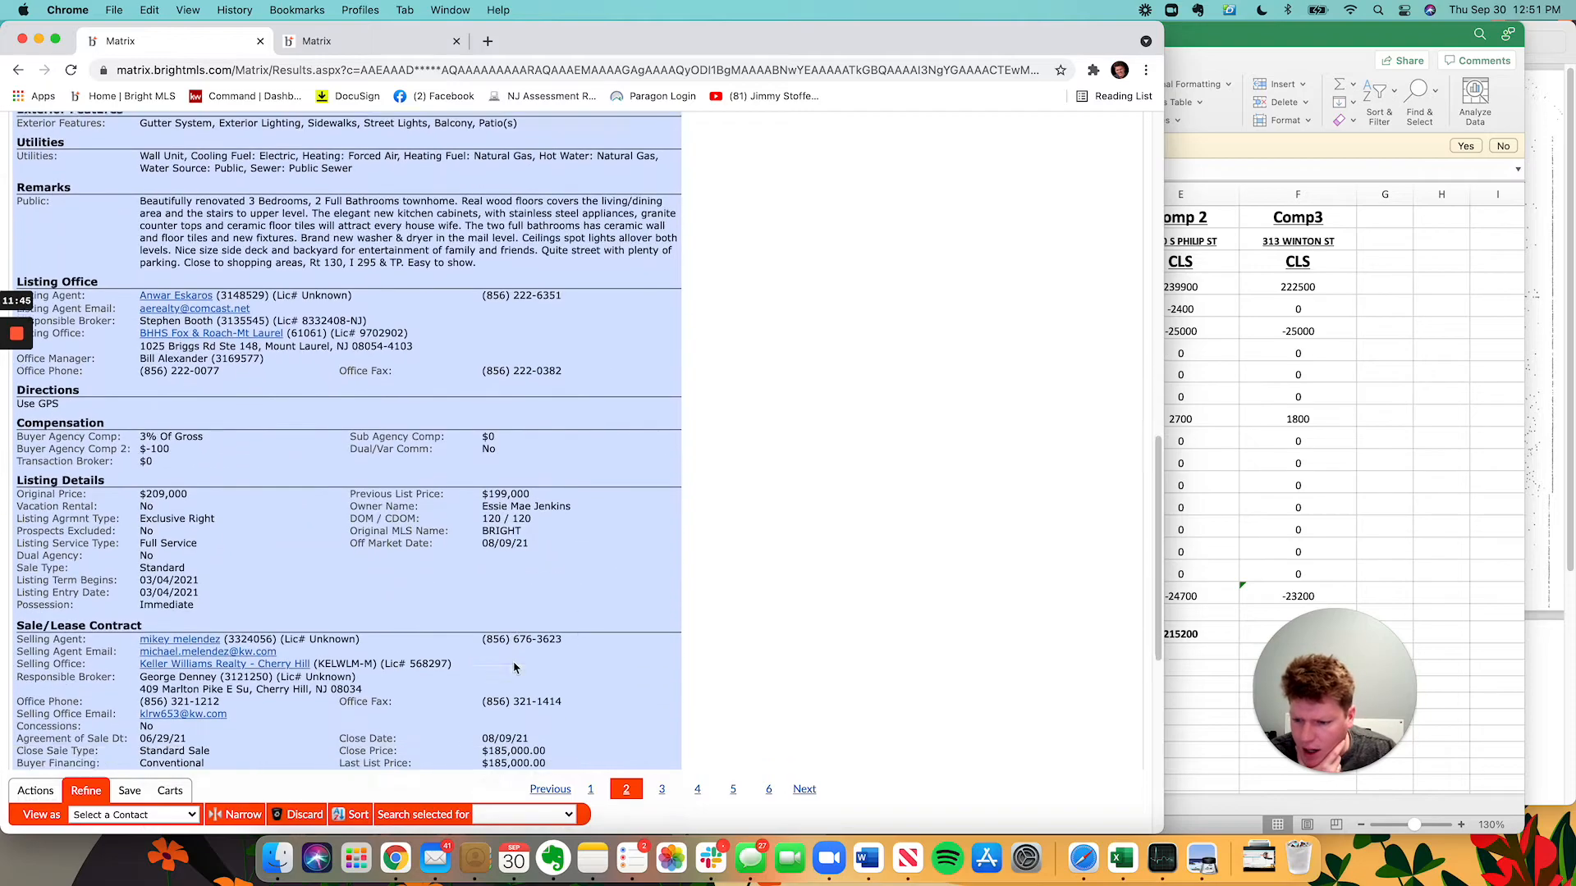
scroll(514, 667, "down", 4)
scroll(438, 671, "up", 20)
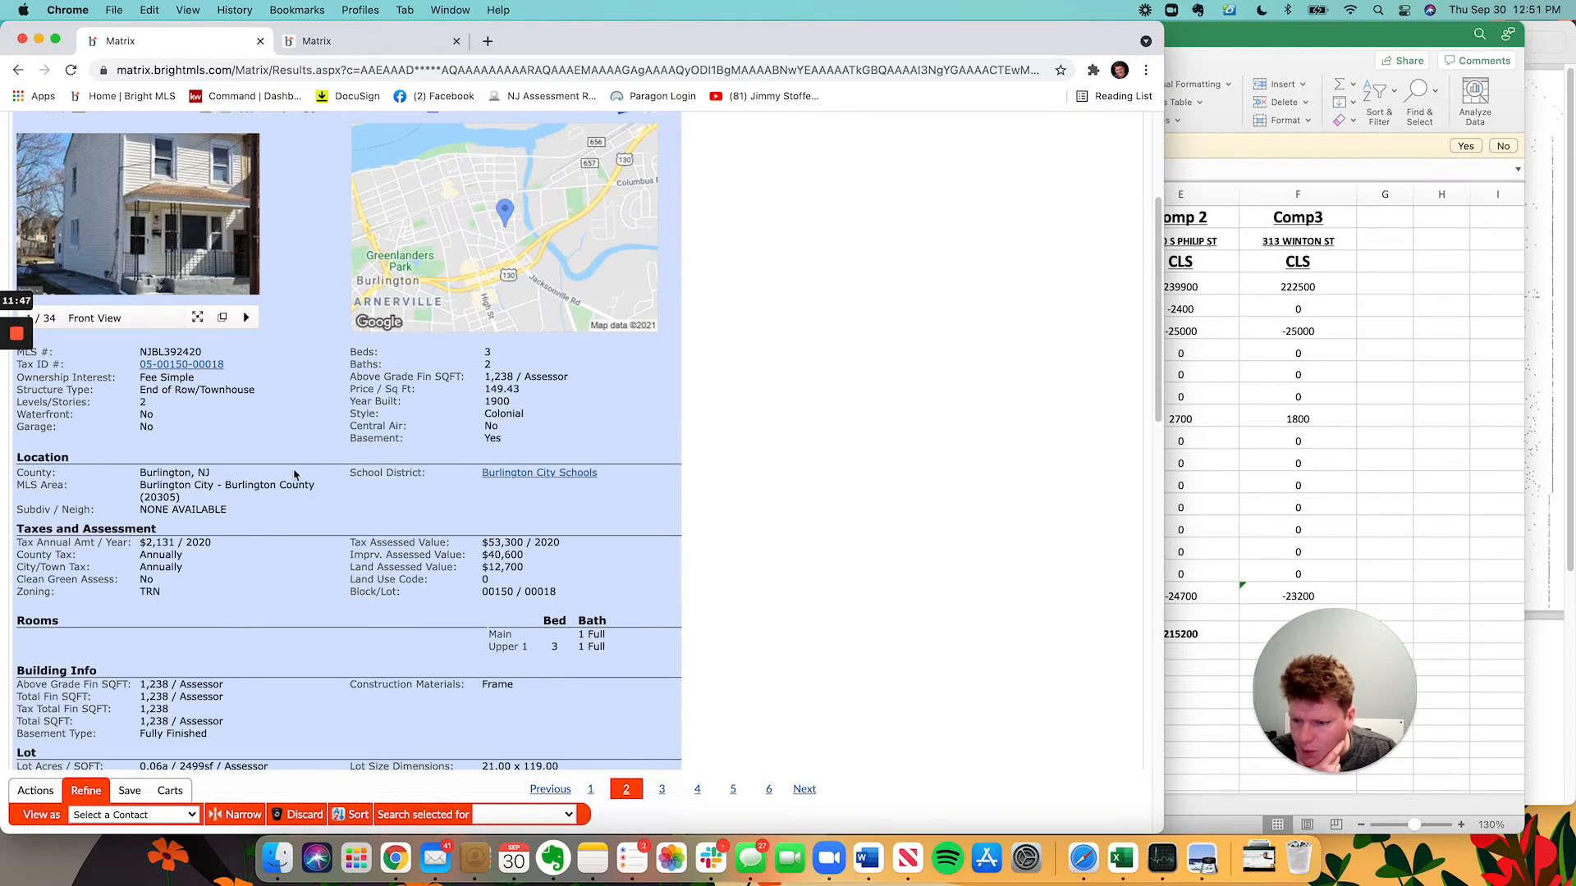
scroll(137, 445, "up", 5)
left_click(223, 580)
scroll(539, 469, "down", 20)
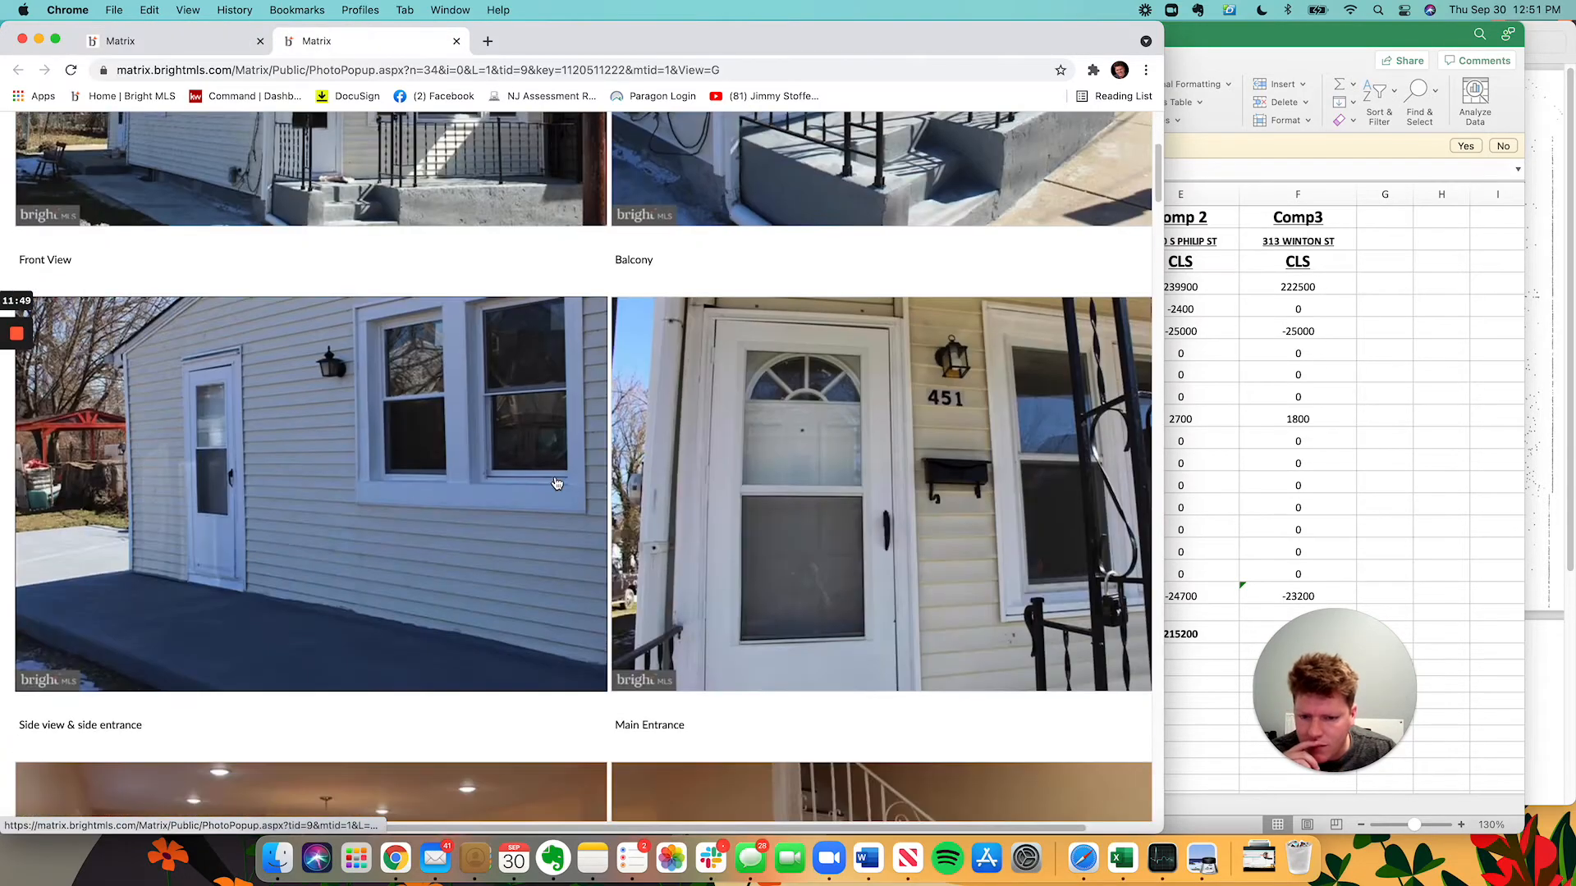
scroll(252, 331, "down", 15)
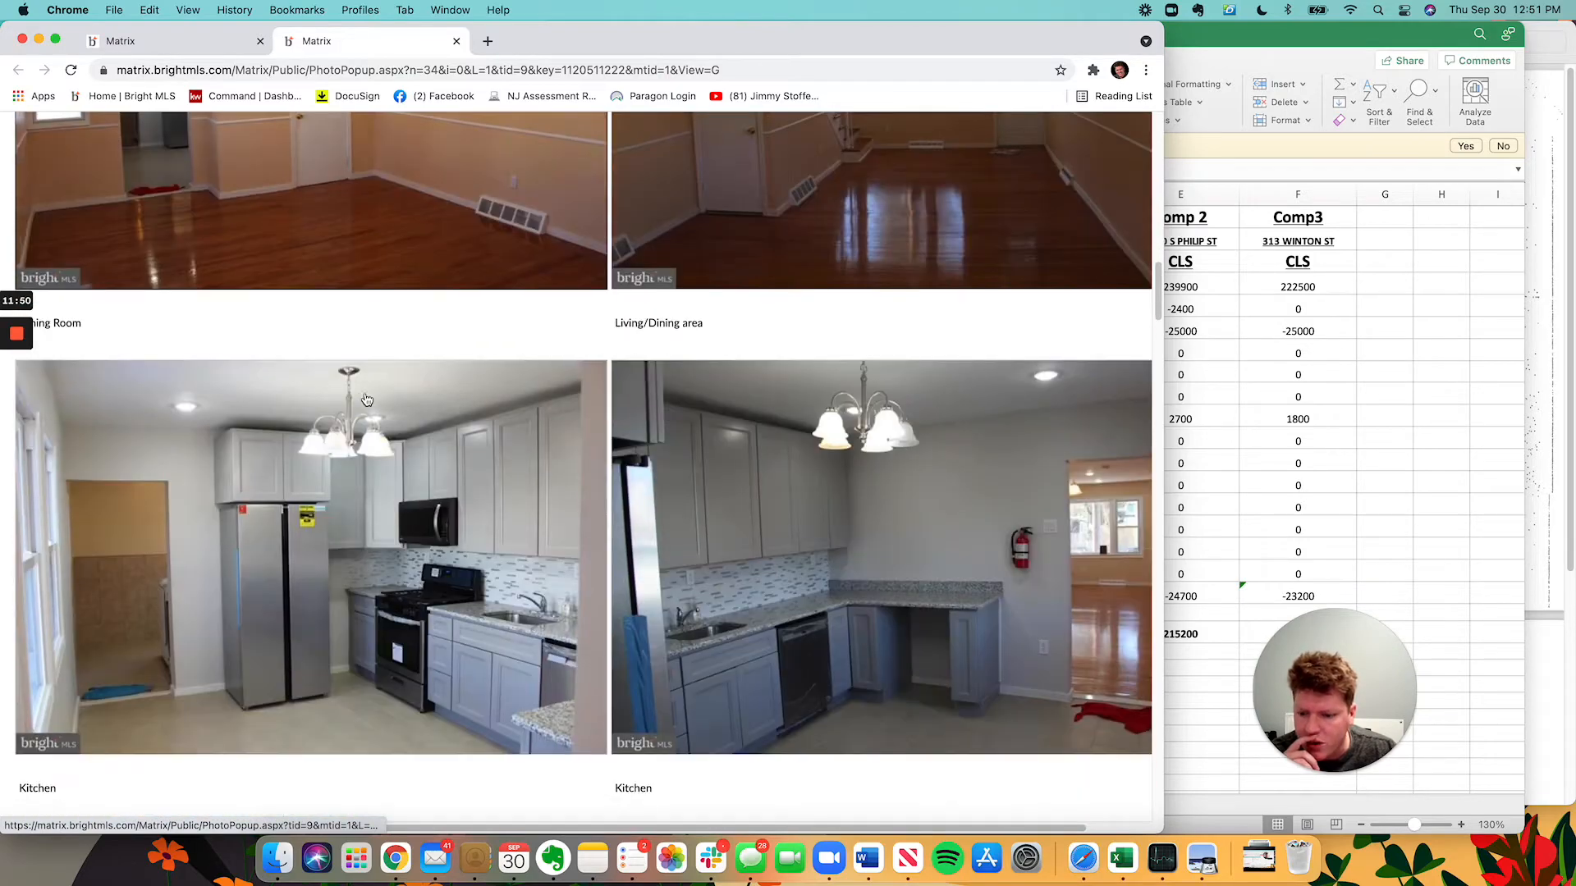
scroll(481, 429, "up", 7)
scroll(481, 428, "down", 15)
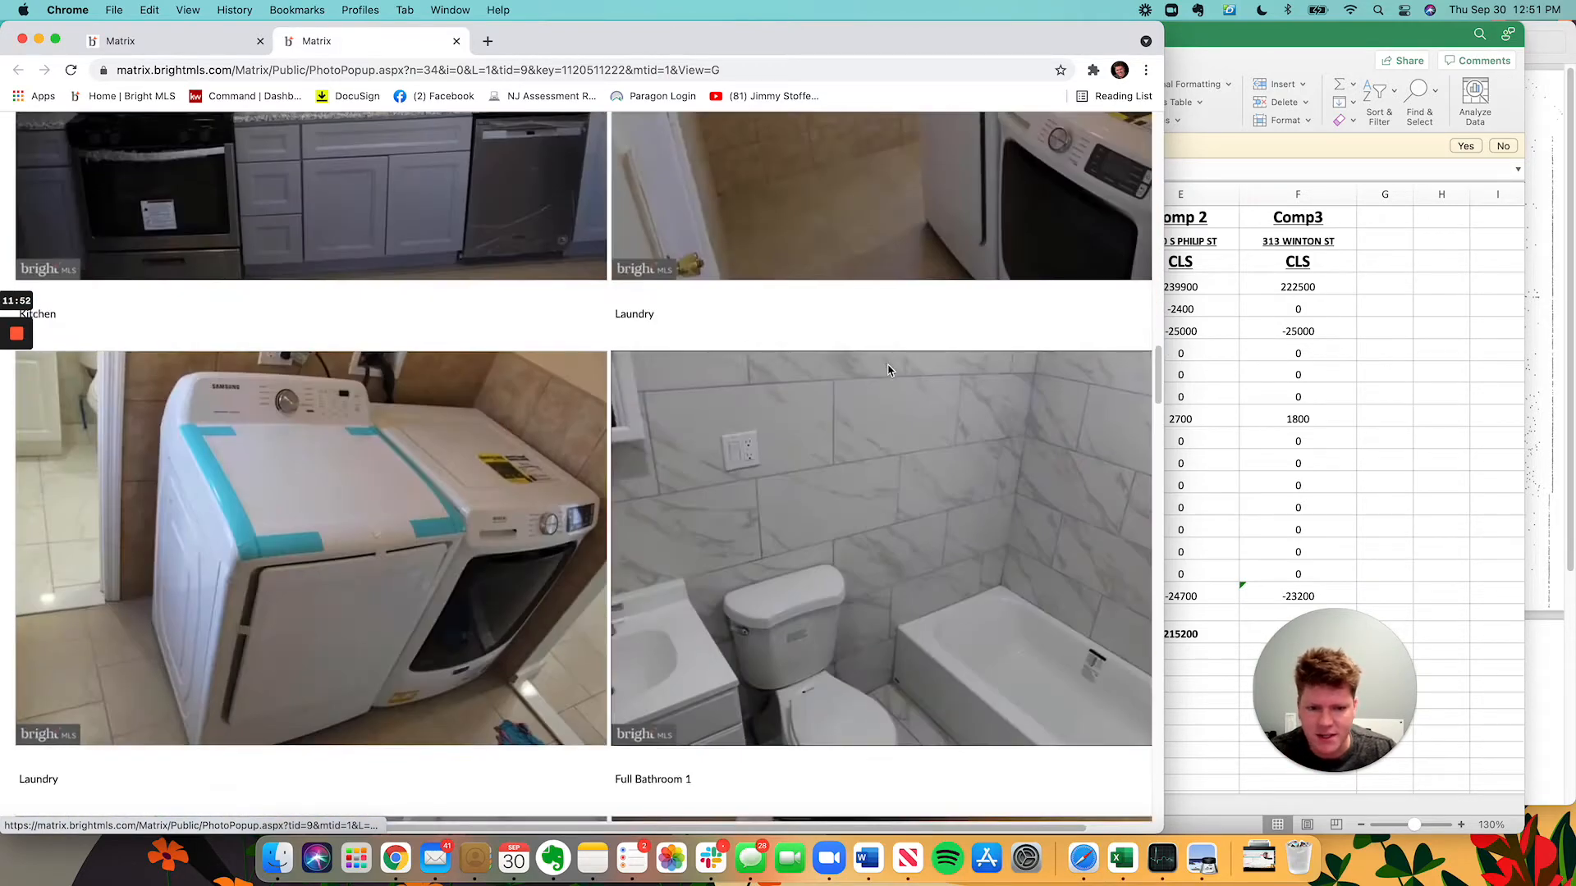
scroll(738, 435, "up", 6)
scroll(964, 441, "down", 6)
scroll(965, 440, "down", 5)
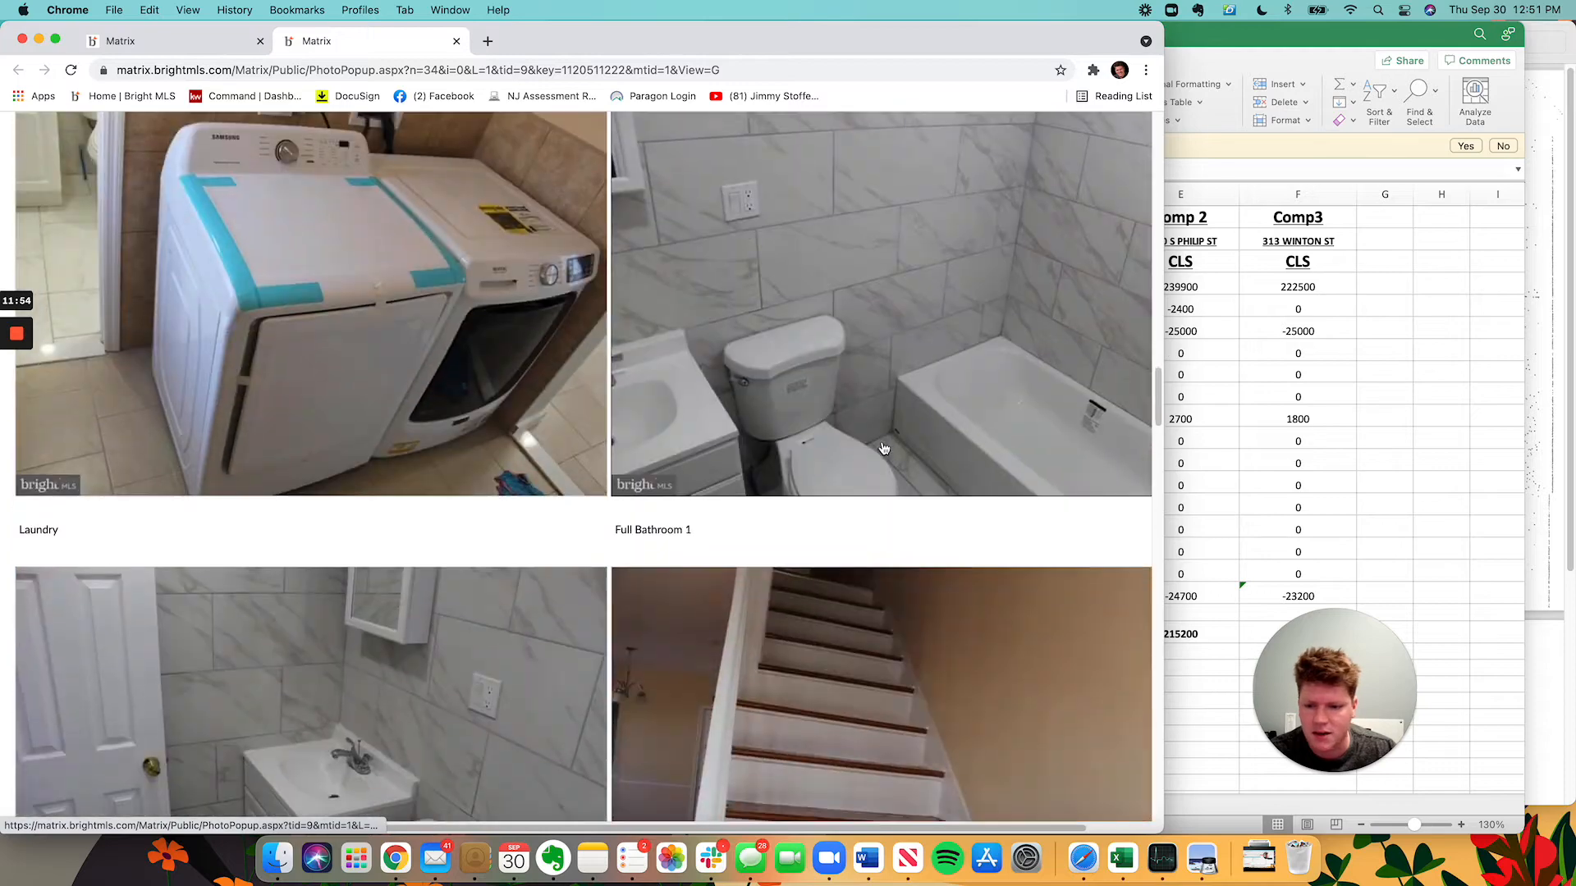
scroll(693, 395, "down", 3)
scroll(694, 395, "down", 10)
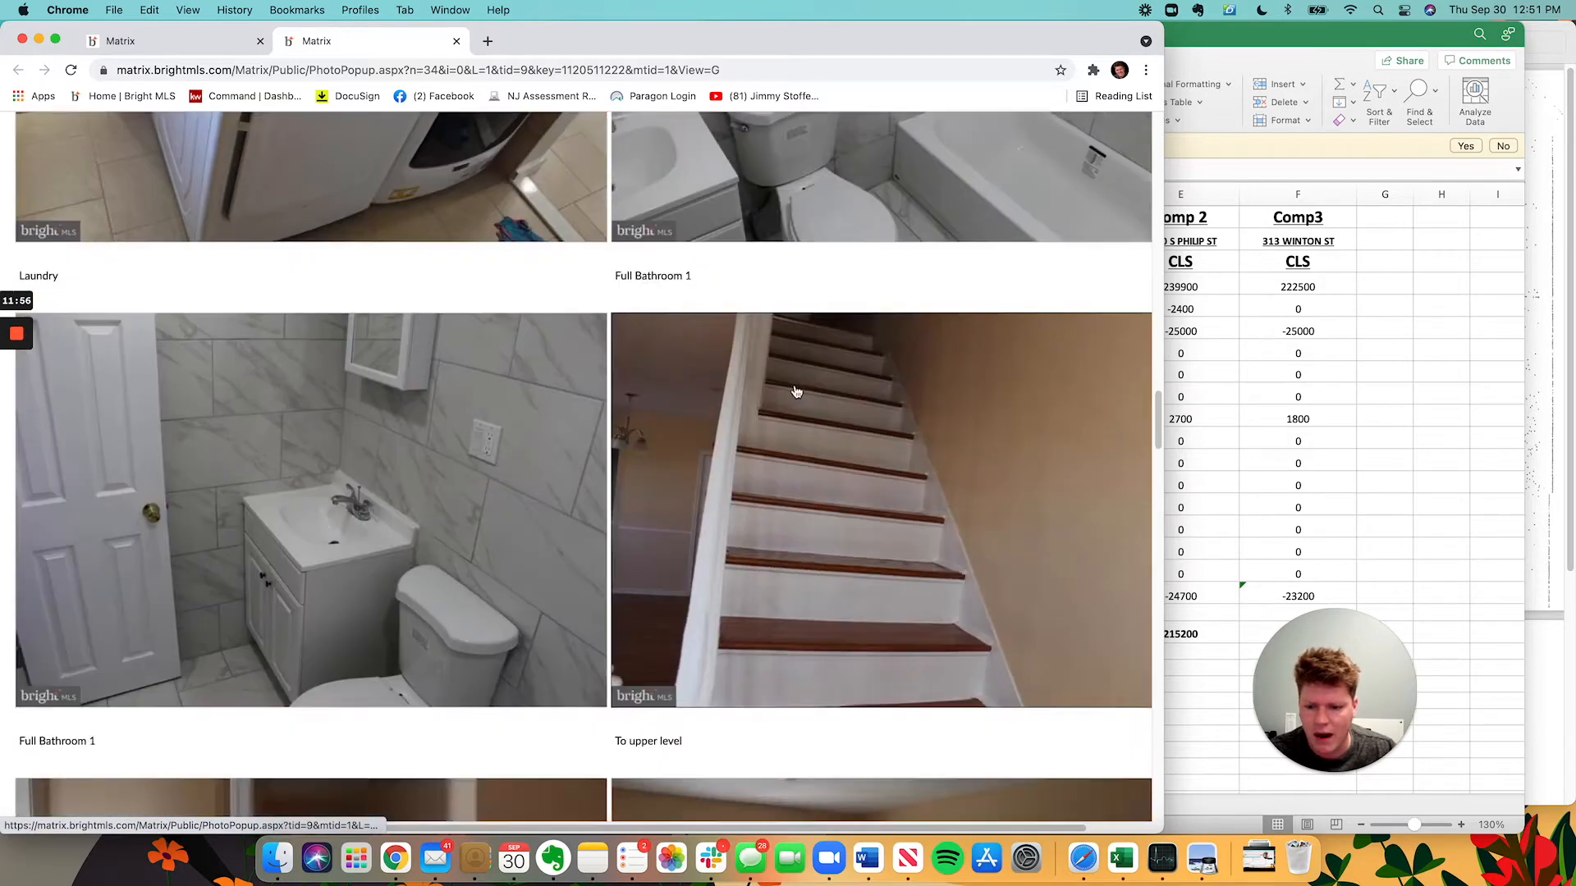
scroll(586, 413, "down", 20)
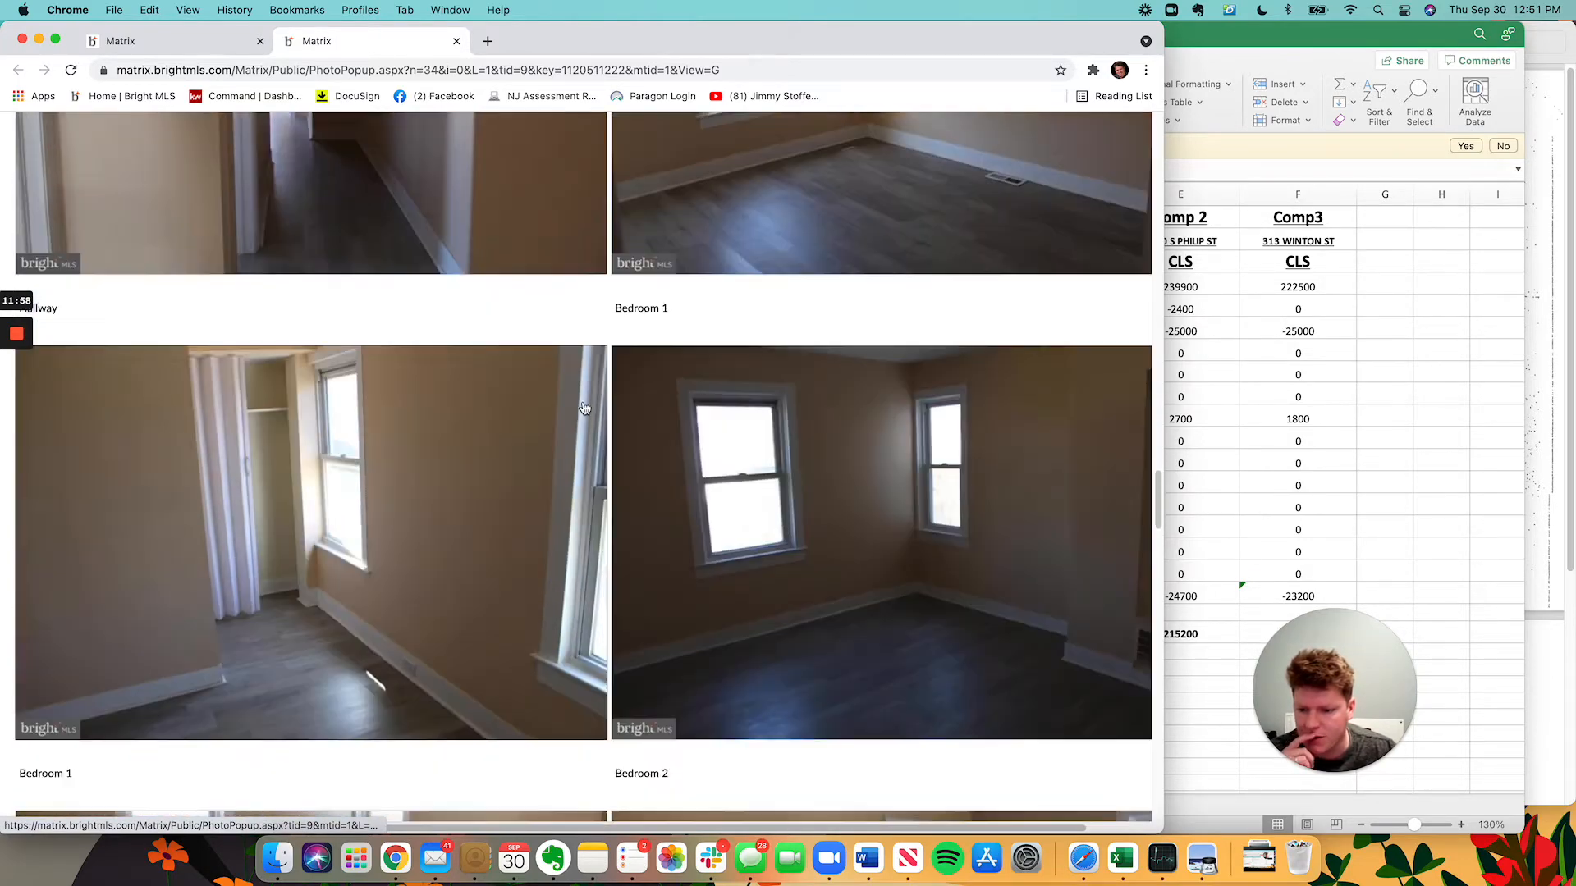
scroll(583, 408, "up", 20)
scroll(591, 402, "down", 20)
scroll(600, 390, "down", 20)
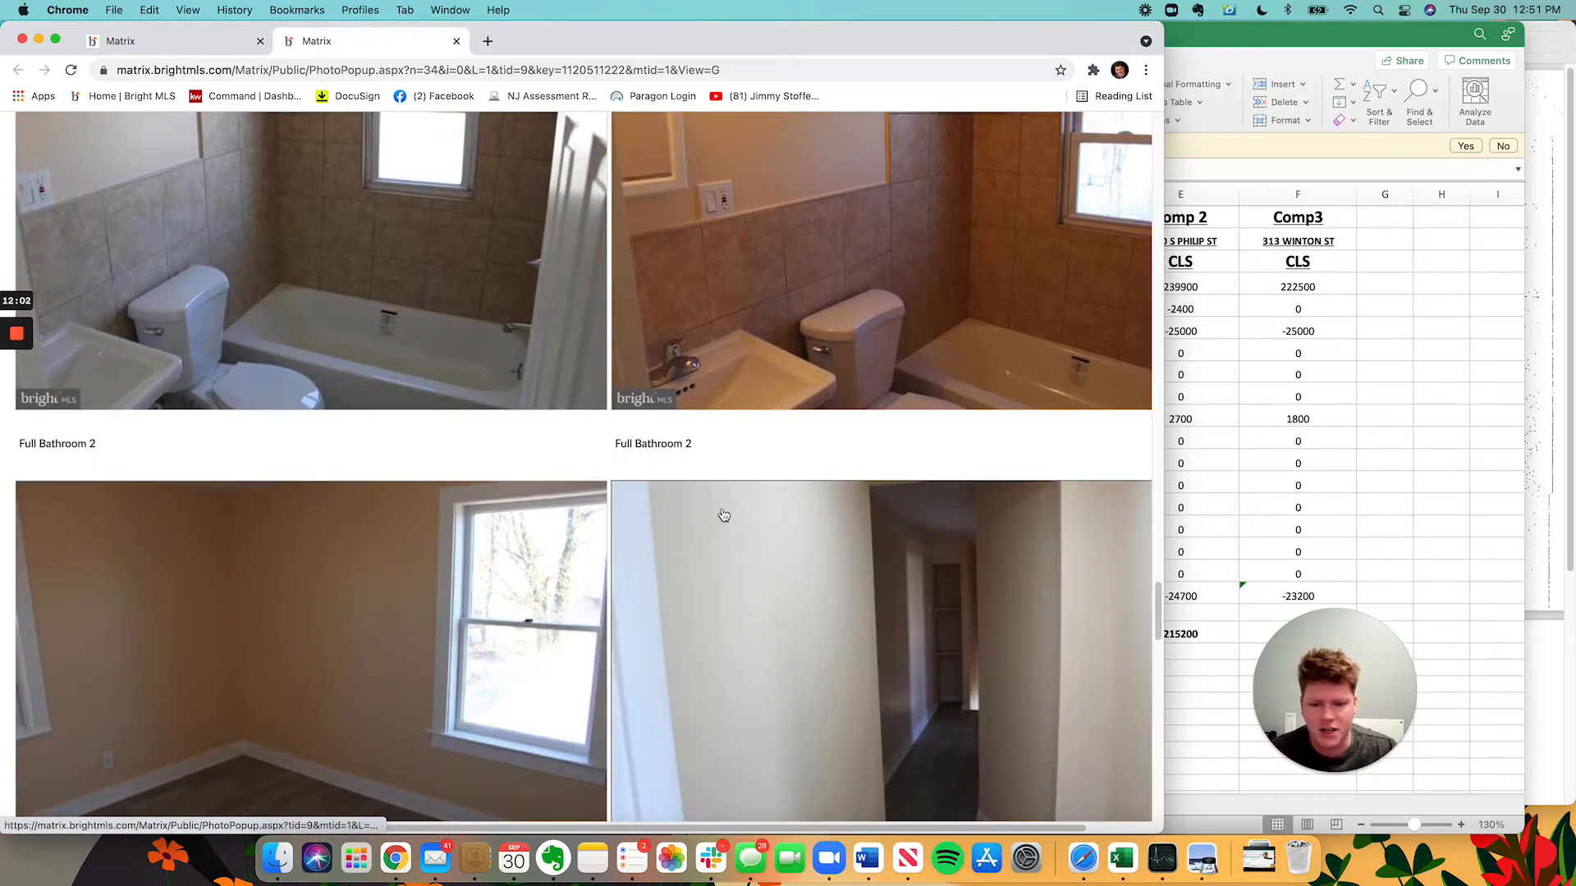
left_click(131, 41)
left_click(1279, 314)
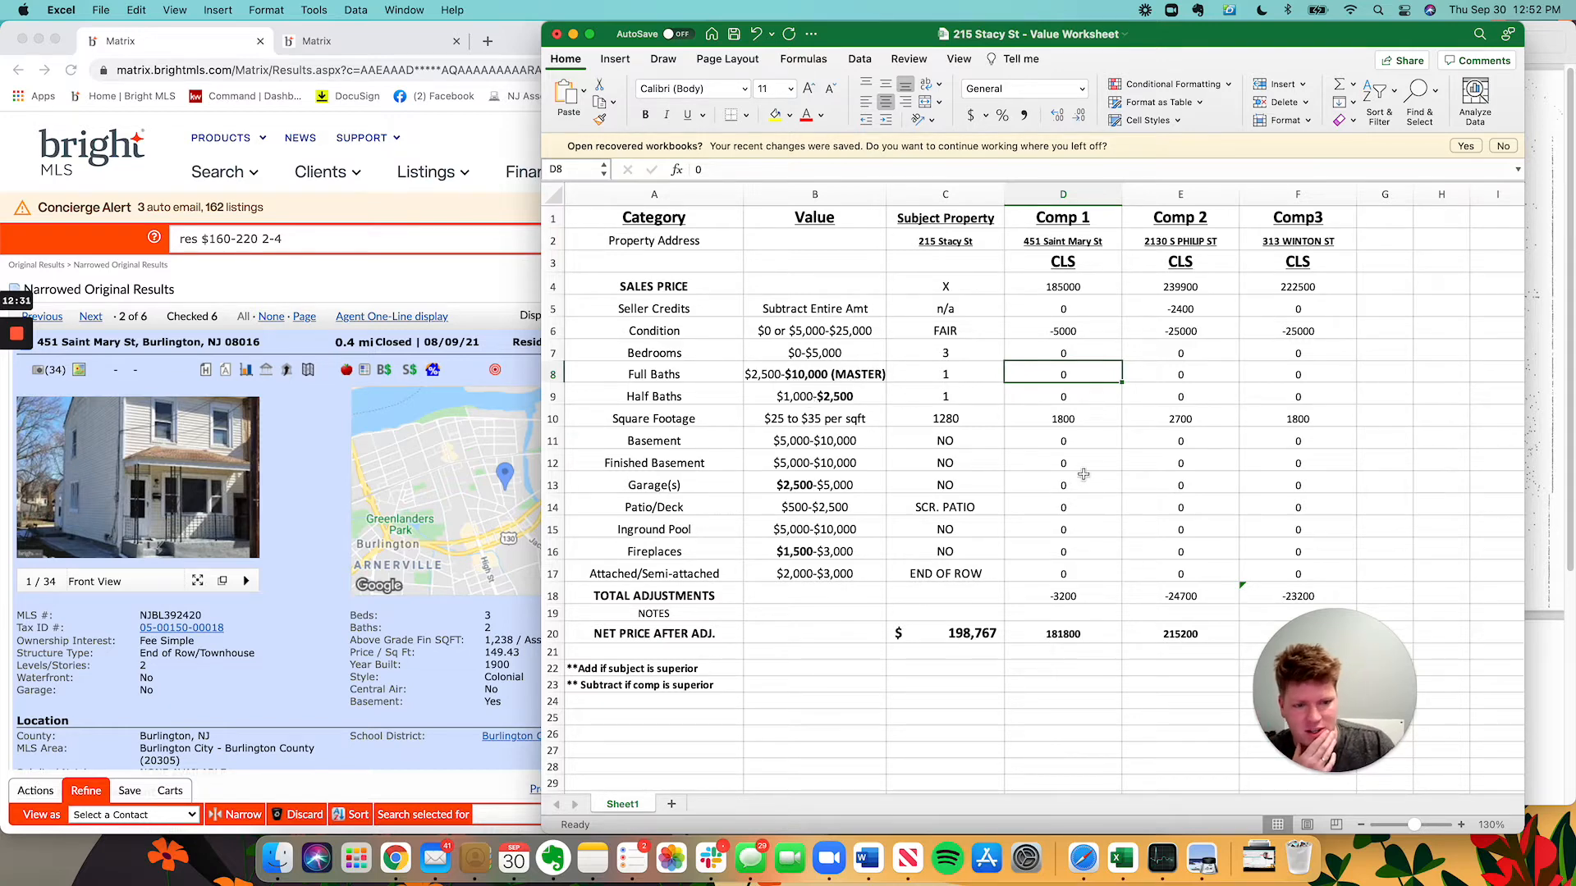
Set Comp 1's full-bath adjustment to -2000 and compare square footage against the listing.
type("-2000")
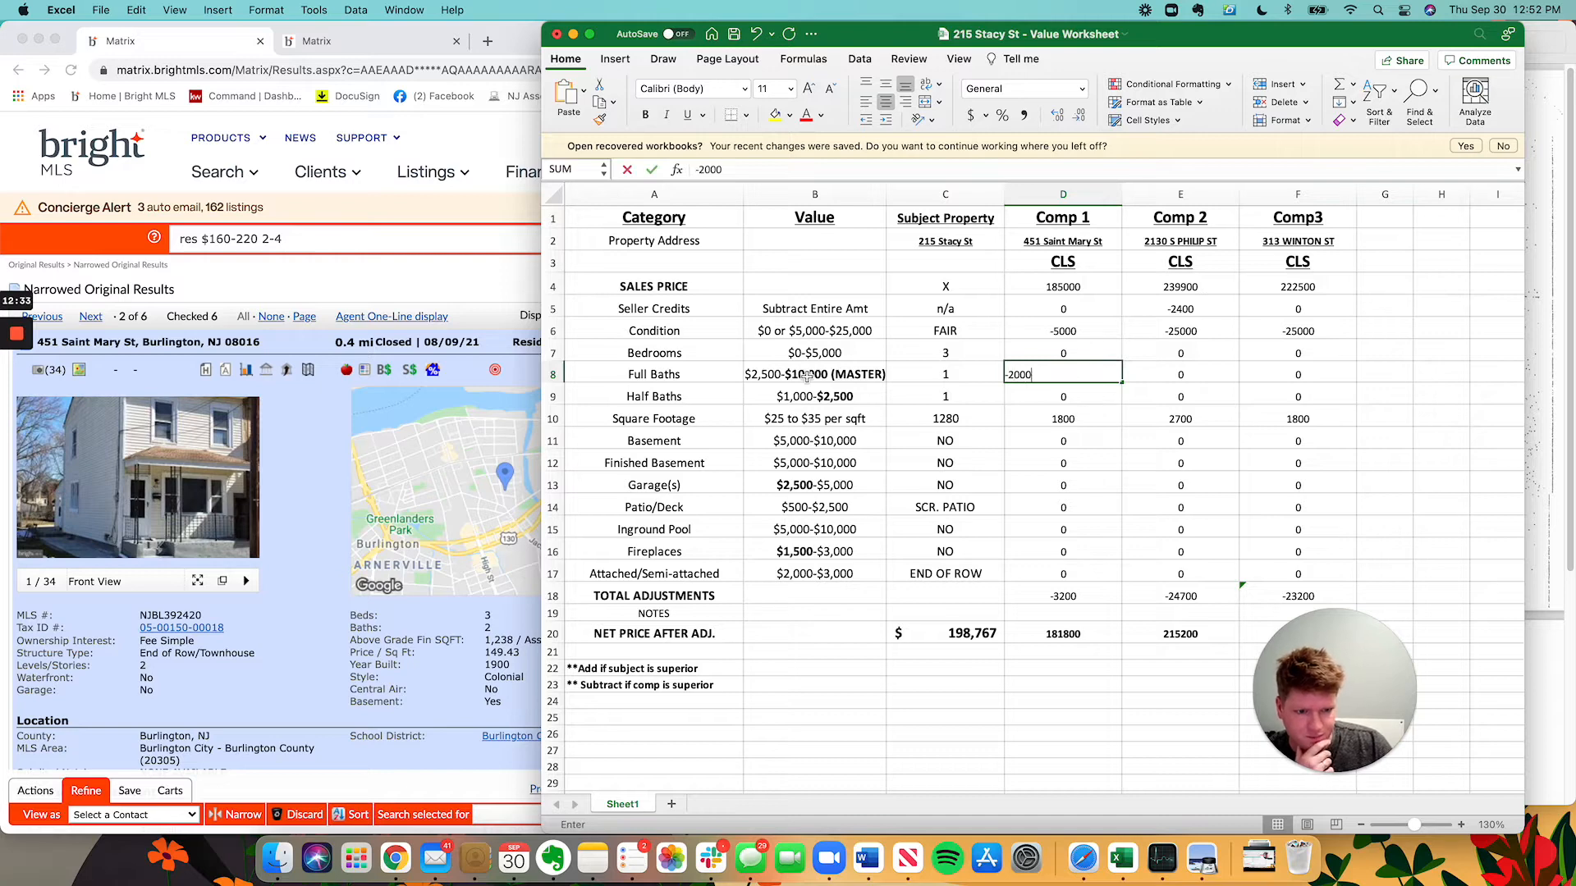
key("Return")
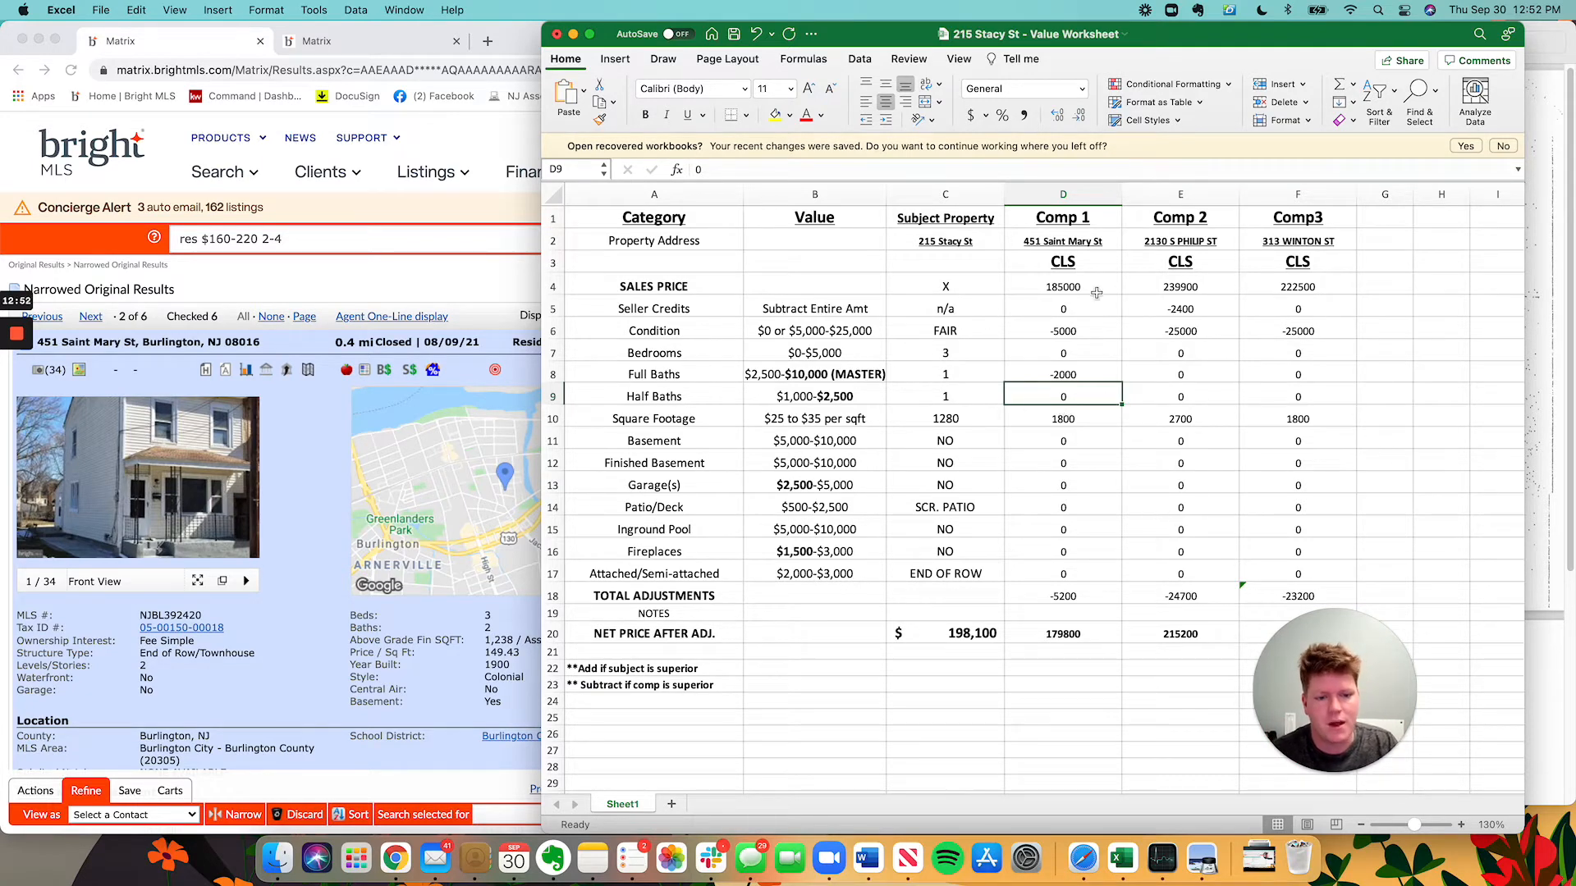
left_click(941, 423)
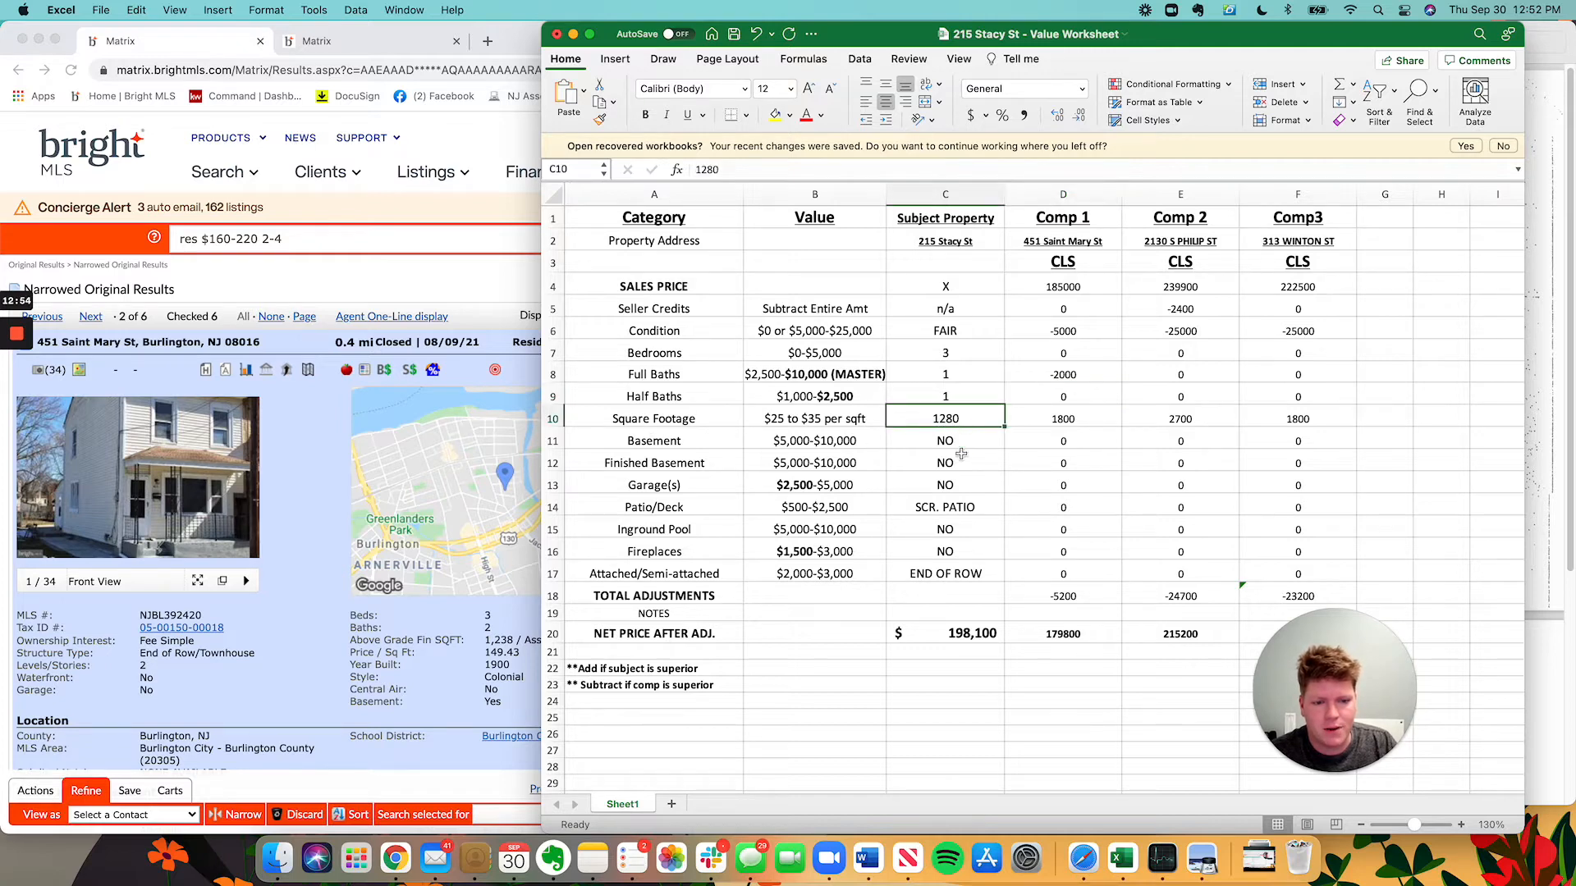
left_click(287, 585)
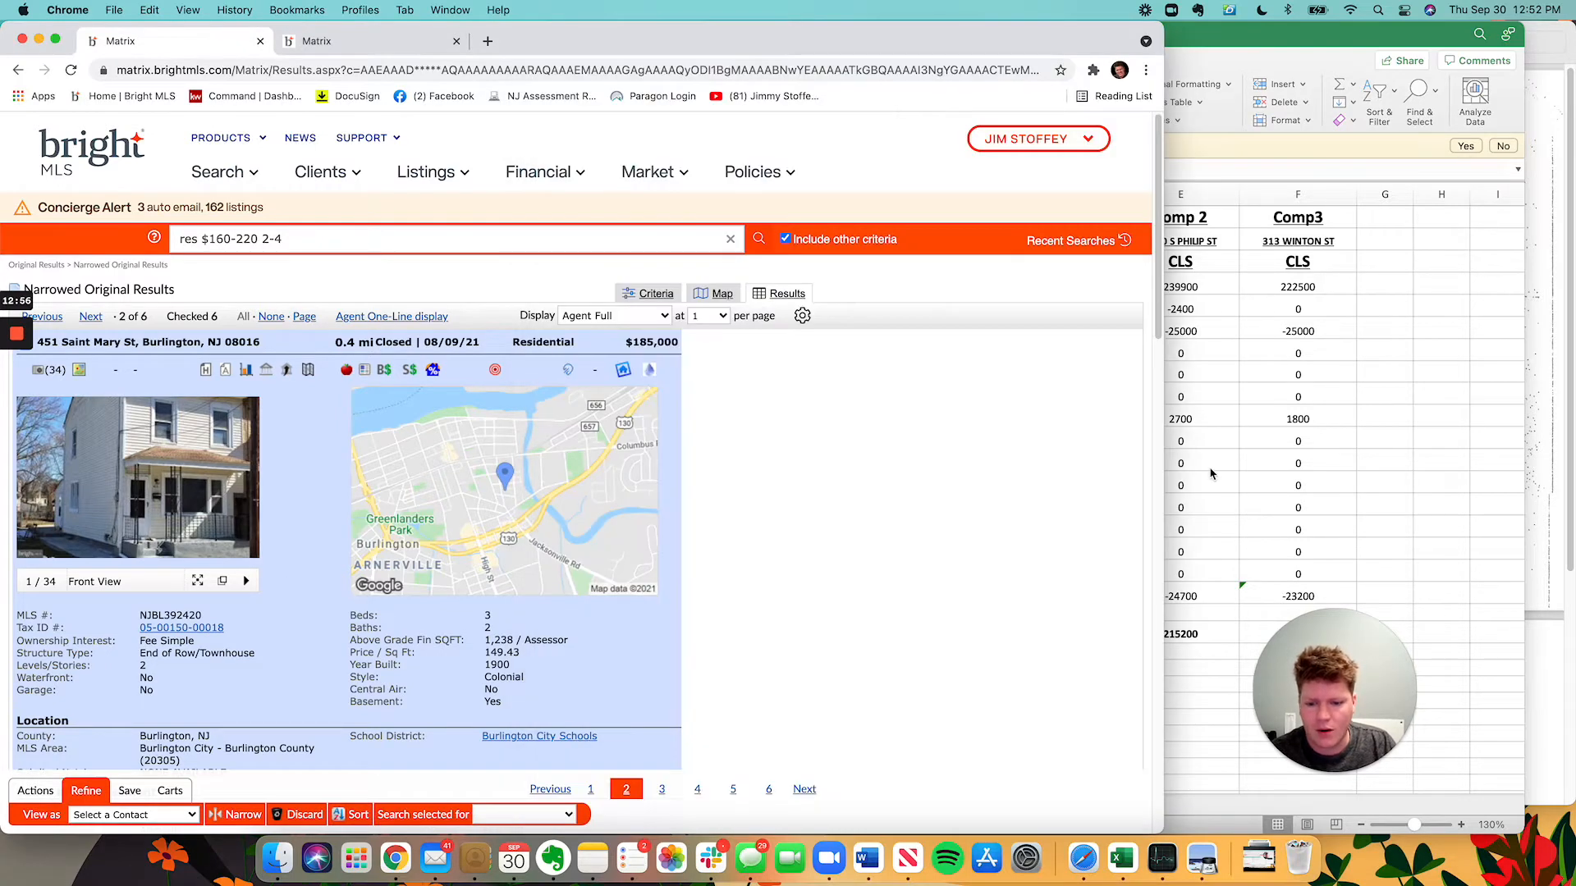
left_click(1311, 500)
left_click(531, 638)
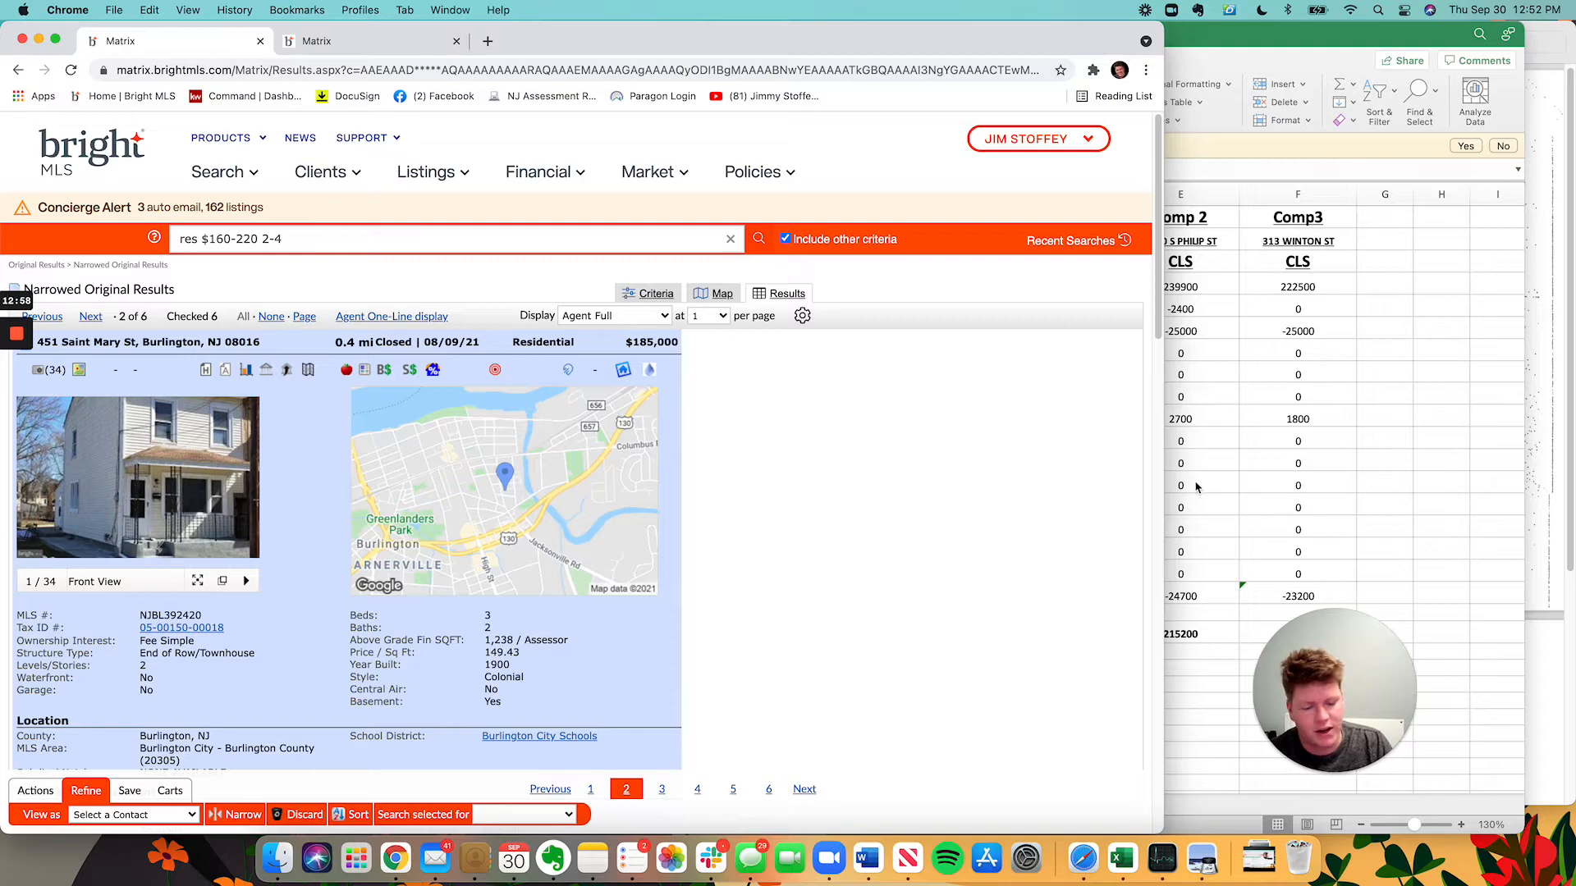
left_click(1268, 496)
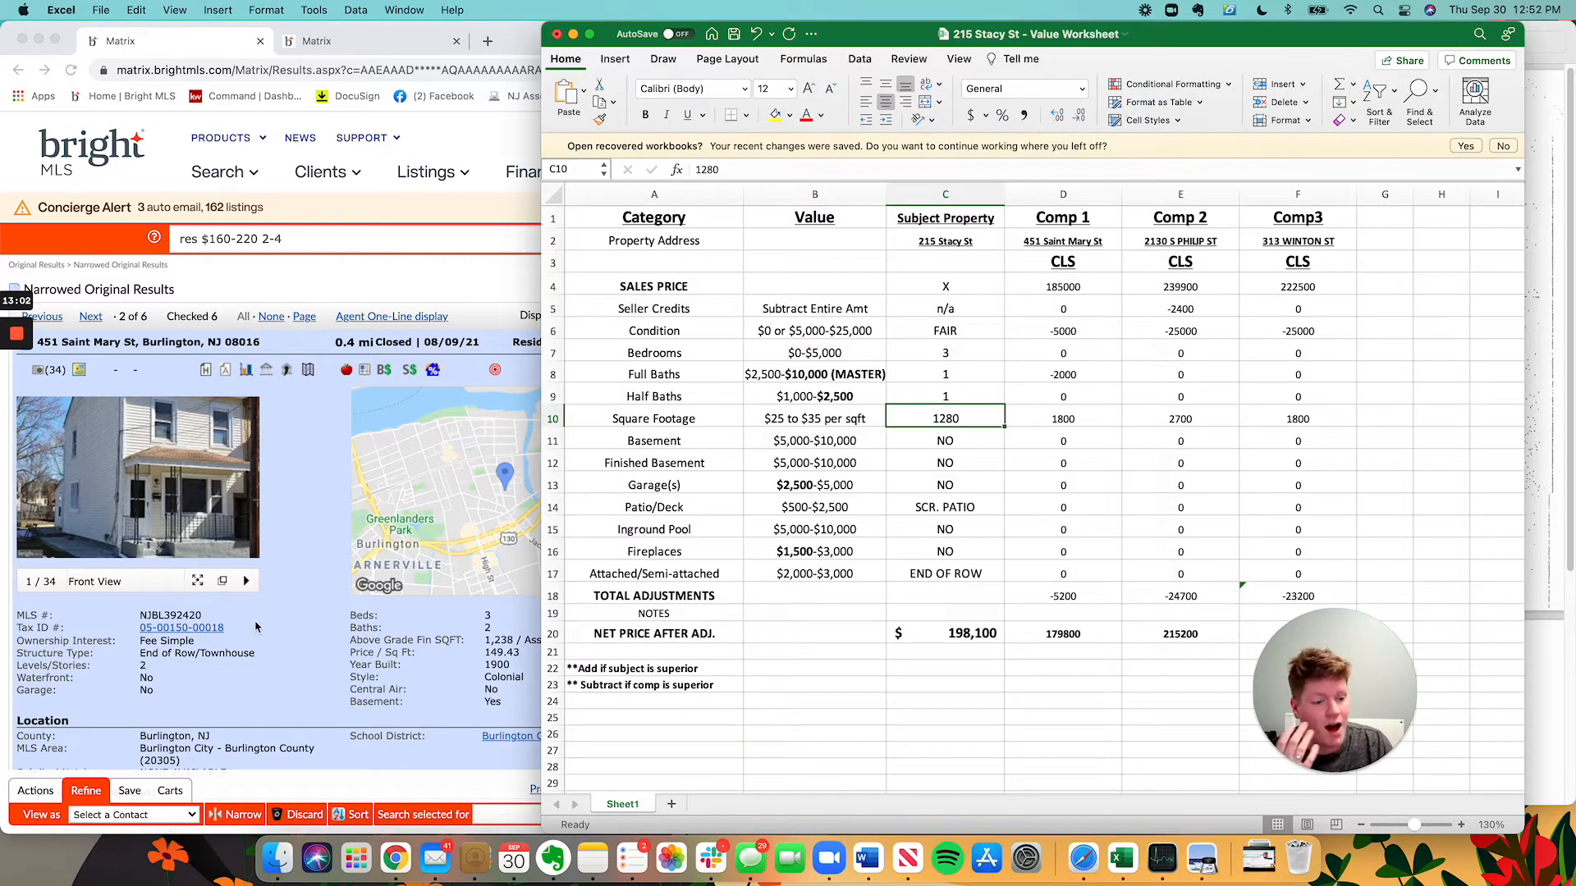
left_click(342, 696)
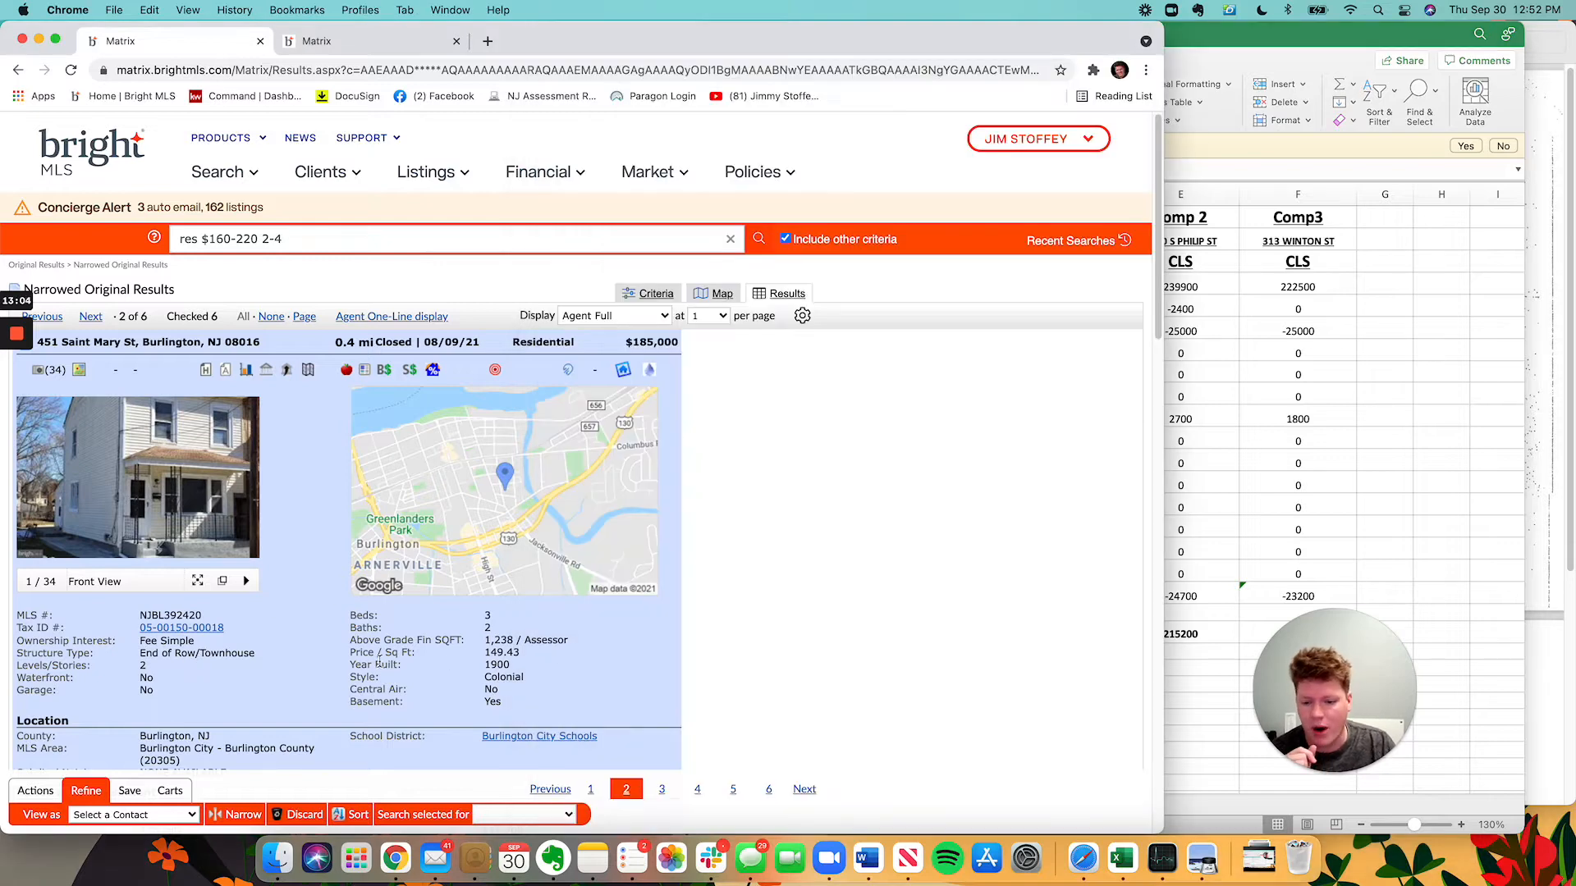
left_click(1374, 266)
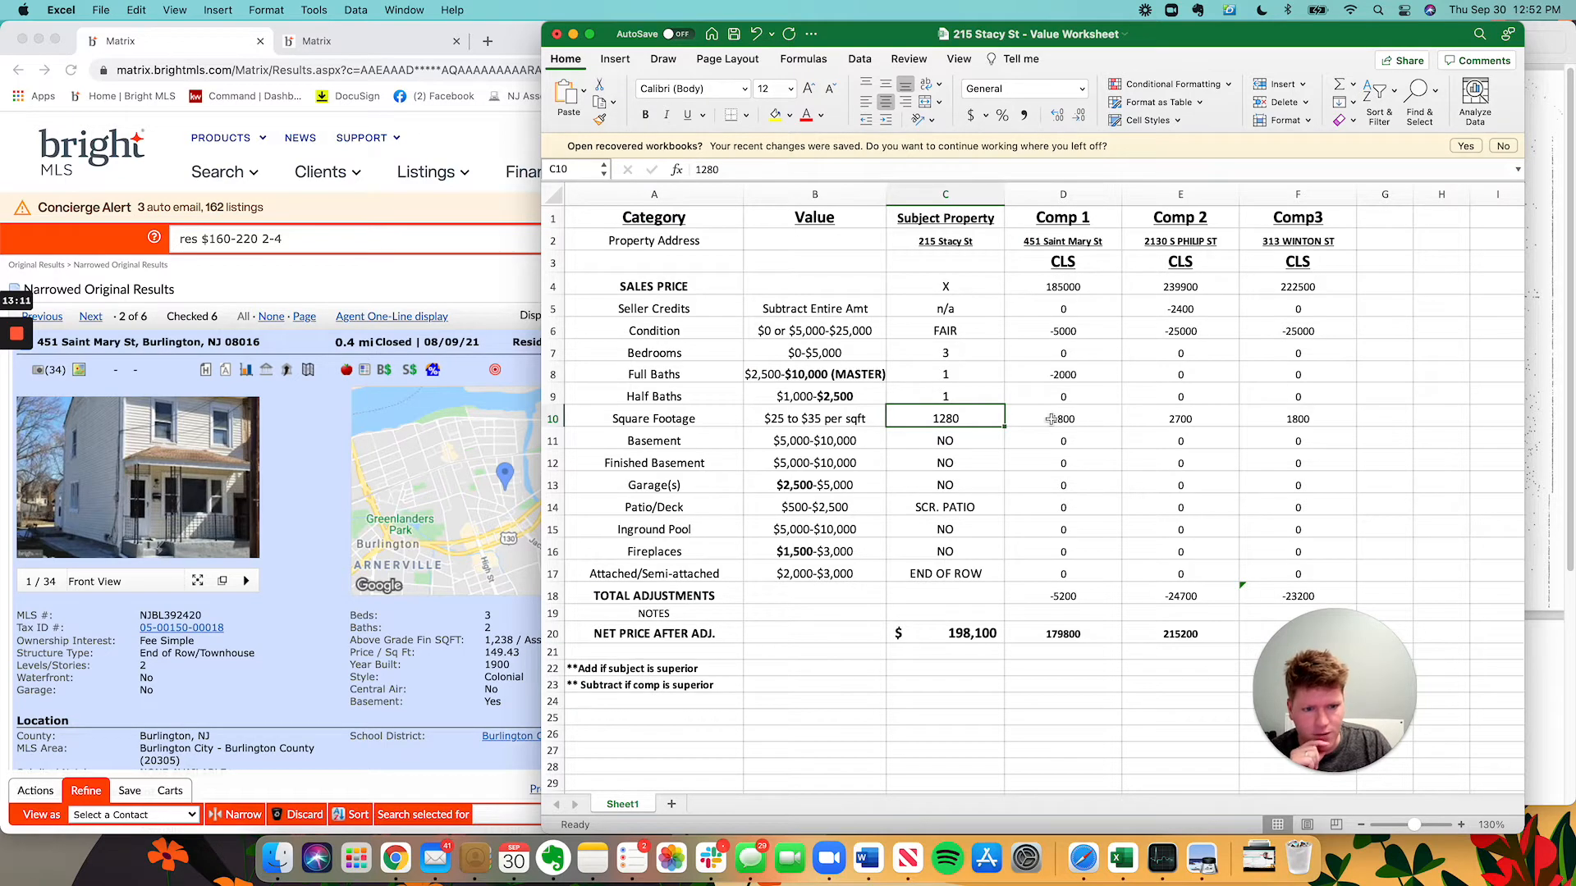
Enter =42*25 in D10 so Comp 1's square footage adjustment becomes 1050.
left_click(1091, 423)
type("=42")
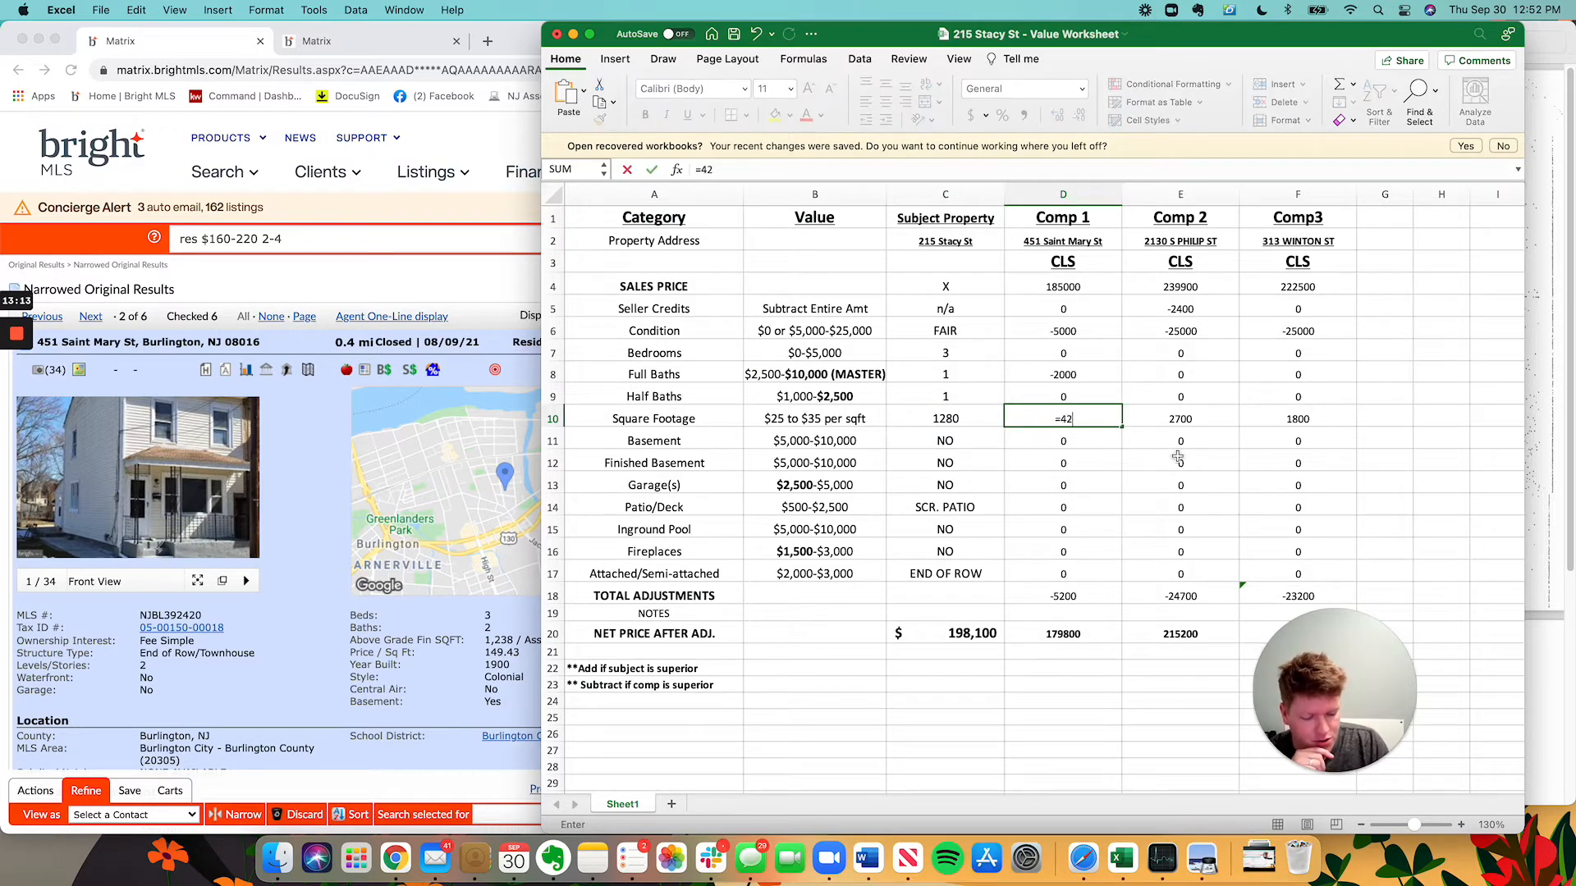
type("*25")
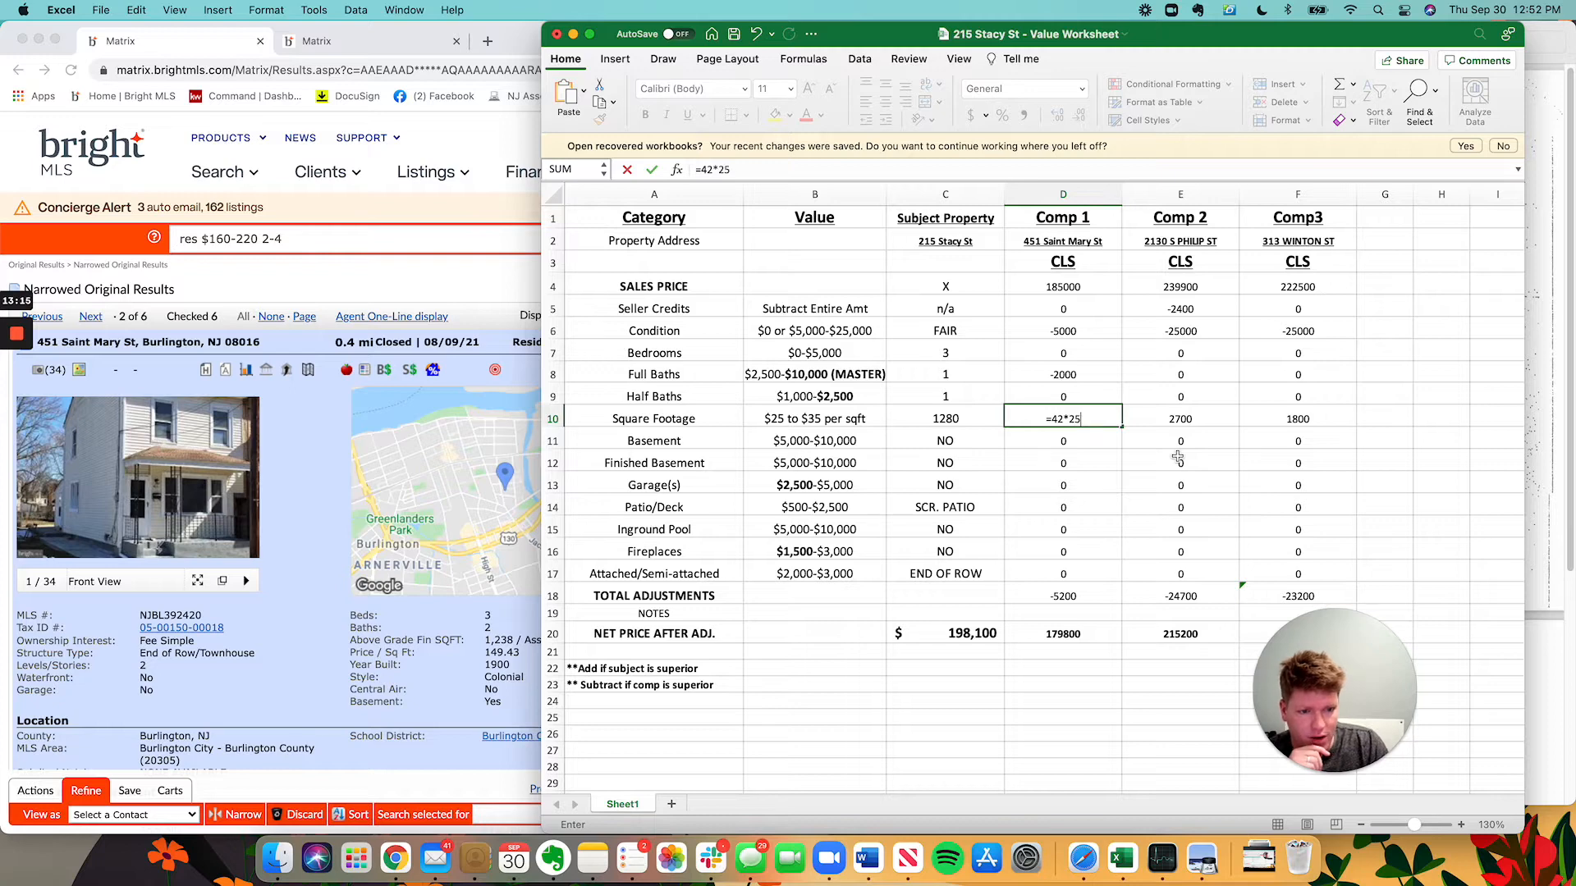
key("Return")
left_click(1088, 415)
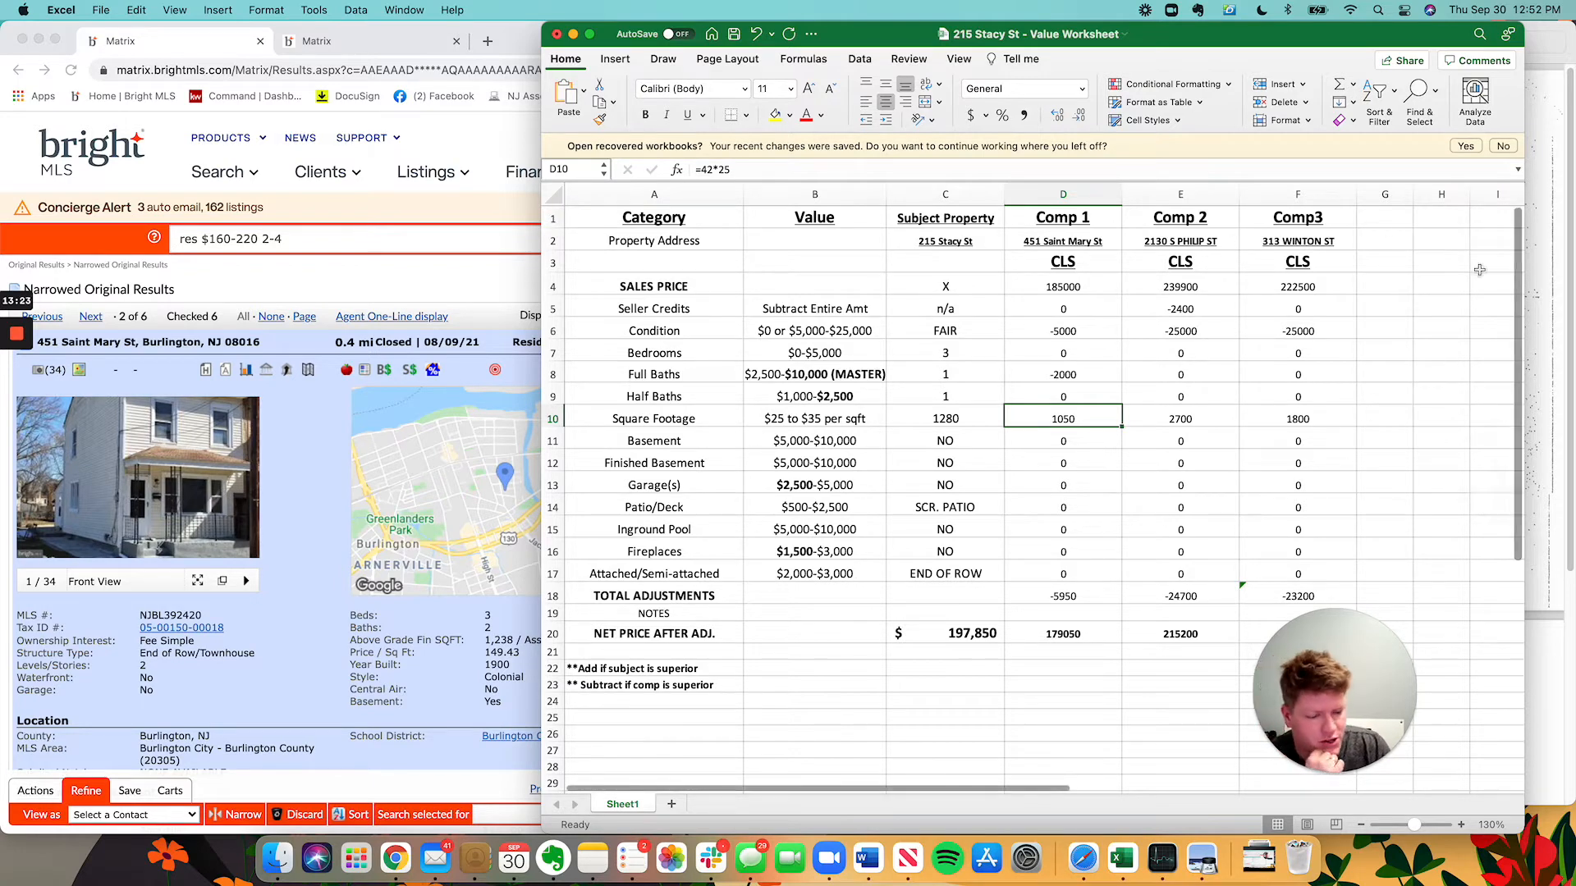
left_click(1042, 439)
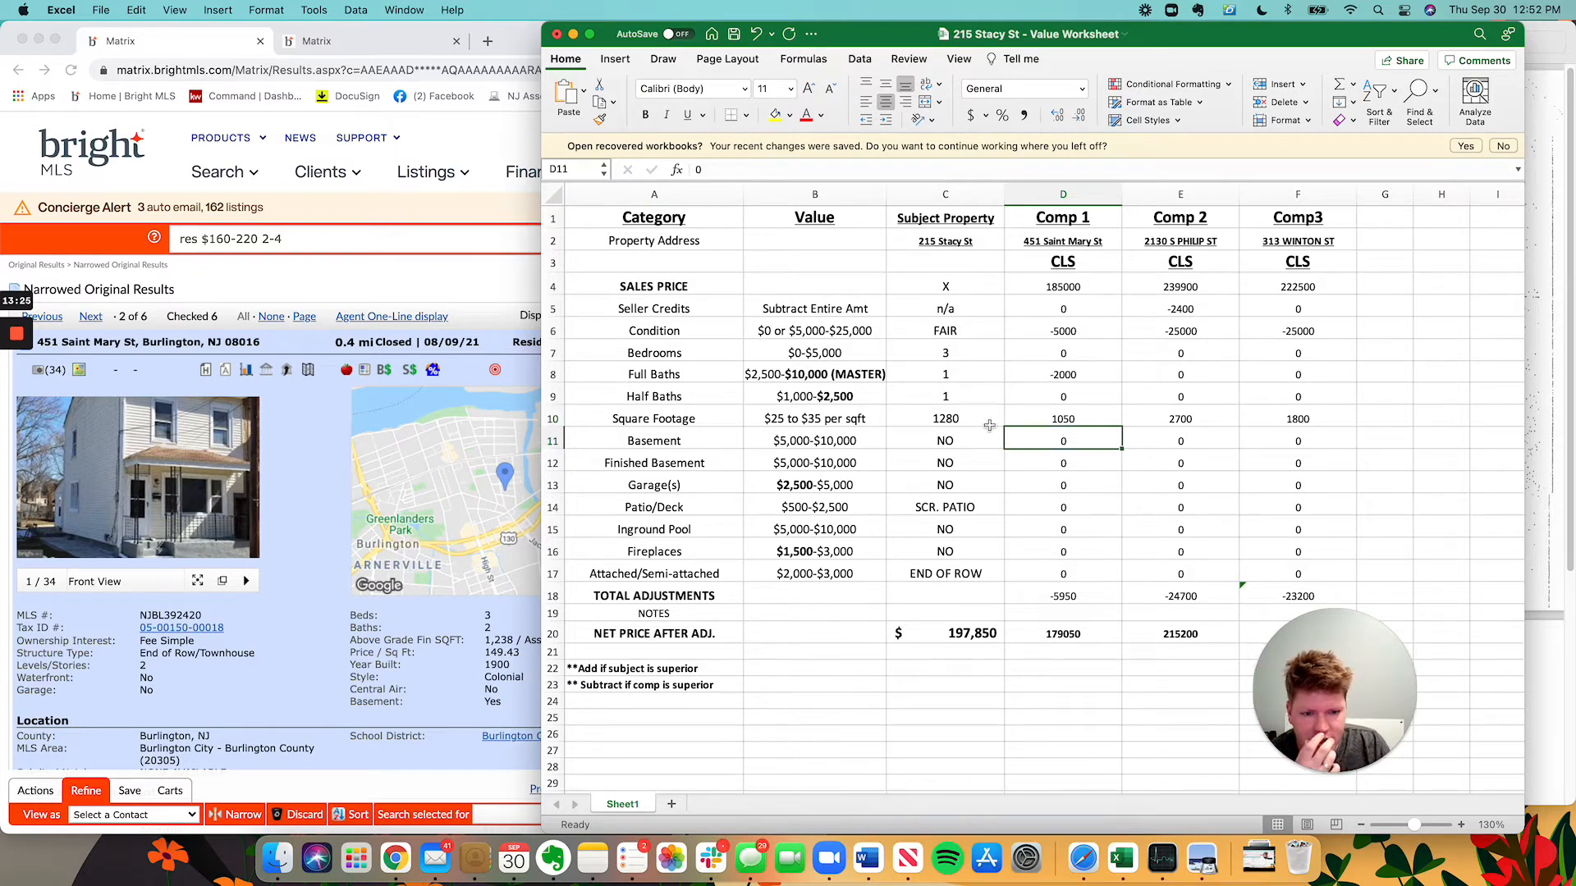
left_click(306, 497)
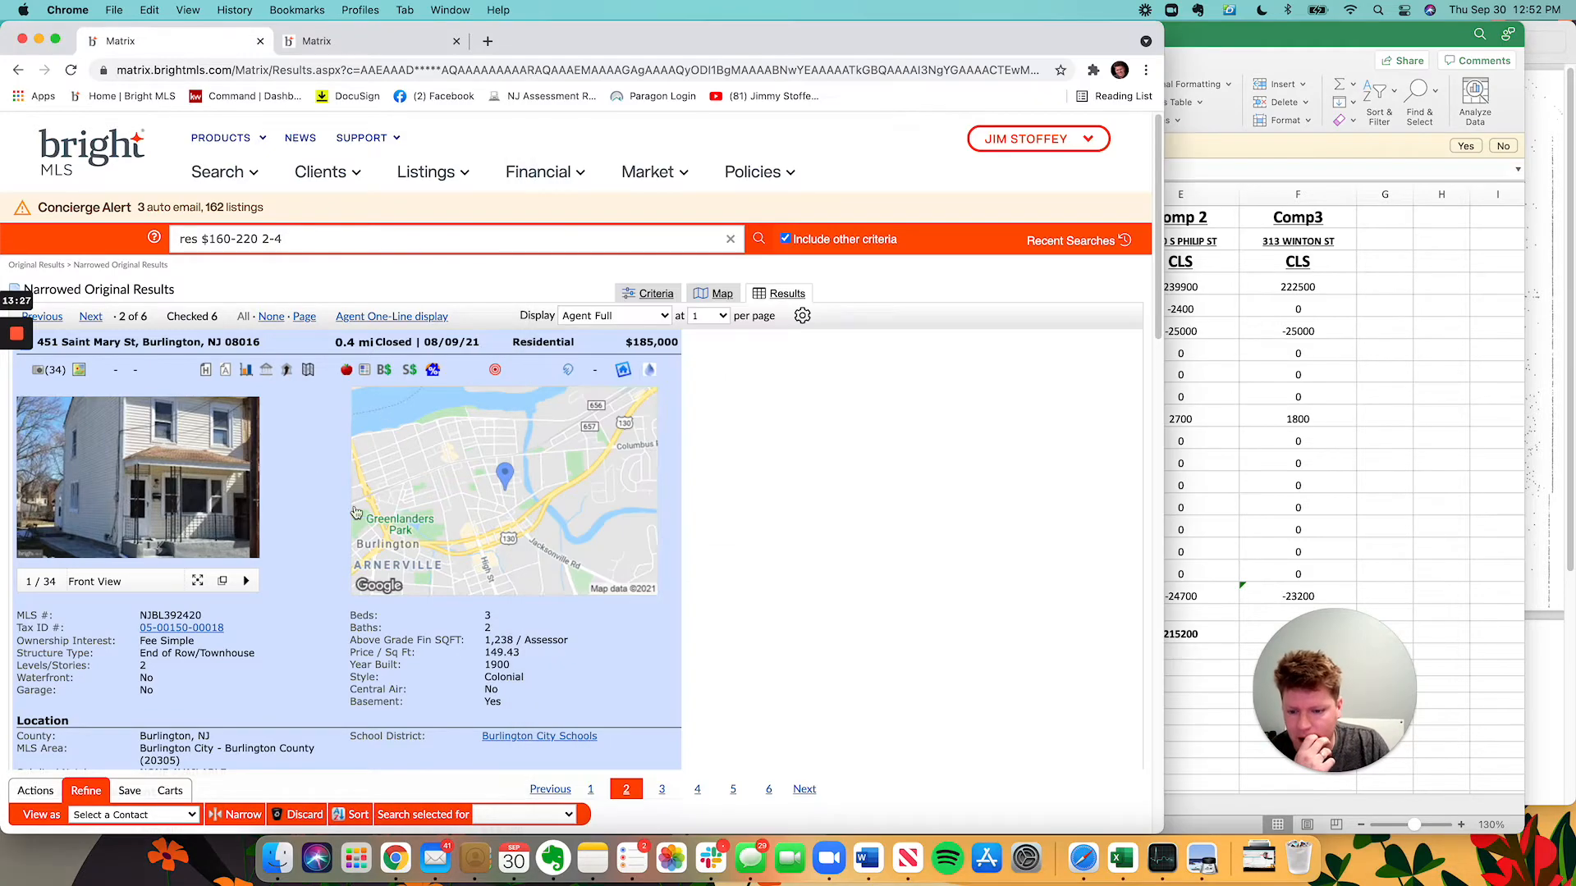
scroll(408, 507, "down", 10)
scroll(408, 507, "down", 3)
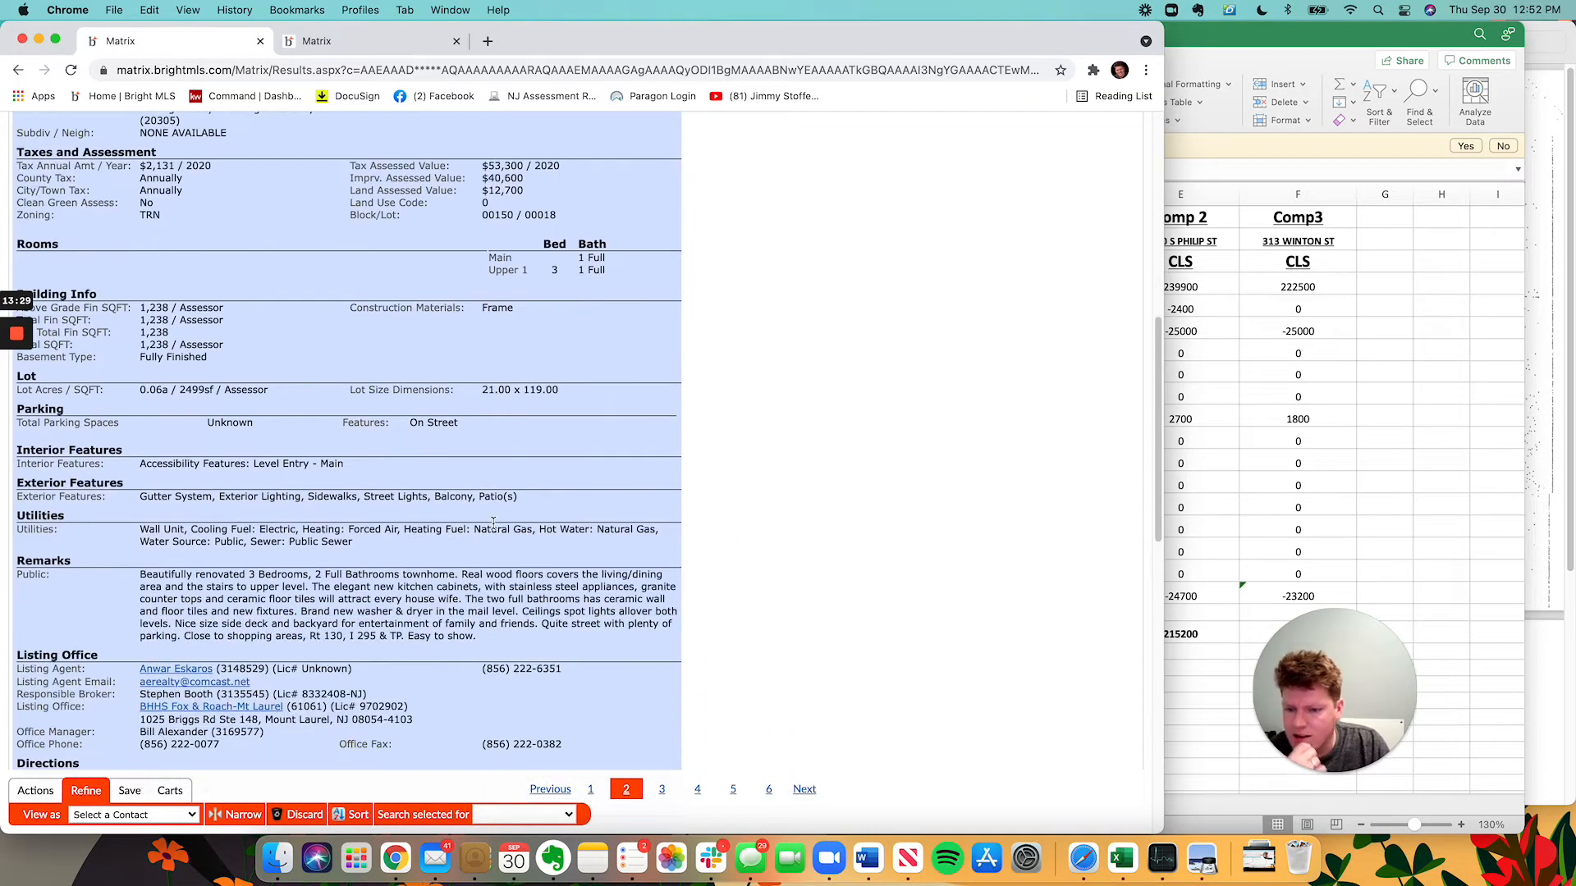
key("super+f")
type("base")
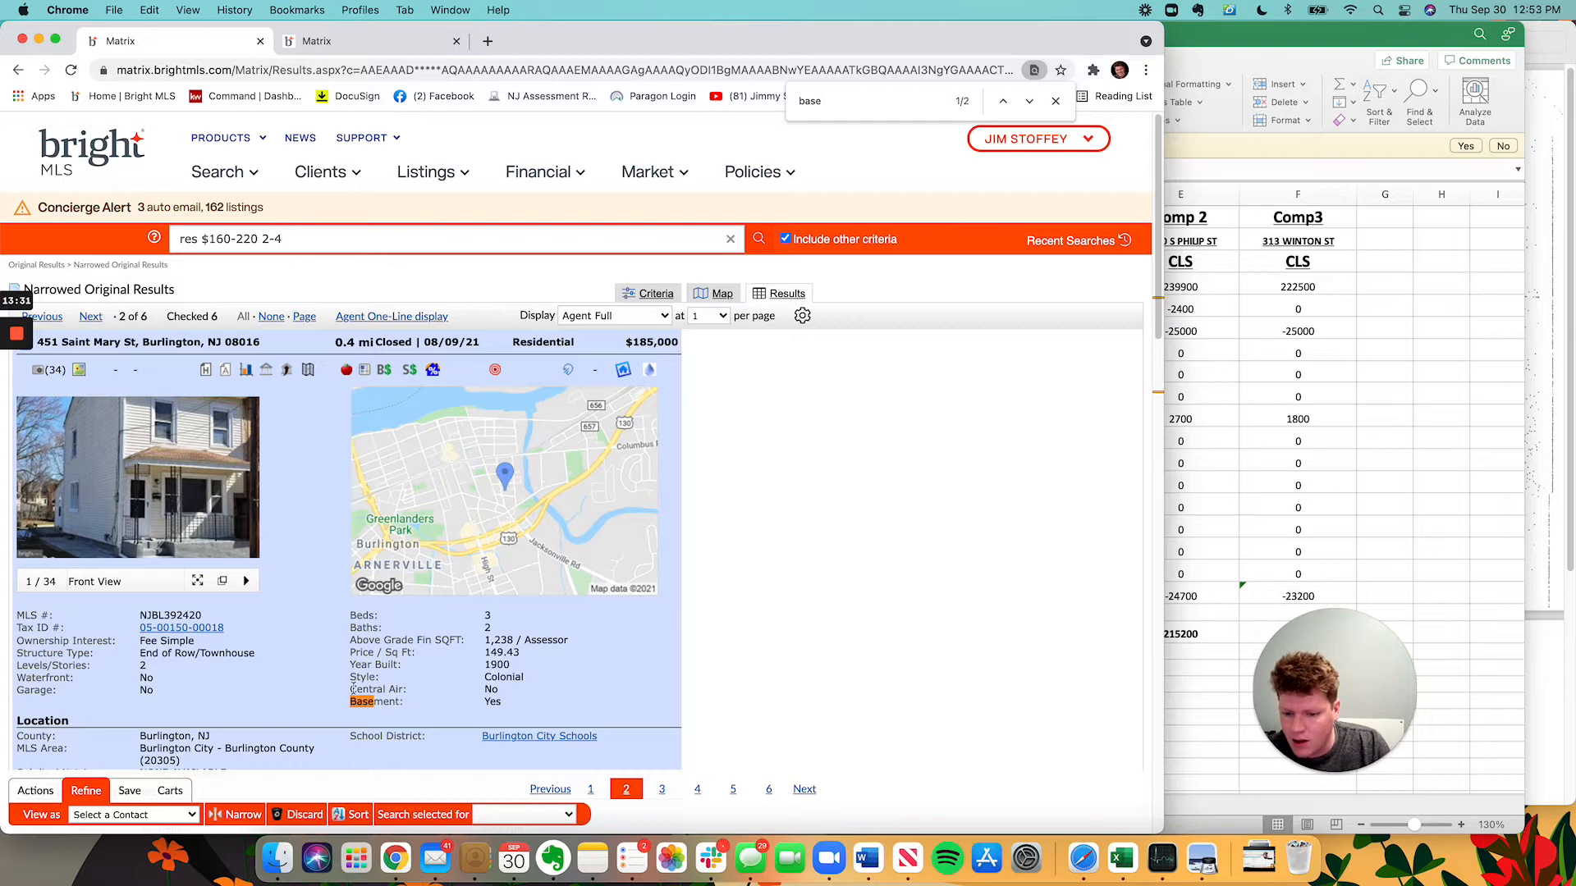
scroll(353, 690, "down", 1)
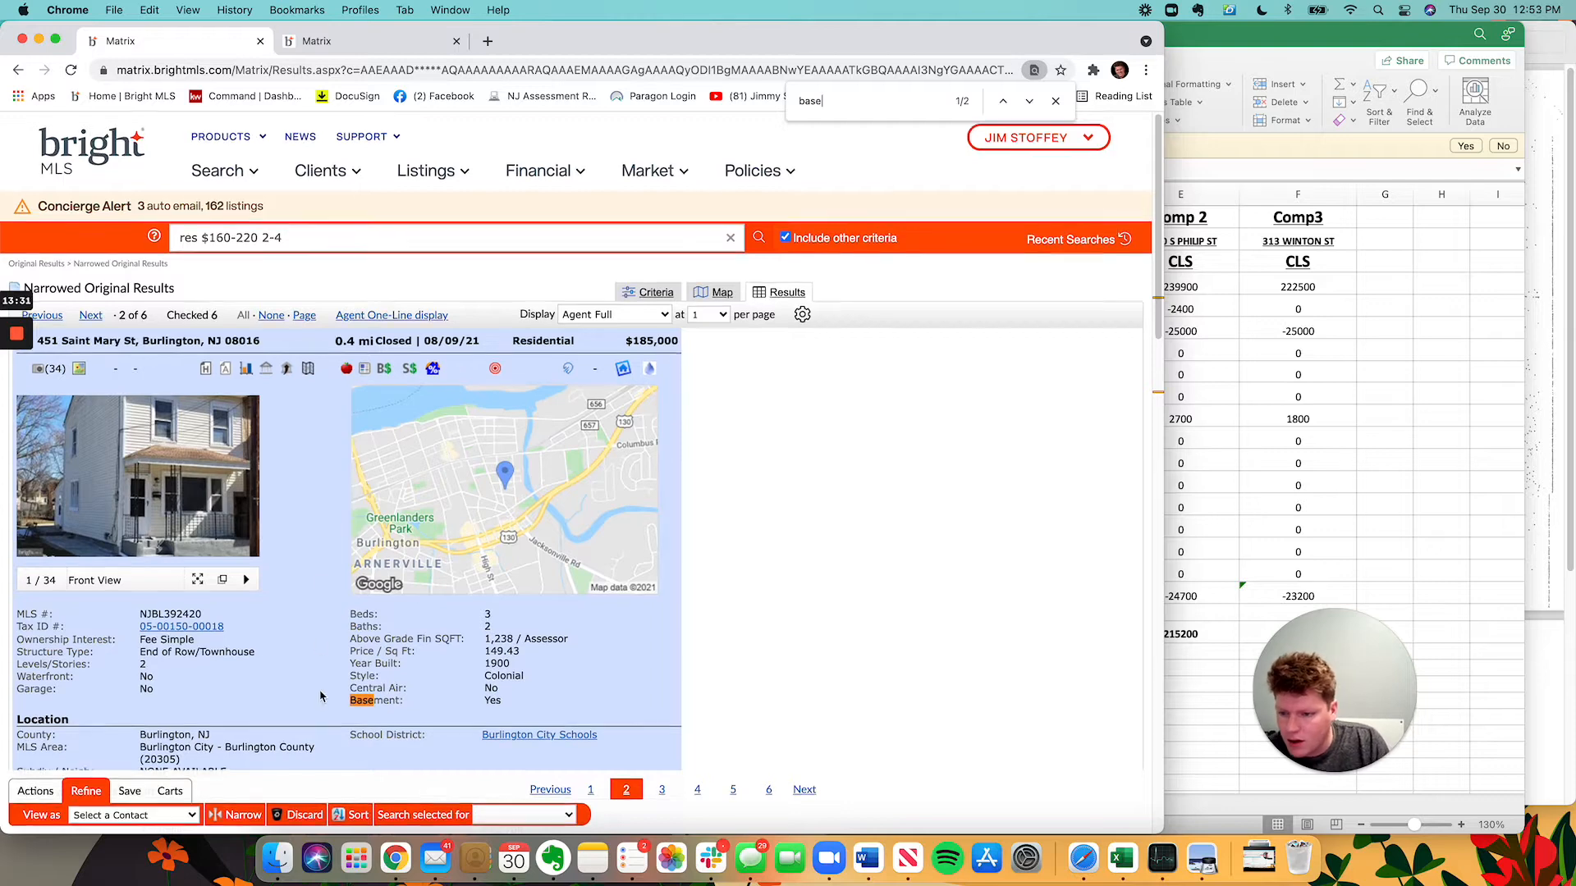
left_click(1029, 101)
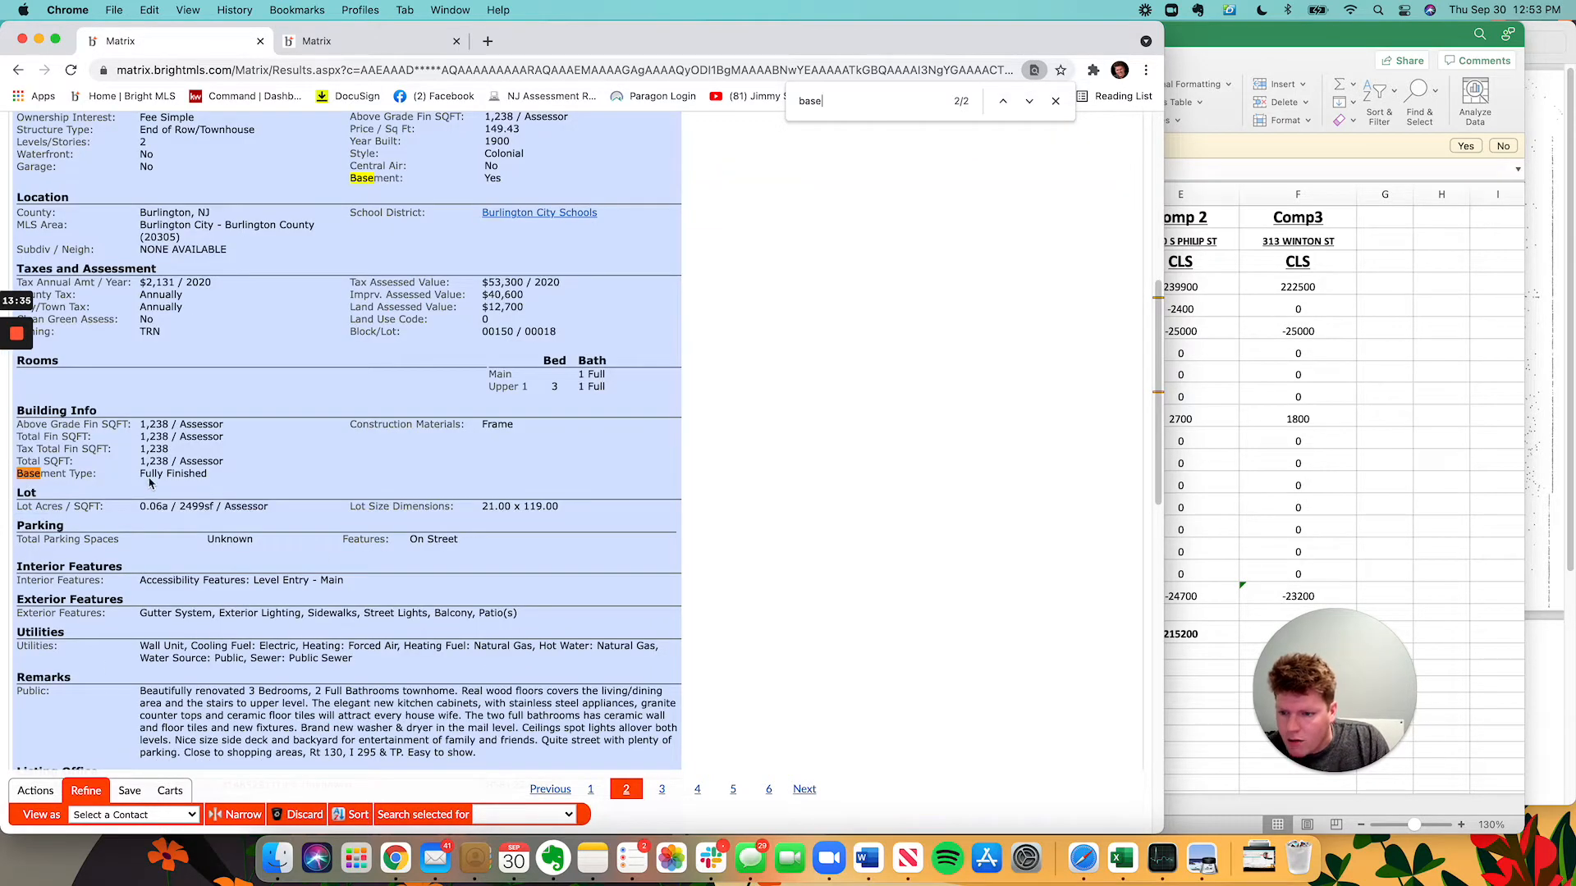
scroll(402, 541, "up", 7)
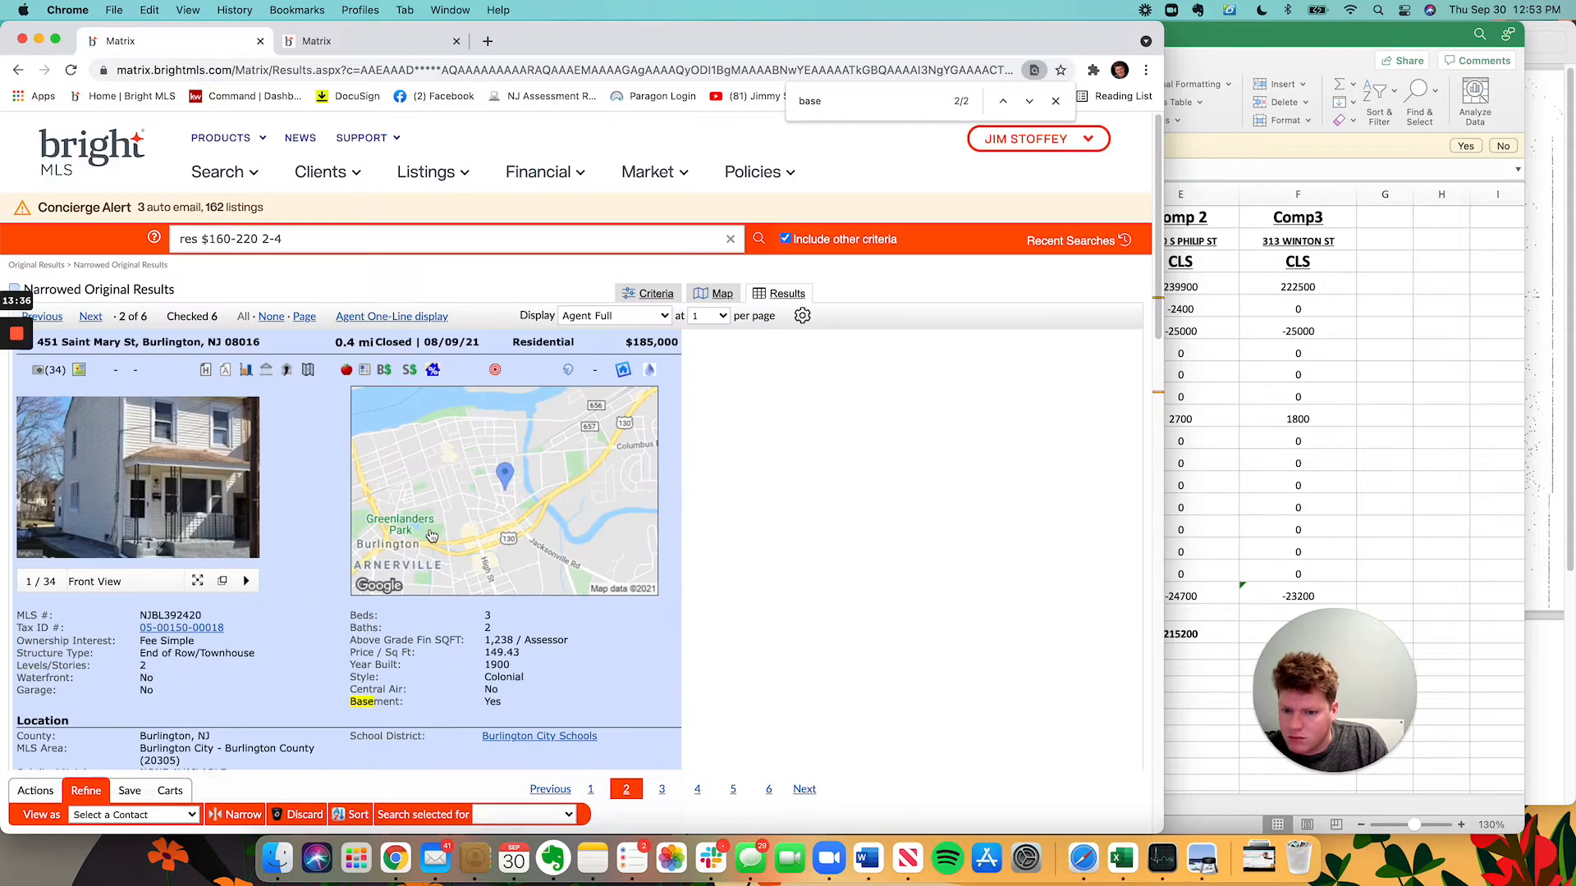
left_click(227, 582)
scroll(821, 521, "down", 1)
scroll(820, 522, "down", 20)
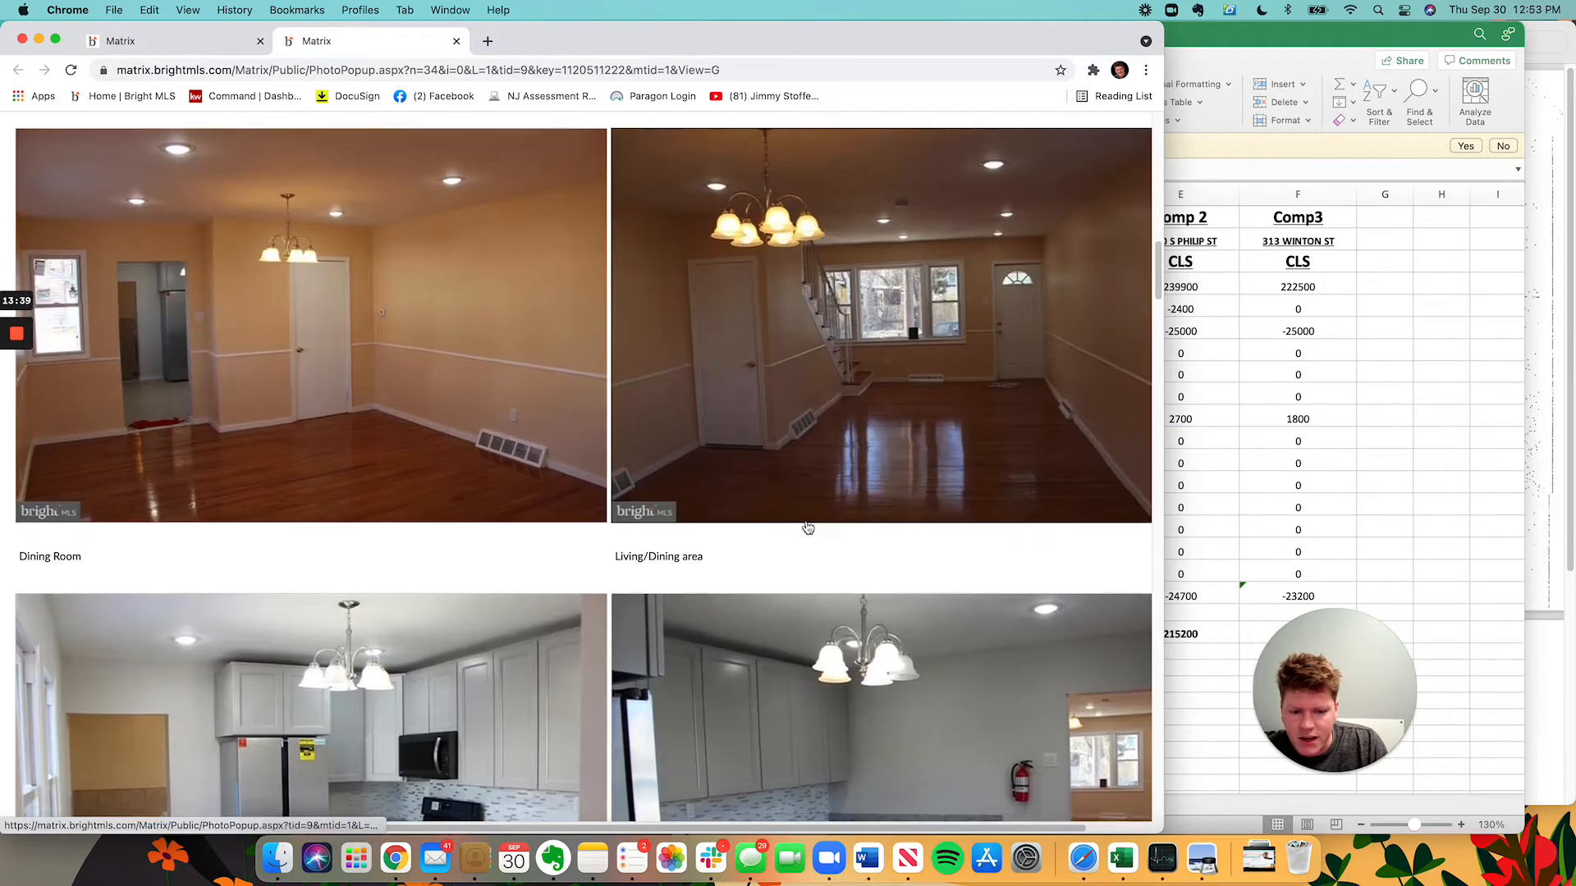
scroll(810, 546, "down", 4)
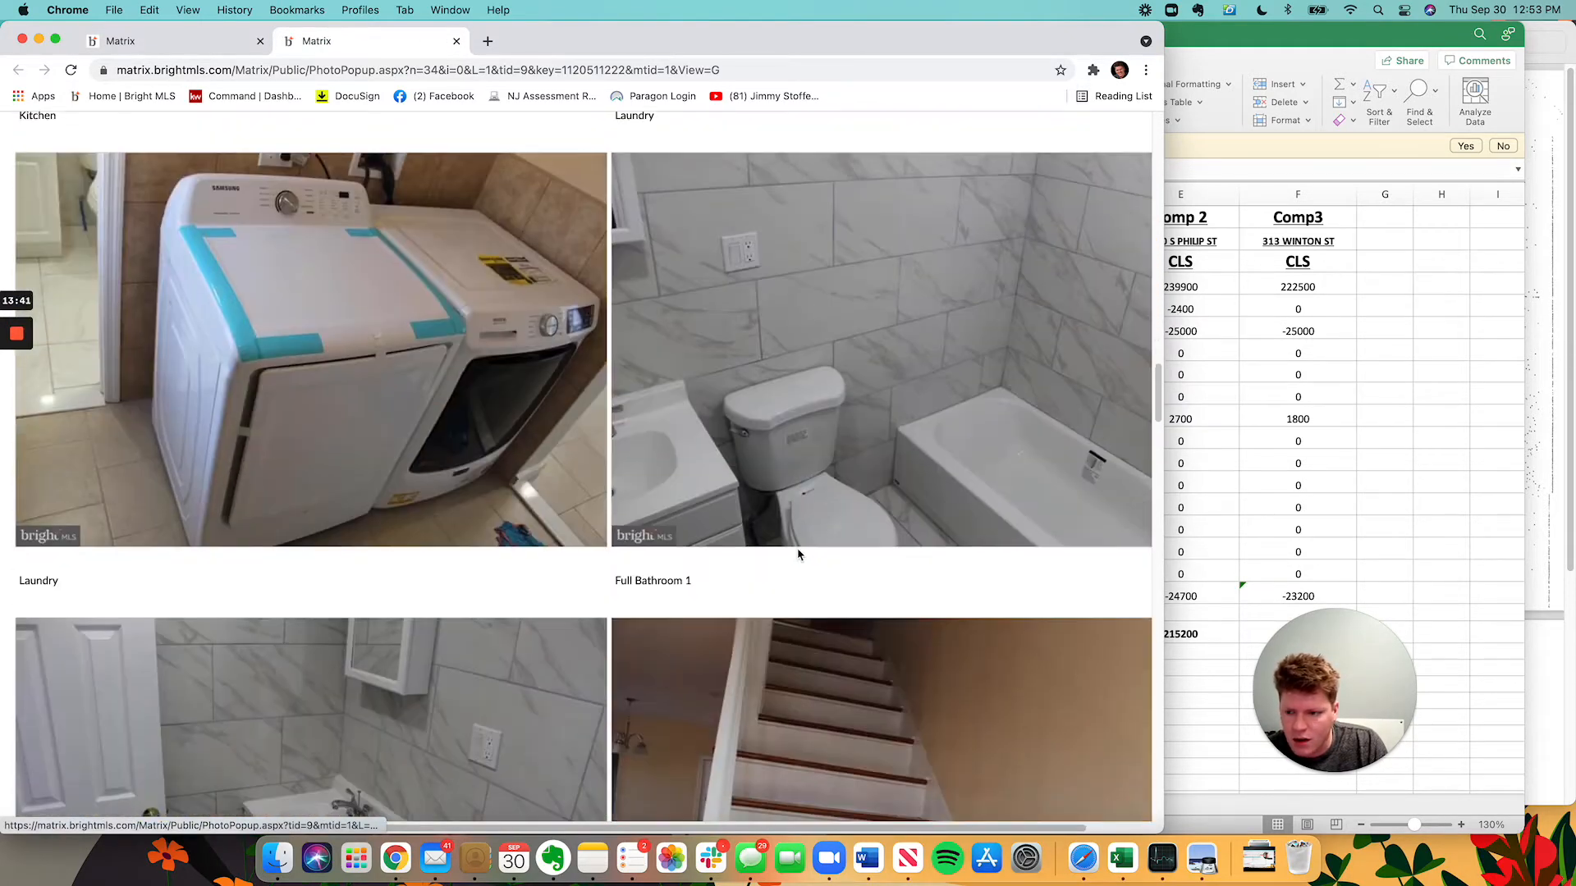
scroll(799, 553, "up", 4)
scroll(820, 616, "down", 15)
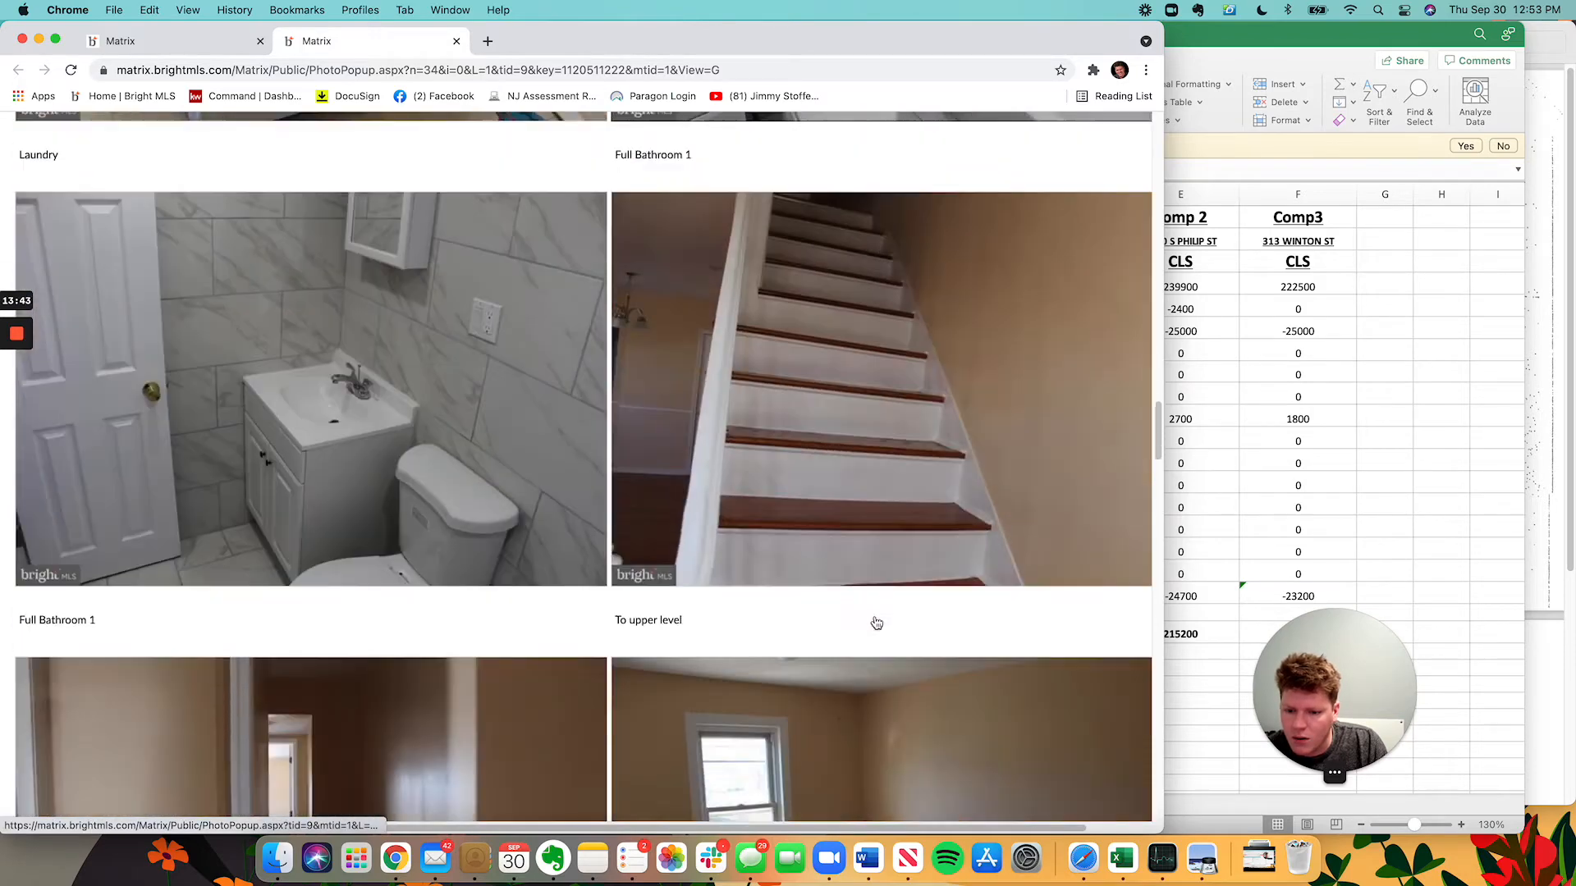
scroll(814, 612, "down", 15)
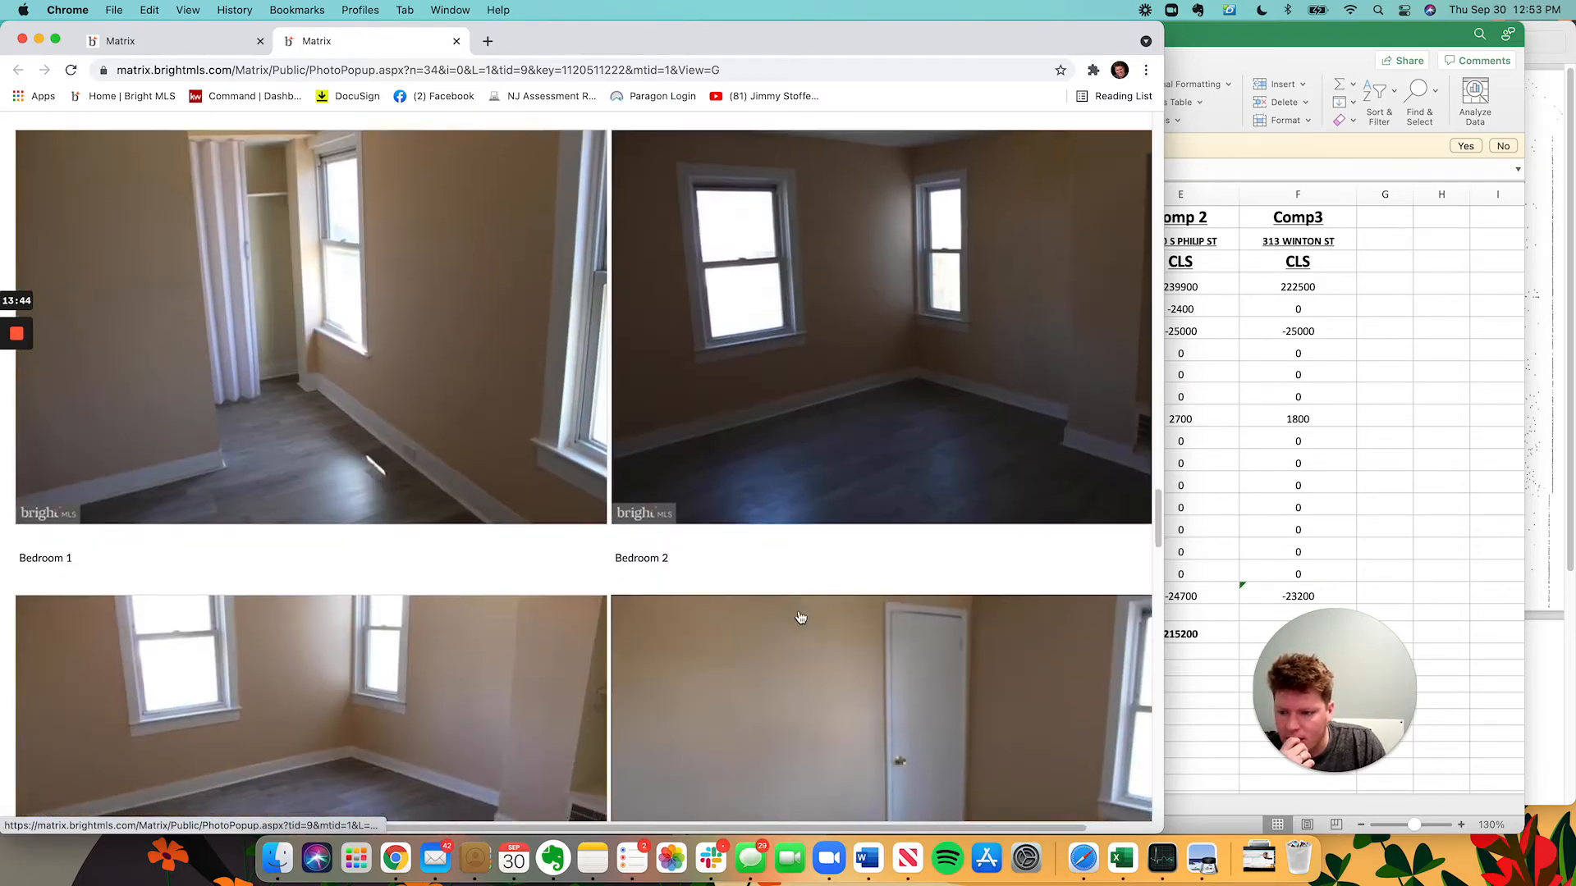
scroll(799, 626, "down", 8)
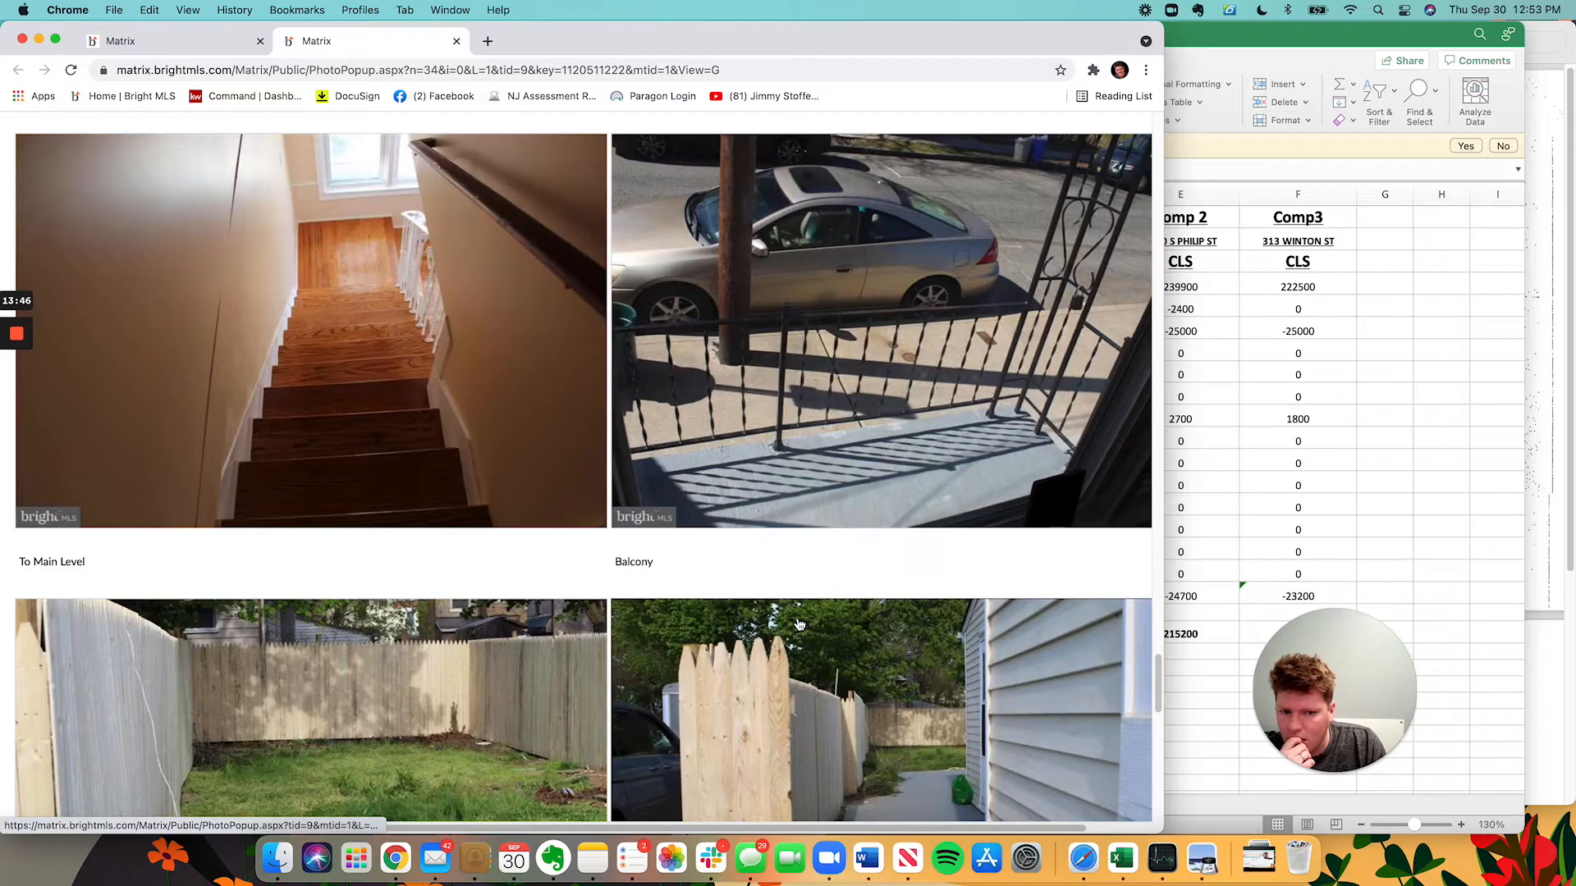
scroll(799, 625, "down", 4)
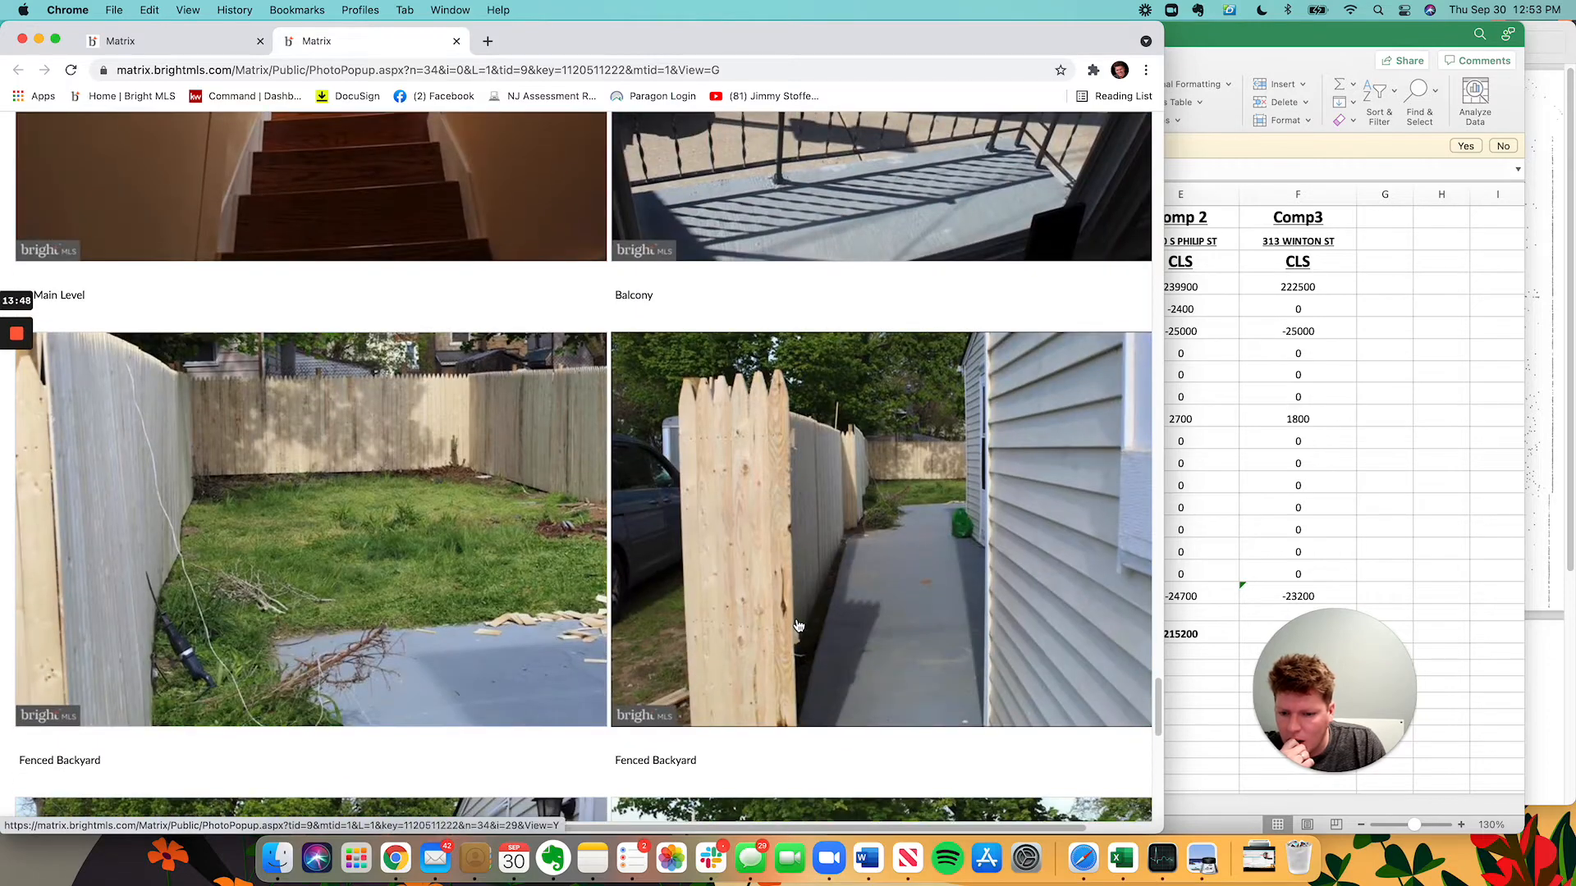
scroll(798, 626, "down", 6)
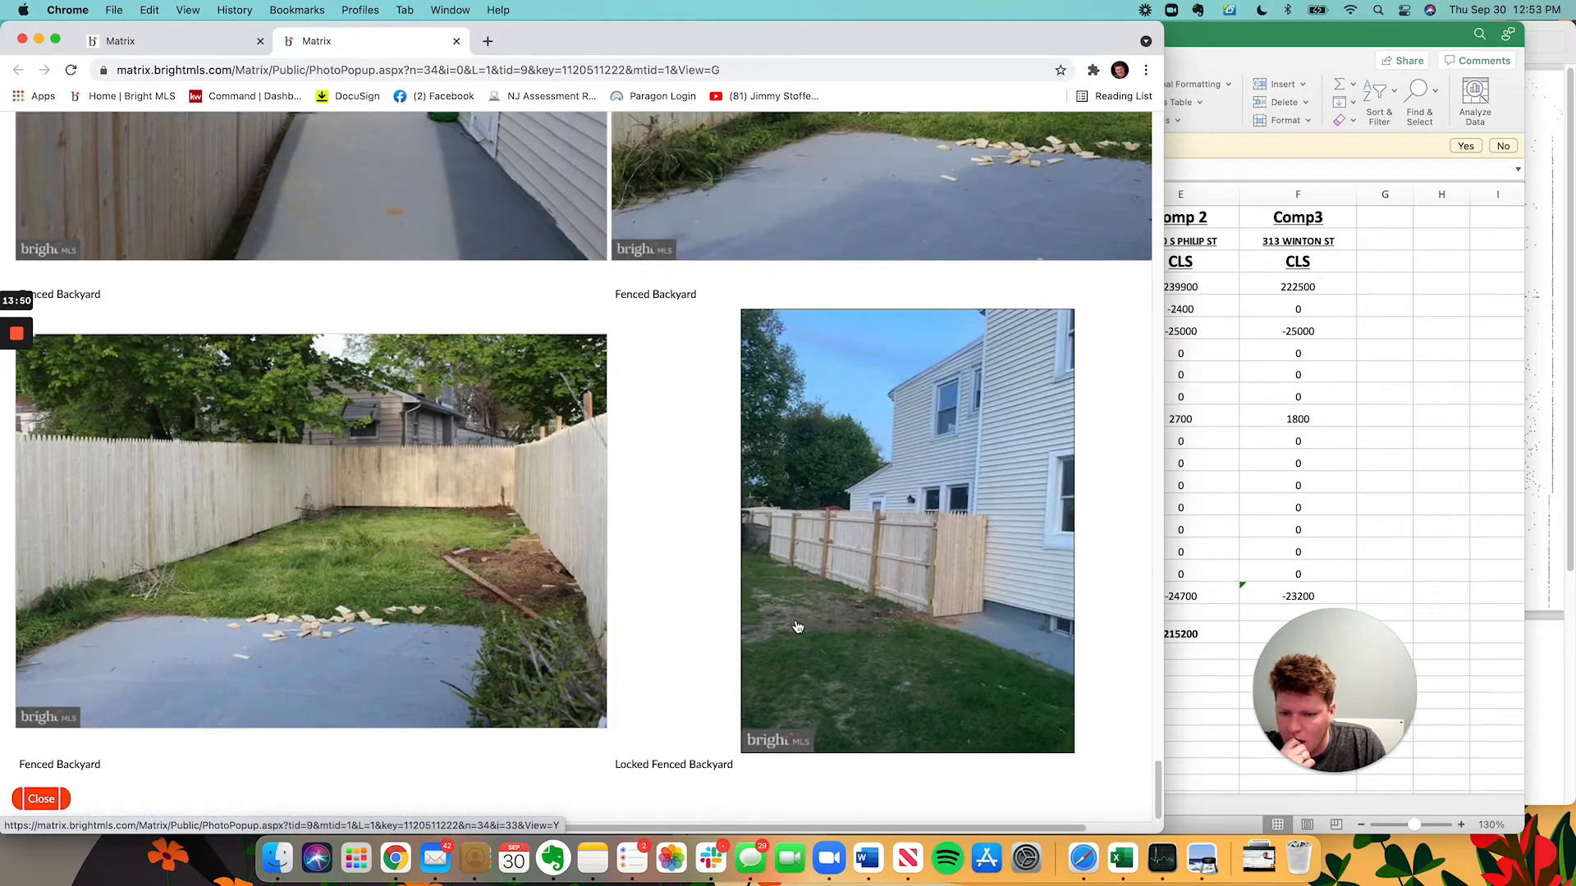
scroll(790, 644, "up", 15)
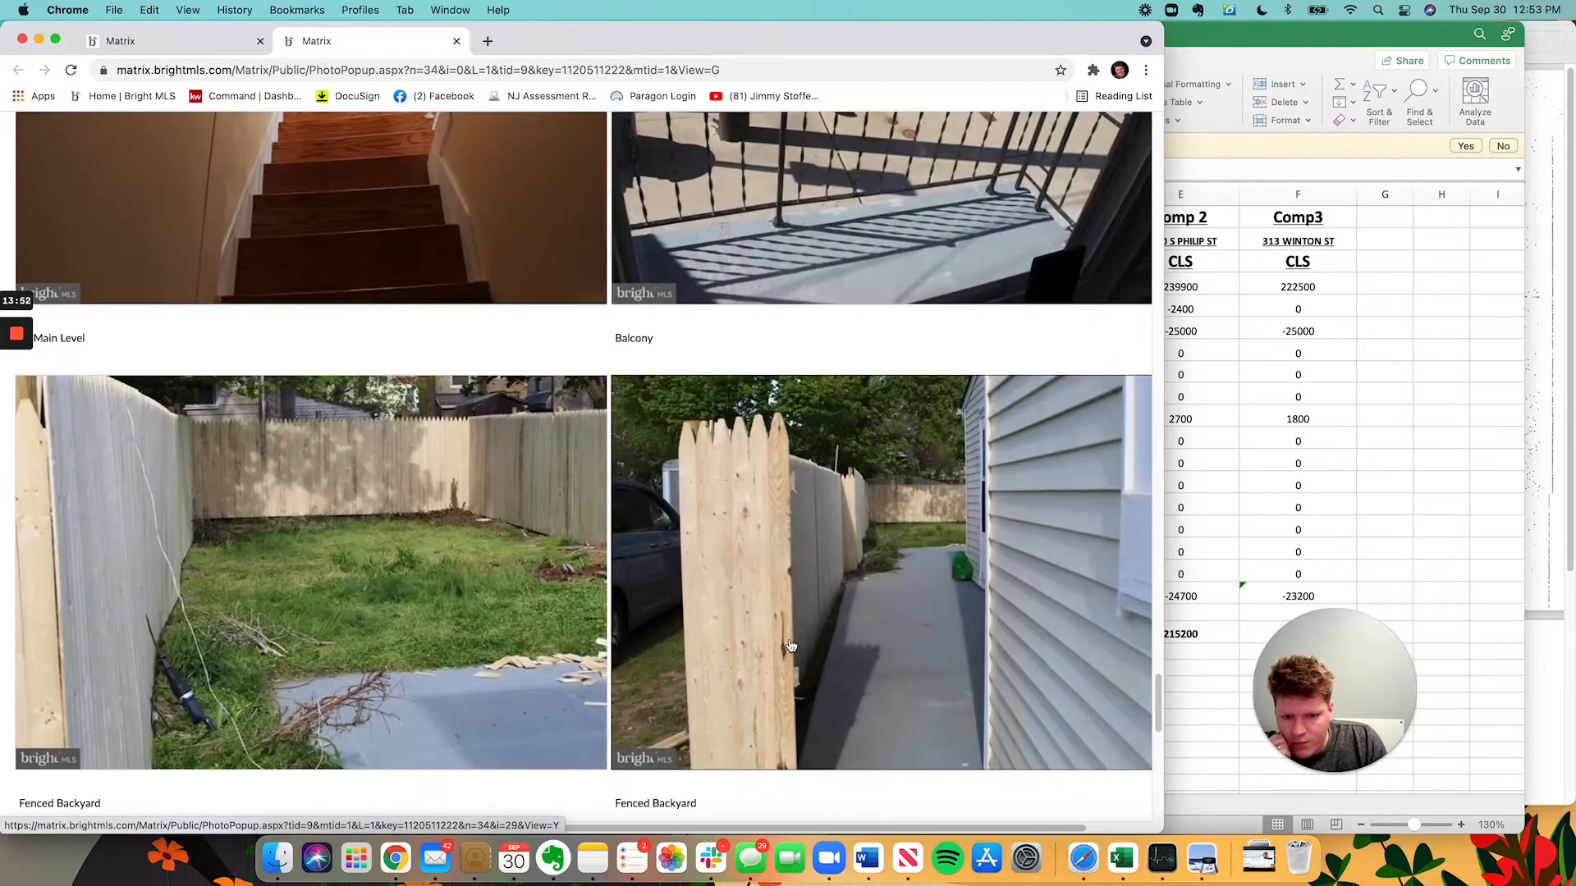
scroll(804, 680, "up", 8)
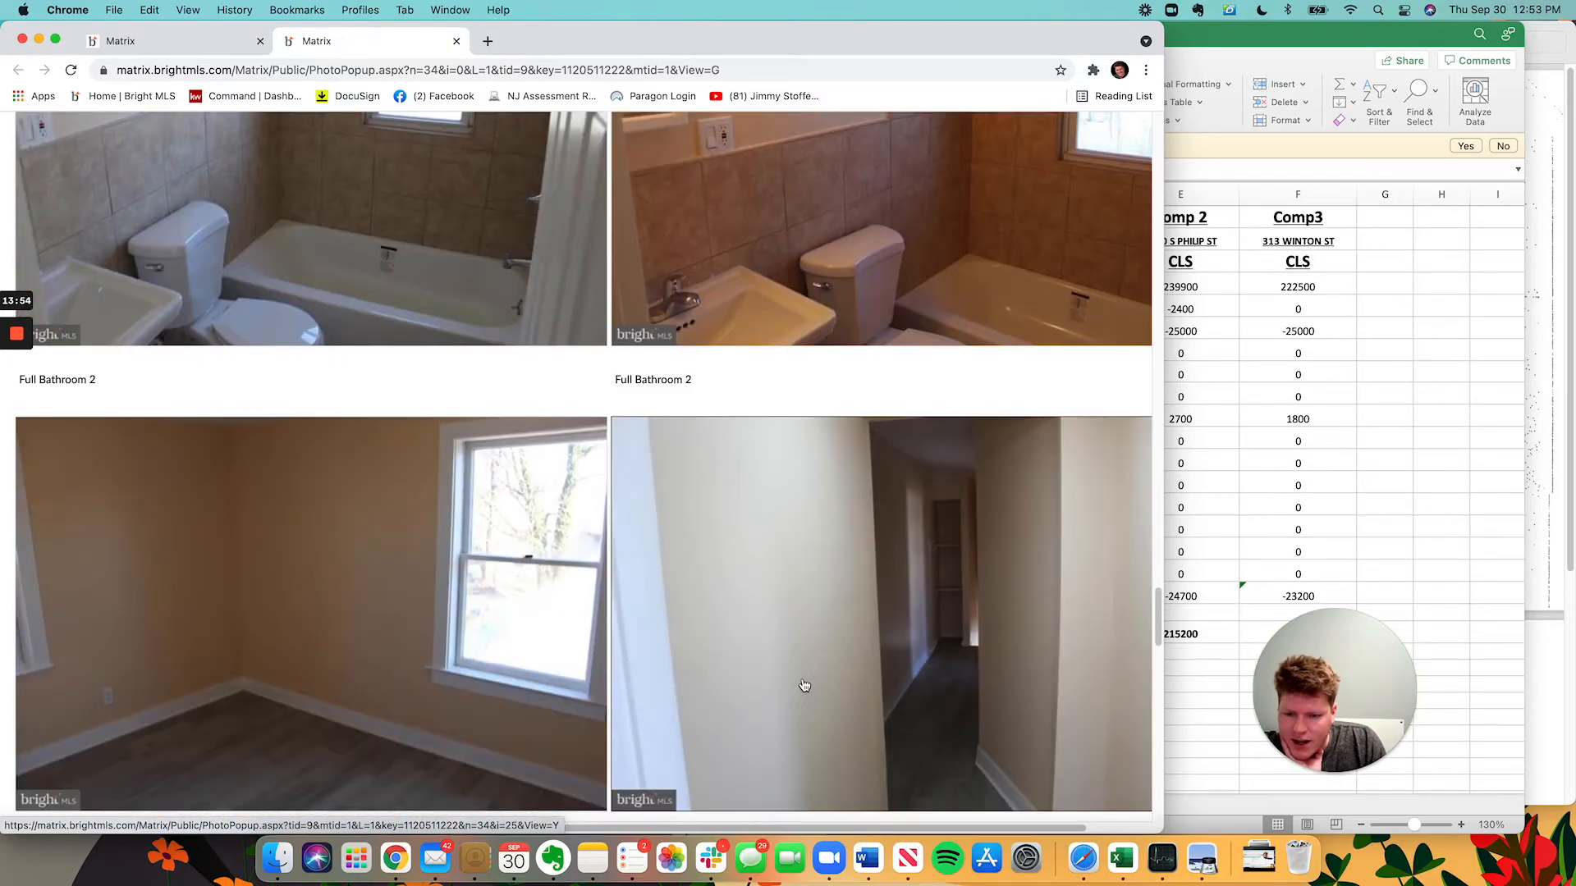
scroll(798, 691, "up", 14)
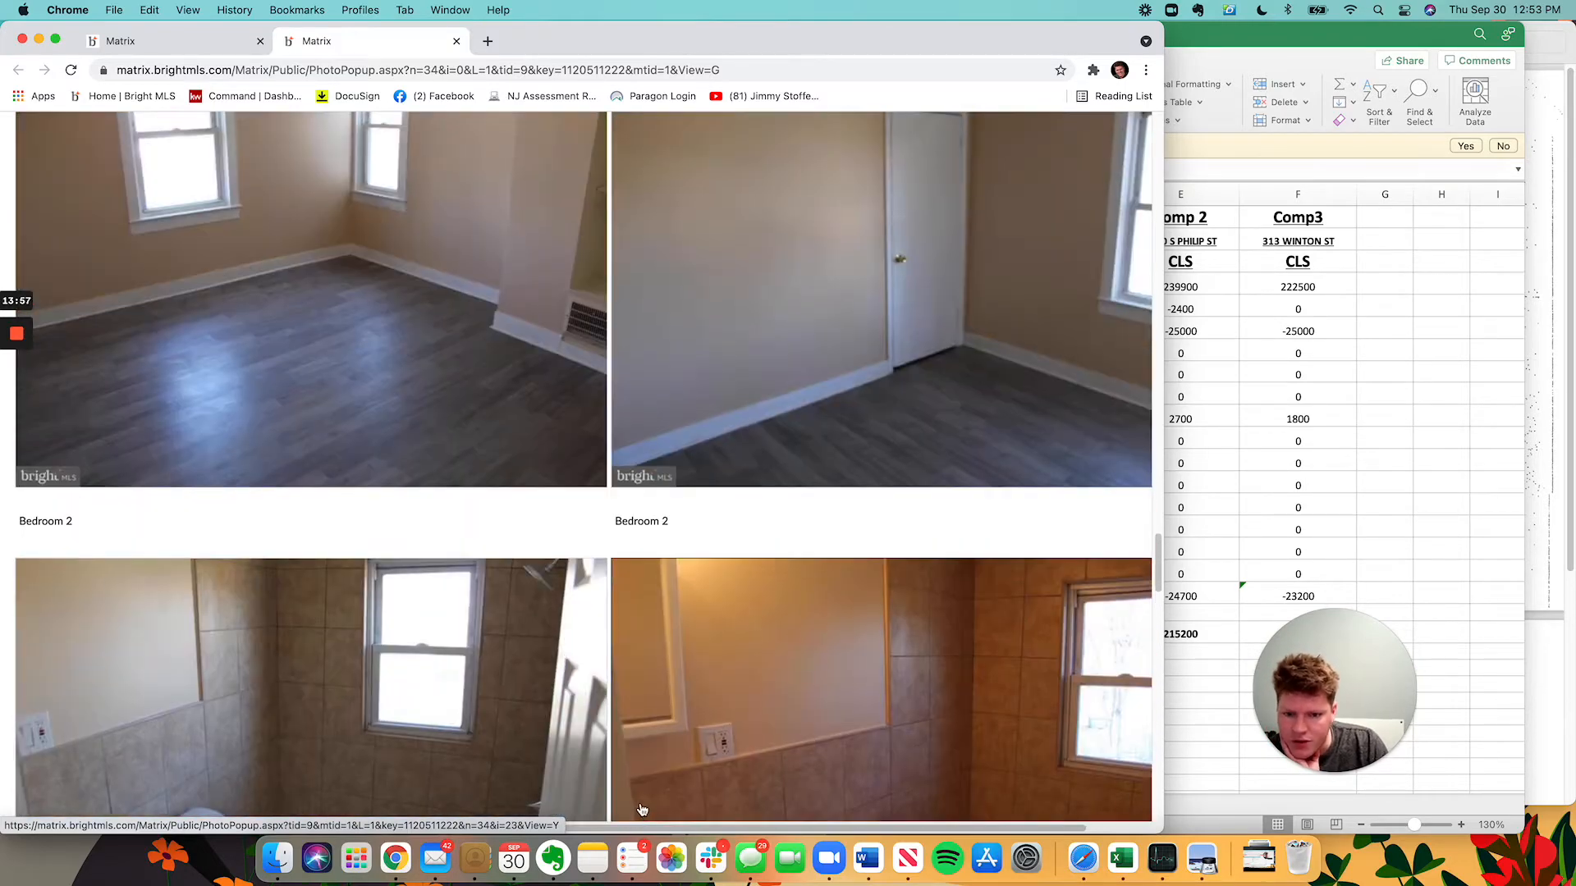
scroll(607, 751, "down", 2)
scroll(657, 747, "up", 20)
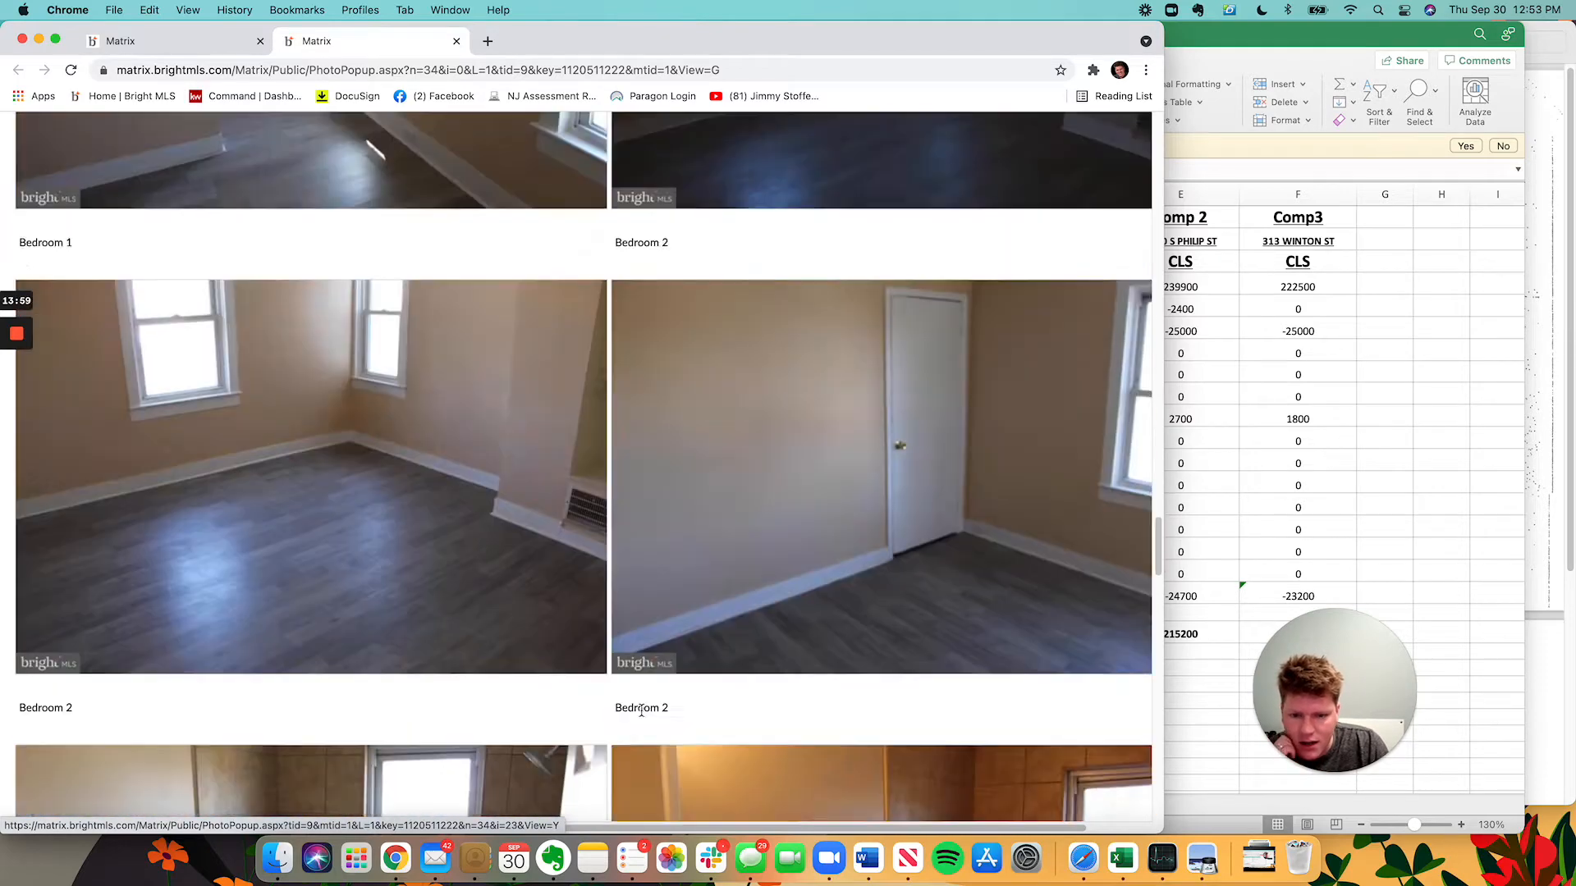
scroll(681, 743, "up", 6)
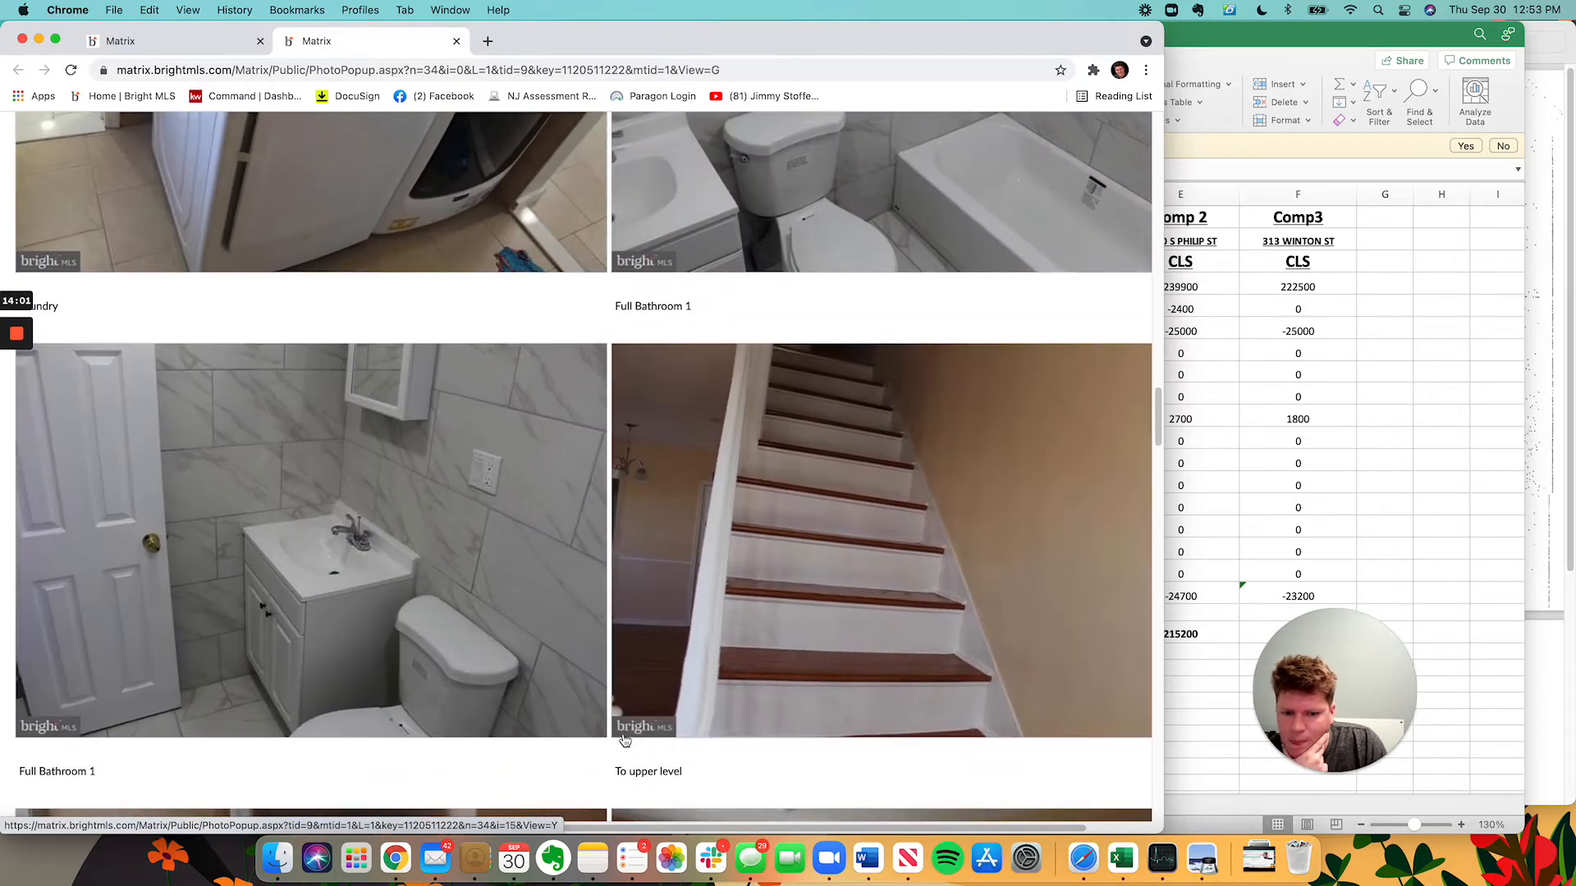
scroll(230, 477, "up", 5)
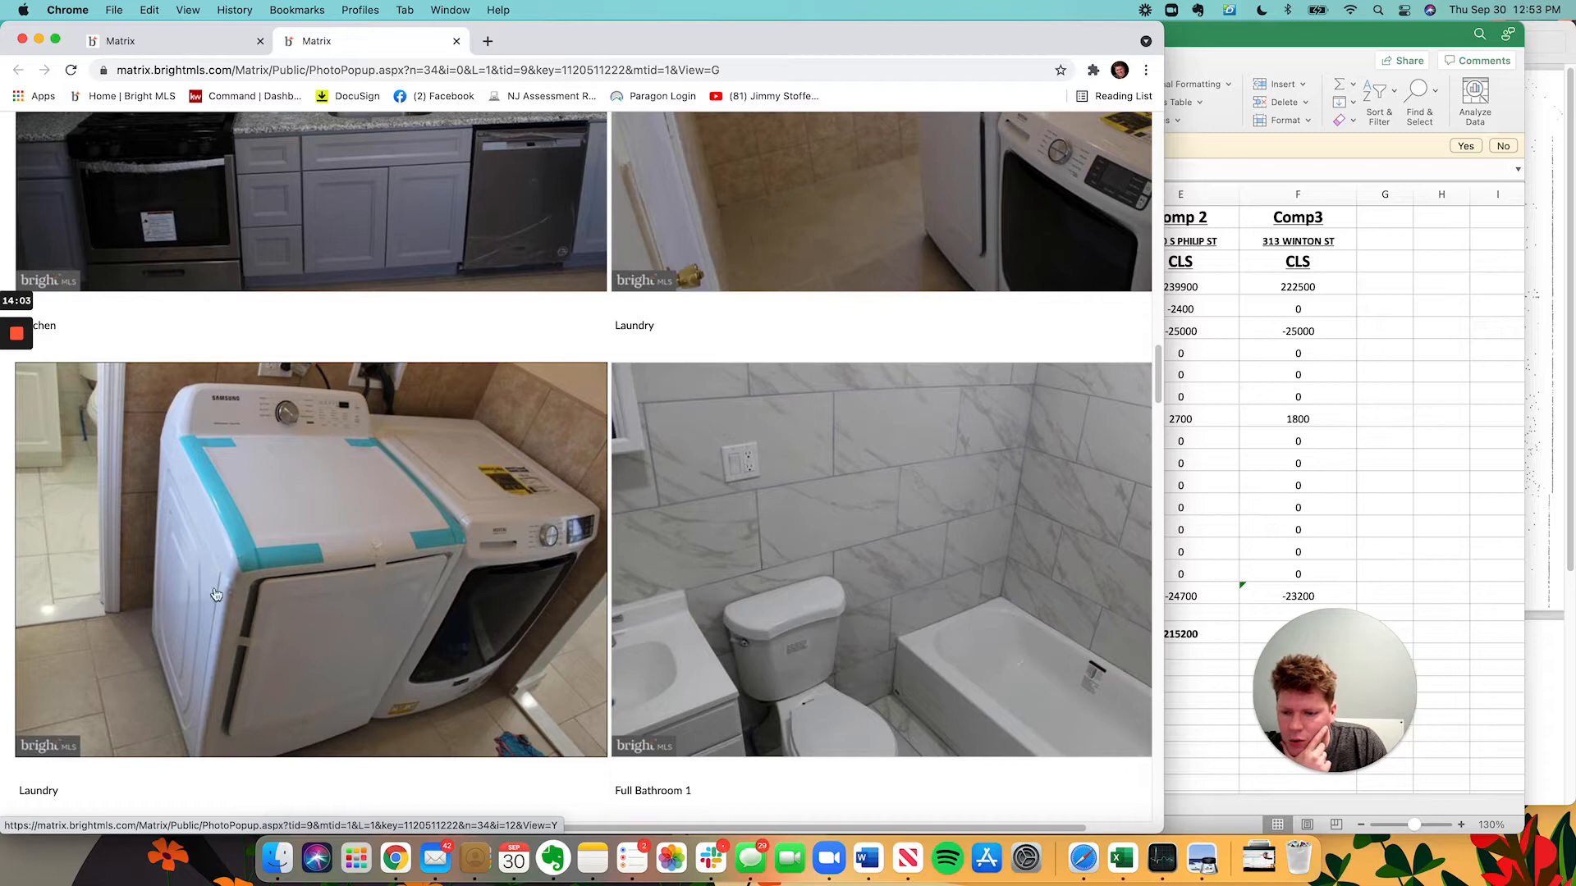
scroll(349, 538, "up", 8)
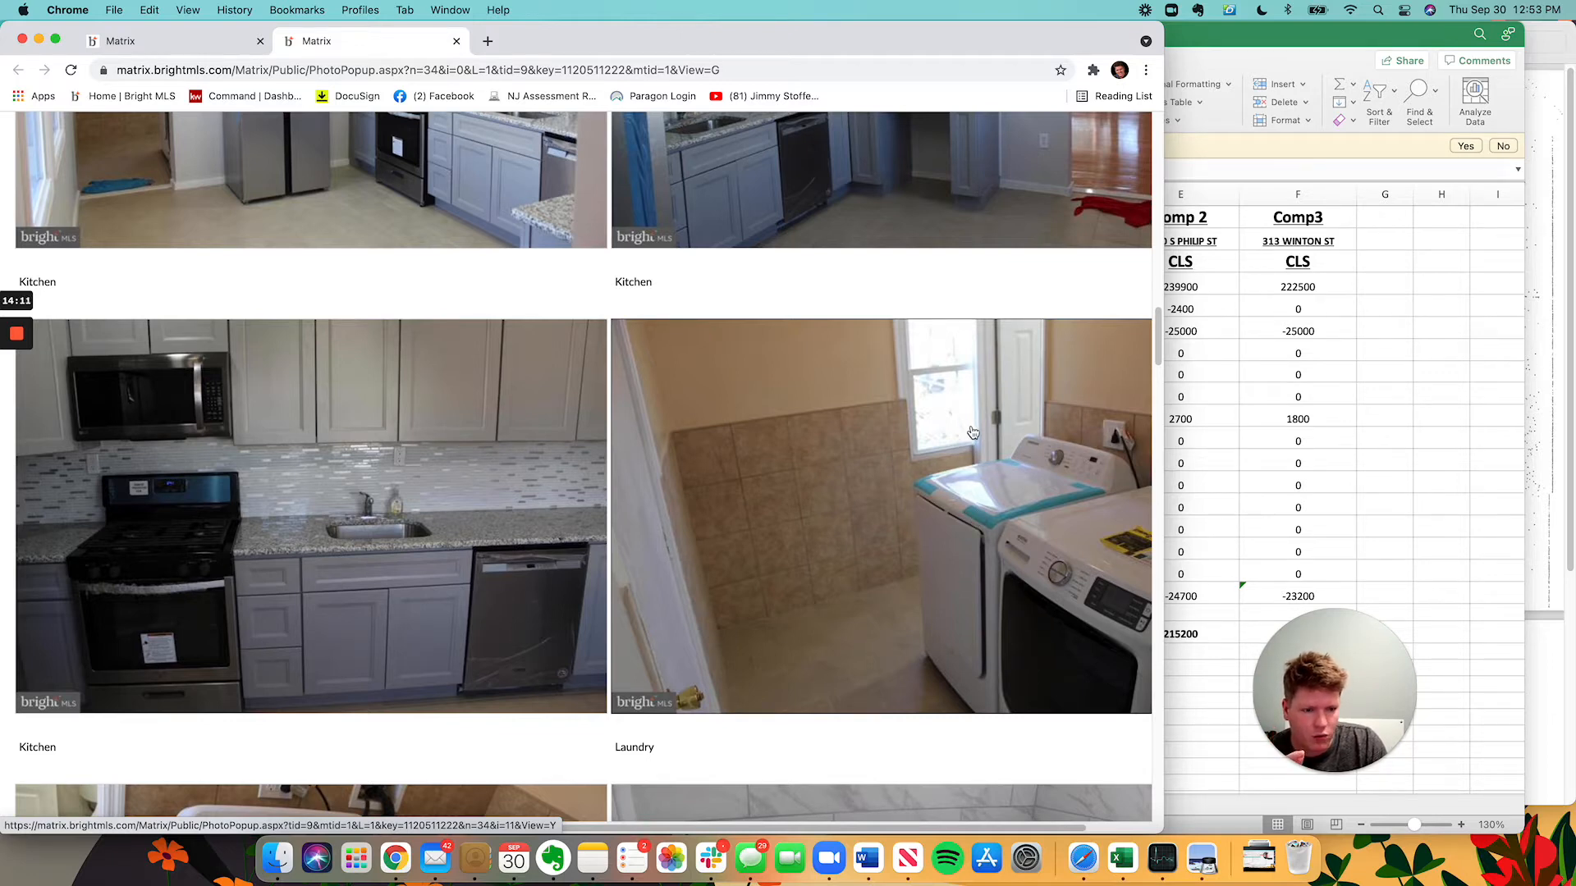
scroll(824, 494, "down", 10)
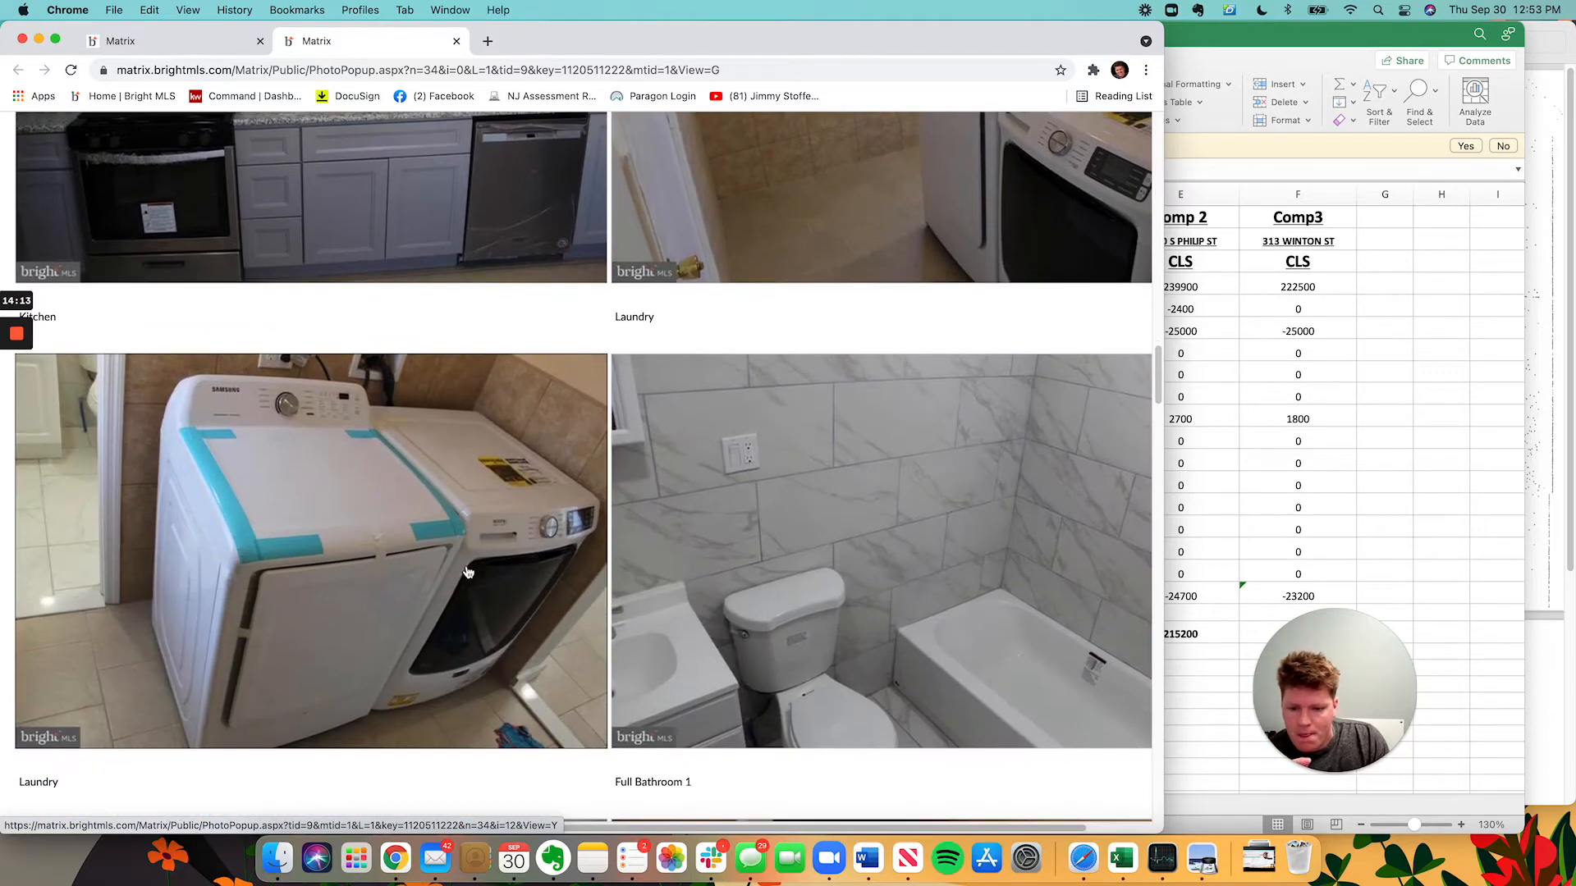
scroll(793, 590, "down", 4)
scroll(742, 525, "down", 3)
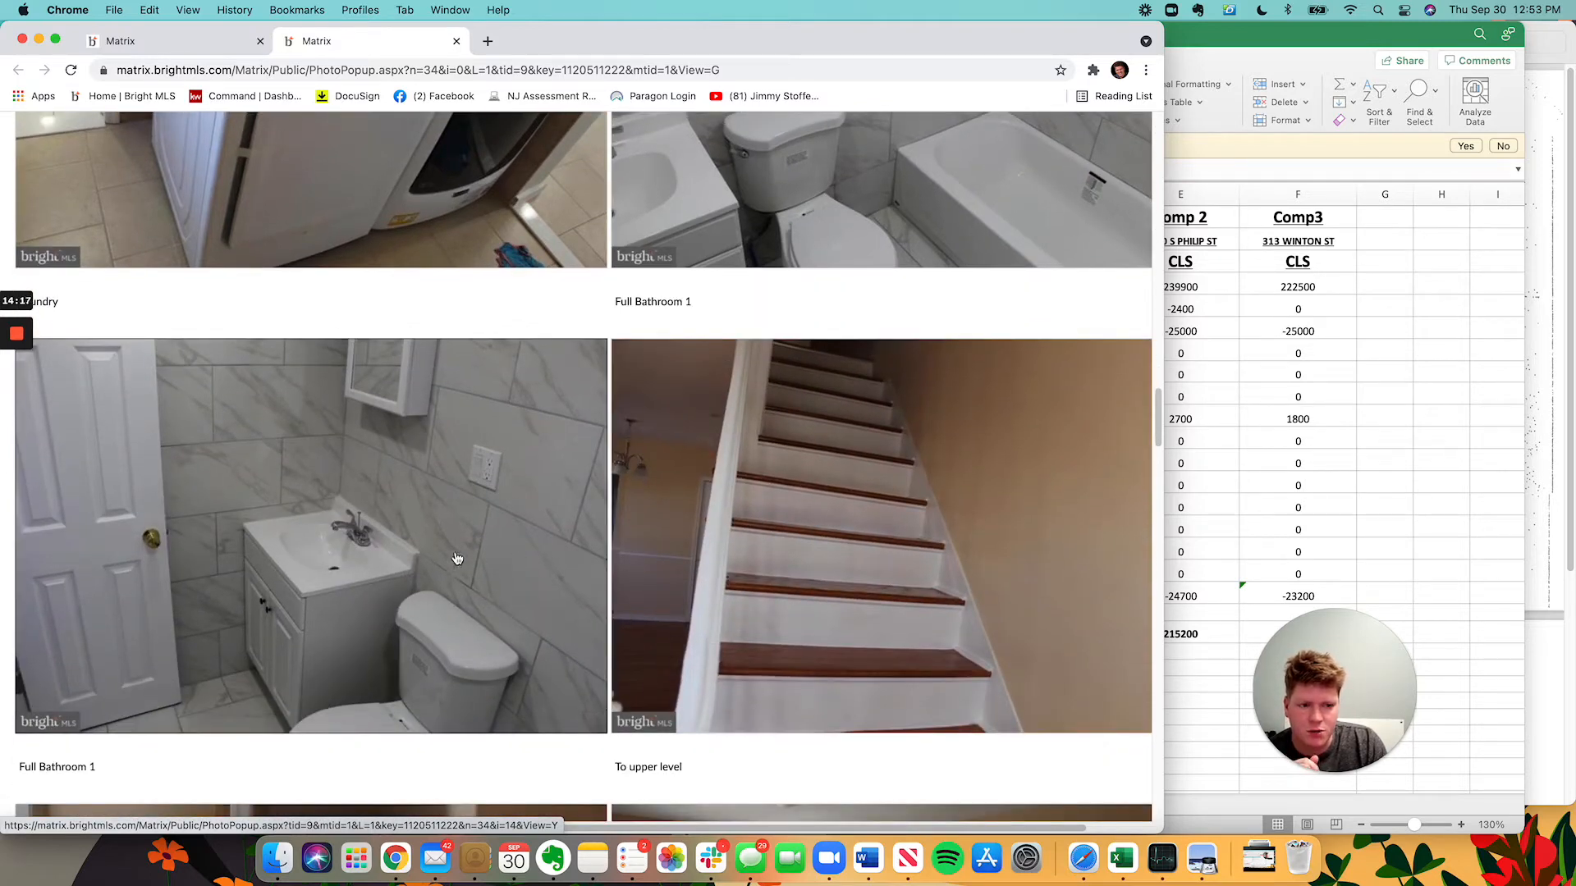
scroll(457, 559, "down", 10)
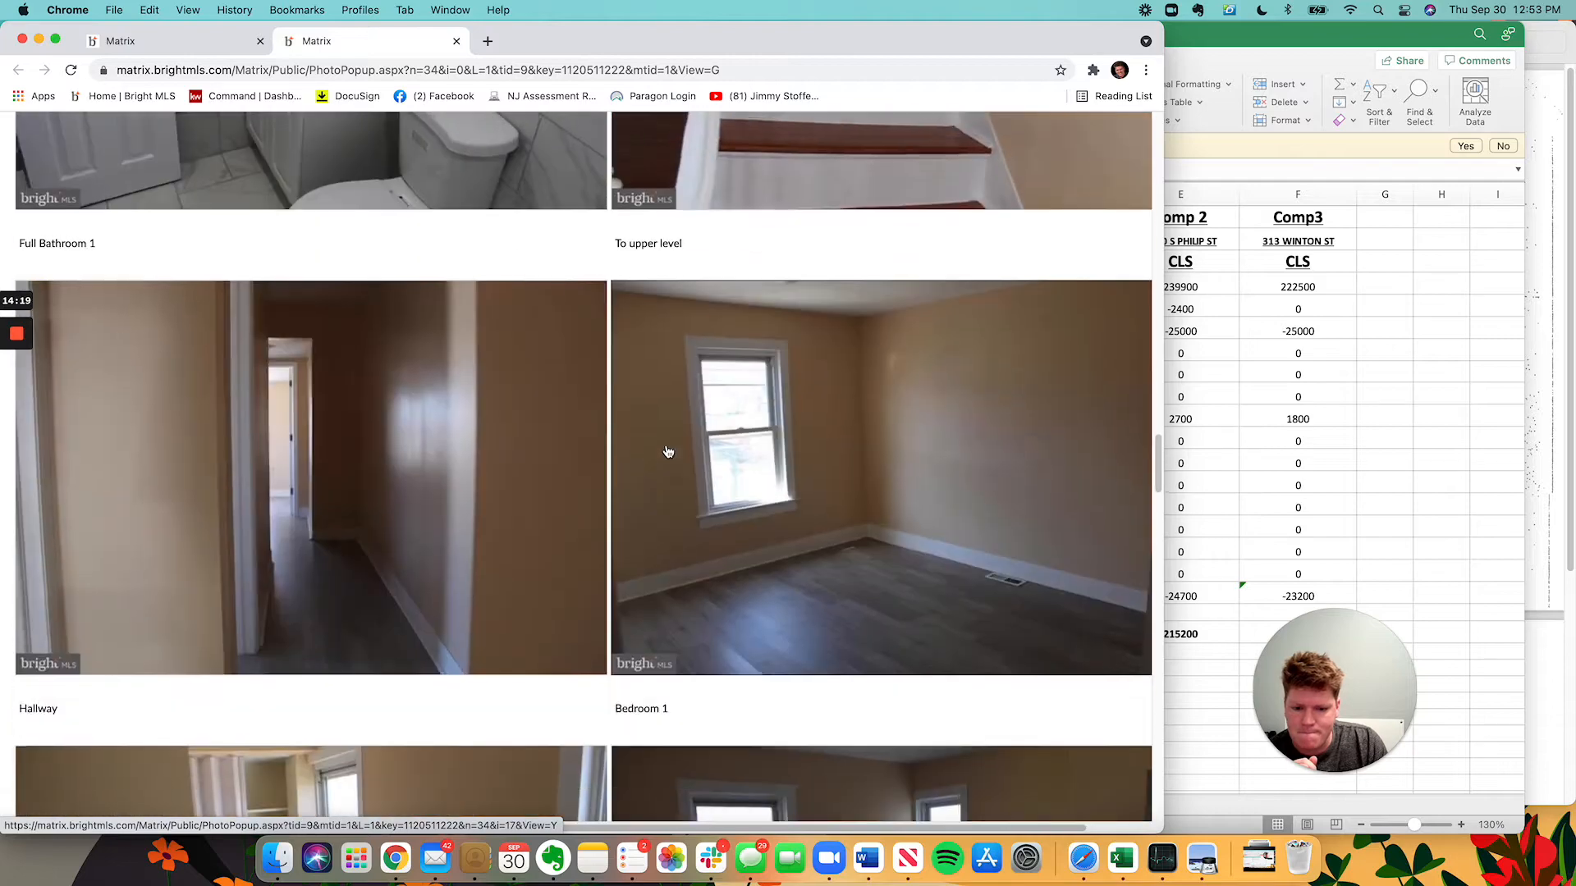
scroll(545, 458, "down", 12)
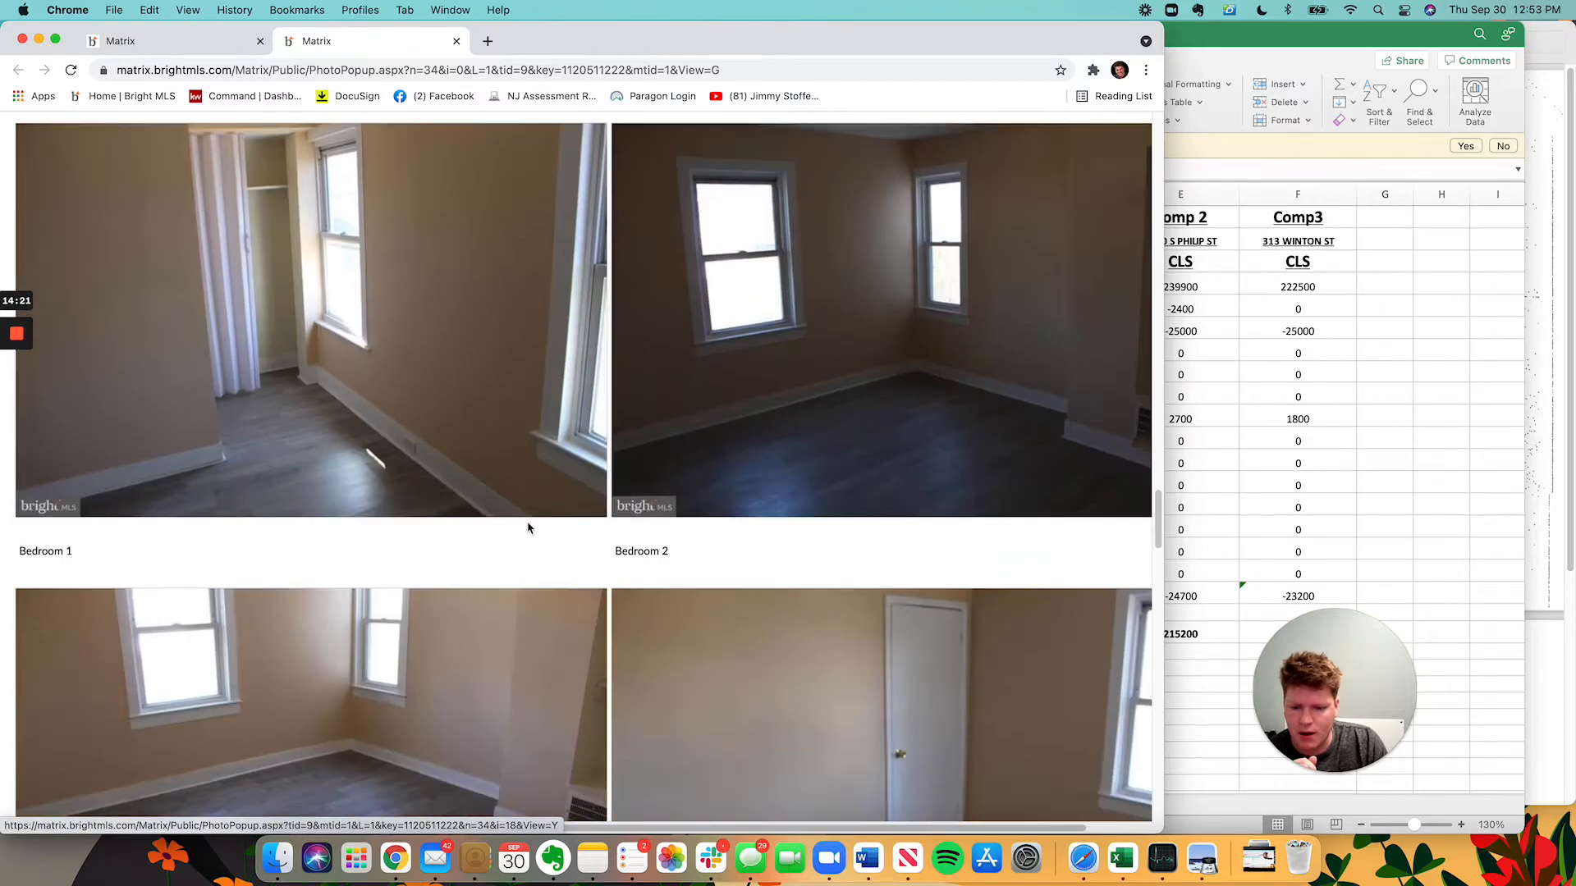
scroll(528, 527, "down", 4)
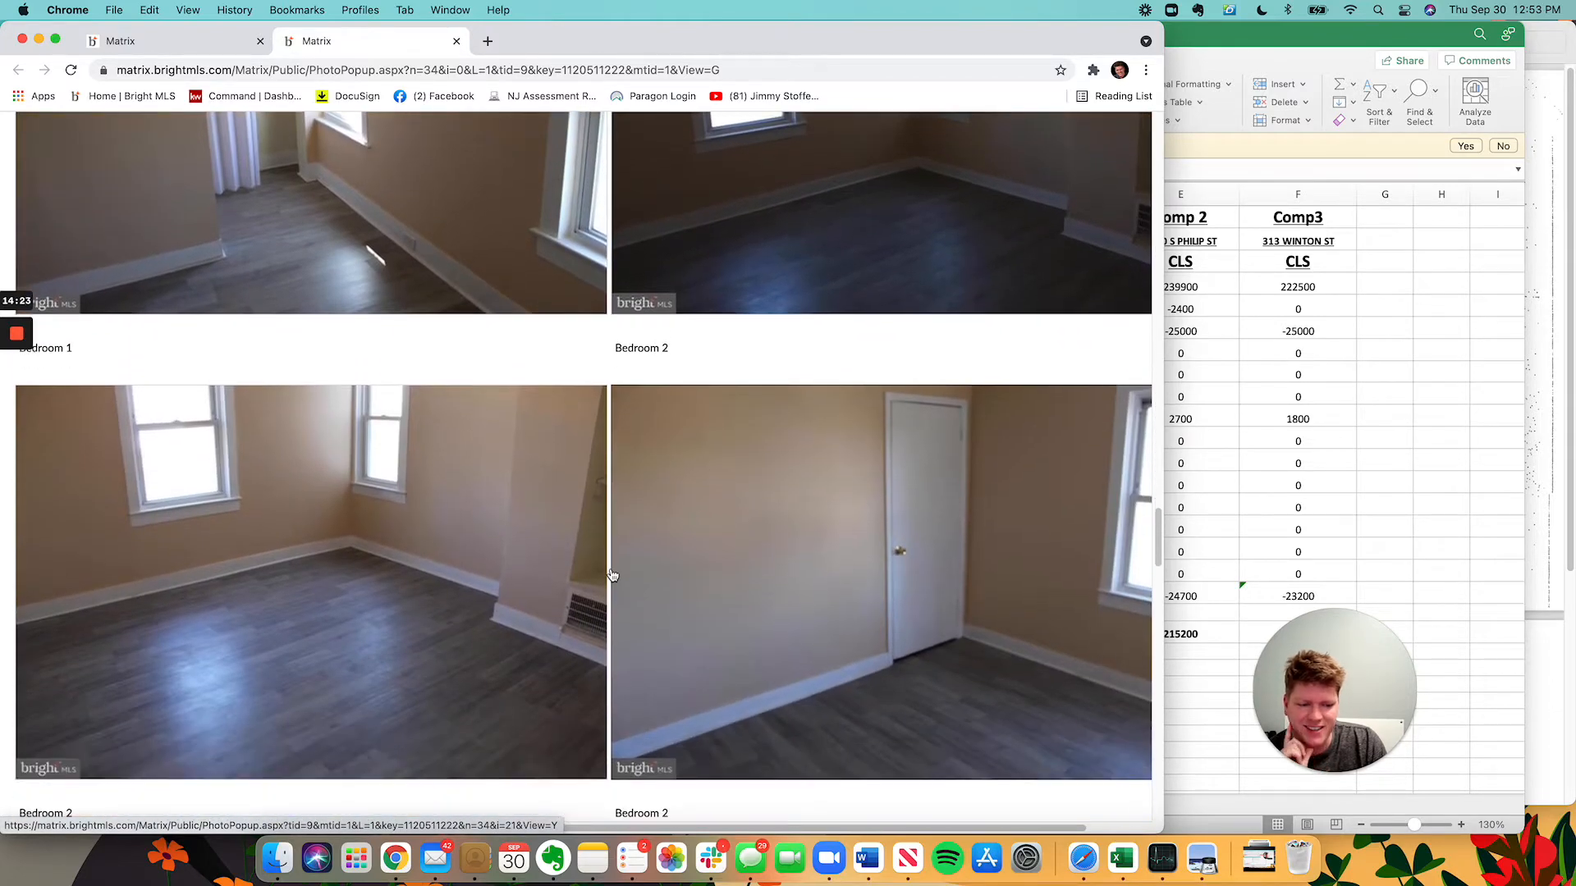
scroll(612, 574, "down", 12)
scroll(608, 575, "down", 20)
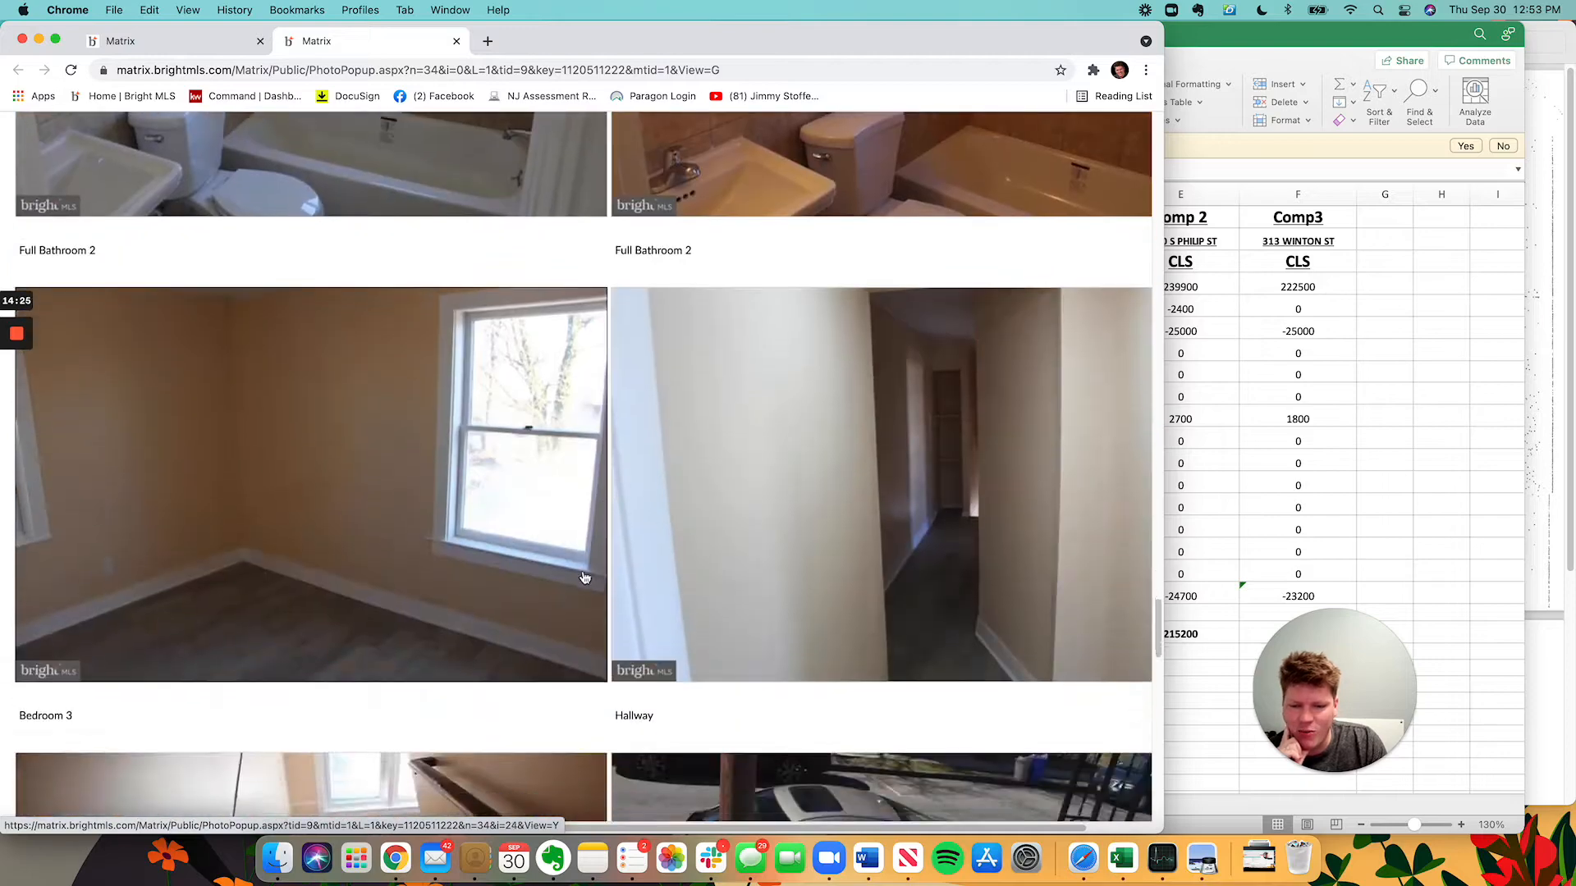
scroll(563, 602, "up", 8)
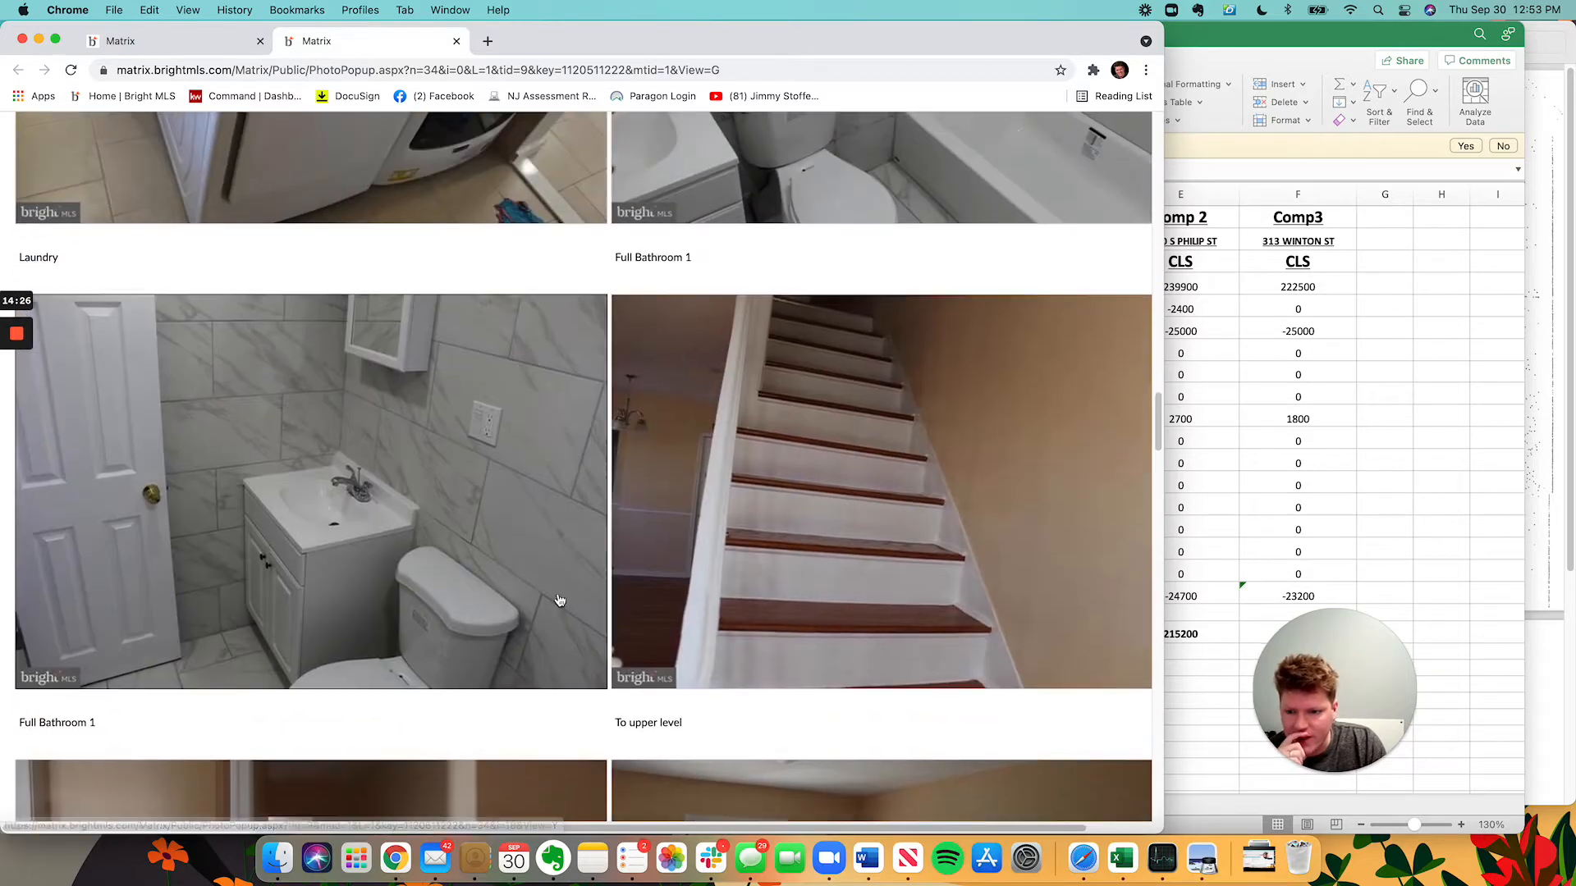
scroll(370, 726, "down", 2)
scroll(370, 727, "up", 9)
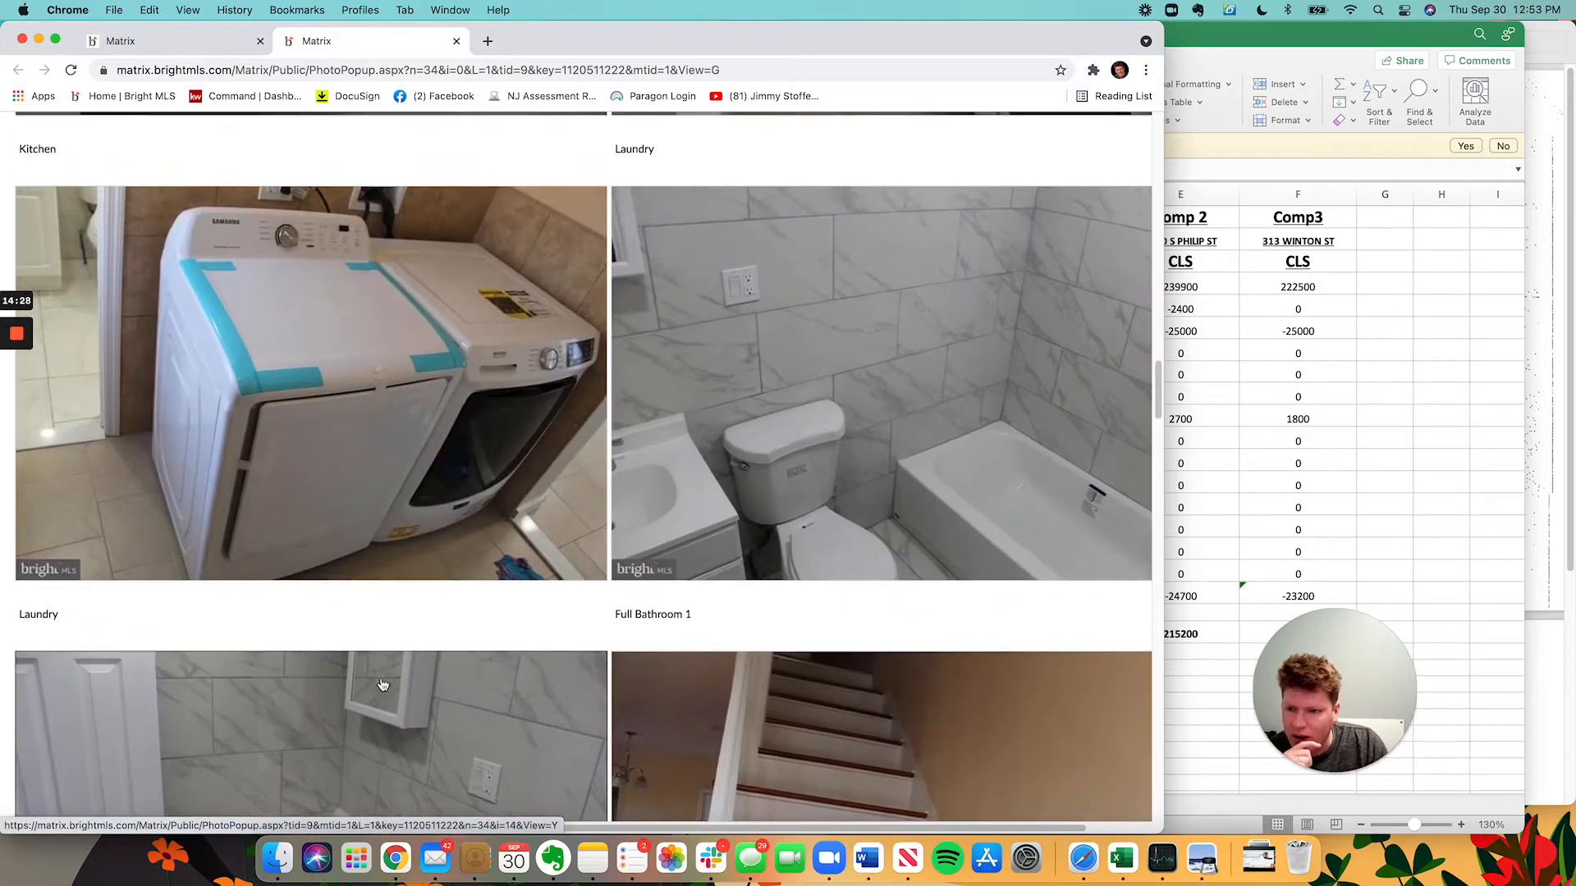
scroll(145, 559, "down", 3)
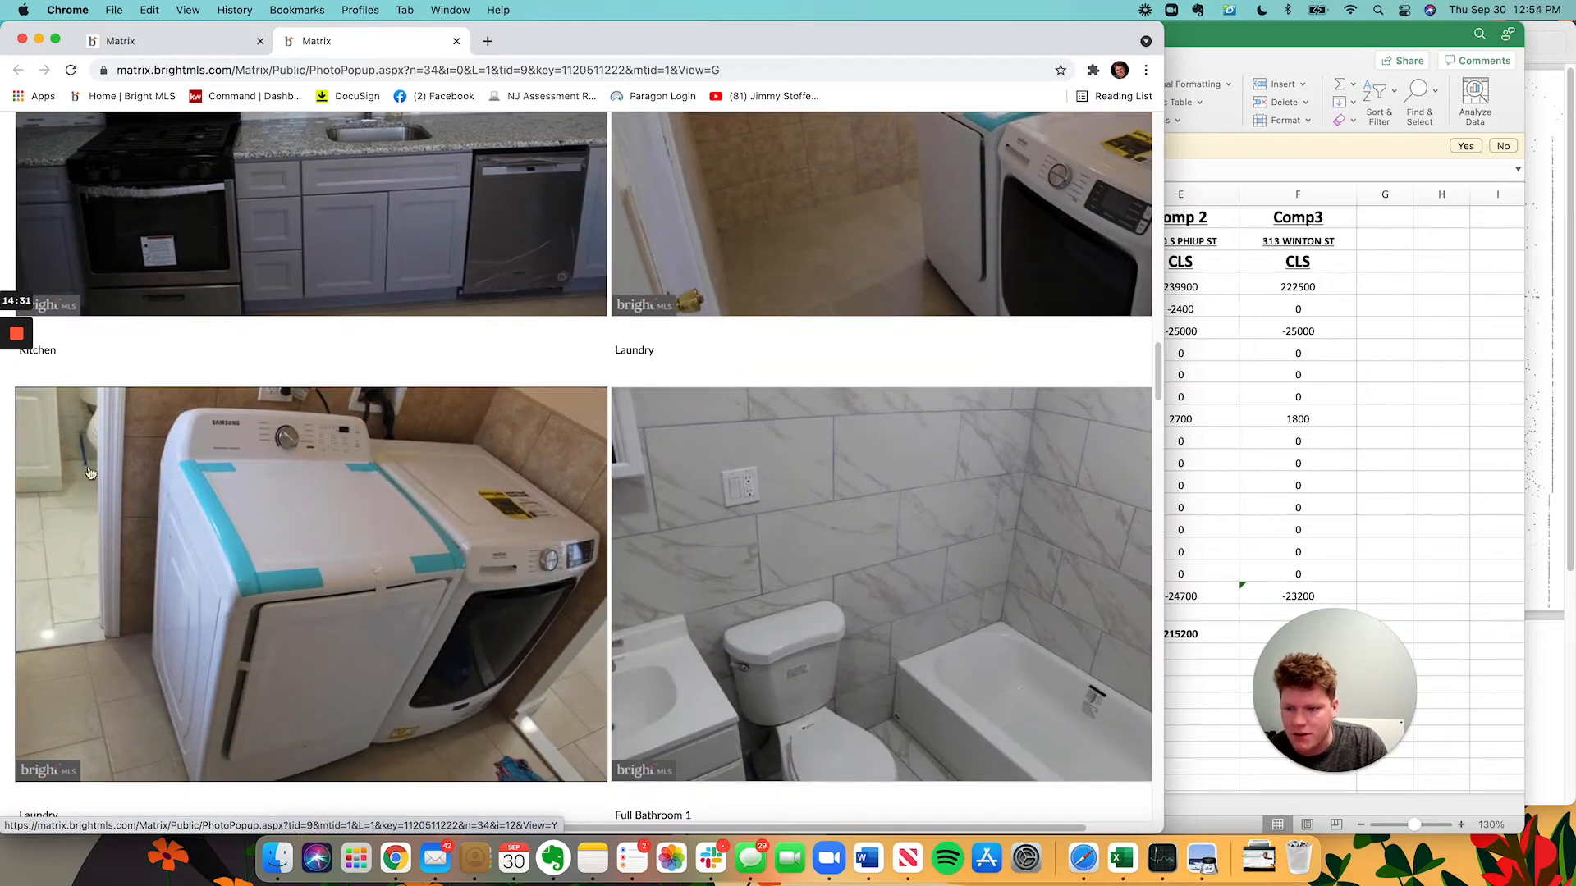
scroll(401, 503, "up", 1)
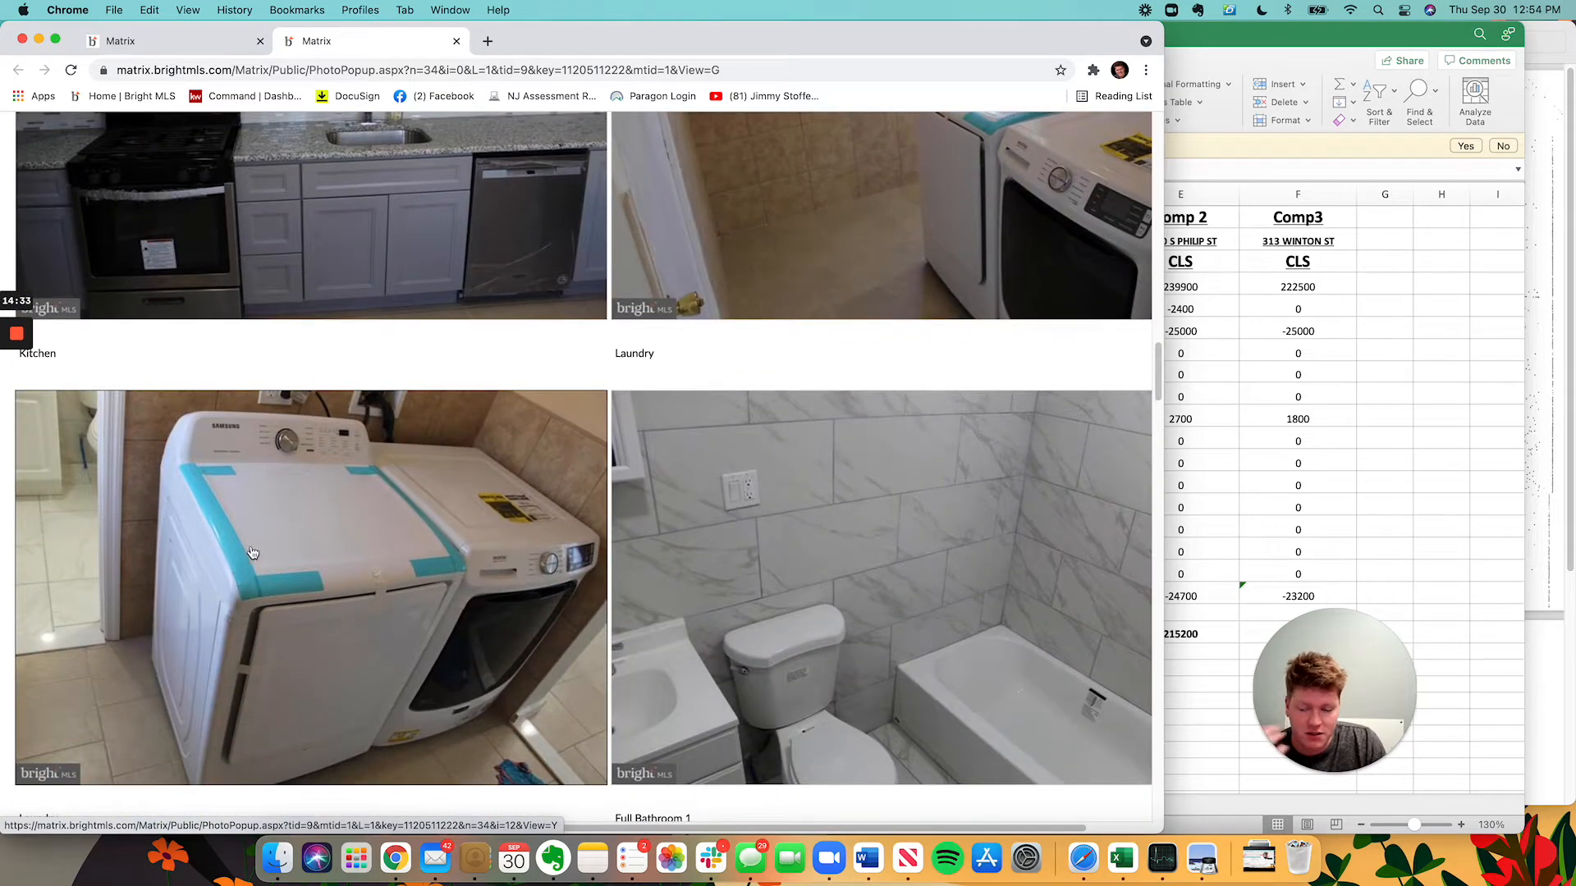
scroll(520, 535, "down", 18)
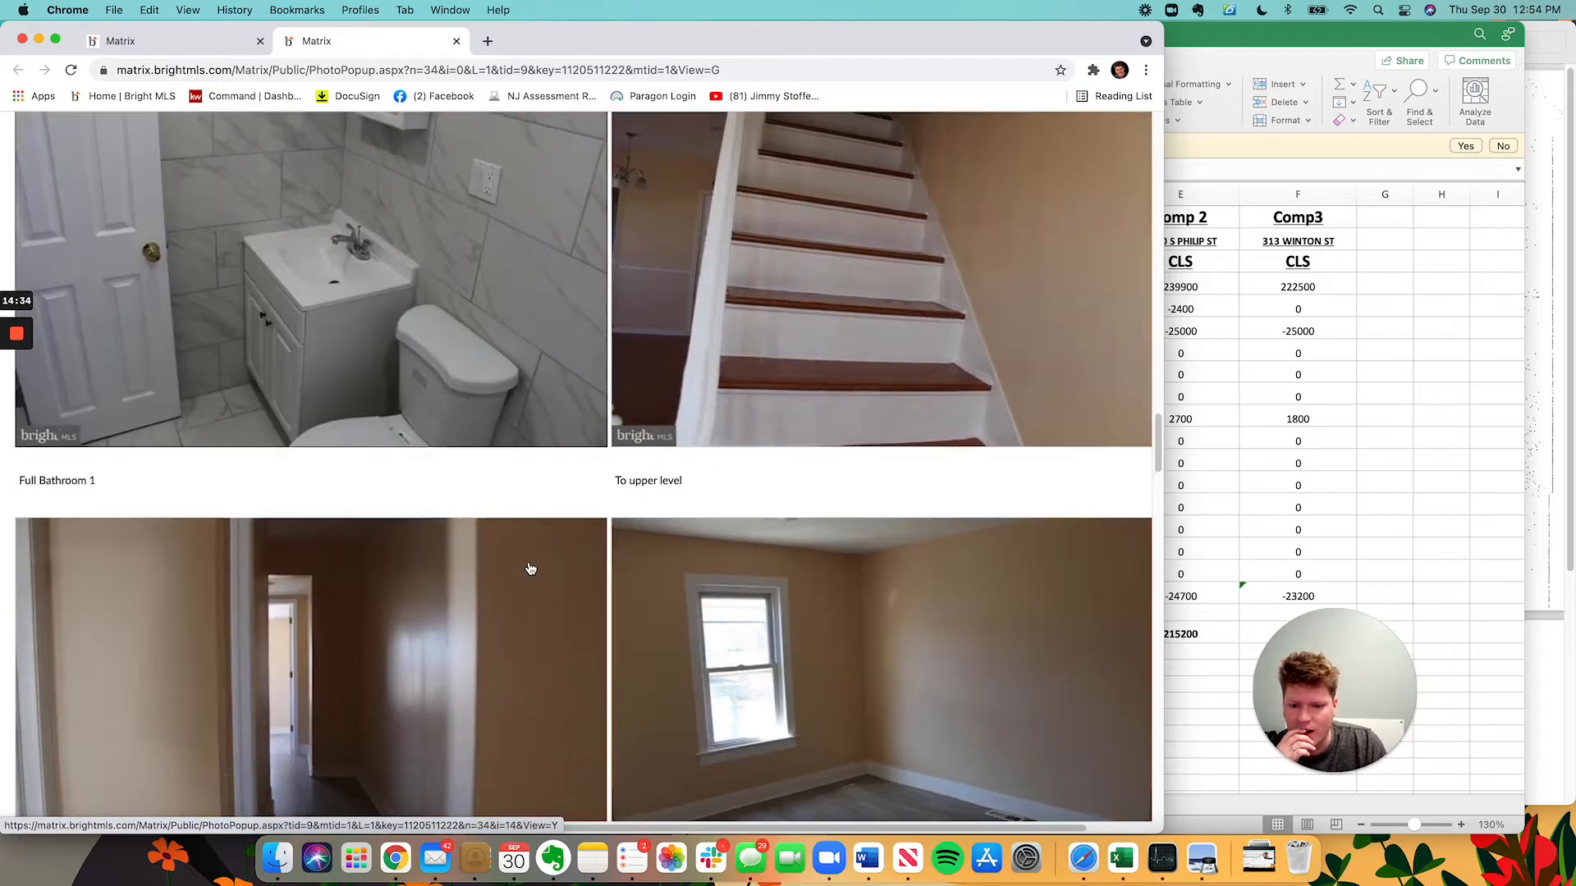
scroll(517, 581, "down", 20)
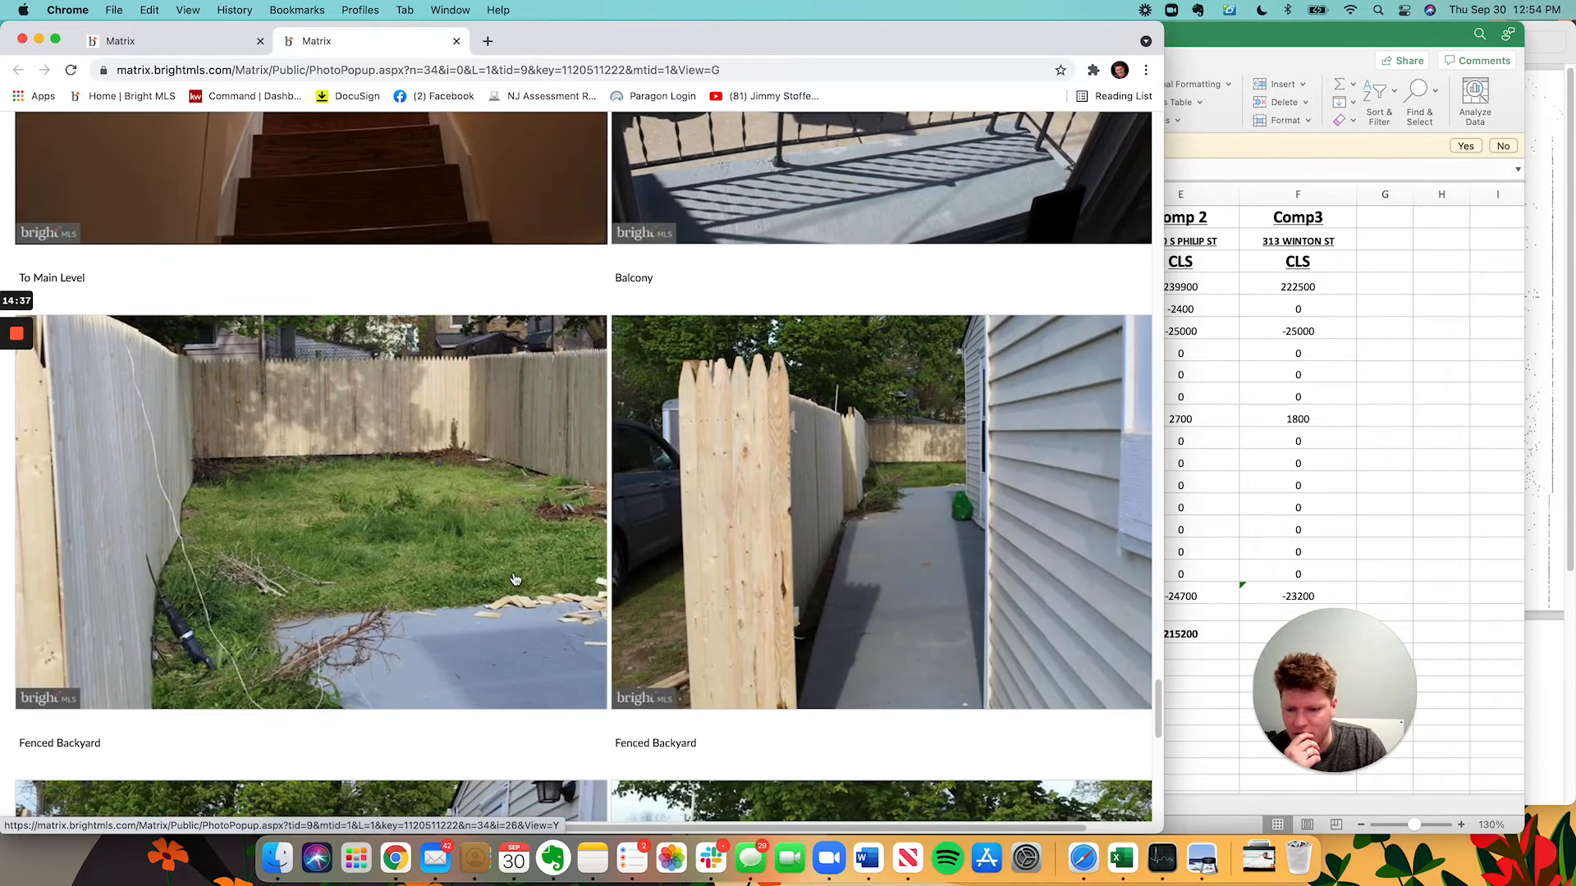
scroll(694, 215, "up", 8)
left_click(169, 42)
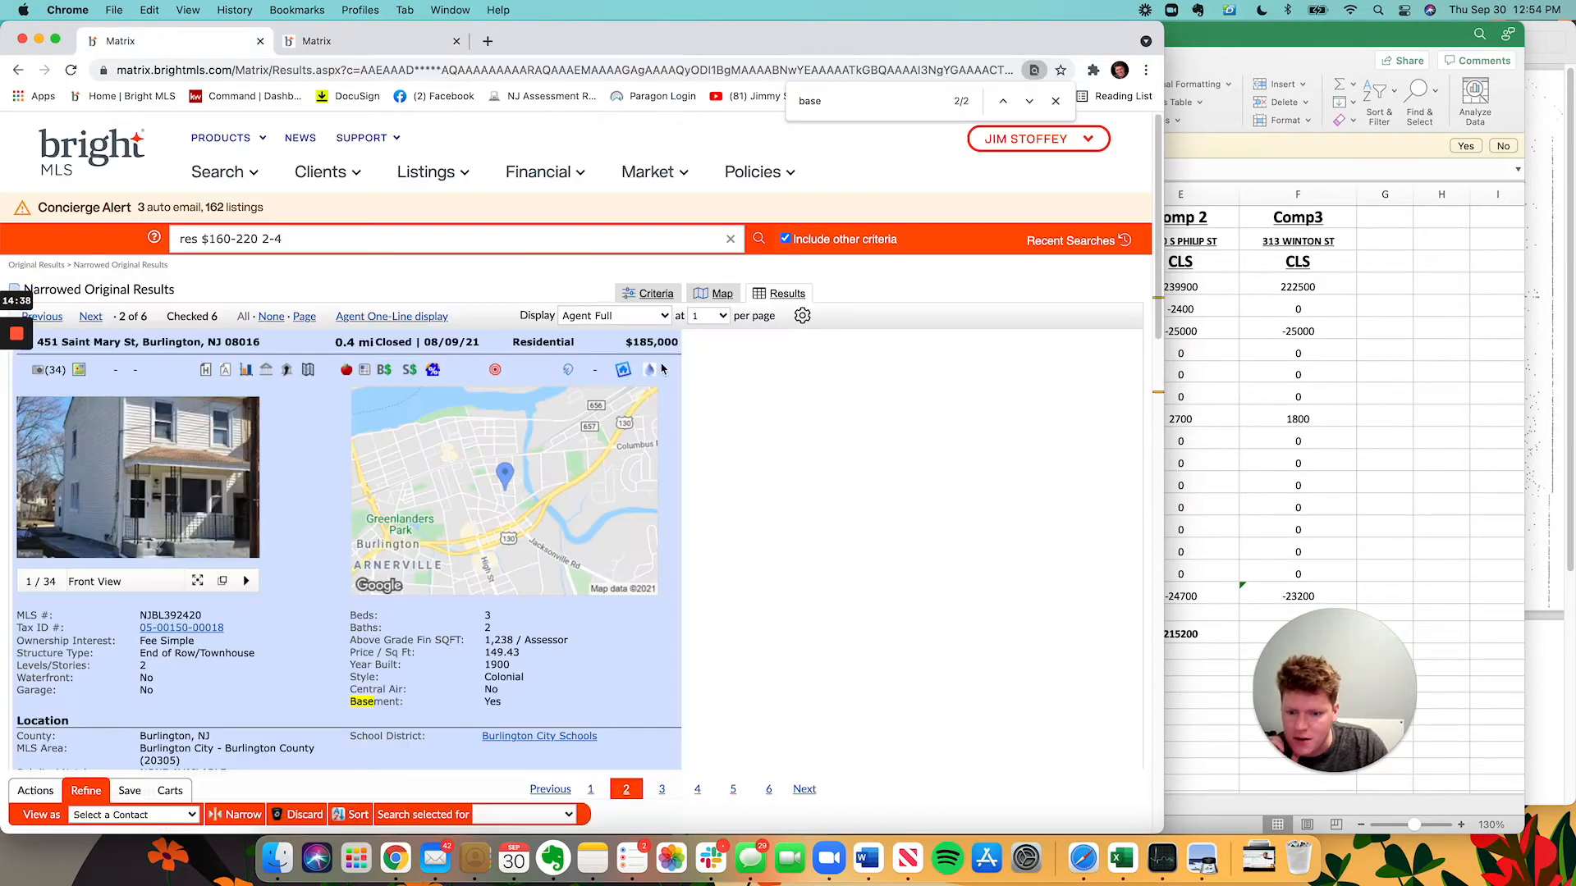
Select the listing agent's phone number under Listing Office, then review the $185,000 closing details.
scroll(668, 444, "down", 9)
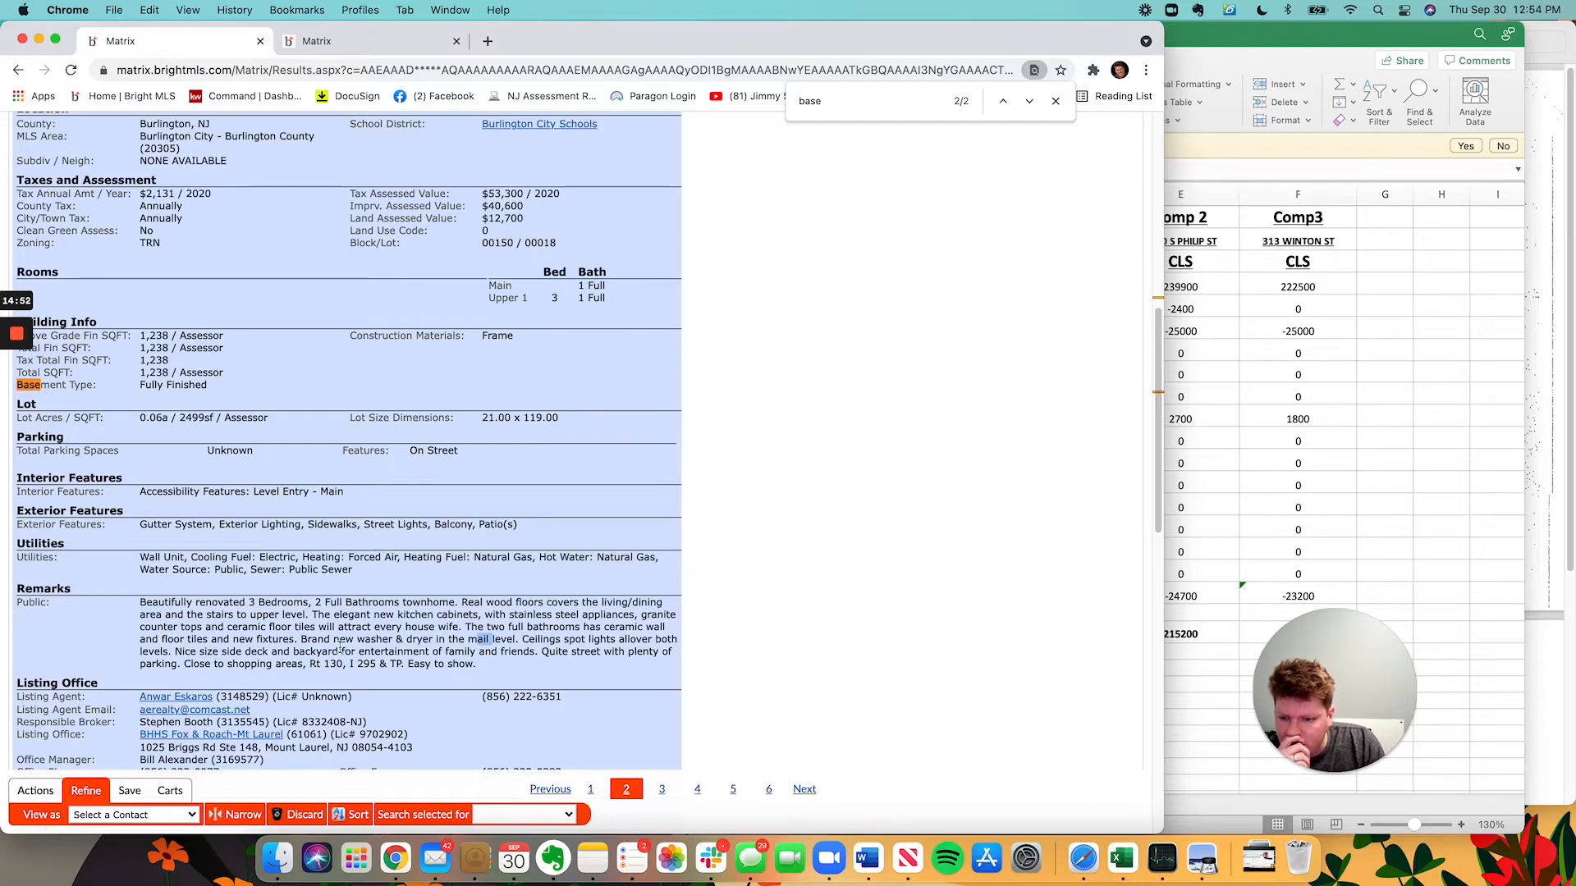
scroll(400, 689, "down", 4)
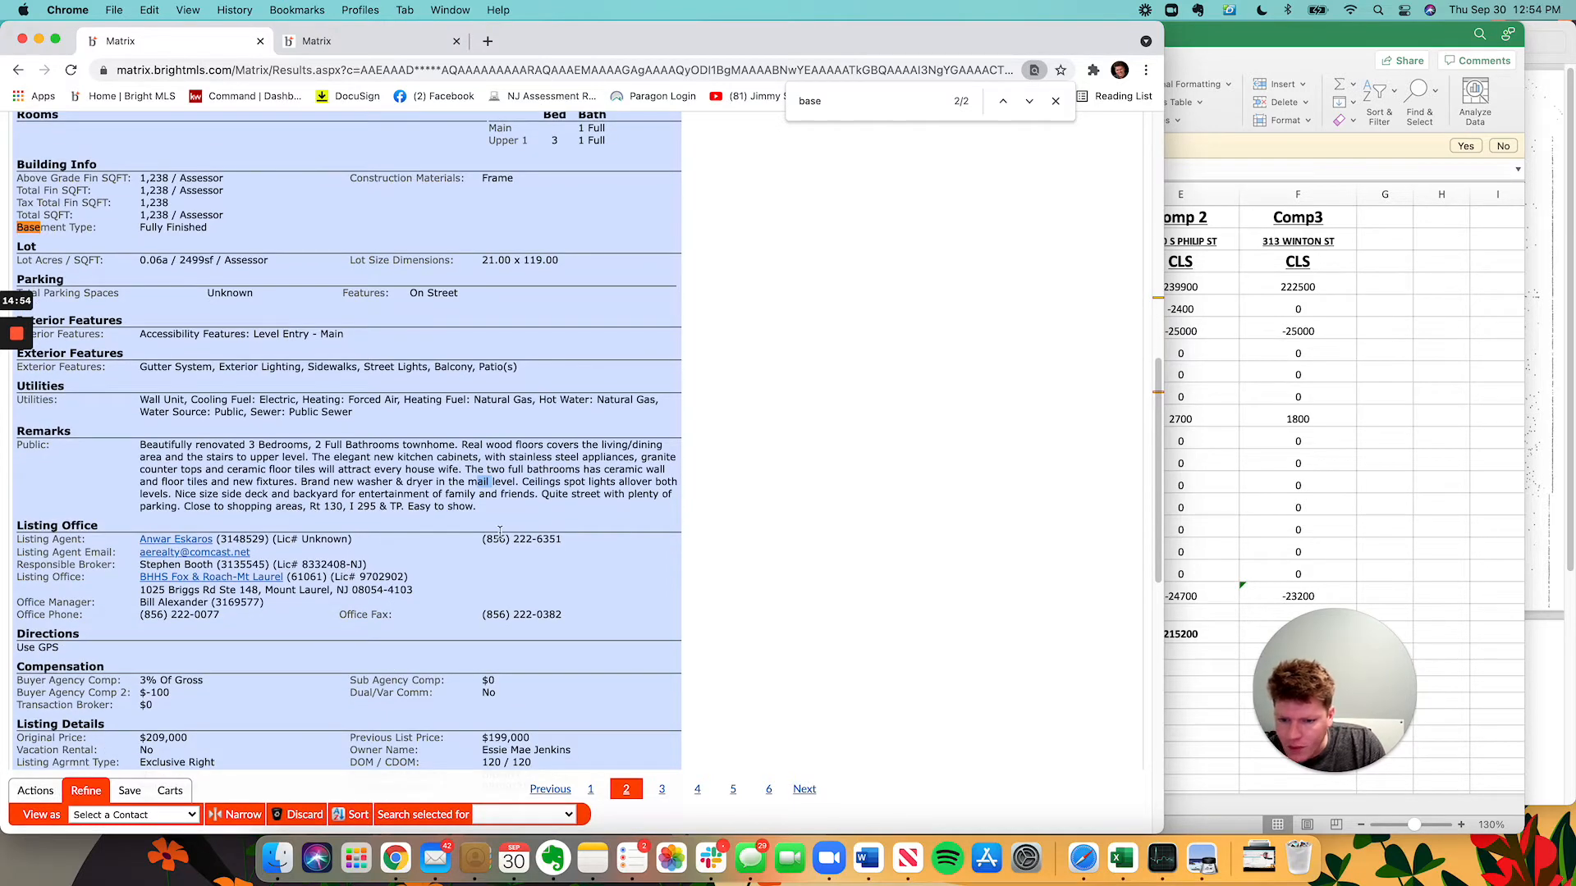
left_click_drag(483, 539, 608, 548)
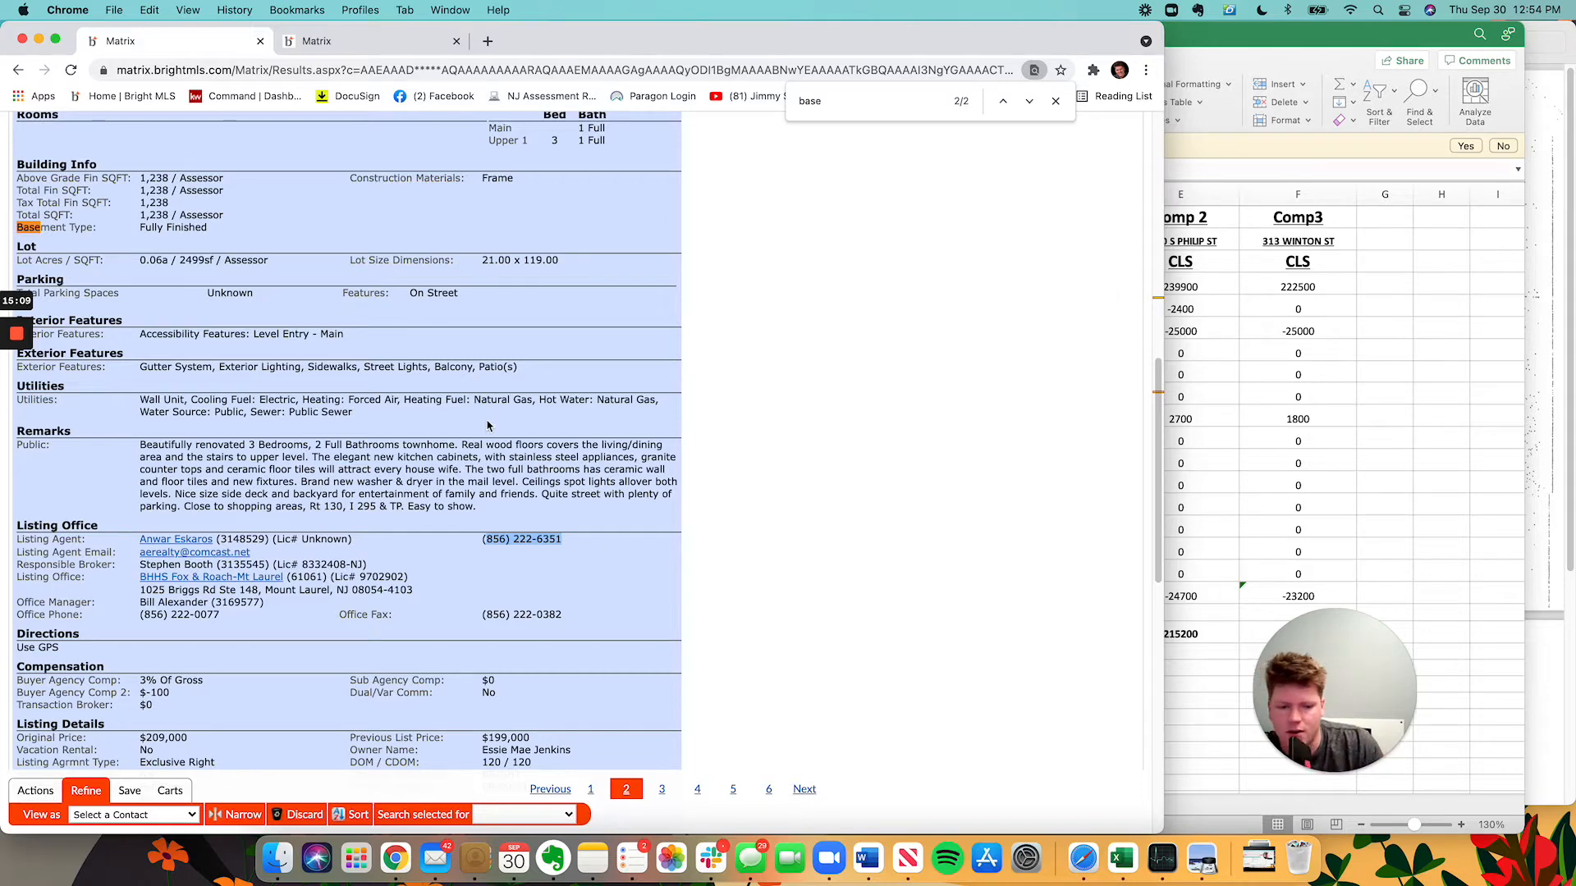
scroll(515, 319, "up", 15)
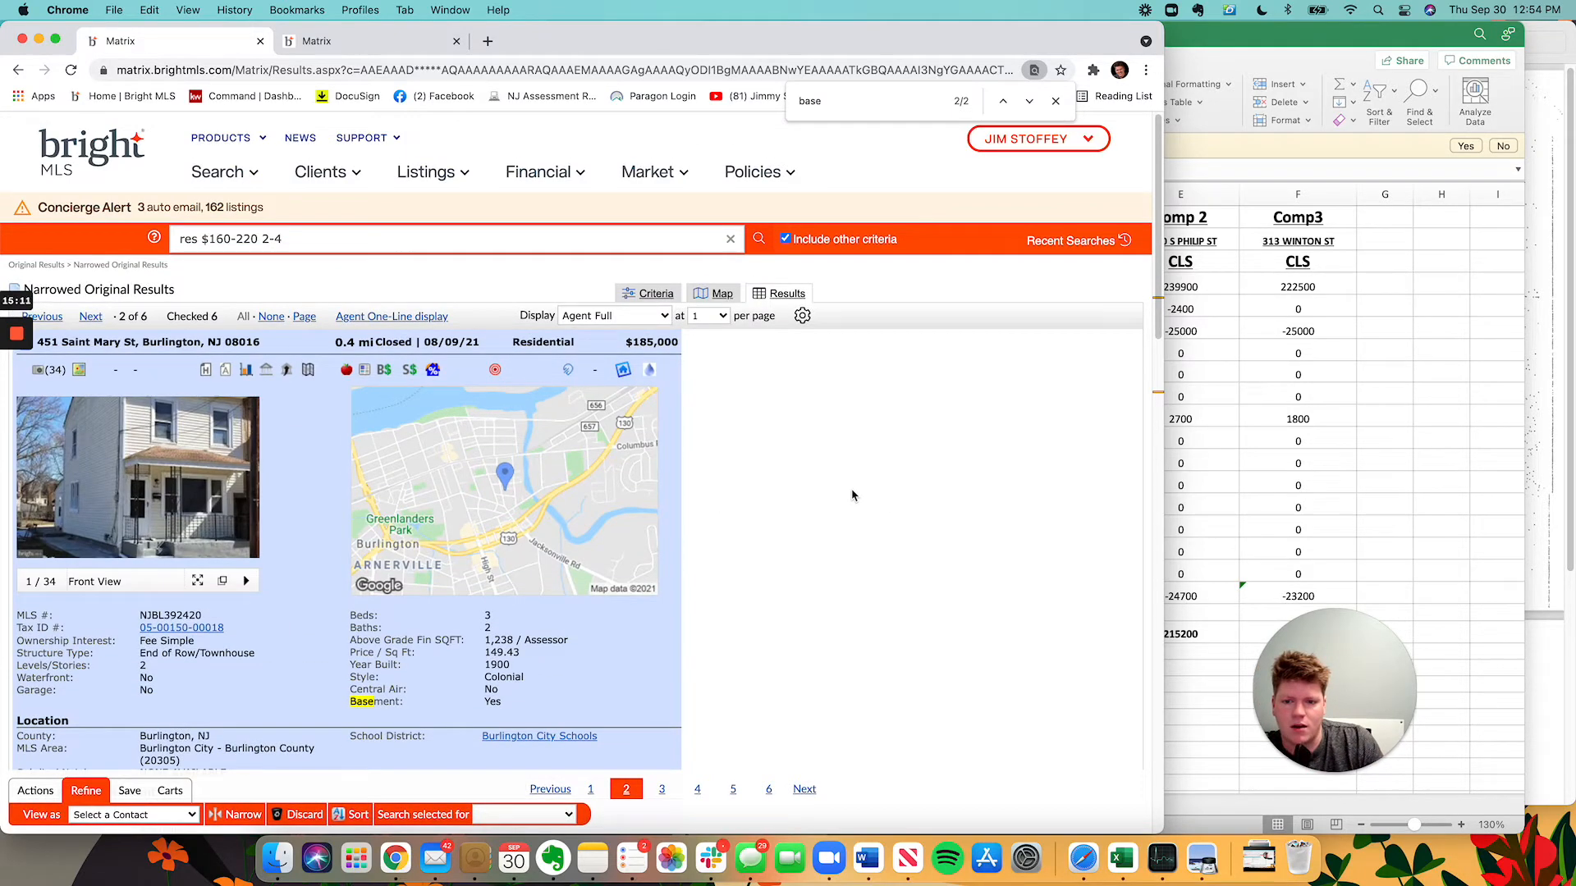
scroll(785, 528, "down", 10)
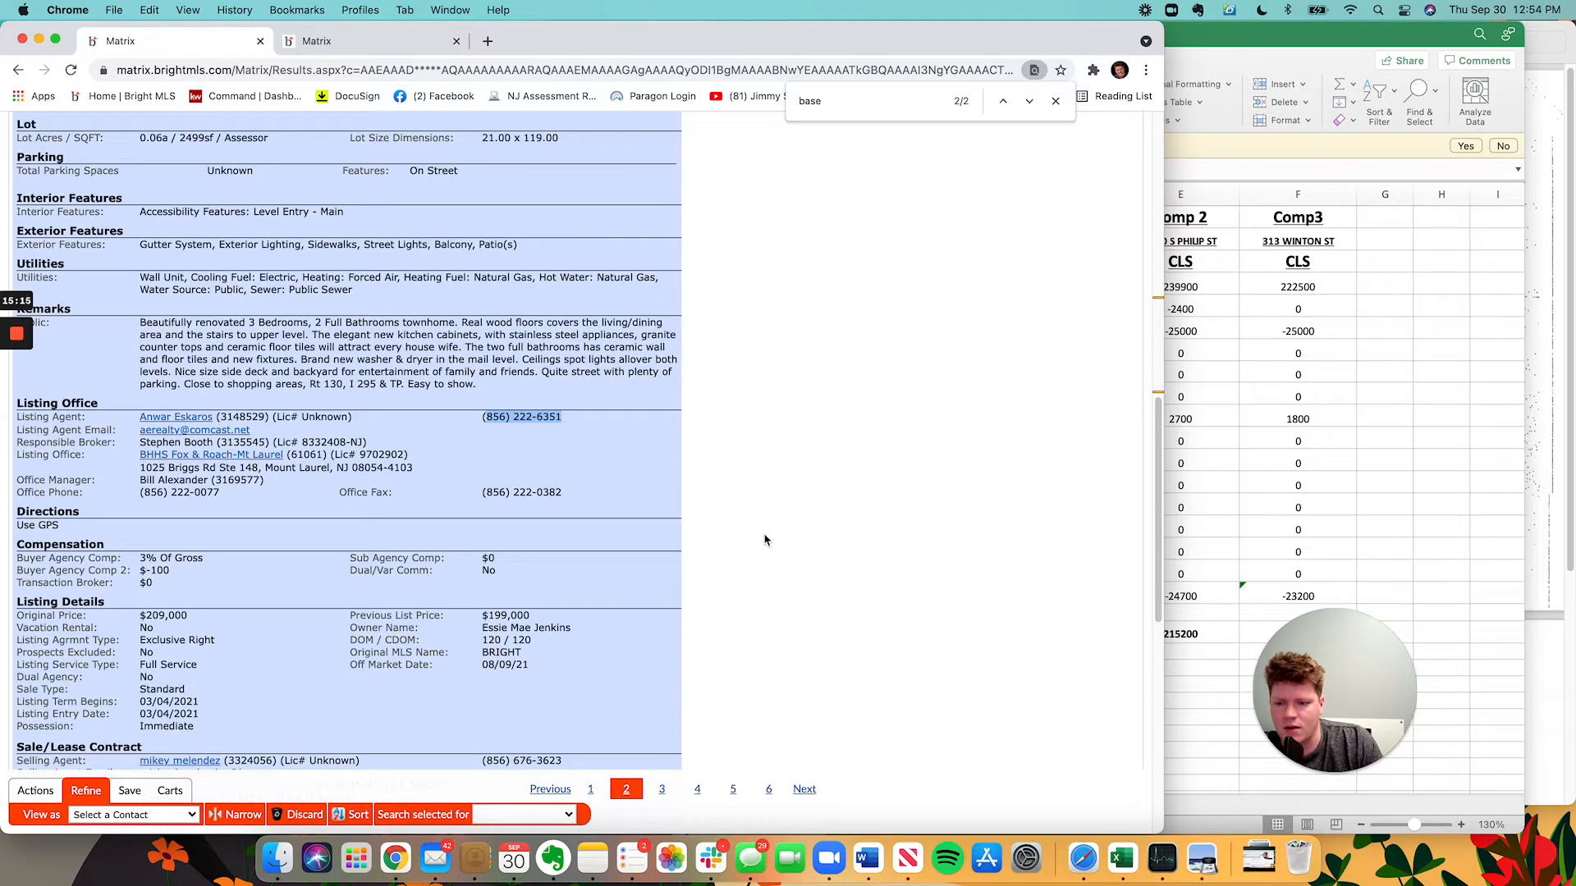
scroll(493, 542, "down", 3)
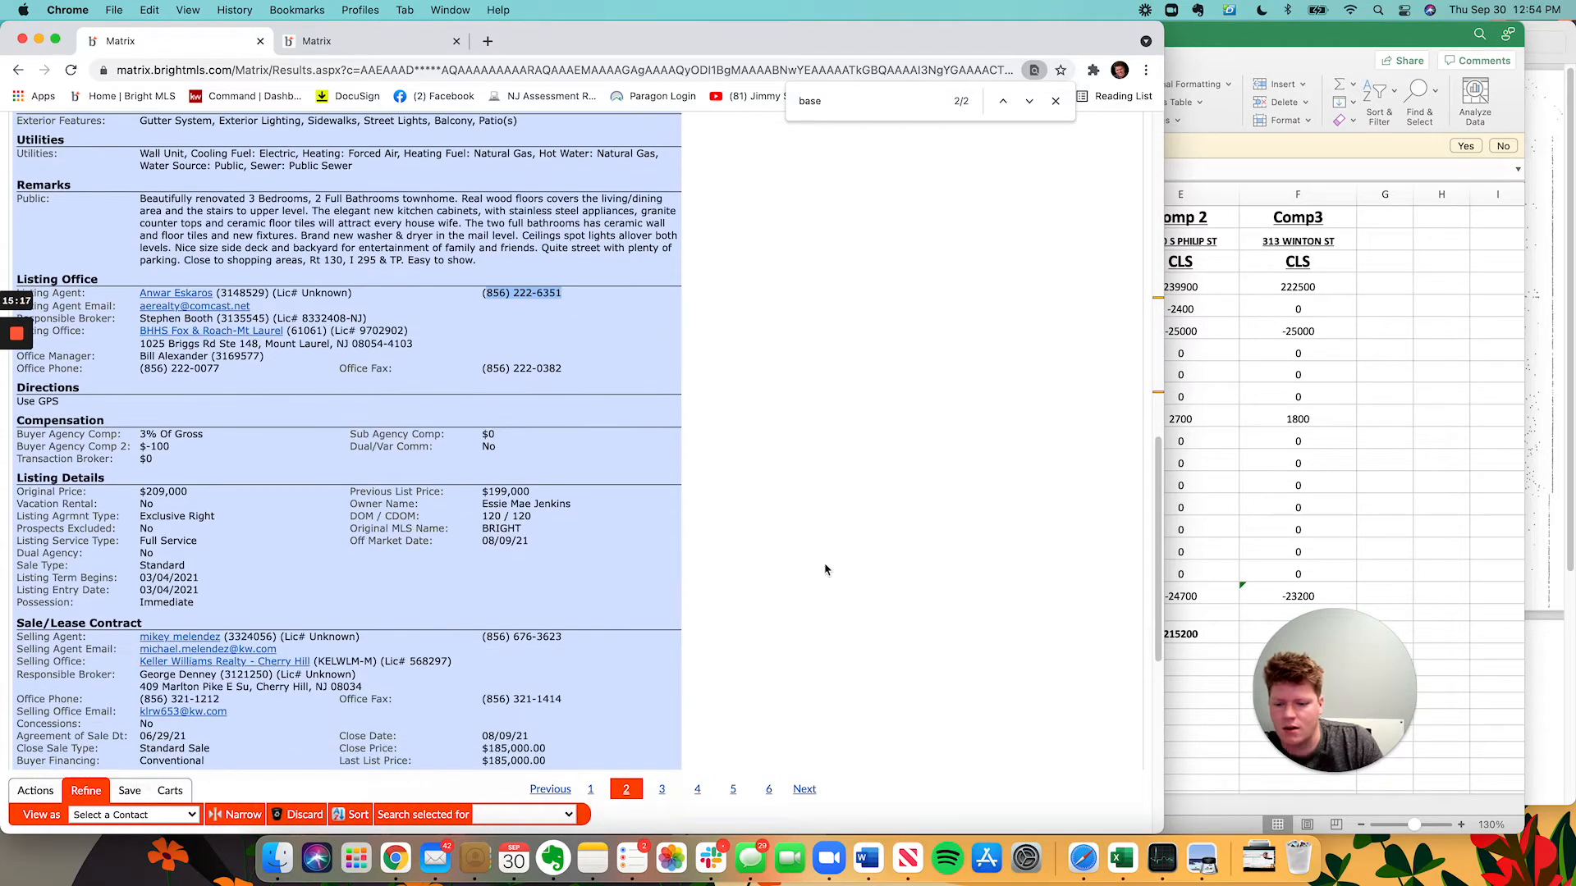
scroll(826, 569, "down", 3)
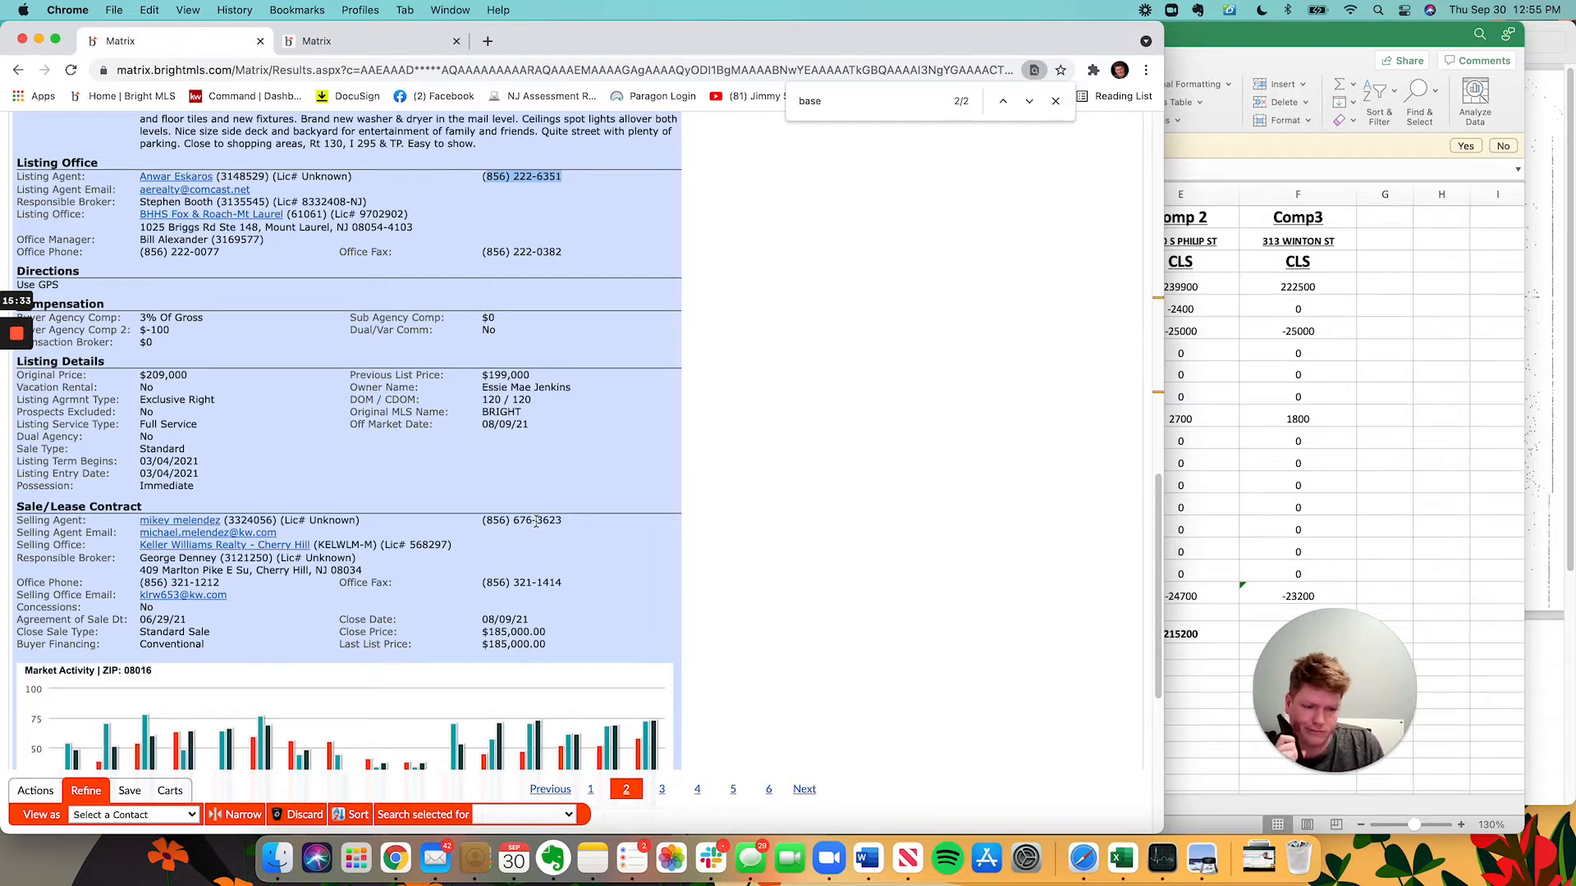
mouse_move(1469, 700)
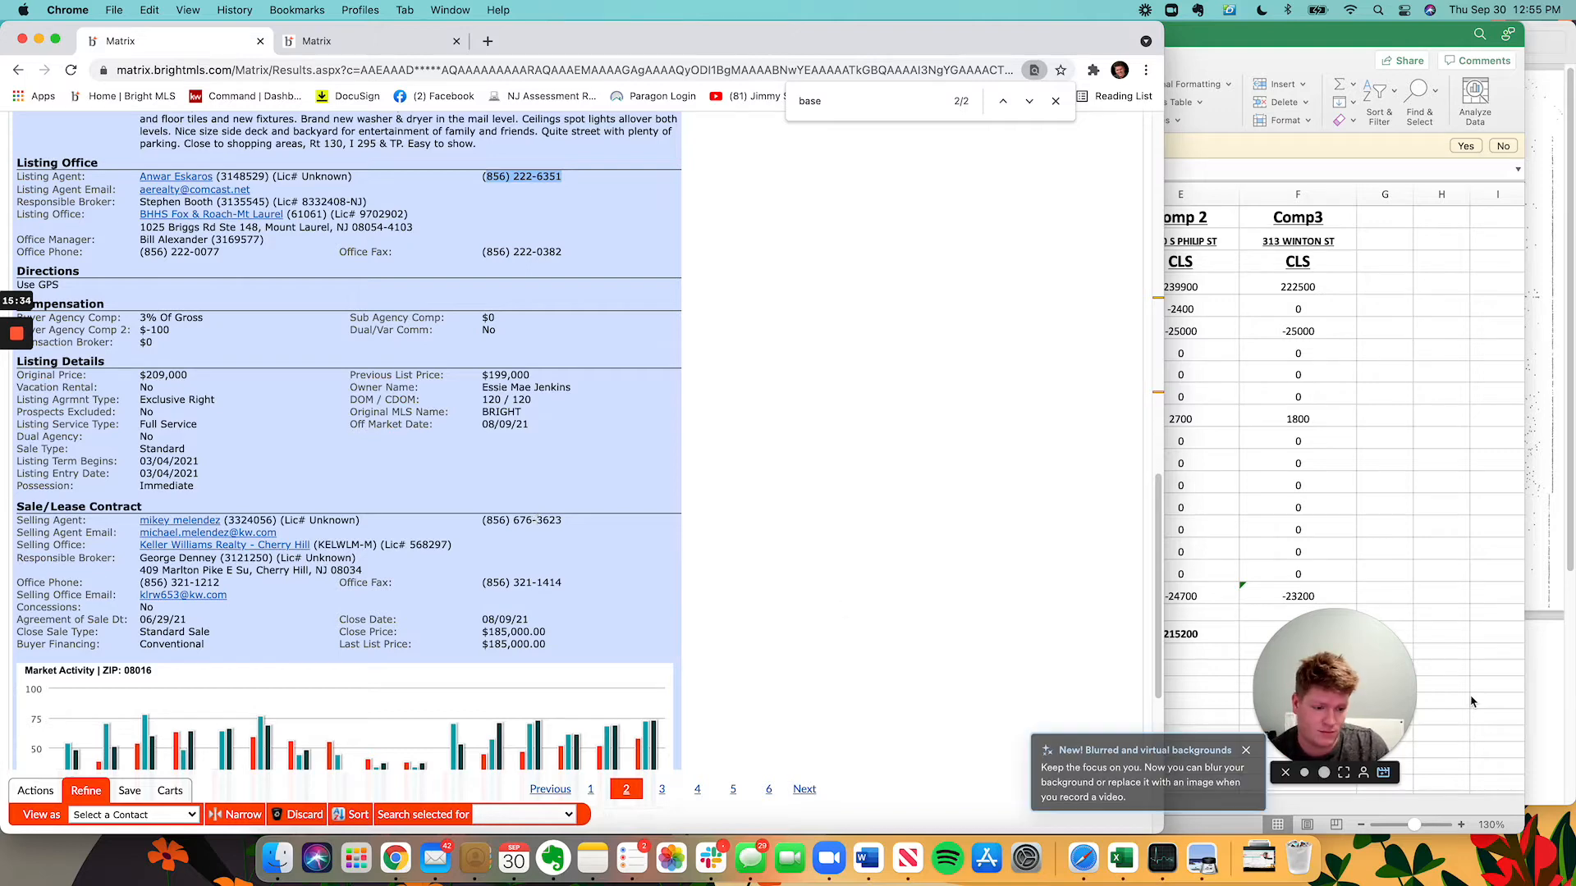
left_click(1340, 773)
left_click_drag(1480, 585, 669, 420)
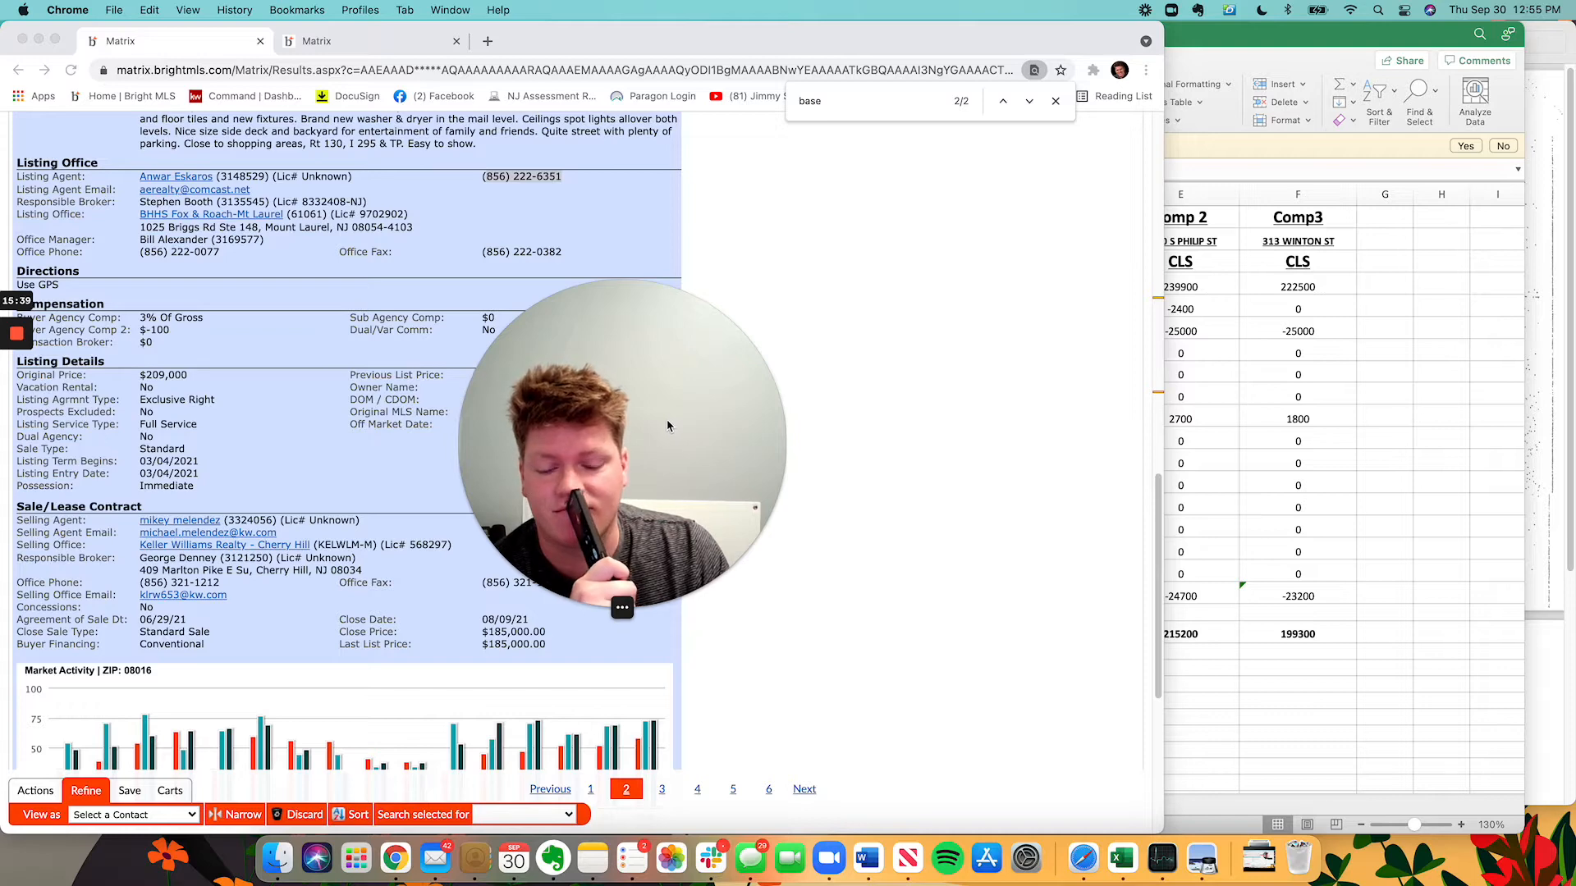
left_click(612, 611)
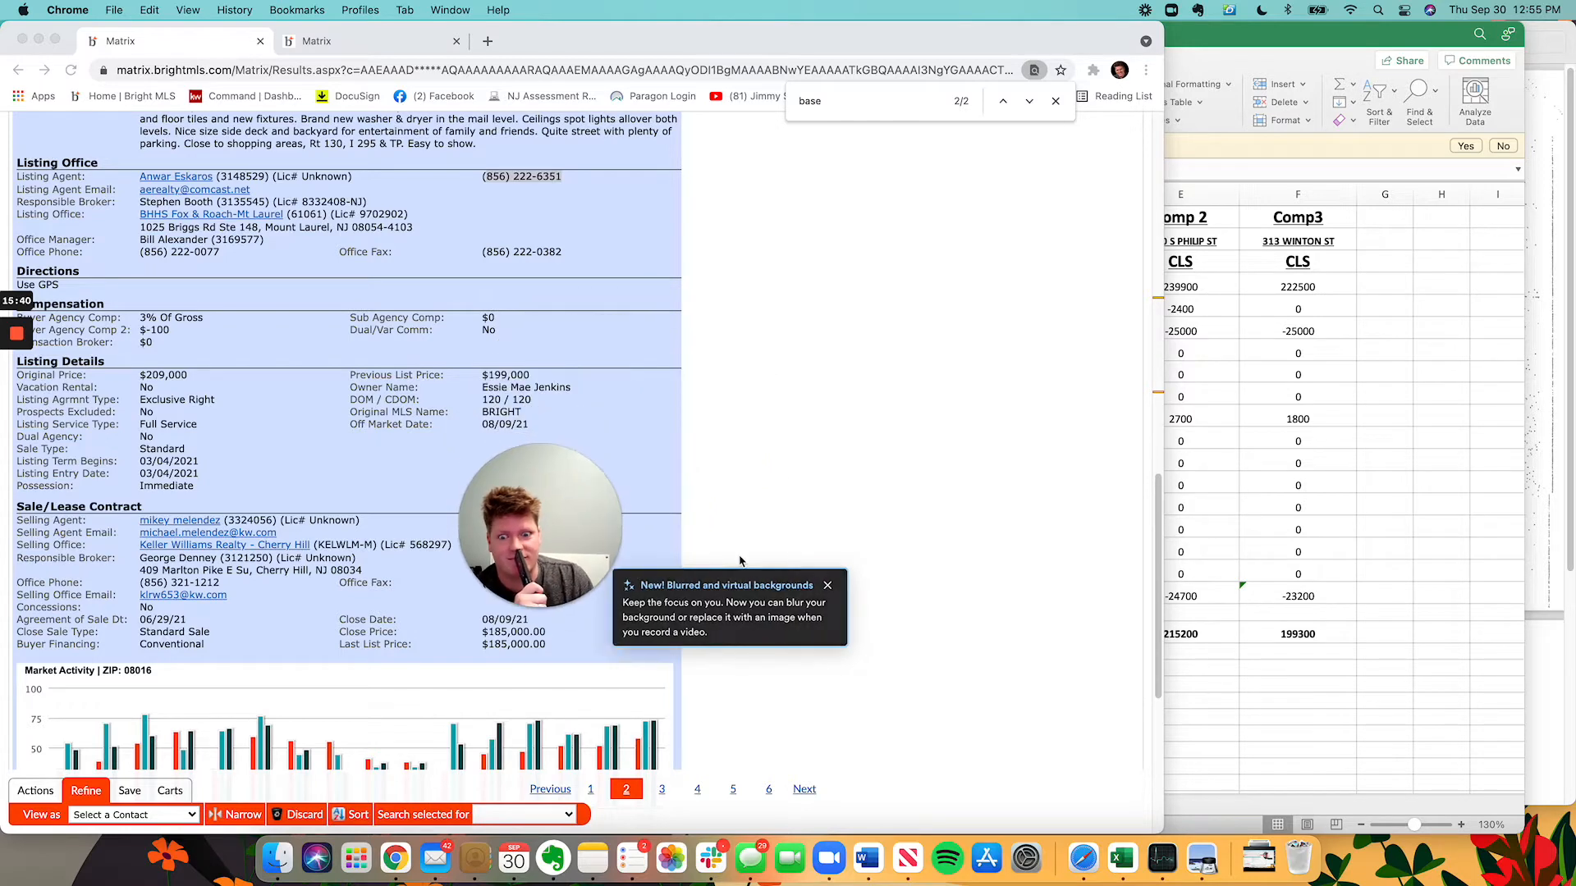
left_click_drag(589, 528, 958, 563)
scroll(696, 607, "up", 10)
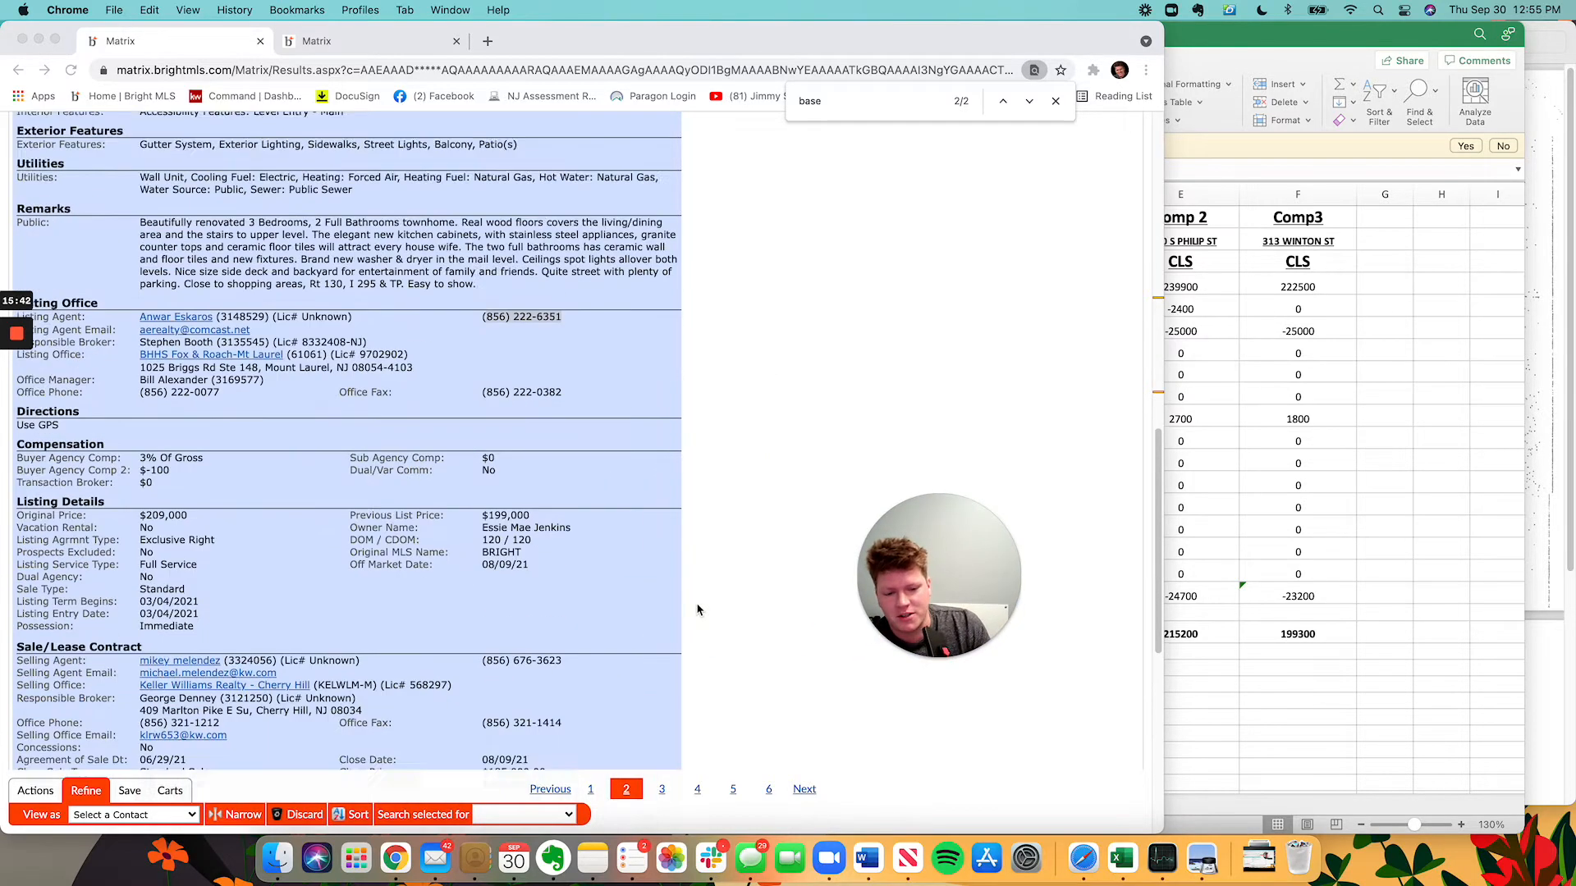
scroll(697, 616, "up", 5)
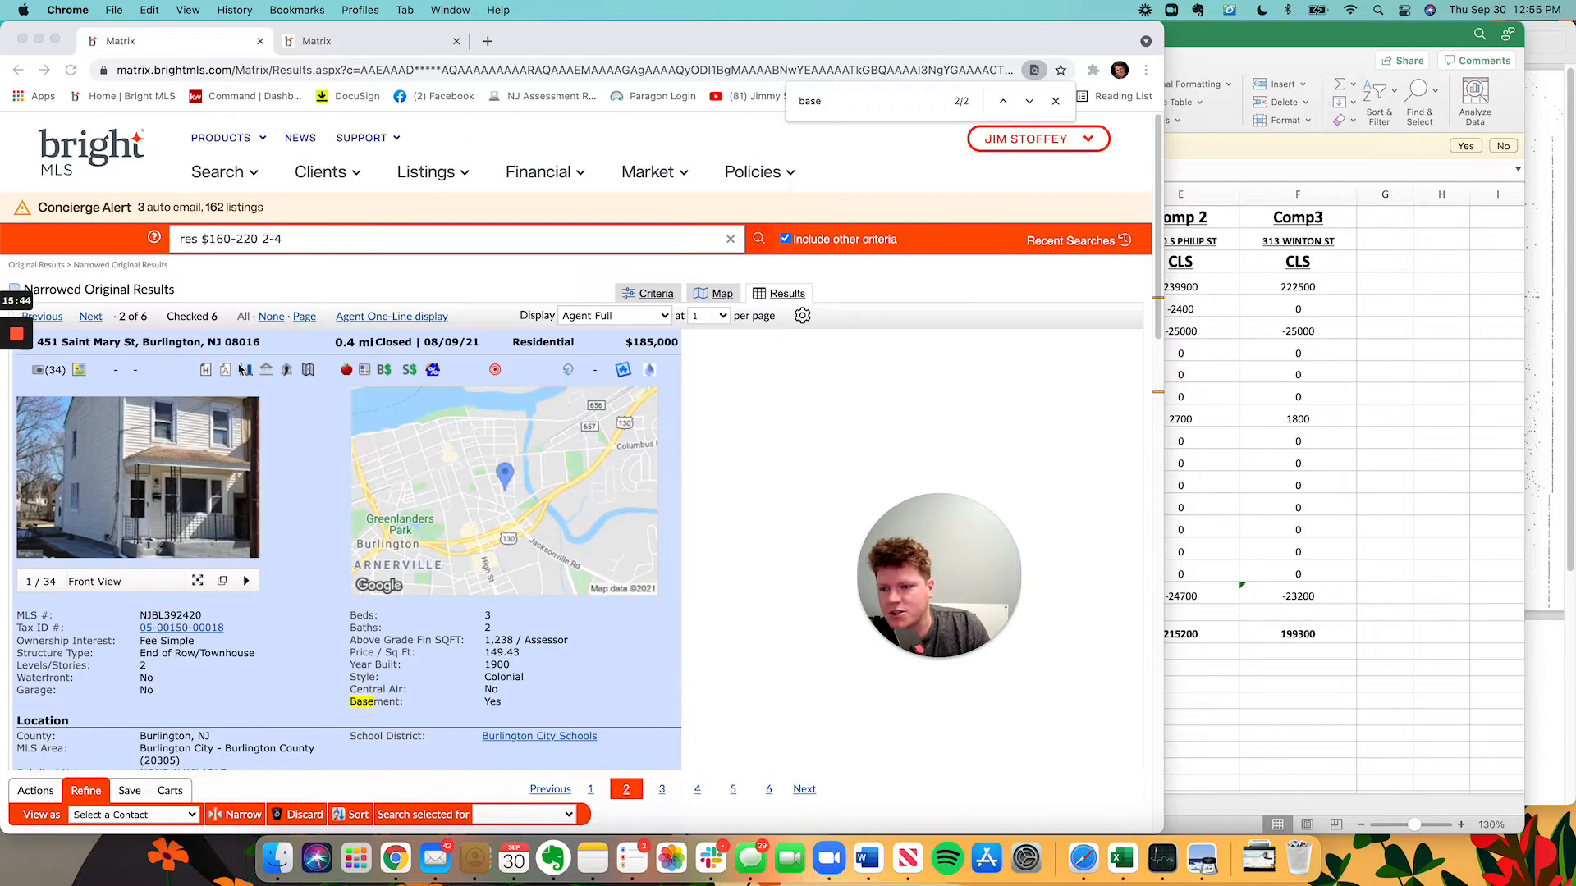
Scroll to the Sale/Lease Contract section and select the selling agent's phone number.
mouse_move(899, 621)
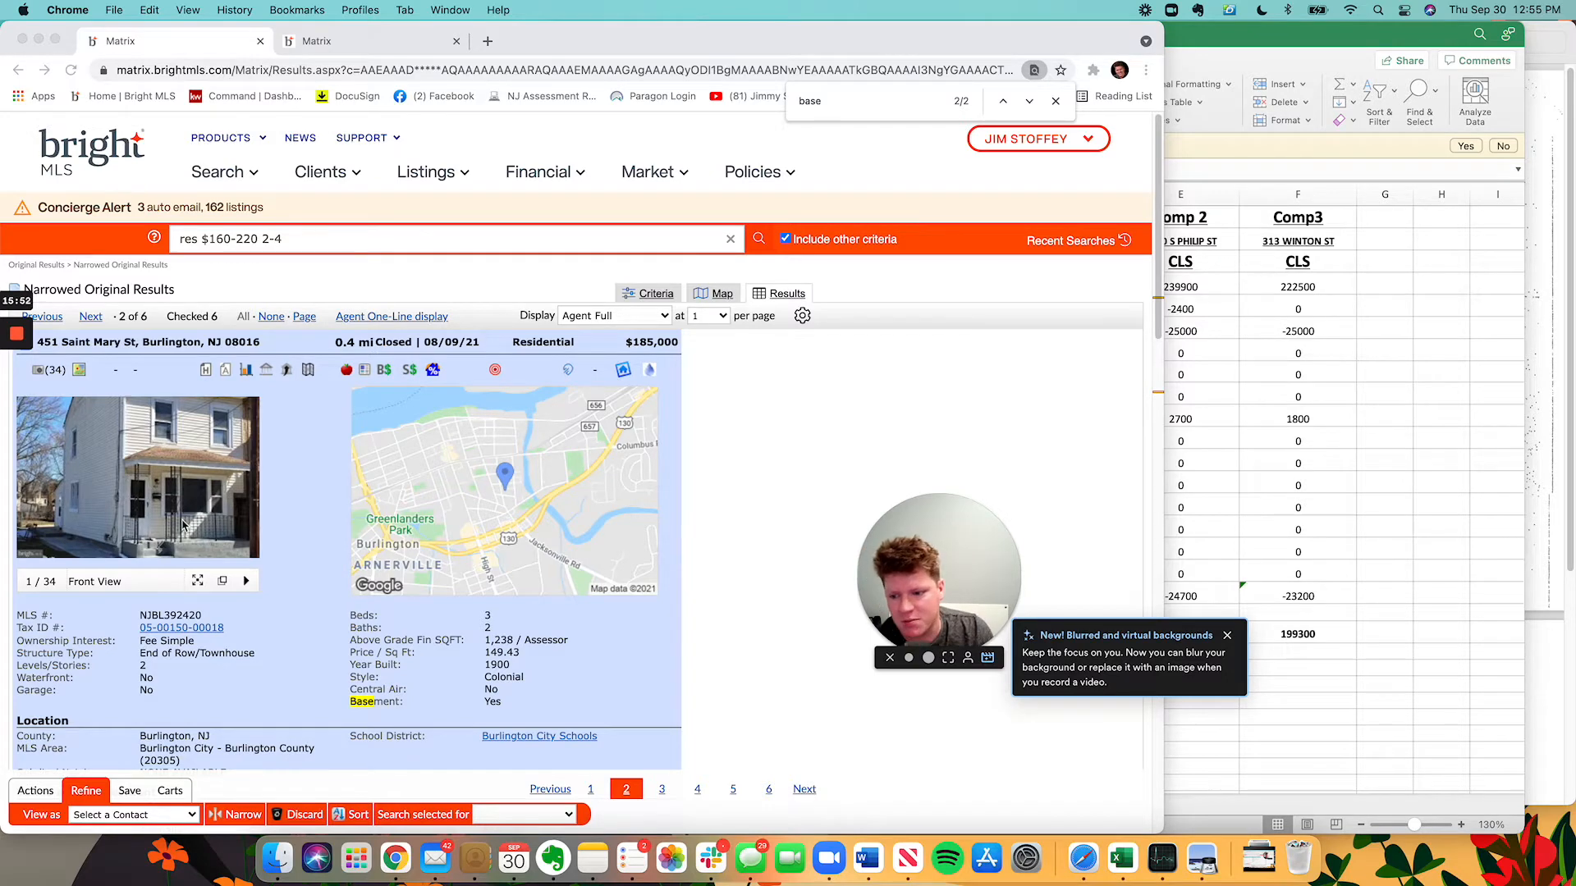
scroll(379, 633, "down", 5)
scroll(378, 633, "down", 9)
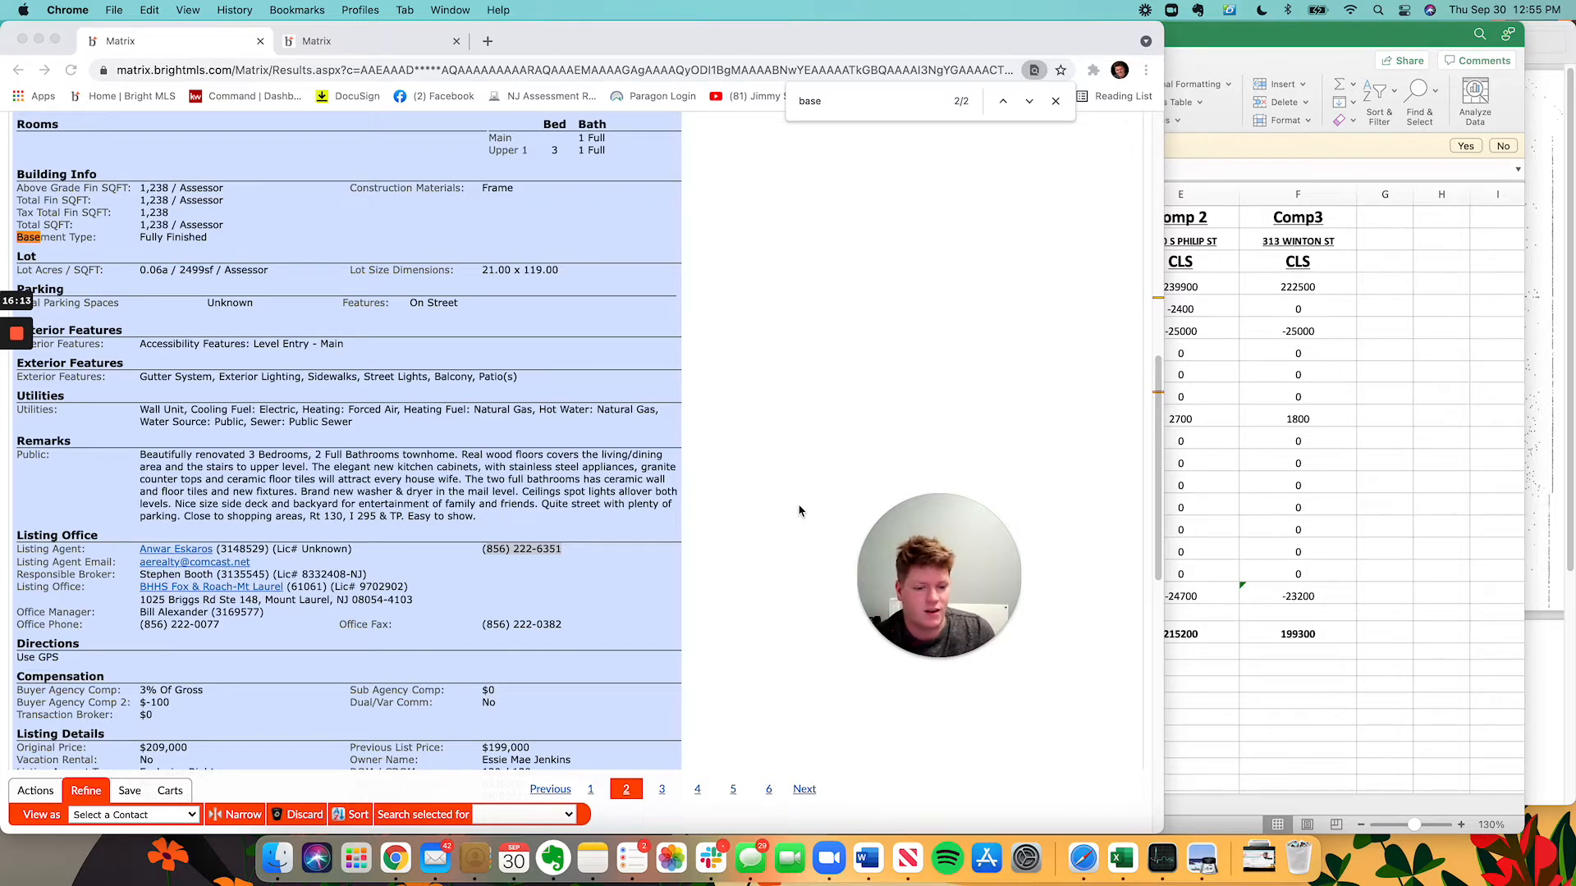
scroll(405, 520, "down", 7)
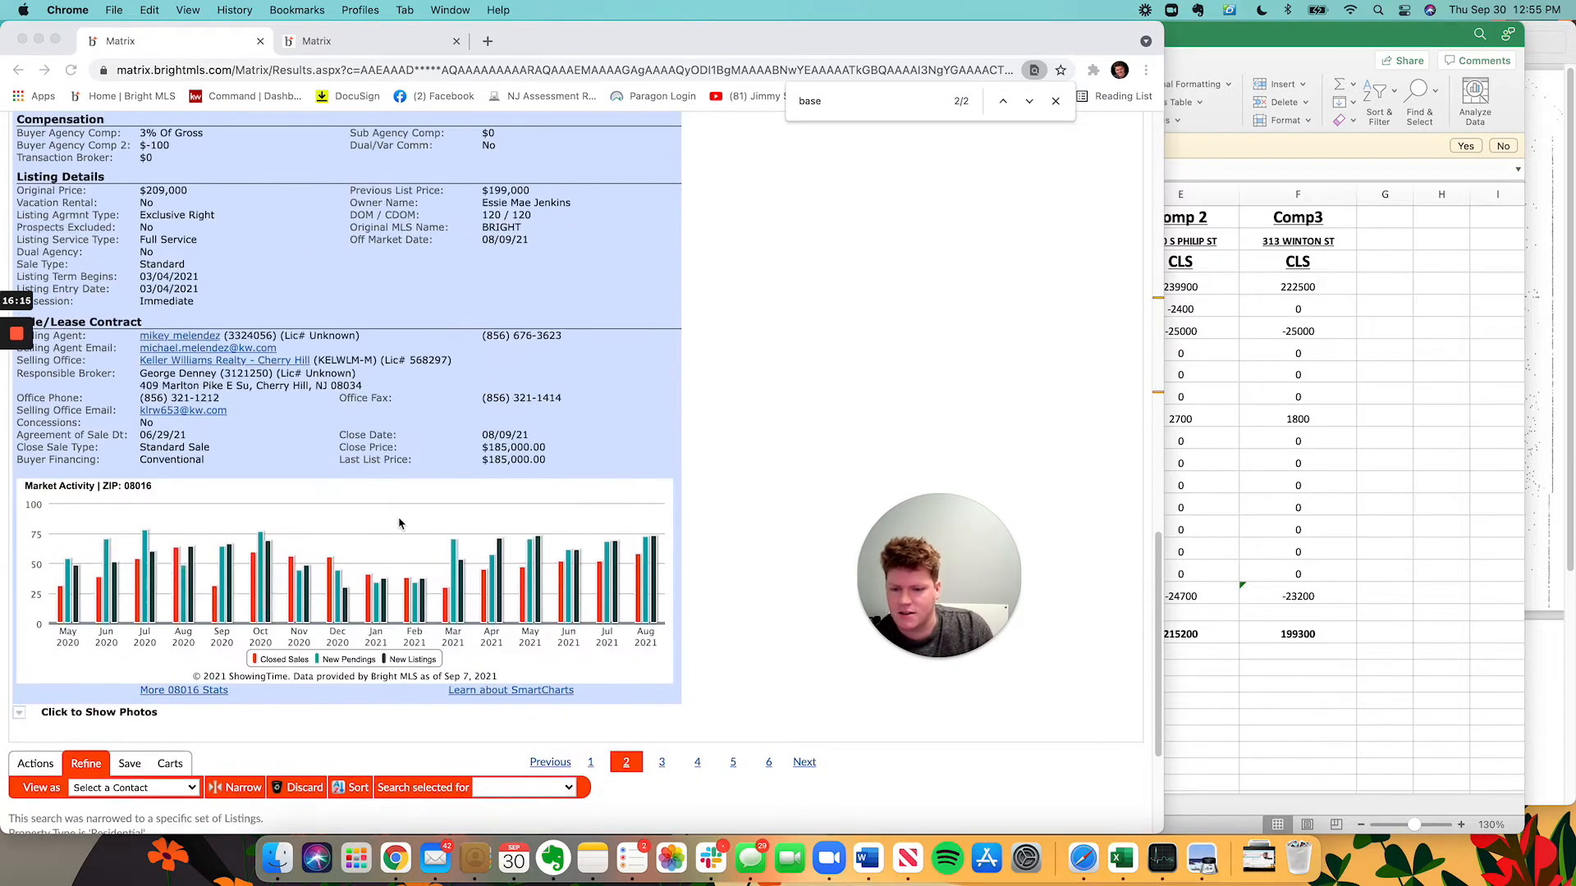
left_click(495, 335)
triple_click(495, 334)
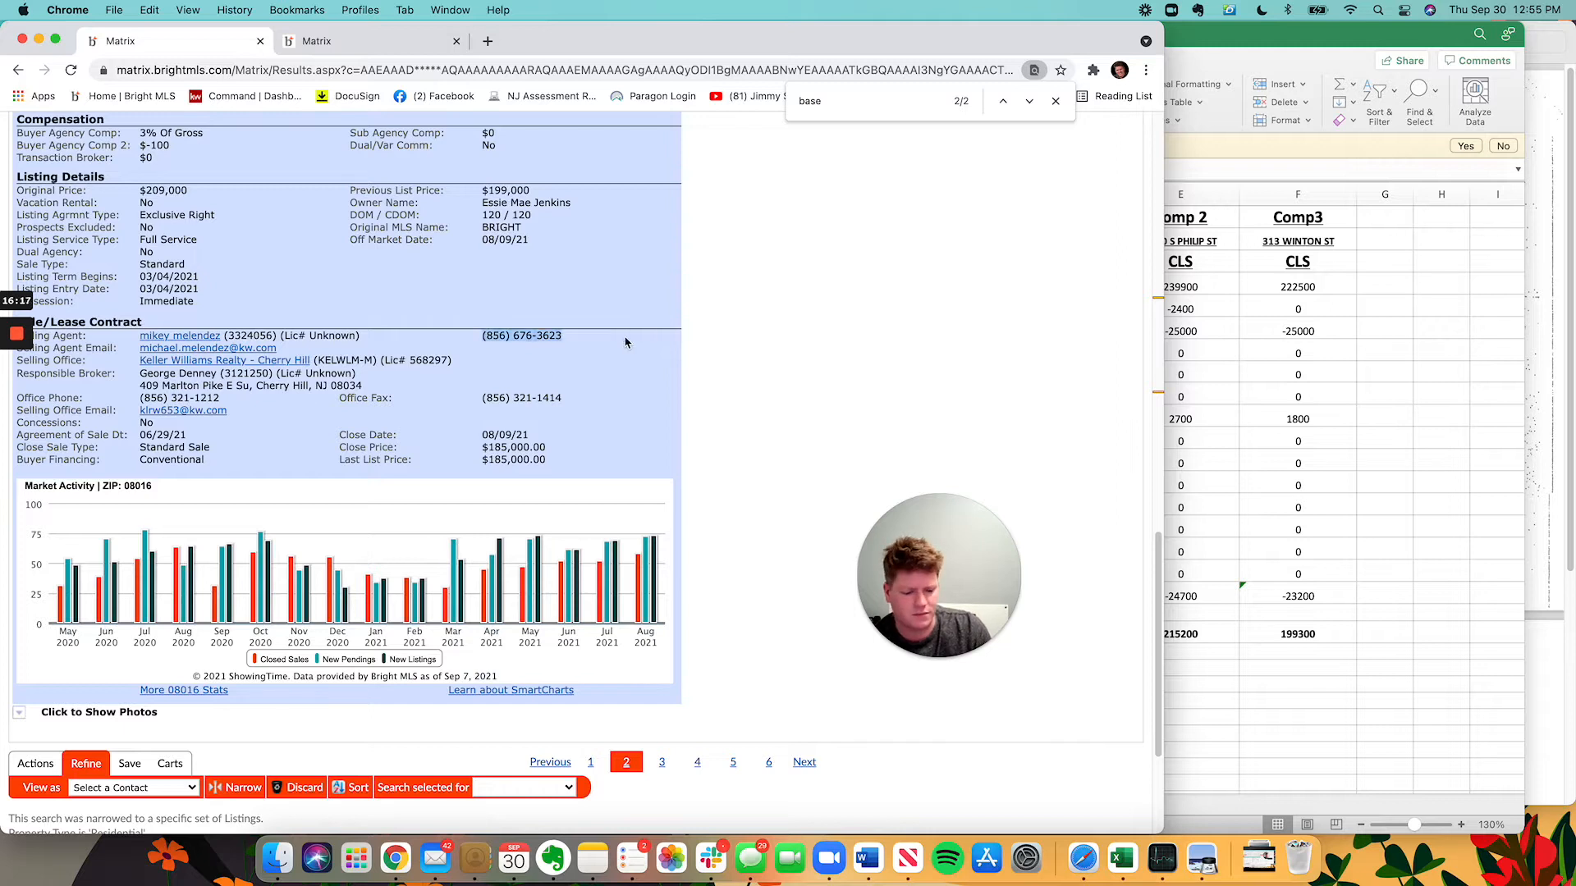
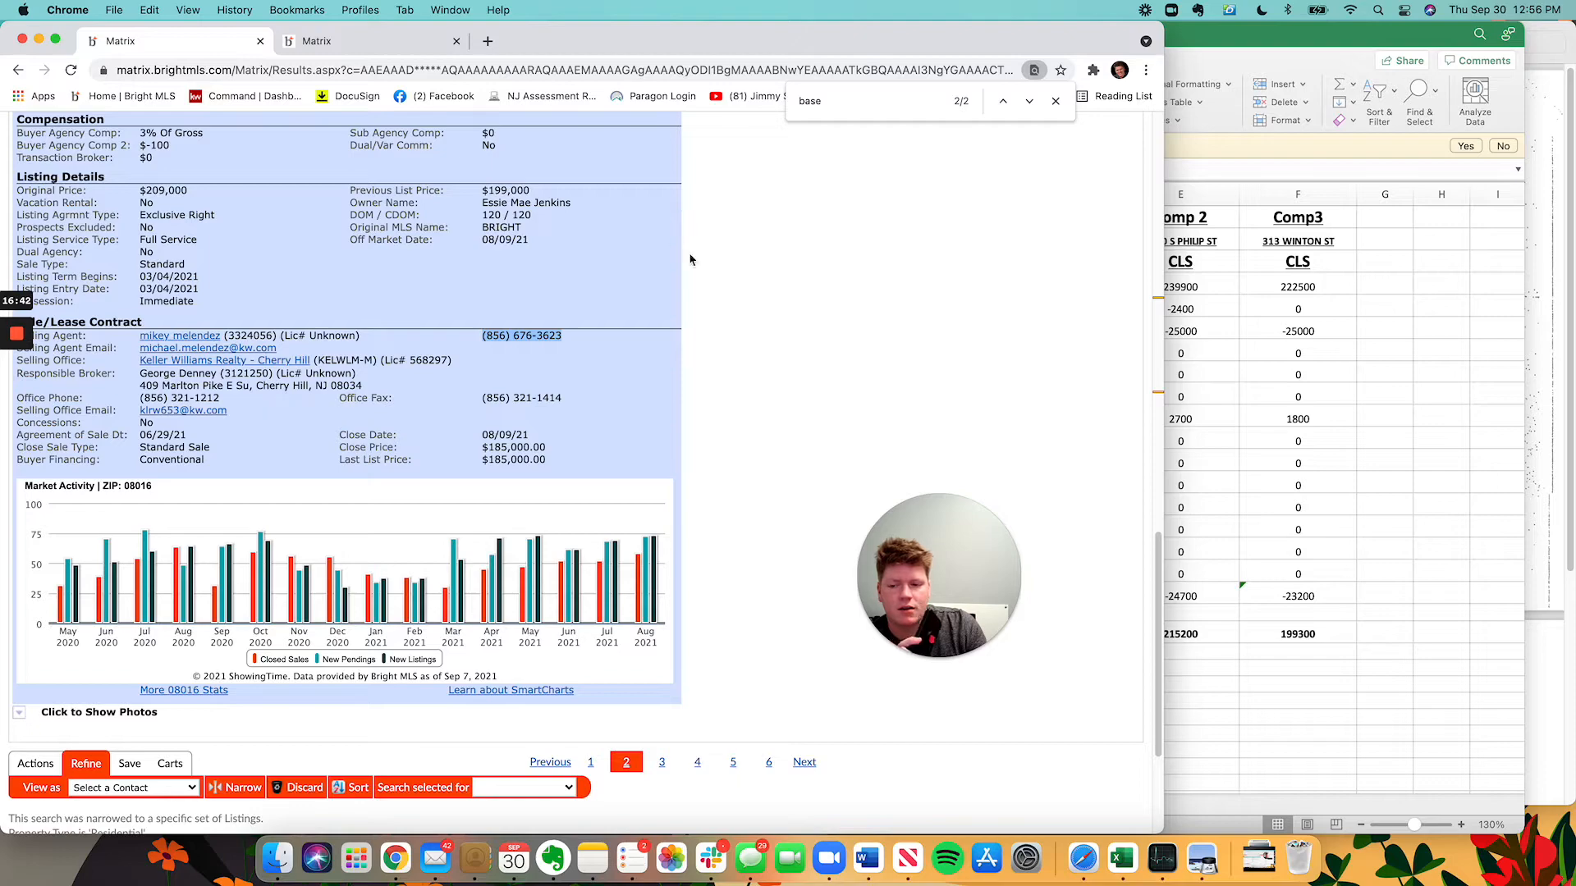
Begin Comp 1's D19 note: the listing states the basement is fully finished.
scroll(682, 270, "up", 1)
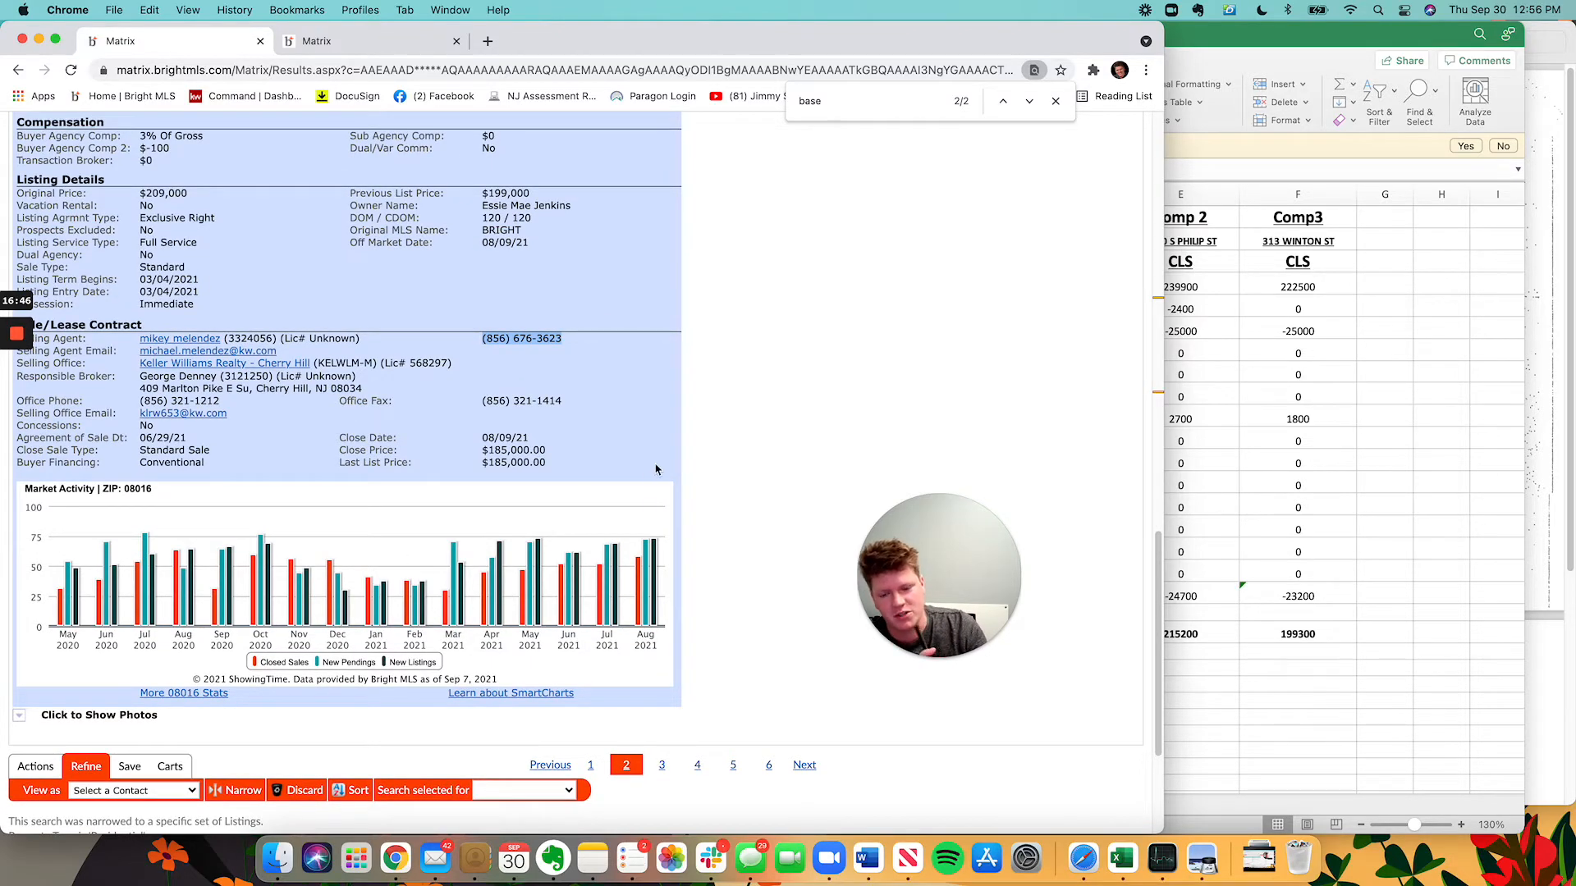
scroll(656, 472, "up", 15)
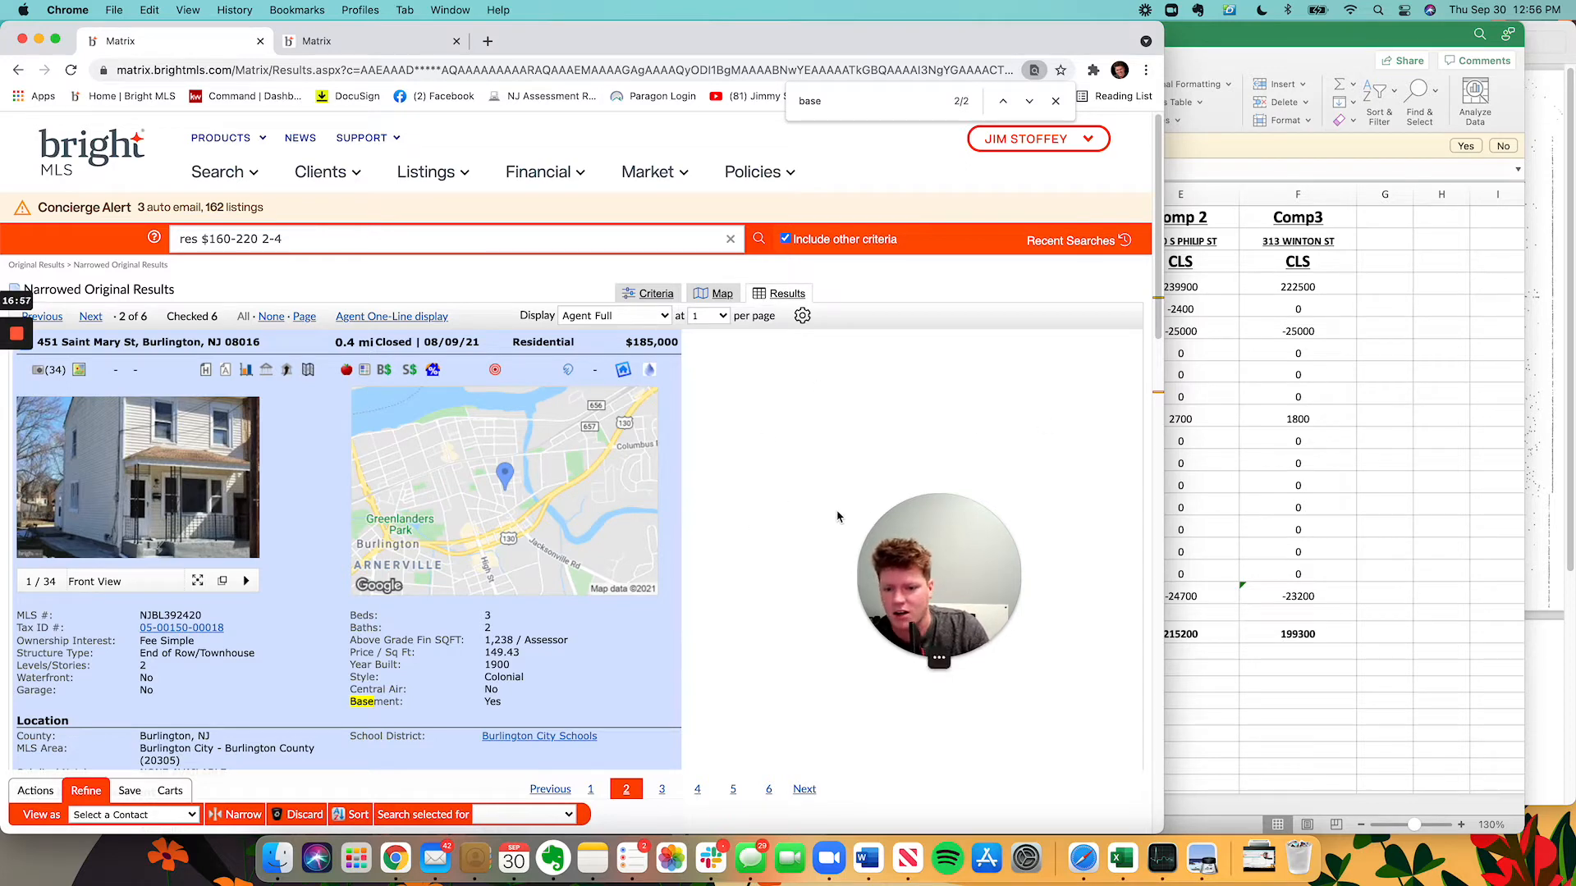
scroll(837, 526, "down", 5)
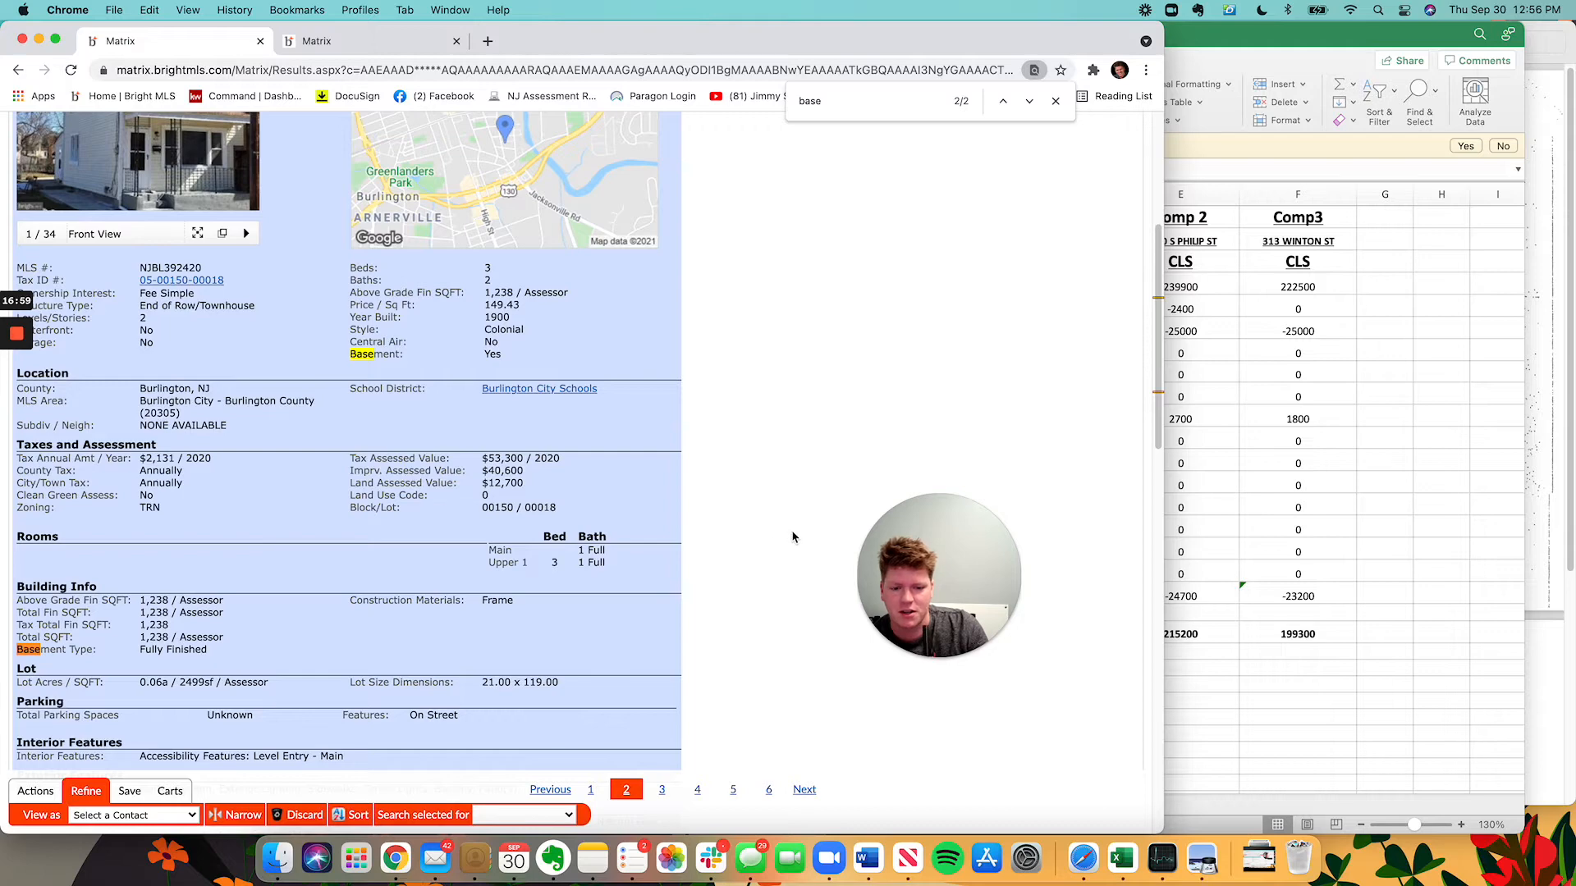
scroll(792, 542, "down", 5)
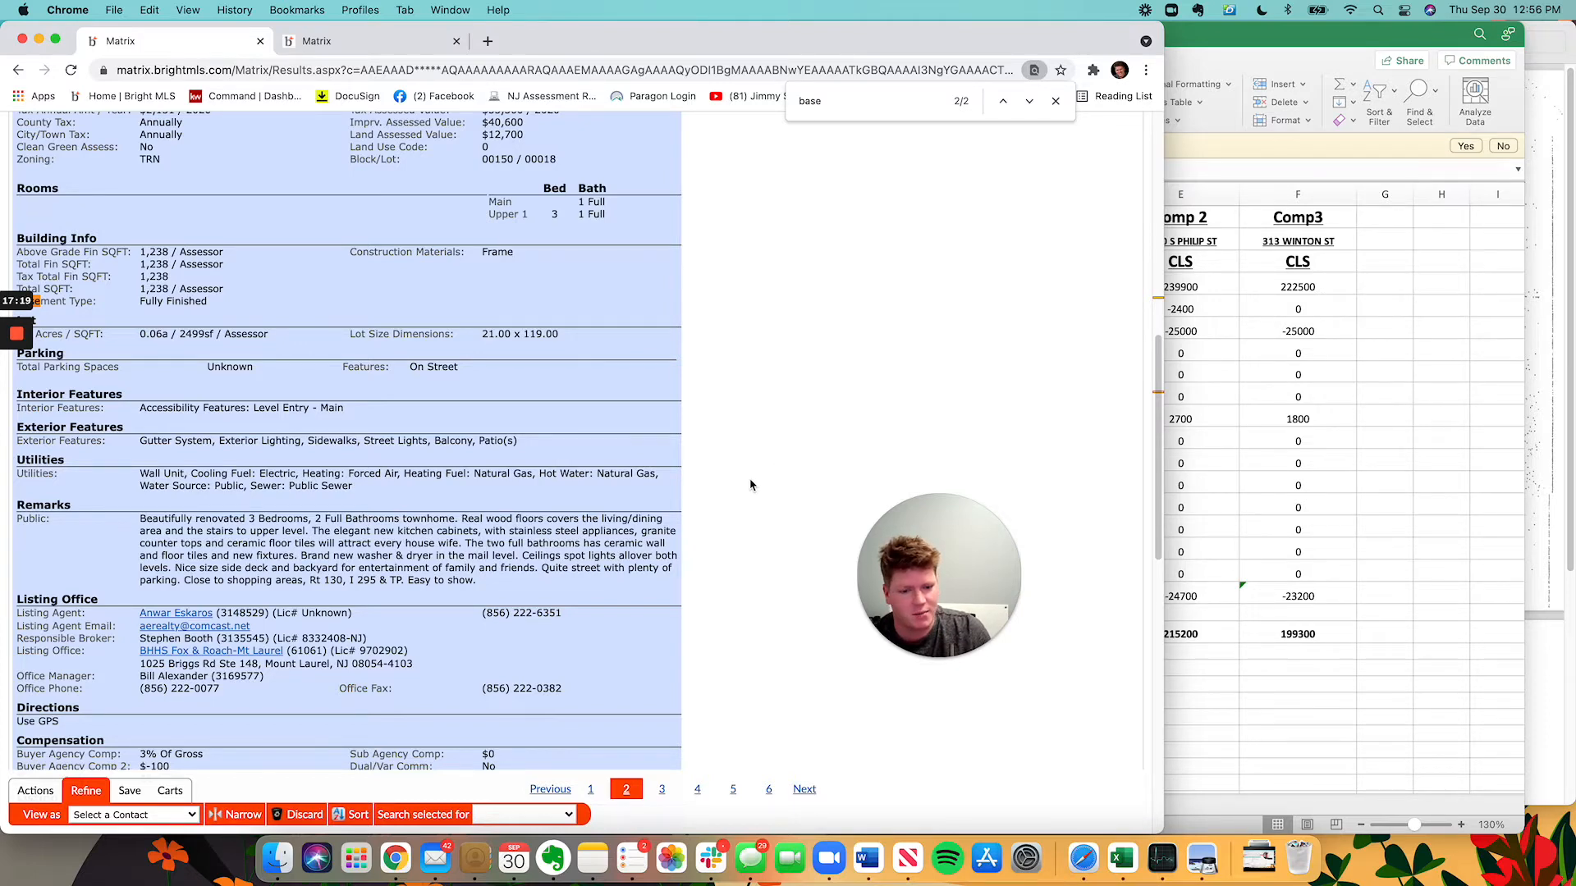
scroll(749, 481, "up", 15)
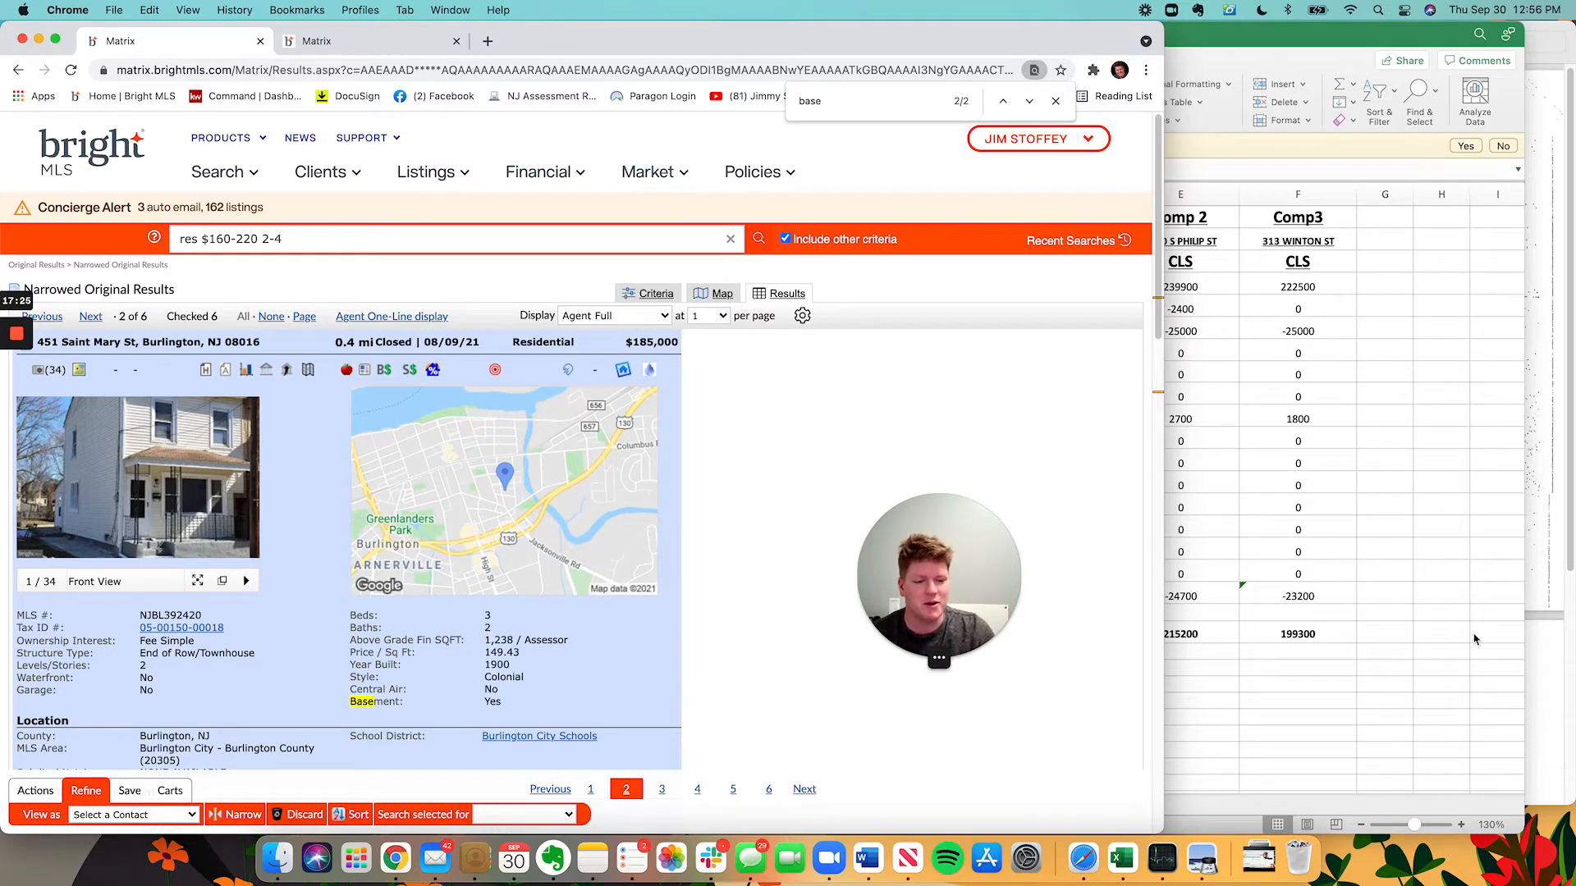
left_click(1326, 614)
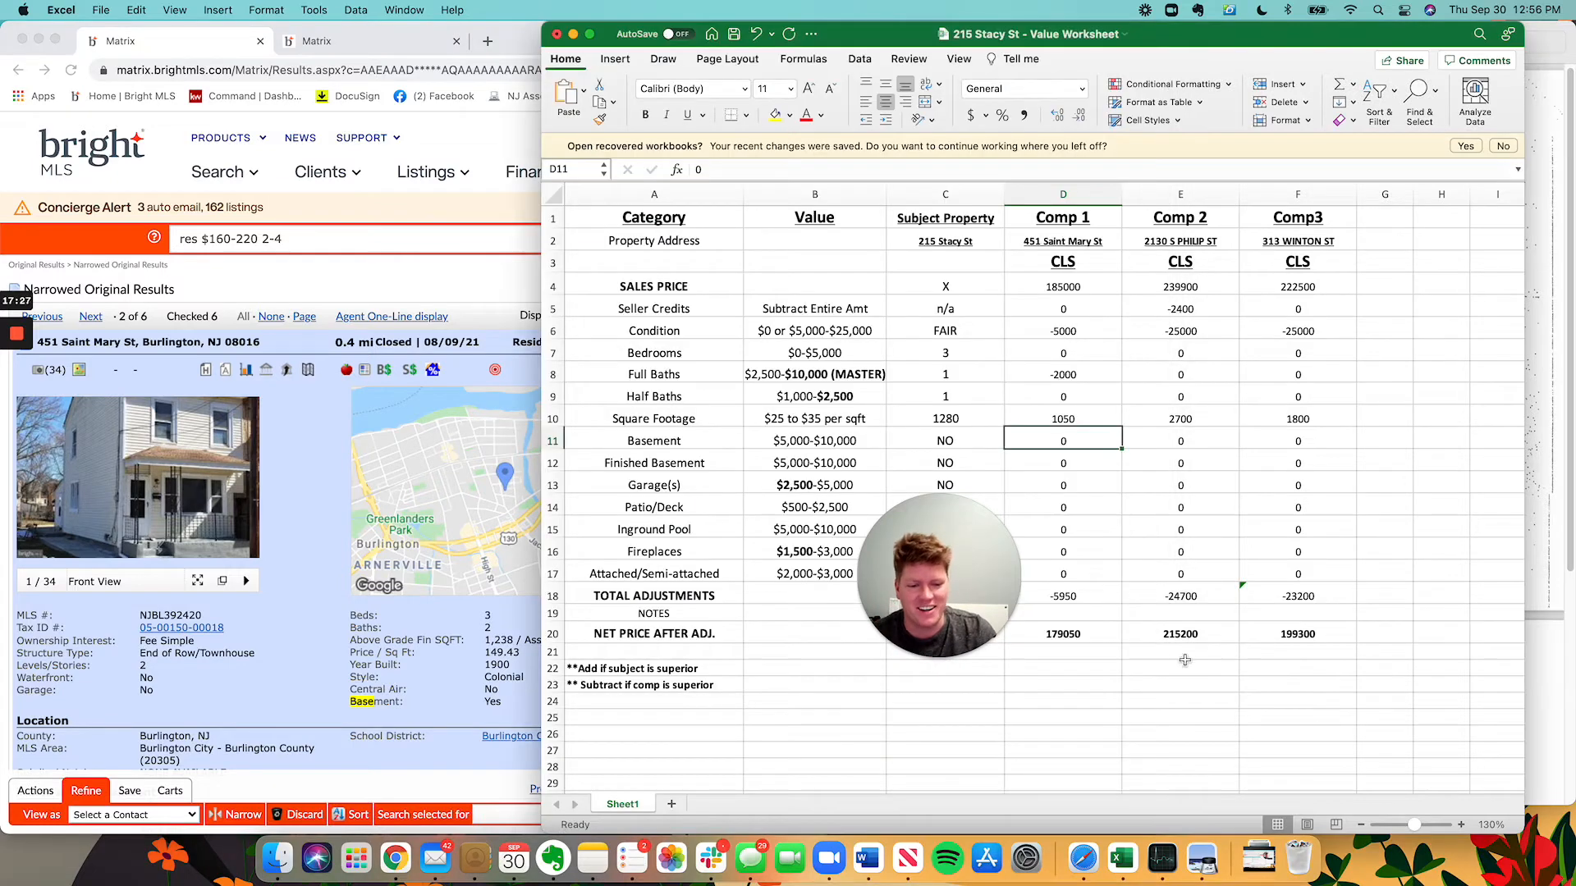
left_click_drag(977, 578, 548, 462)
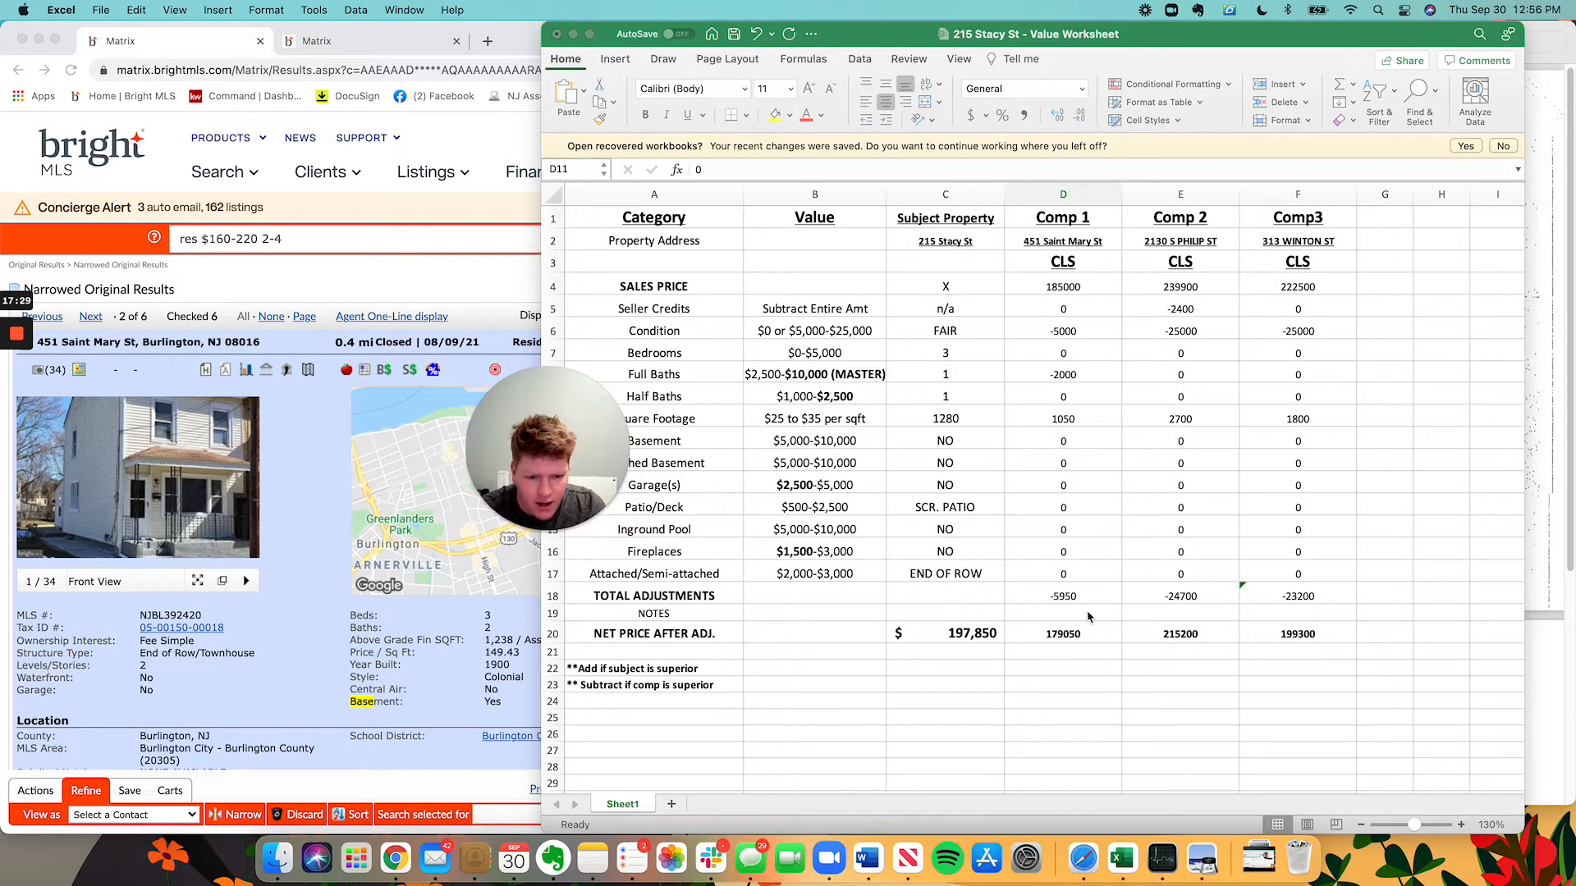
left_click(1059, 630)
left_click(1060, 617)
type("L")
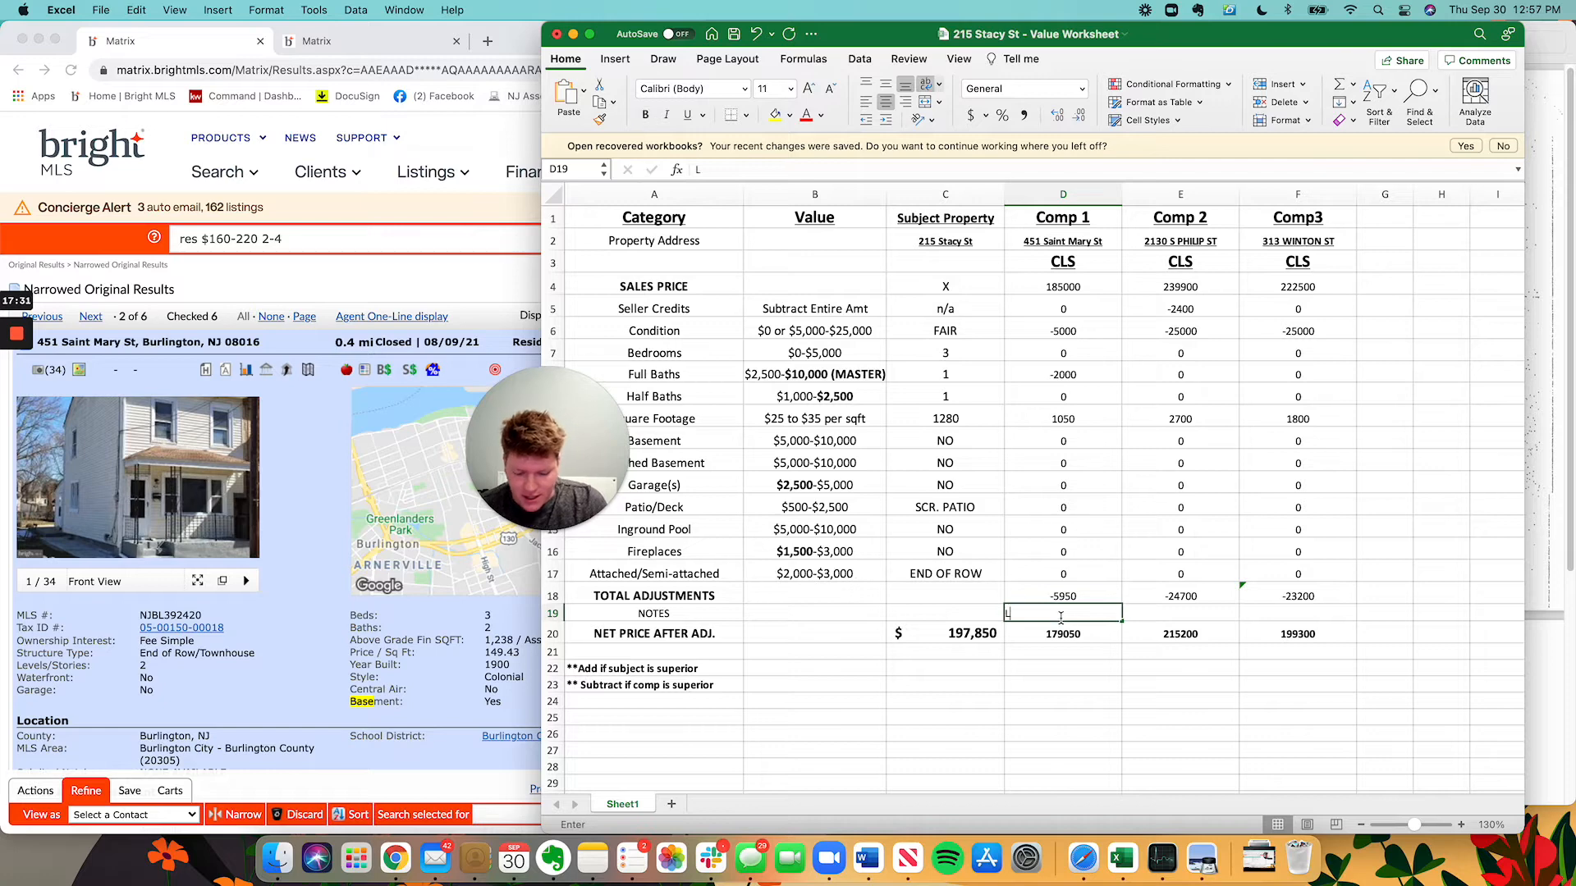
type("isting state")
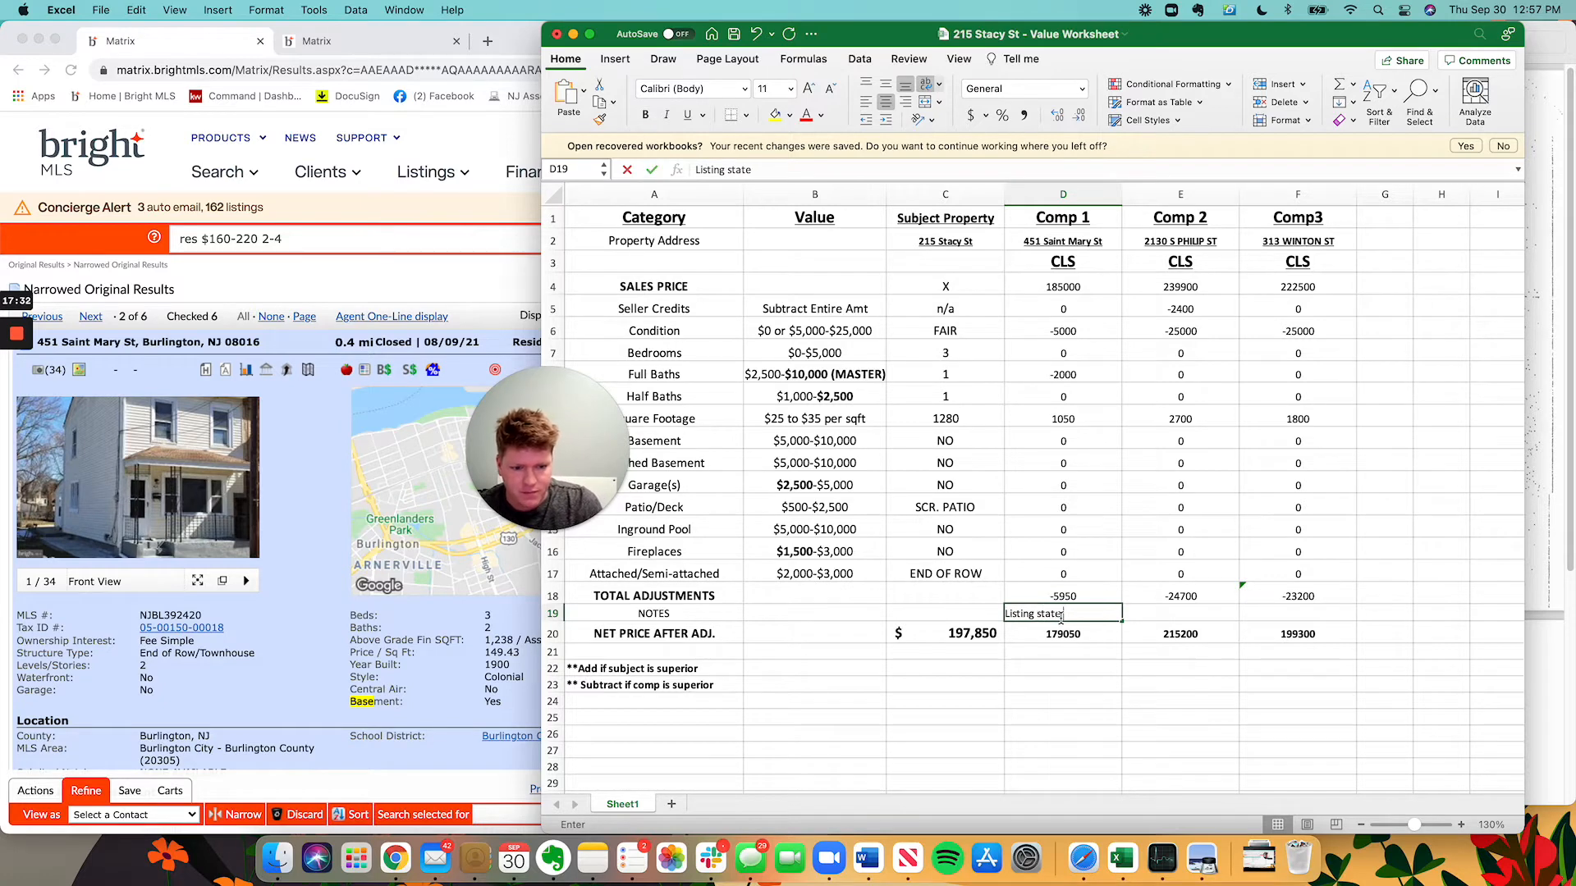
type("s basement ")
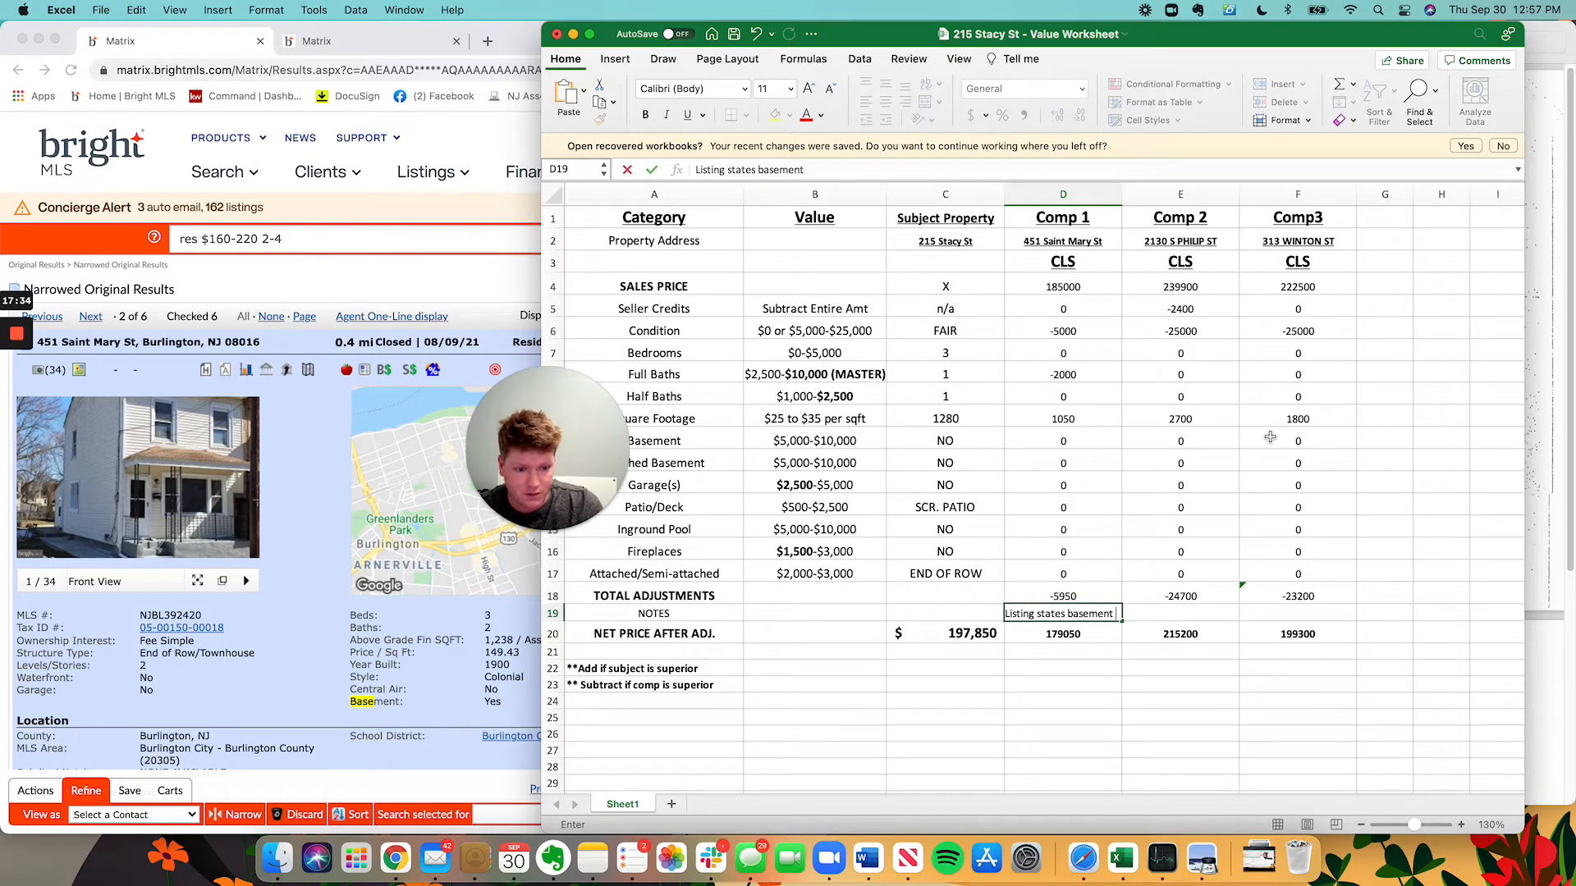
type("is fully finished. ")
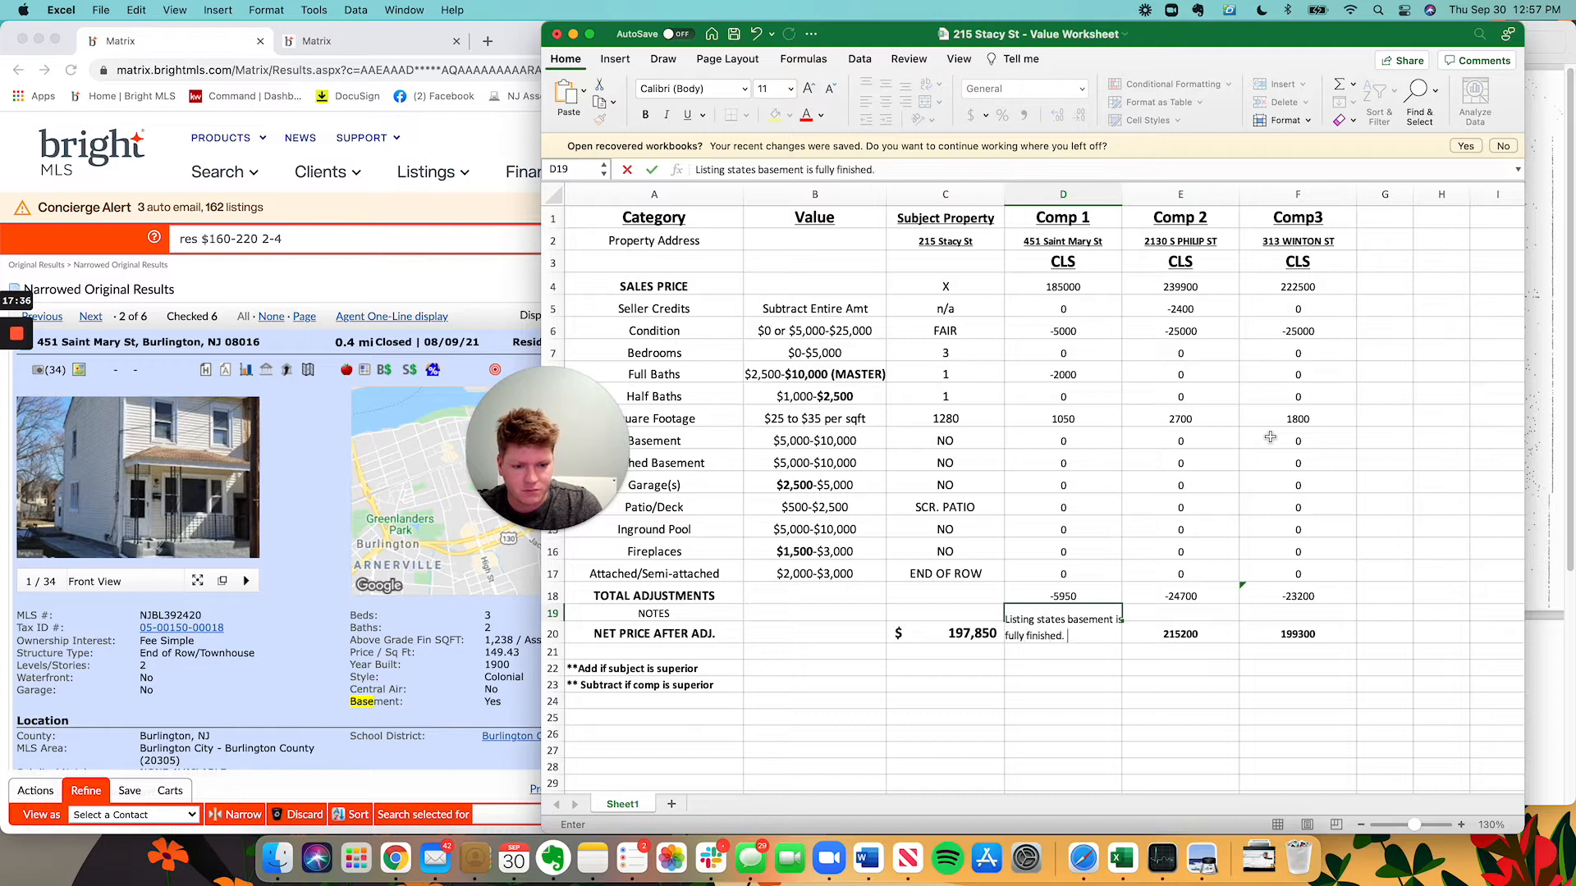
type("I called the b")
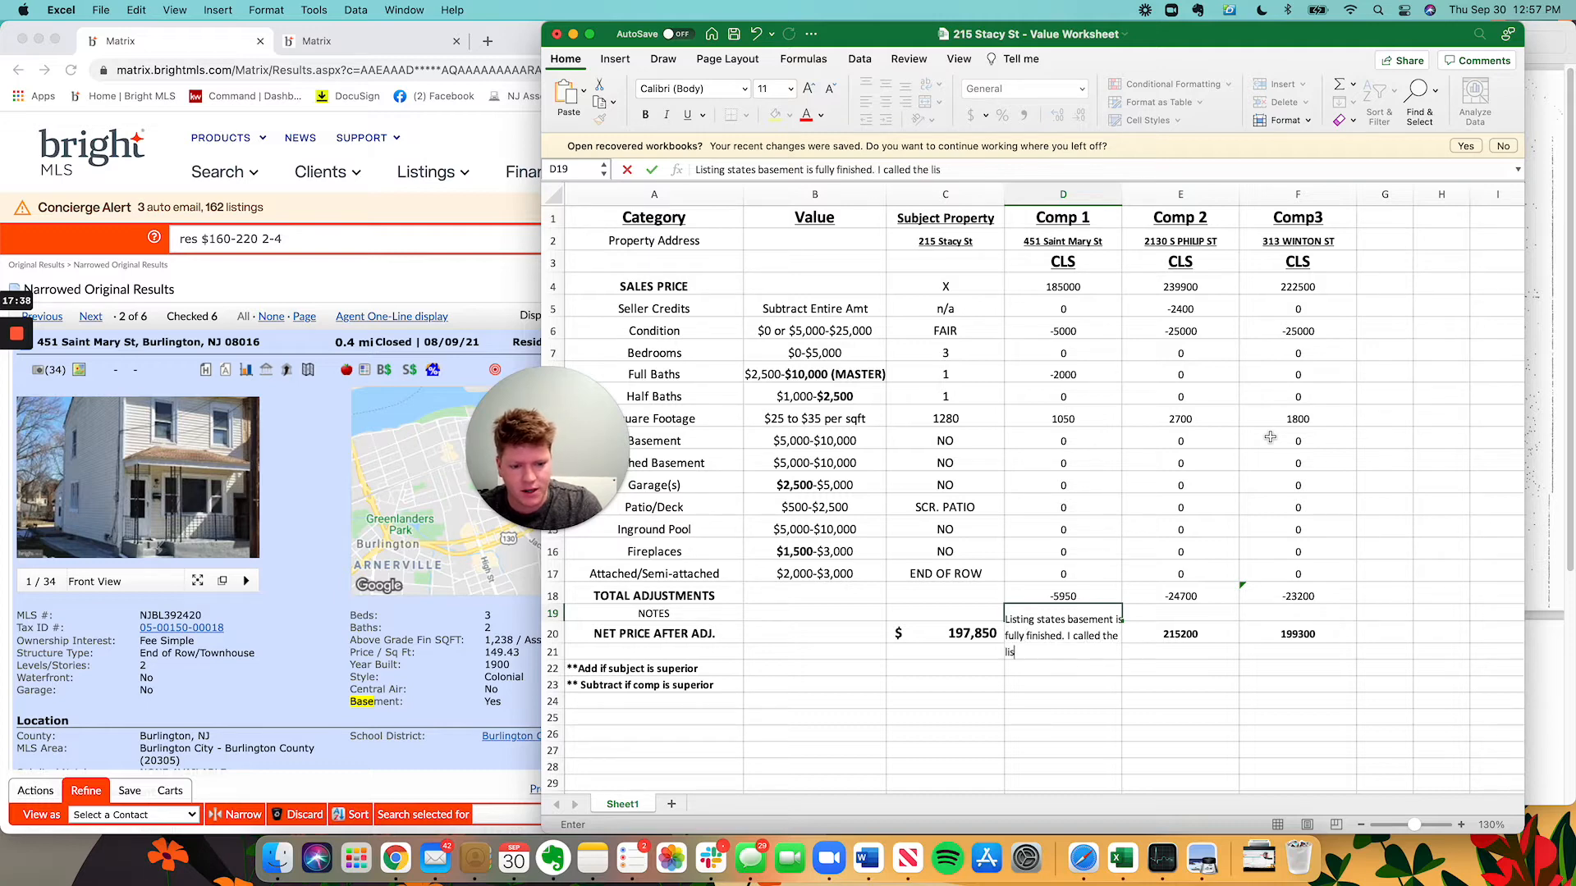
type("isting & b")
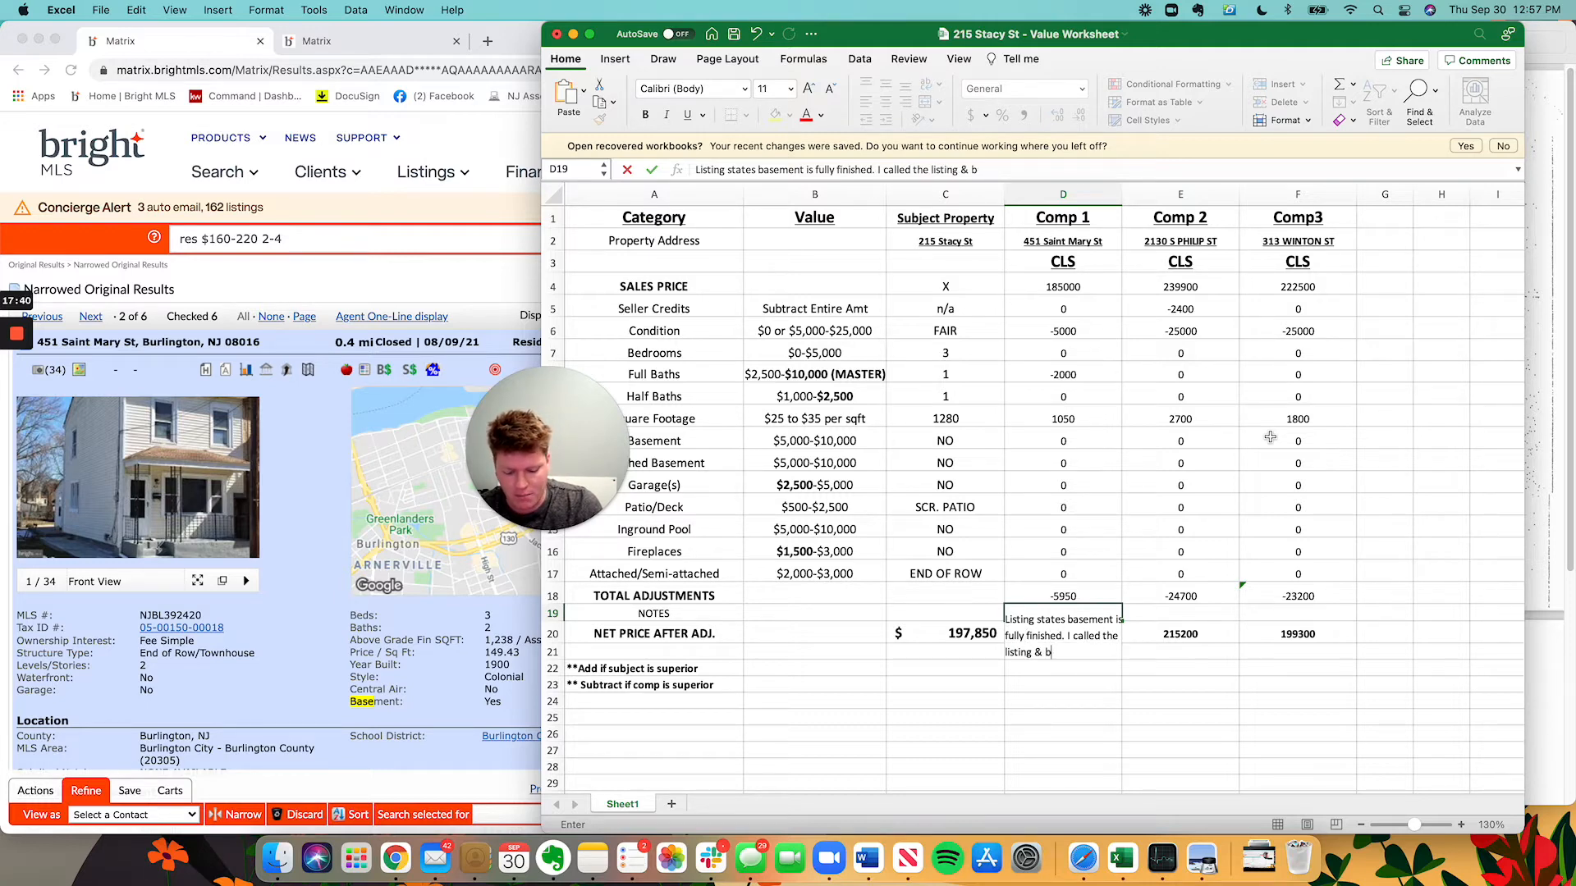
type("uyer's agent")
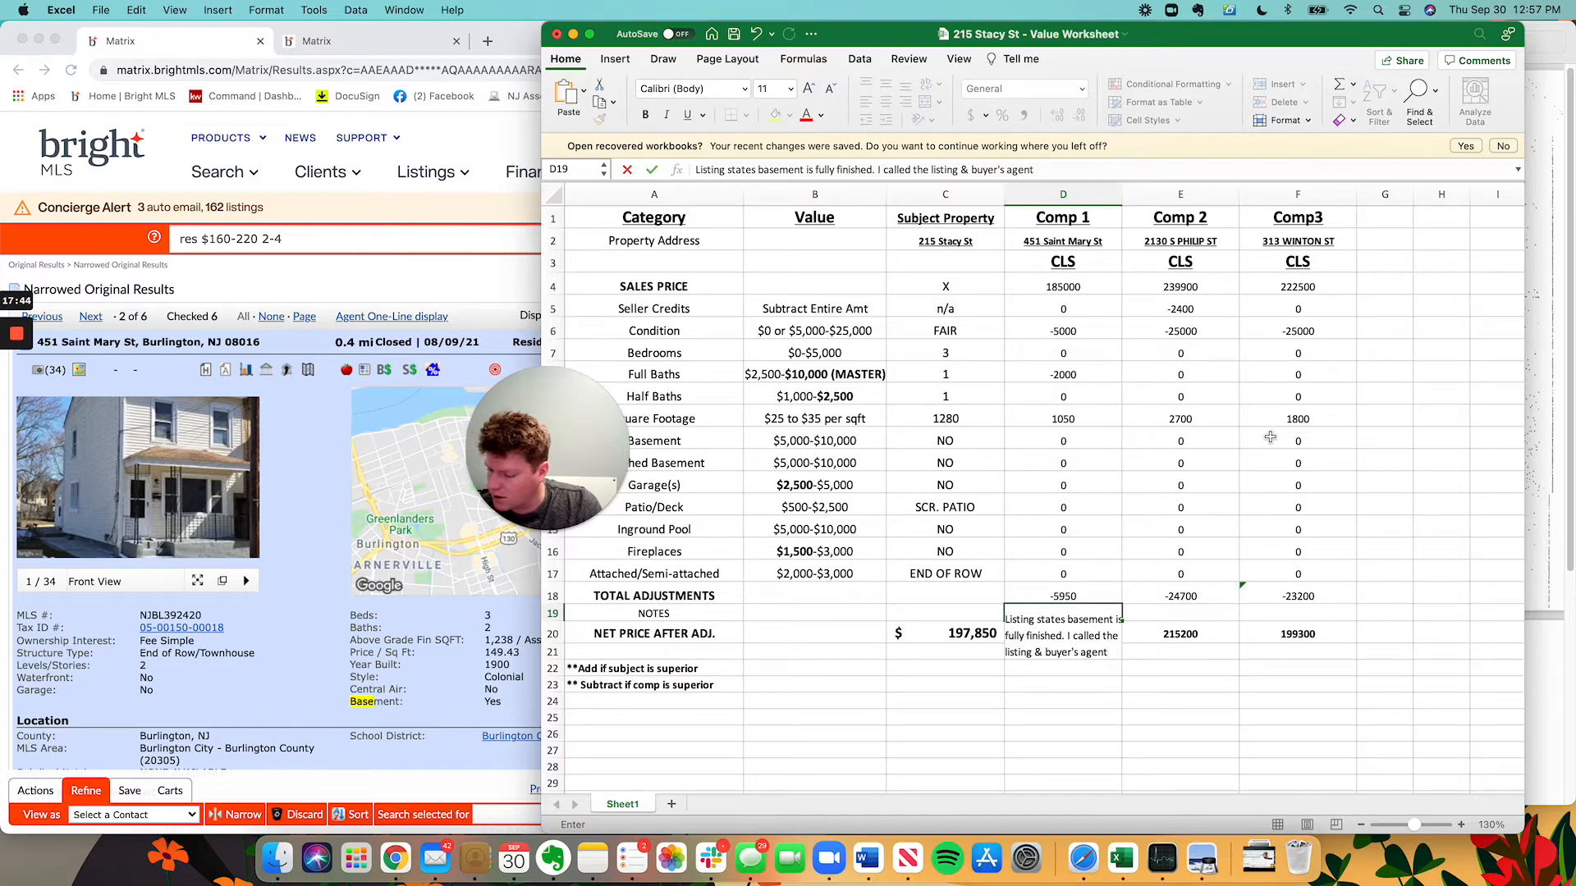
Finish the note: the agents confirmed the basement is not finished, a listing mistake.
scroll(220, 657, "down", 10)
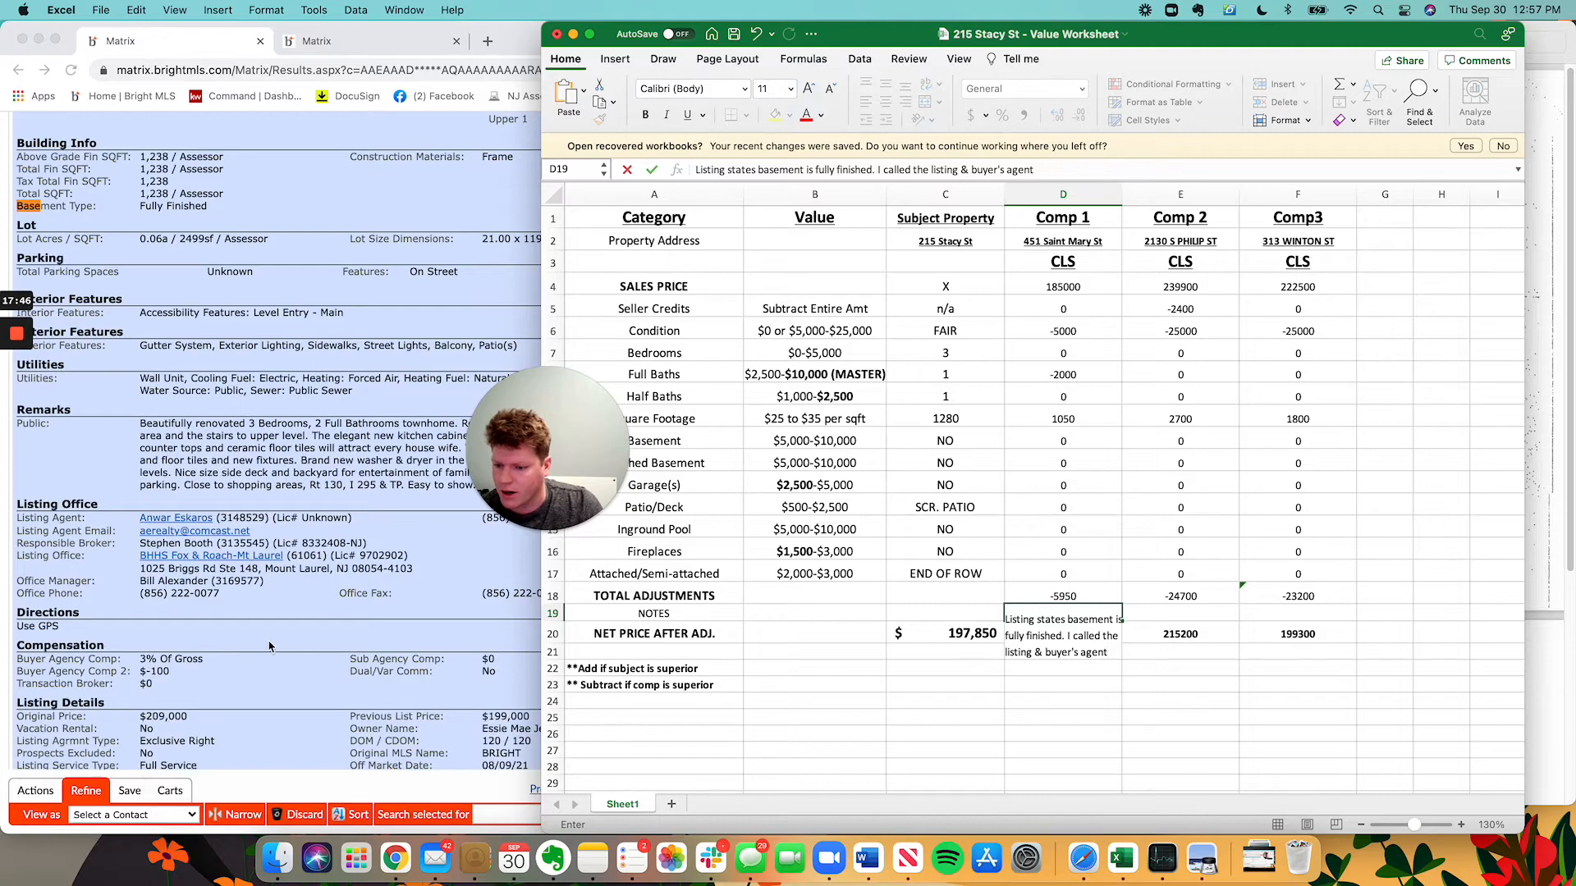
scroll(246, 642, "down", 4)
scroll(308, 627, "up", 15)
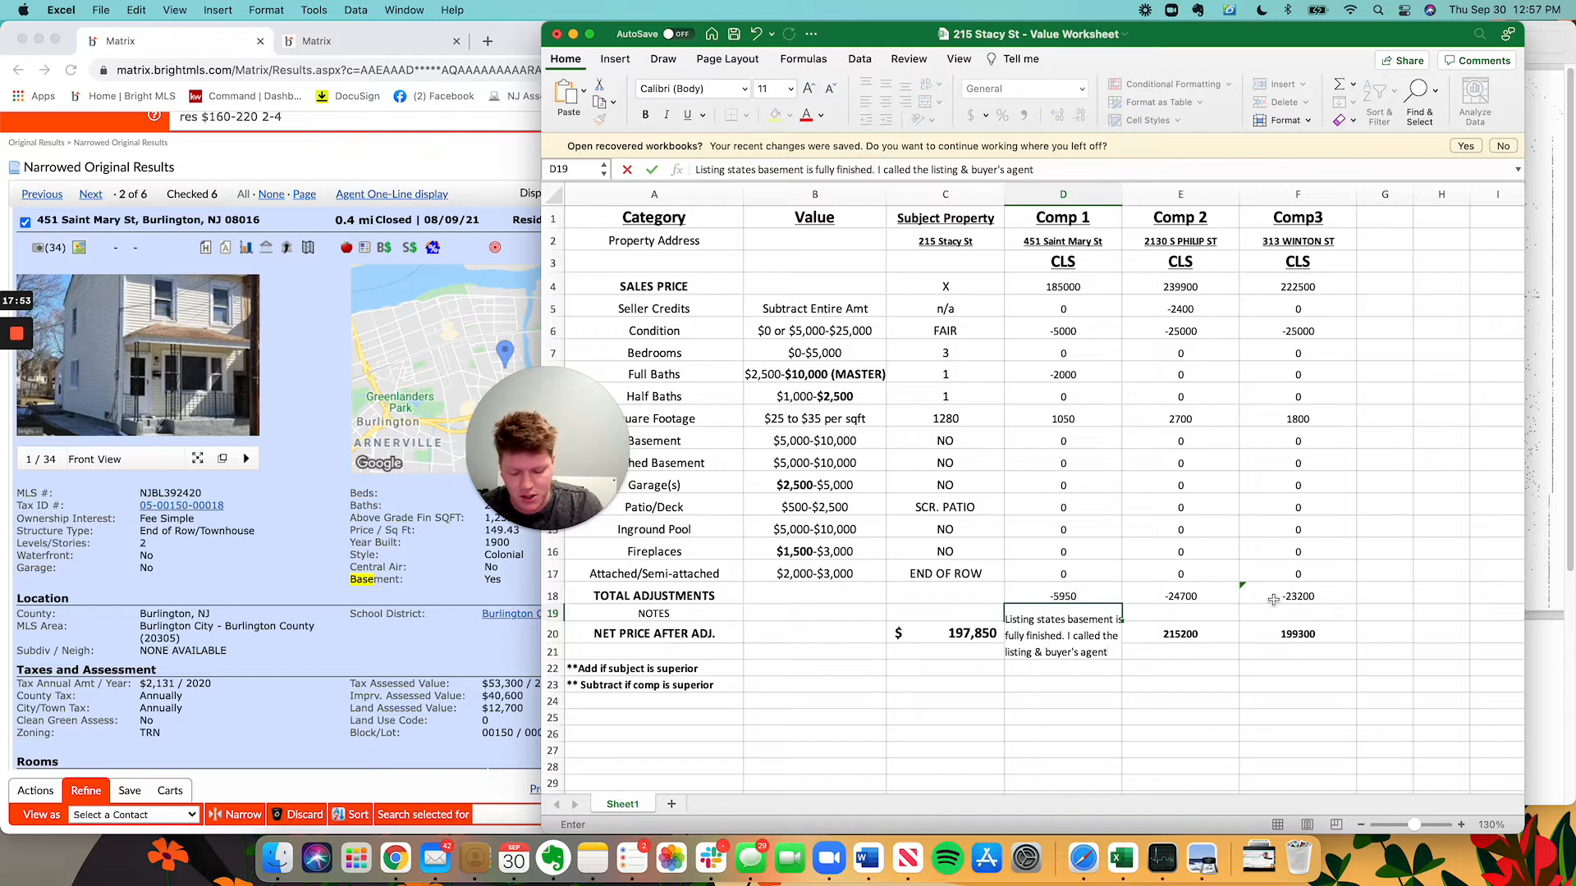
type("and c")
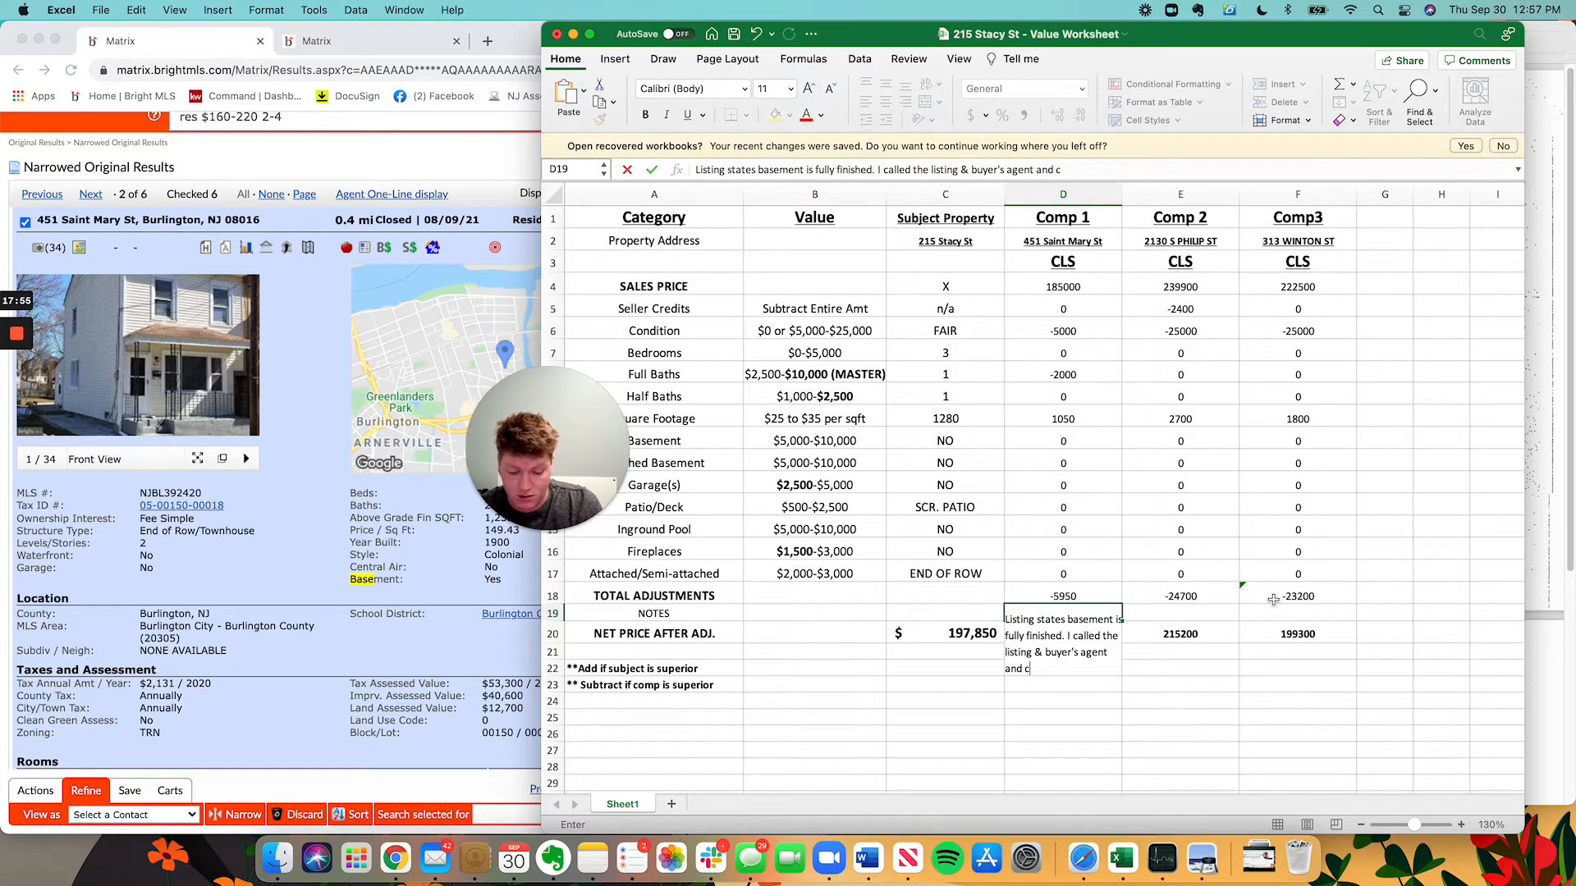
type("onfirmed that the bsa")
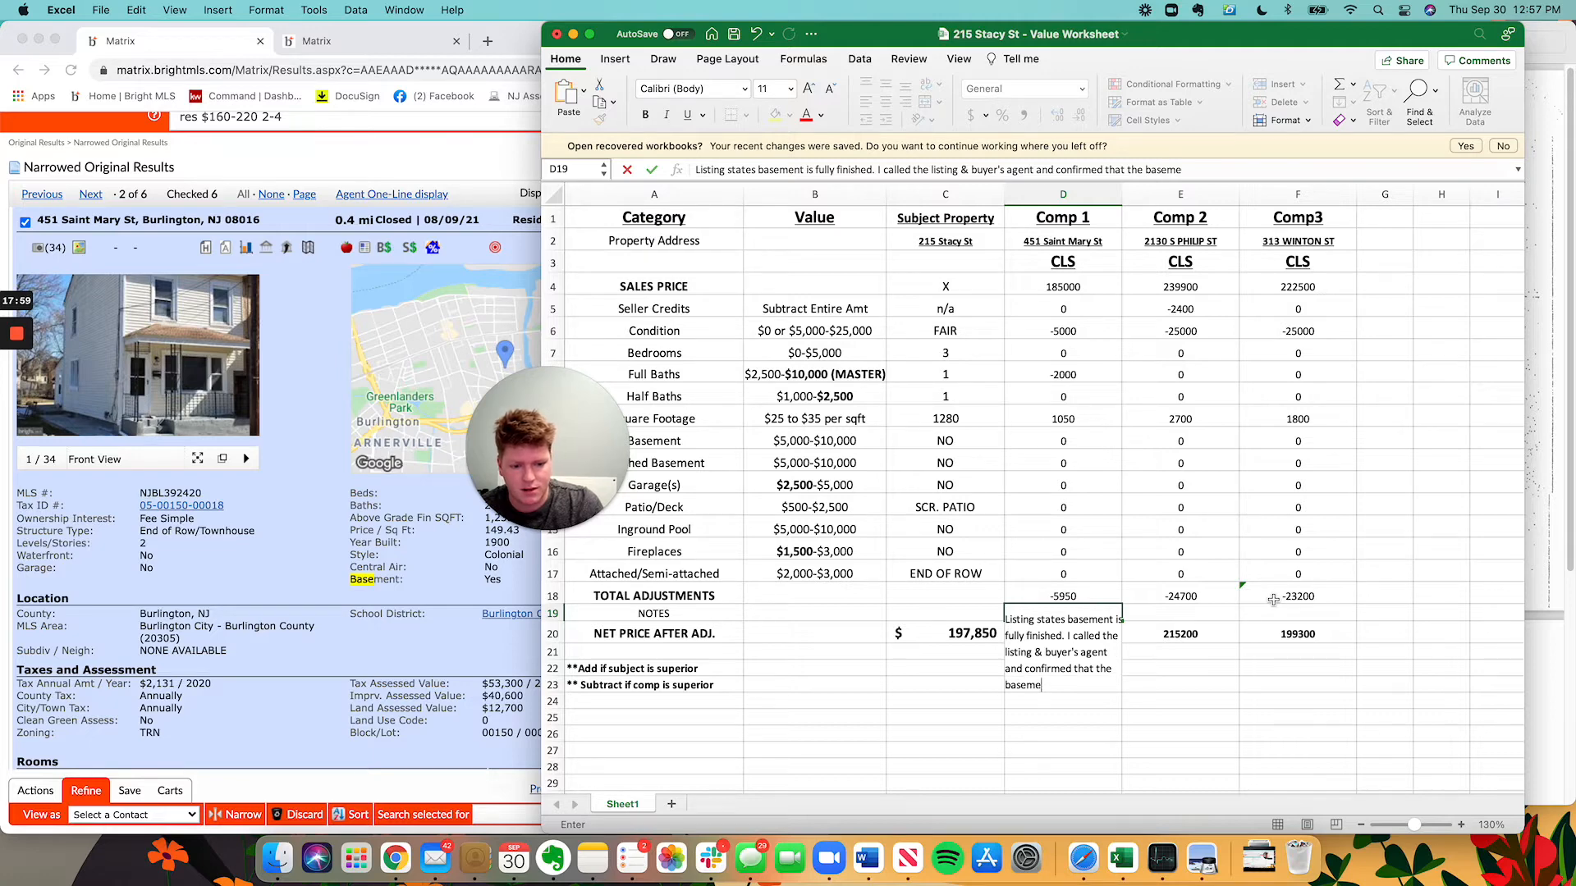
type("NOT ")
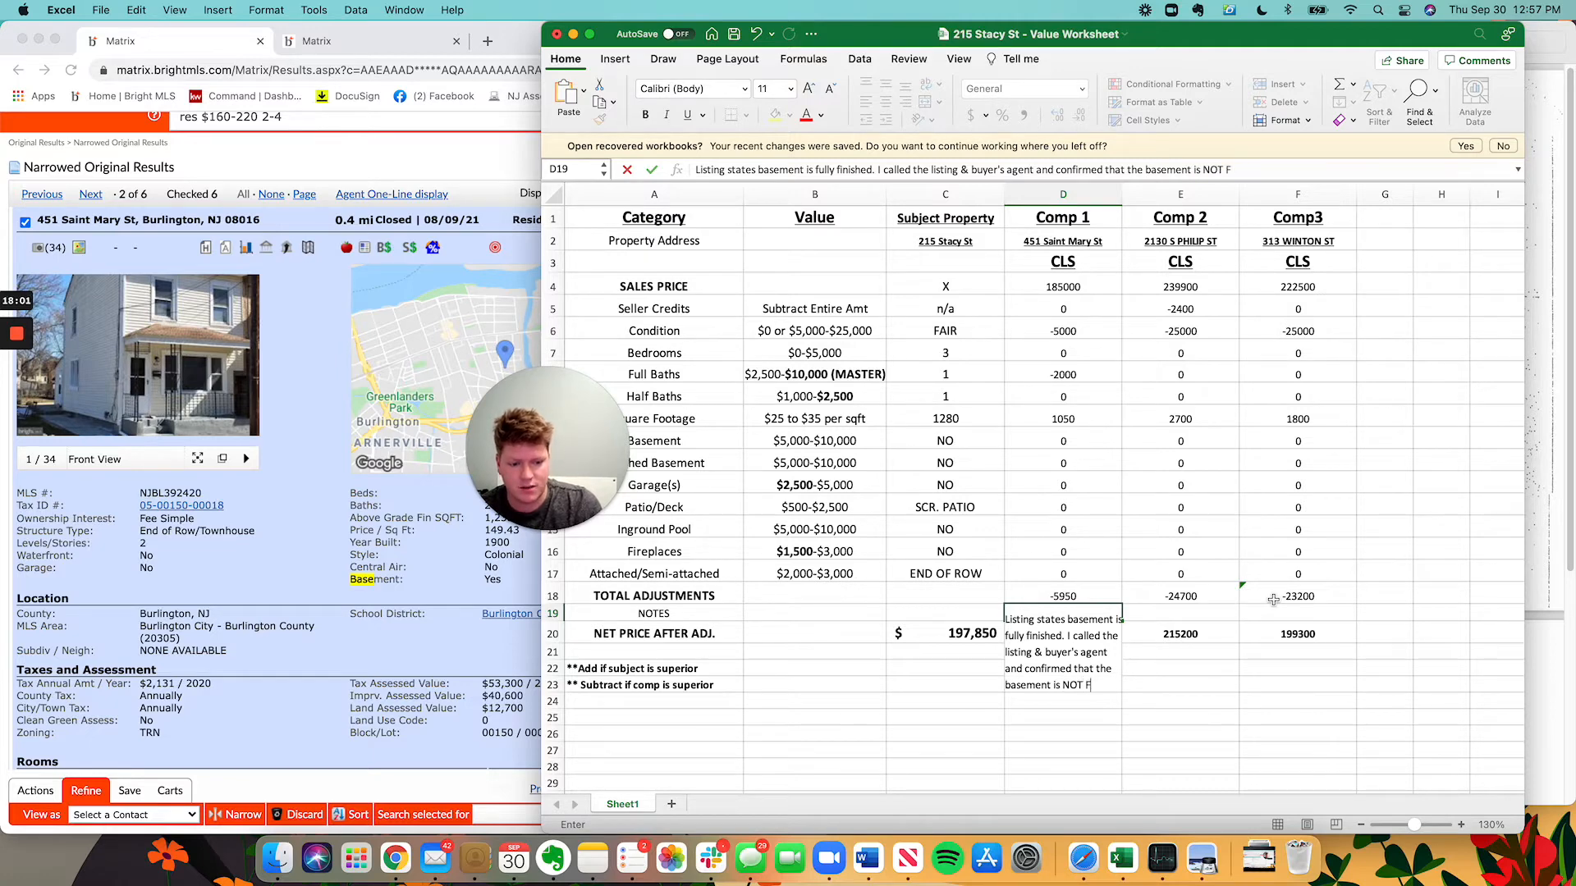
type("finished at al")
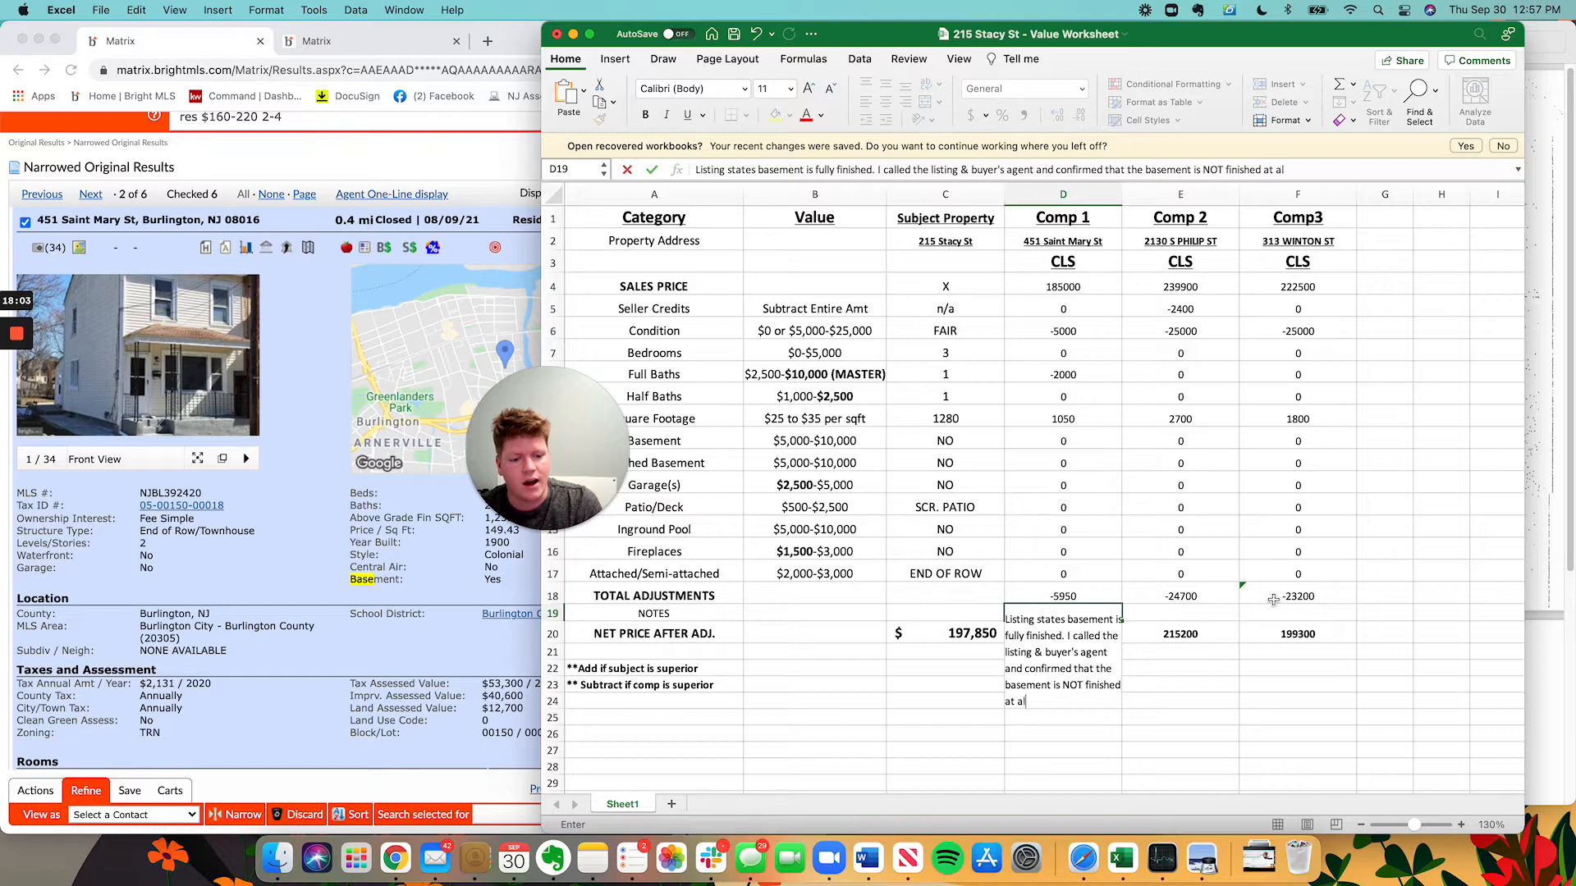
type("l and that was")
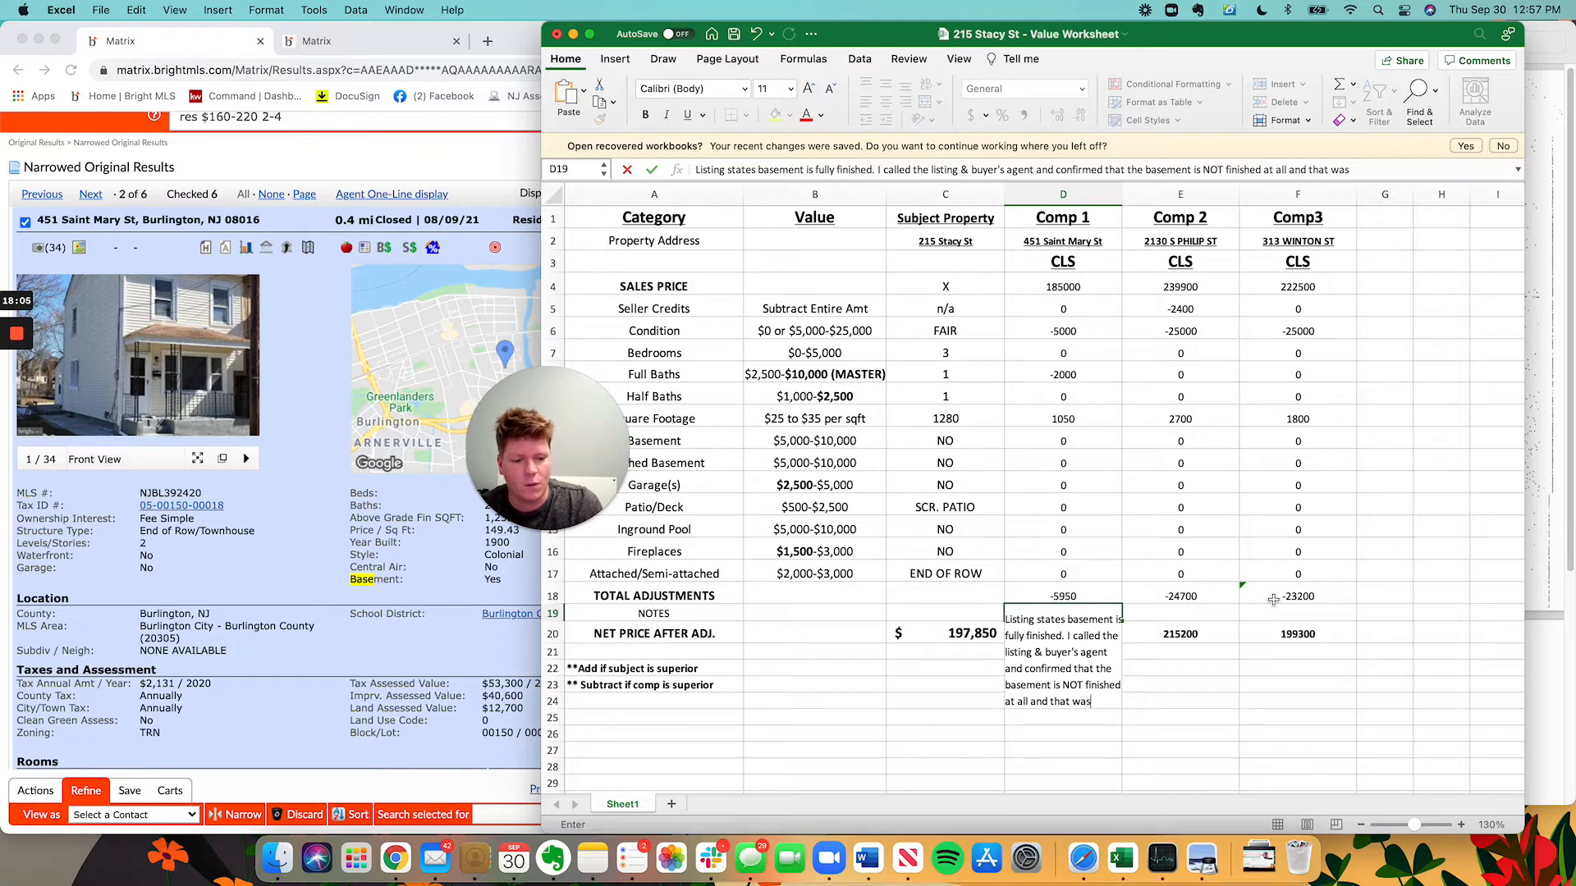
type(" a mistake in the lis")
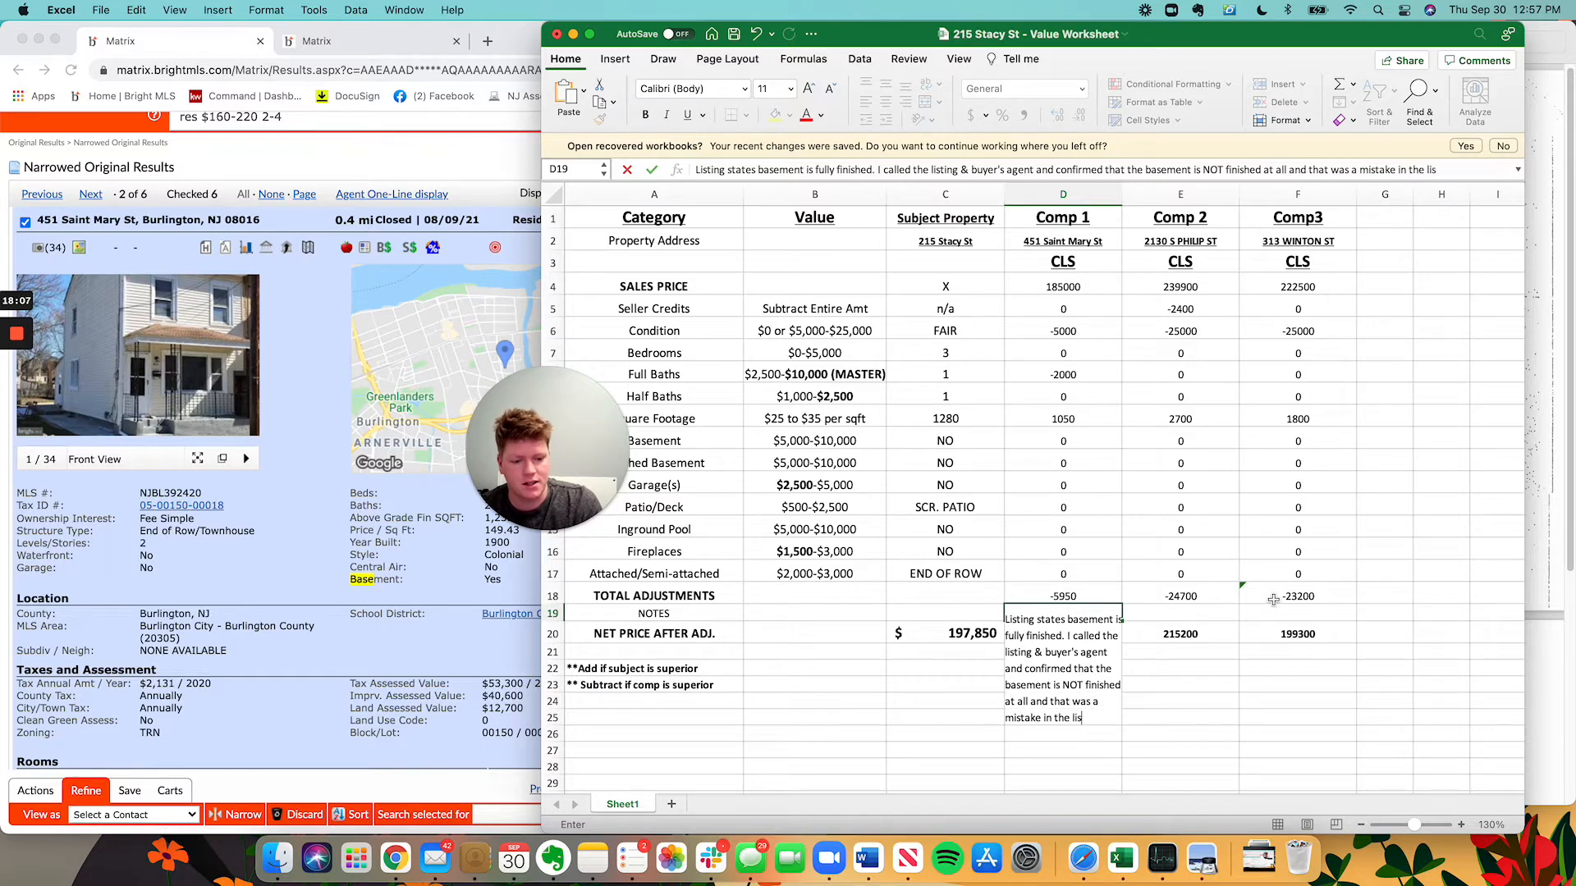
type("ting. The basement is U")
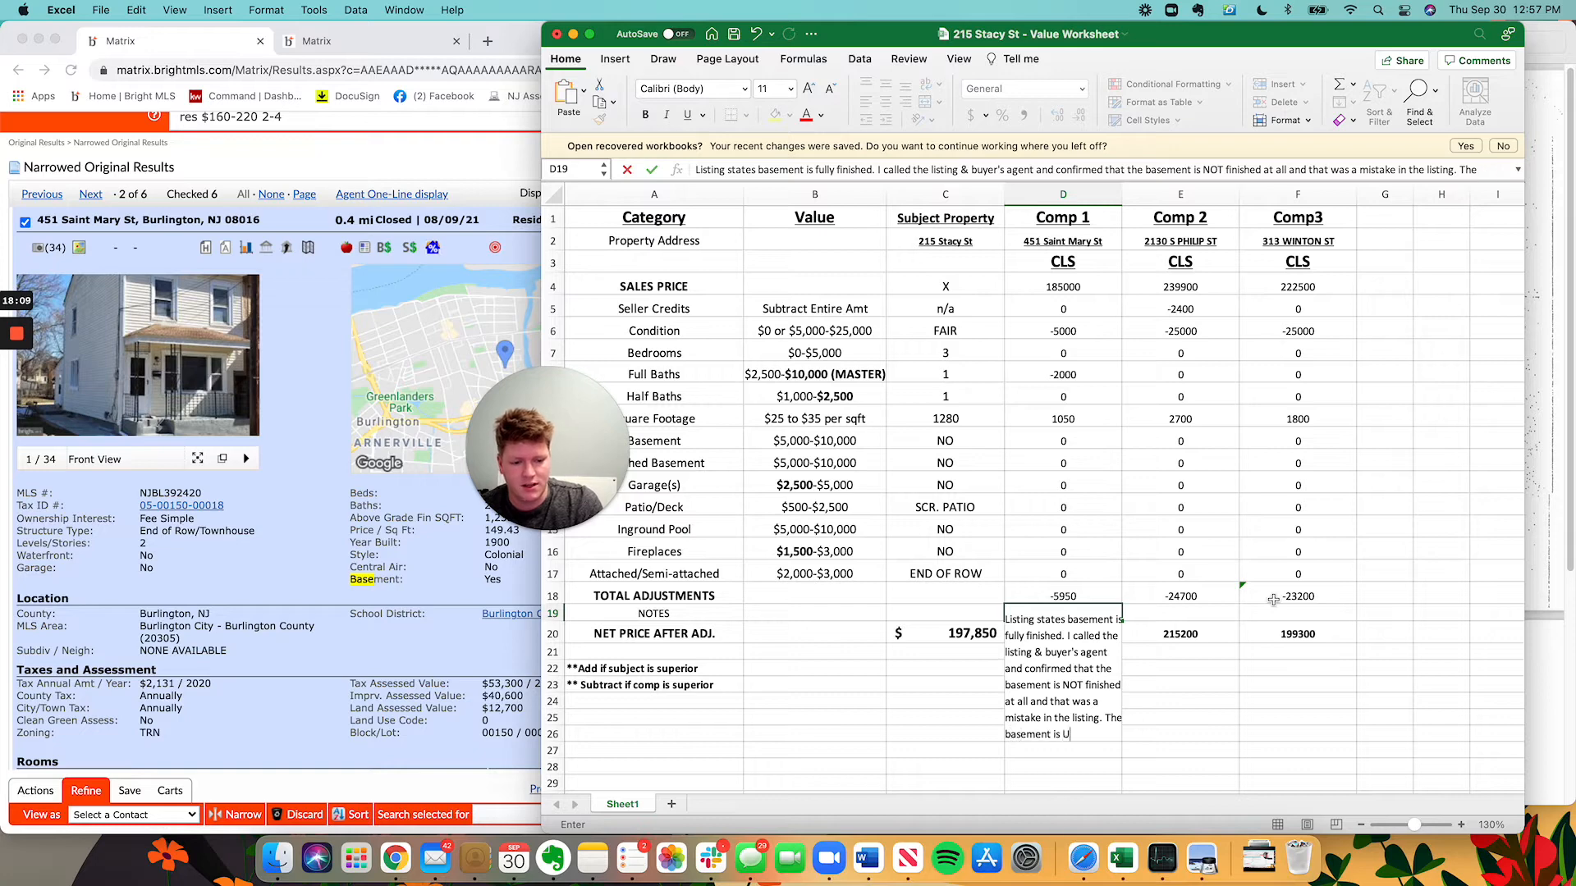
type("NFINISHED.")
key("Return")
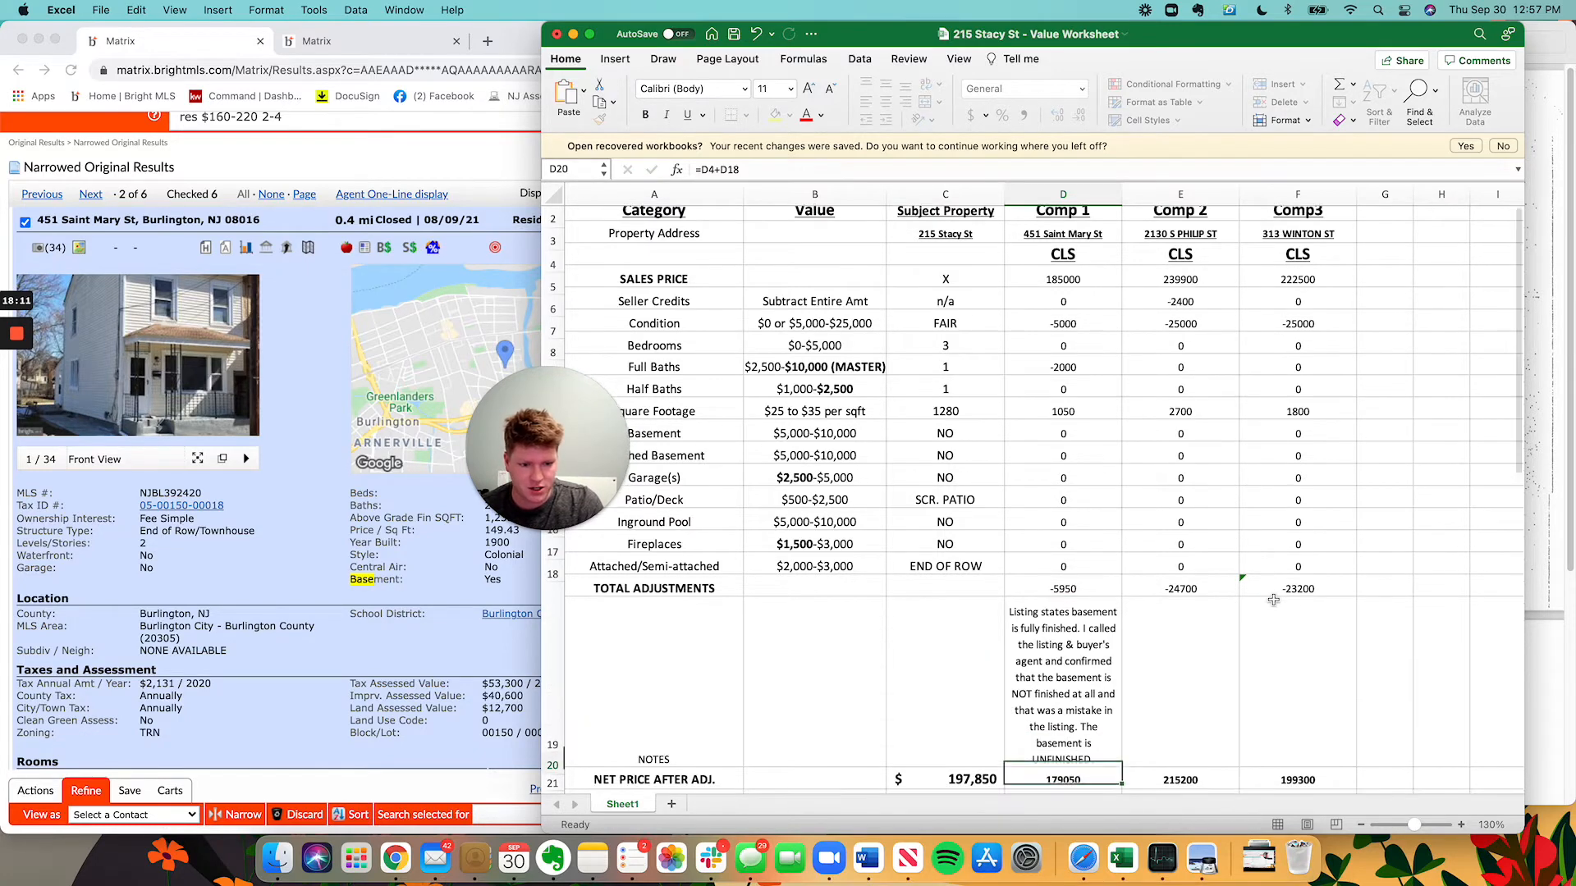
Enter a -5000 basement adjustment for Comp 1, dropping its net price to 174,050.
left_click(1312, 566)
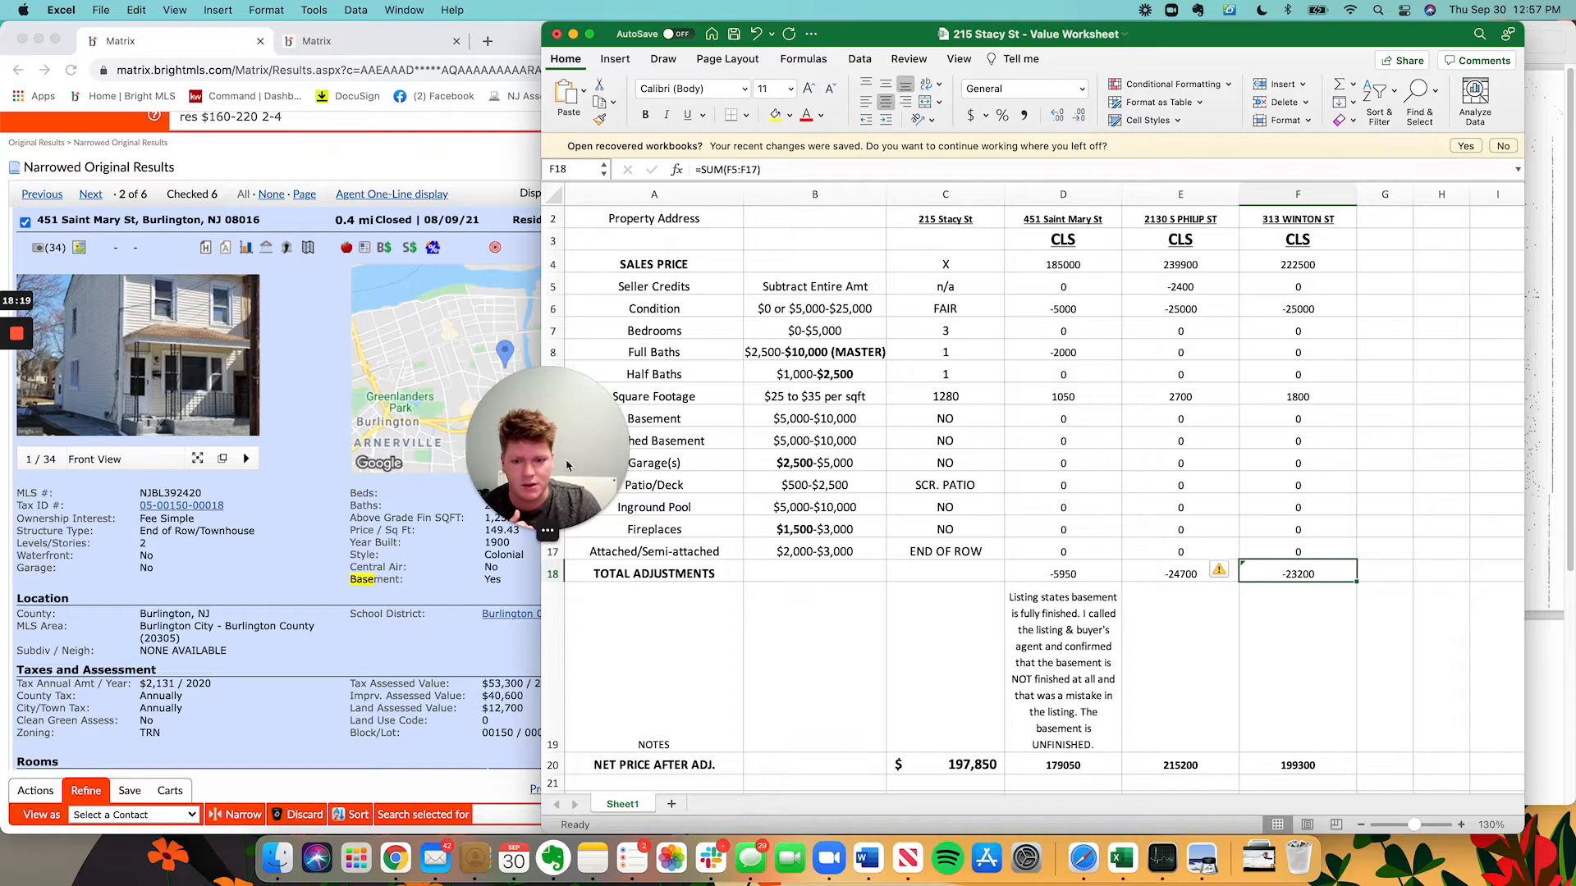
left_click_drag(562, 447, 1409, 707)
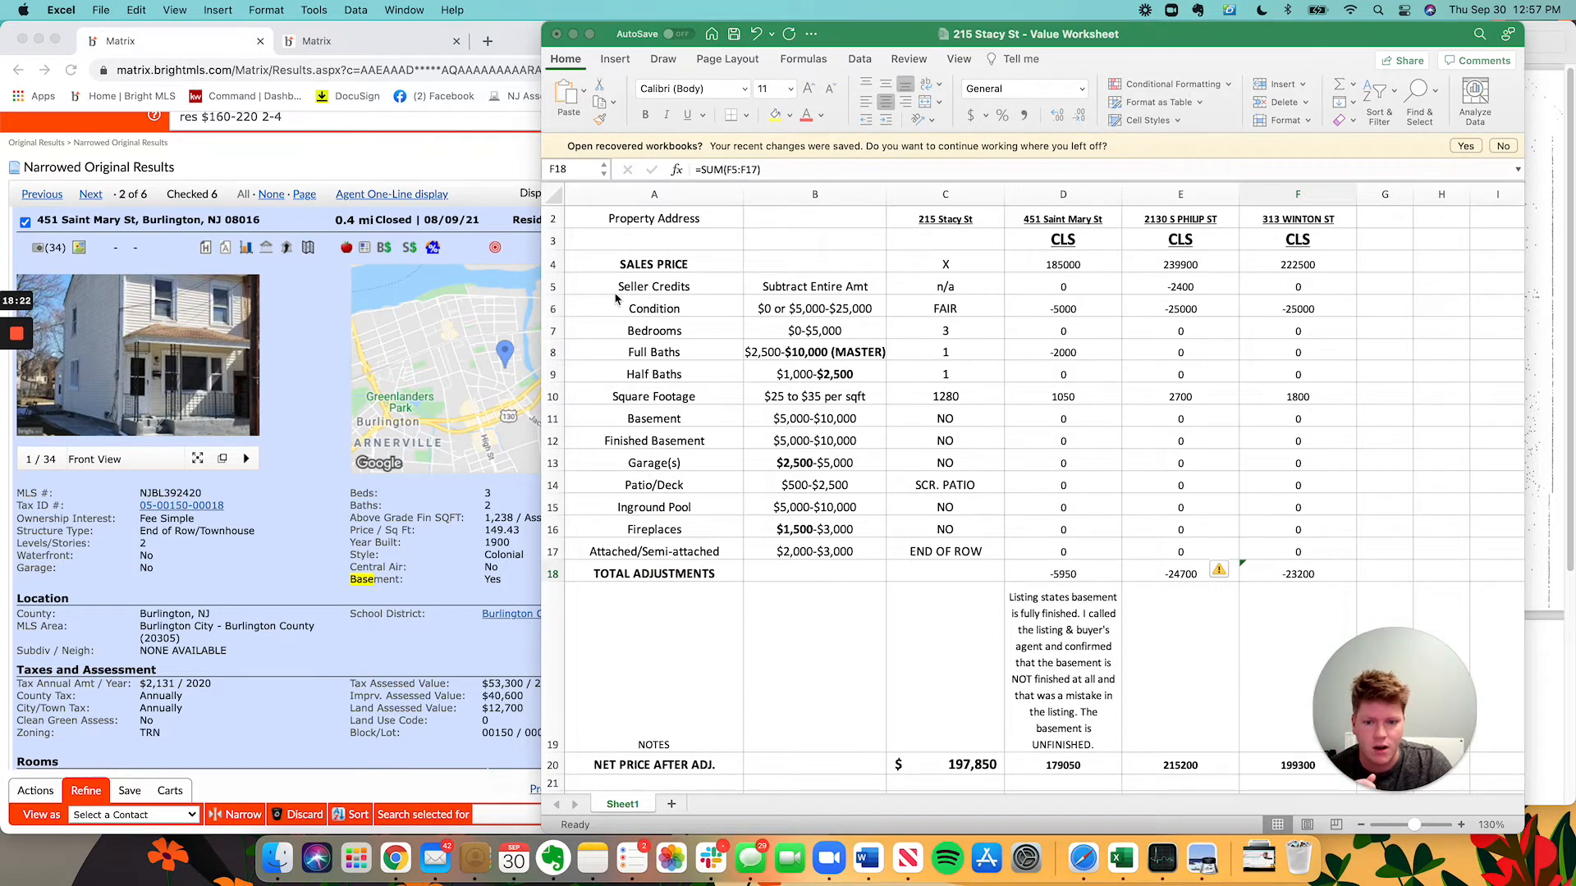
left_click(1080, 419)
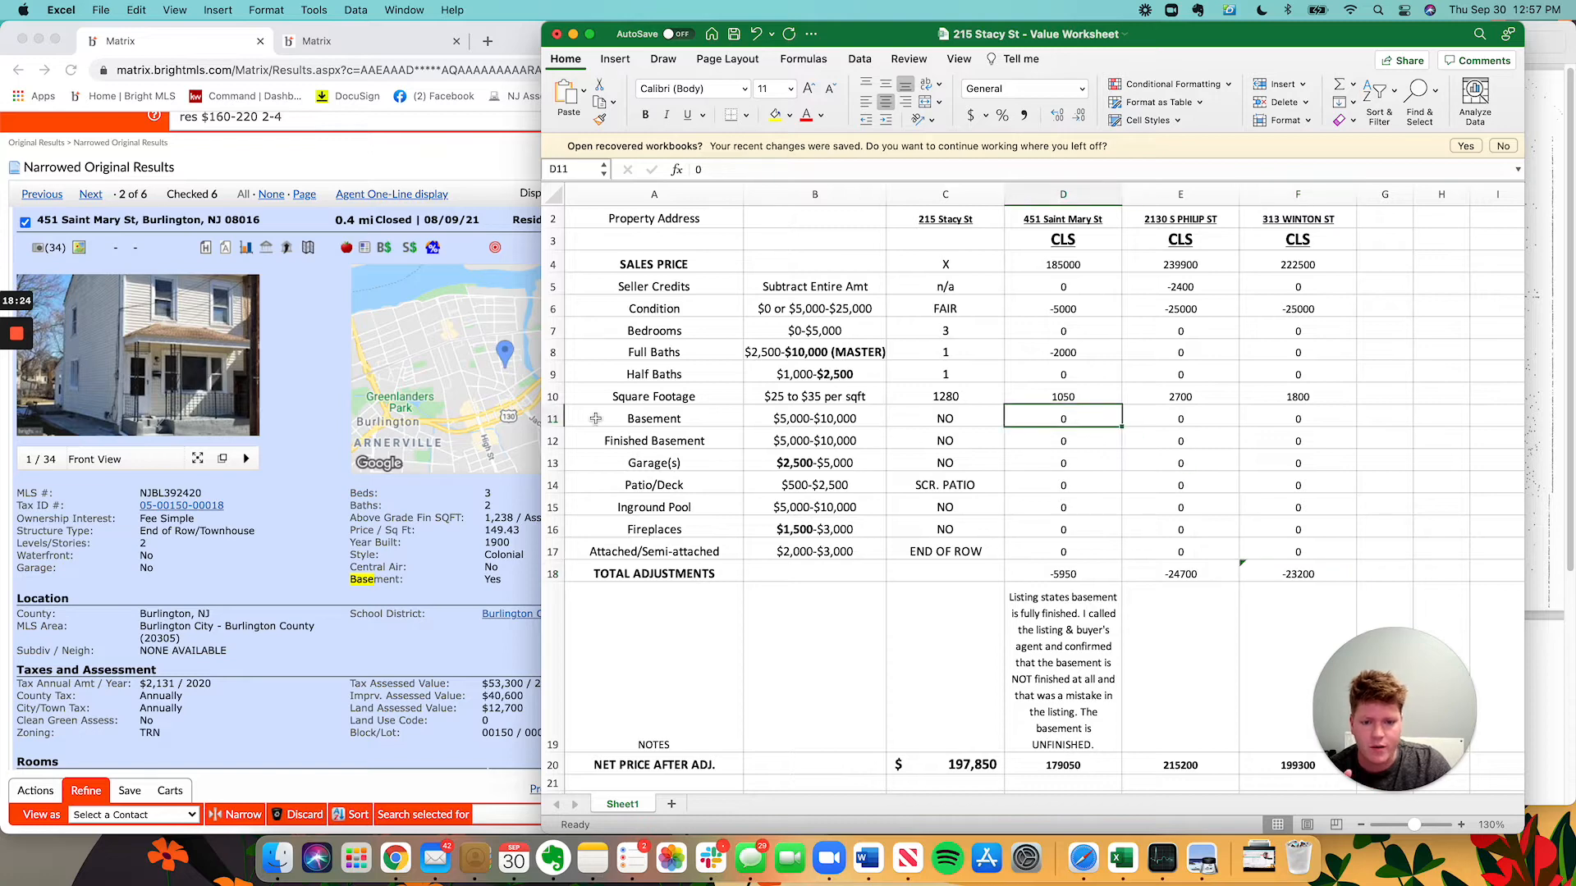
type("-5000")
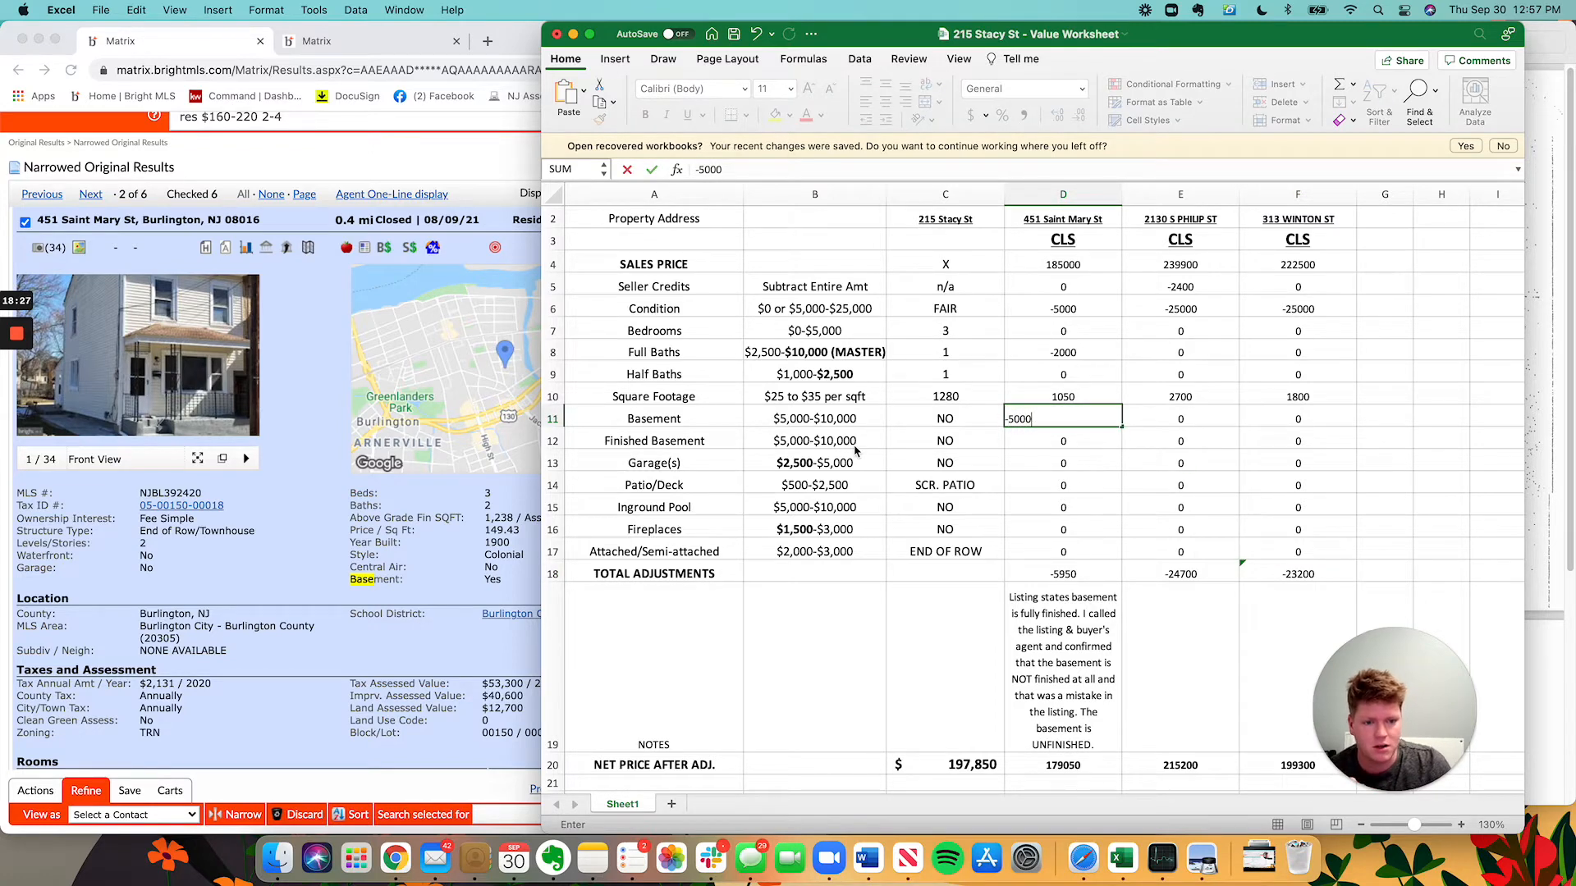
key("Return")
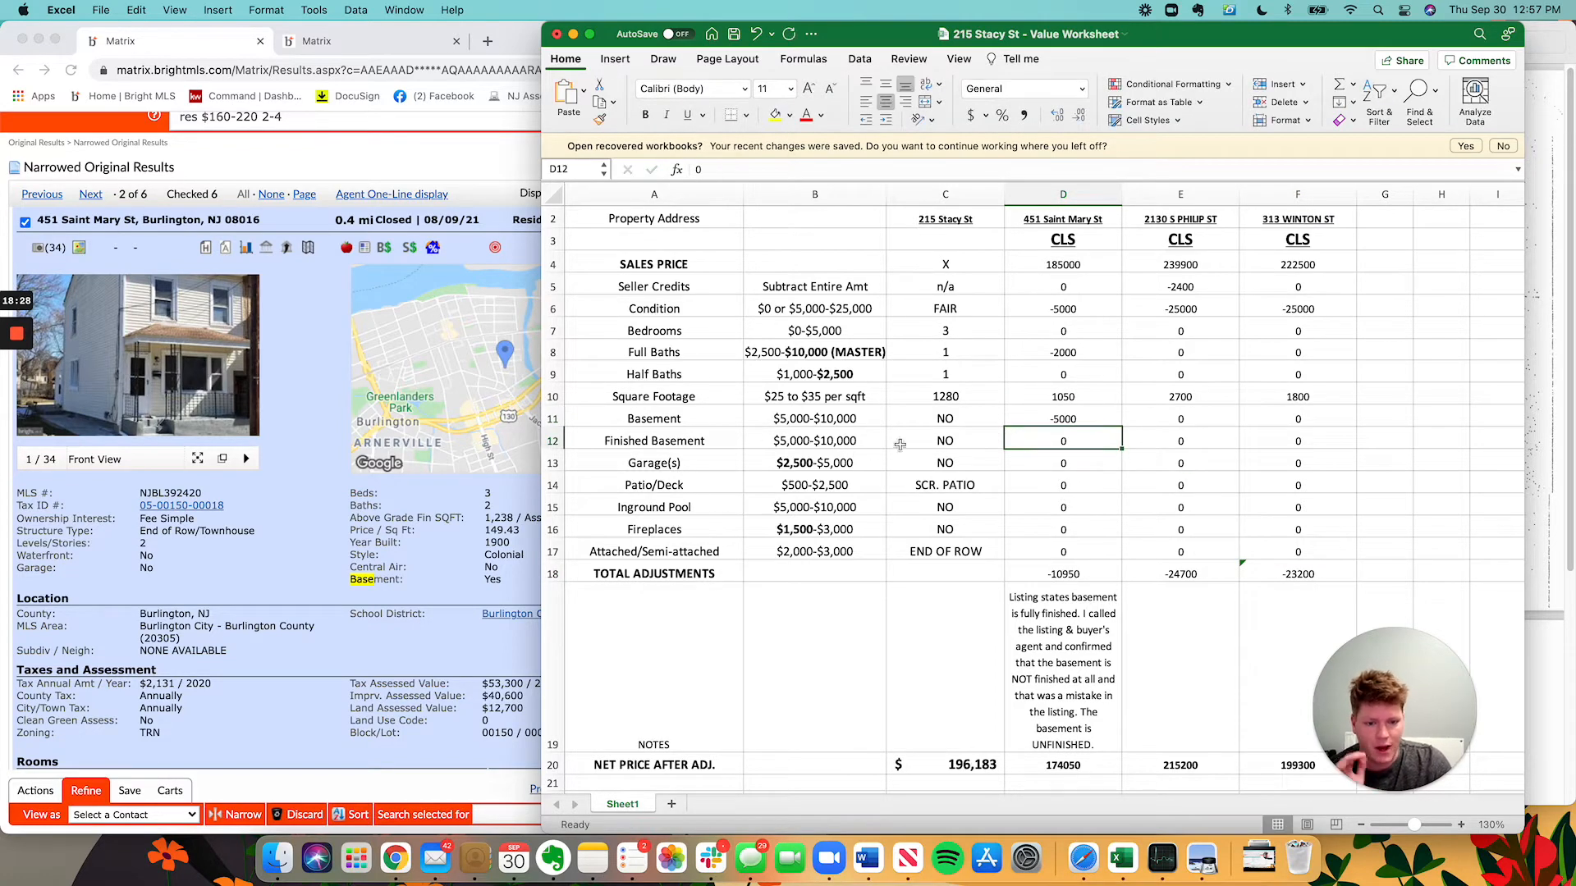
left_click_drag(1368, 698, 1383, 553)
left_click(1076, 443)
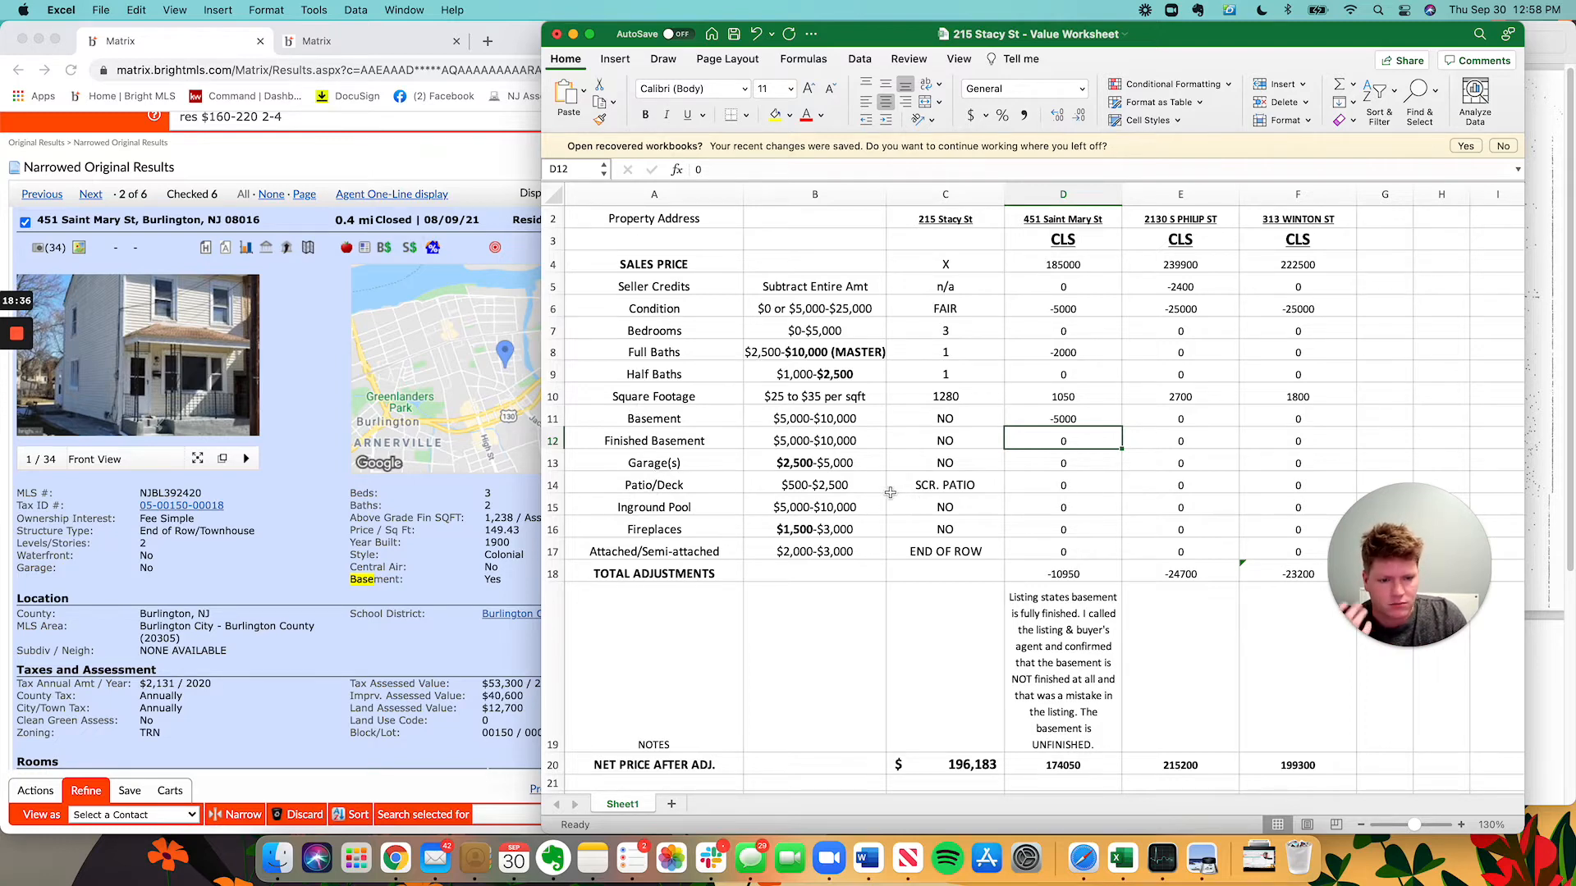
left_click(176, 667)
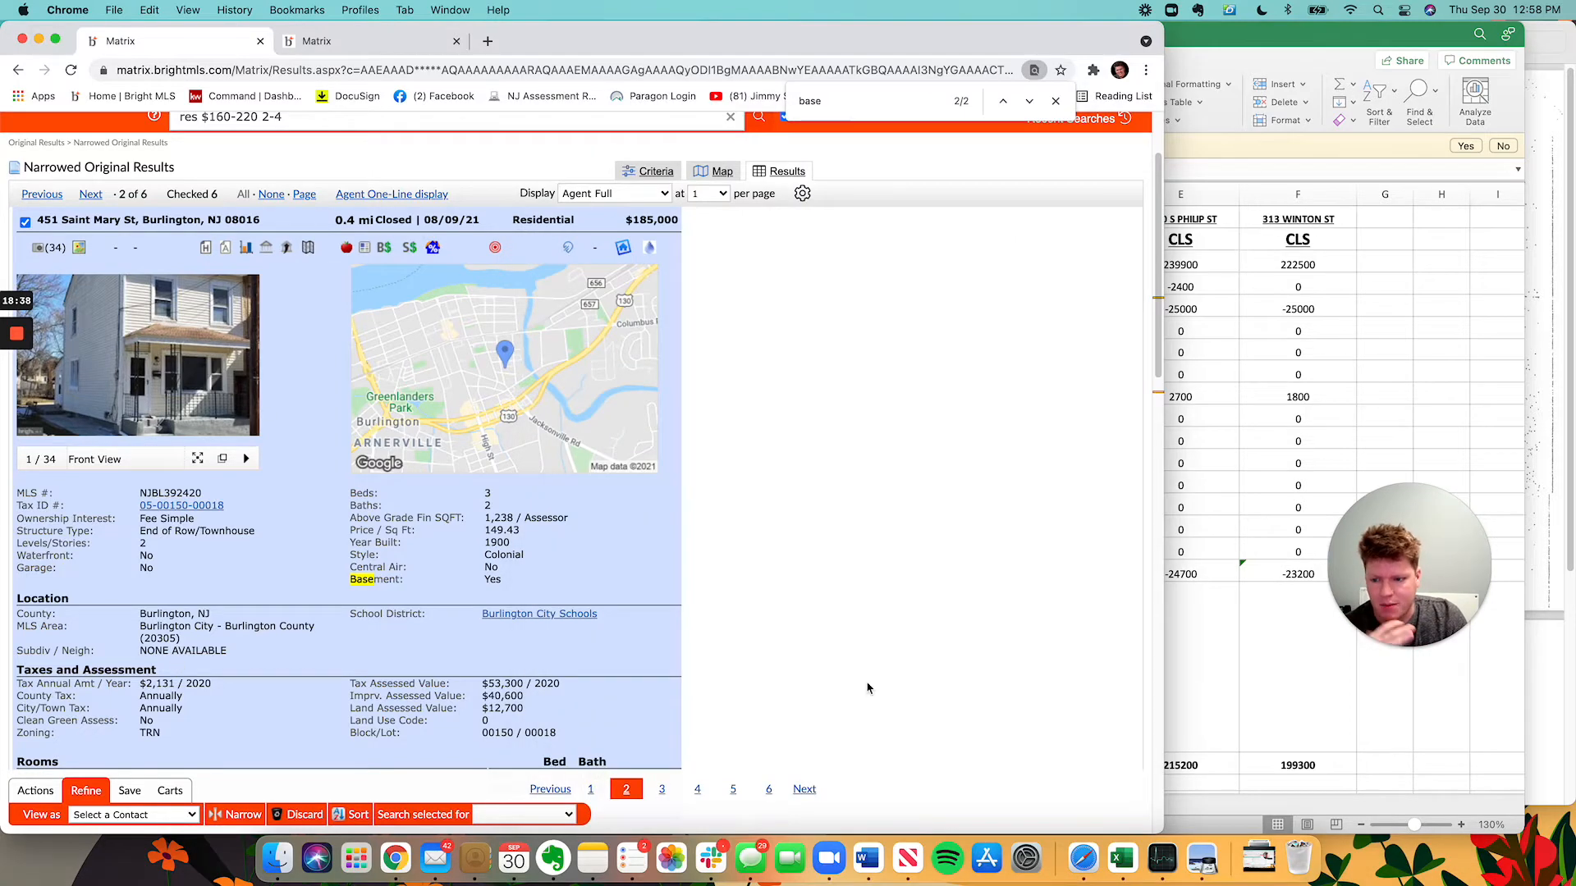
left_click(1197, 387)
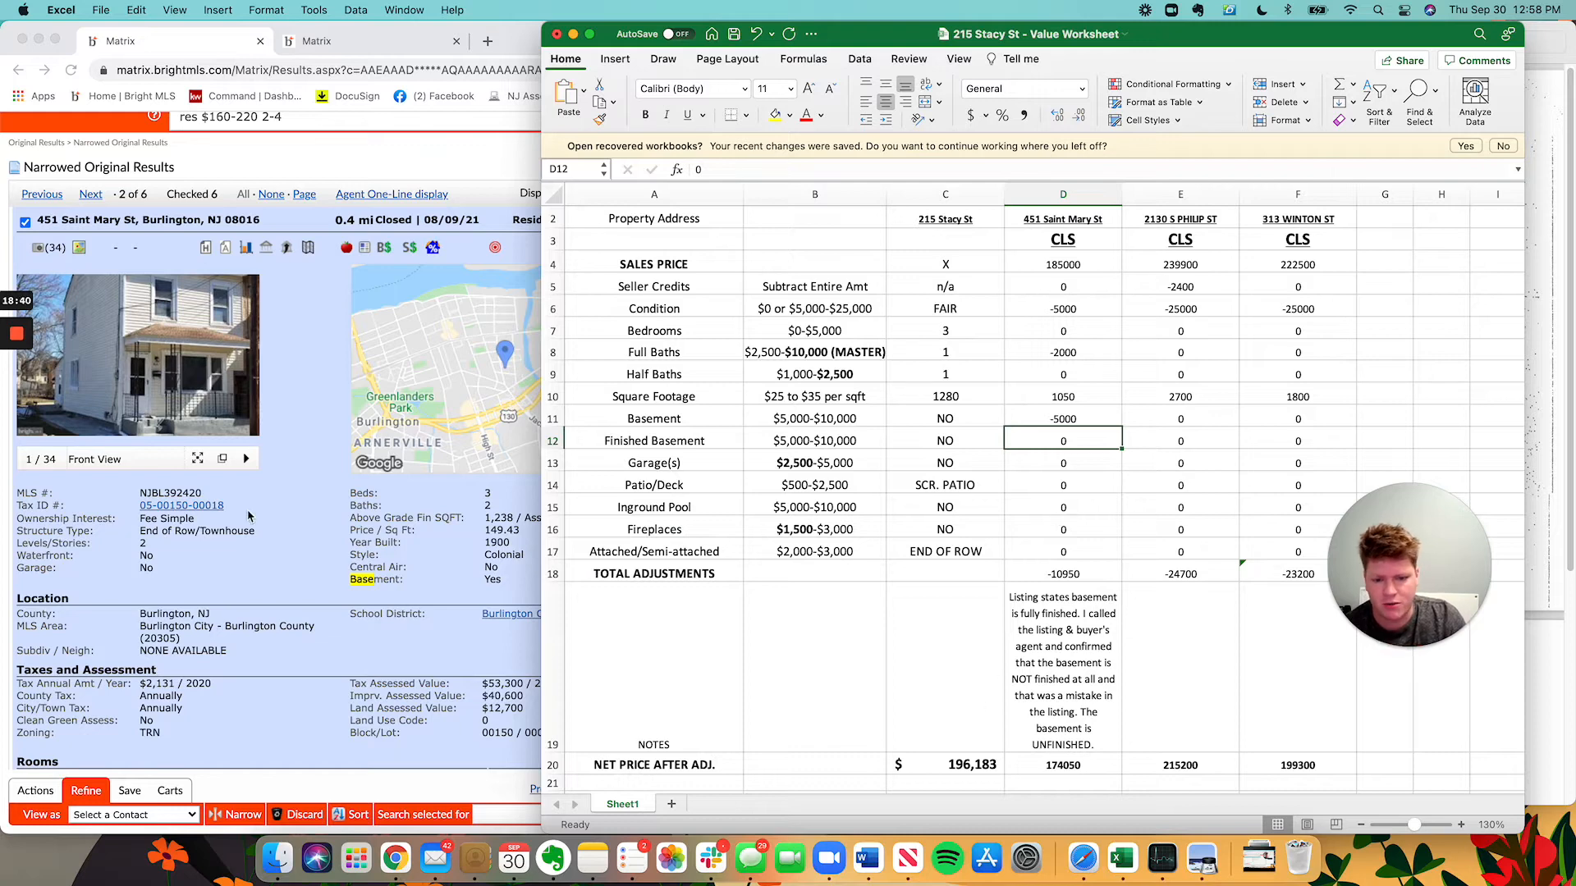
scroll(1036, 648, "down", 1)
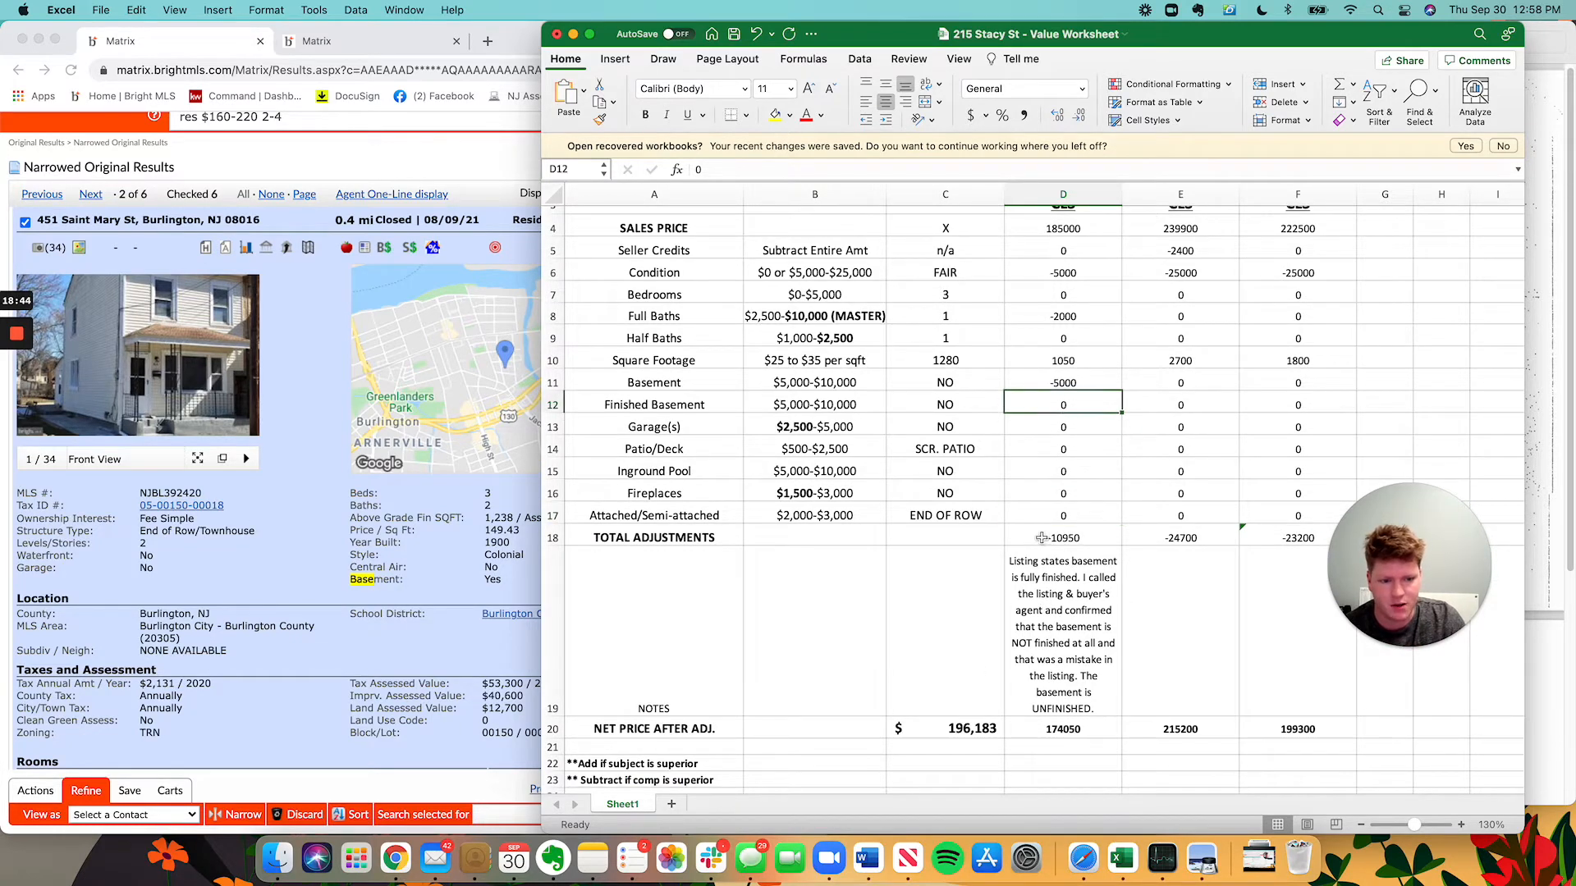
scroll(1100, 545, "up", 2)
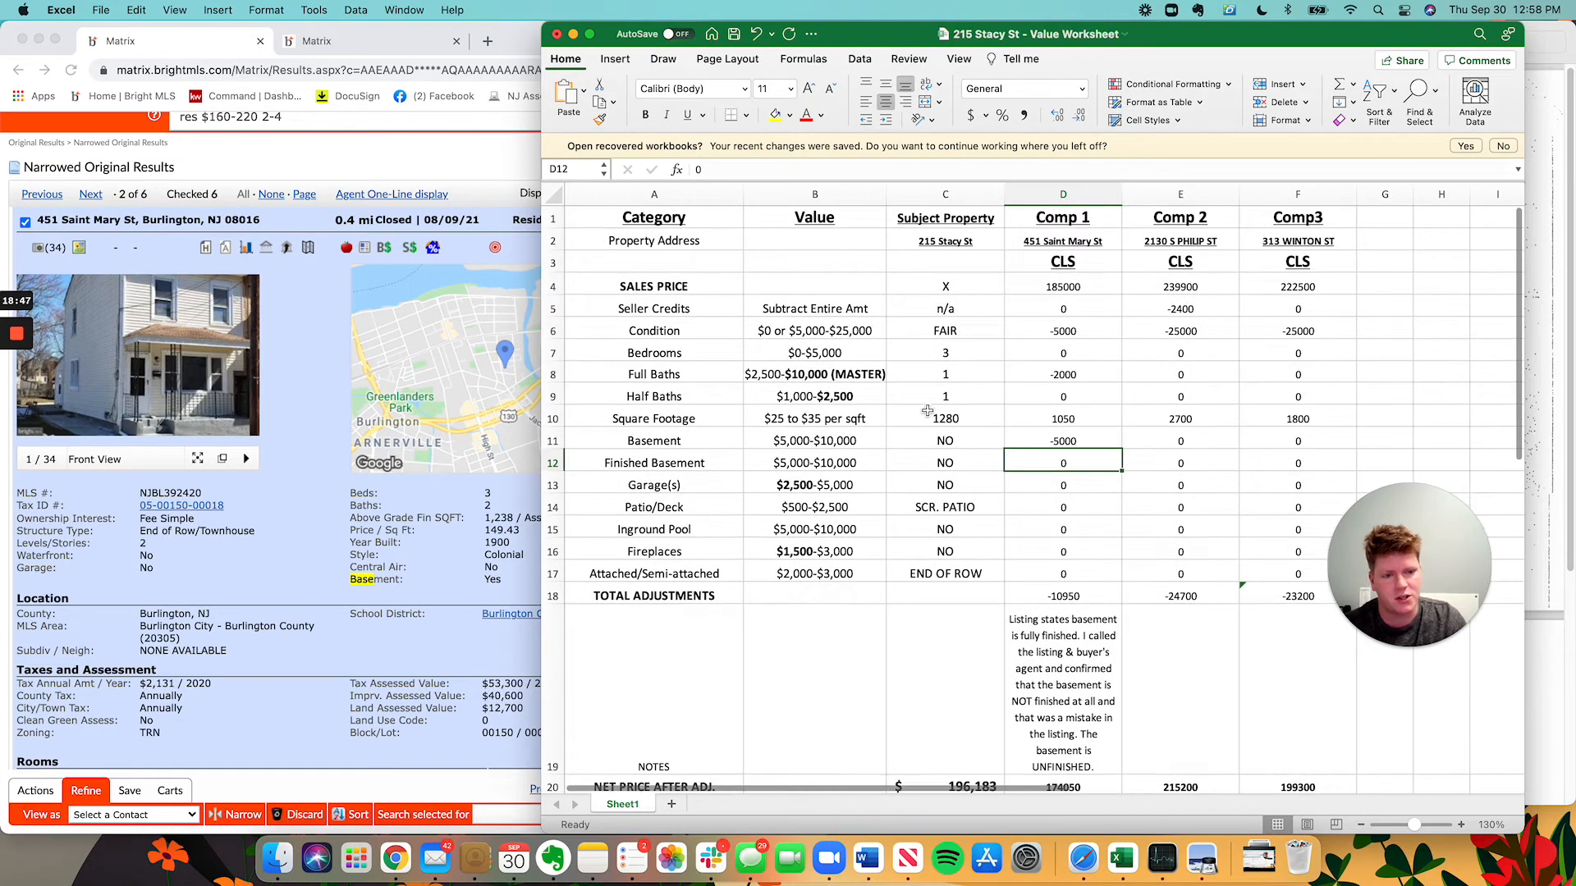
left_click(1061, 213)
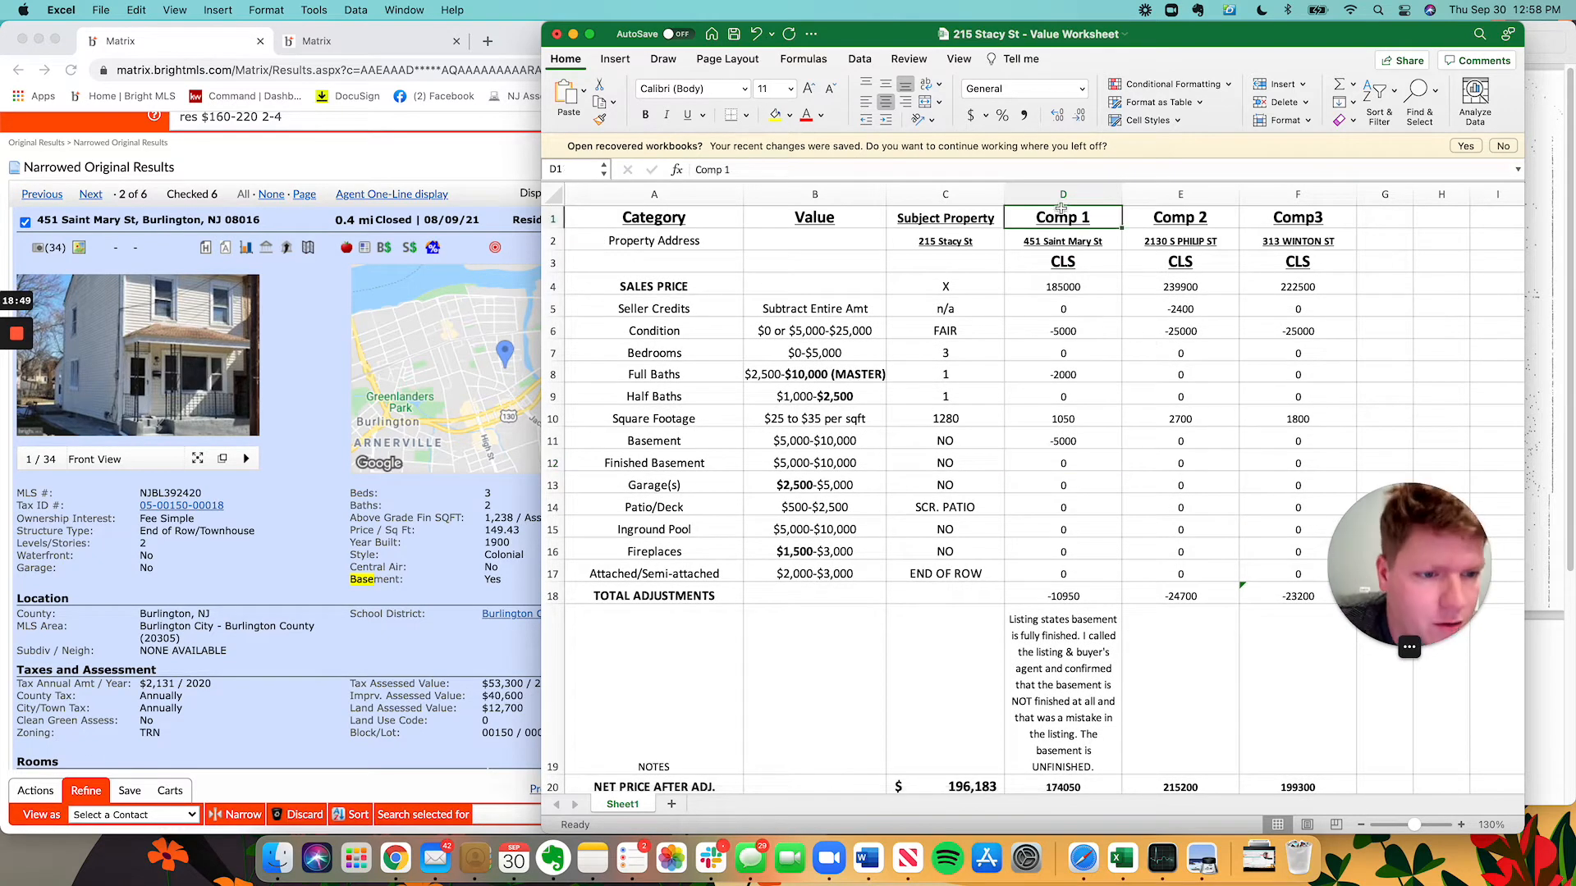
left_click(1063, 195)
scroll(1062, 518, "down", 3)
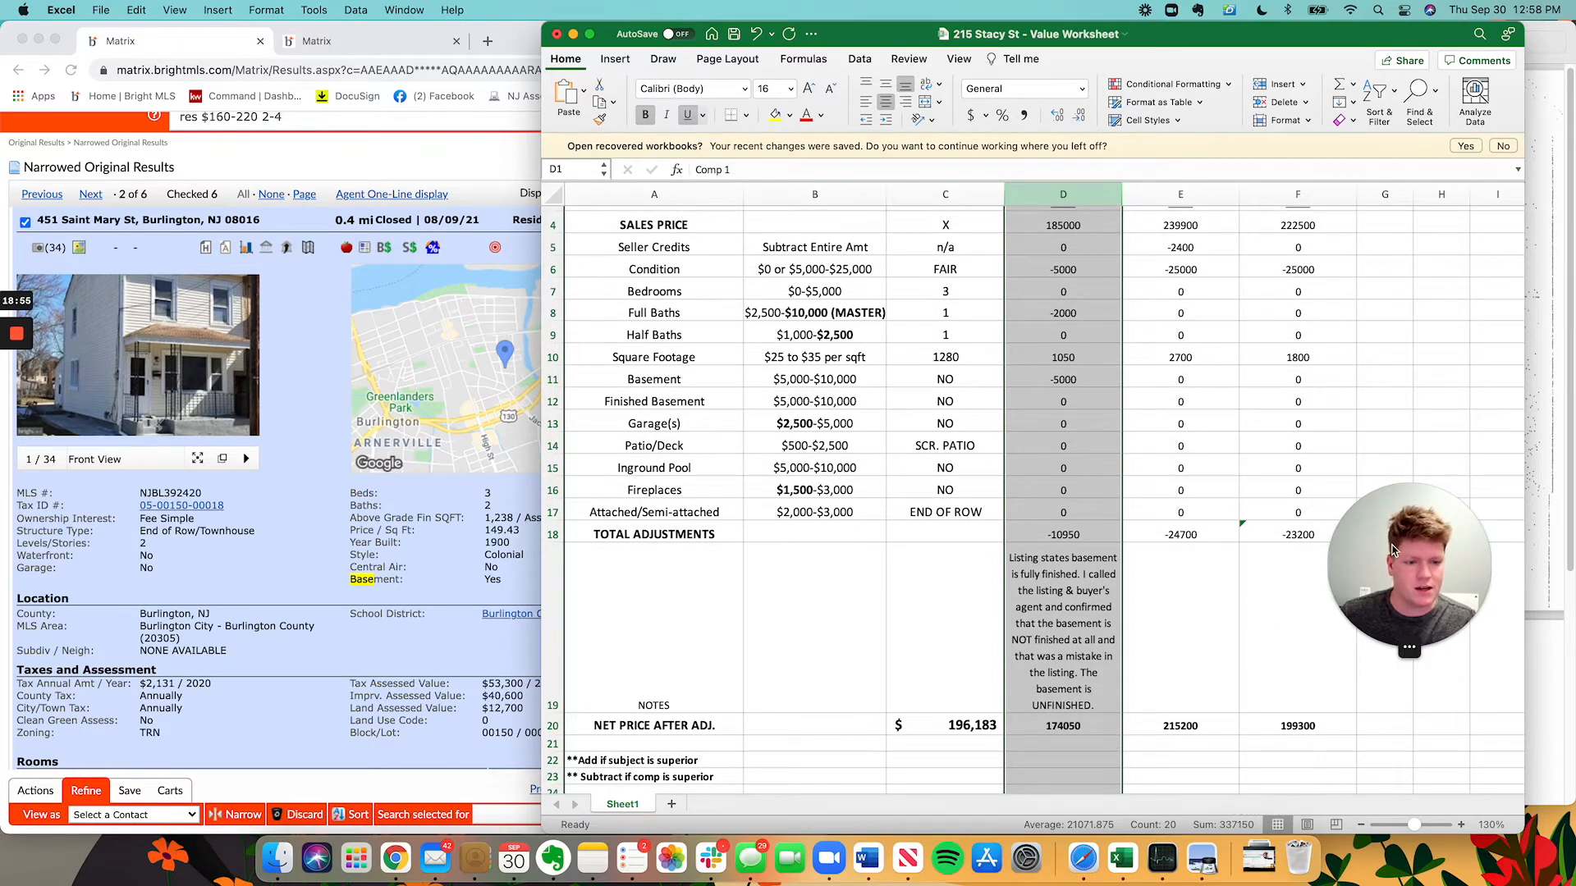
scroll(980, 462, "up", 3)
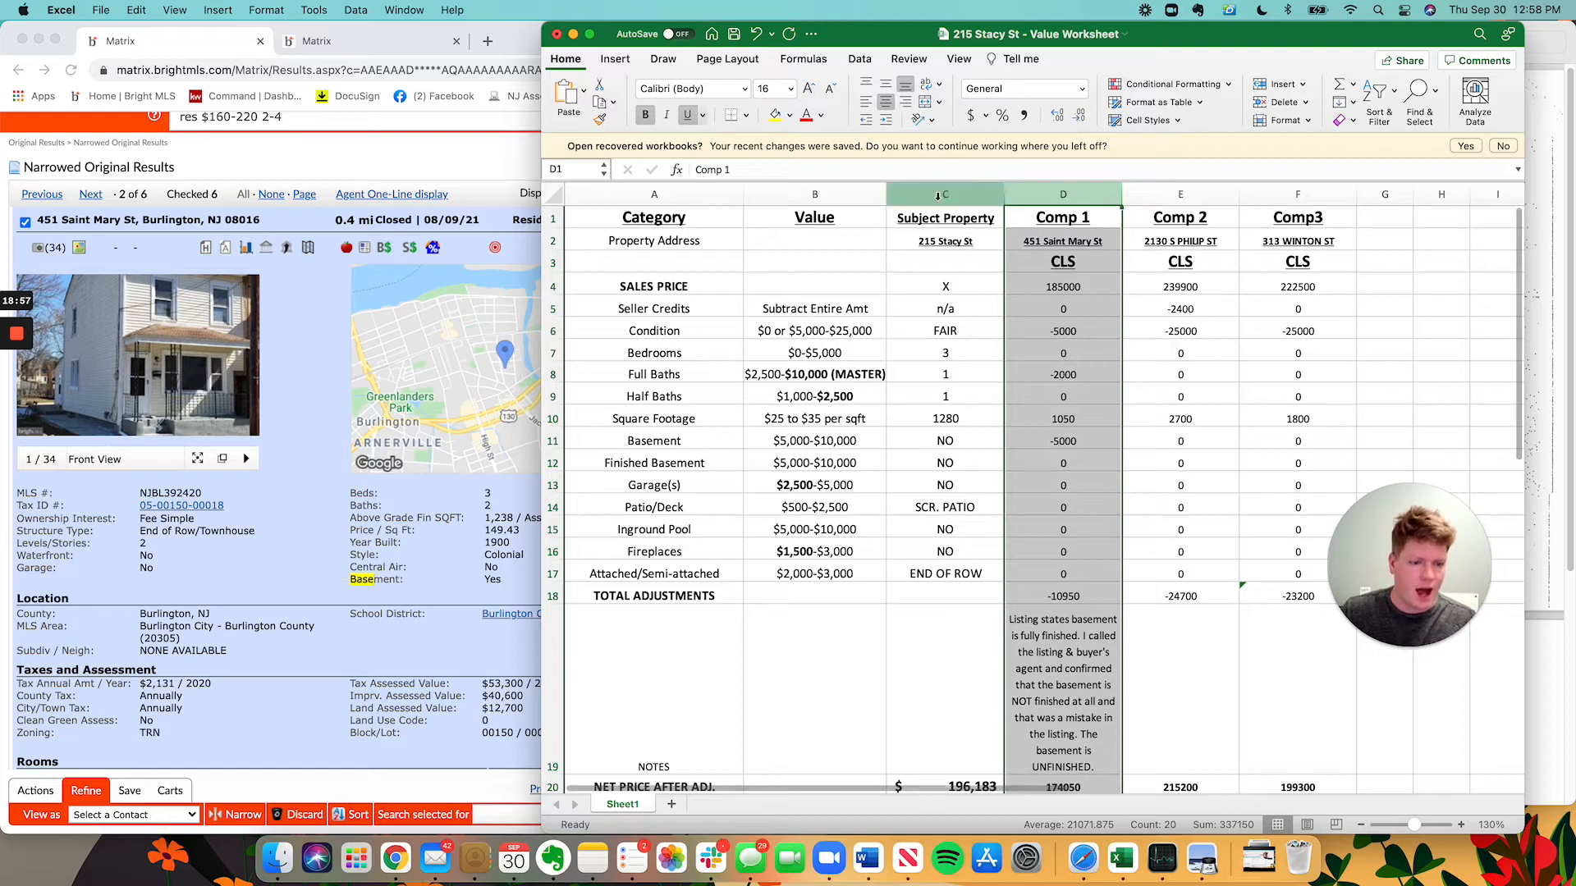
scroll(1100, 533, "down", 3)
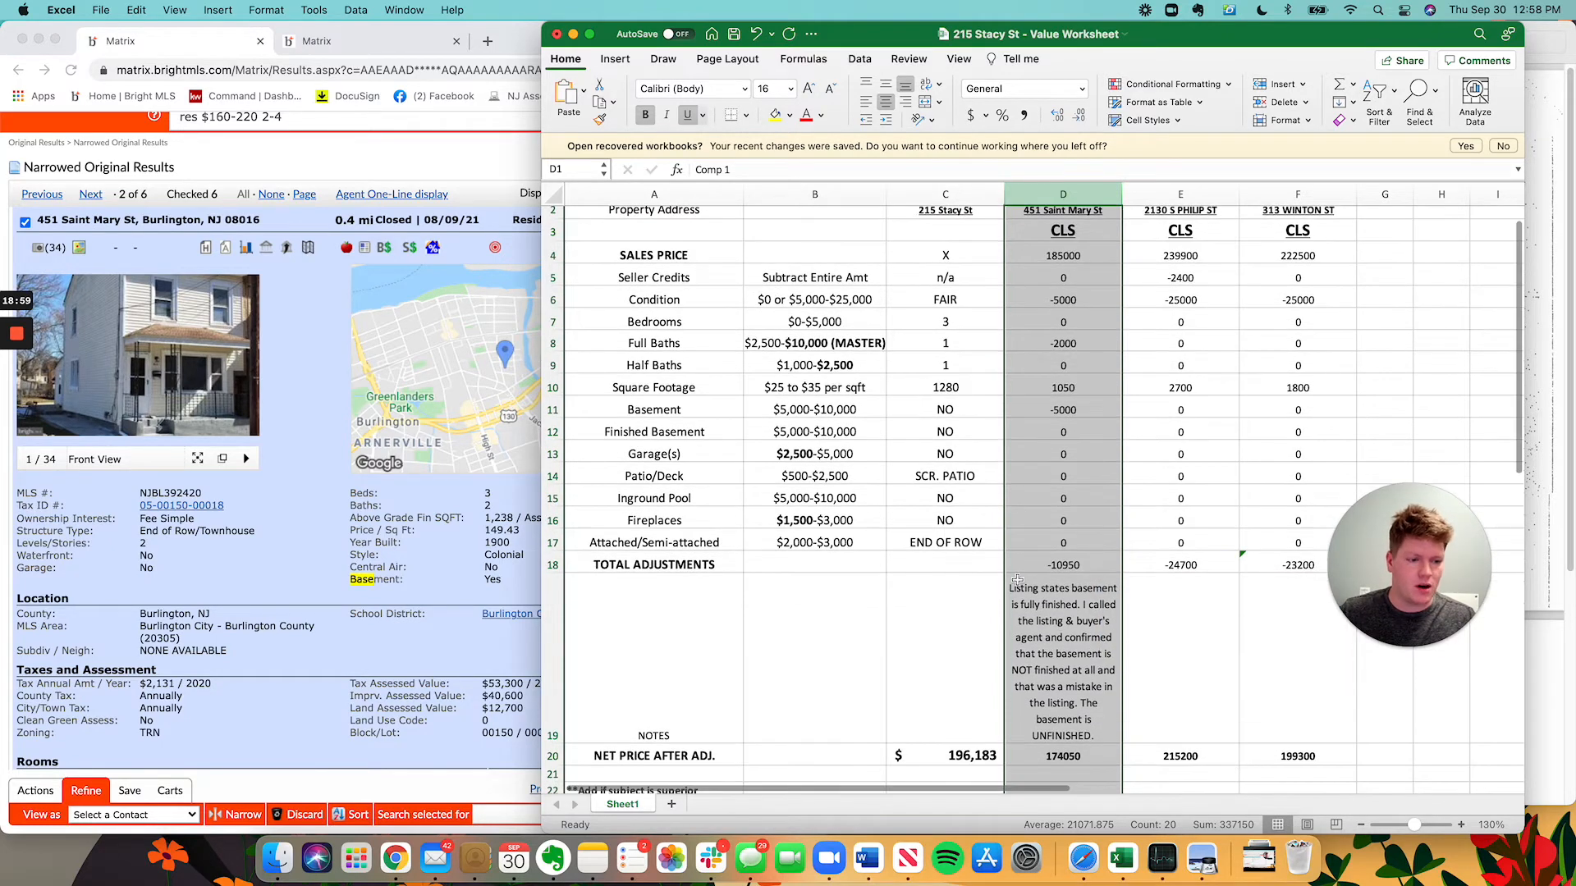
scroll(1051, 634, "up", 3)
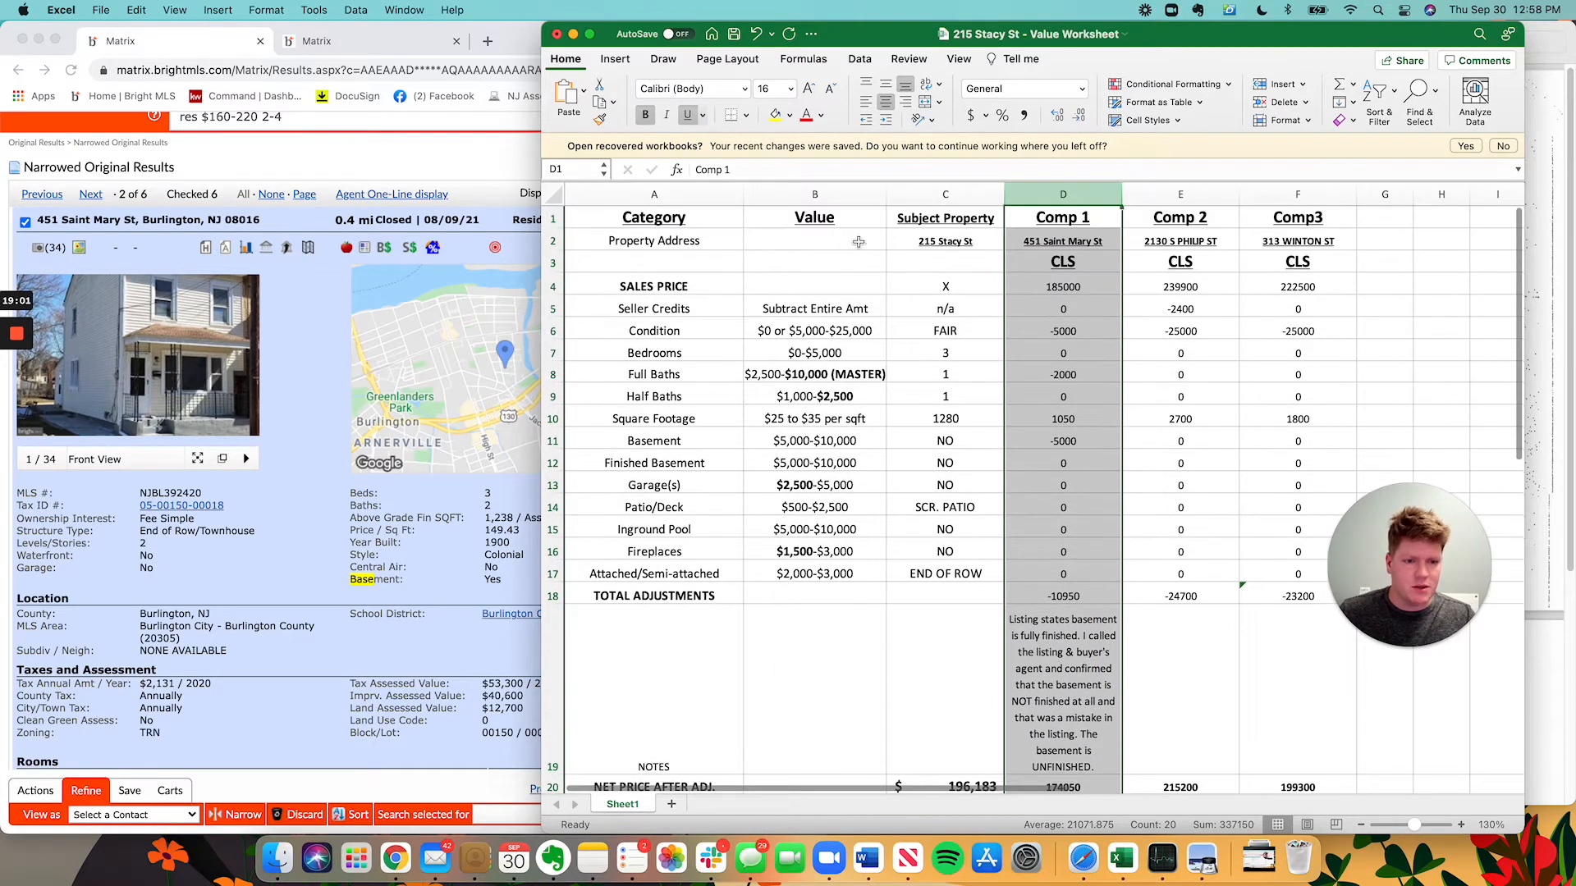
scroll(1075, 519, "down", 1)
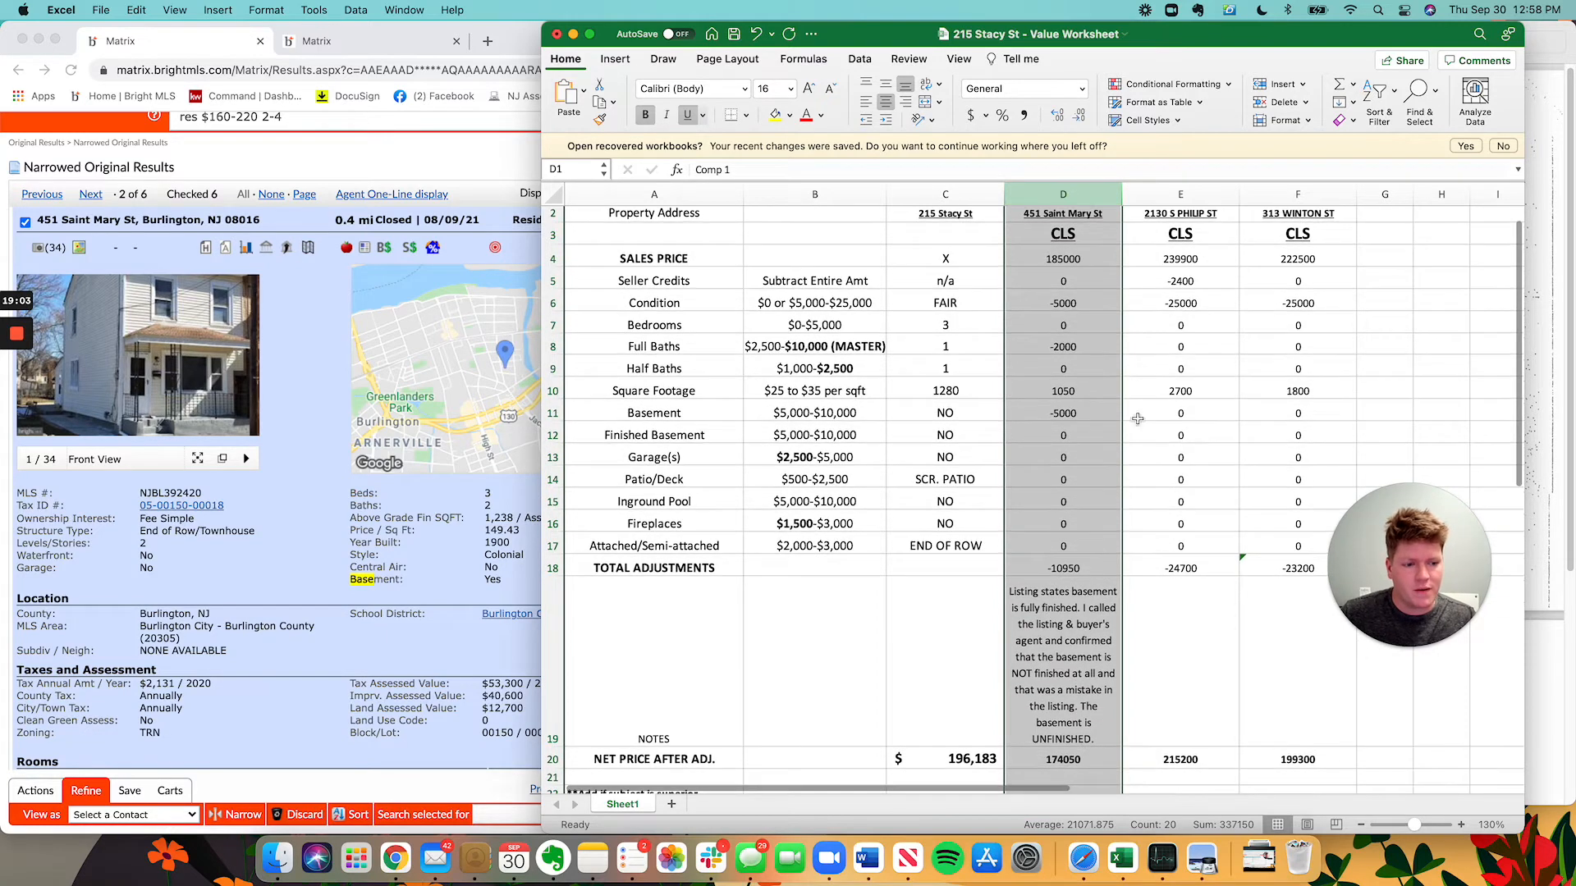
scroll(1026, 370, "up", 1)
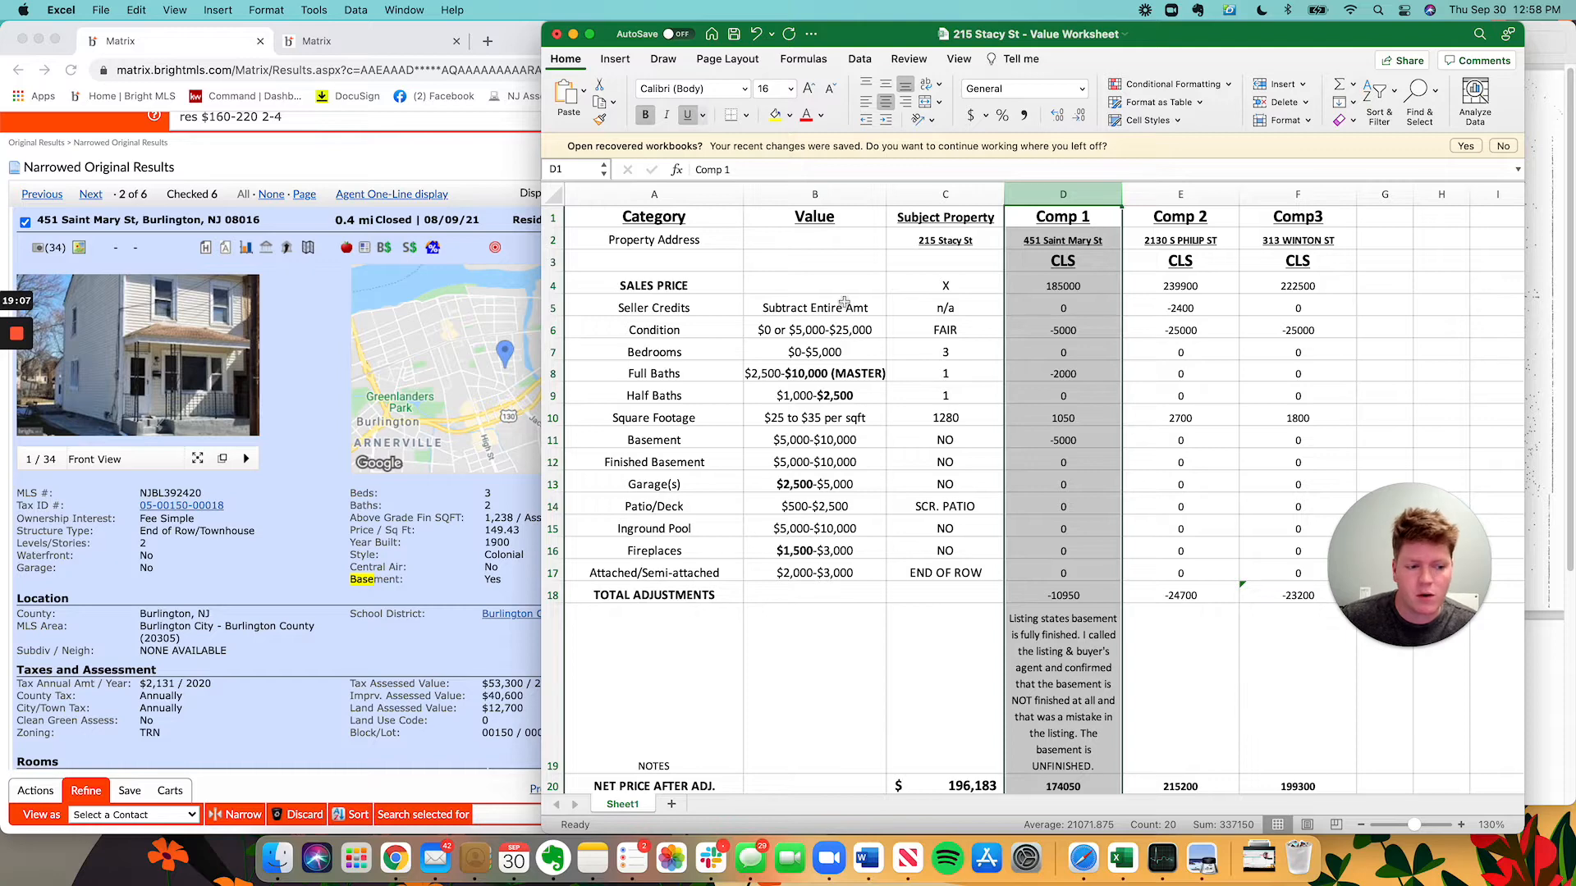
scroll(988, 495, "down", 3)
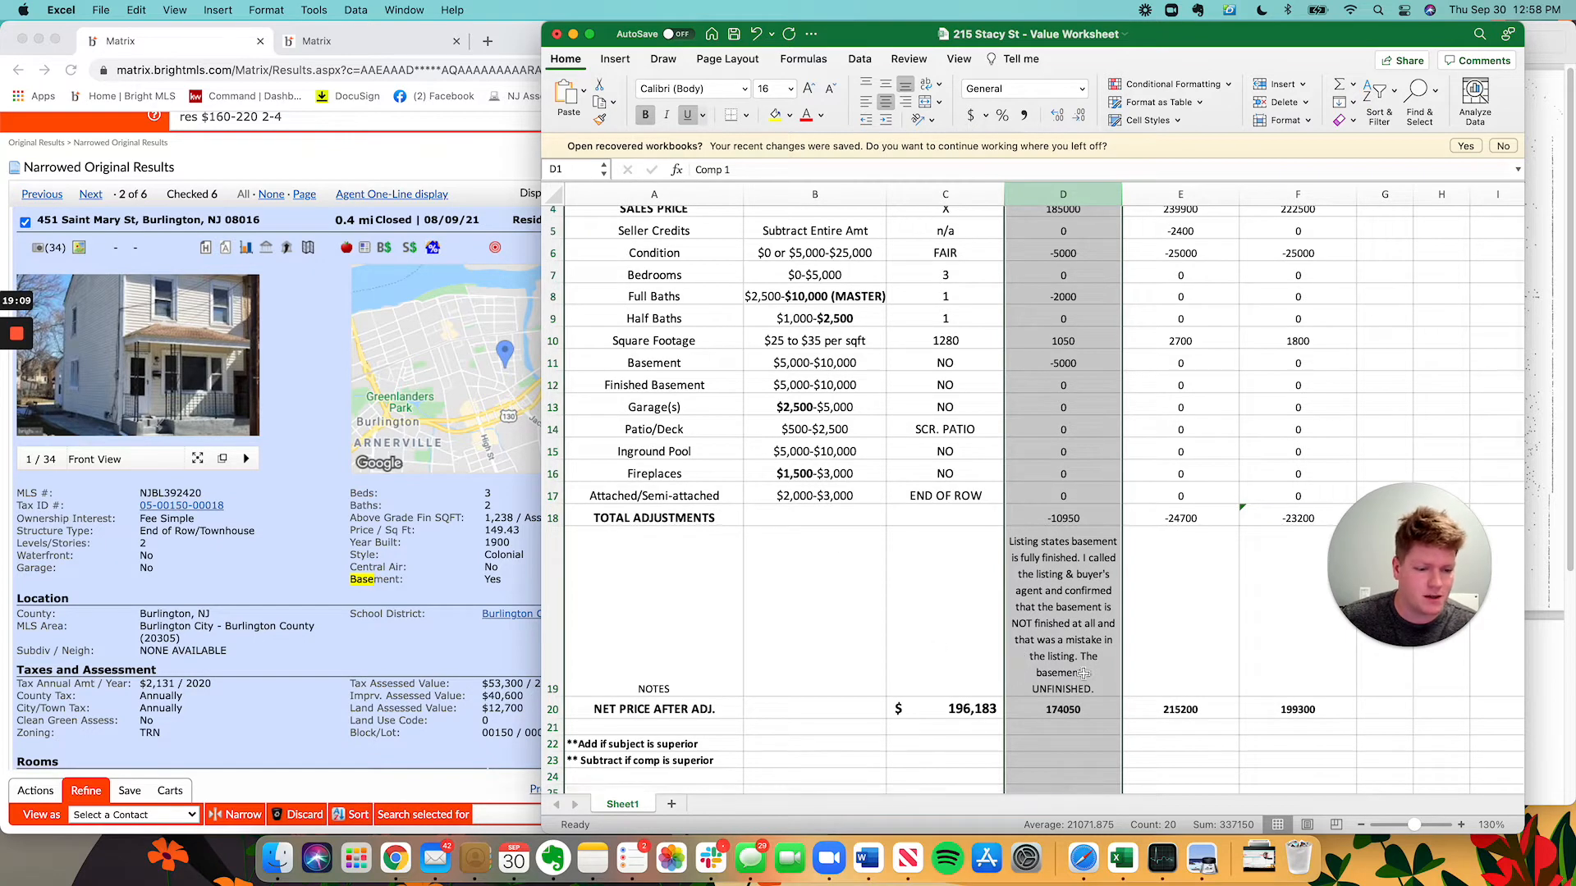
scroll(1061, 731, "up", 3)
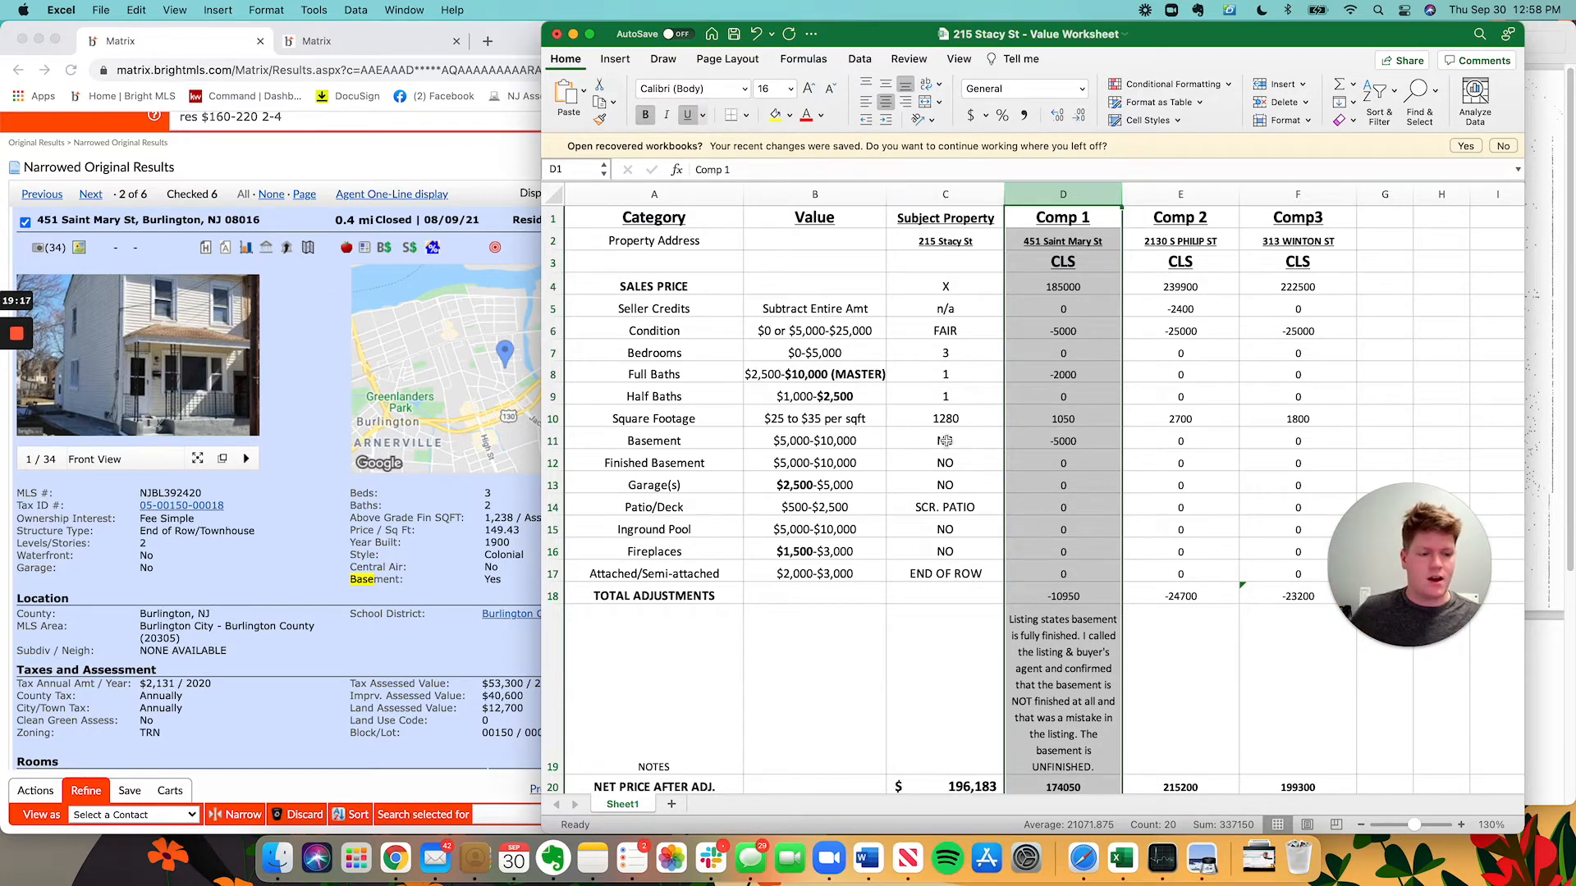
scroll(945, 441, "down", 1)
scroll(1042, 583, "up", 1)
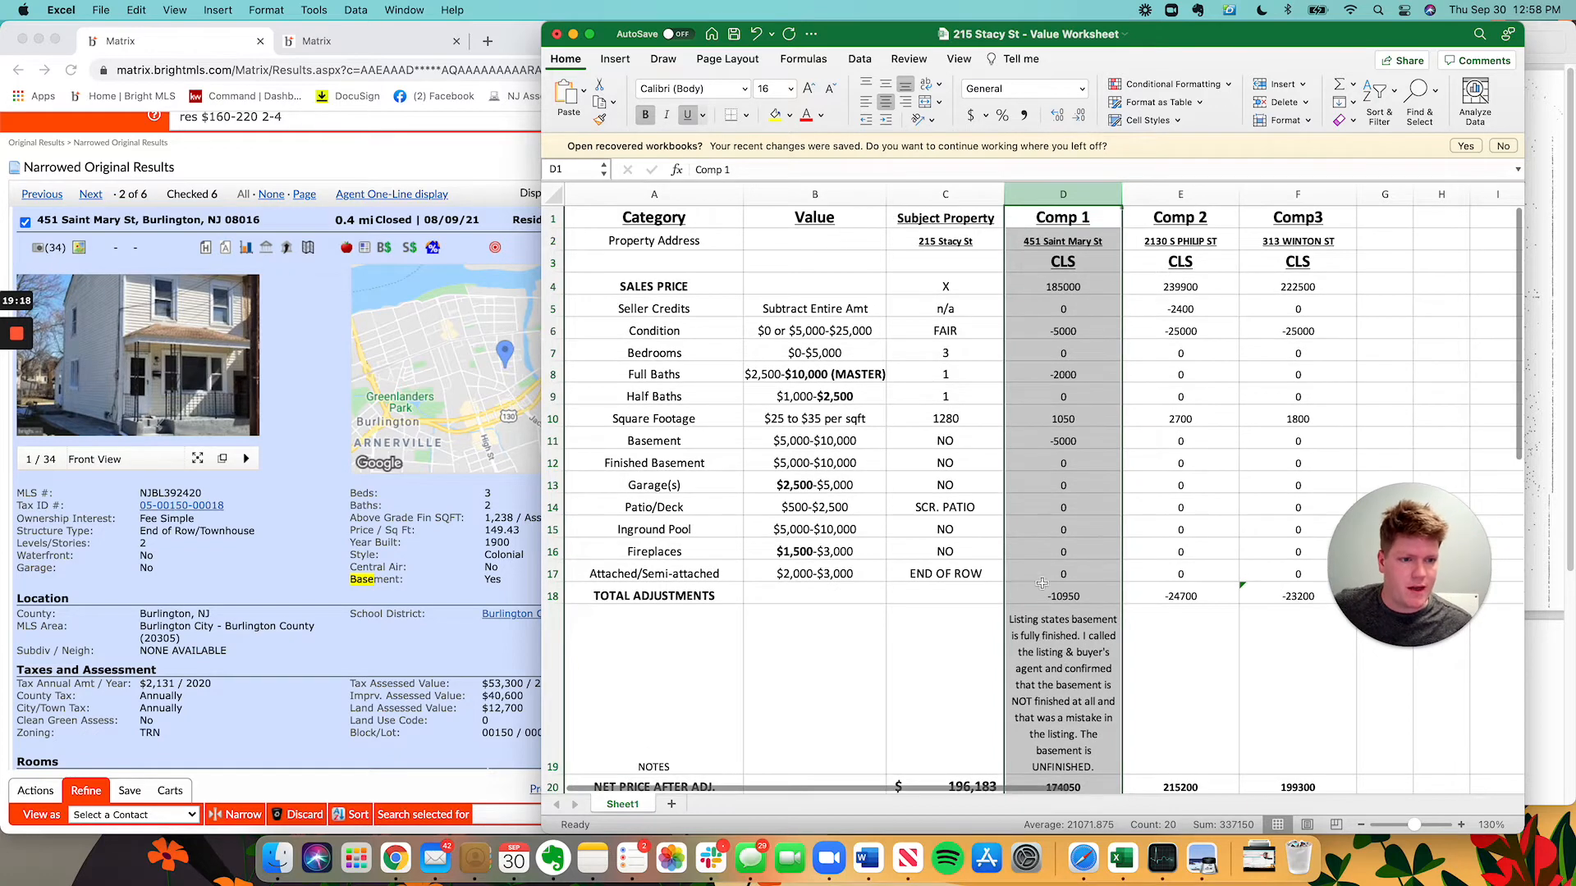
left_click(1187, 195)
left_click(181, 497)
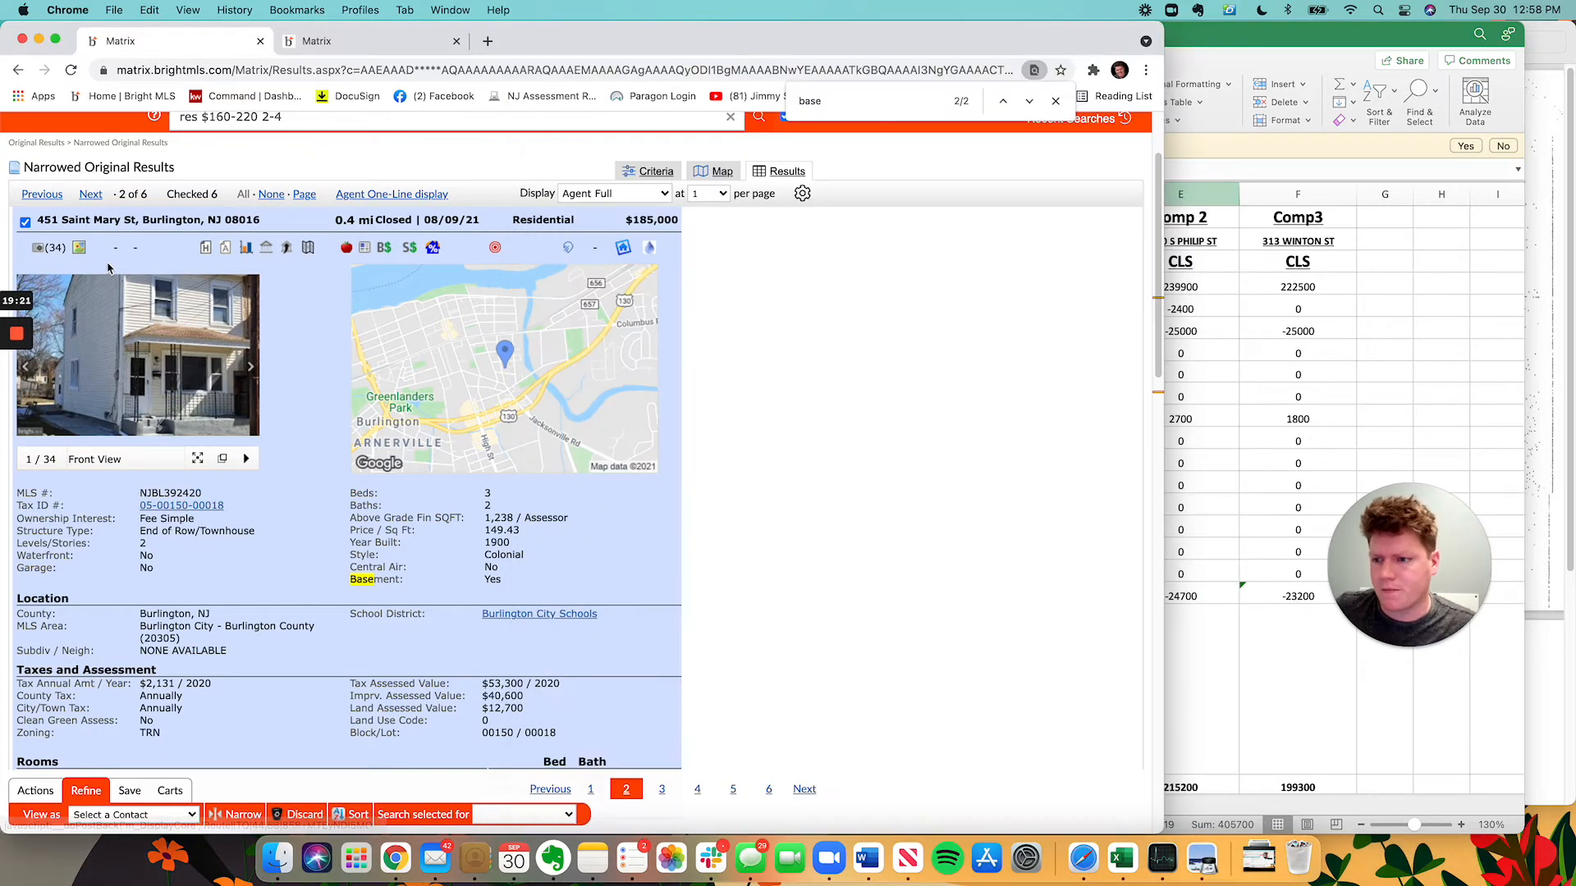
left_click(92, 195)
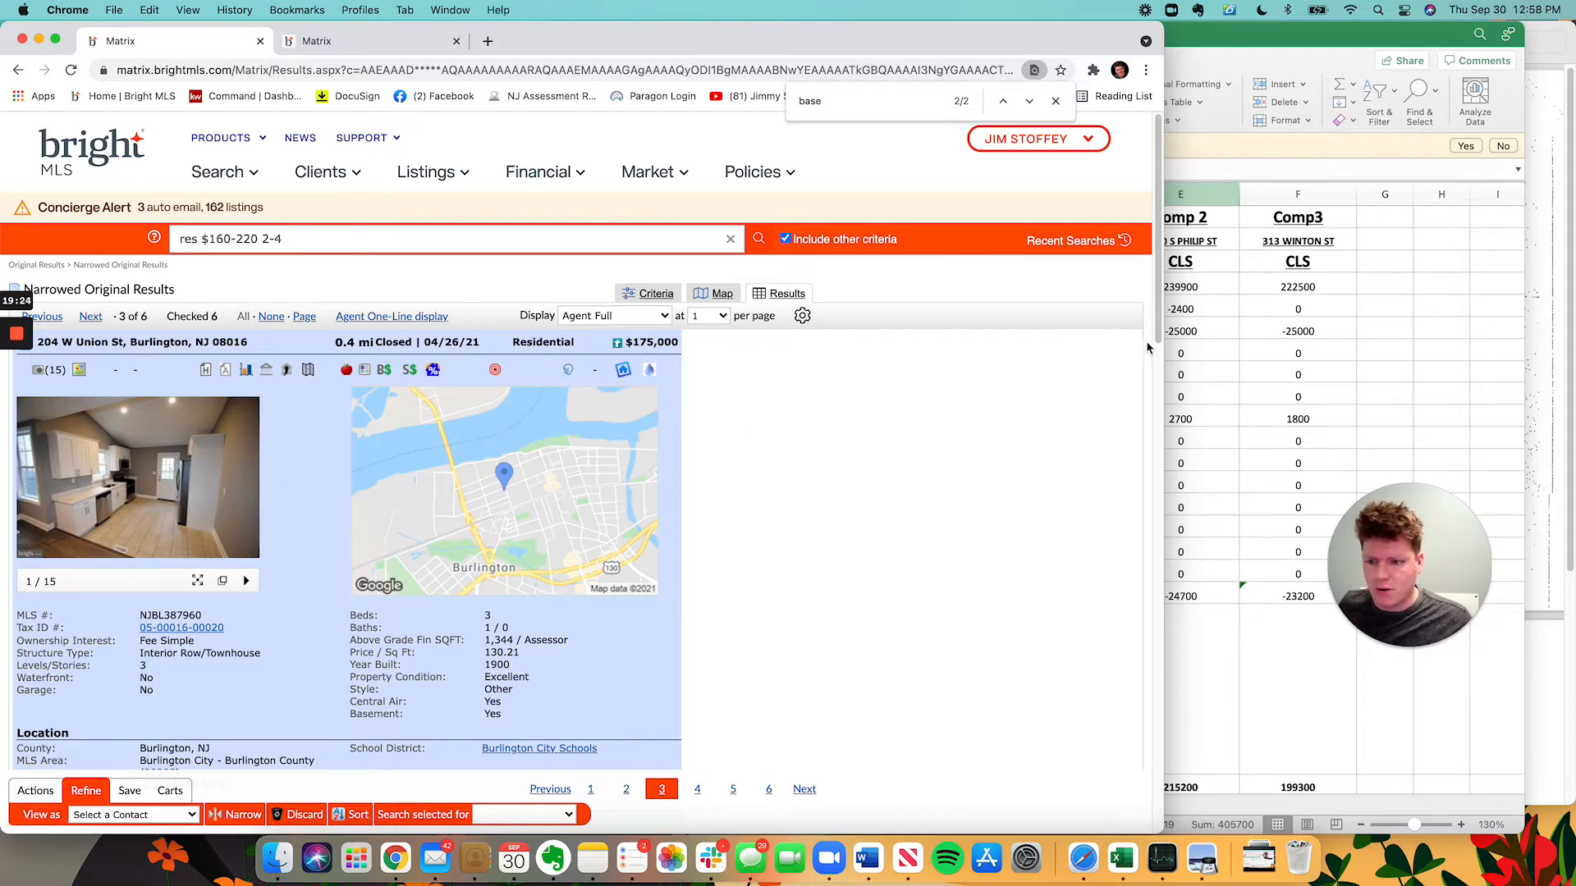
left_click(1365, 273)
left_click(1181, 243)
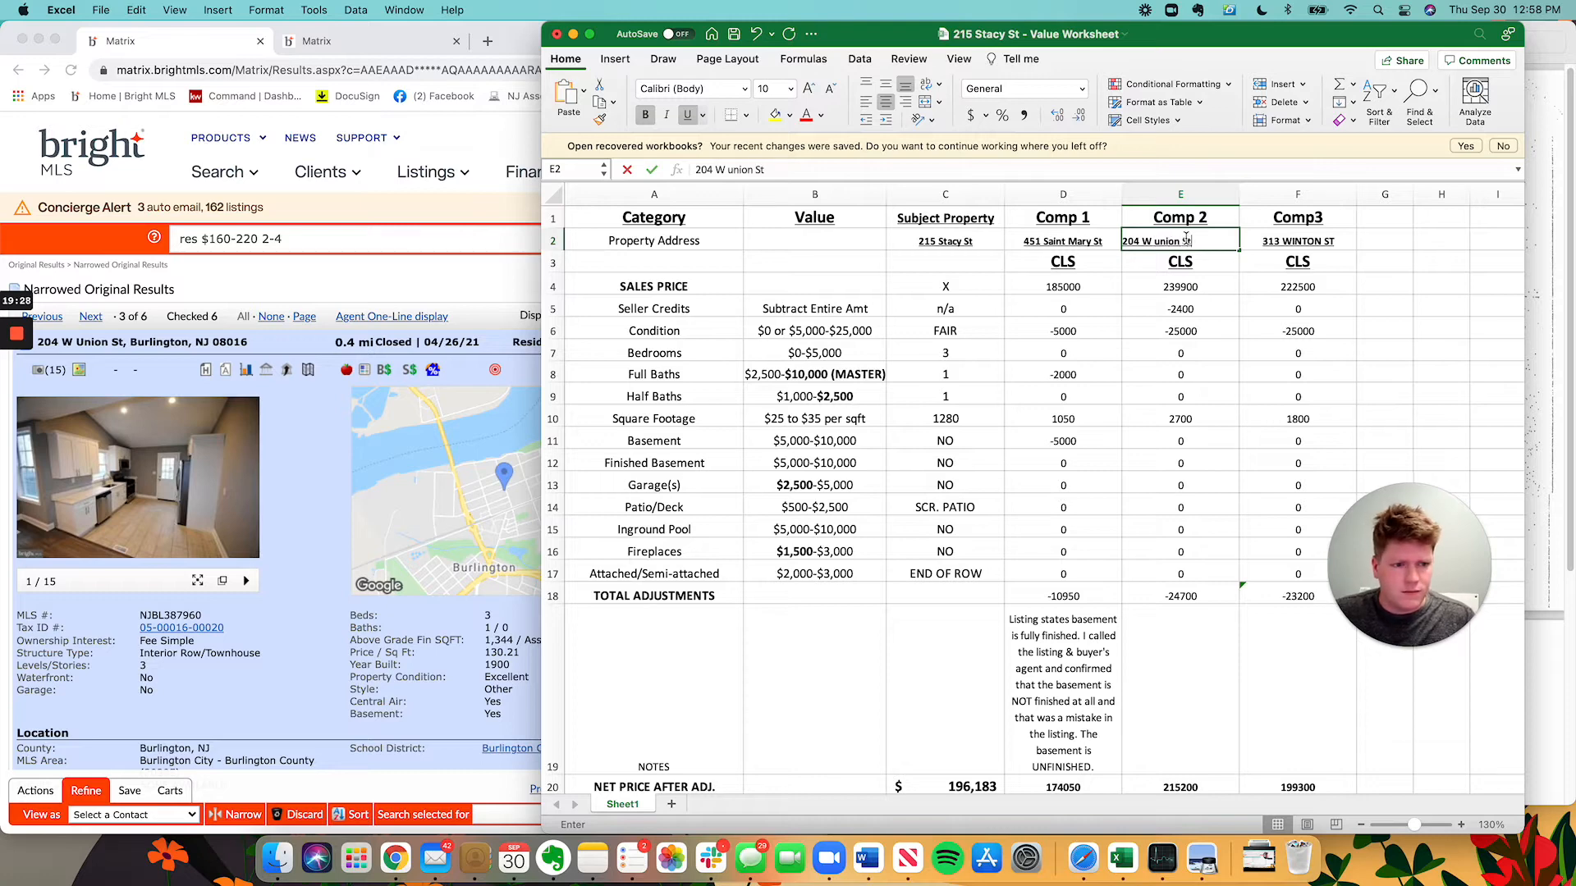
type("Unio")
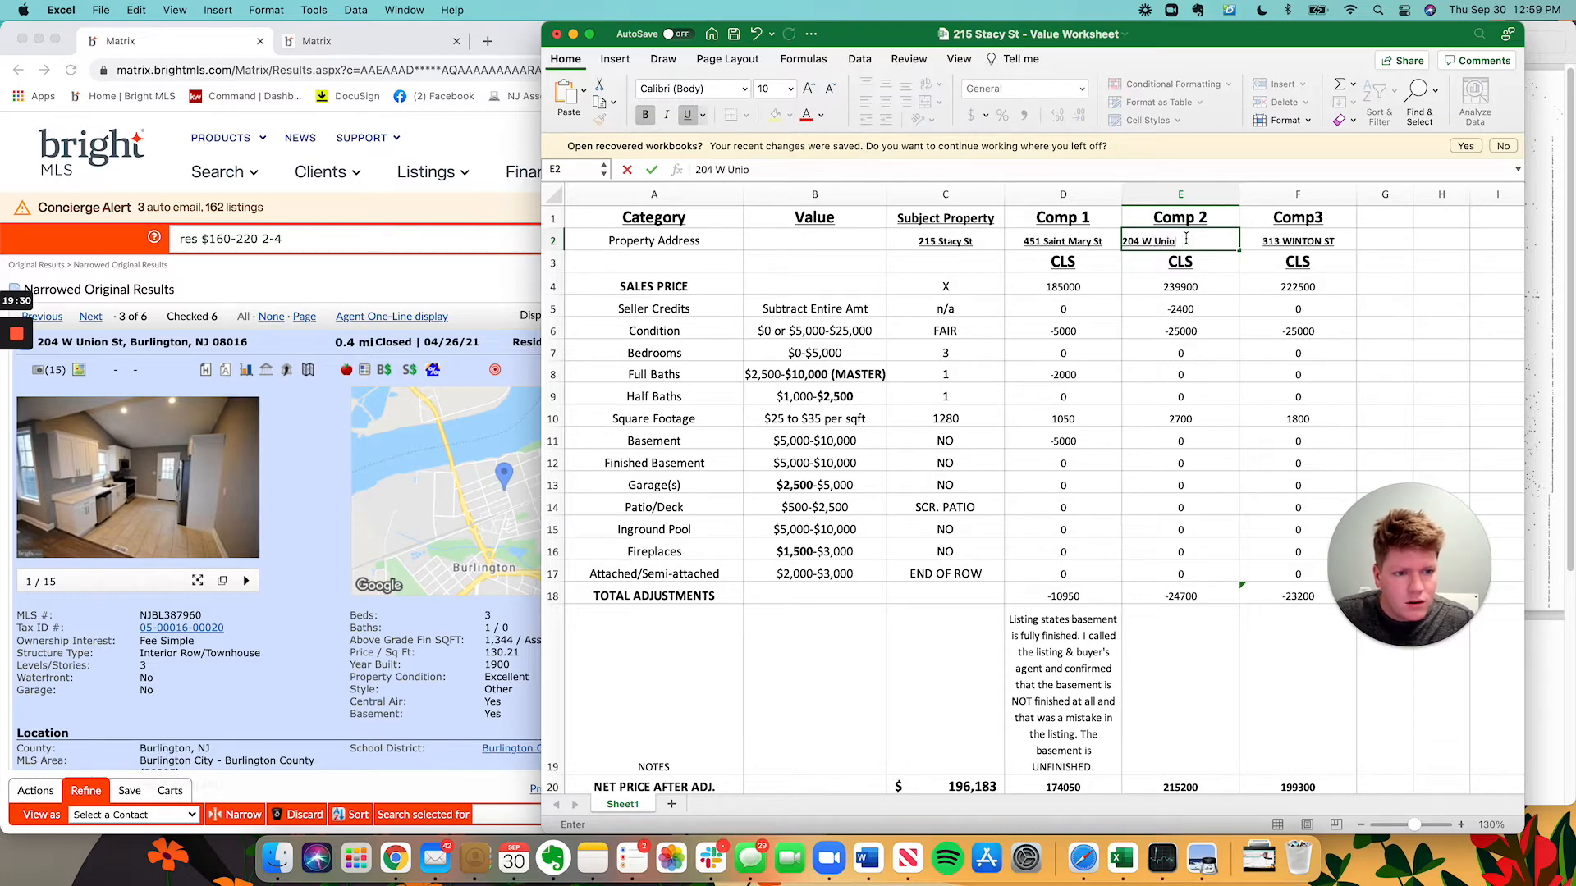
type("n St")
key("Return")
key("Return")
Enter Comp 2's sales price of 175000 from the listing.
left_click(288, 606)
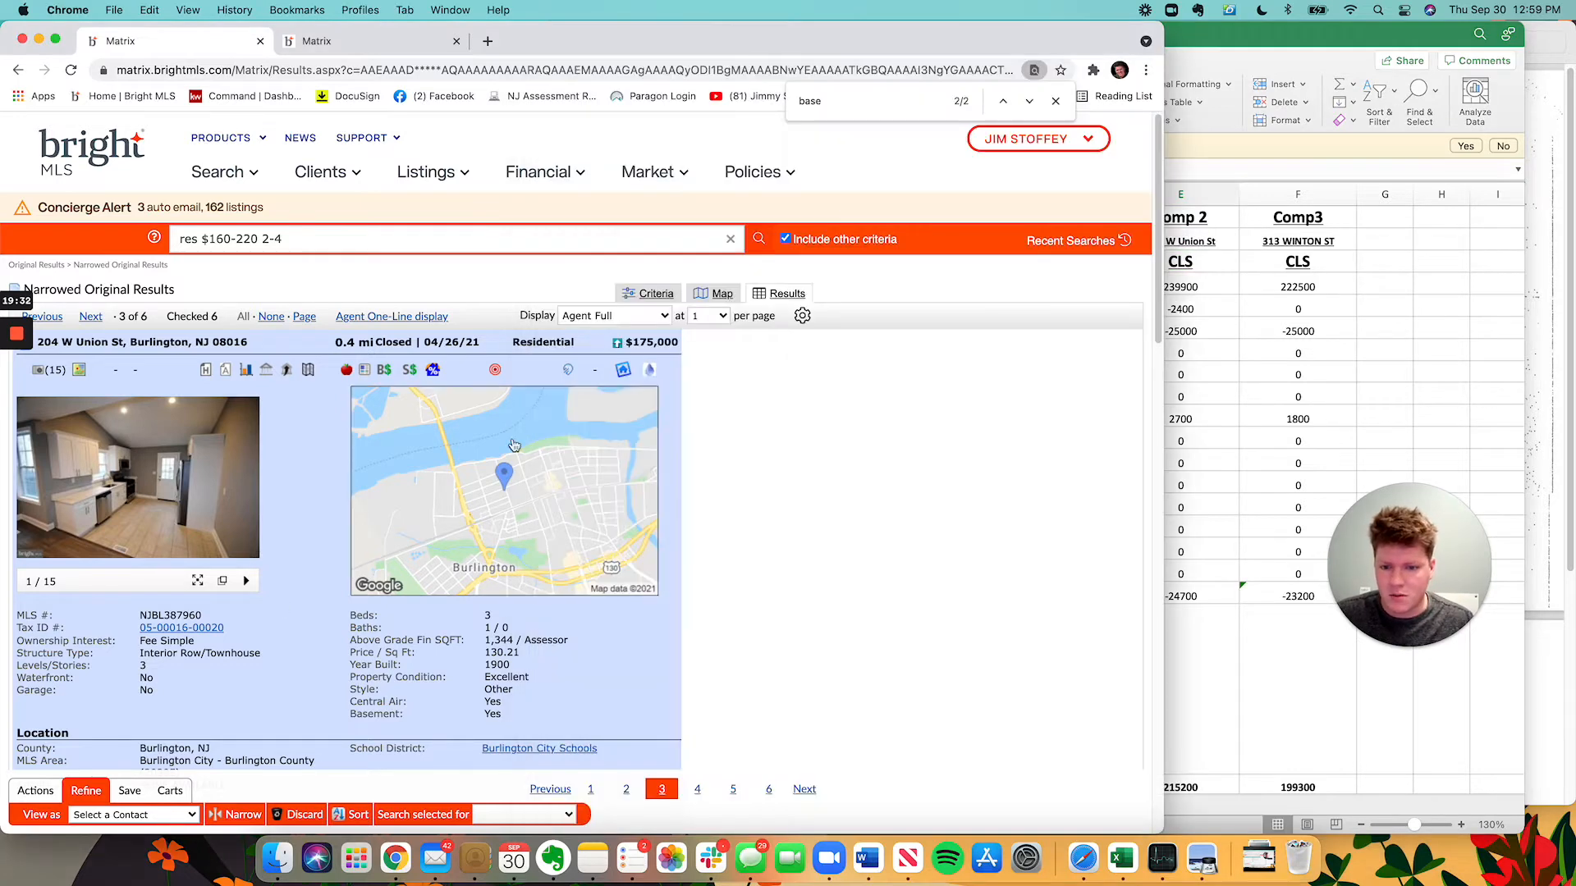
left_click(1336, 415)
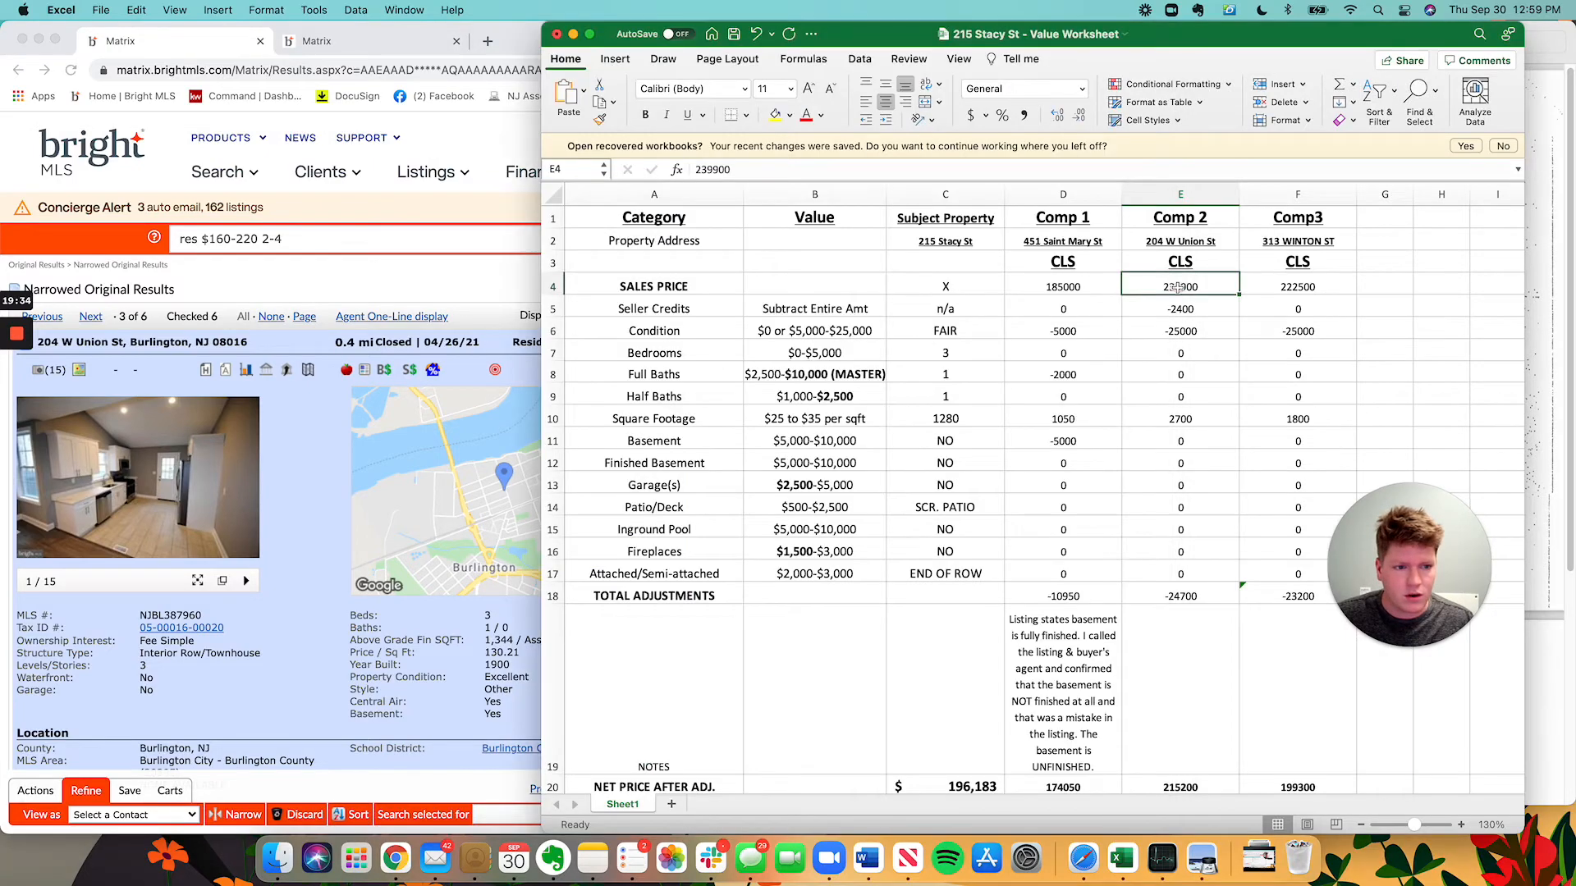
type("175000")
key("Return")
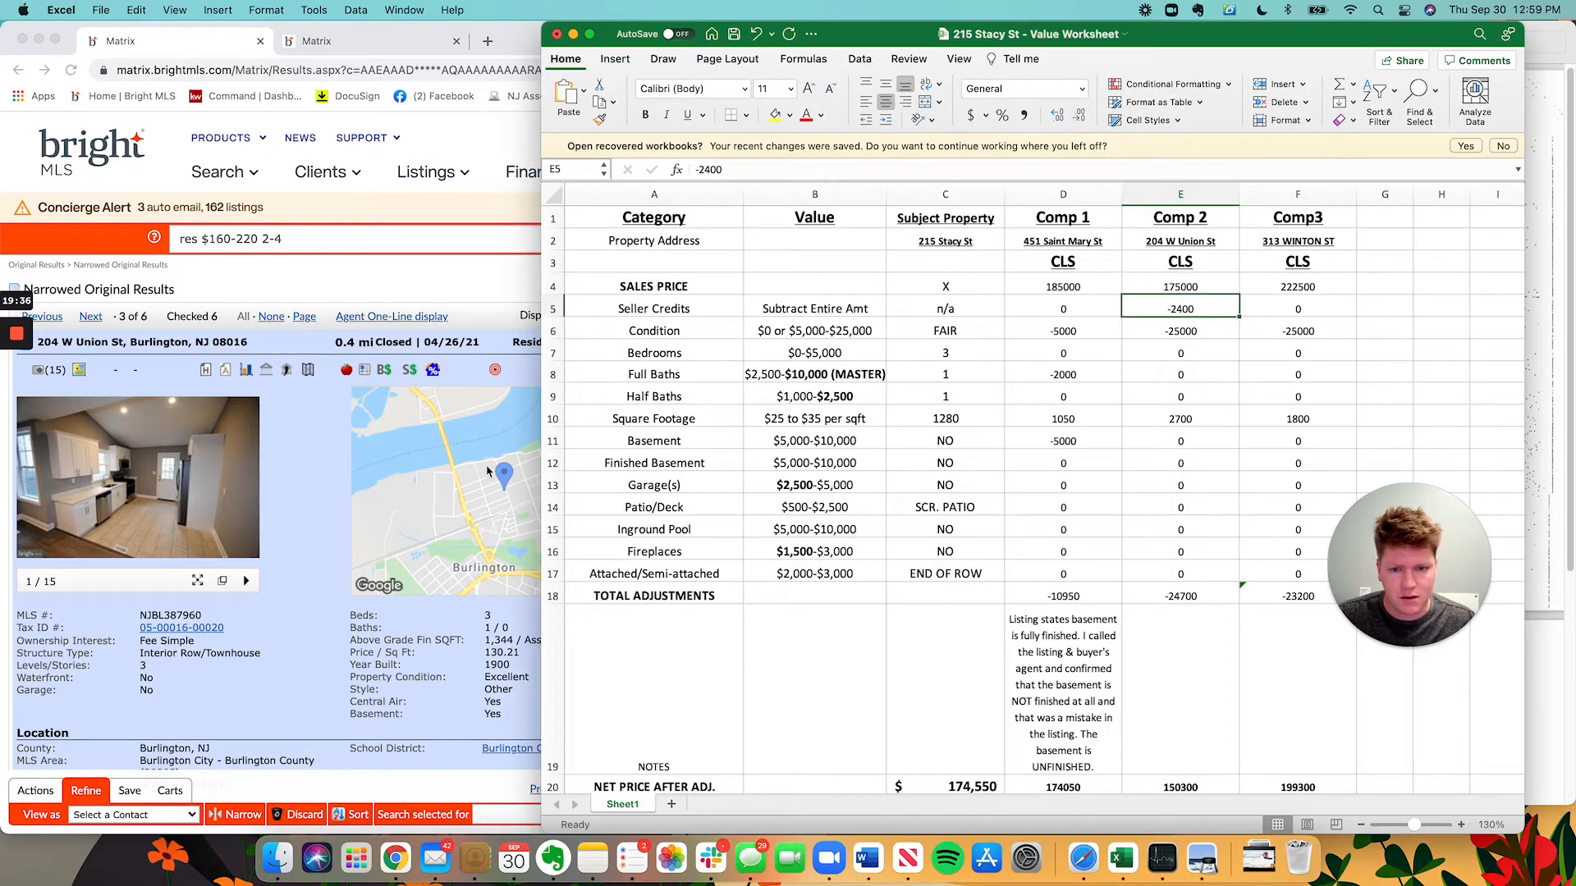
Record 0 seller credits for Comp 2 and open the listing's photo gallery.
left_click(488, 475)
scroll(441, 488, "down", 10)
scroll(441, 489, "down", 10)
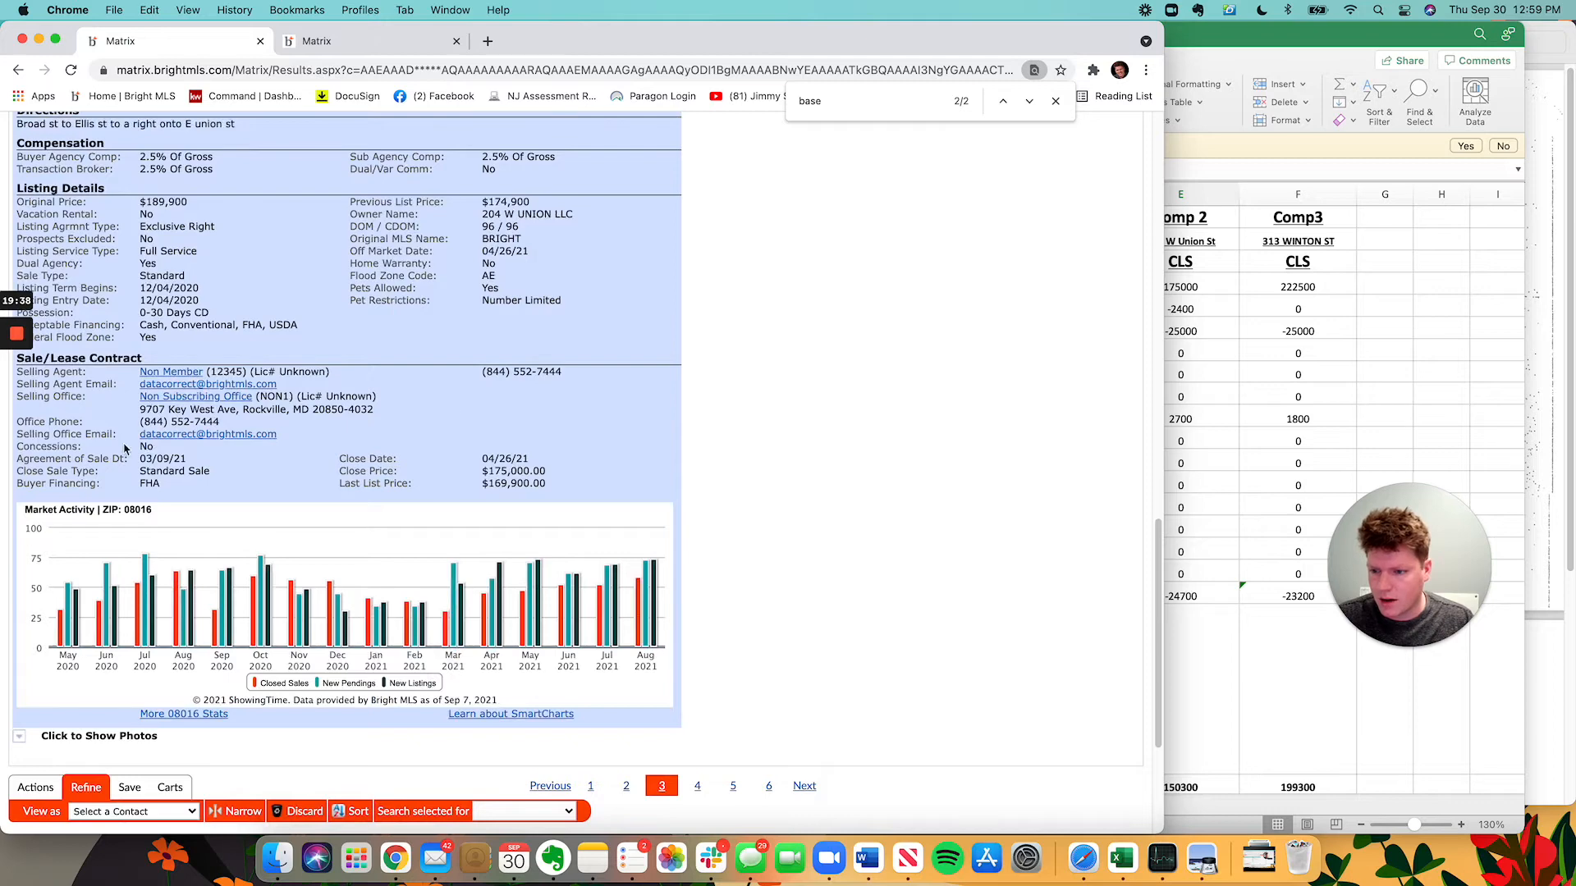
scroll(573, 481, "up", 20)
left_click(1349, 317)
type("0")
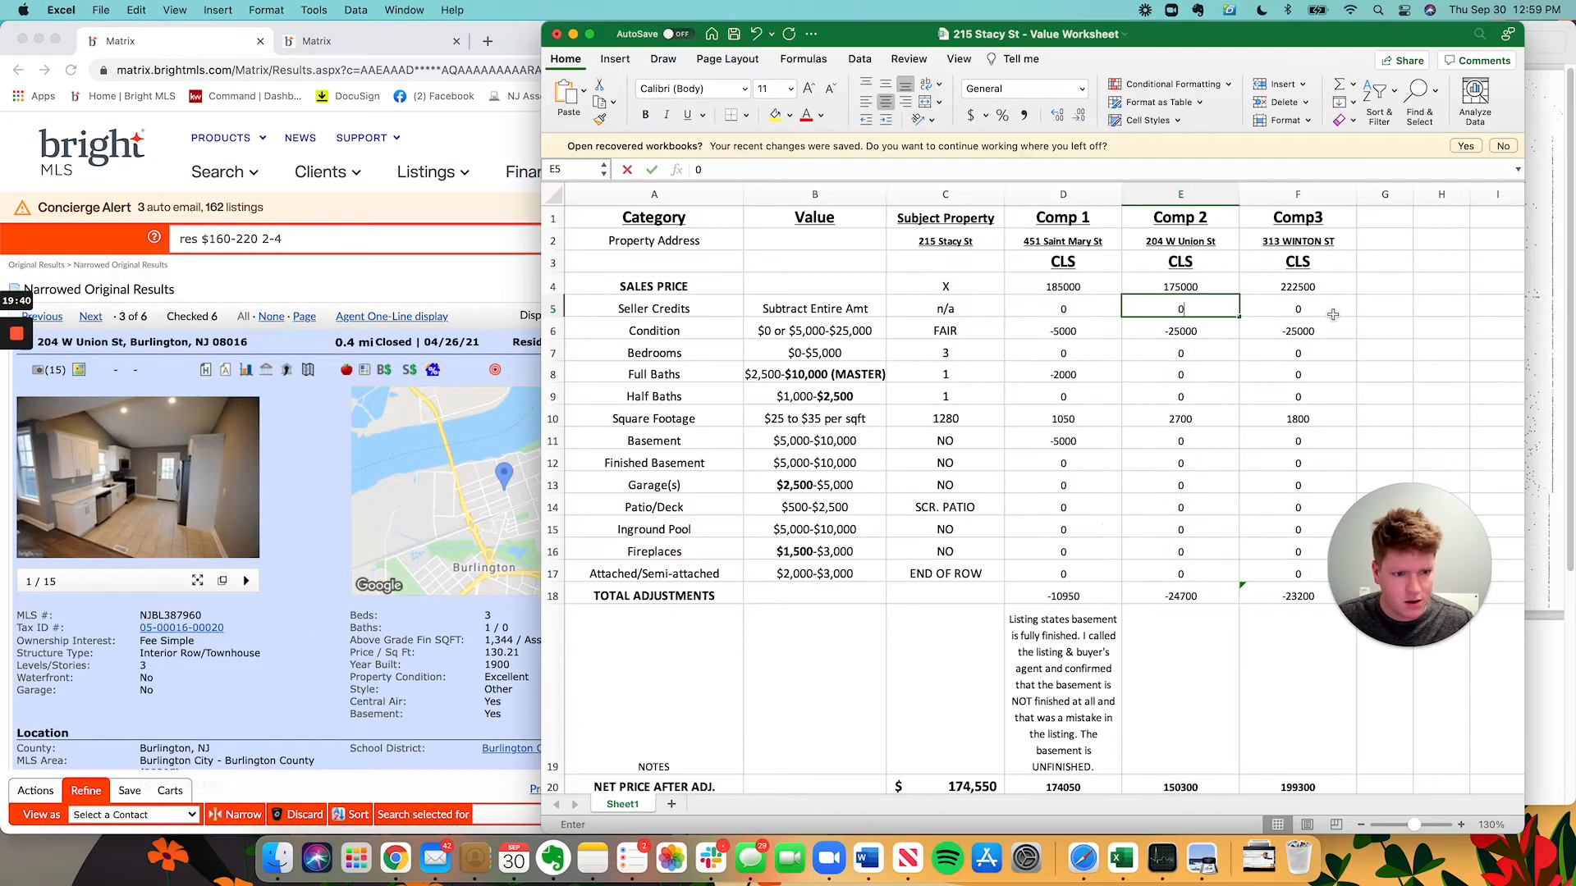
key("Return")
left_click(468, 456)
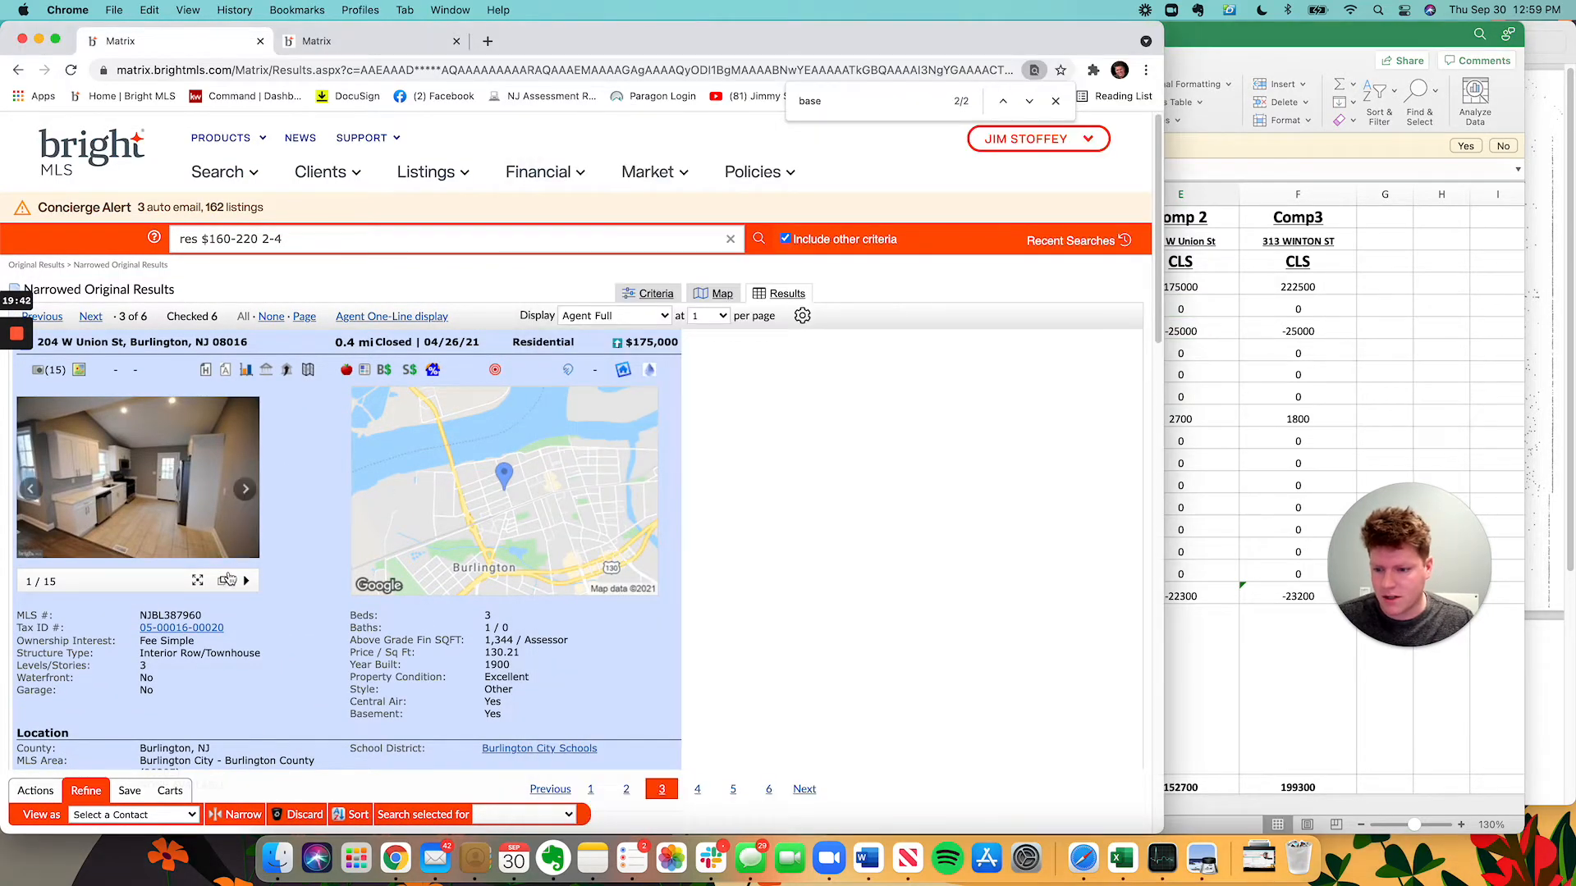
left_click(227, 581)
After viewing the photos, give Comp 2 a -5000 condition adjustment.
scroll(554, 577, "down", 10)
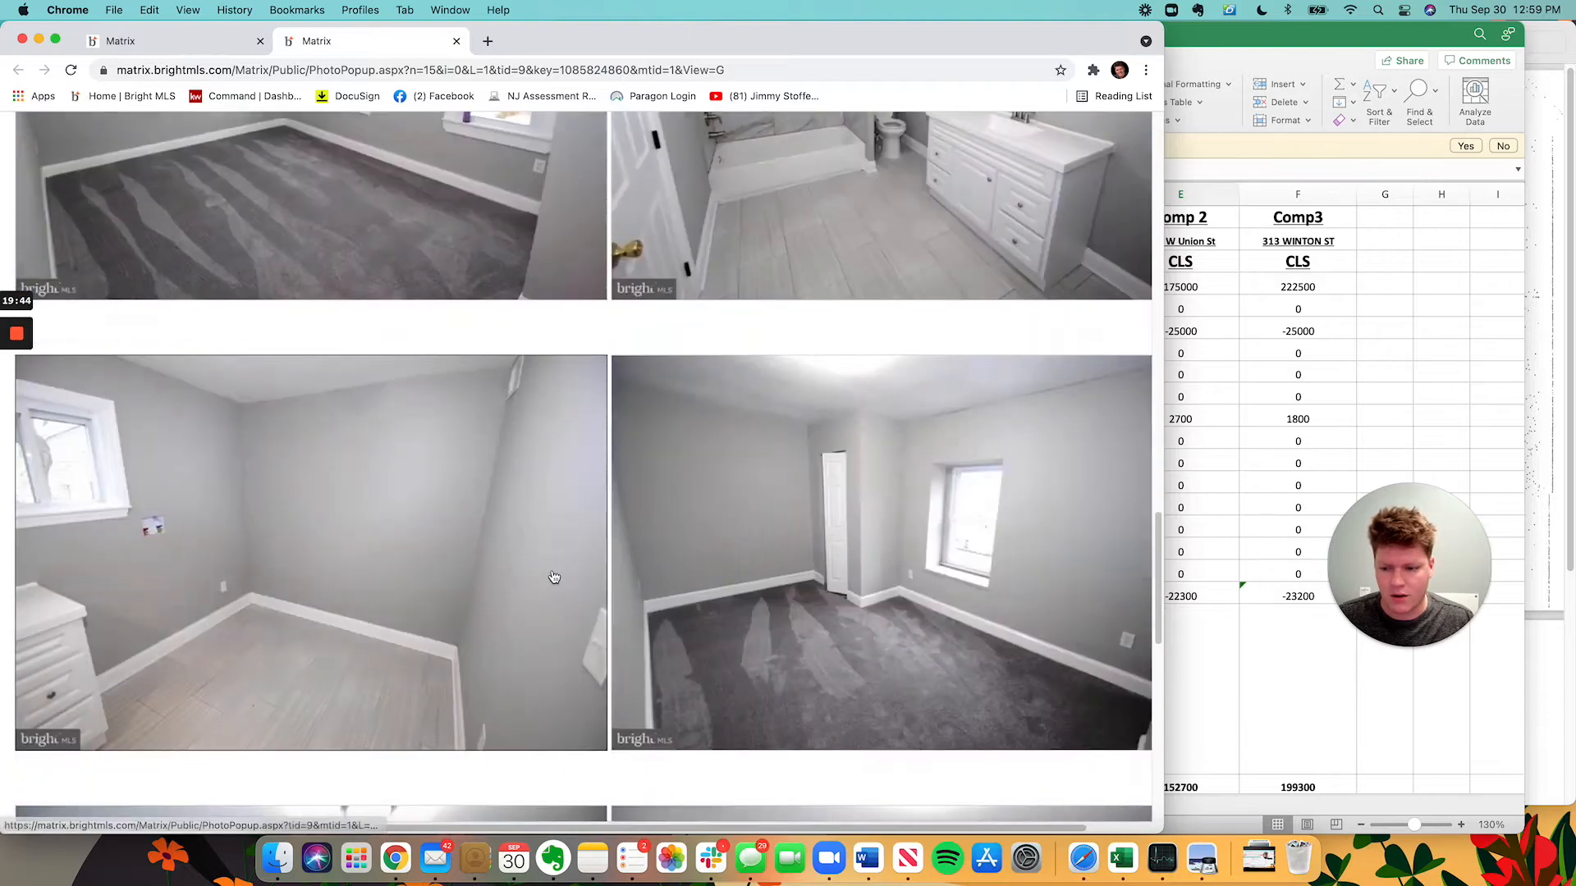
scroll(554, 577, "down", 10)
left_click(1337, 443)
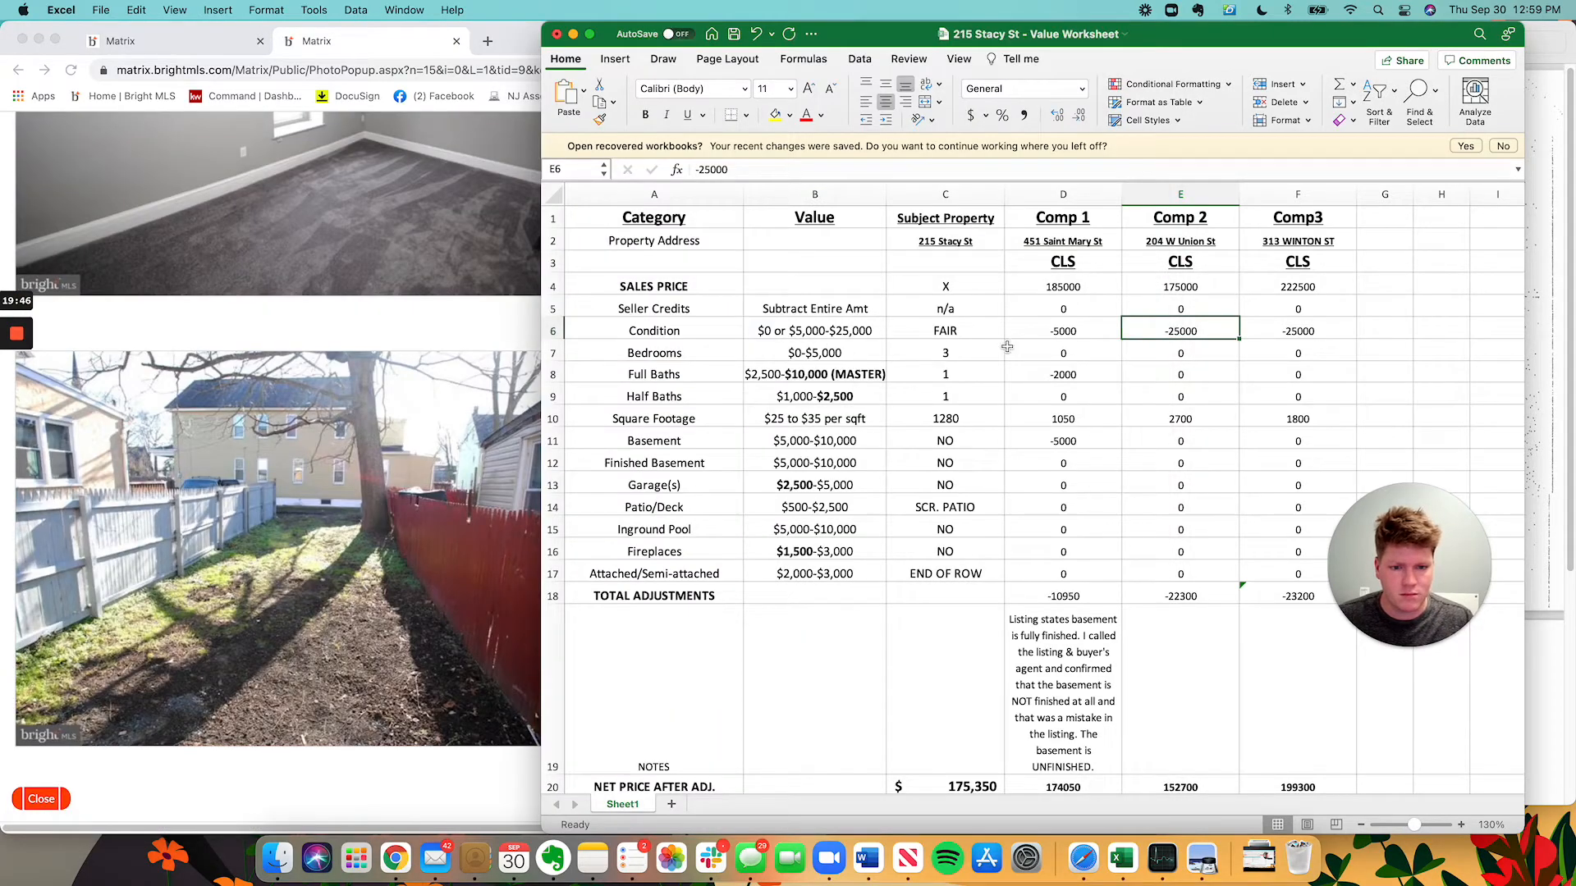
type("-5000")
key("Return")
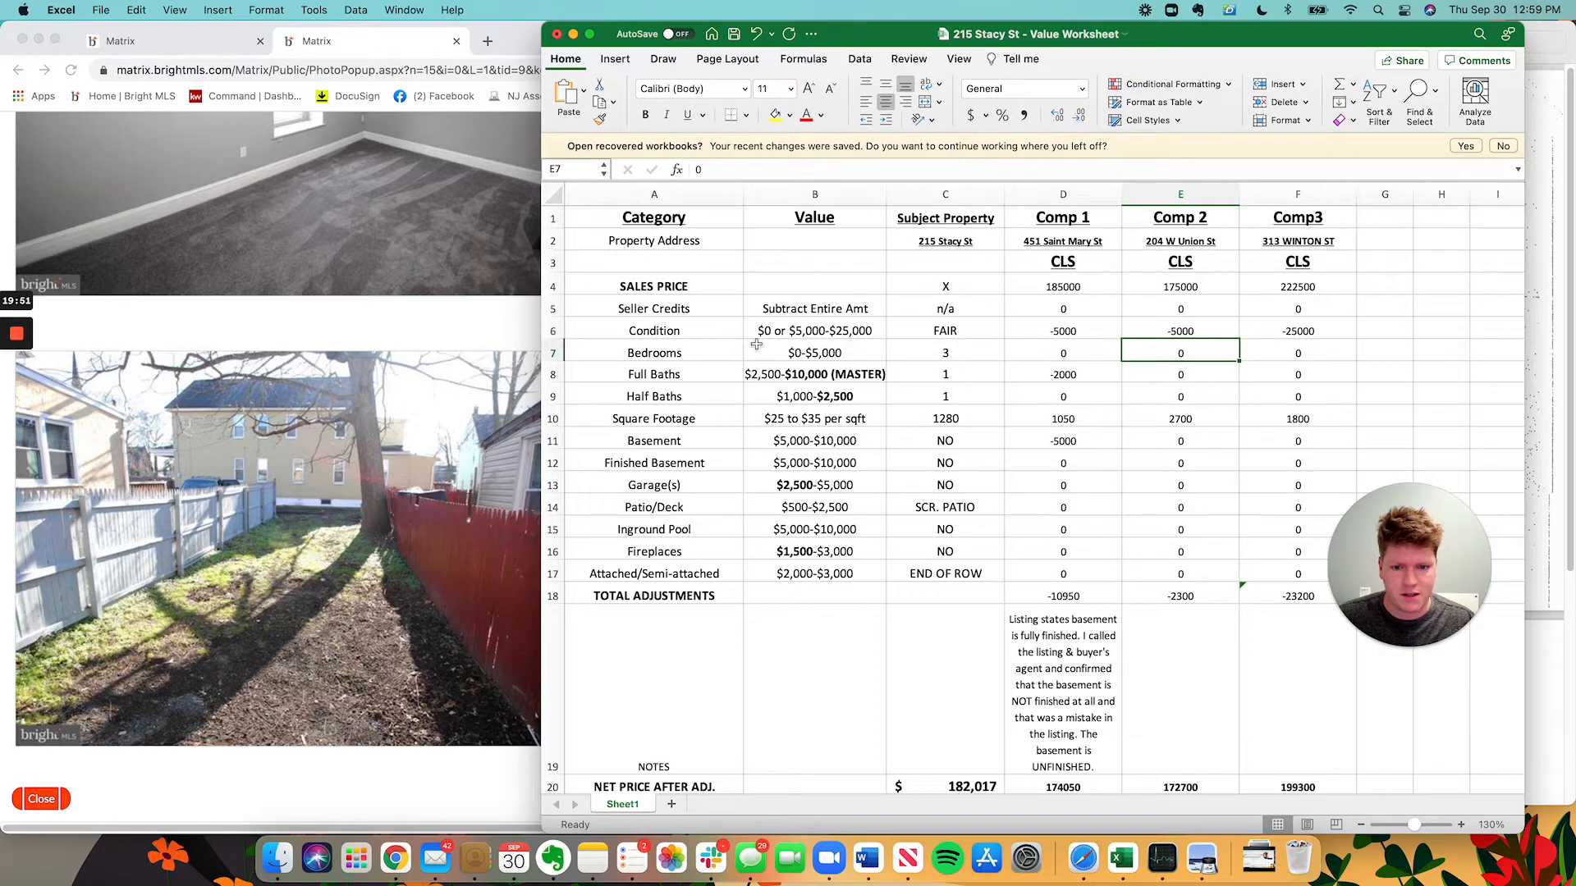
Check the listing's baths and enter a 2500 half-bath adjustment for Comp 2.
left_click(404, 361)
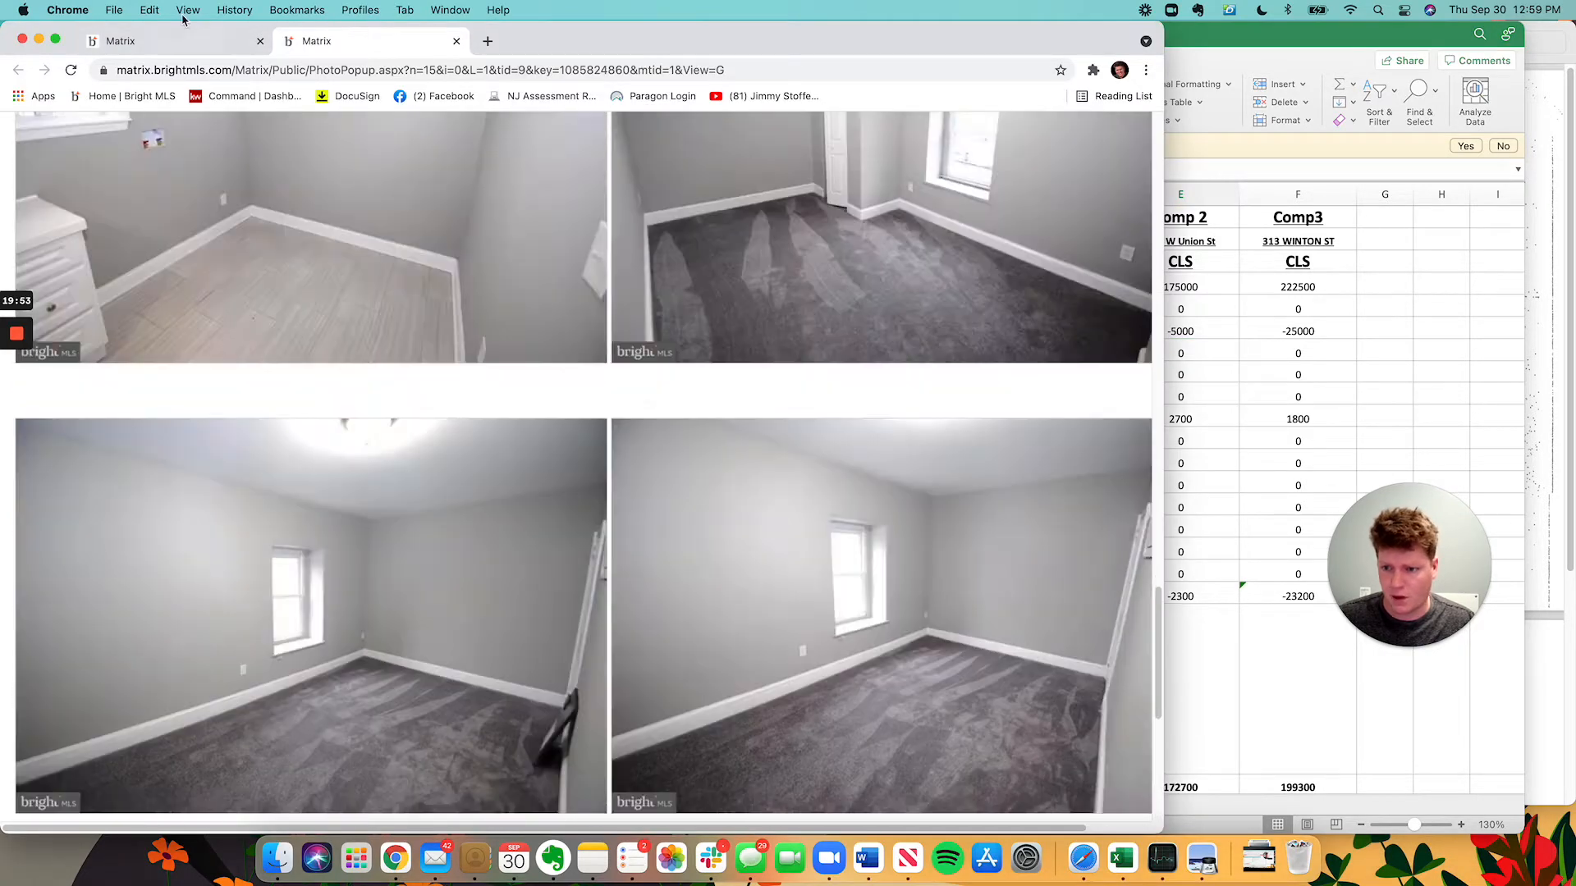
left_click(173, 41)
scroll(692, 545, "down", 1)
left_click(1411, 380)
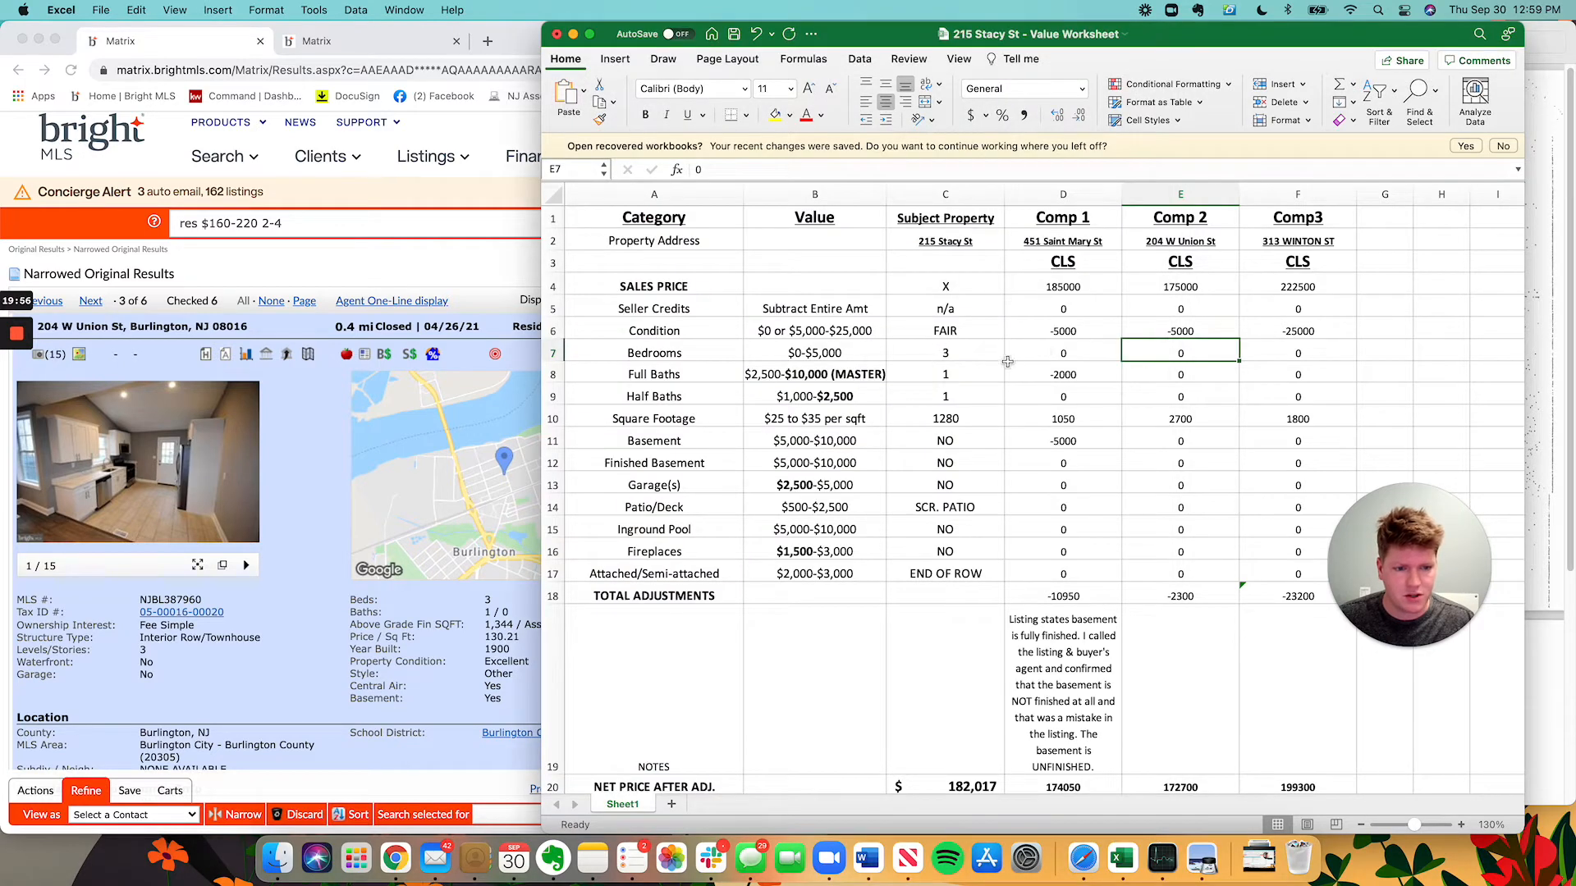
left_click(1181, 374)
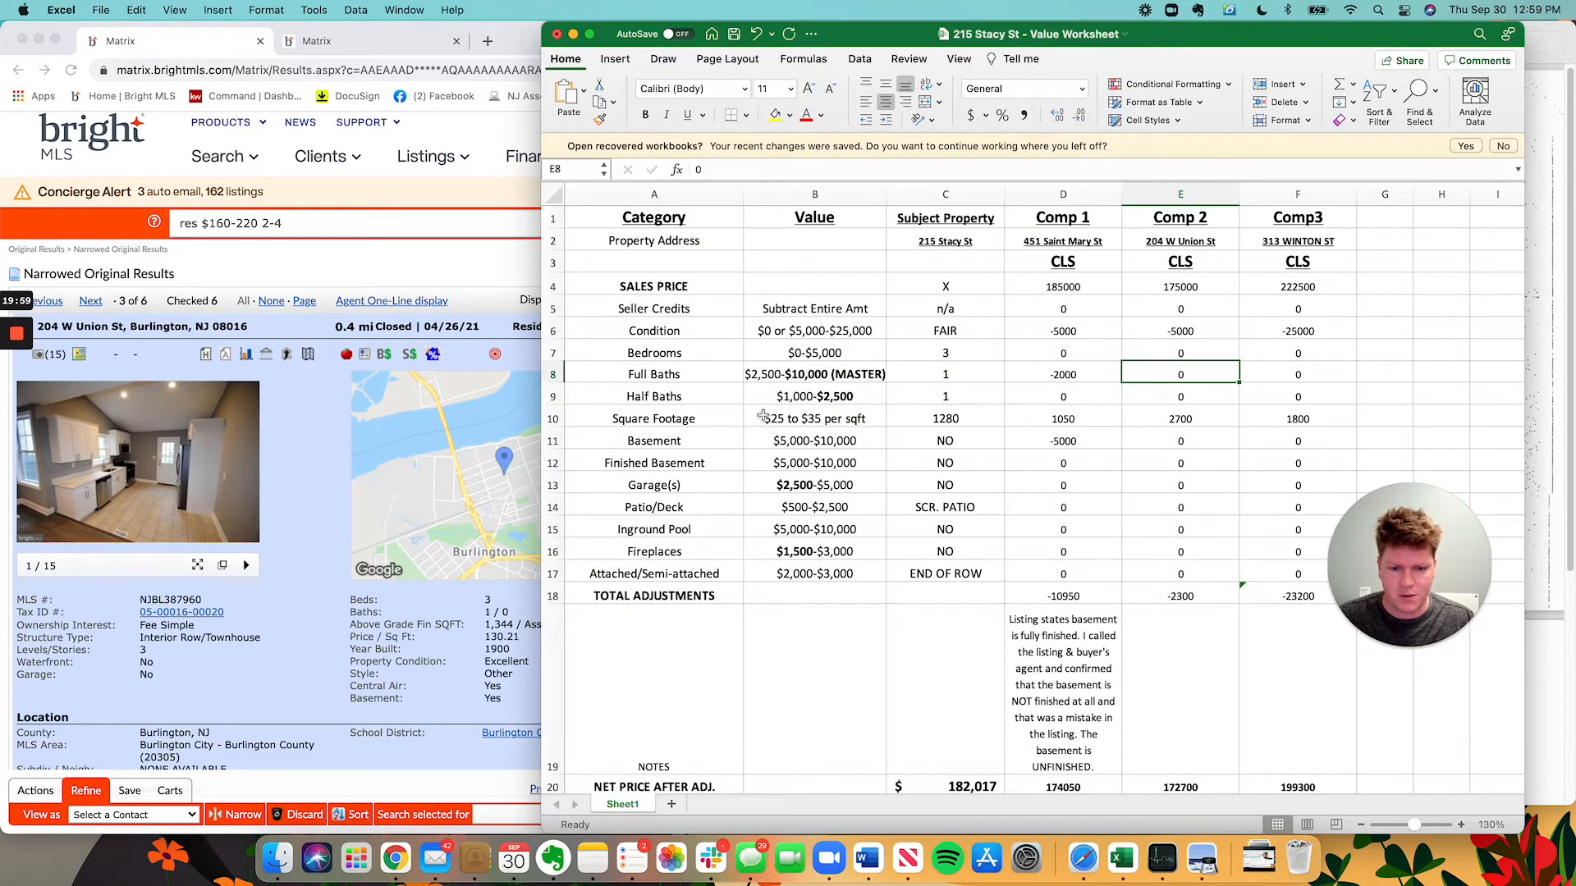
left_click(1175, 399)
left_click(255, 640)
left_click(1386, 244)
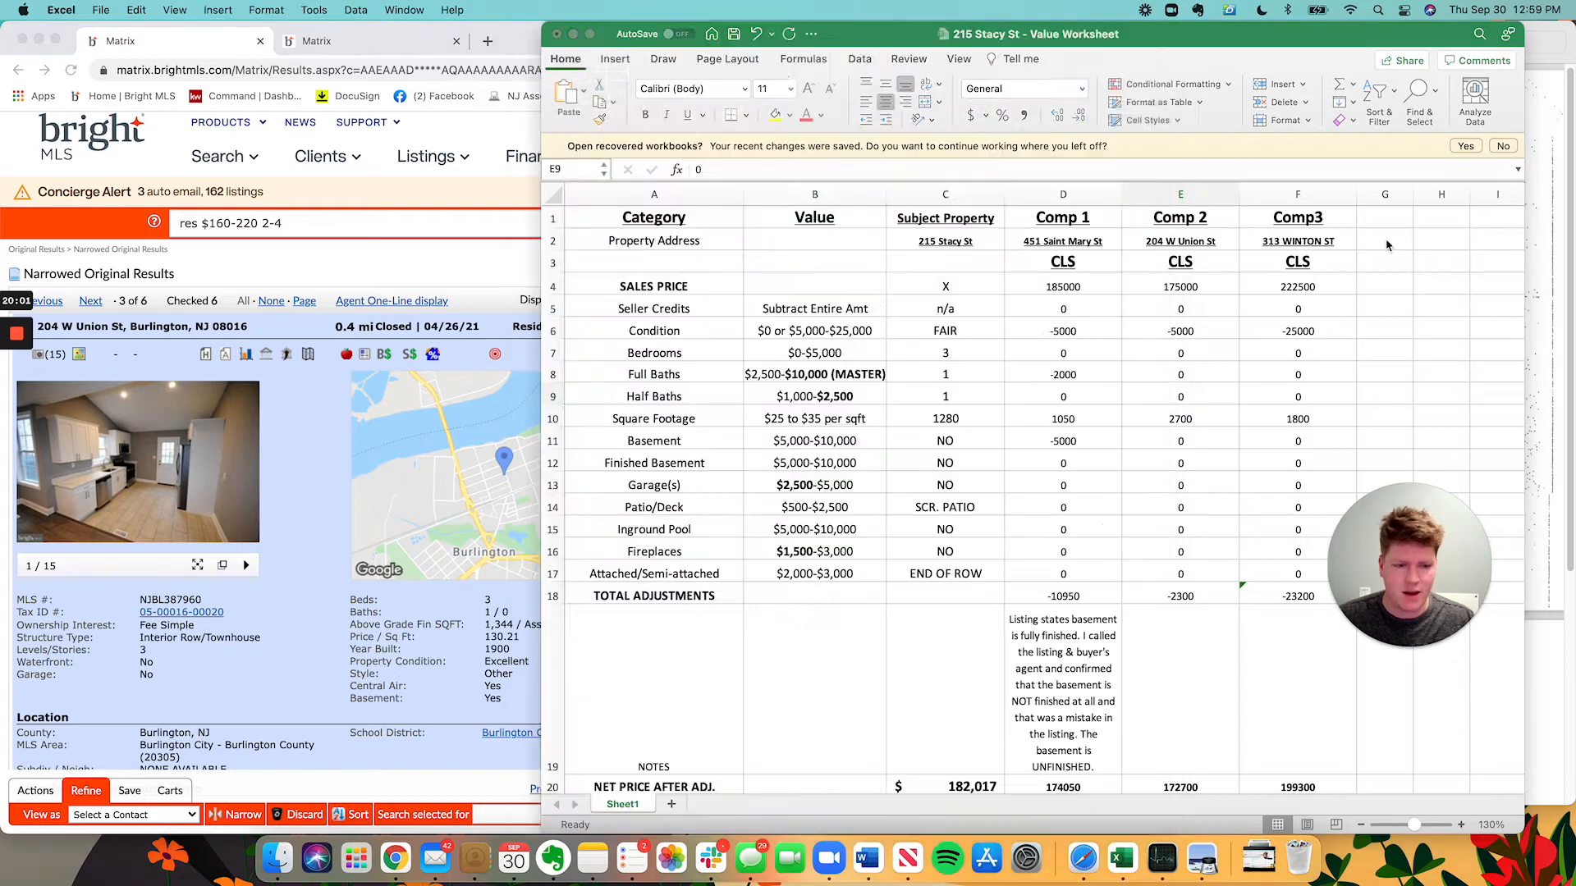
type("0")
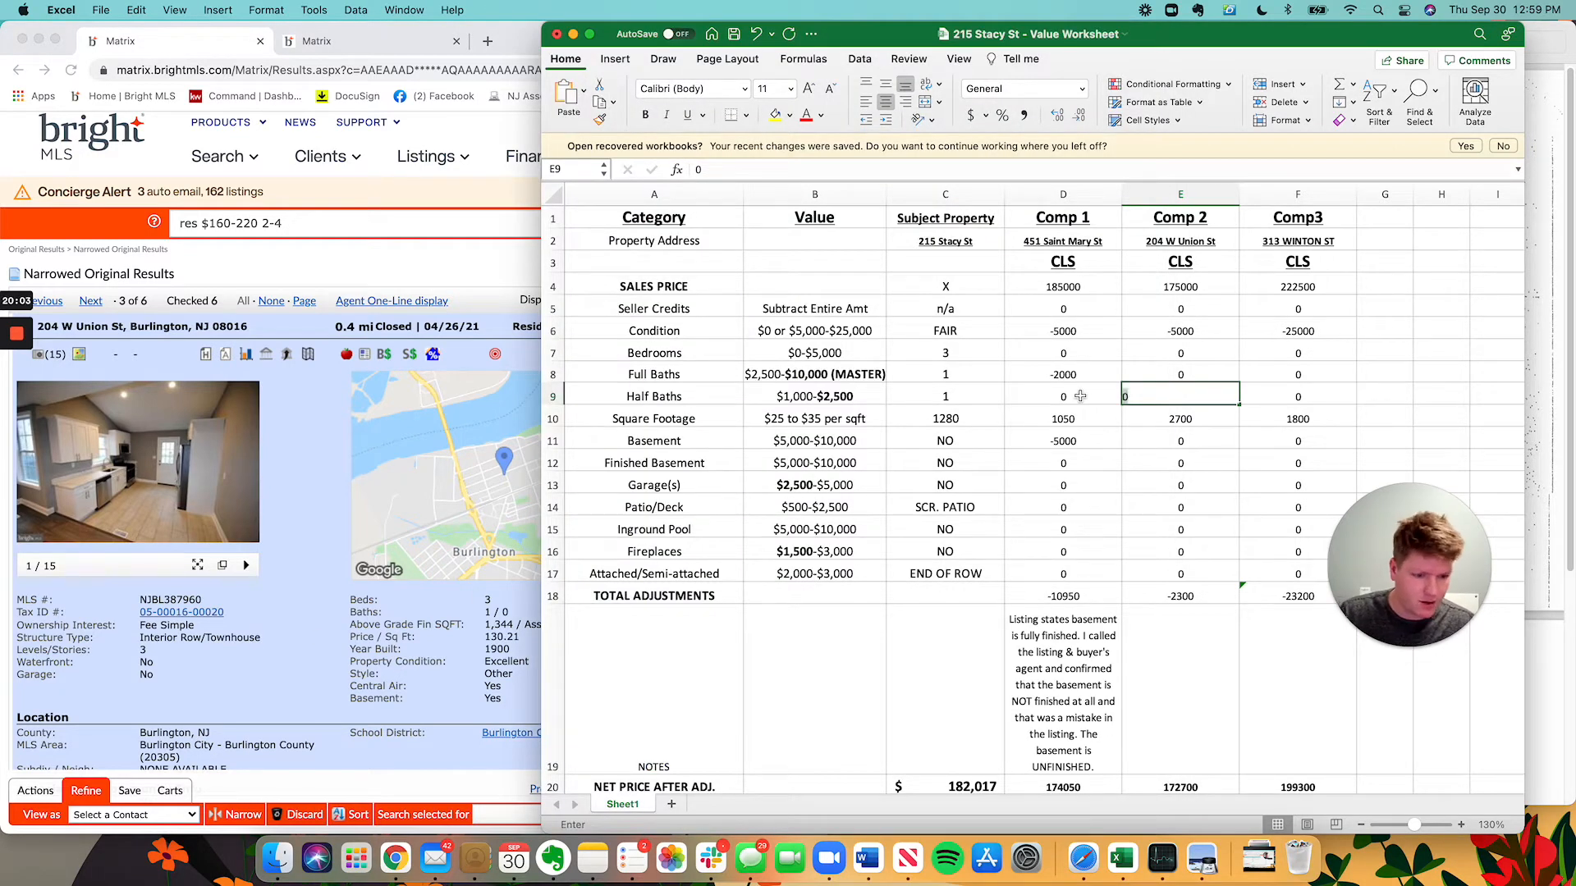
key("BackSpace")
type("2500")
key("Return")
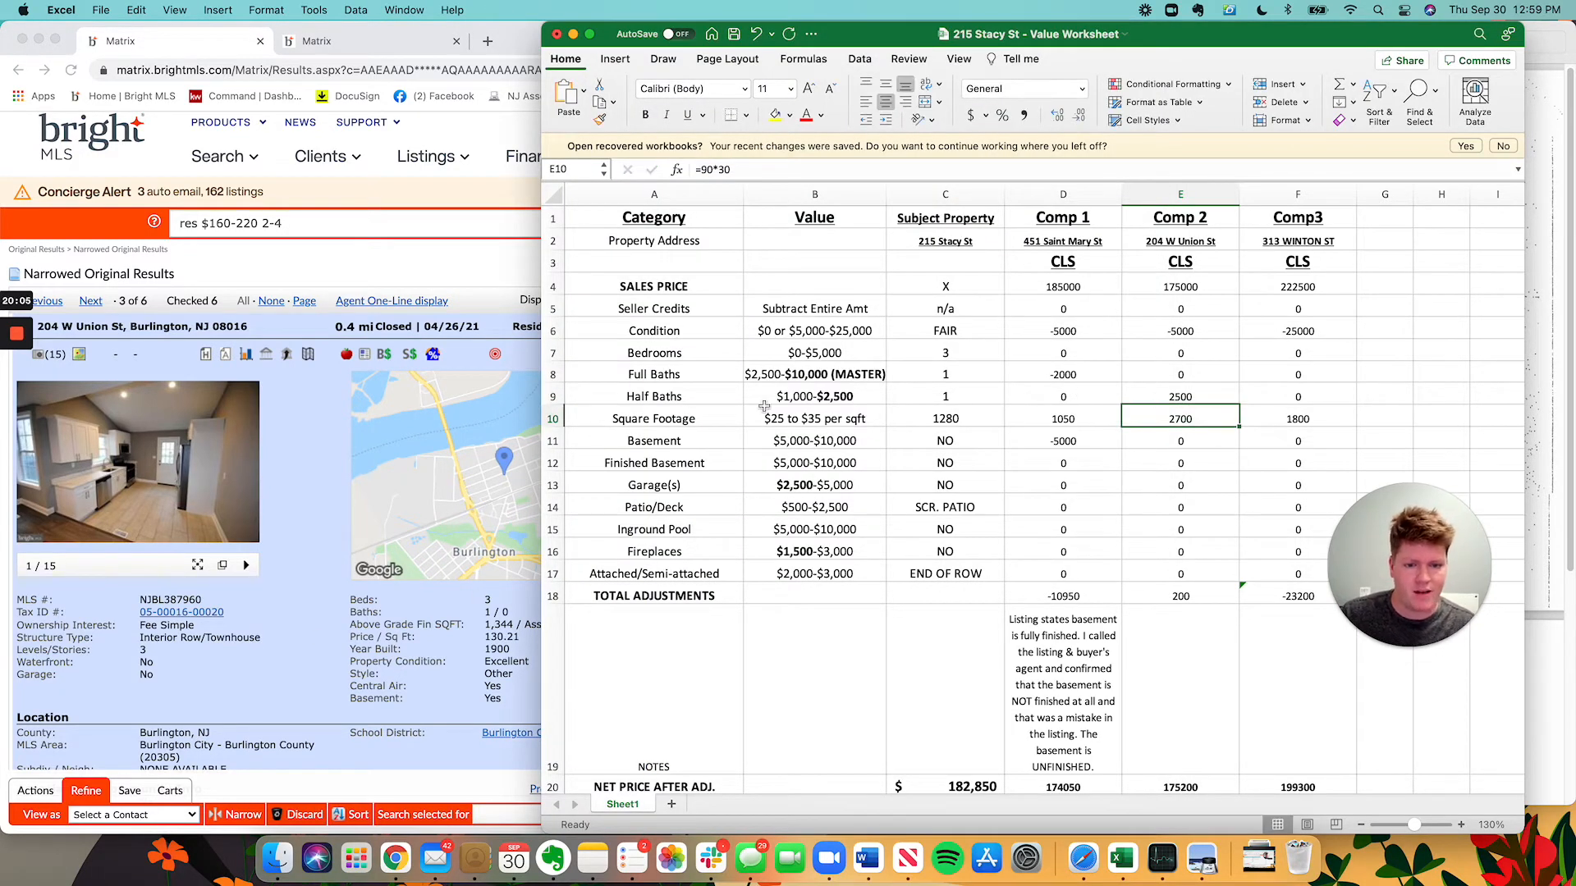
Compare the listing's 1,344 sq ft to the subject's 1280, starting 1344- in Spotlight.
left_click(500, 480)
scroll(703, 524, "down", 2)
left_click(1337, 457)
left_click(1216, 397)
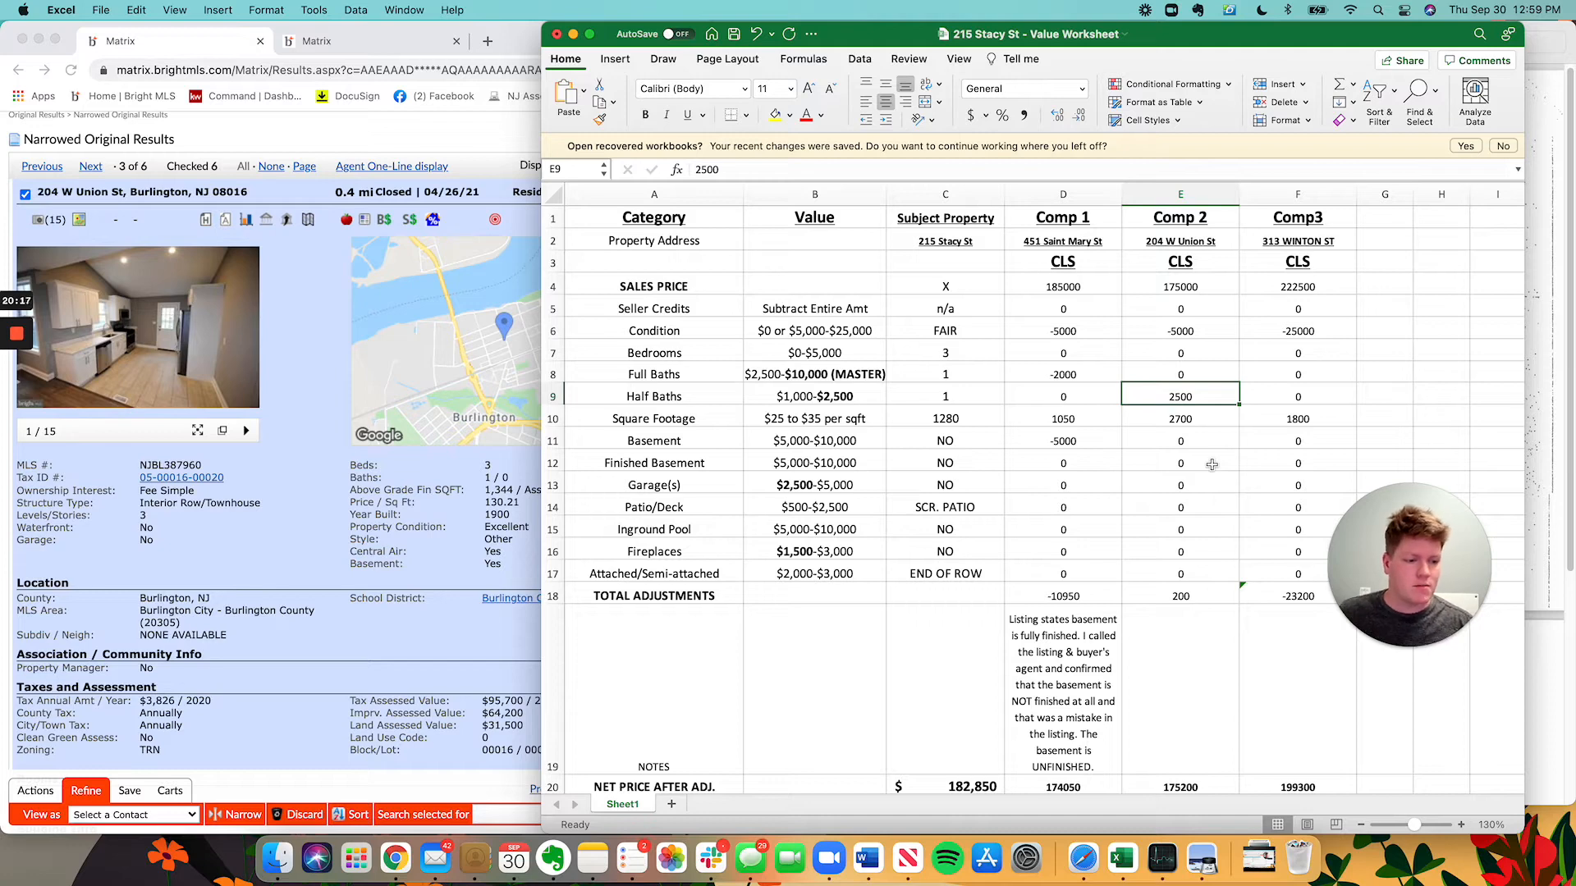
left_click(1278, 458)
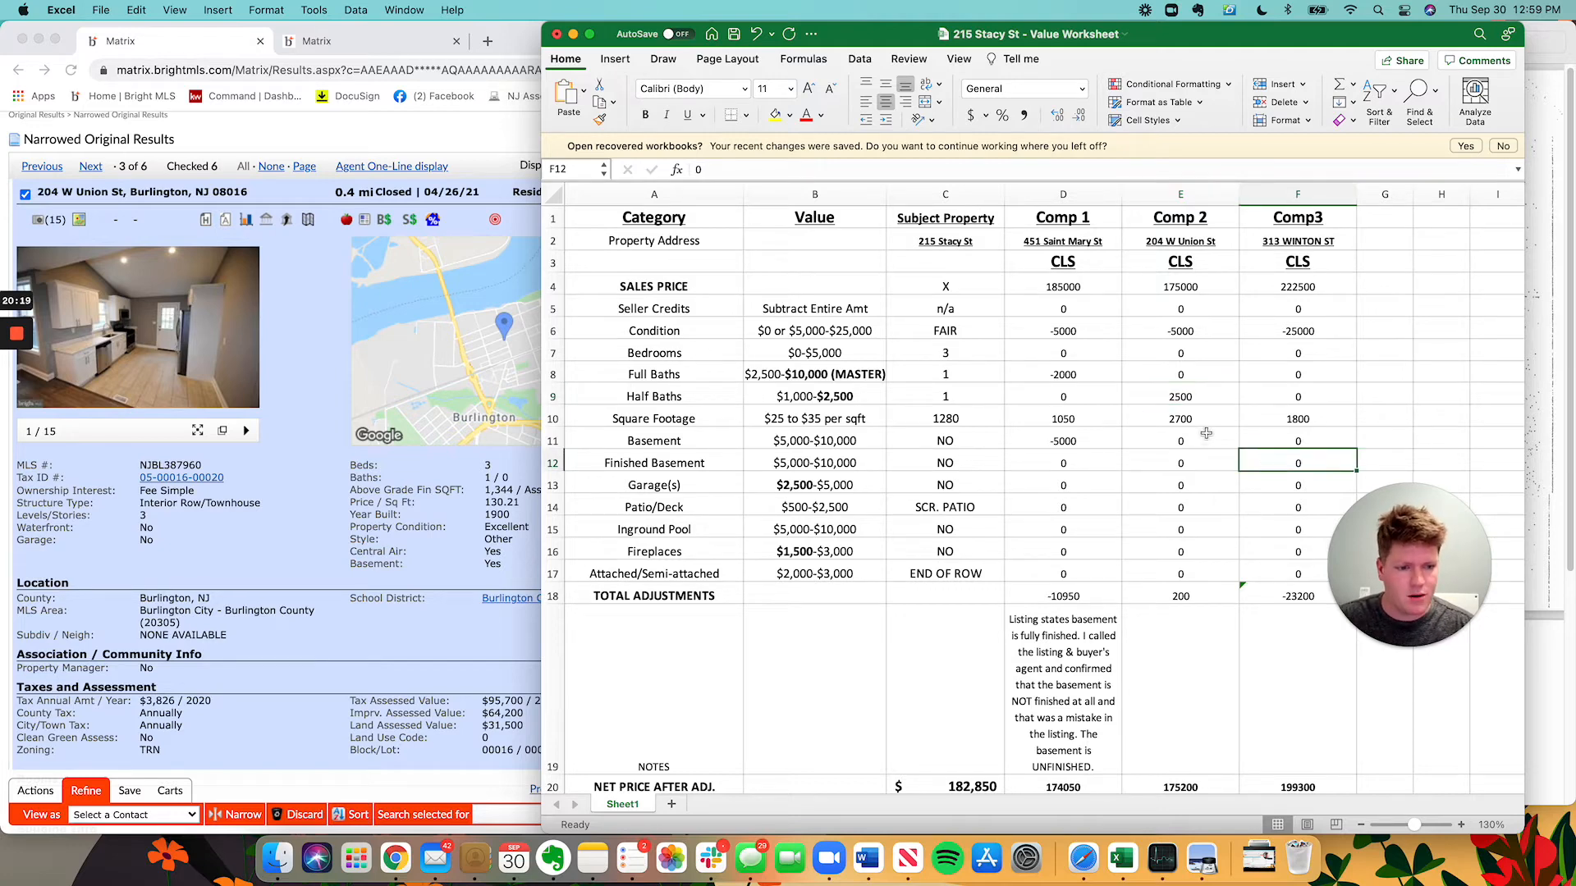
left_click(247, 580)
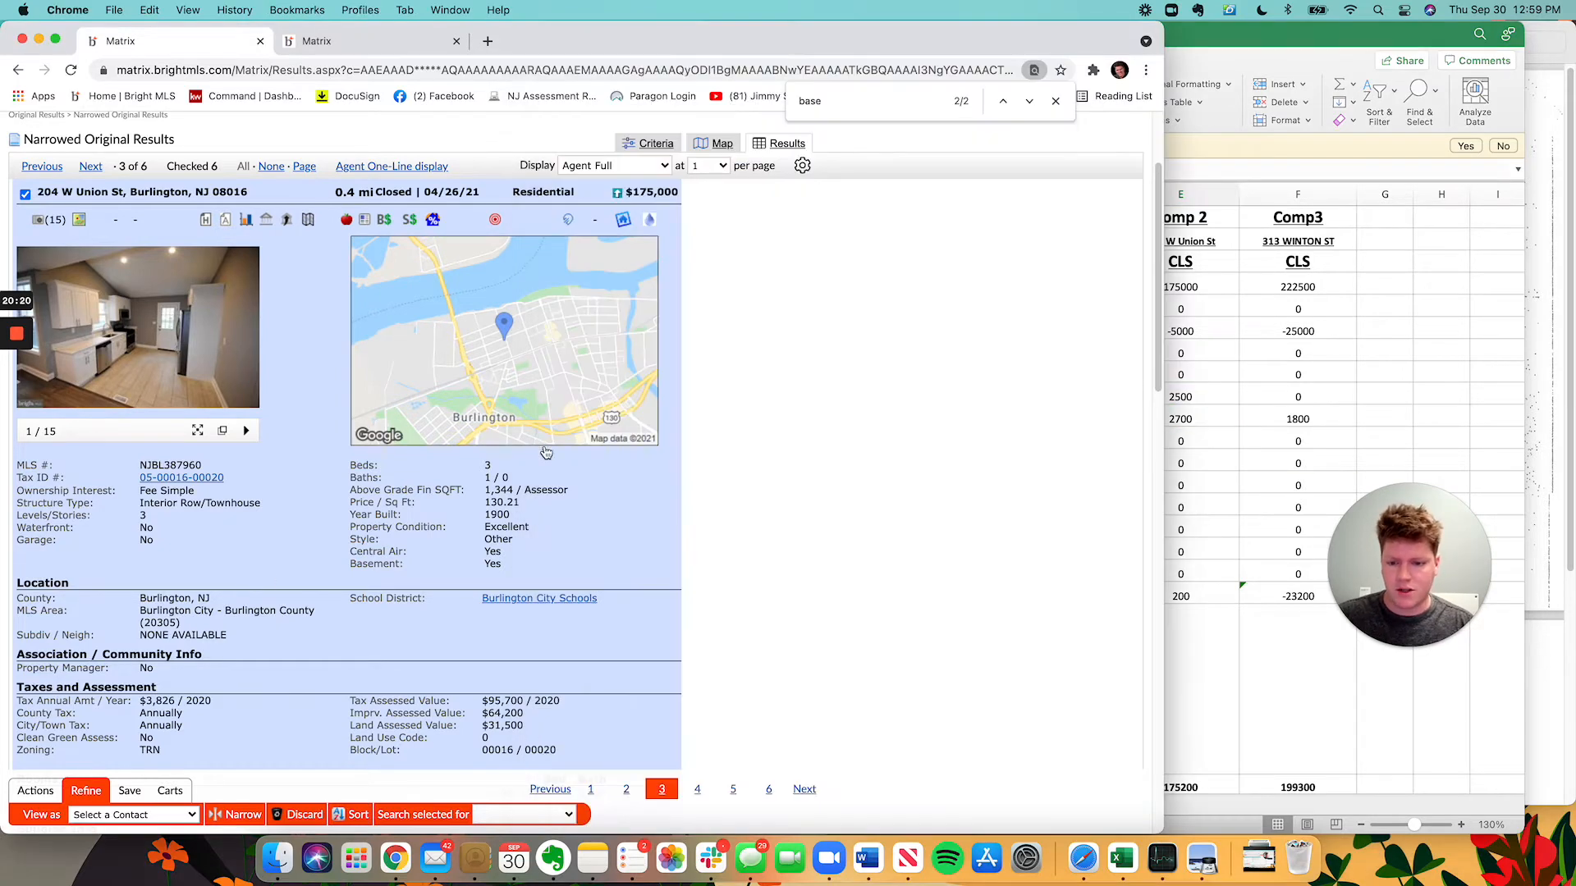
left_click(1198, 415)
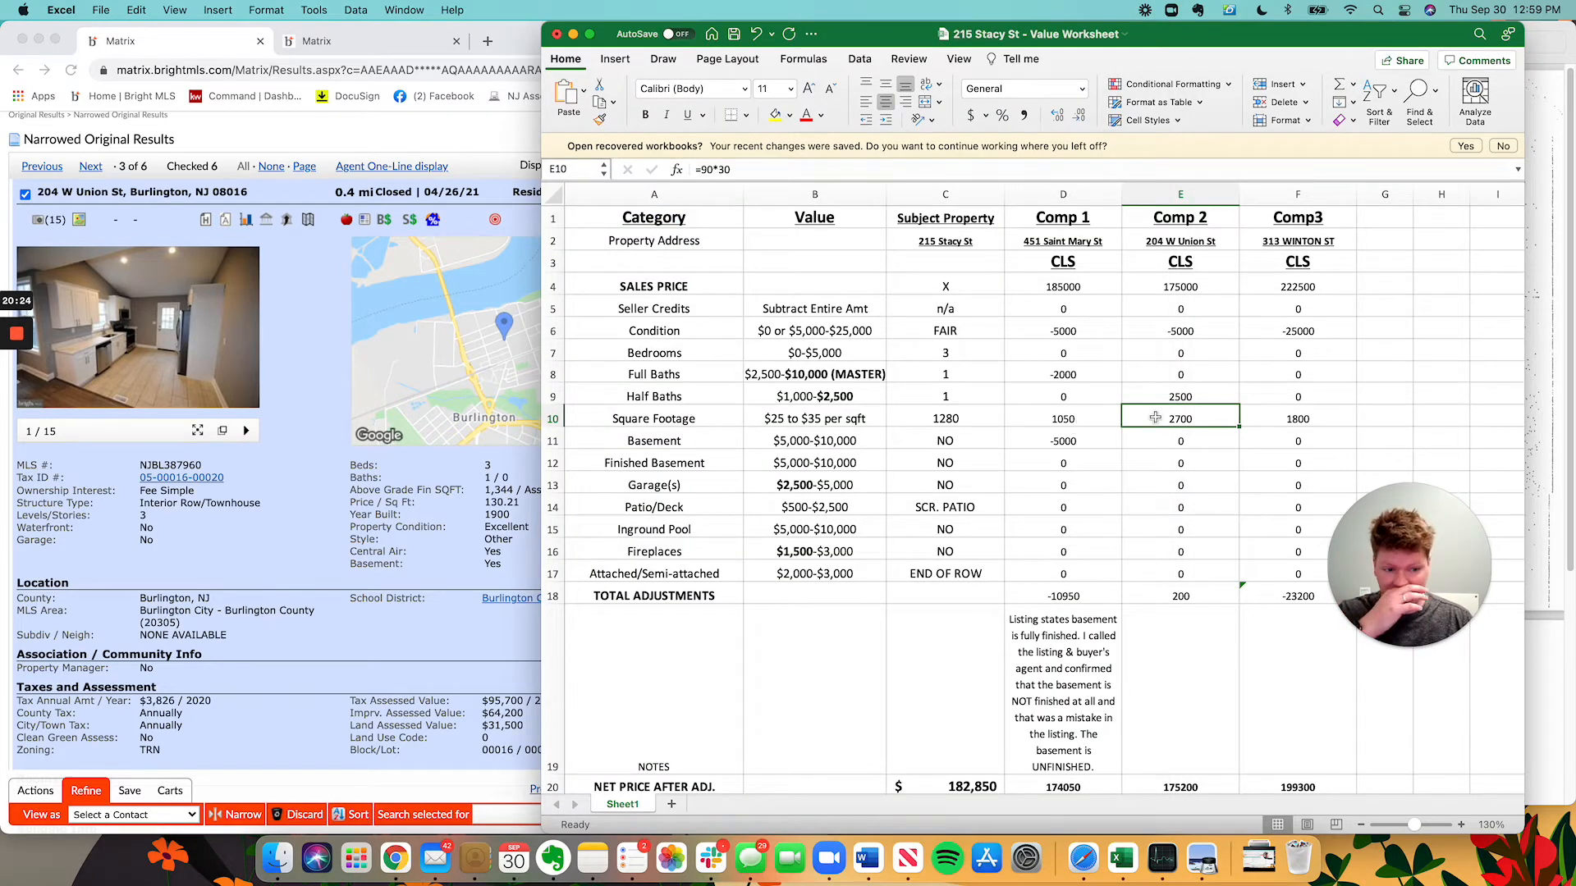
left_click(468, 555)
left_click(1472, 261)
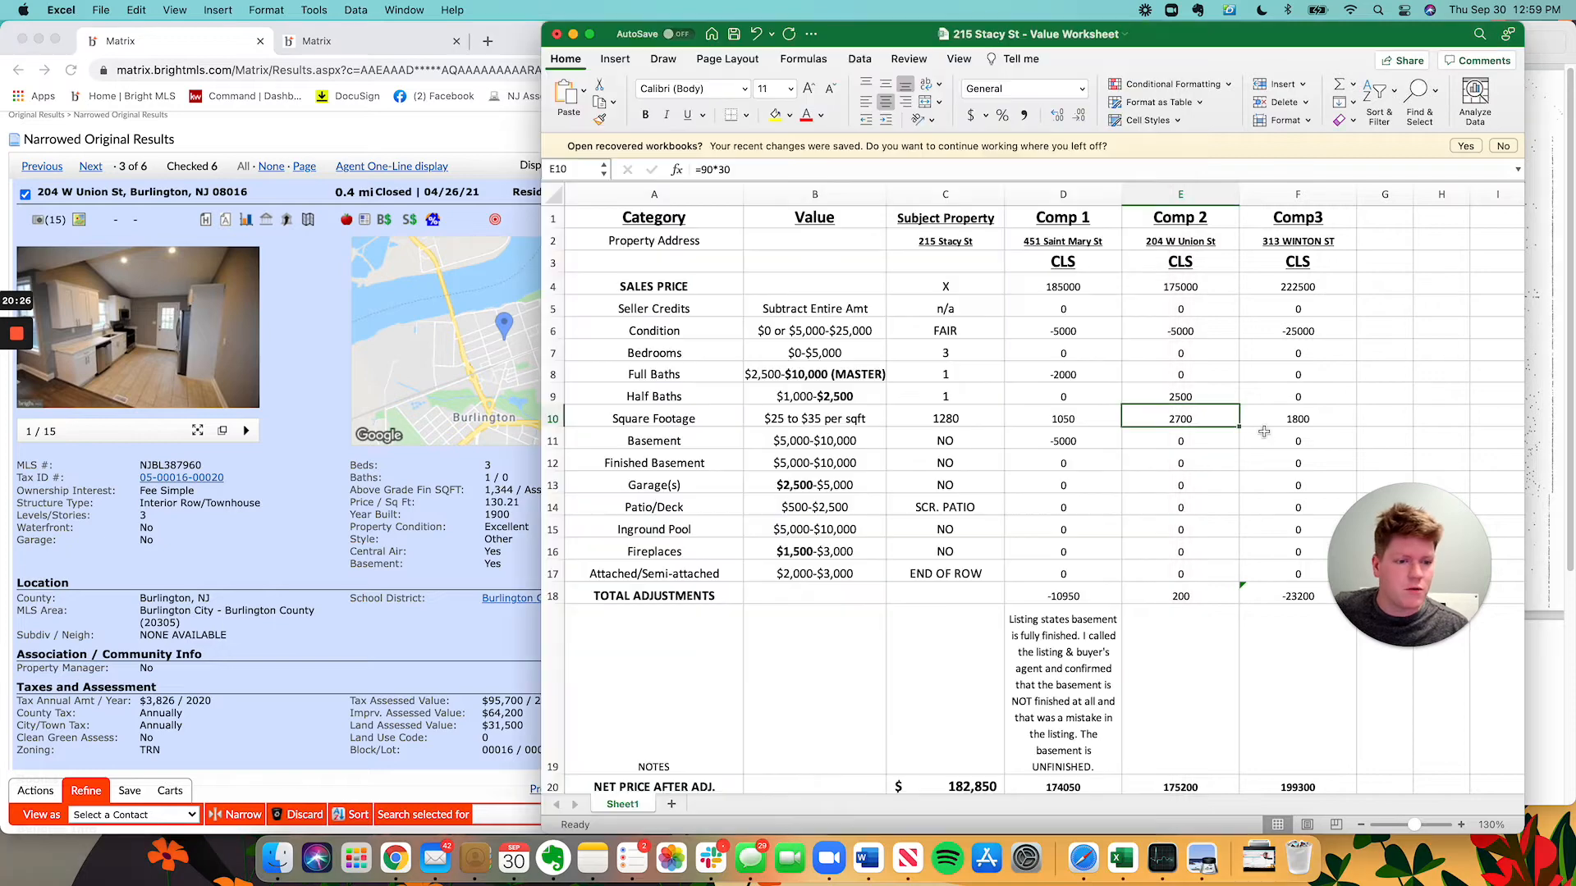
left_click(1378, 10)
type("1344-")
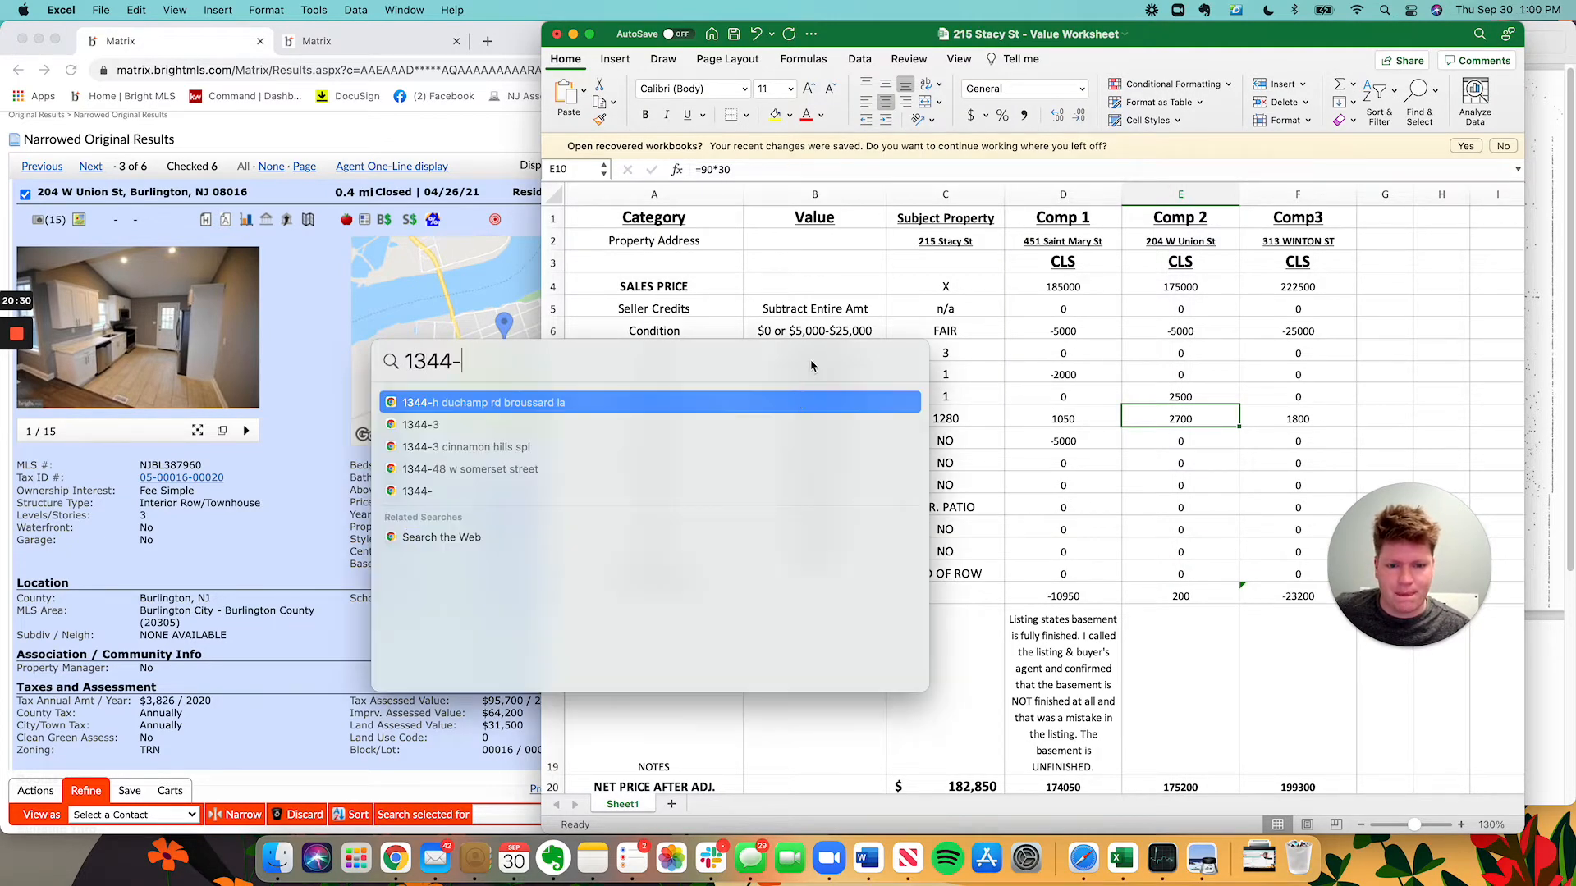
Calculate 1344-1280 in Spotlight to get a 64 sq ft difference.
left_click_drag(792, 386, 499, 483)
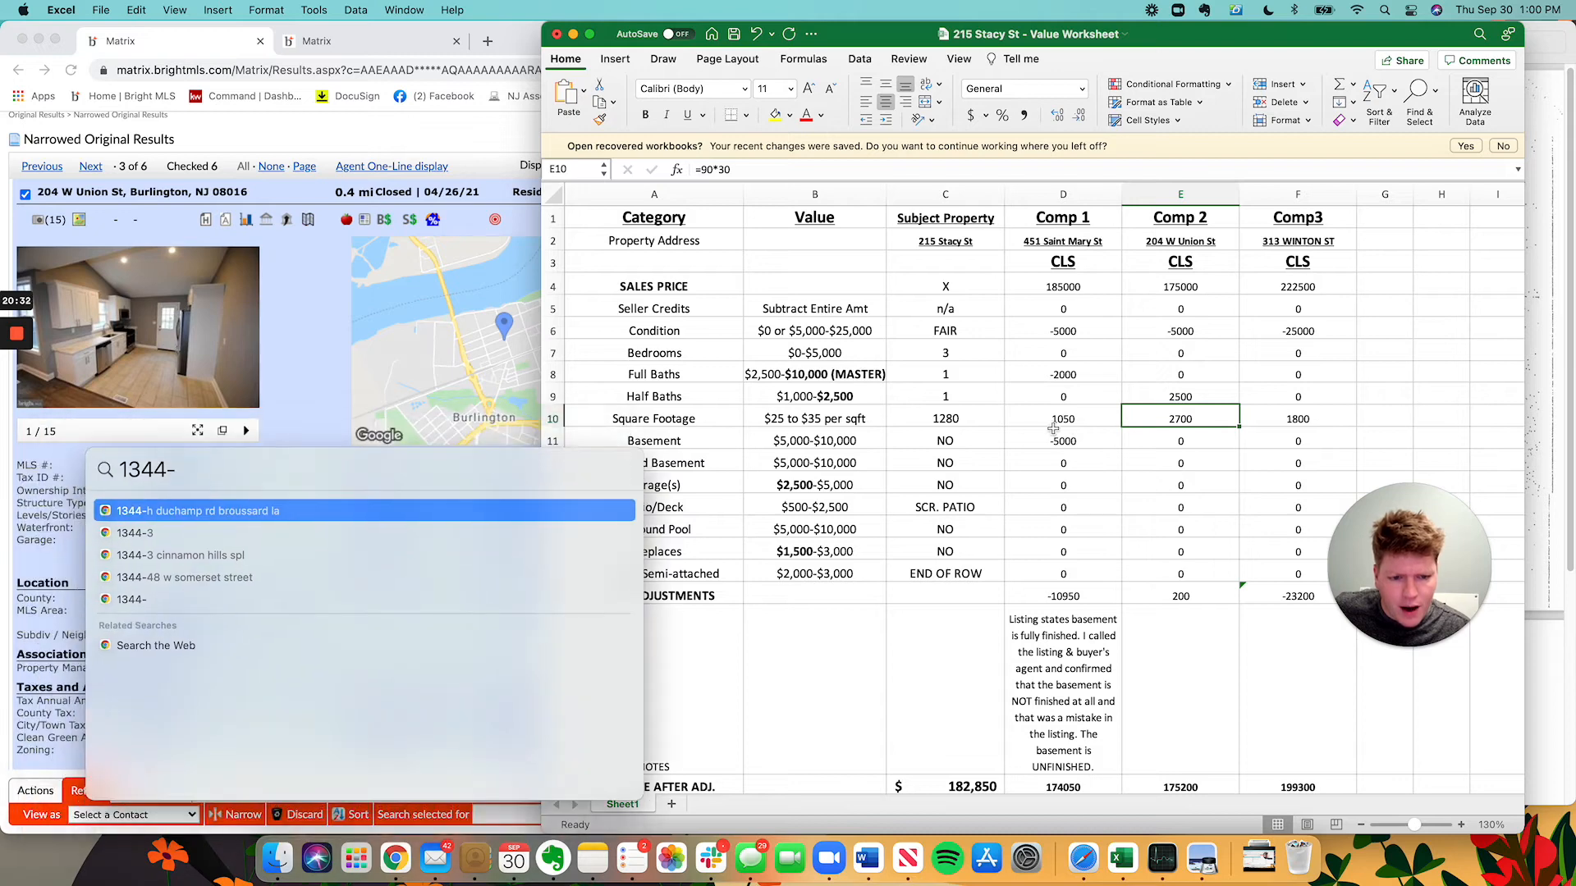
type("1280")
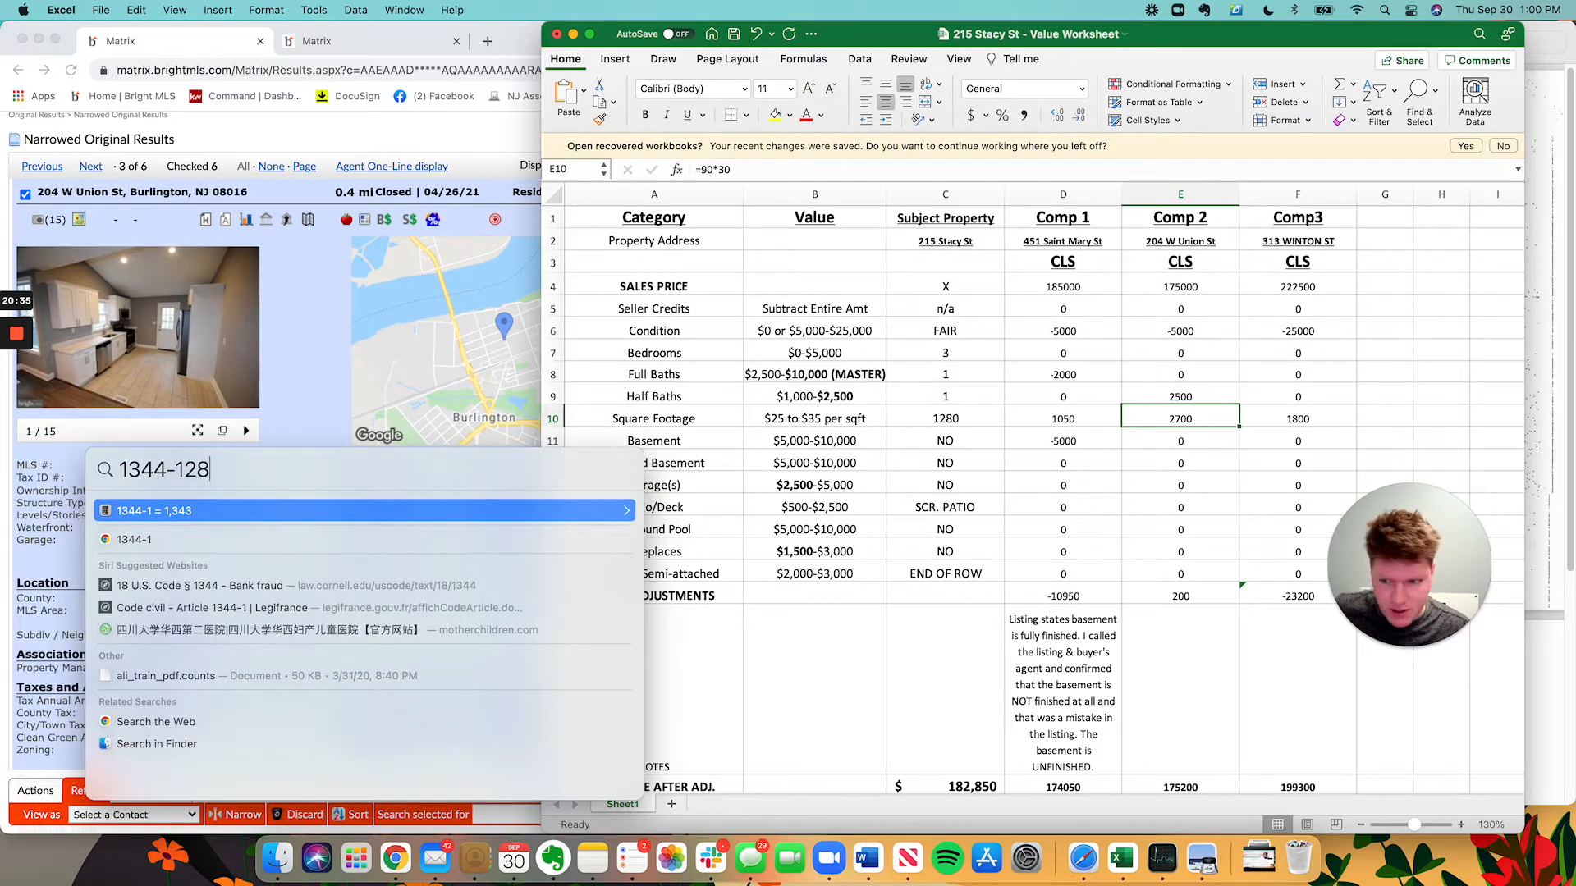
key("Escape")
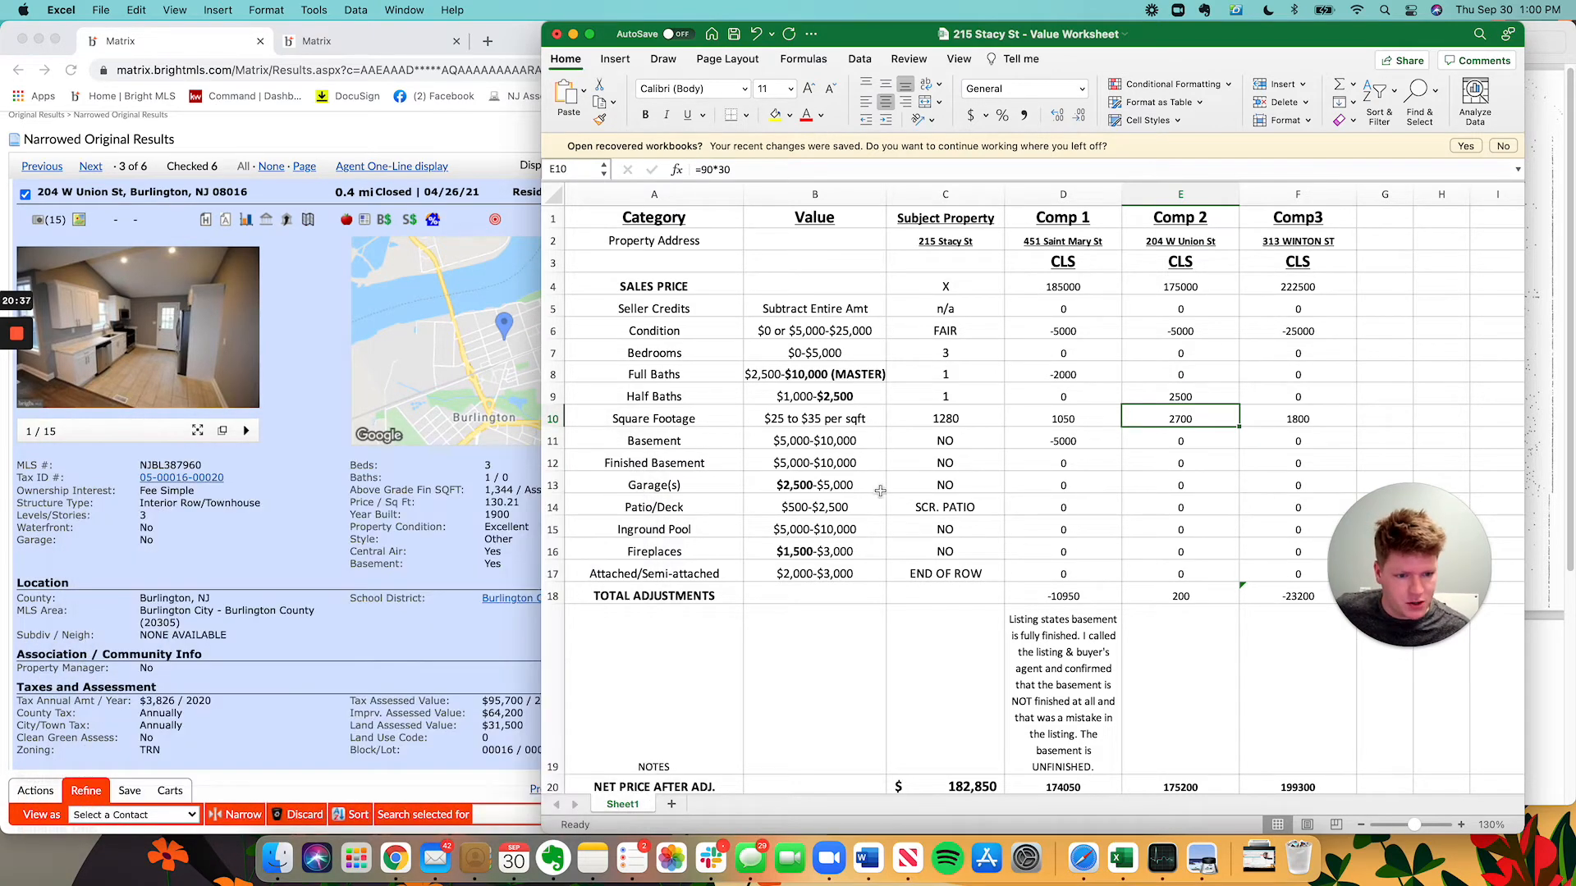
Enter Comp 2's square-footage adjustment as =-64*25, giving -1600.
type("=64")
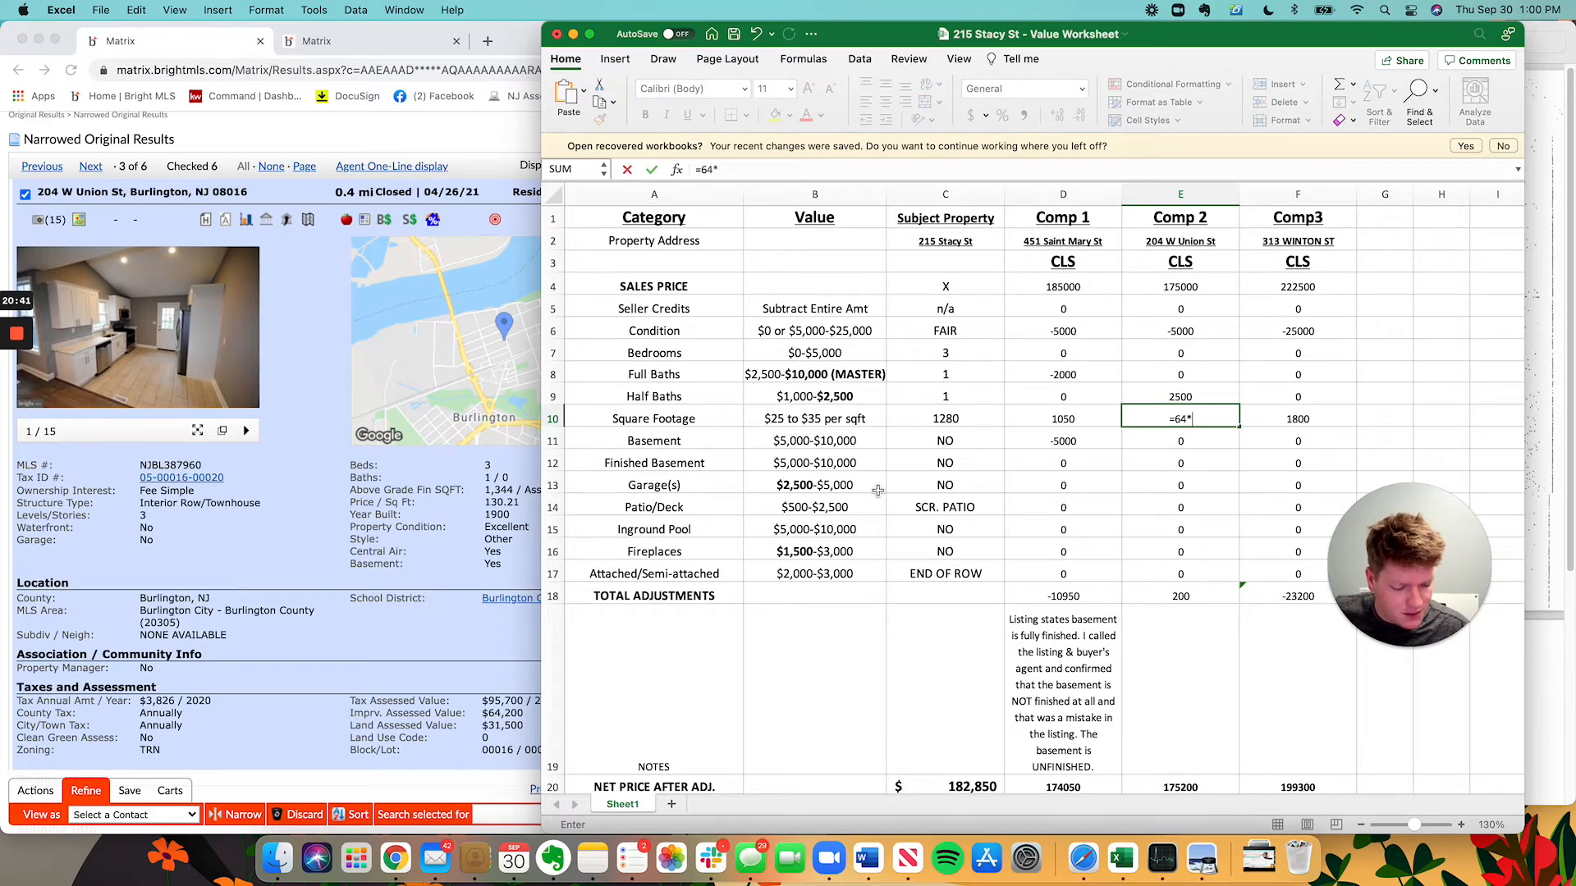
type("*25")
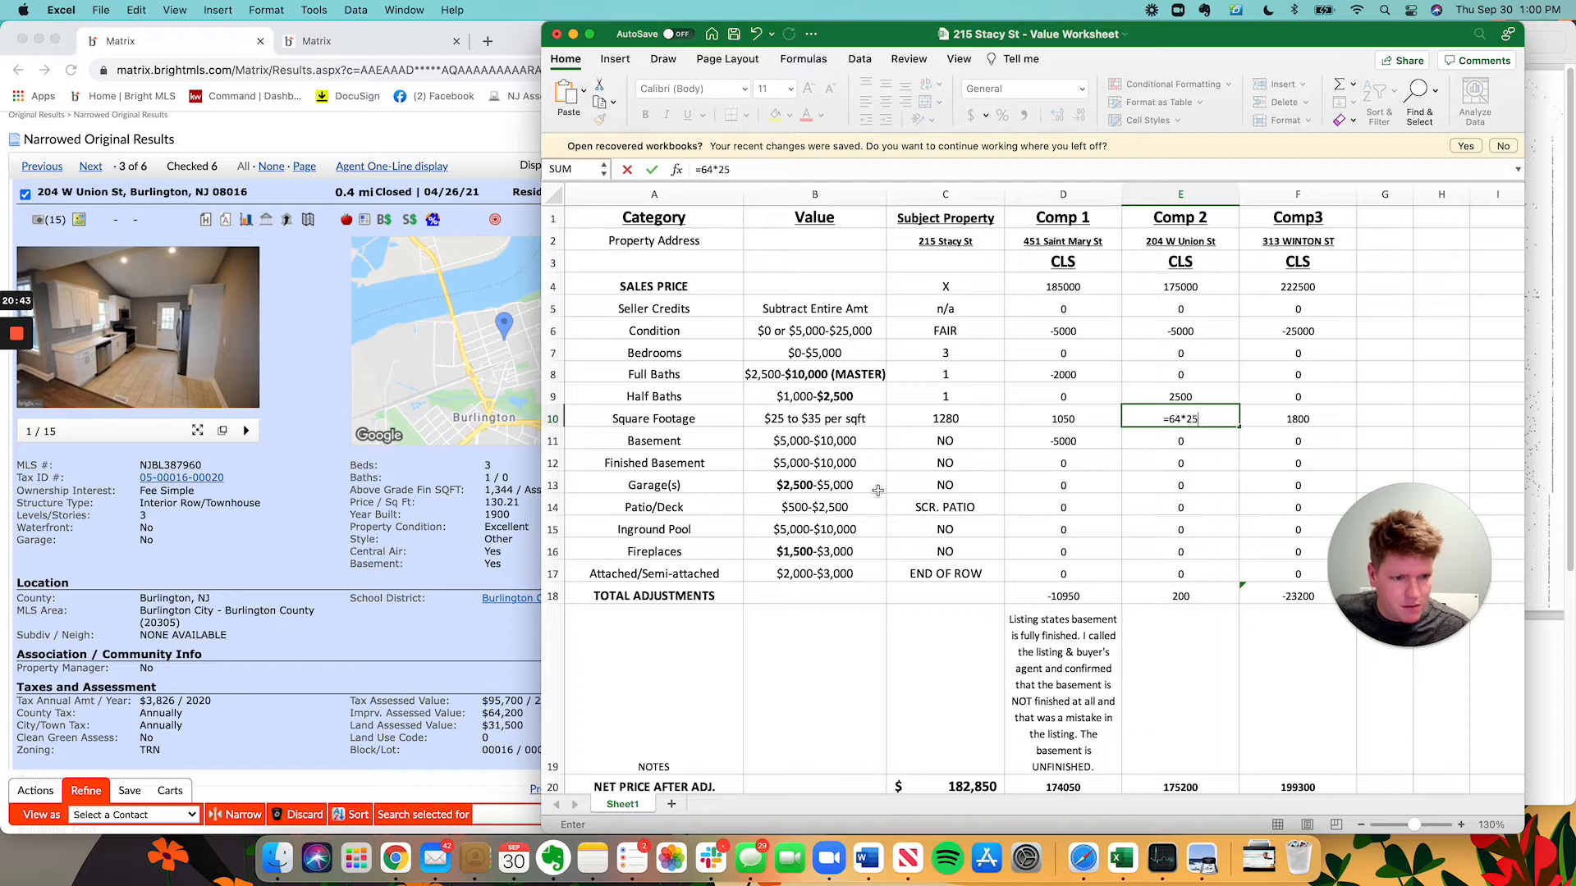
key("Return")
double_click(1180, 420)
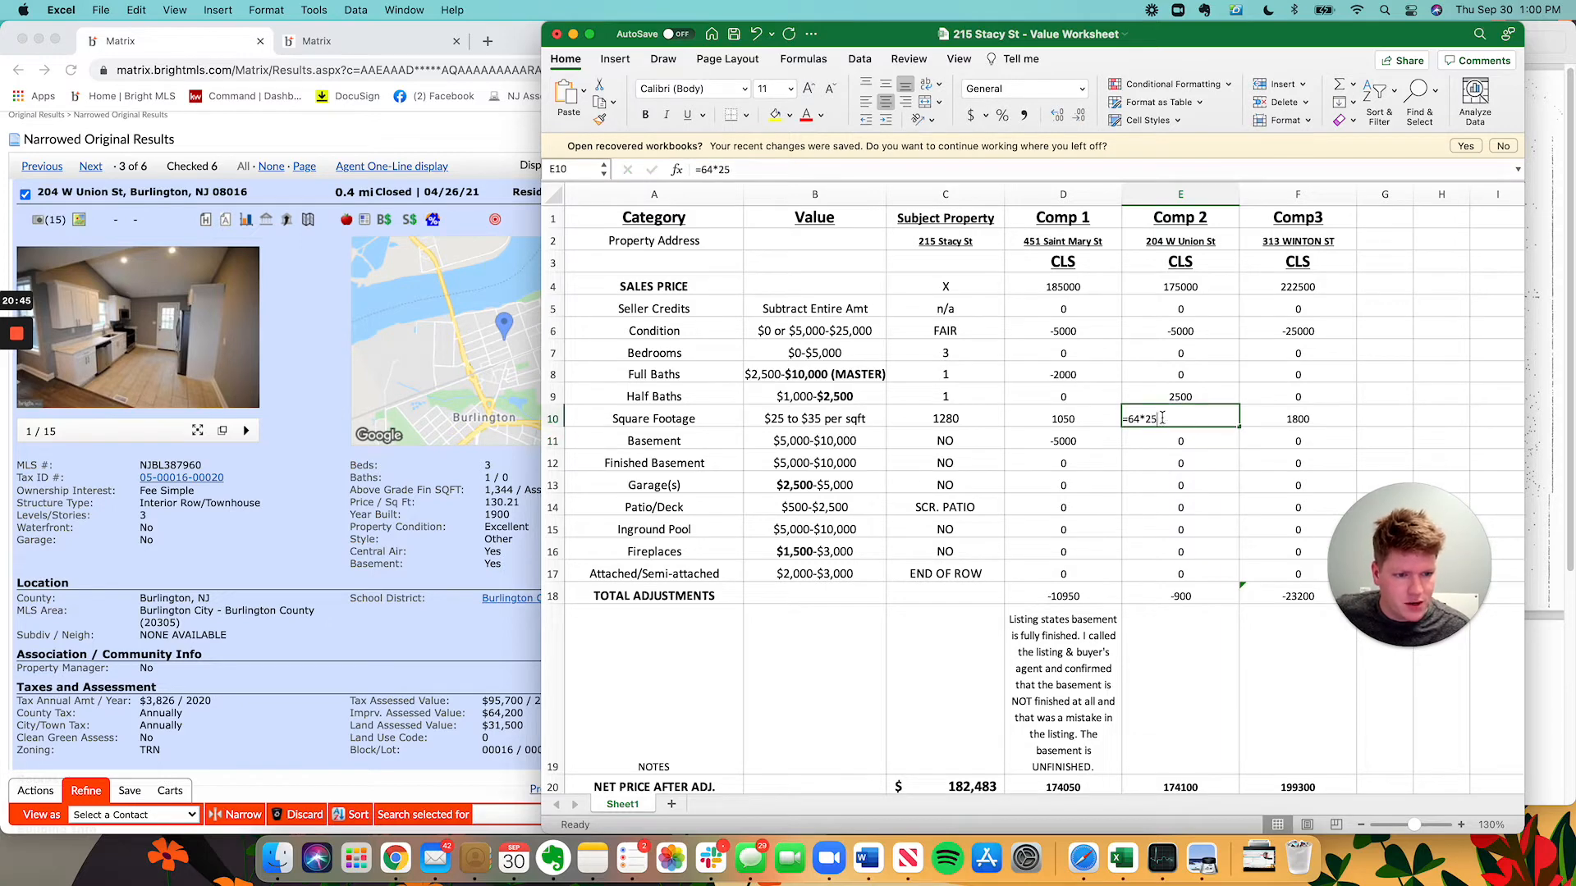
key("Escape")
double_click(1125, 419)
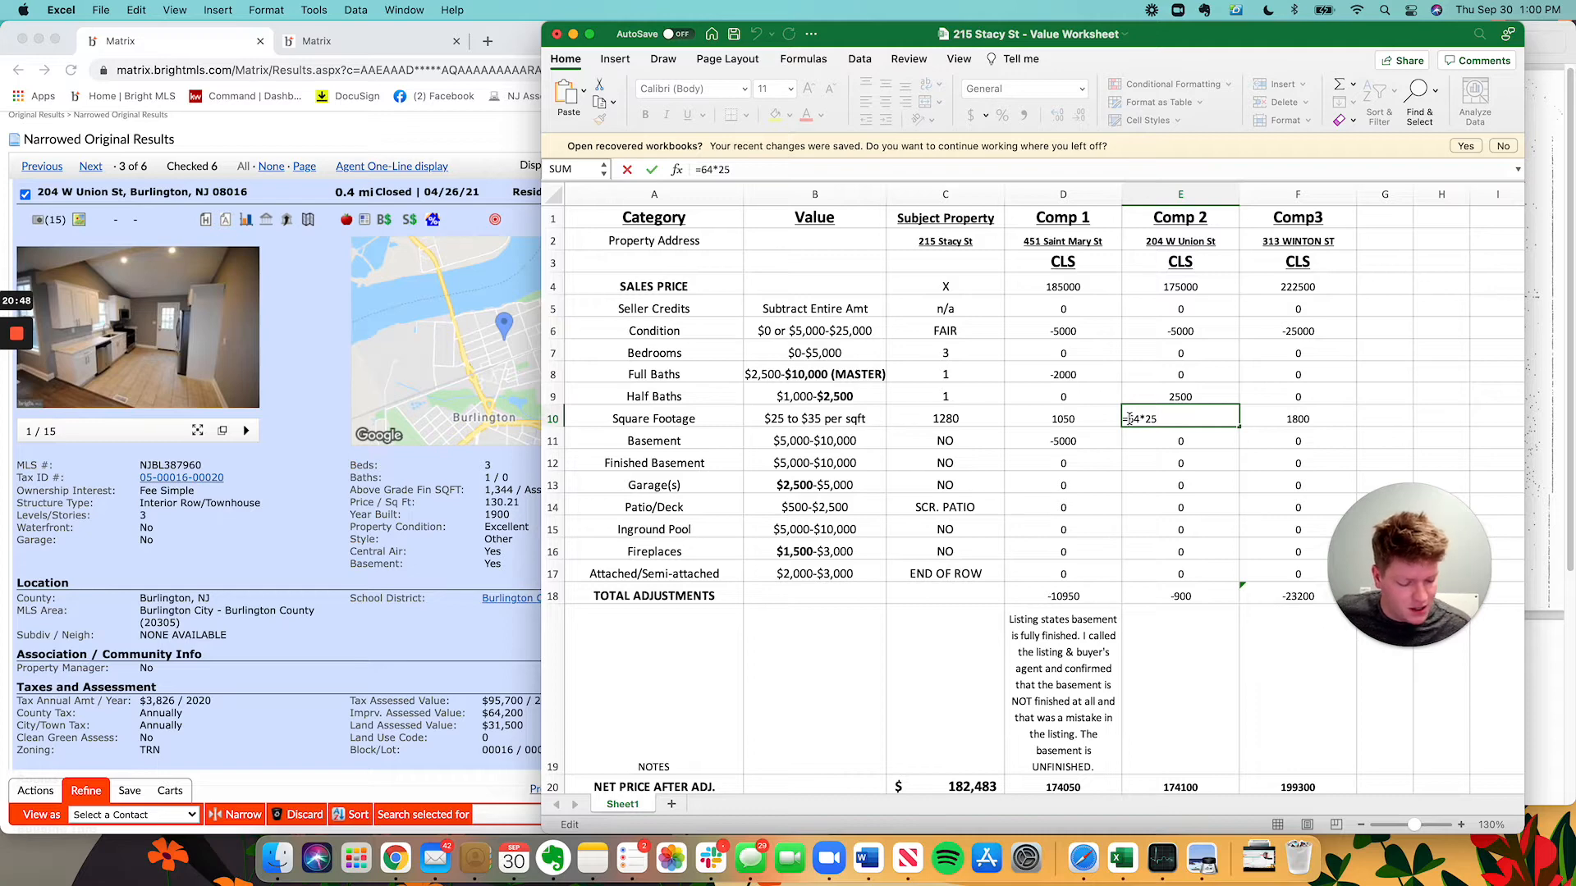
type("-")
key("Return")
Verify the subtract-if-superior rule below the table, recheck E10, then return to the listing.
scroll(820, 622, "down", 1)
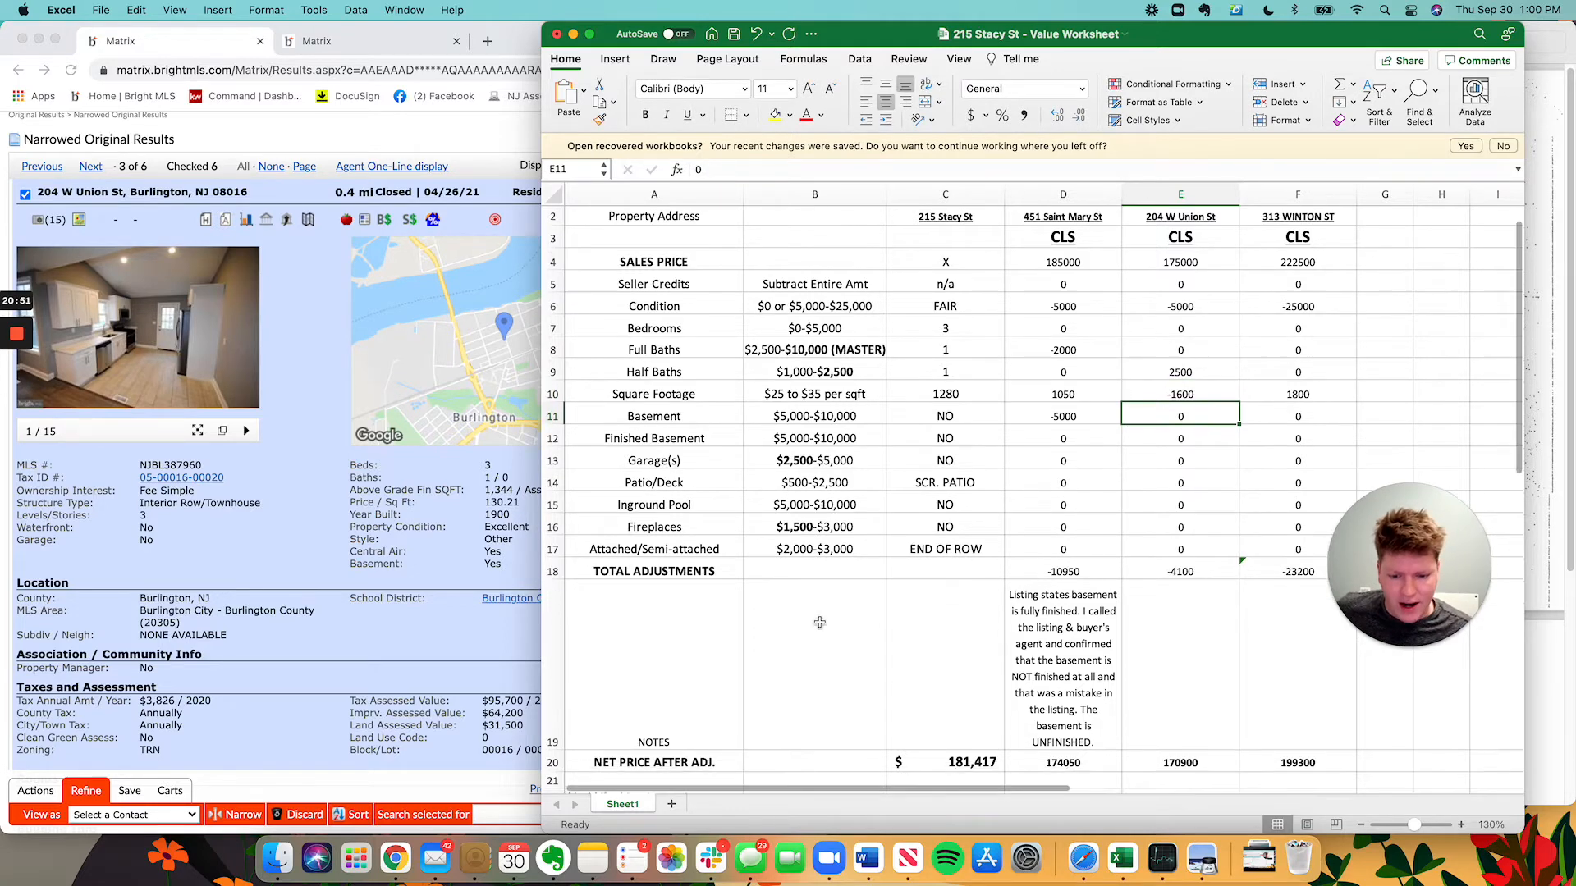
scroll(819, 622, "down", 3)
left_click(622, 748)
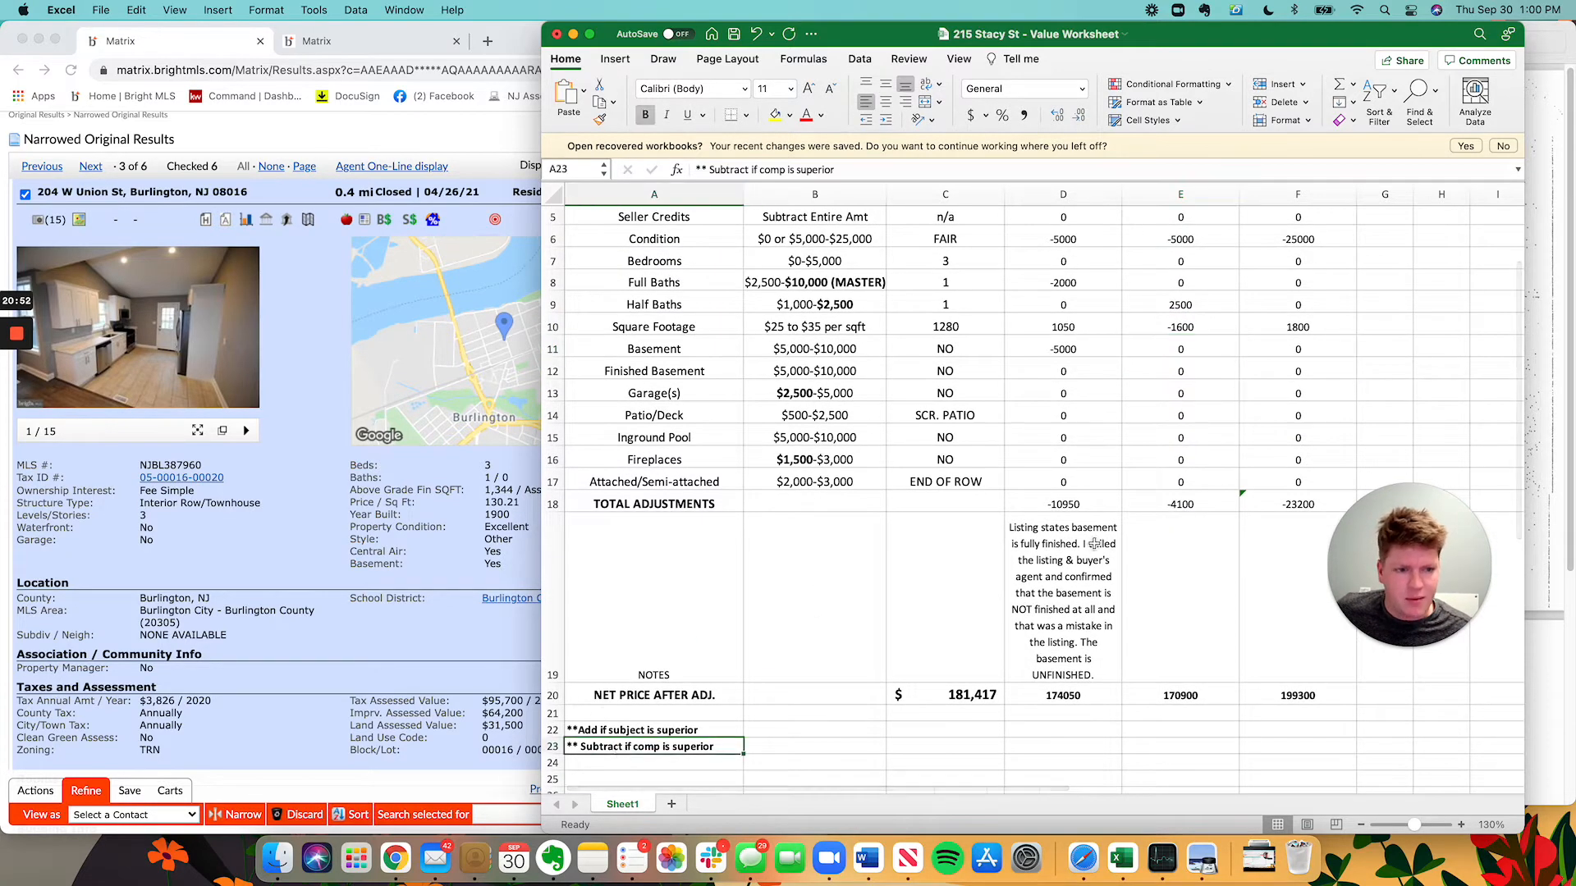
scroll(1096, 544, "up", 4)
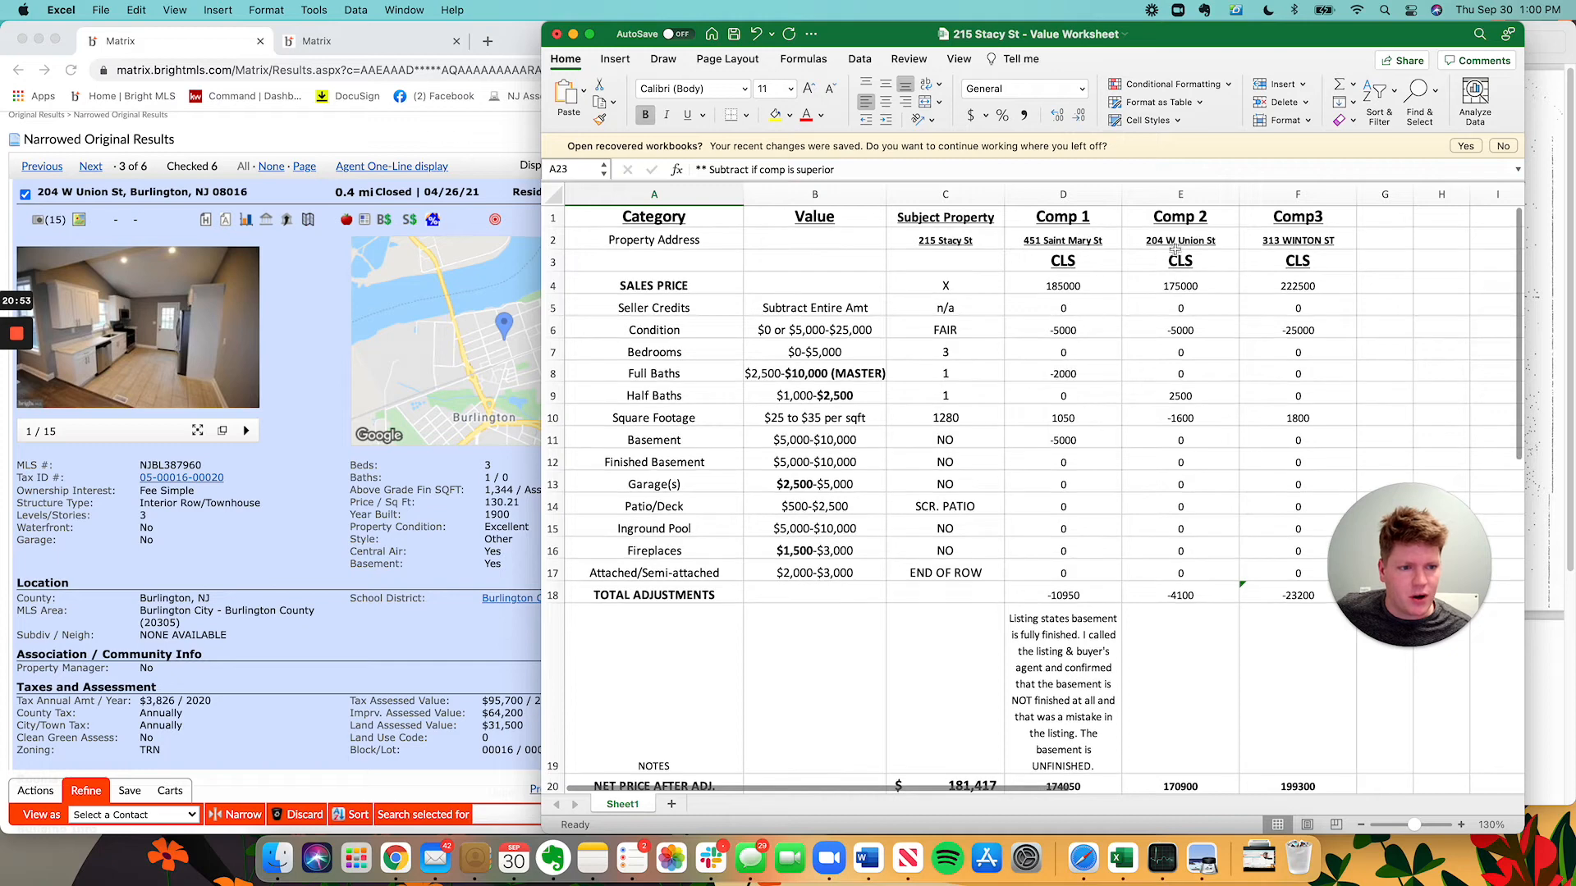
left_click(1186, 421)
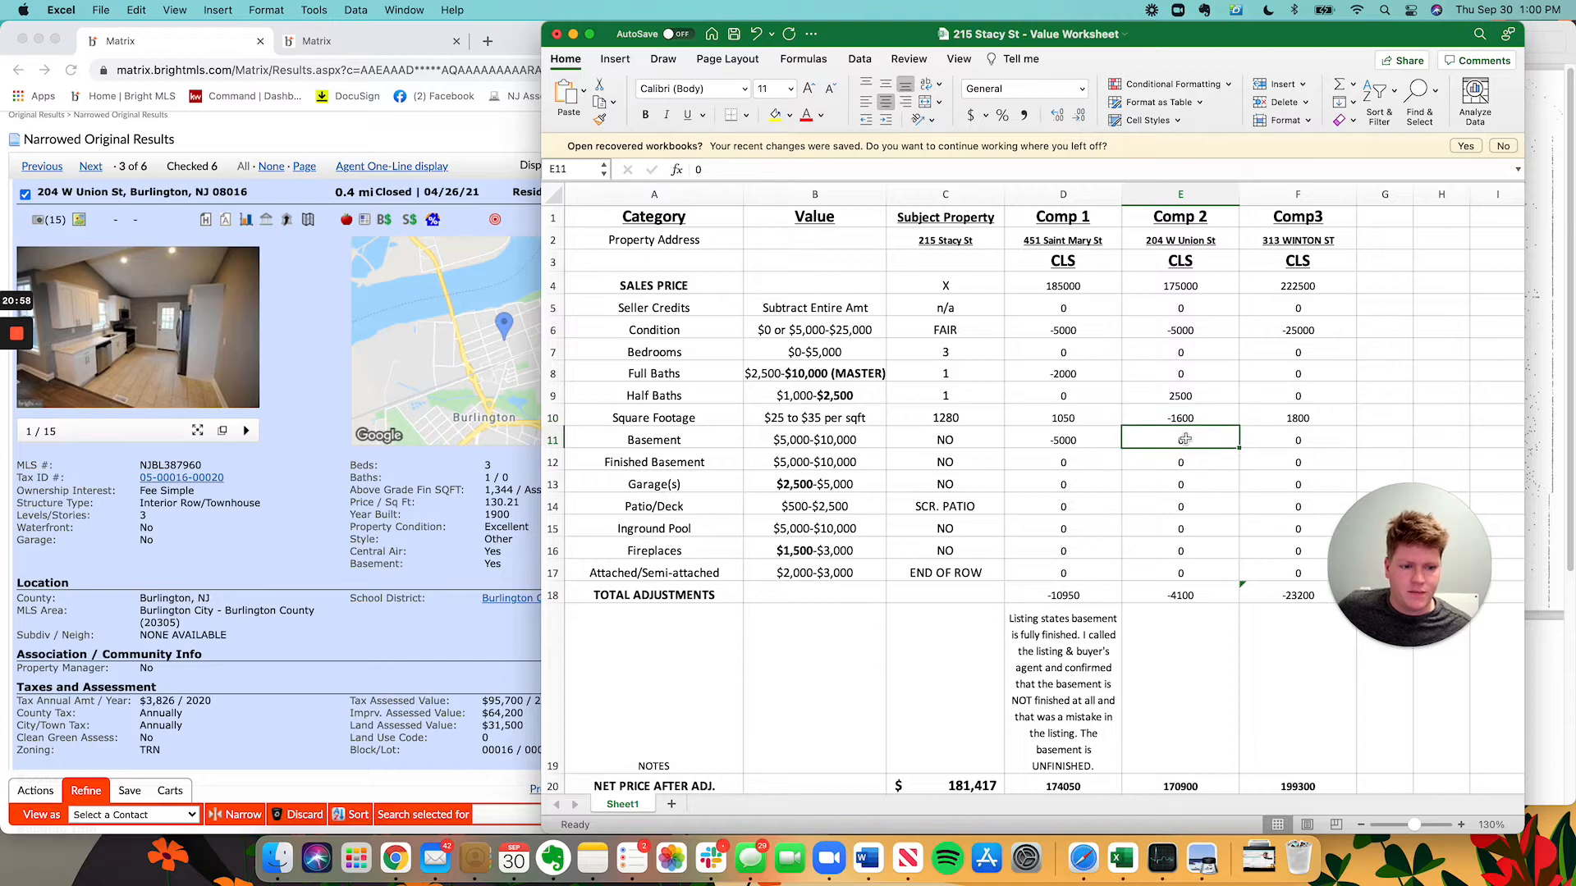
left_click(401, 582)
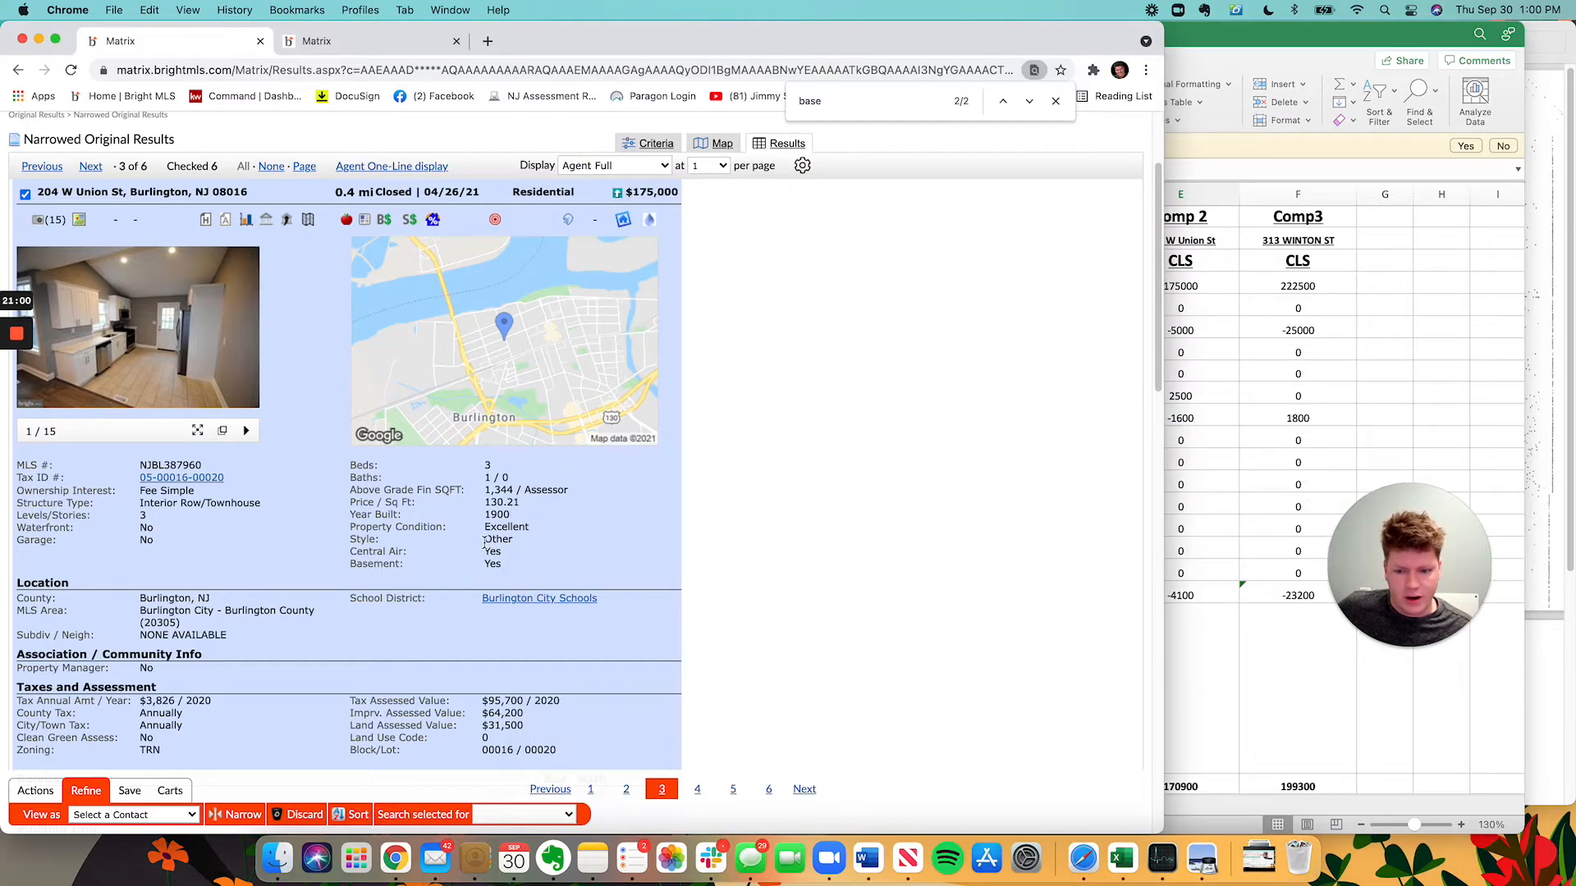
Add the note 'Has central air.' to Comp 2's notes cell.
left_click(1390, 419)
left_click(1147, 709)
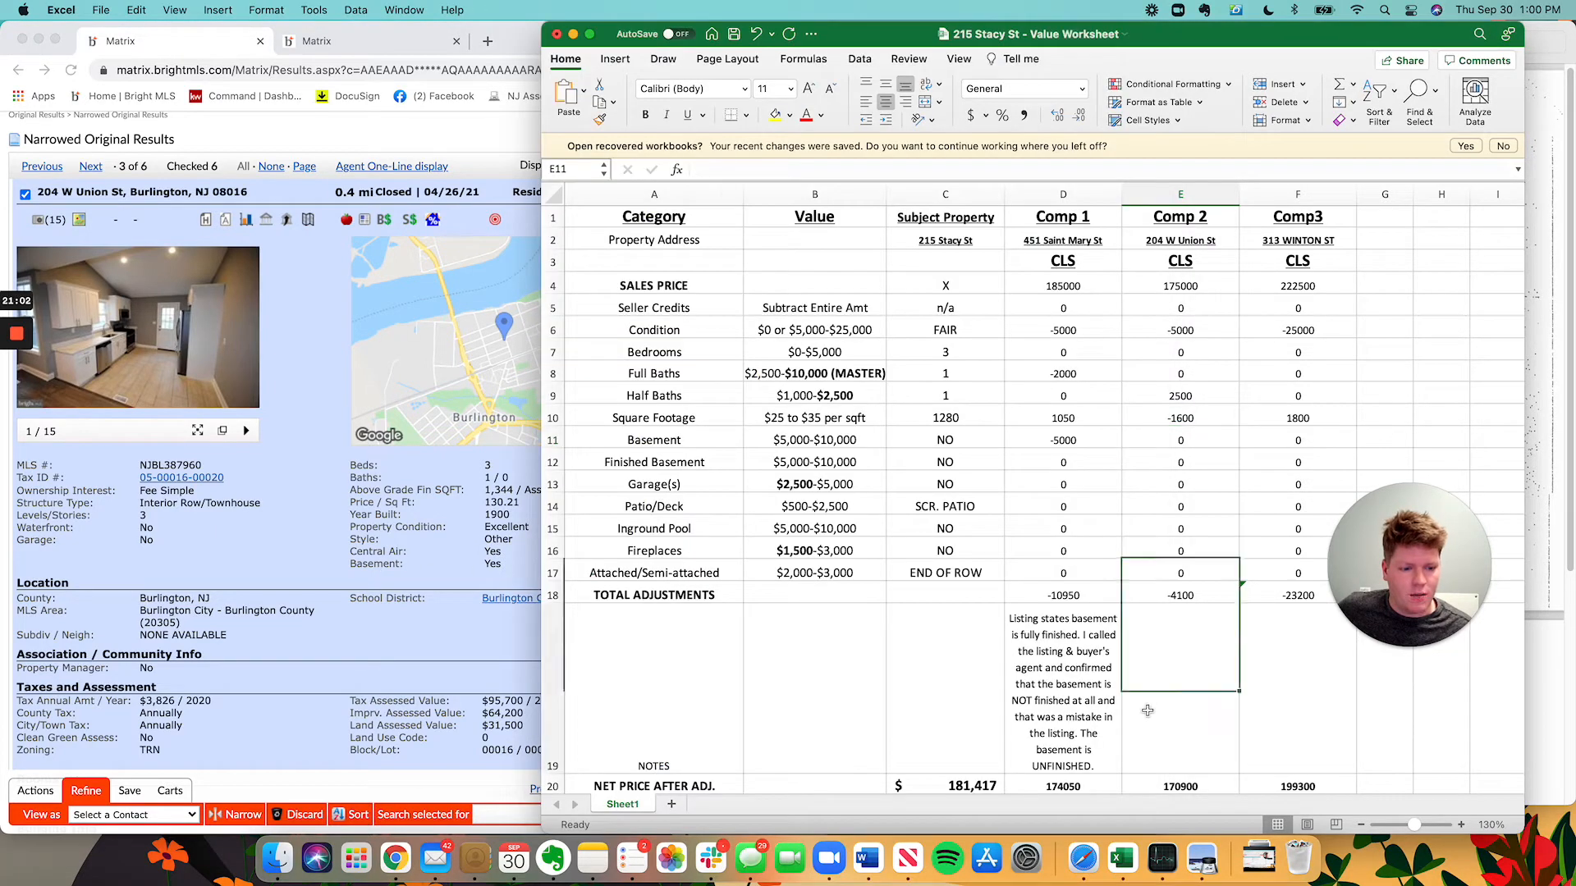
type("Has central")
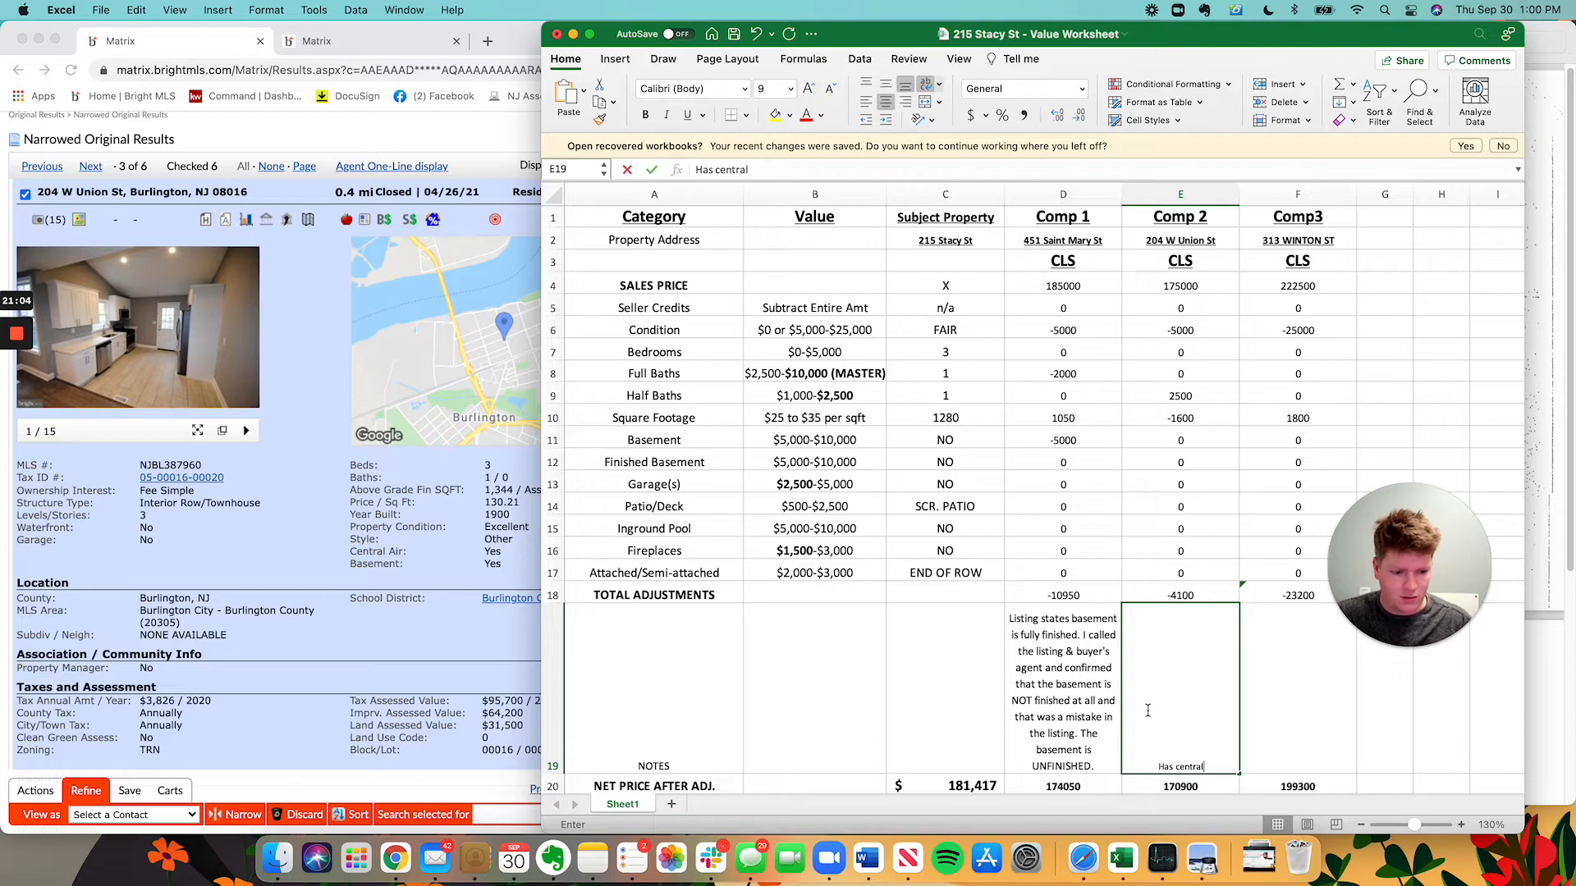
type(" air .")
key("Return")
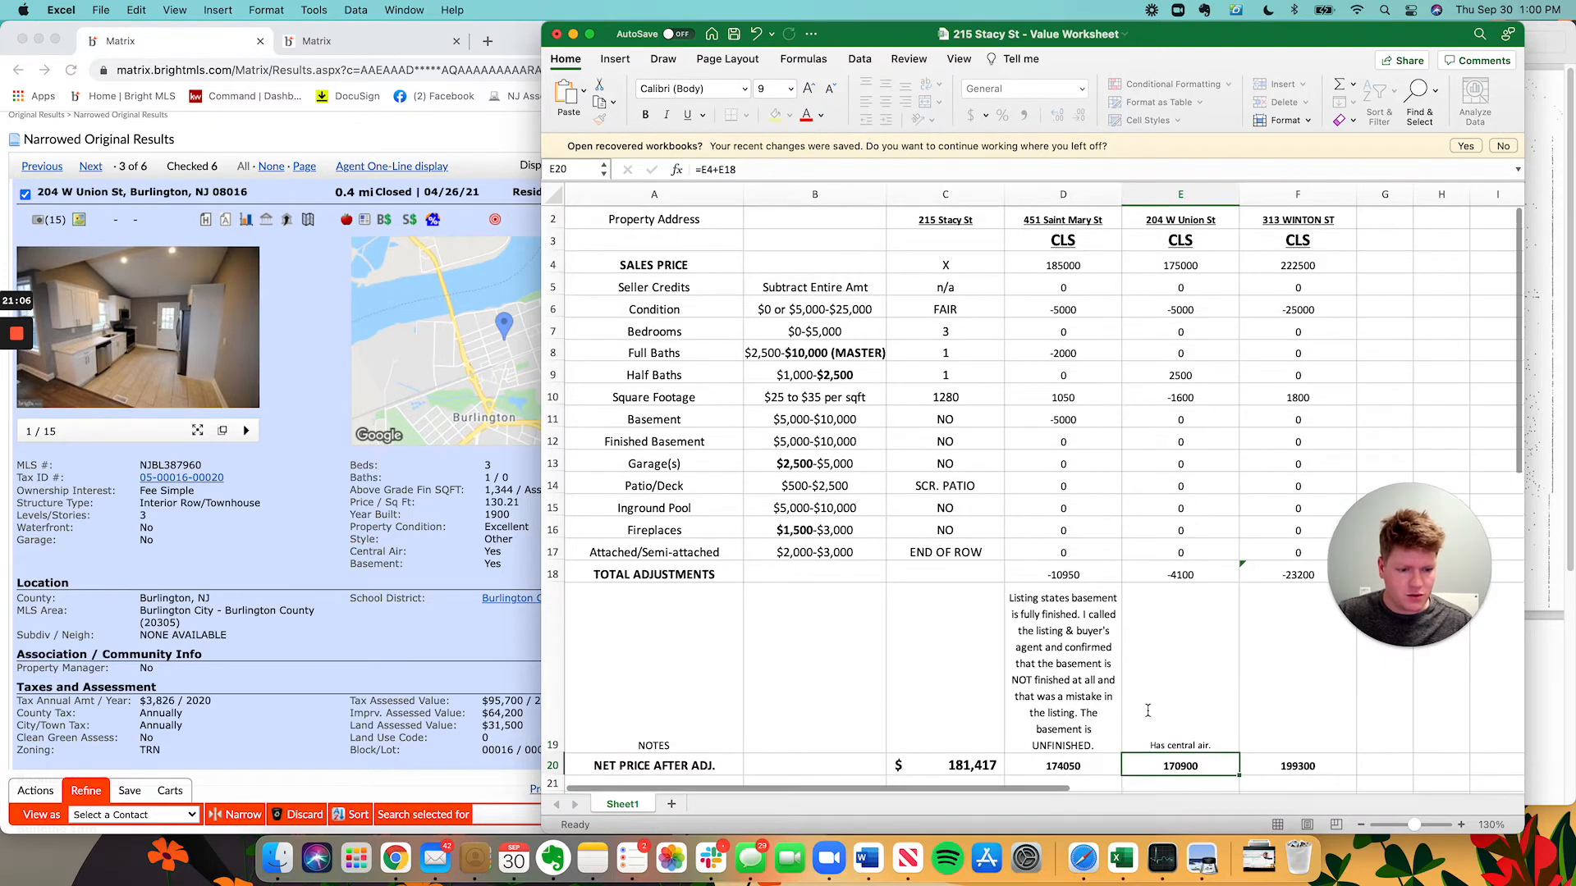
Set Comp 2's condition adjustment to -7000, revising an initial -7500.
key("Up")
key("Up")
key("Up")
key("Up")
key("Up")
key("Up")
key("Up")
key("Up")
key("Up")
key("Up")
key("Up")
key("Up")
key("Up")
key("Up")
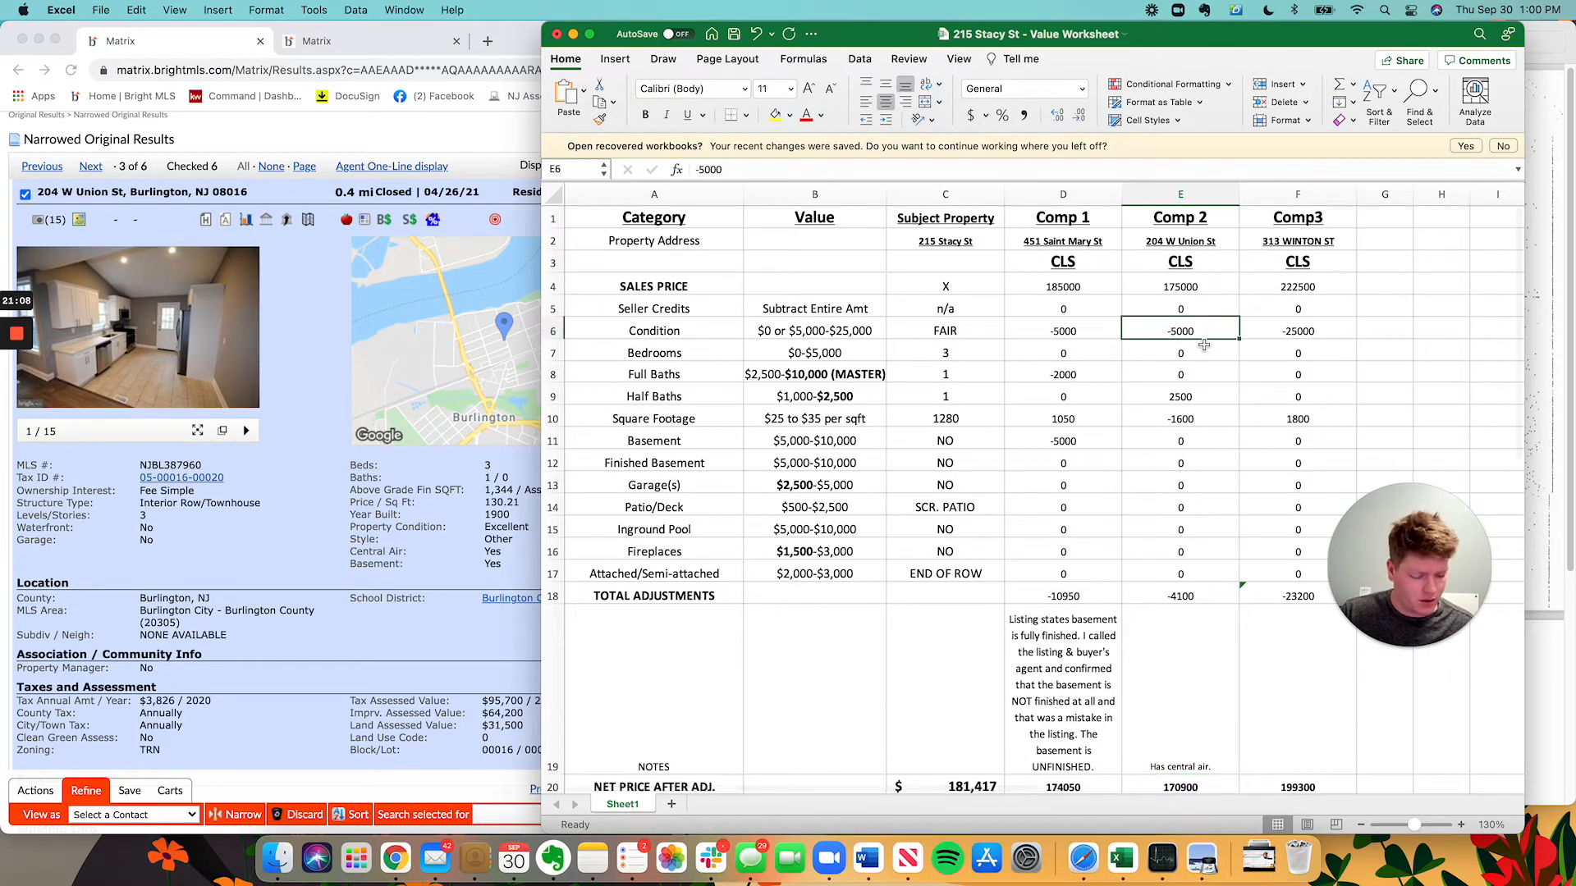
type("-7500")
key("Return")
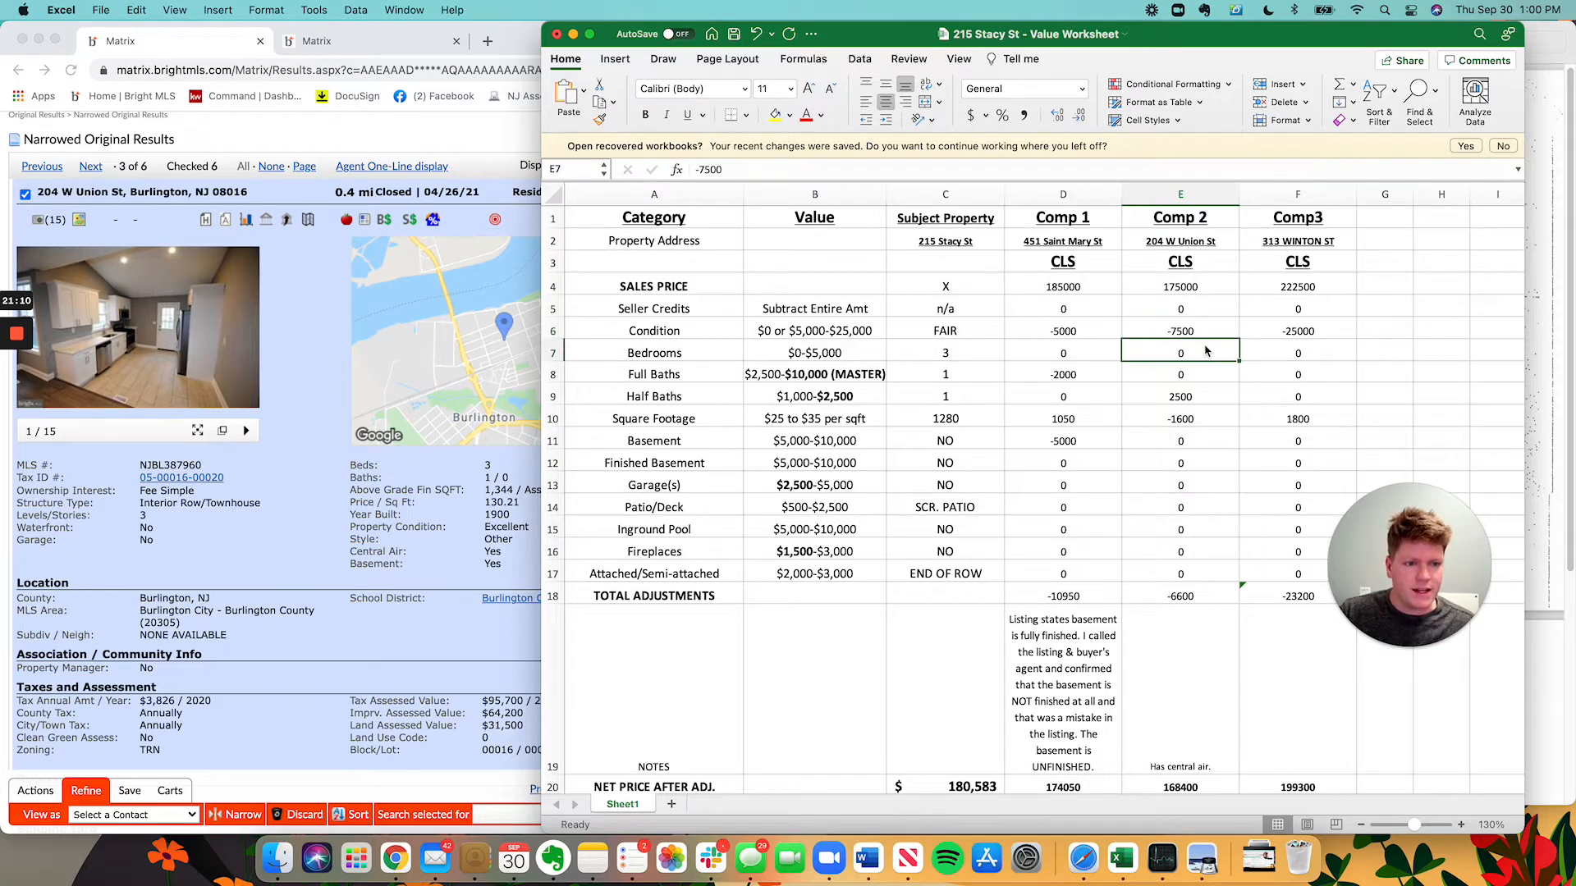
left_click(1203, 326)
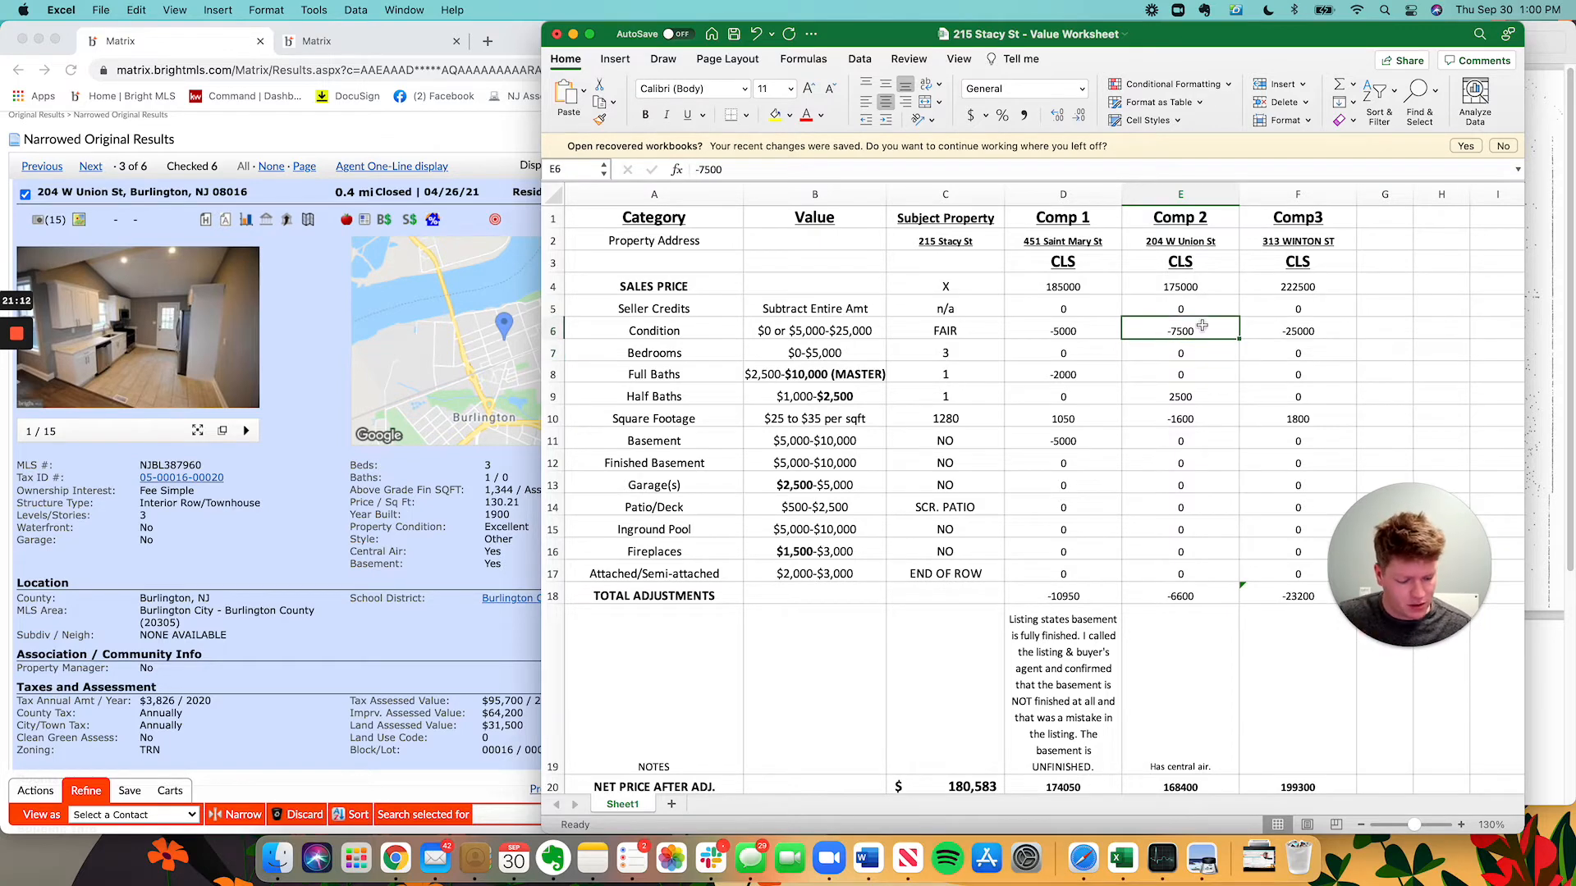
type("-7000")
key("Return")
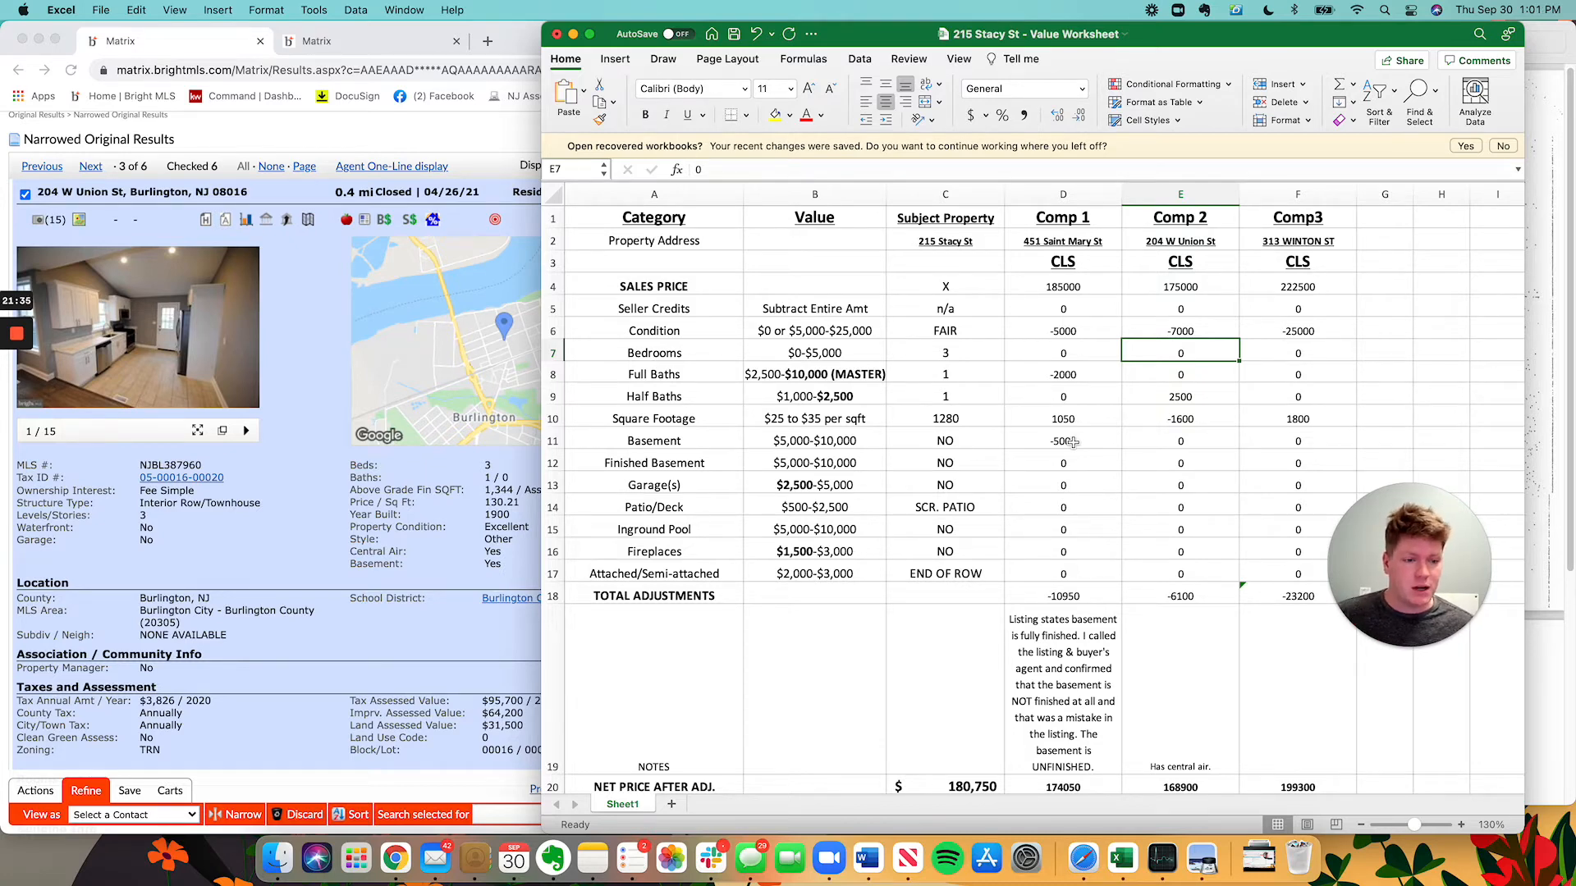
Enter a -5000 basement adjustment for Comp 2 in E11, netting 163,900.
left_click(1181, 397)
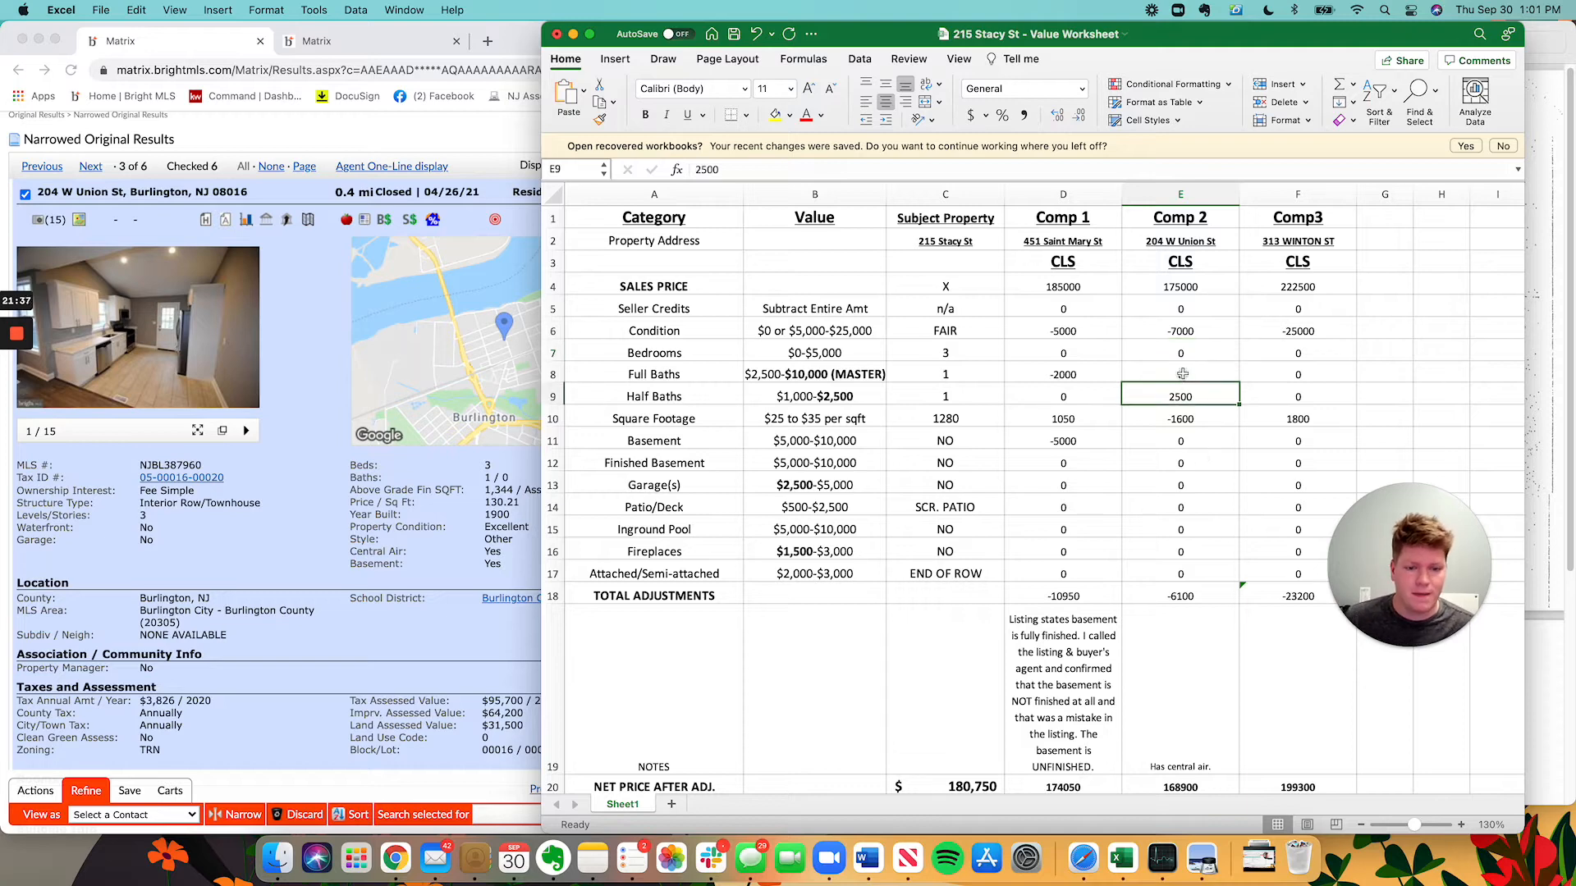
left_click(1164, 351)
scroll(1136, 365, "down", 1)
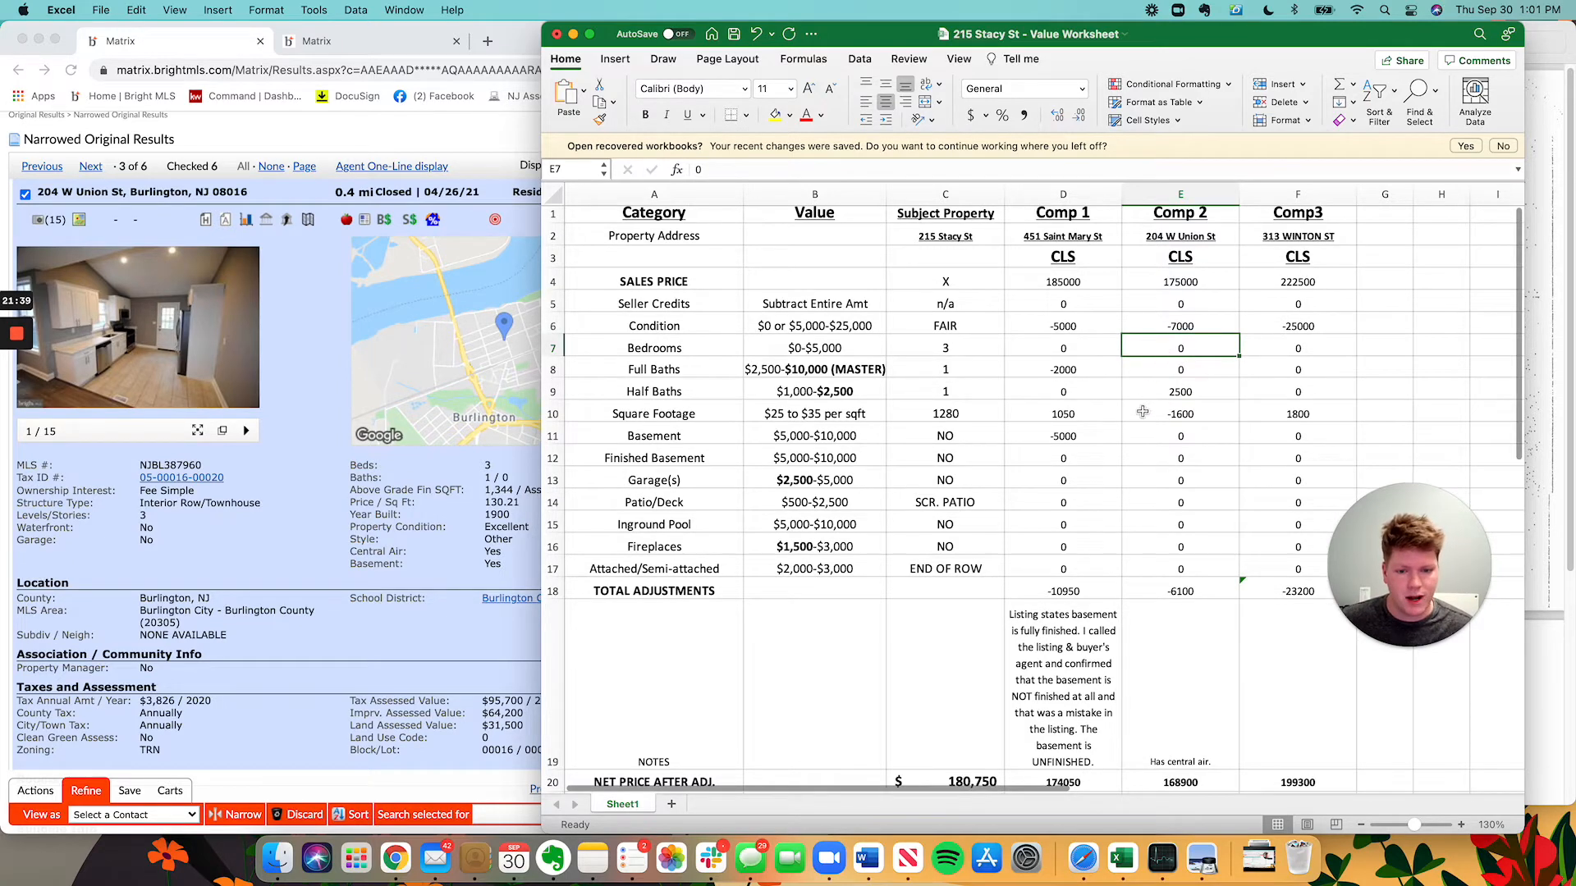
scroll(1143, 412, "down", 1)
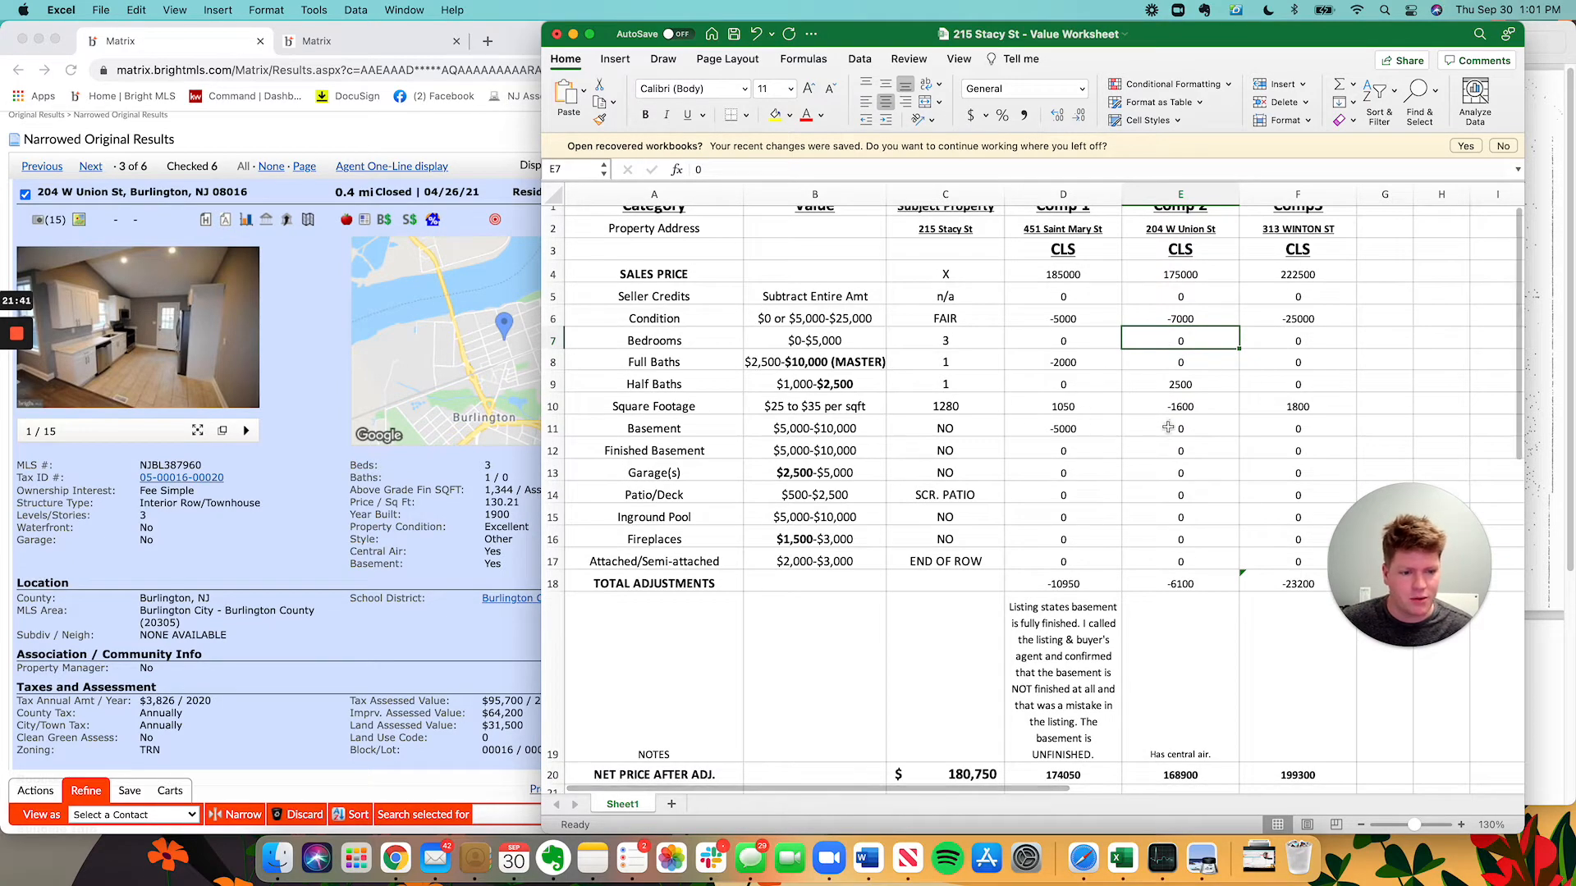
left_click(1168, 428)
scroll(1168, 428, "down", 1)
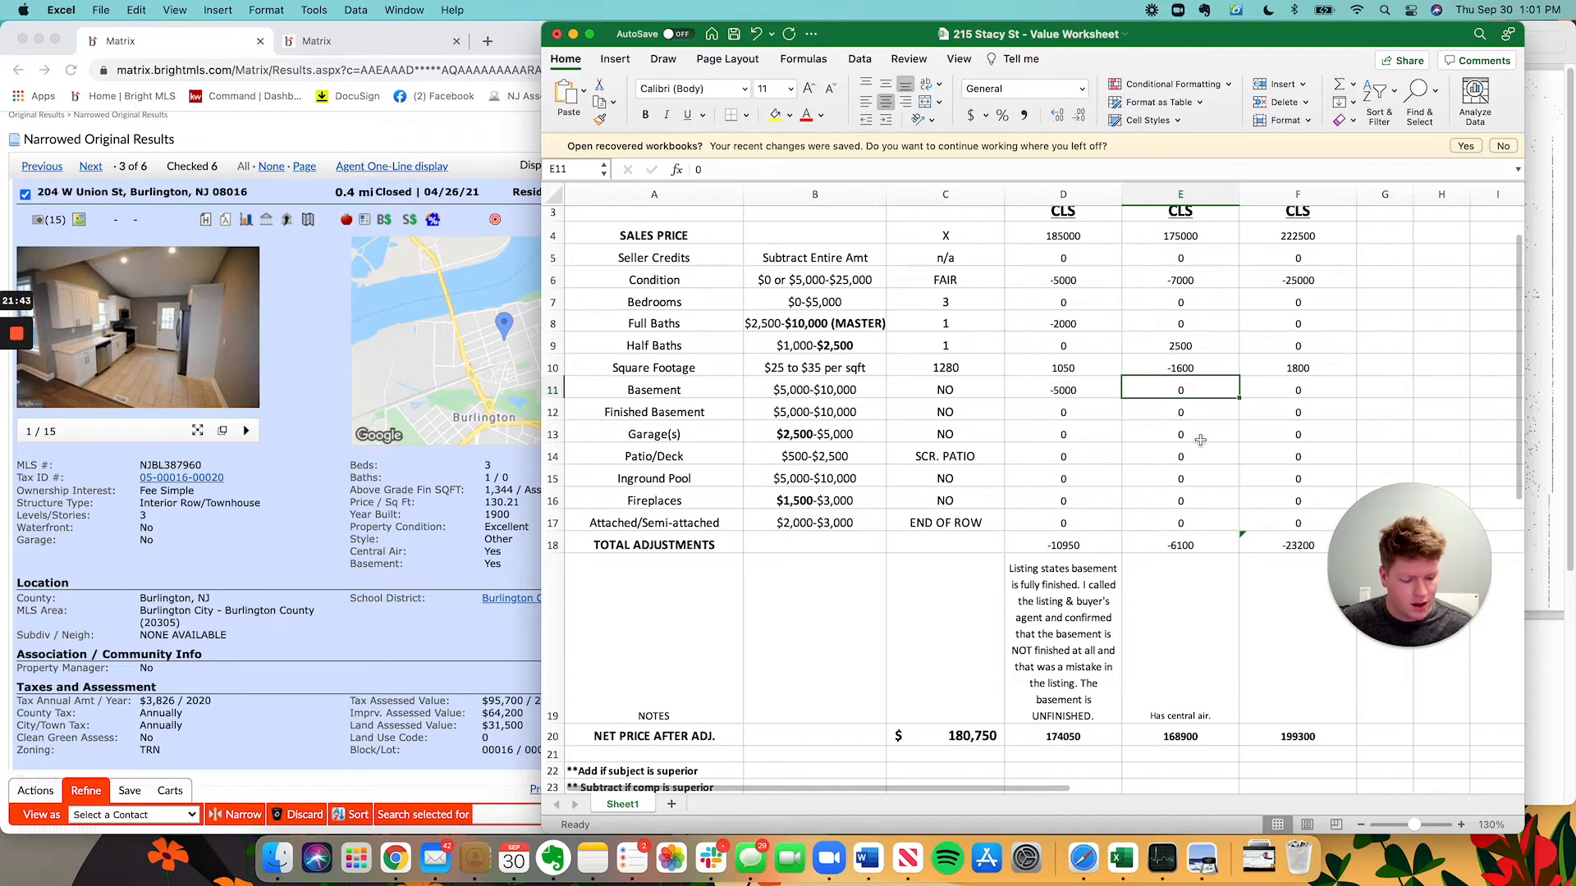
type("-5000")
key("Return")
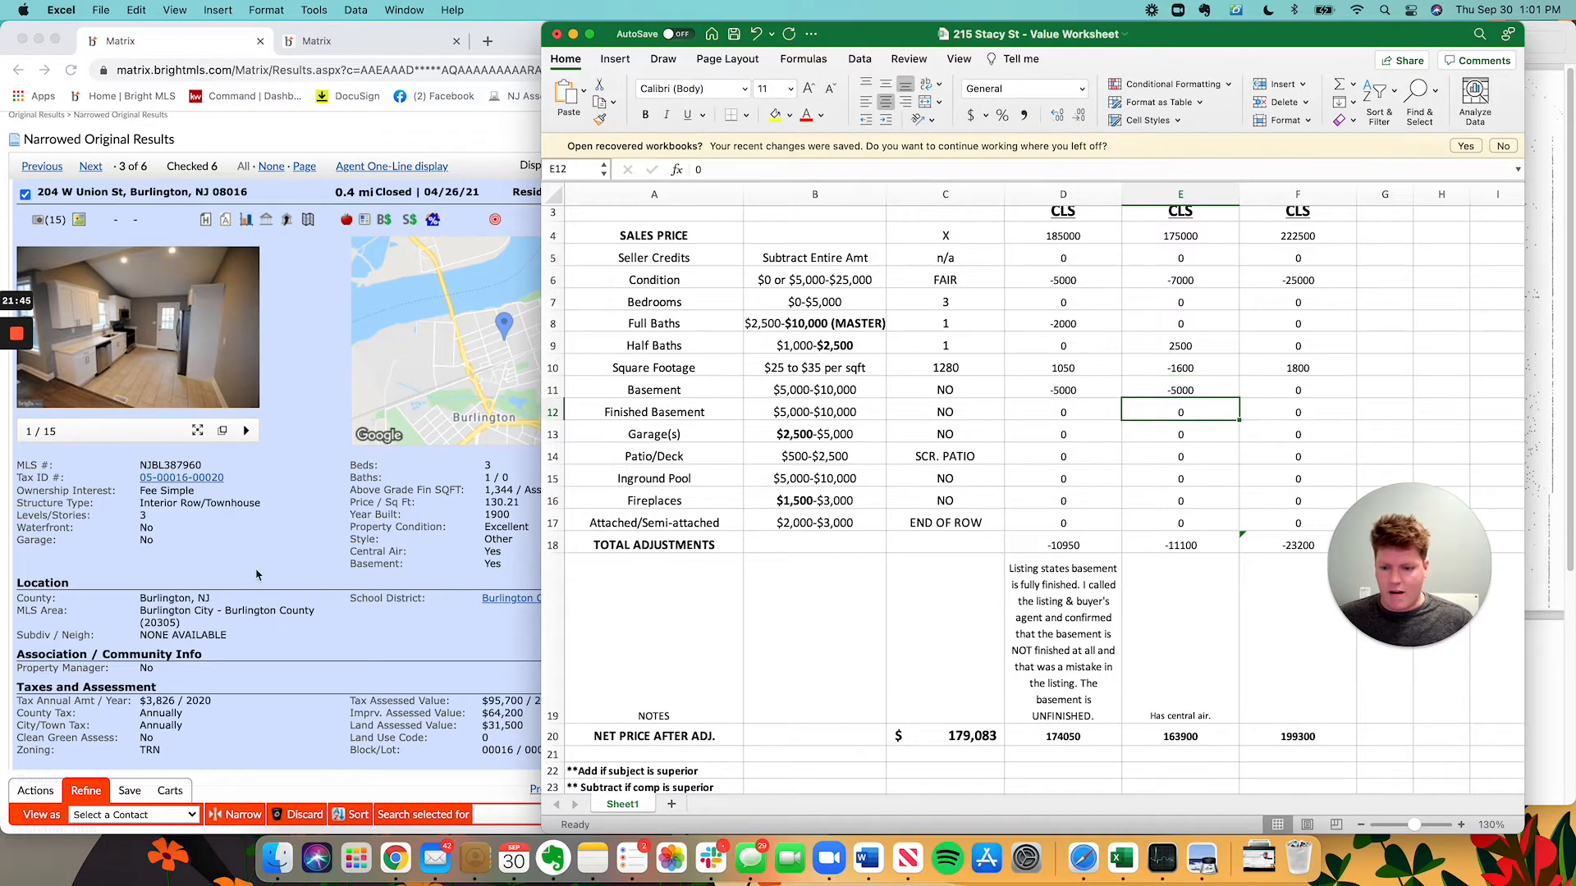
left_click(256, 574)
scroll(589, 566, "down", 5)
scroll(590, 546, "down", 4)
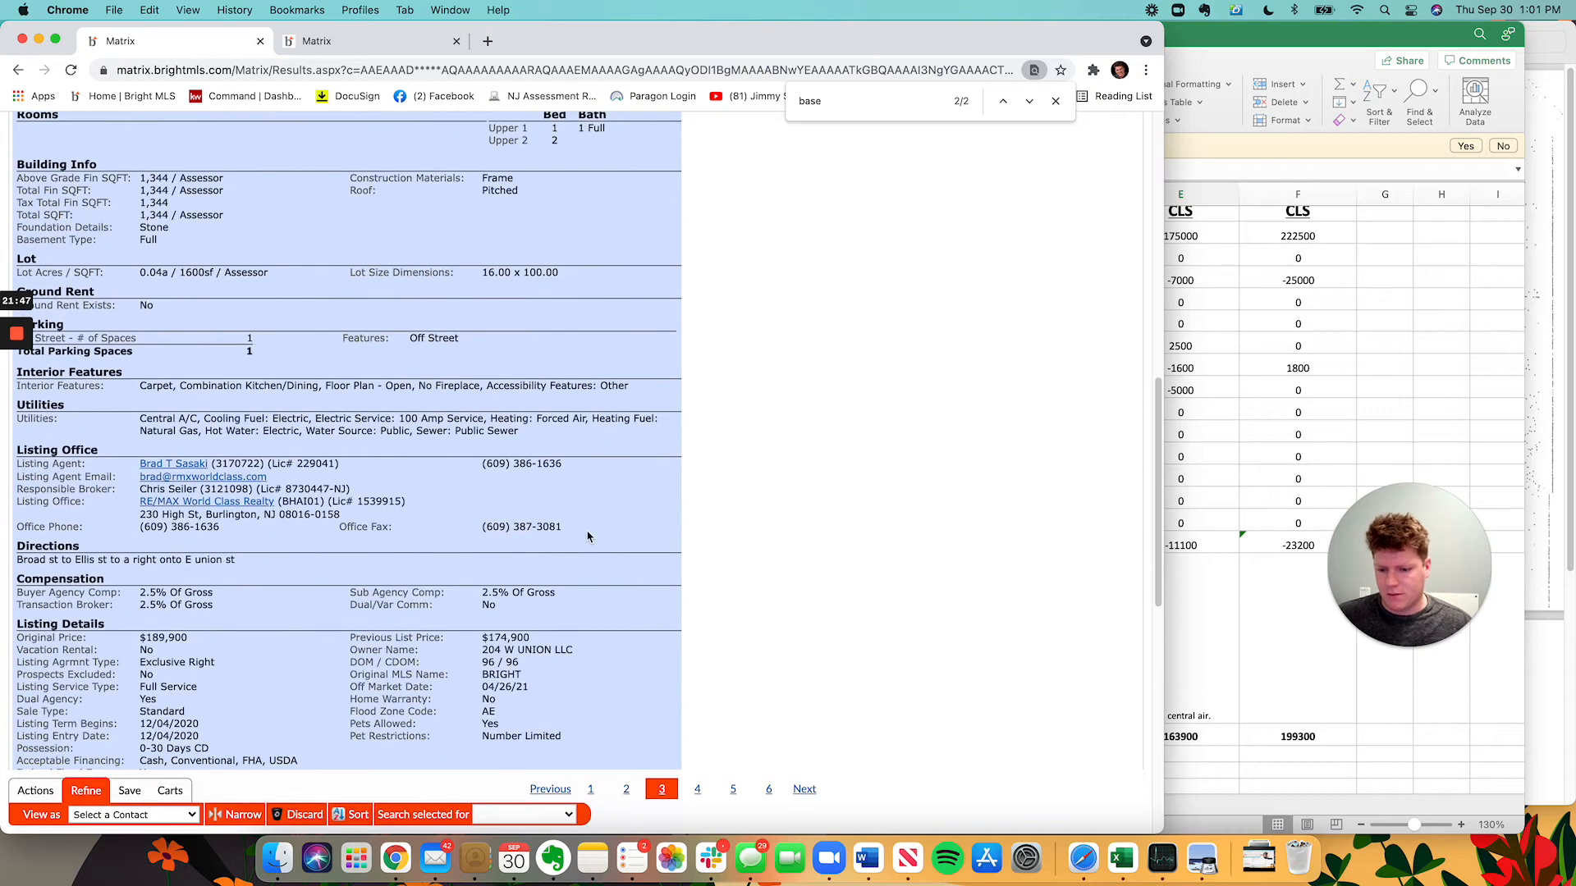
type("ment")
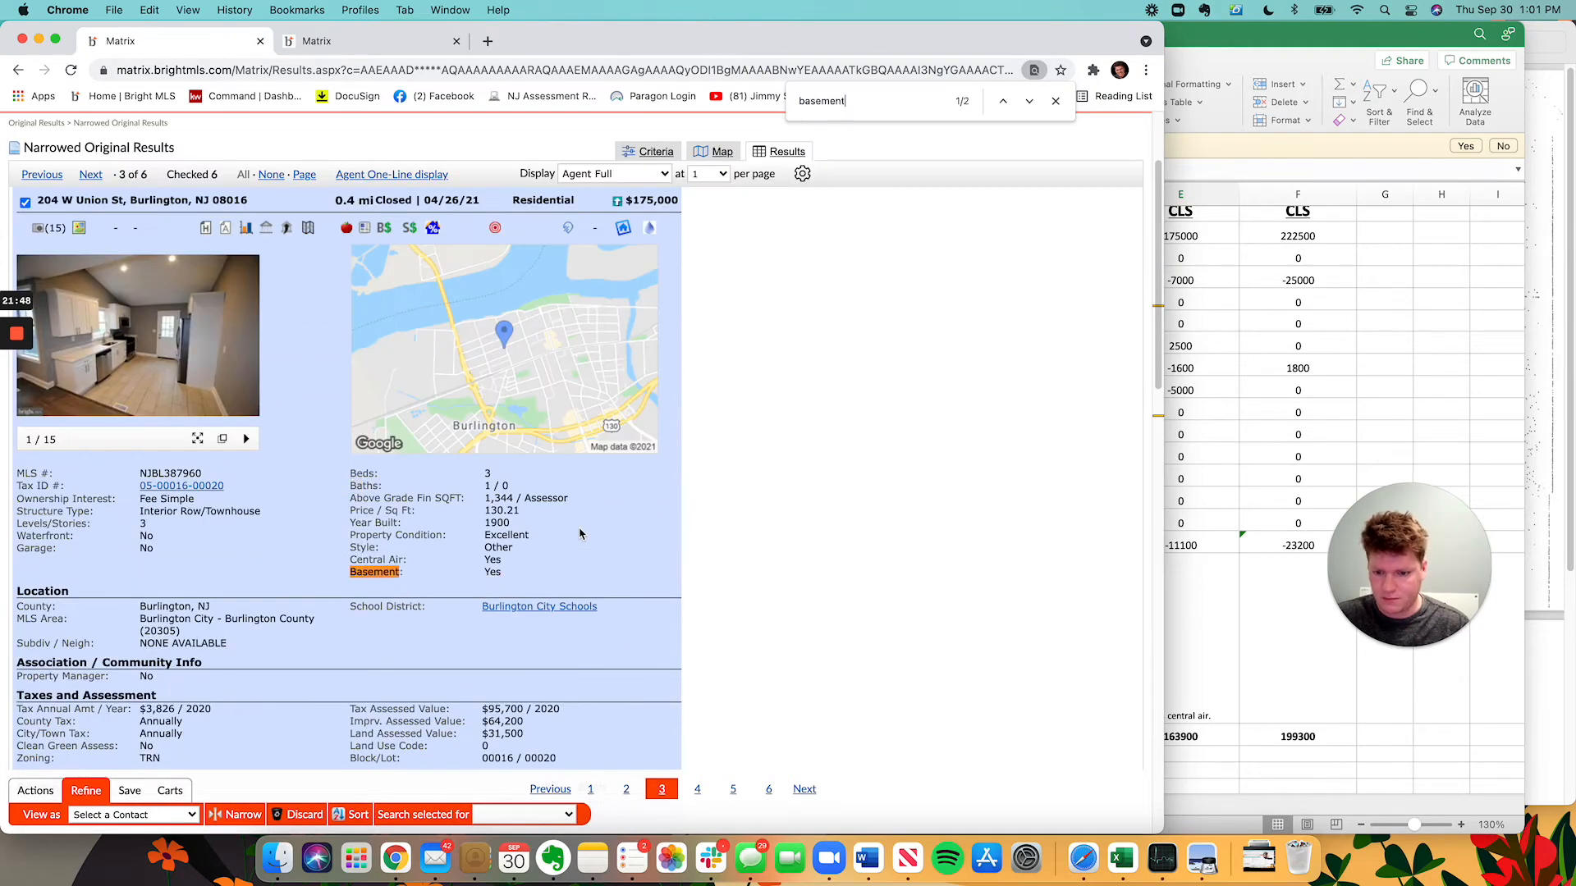
left_click(1030, 107)
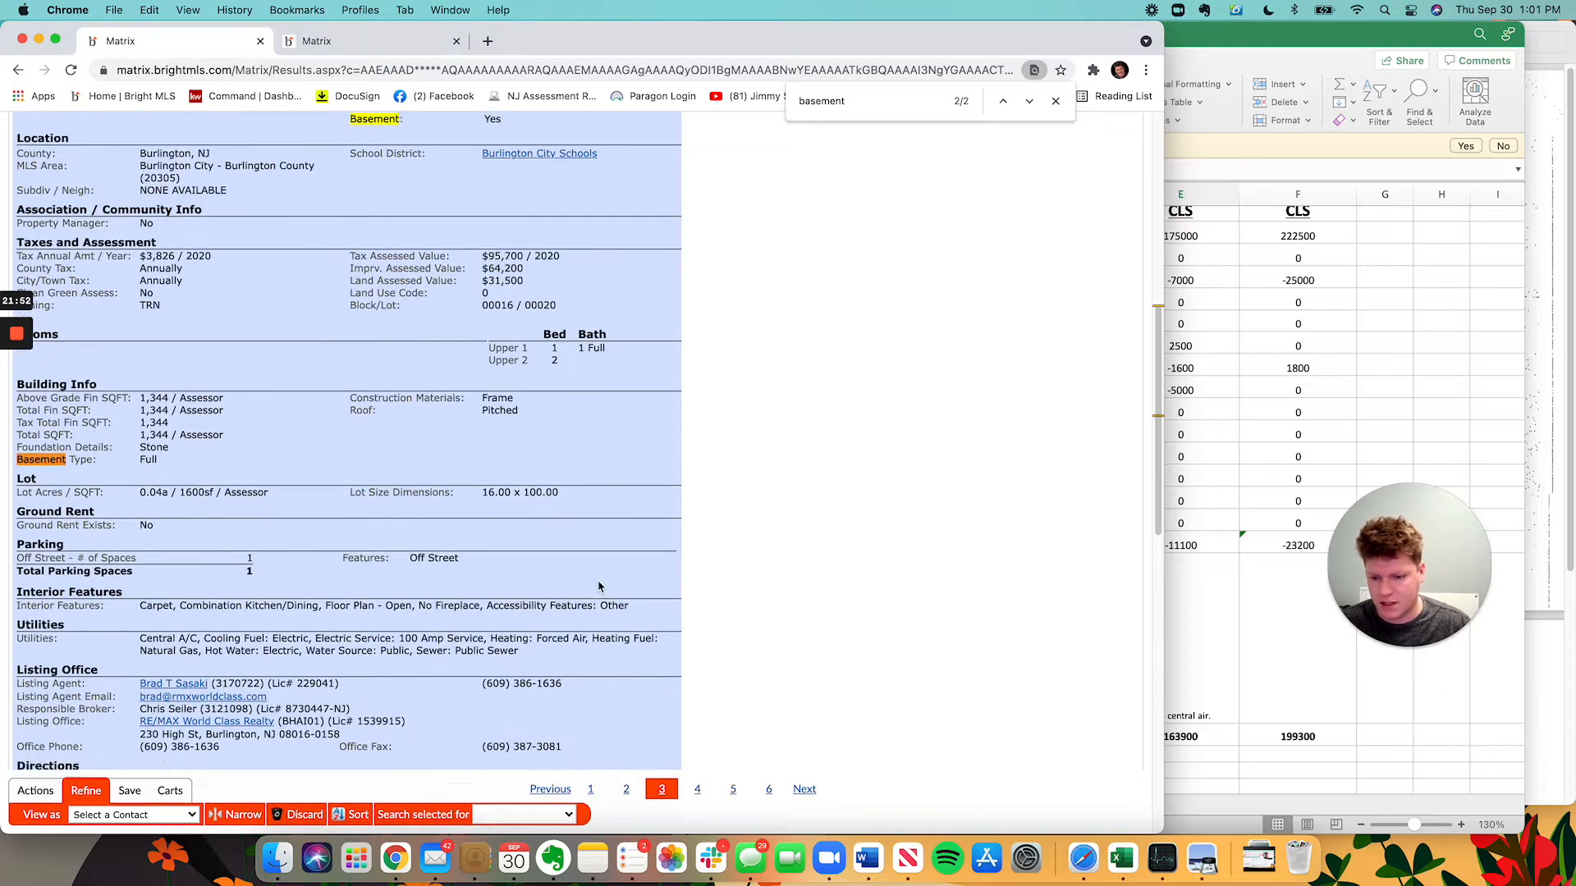
scroll(520, 474, "up", 10)
Browse the listing's photo gallery, then return to the value worksheet.
left_click(221, 580)
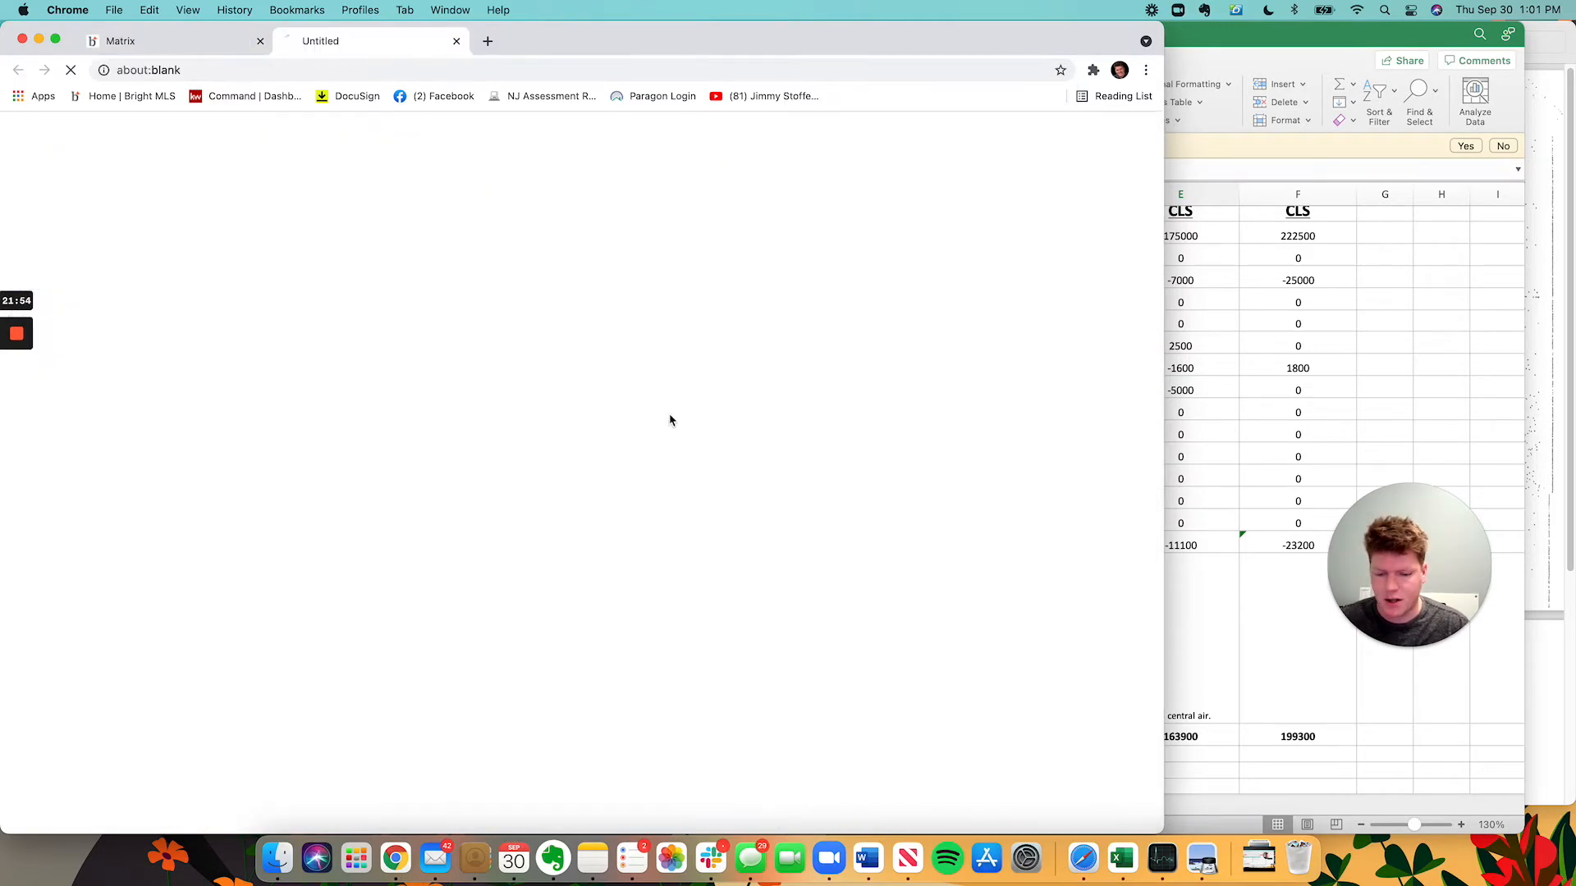
scroll(561, 418, "down", 5)
scroll(561, 419, "down", 15)
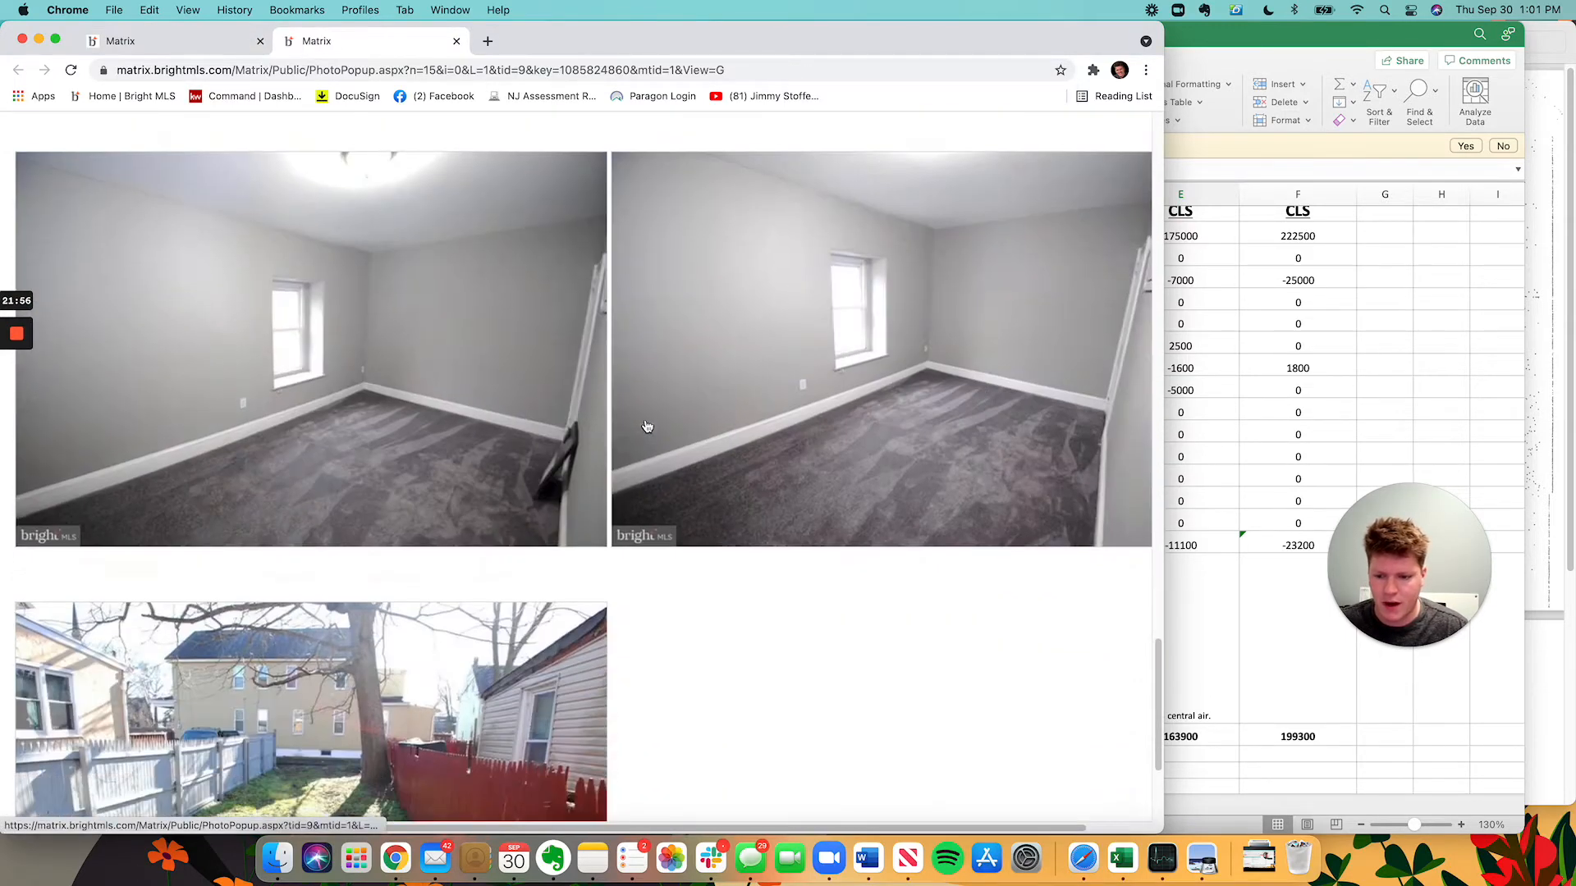
scroll(638, 427, "up", 12)
scroll(638, 430, "up", 15)
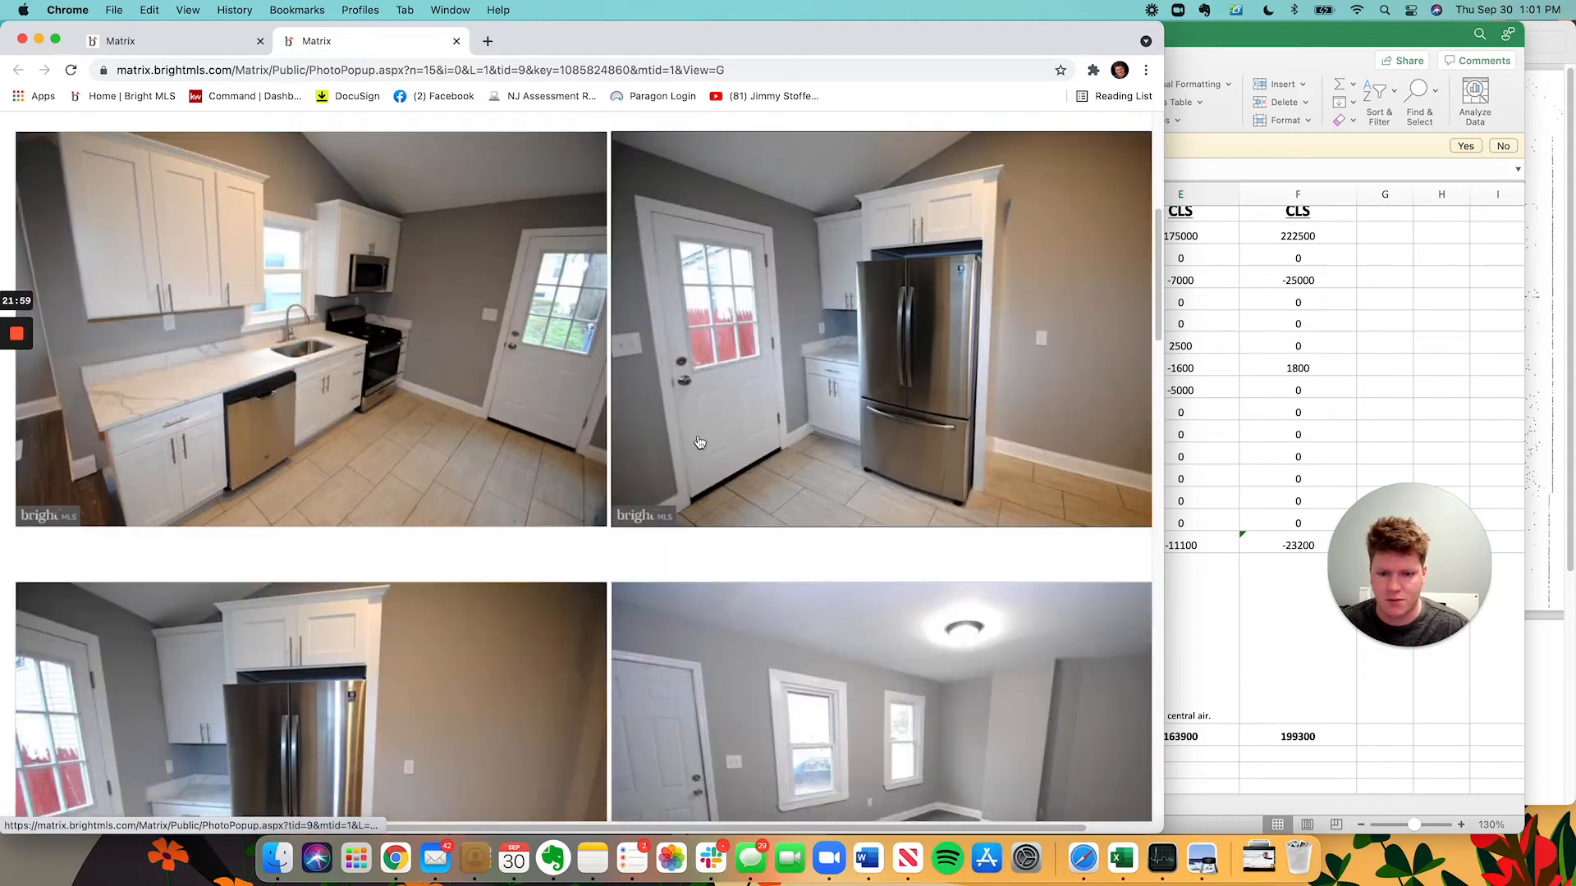
scroll(699, 443, "up", 1)
left_click(1205, 367)
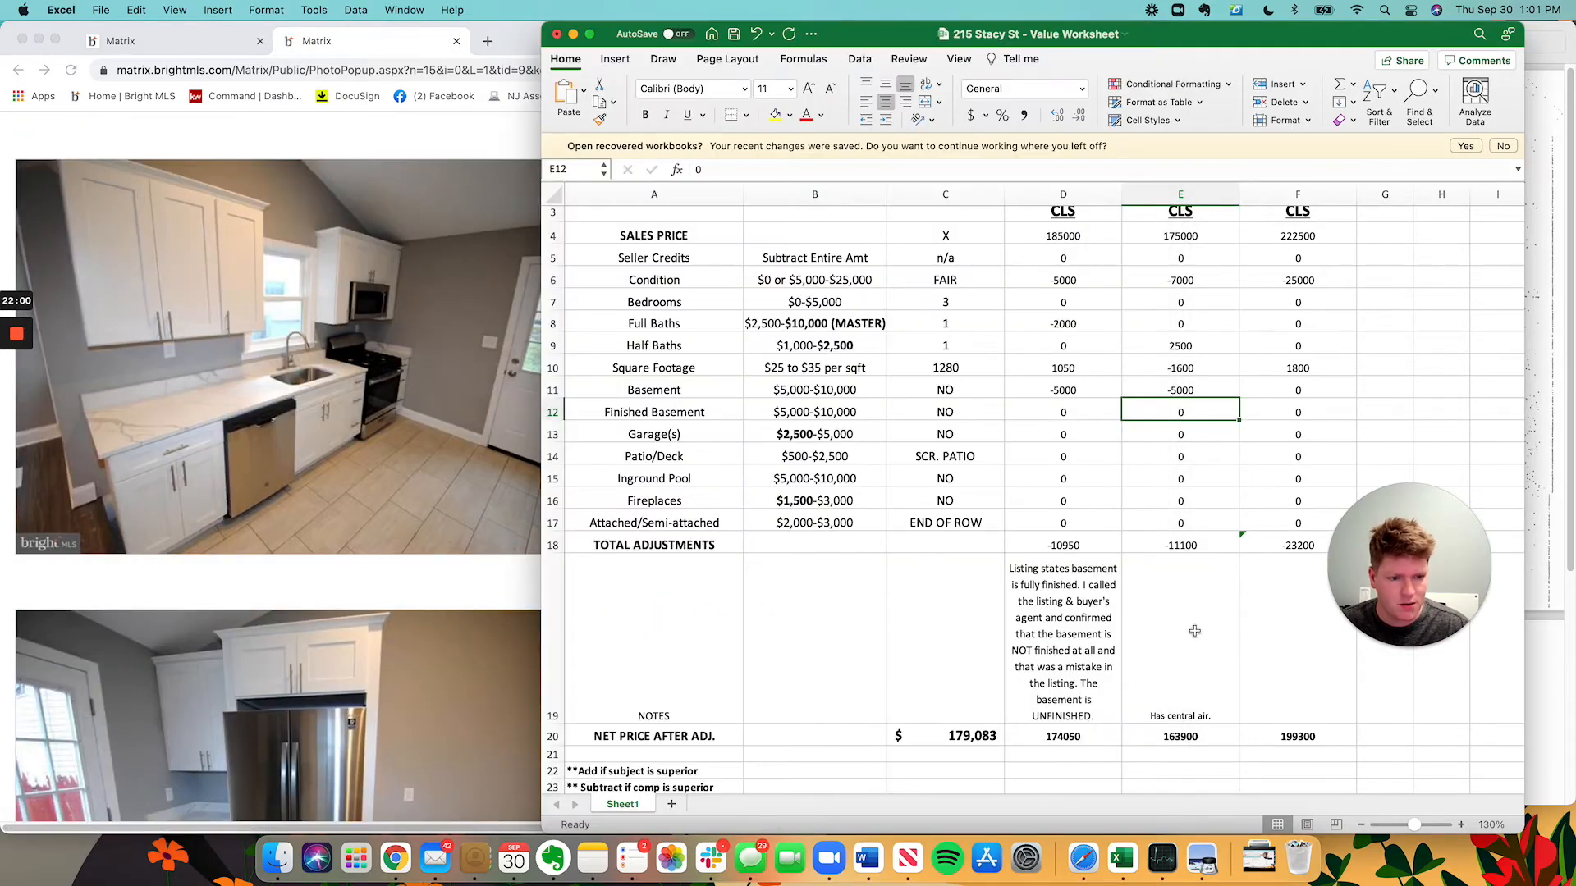
Review Comp 2's garage, patio/deck, inground pool and attached/semi-attached adjustments.
left_click(1175, 433)
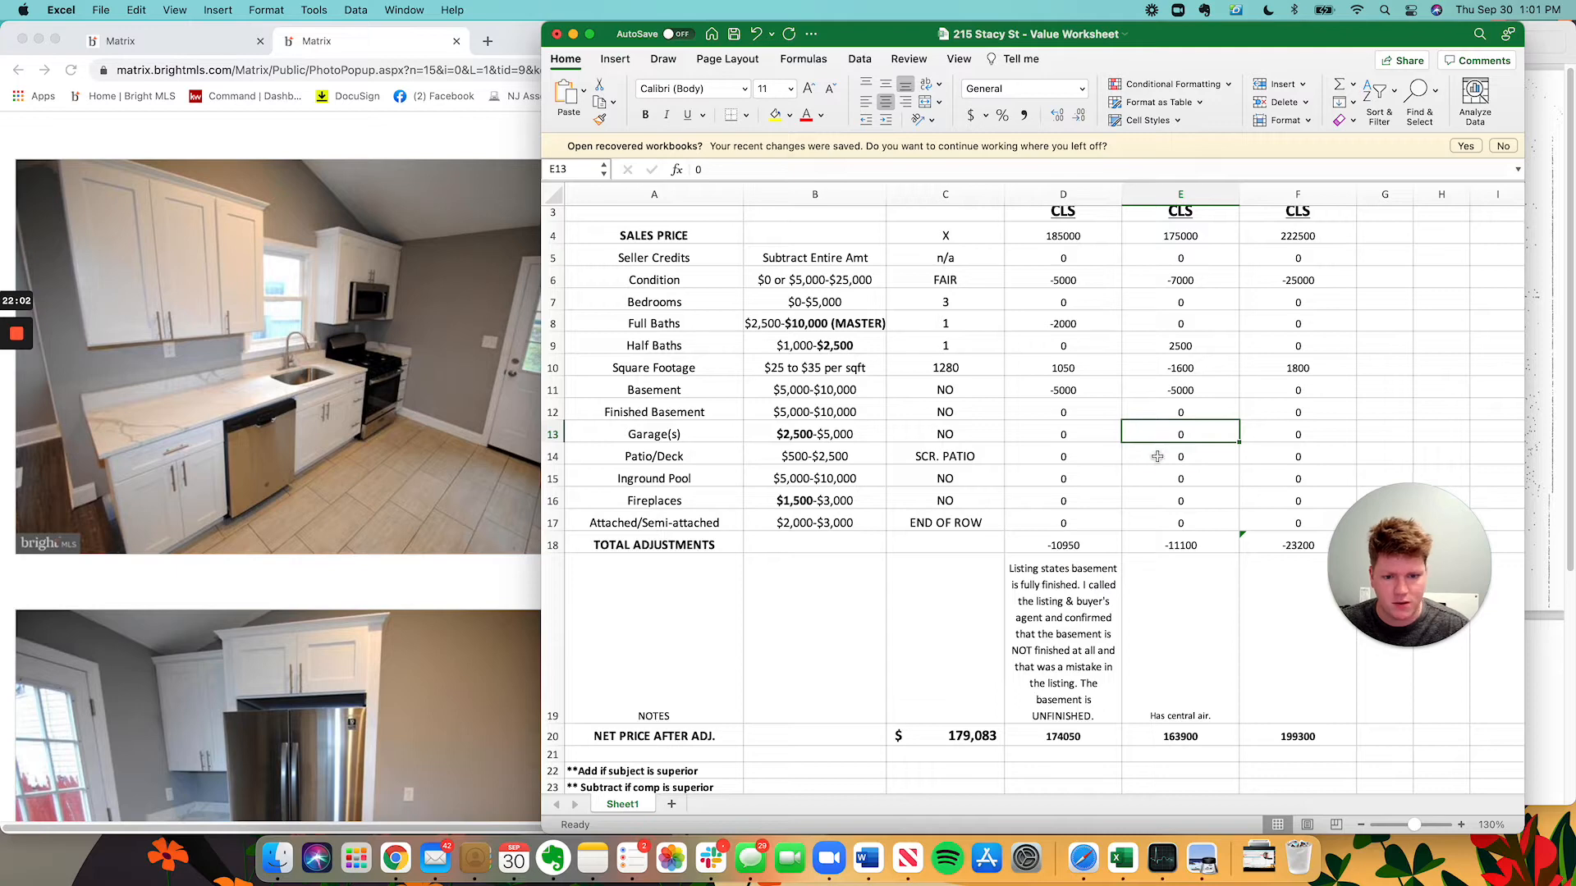
left_click(1157, 455)
left_click(1221, 480)
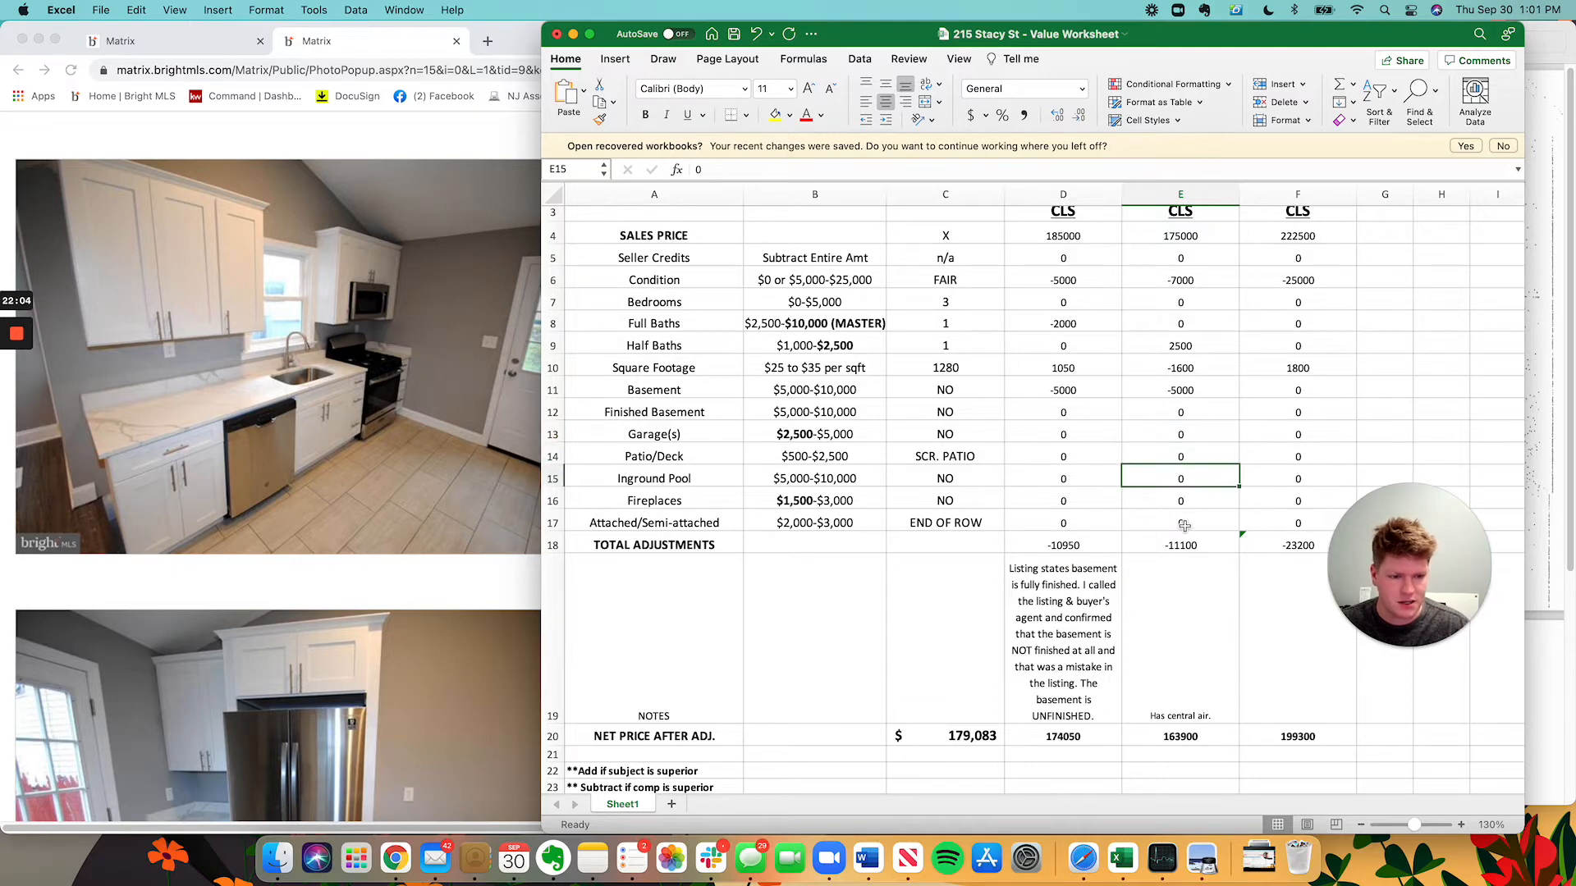
left_click(1182, 522)
left_click(390, 351)
left_click(156, 41)
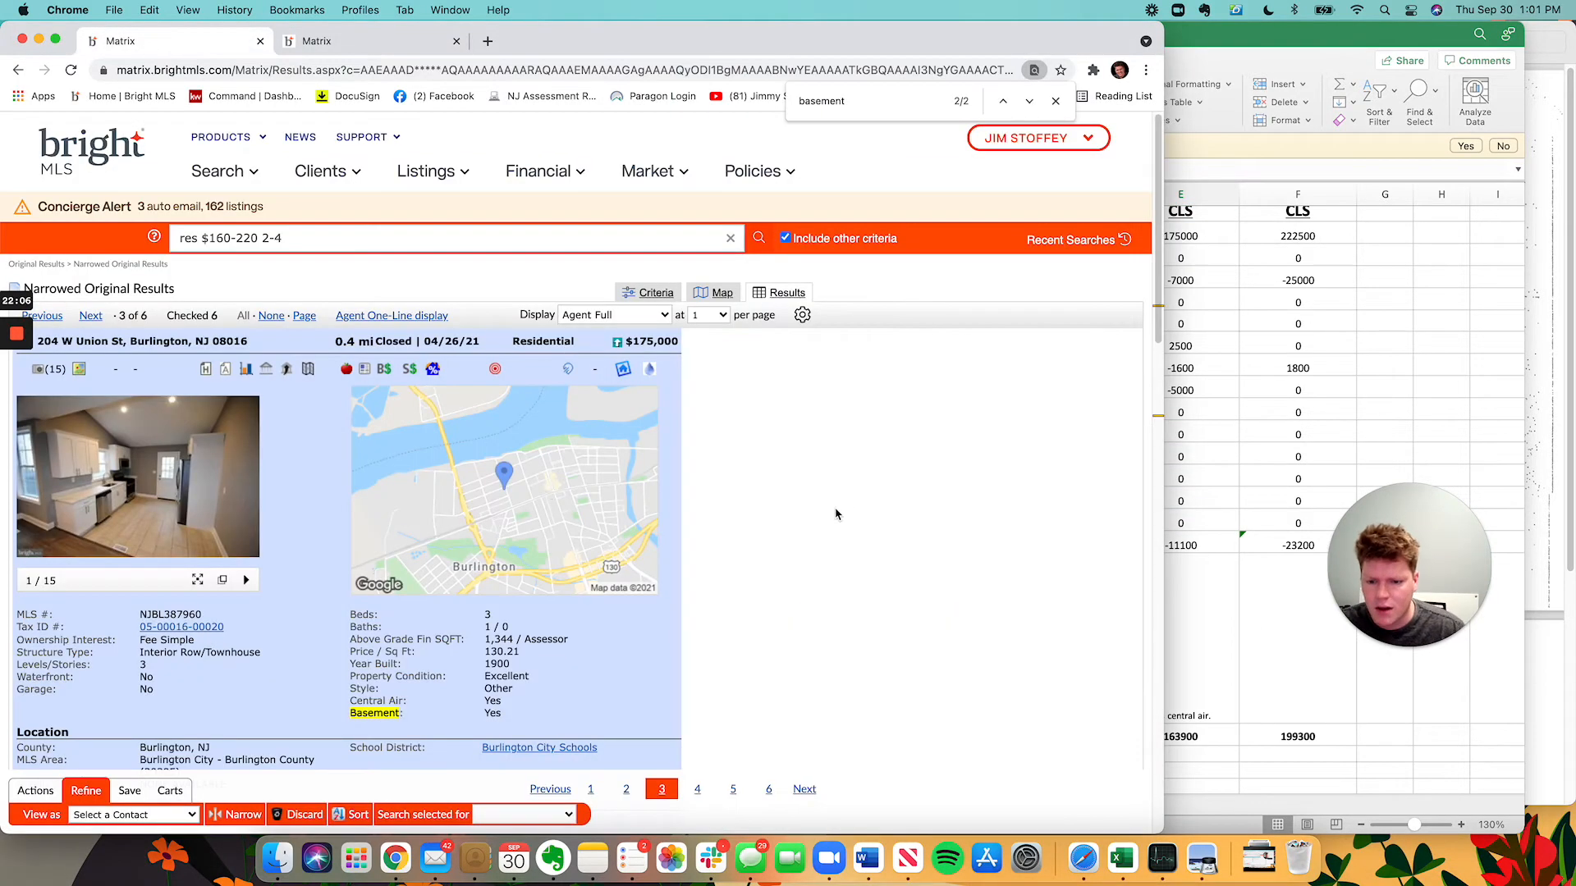
scroll(853, 515, "down", 3)
scroll(120, 531, "down", 5)
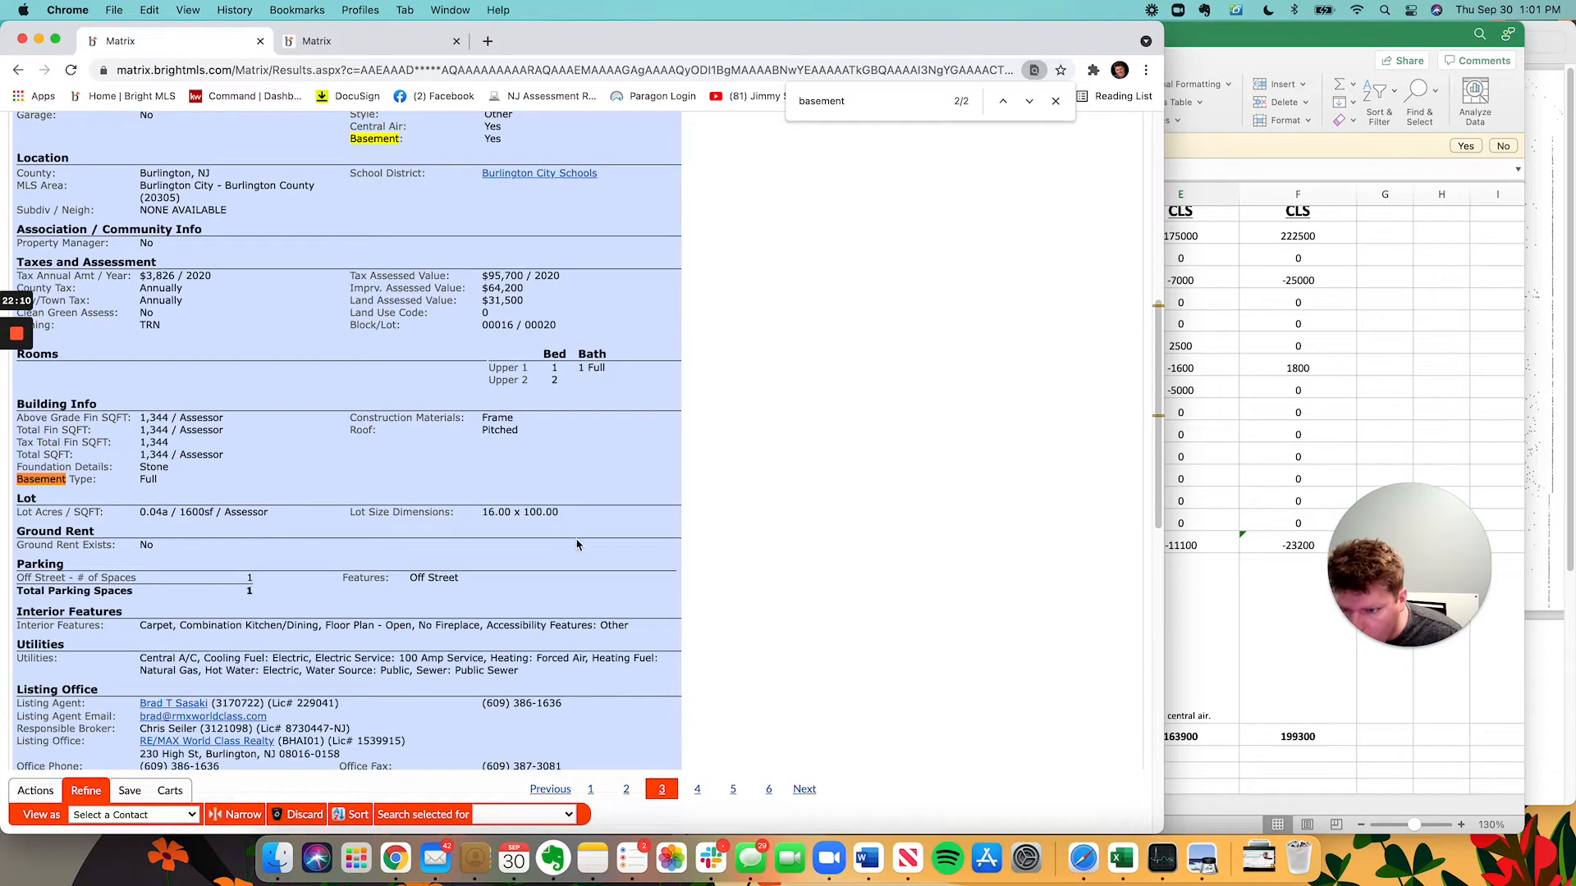
scroll(464, 459, "down", 2)
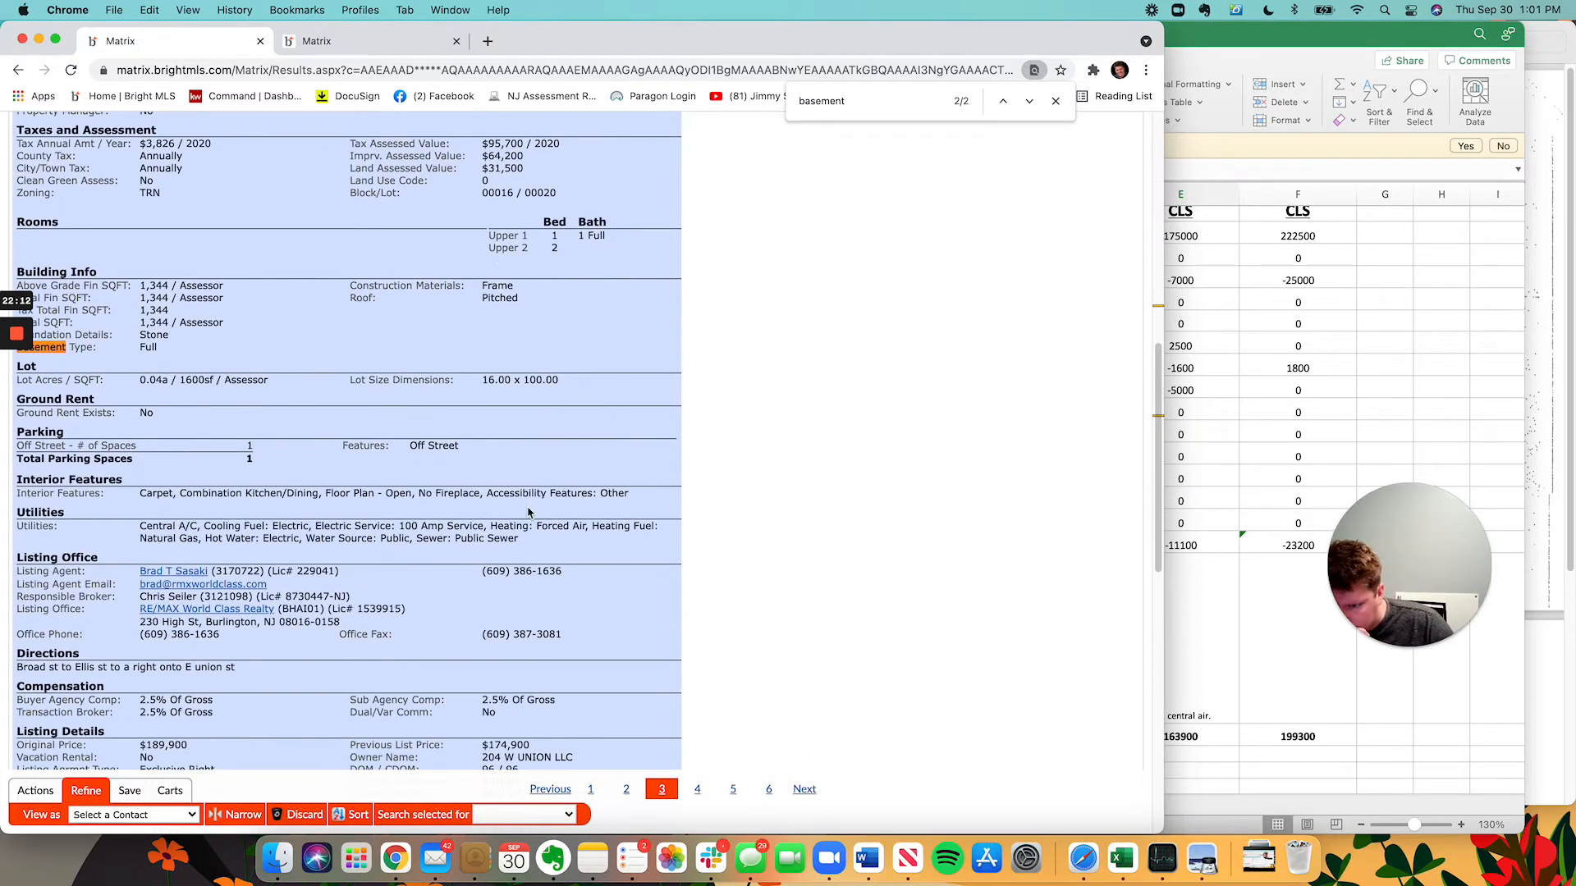
scroll(603, 548, "down", 1)
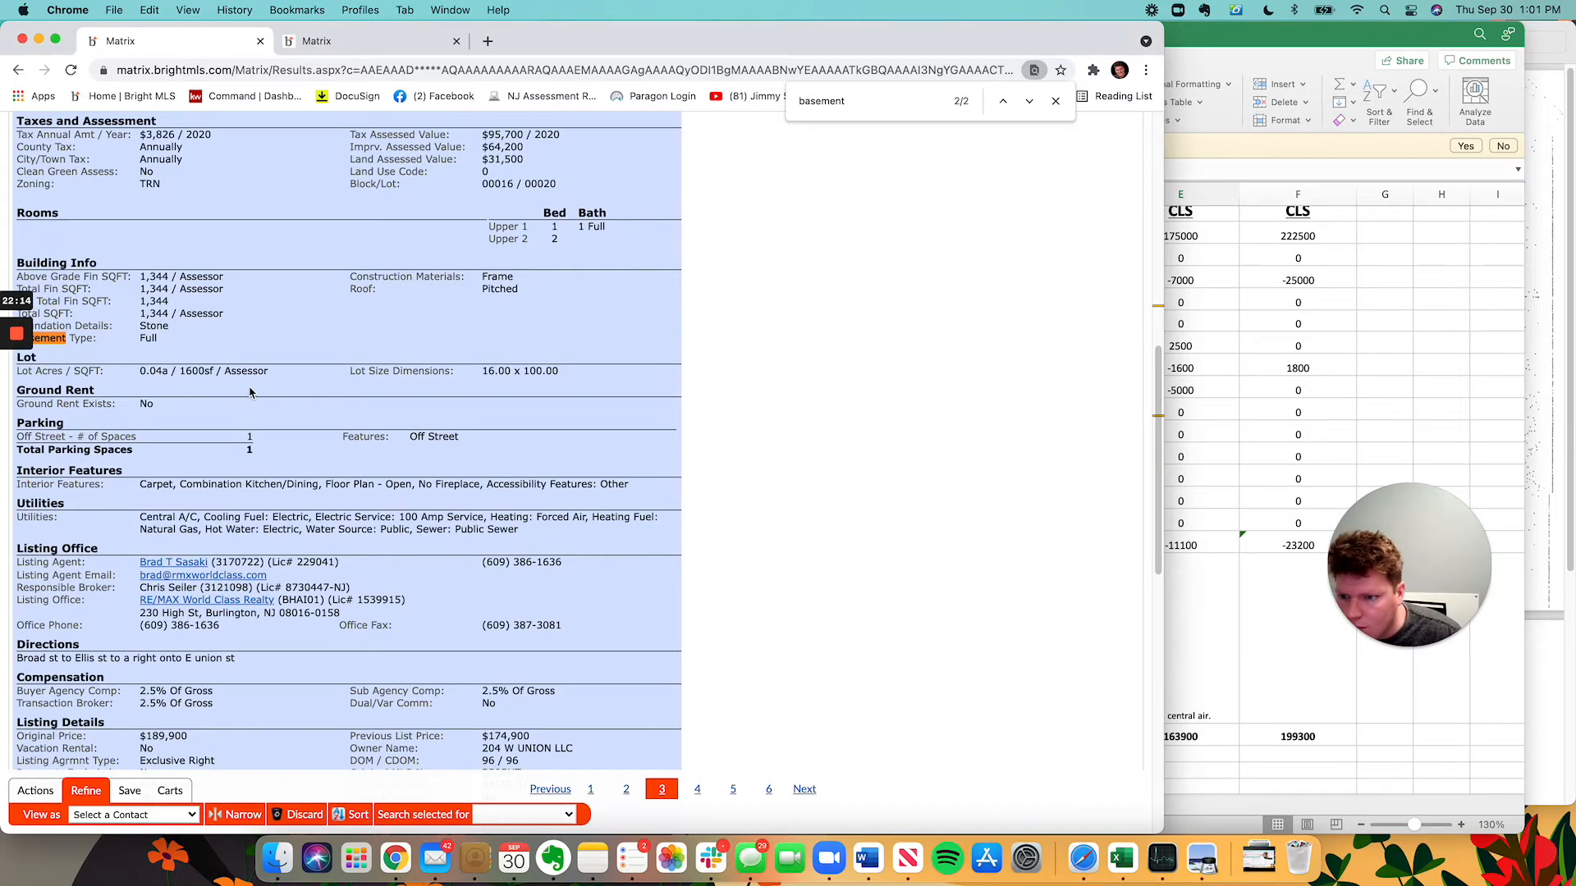
scroll(247, 386, "up", 5)
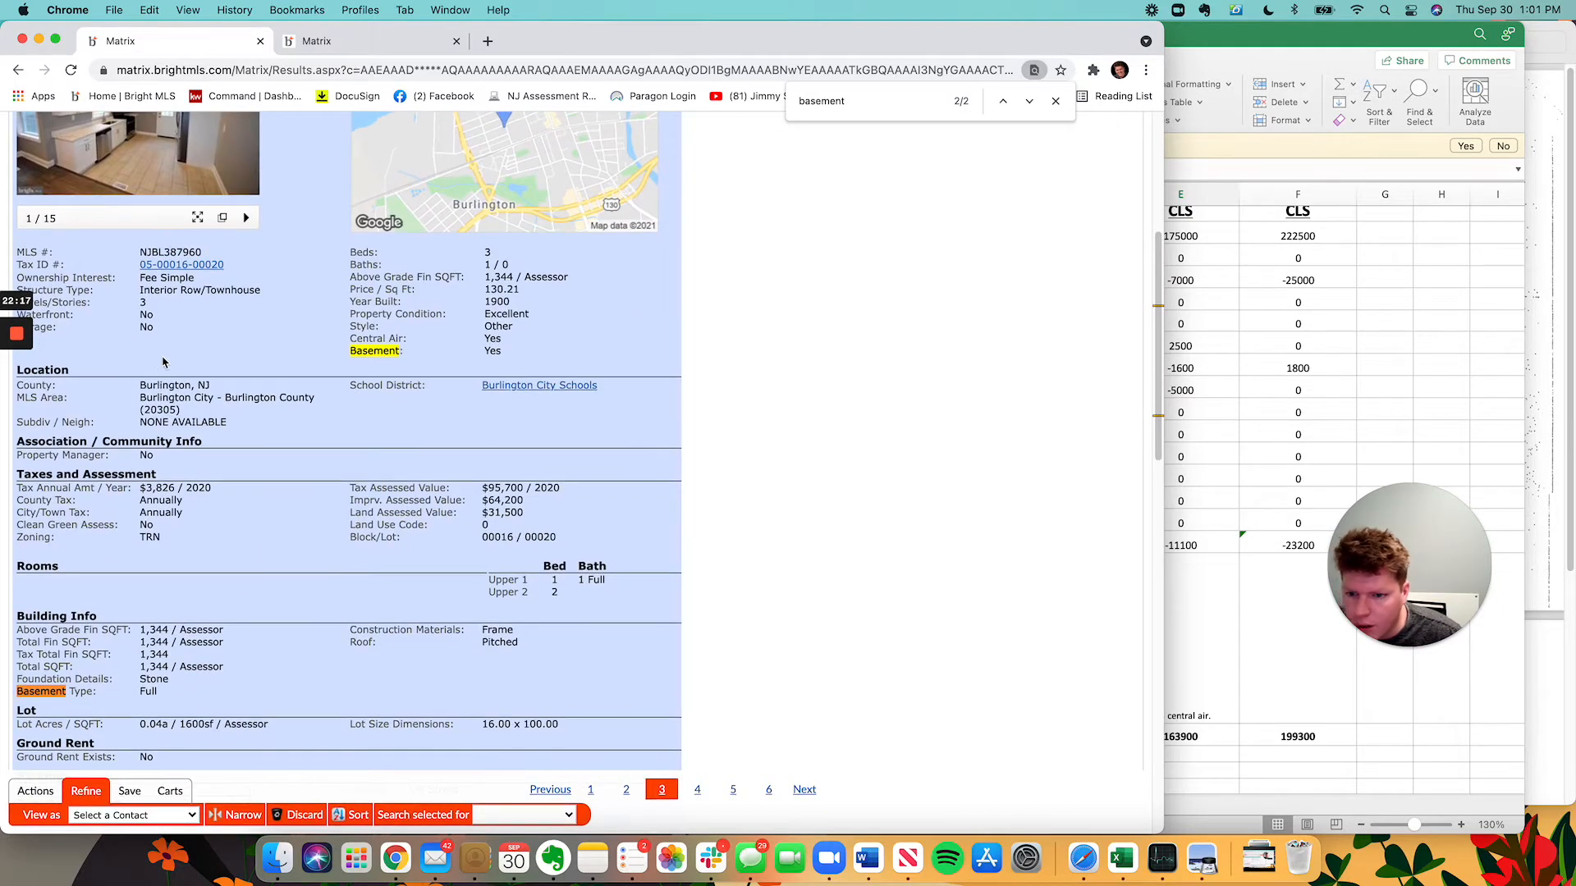
left_click_drag(162, 290, 279, 301)
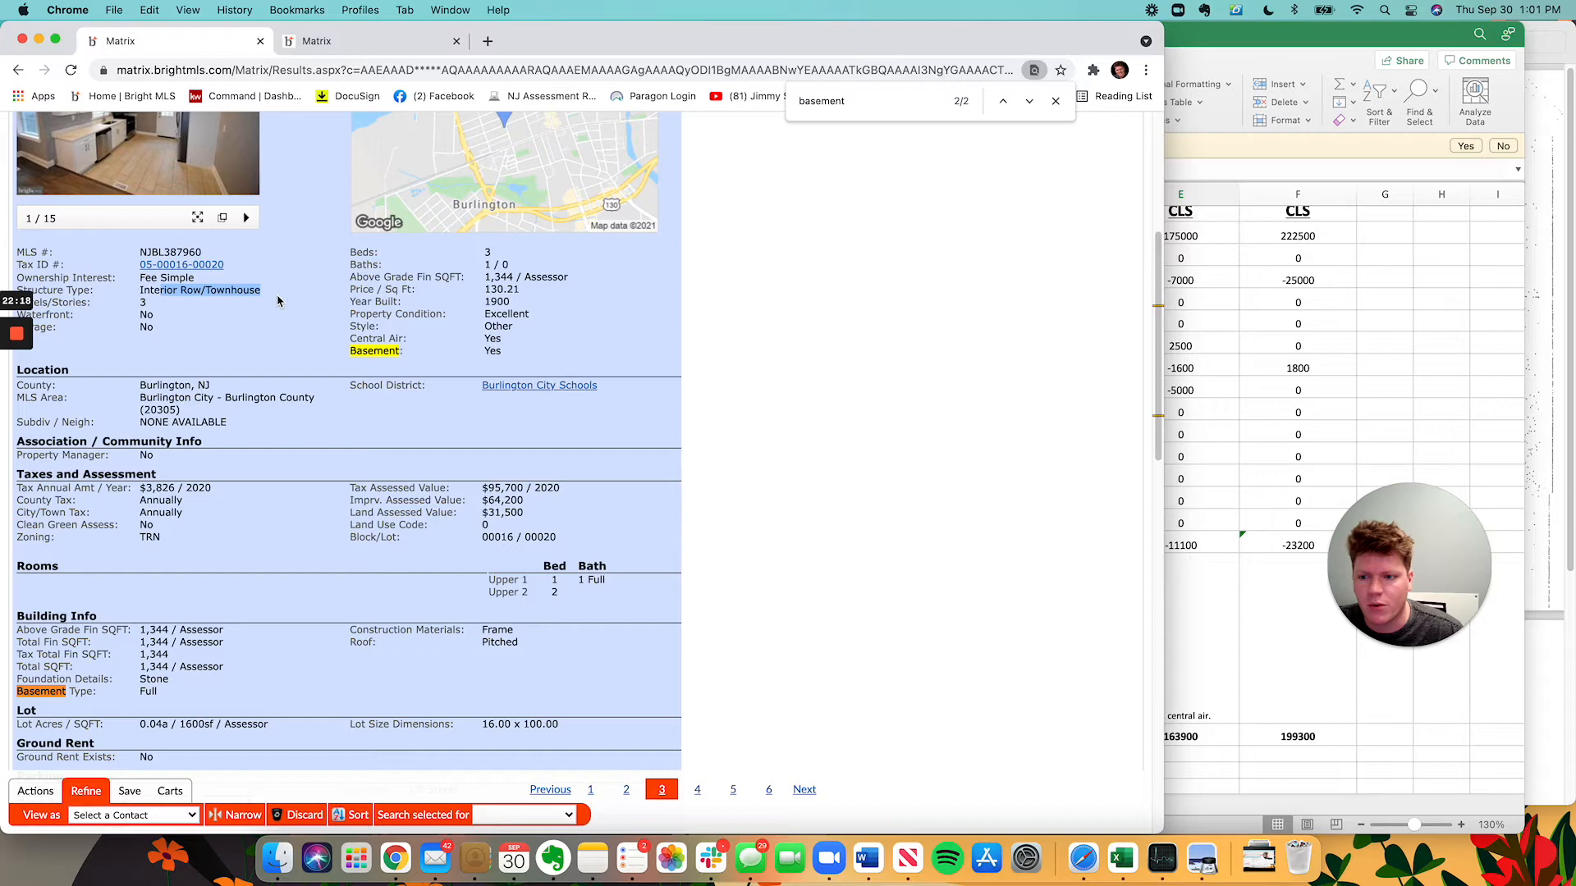
left_click(1230, 353)
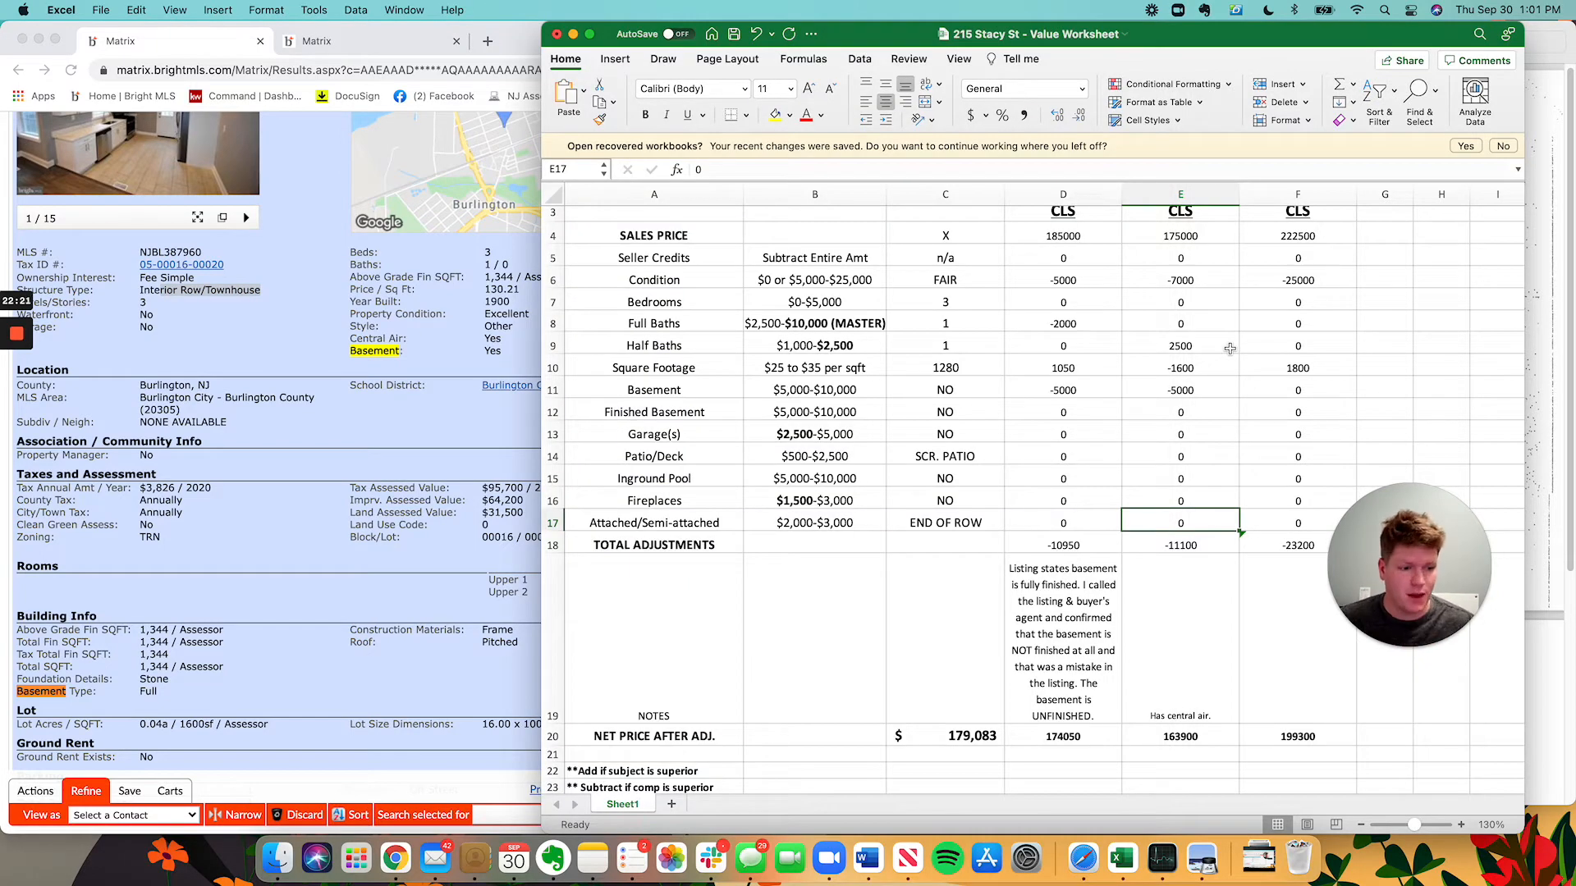
left_click(204, 615)
scroll(193, 558, "up", 5)
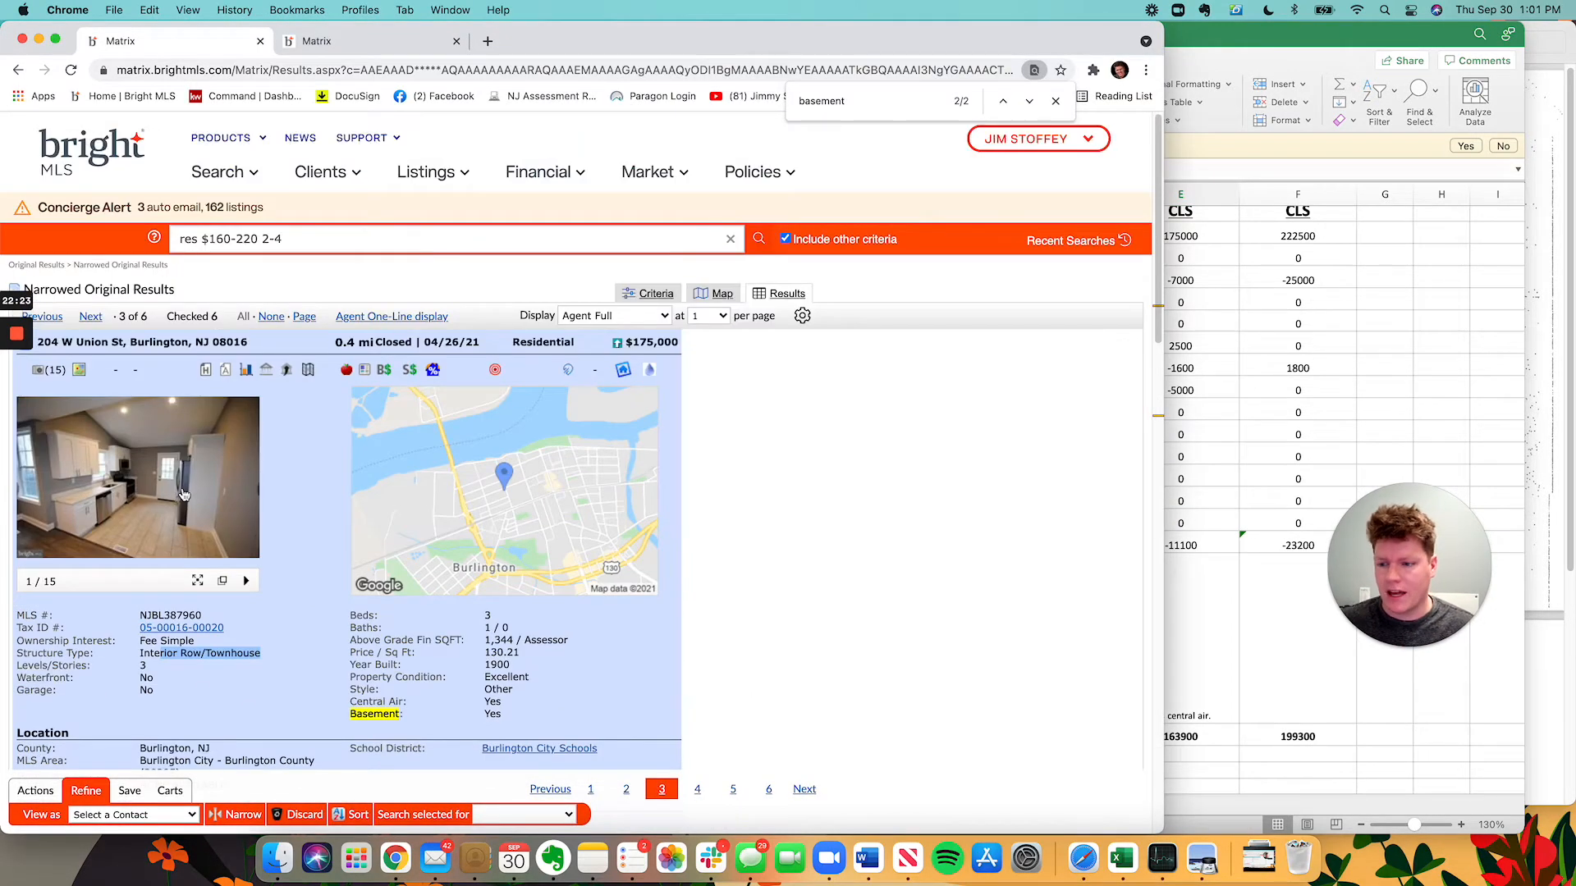
left_click(1237, 359)
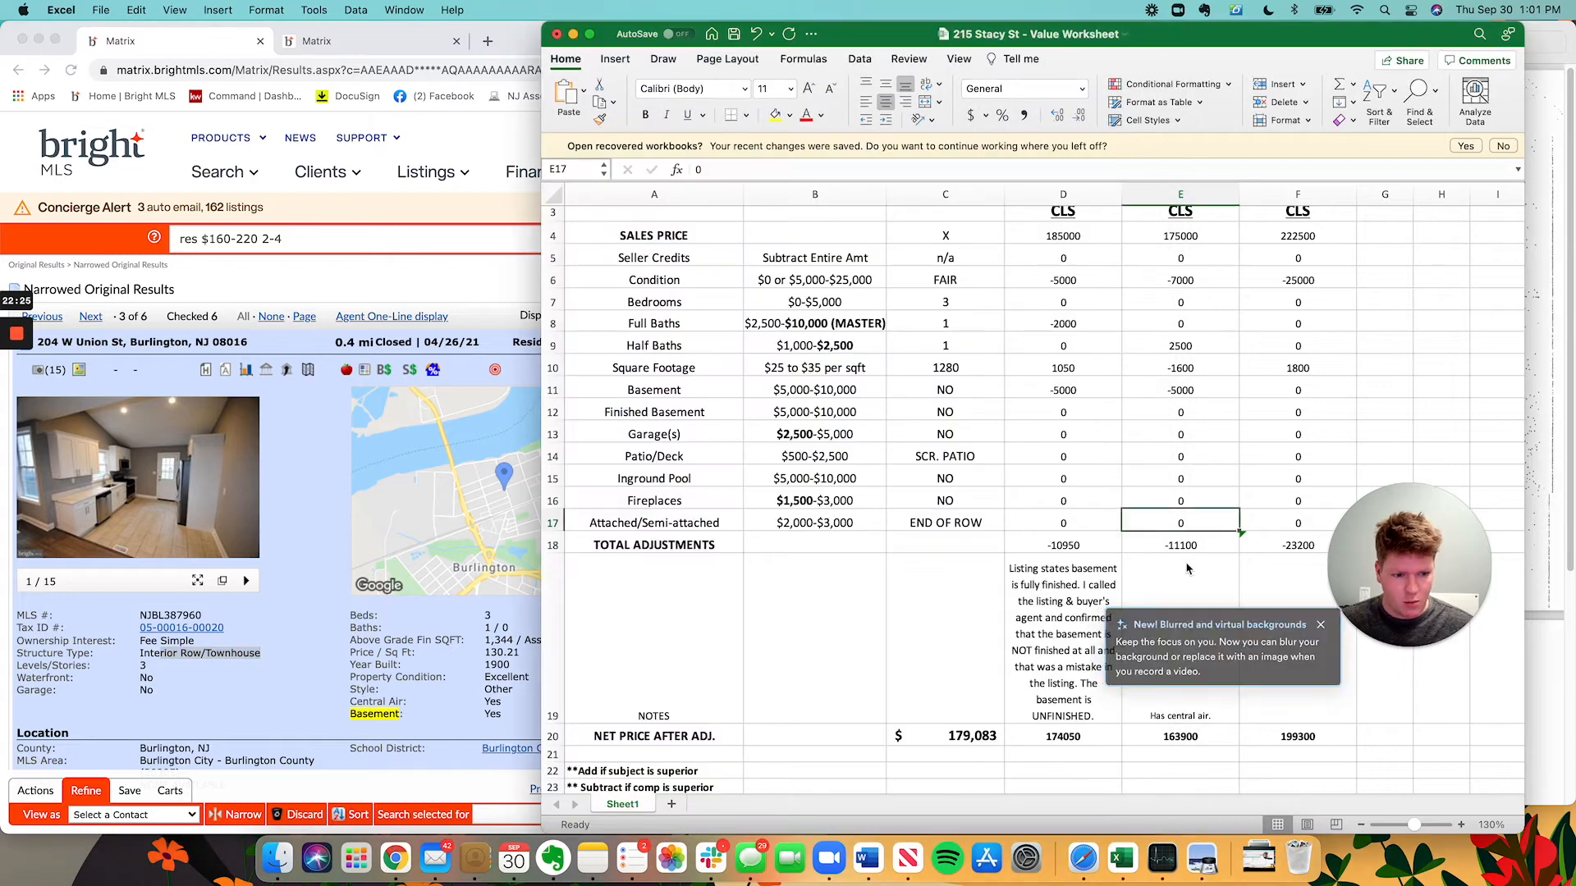
Append to Comp 2's E19 note: no front picture, and an INTERIOR ROW versus the end-of-row subject.
left_click(1176, 611)
type("No pictyu")
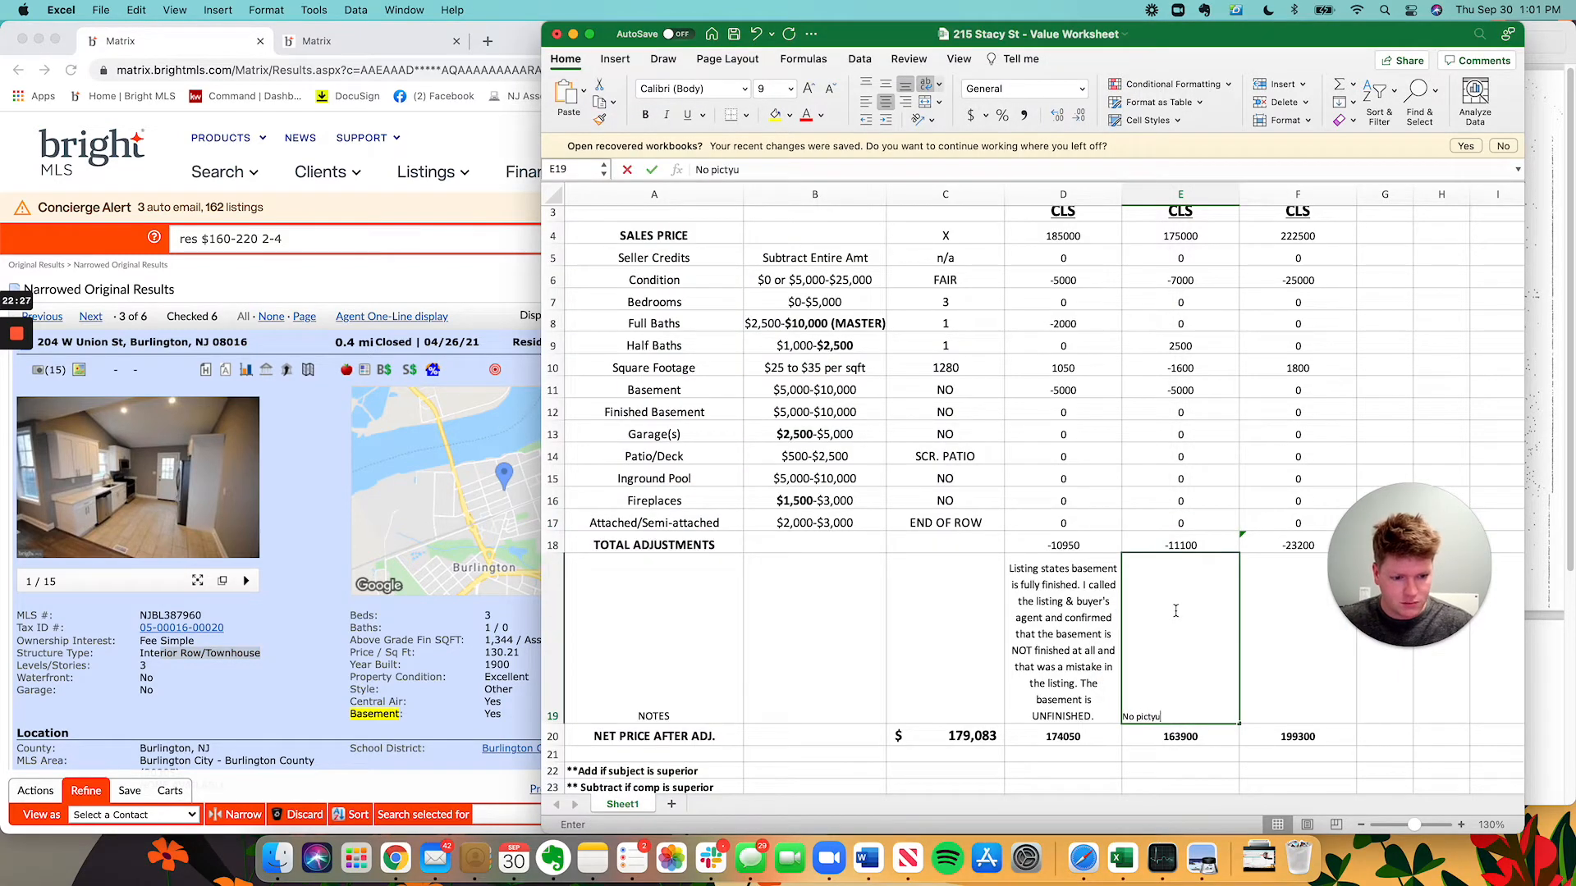
key("BackSpace")
key("Escape")
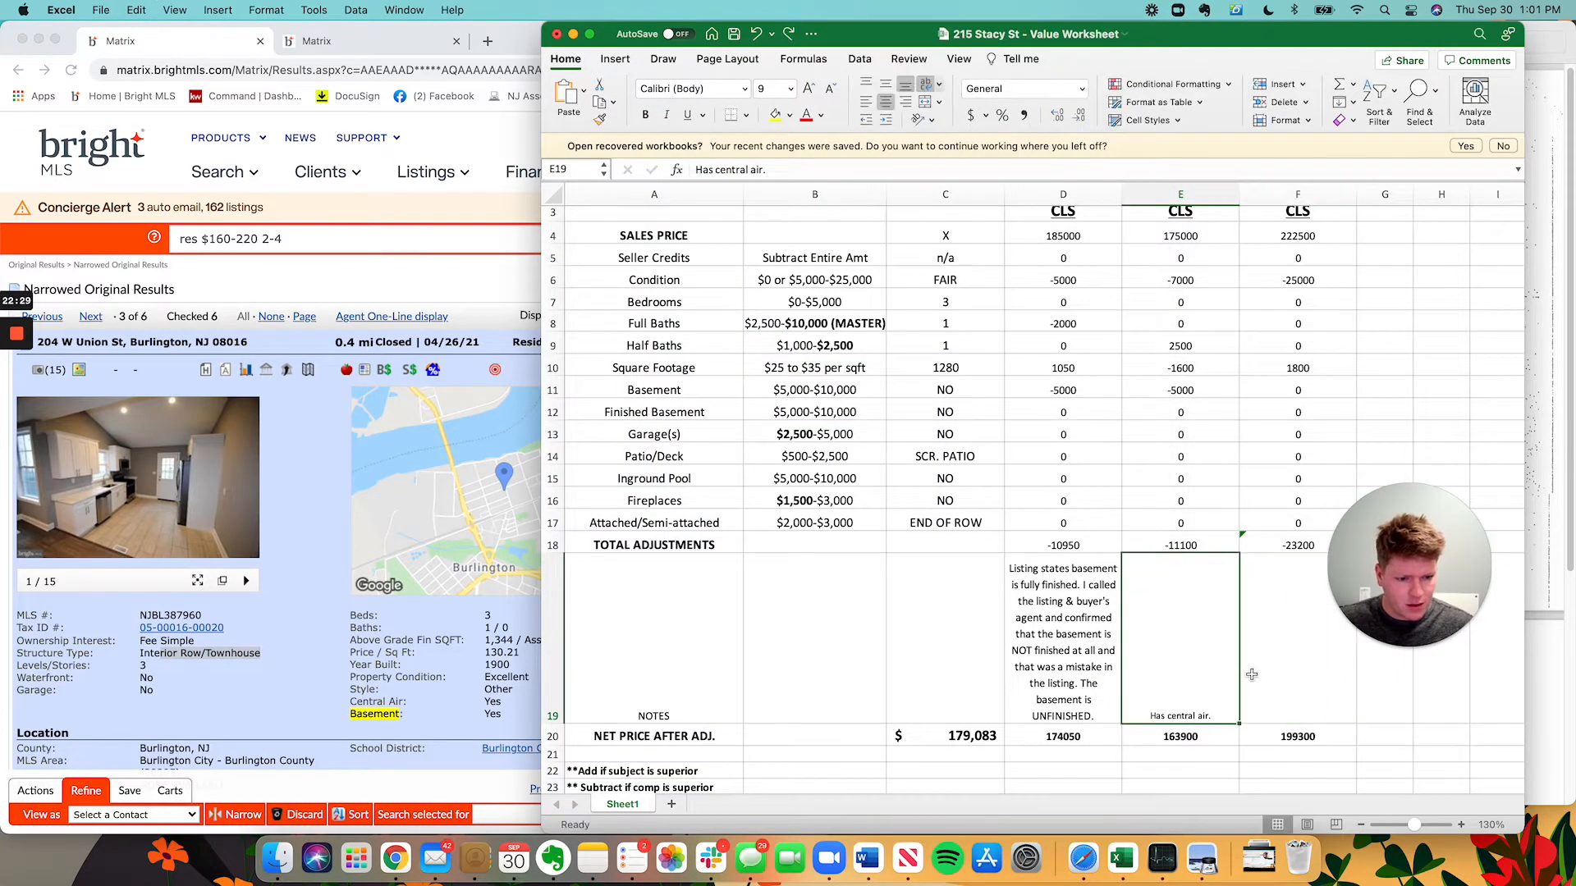
double_click(1227, 709)
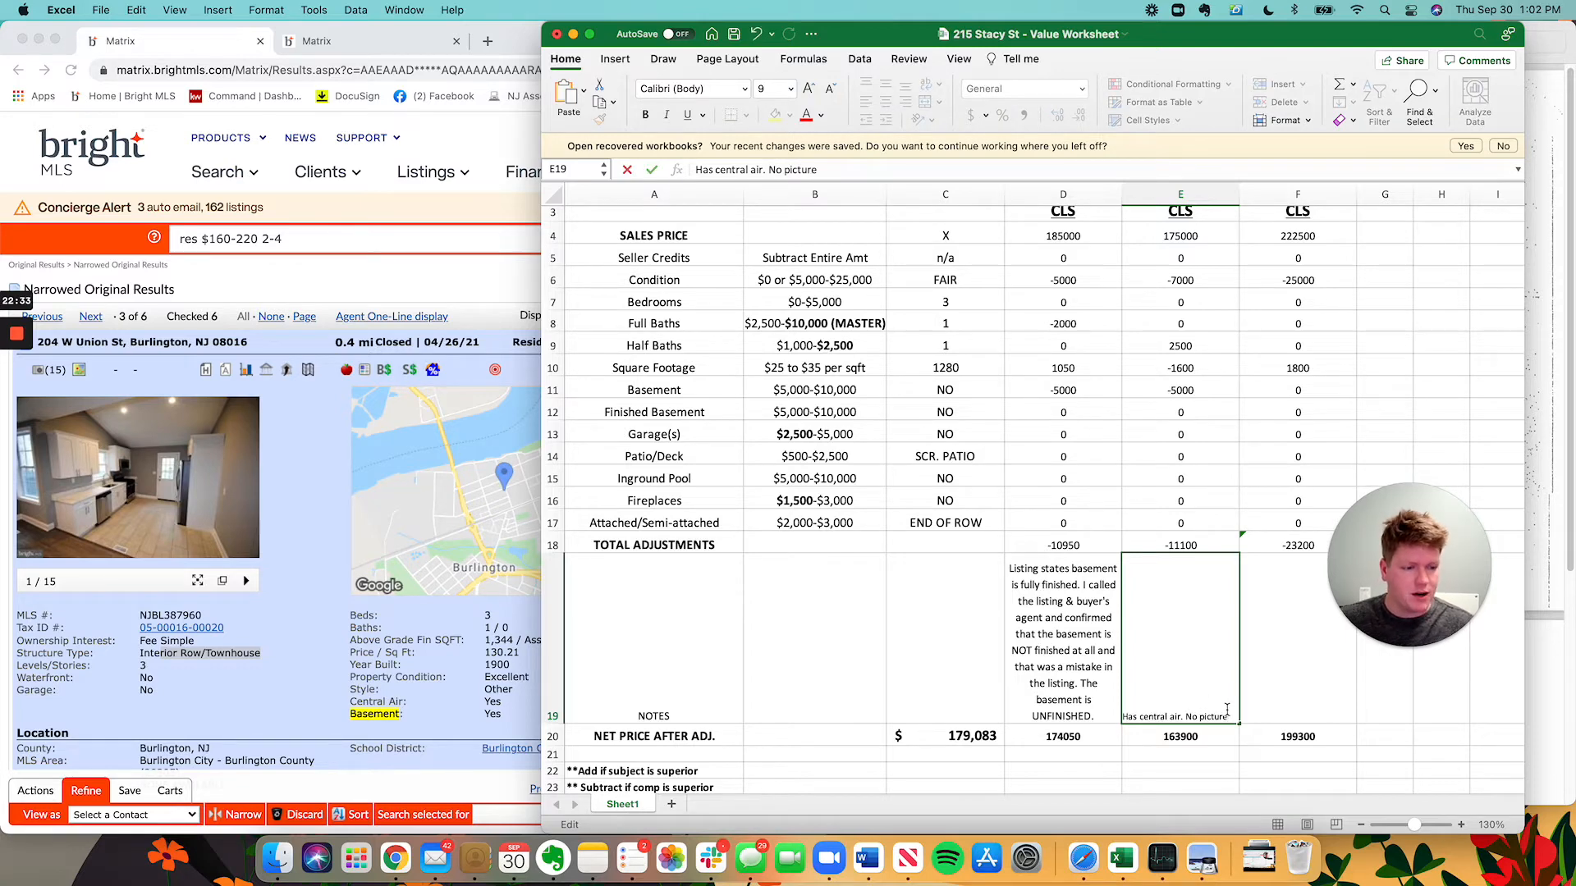
type("No picture of the front")
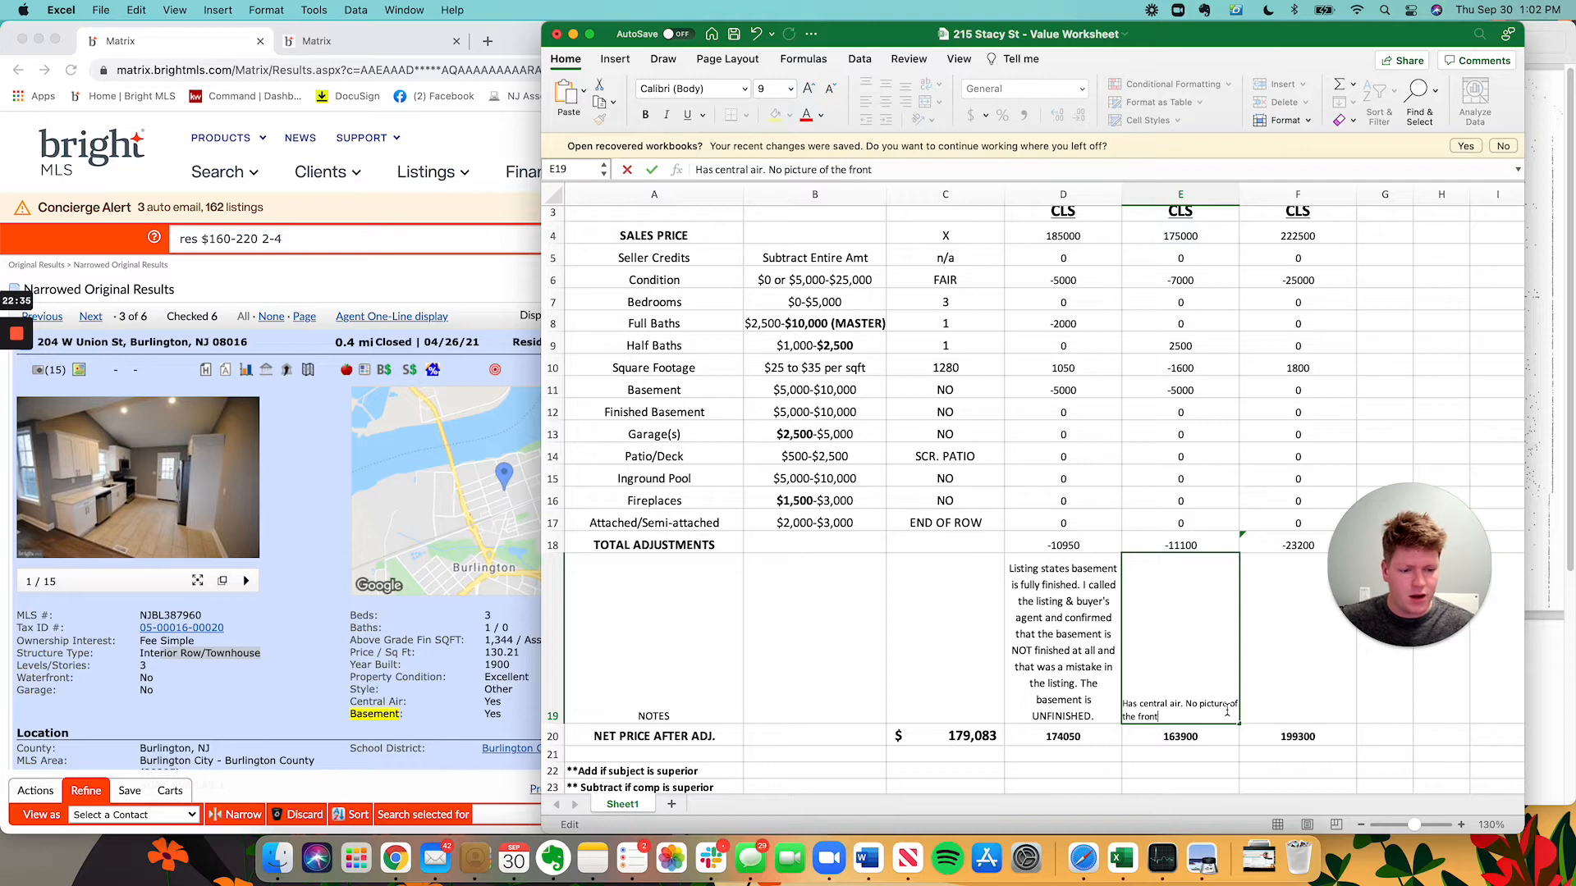
type(" of the house. Howeve")
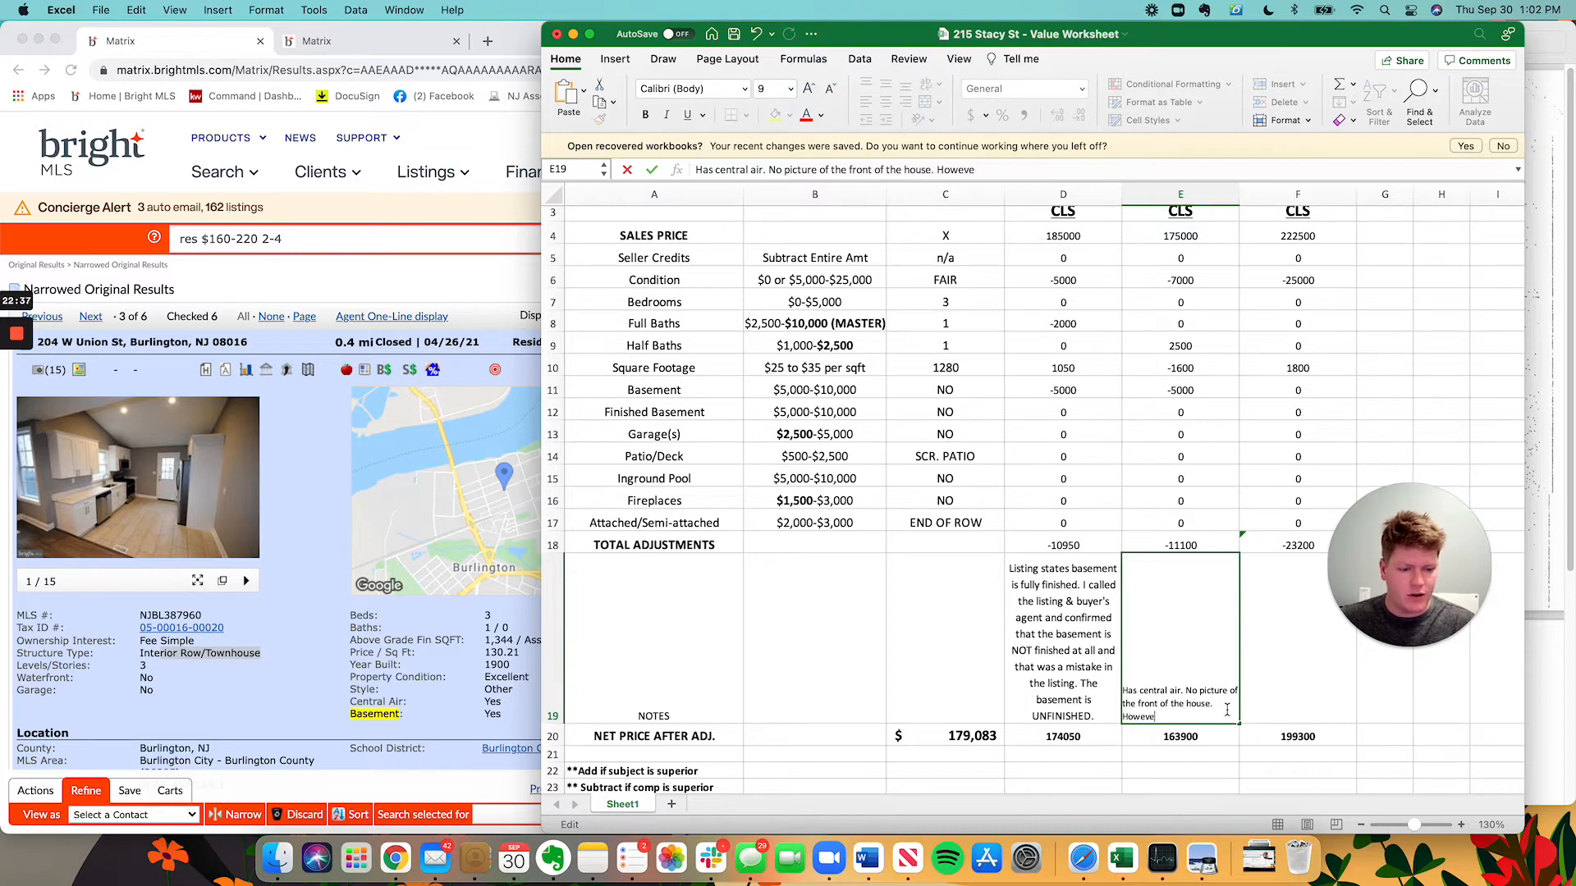
type("r, it is an INTERI")
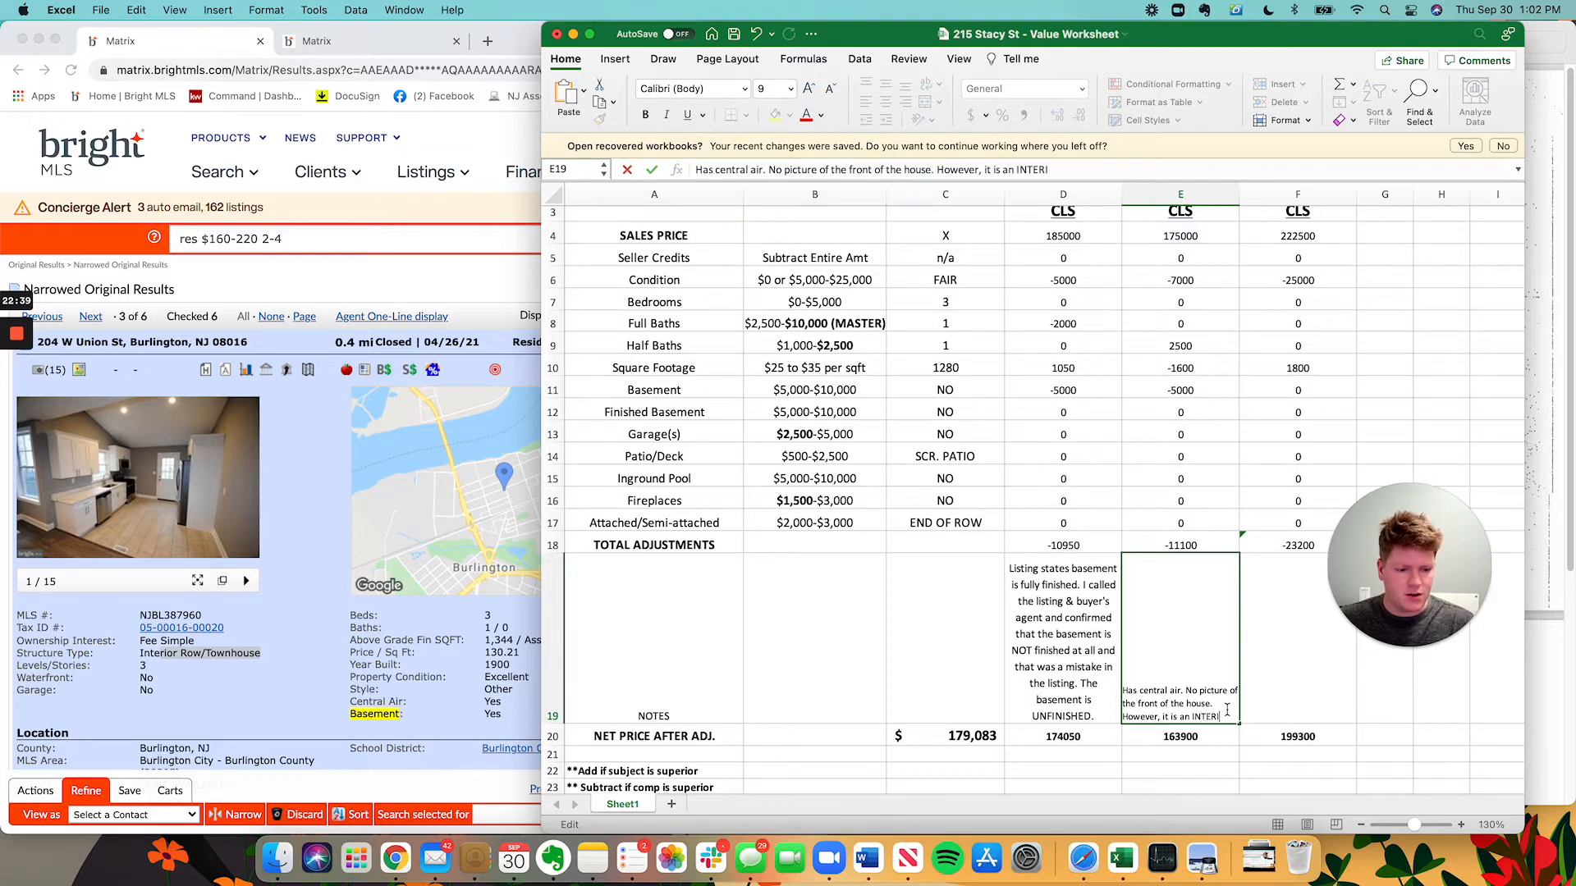
type("OR ROW which is inferior to our")
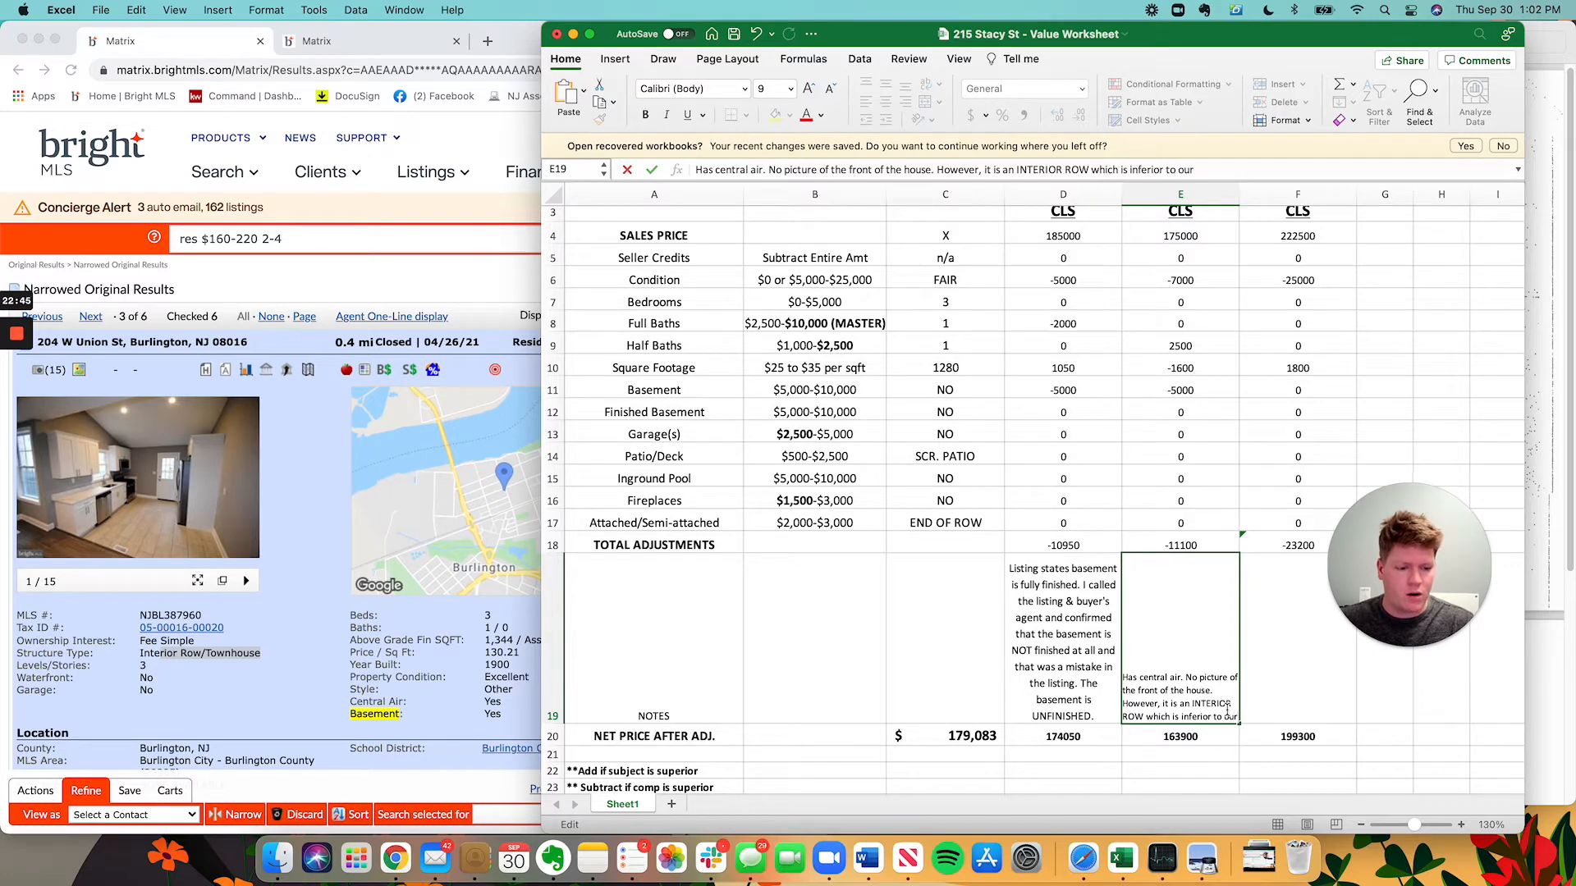
type("end of row")
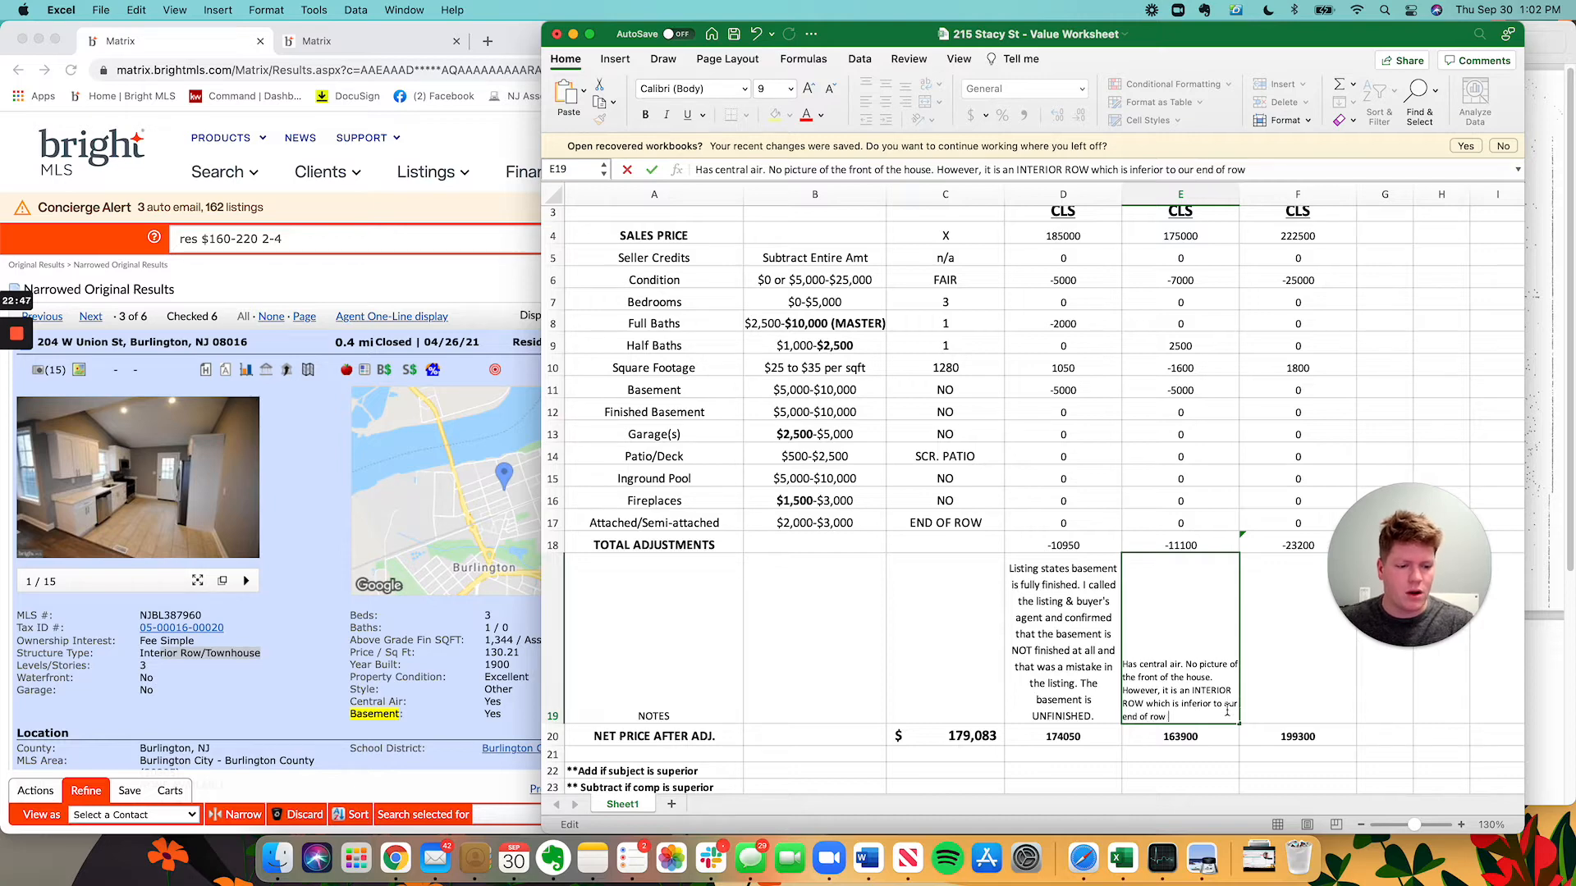
type(" subject property.")
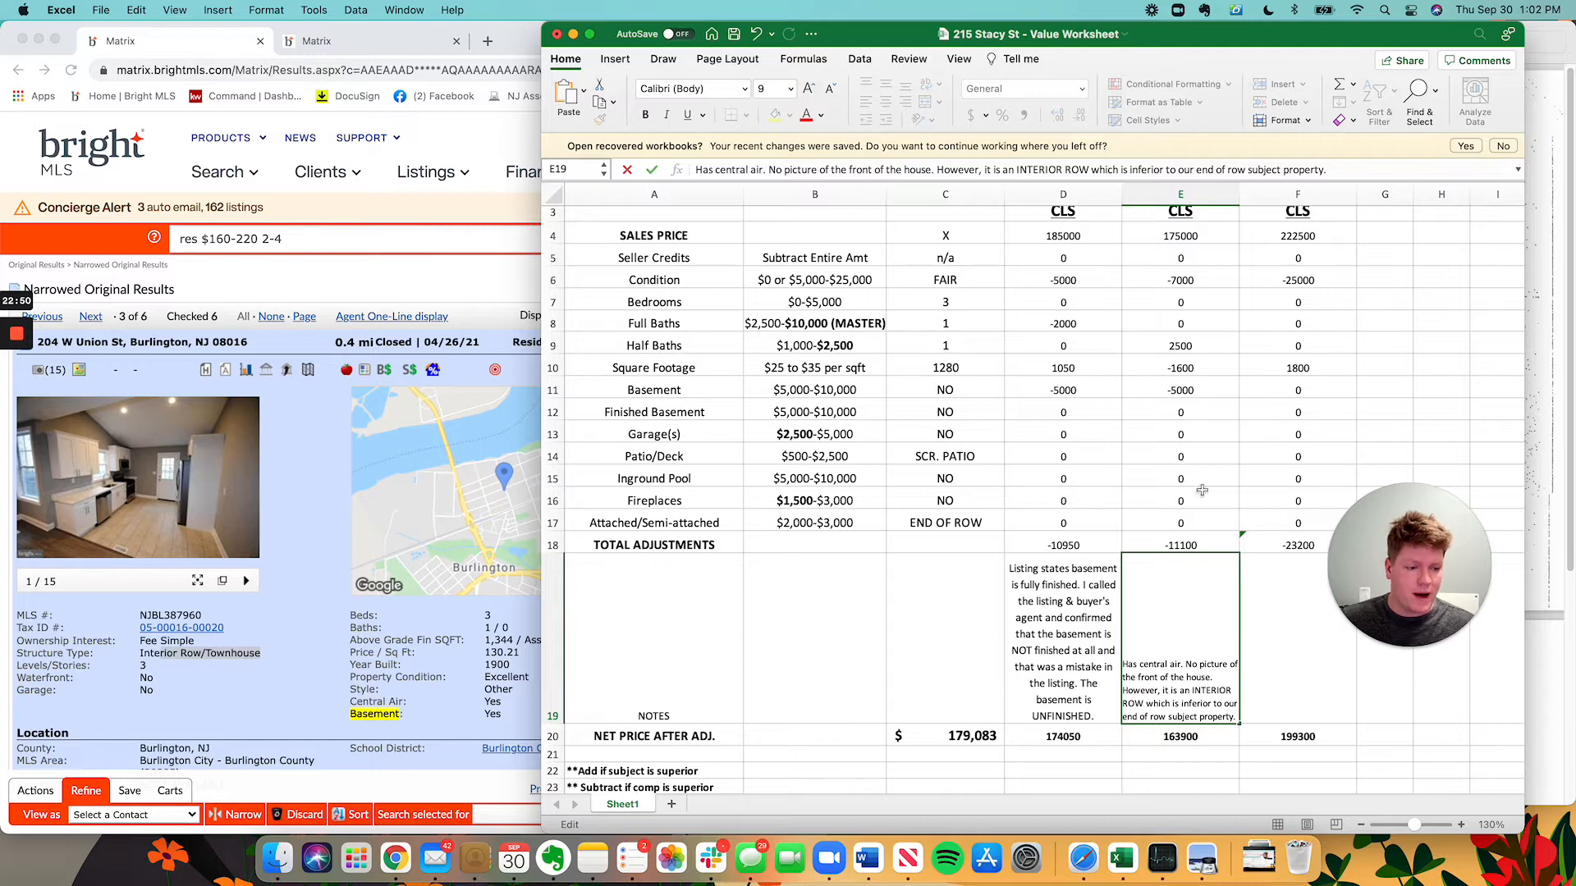
left_click(1182, 392)
left_click(330, 296)
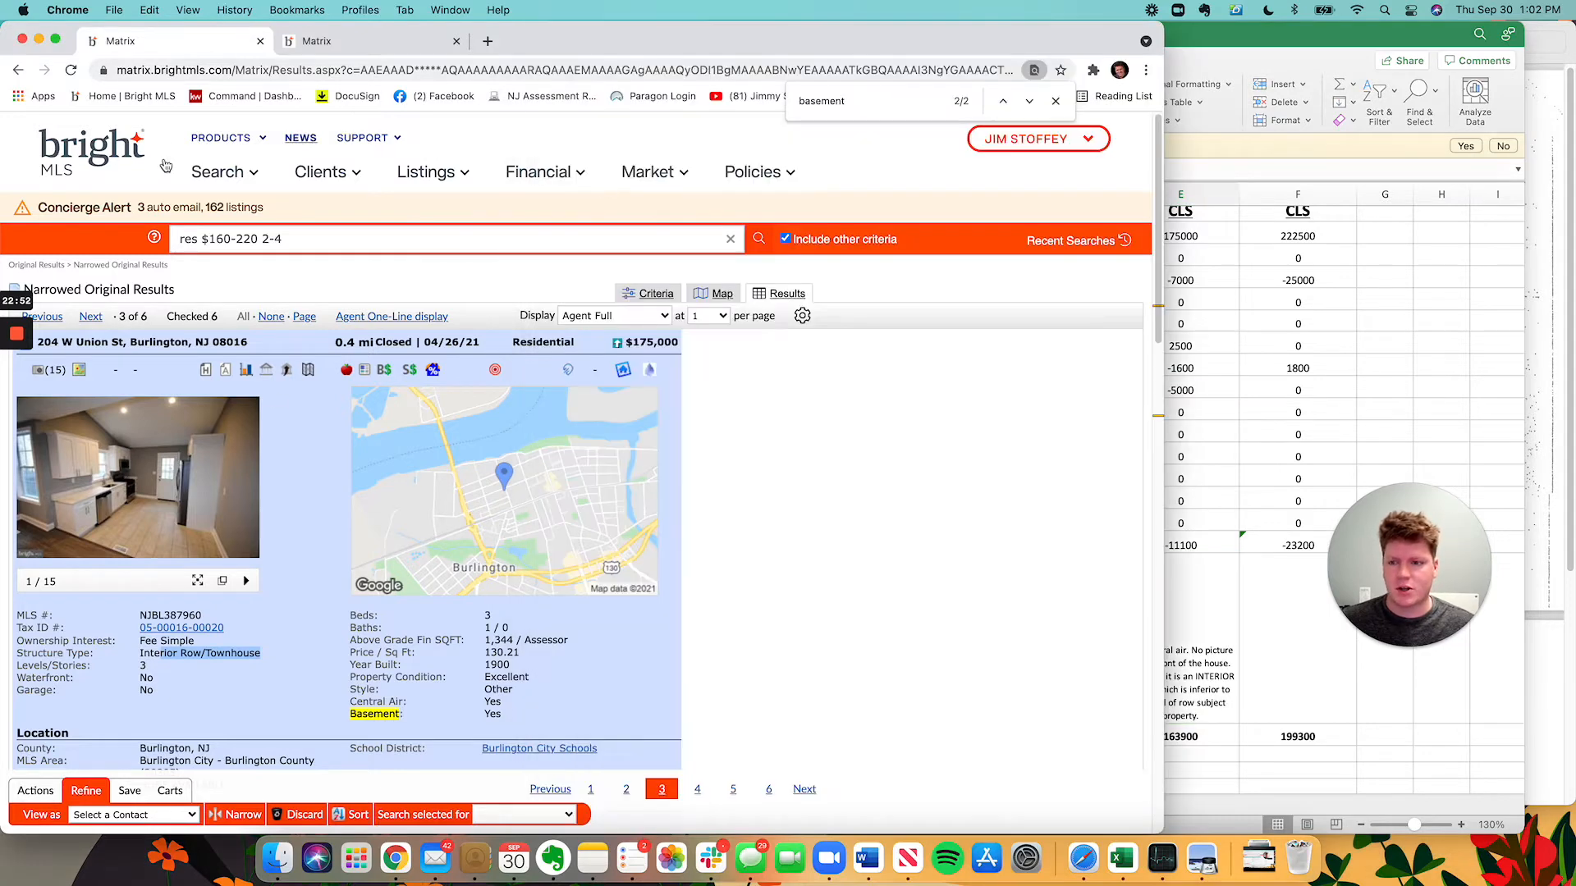
left_click_drag(39, 345, 104, 339)
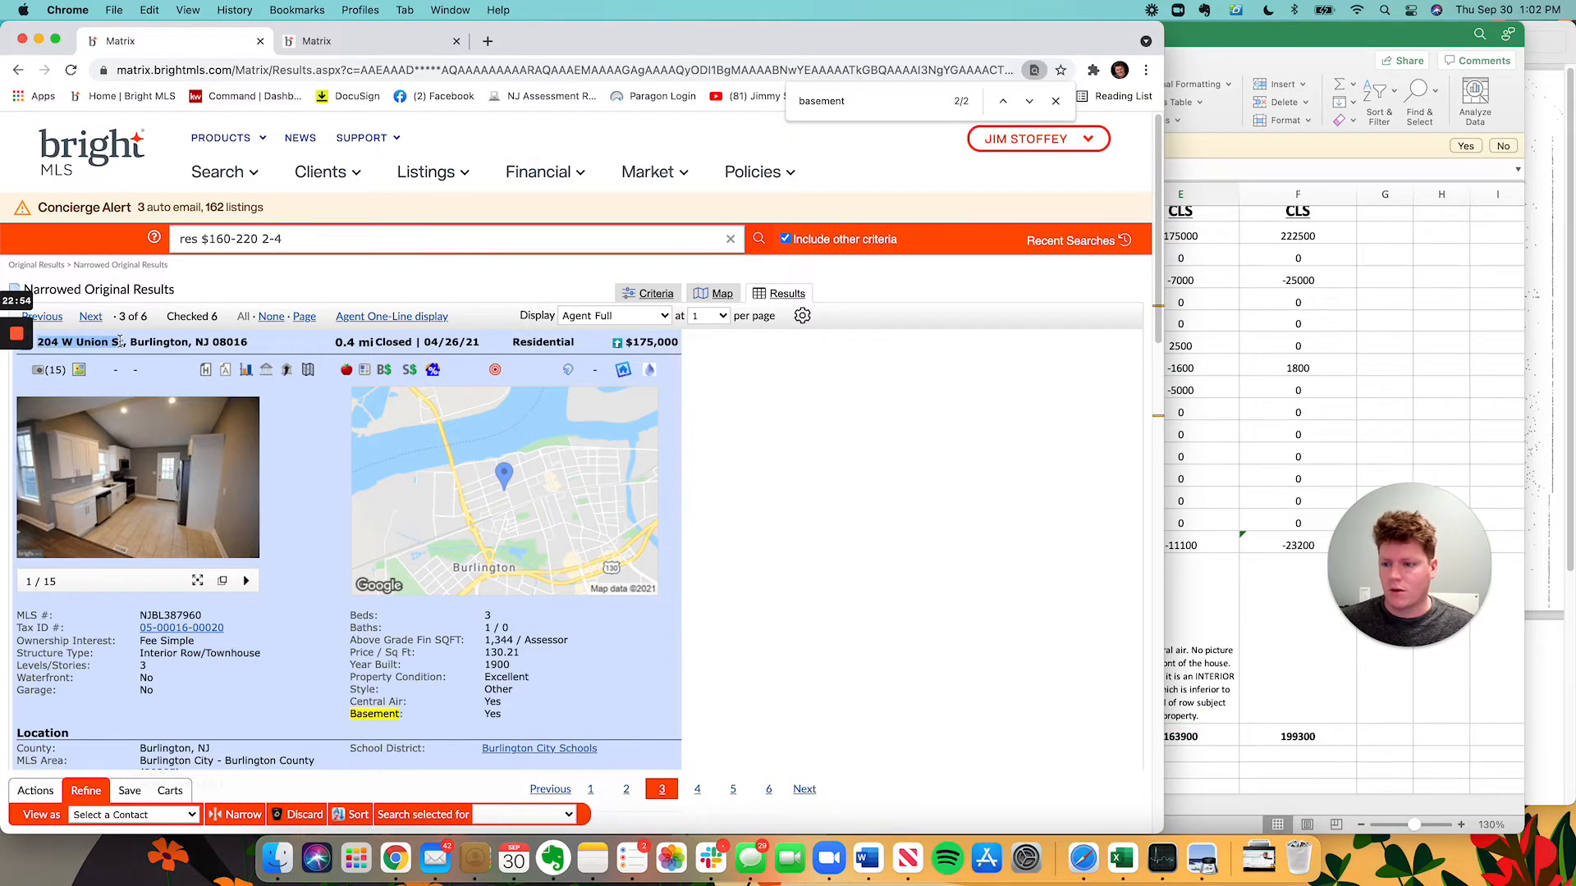
key("ctrl+t")
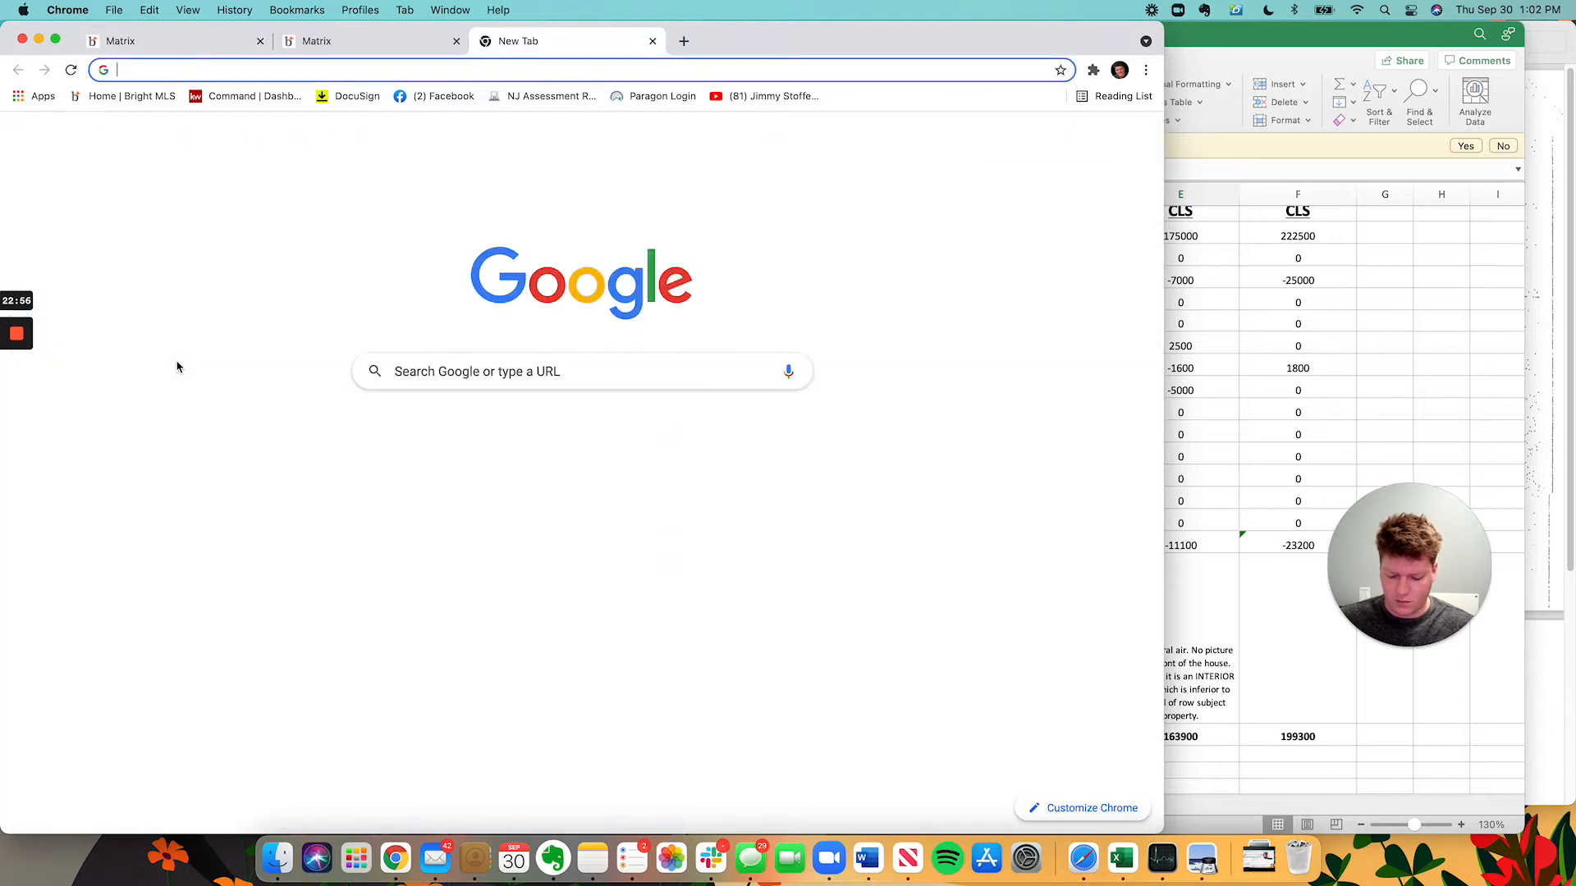
type("maps")
key("Return")
left_click(150, 135)
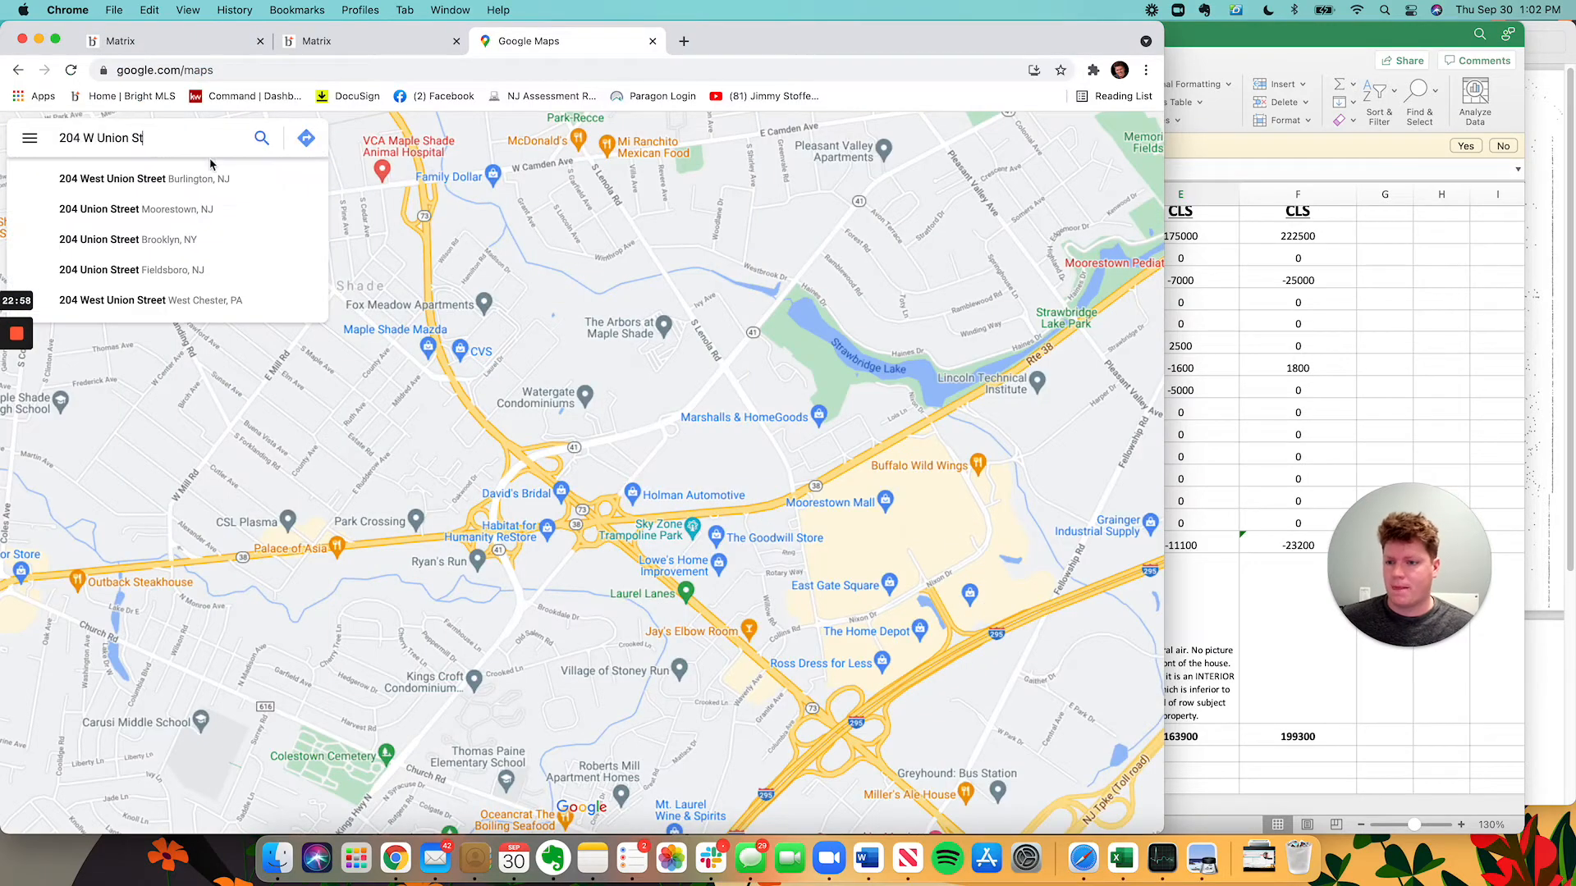
left_click(306, 138)
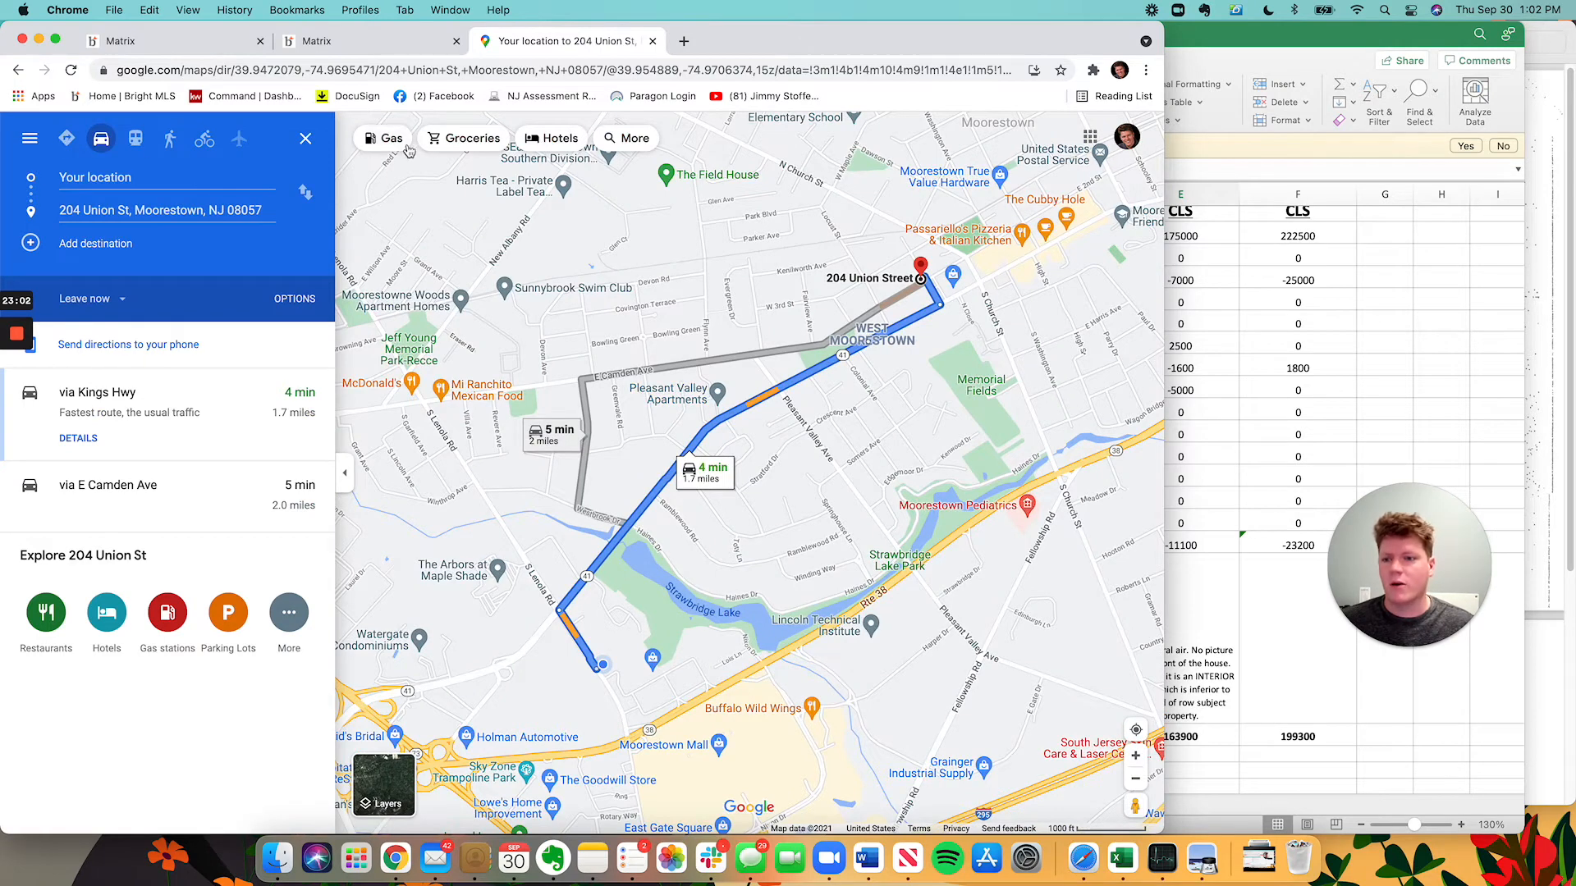
left_click(305, 139)
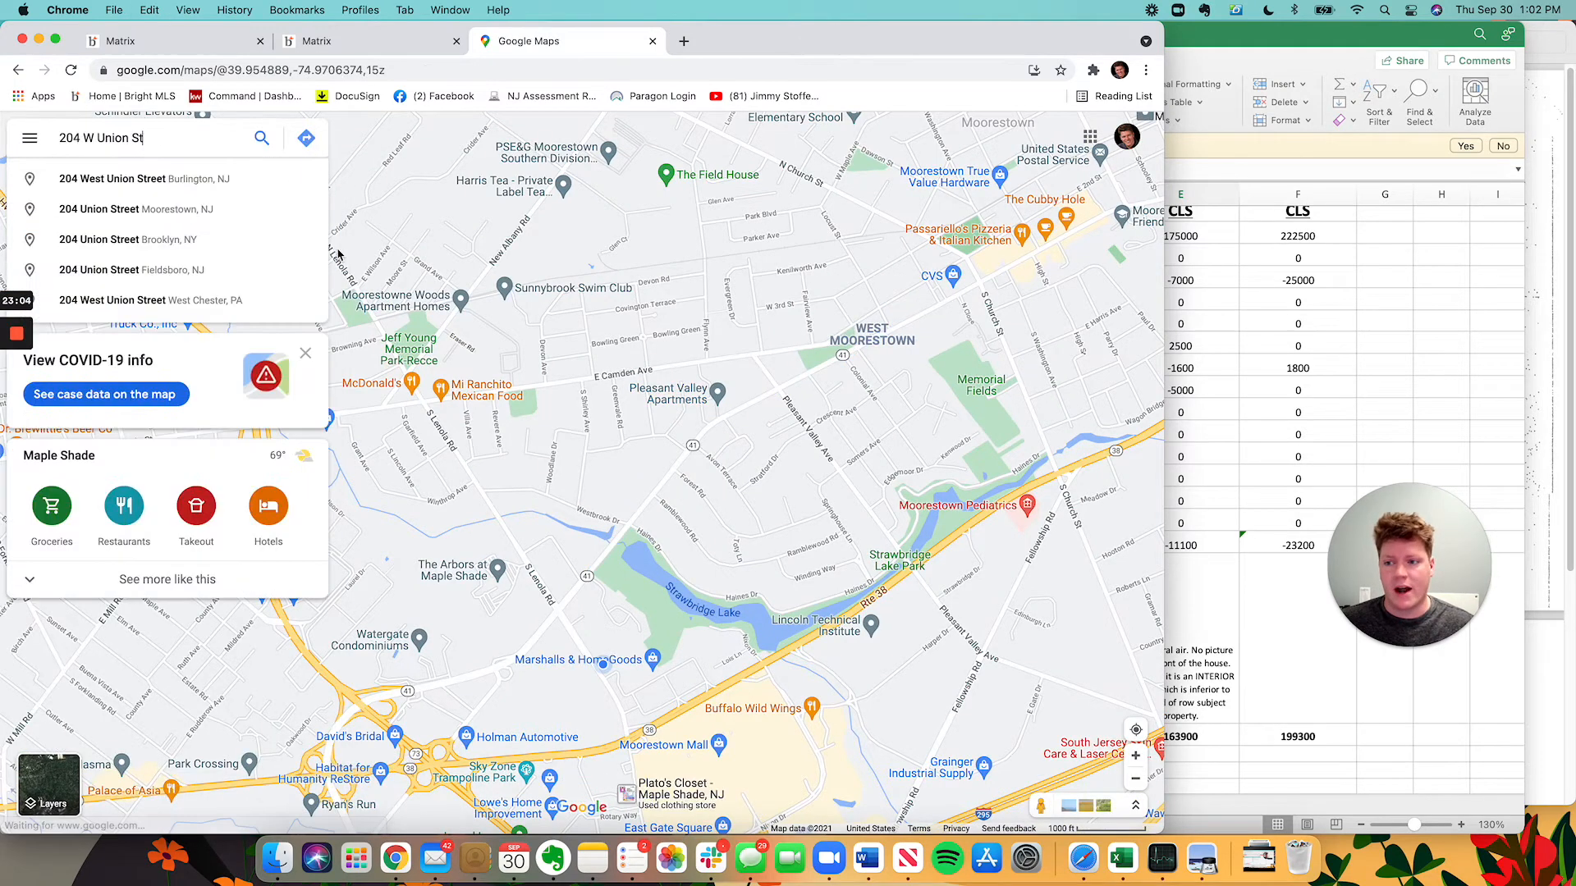
key("Return")
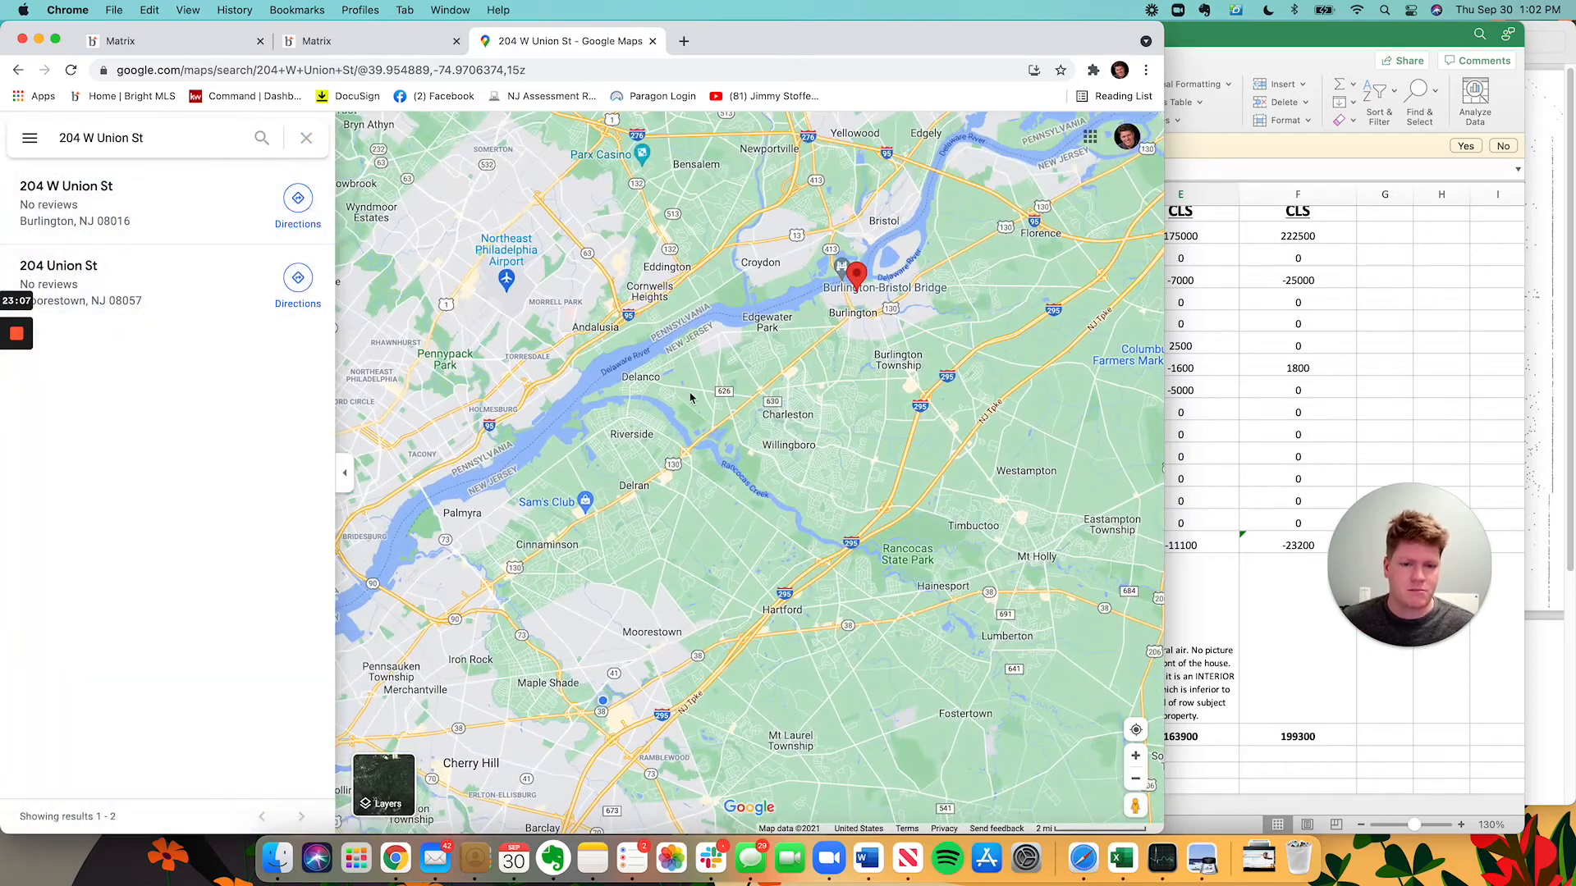
Open the house's street-level photo and screenshot its front.
left_click_drag(915, 307, 906, 469)
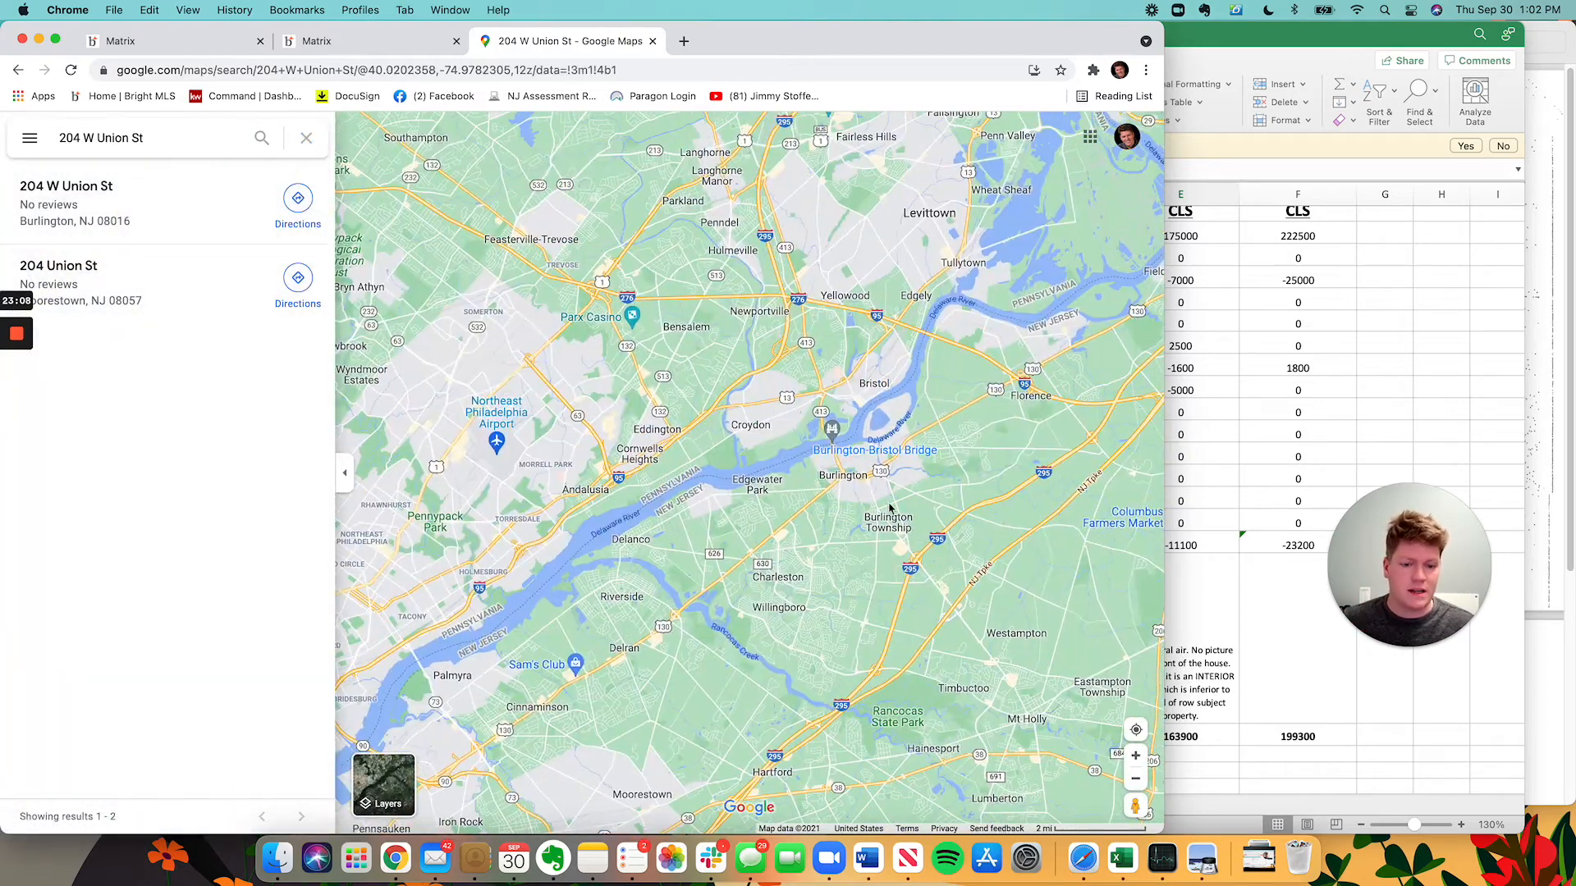
left_click(167, 142)
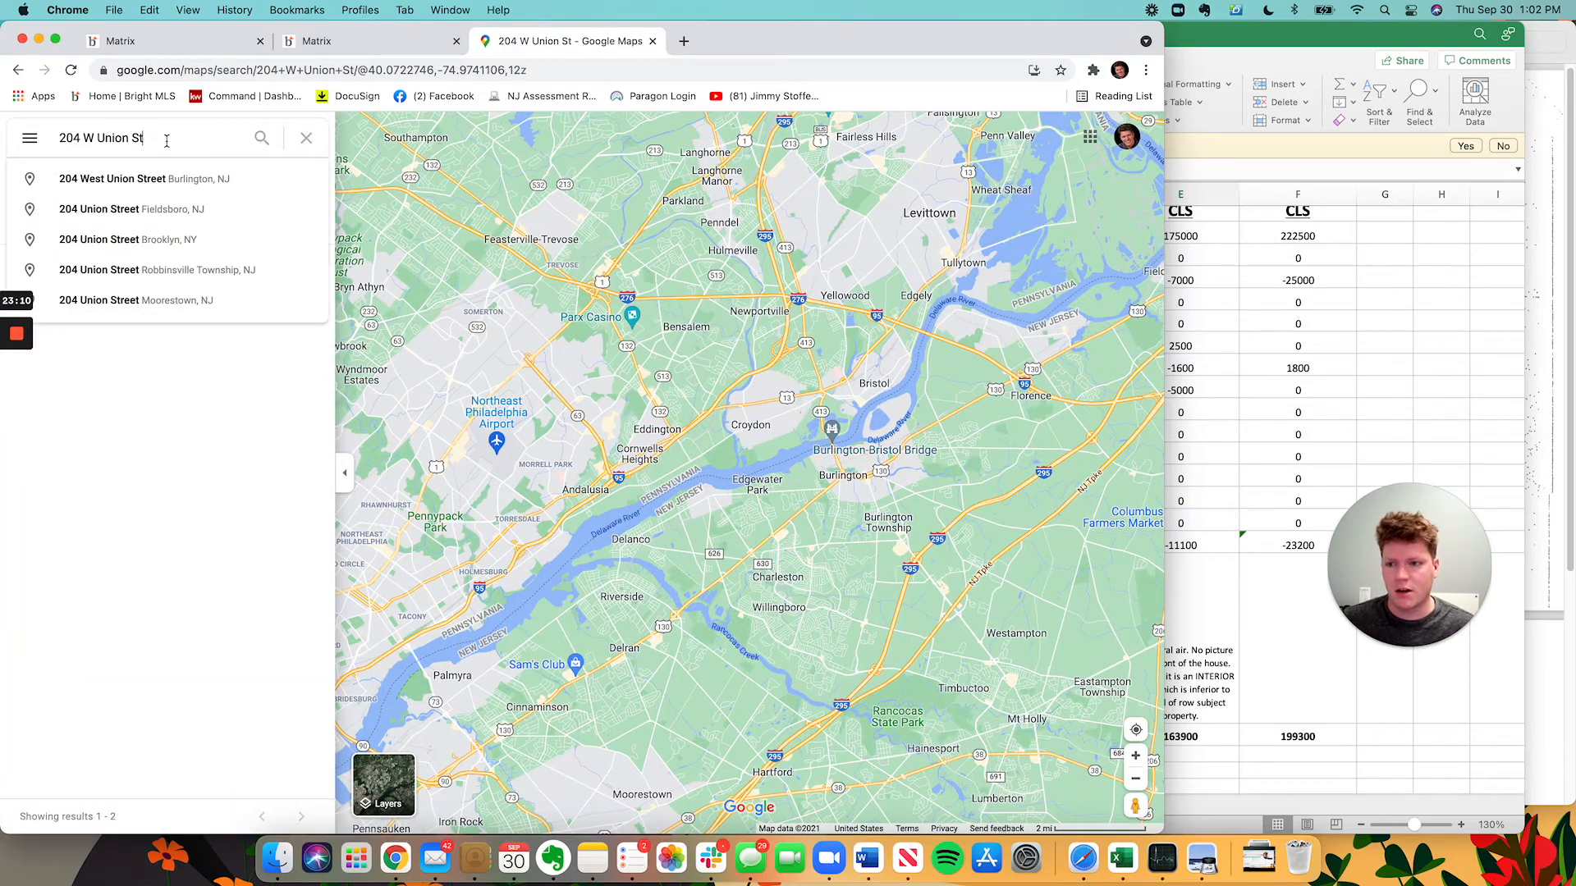
key("Return")
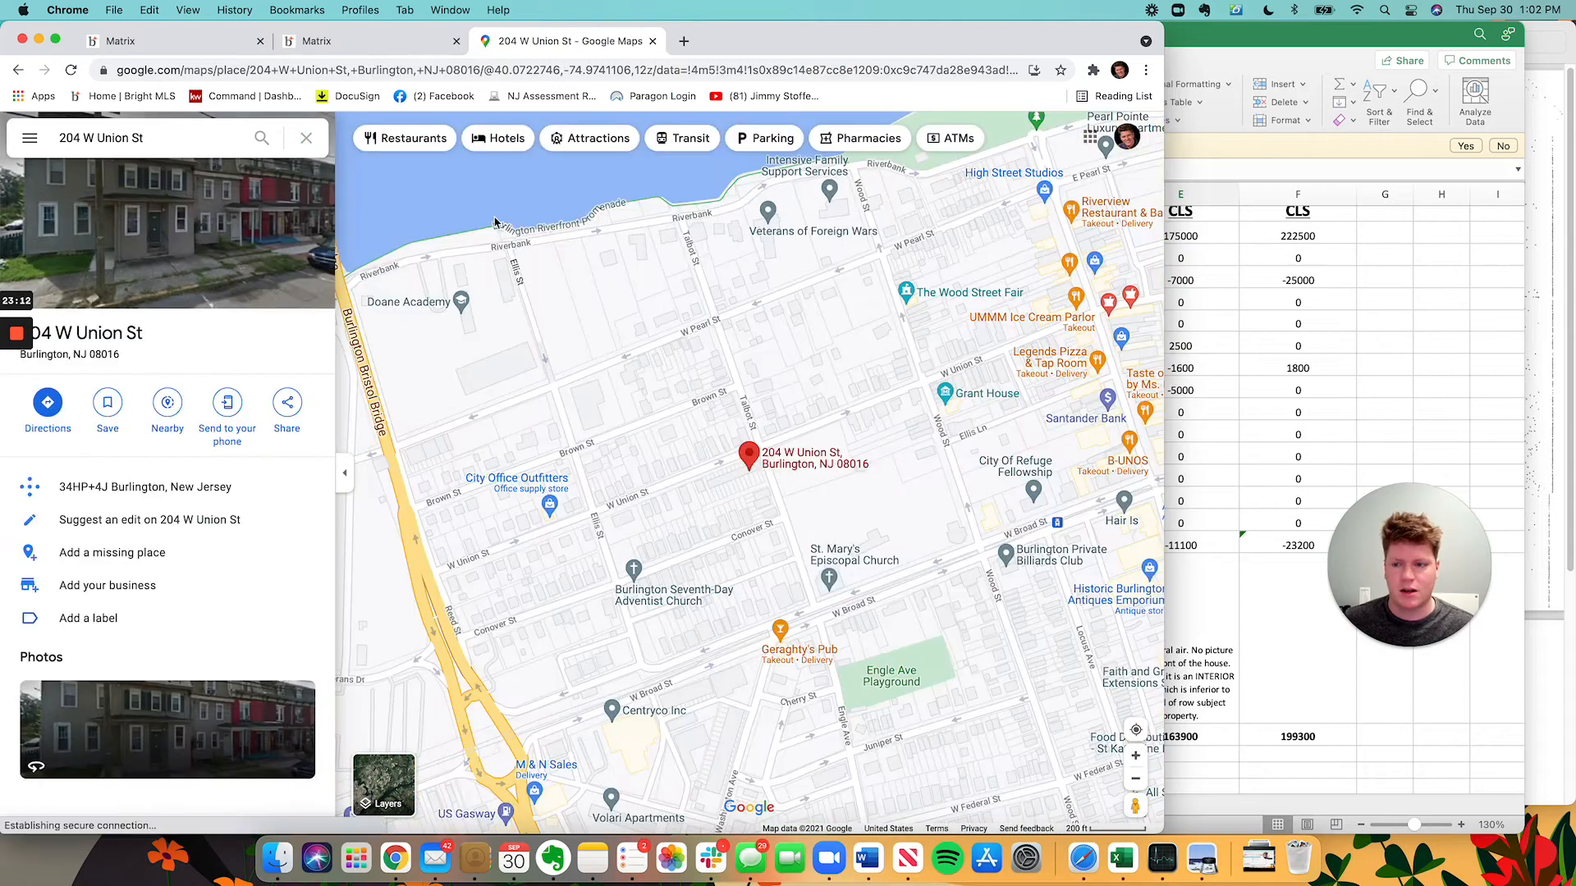
left_click(253, 271)
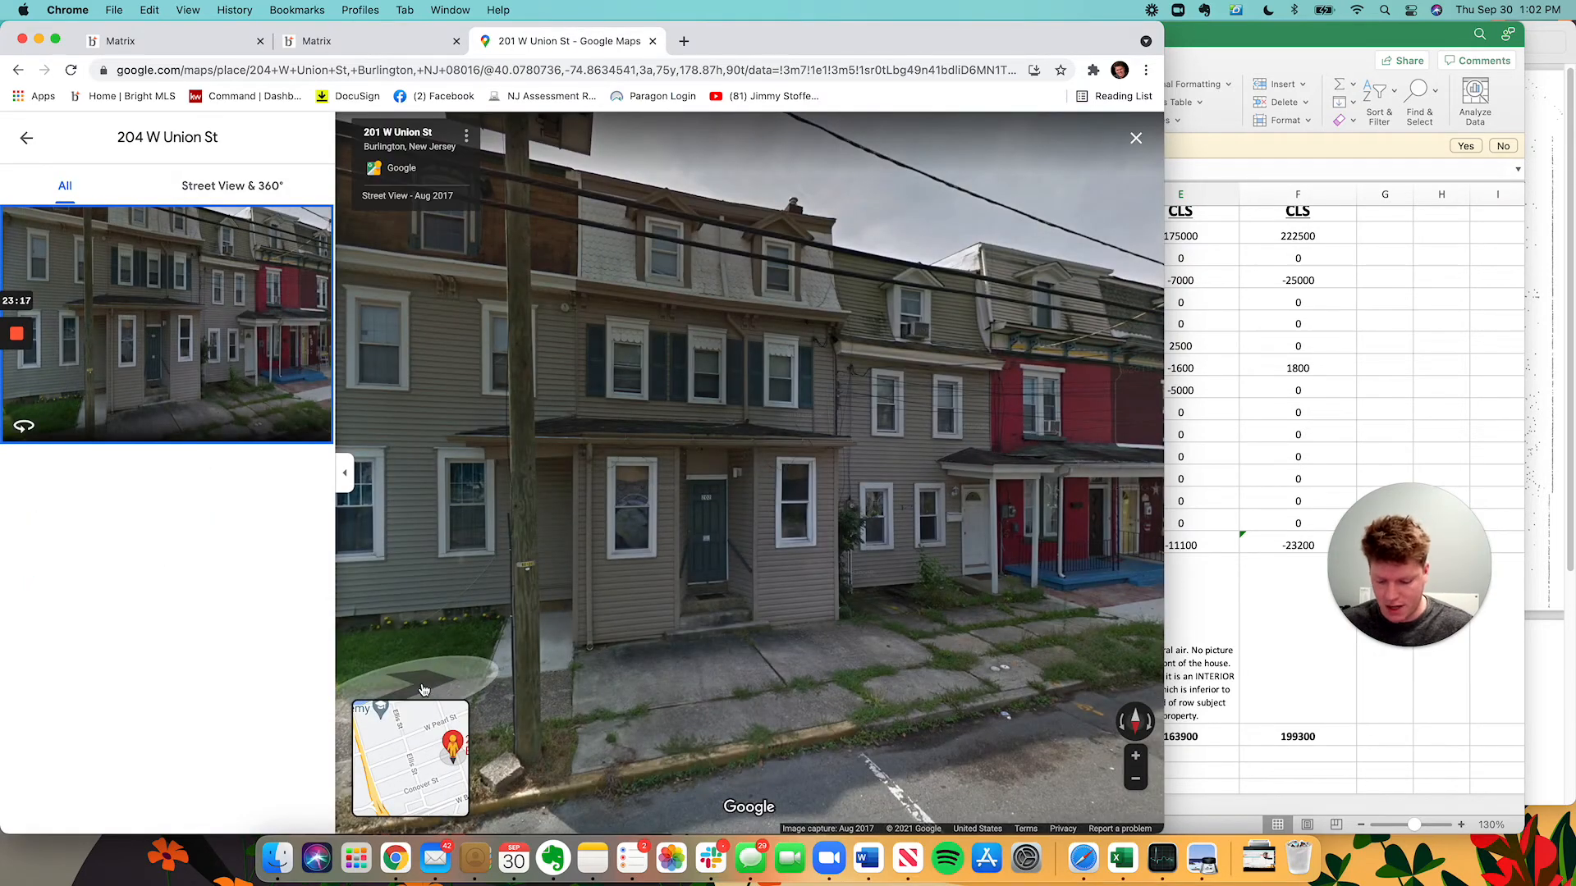
key("super+shift+4")
left_click_drag(482, 756, 914, 73)
Add 'Picture of front of house attached in email' to Comp 2's note.
left_click(1301, 349)
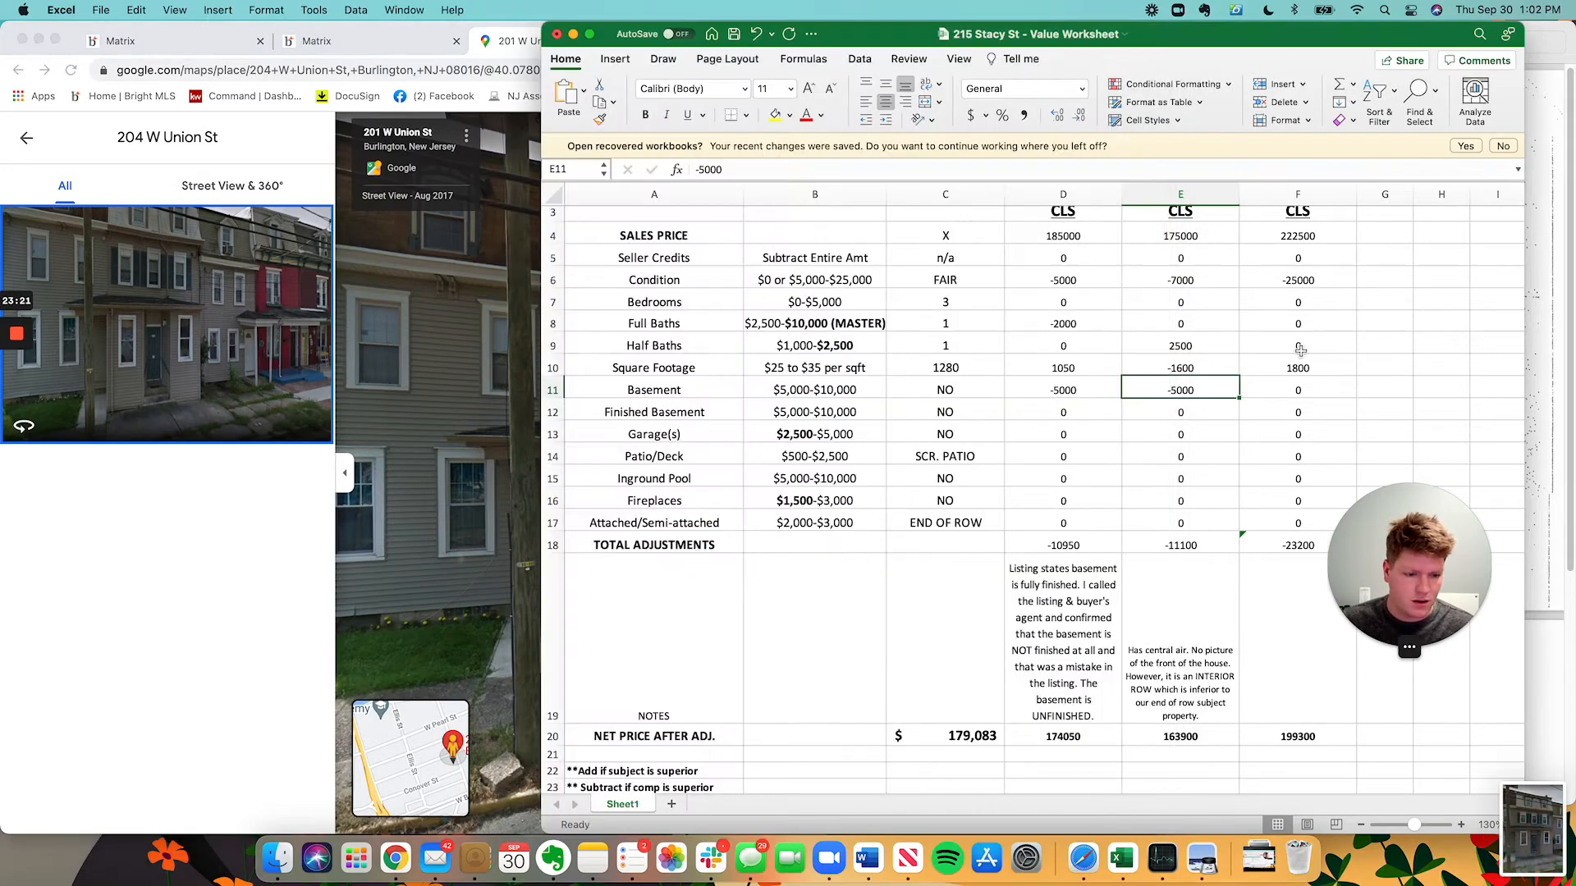
left_click(1213, 716)
double_click(1215, 719)
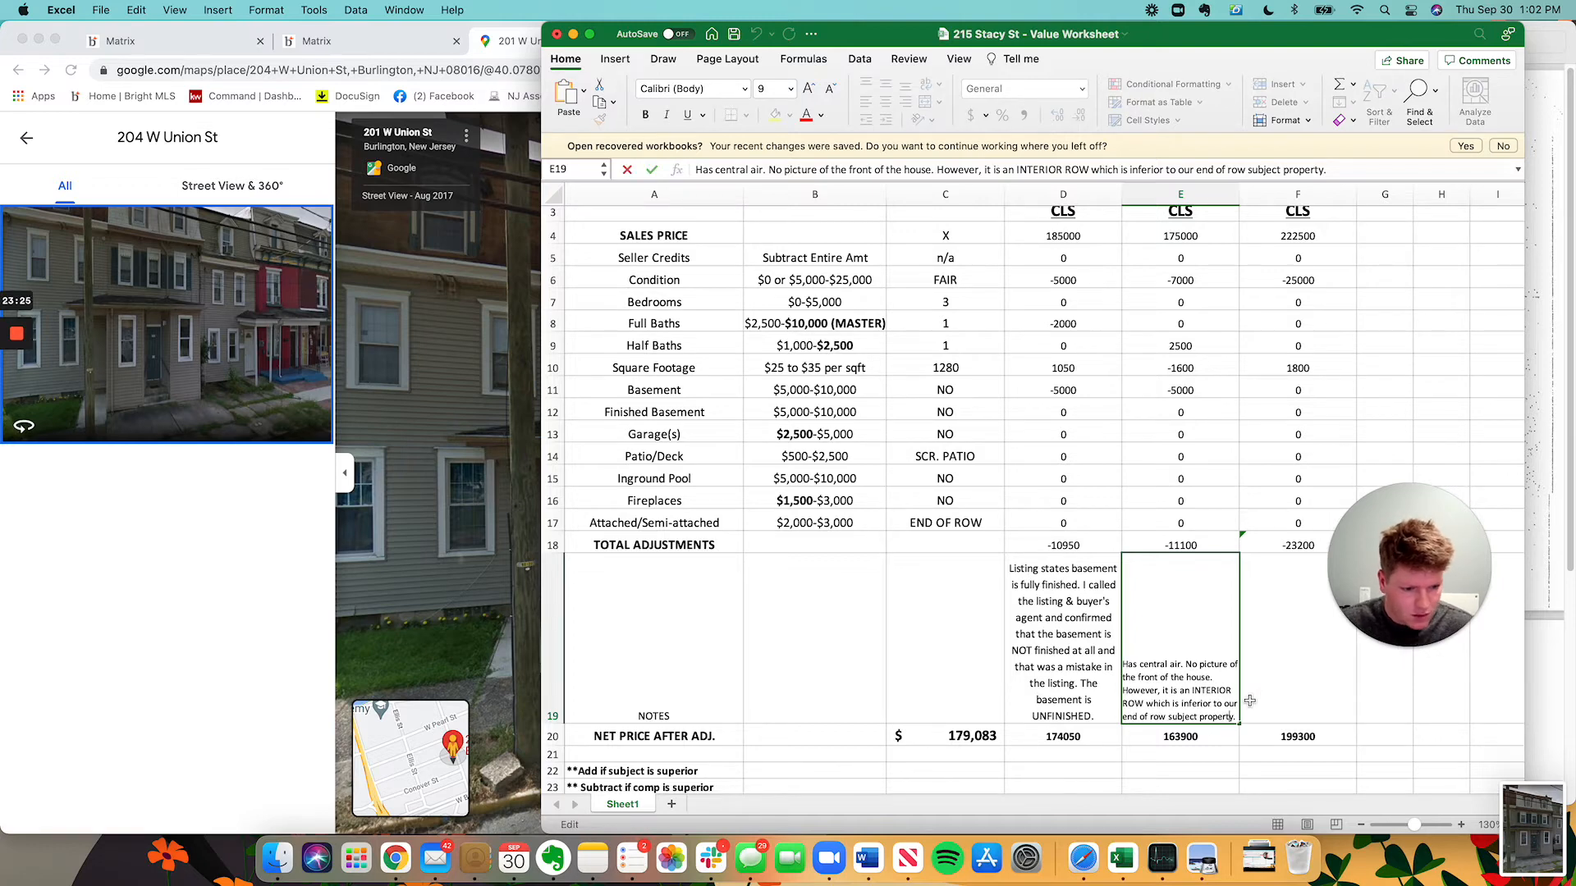
type("Picture of ")
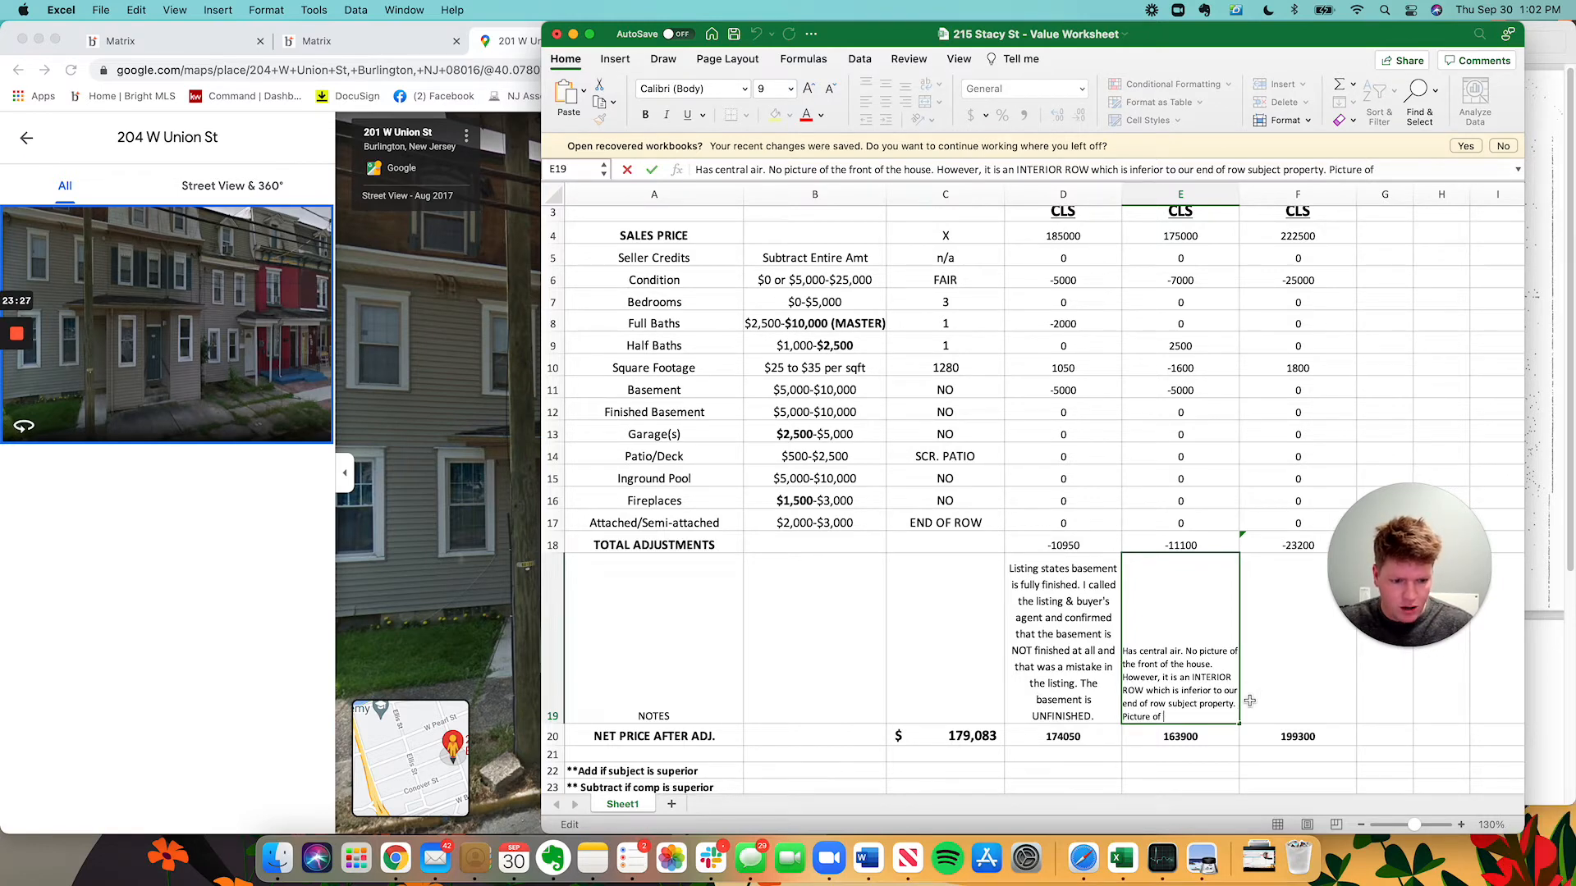
type("listing attached in email.")
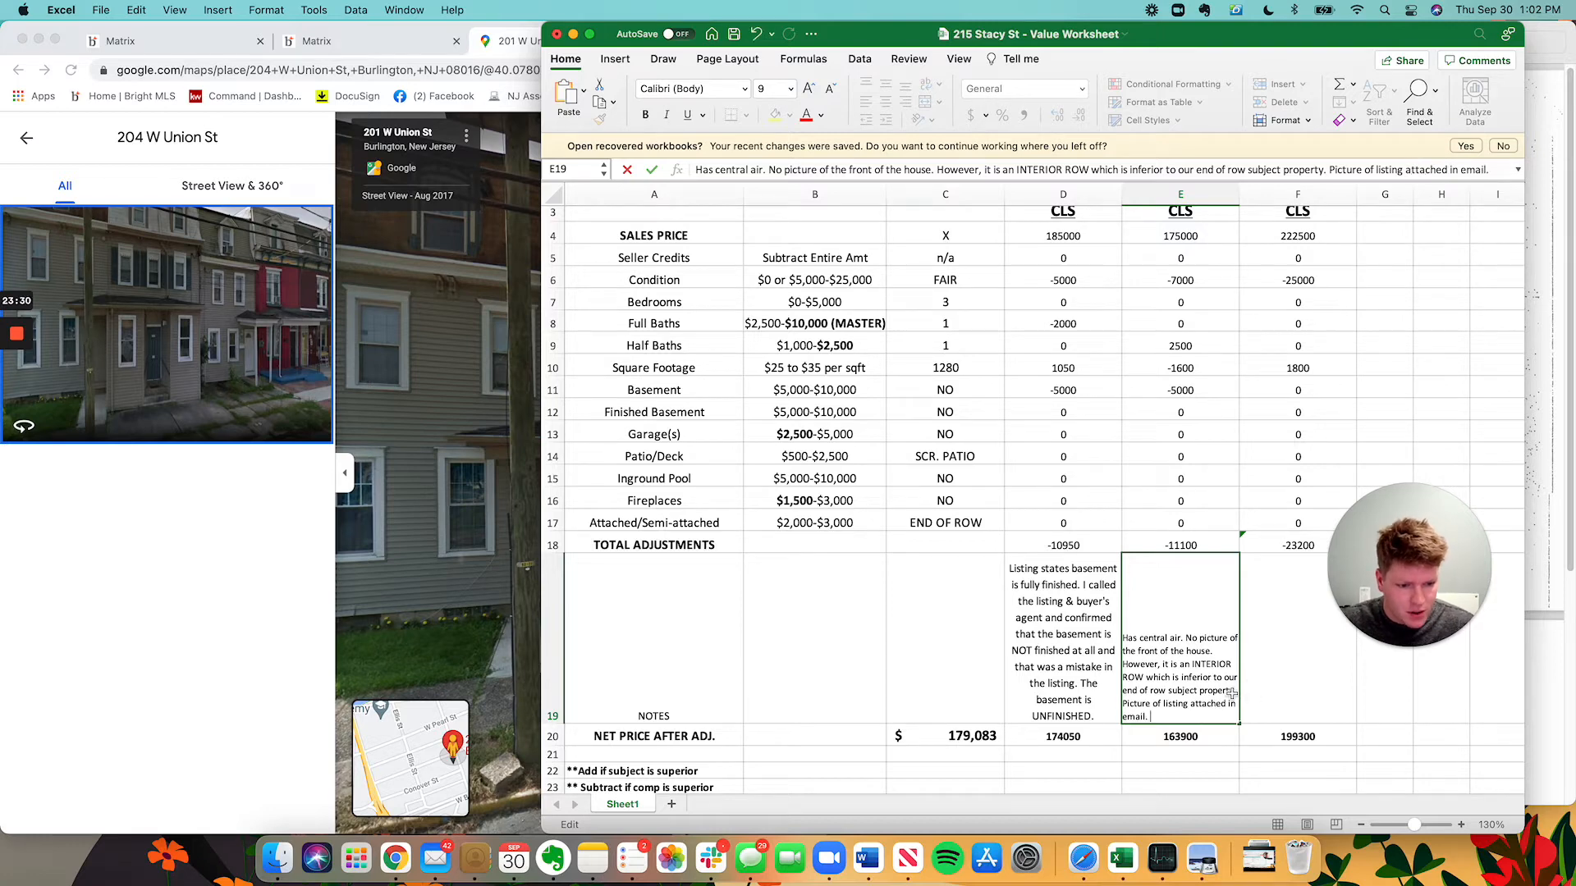
double_click(1175, 703)
type("front of ")
type("house")
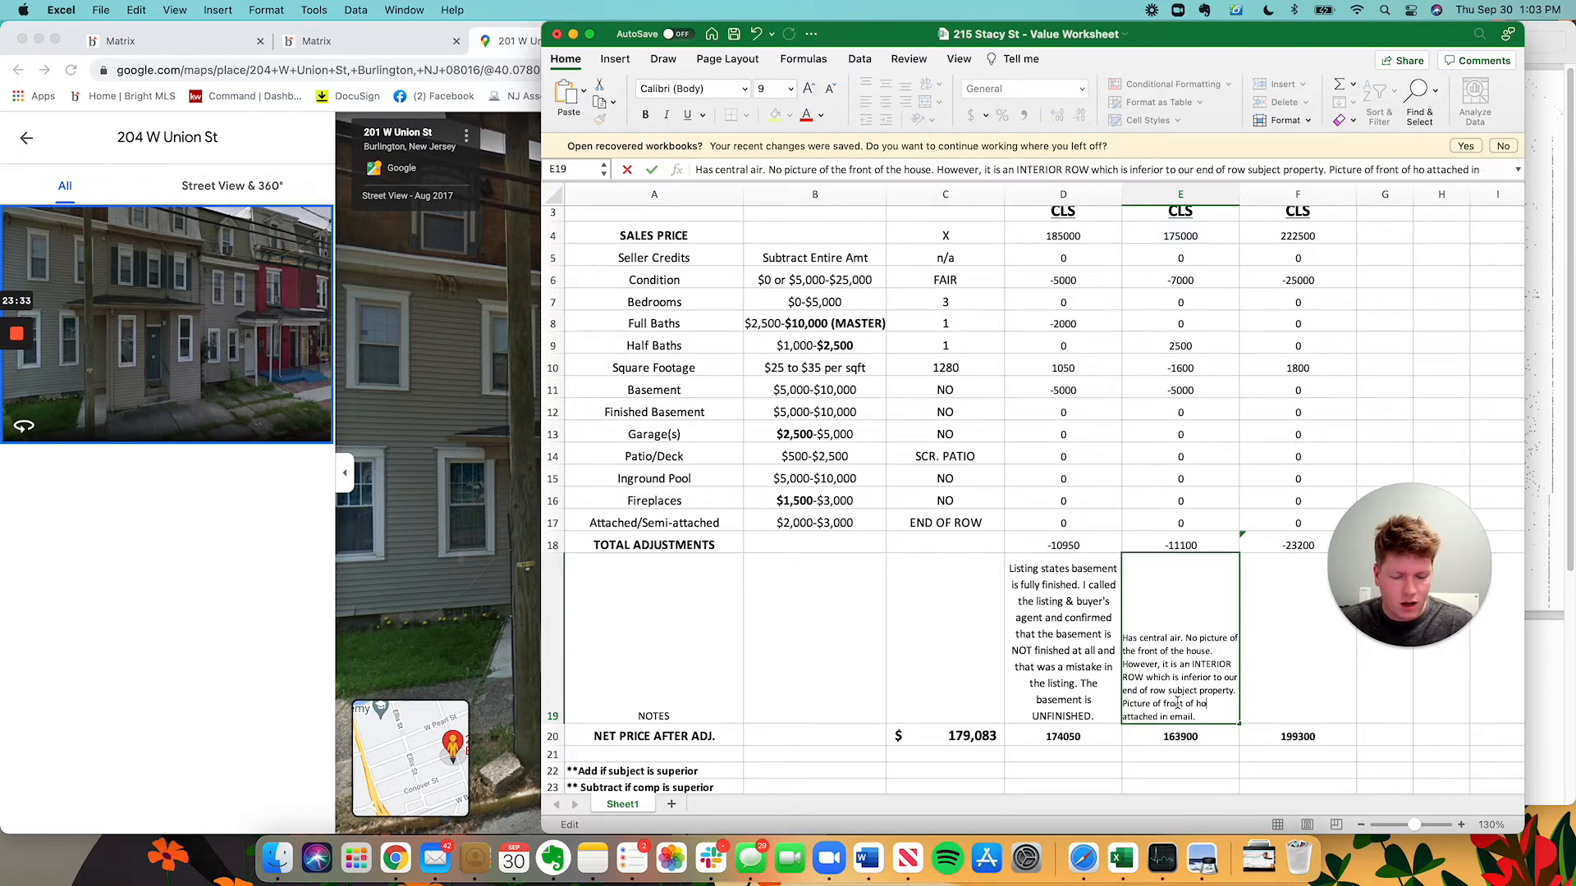
left_click(1300, 701)
Check Comp 2's net price and Attached/Semi-attached row, then bring up the appraisal adjustments reference.
left_click(1194, 691)
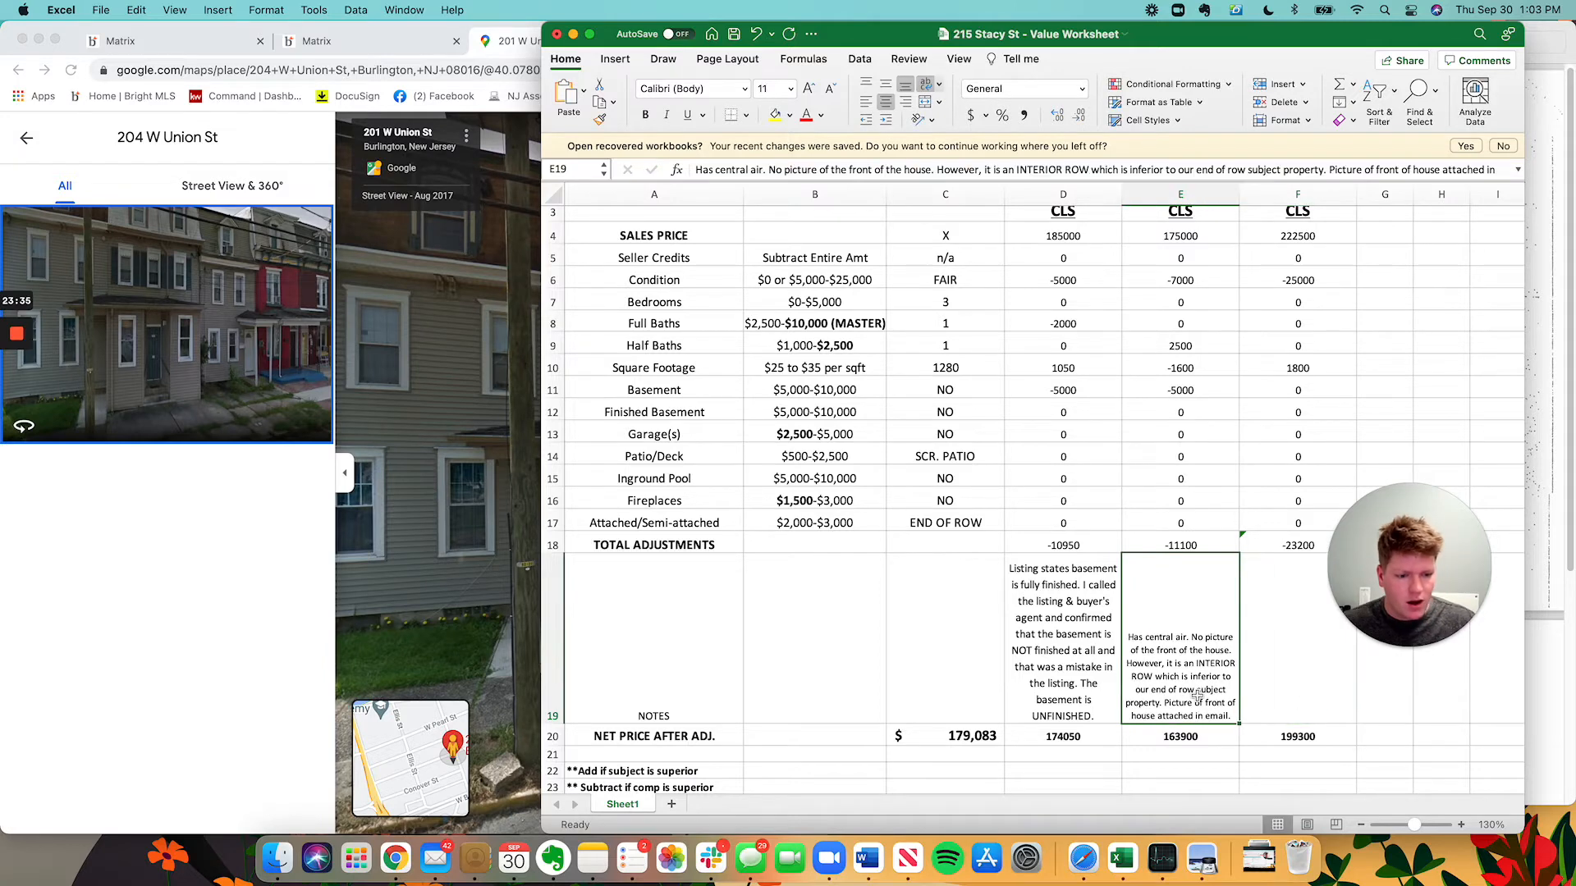
scroll(1187, 637, "up", 2)
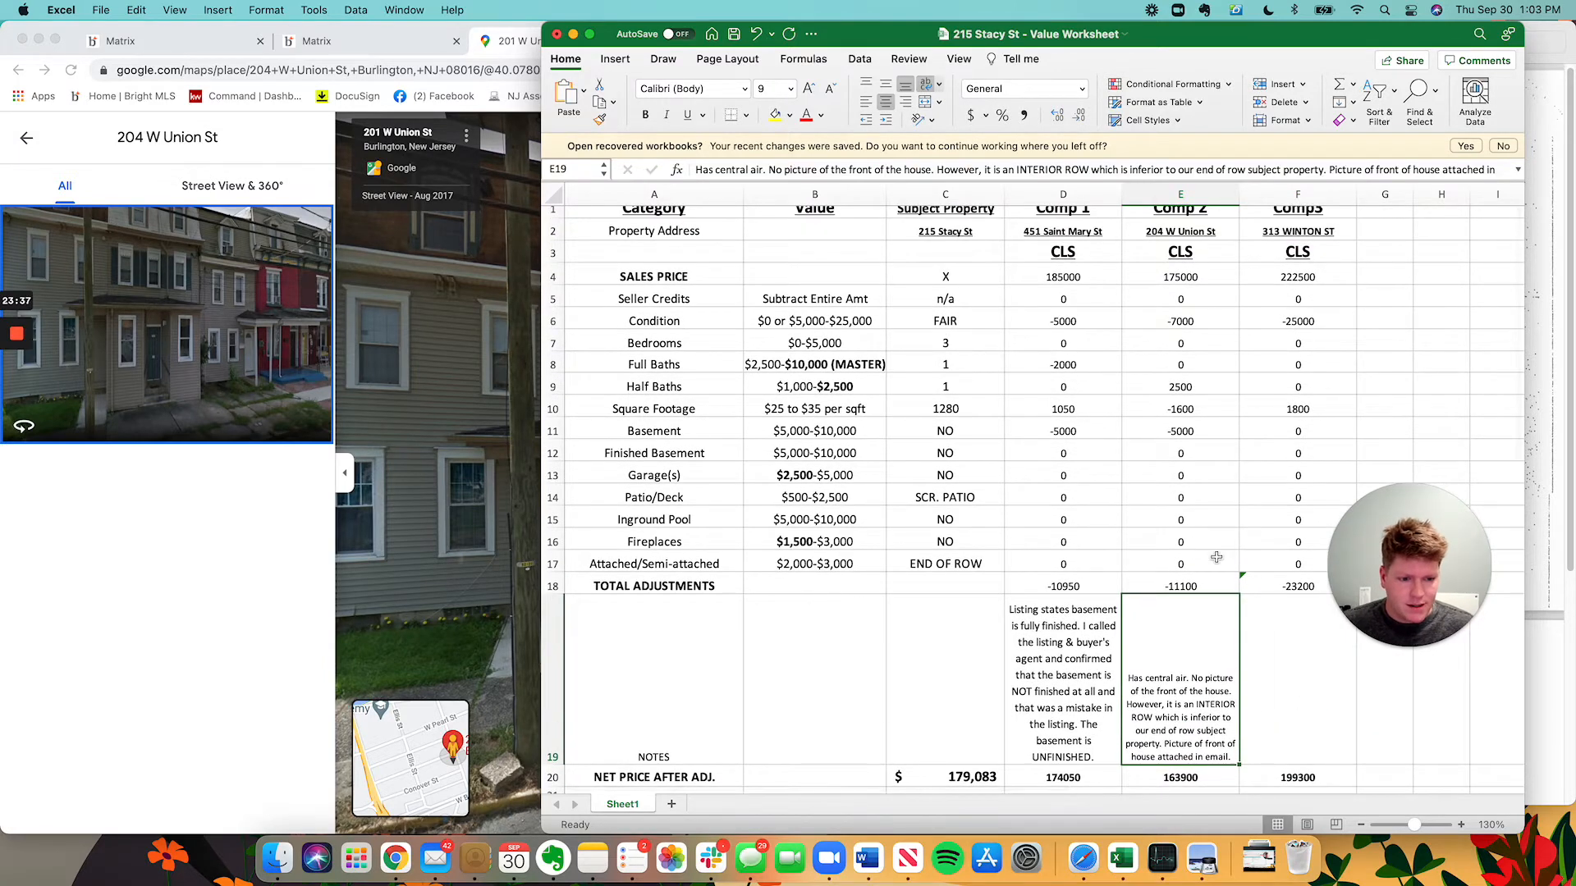
scroll(1210, 654, "down", 1)
left_click(1170, 771)
scroll(1174, 738, "down", 2)
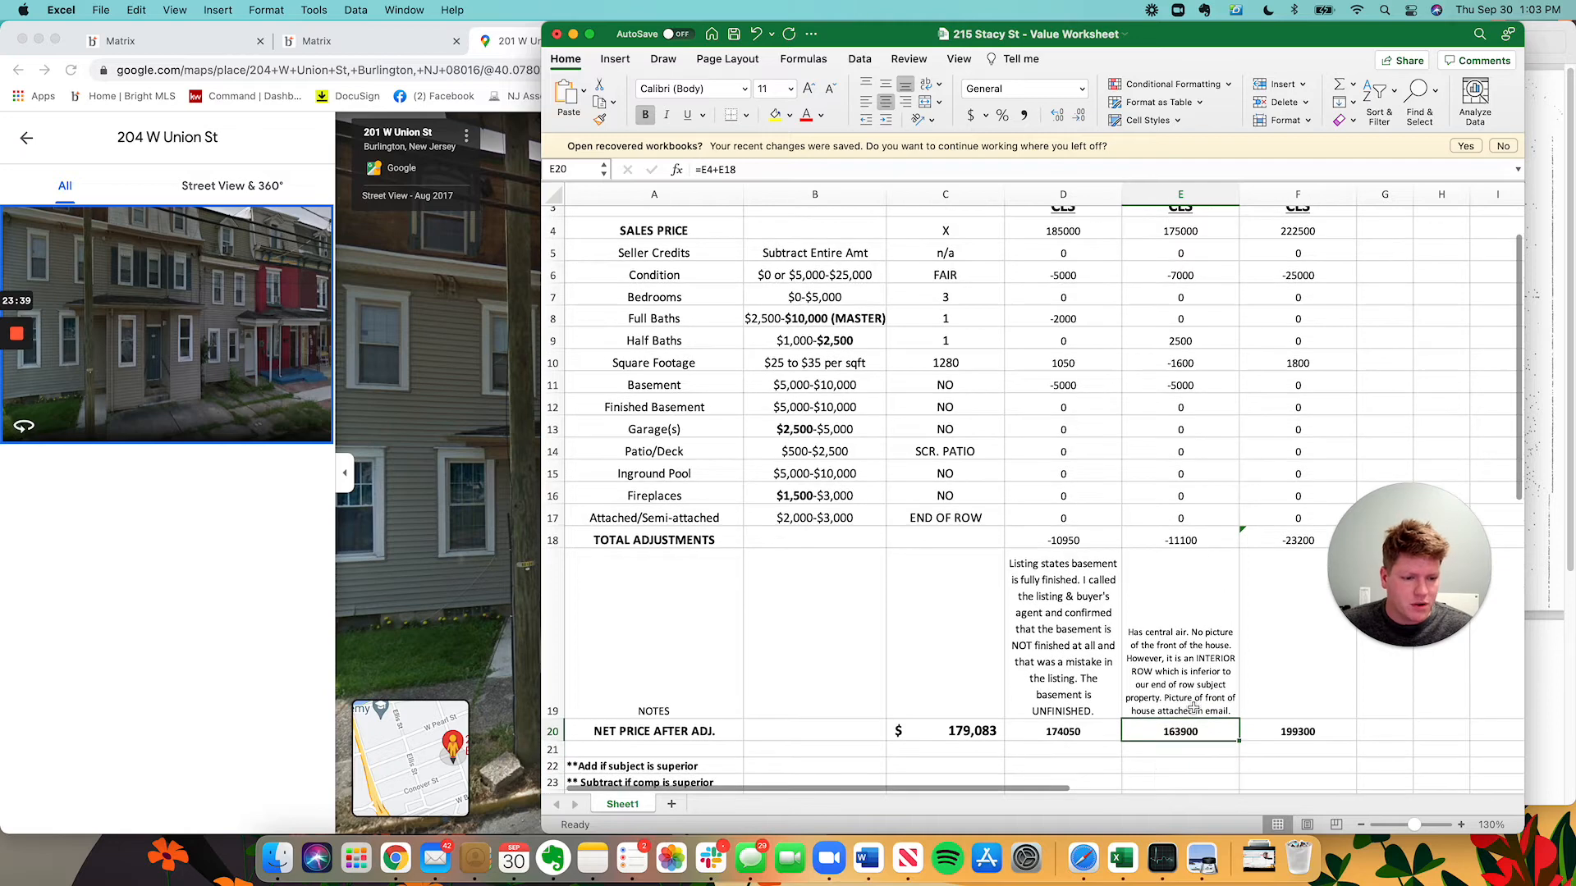
scroll(1313, 459, "up", 3)
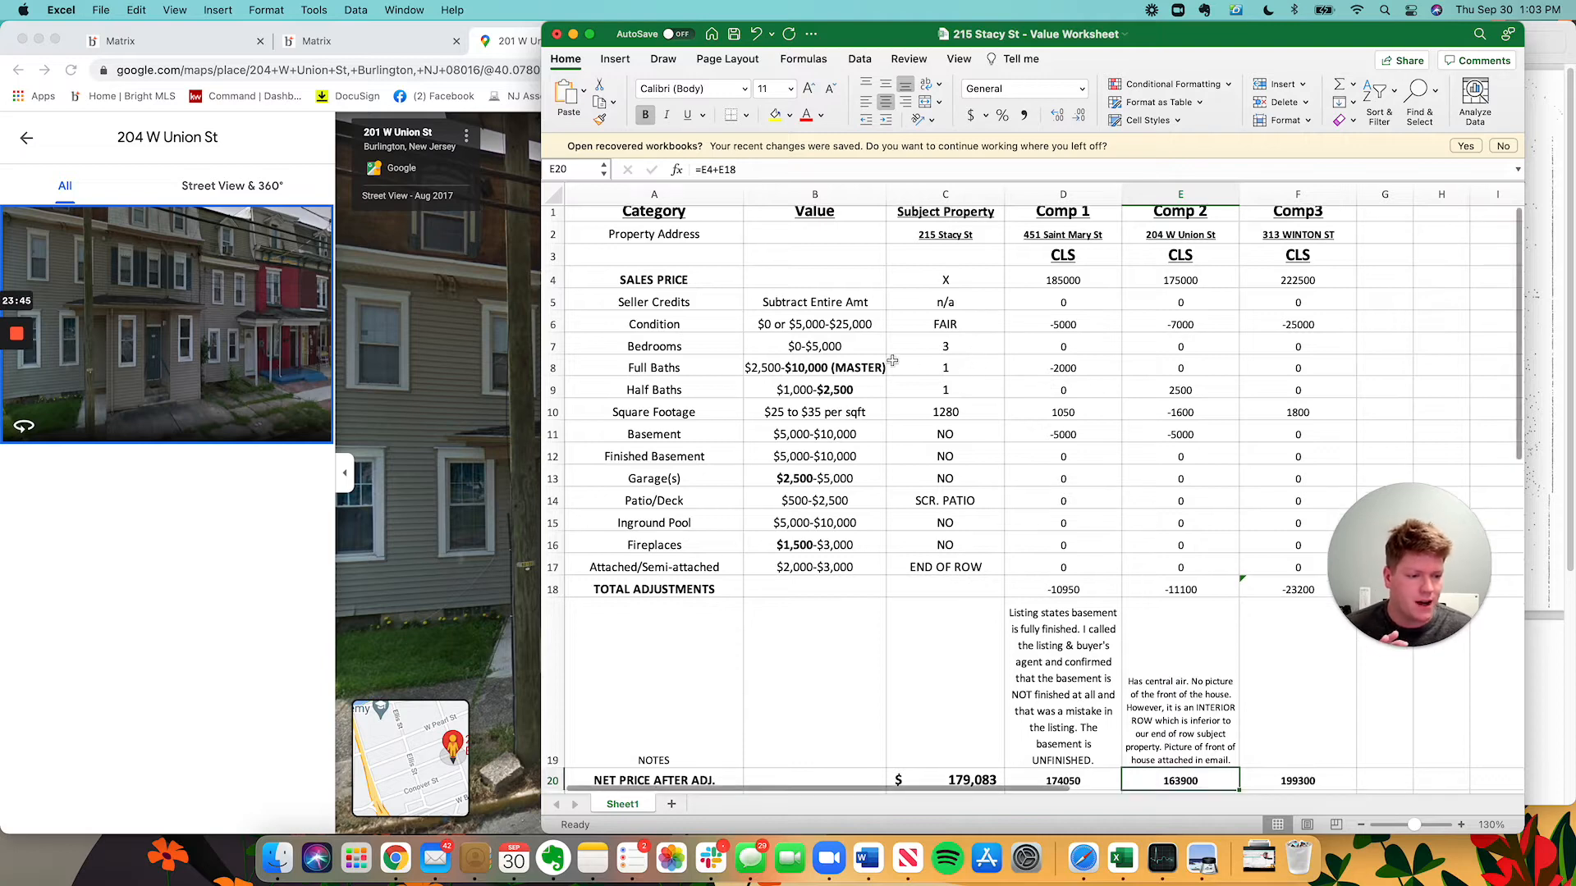
scroll(983, 566, "down", 3)
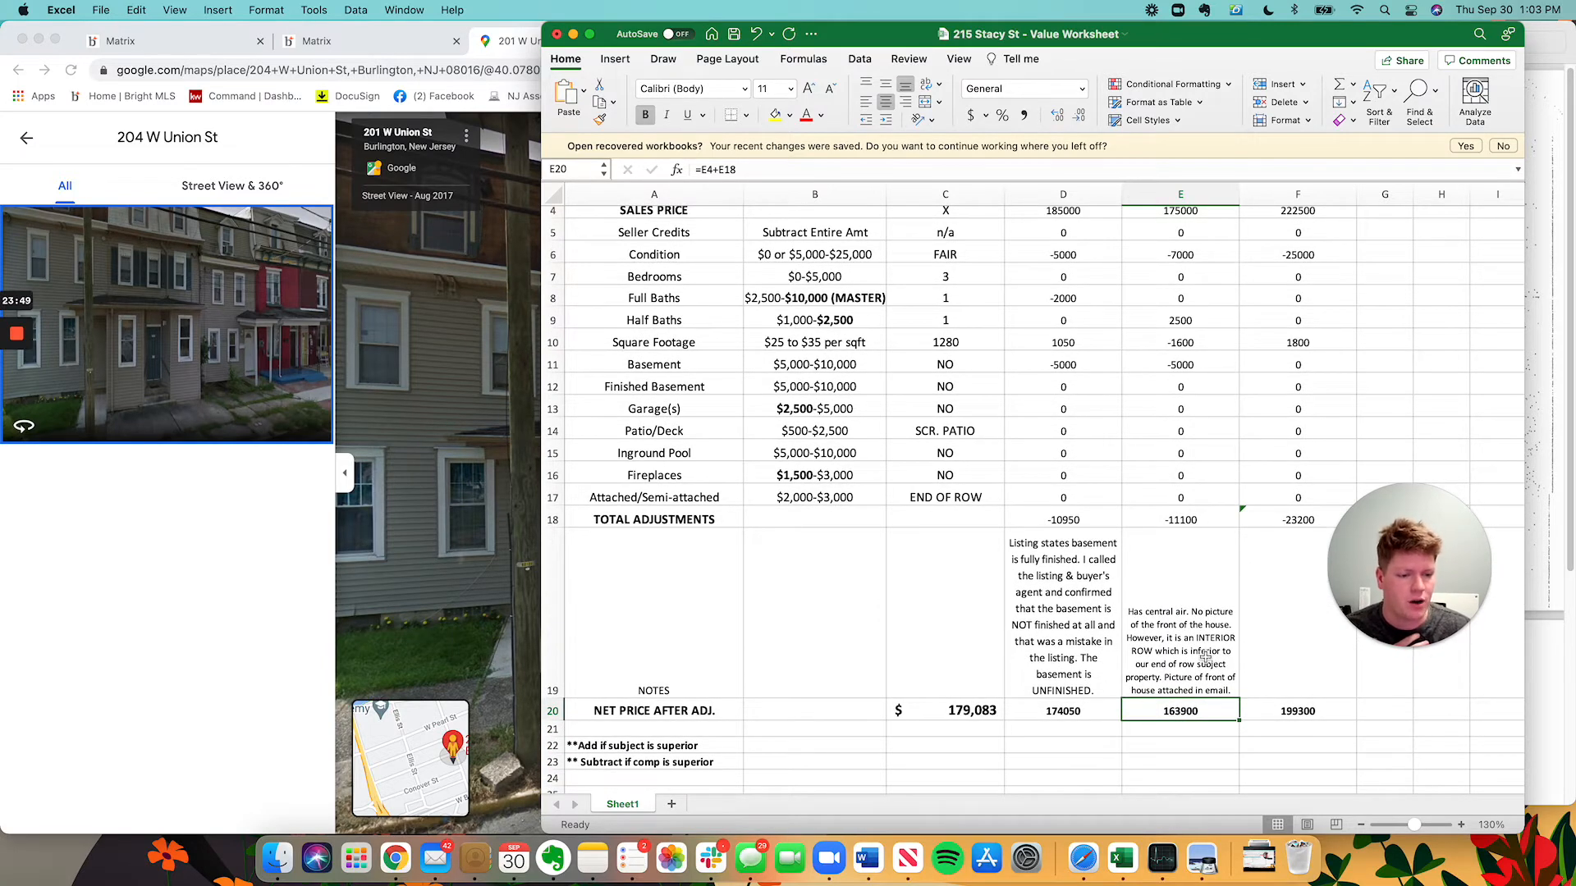
scroll(1190, 632, "up", 3)
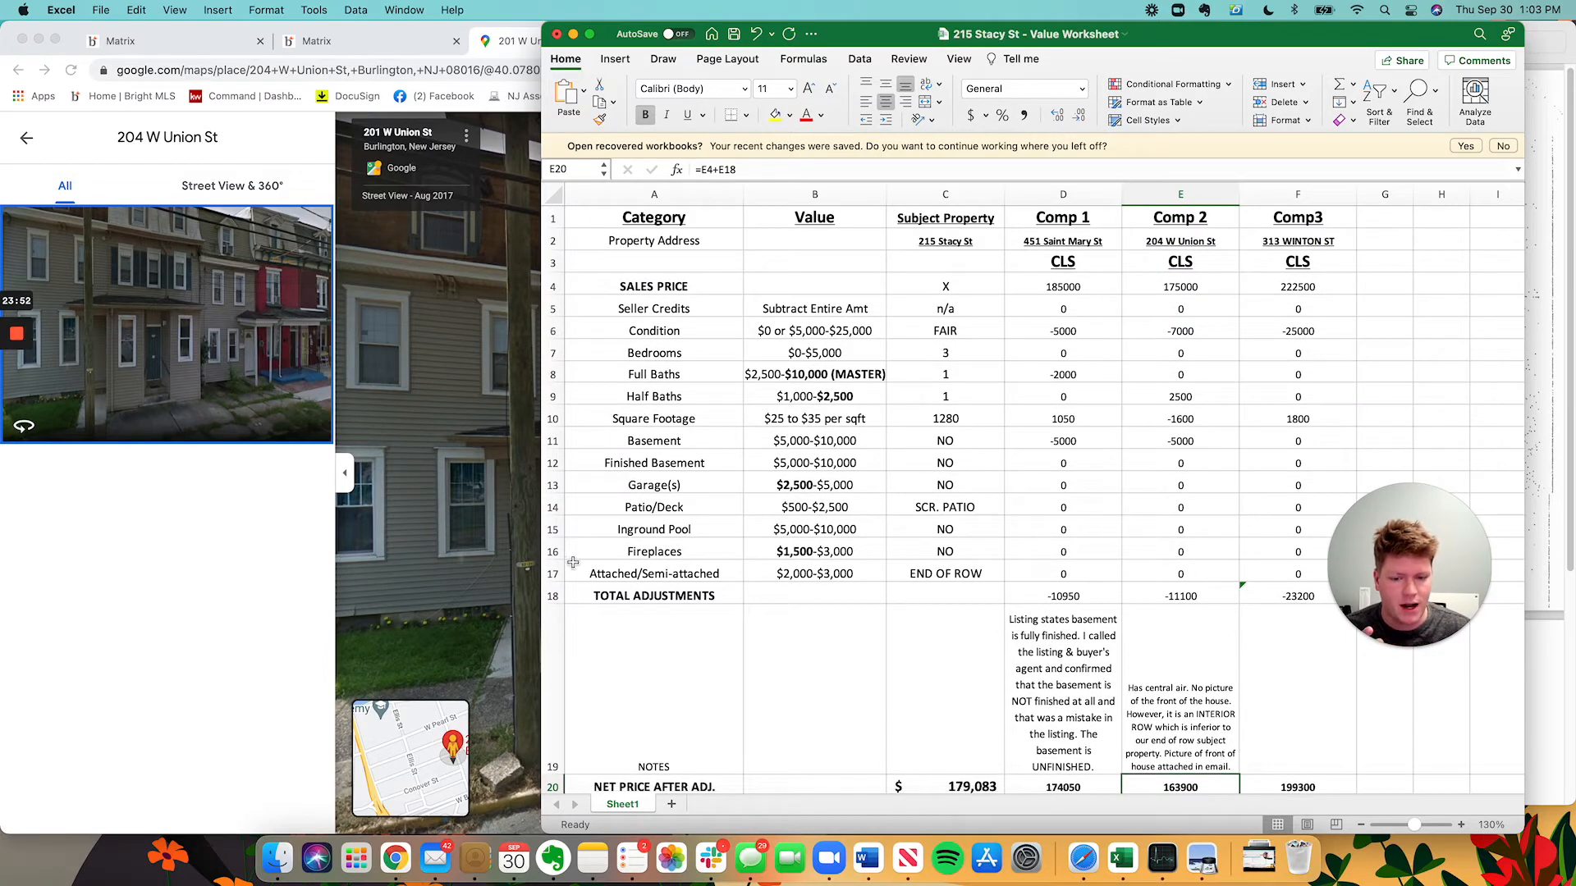
left_click(629, 573)
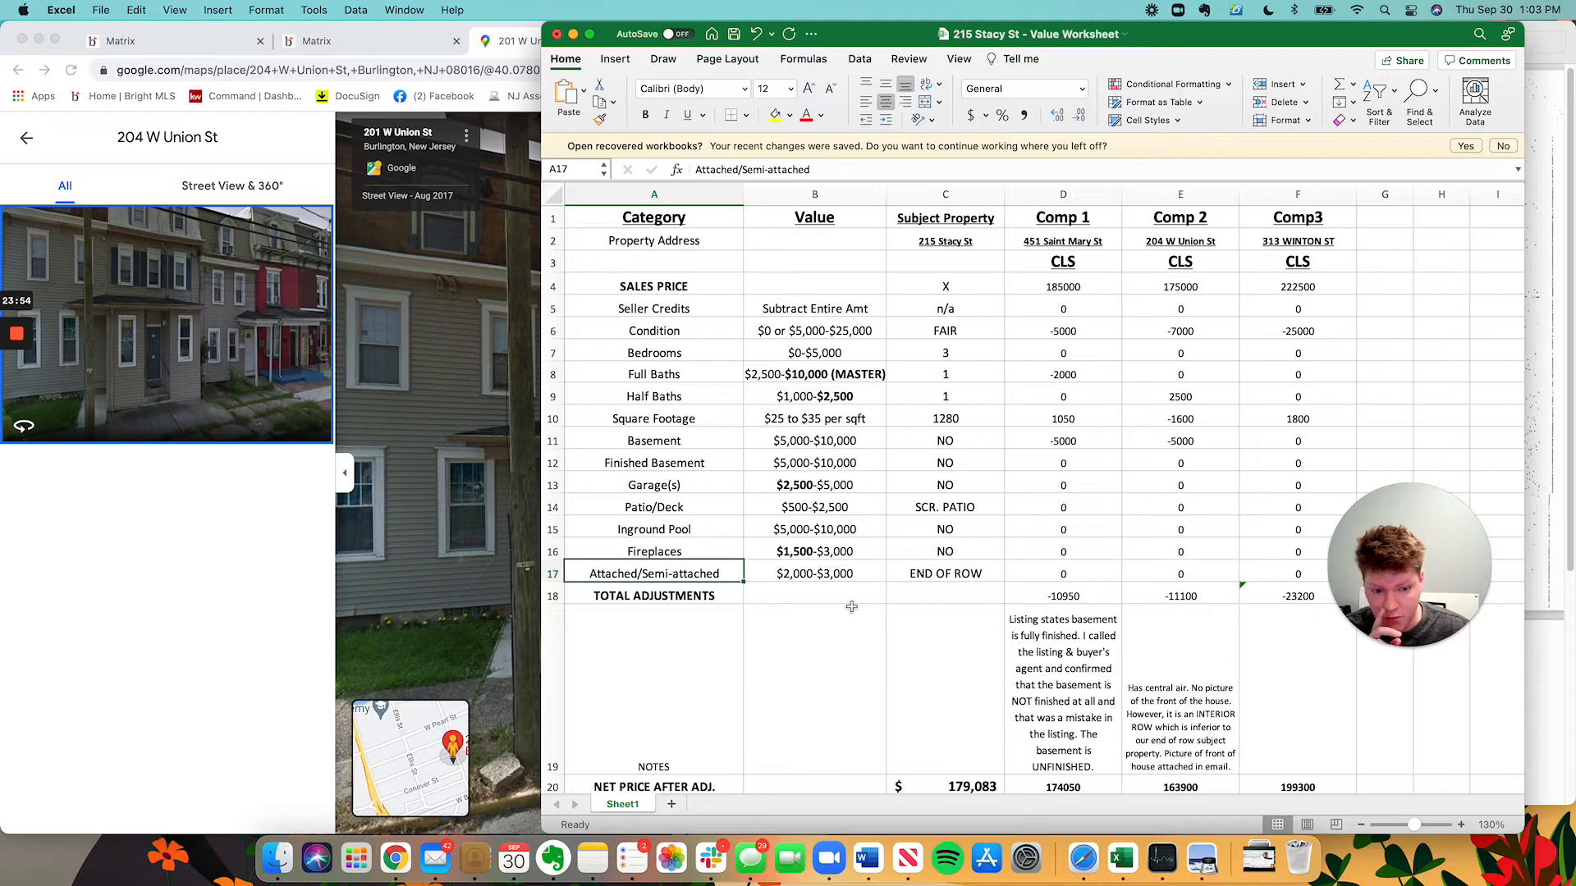
left_click(1542, 441)
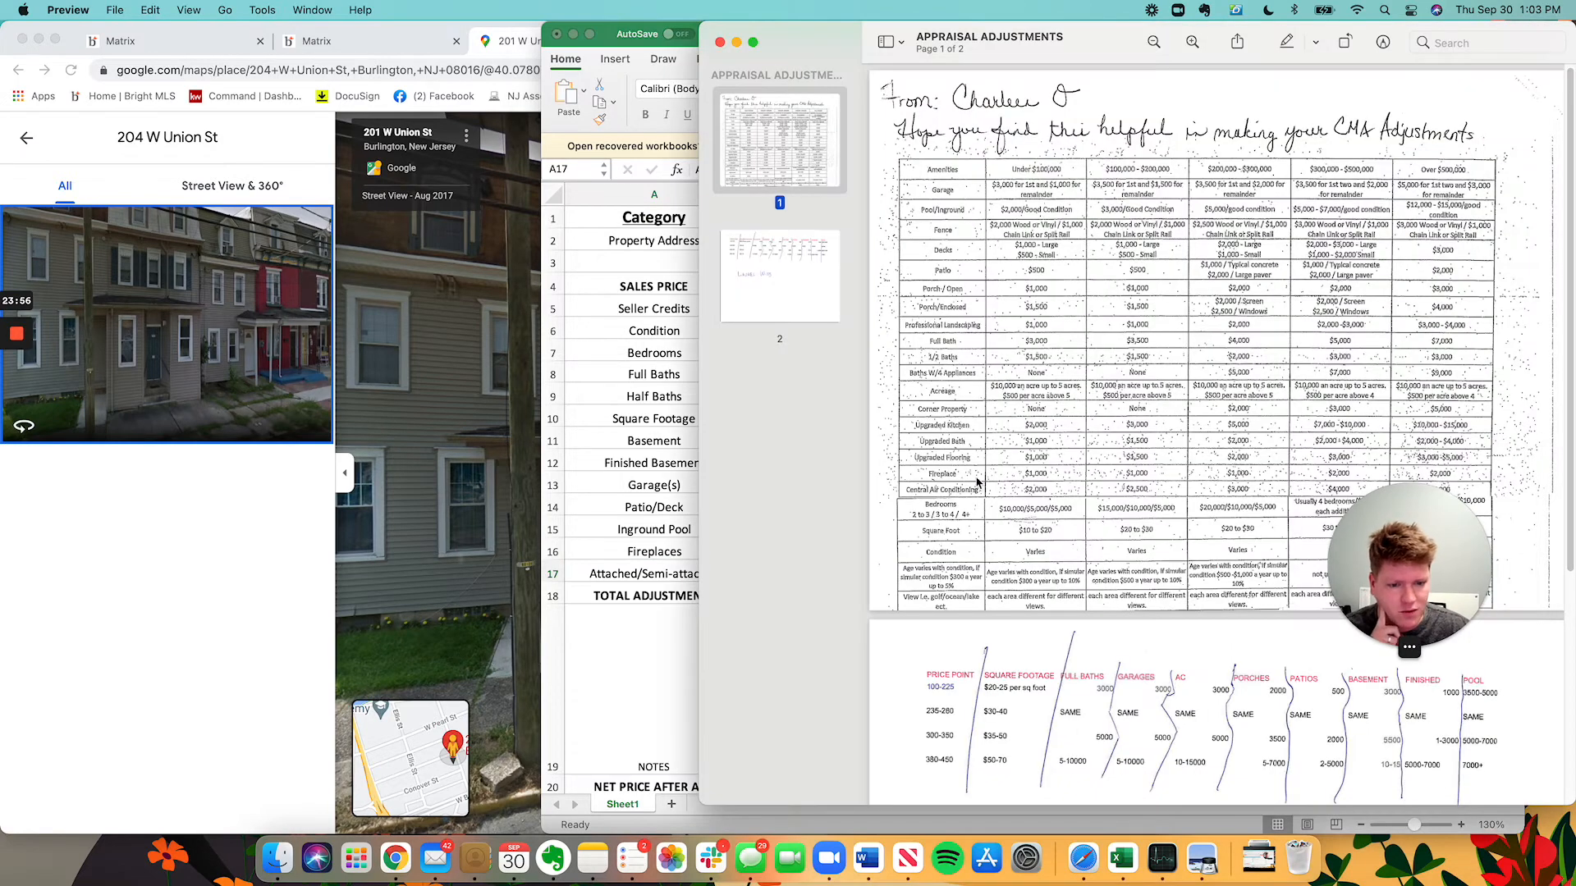
Using the adjustments reference, give Comp 2 a 3000 Attached/Semi-attached adjustment, netting 166,900.
scroll(976, 482, "down", 2)
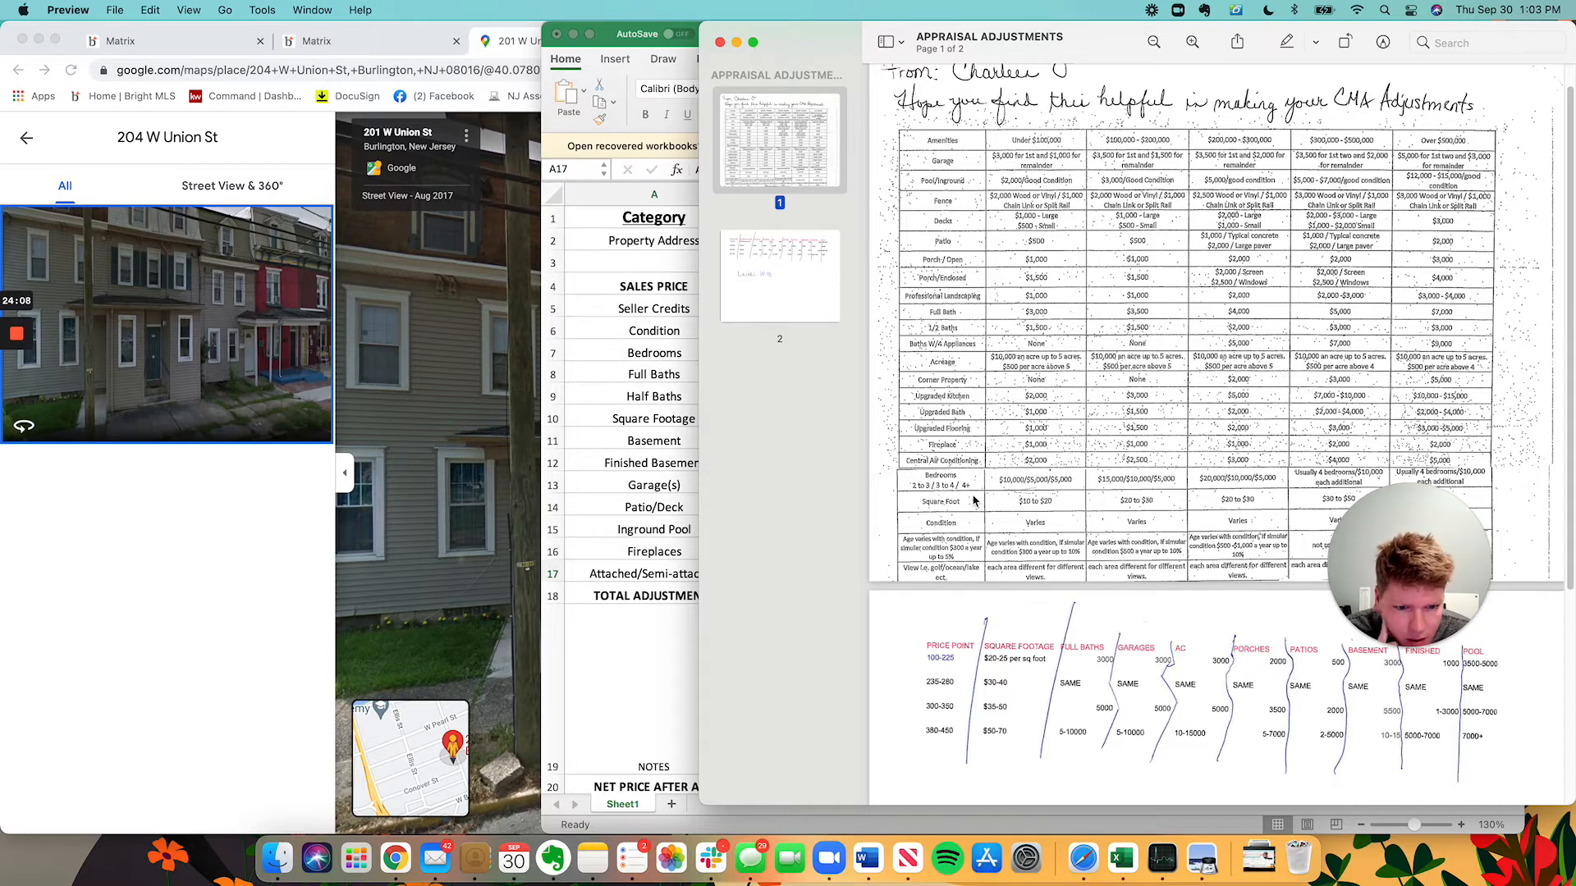
scroll(980, 523, "down", 5)
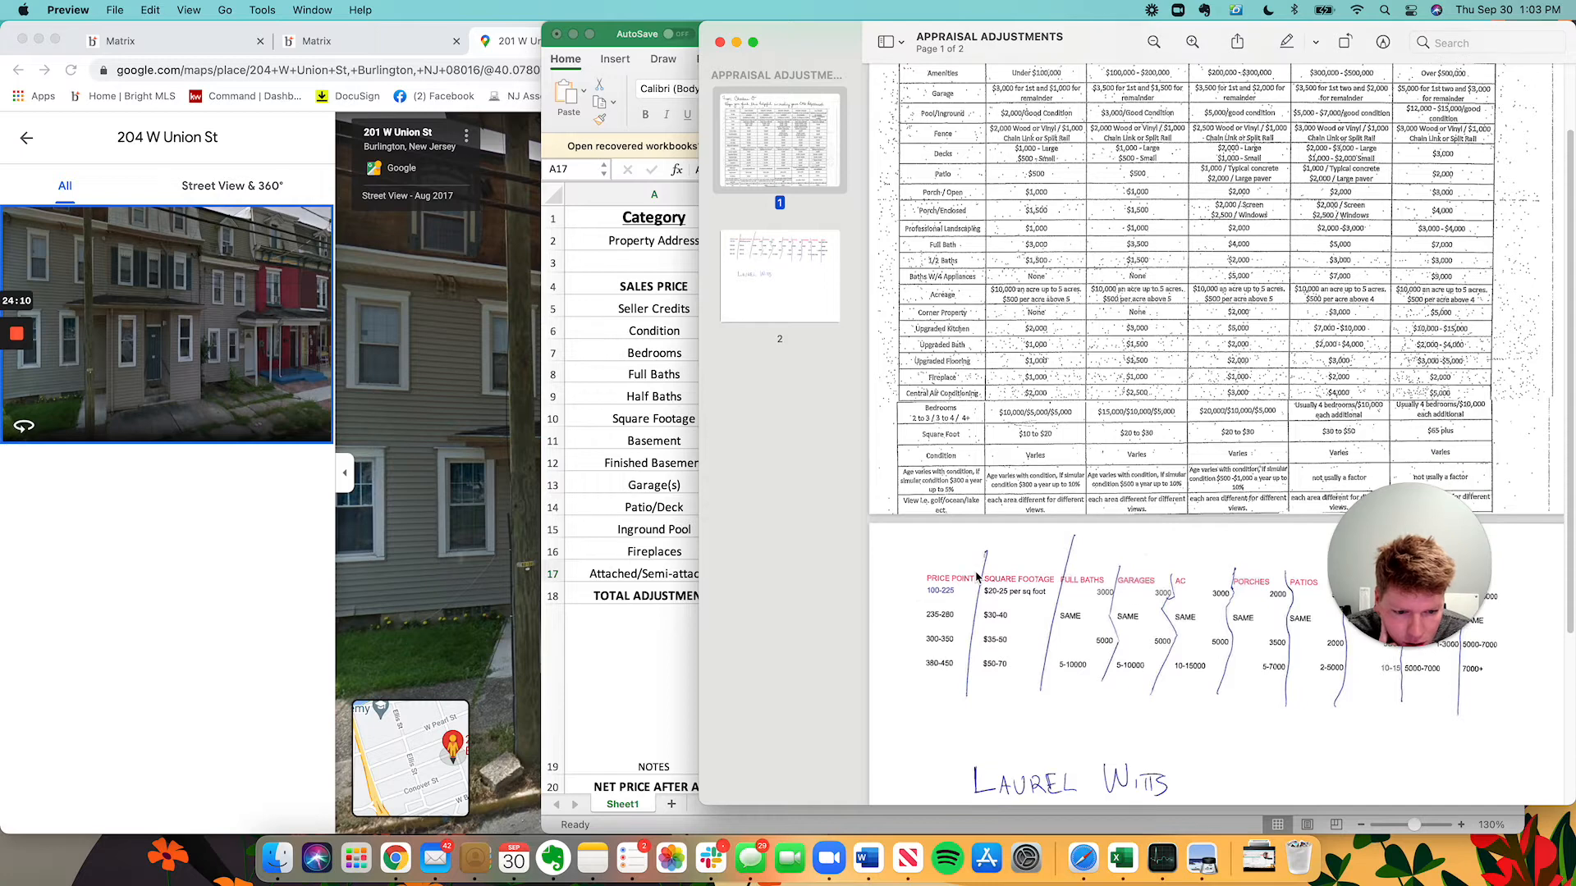
scroll(981, 534, "down", 3)
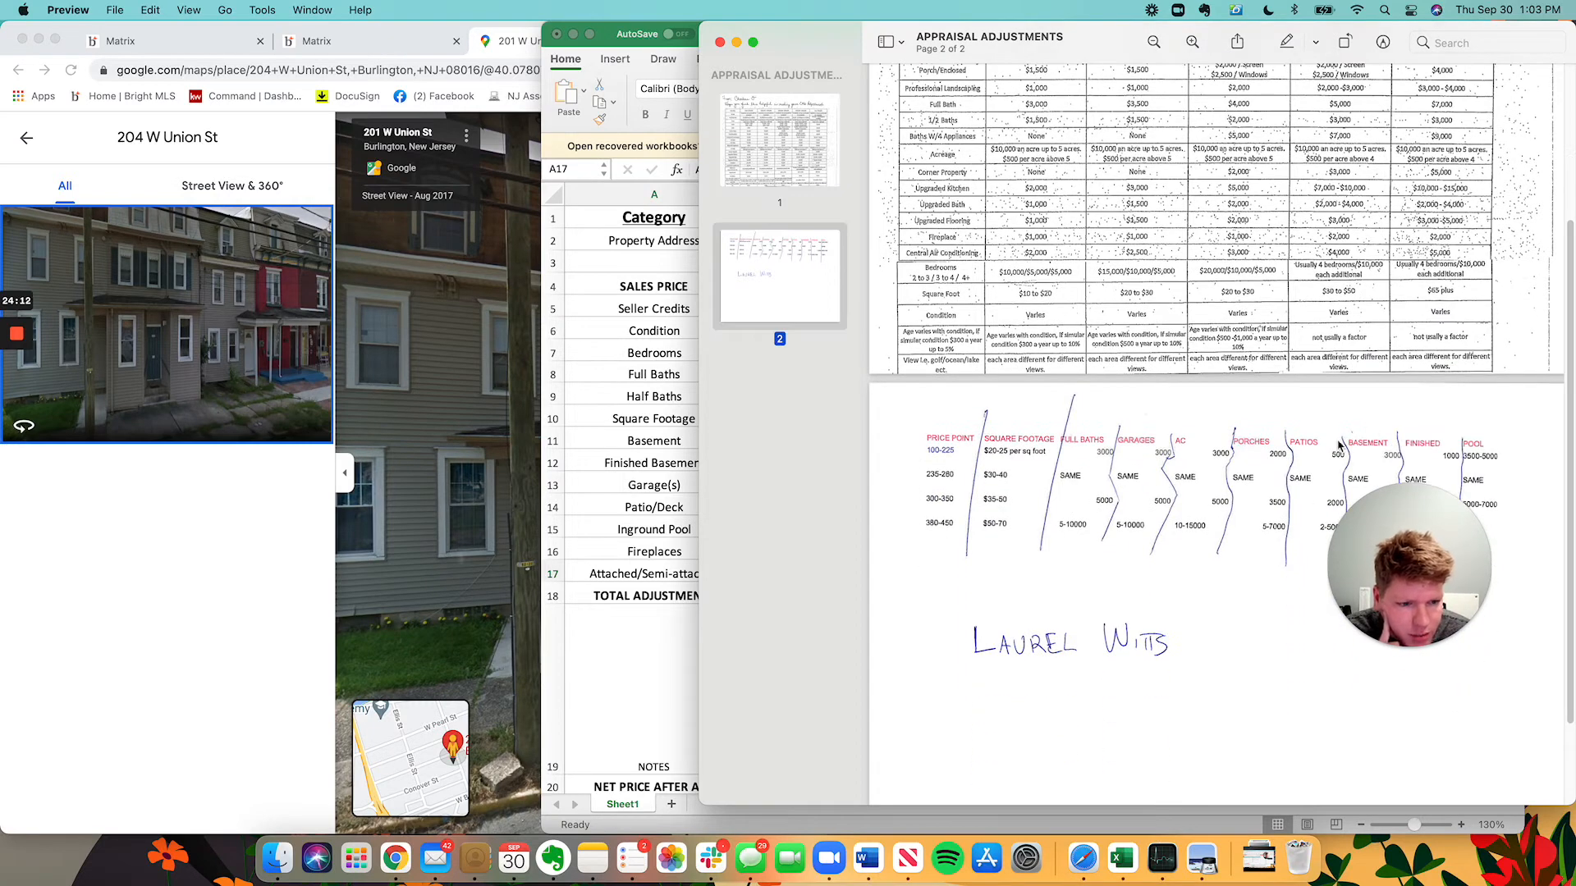
scroll(1339, 446, "down", 4)
left_click(597, 410)
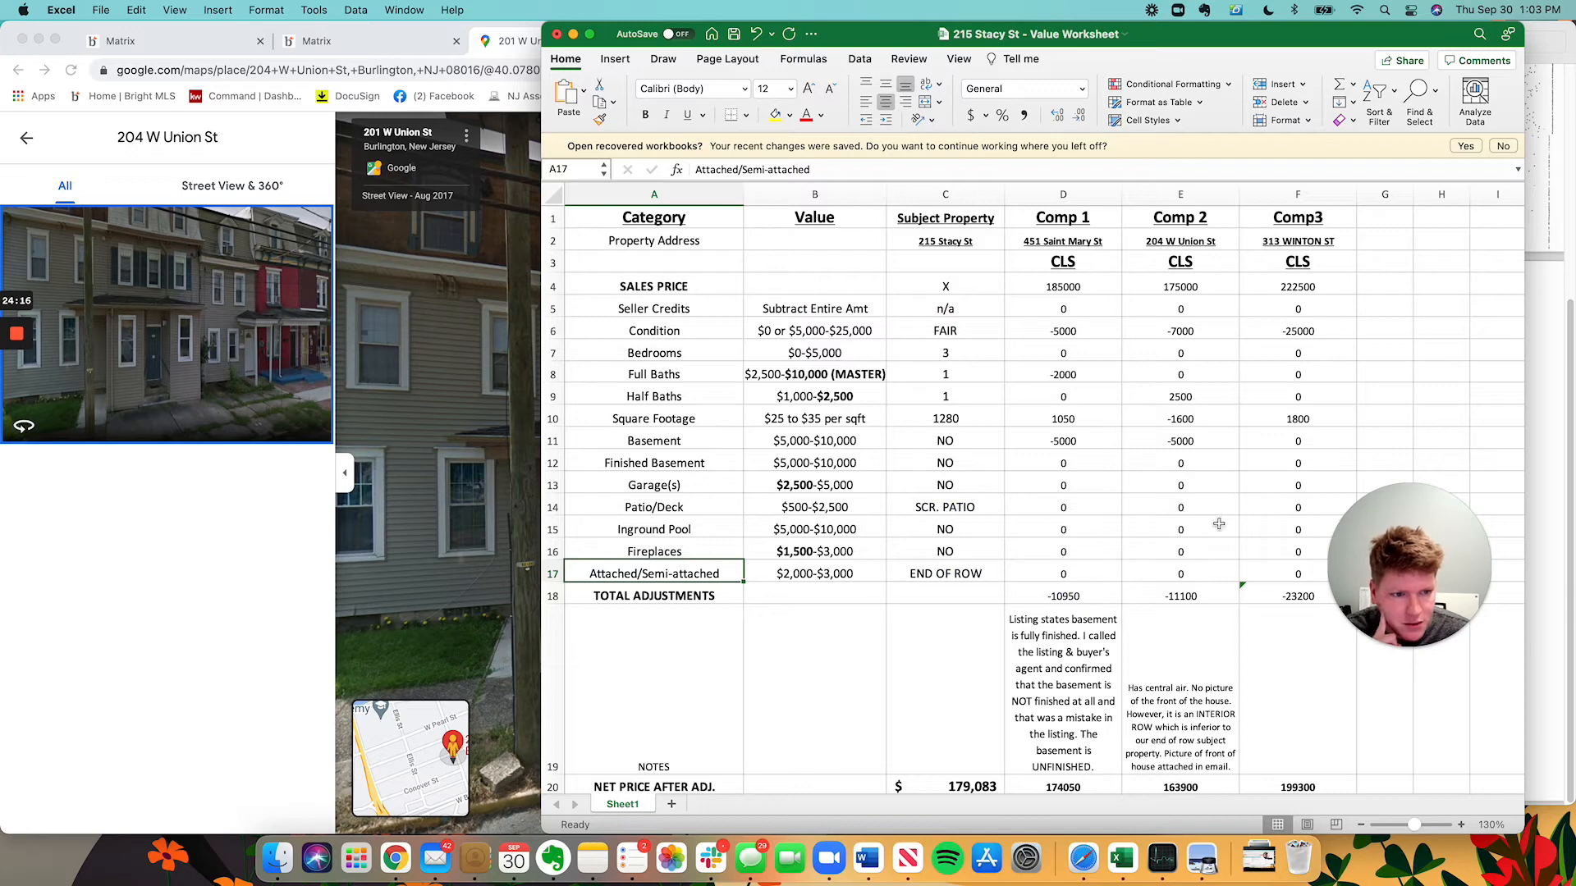
left_click(1178, 574)
type("3000")
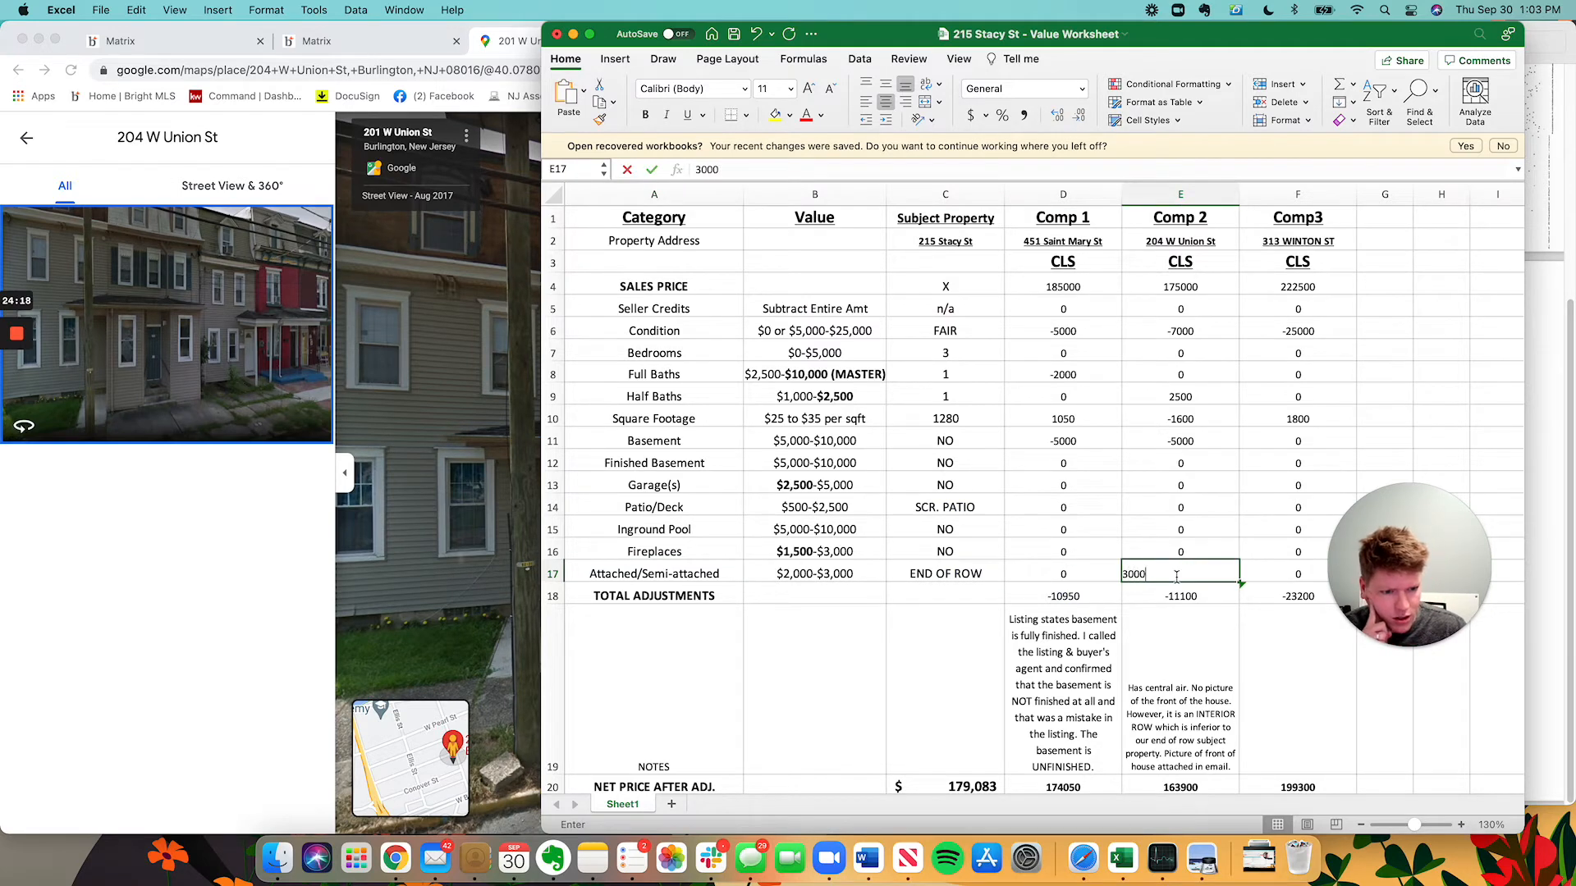
key("Return")
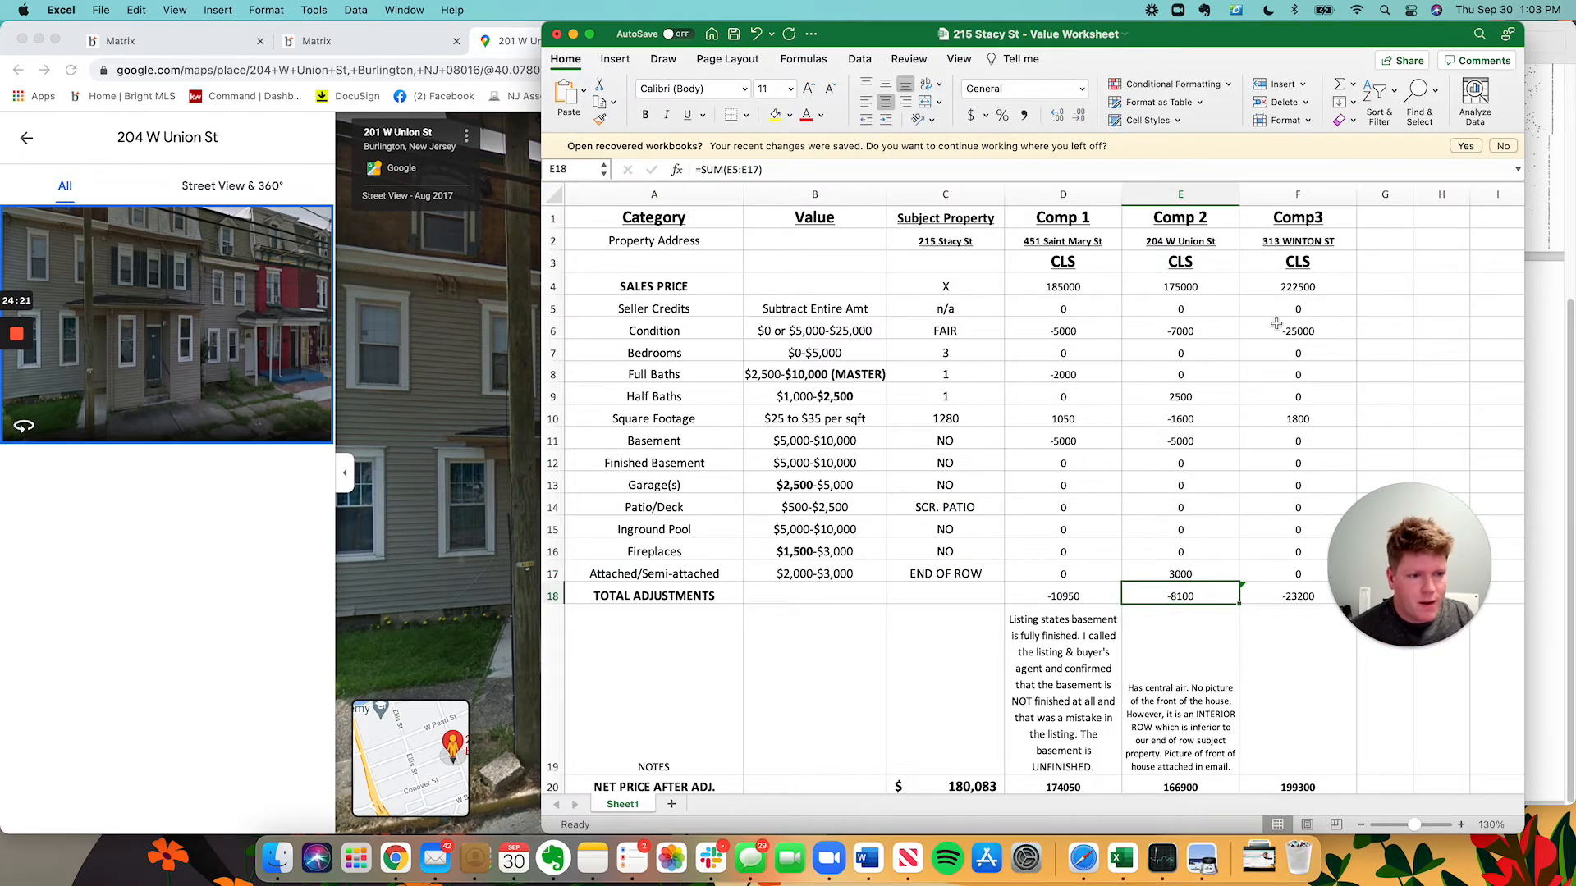
left_click(1277, 241)
left_click(182, 486)
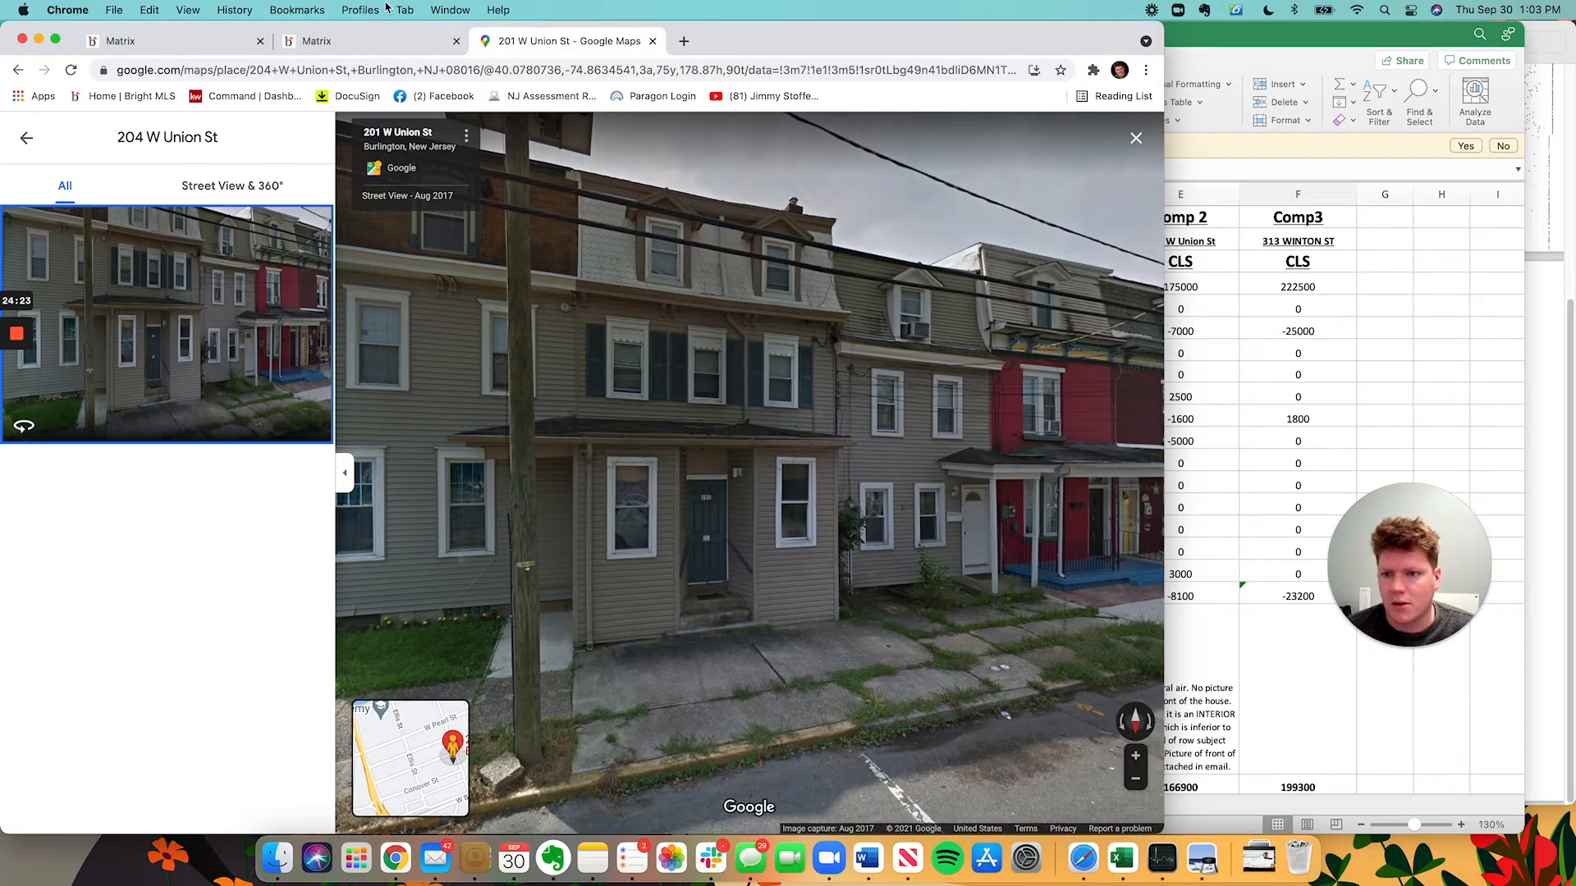
left_click(344, 41)
left_click(181, 39)
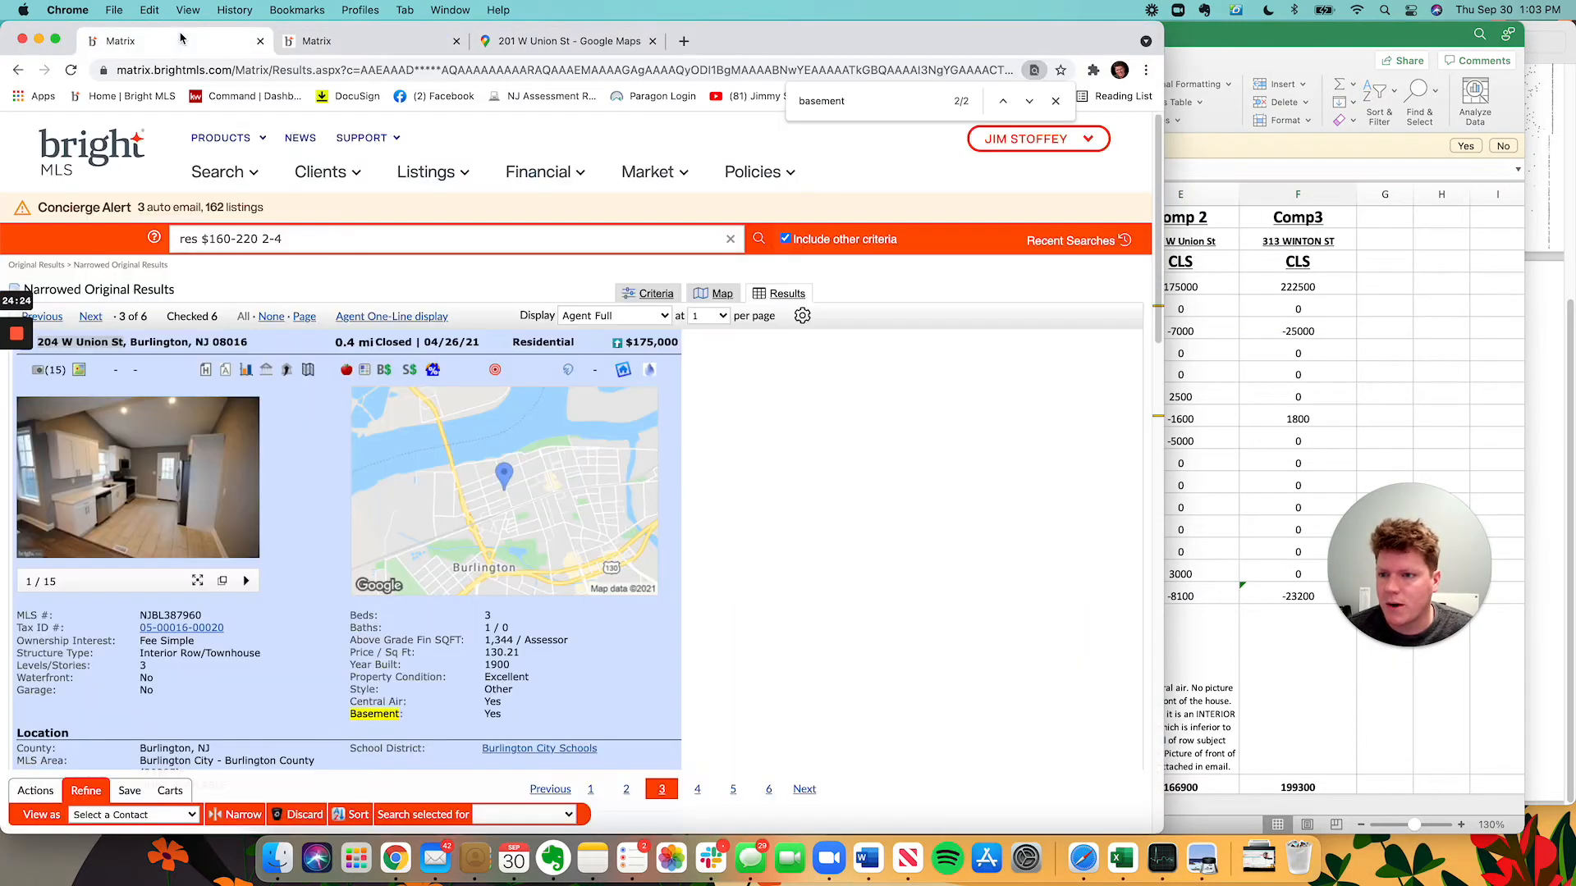
left_click(89, 318)
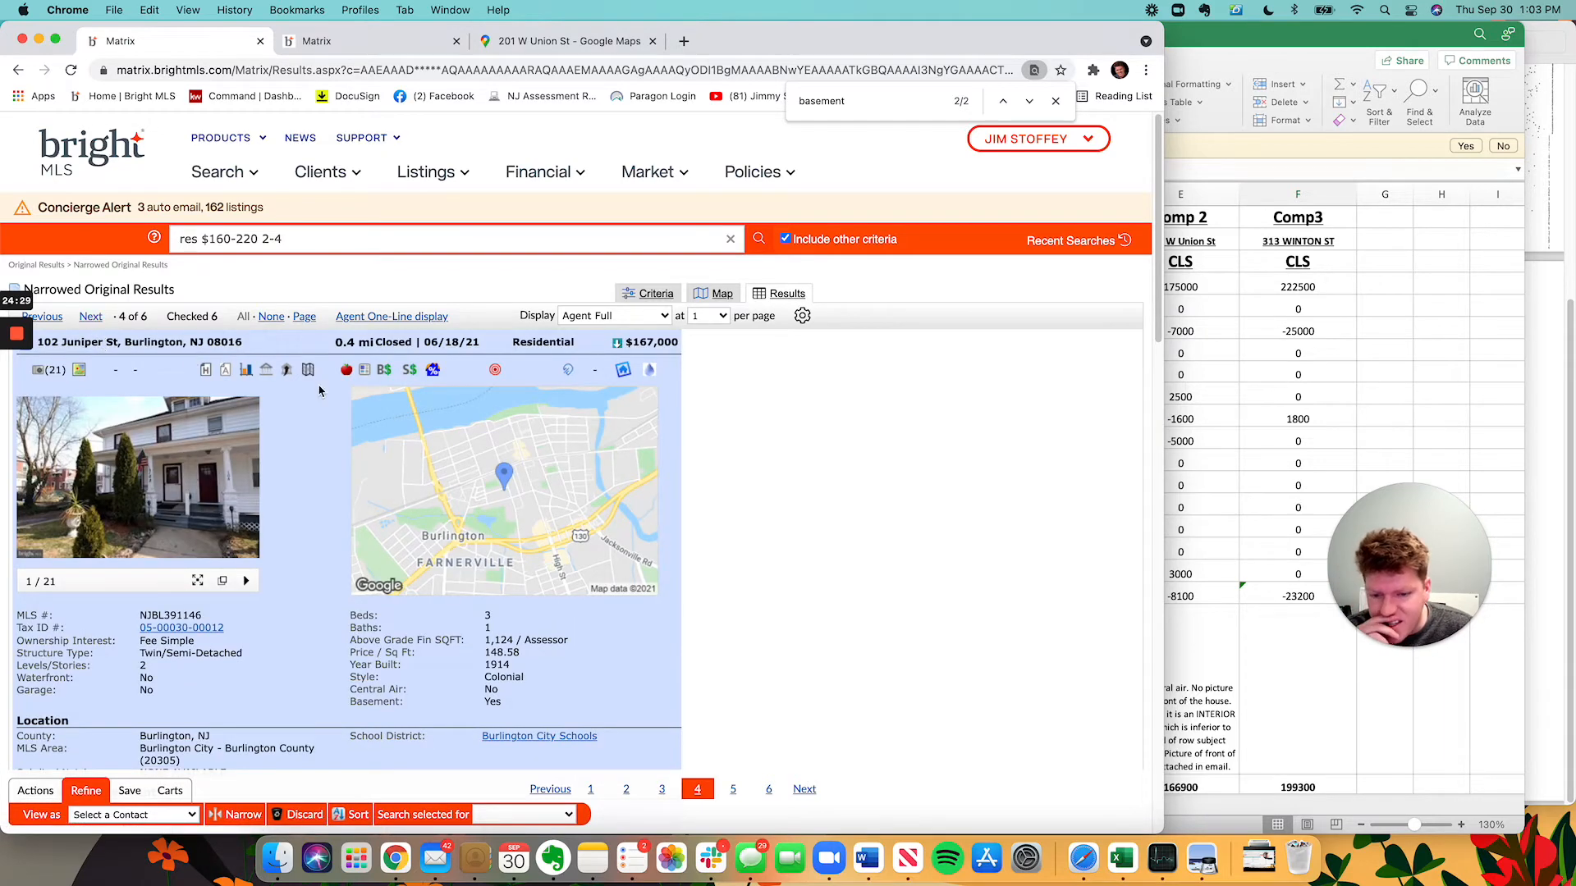
left_click(248, 491)
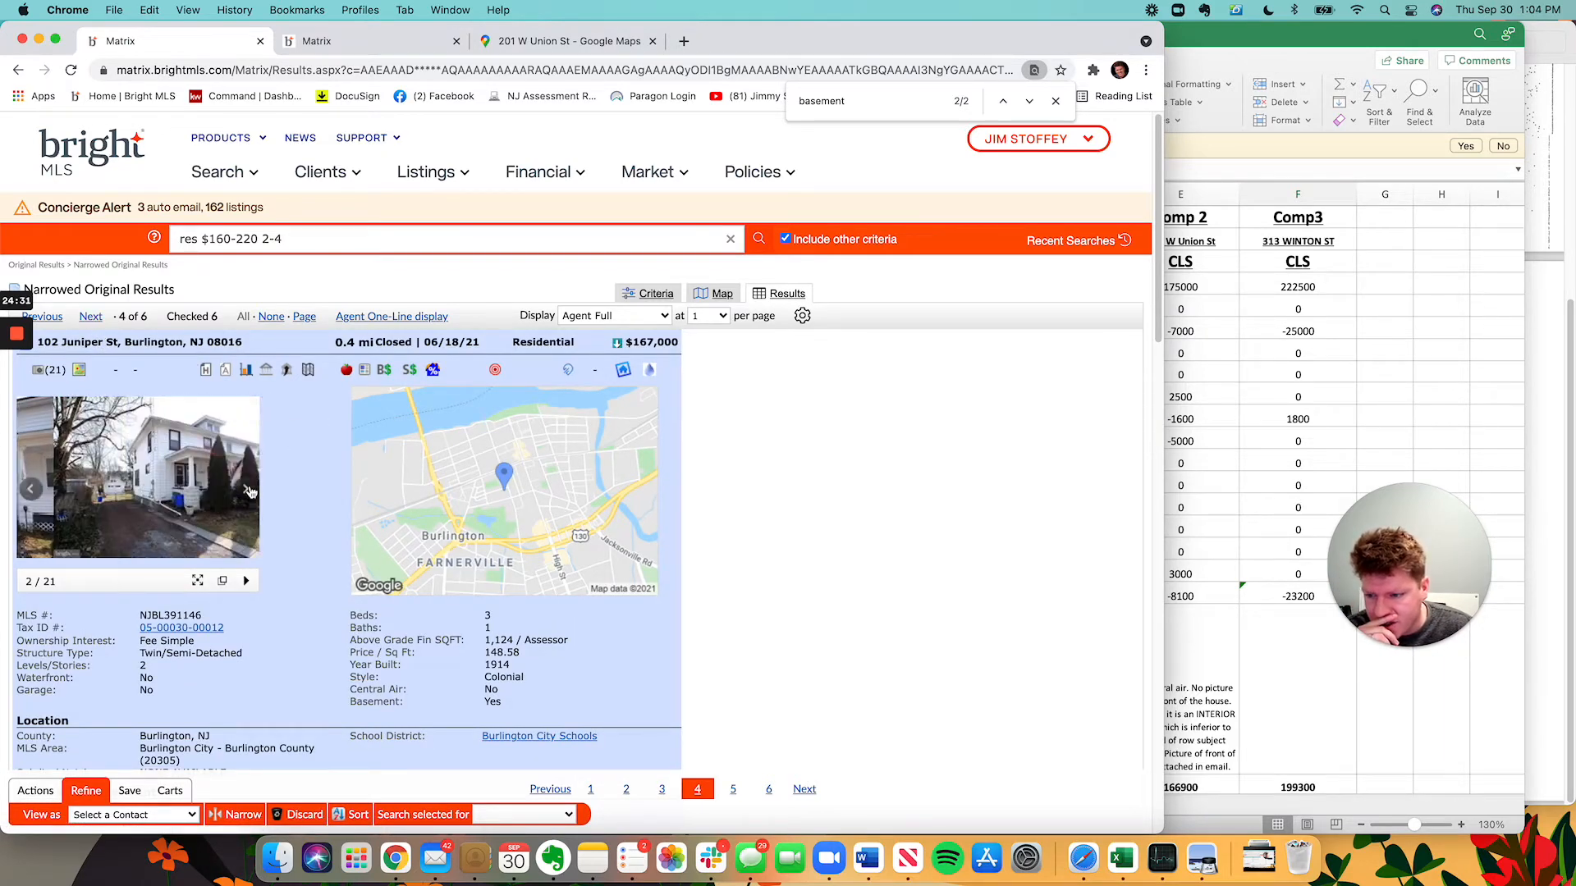
left_click(249, 491)
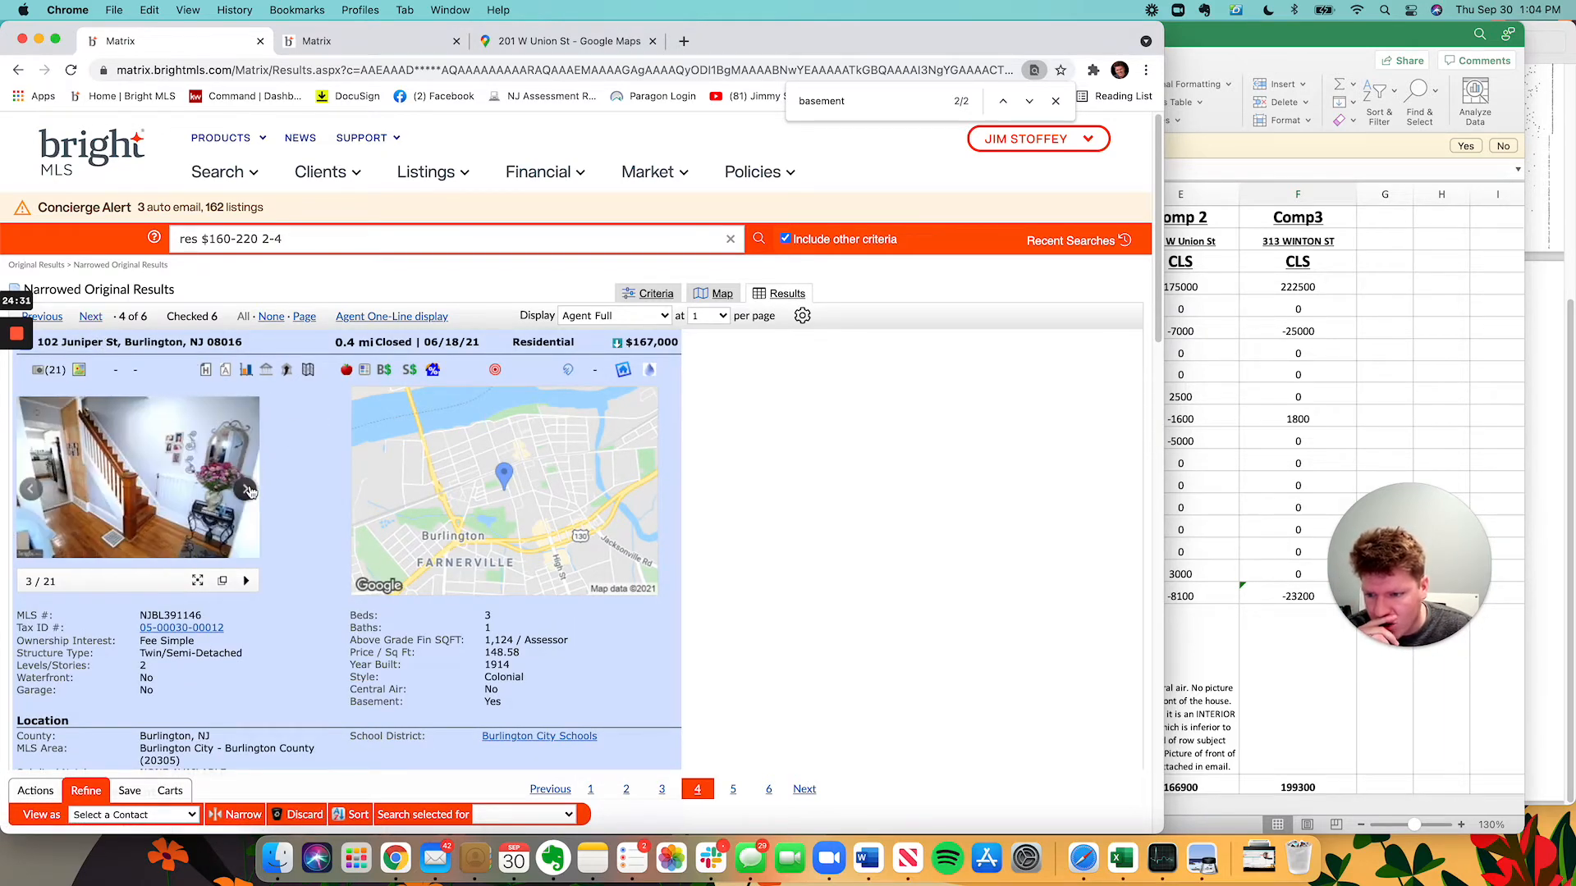
left_click(36, 483)
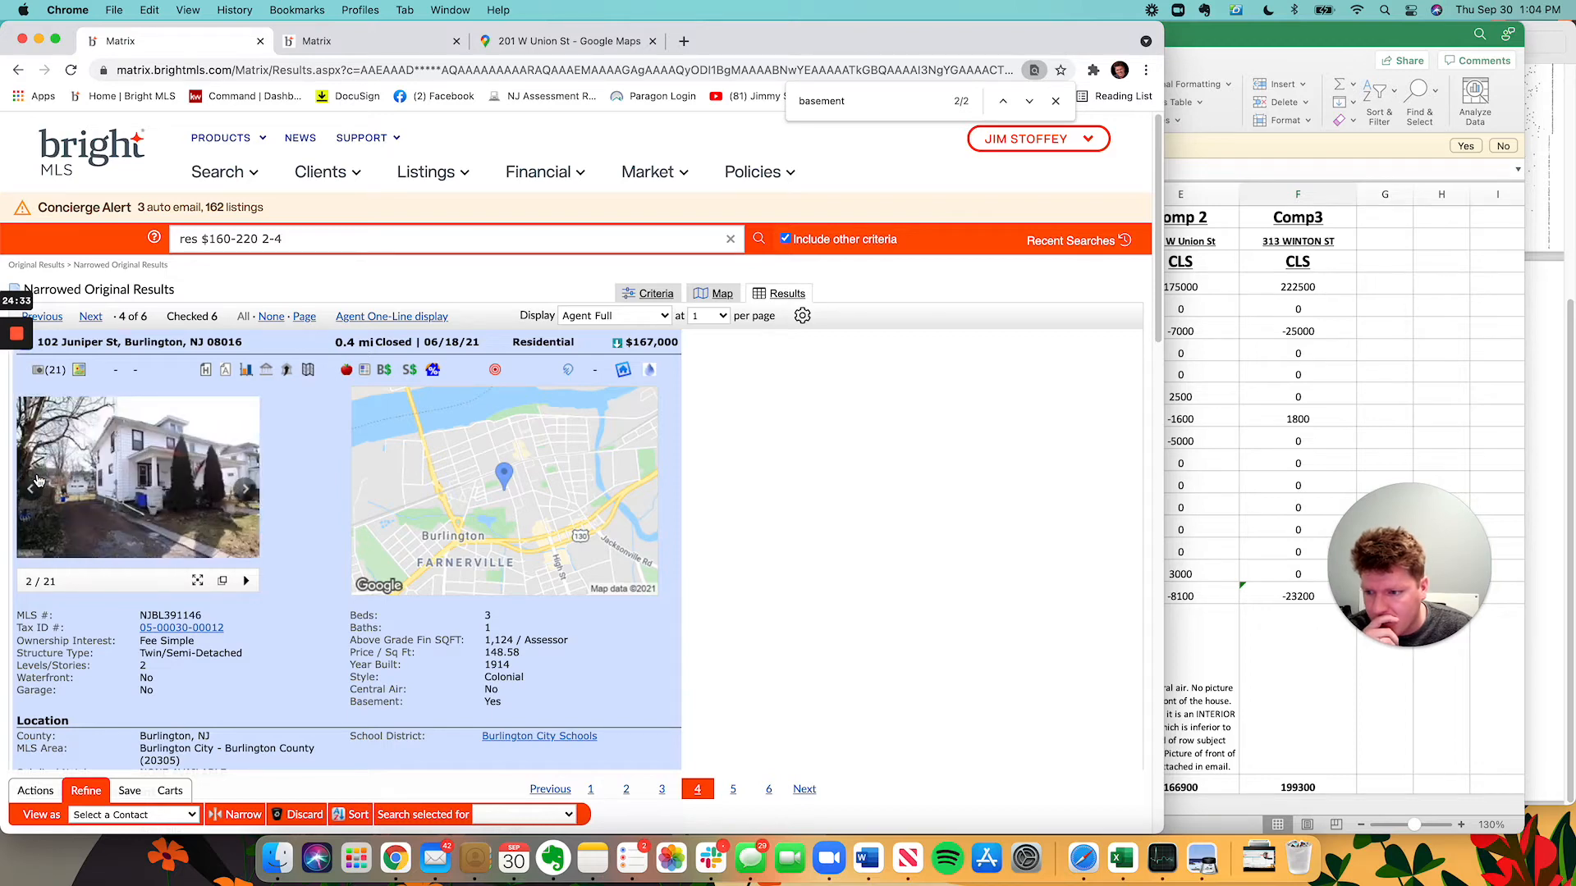
left_click(92, 318)
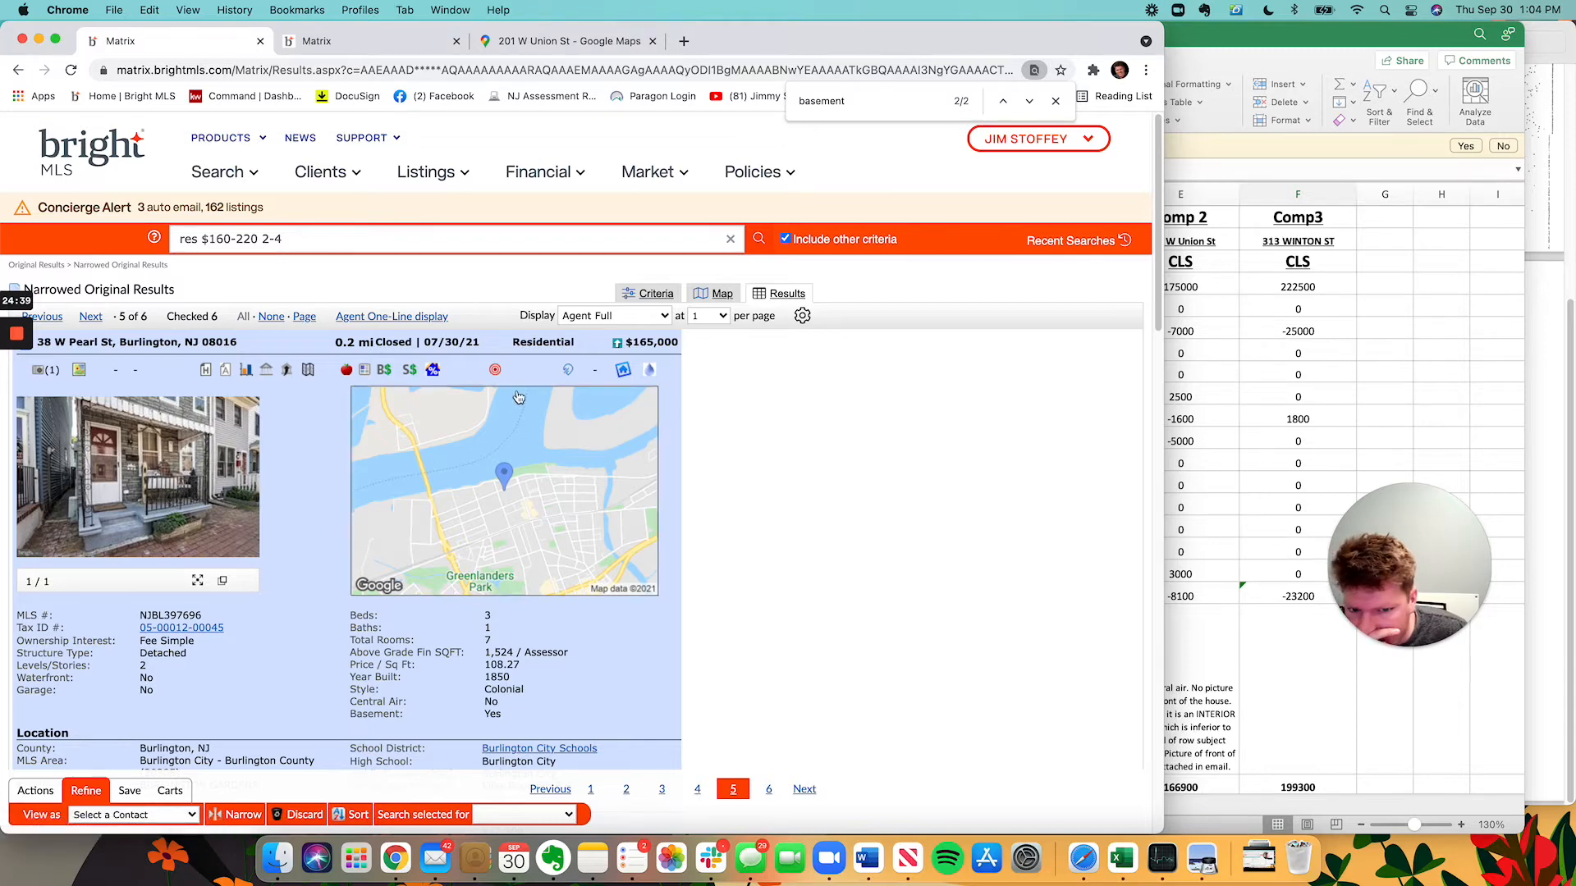
left_click(201, 441)
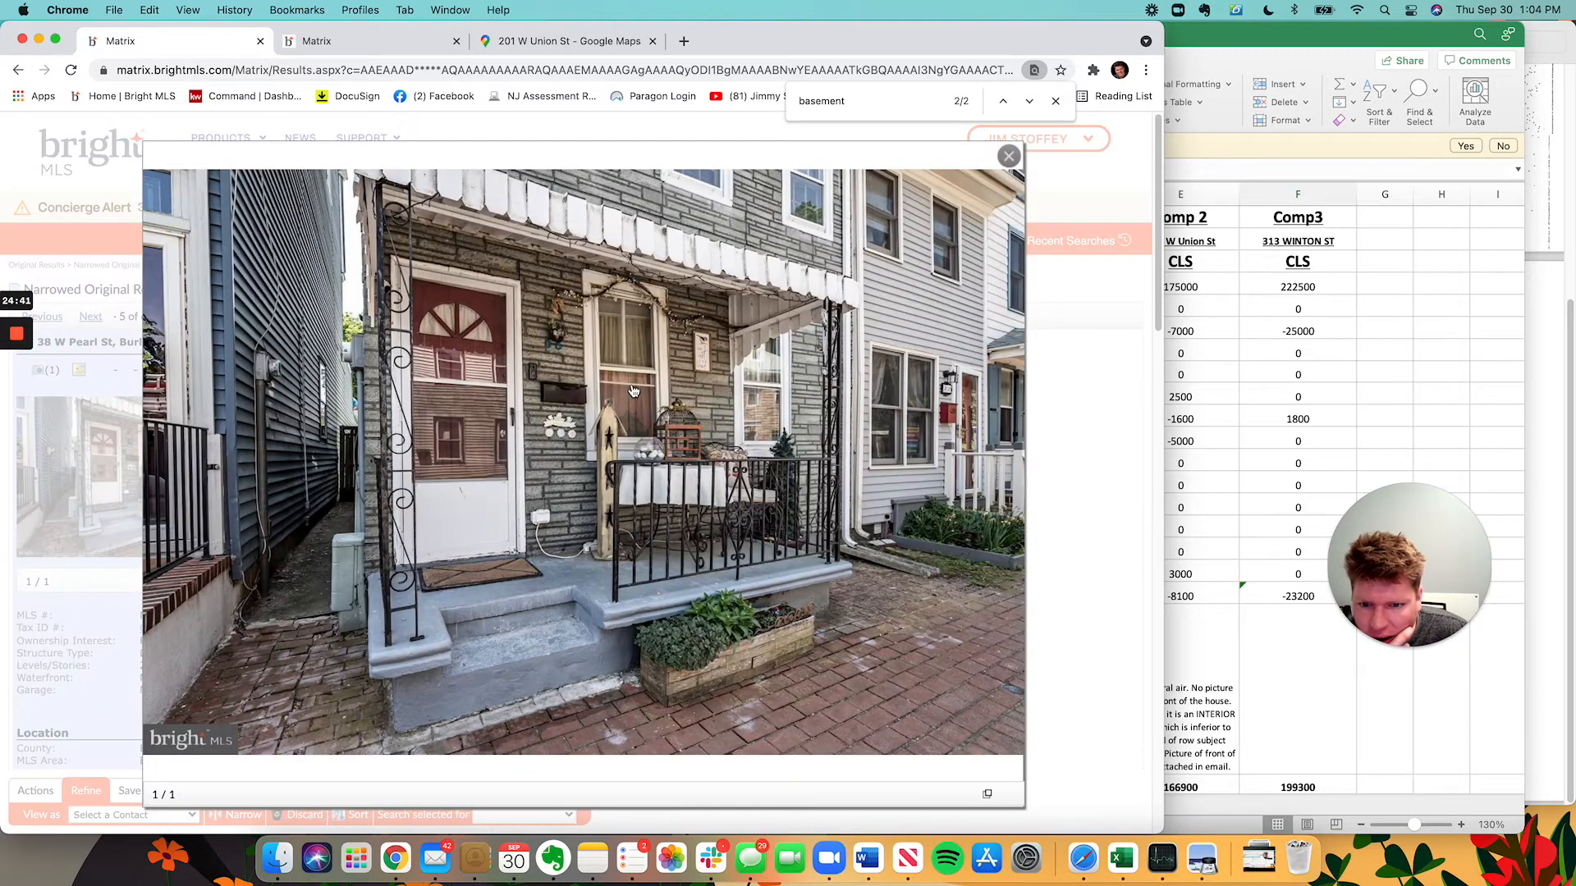
left_click(1093, 336)
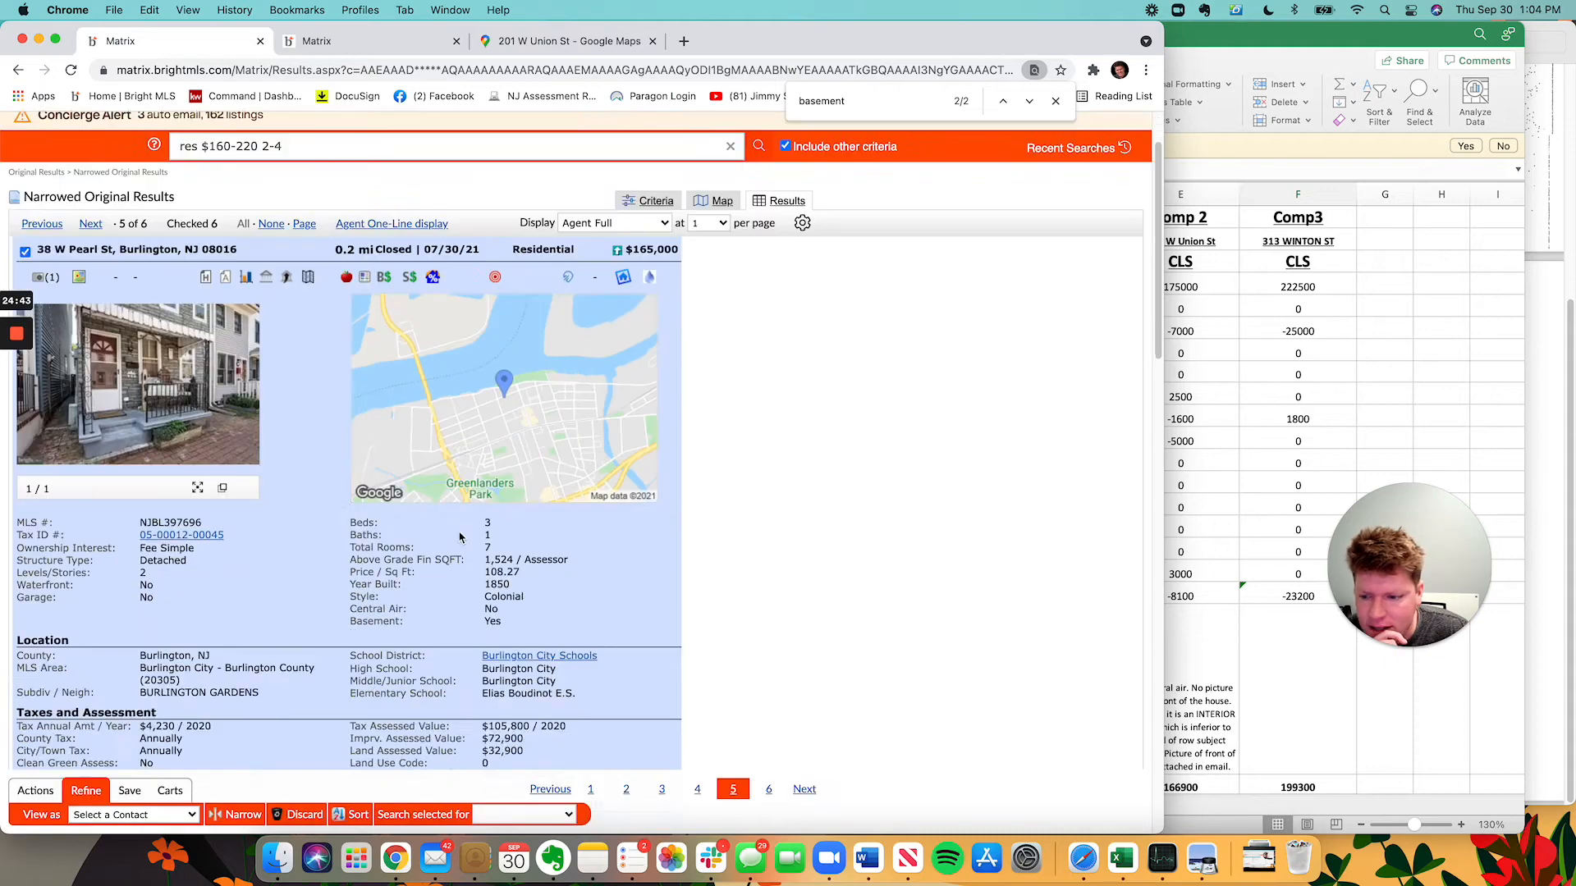
scroll(406, 527, "down", 10)
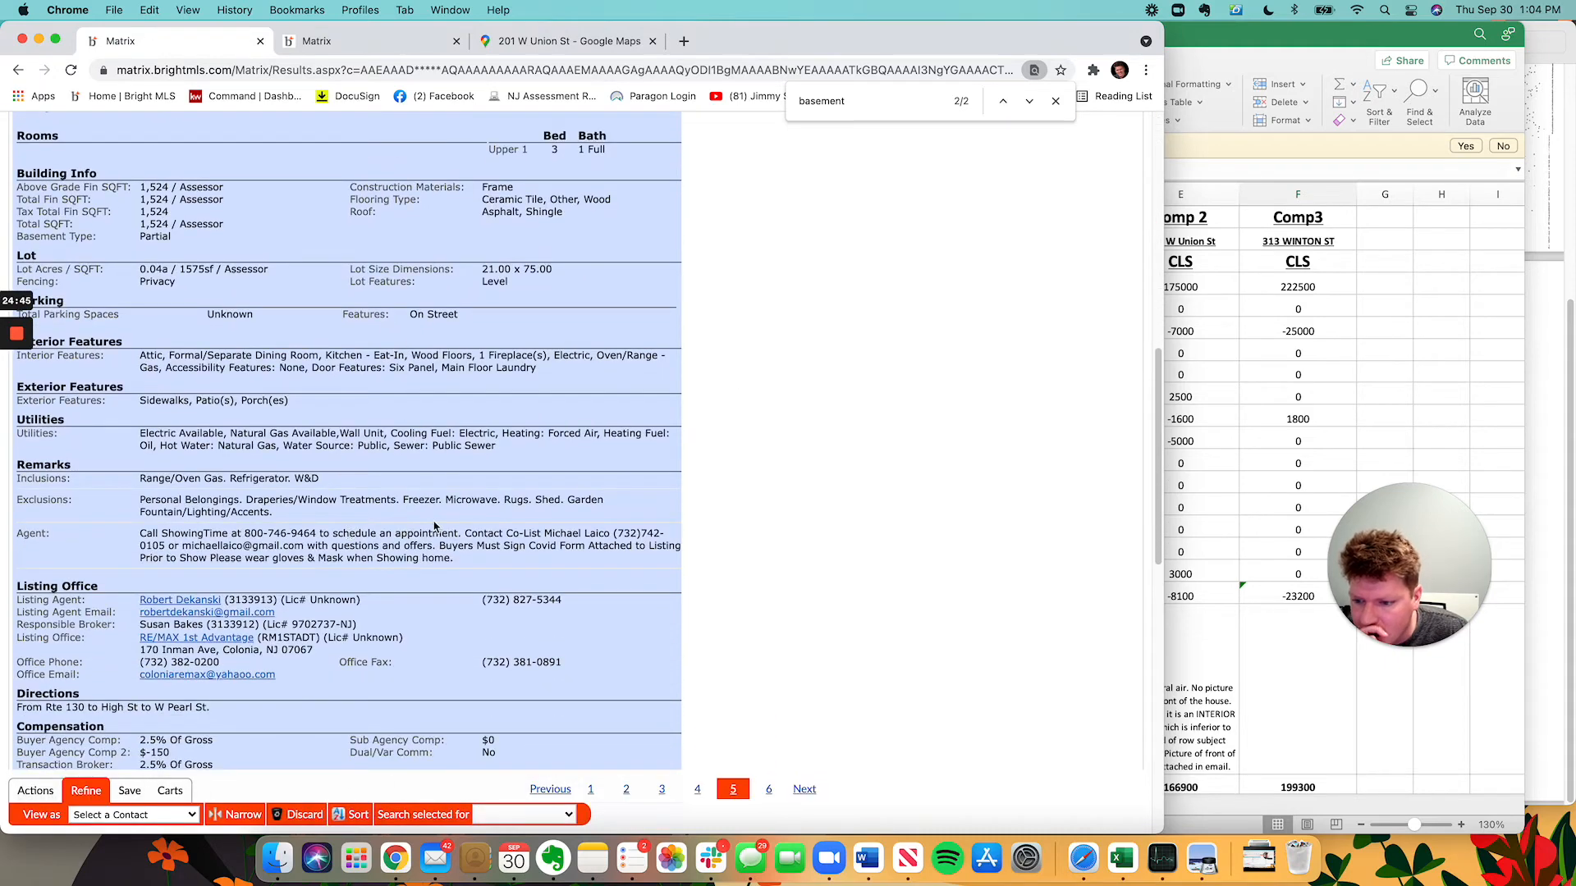
scroll(622, 614, "down", 6)
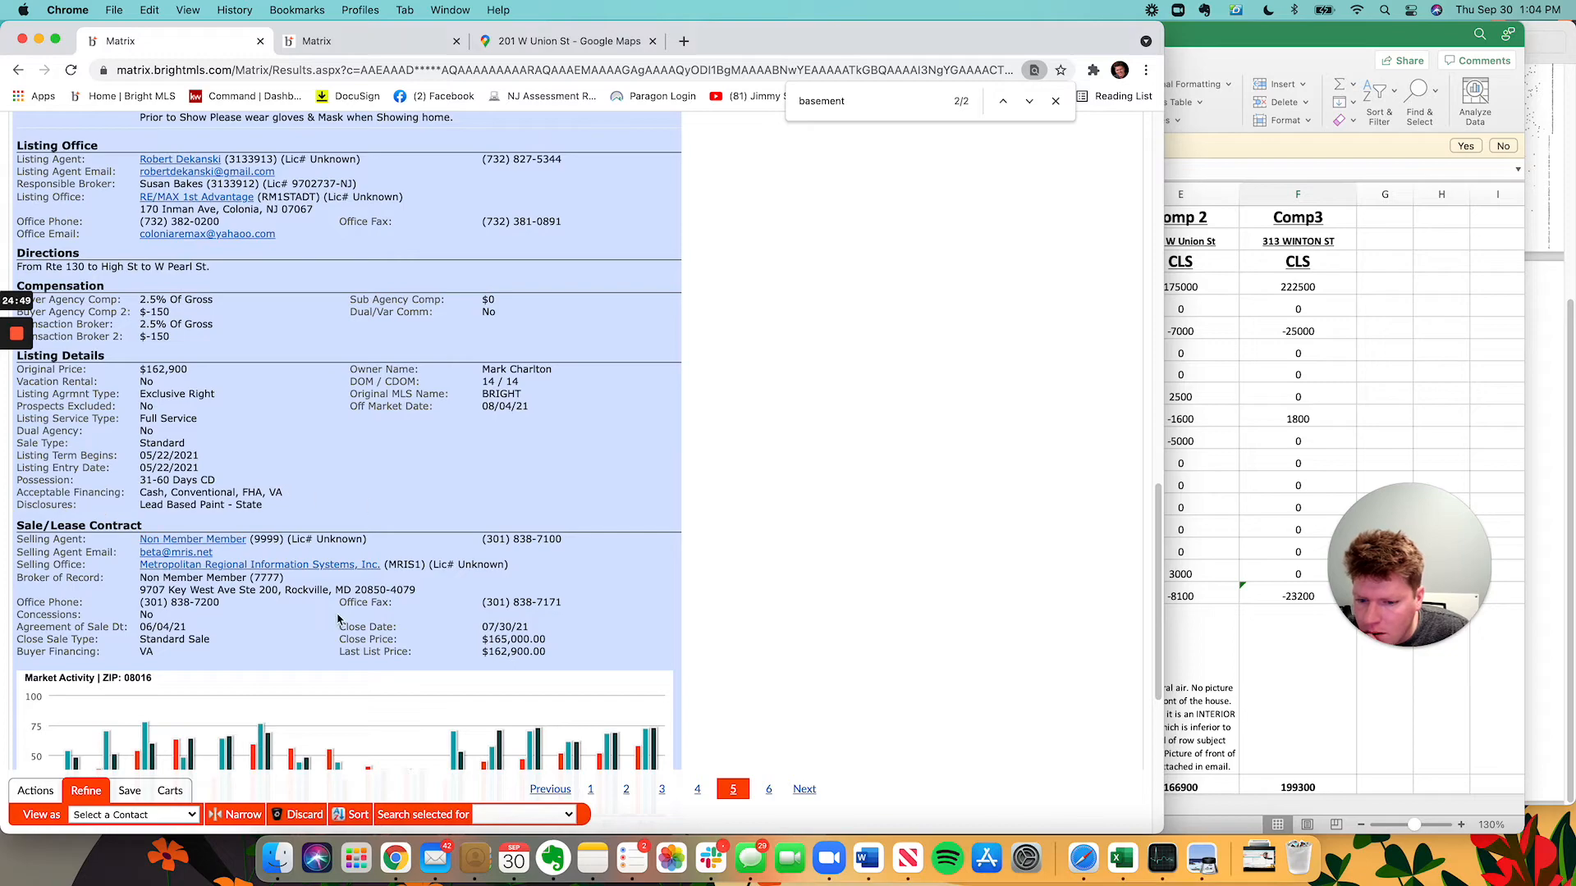
scroll(338, 619, "up", 15)
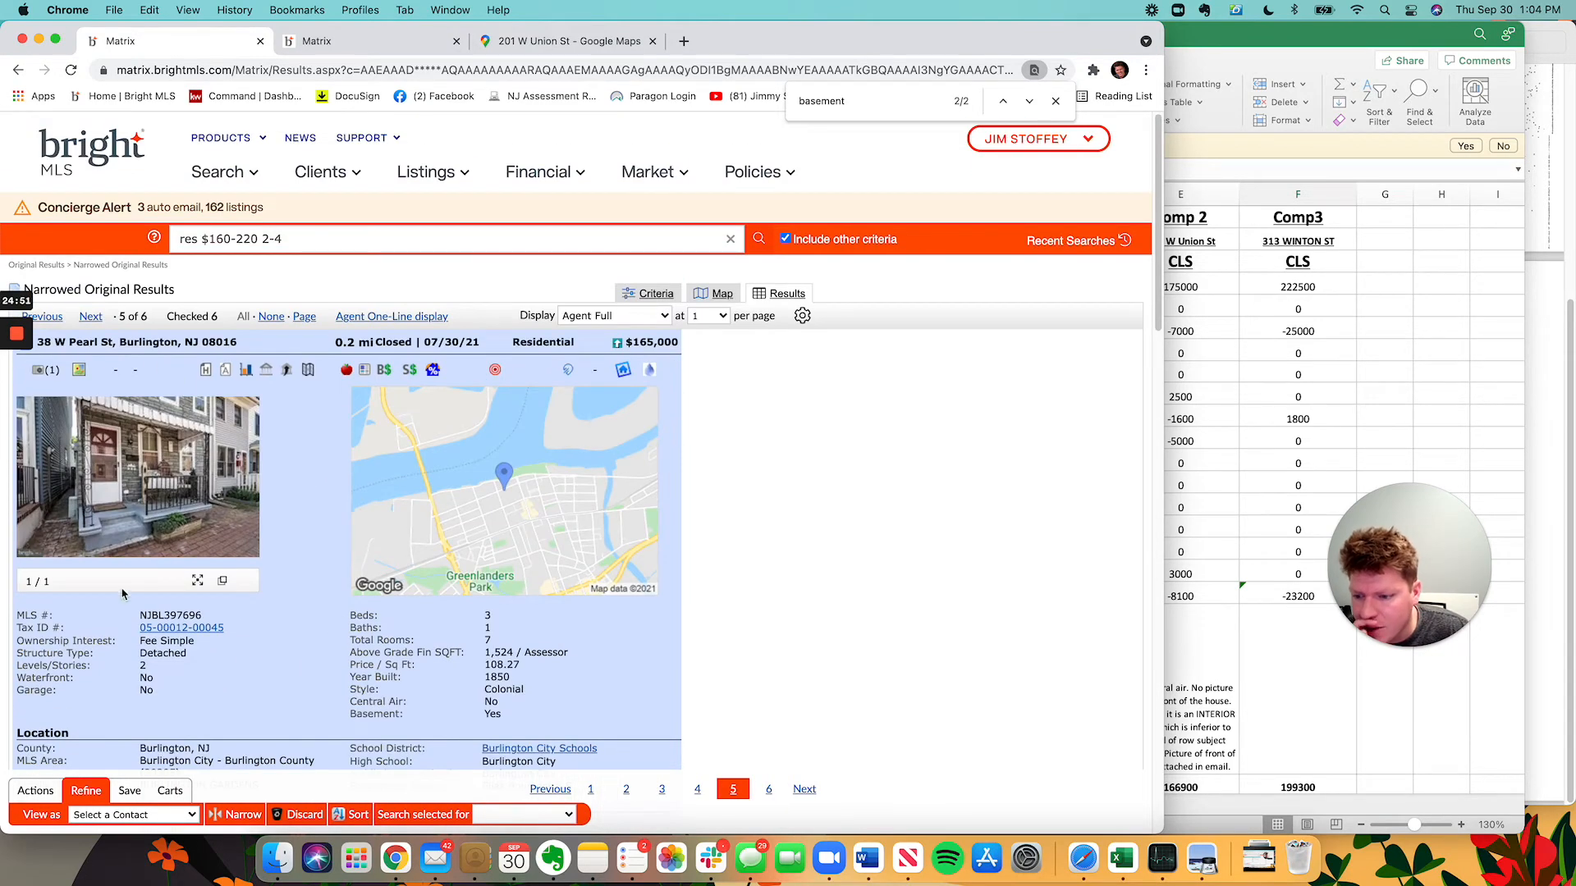
left_click(205, 370)
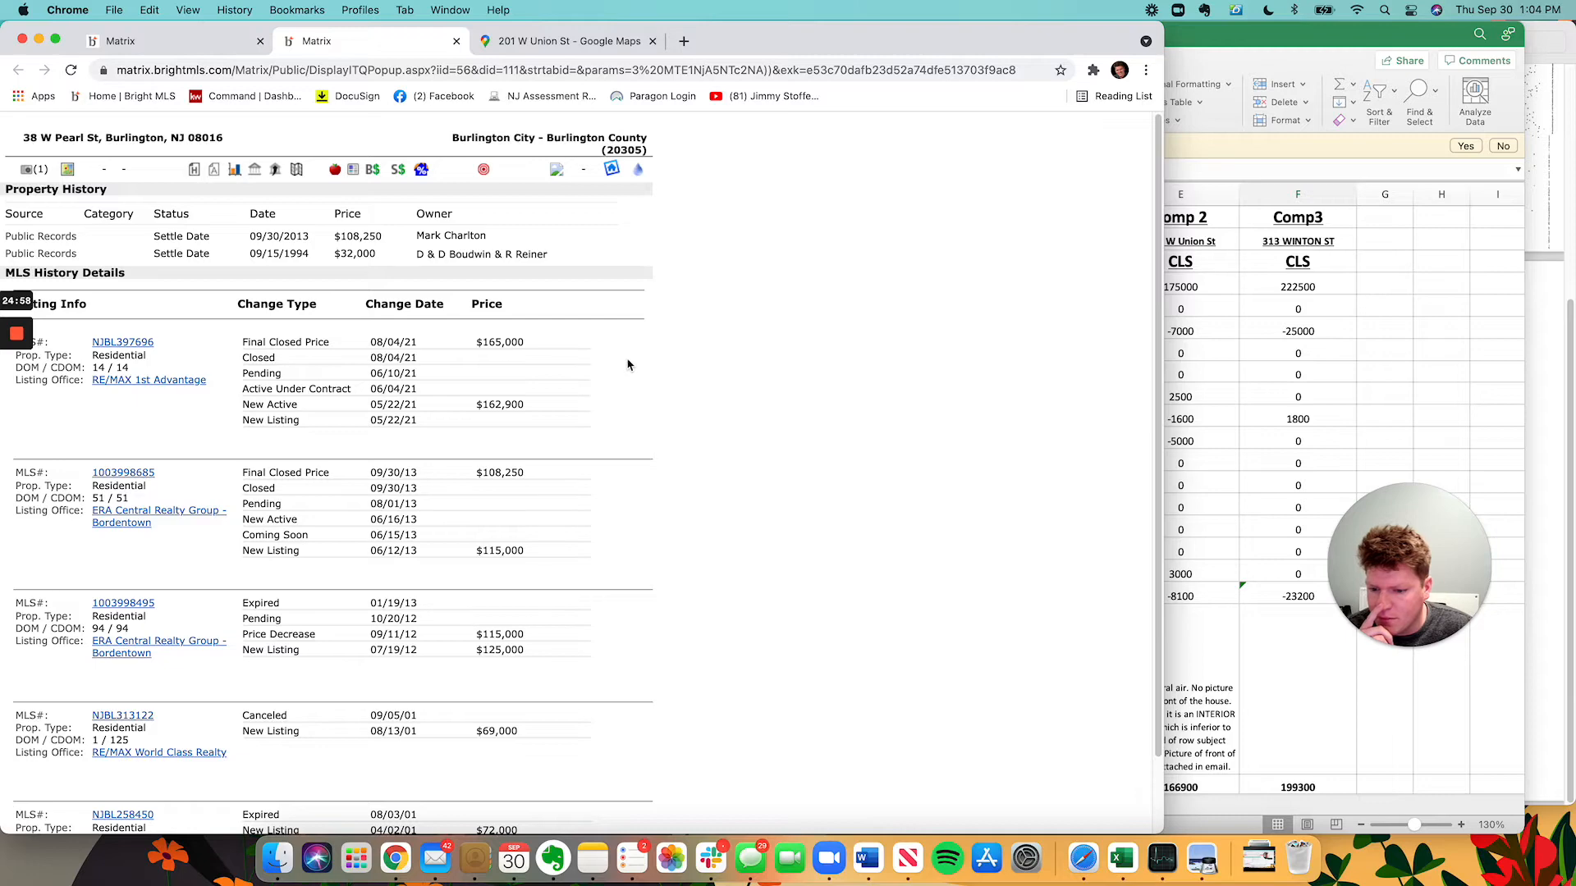
left_click(171, 42)
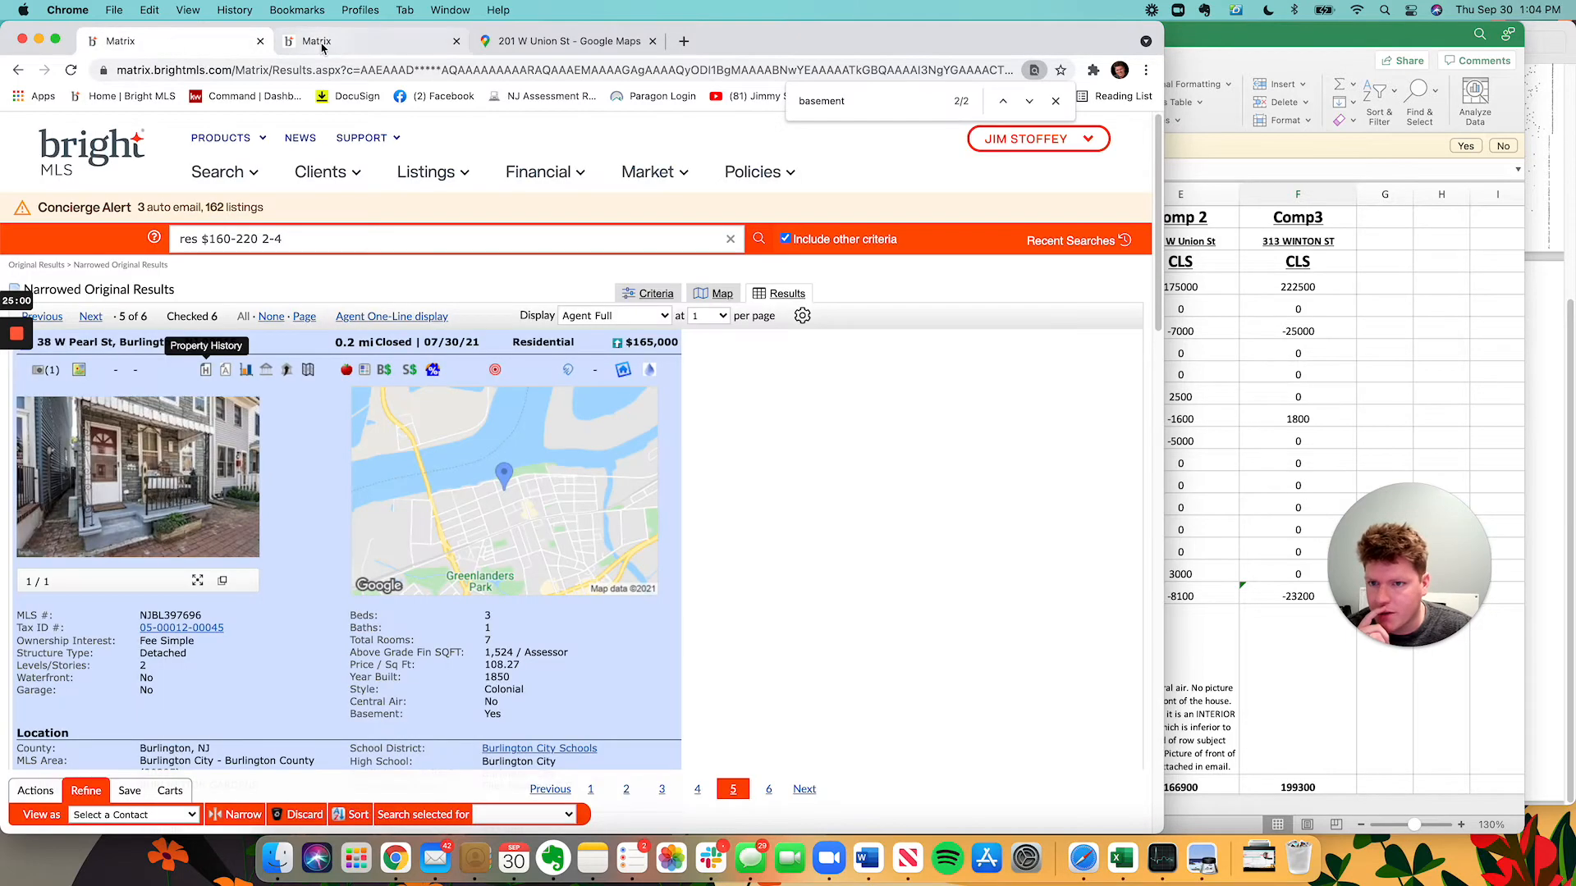
left_click(347, 45)
left_click(148, 475)
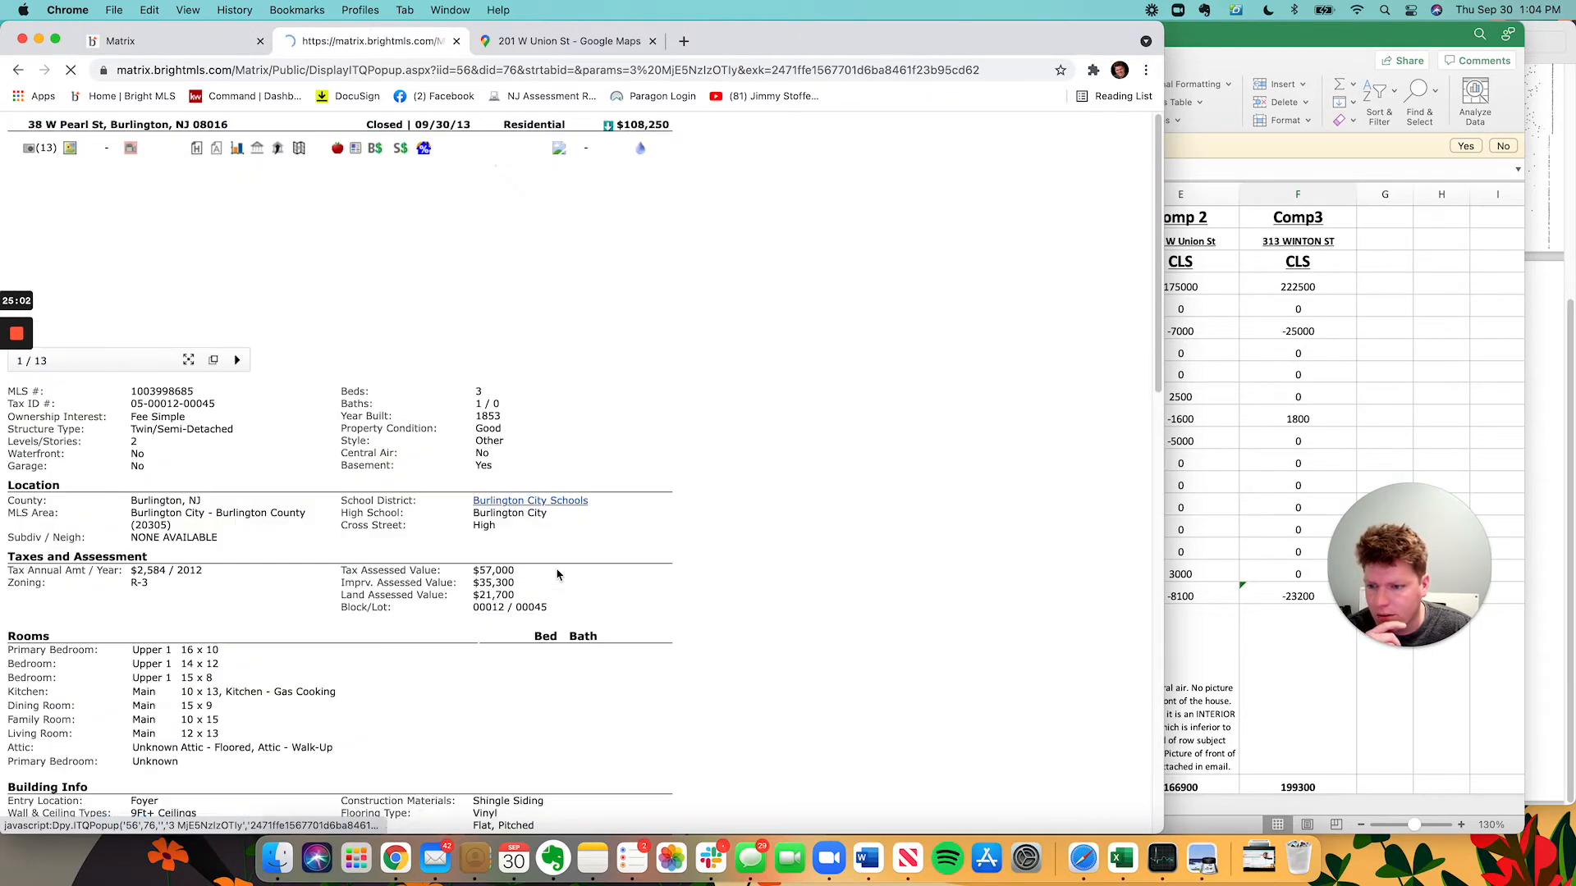
left_click(154, 320)
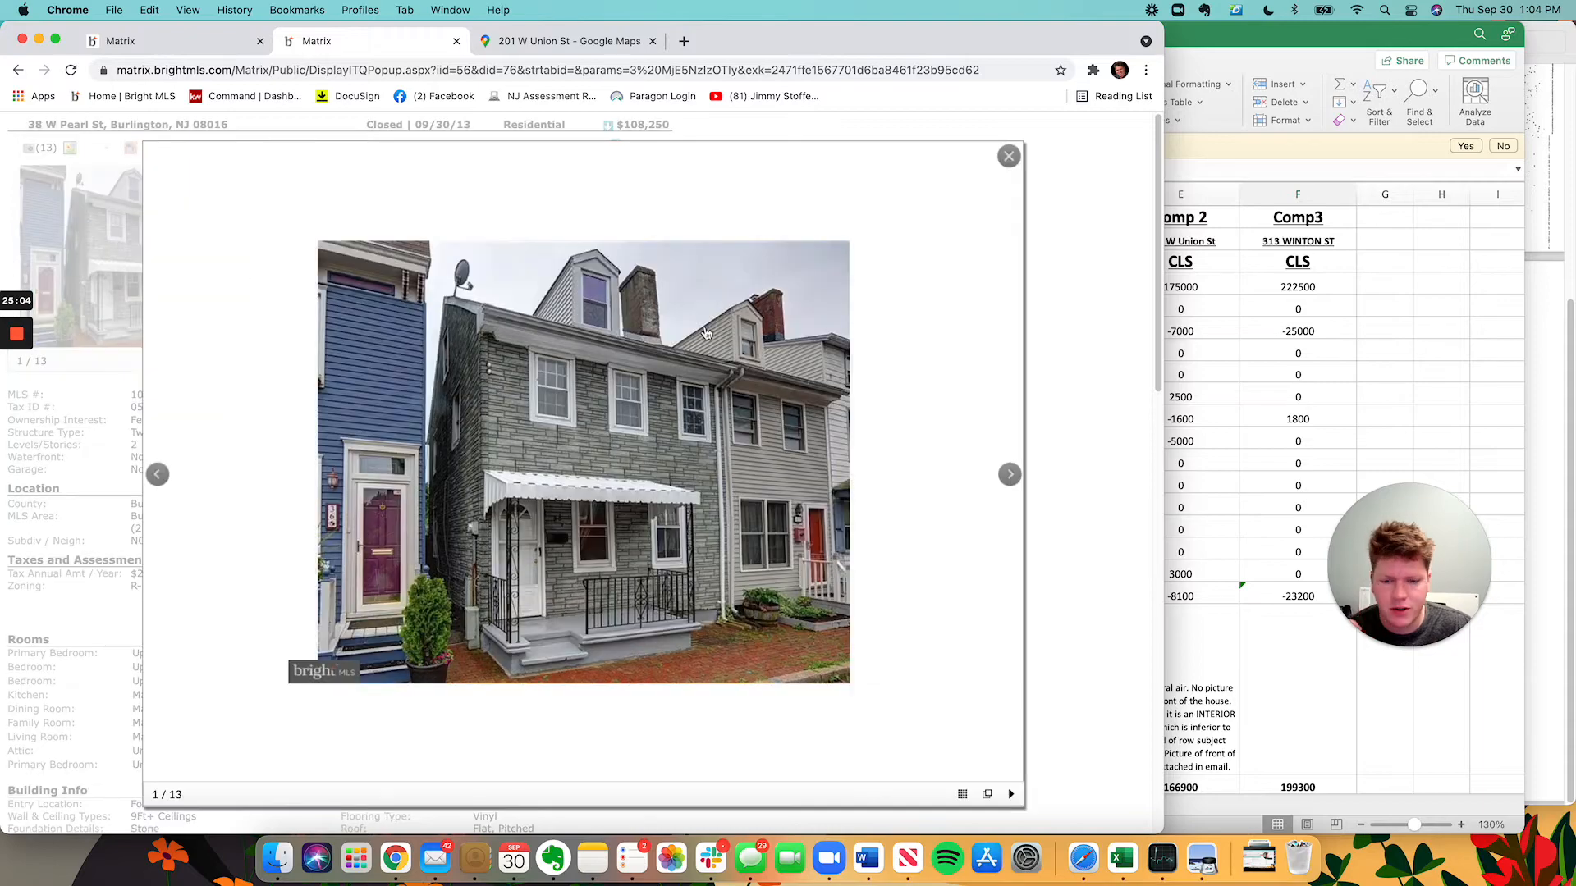
key("Right")
key("Right")
key("Left")
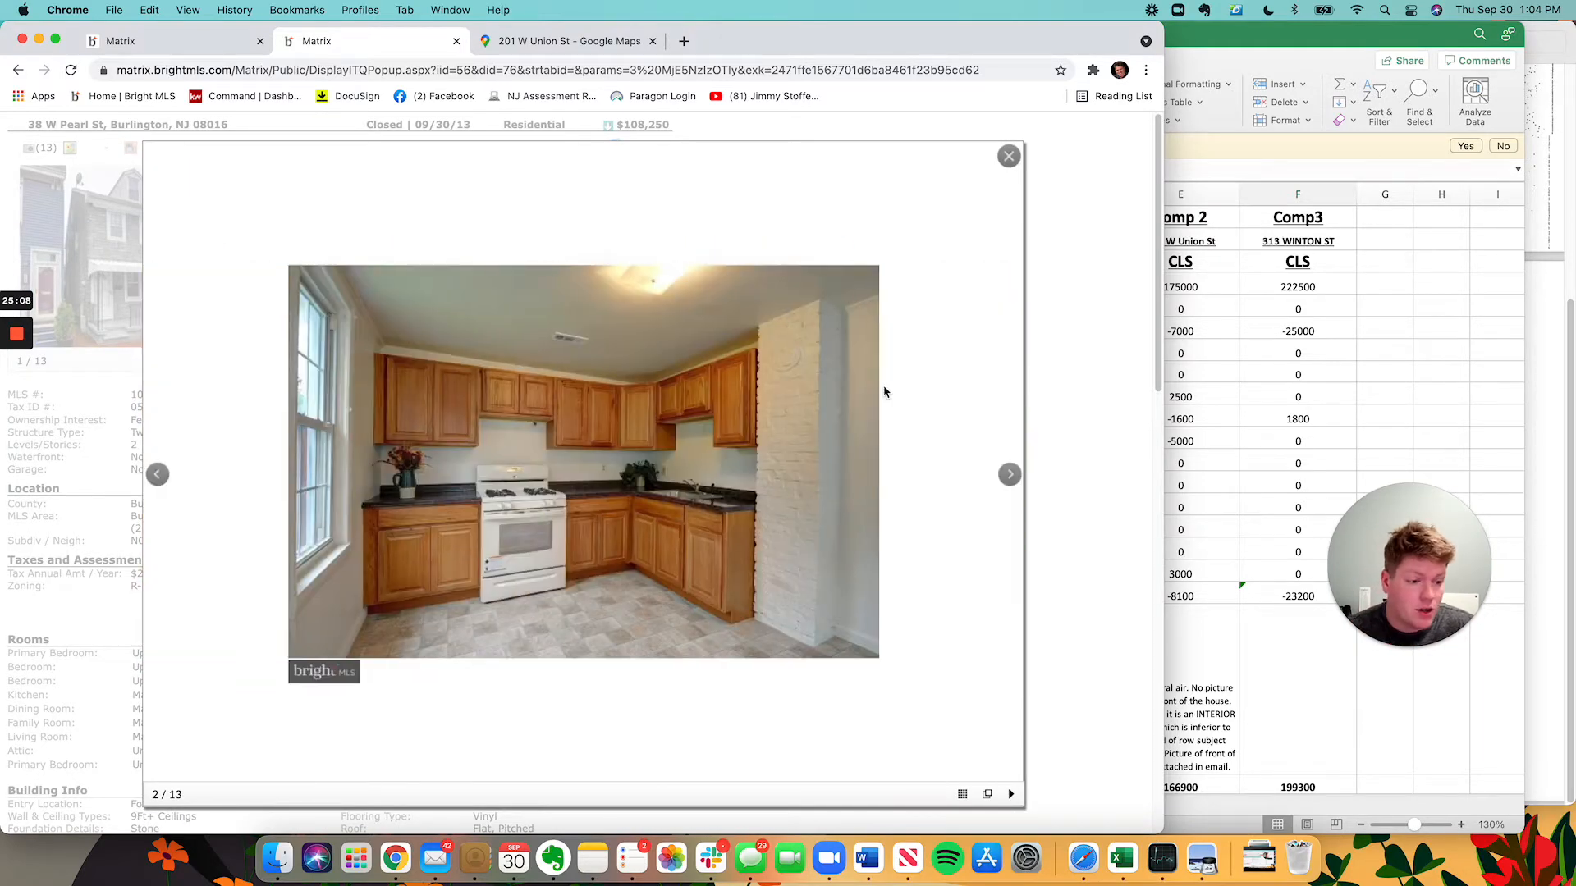
key("Right")
key("Right")
key("Right")
key("Right")
key("Right")
key("Right")
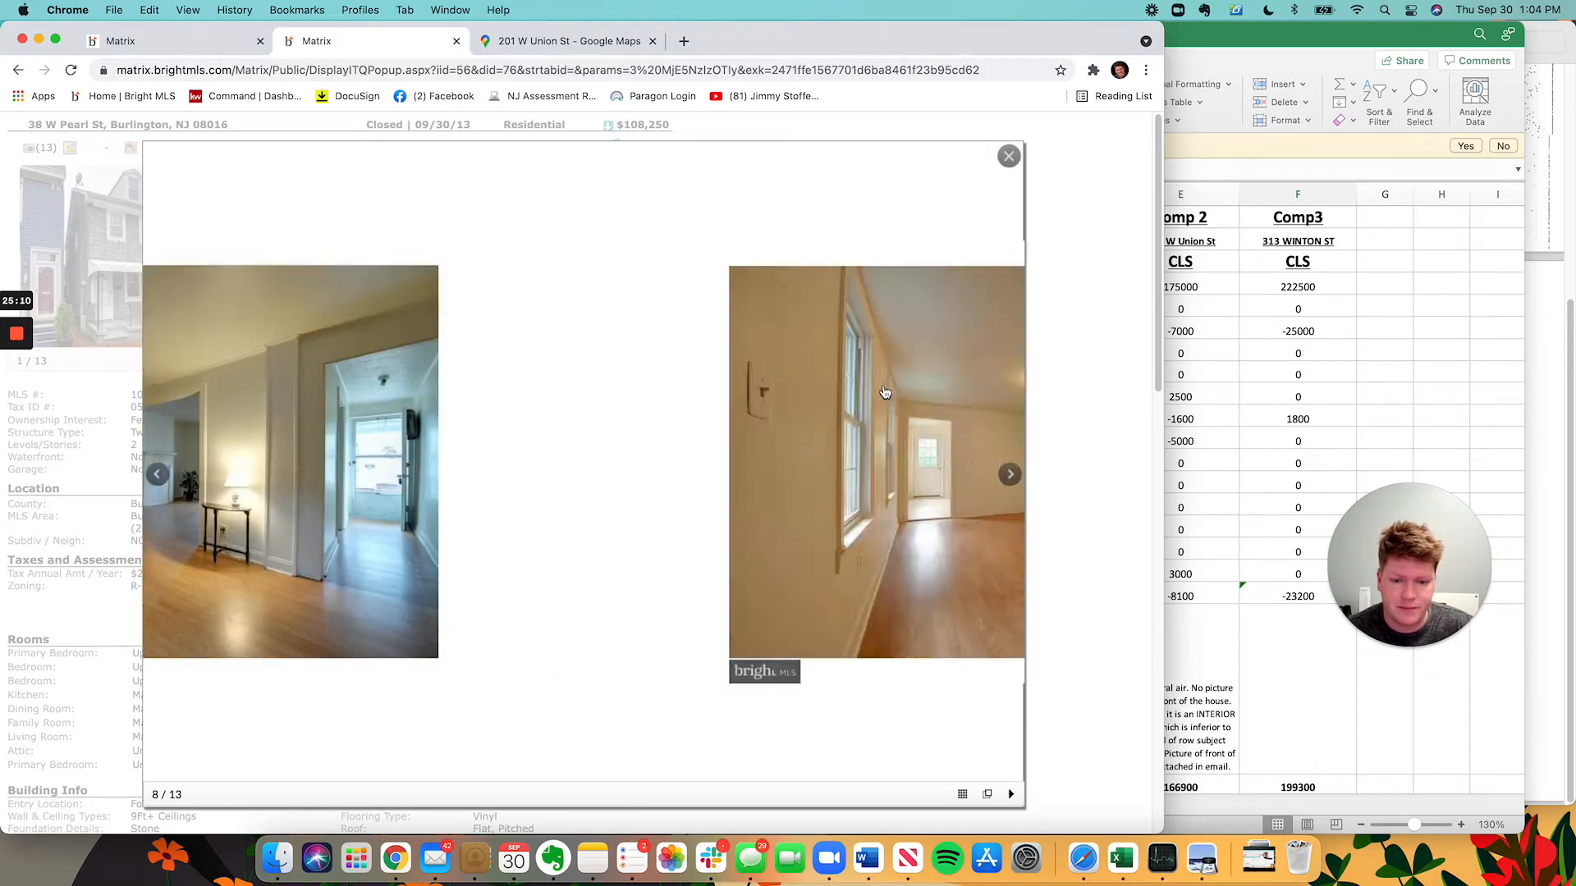
key("Right")
key("Right")
key("Right")
key("Right")
key("Right")
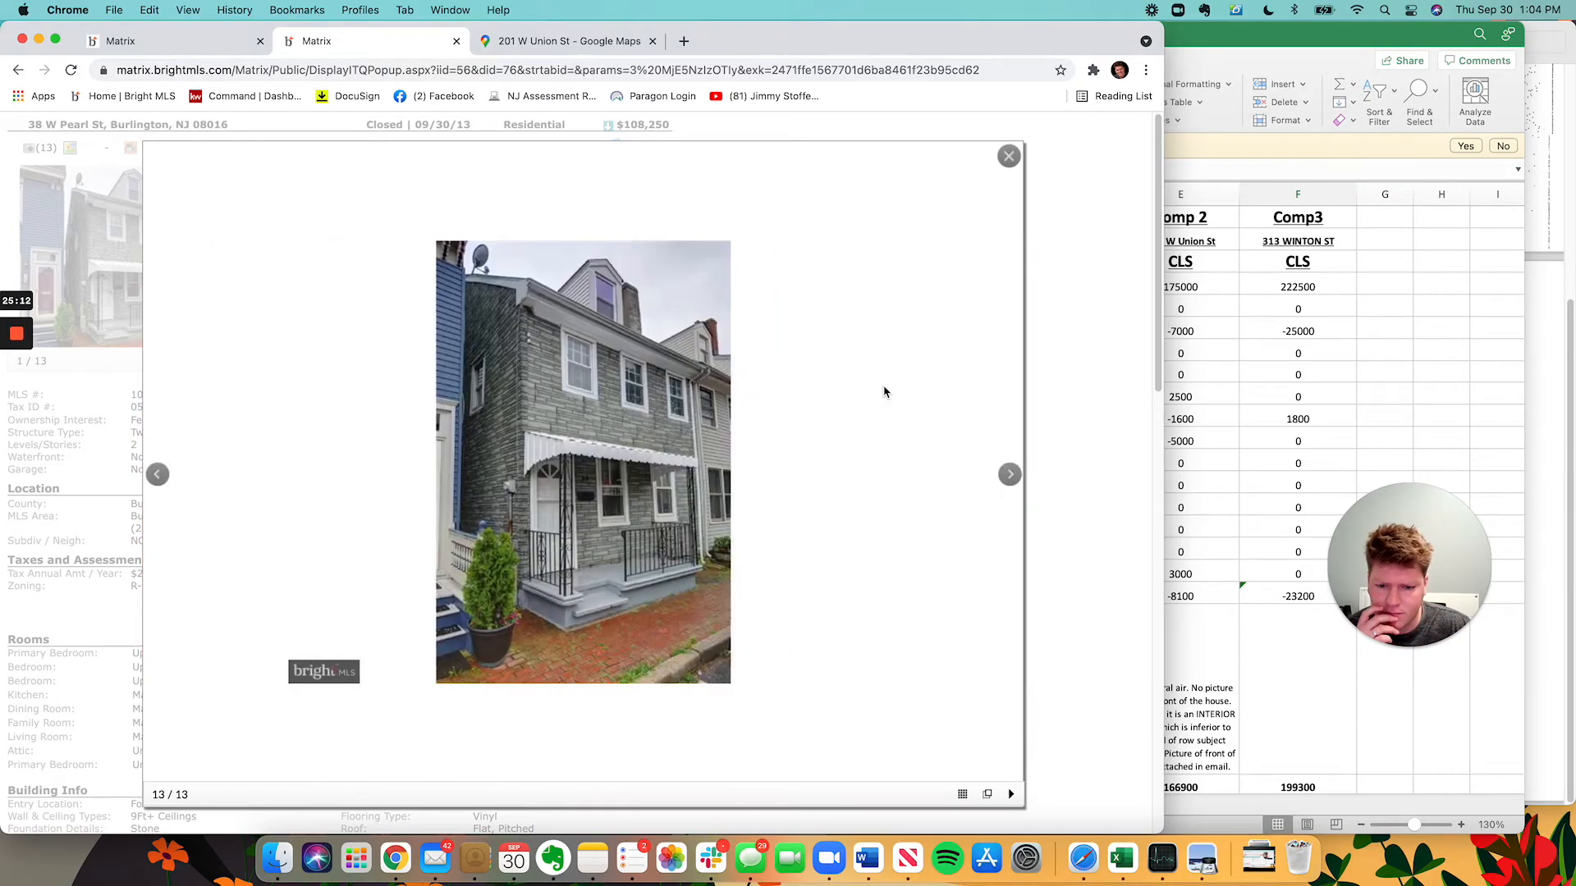
key("Right")
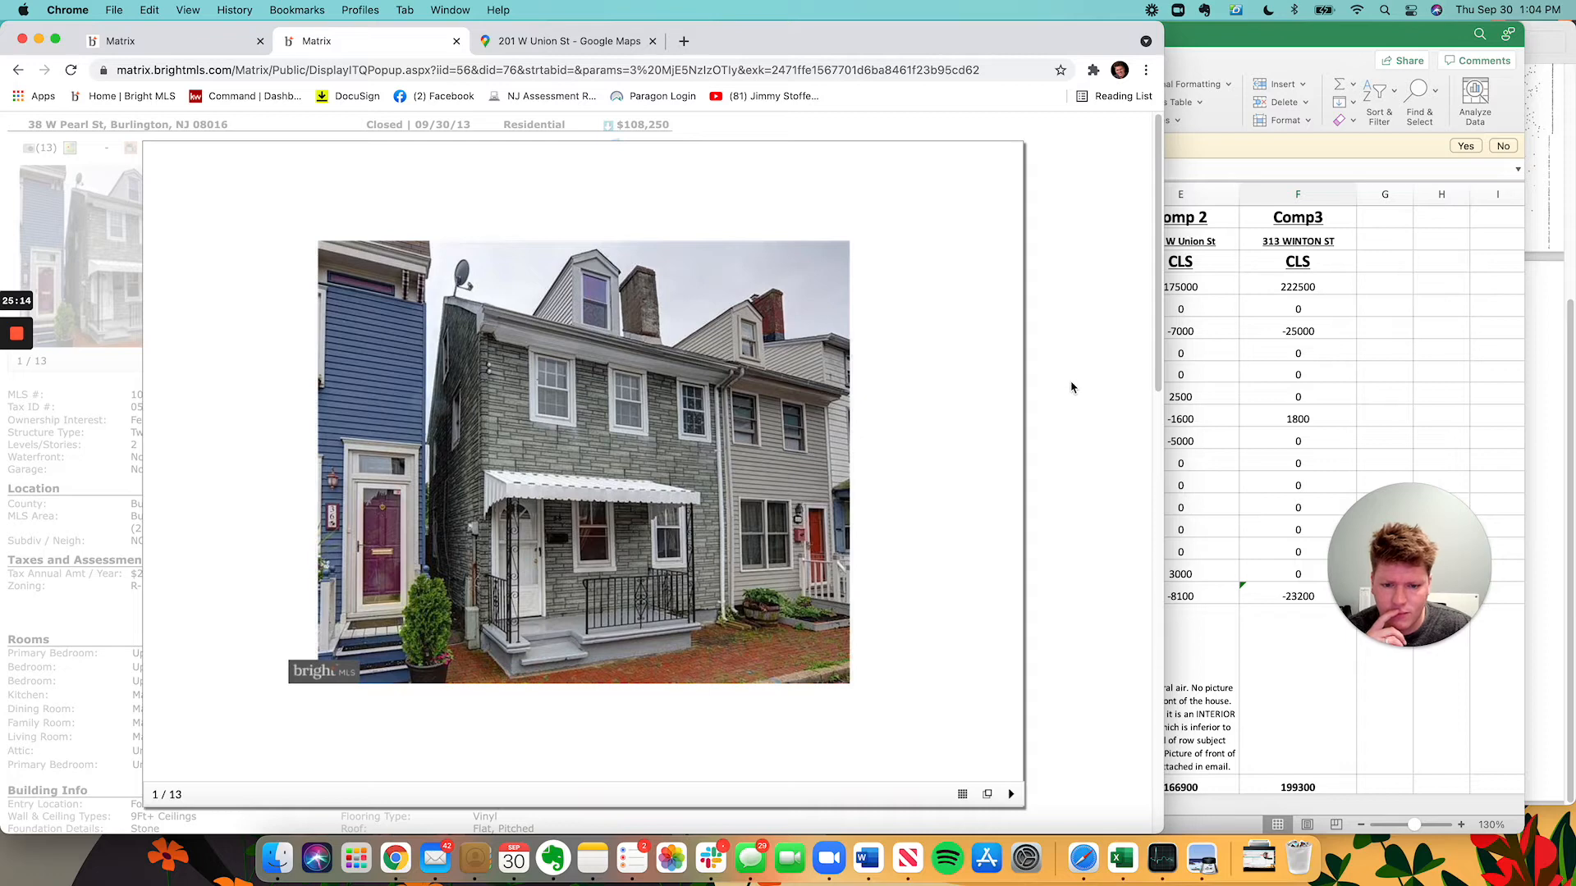
left_click(1071, 387)
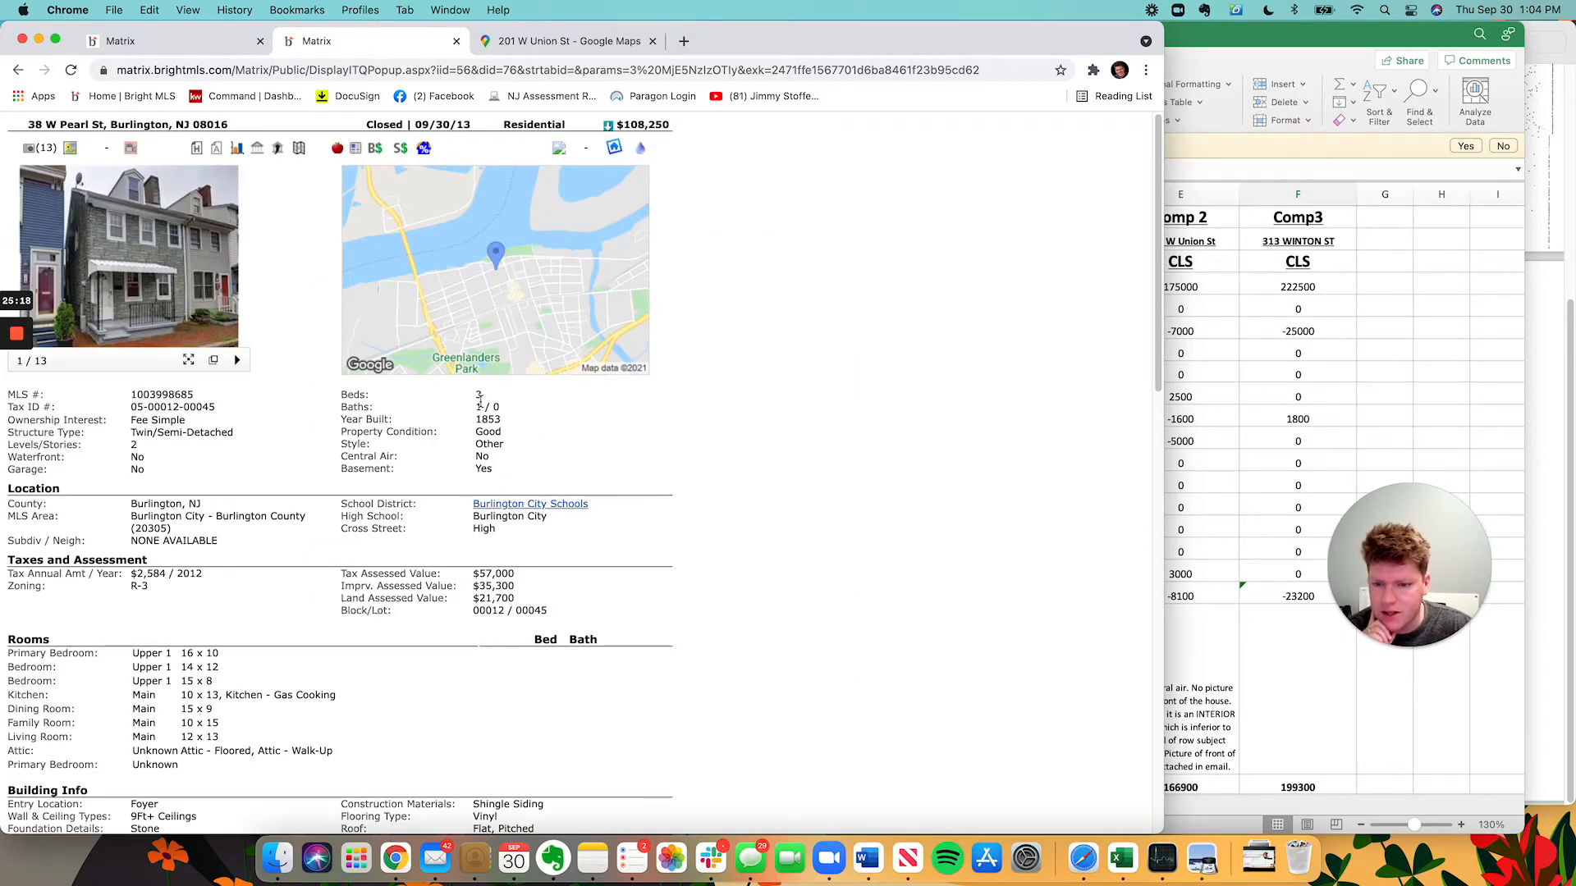
left_click(162, 41)
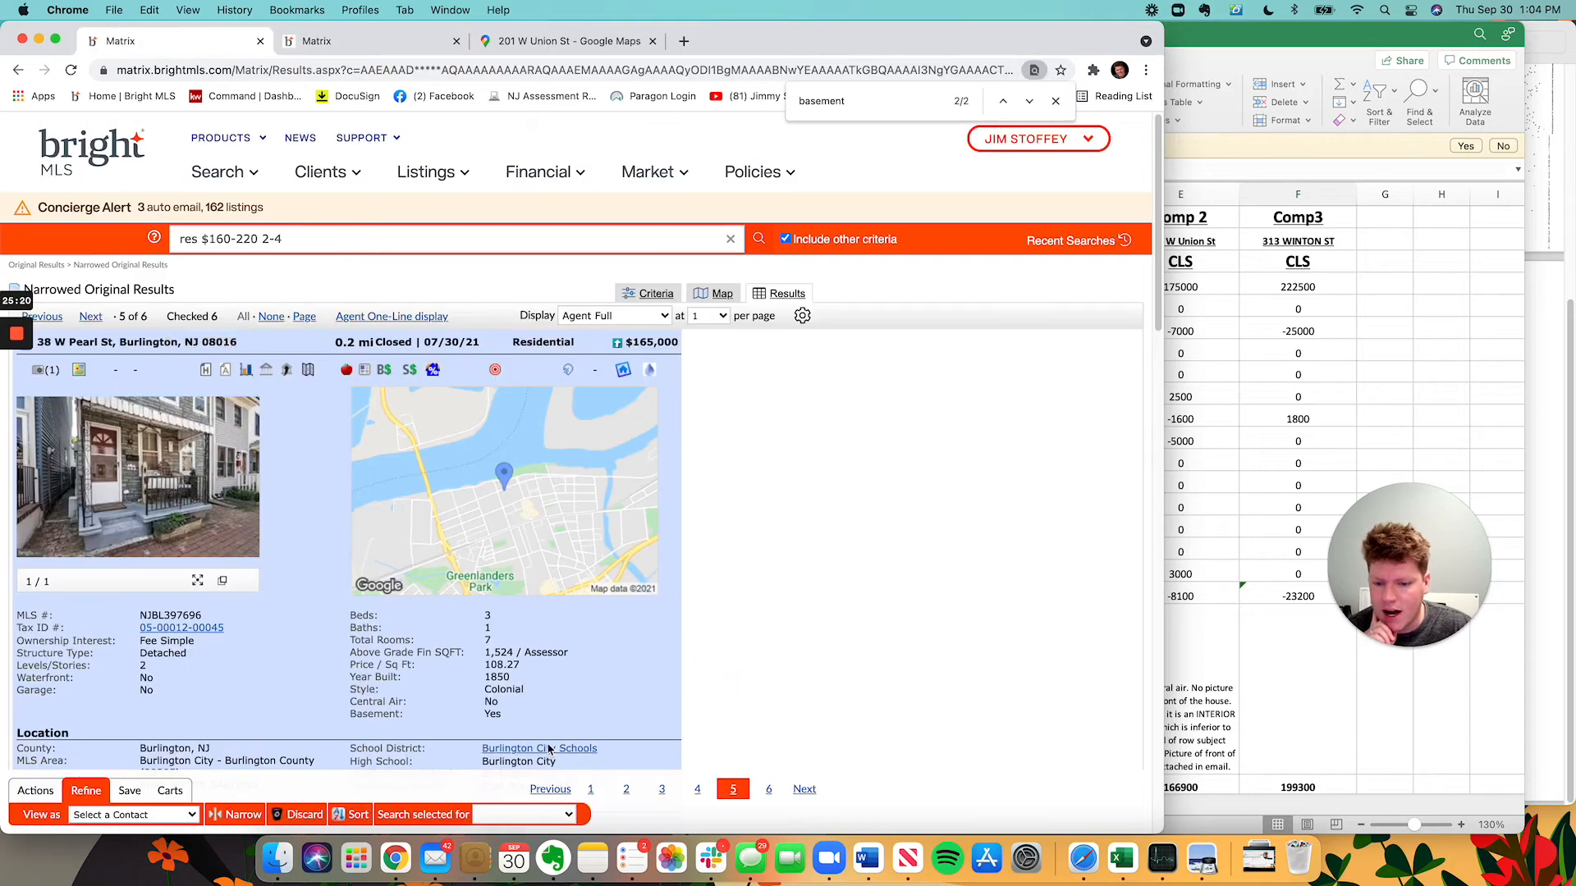
left_click(1288, 349)
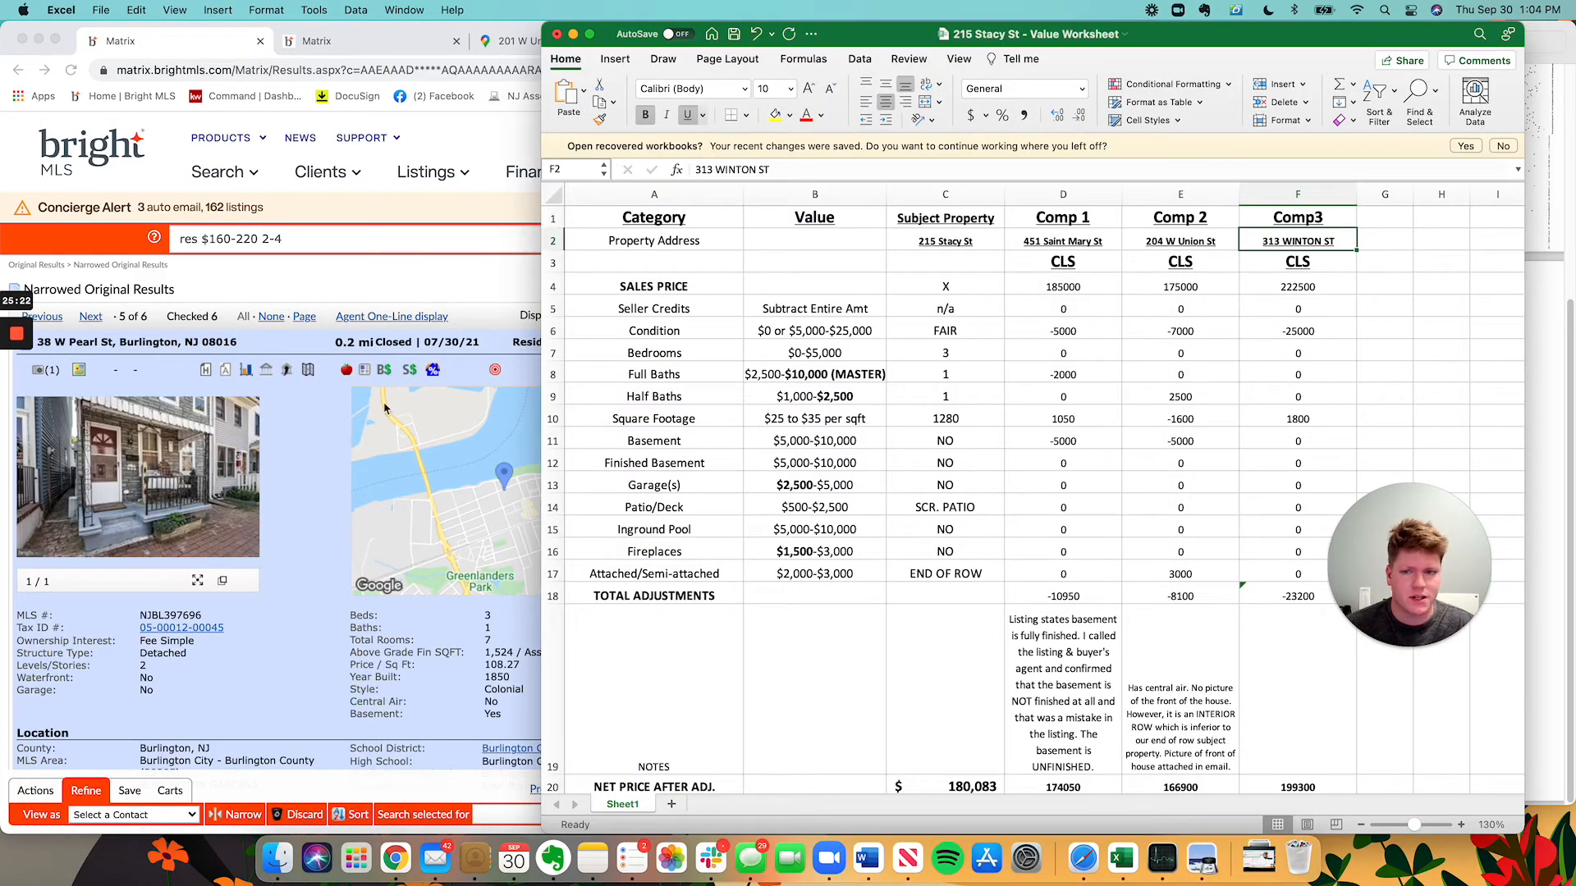
left_click(1363, 325)
left_click(1273, 242)
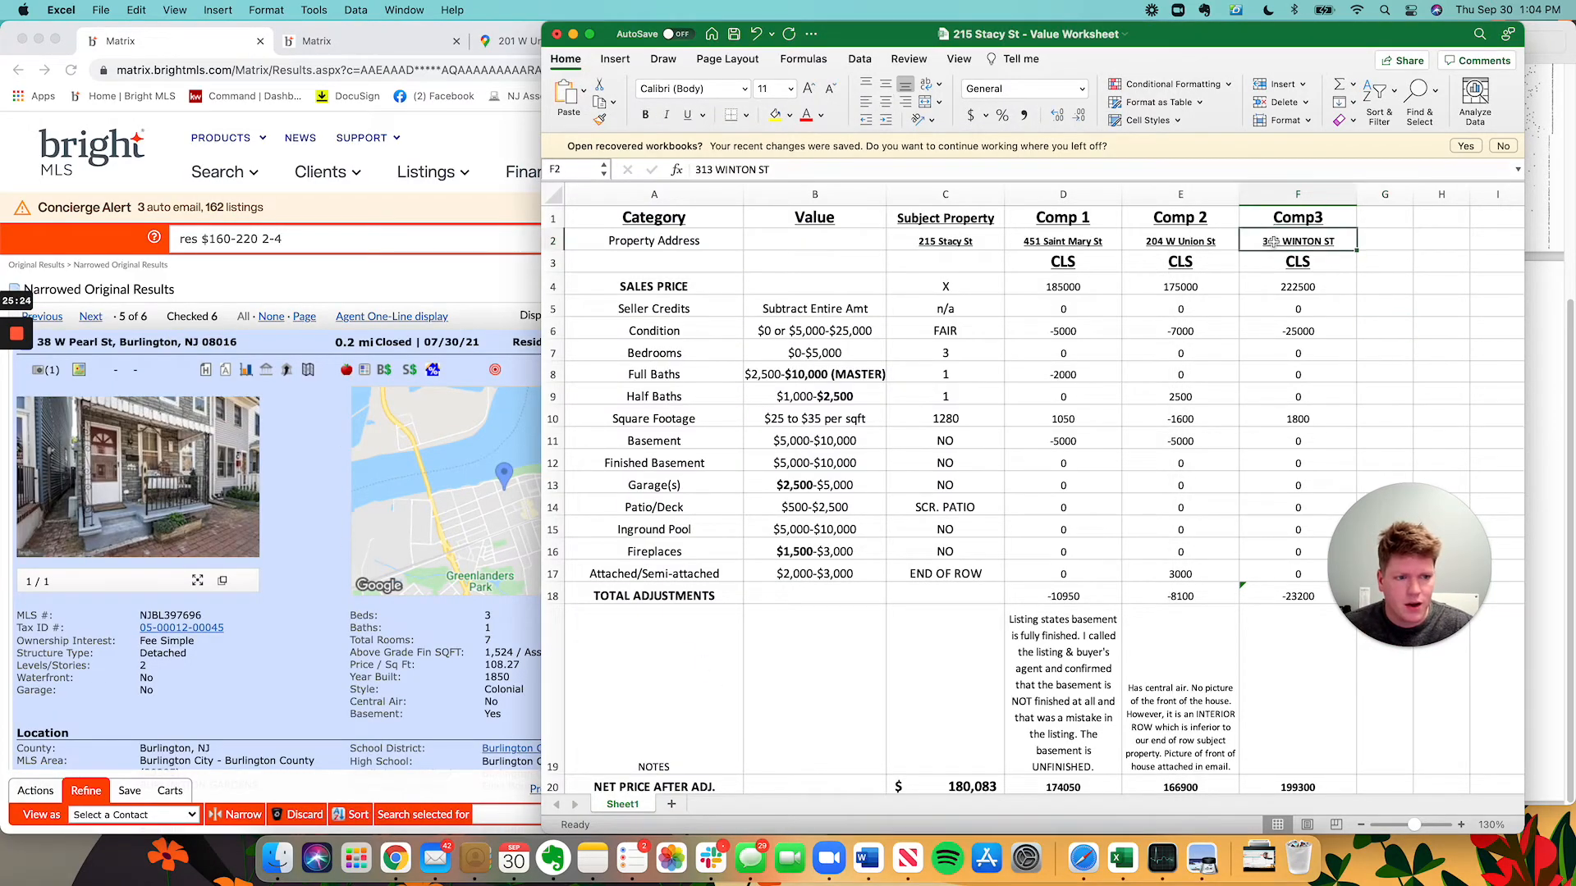
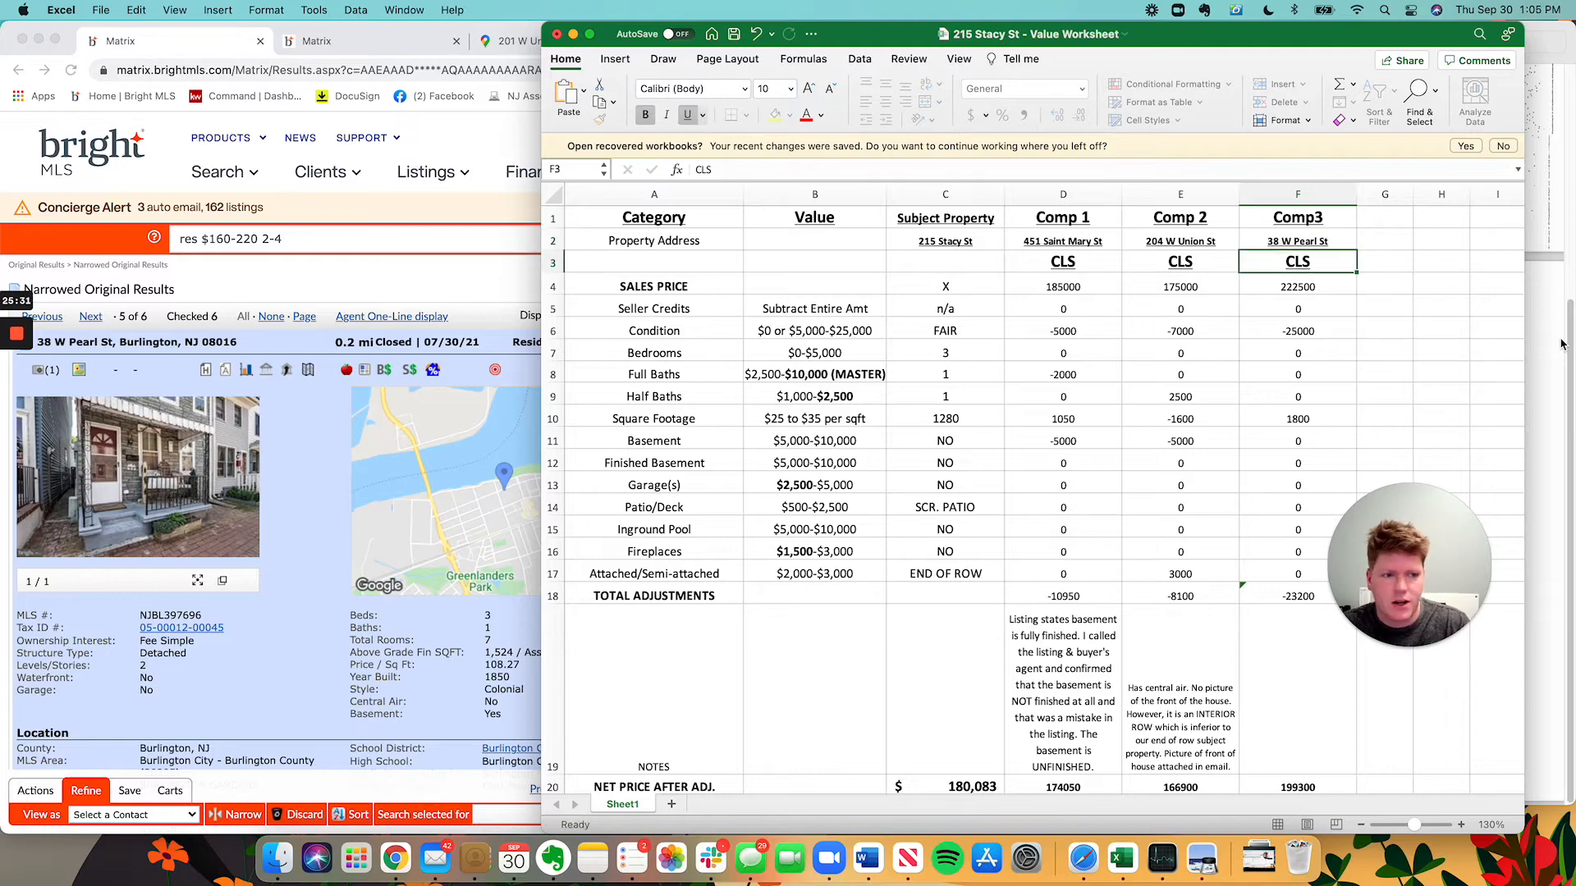
key("Return")
Record 165000 as Comp3's sales price.
key("cmd+Tab")
scroll(740, 457, "down", 10)
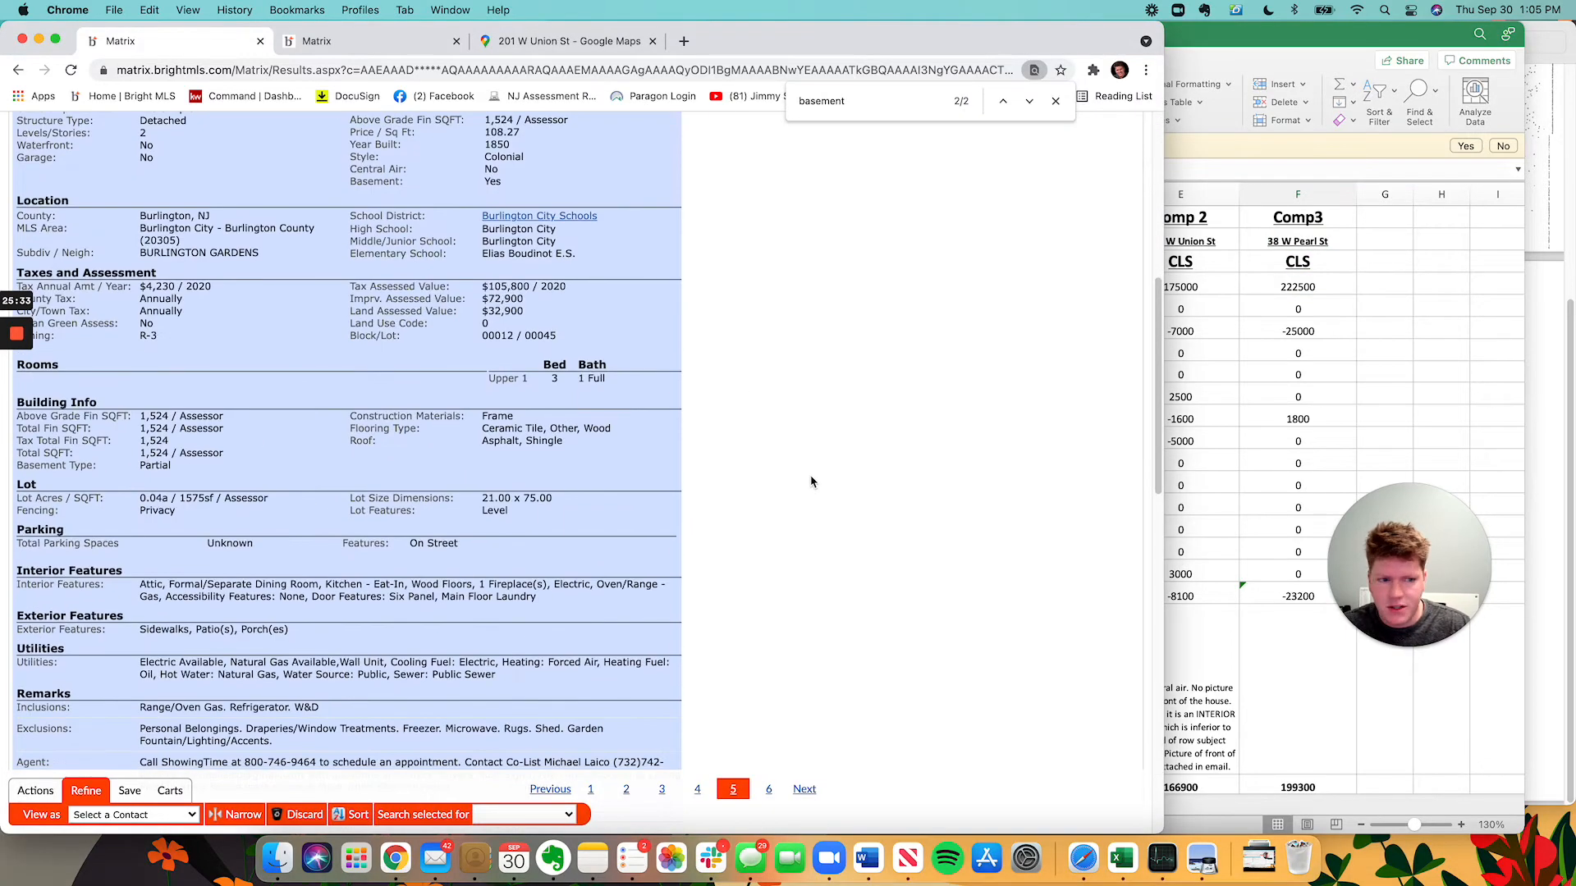
key("cmd+Tab")
type("165000")
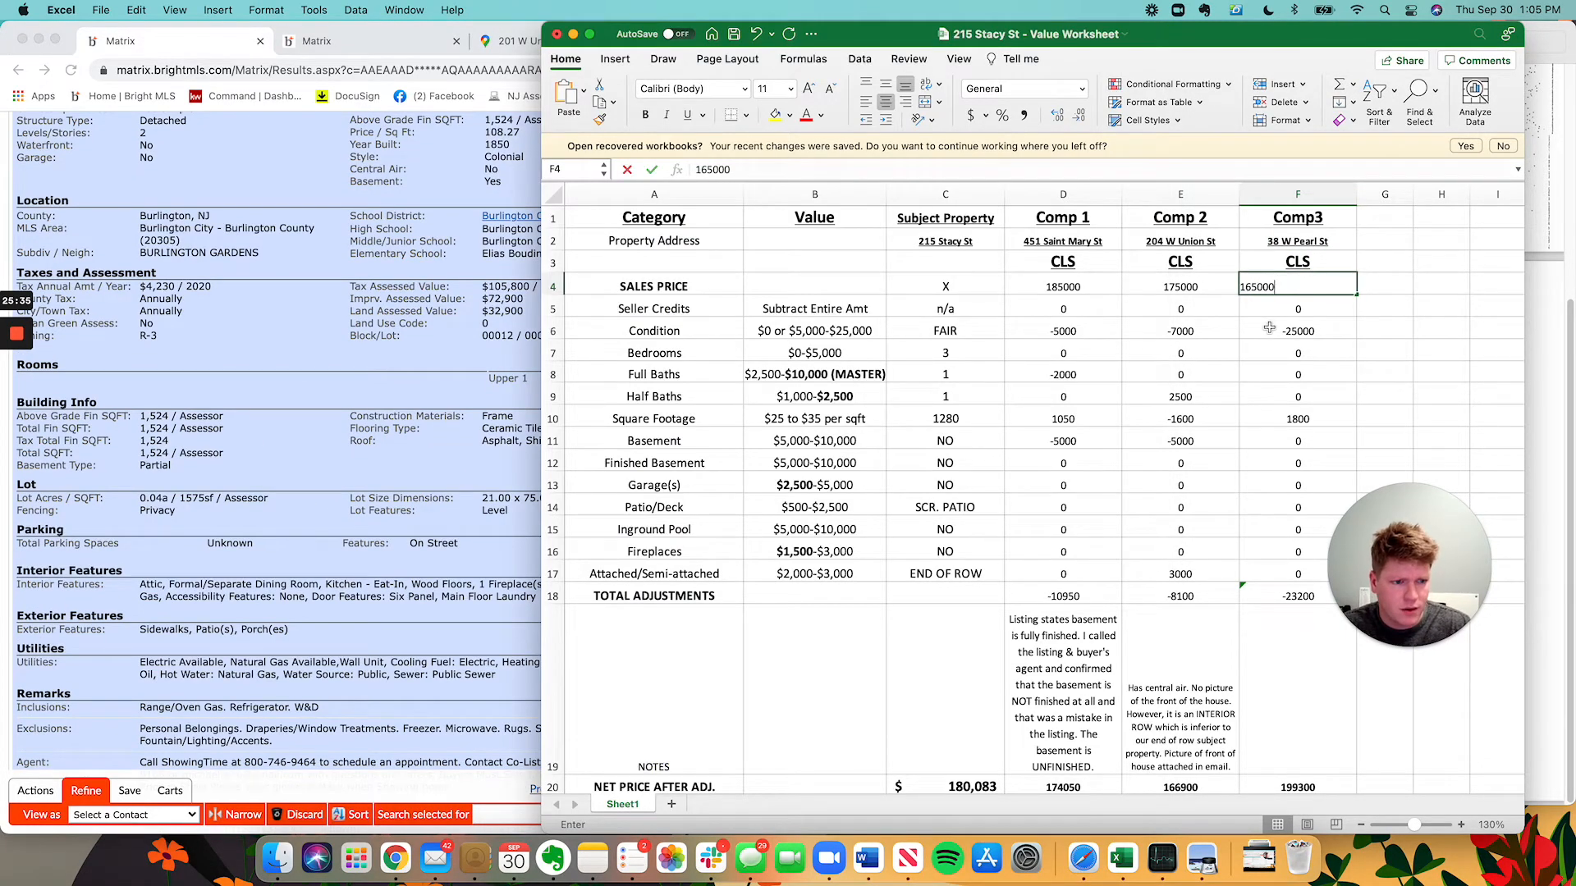
key("Return")
scroll(205, 568, "down", 10)
scroll(206, 568, "down", 8)
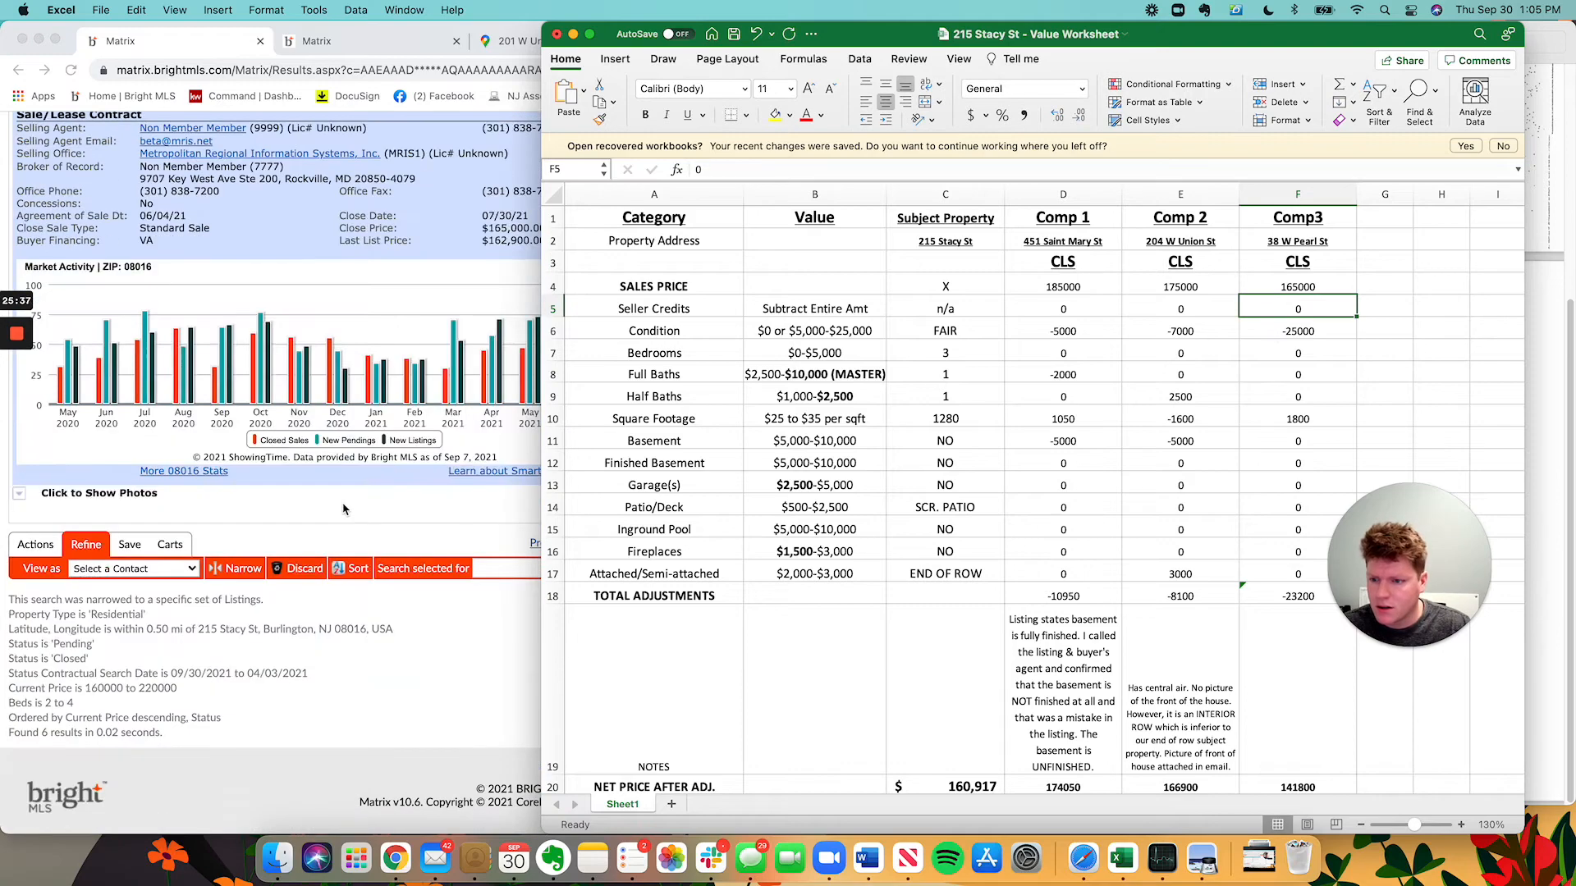
scroll(338, 553, "up", 4)
scroll(240, 503, "up", 10)
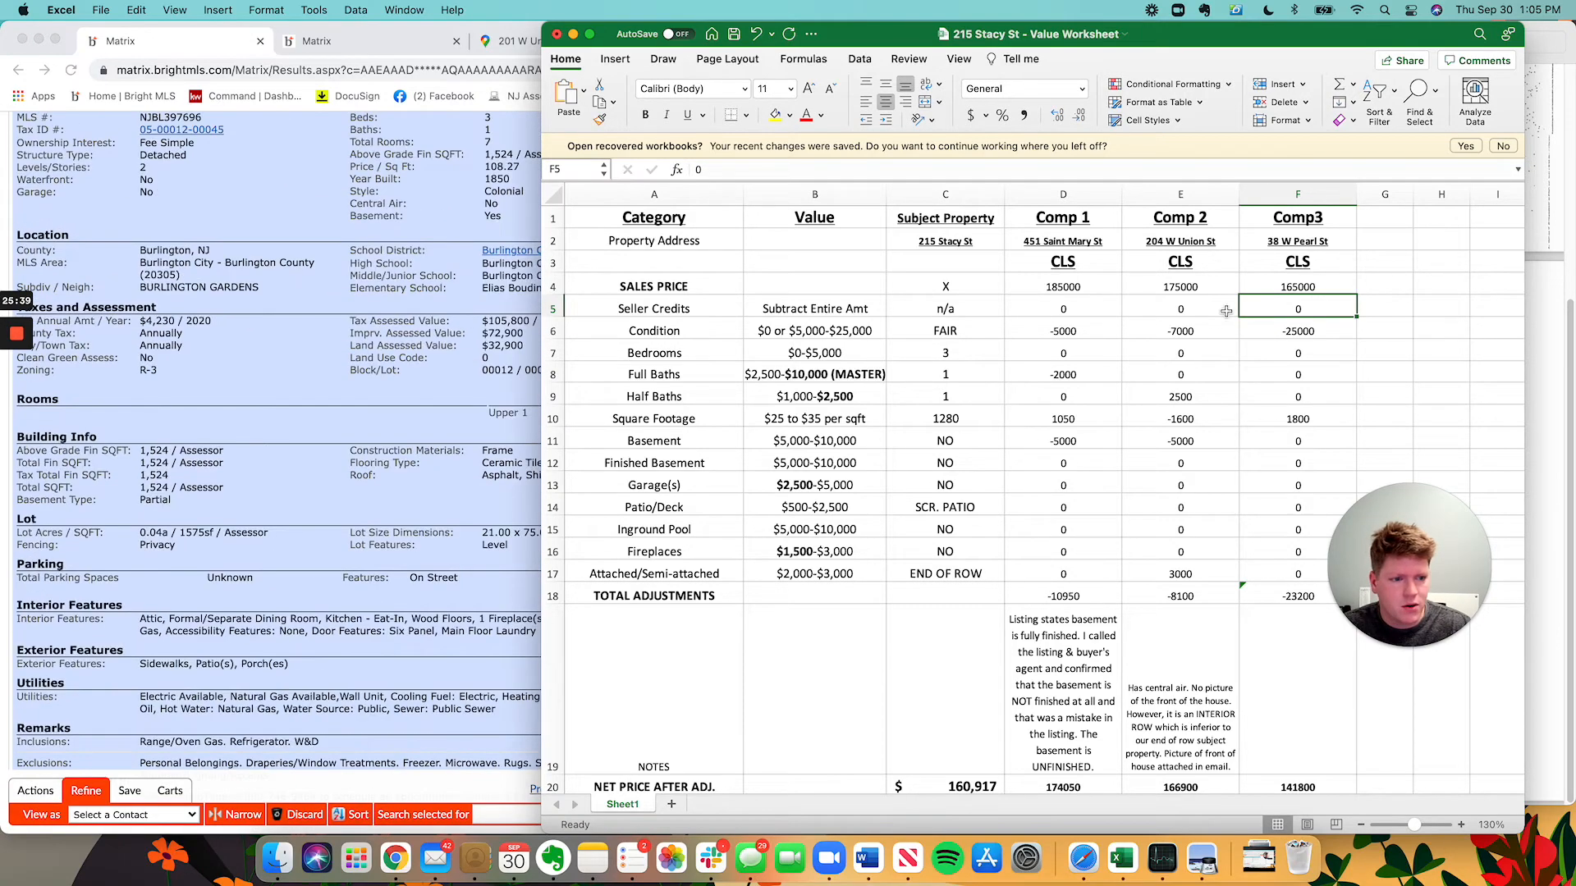
left_click(1305, 332)
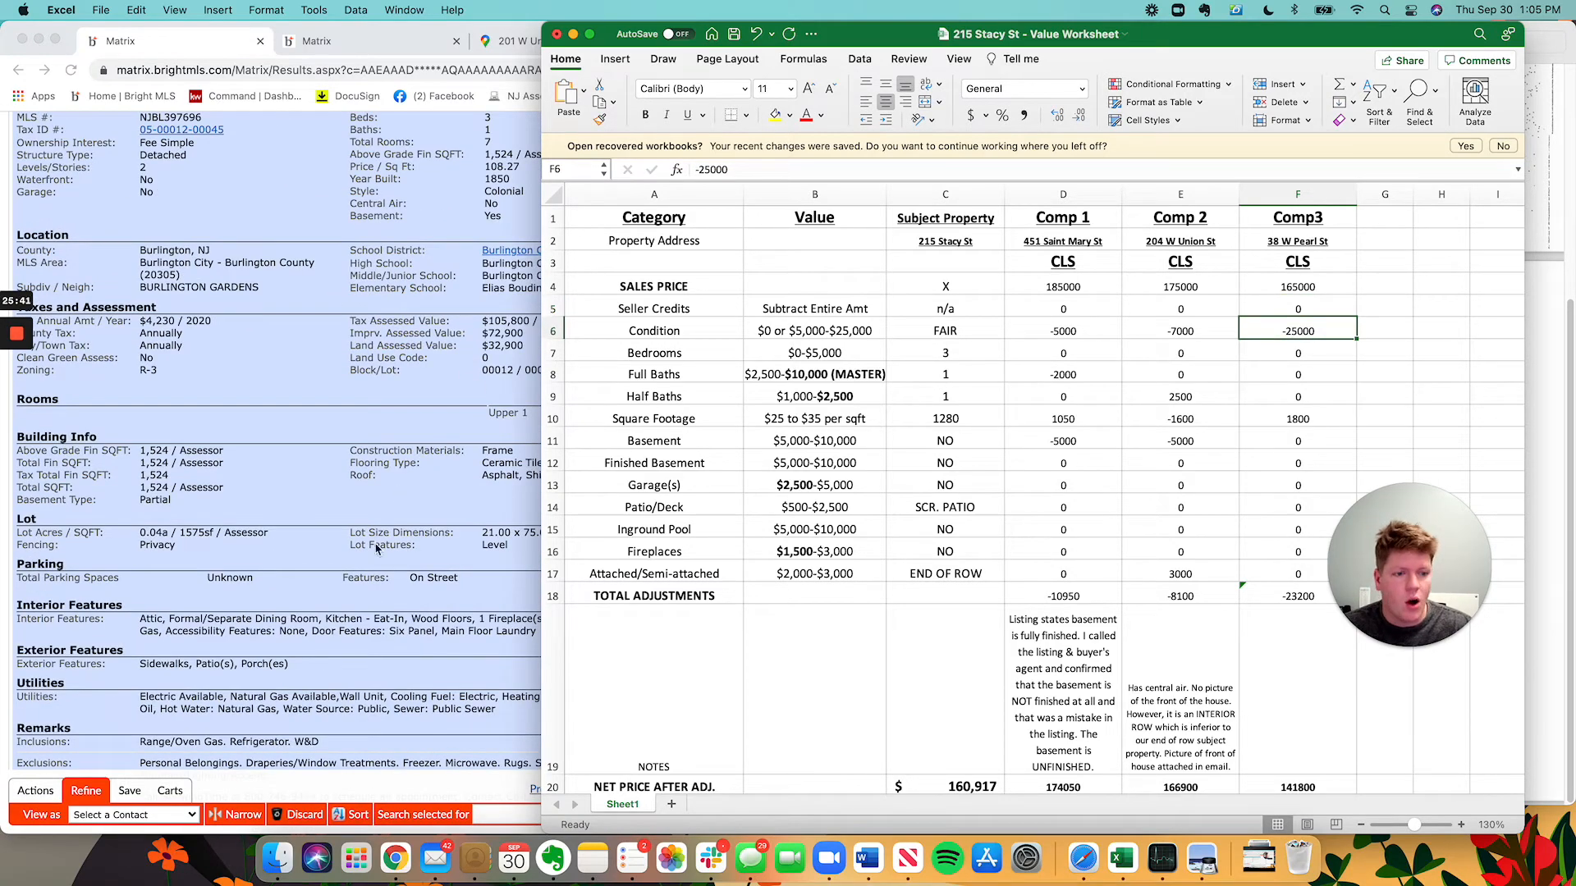
scroll(257, 515, "up", 10)
left_click(289, 415)
left_click(332, 45)
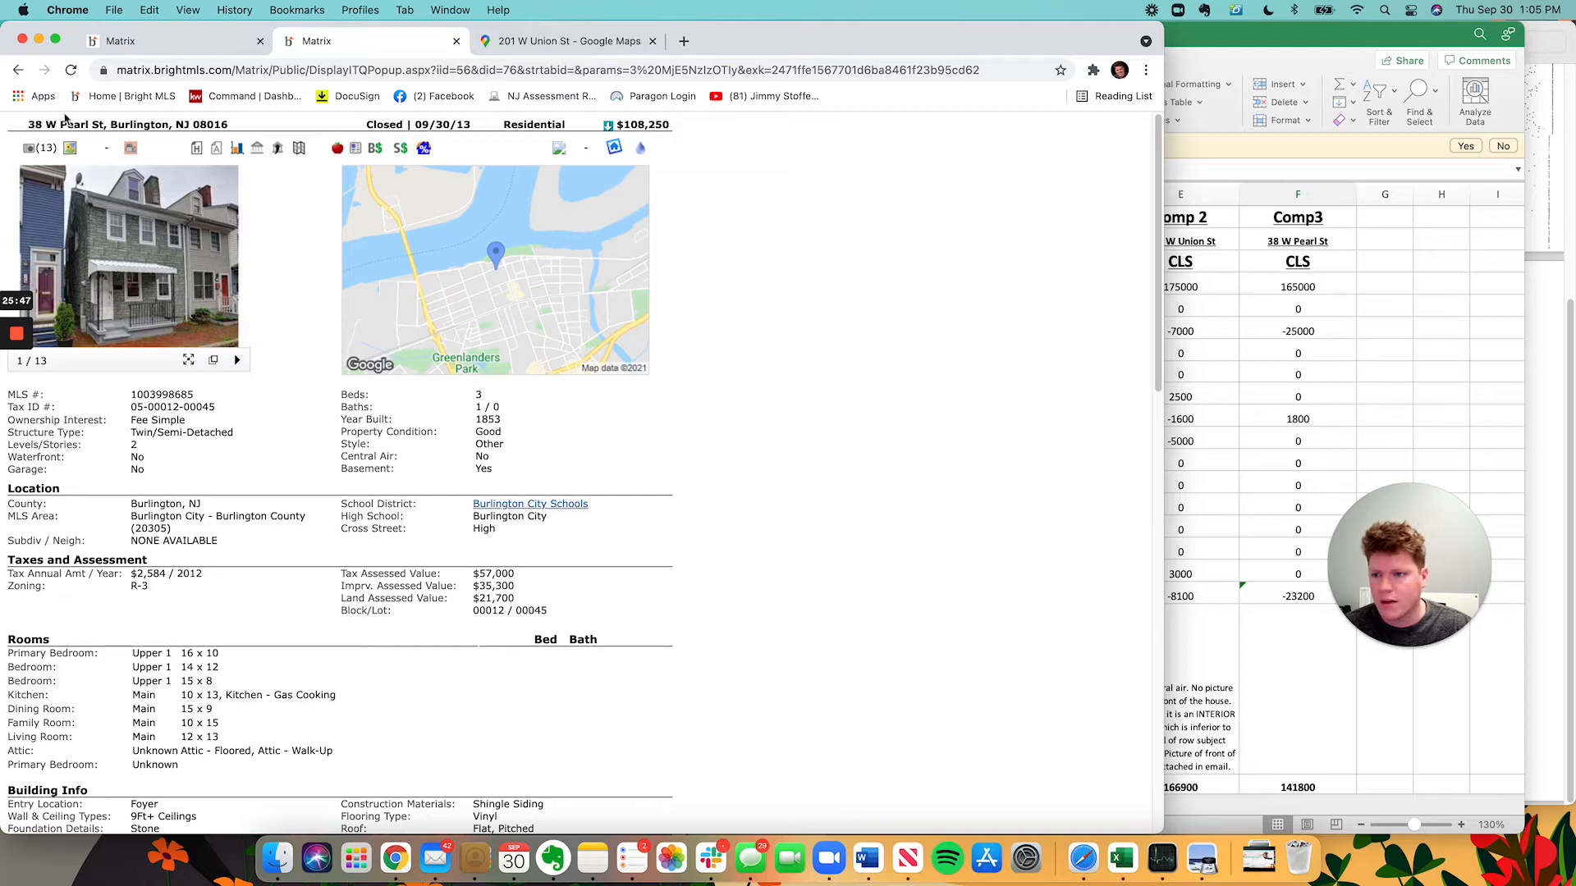
left_click(154, 49)
scroll(624, 371, "down", 10)
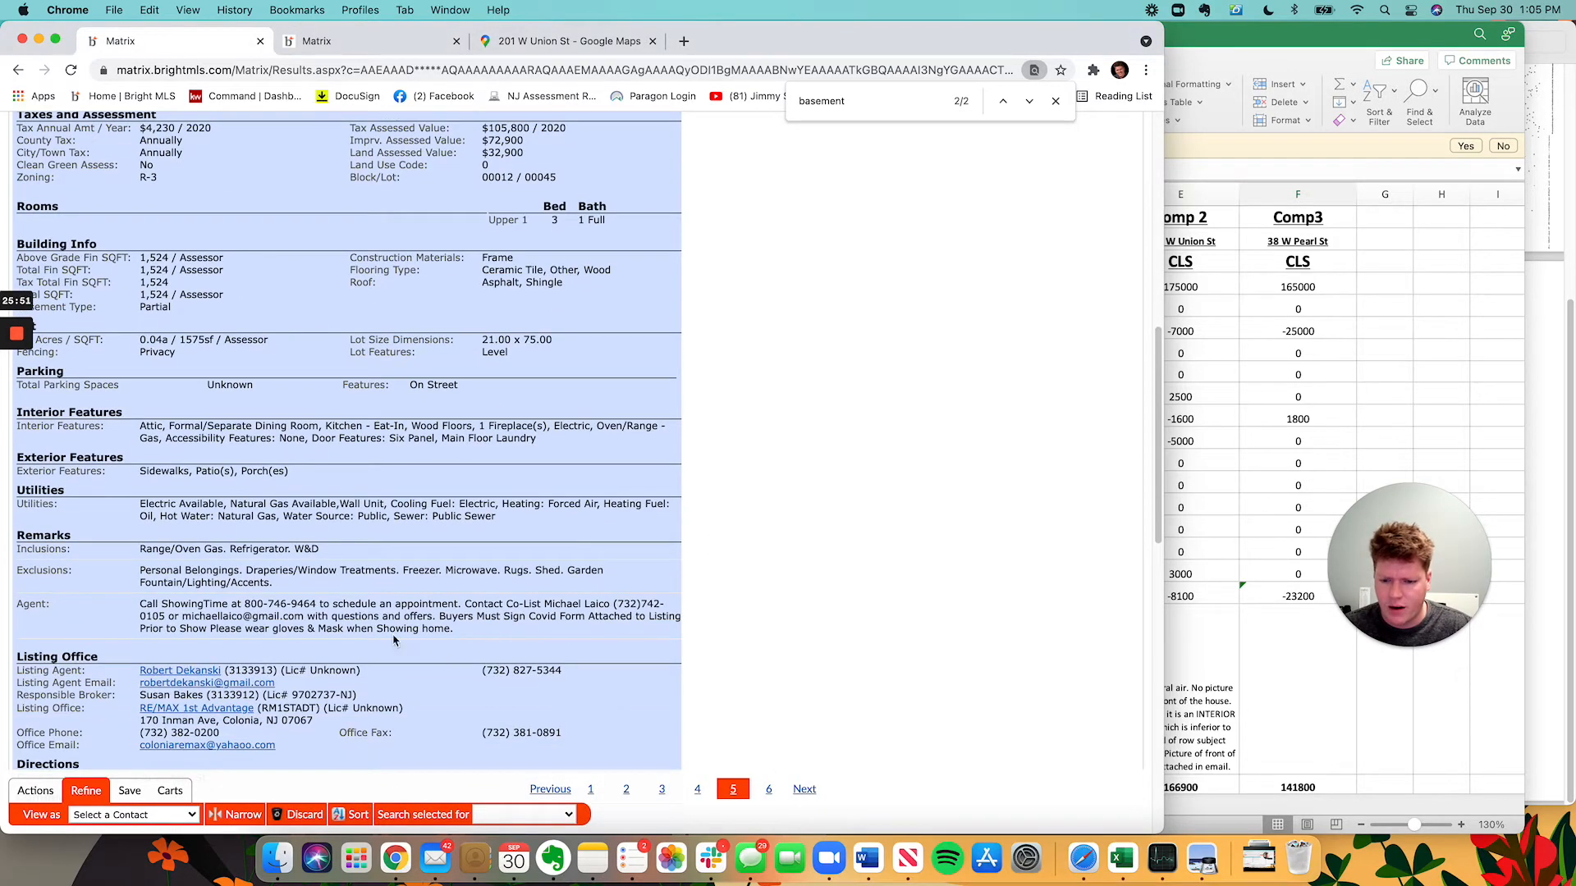
scroll(466, 601, "up", 3)
scroll(410, 612, "down", 8)
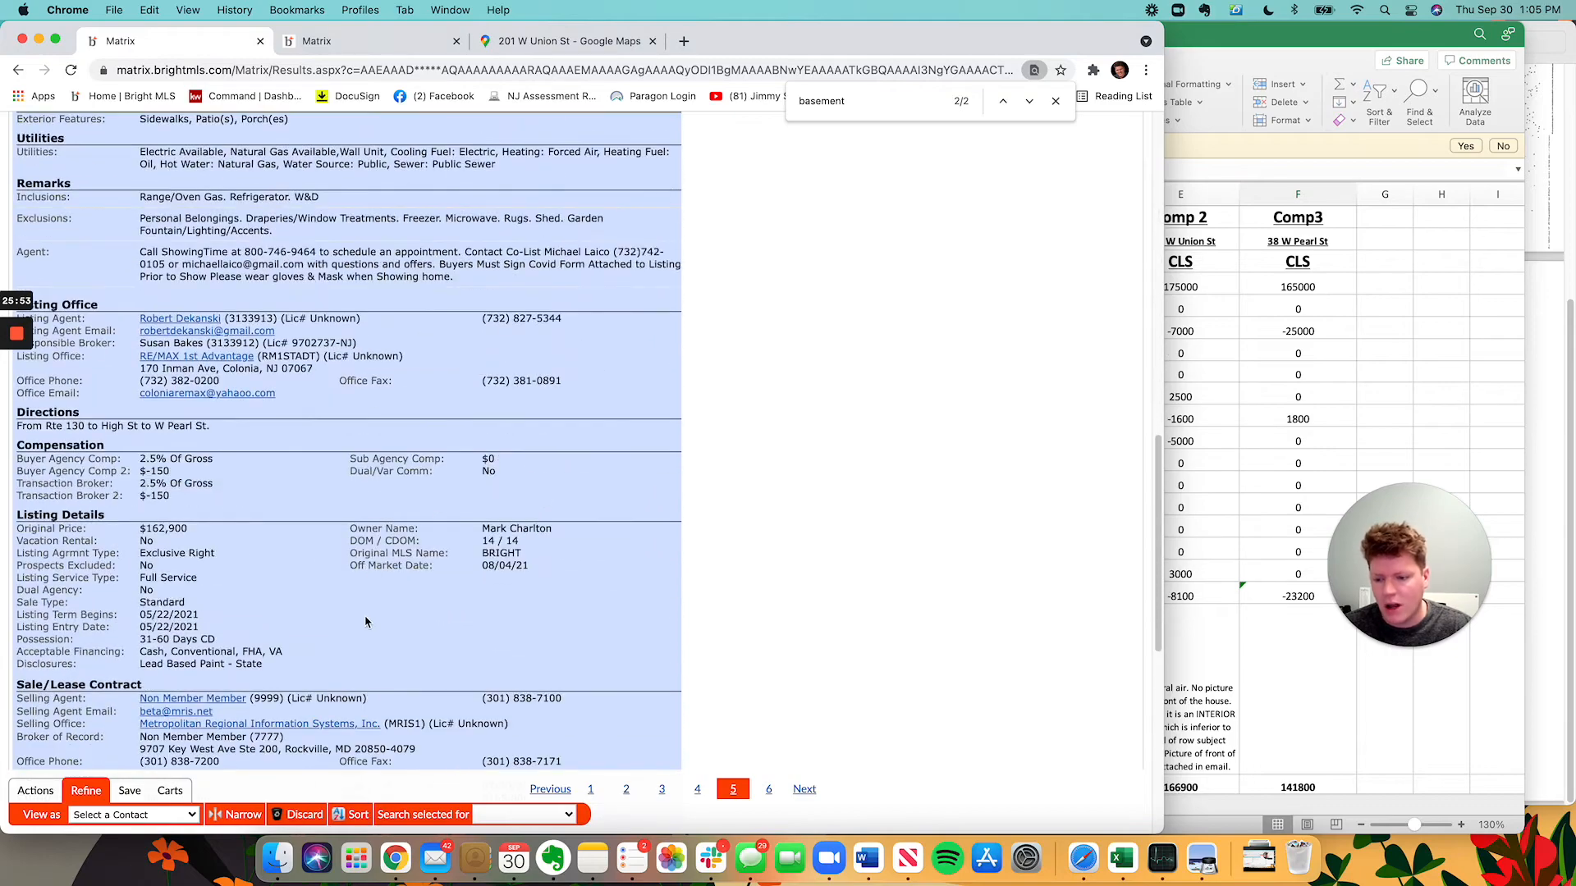
scroll(369, 426, "up", 15)
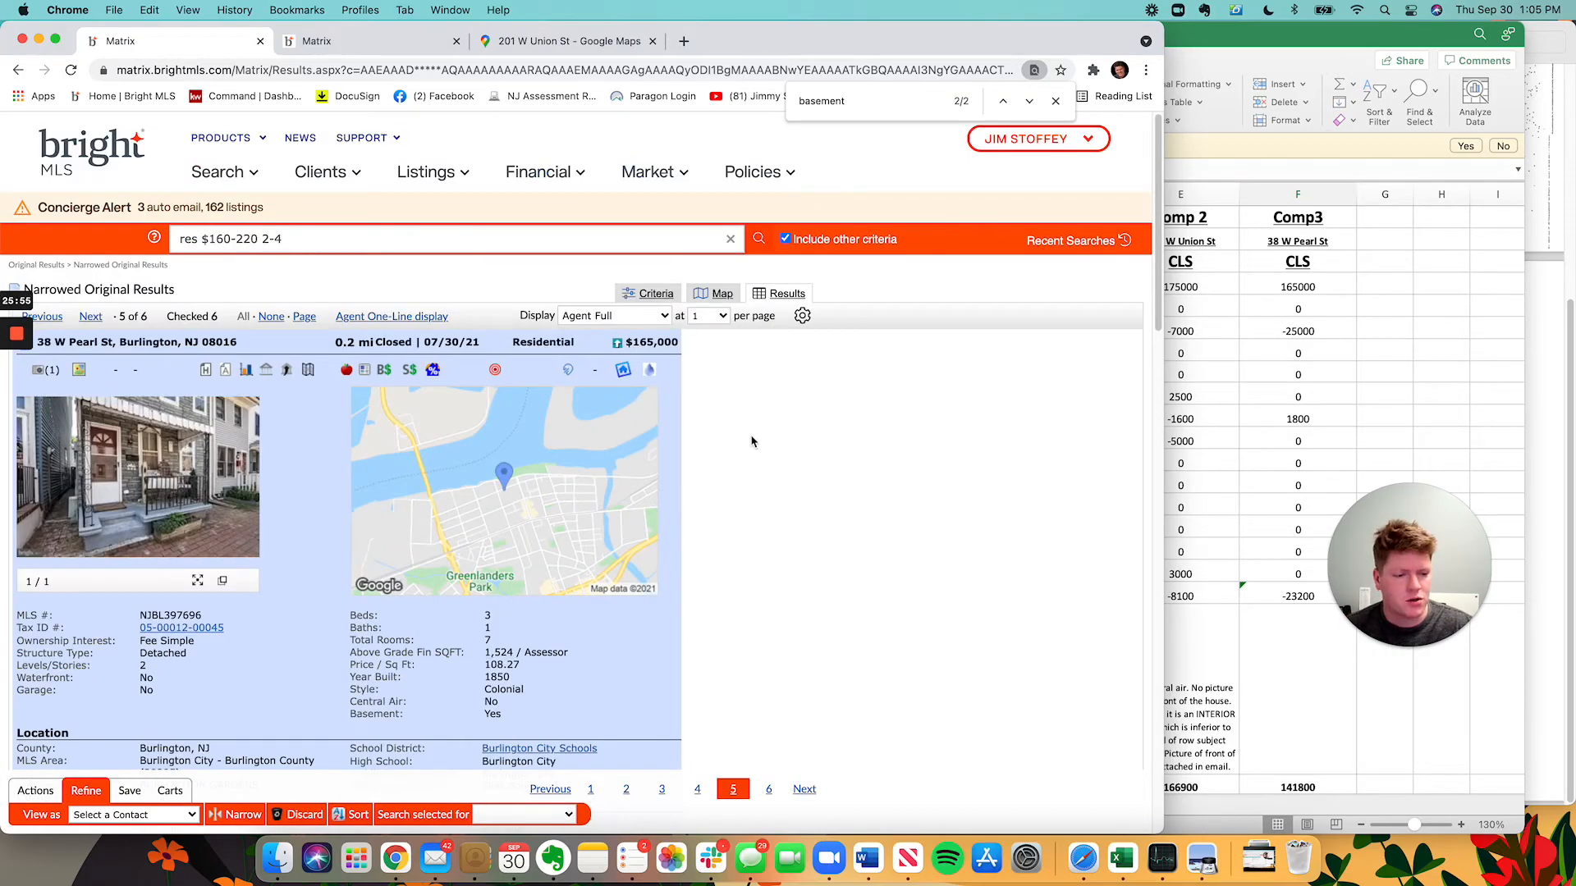
scroll(604, 661, "down", 15)
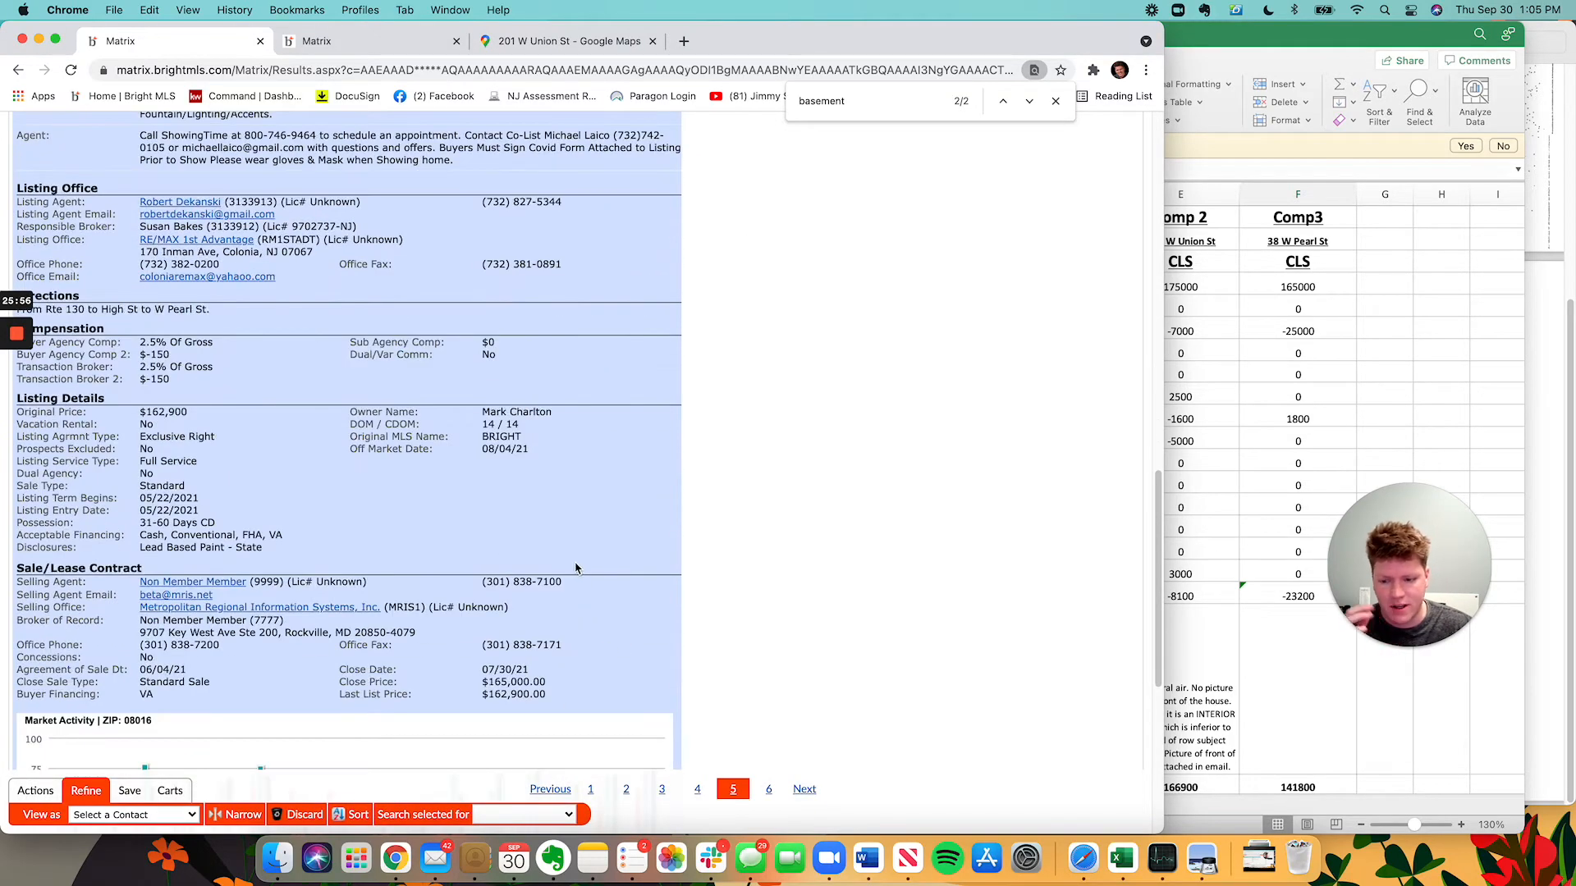
scroll(486, 652, "up", 15)
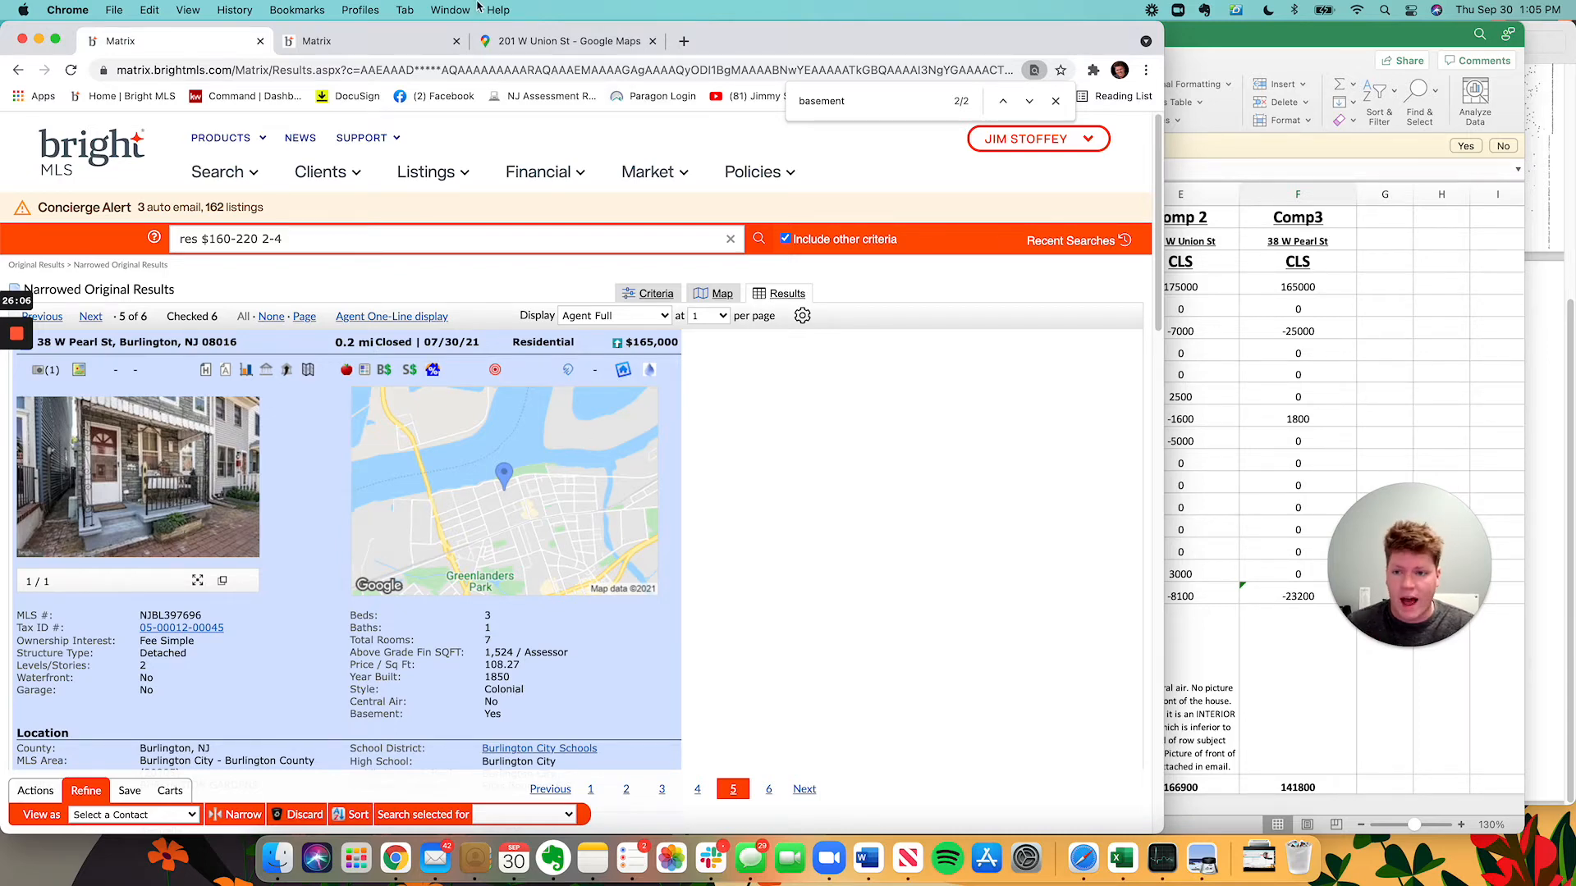
left_click(337, 49)
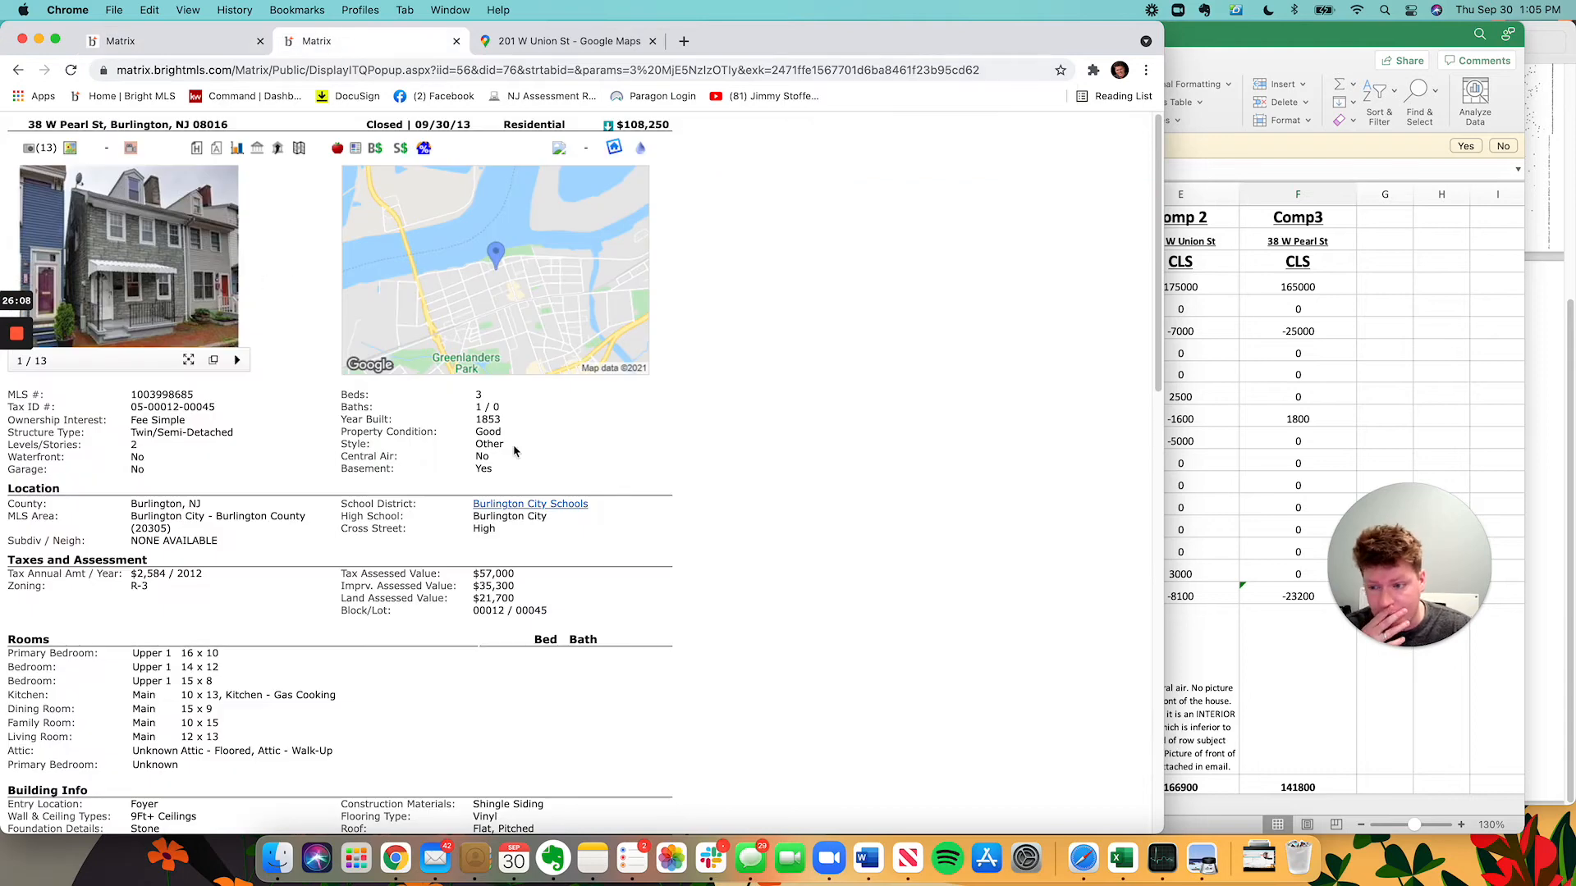
left_click(1425, 366)
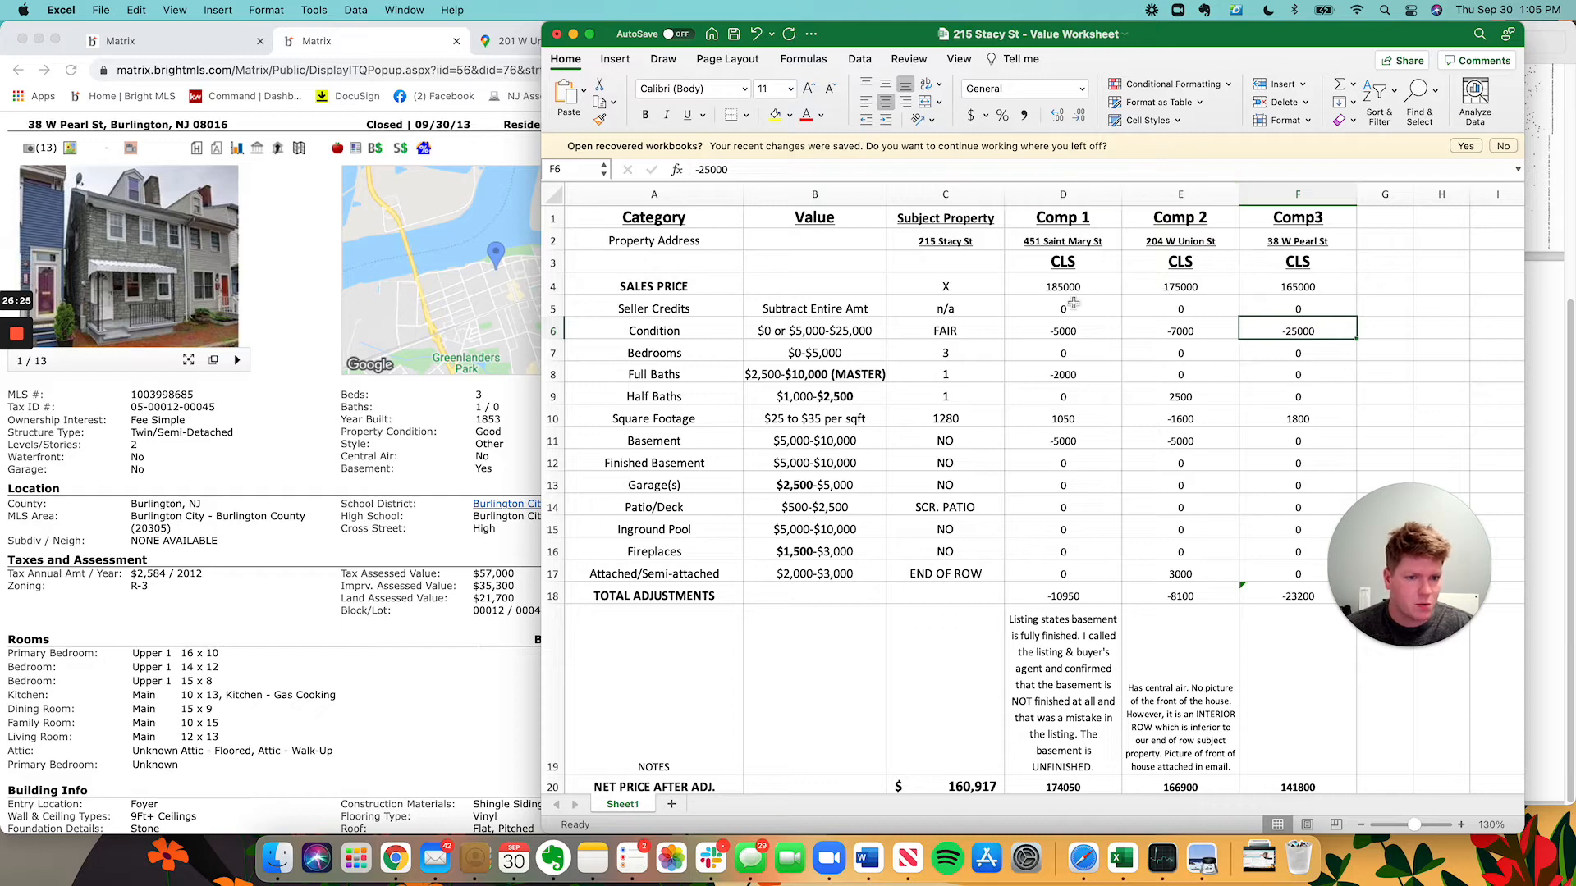
Give Comp3 +6000 for condition and +2500 for half baths, netting 175,300.
type("6000")
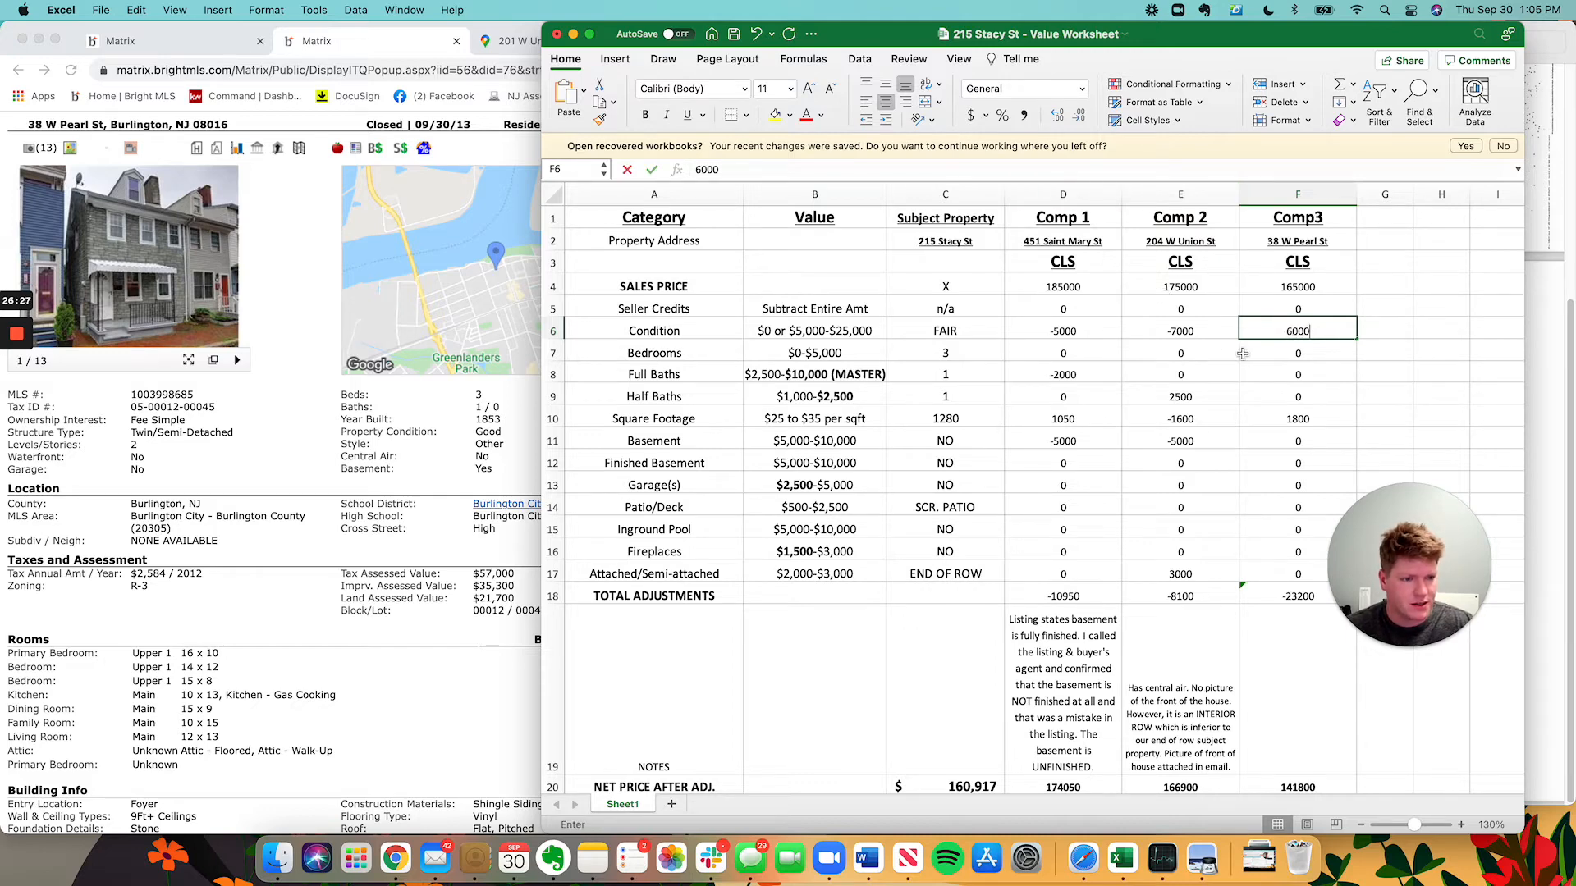
key("Return")
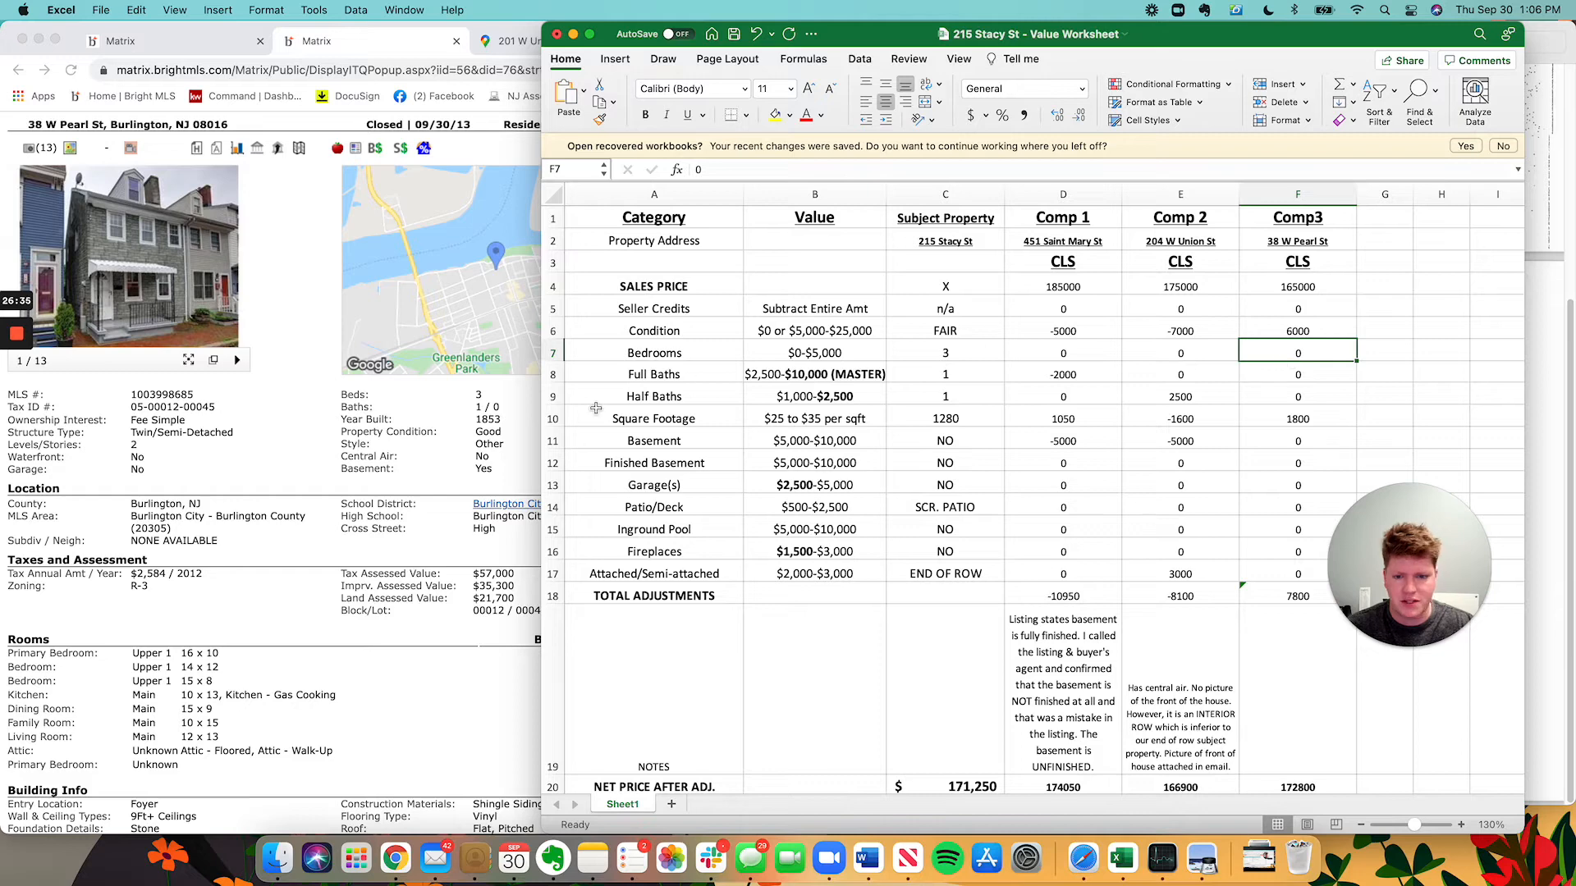
left_click(1283, 372)
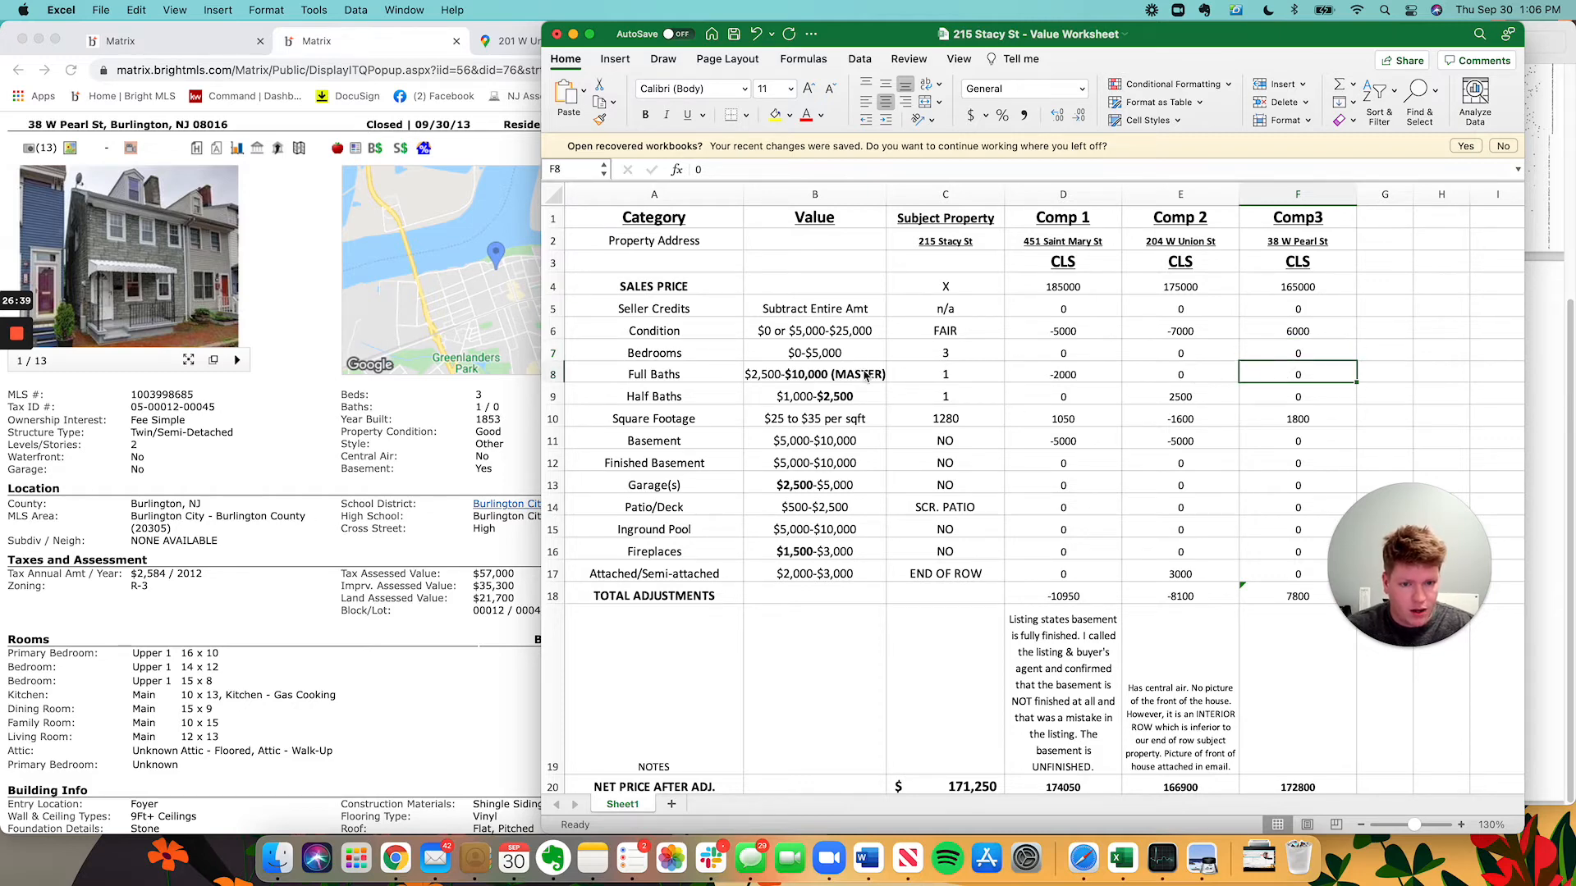
left_click(1277, 397)
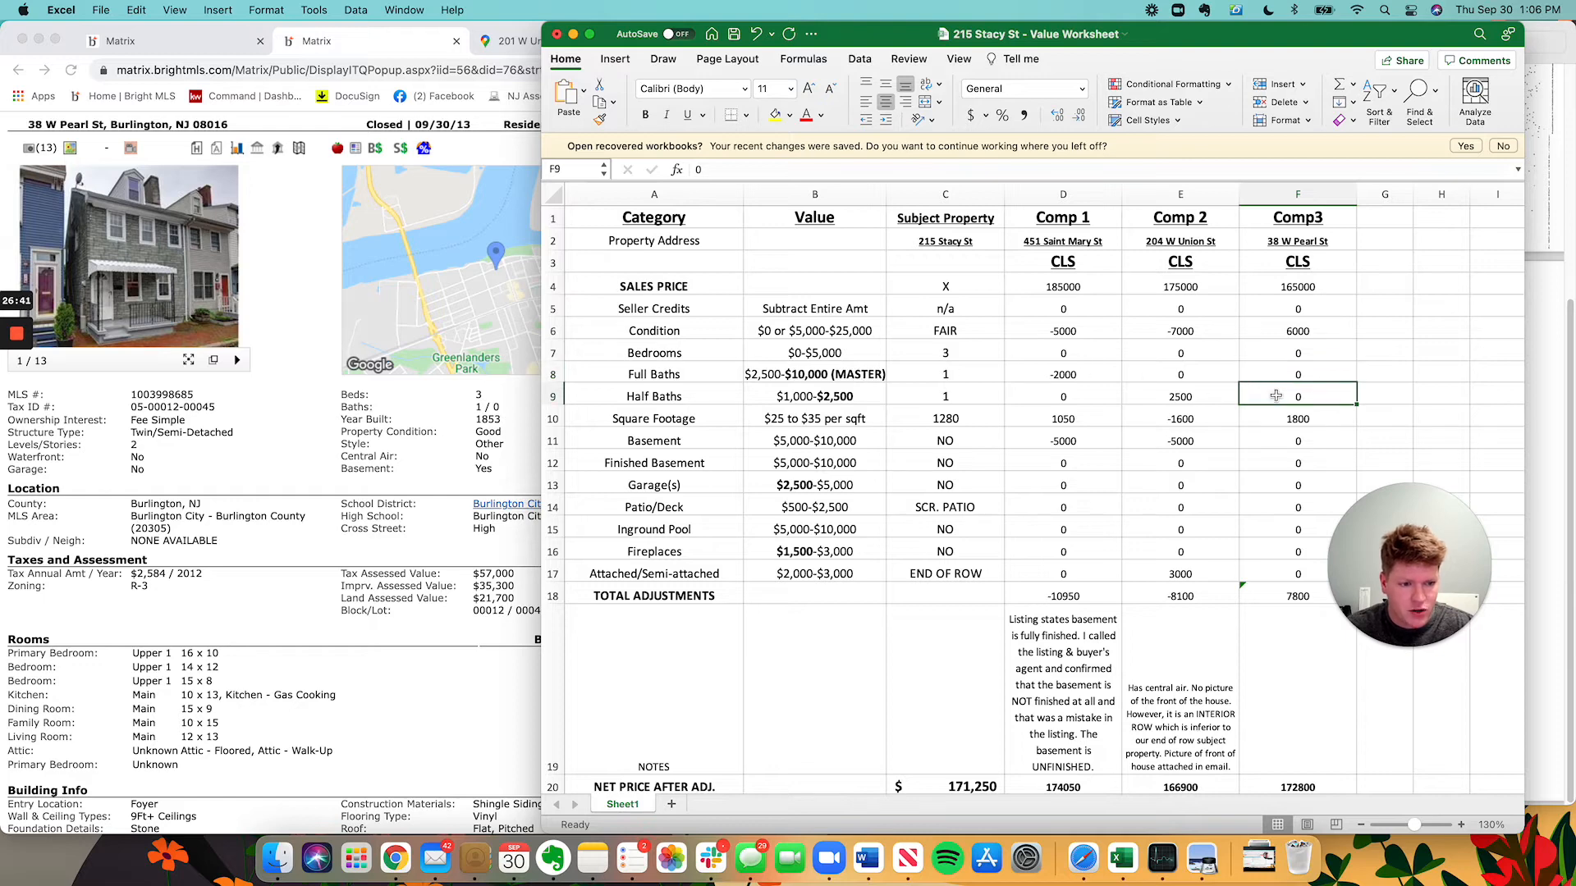
type("2500")
key("Return")
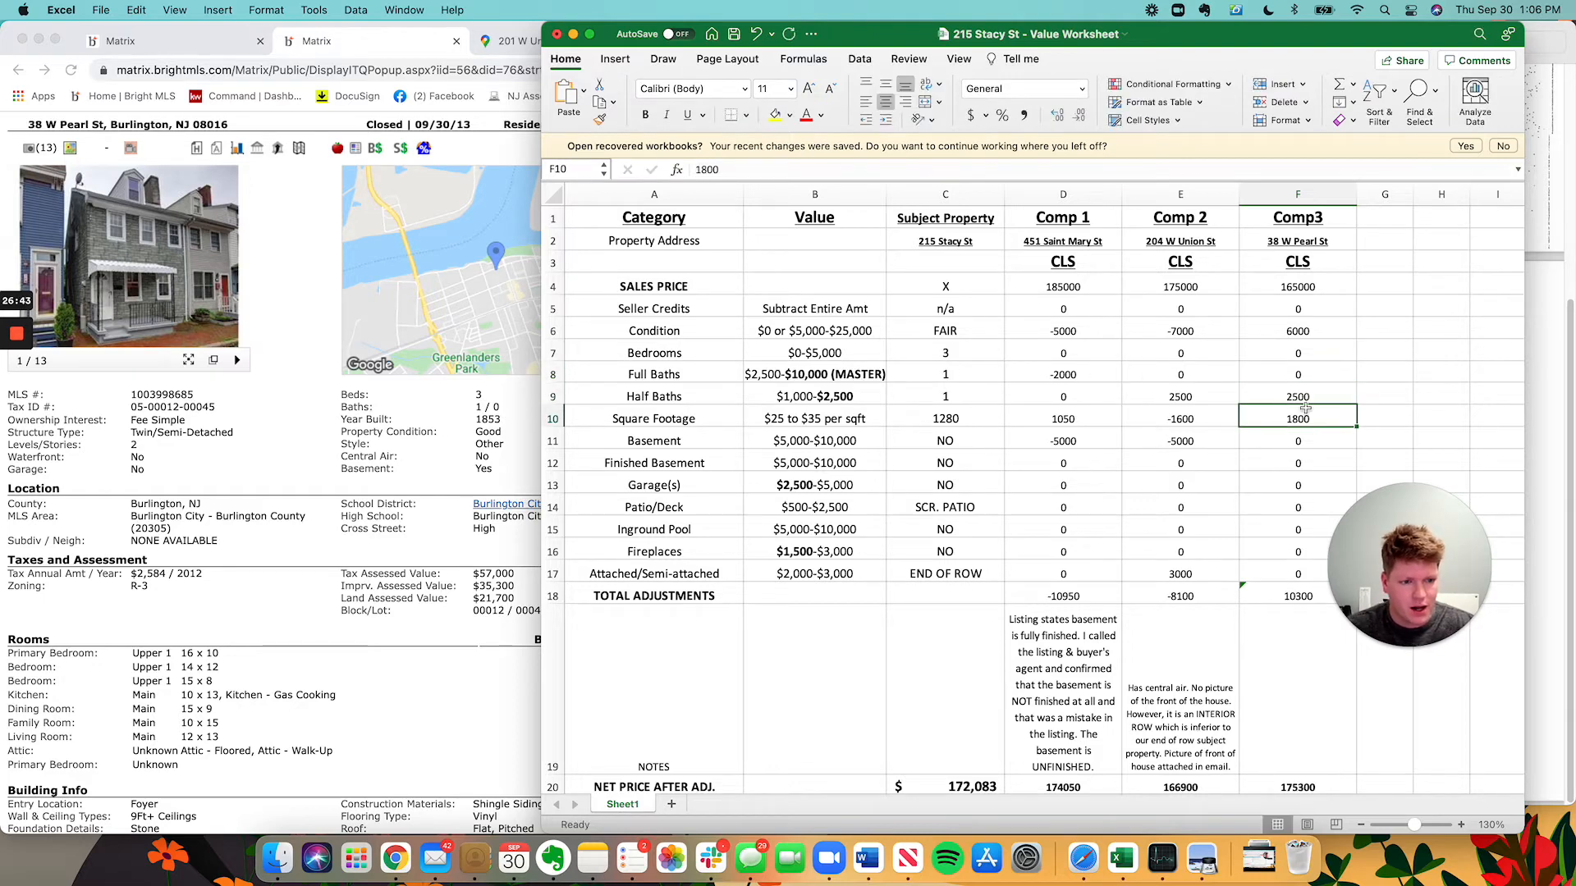
scroll(1305, 410, "down", 1)
scroll(1305, 411, "down", 1)
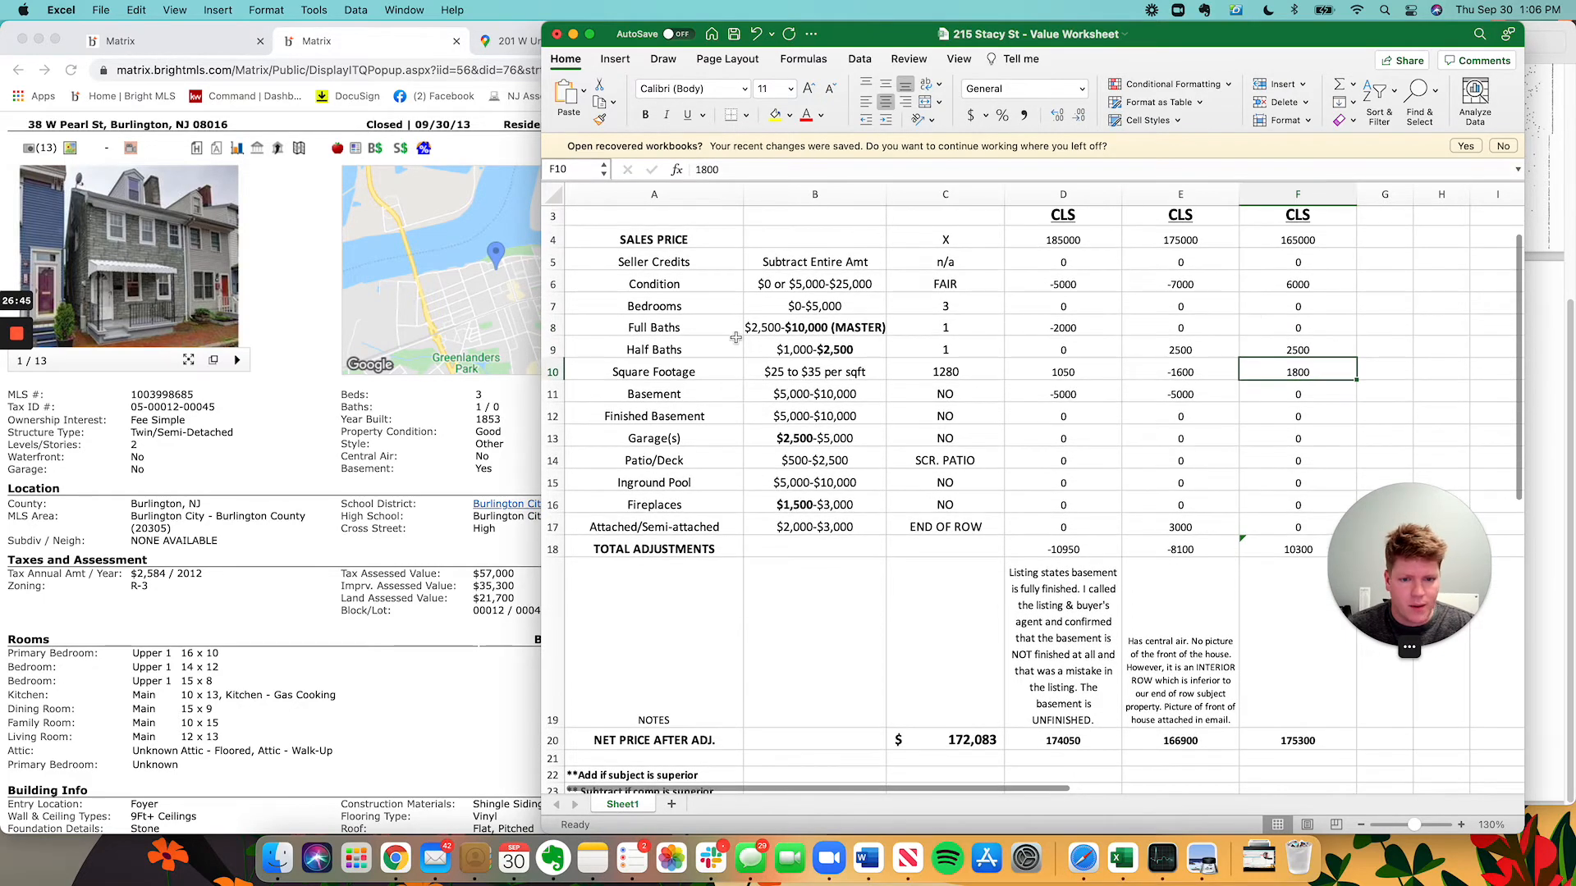
left_click(474, 465)
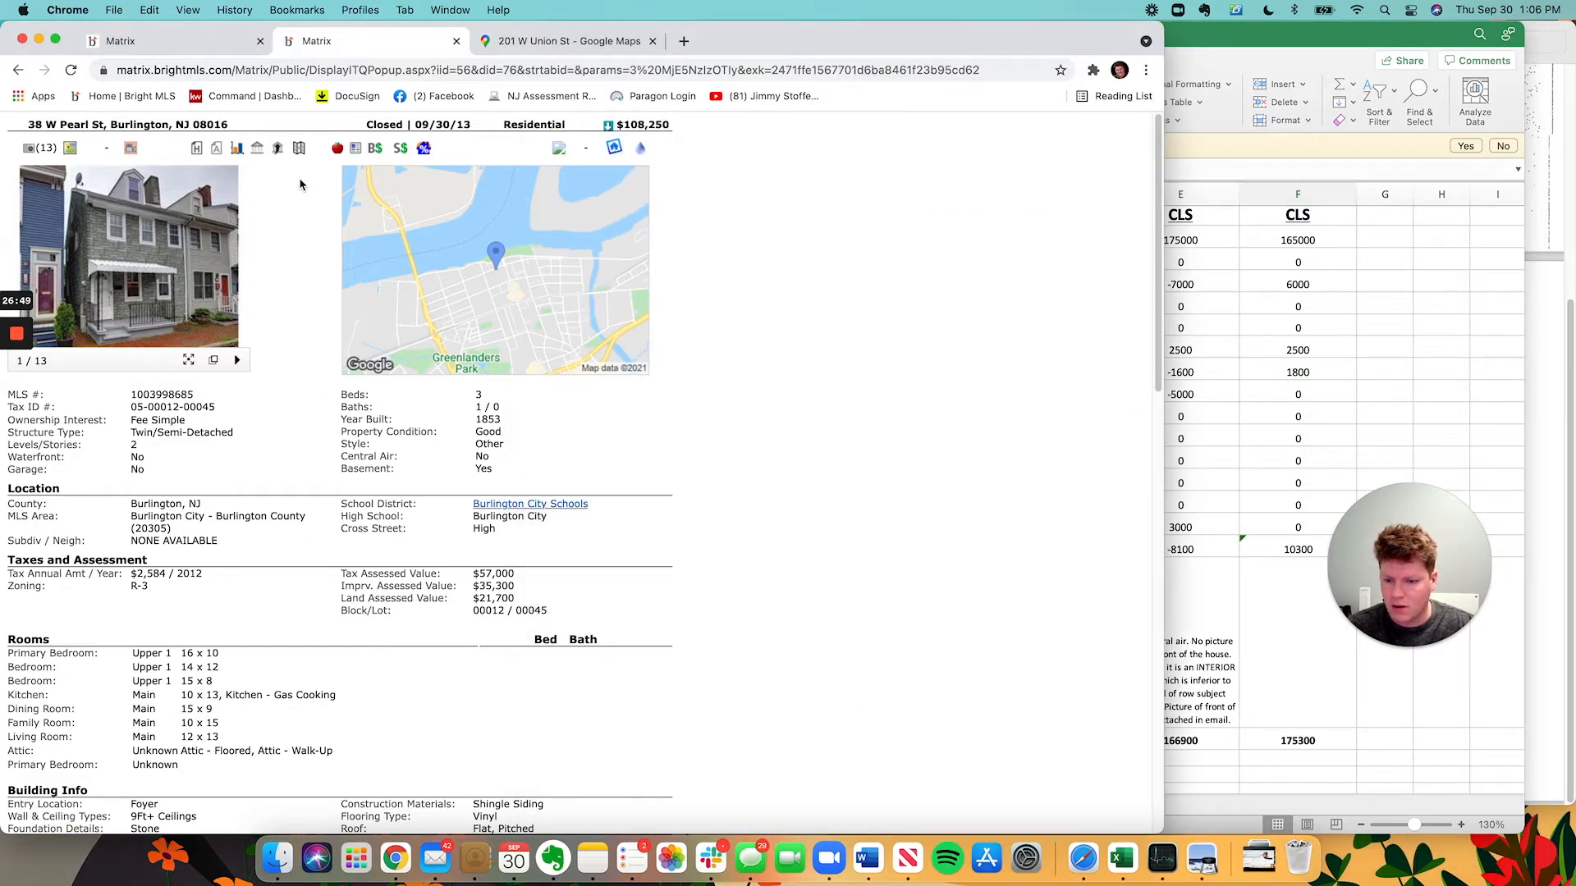
left_click(183, 42)
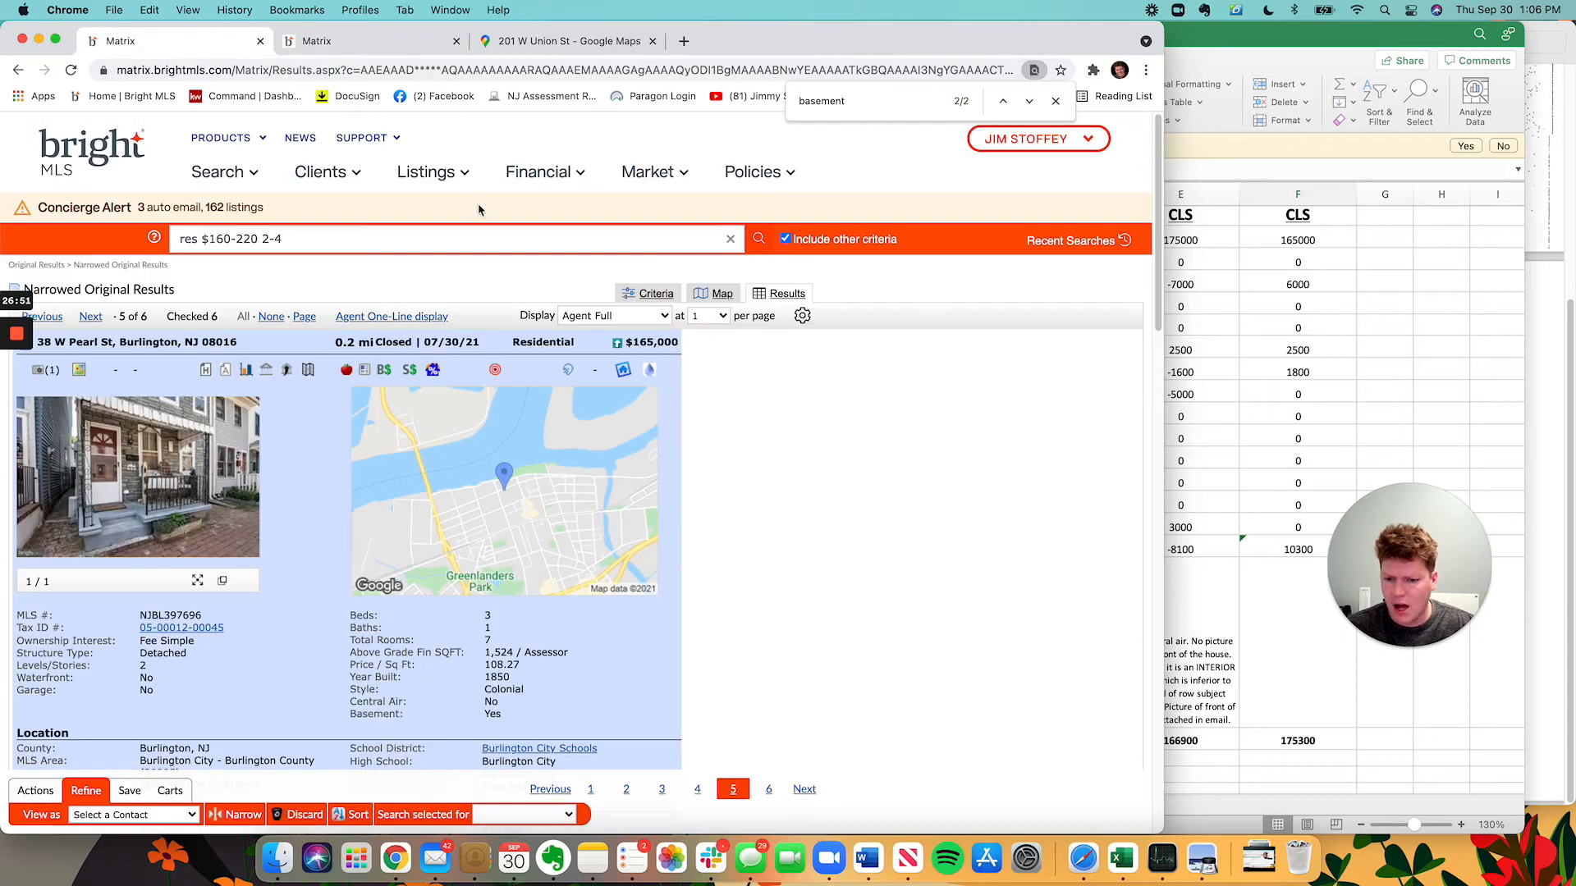
left_click(1355, 430)
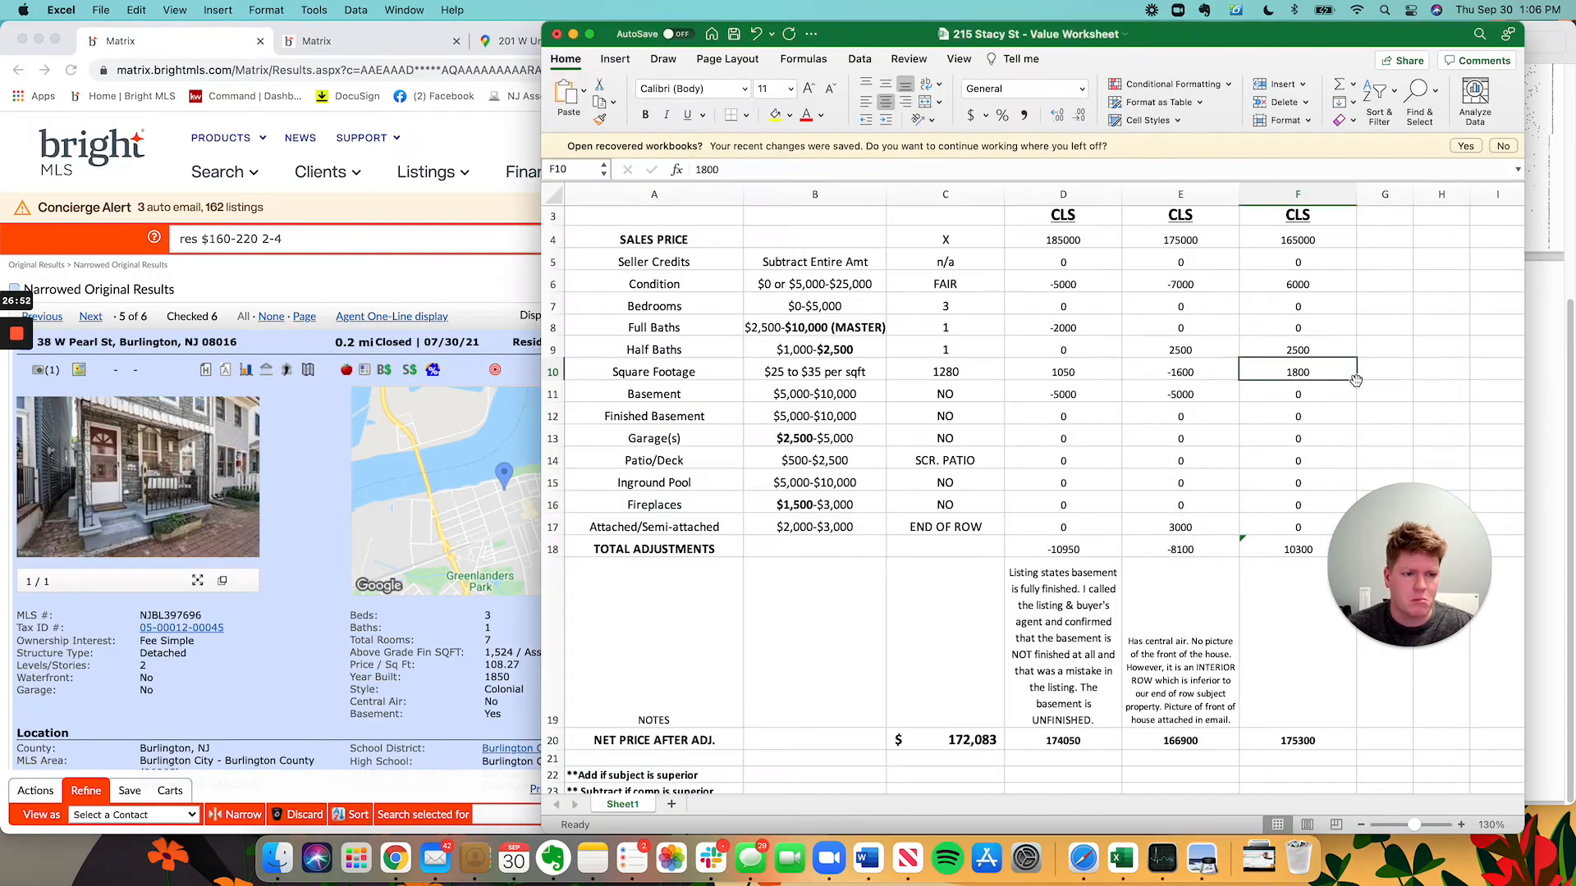
Set Comp3's square footage adjustment to =244*-25 (-6100).
key("super+space")
type("1")
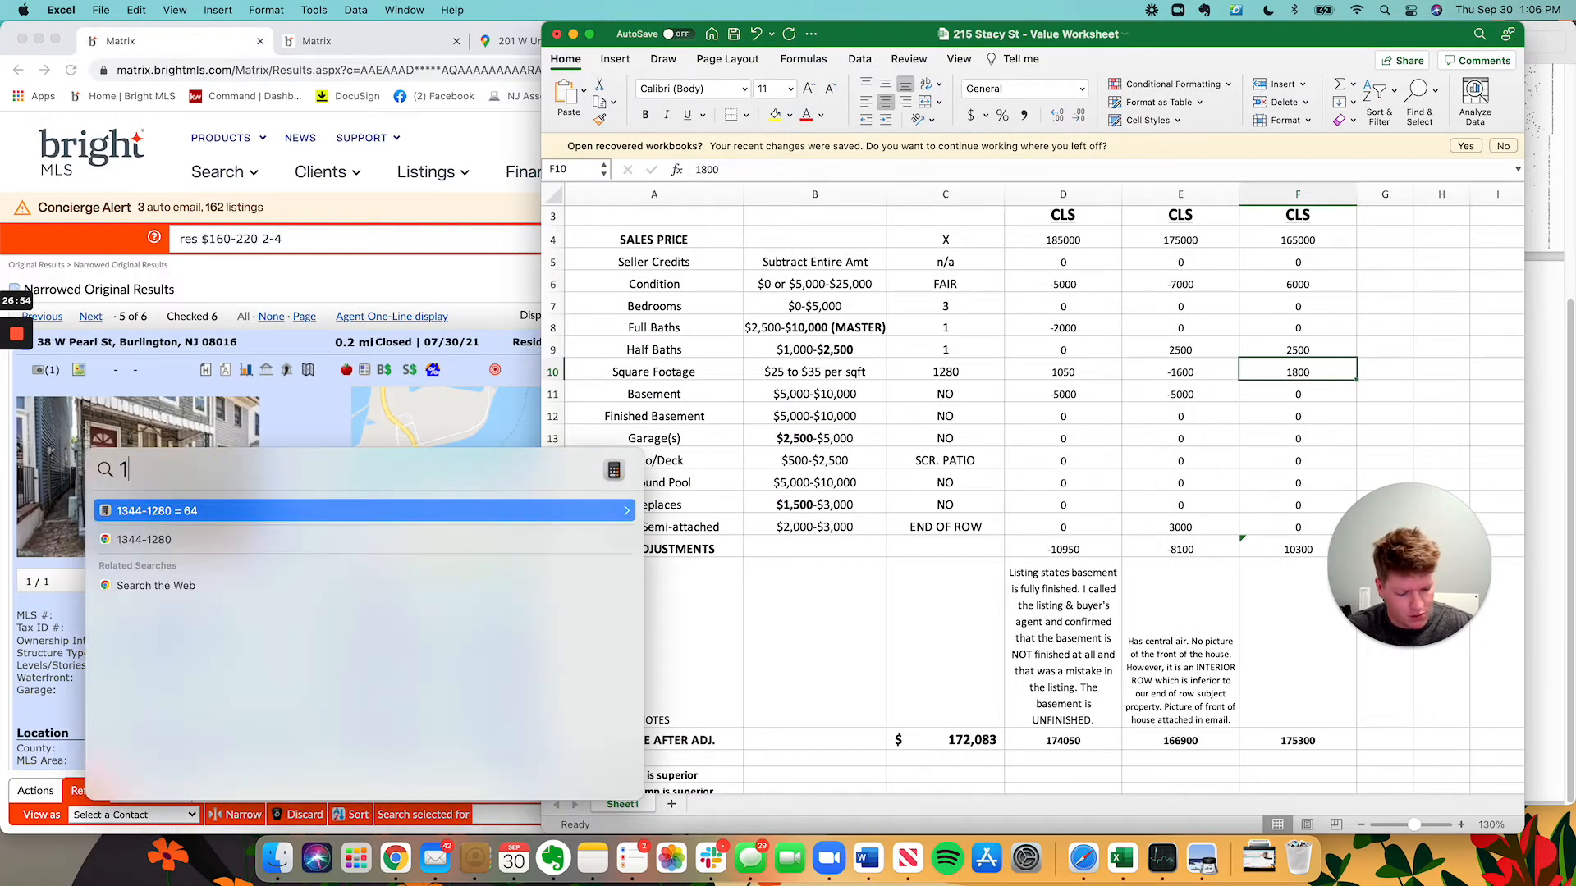
type("5274")
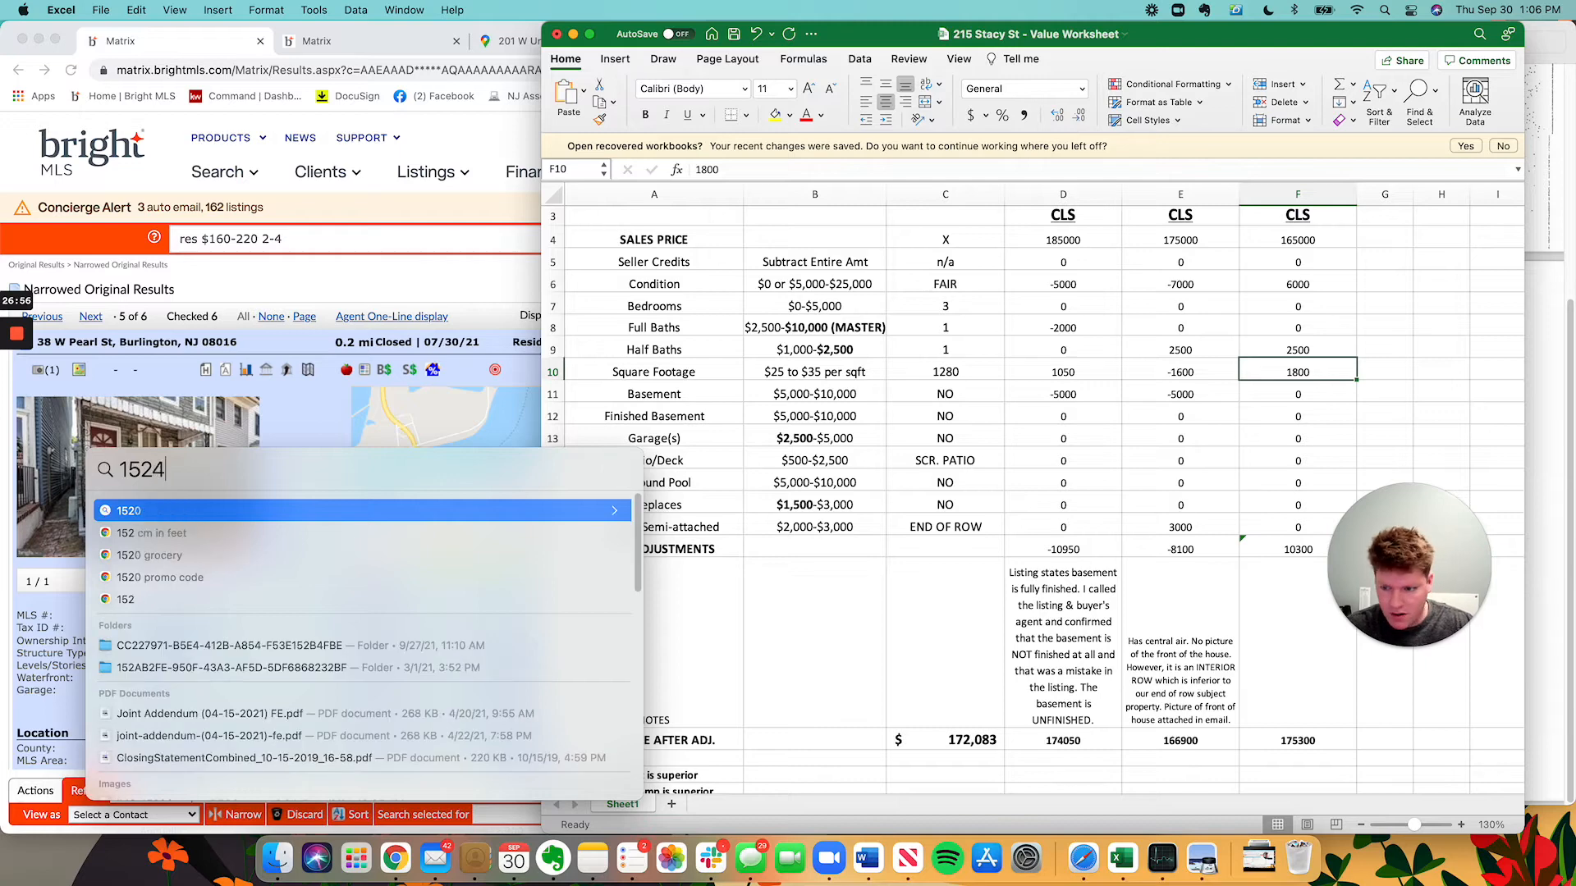
type("*.9")
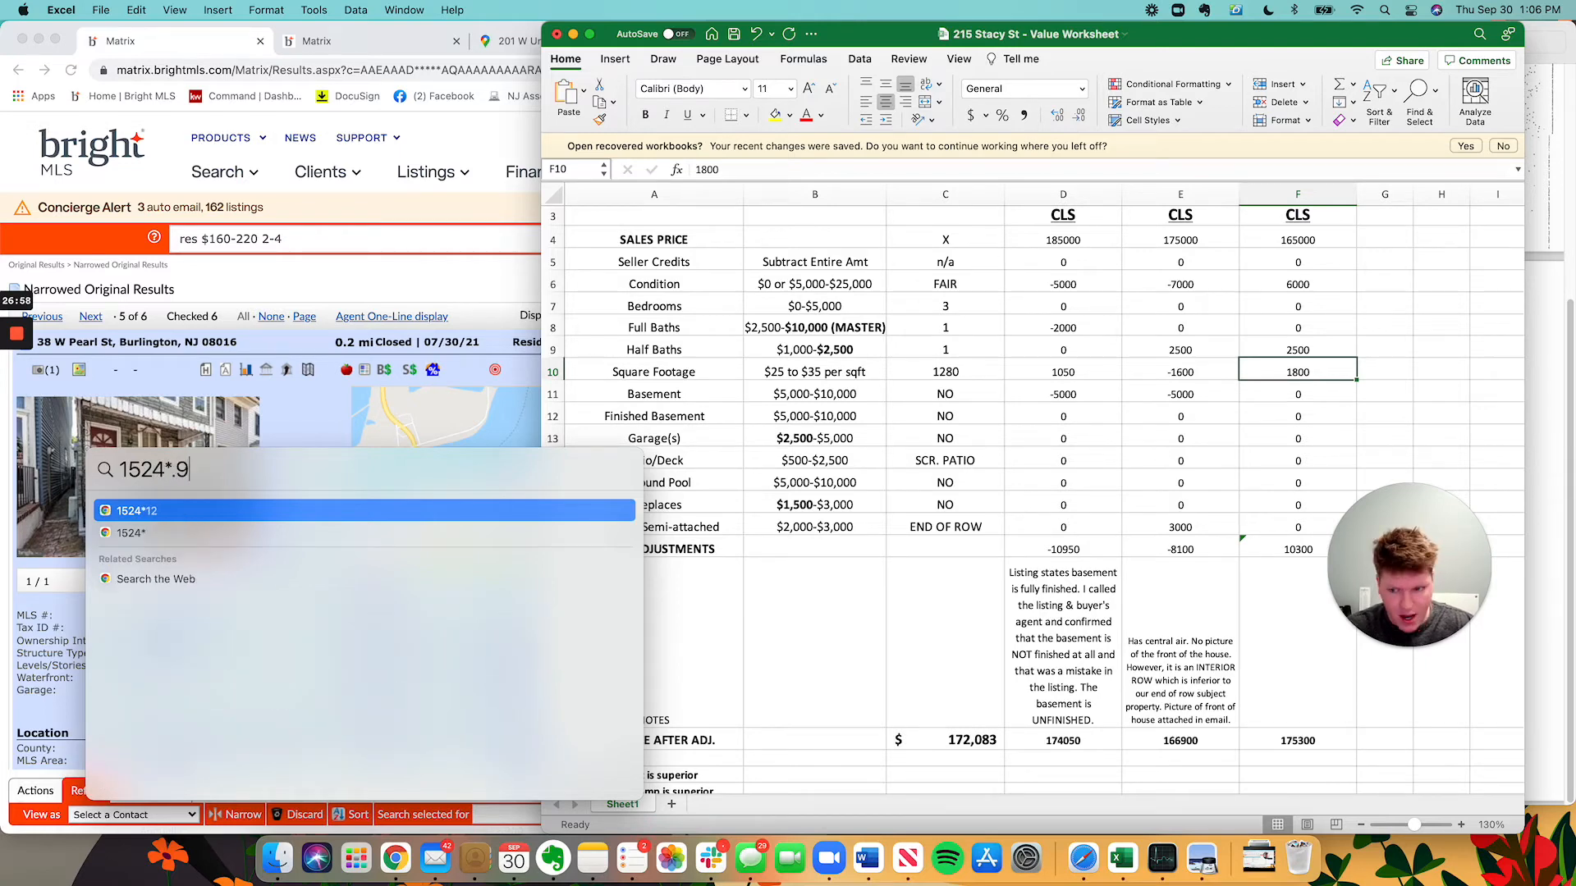
key("BackSpace")
key("BackSpace")
key("BackSpace")
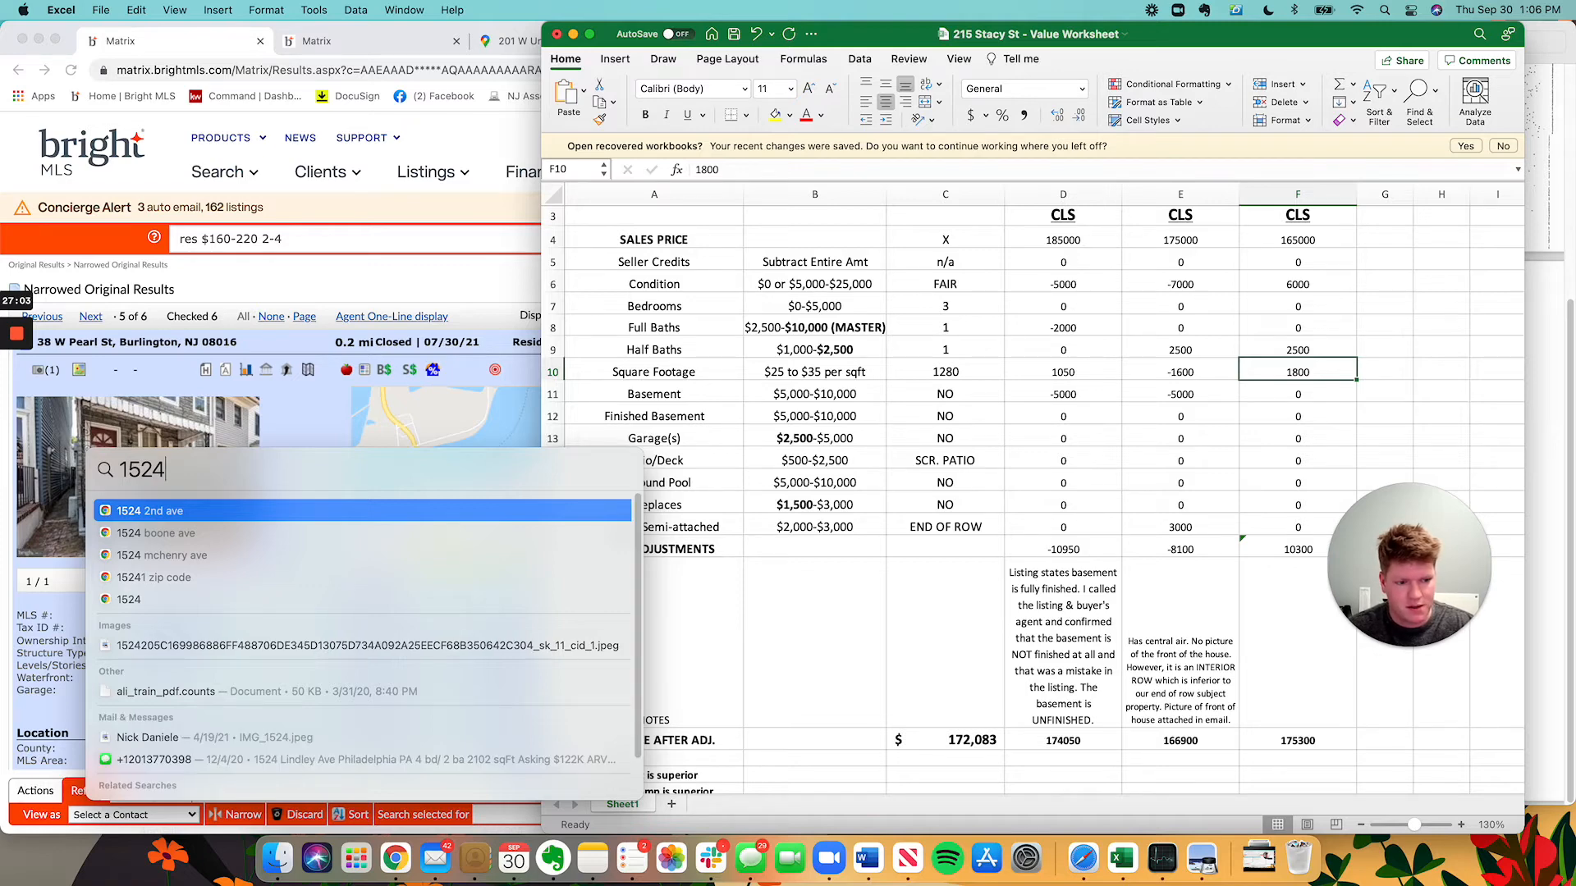
type("-")
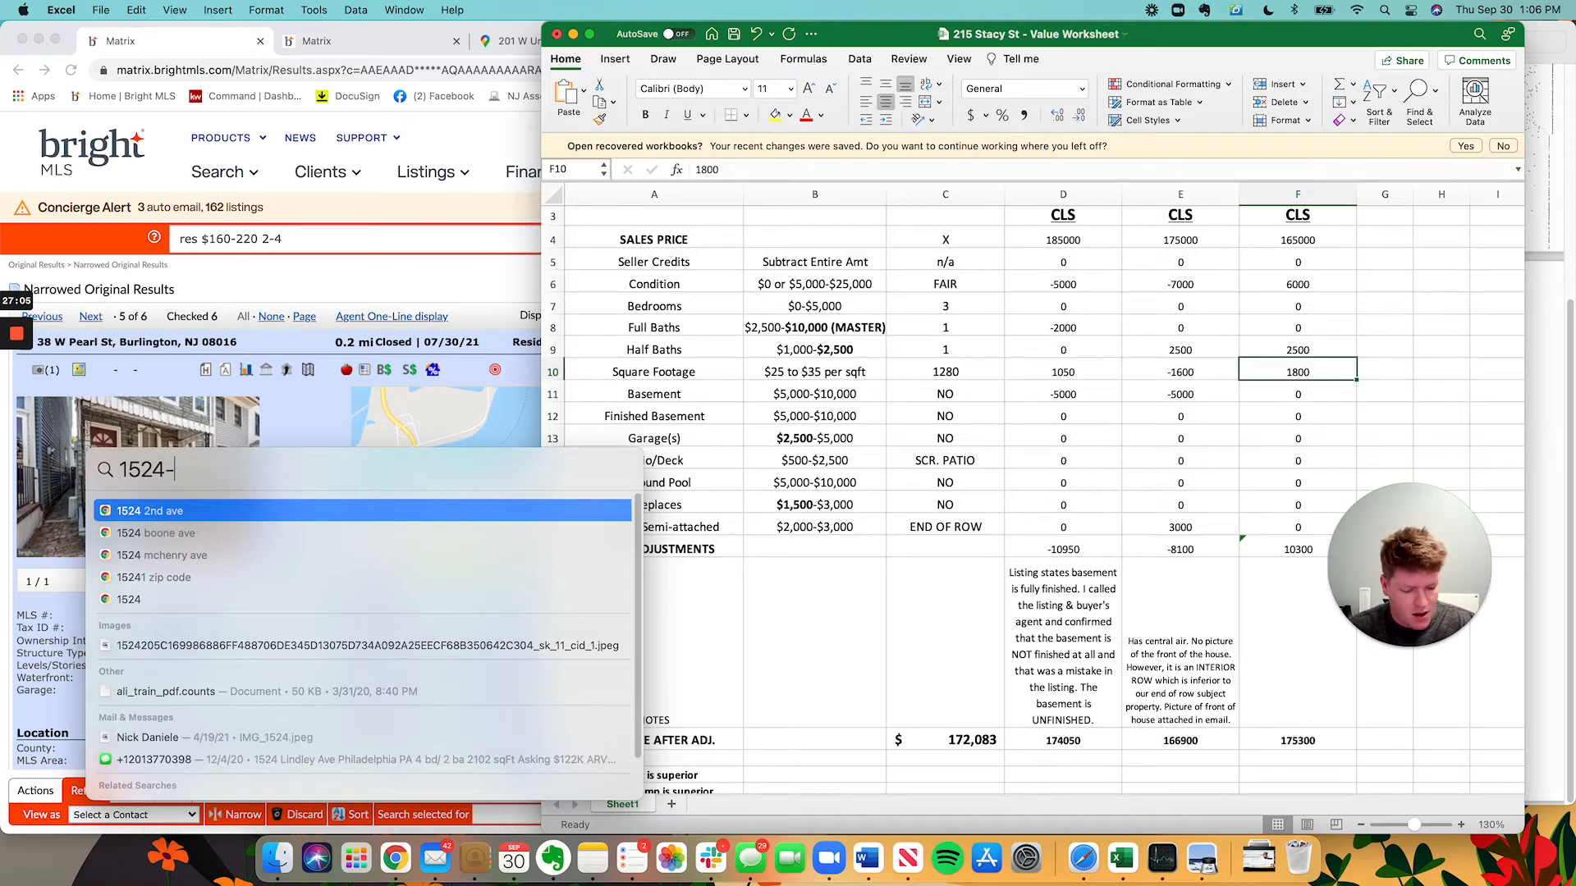
type("1280")
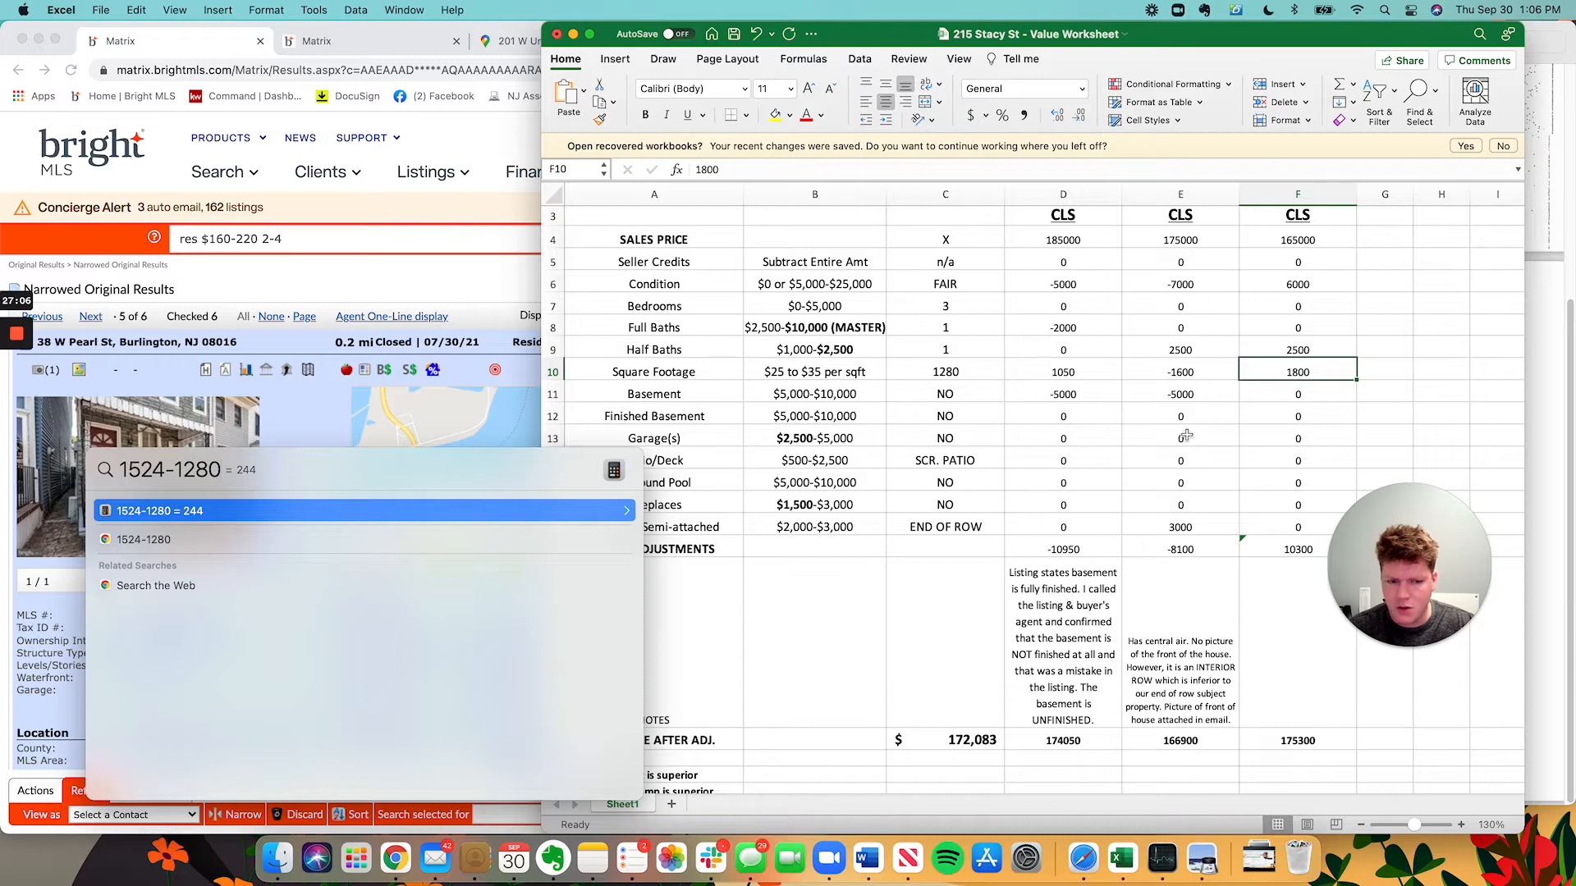
key("Escape")
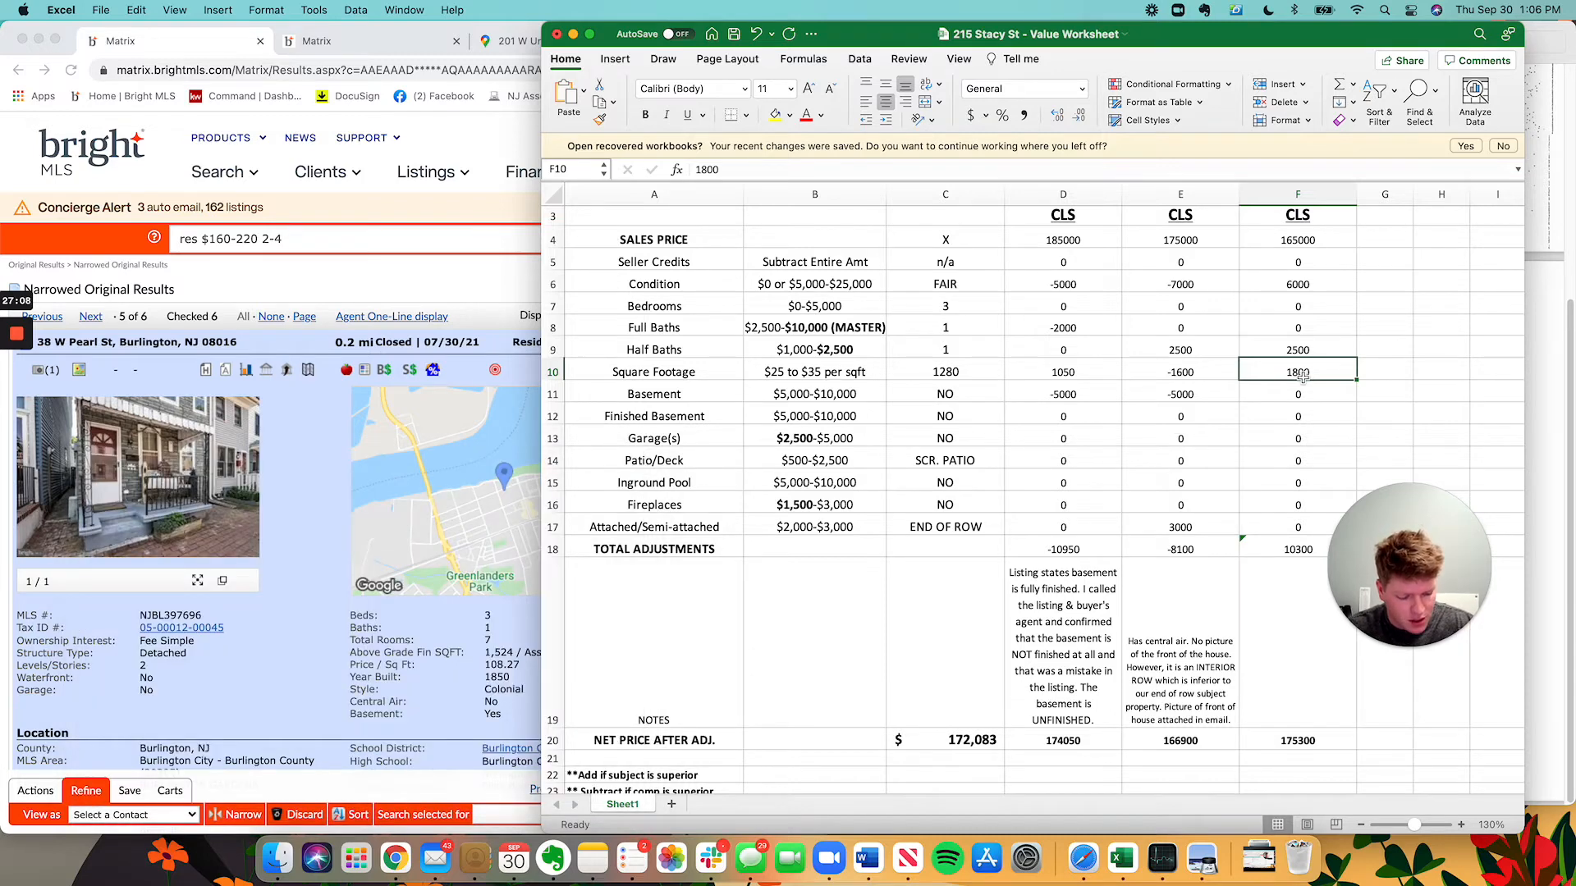
type("=244")
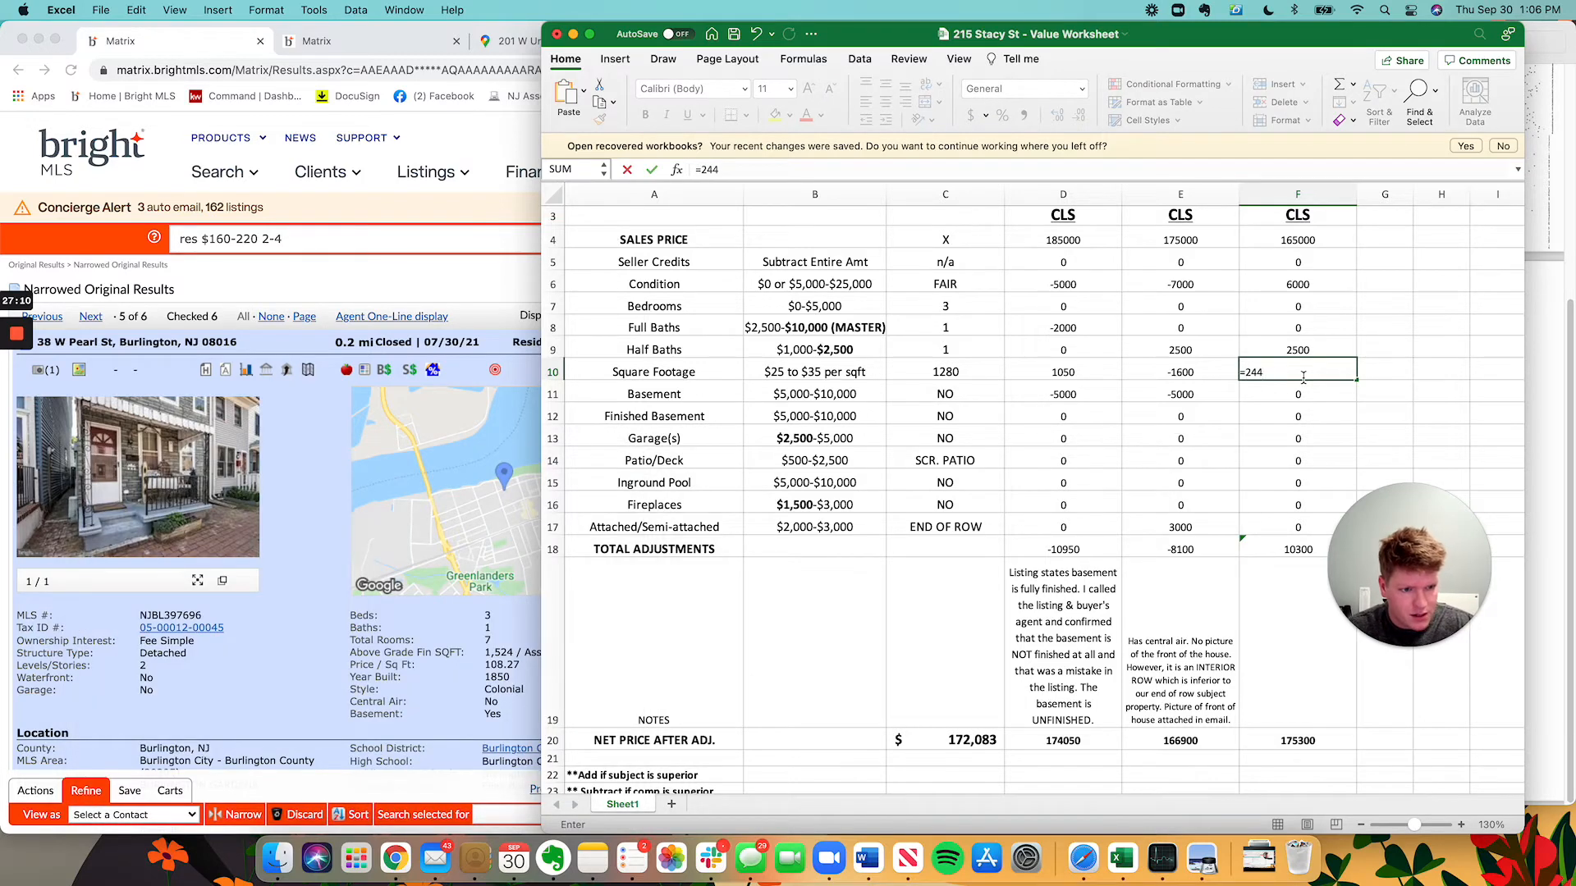
type("*-25")
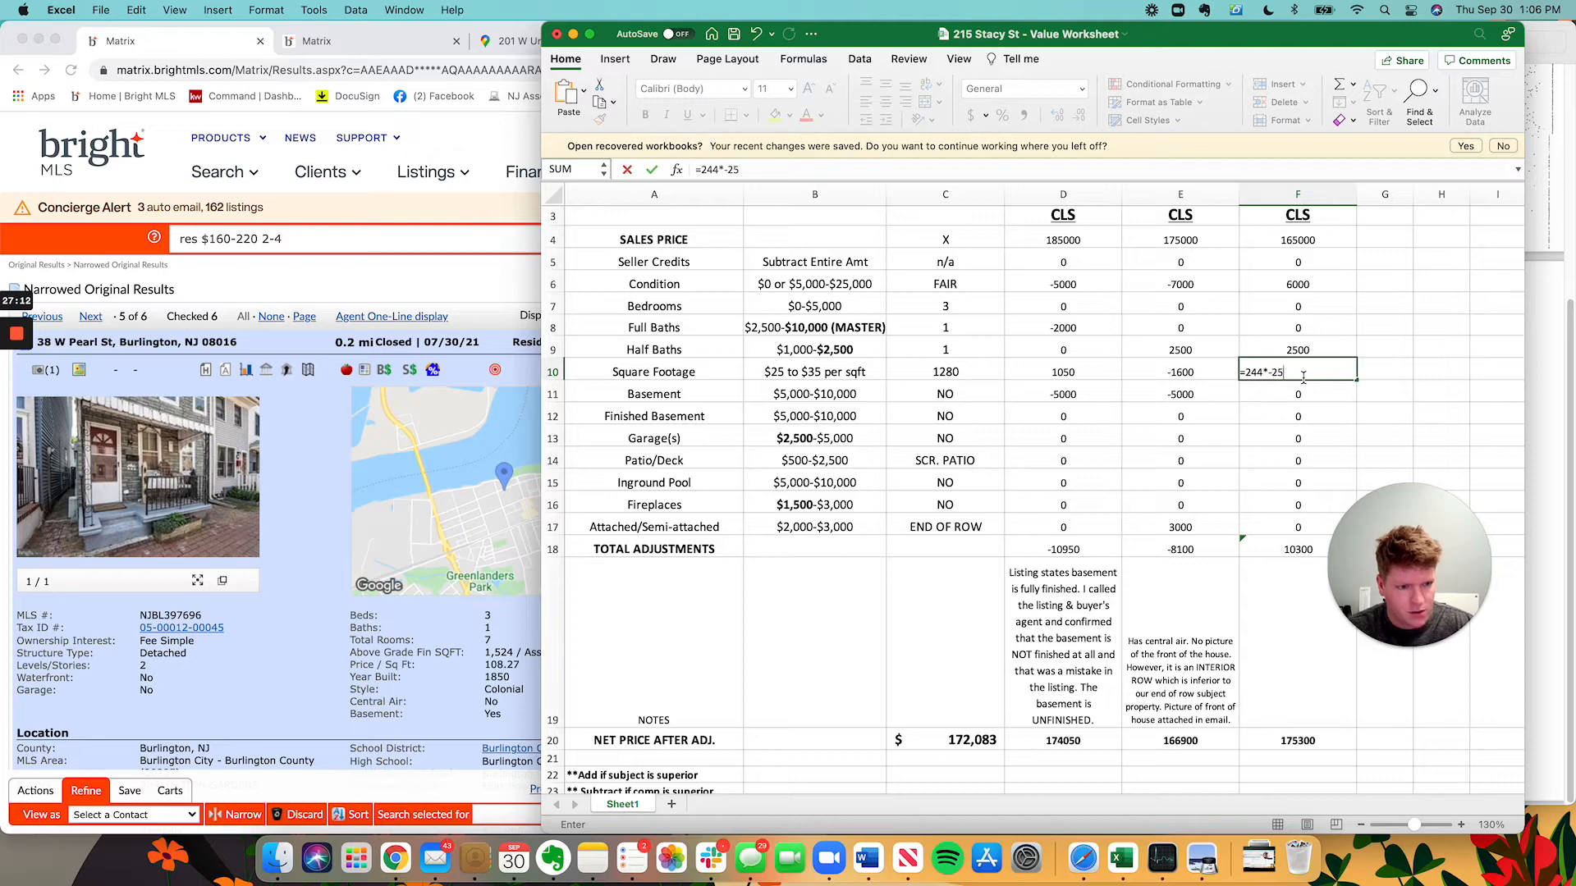
key("Return")
left_click(1342, 377)
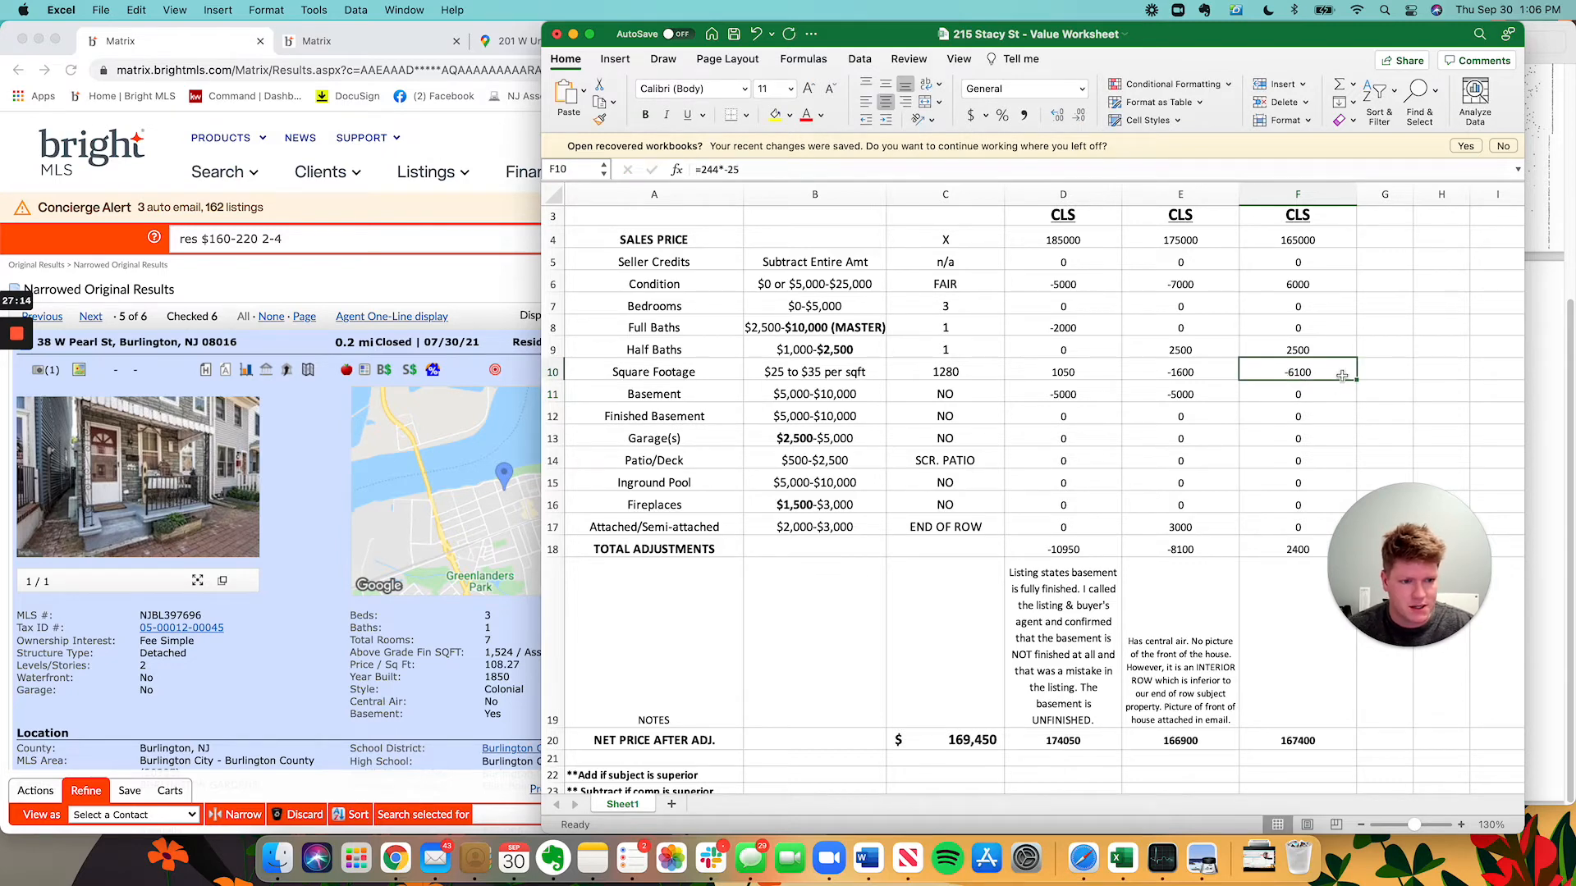
left_click(1330, 402)
Enter a -5000 basement adjustment for Comp3.
left_click(357, 490)
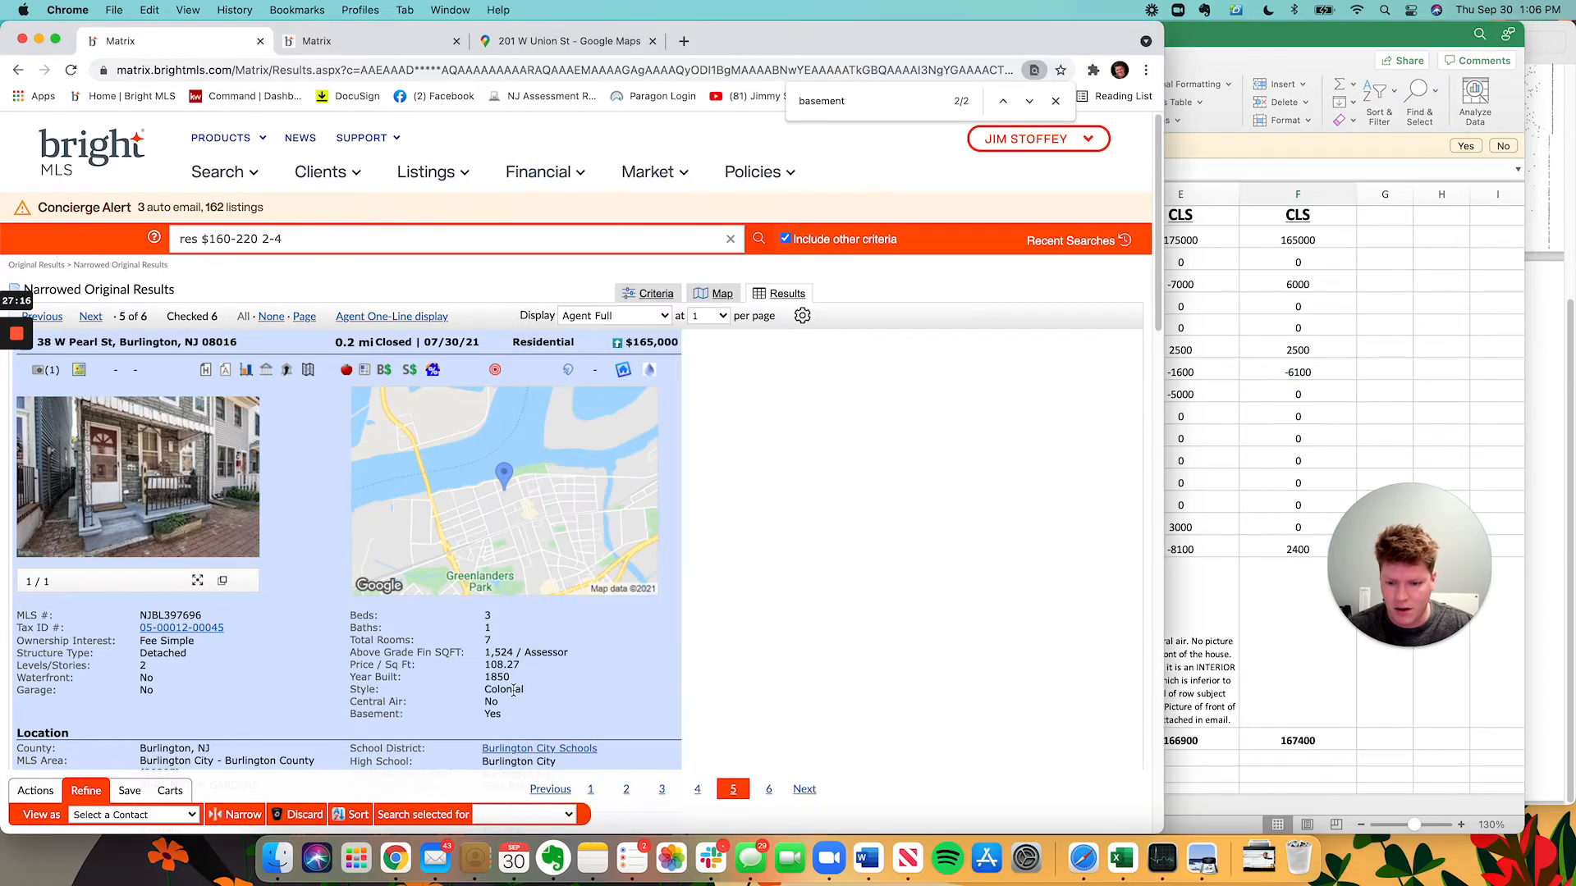
left_click(1294, 411)
type("-5000")
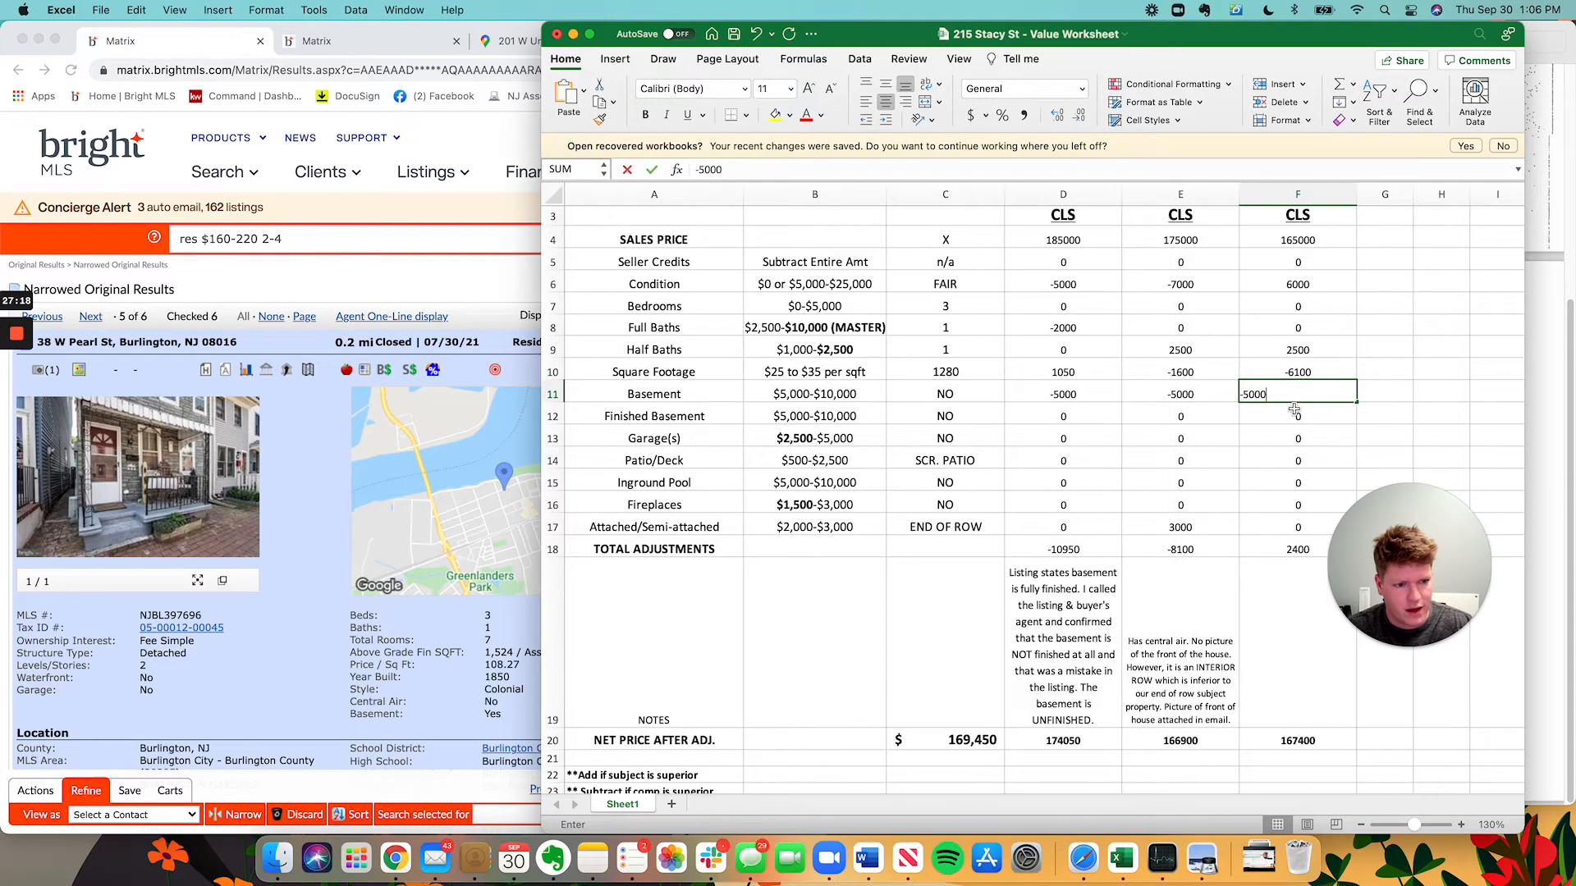
key("Return")
Recheck the listing's basement details and move down Comp3's remaining rows to its notes cell.
left_click(452, 591)
scroll(453, 591, "down", 15)
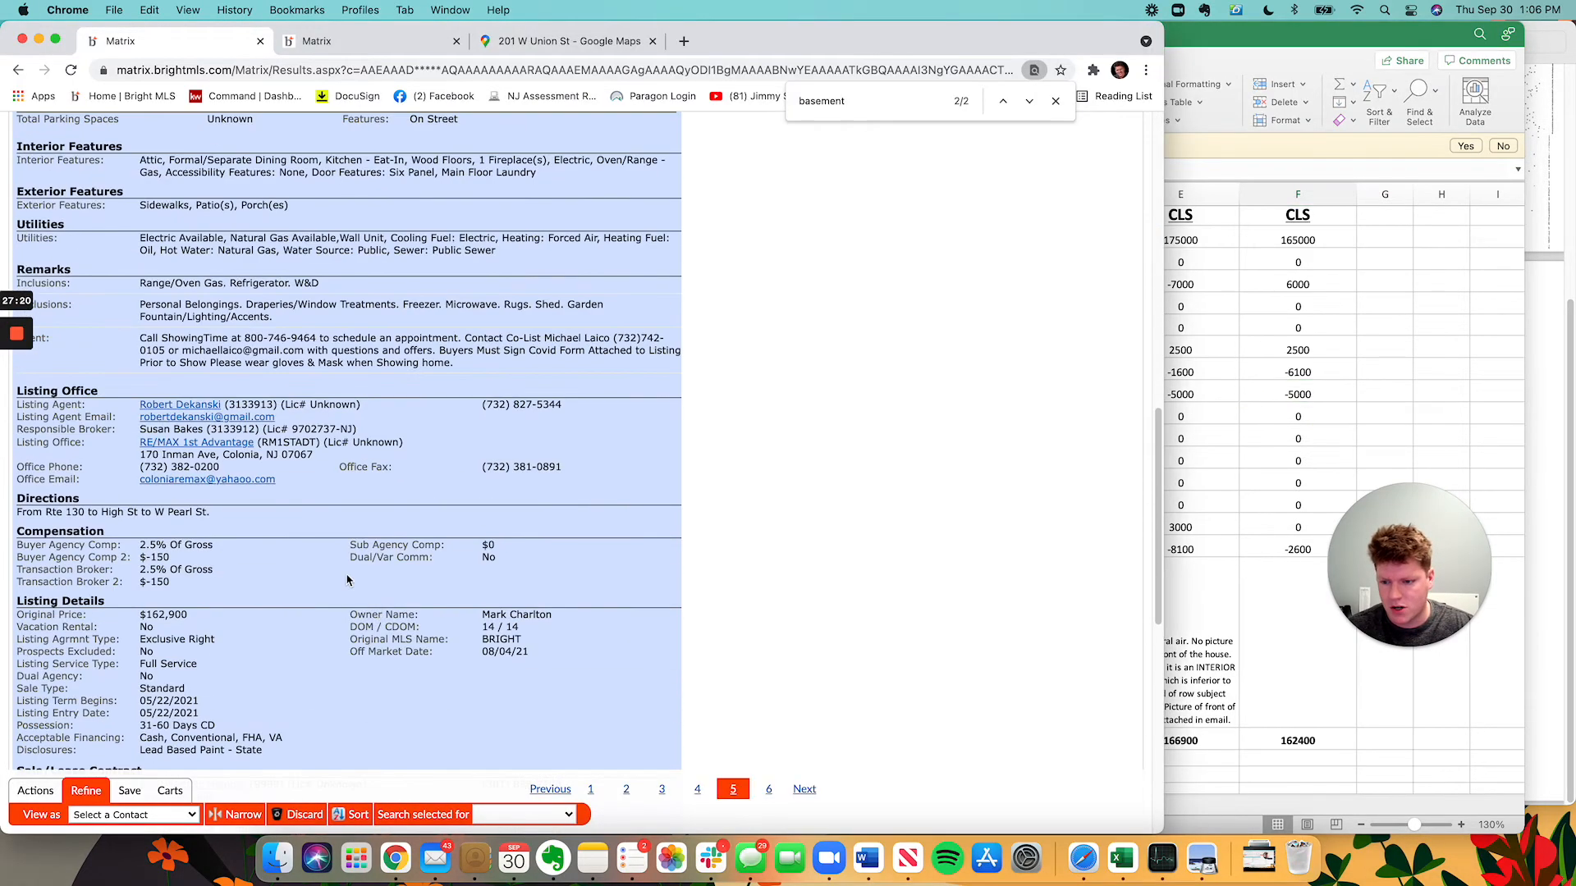
scroll(443, 504, "up", 15)
left_click(1450, 406)
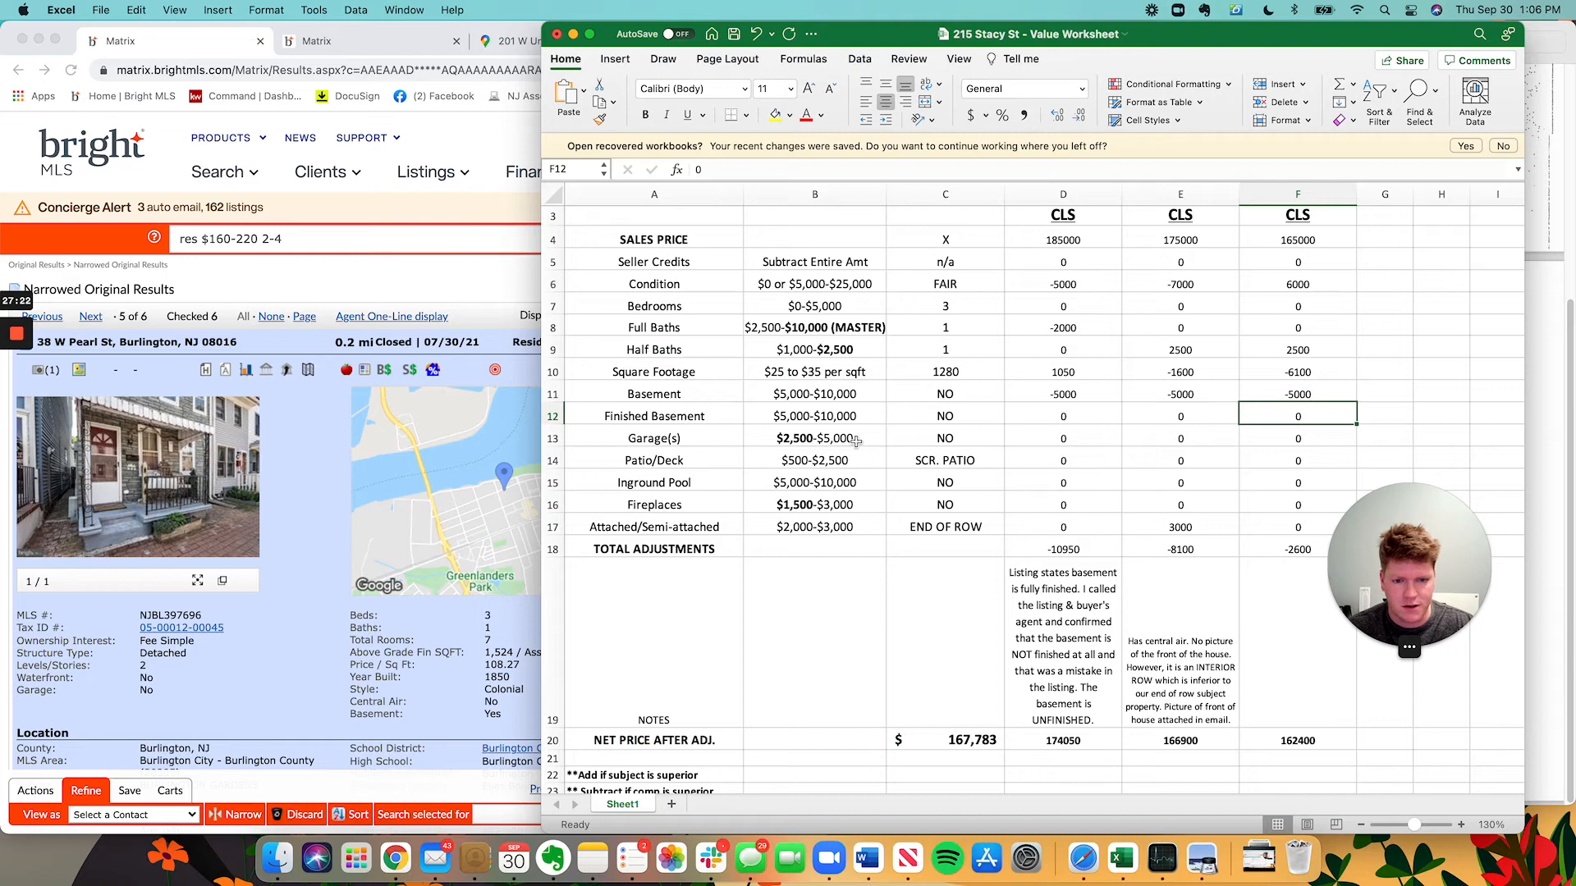
key("Down")
key("Down")
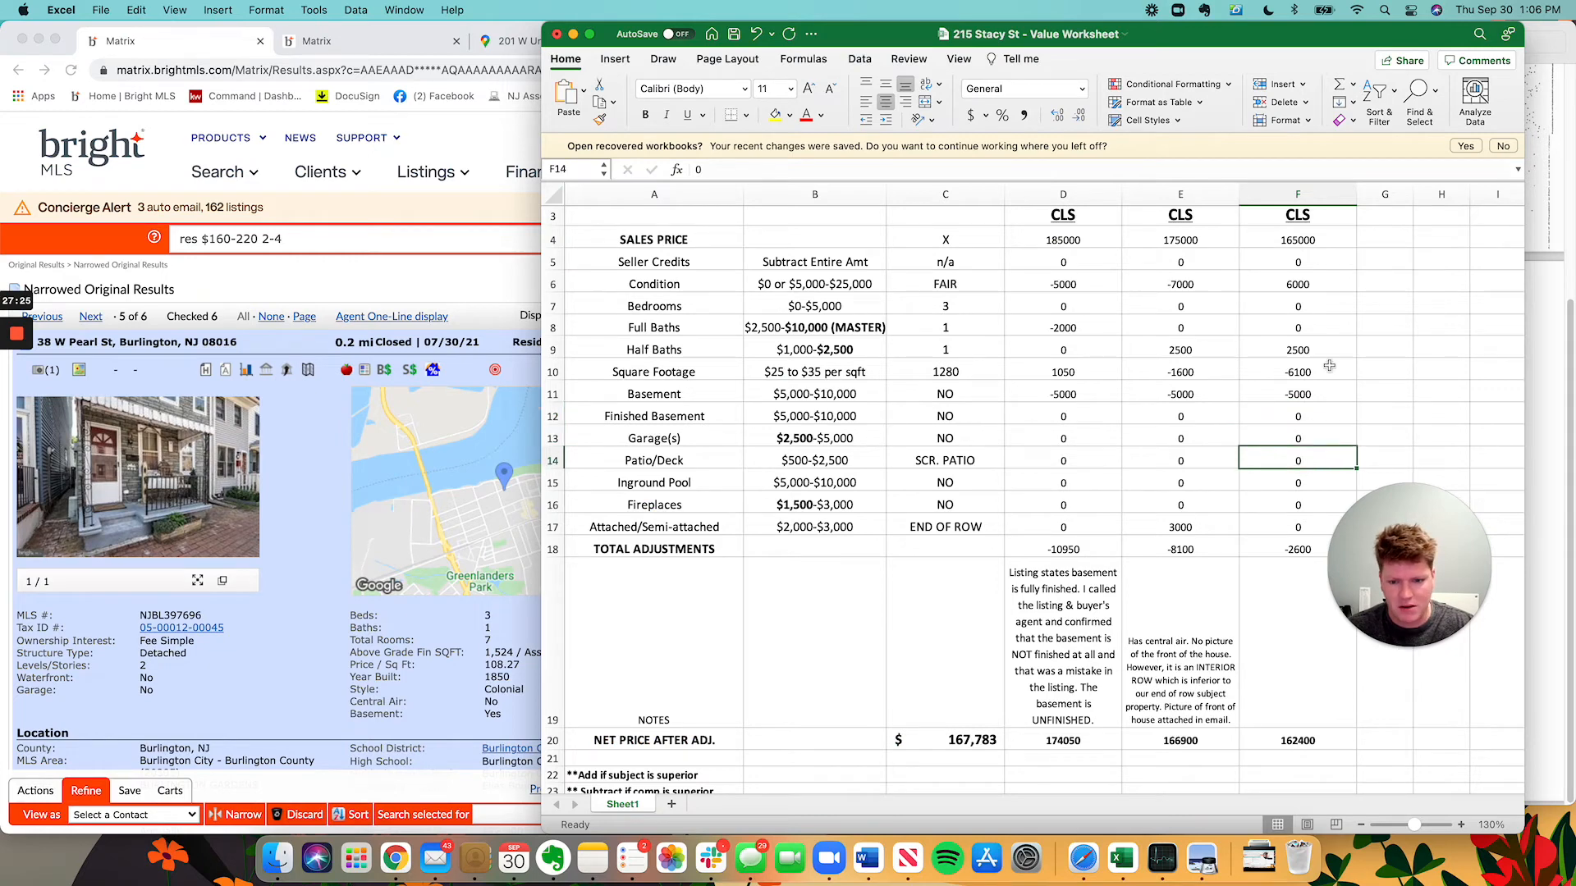
scroll(1275, 466, "down", 1)
scroll(1366, 406, "down", 2)
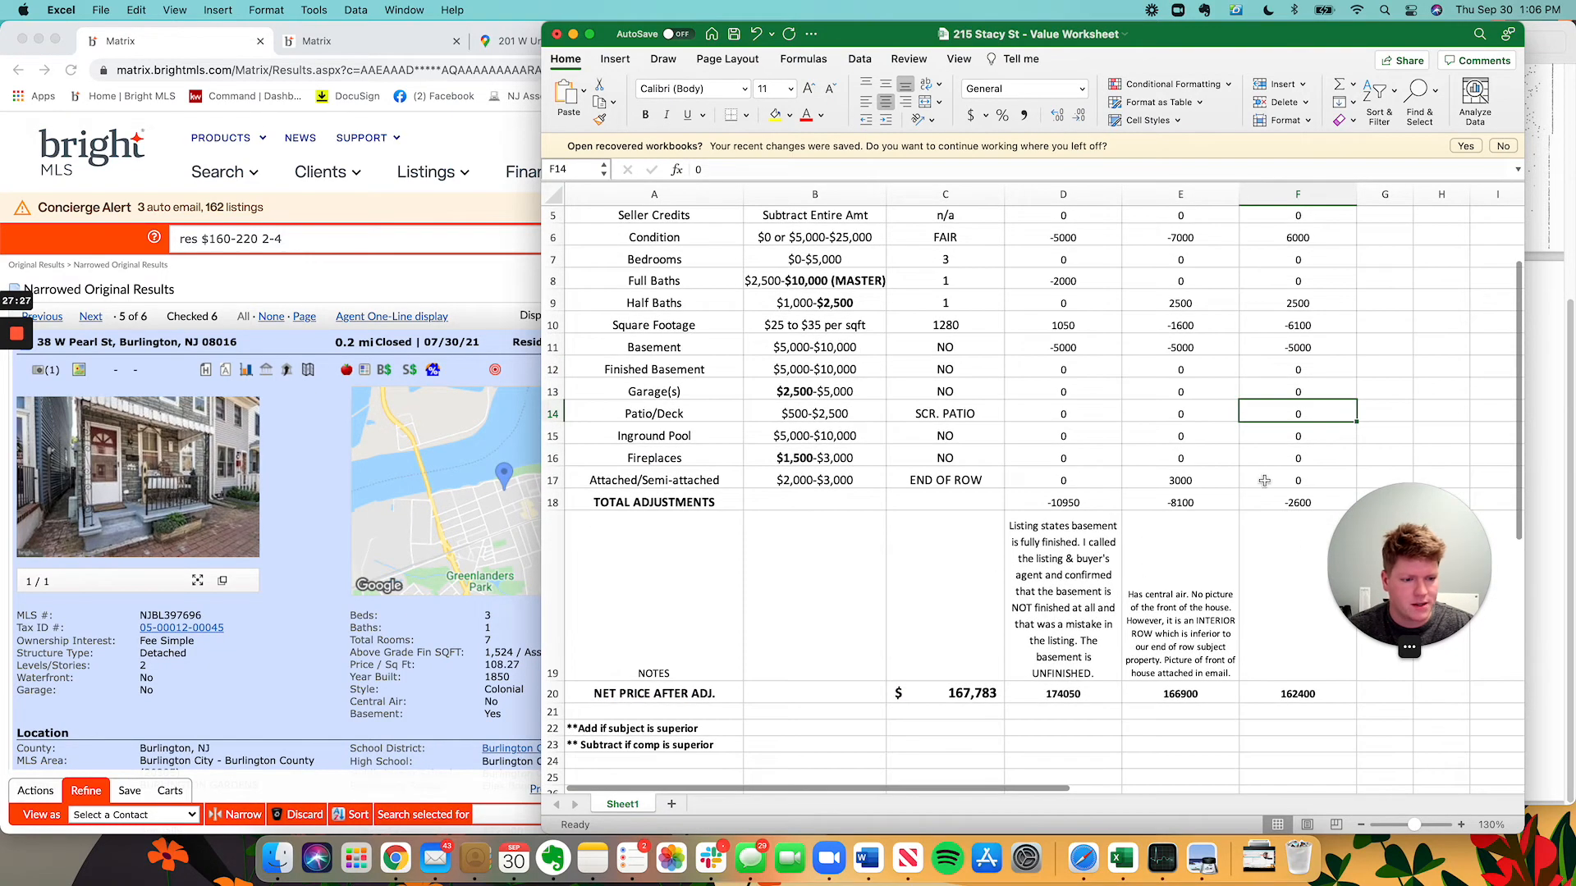
scroll(1198, 311, "down", 1)
key("Down")
key("Down")
key("Down")
key("Down")
key("Down")
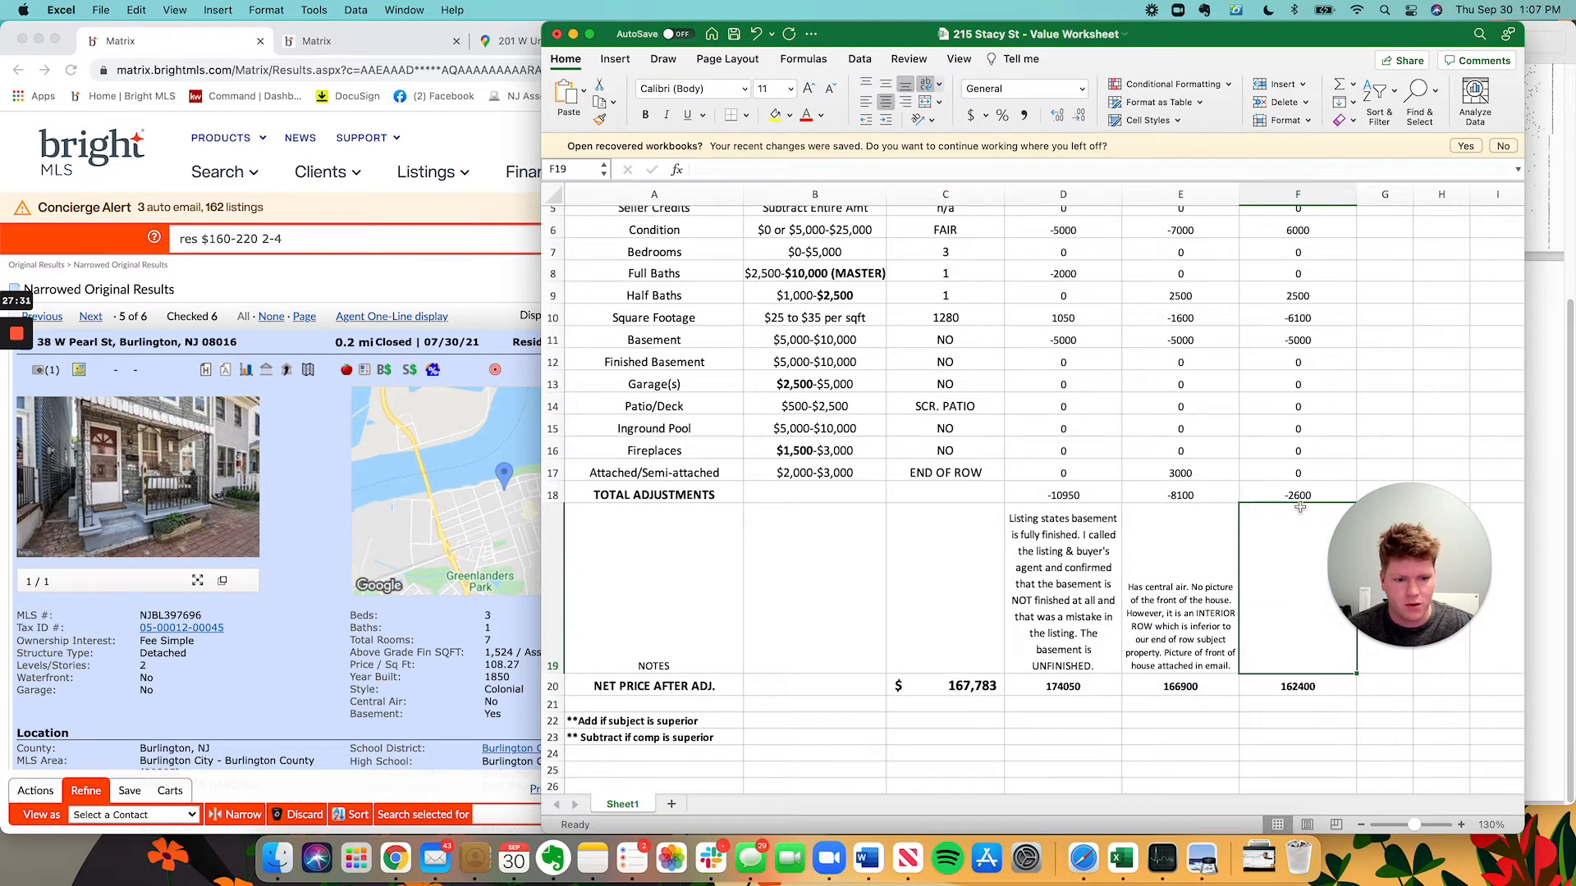
Enter Comp3's 3000 attached/semi-attached adjustment and its note about interior-row, poor condition.
left_click(1288, 470)
type("3000")
key("Return")
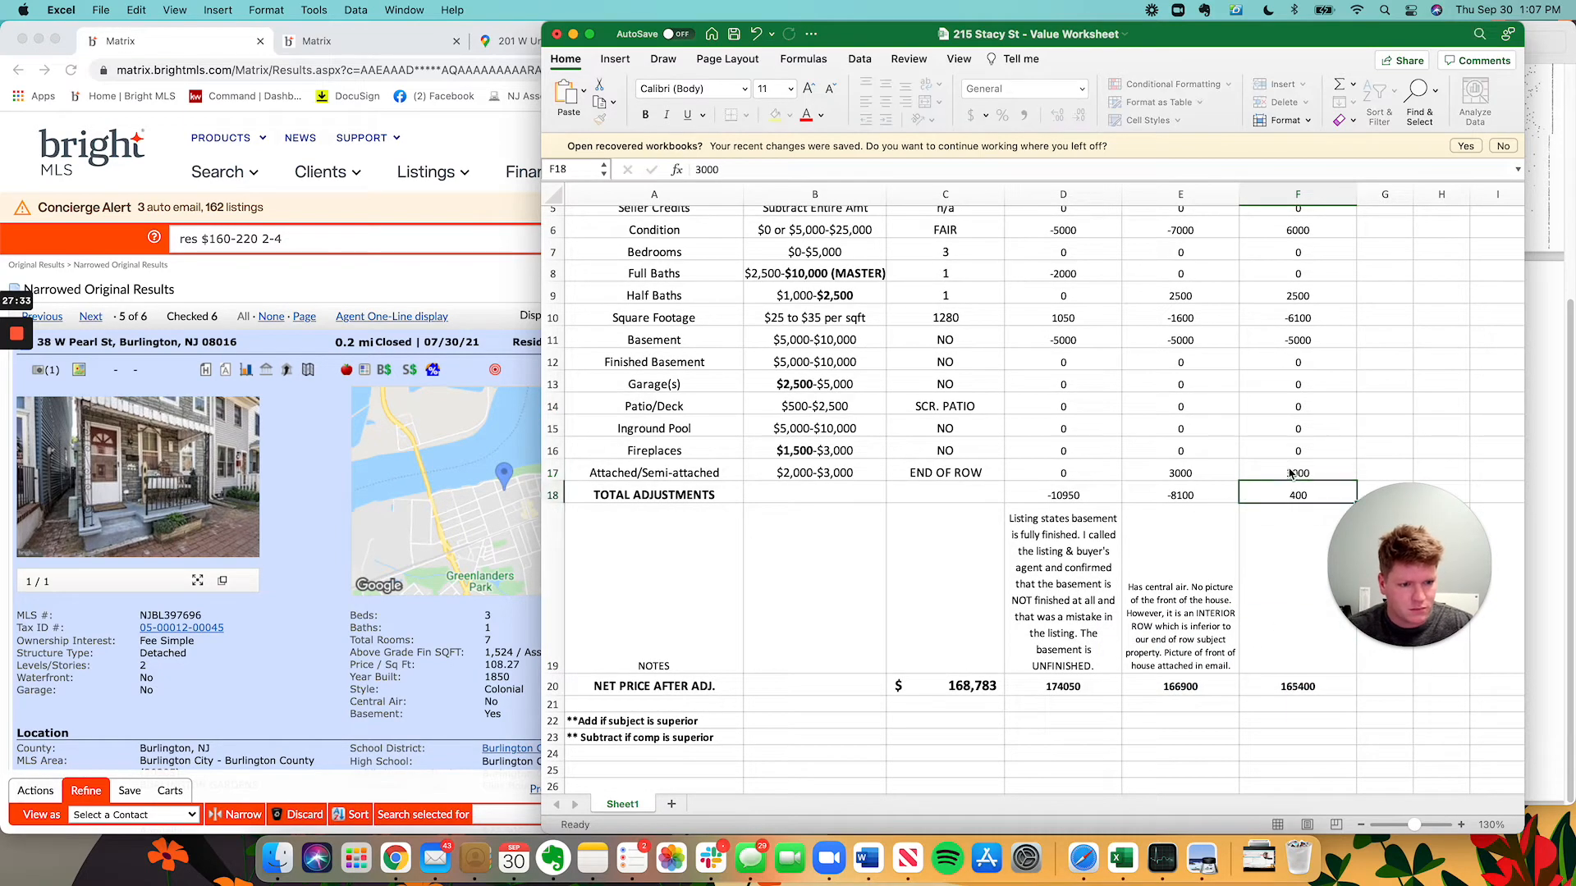
left_click(1253, 569)
type("Interior row. No pict")
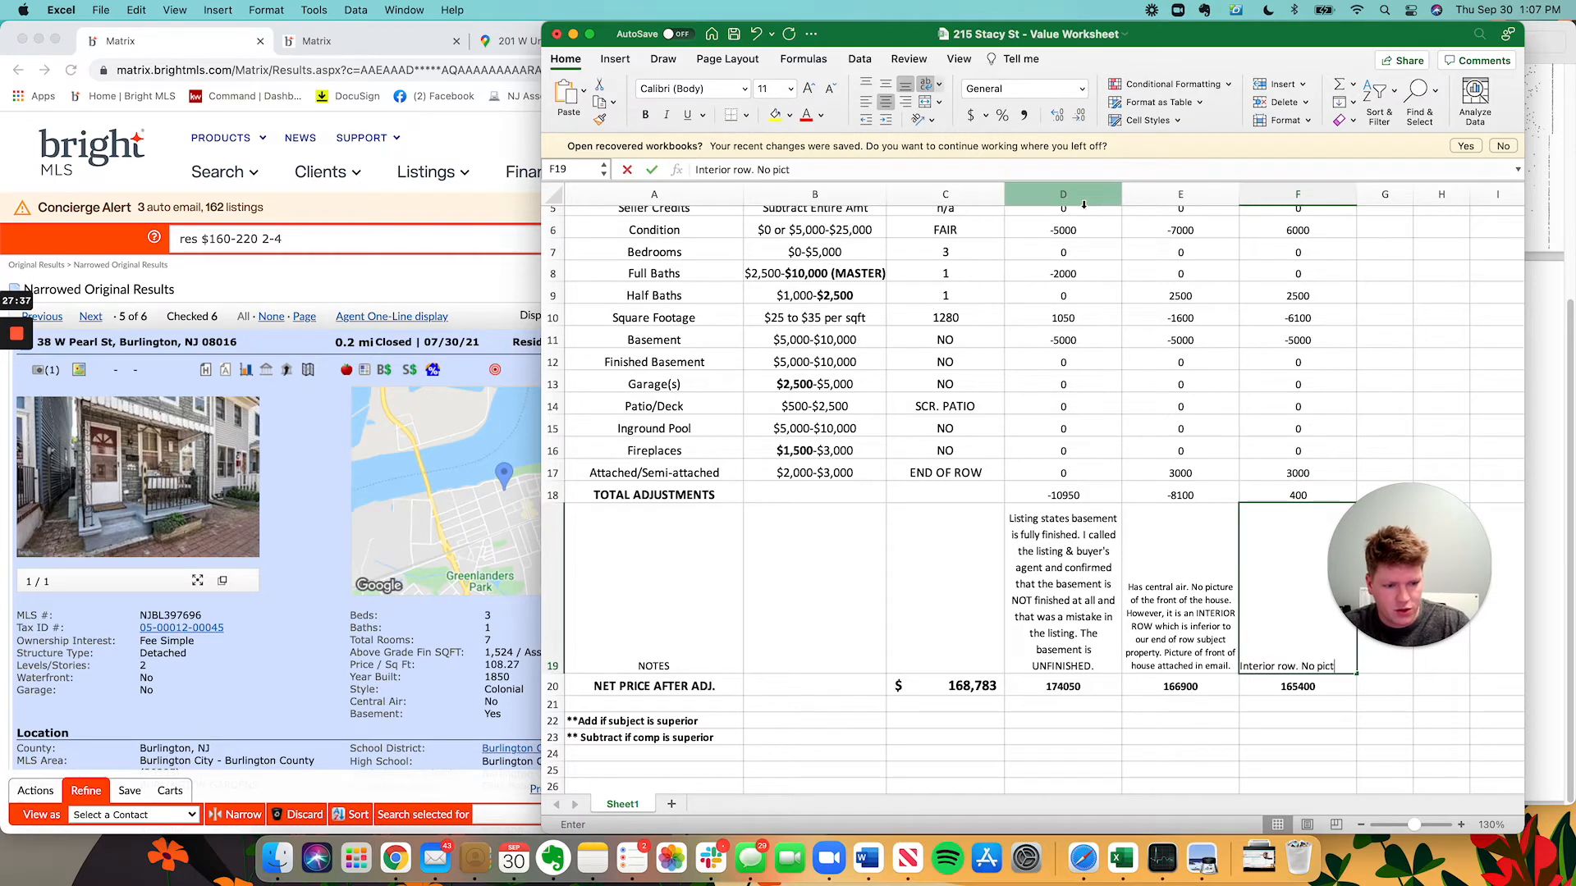
type("ures in rec")
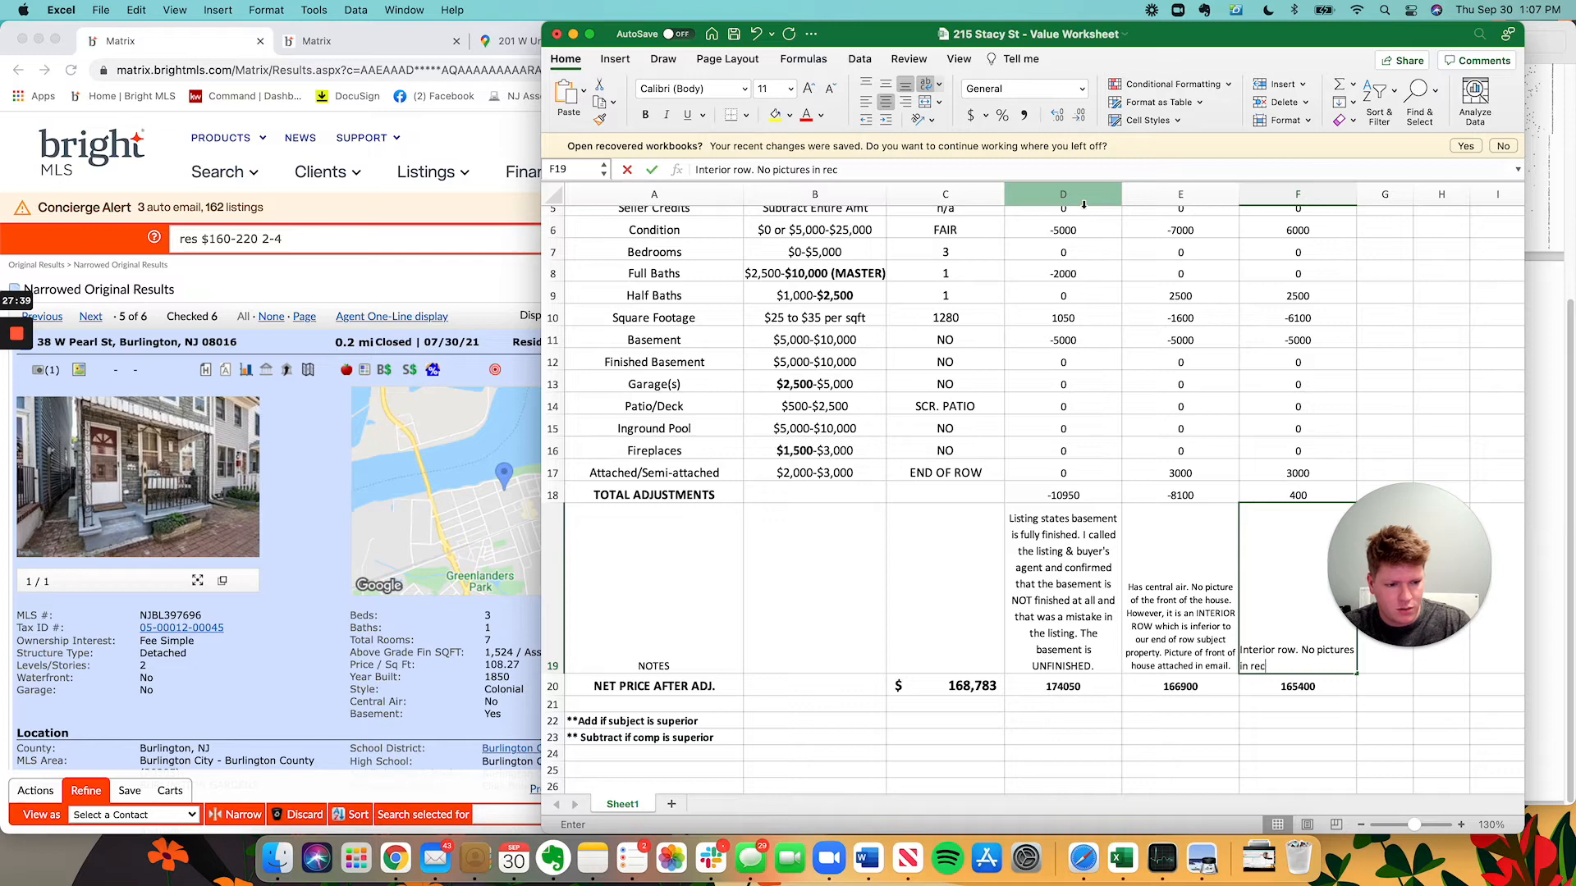
type("ent listing. Loo")
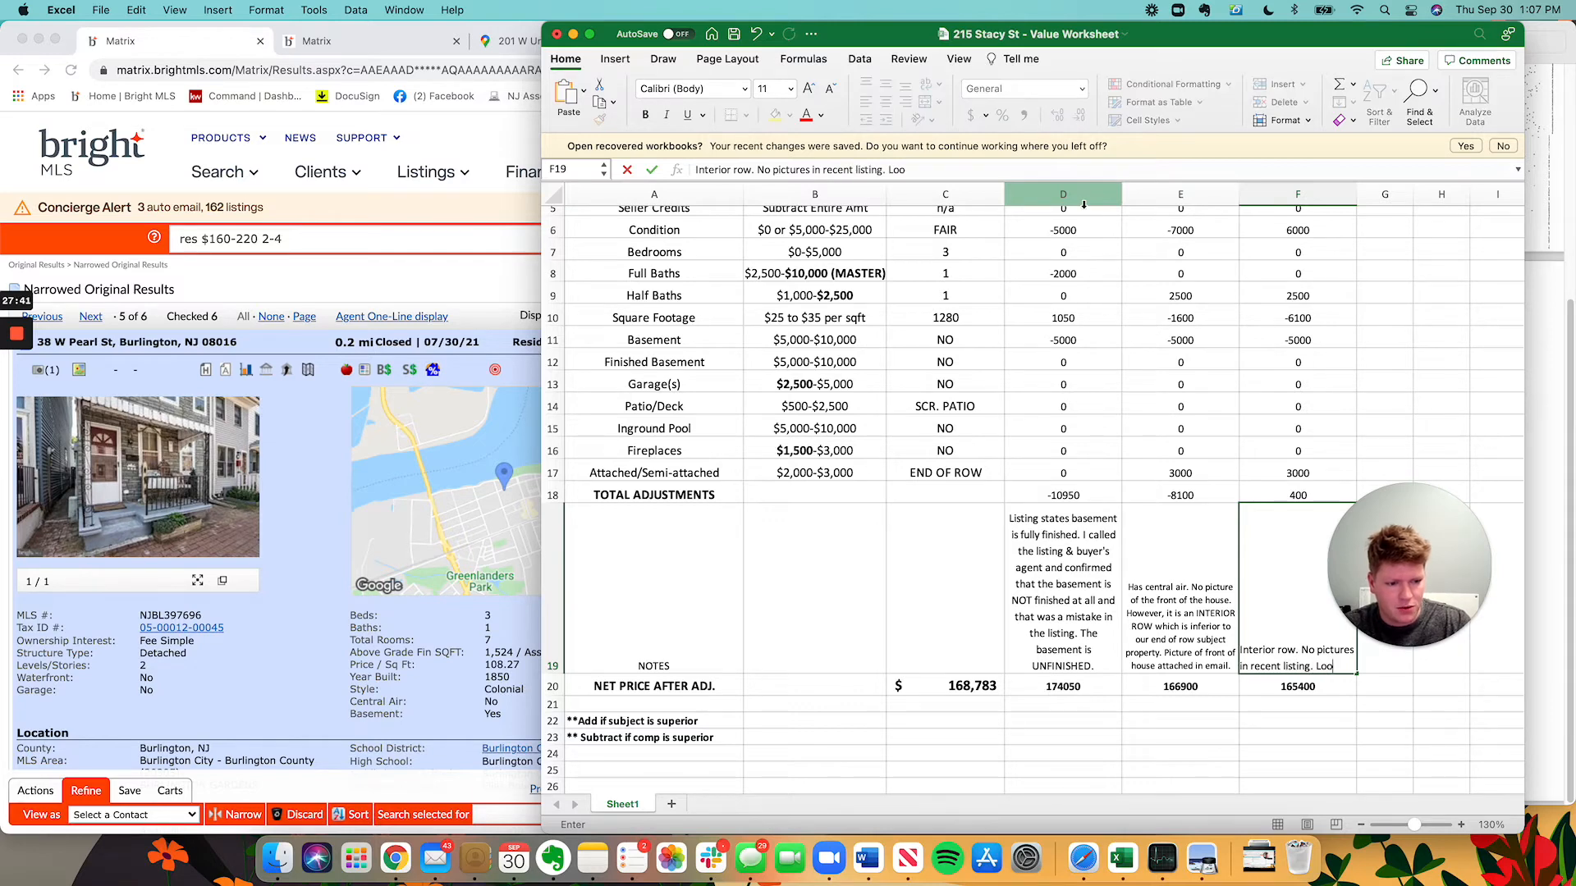
type("king at previous")
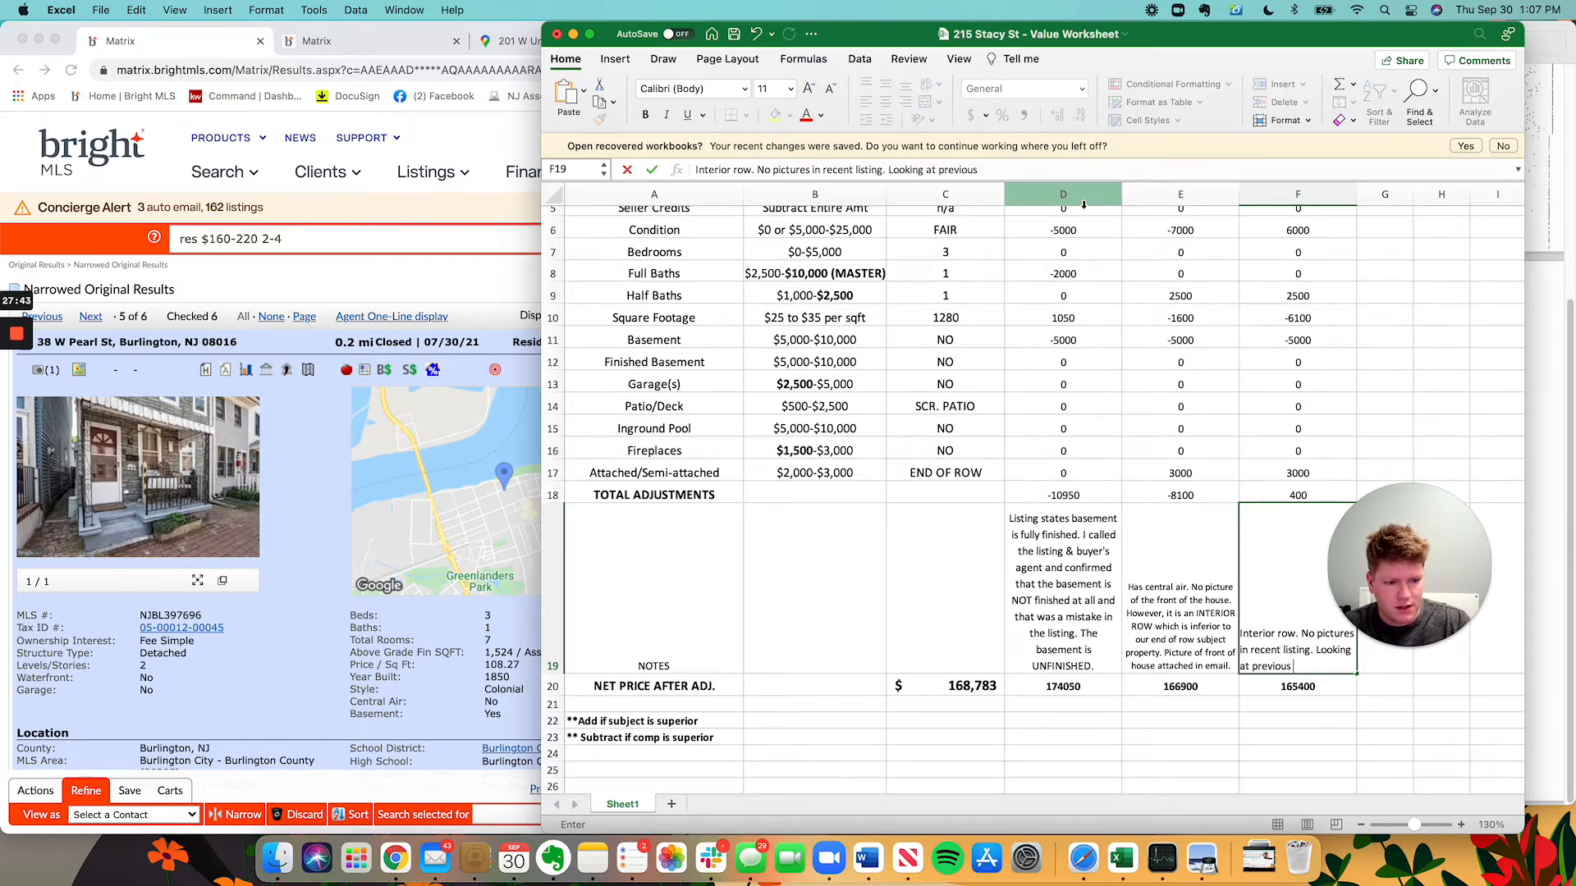
type(" listing indicates property")
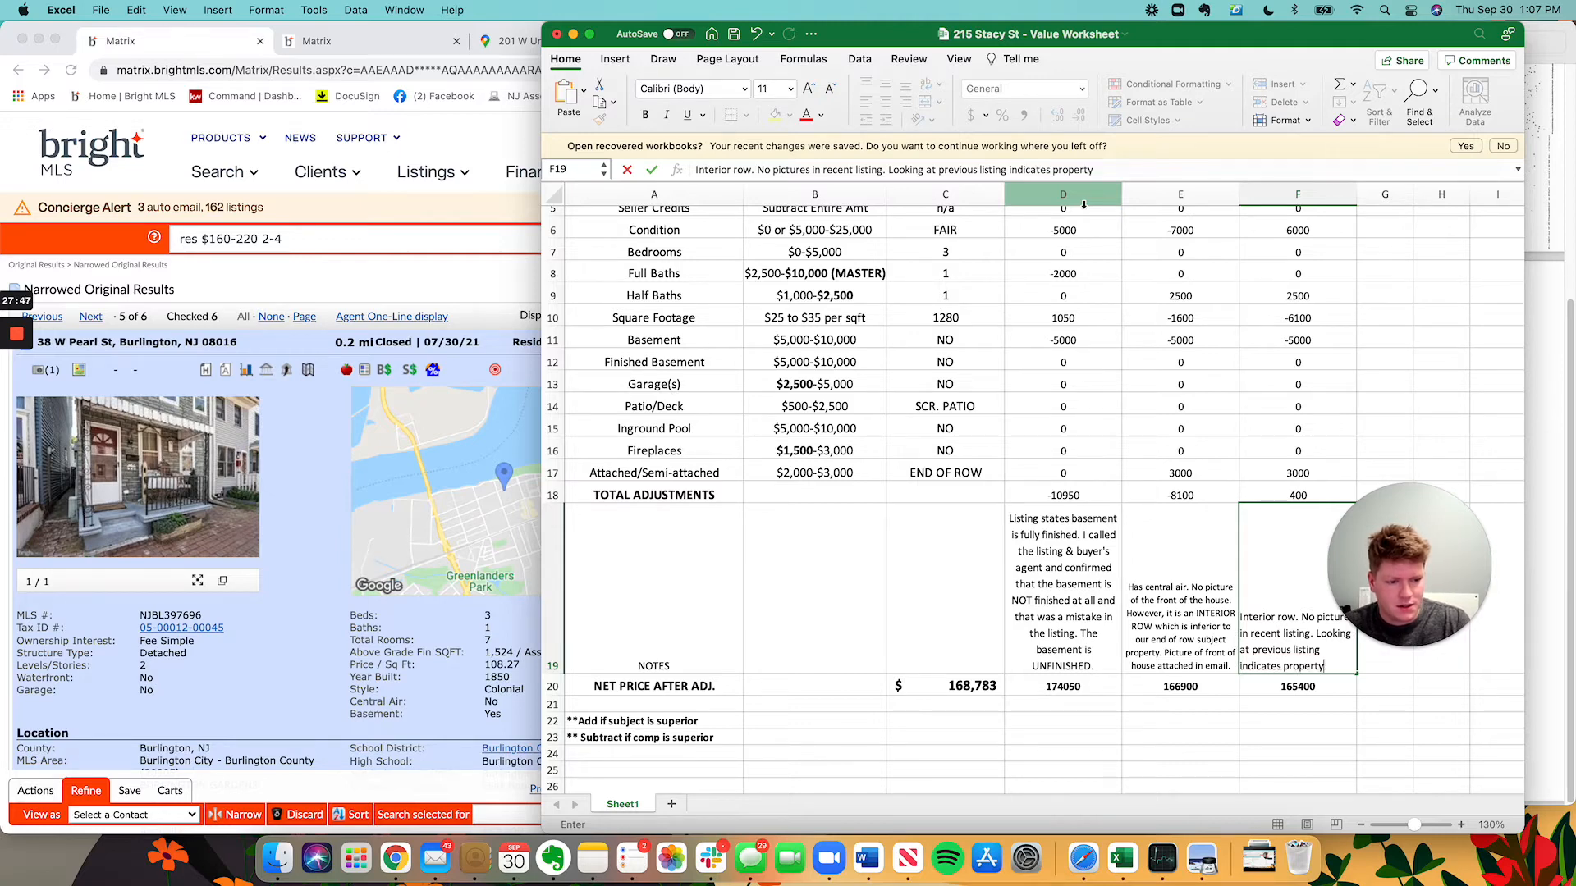
type(" is in poor cond")
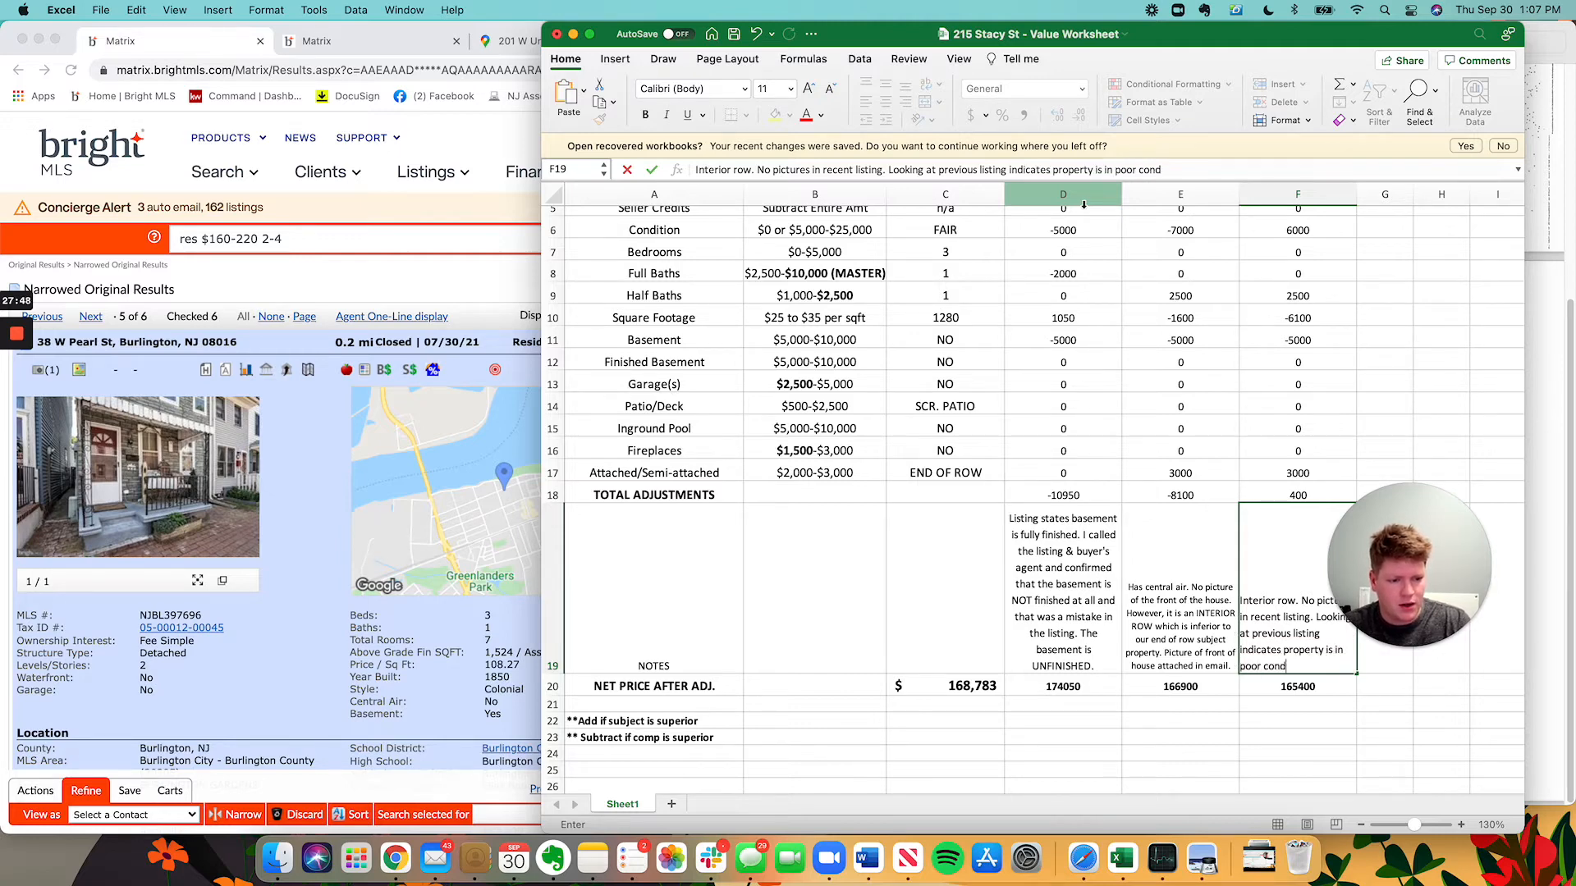
type("ition in both int")
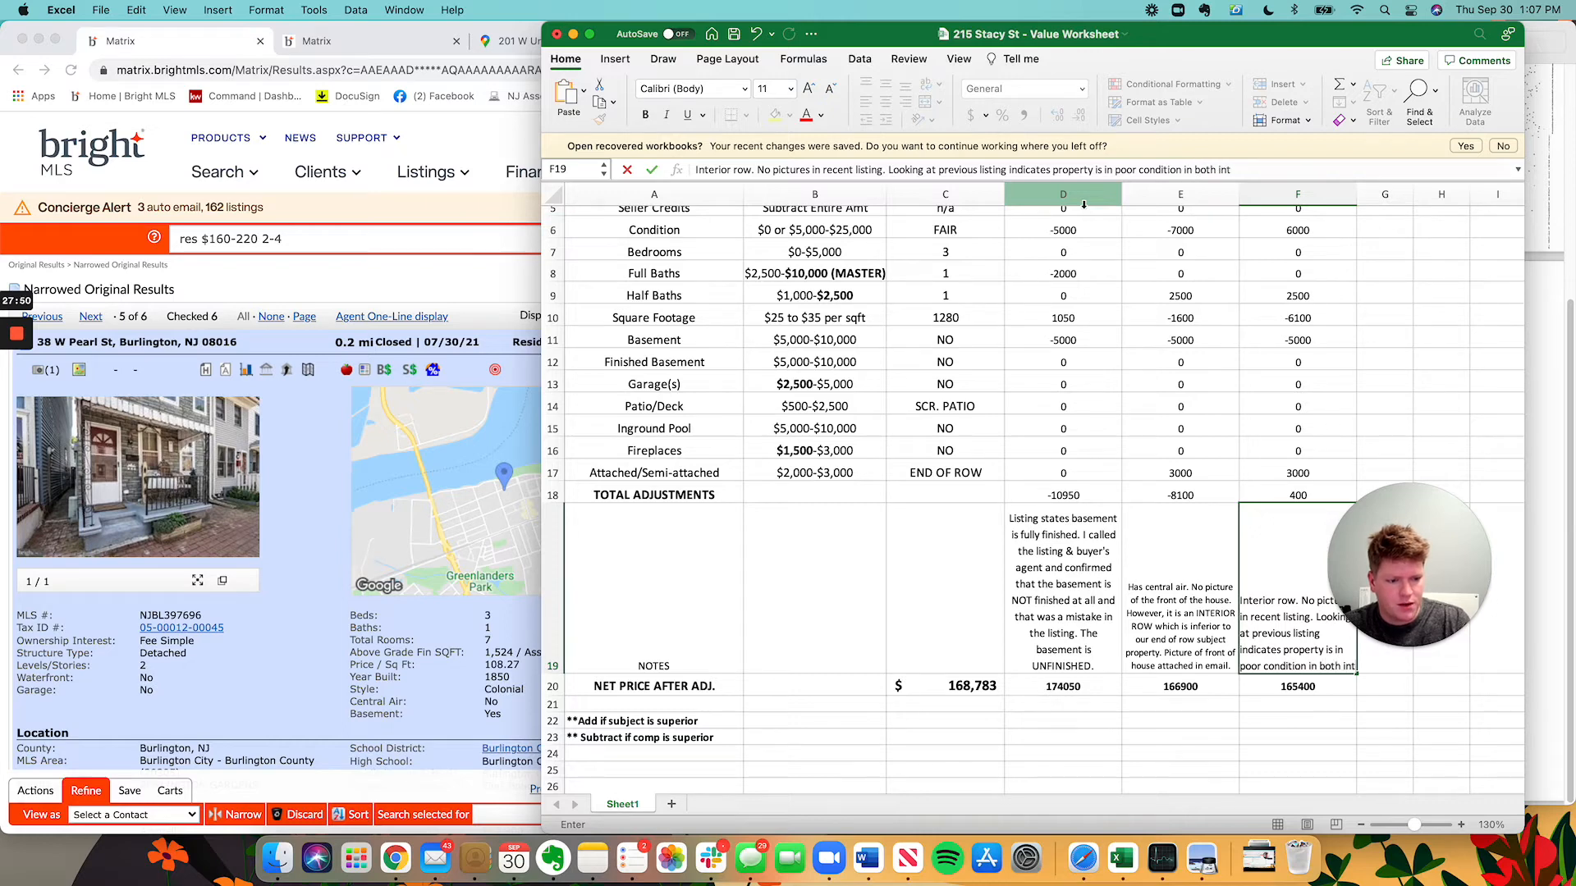
type("erior and exterior.")
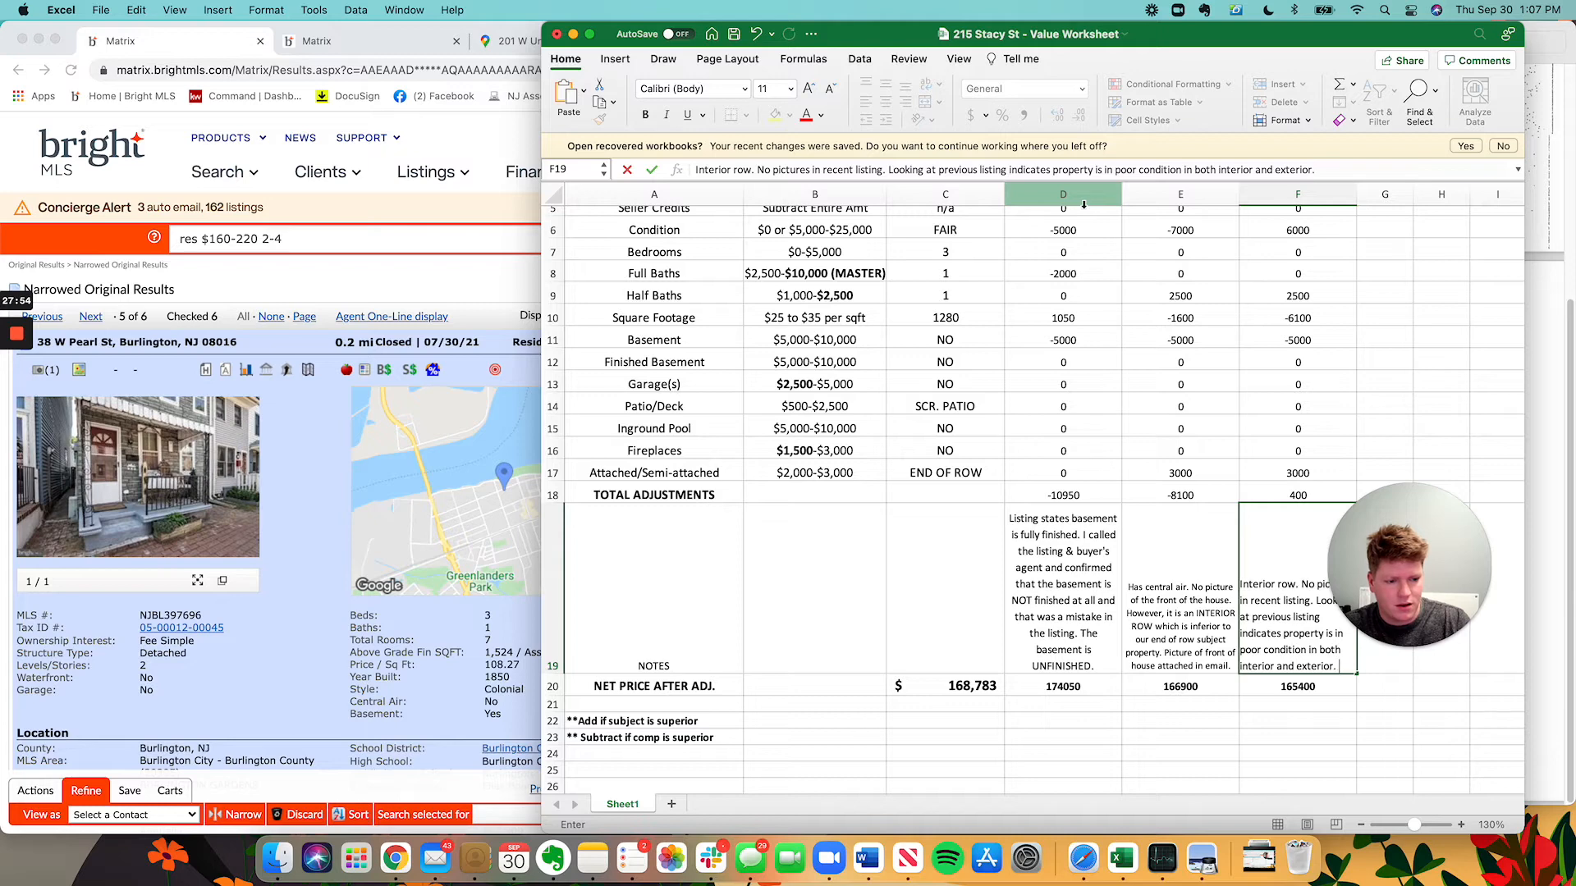
key("Return")
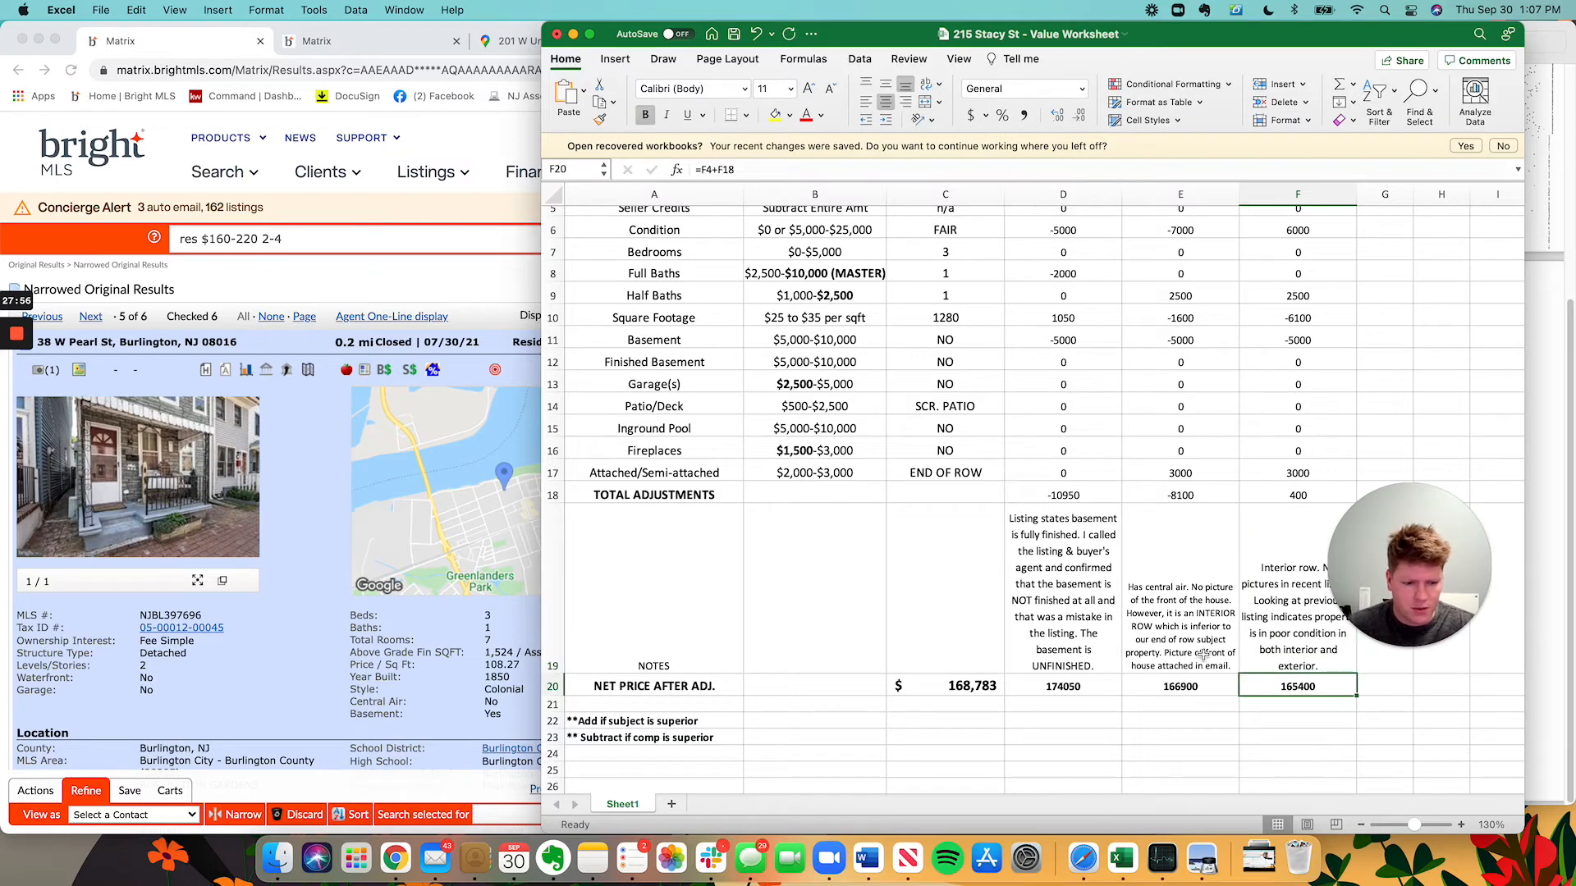
Save the workbook with Comp3 netting 165,400.
scroll(1210, 671, "down", 1)
scroll(1210, 671, "up", 3)
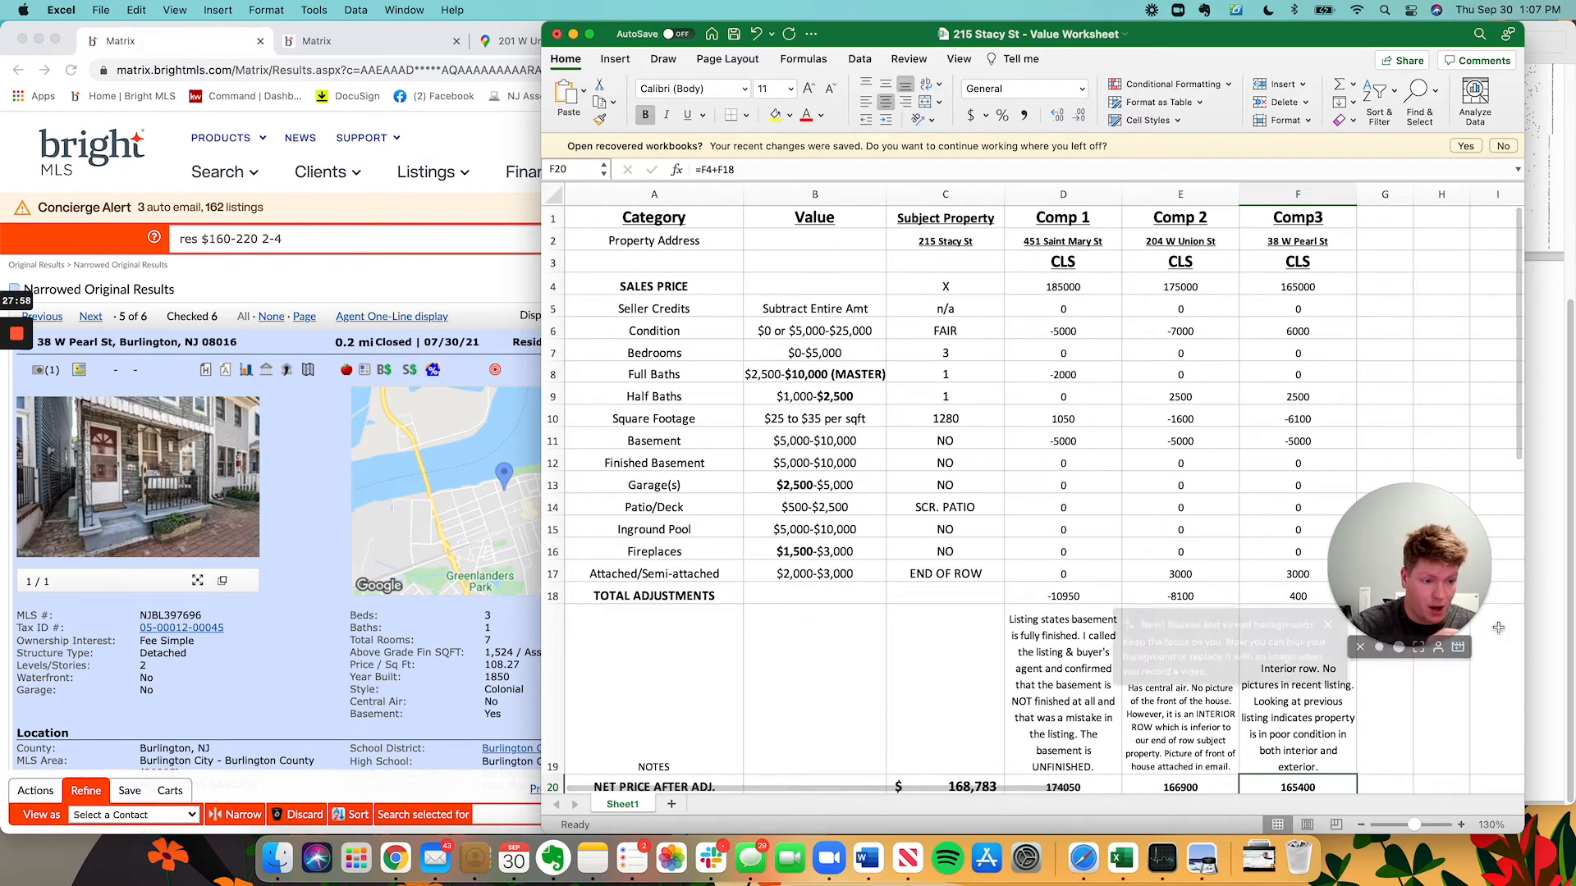
left_click_drag(1421, 568, 1485, 524)
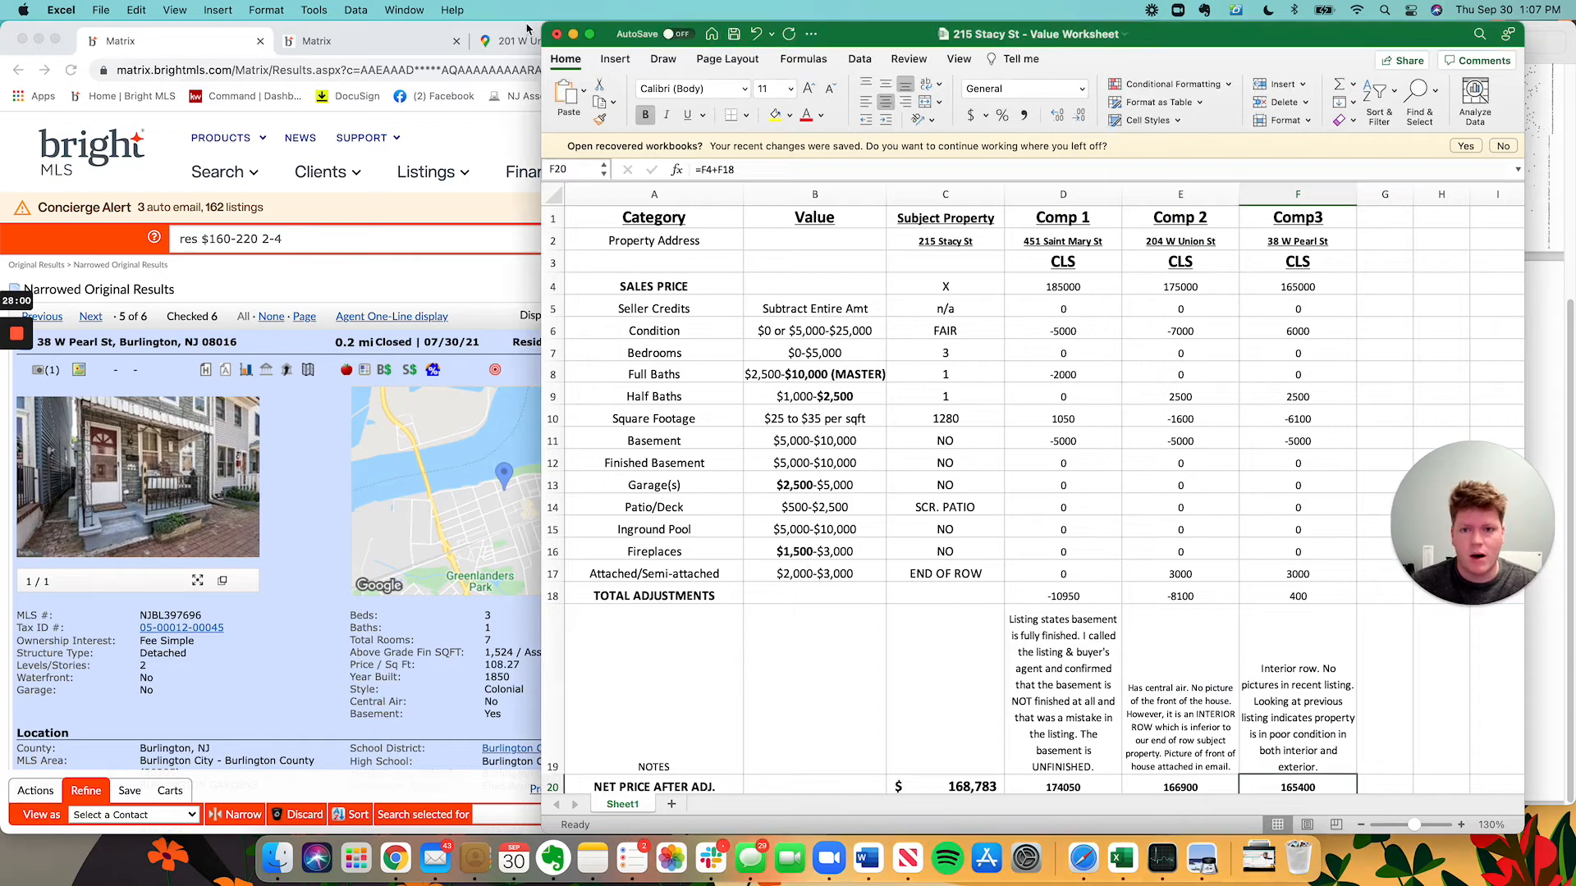
key("super+s")
left_click(100, 10)
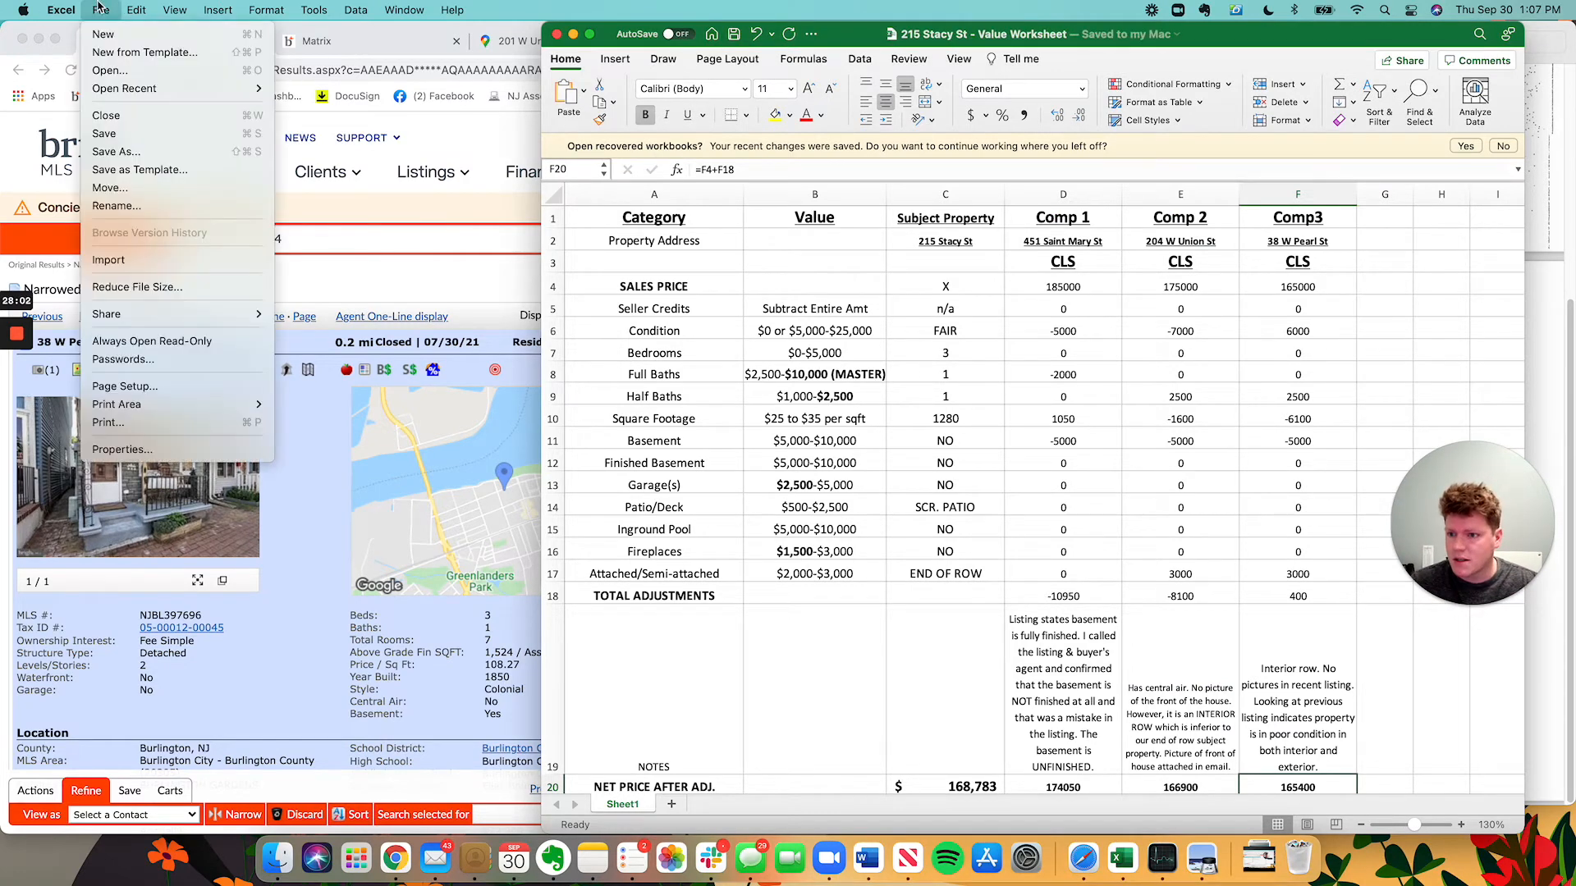
left_click(1201, 538)
scroll(1200, 538, "down", 1)
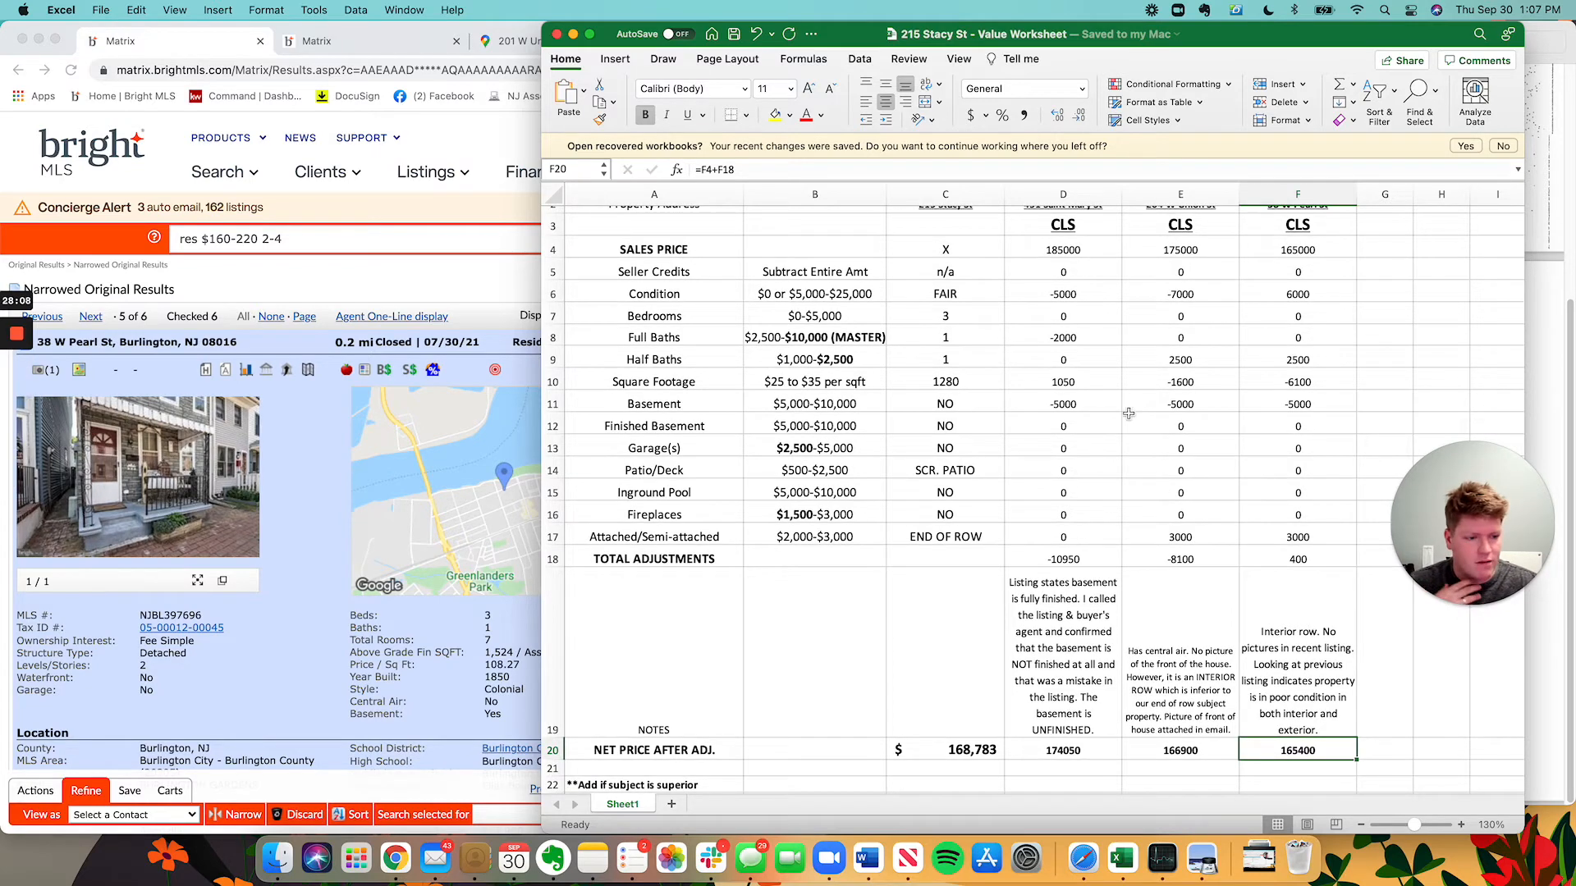
left_click_drag(1501, 604, 1488, 420)
scroll(1192, 661, "up", 1)
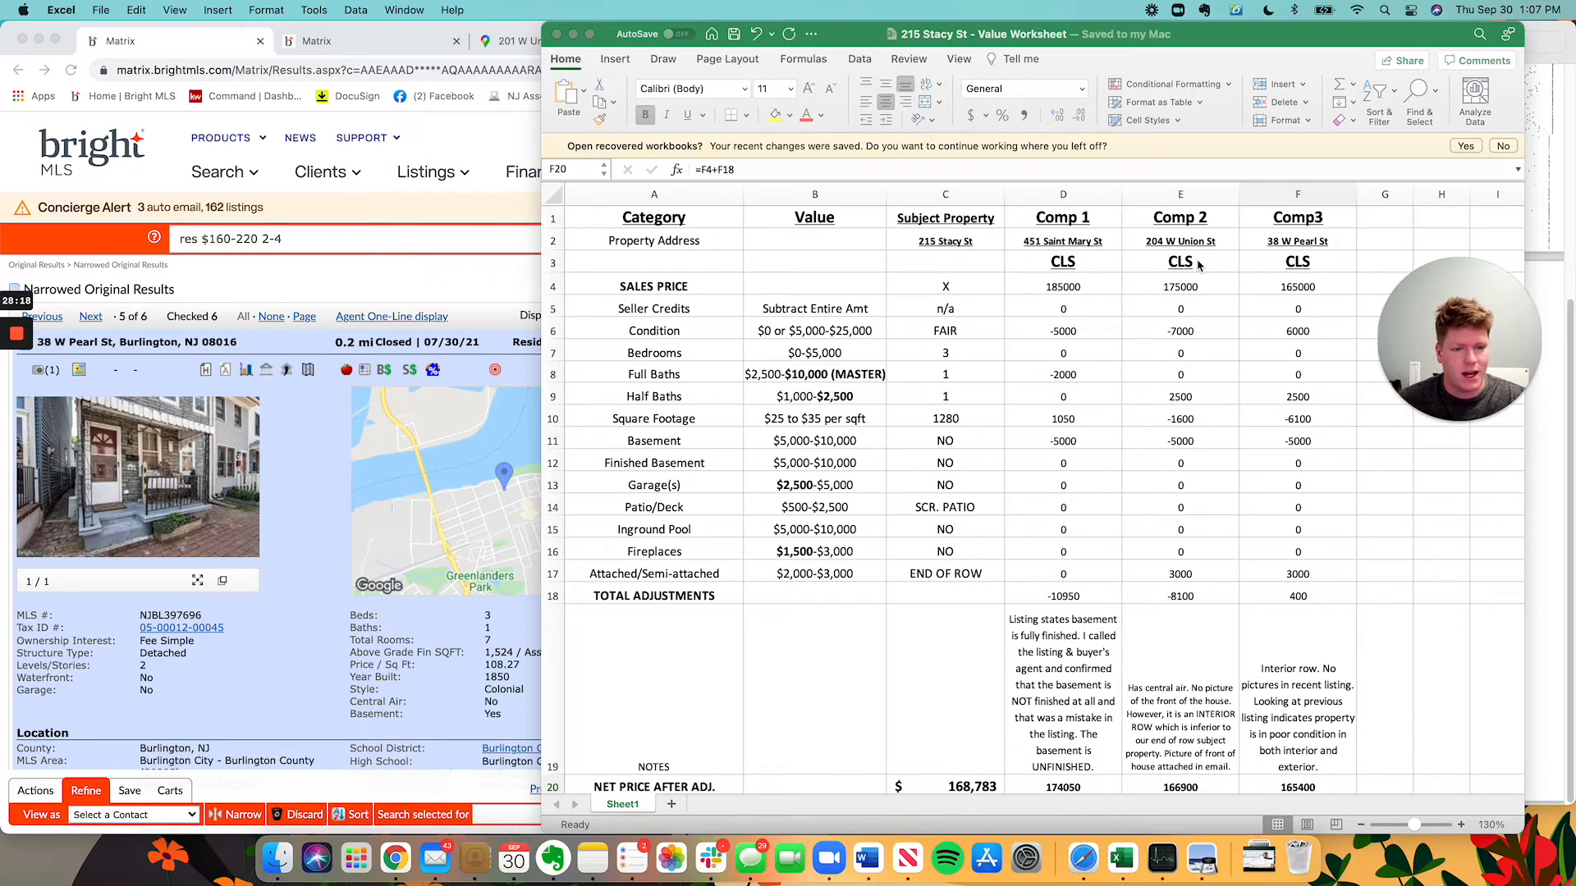
scroll(1204, 423, "down", 3)
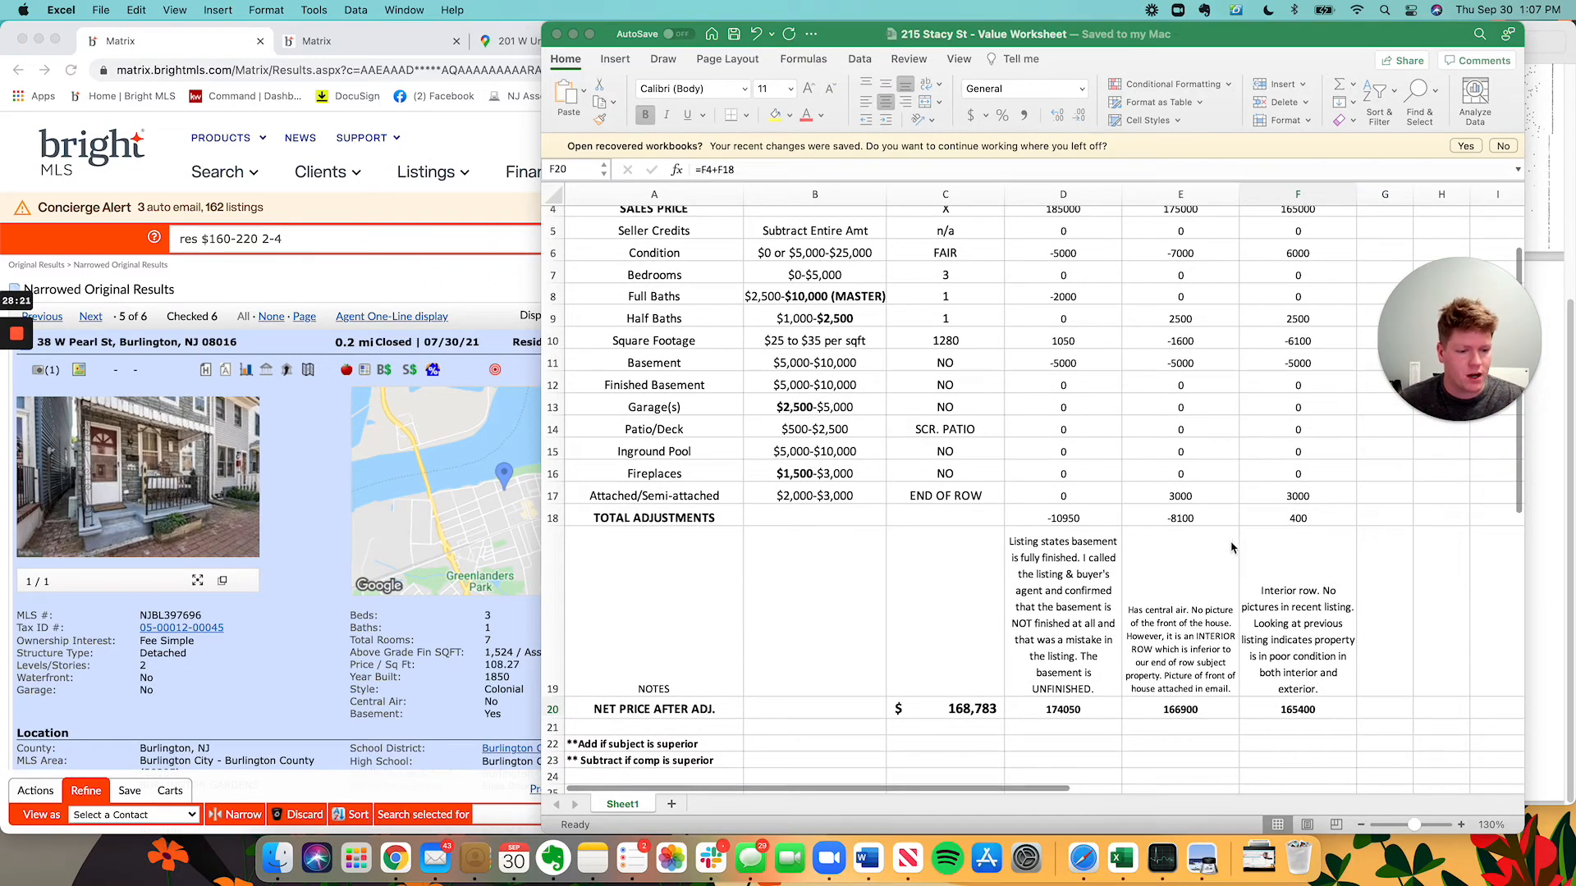
left_click(1078, 718)
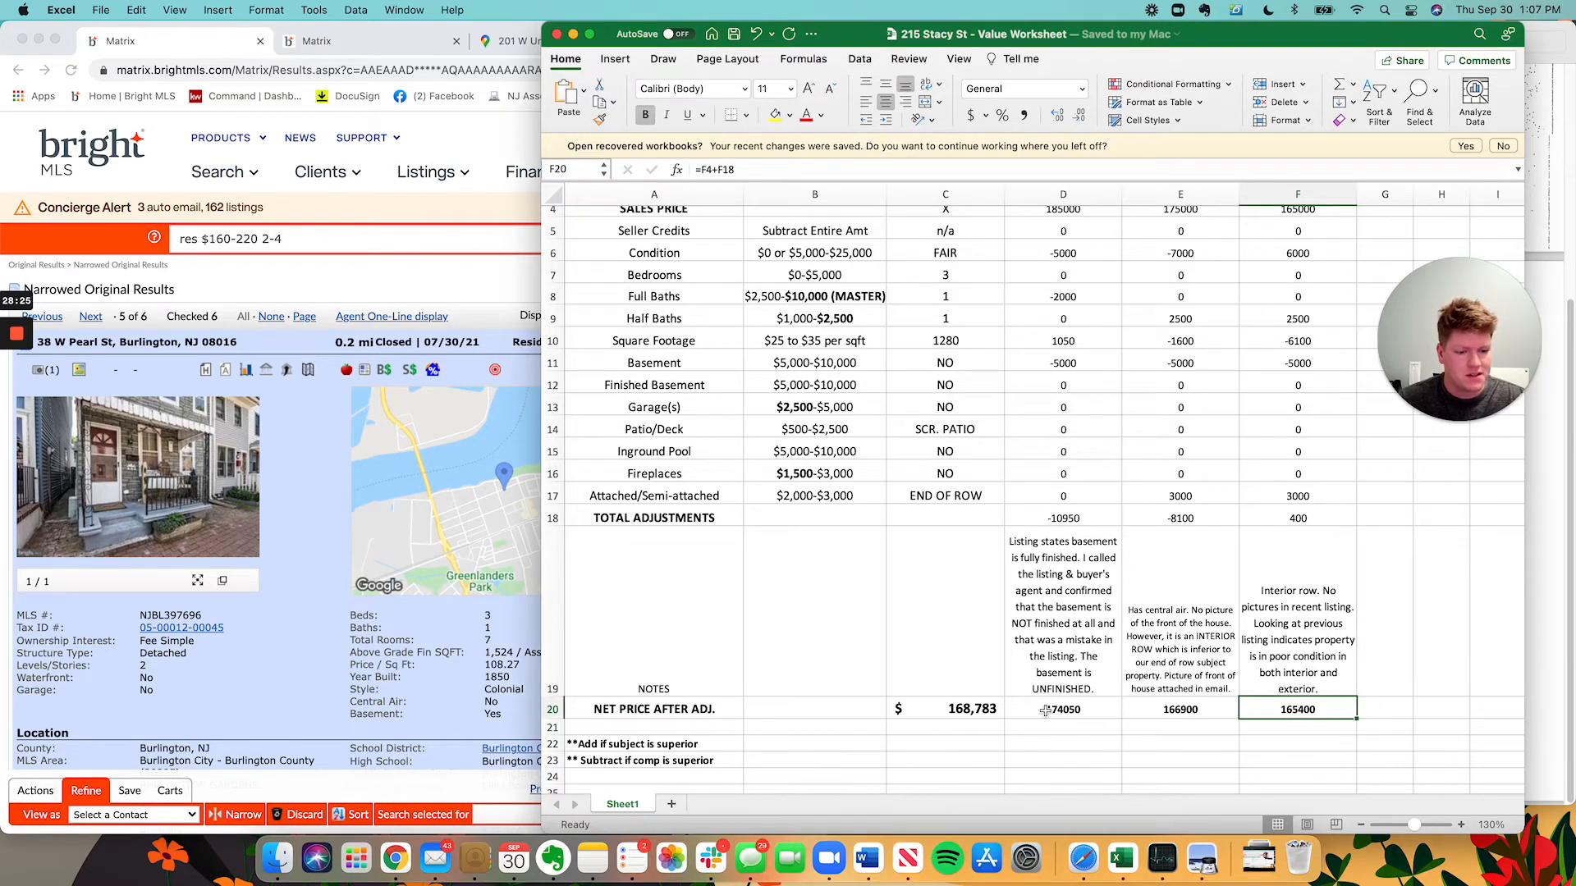
left_click(1045, 711)
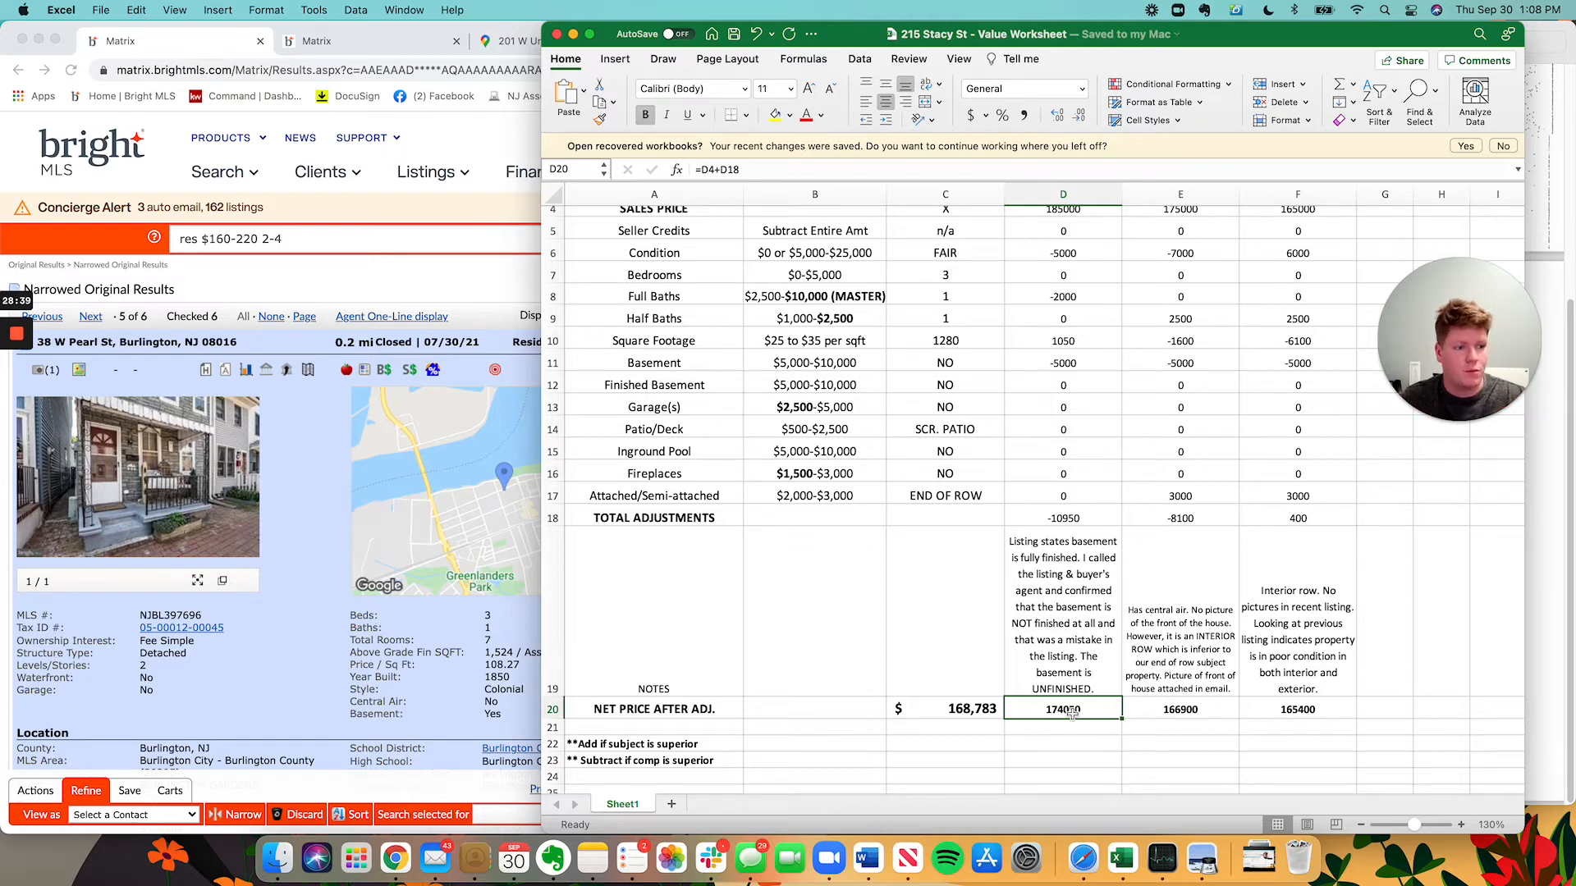
left_click(357, 10)
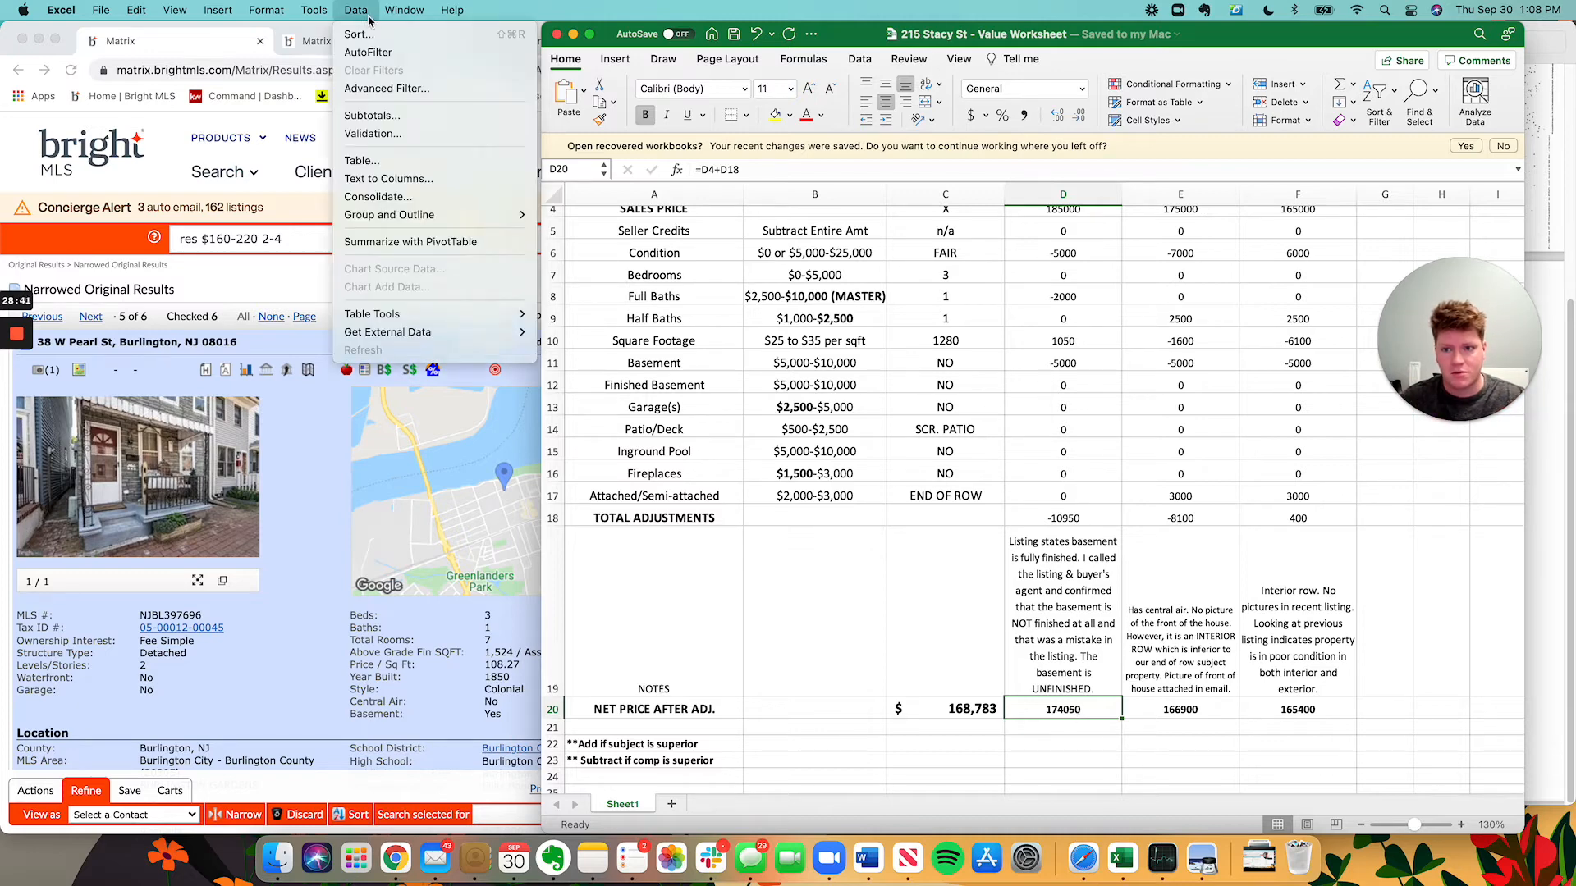
left_click(306, 43)
left_click(209, 49)
left_click(1236, 462)
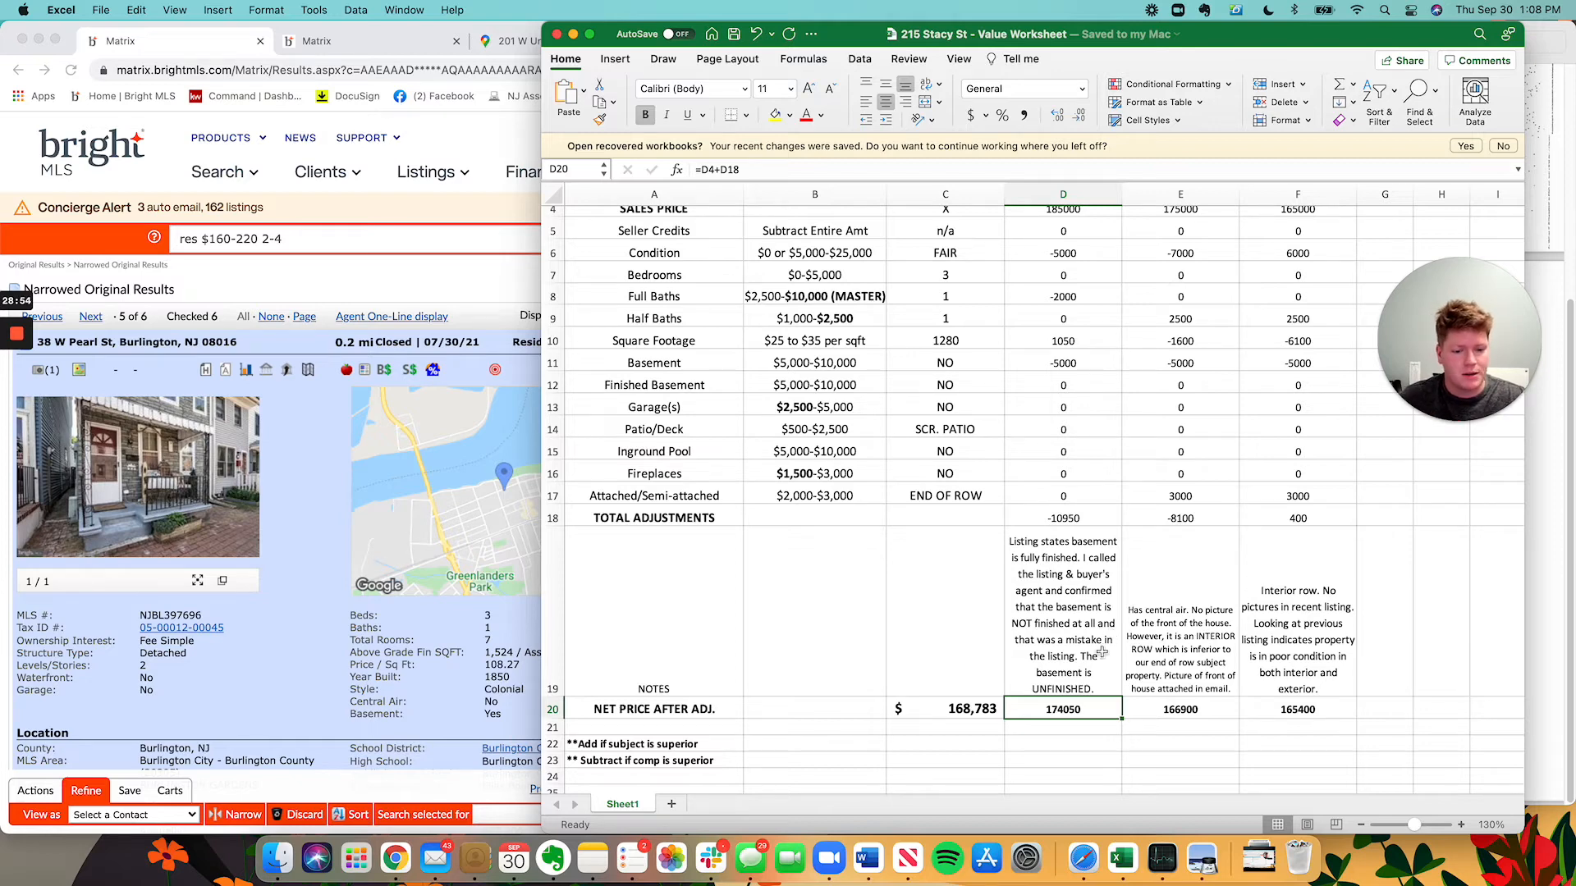
left_click(978, 707)
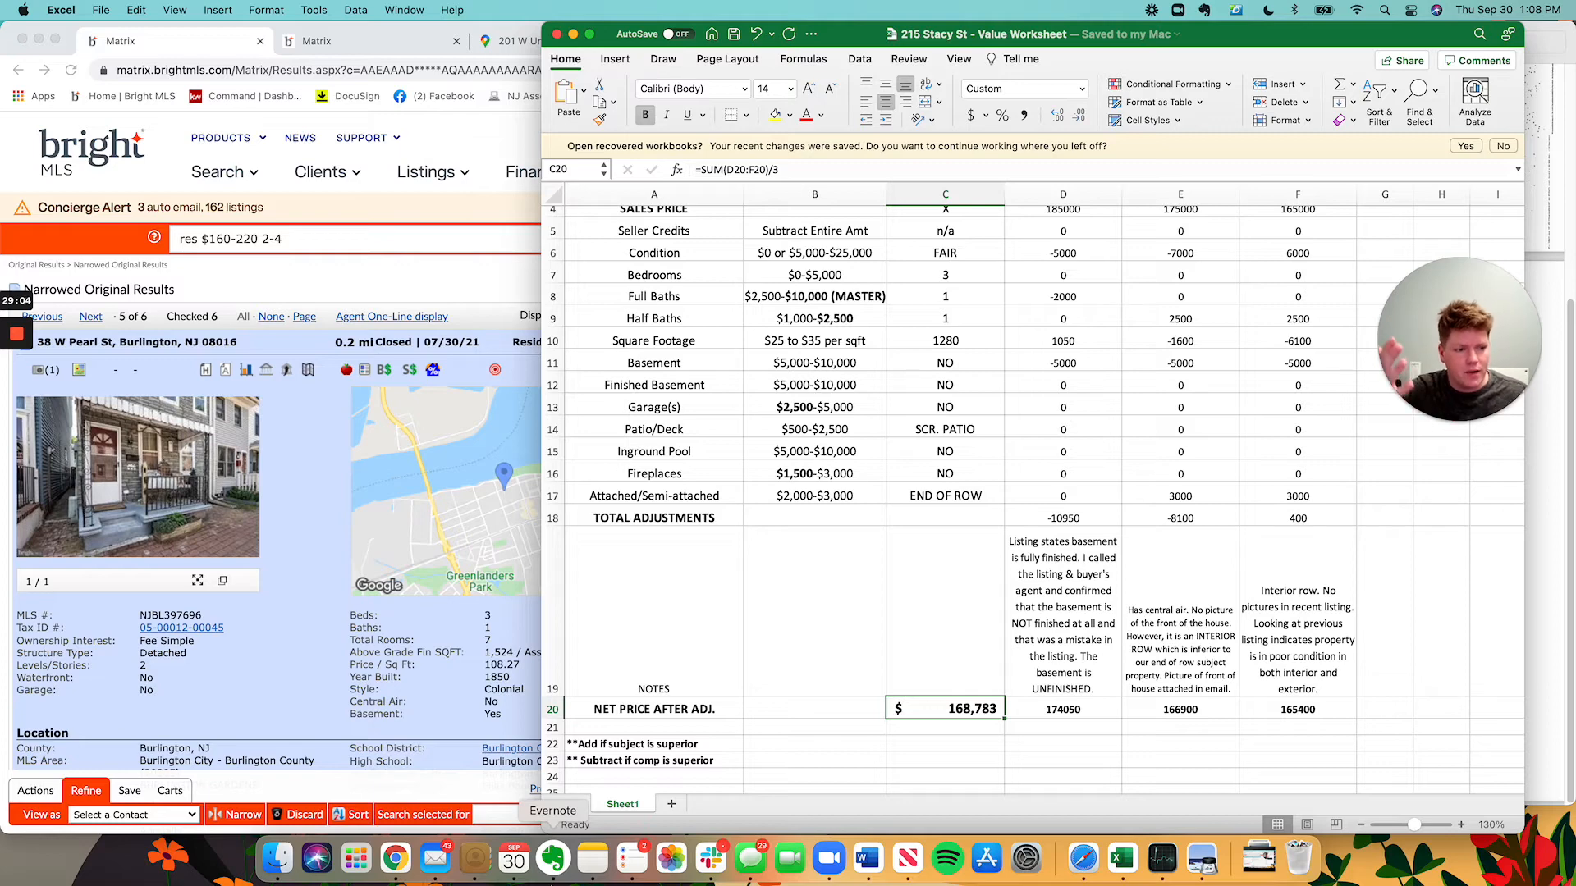
left_click(840, 618)
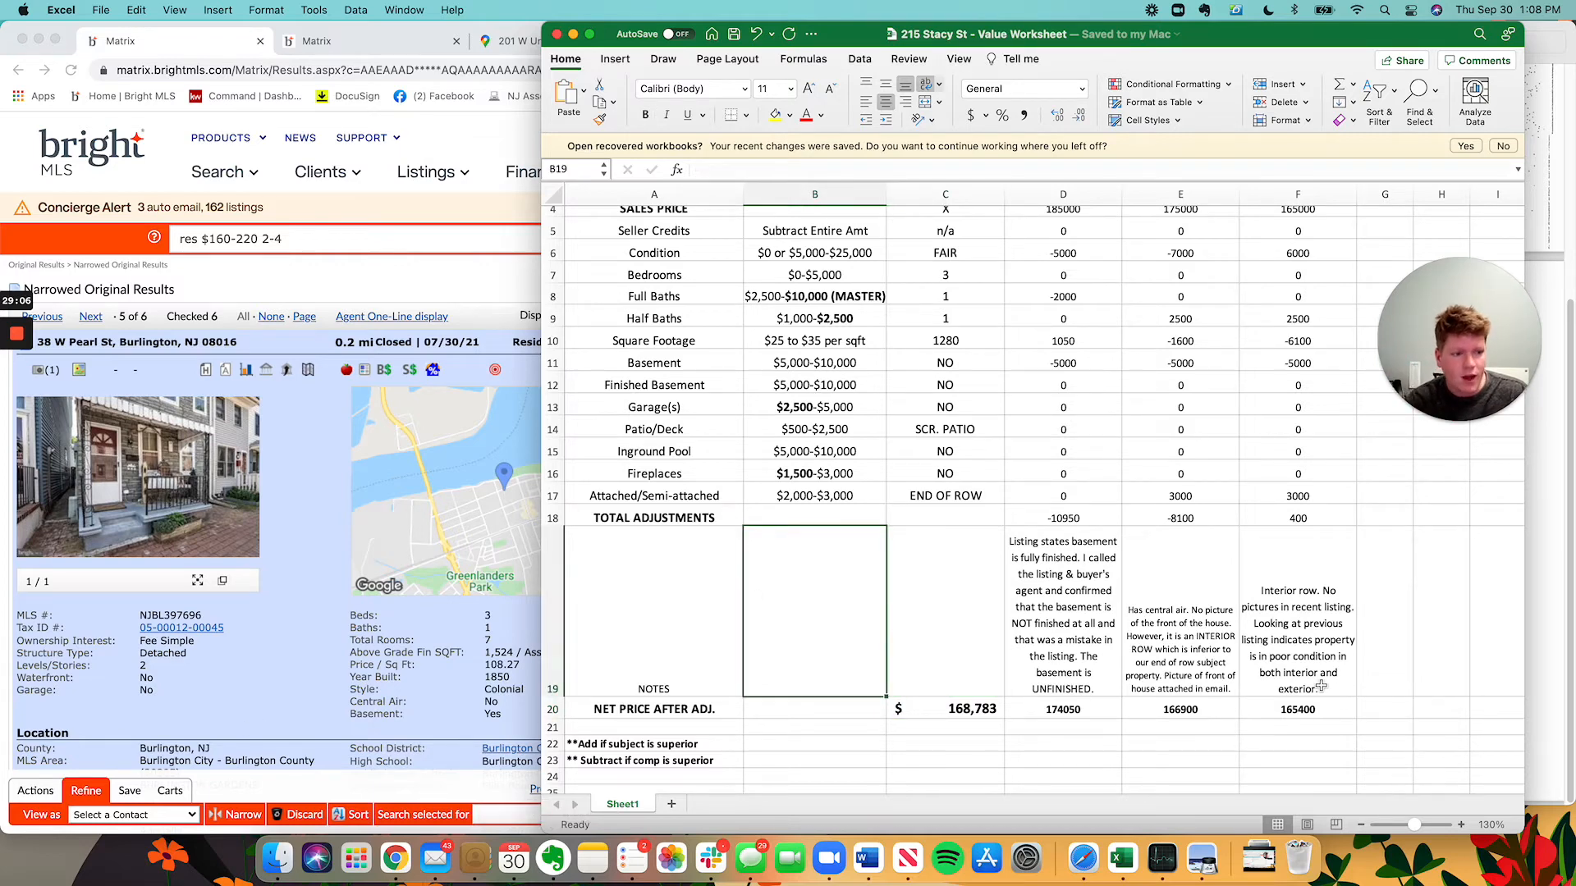
Show the six MLS results as a one-line table and clear every listing checkbox.
left_click(232, 523)
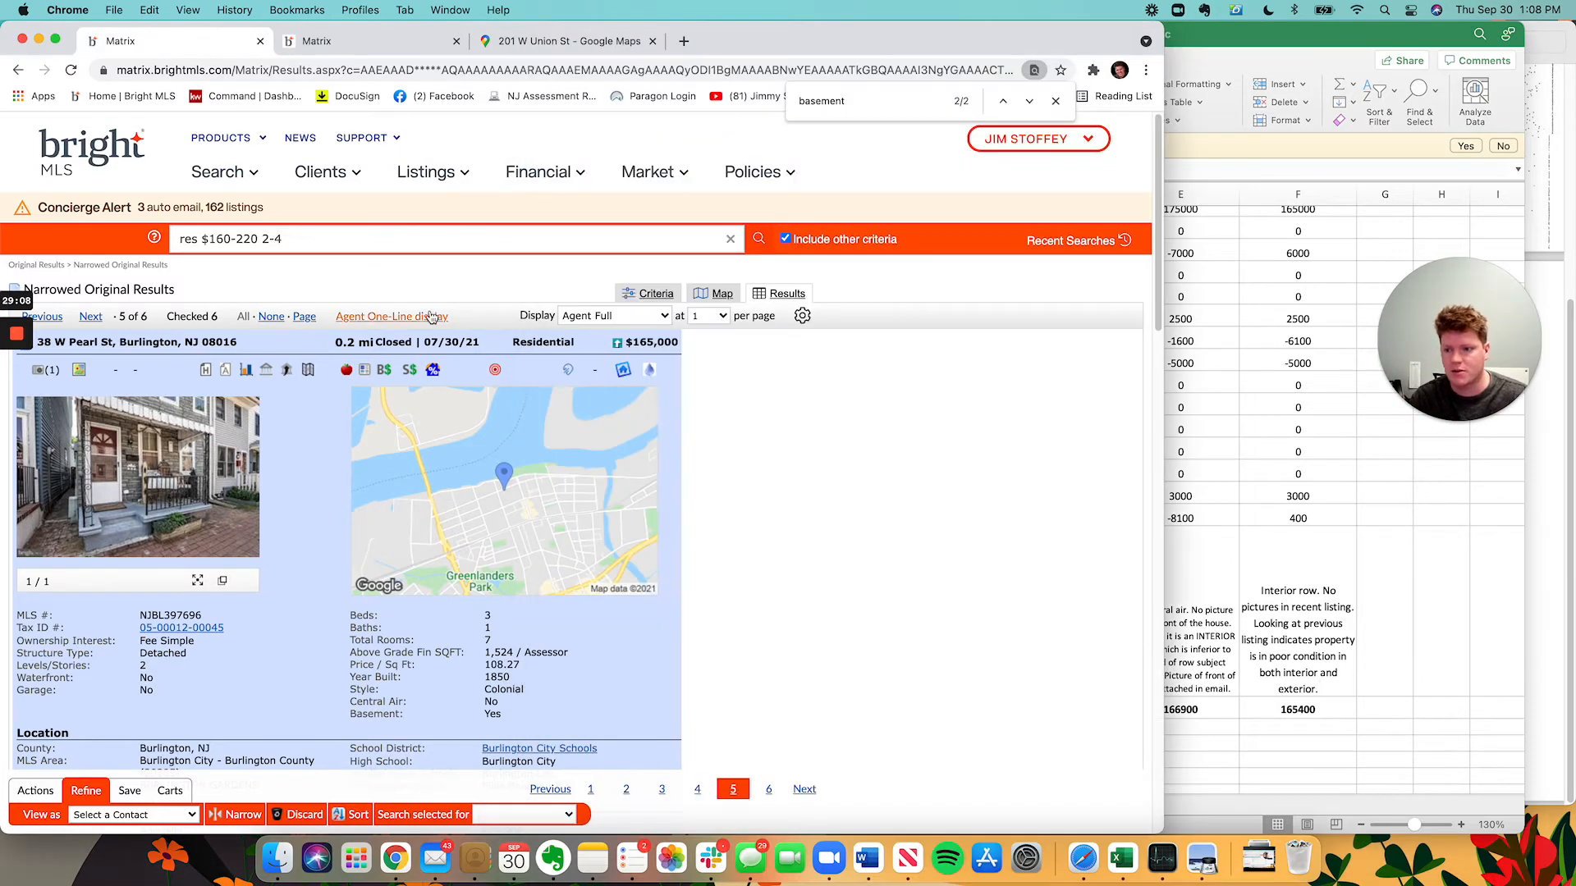
left_click(385, 317)
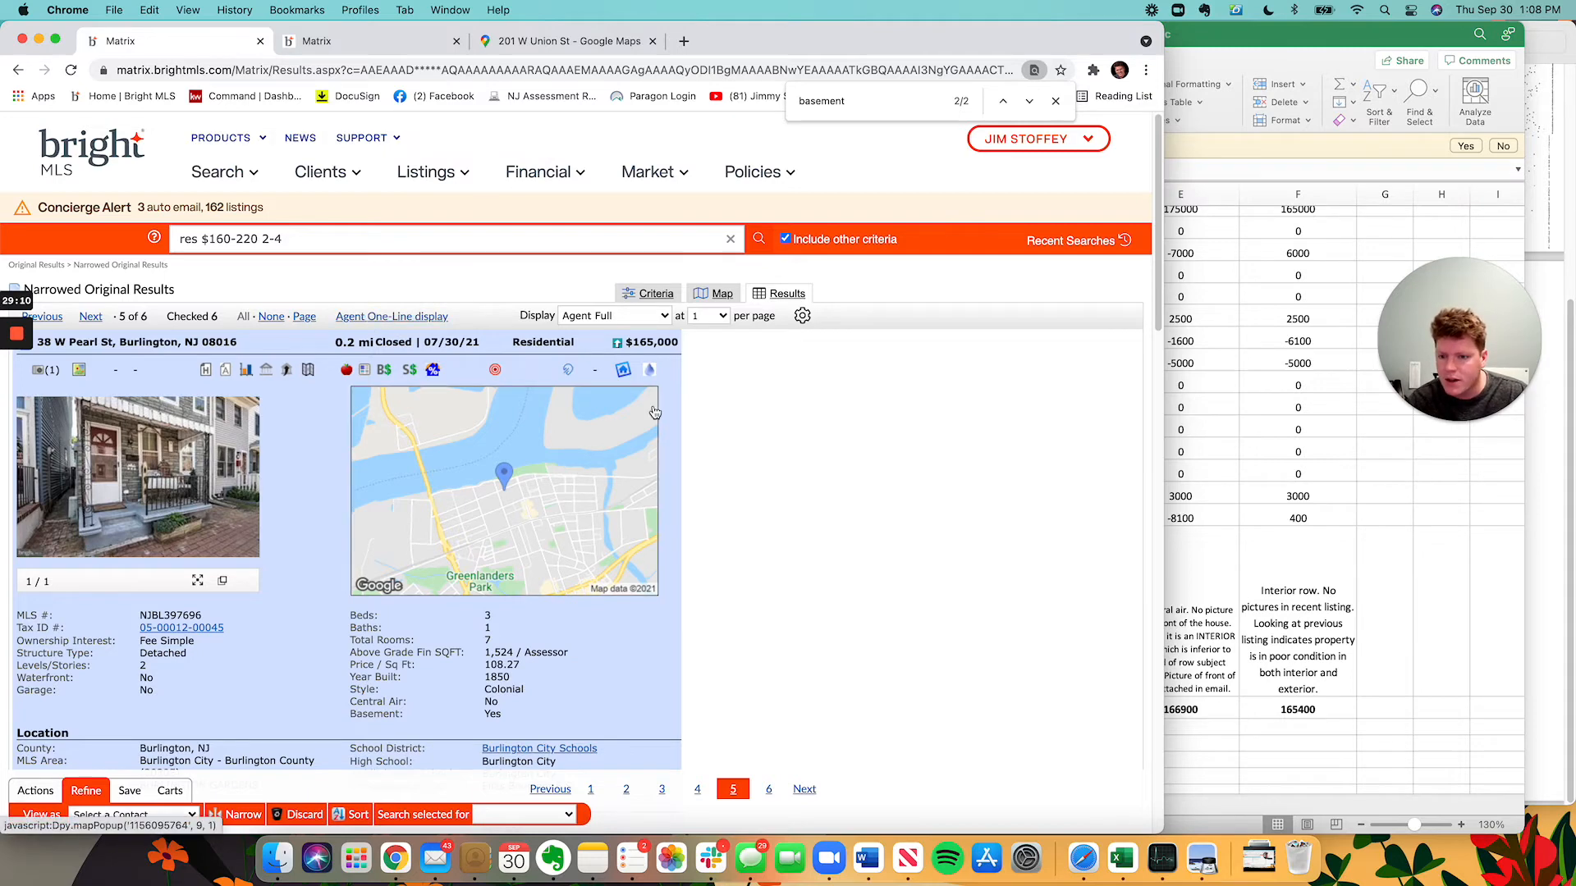
left_click(1286, 517)
scroll(1282, 517, "up", 3)
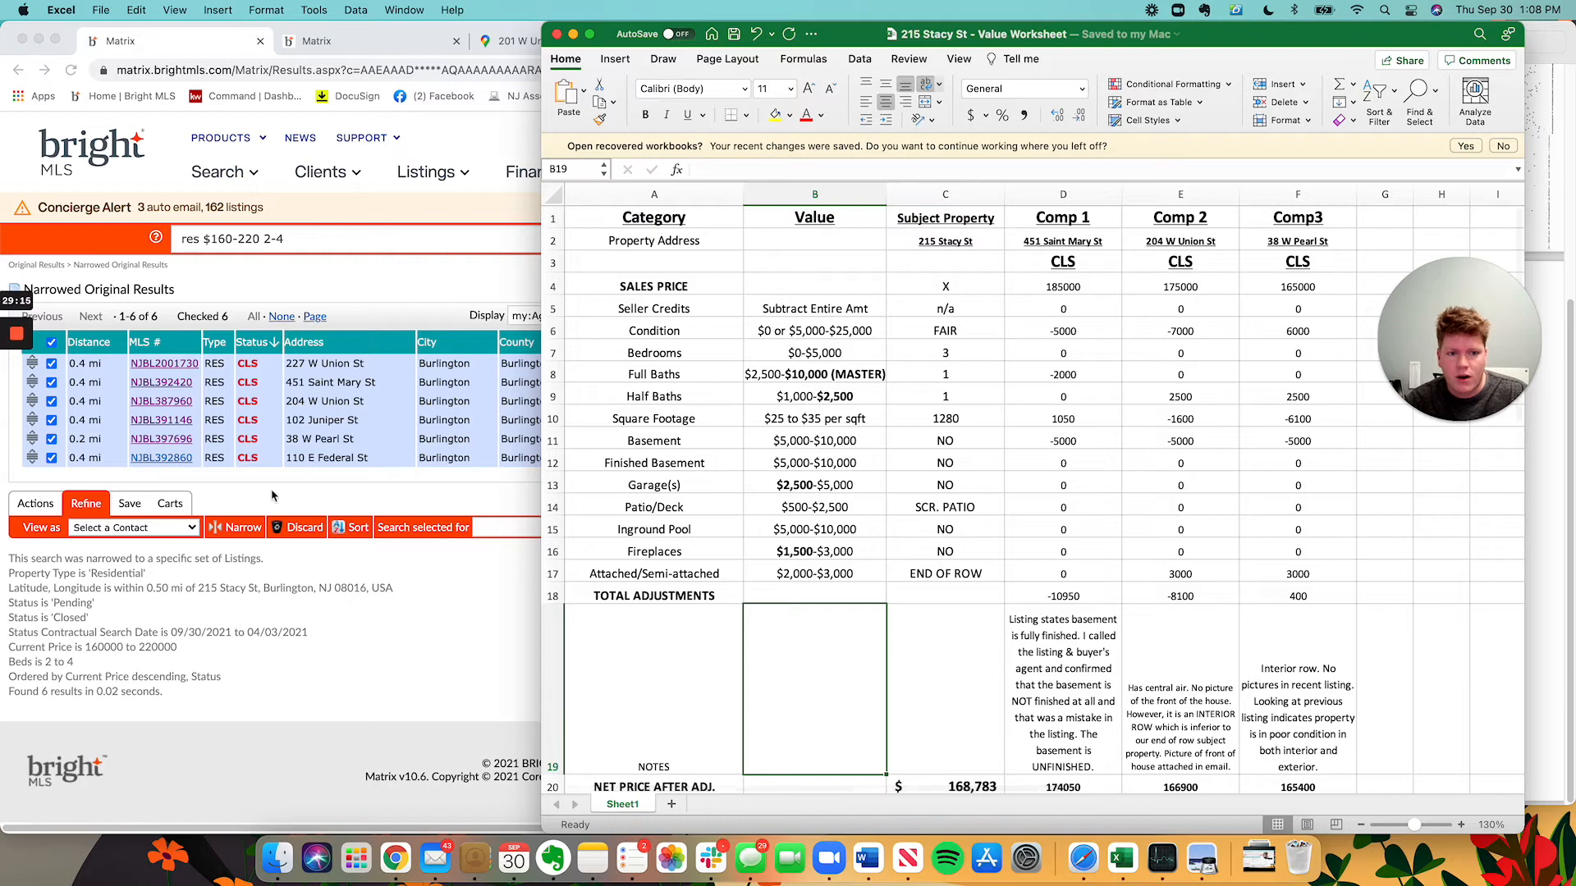
left_click(136, 433)
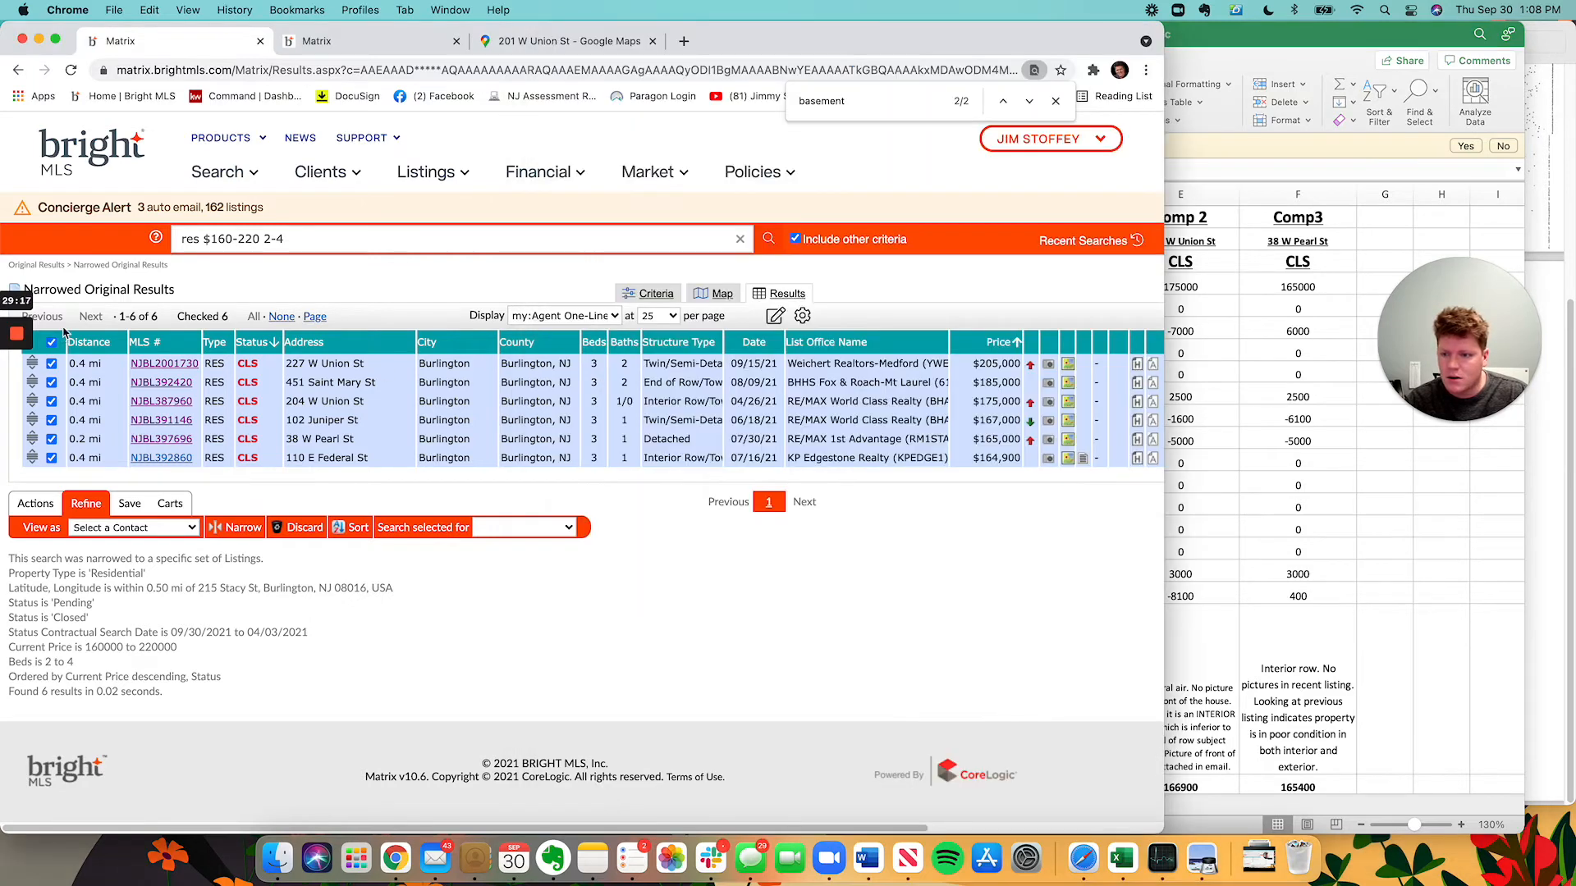
left_click(51, 342)
left_click(51, 382)
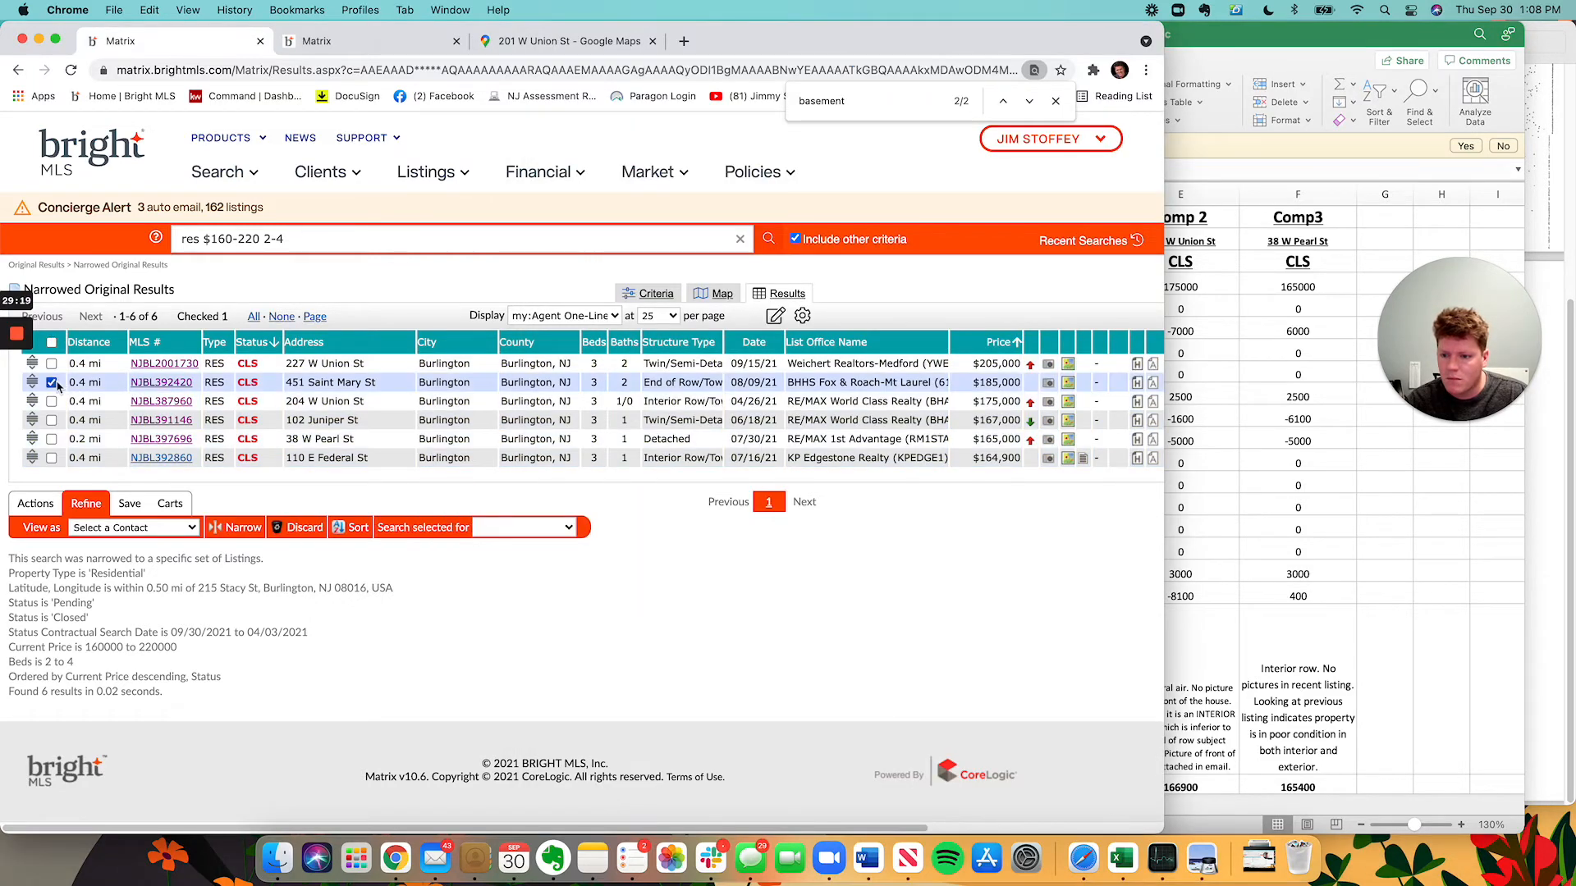
left_click(1360, 450)
left_click(296, 429)
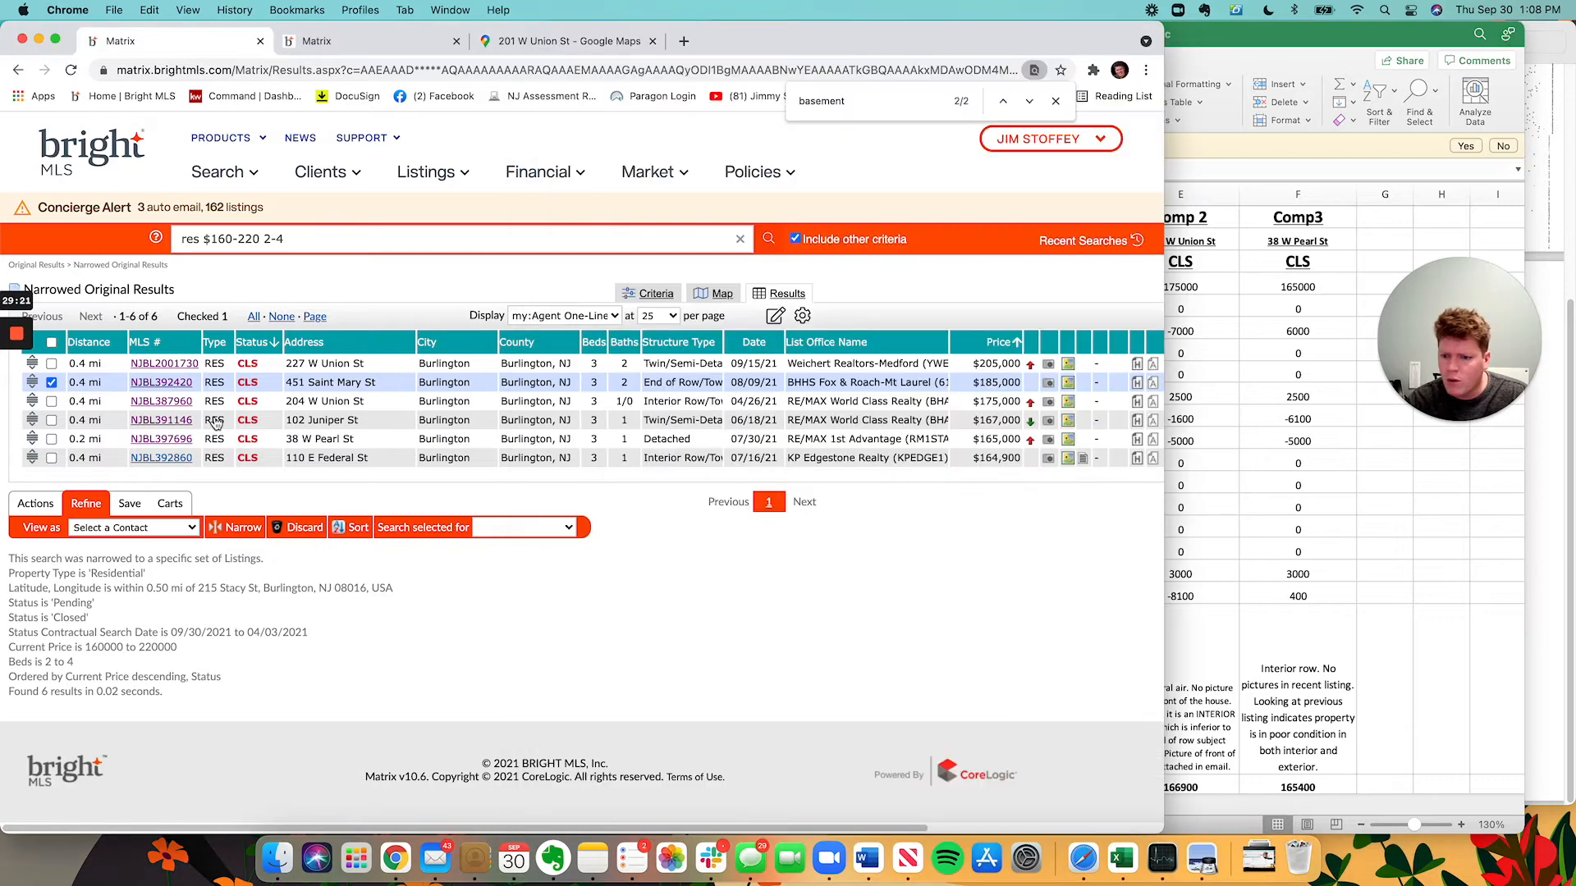
left_click(51, 402)
left_click(1370, 394)
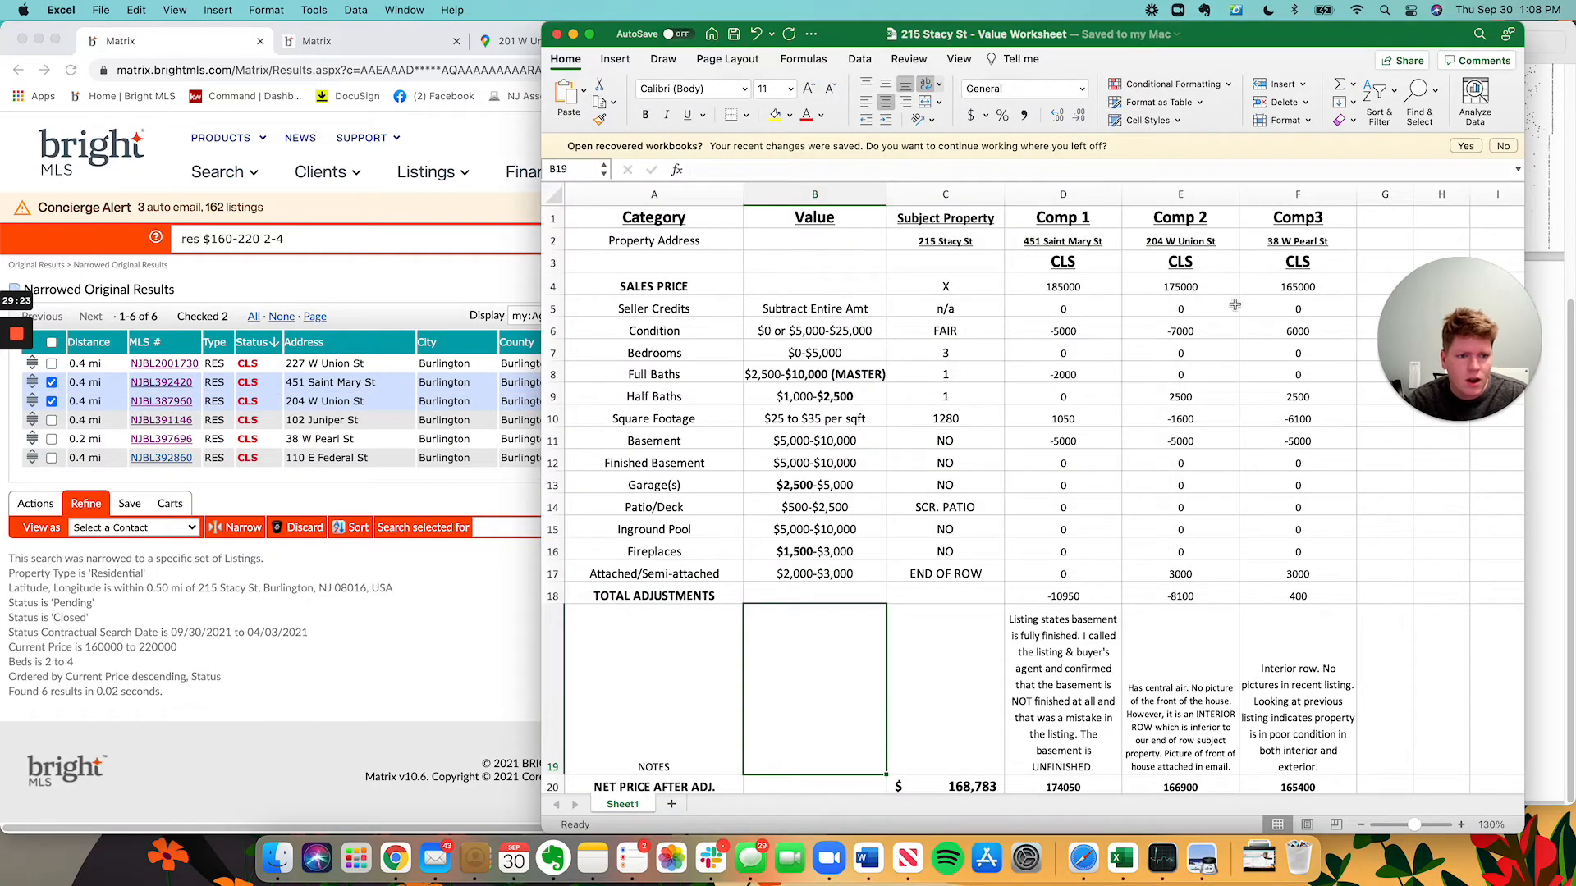
left_click(283, 477)
left_click(51, 439)
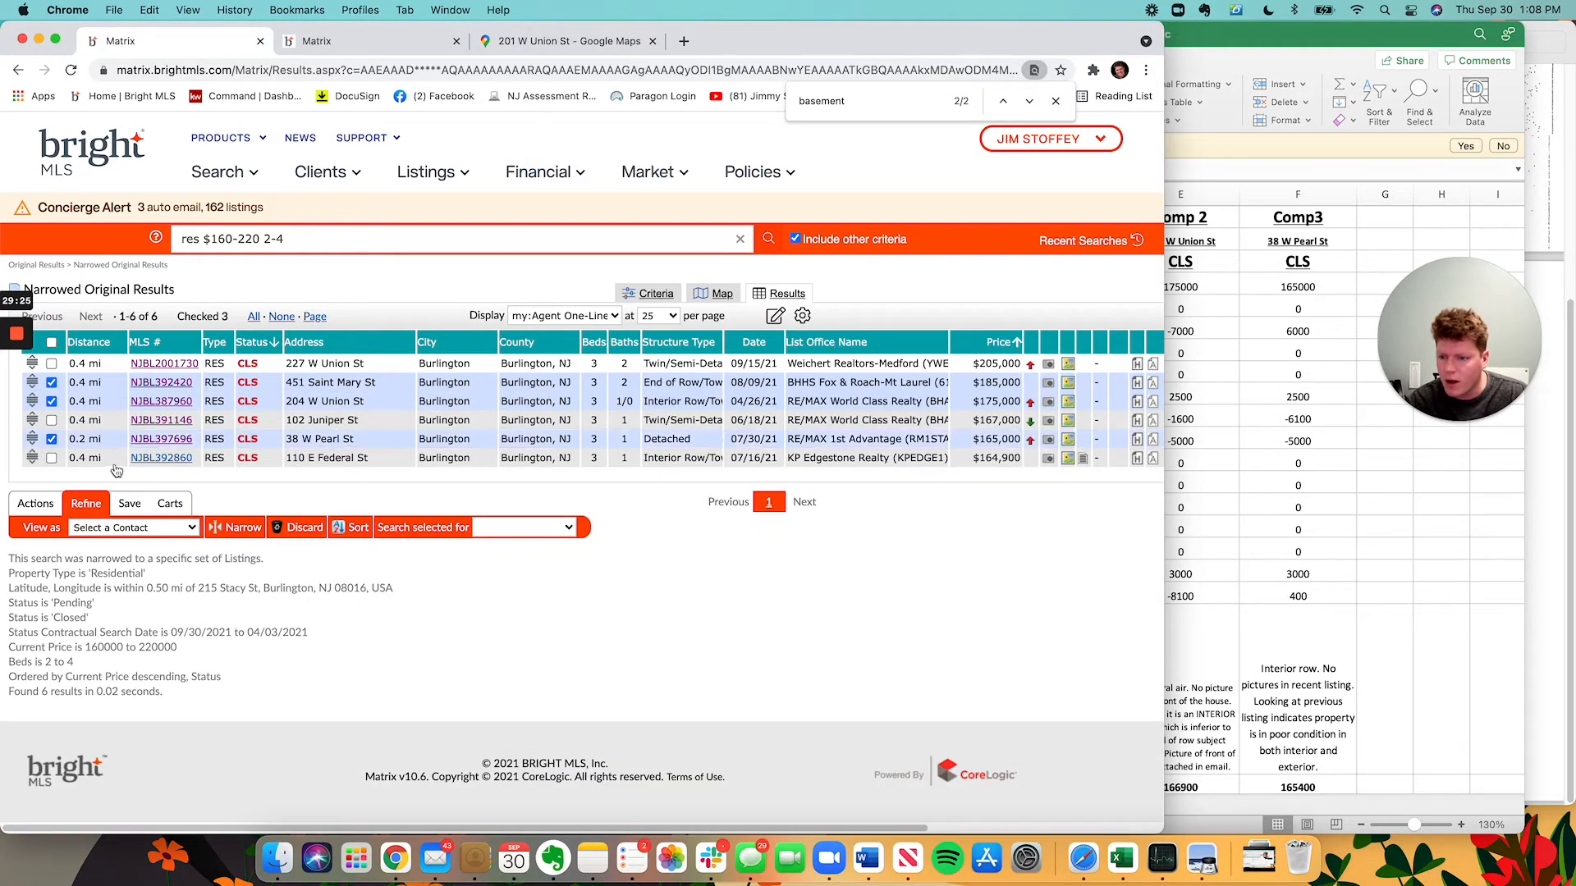
left_click(26, 505)
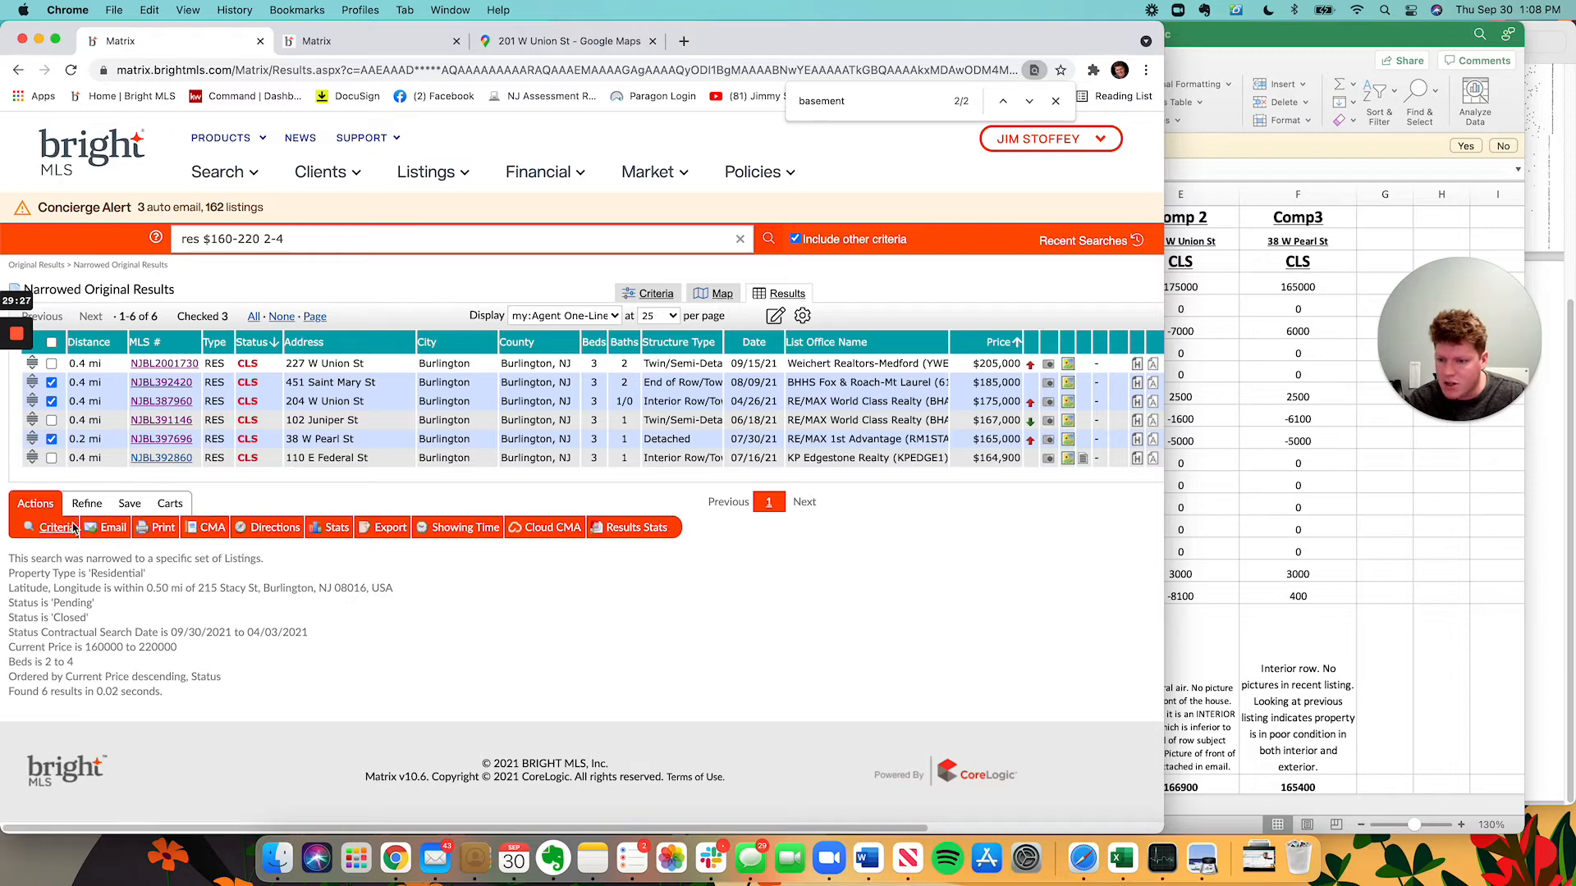
left_click(158, 529)
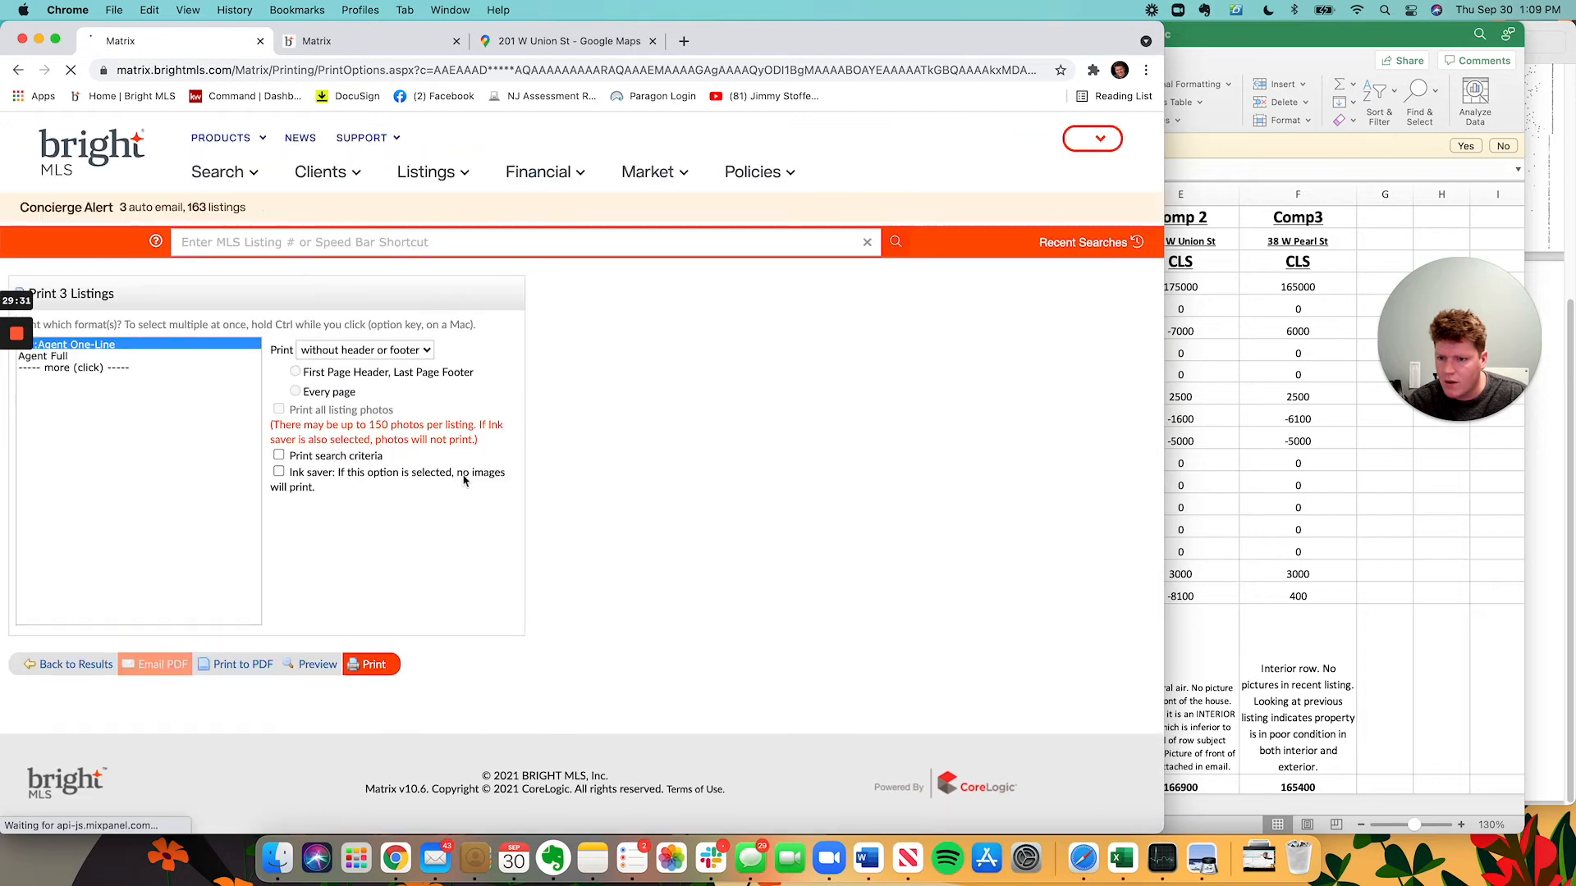
left_click(99, 361)
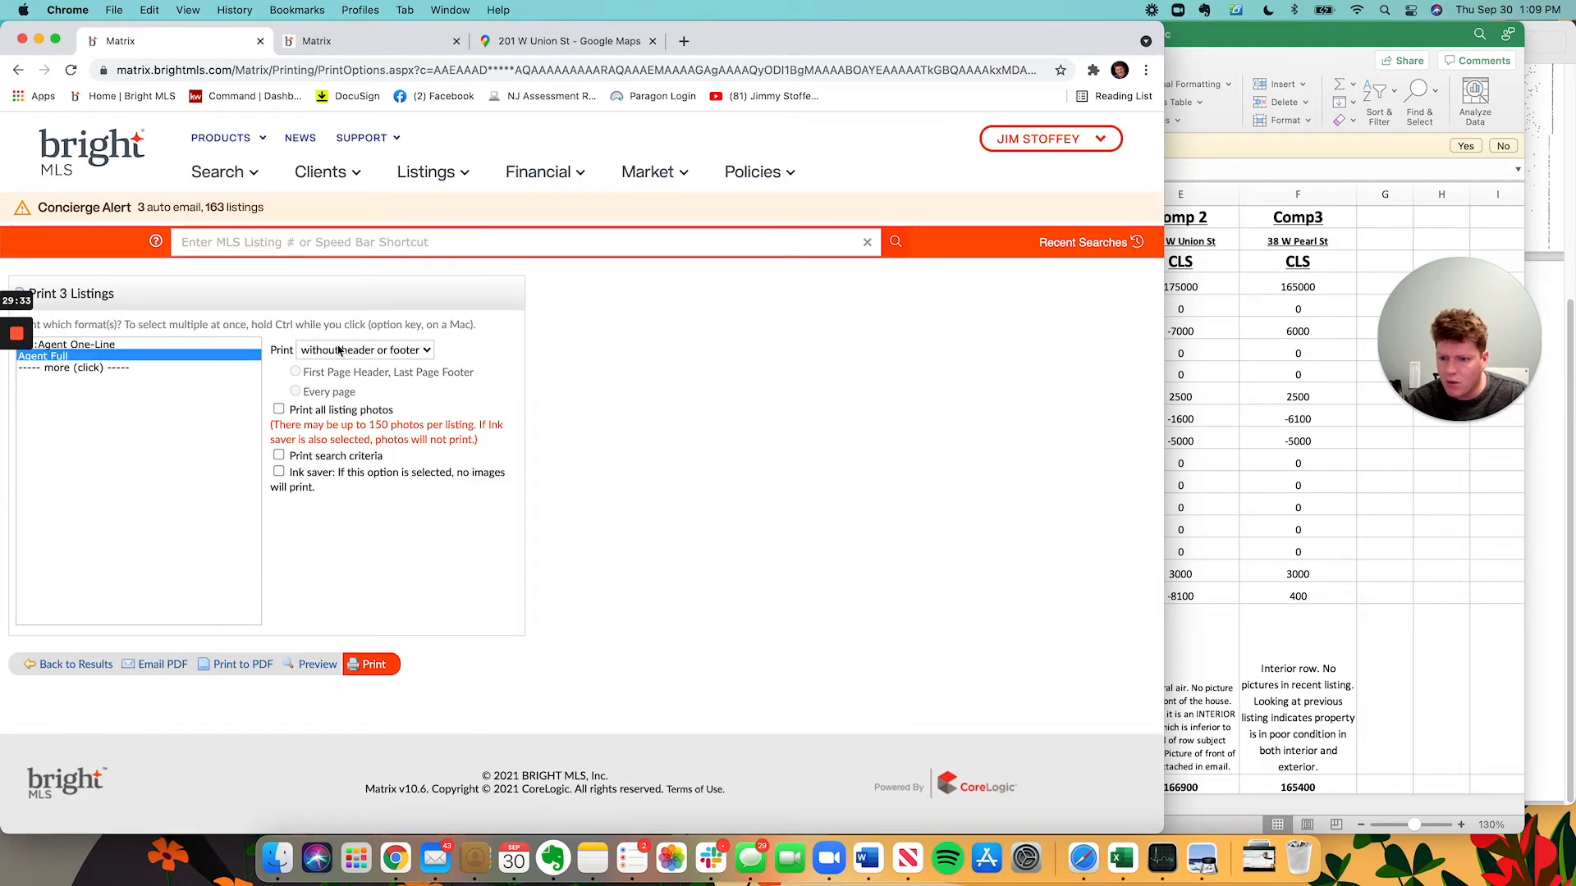
left_click(236, 664)
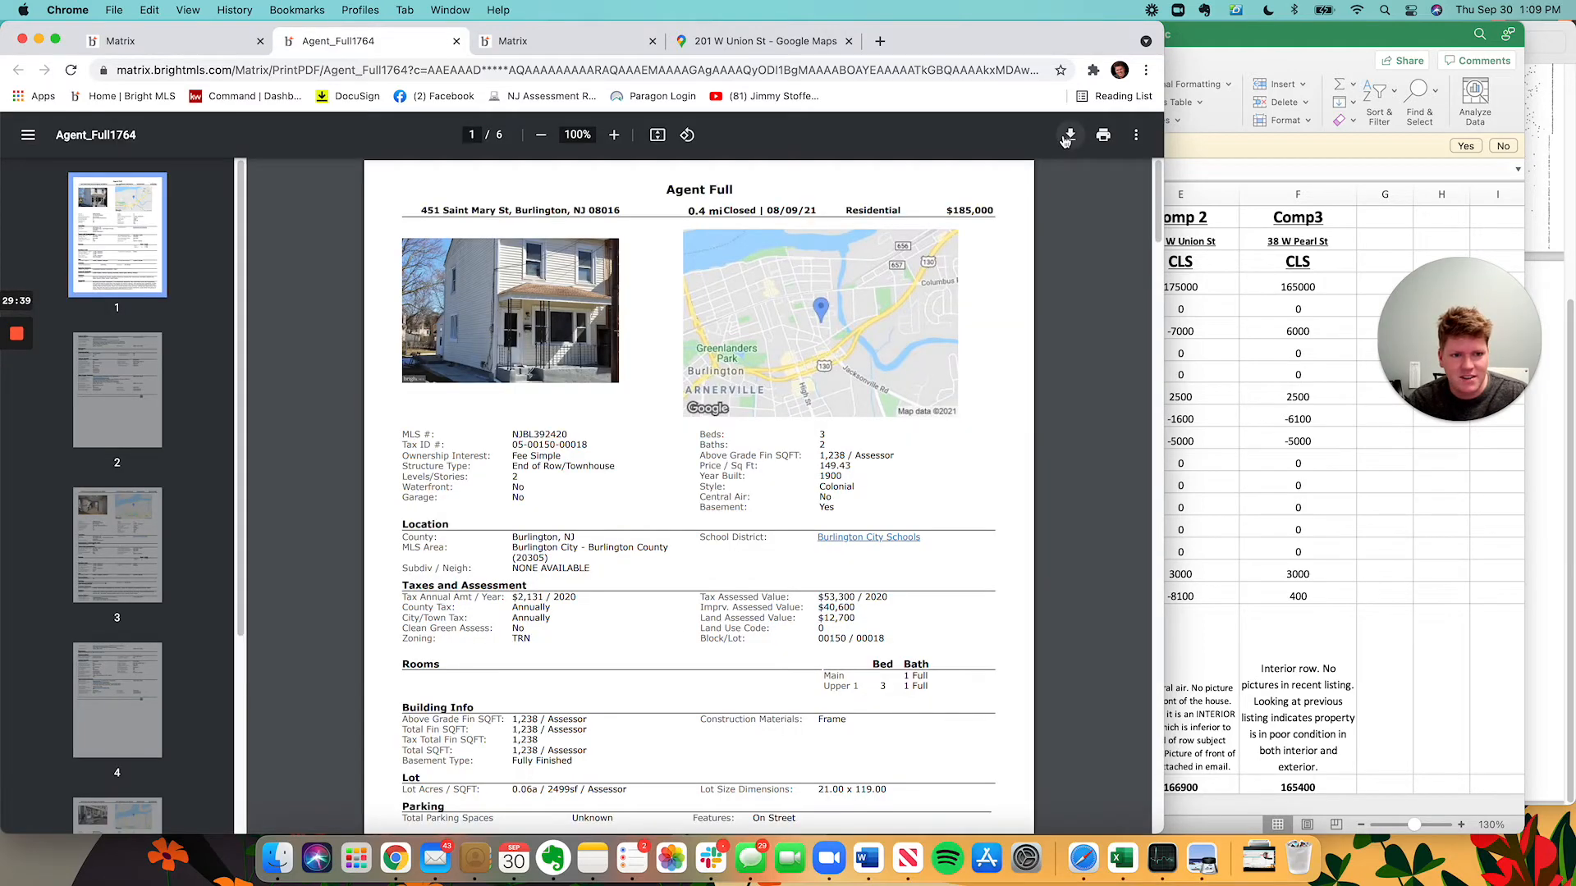
left_click(1068, 137)
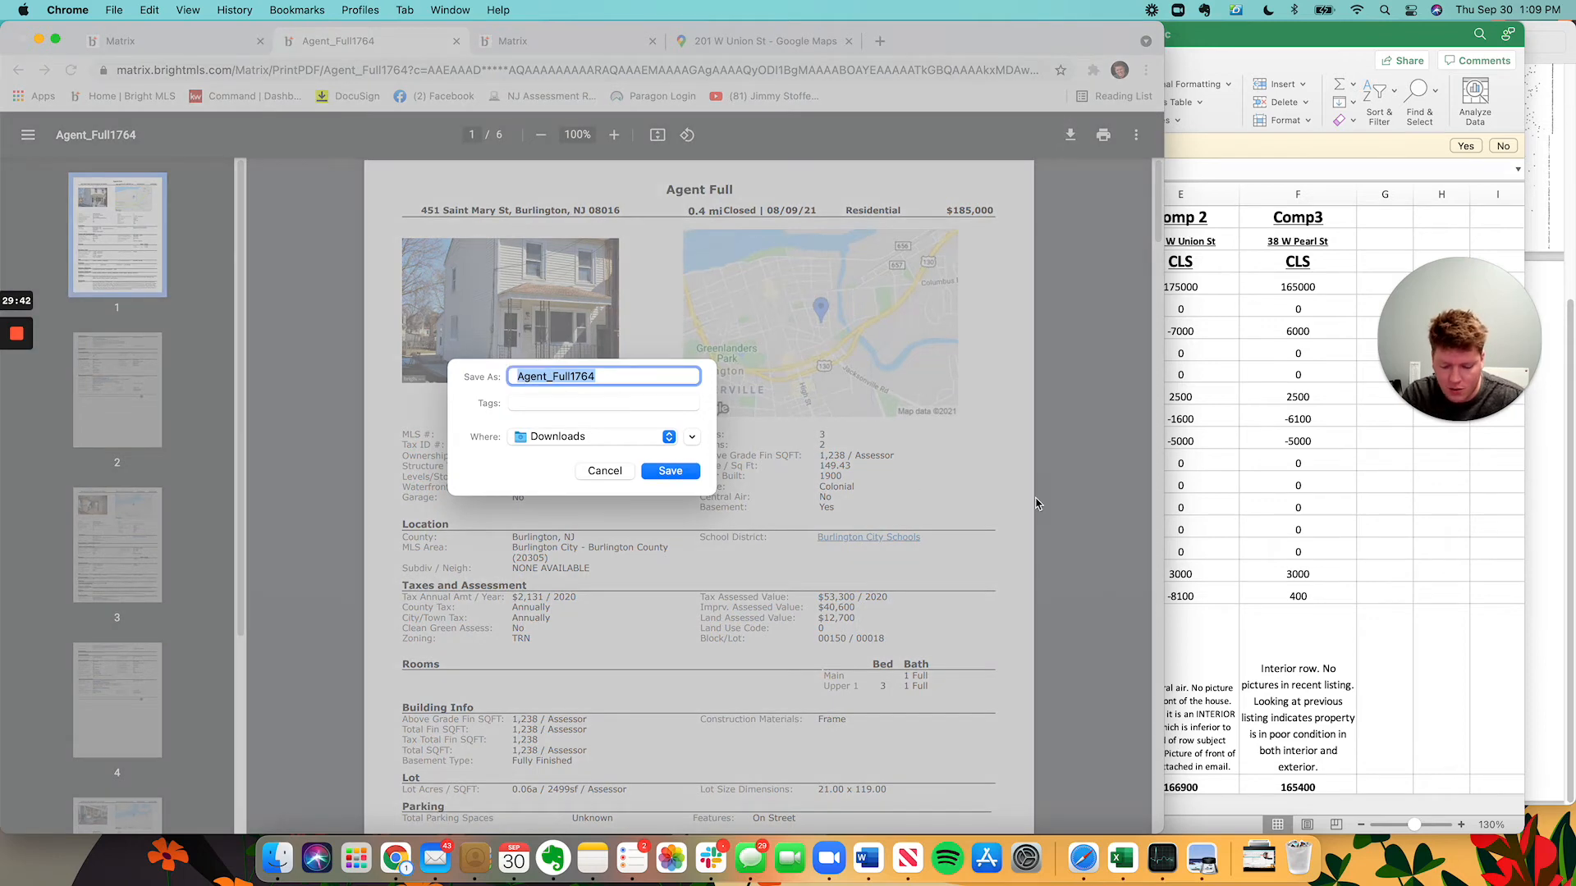
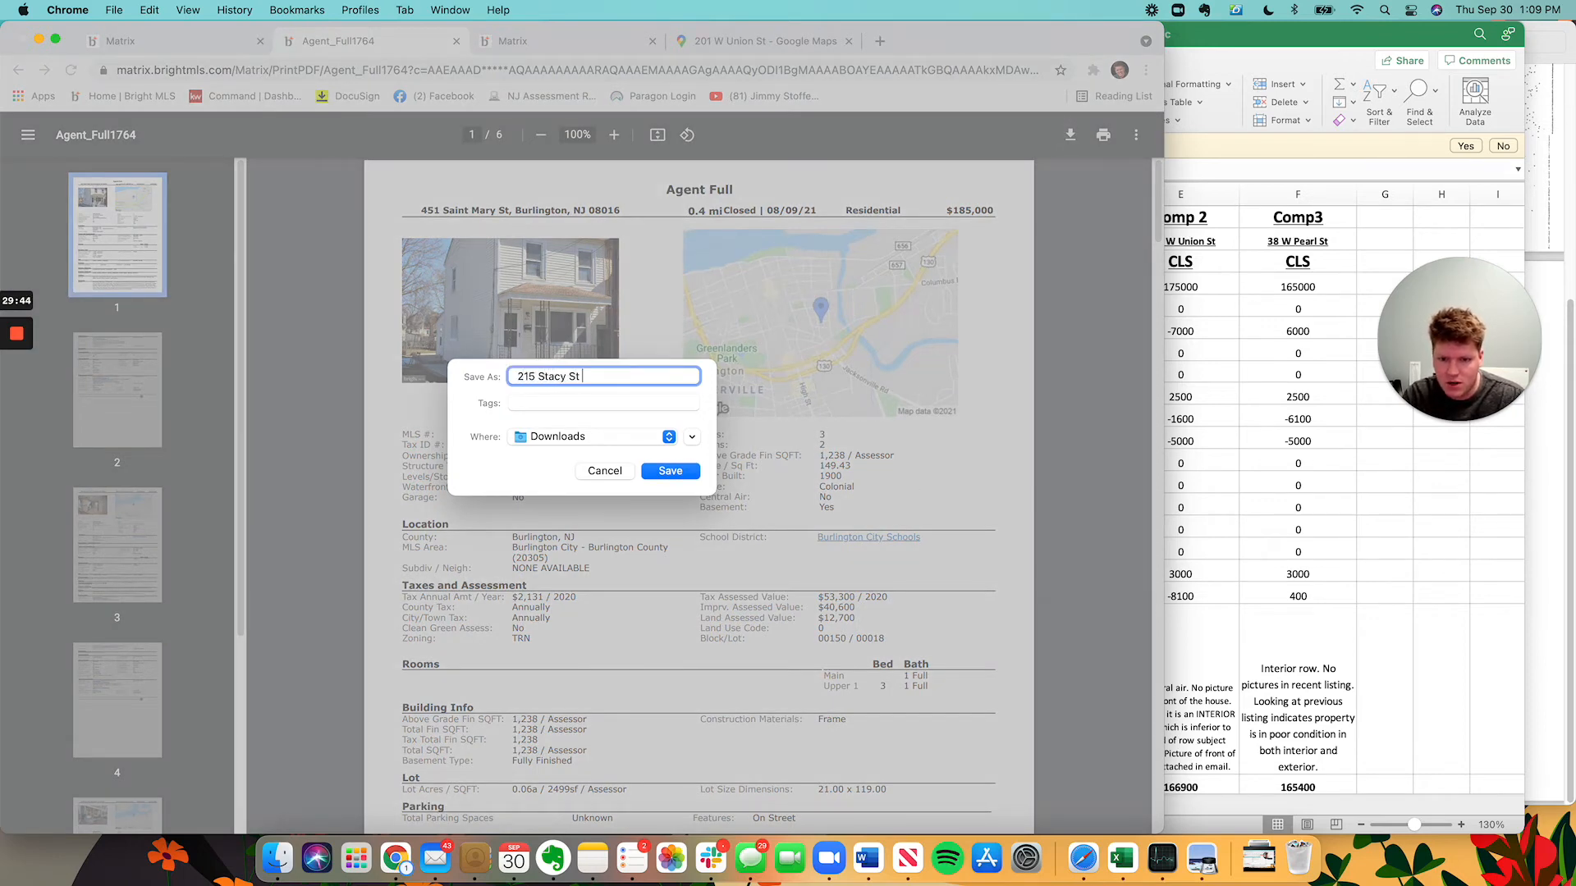
type(" ROV Comparables")
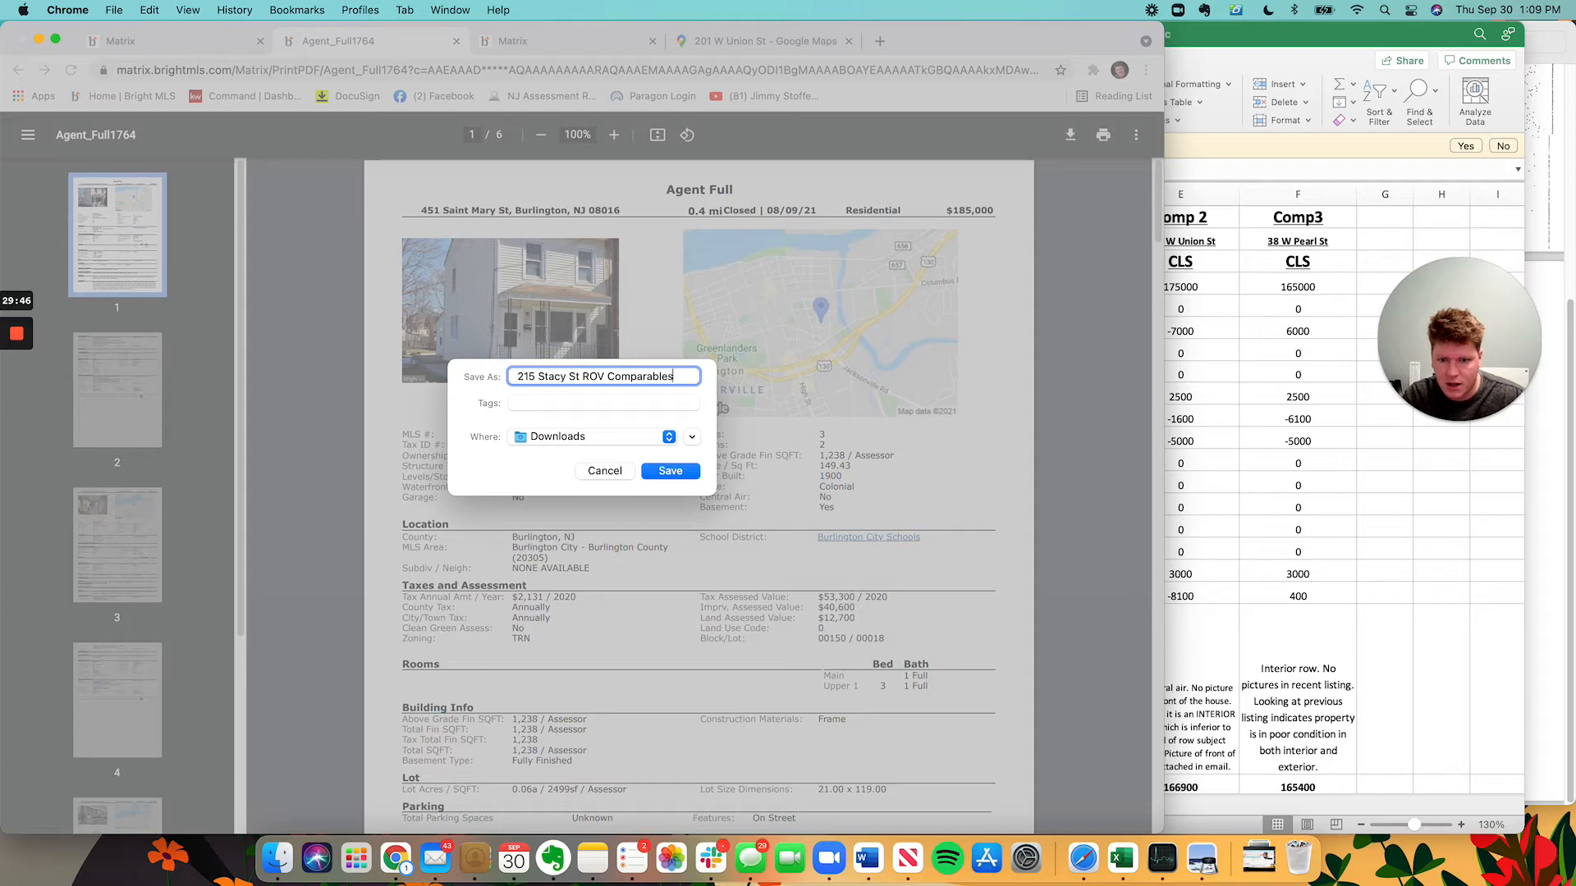
left_click(672, 472)
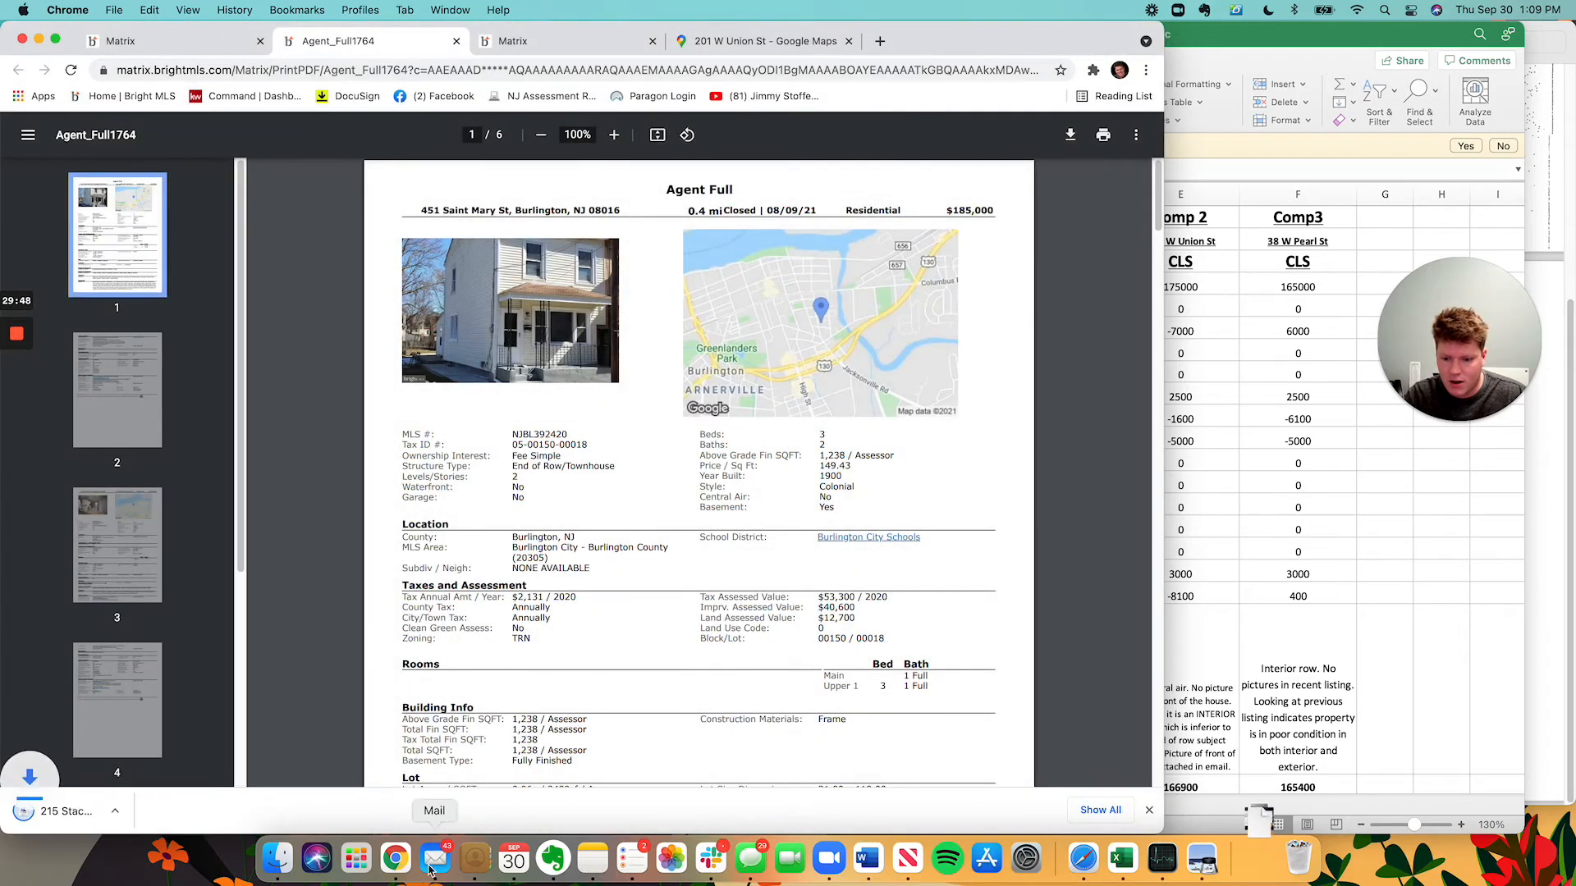
left_click(435, 858)
Start a new email with one recipient and one cc picked from autocomplete.
left_click(570, 91)
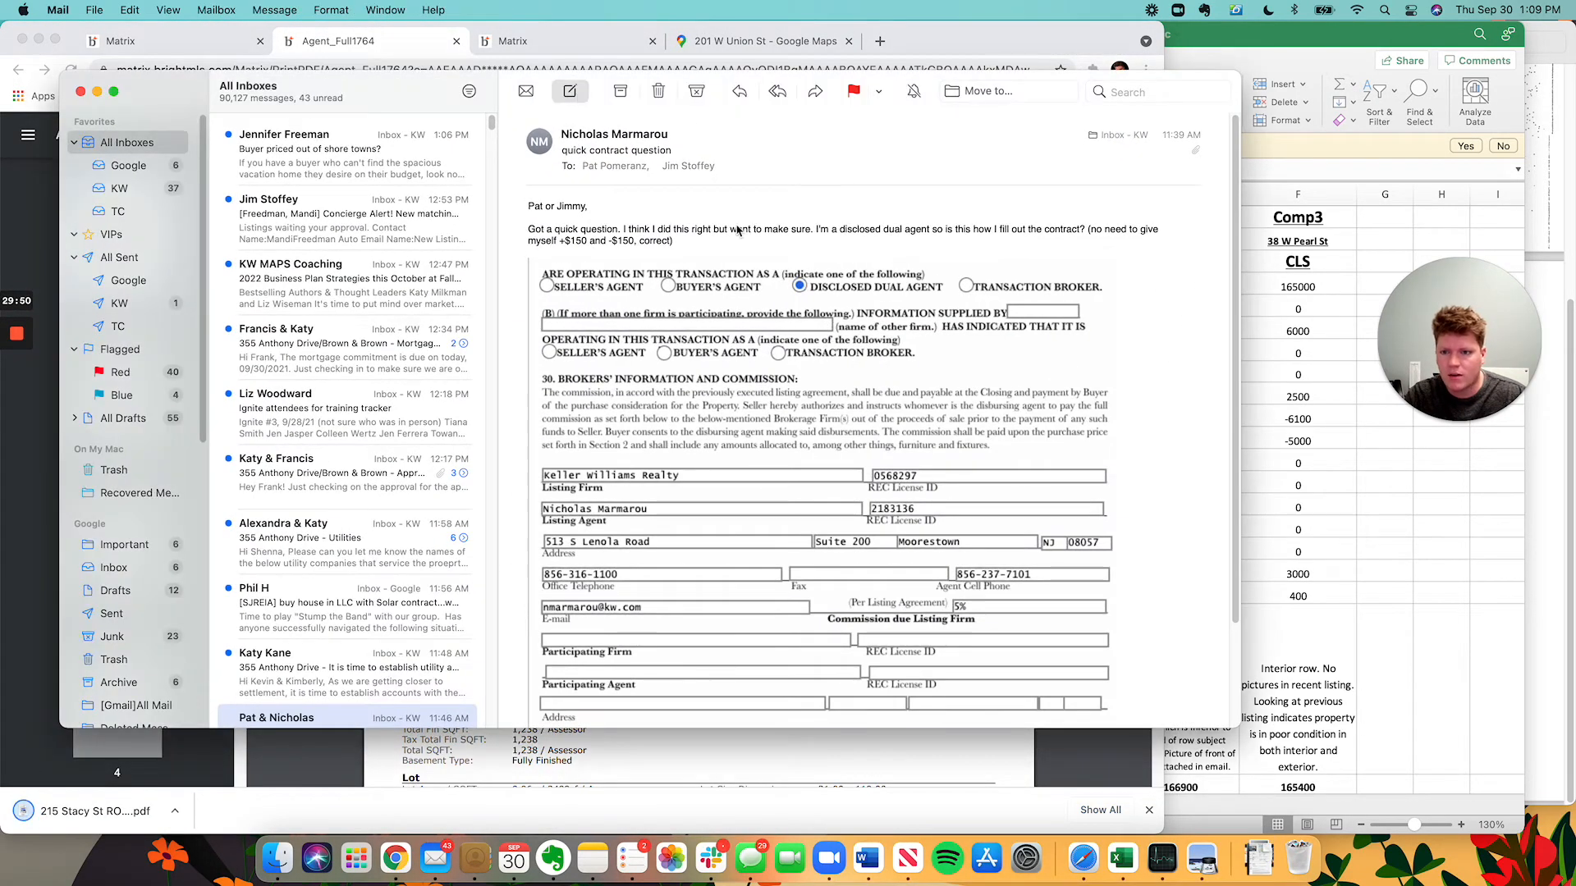
left_click(843, 313)
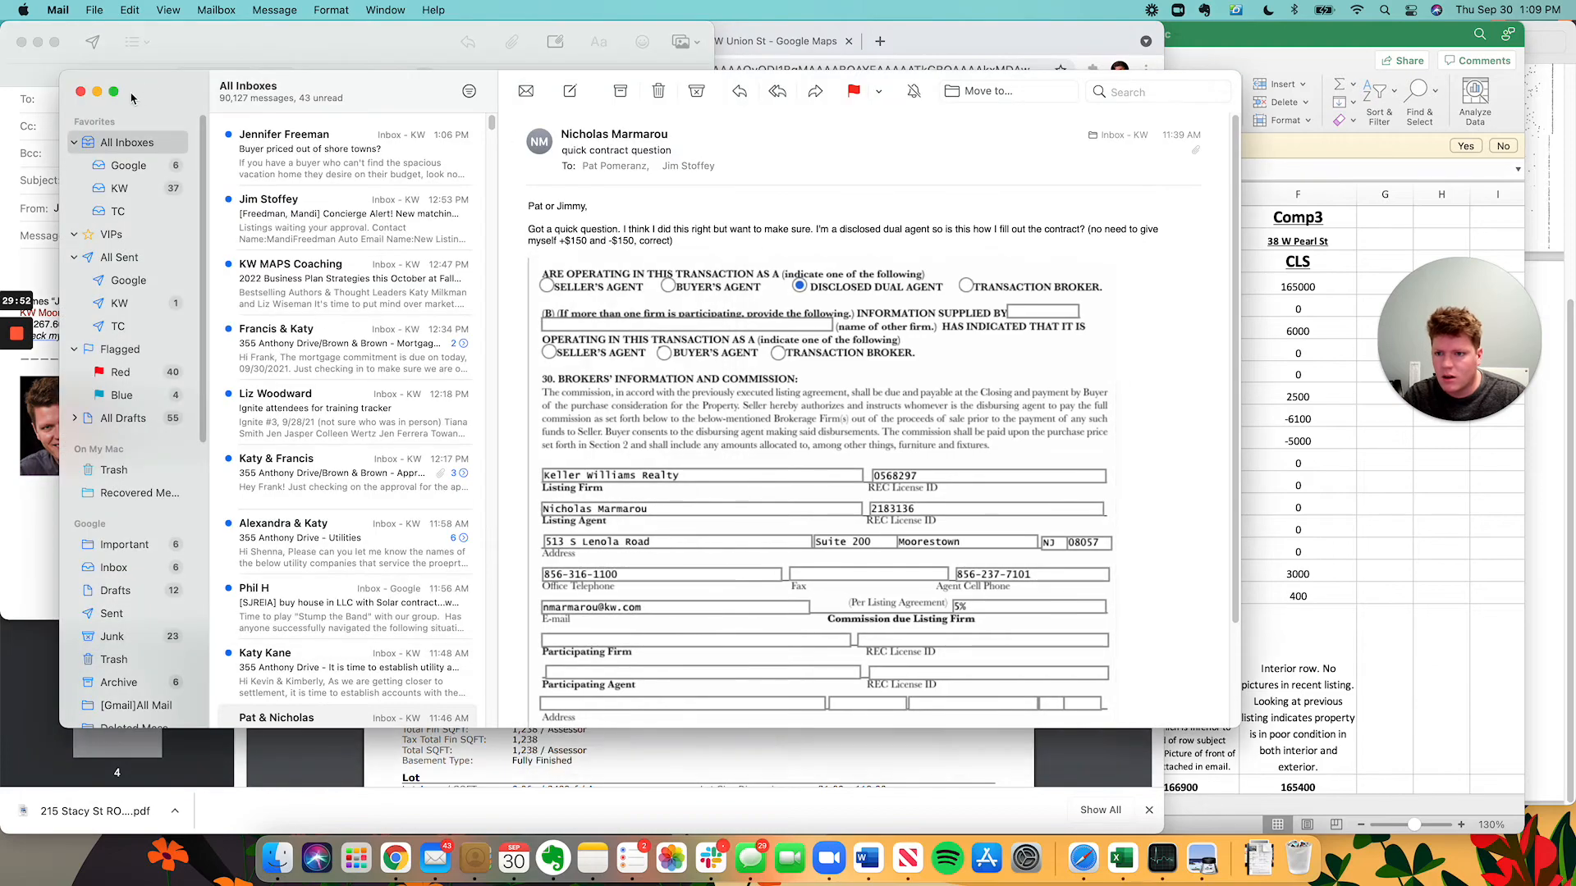
left_click(97, 91)
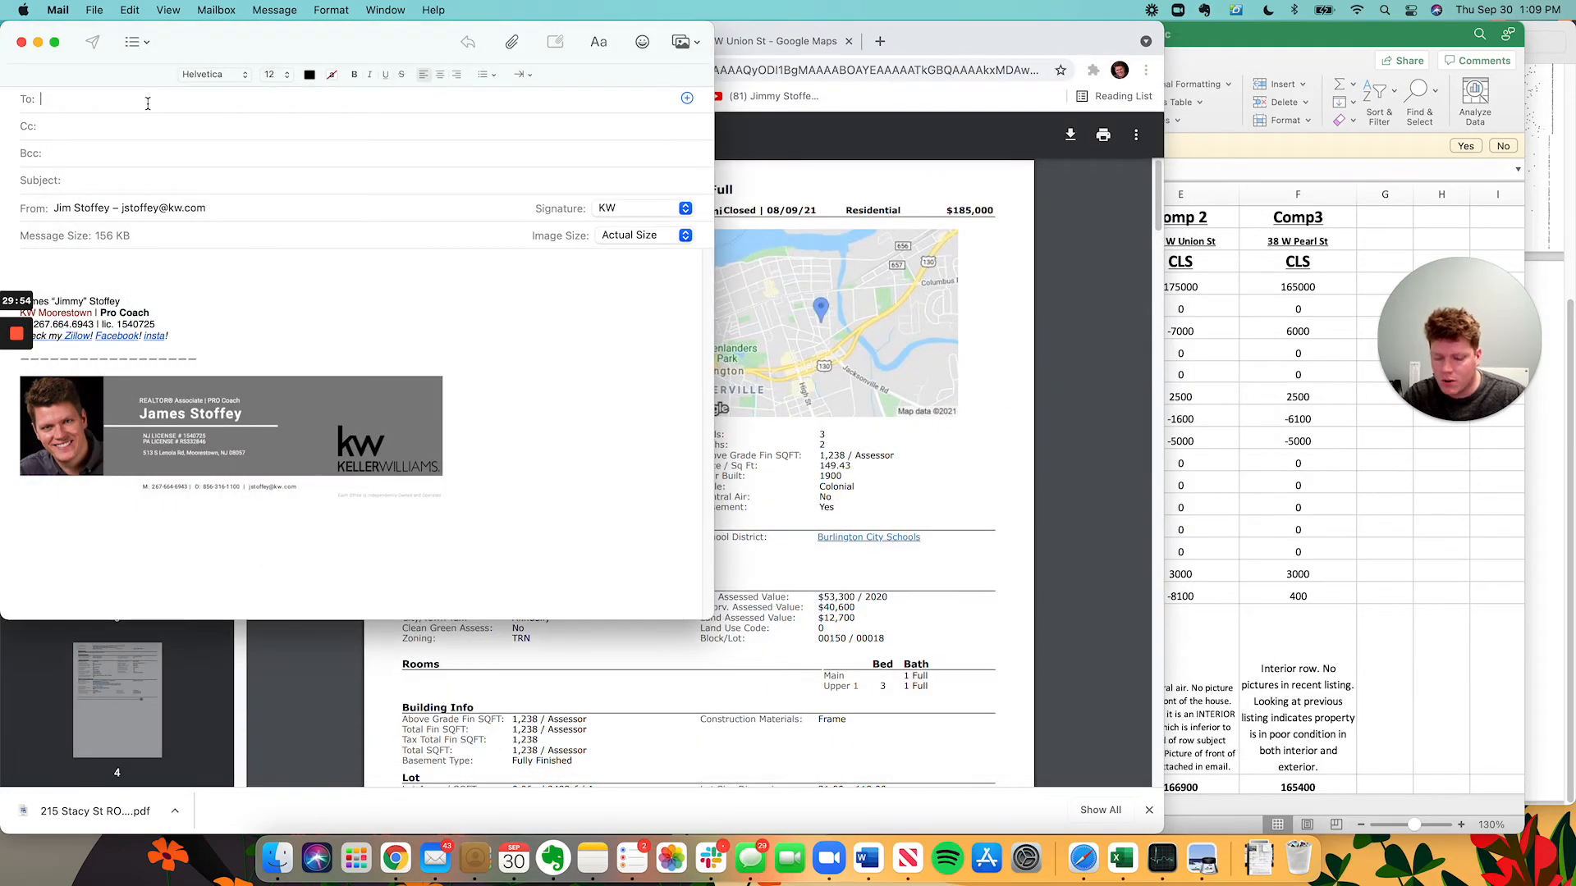
key("Tab")
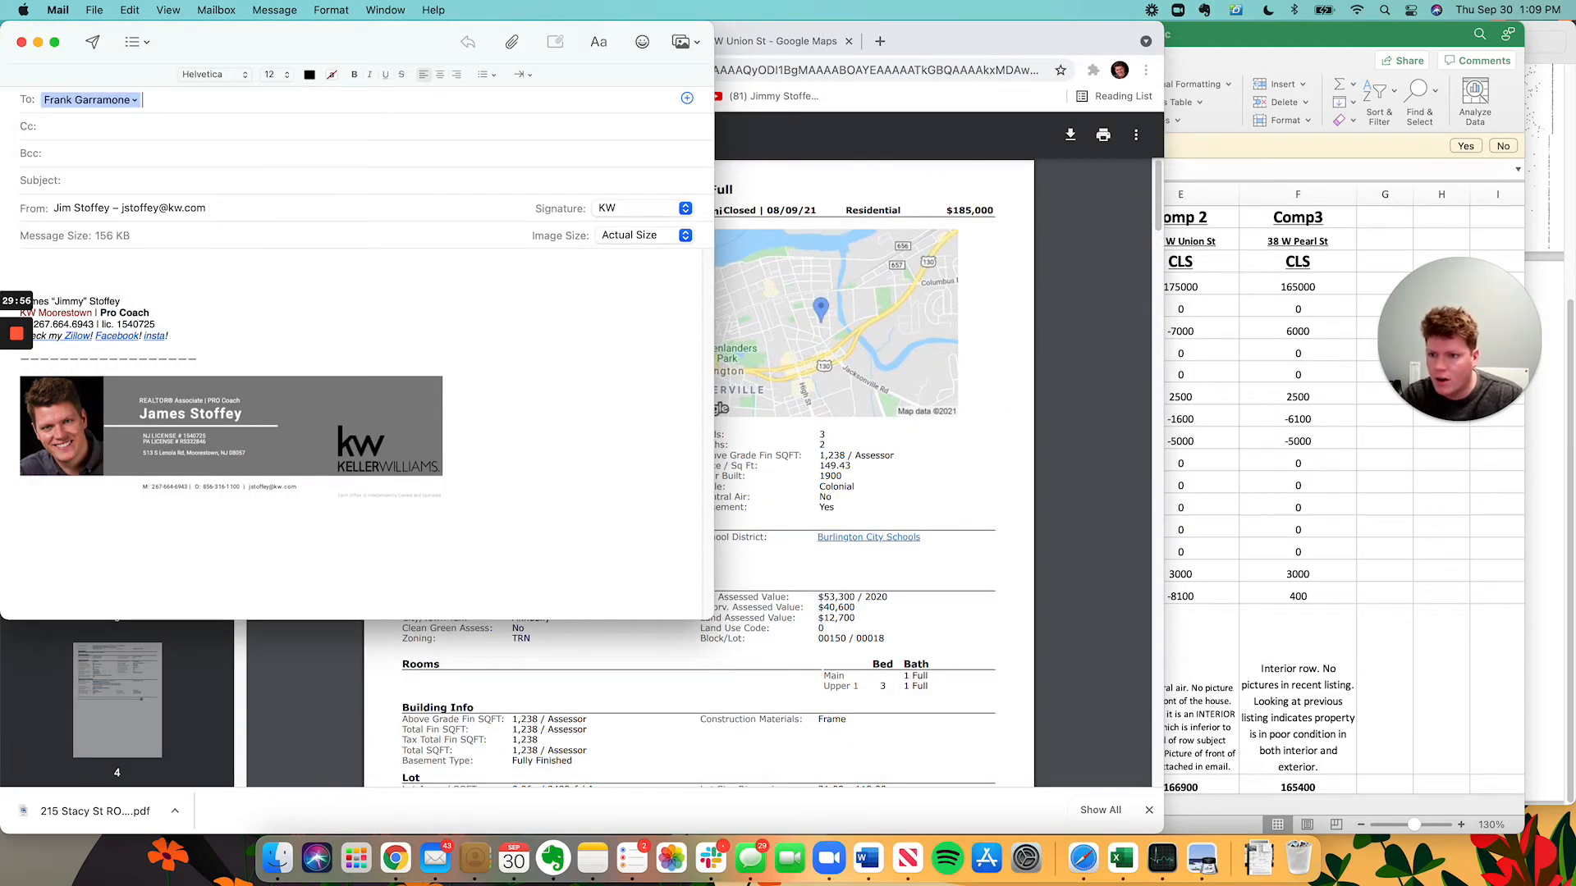
type("rach")
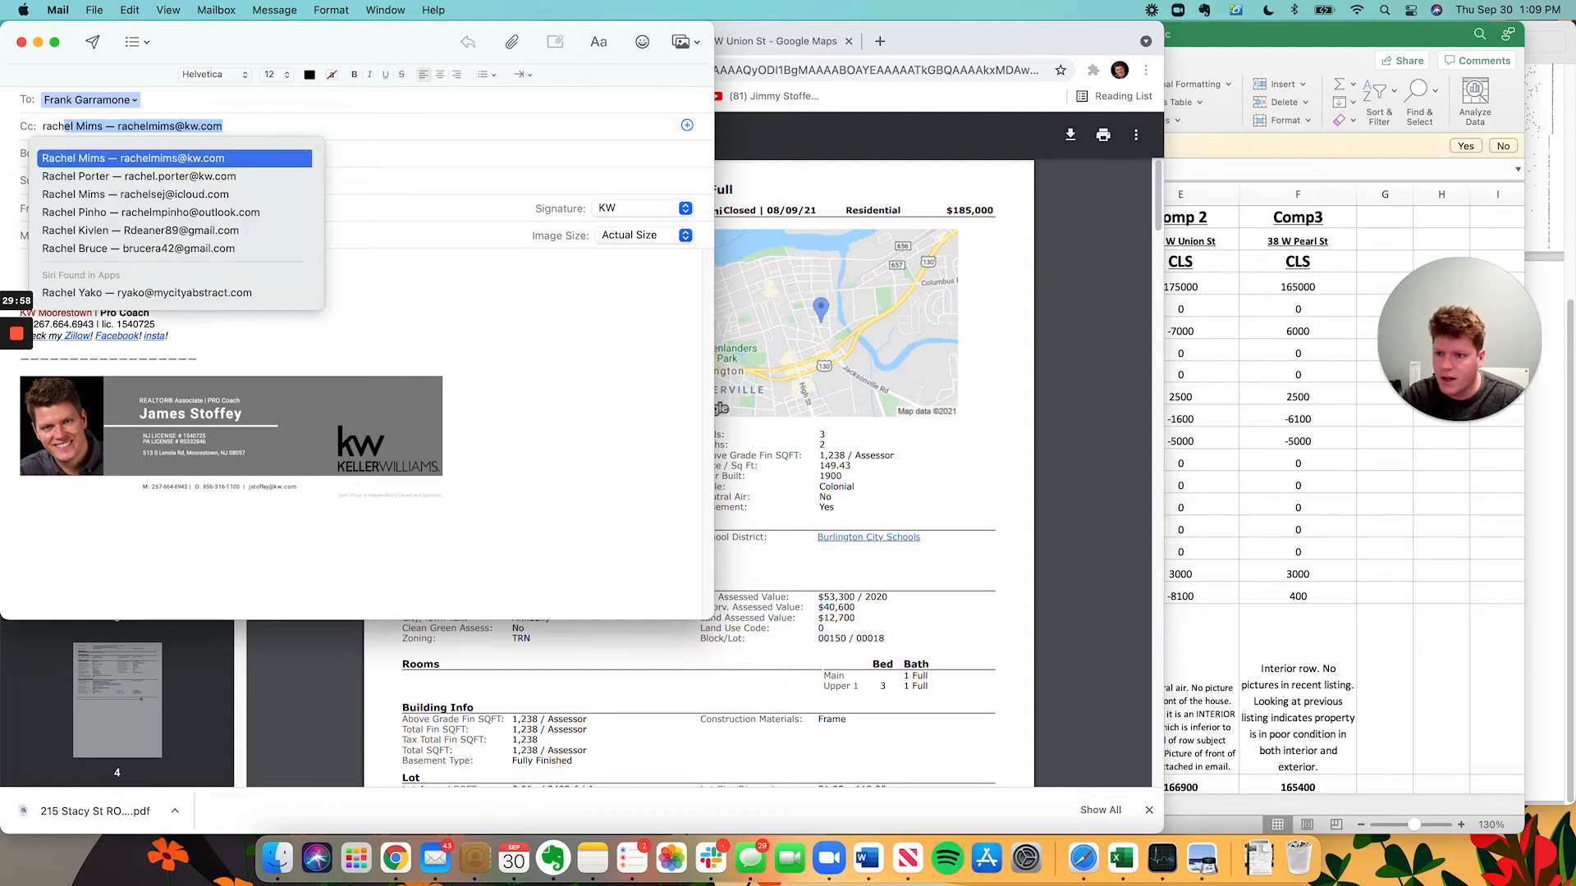
key("Return")
key("Tab")
key("Tab")
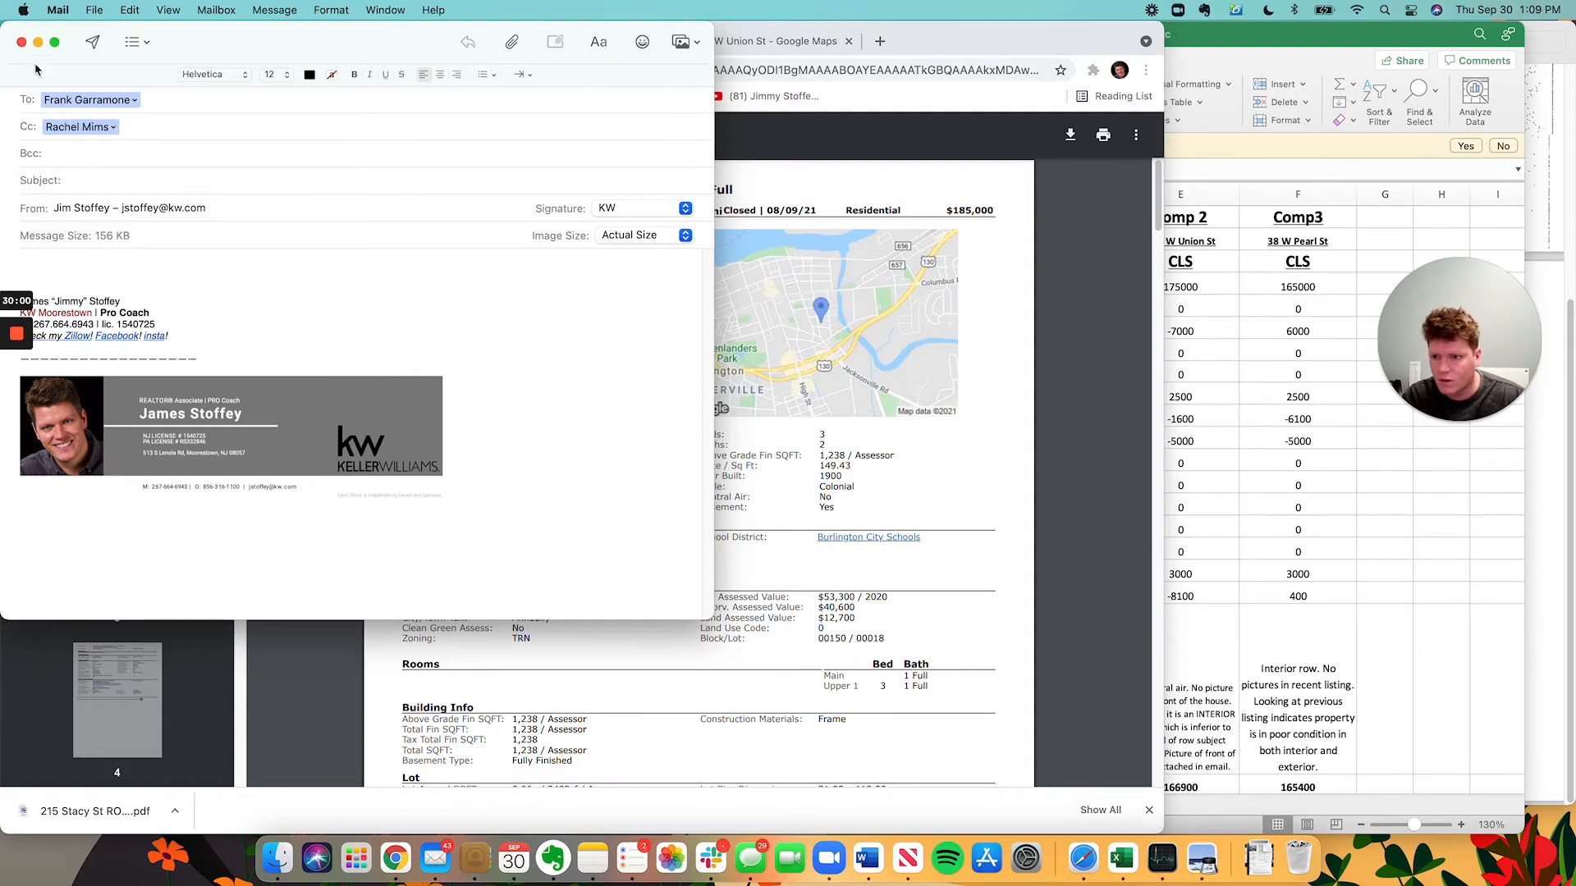
type("3")
key("BackSpace")
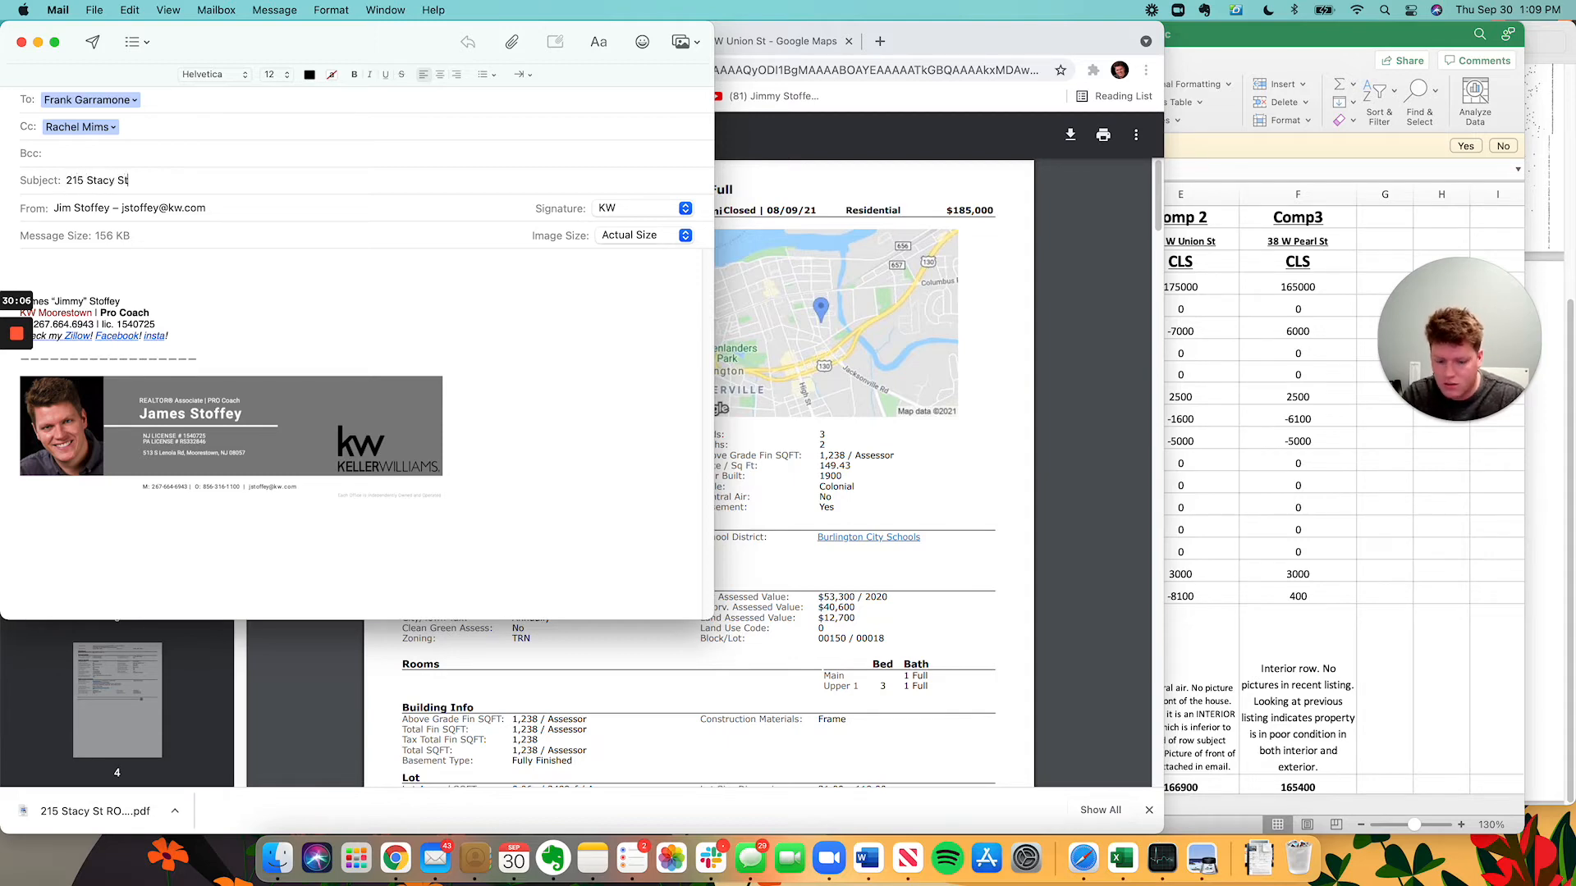
type(" burlingto")
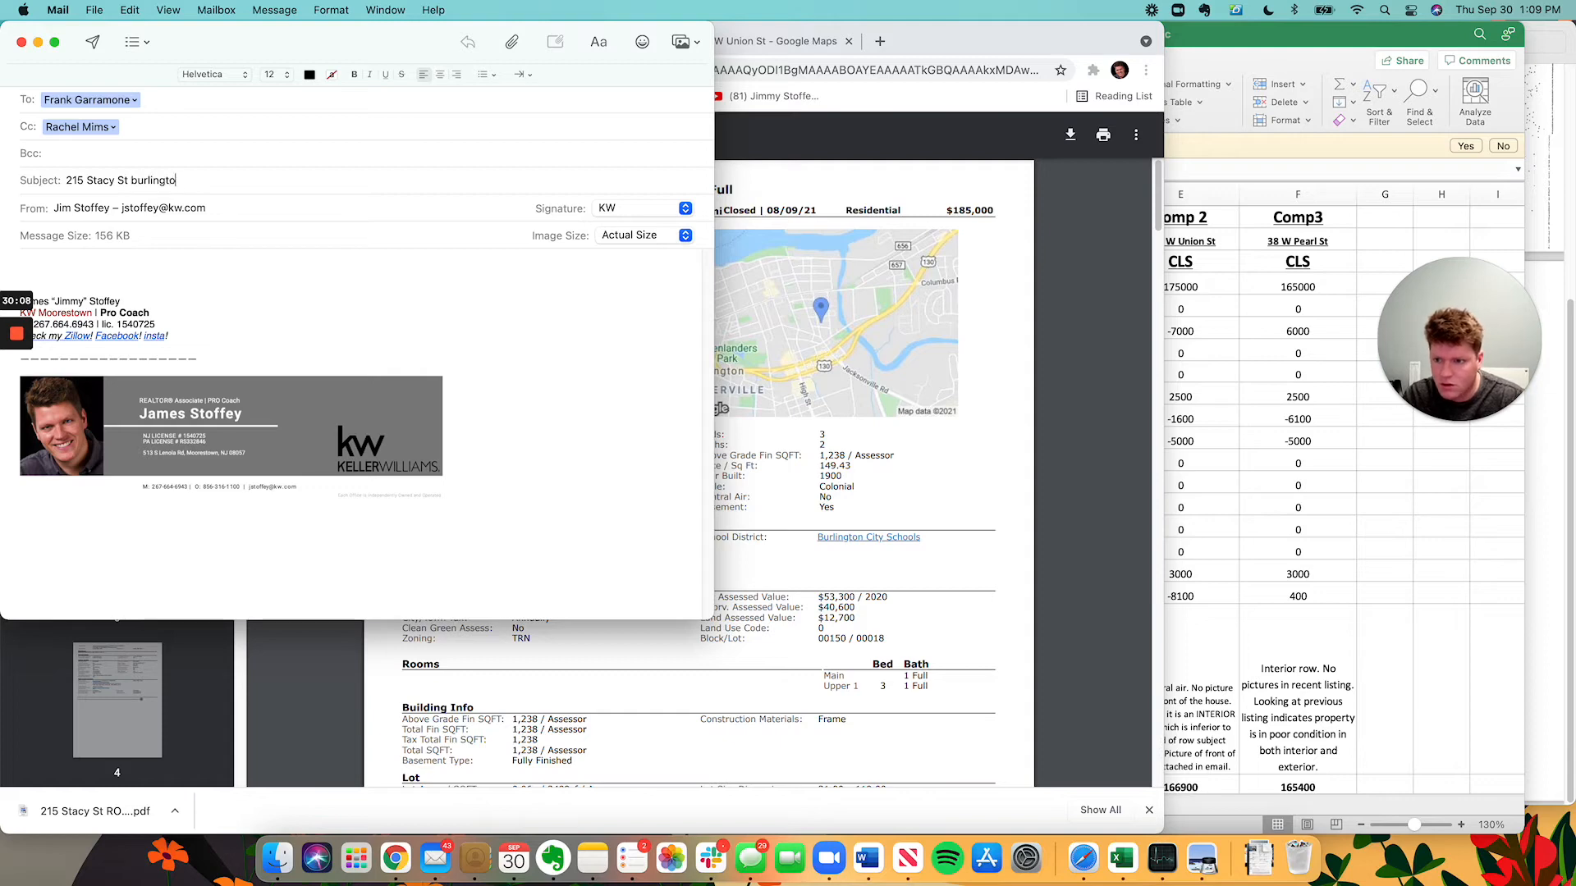
type("lingt")
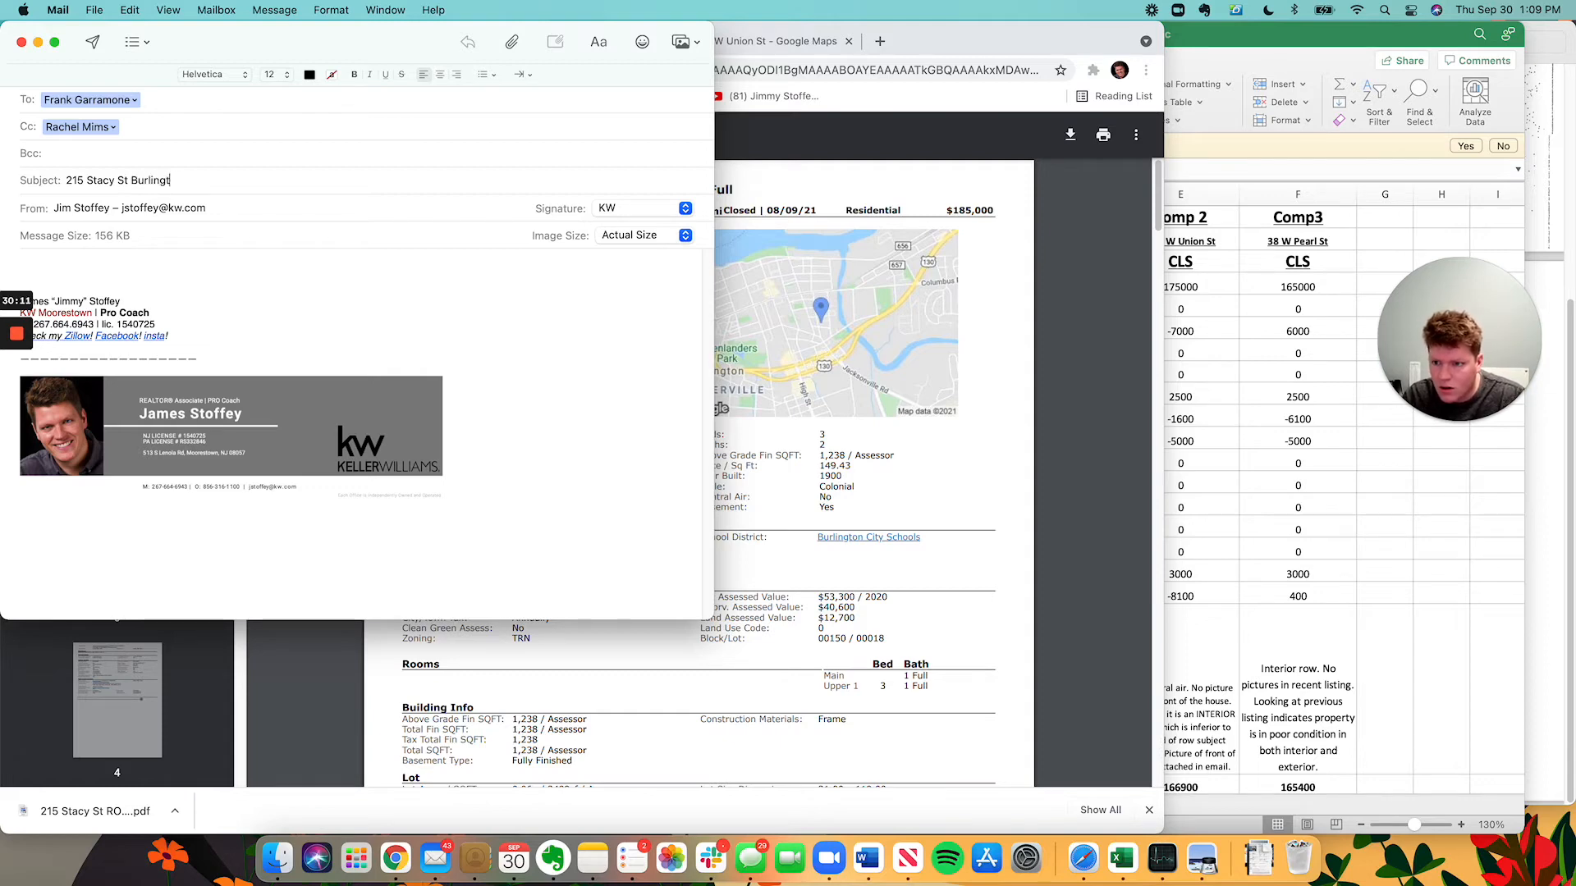
type("on - ROV Comps Attached!")
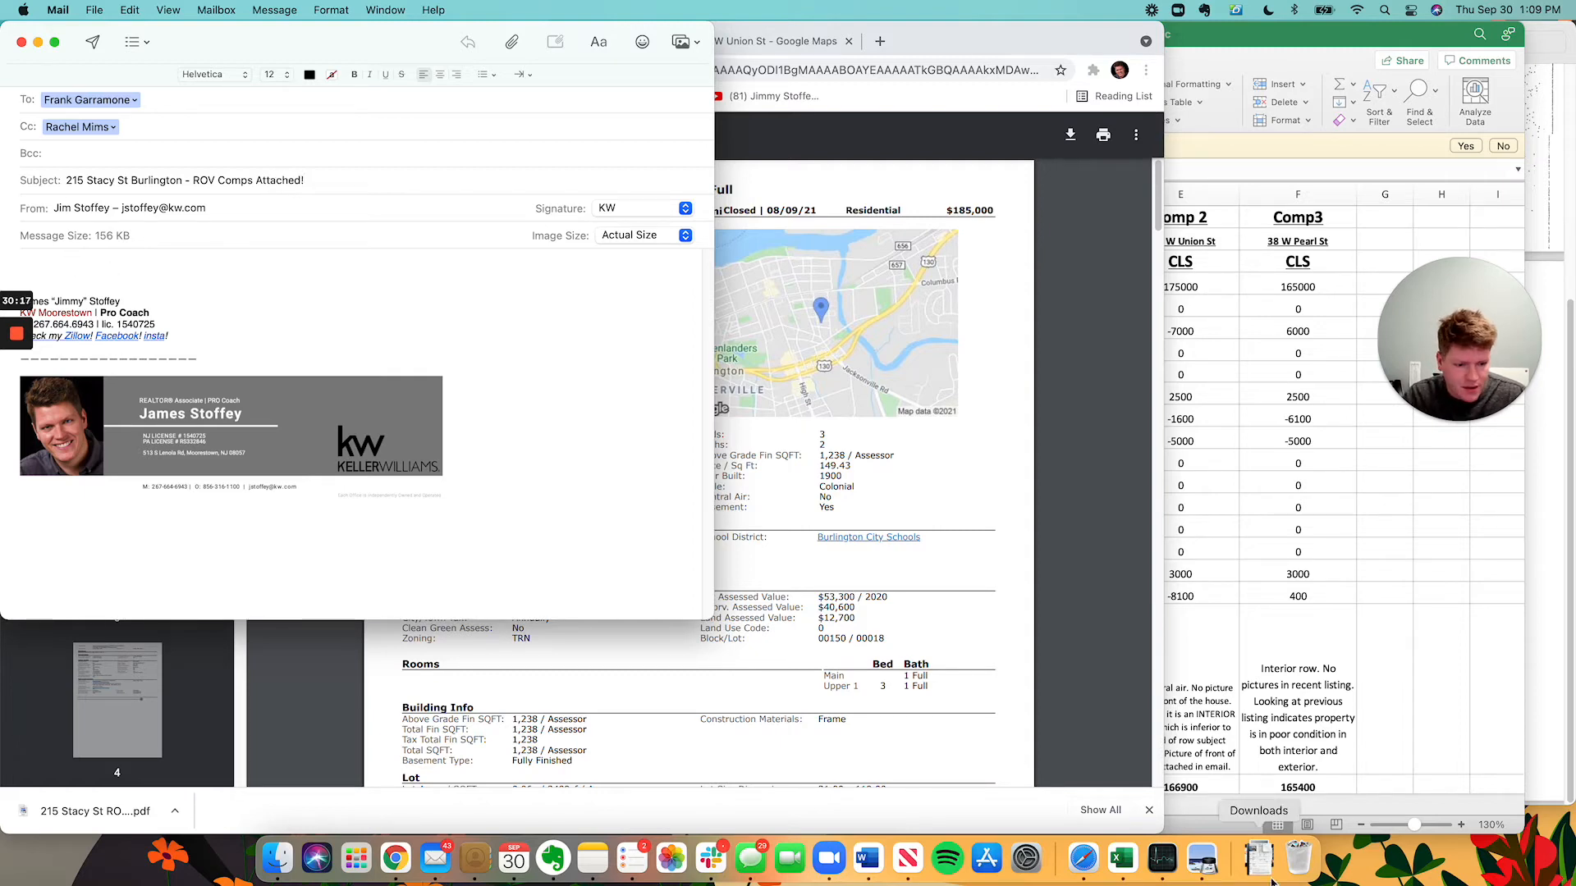
left_click(1260, 858)
left_click_drag(1249, 784, 336, 551)
key("super+Tab")
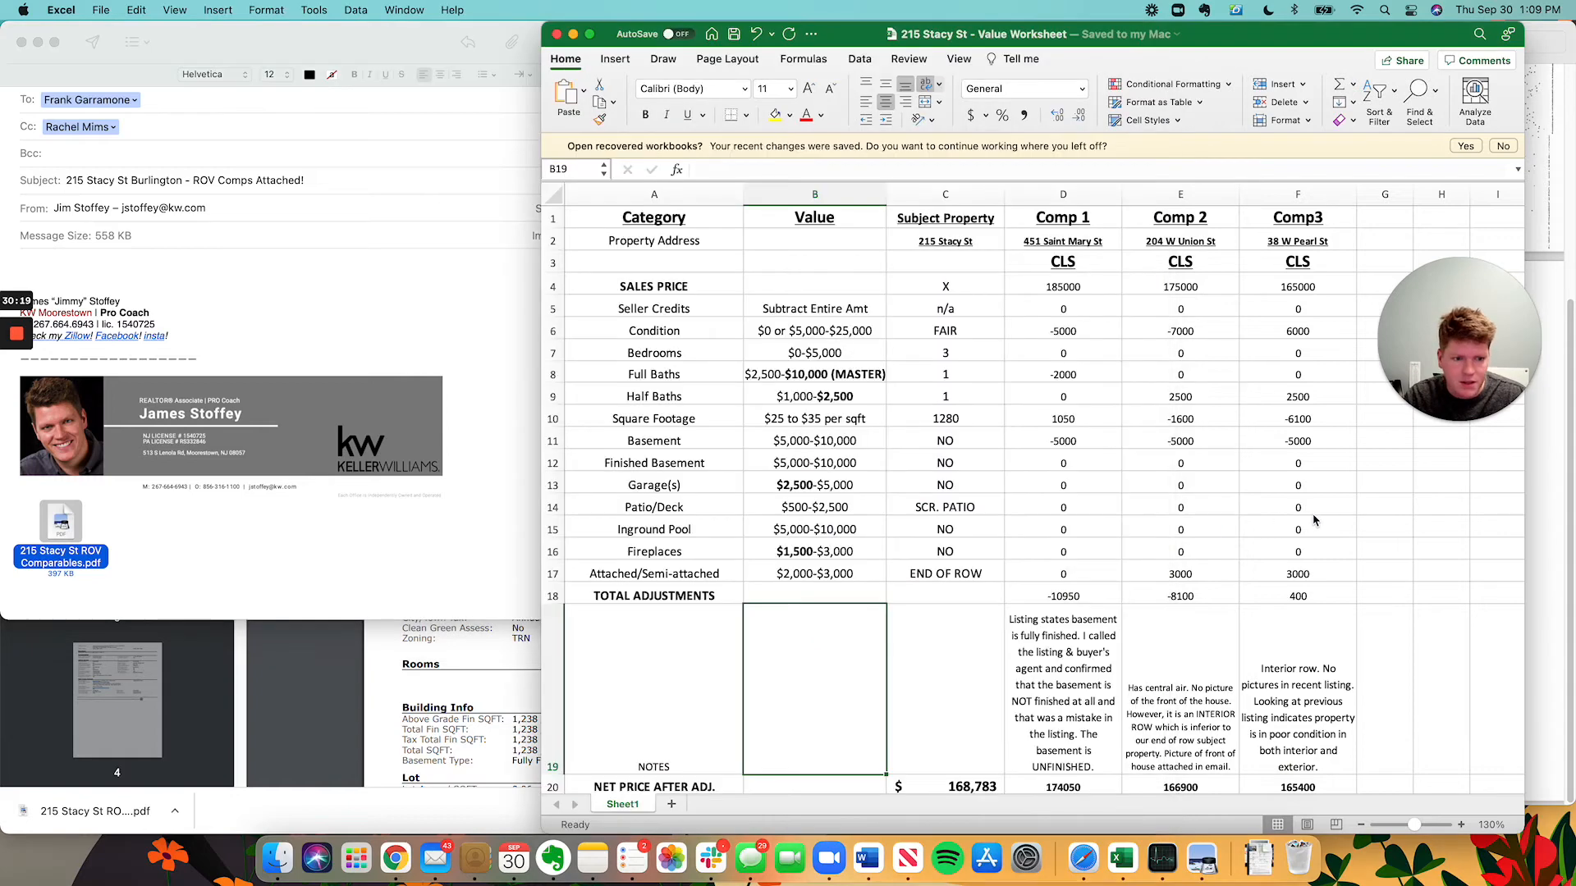
left_click(101, 10)
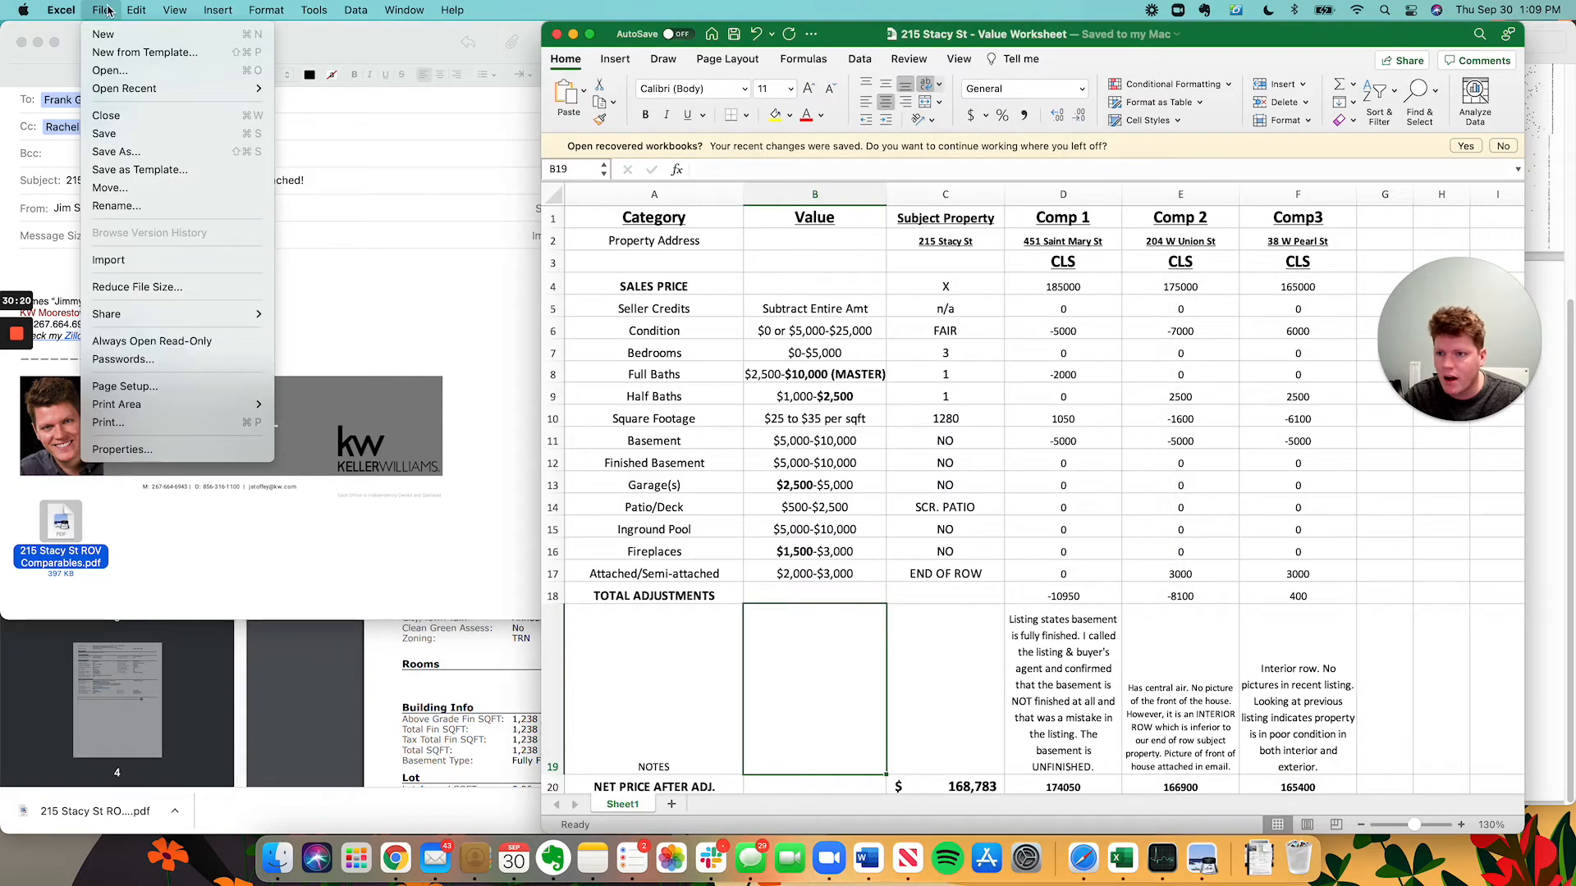
left_click(143, 152)
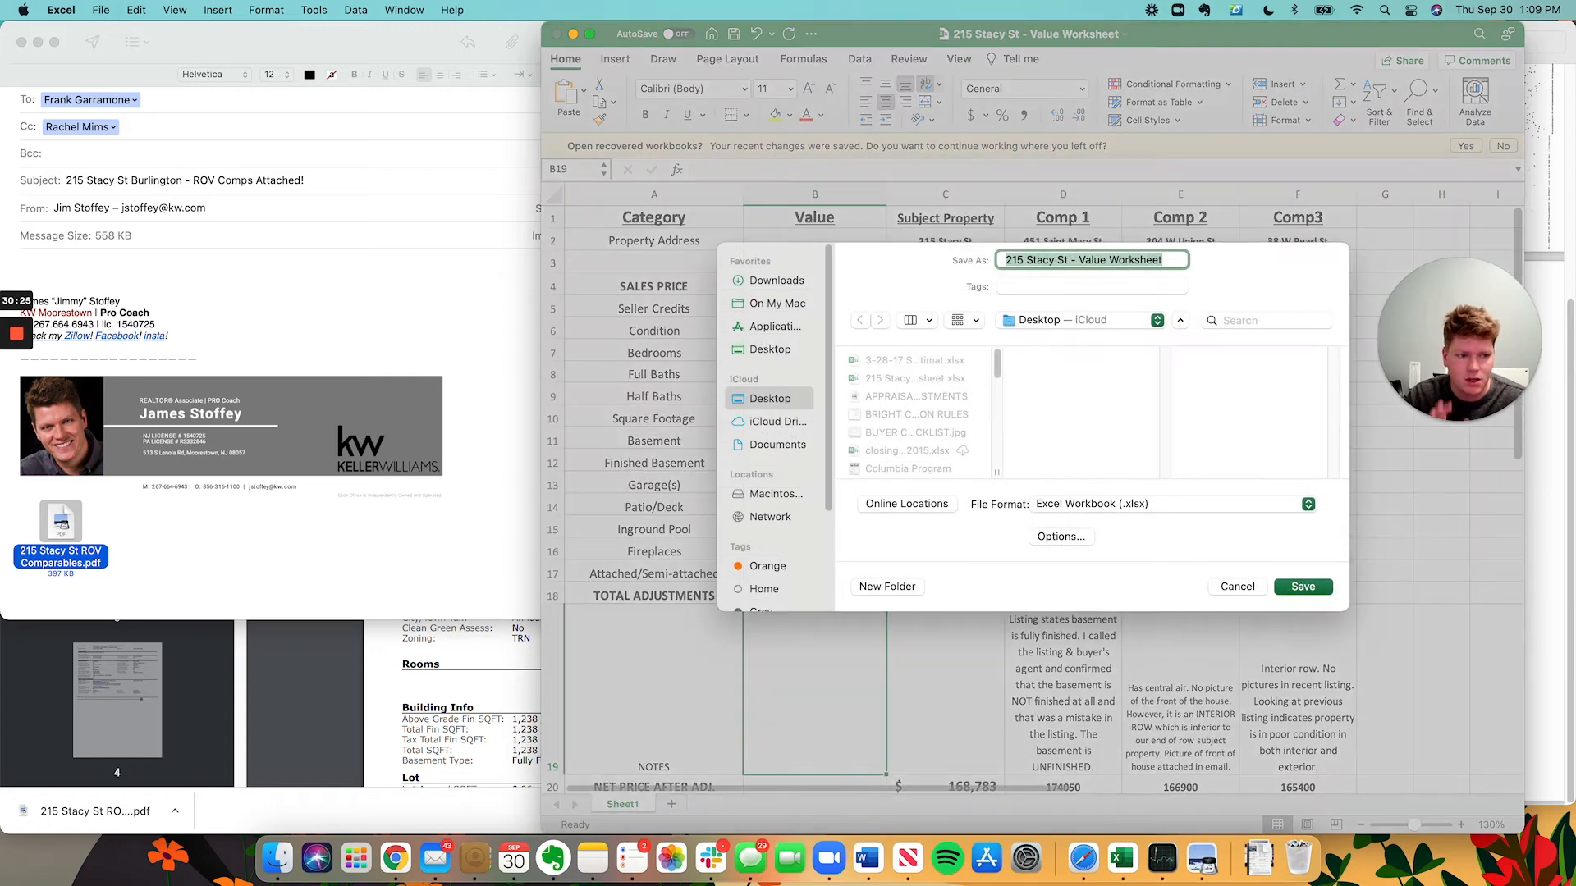
left_click(1103, 322)
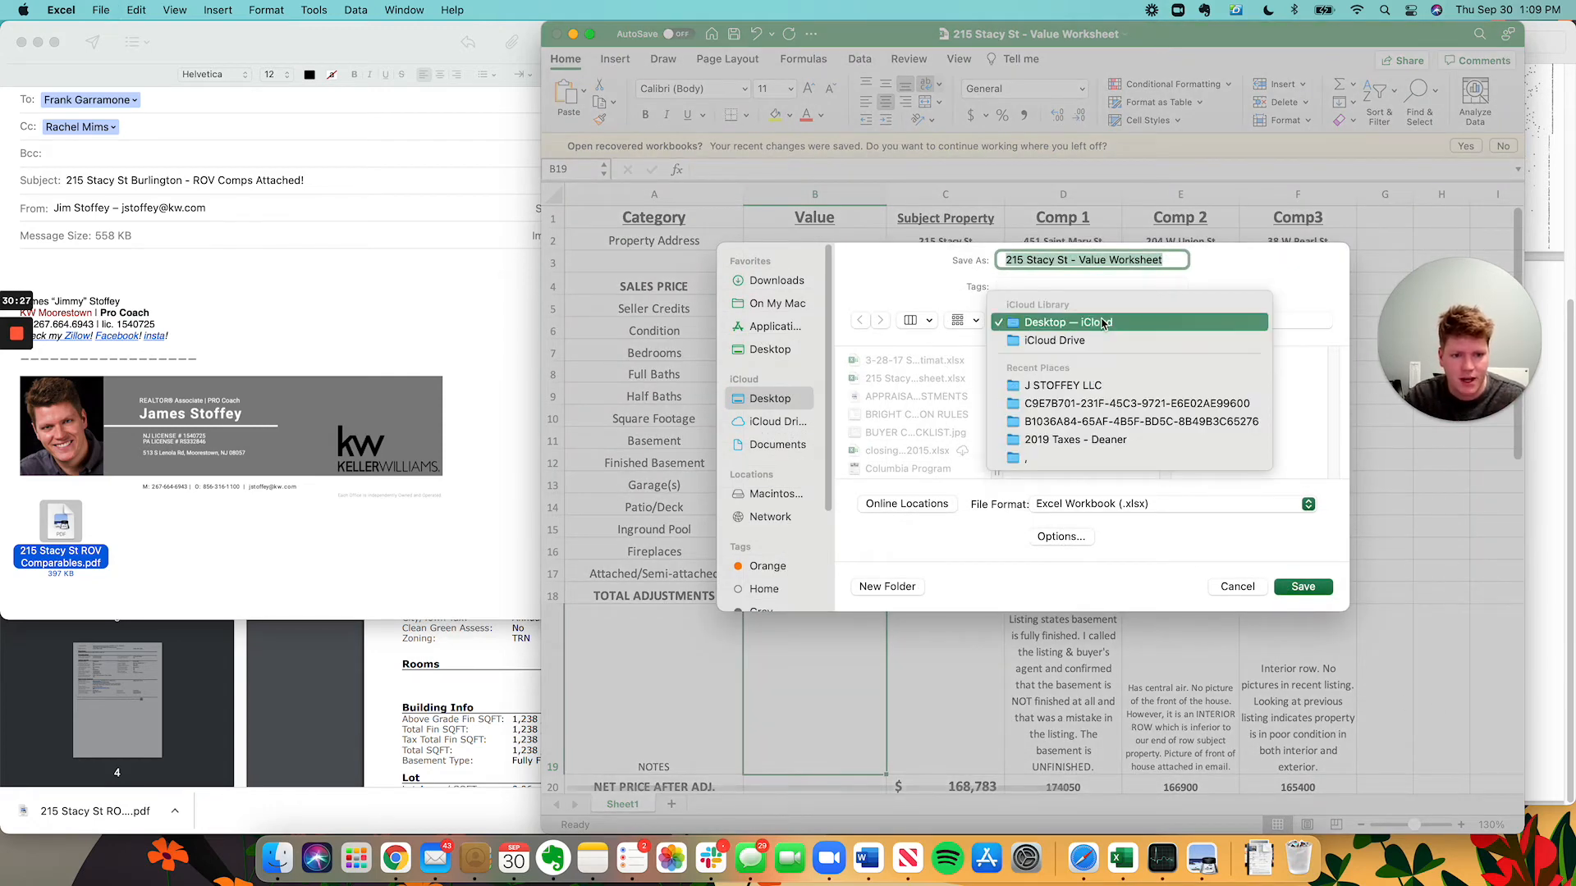
left_click(939, 295)
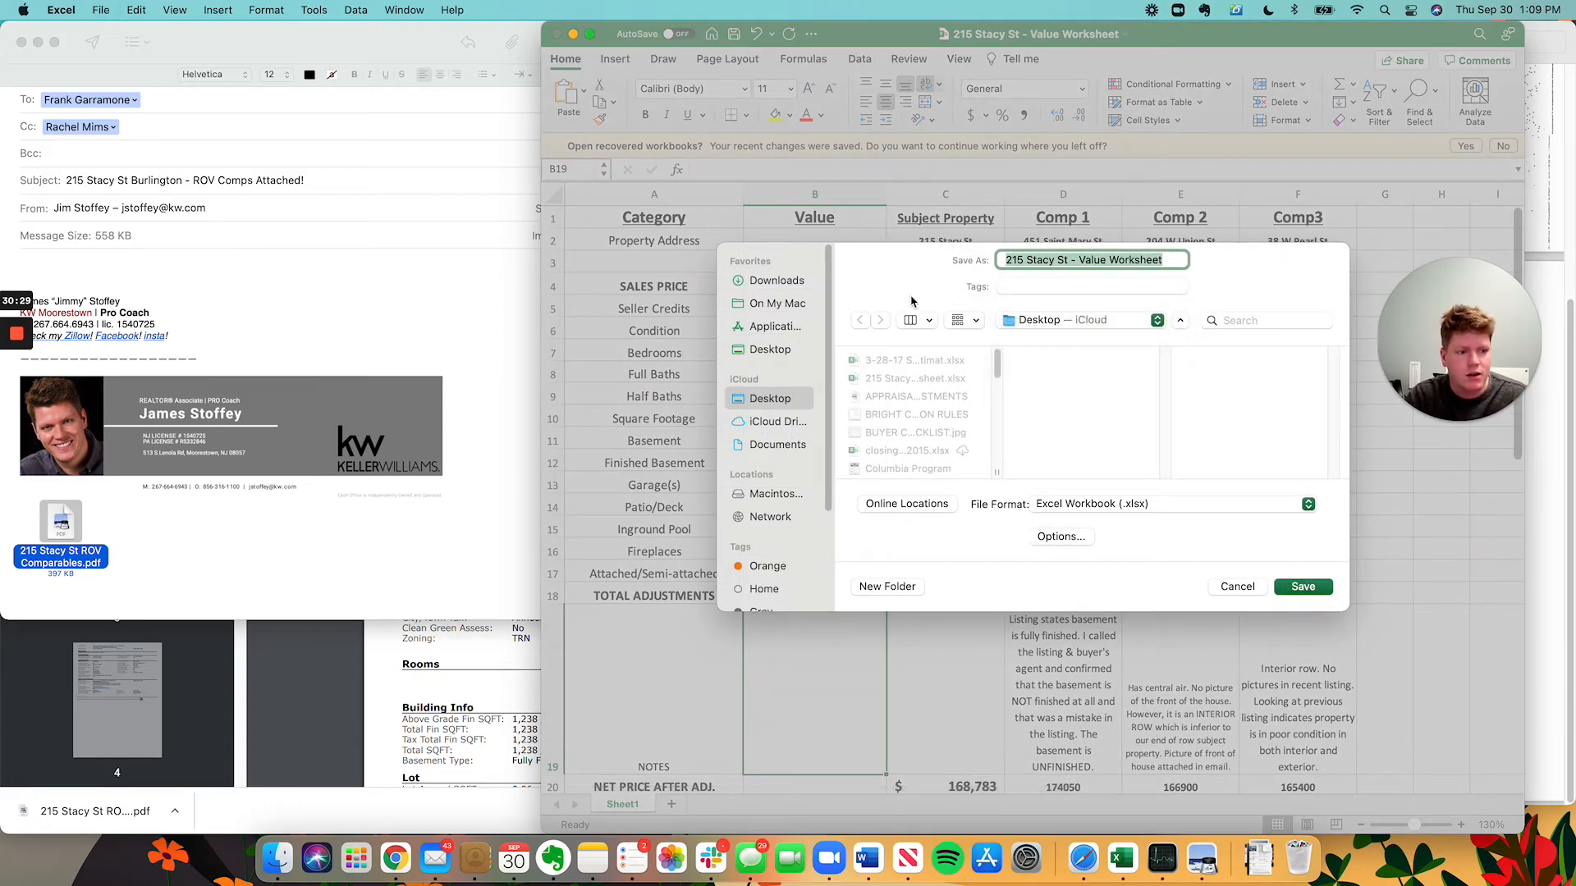
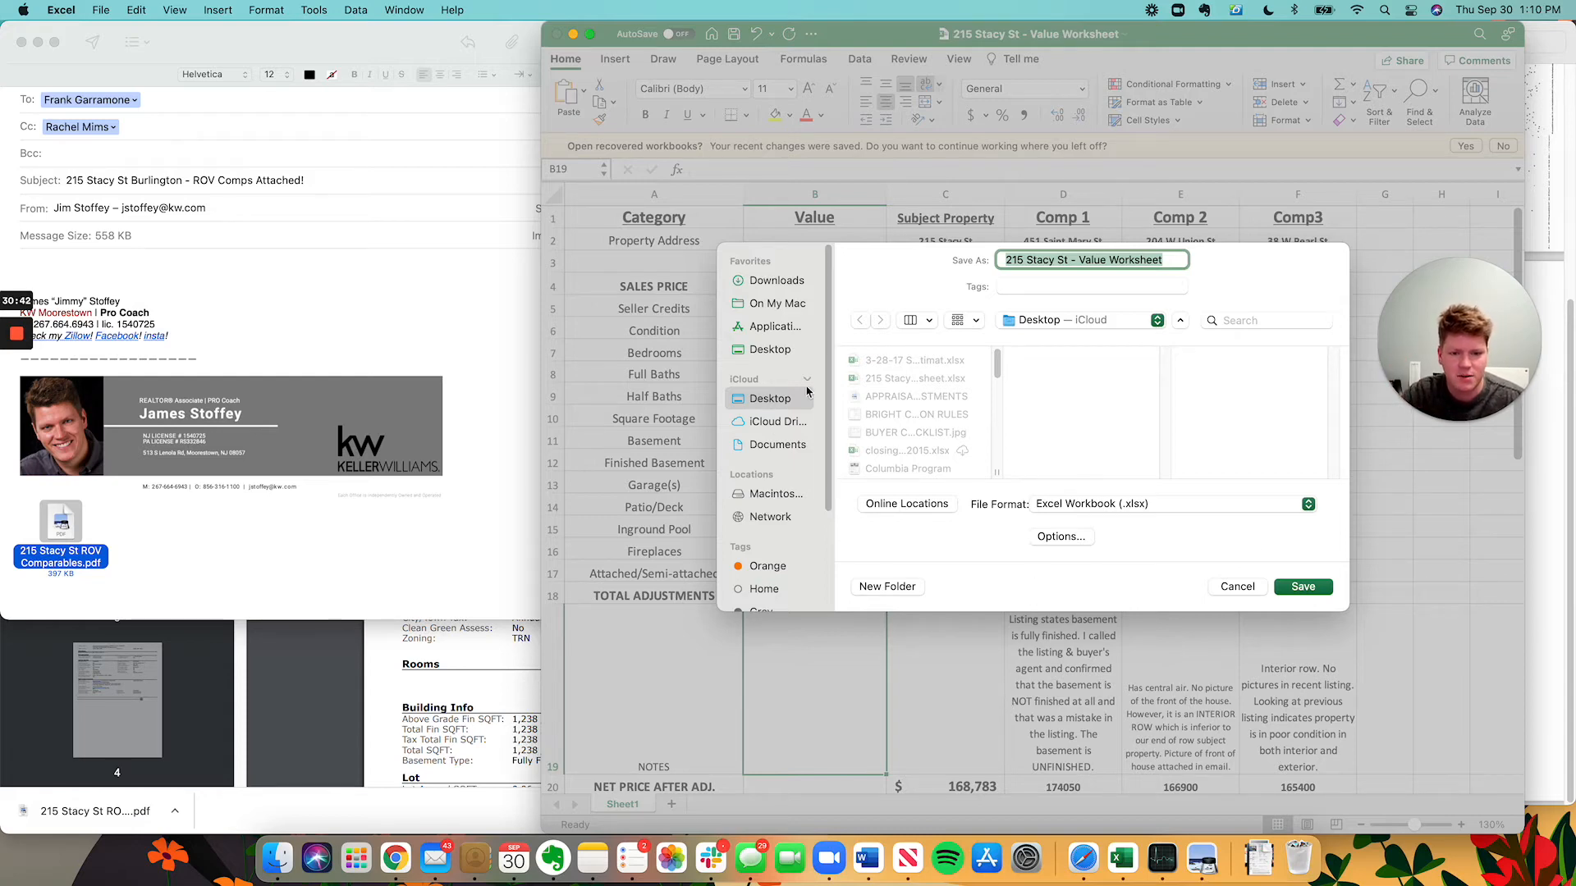
left_click(1080, 506)
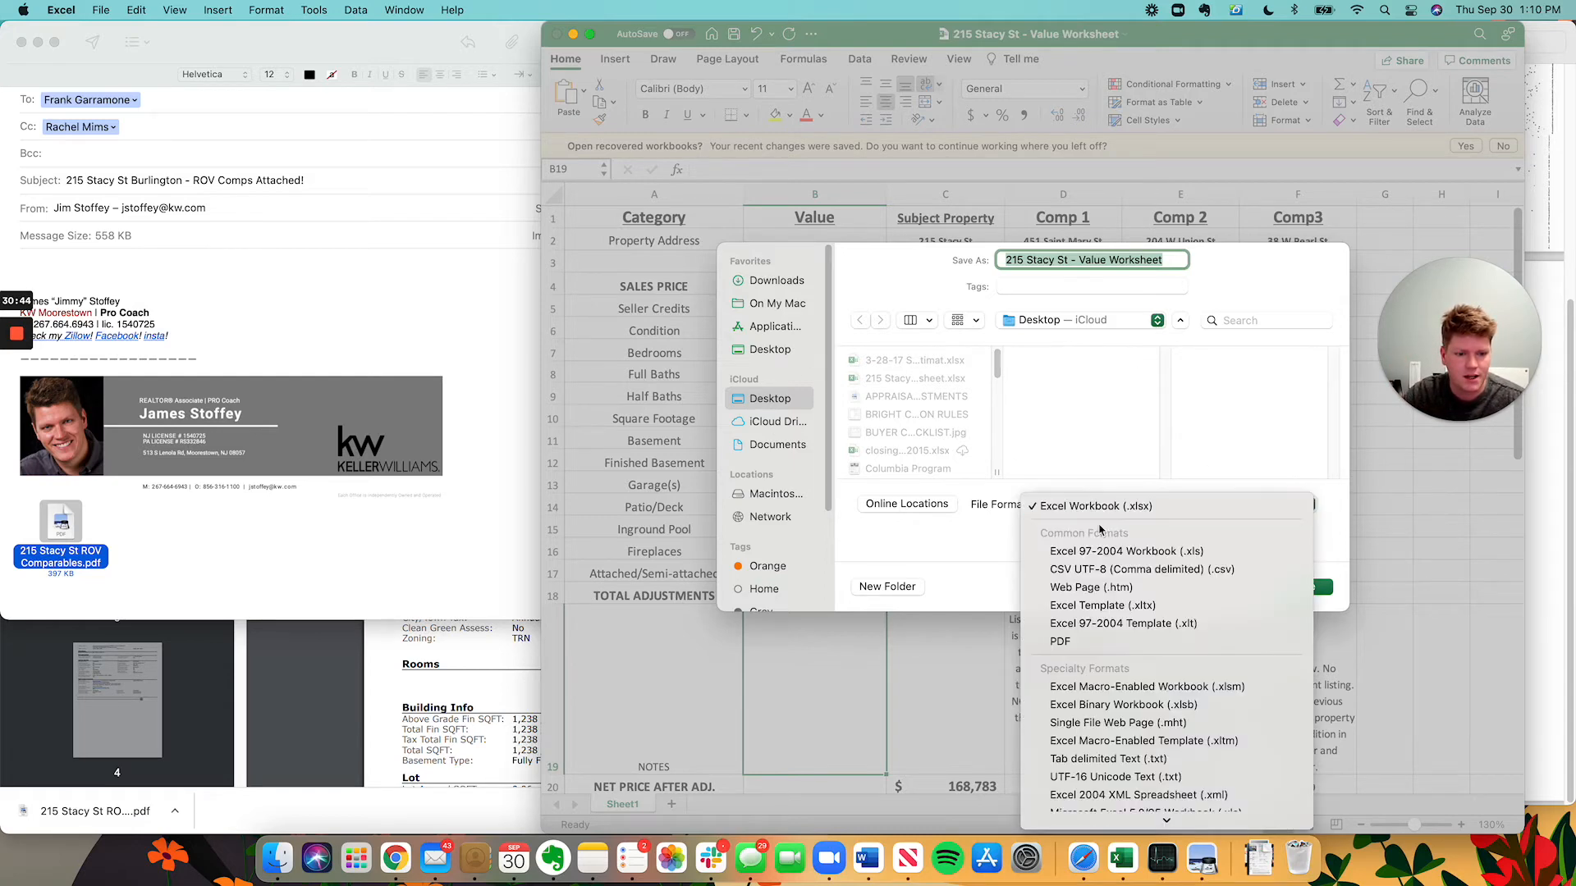
left_click(1080, 644)
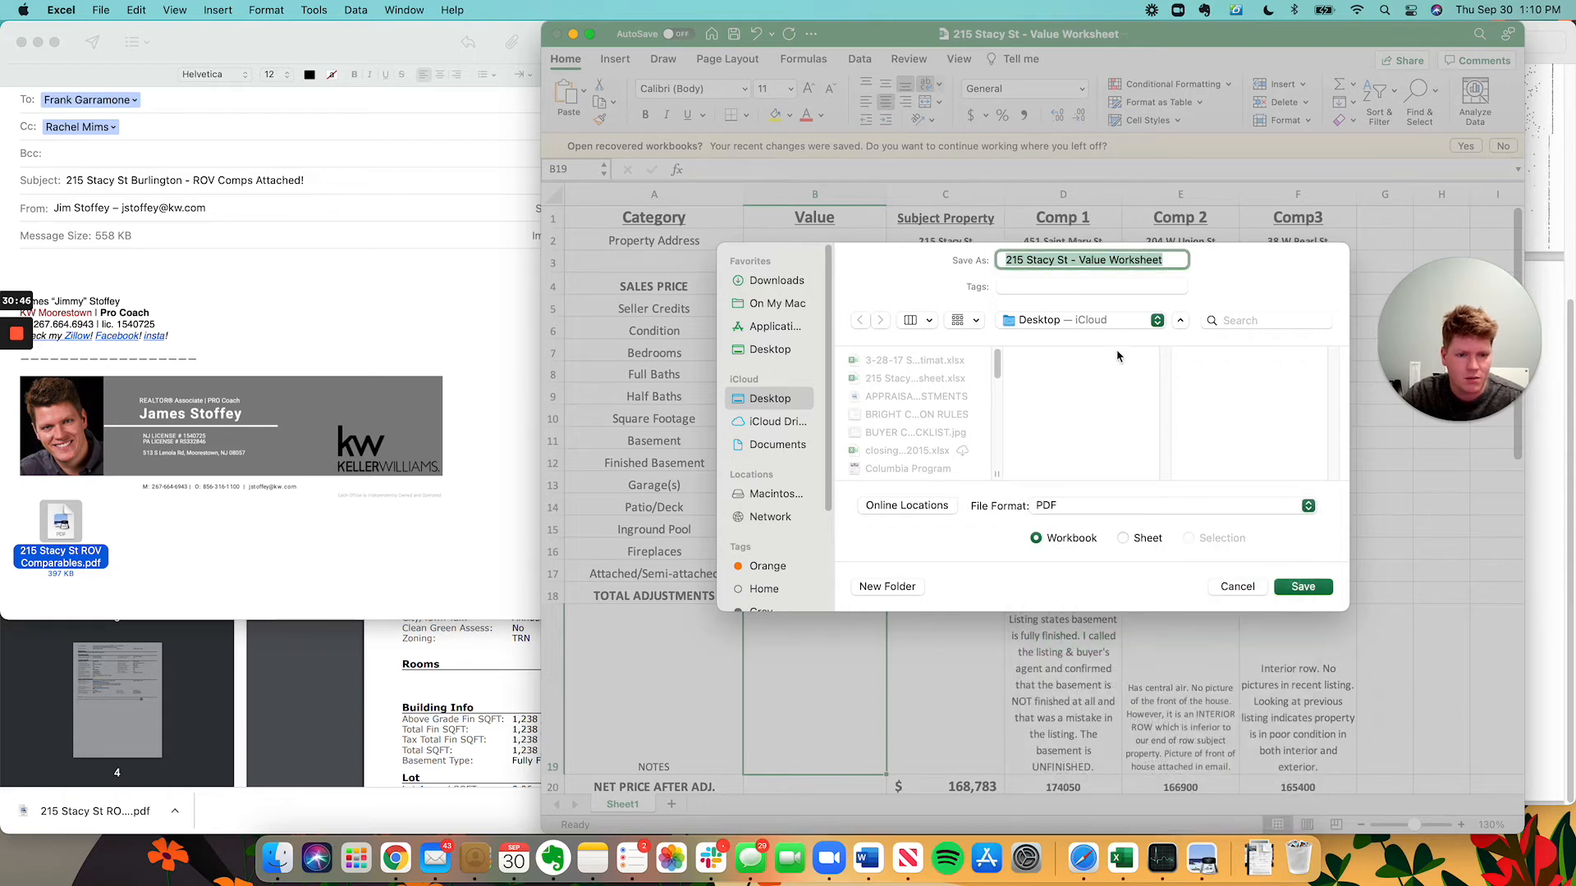
left_click(1080, 321)
left_click(947, 304)
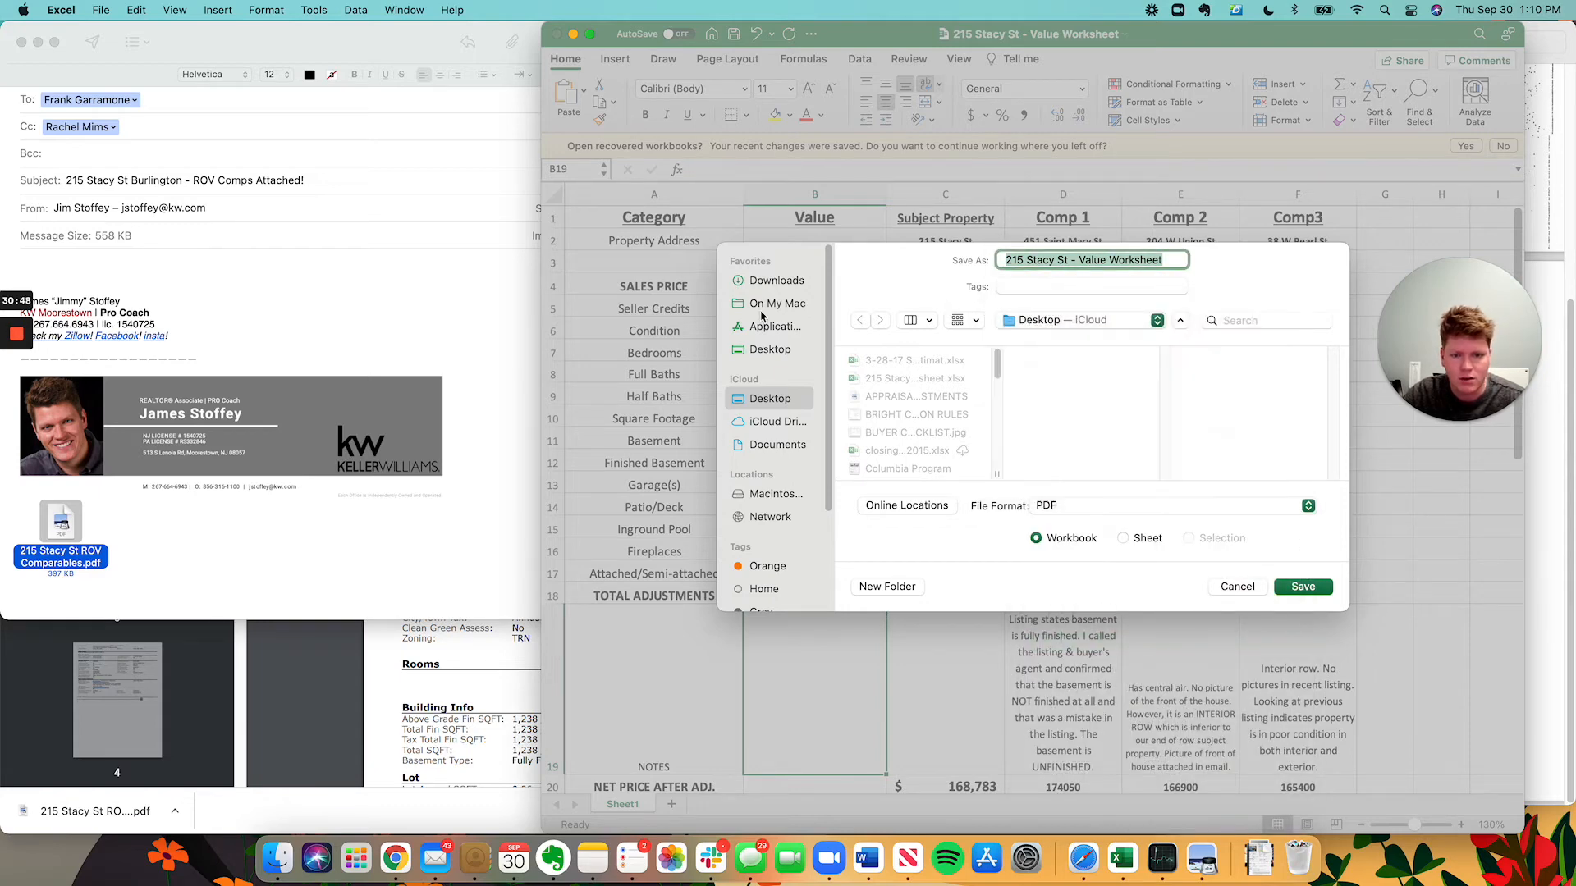
left_click(771, 281)
left_click(1303, 586)
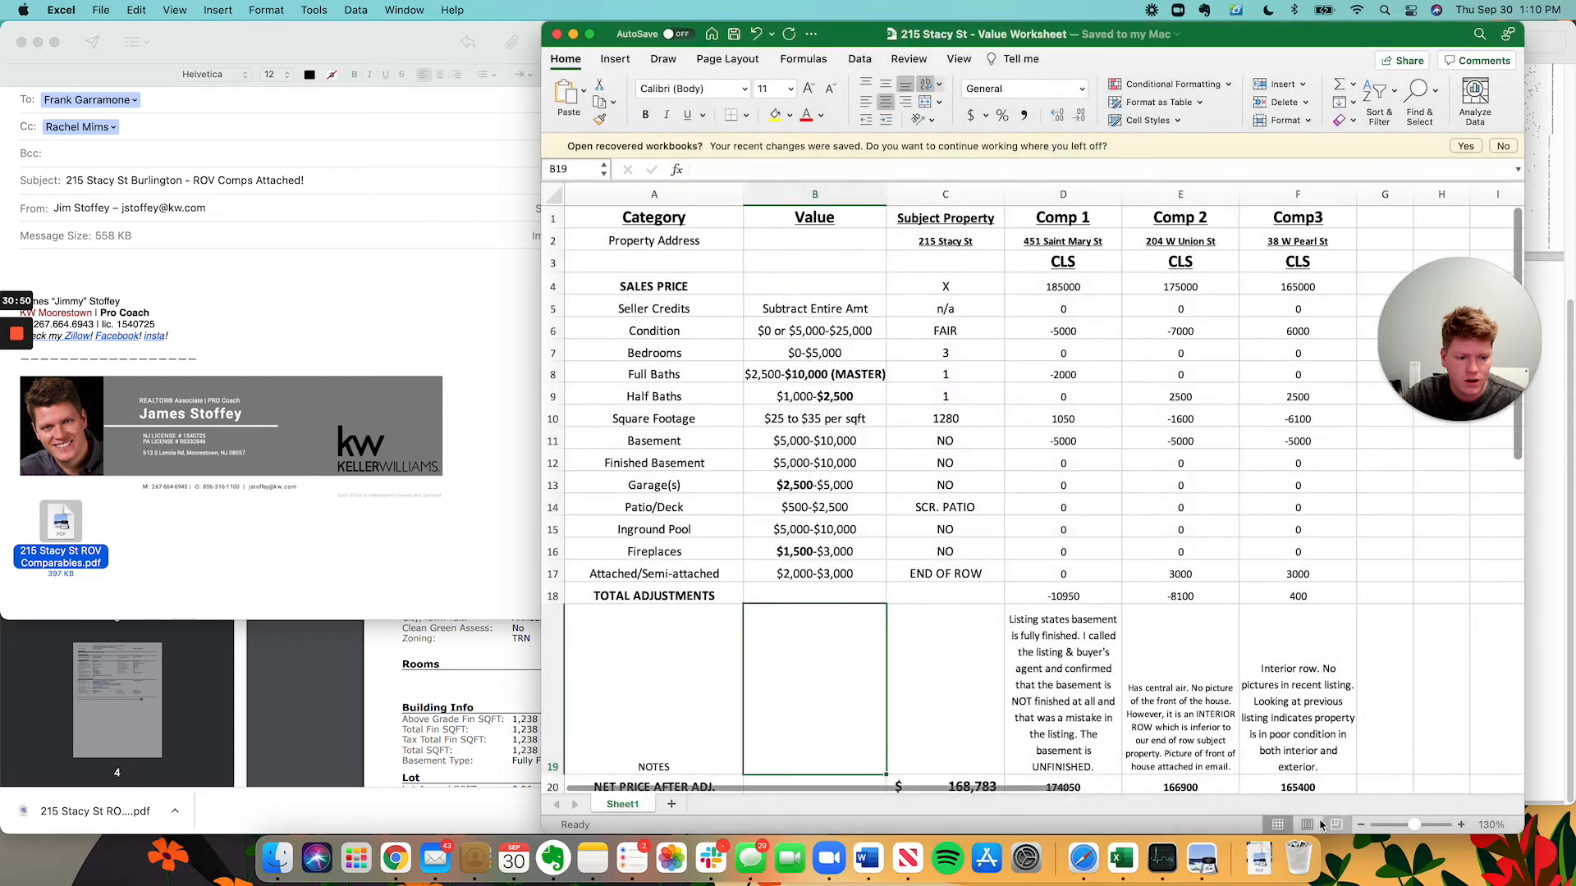
Drag the worksheet PDF from the Dock's Downloads stack into the email body.
left_click(1264, 866)
left_click_drag(1255, 800, 410, 544)
left_click(402, 533)
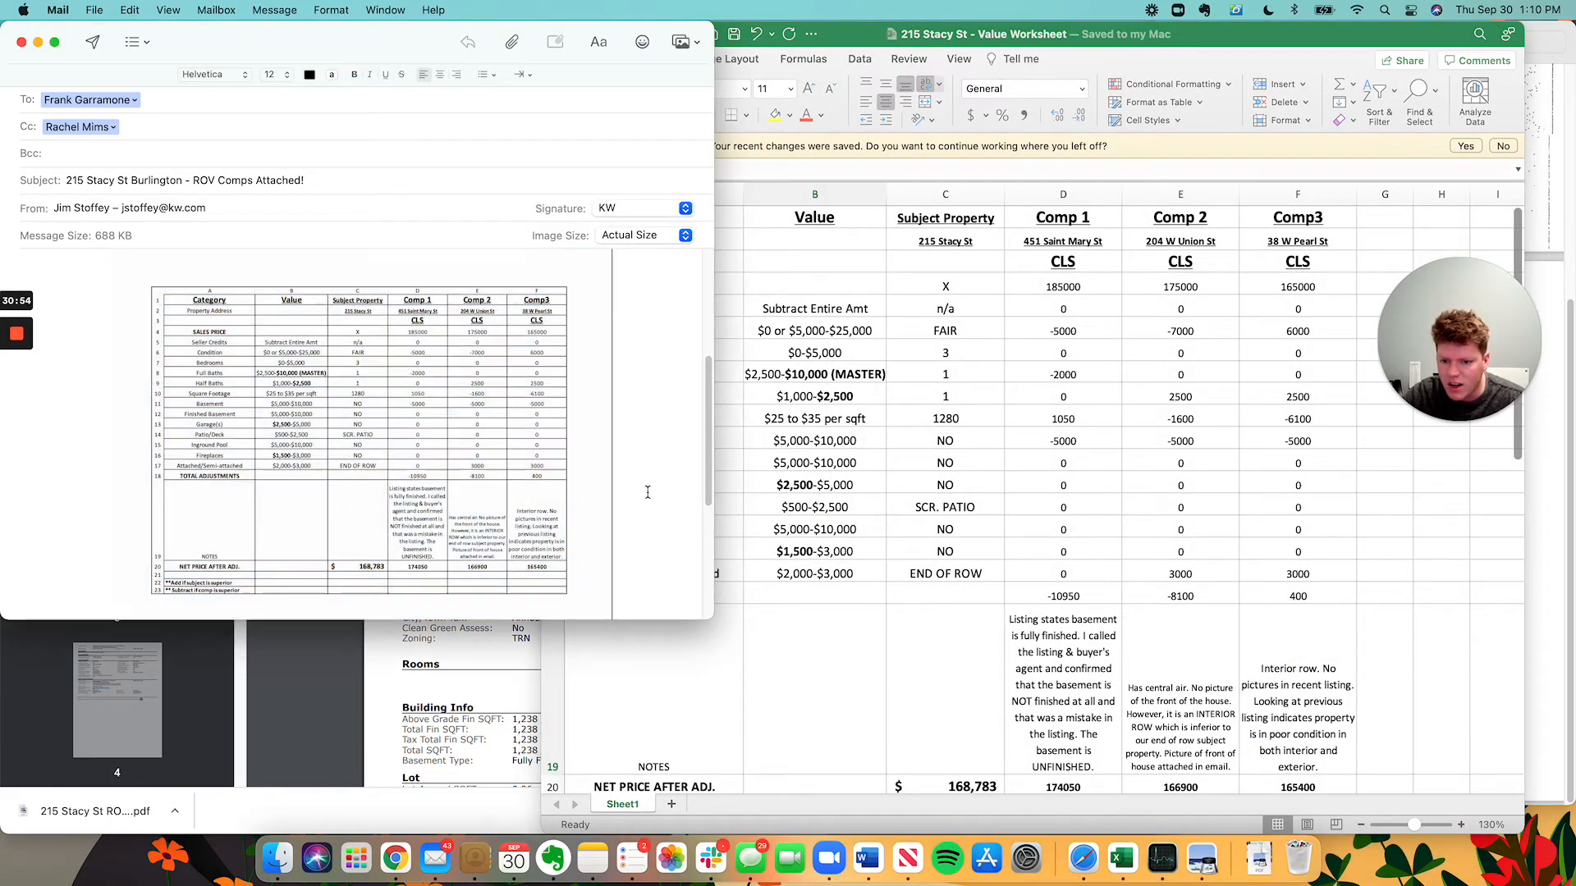
scroll(433, 519, "up", 6)
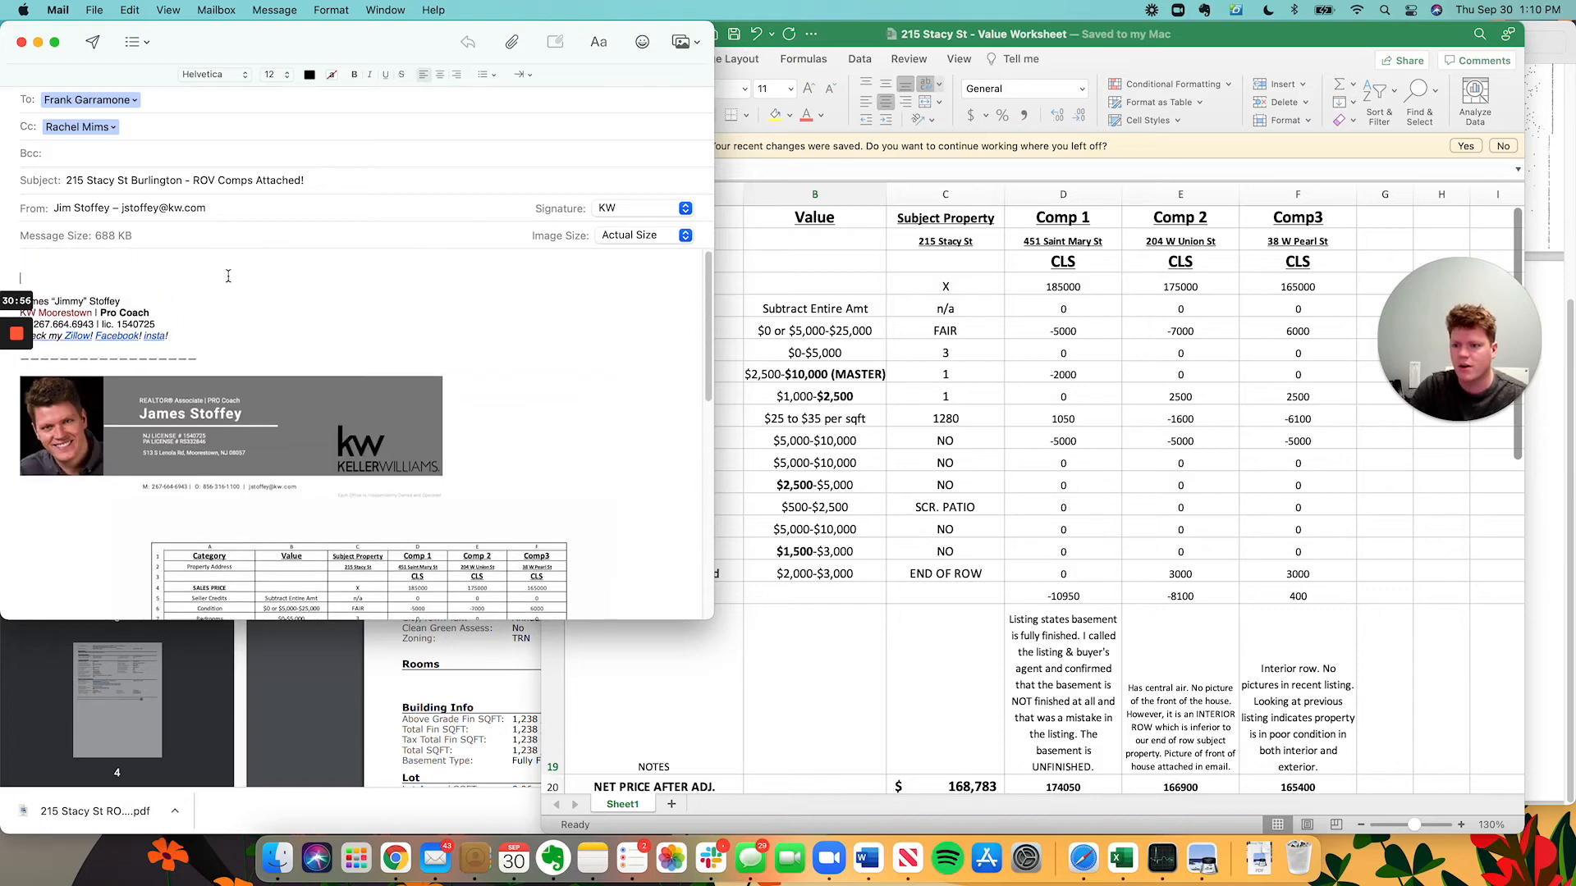
left_click(226, 261)
type("Here ar")
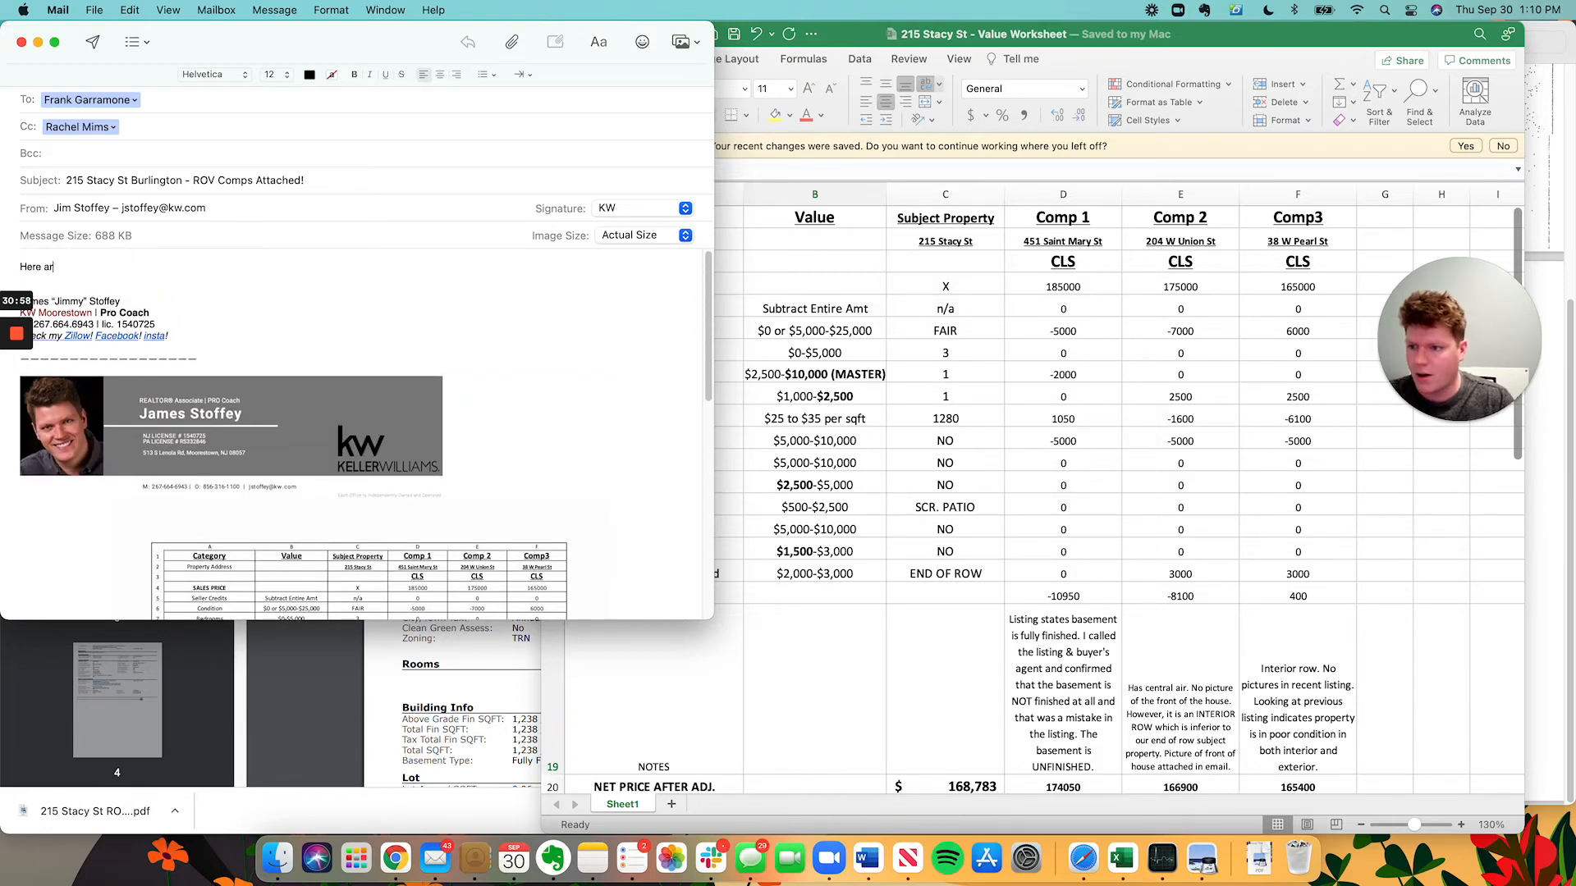
type("e the comparable we used")
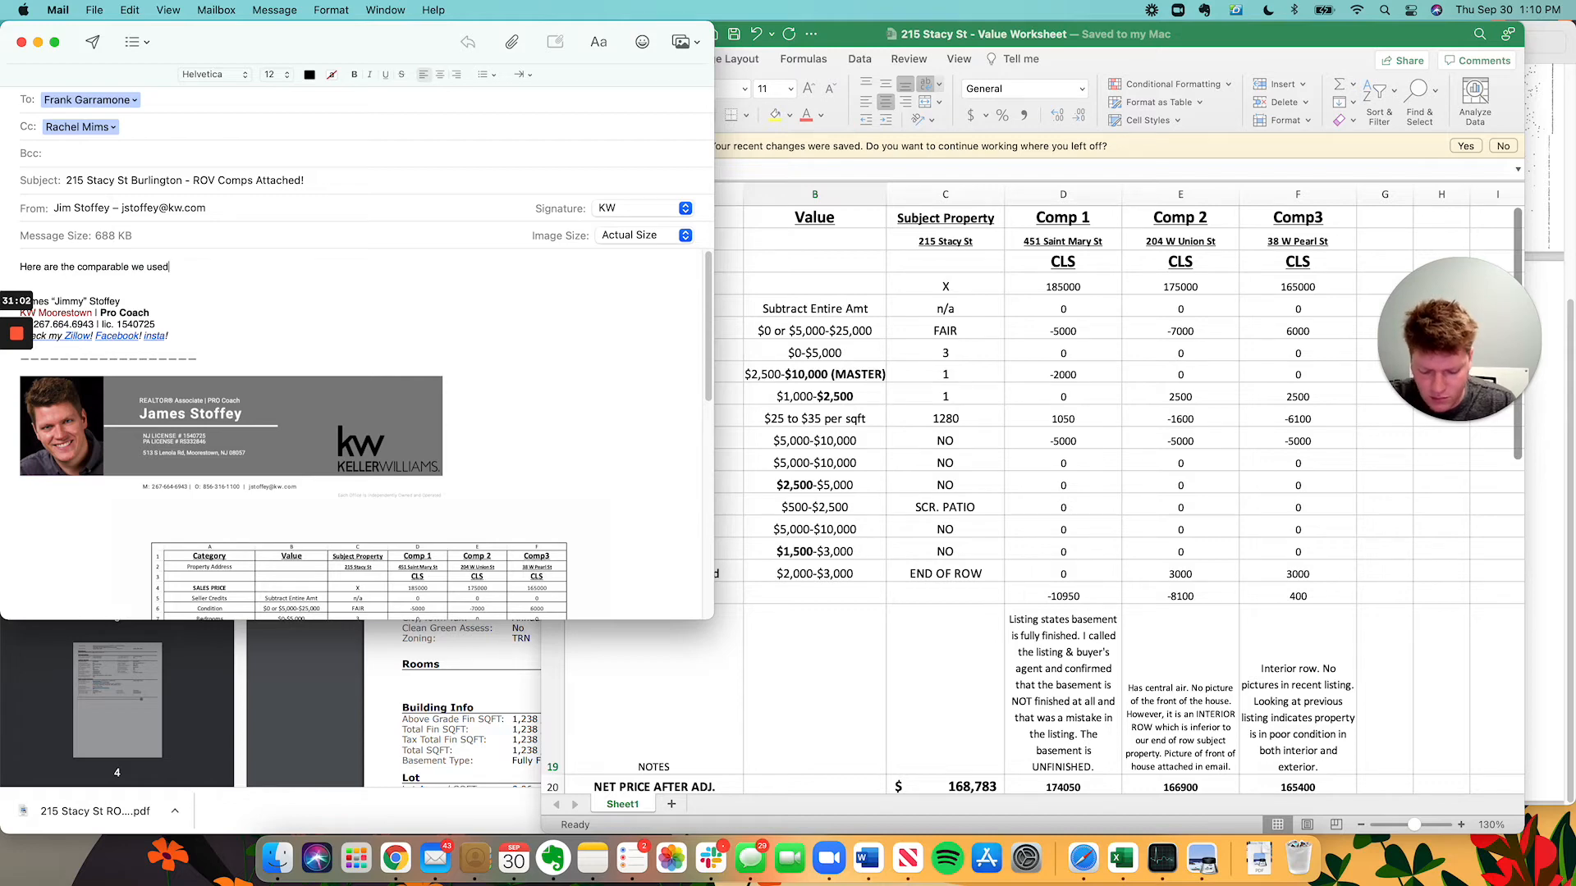
type(". I firmly b")
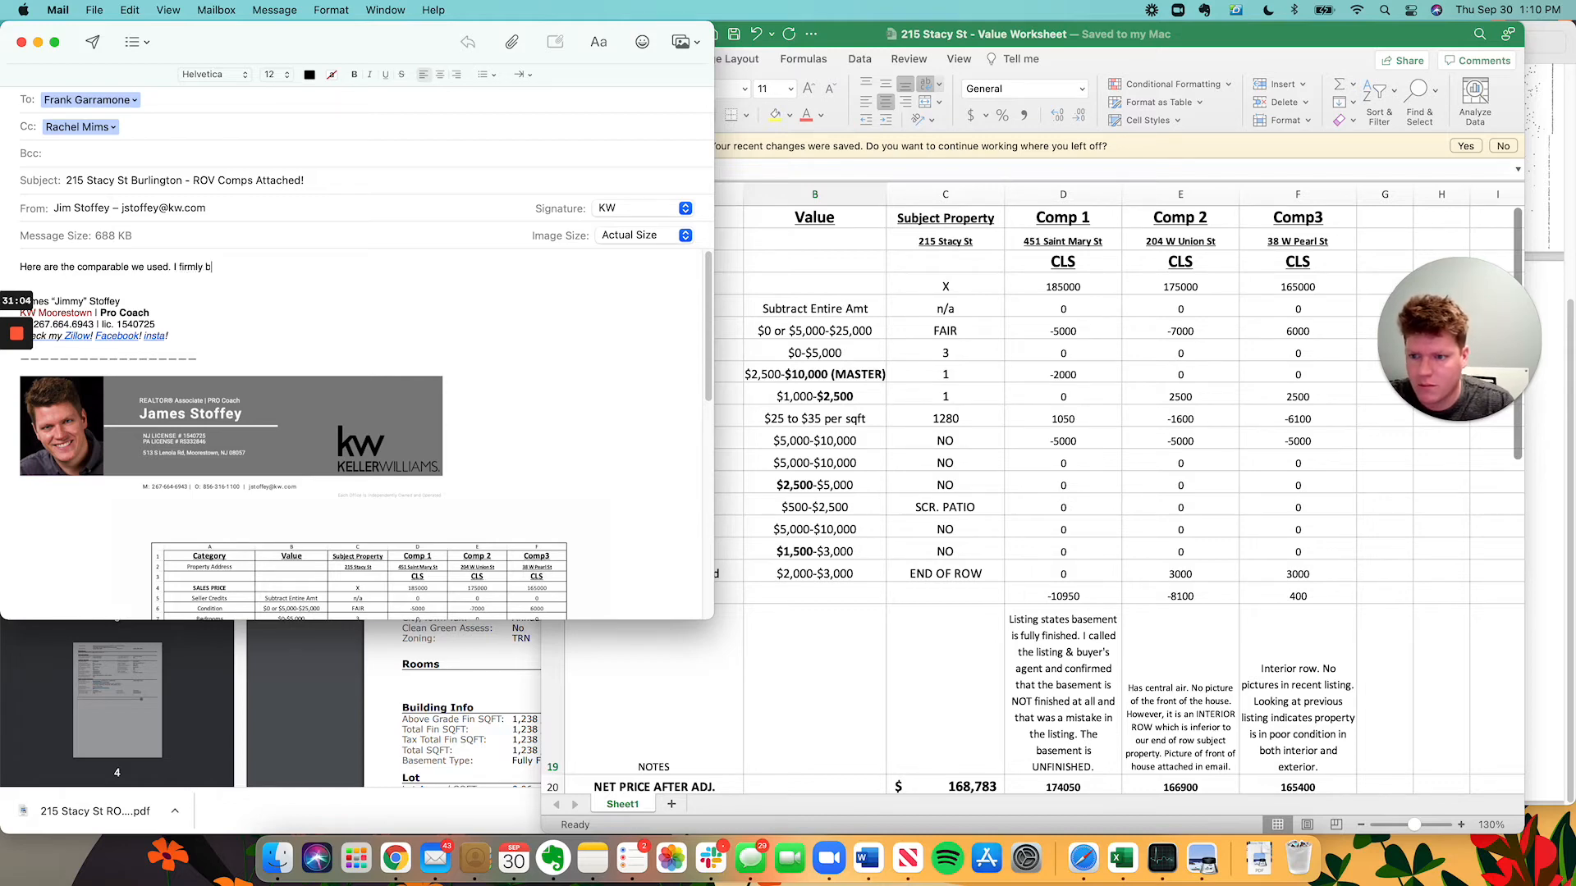
type("elieve the ")
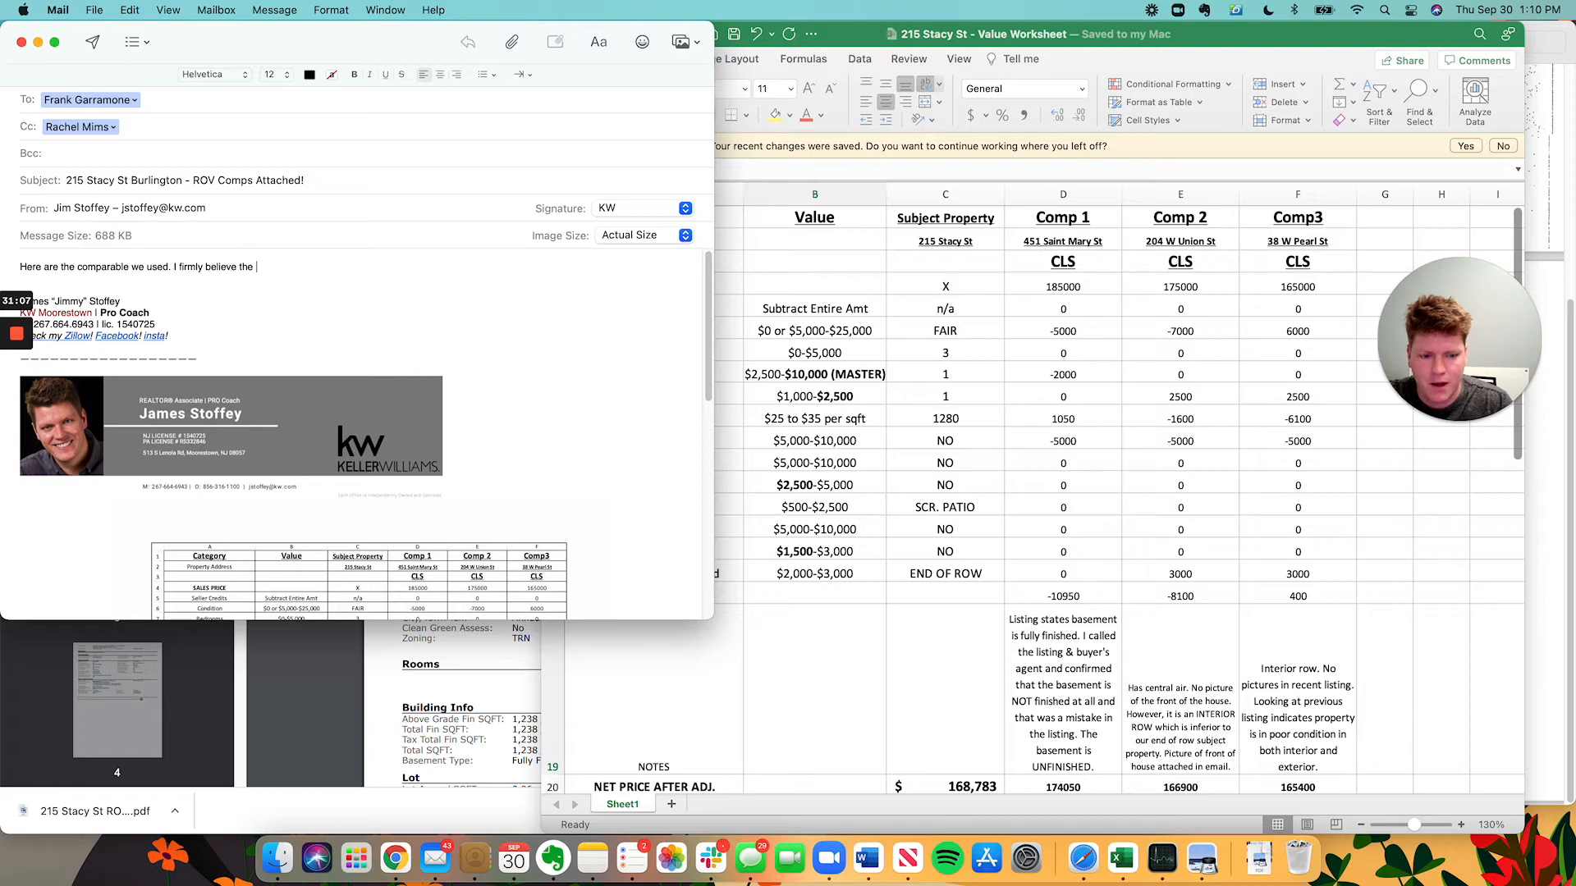
type("price refl")
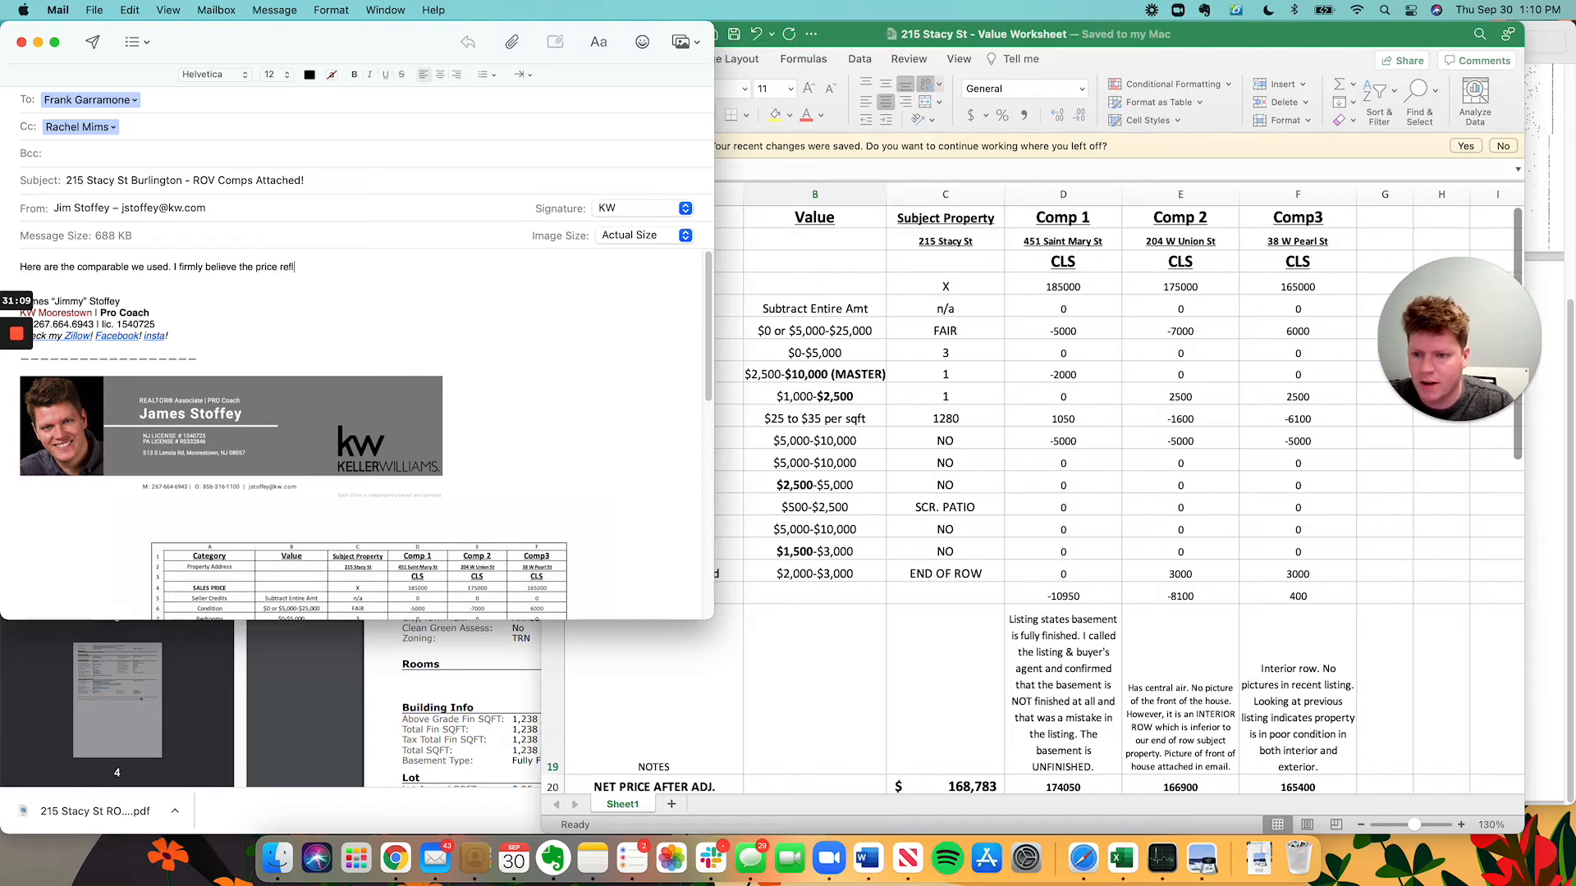
type("ected in the apprai")
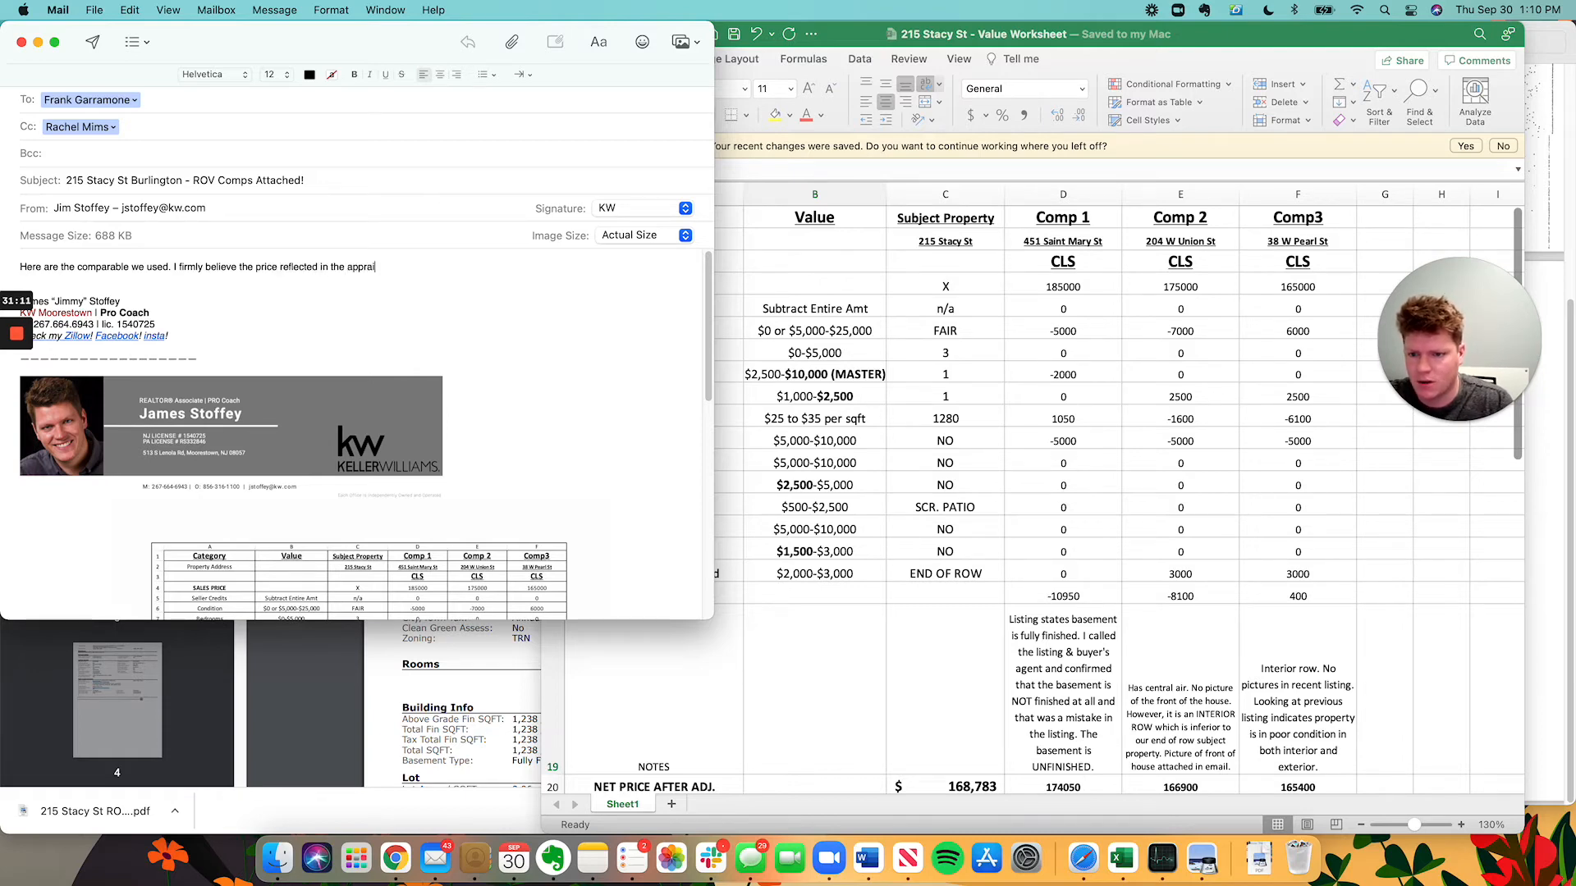
type("sal ($145,0")
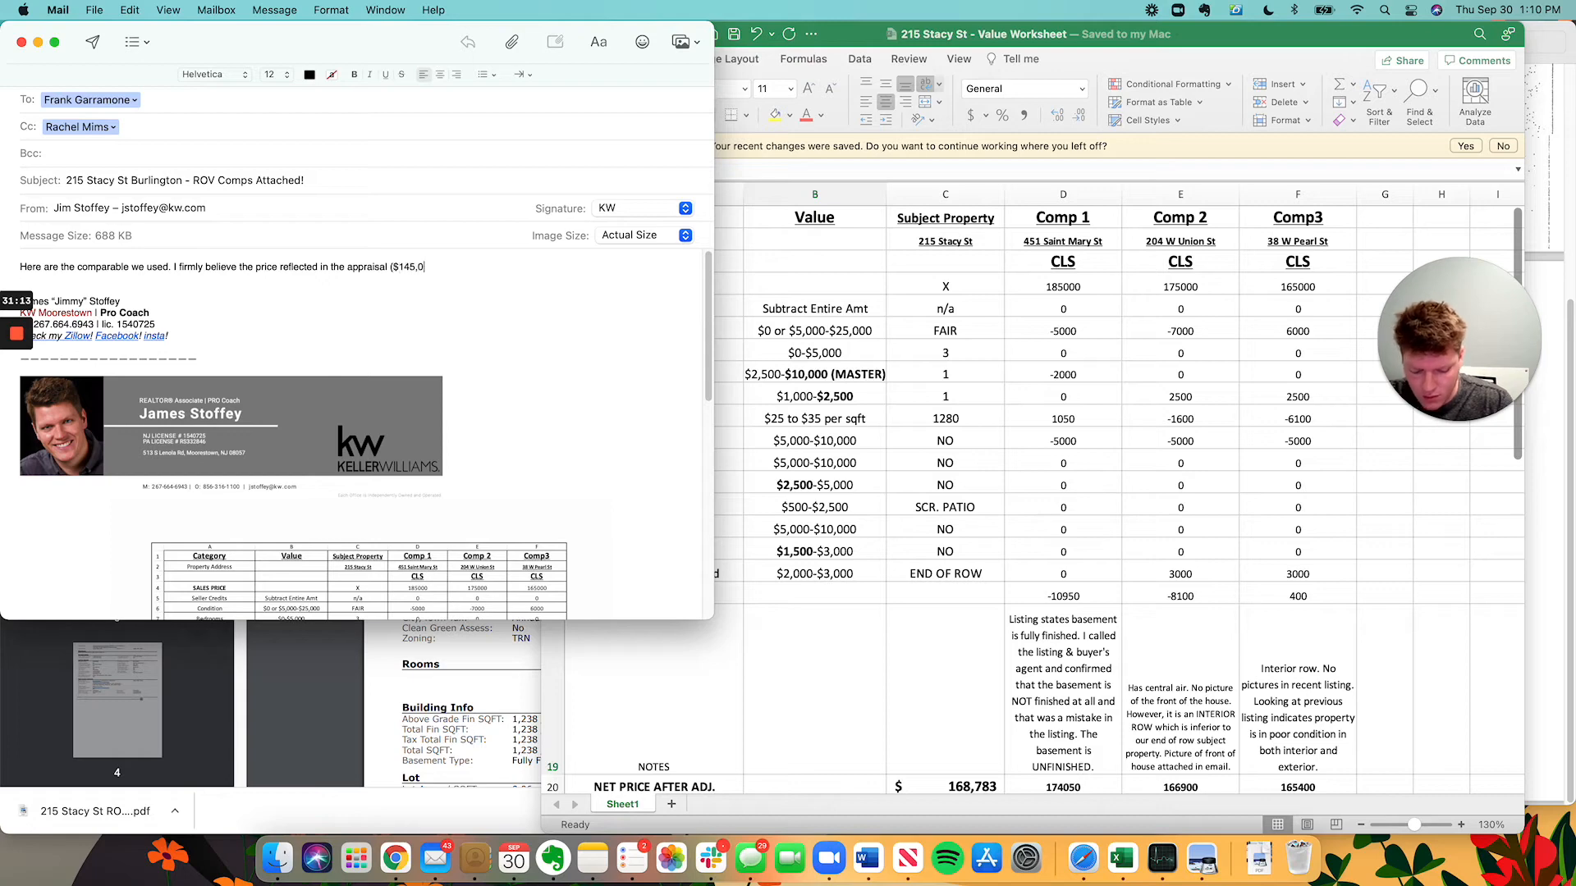
type("00) does not r")
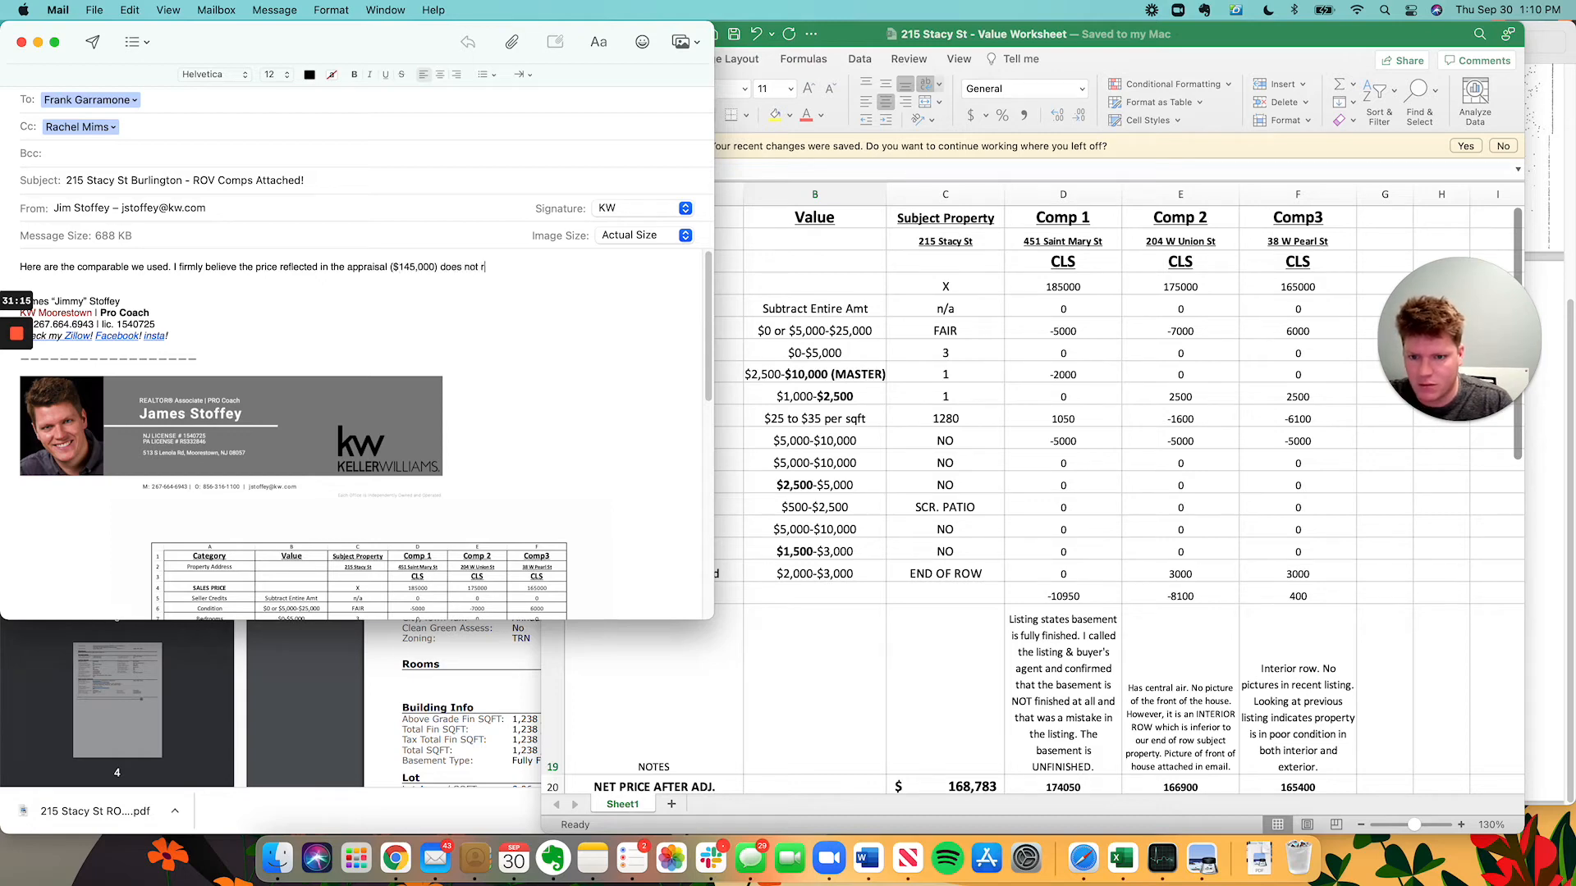
type("eflect the current m")
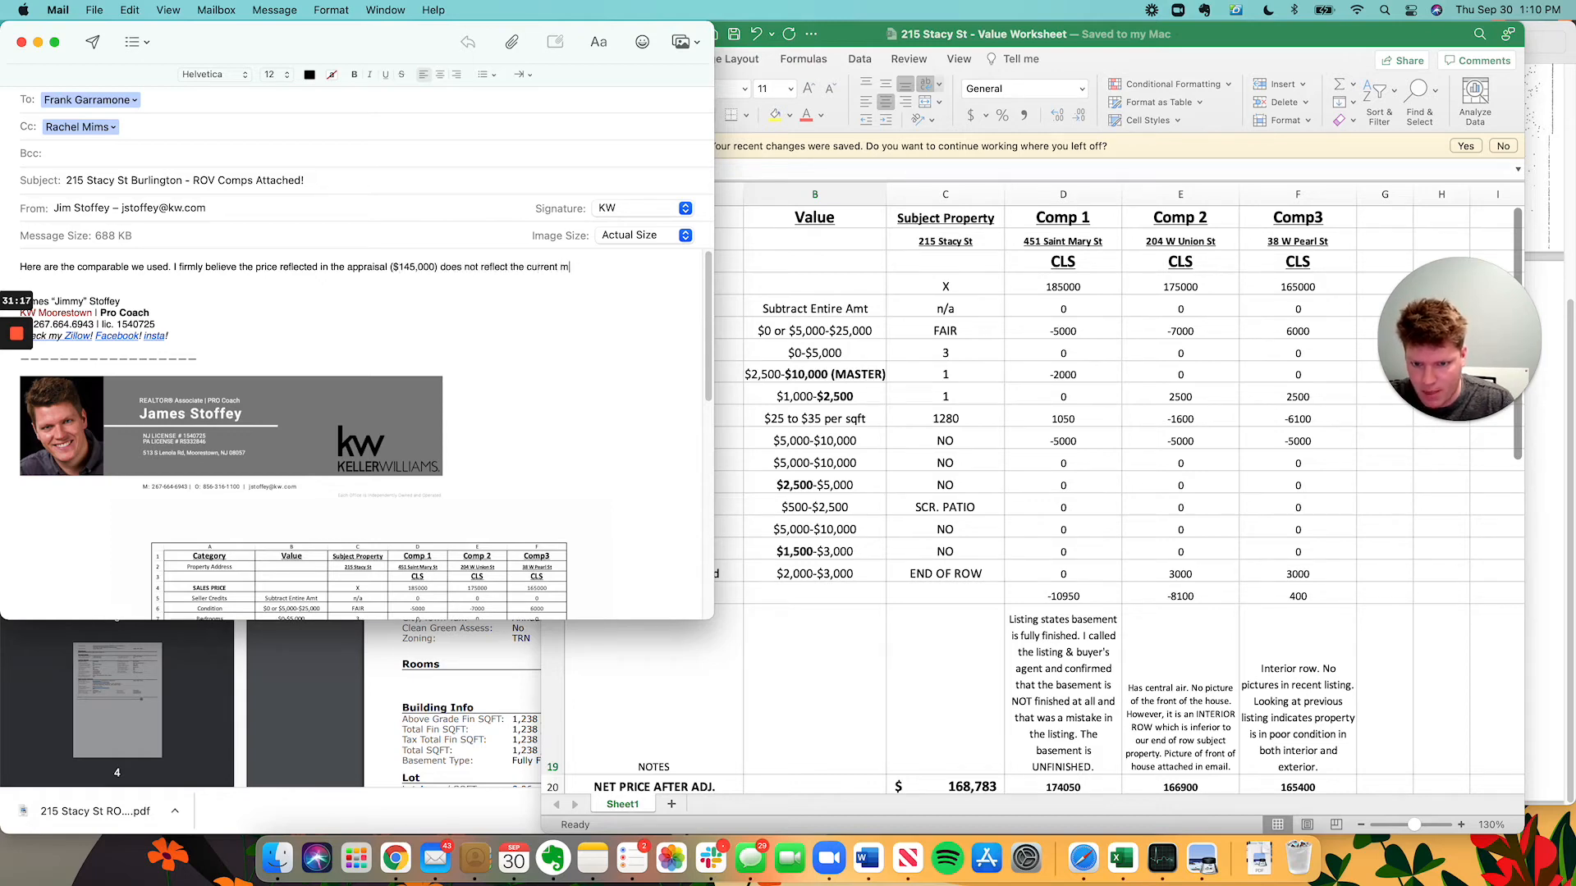
type("arket ca")
key("BackSpace")
key("BackSpace")
type("value of")
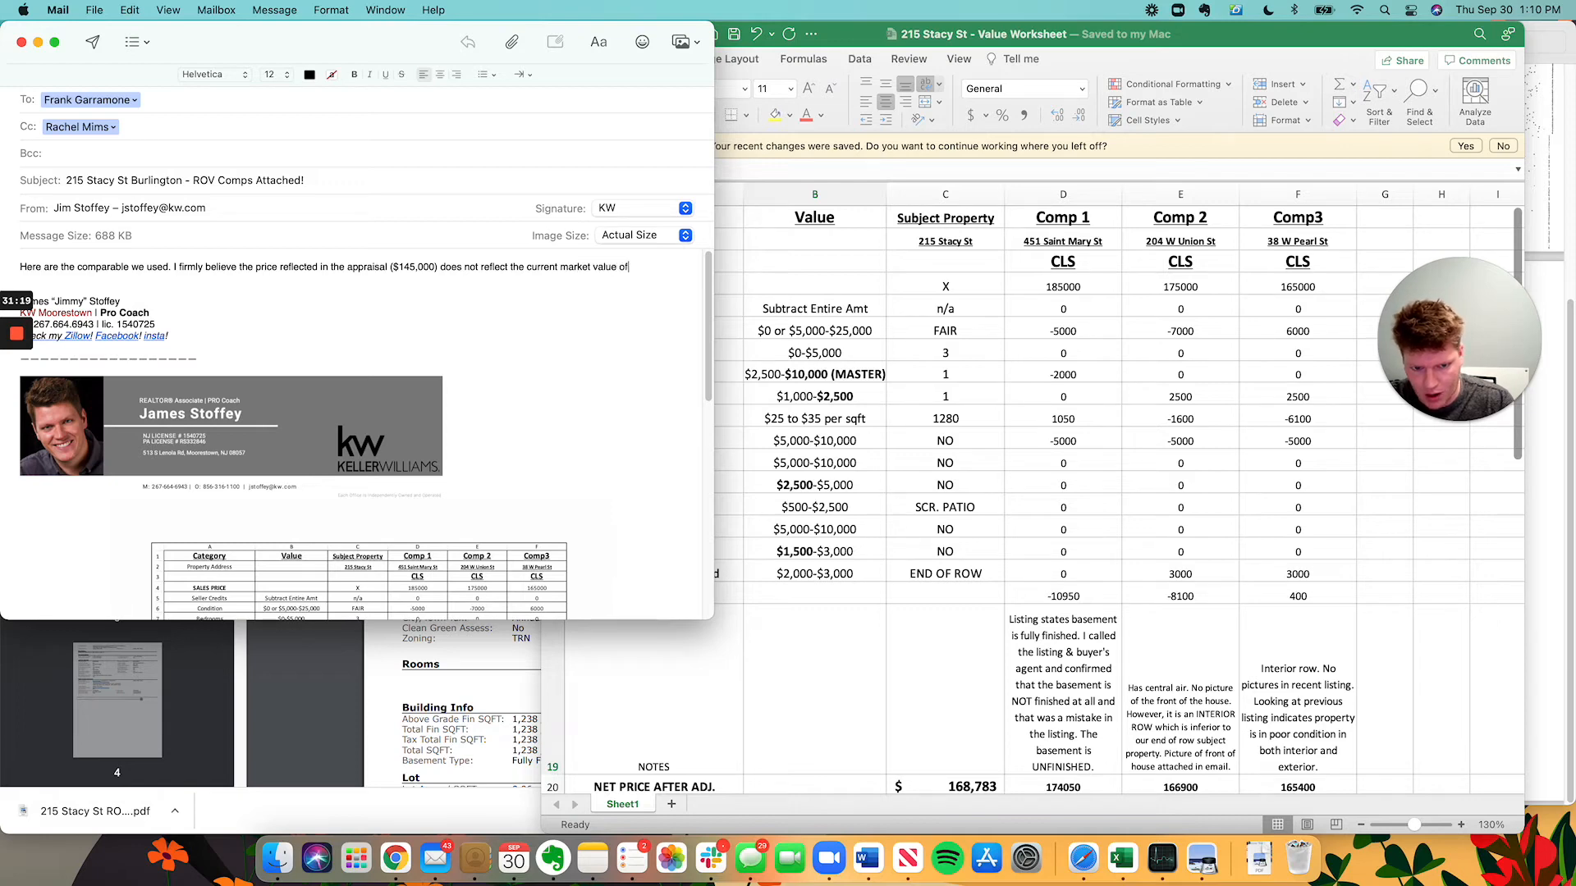
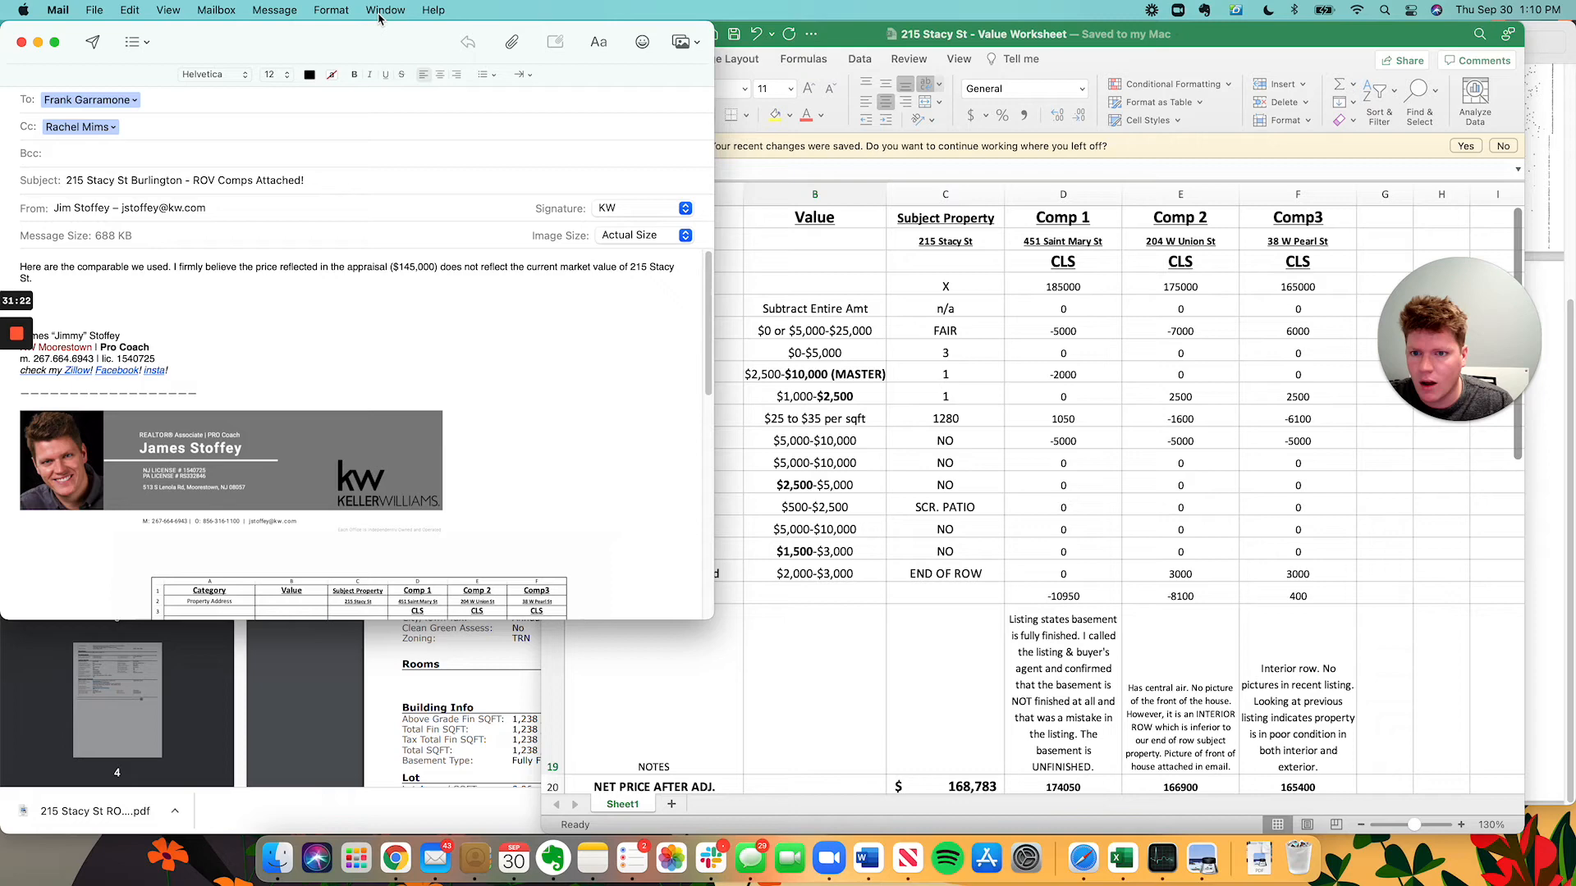
left_click(484, 74)
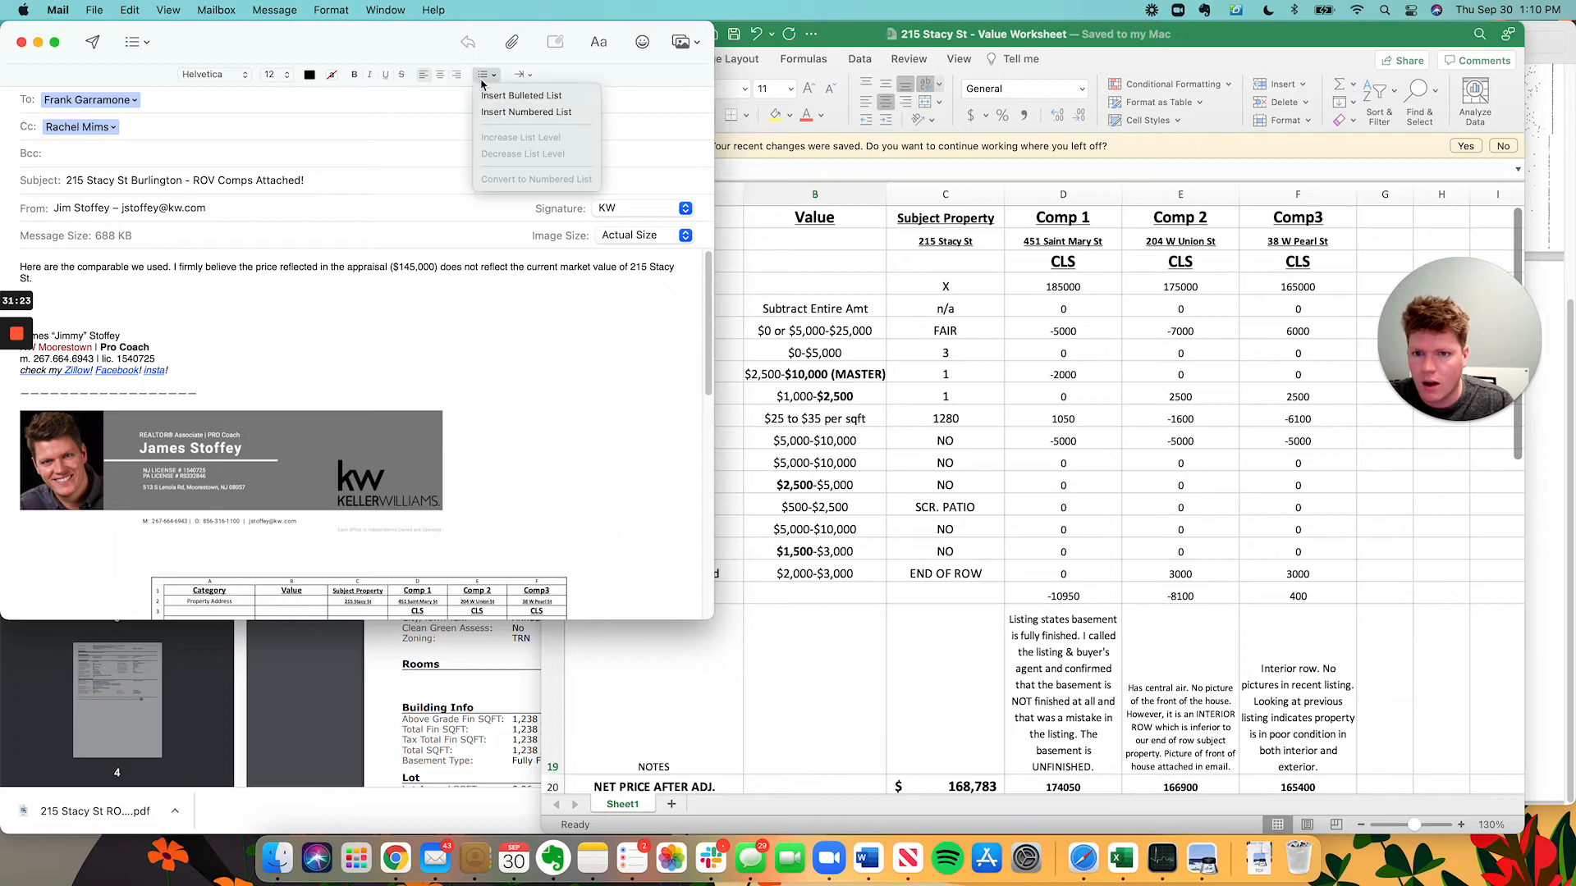
left_click(492, 97)
left_click_drag(294, 28, 473, 29)
type("Comp 1:")
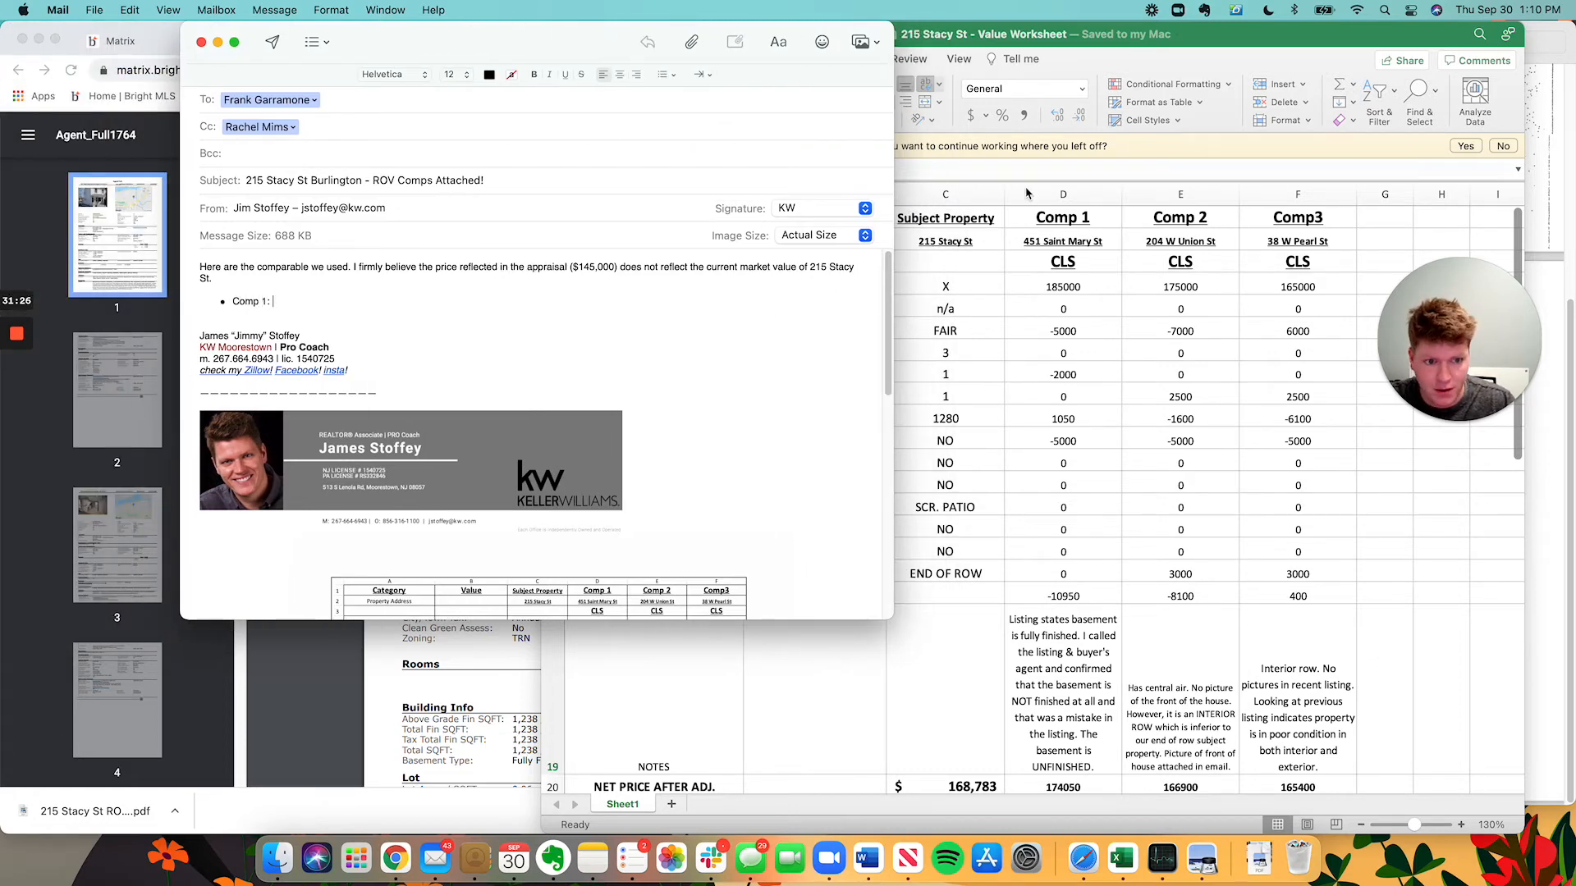
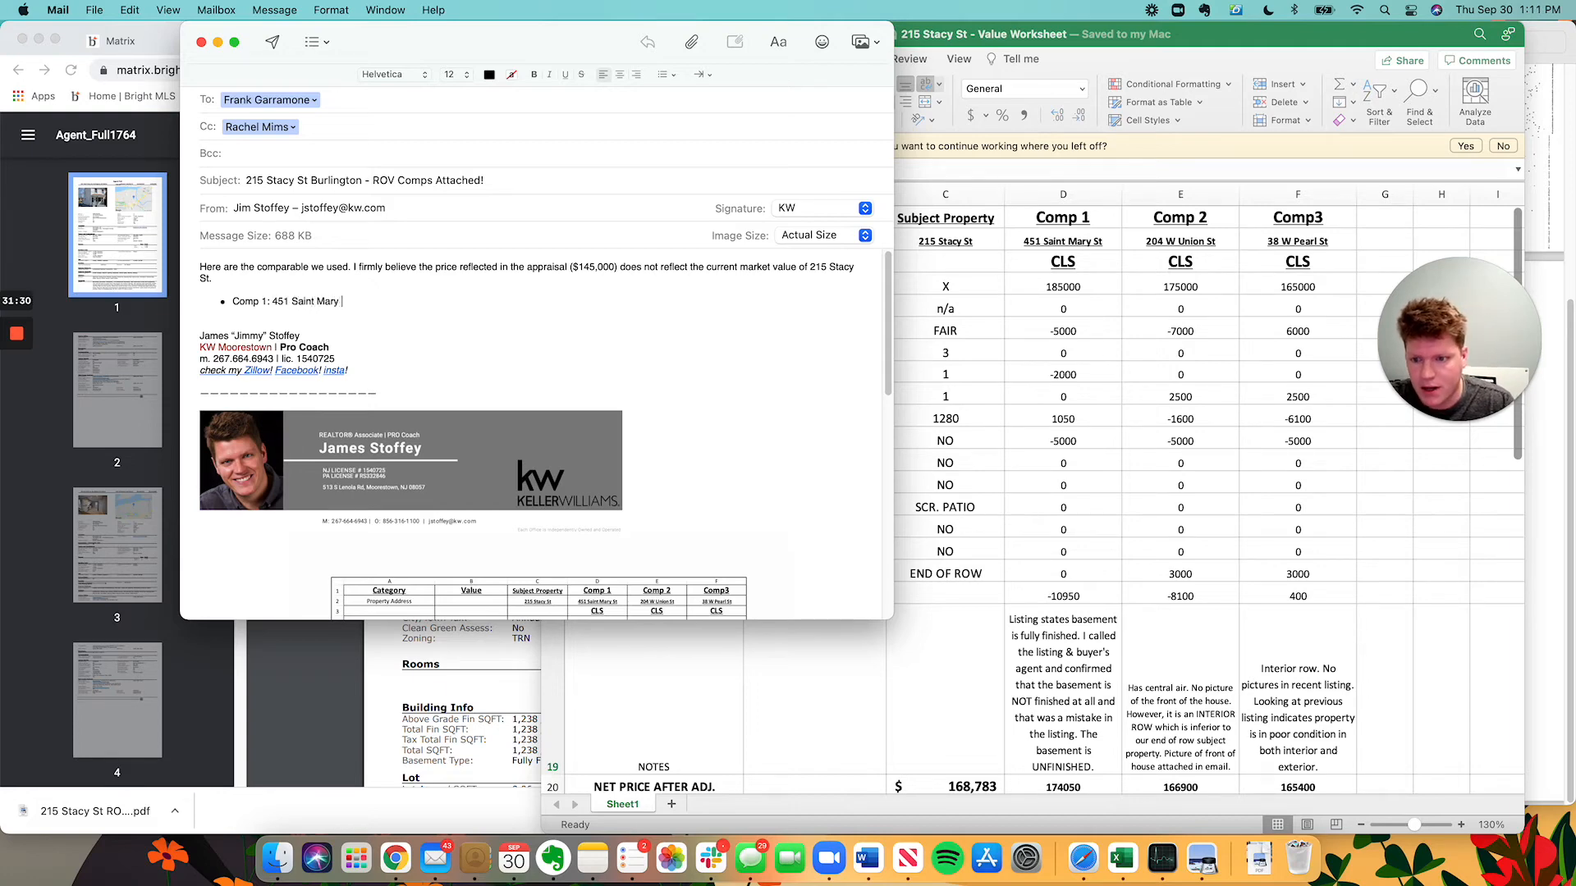
key("Return")
key("Tab")
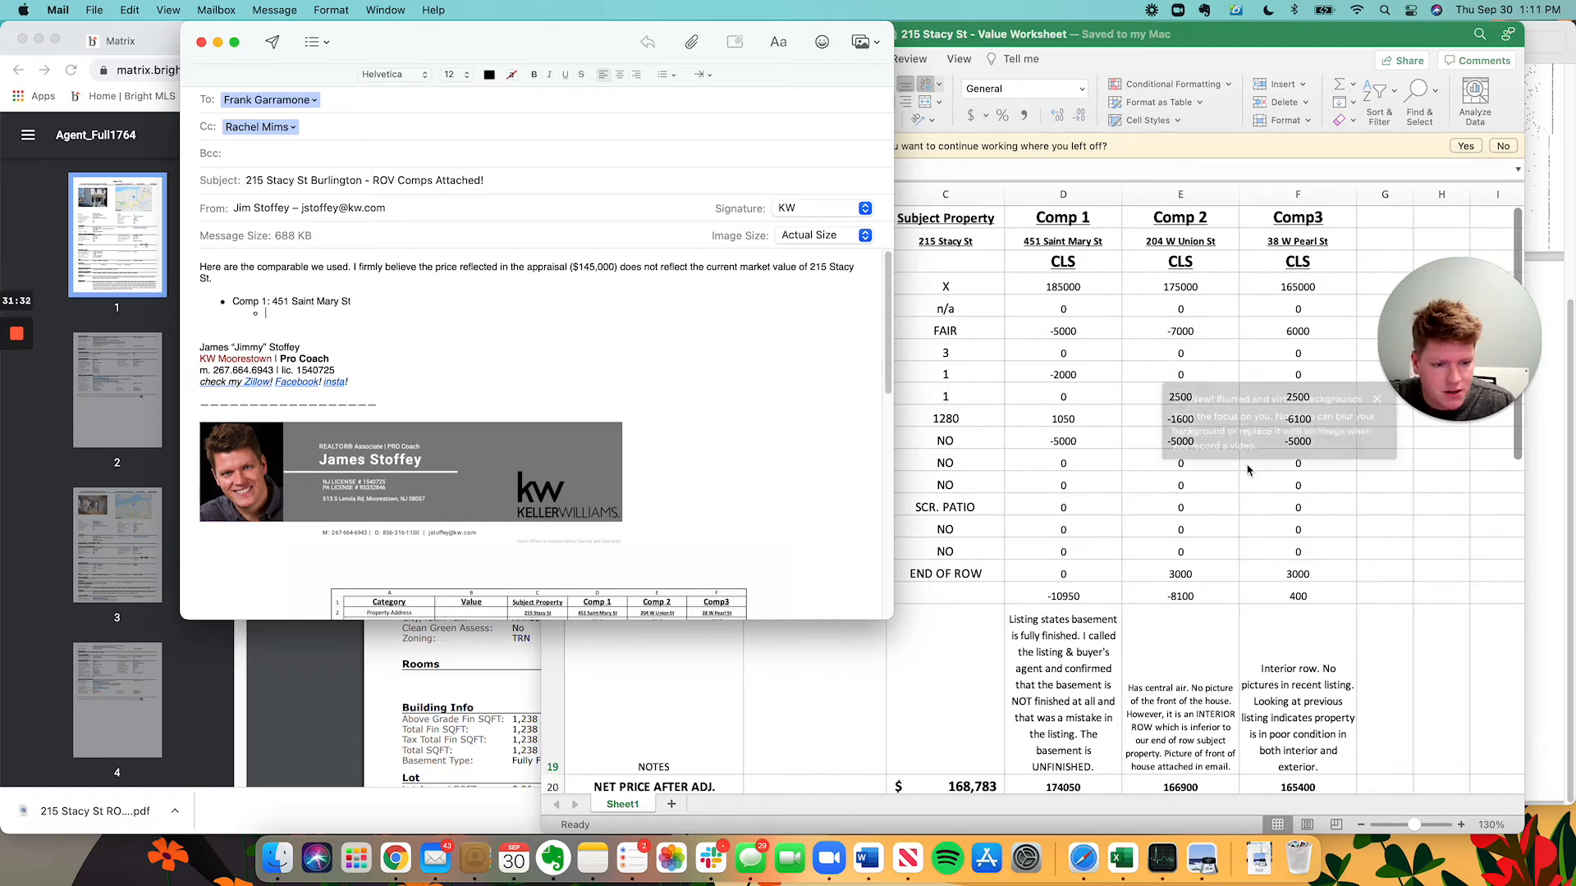
scroll(1232, 476, "down", 1)
Switch to the browser's Matrix listings page.
left_click(974, 537)
left_click(110, 450)
left_click(188, 41)
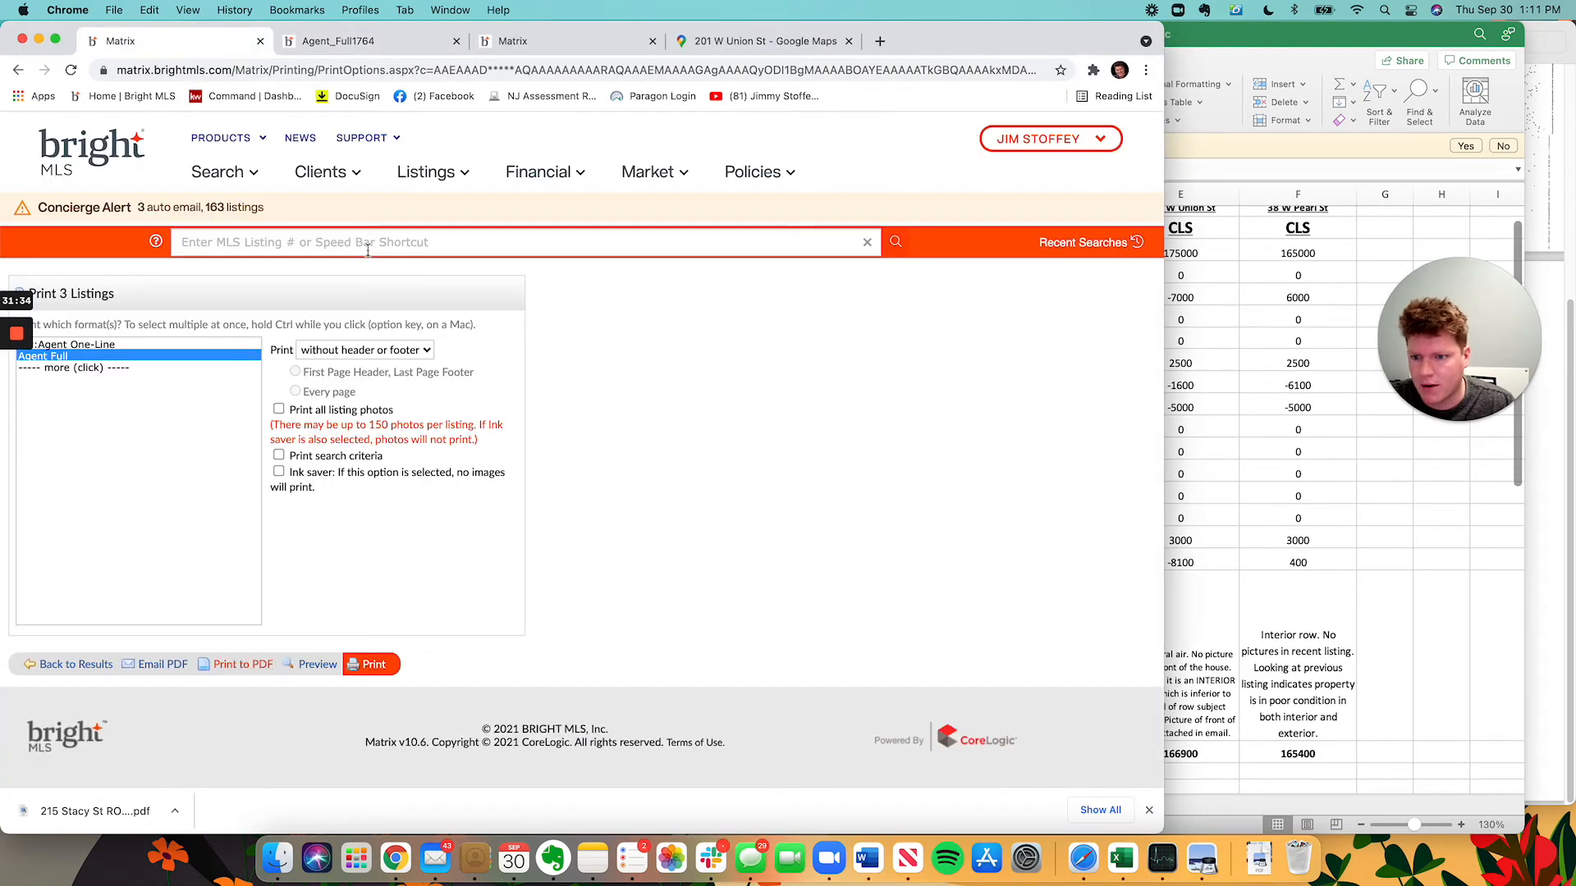
left_click(73, 664)
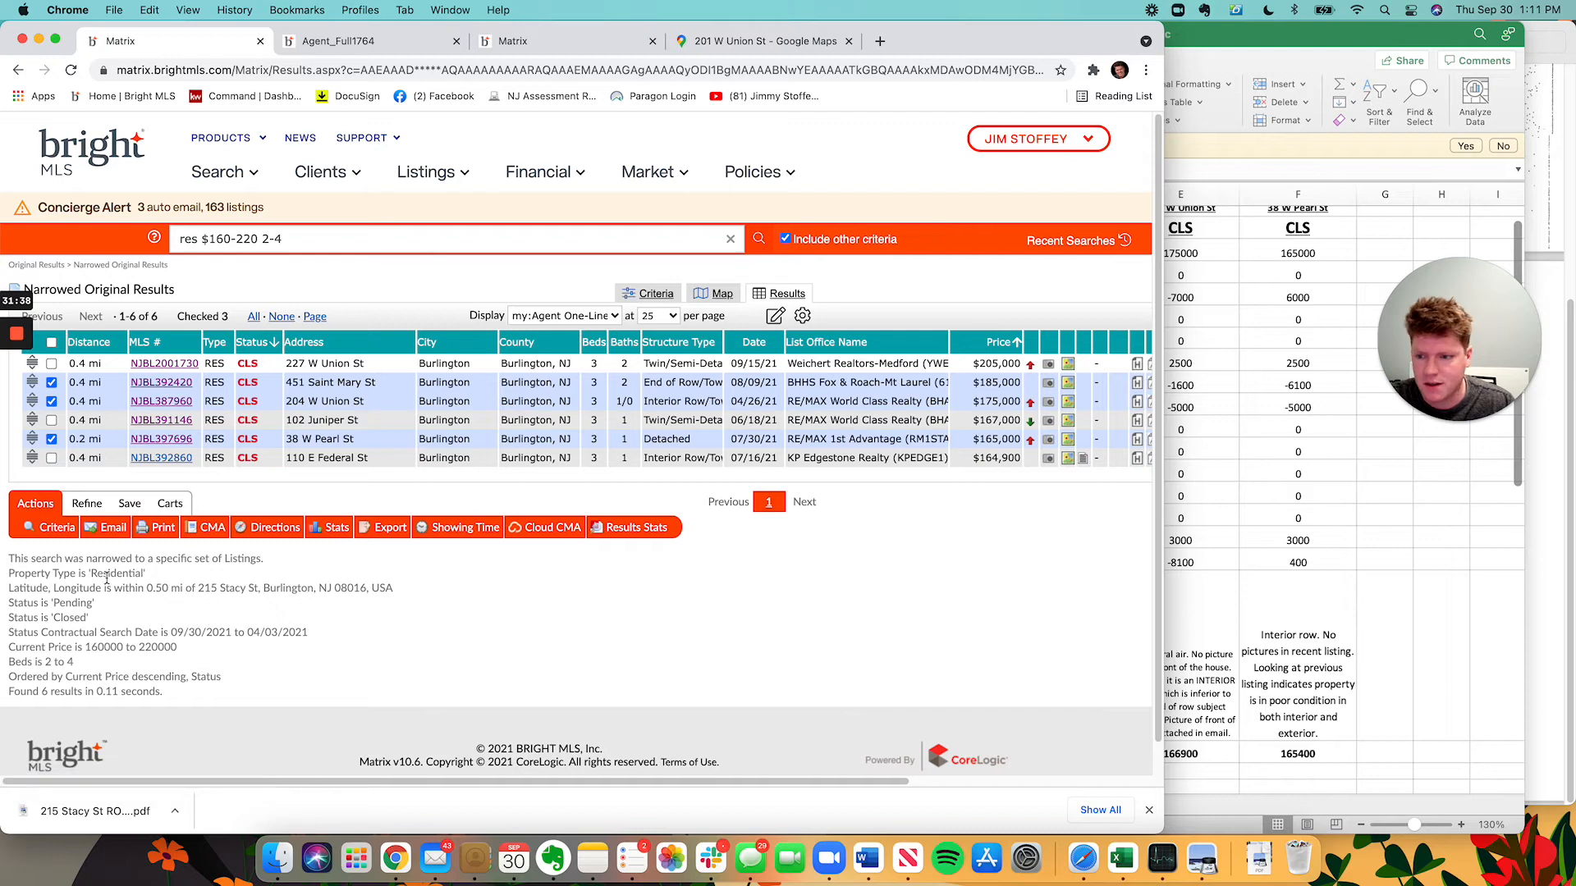
left_click(161, 383)
key("super+Tab")
left_click(504, 386)
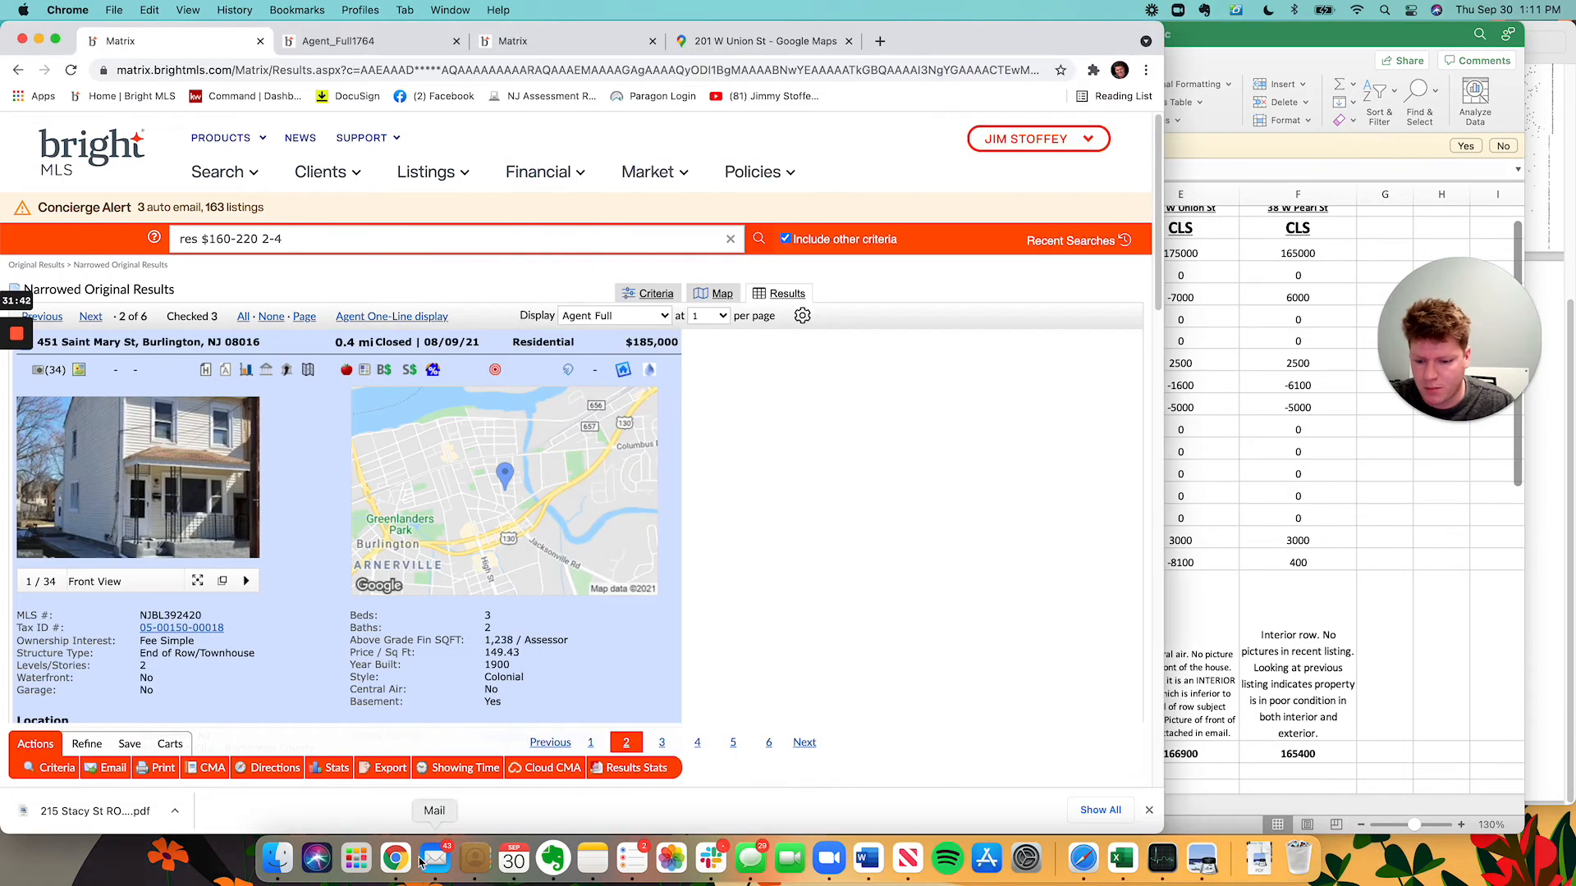
Begin the Comp 1 sub-point: surprised this comp wasn't used, they're similar homes.
left_click(423, 860)
type("Th")
key("BackSpace")
key("BackSpace")
type("I am")
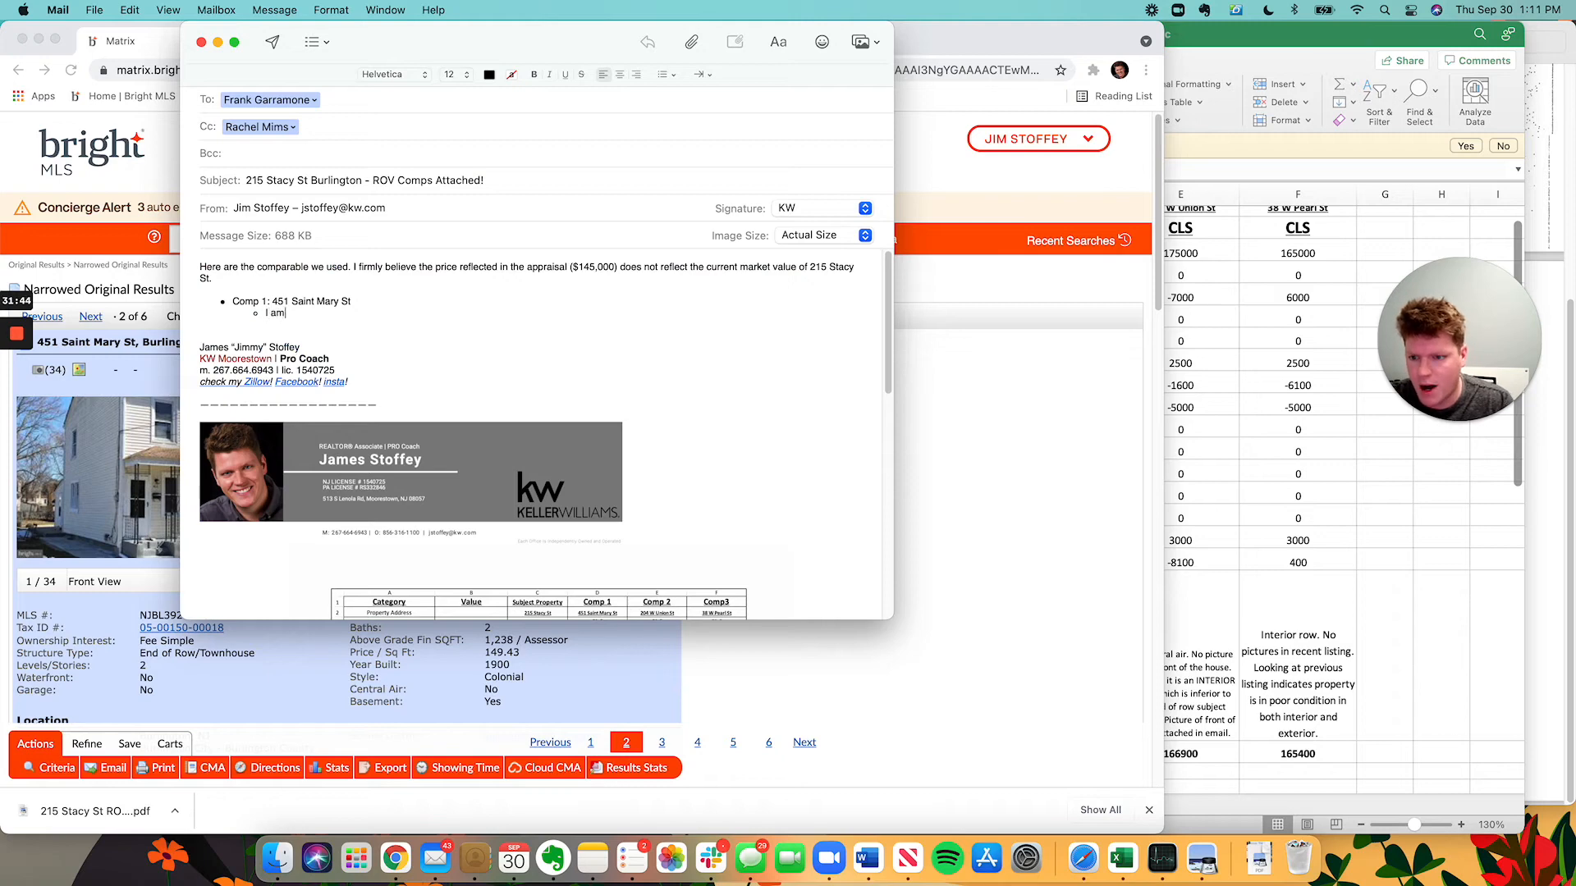
type(" surpised thi")
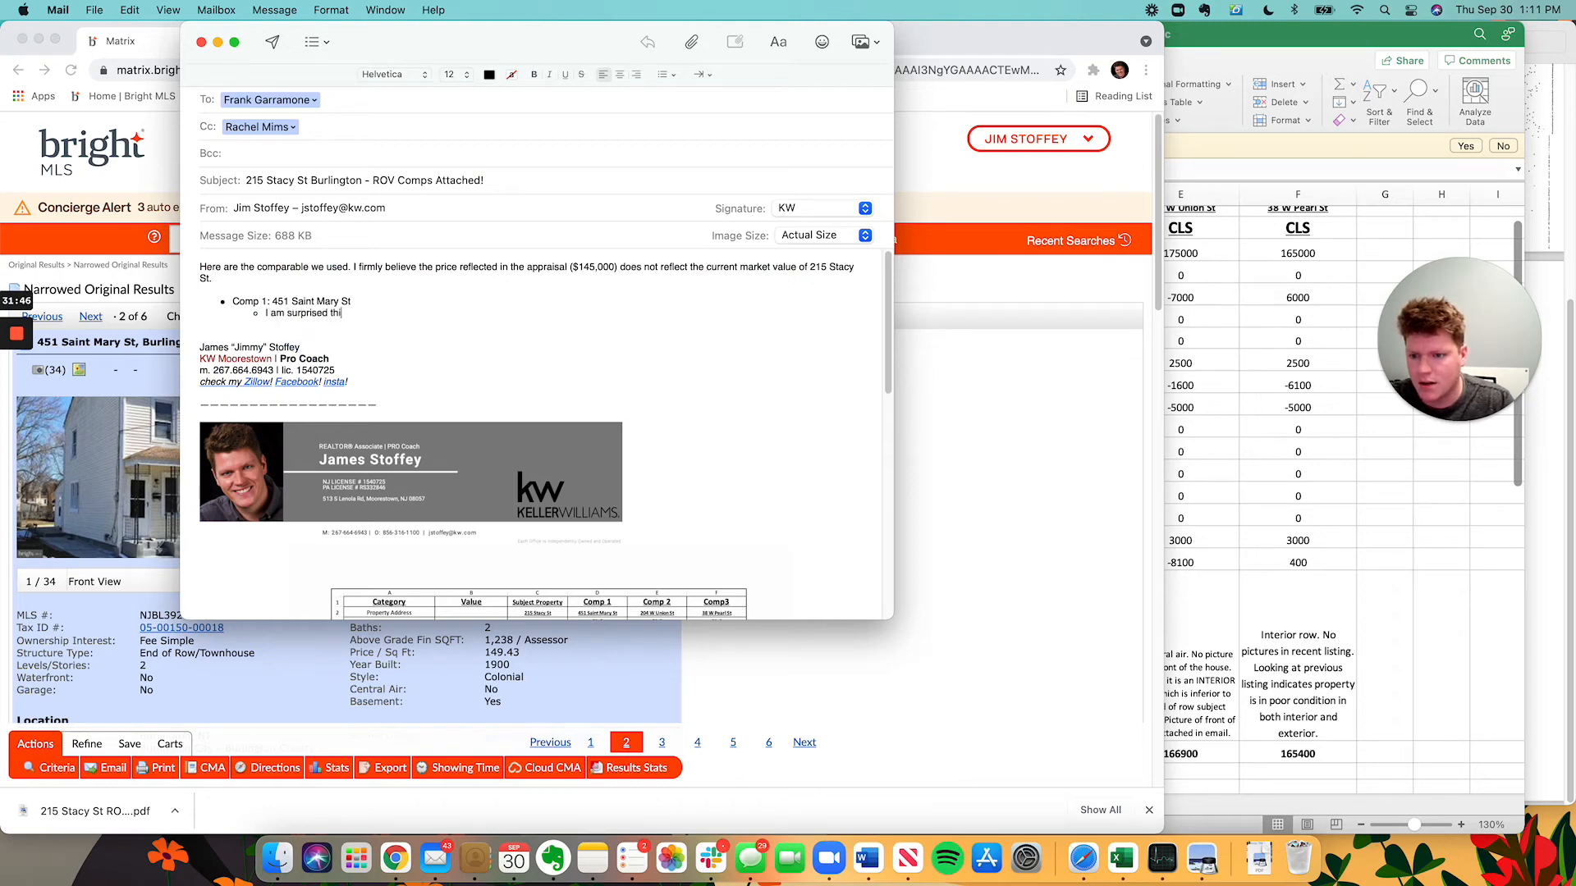
type("s comp wan")
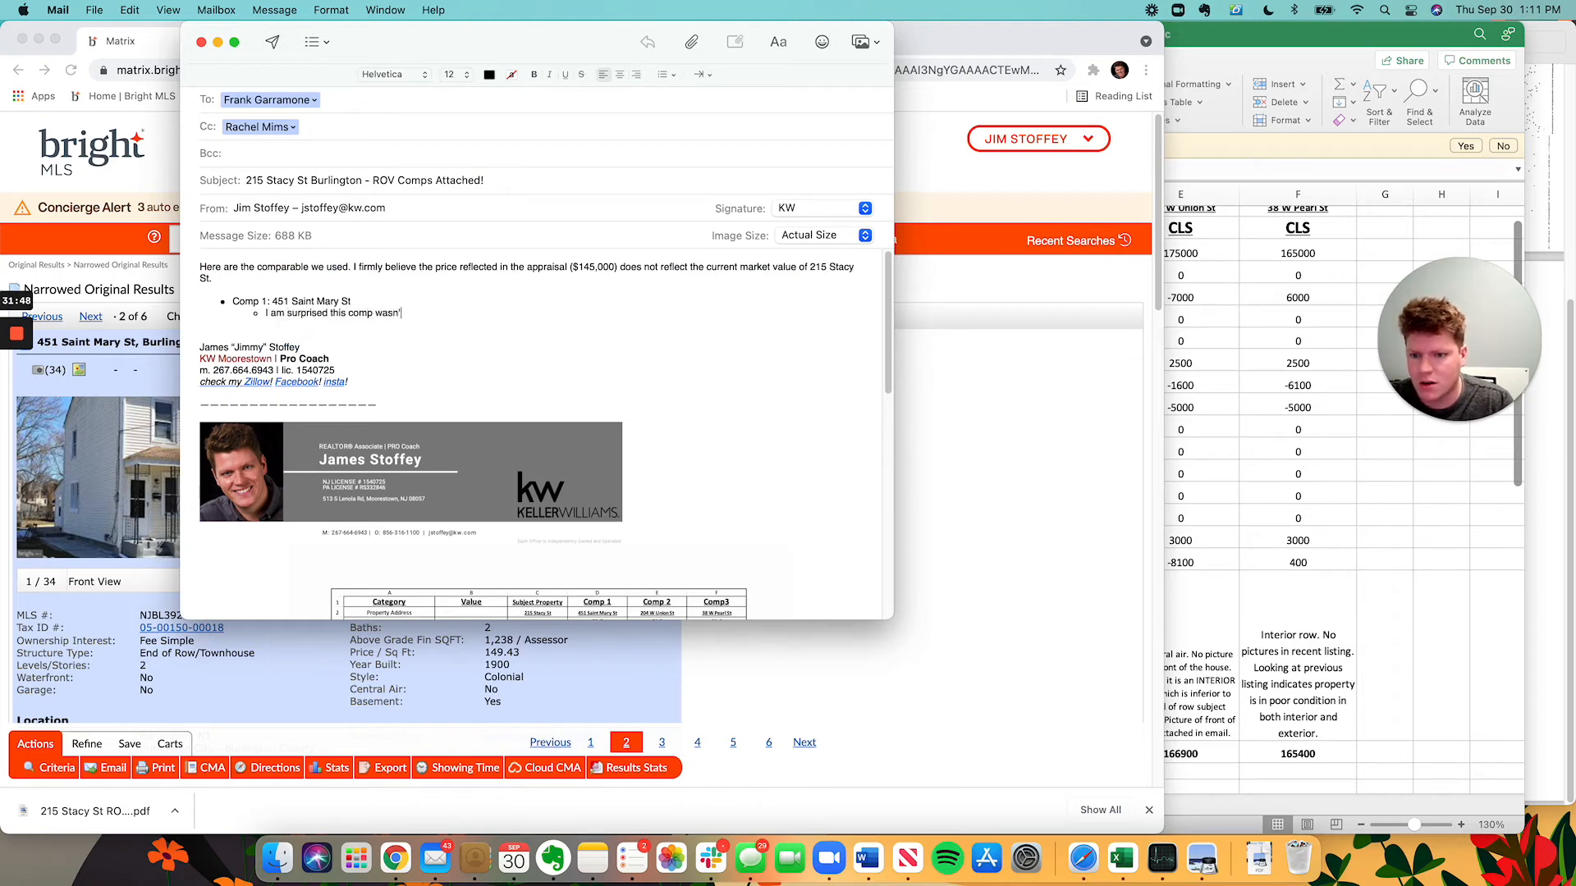
type("'t used and a")
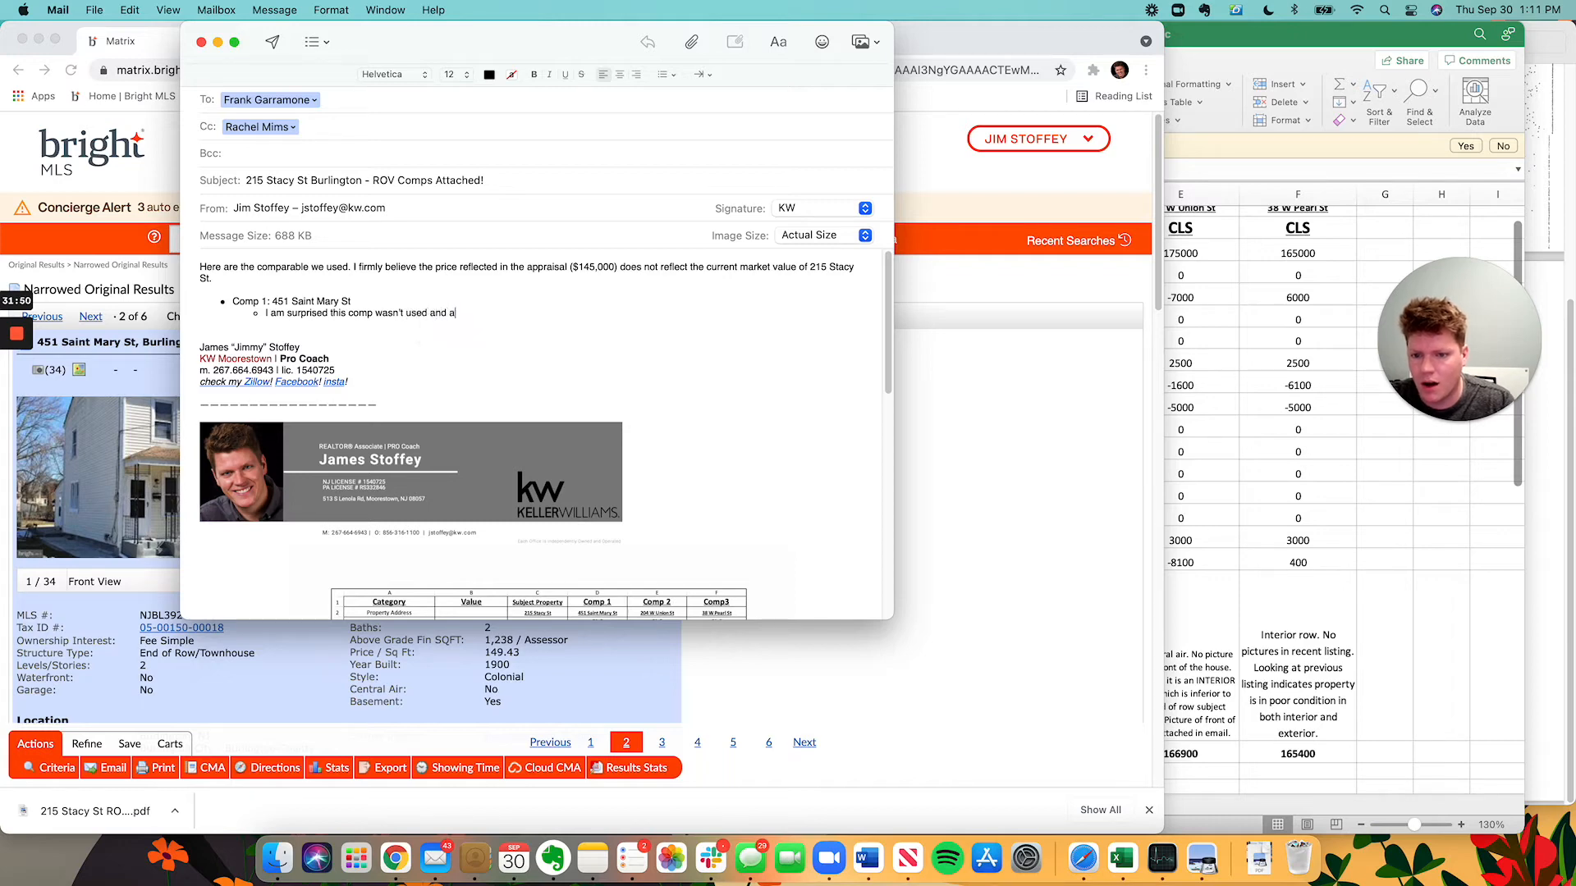
type("nother on the stree")
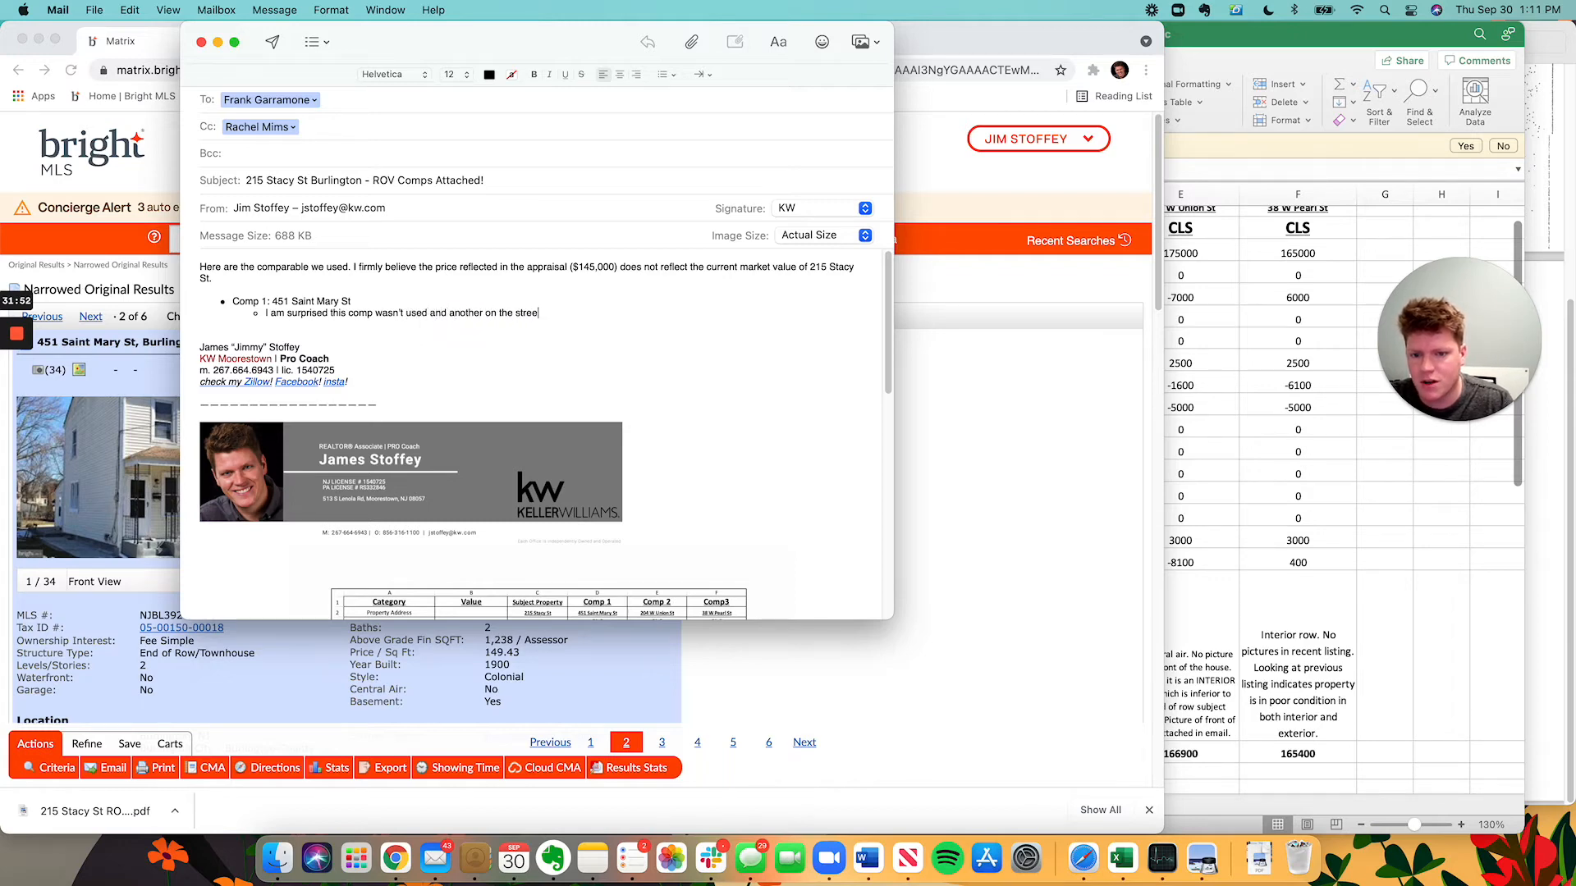
type("t way. The")
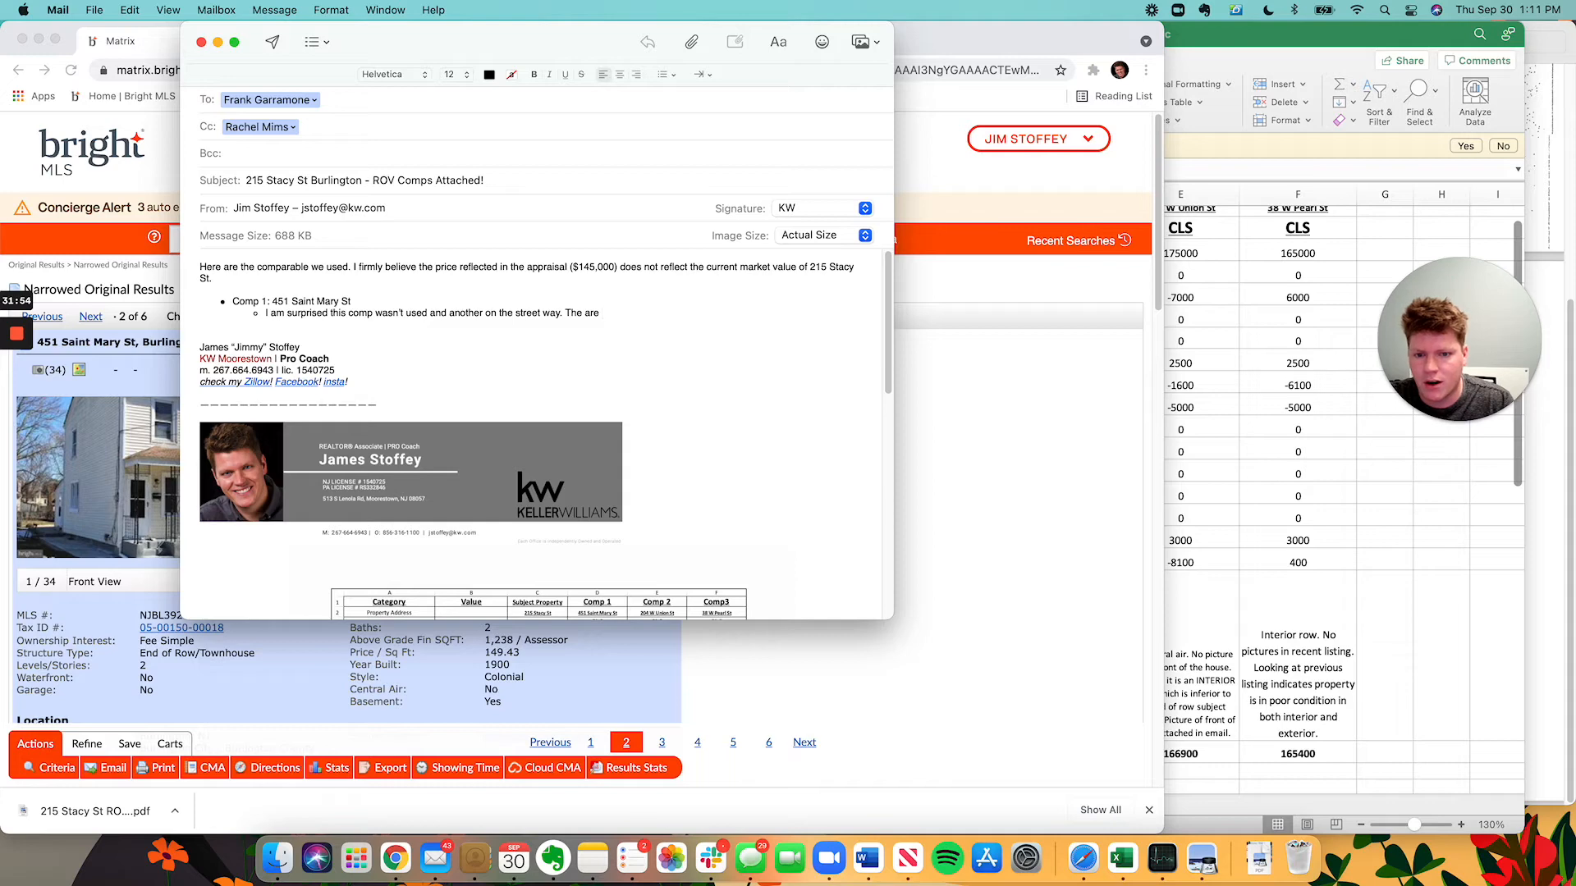
type("y sim")
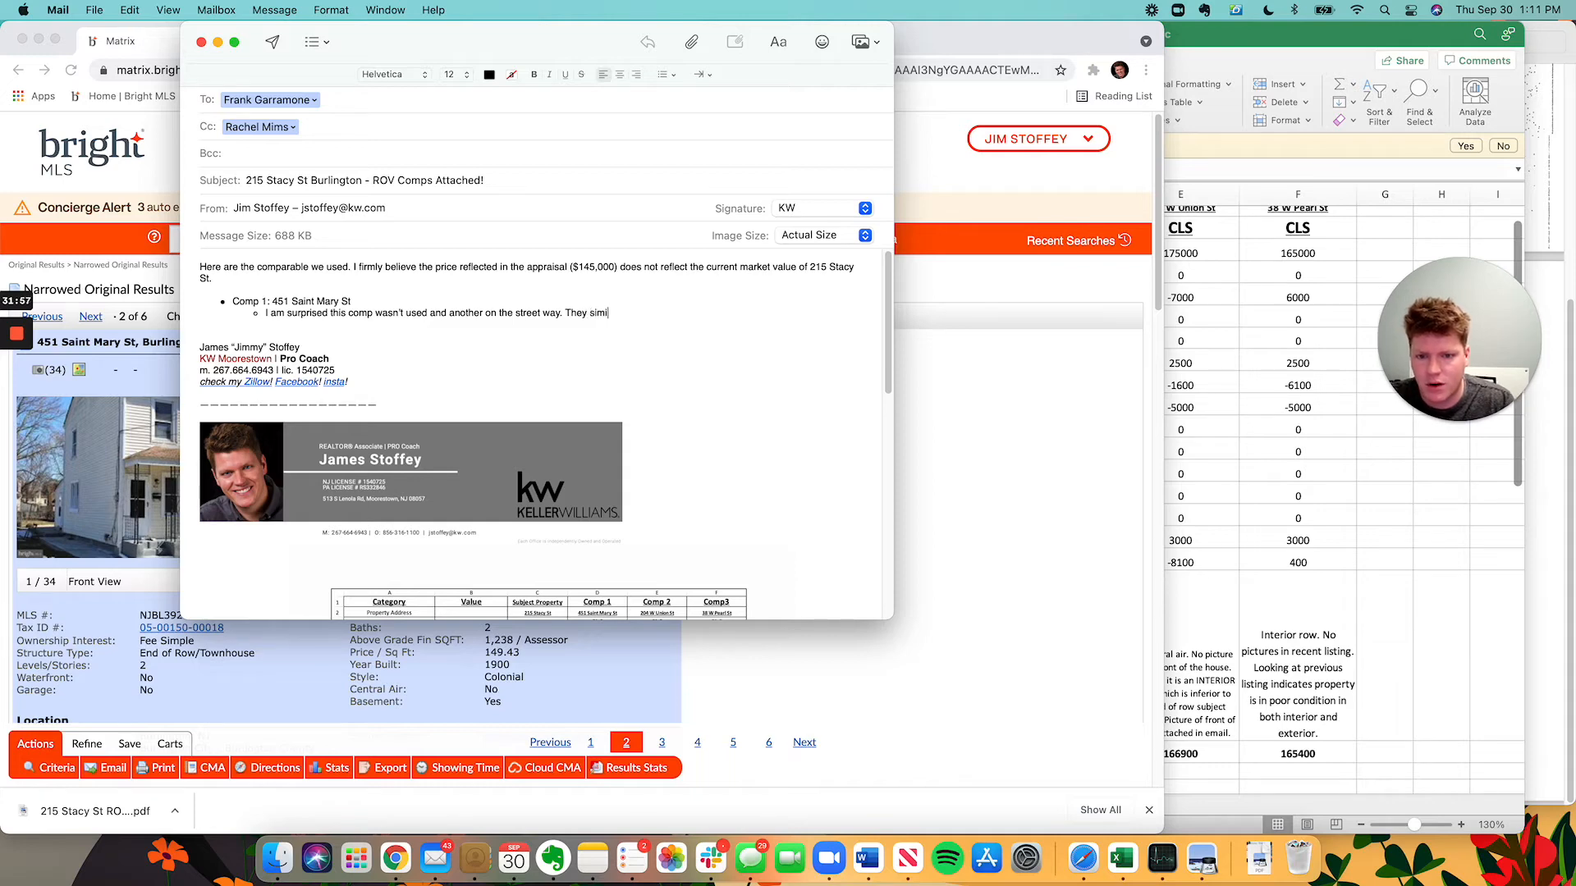
type("i")
key("BackSpace")
key("BackSpace")
key("BackSpace")
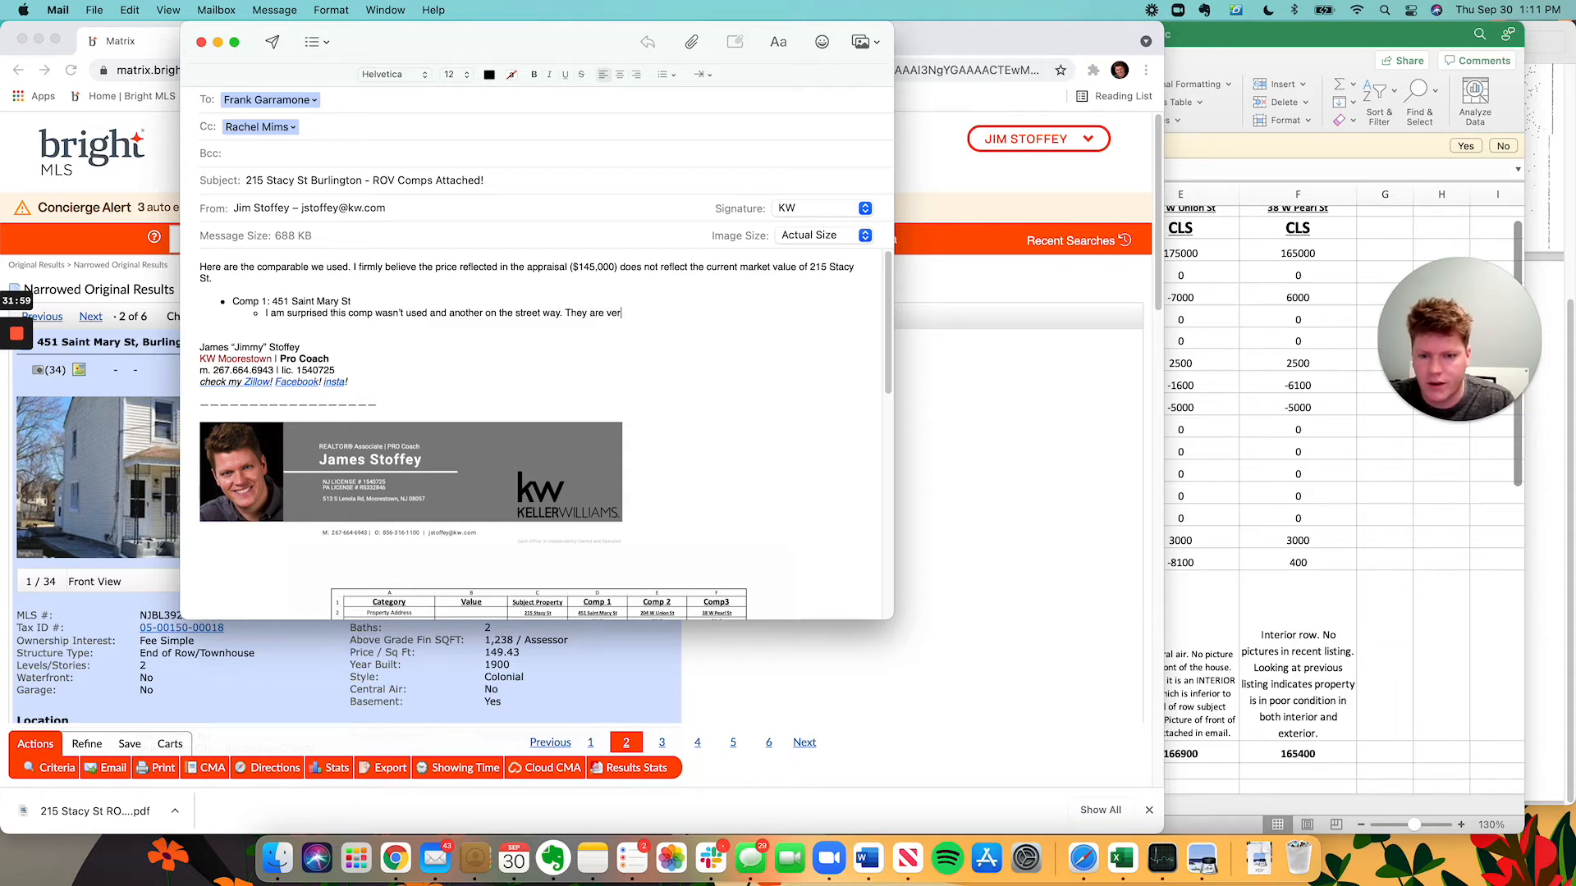
type("milar homes. Th")
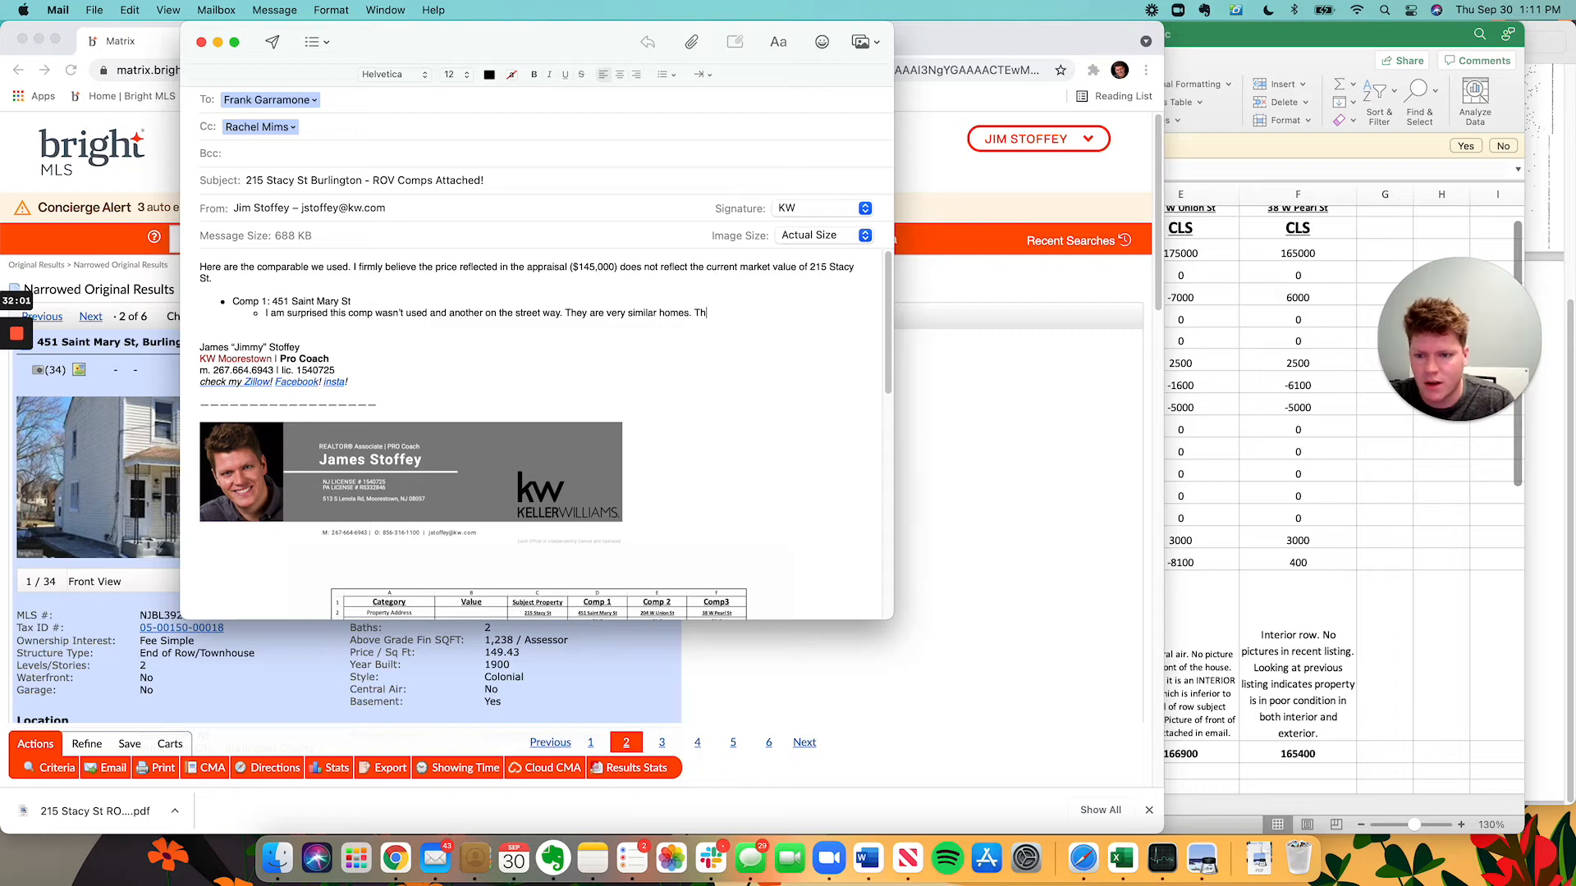
type("is in in my opi")
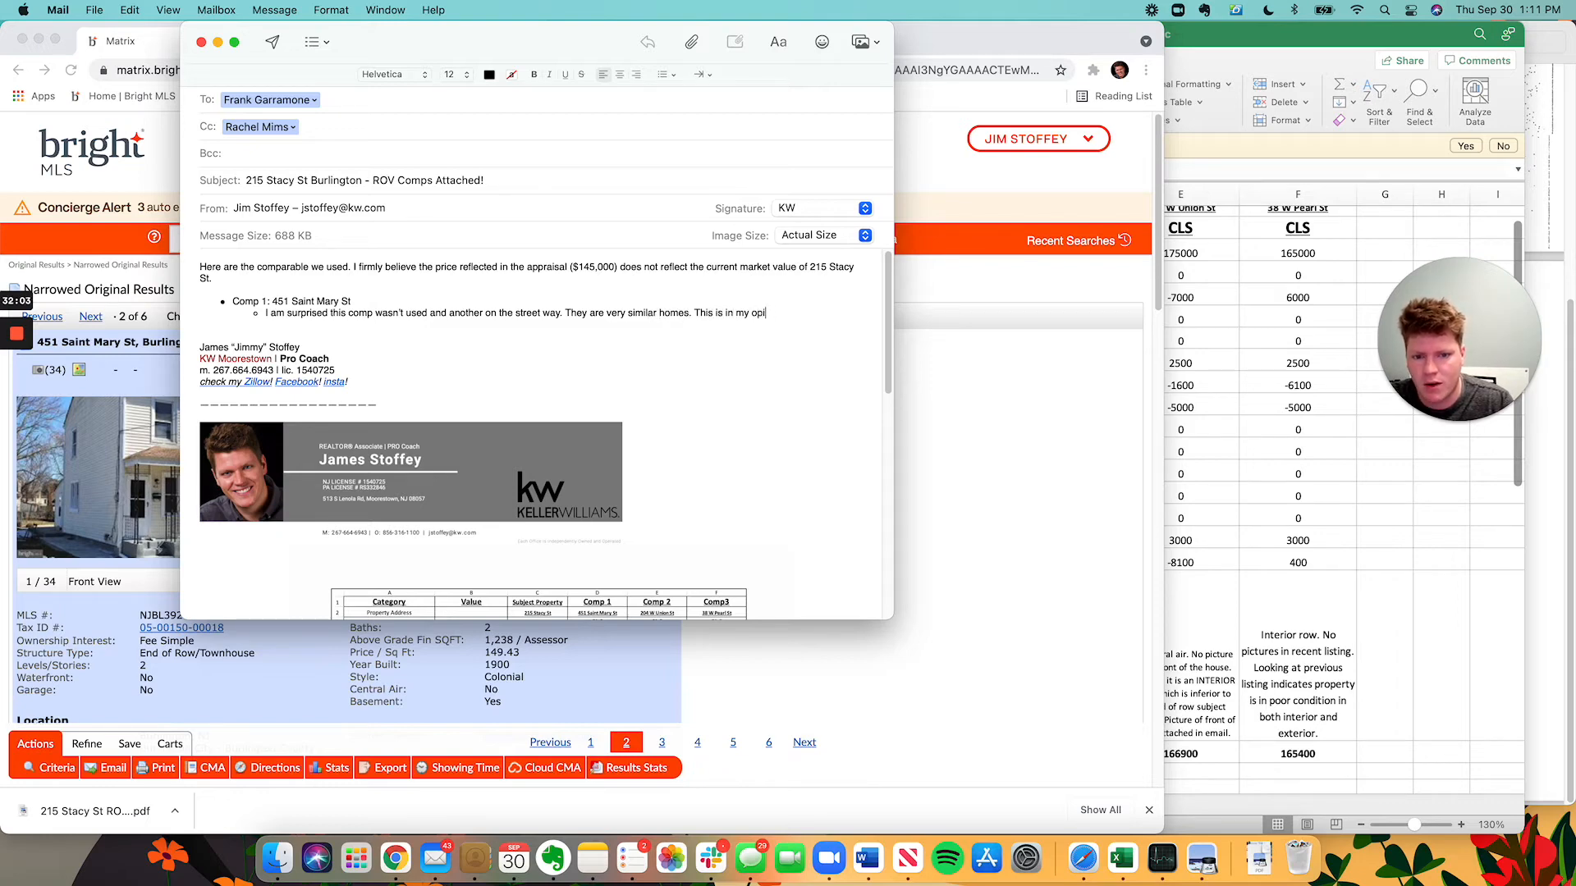
type("nion the best compar")
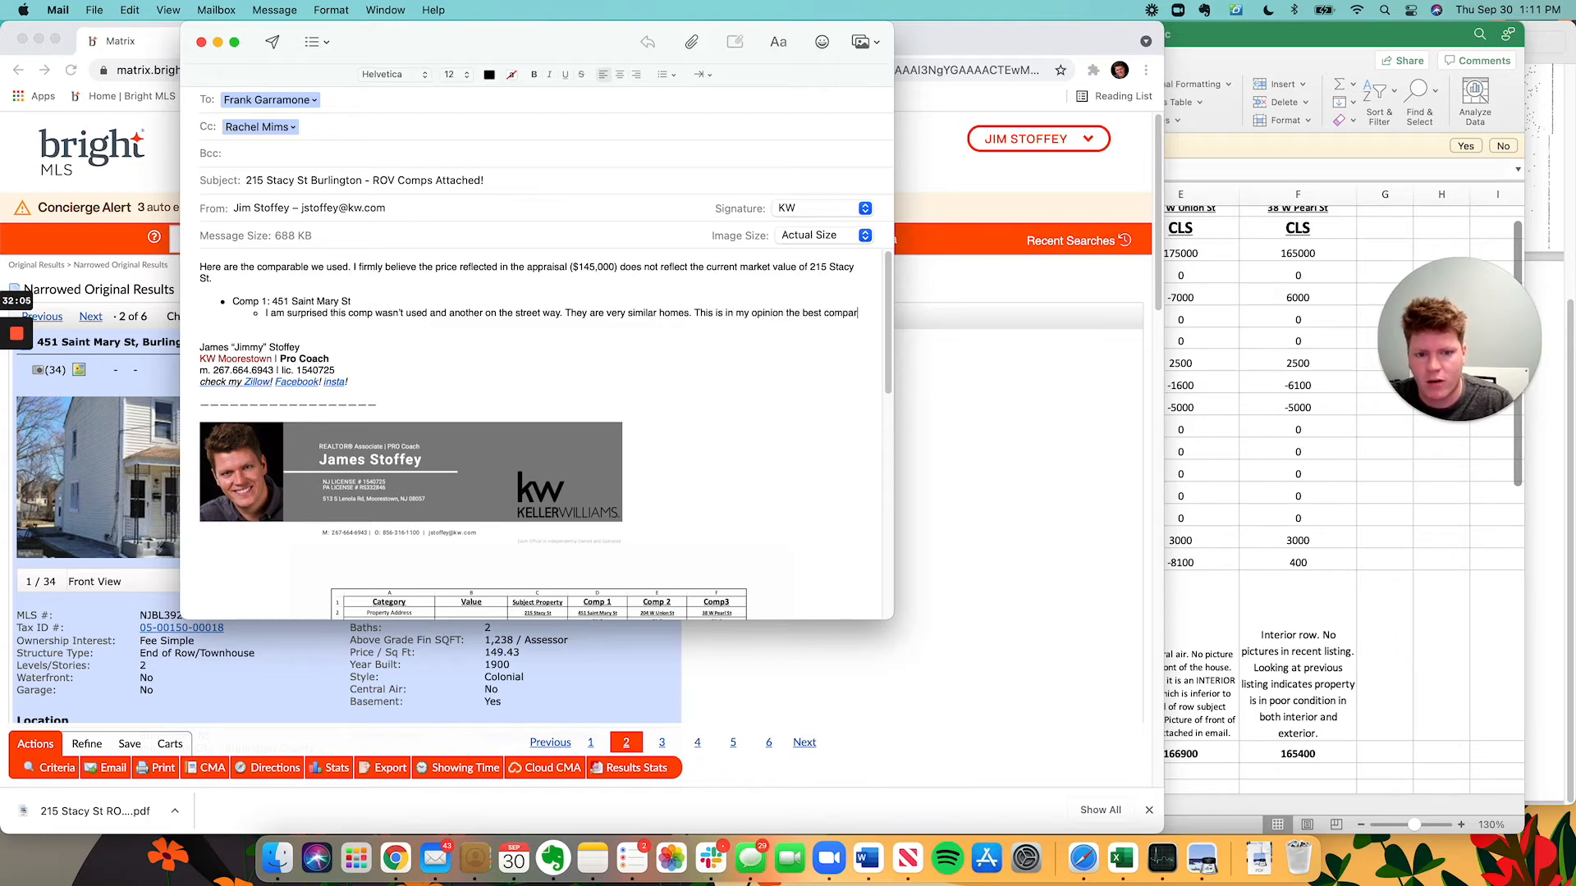
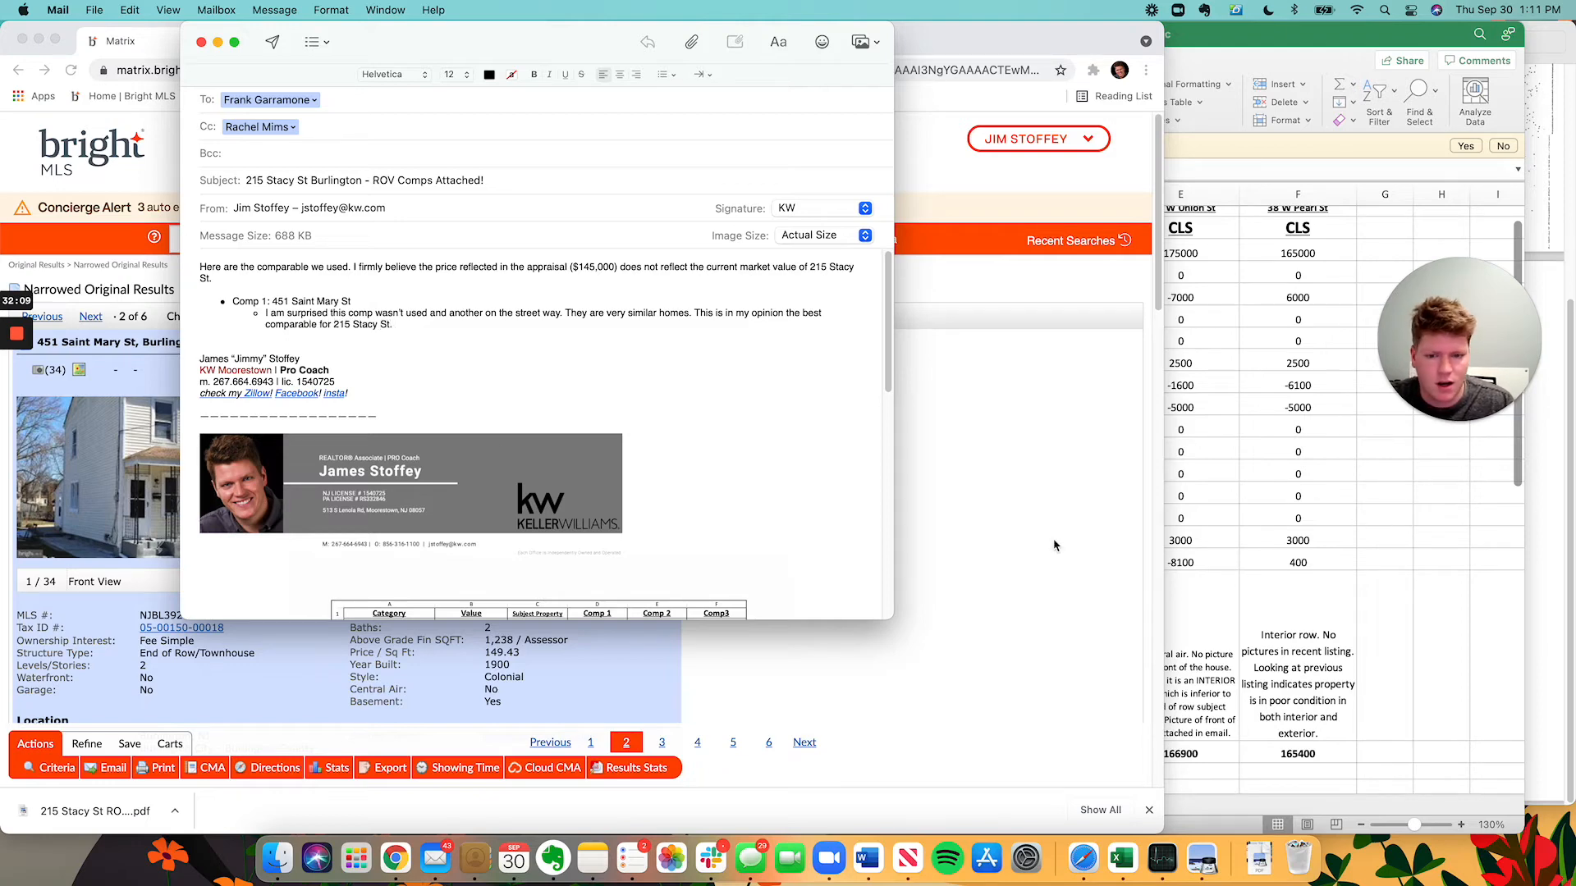
scroll(882, 574, "down", 5)
scroll(604, 389, "up", 5)
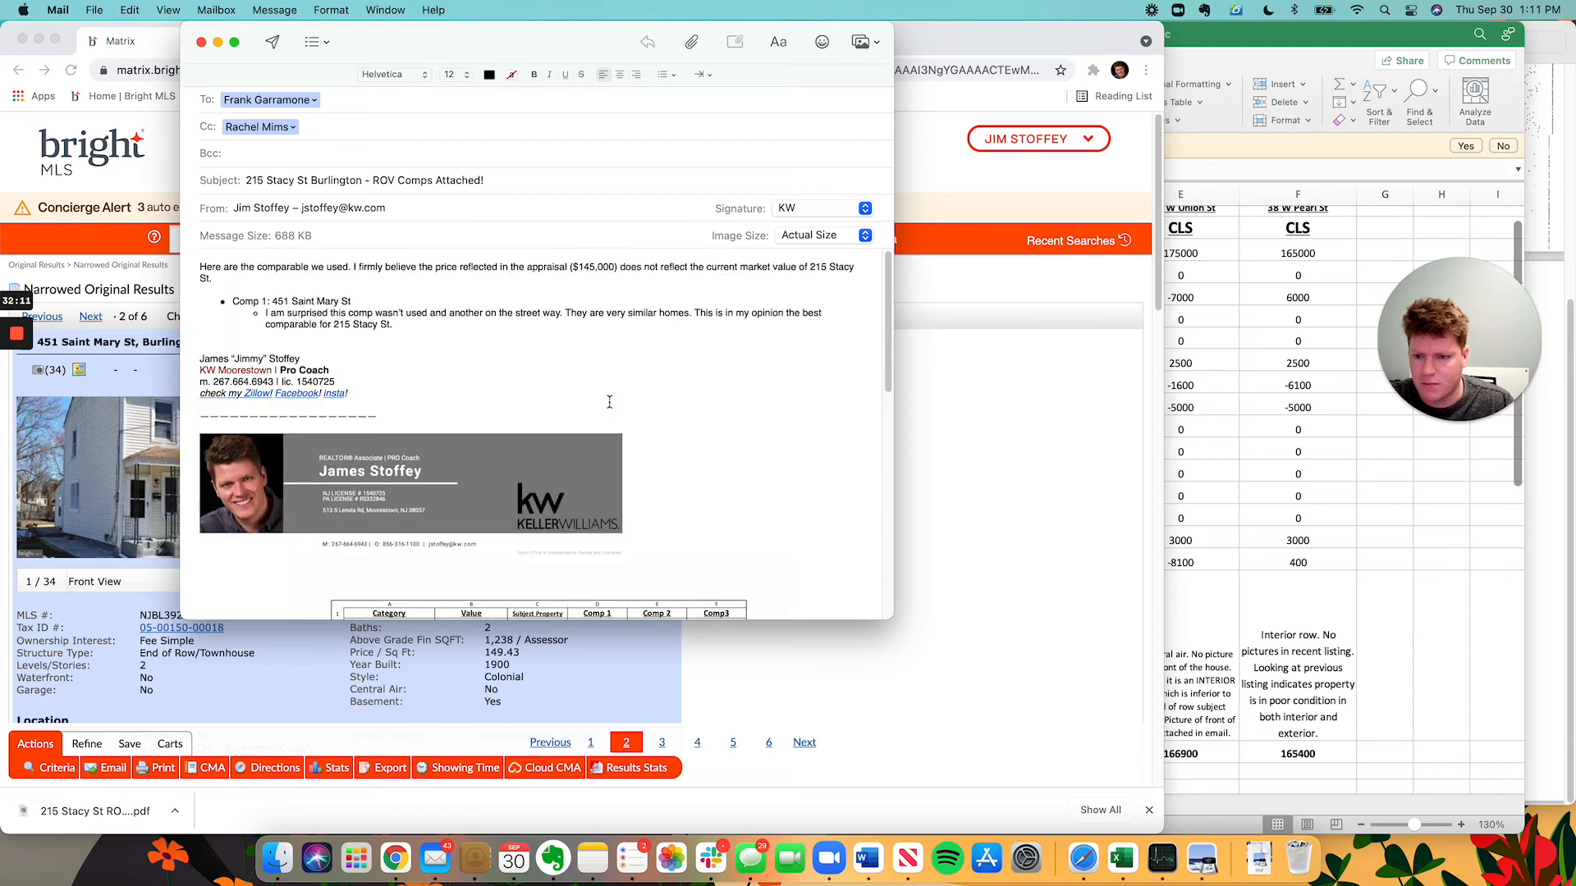
type("y St. No central a")
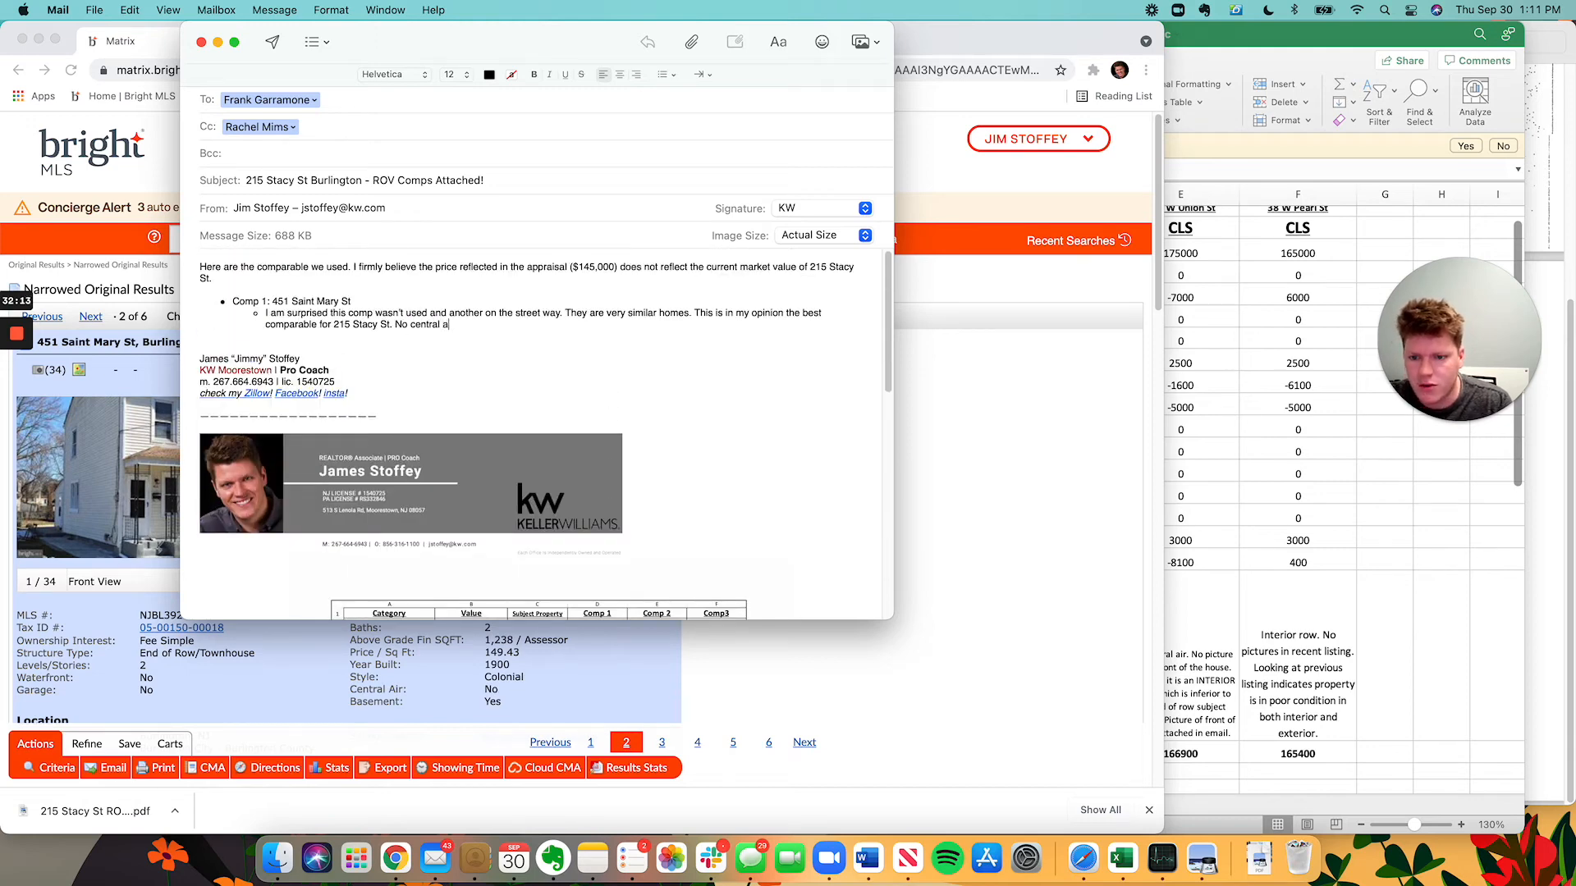
type("ir. Similar condition")
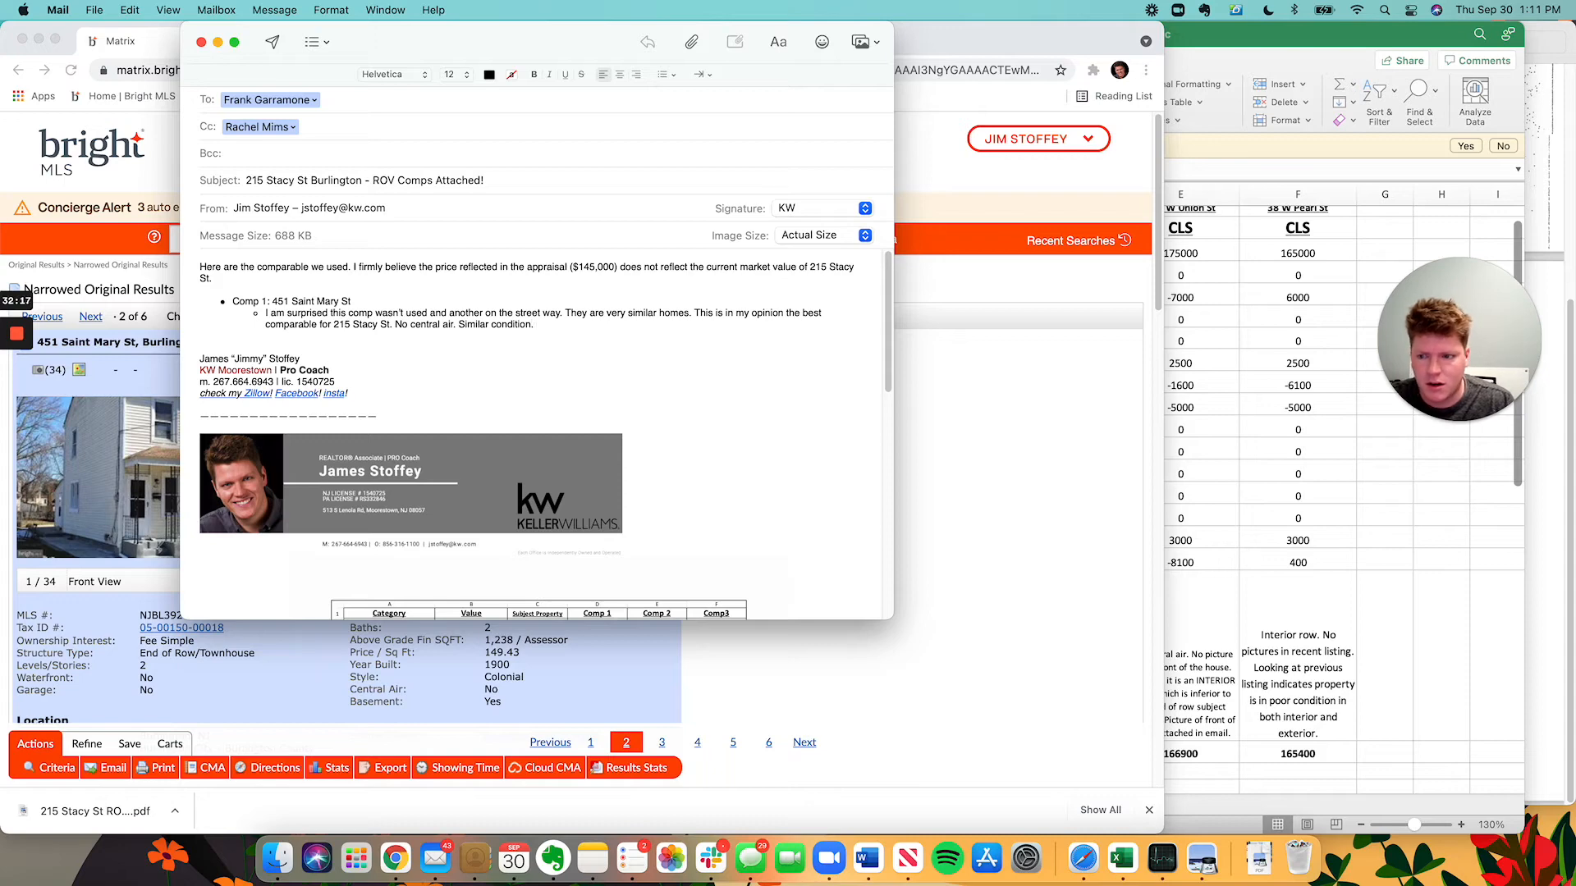
type(". ")
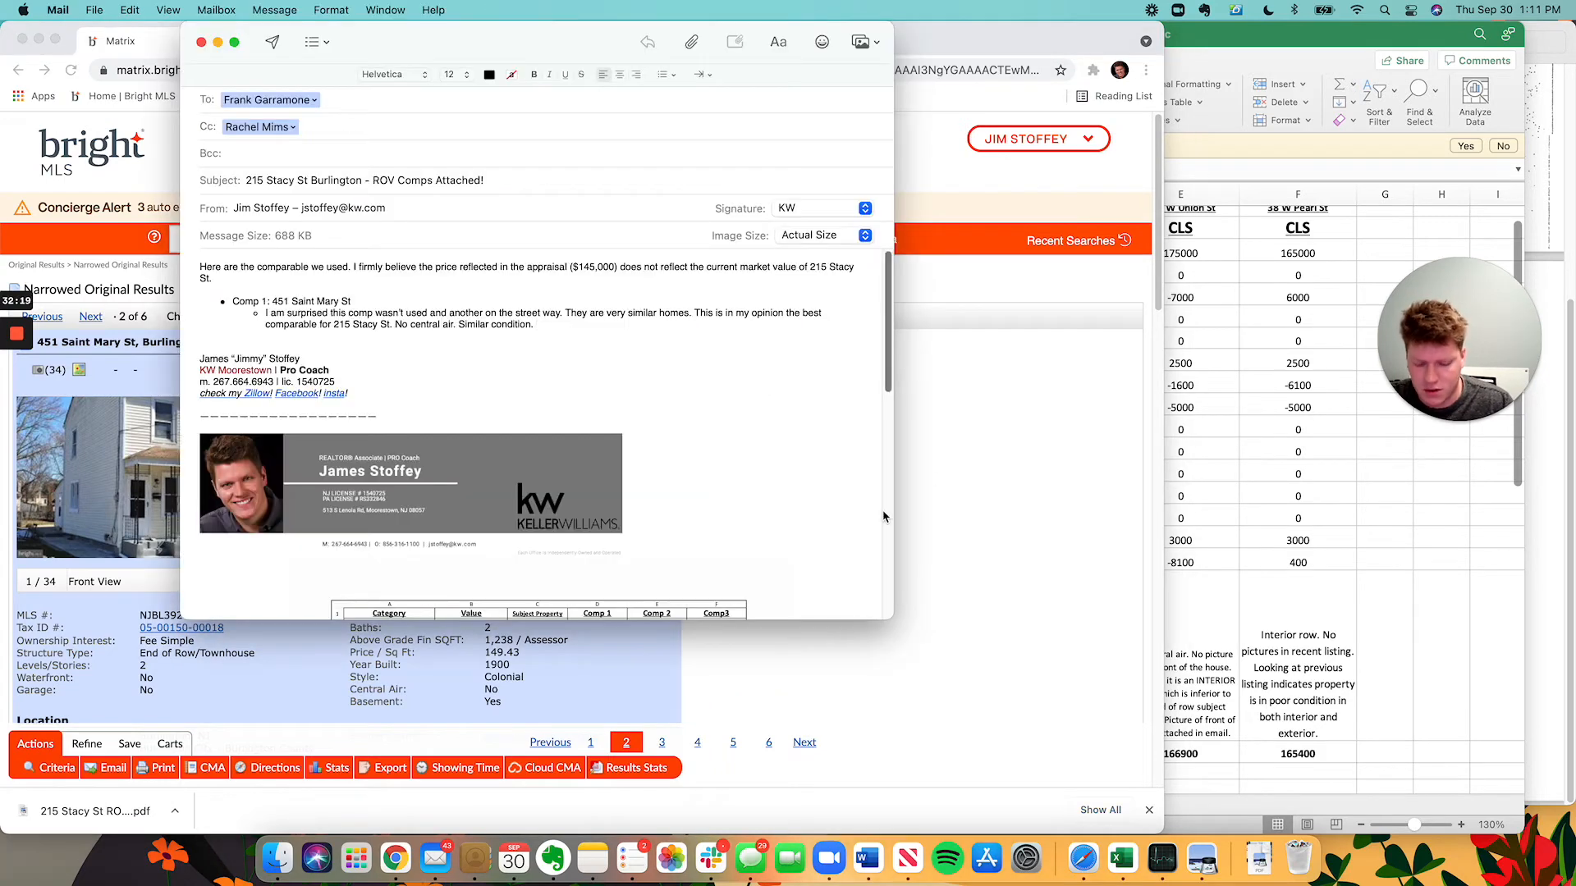
type("Just sold a month ago.")
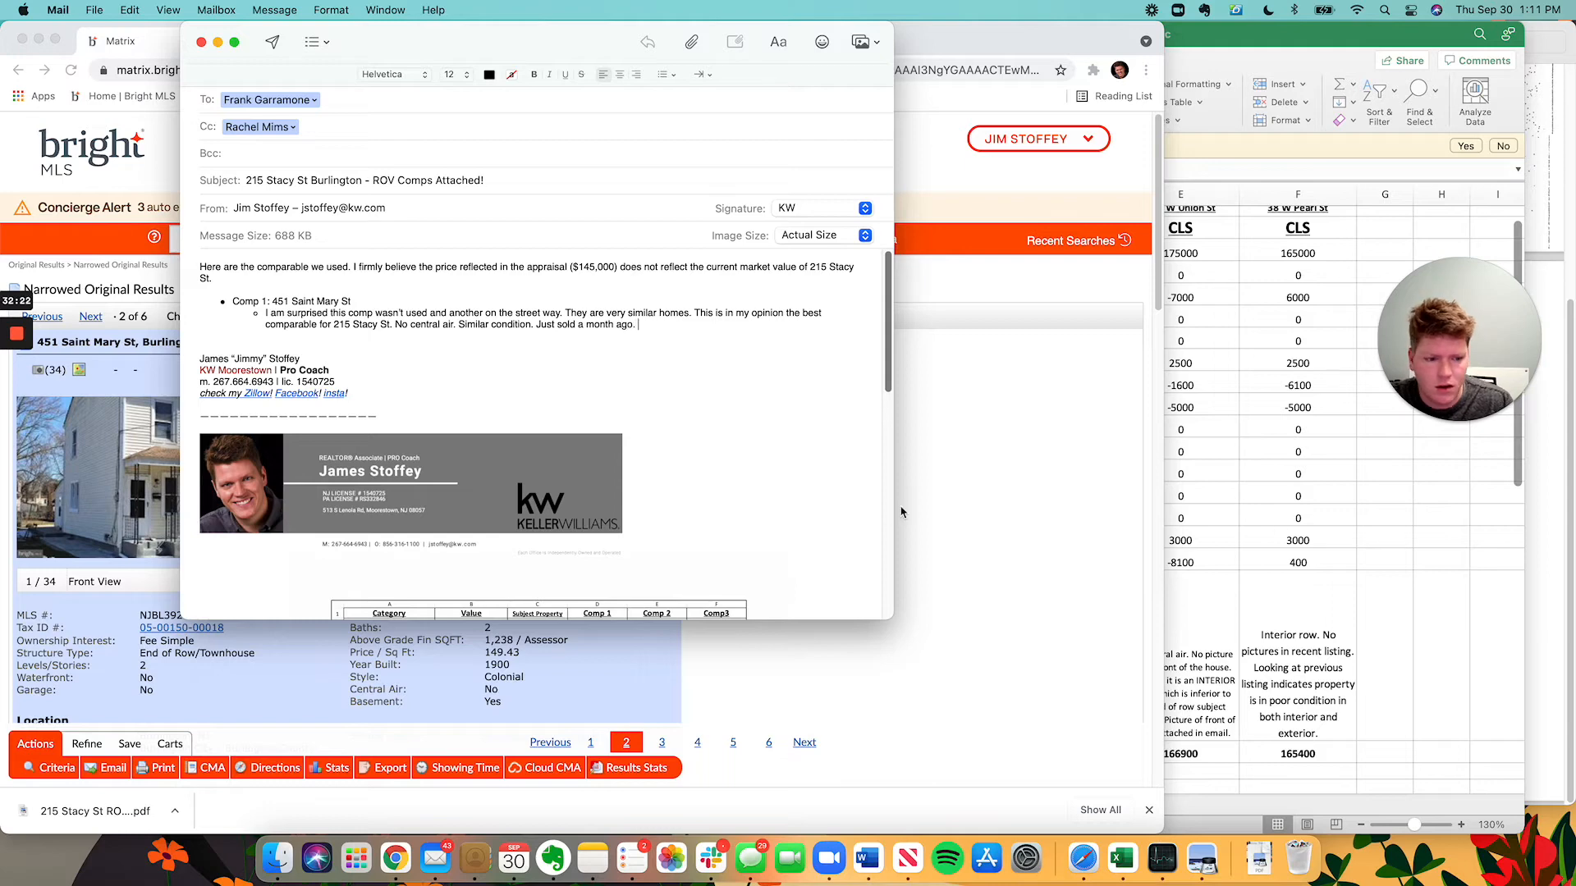
left_click(1384, 648)
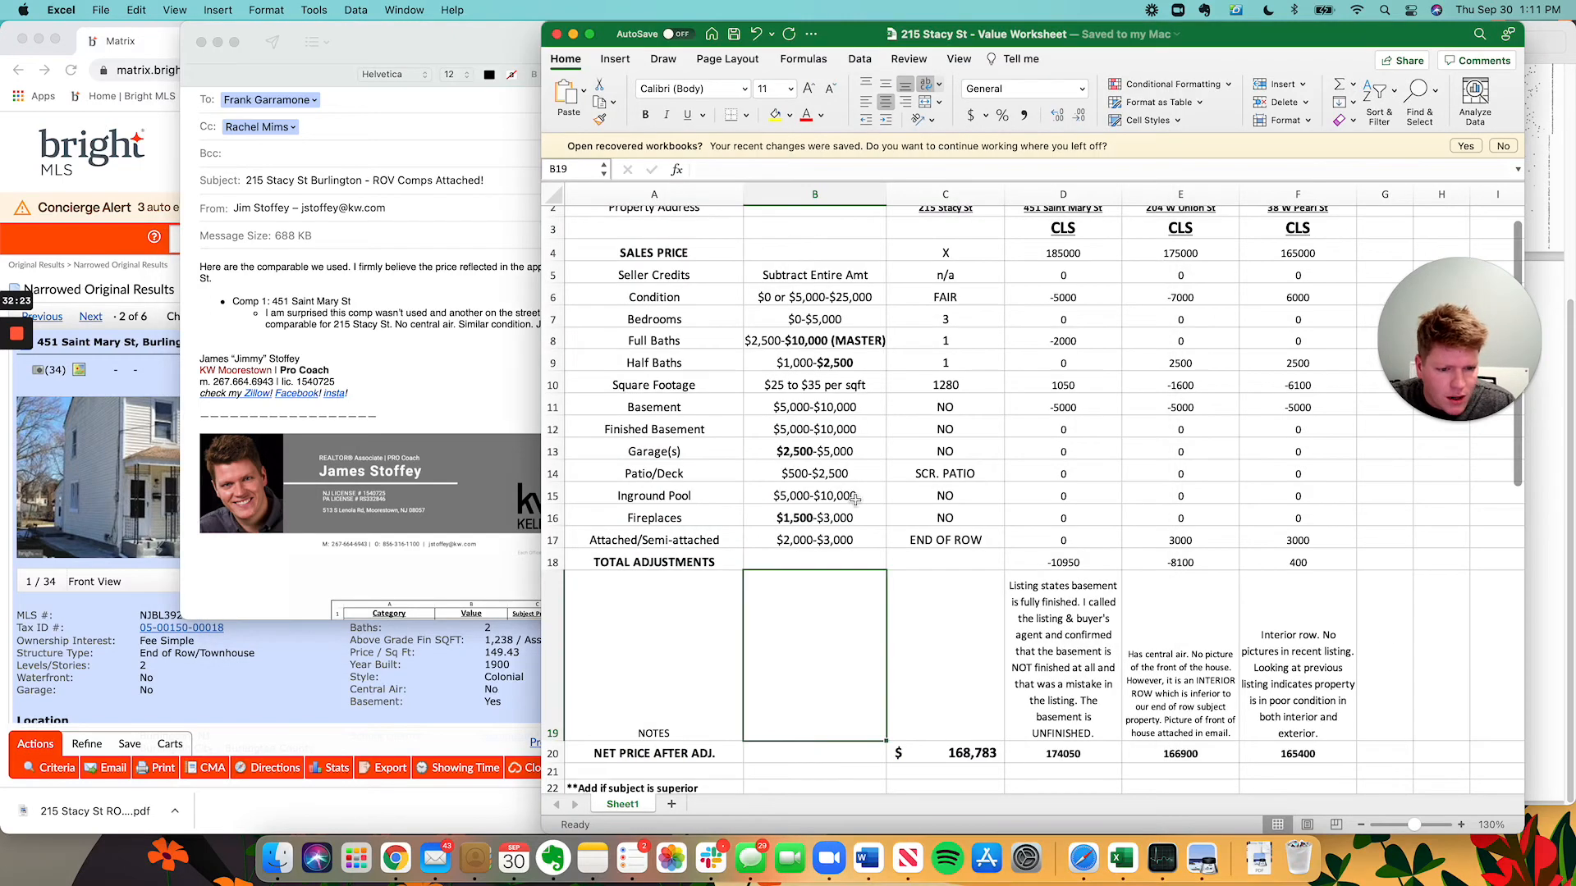
left_click(383, 294)
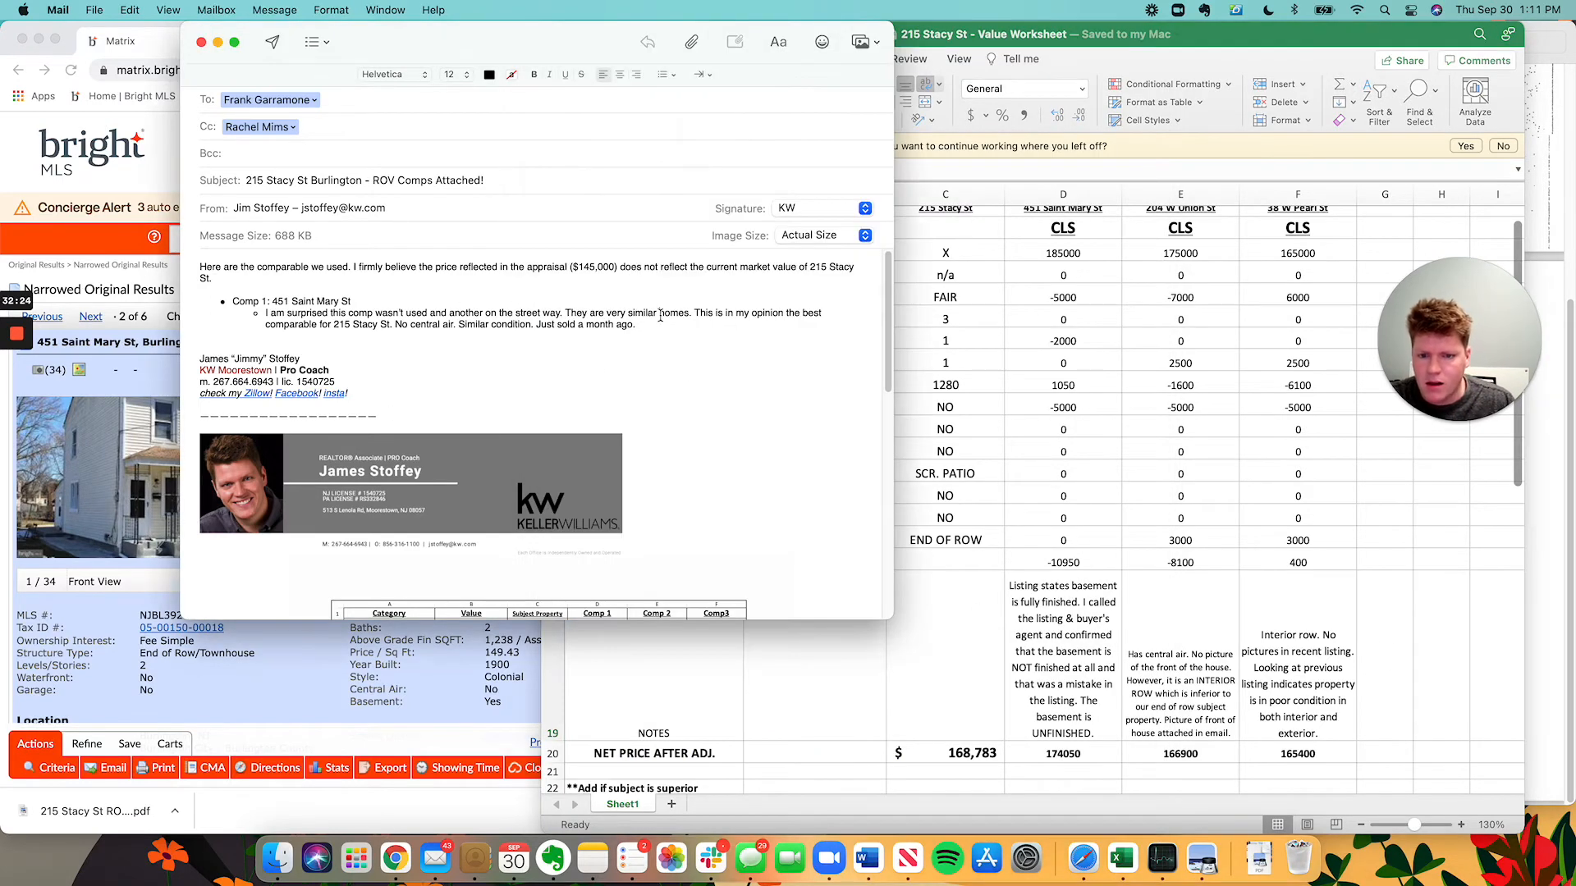
key("Return")
key("Return")
type("C")
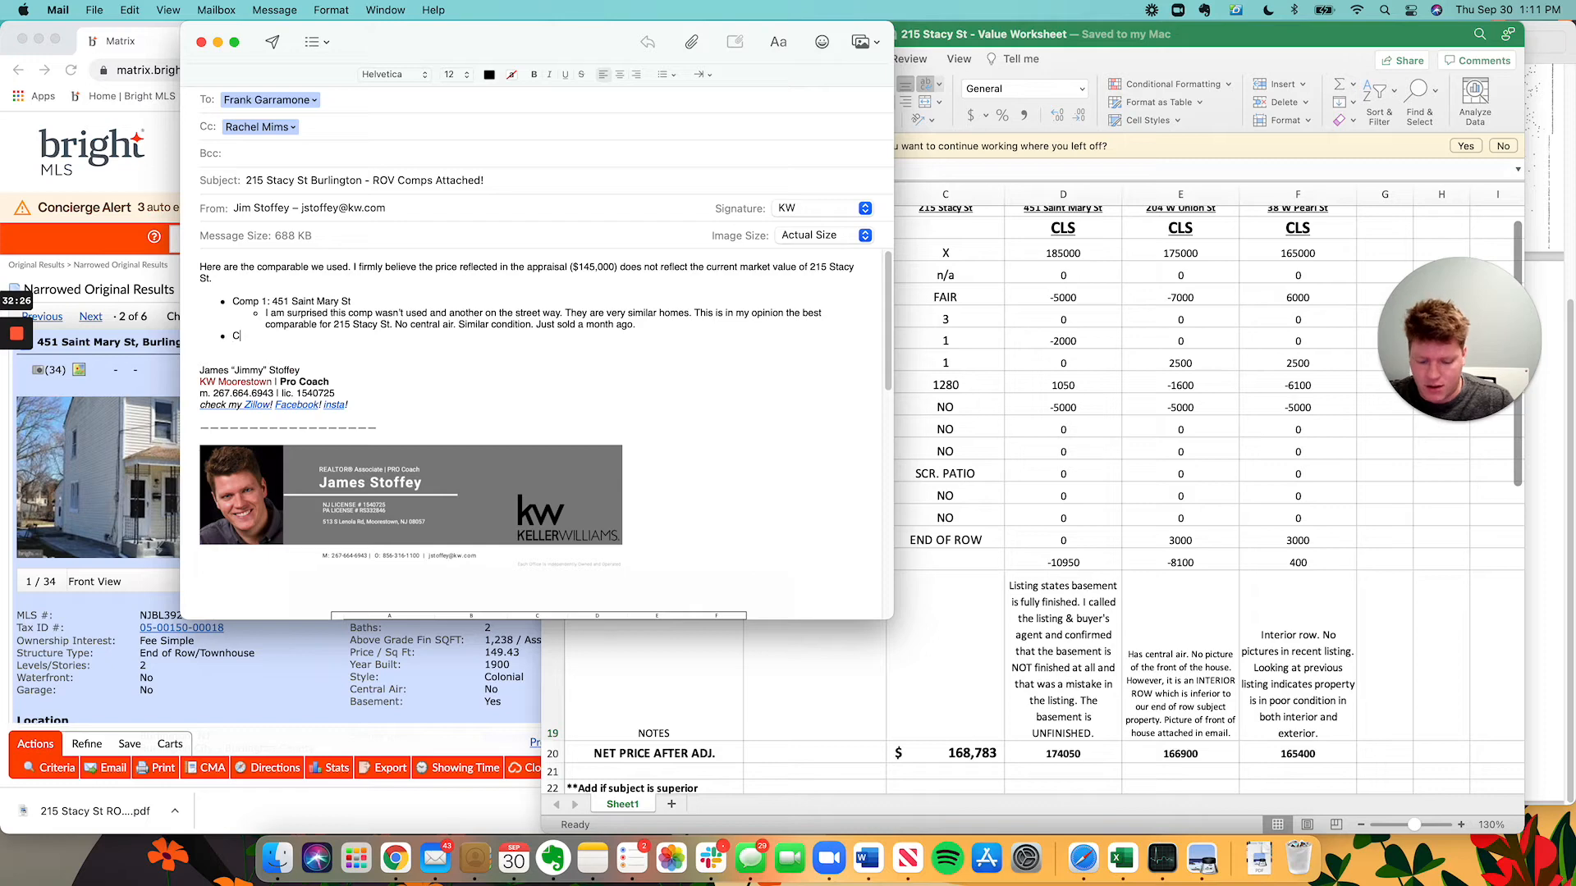
type("omp ")
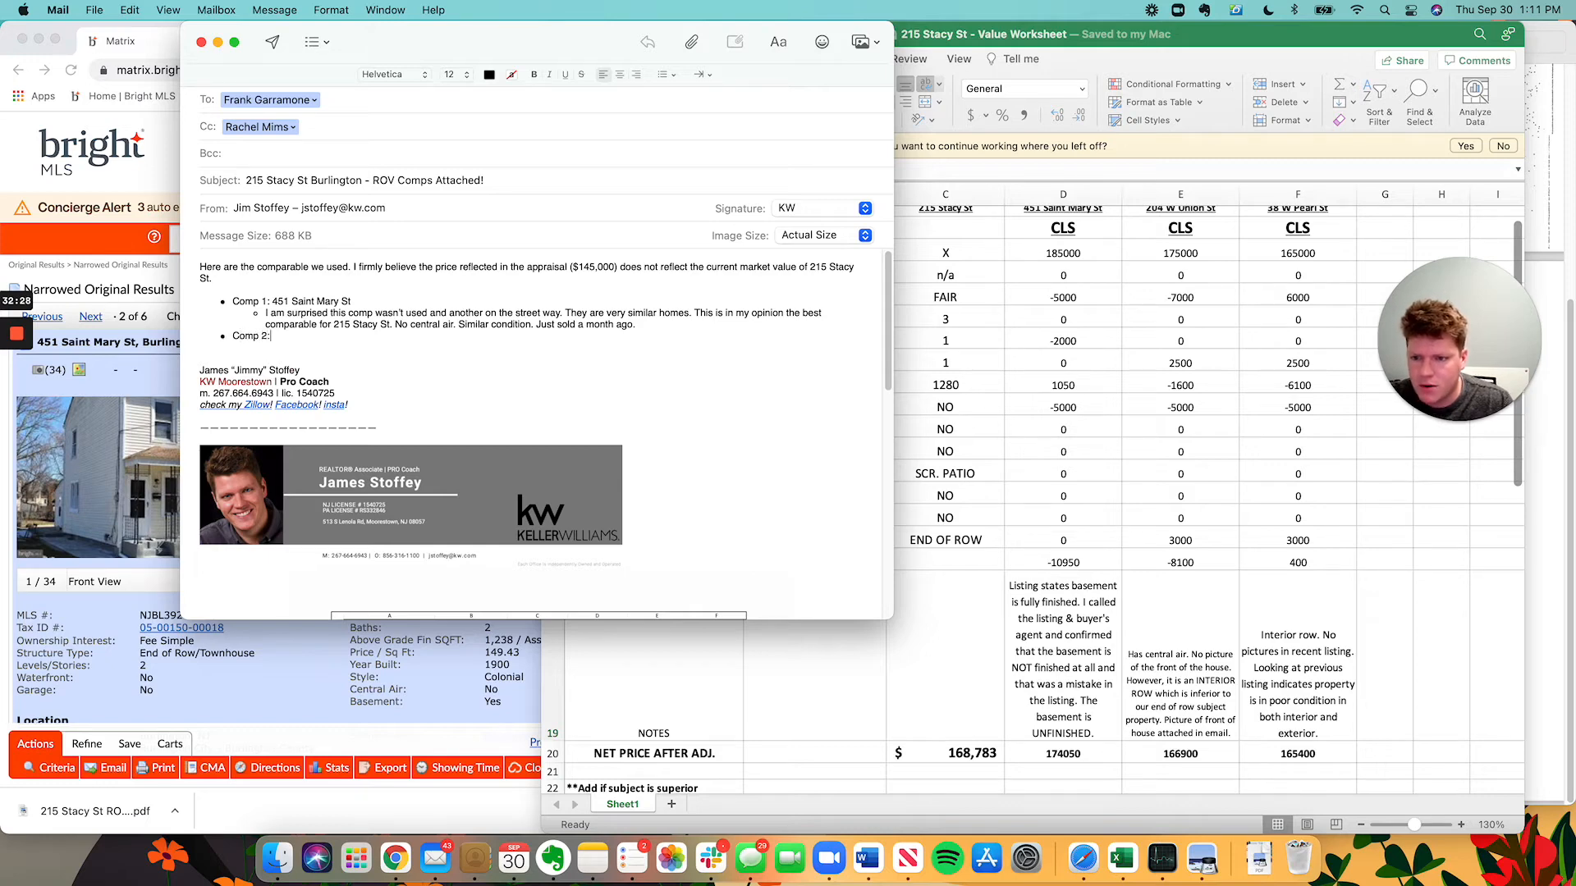
type("2:")
scroll(1350, 279, "up", 2)
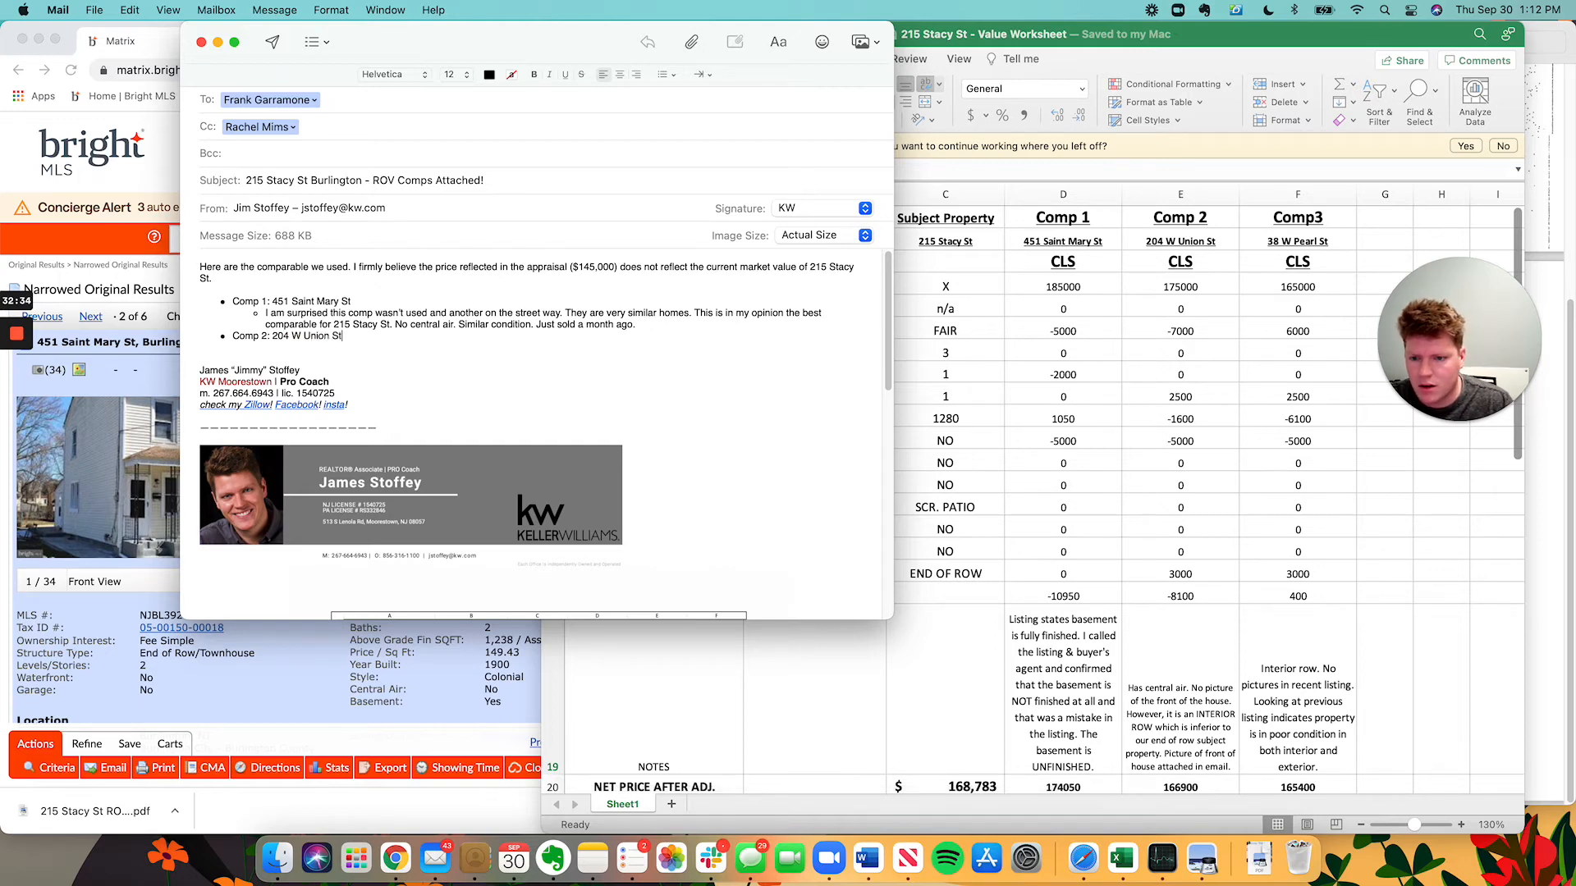
scroll(1206, 493, "down", 1)
key("Return")
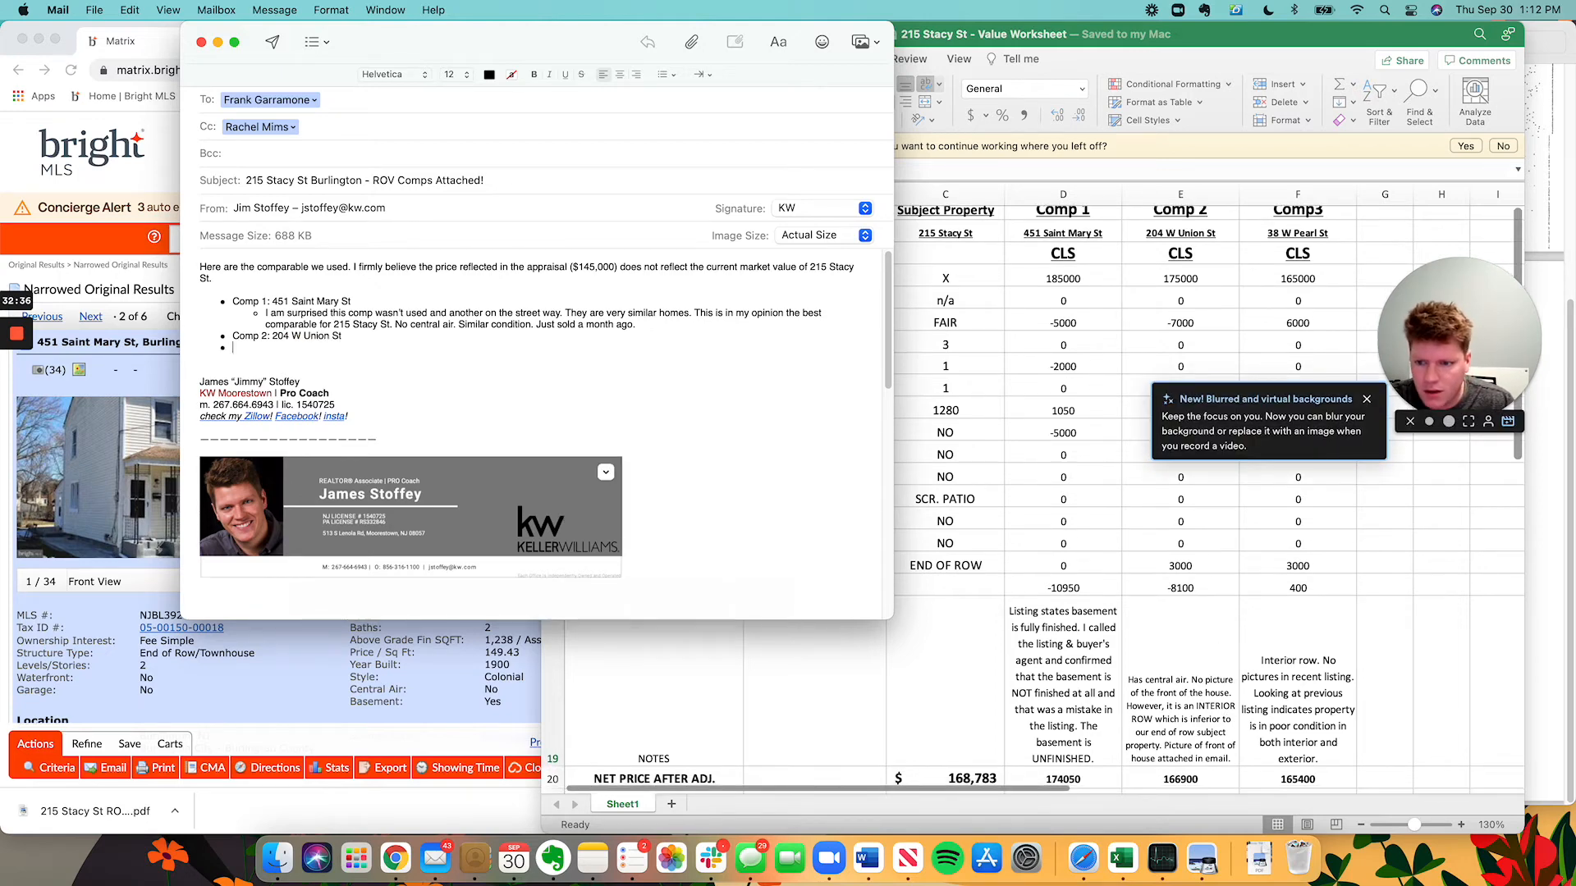
key("Tab")
type("Has ")
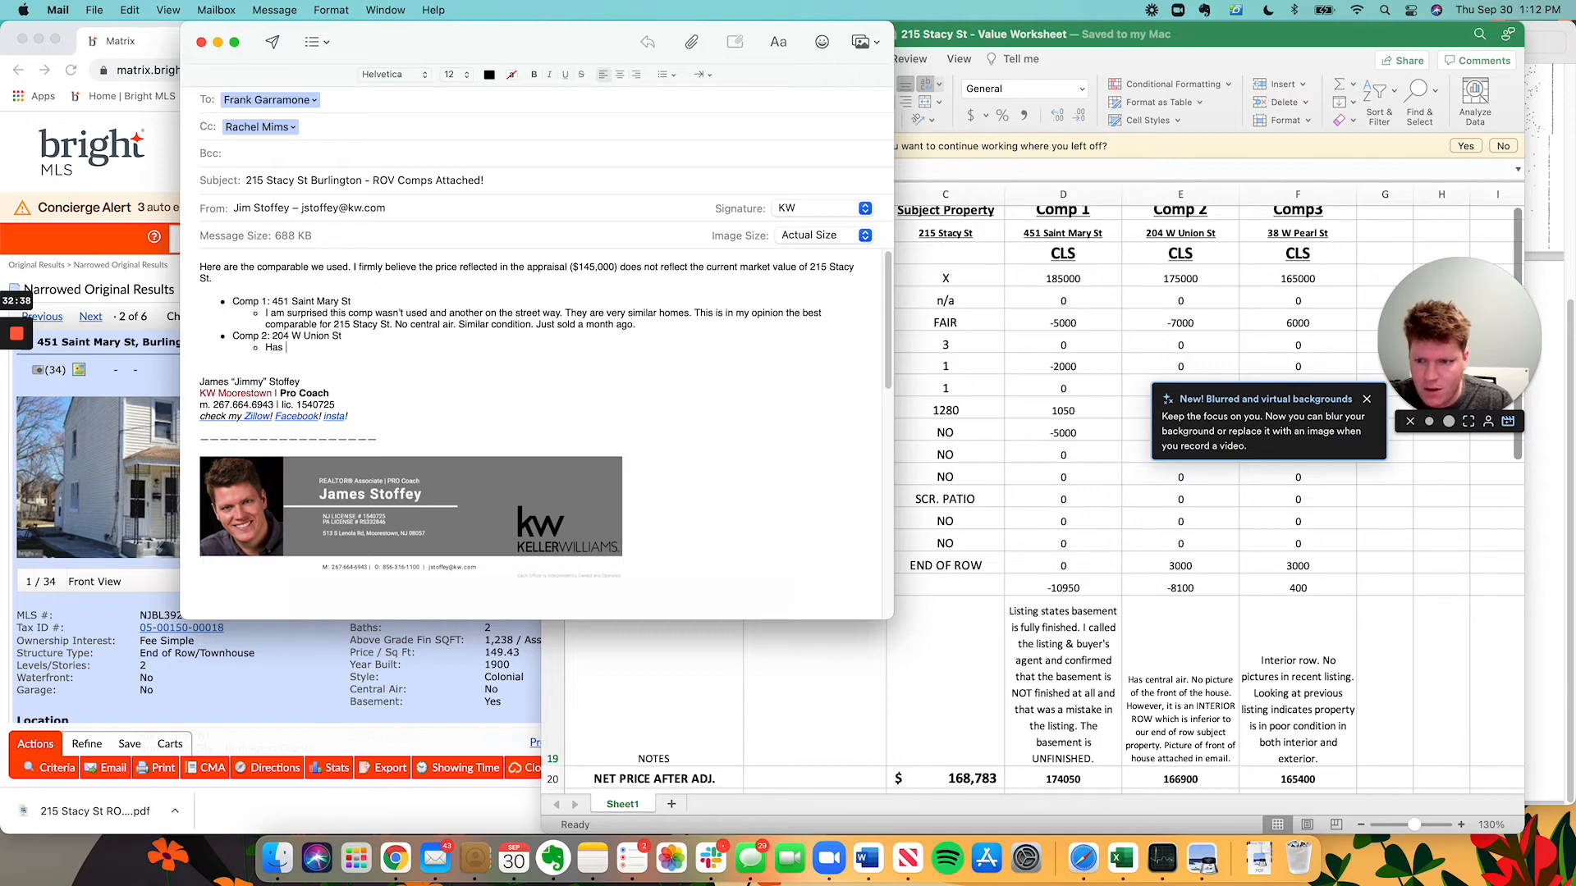
type("central air")
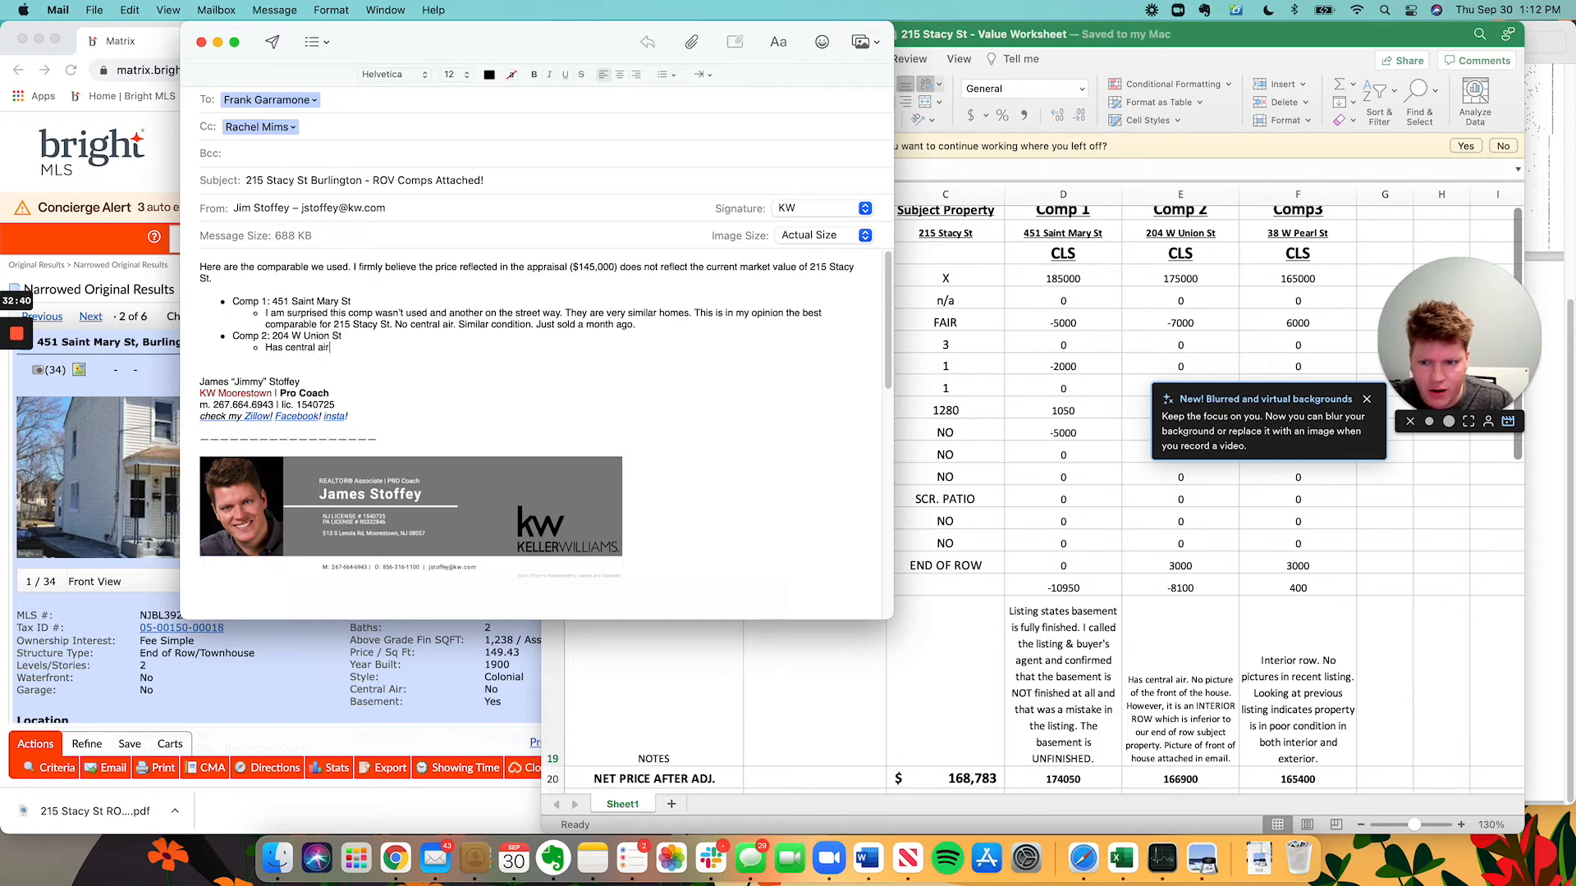
left_click(2, 348)
left_click(90, 318)
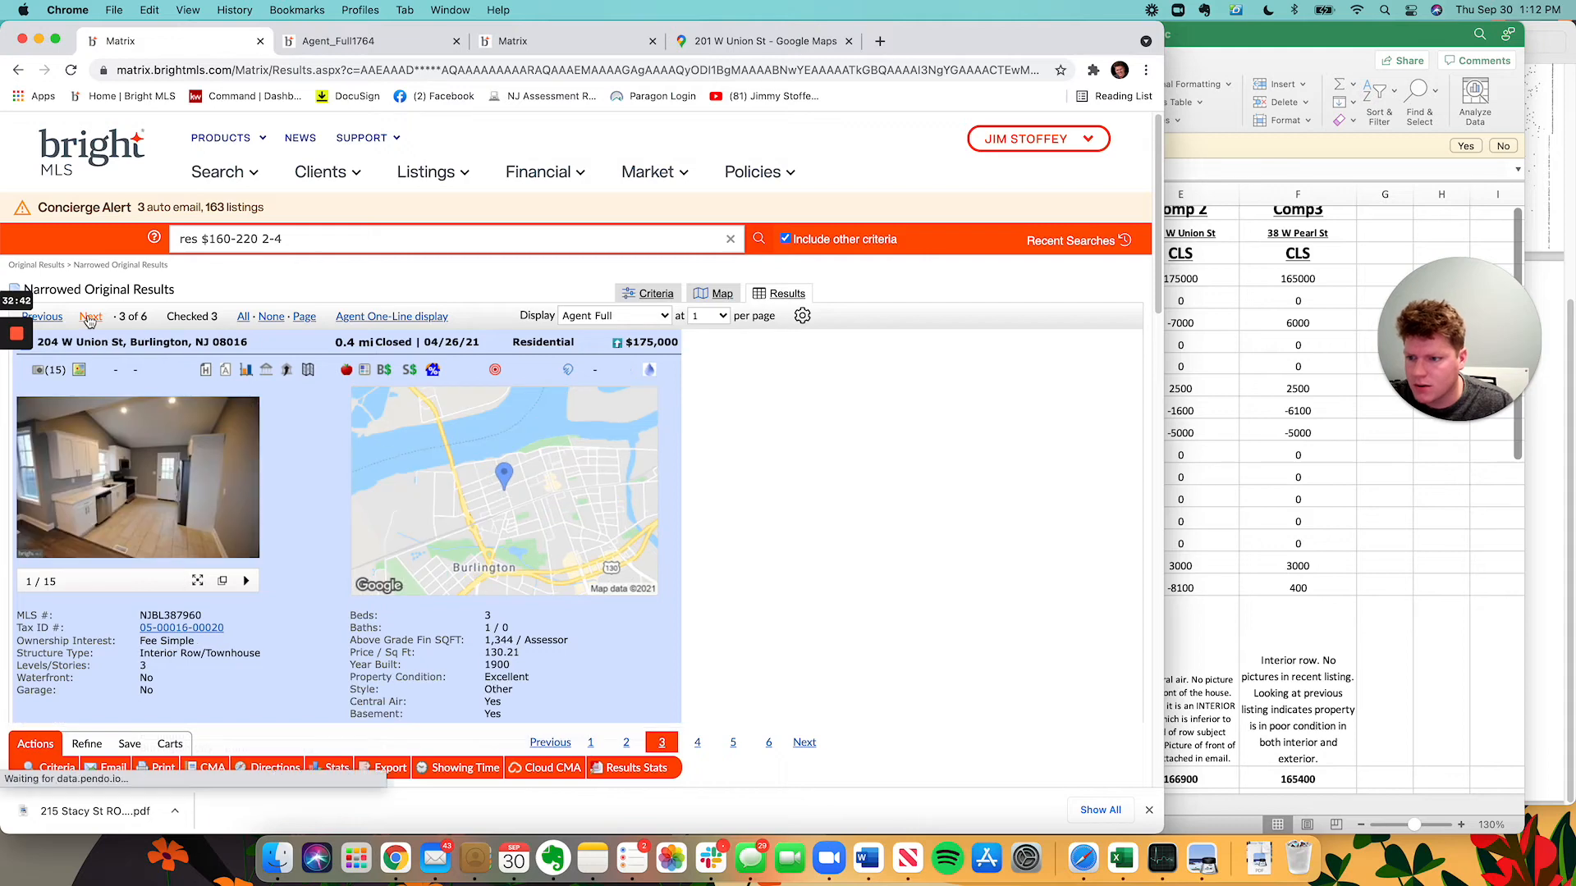
key("super+Tab")
type(",")
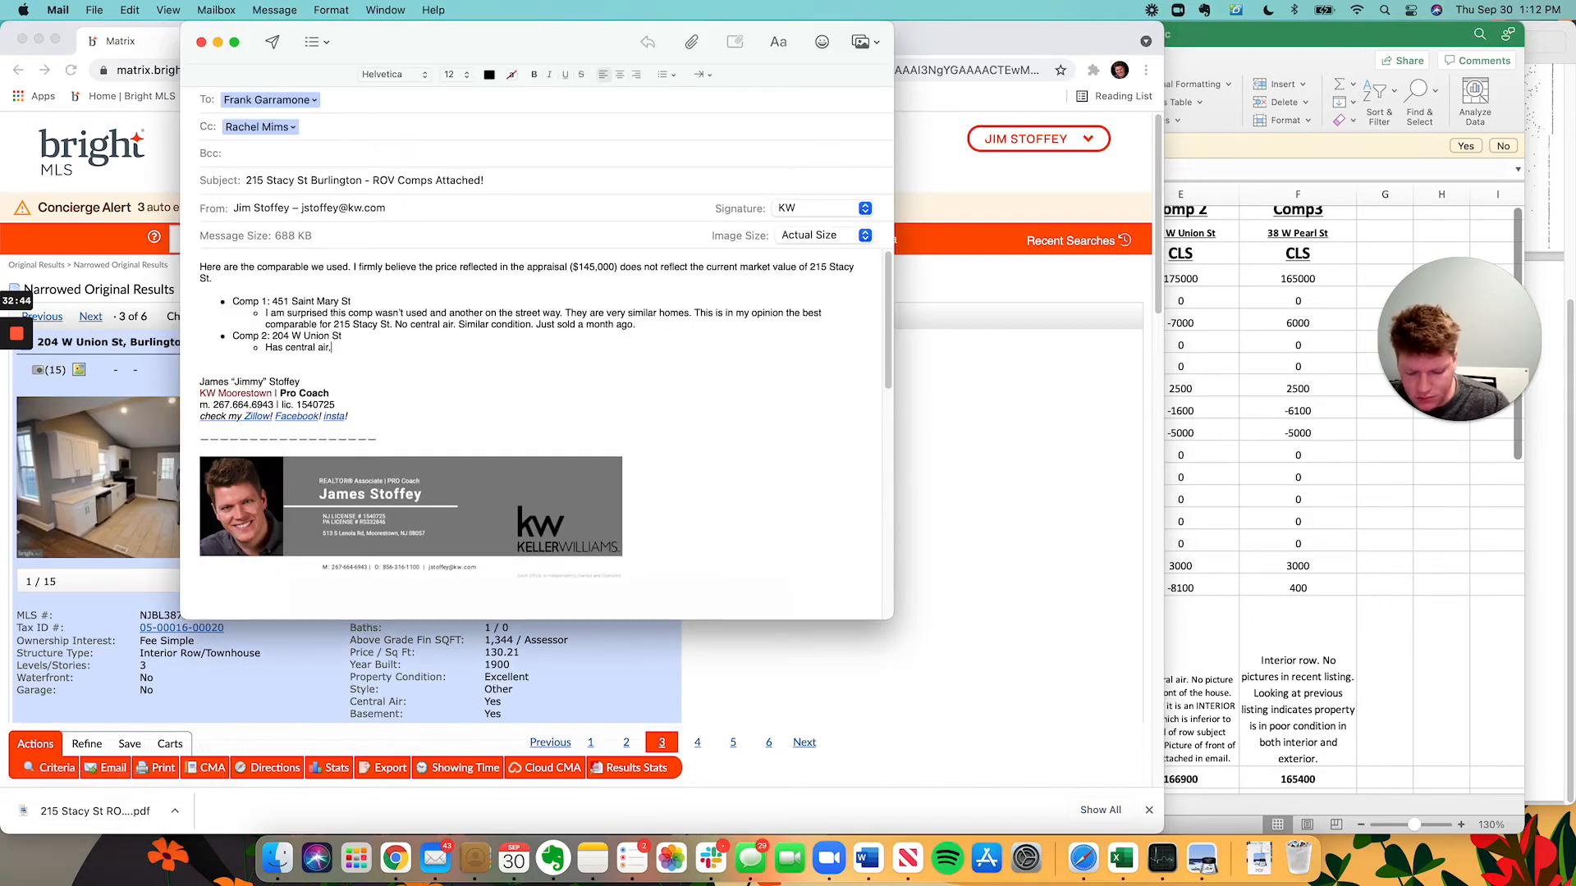
type(" rehab, so had to ")
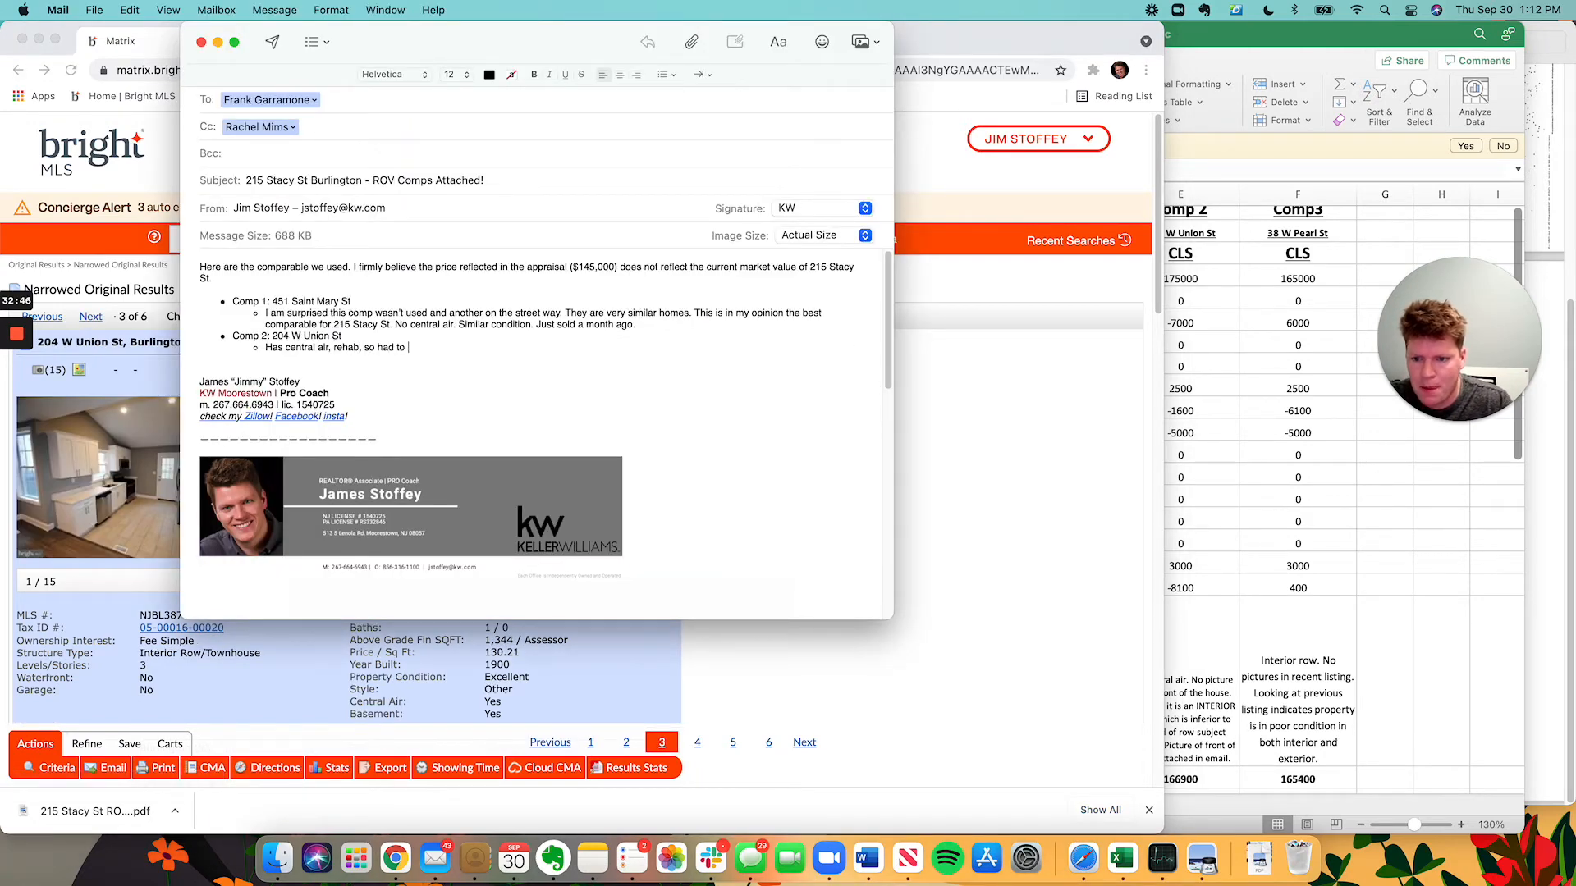
type("subtract v")
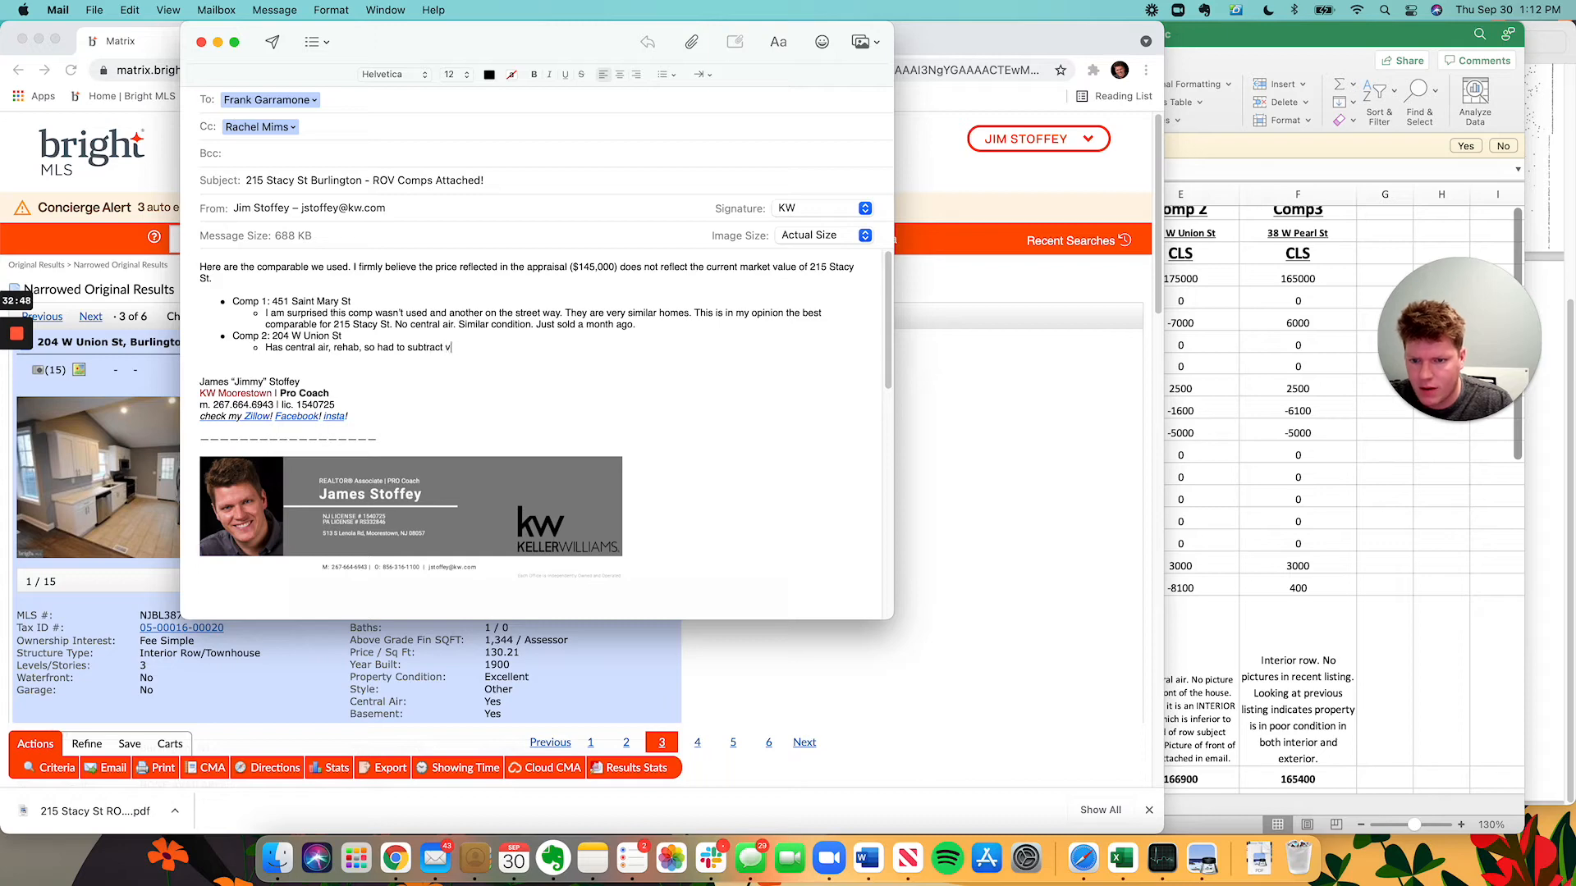
type("alue. Big thing t")
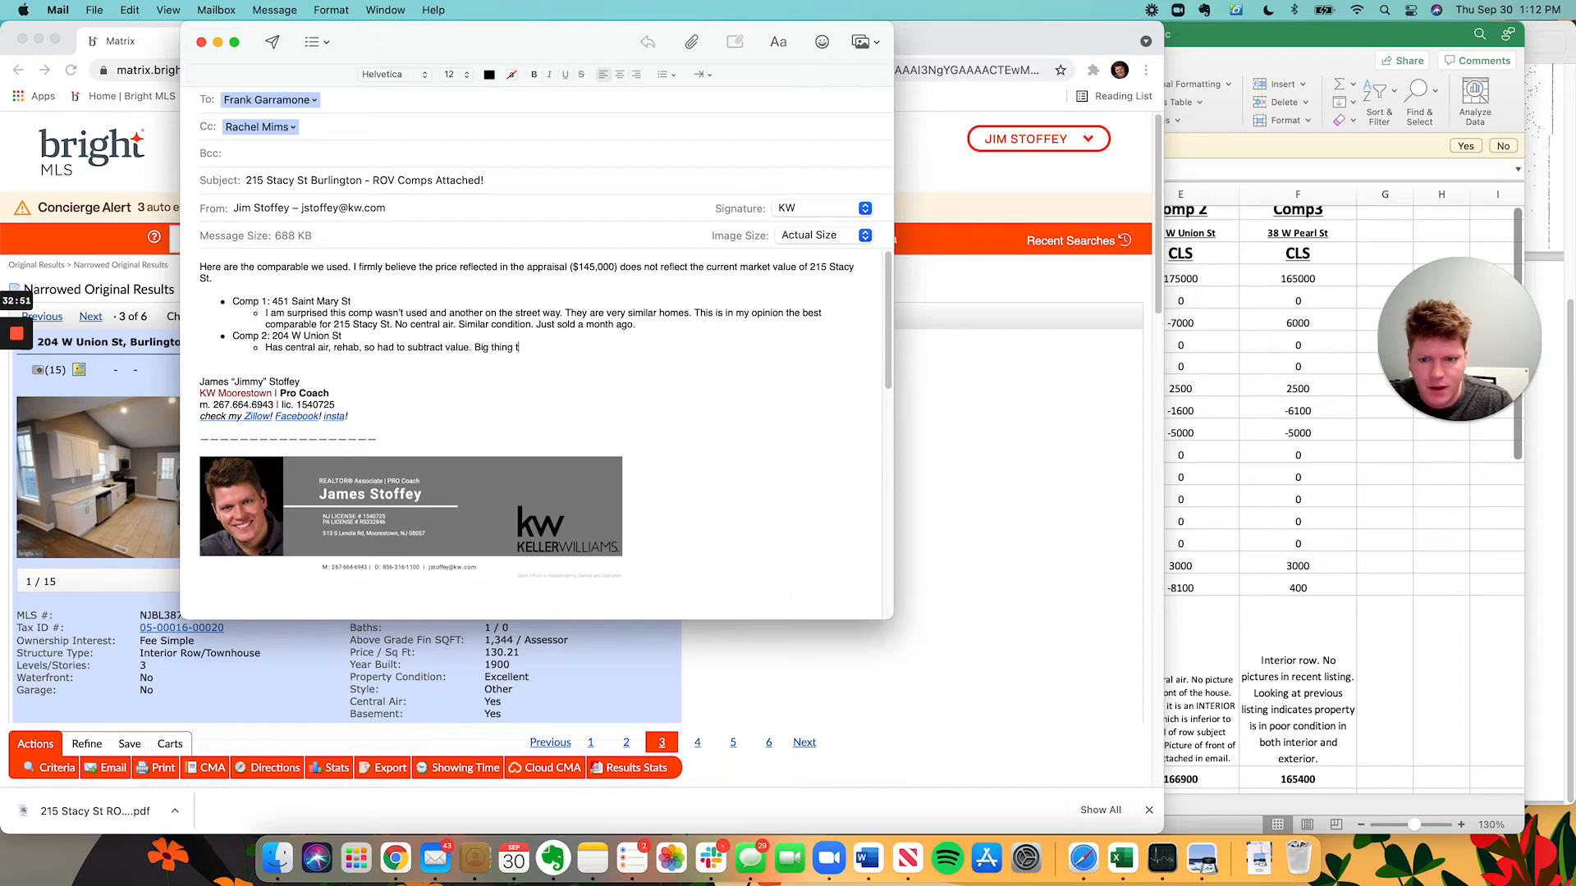
type("o note here is the li")
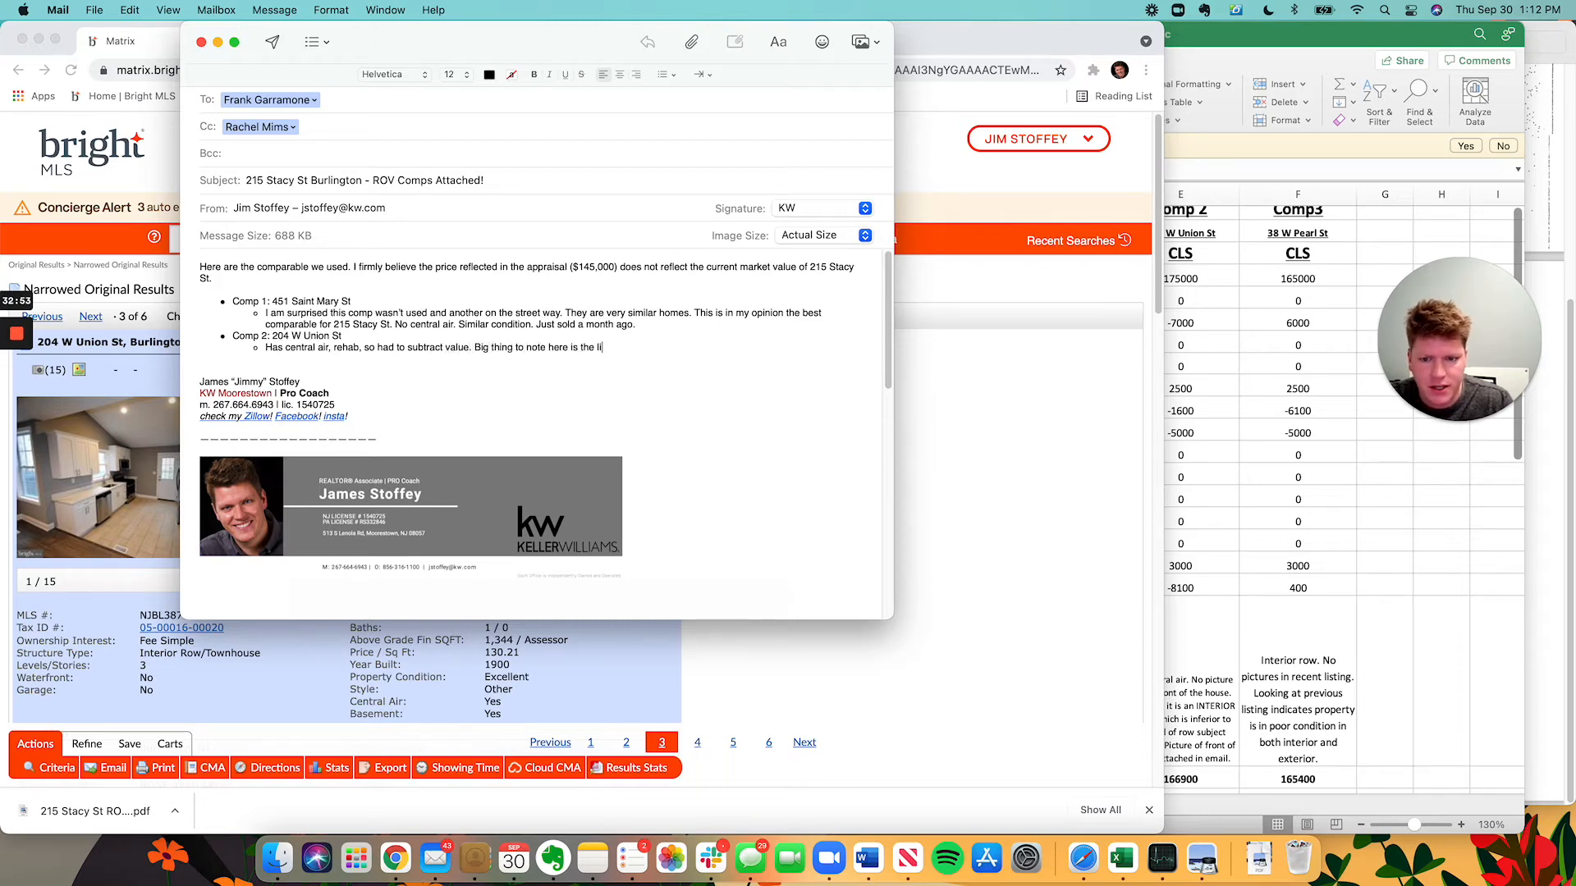
type("sting")
key("super+Tab")
key("super+Tab")
left_click(1373, 756)
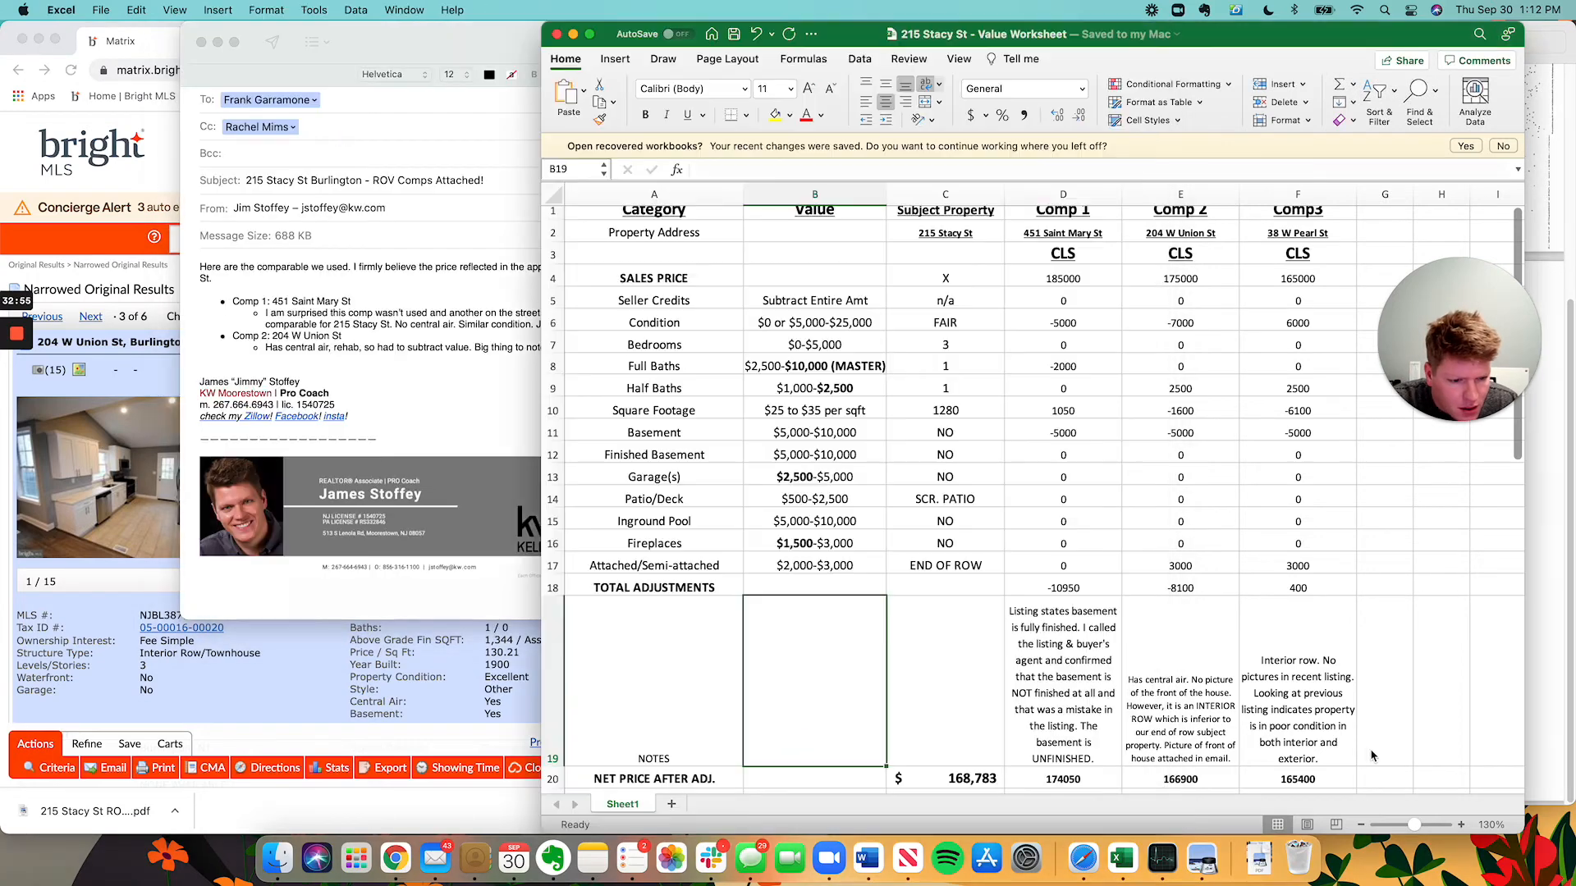
left_click(329, 325)
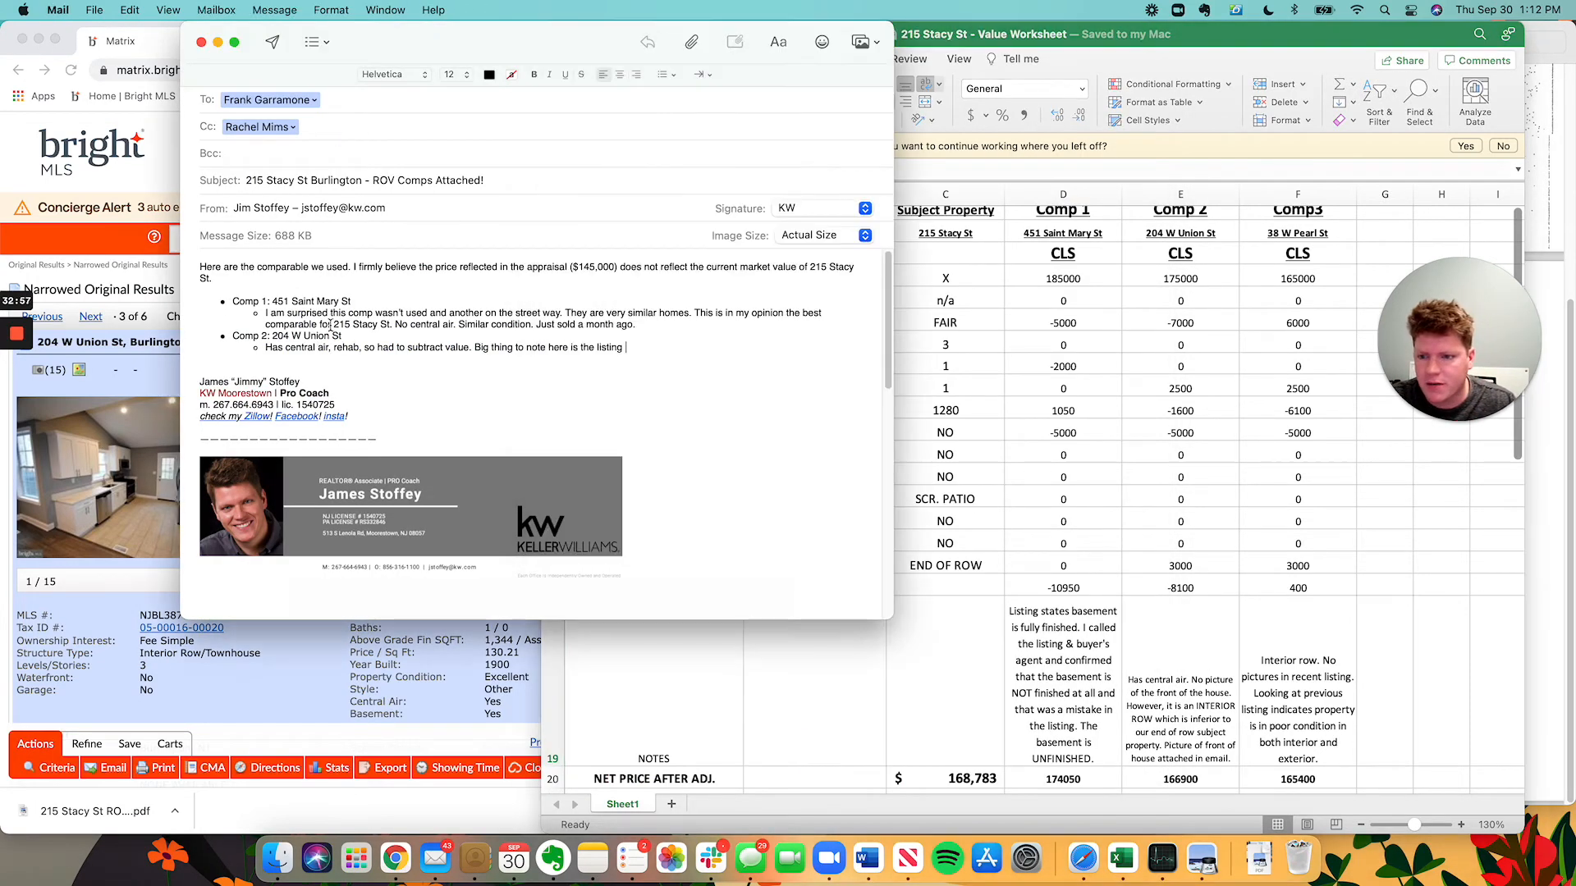
Add to Comp 1 that the listing says the basement is FINISHED and agents were called to confirm.
key("Return")
type("Big thing to")
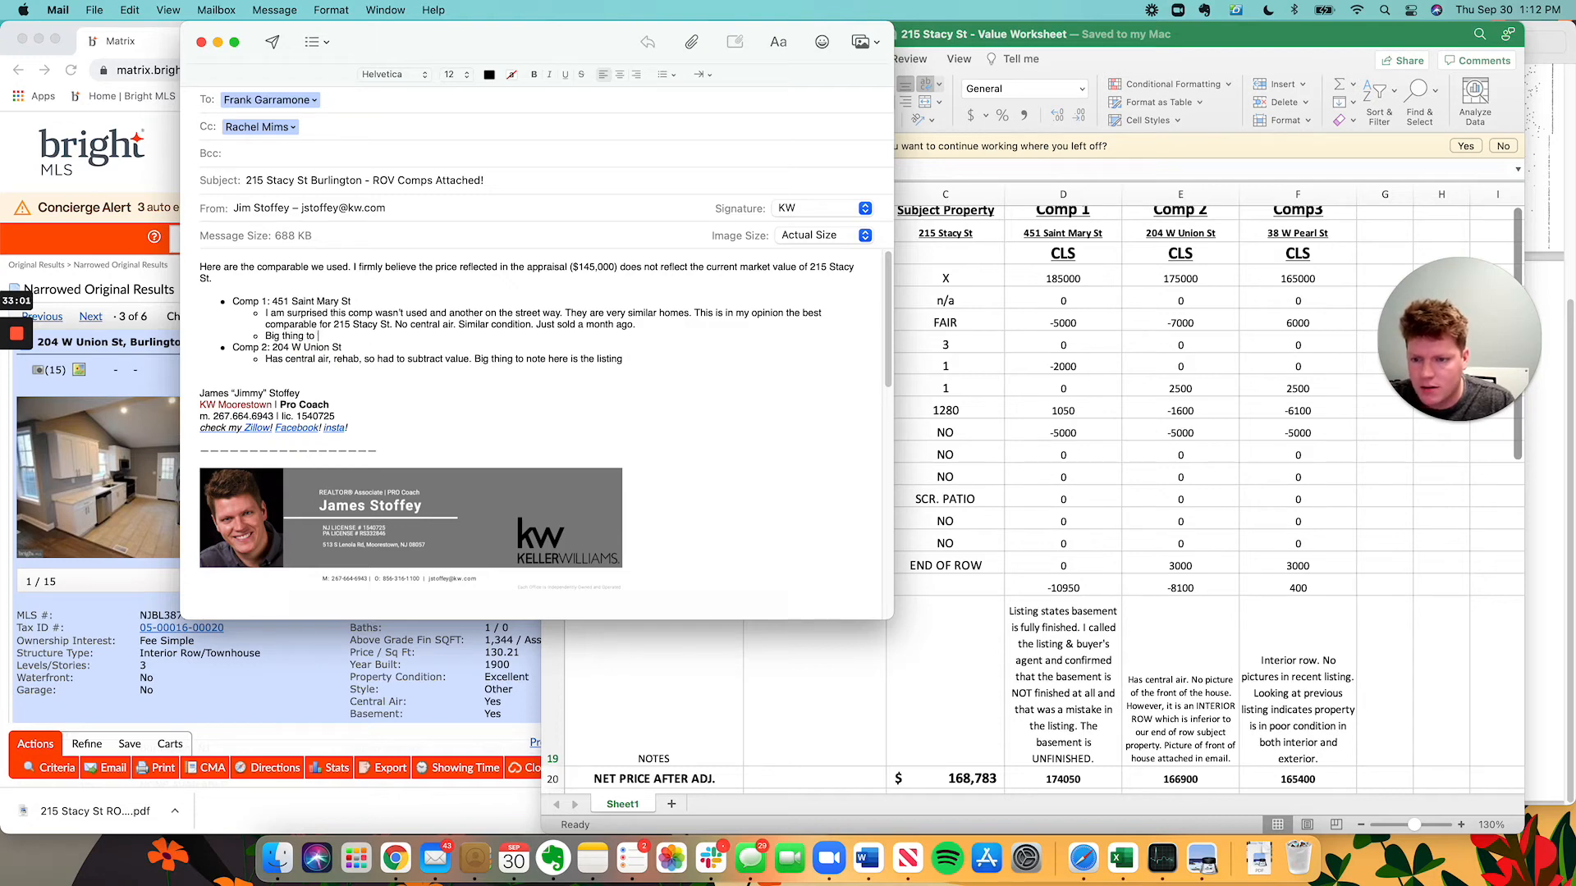
type(". note here is the t")
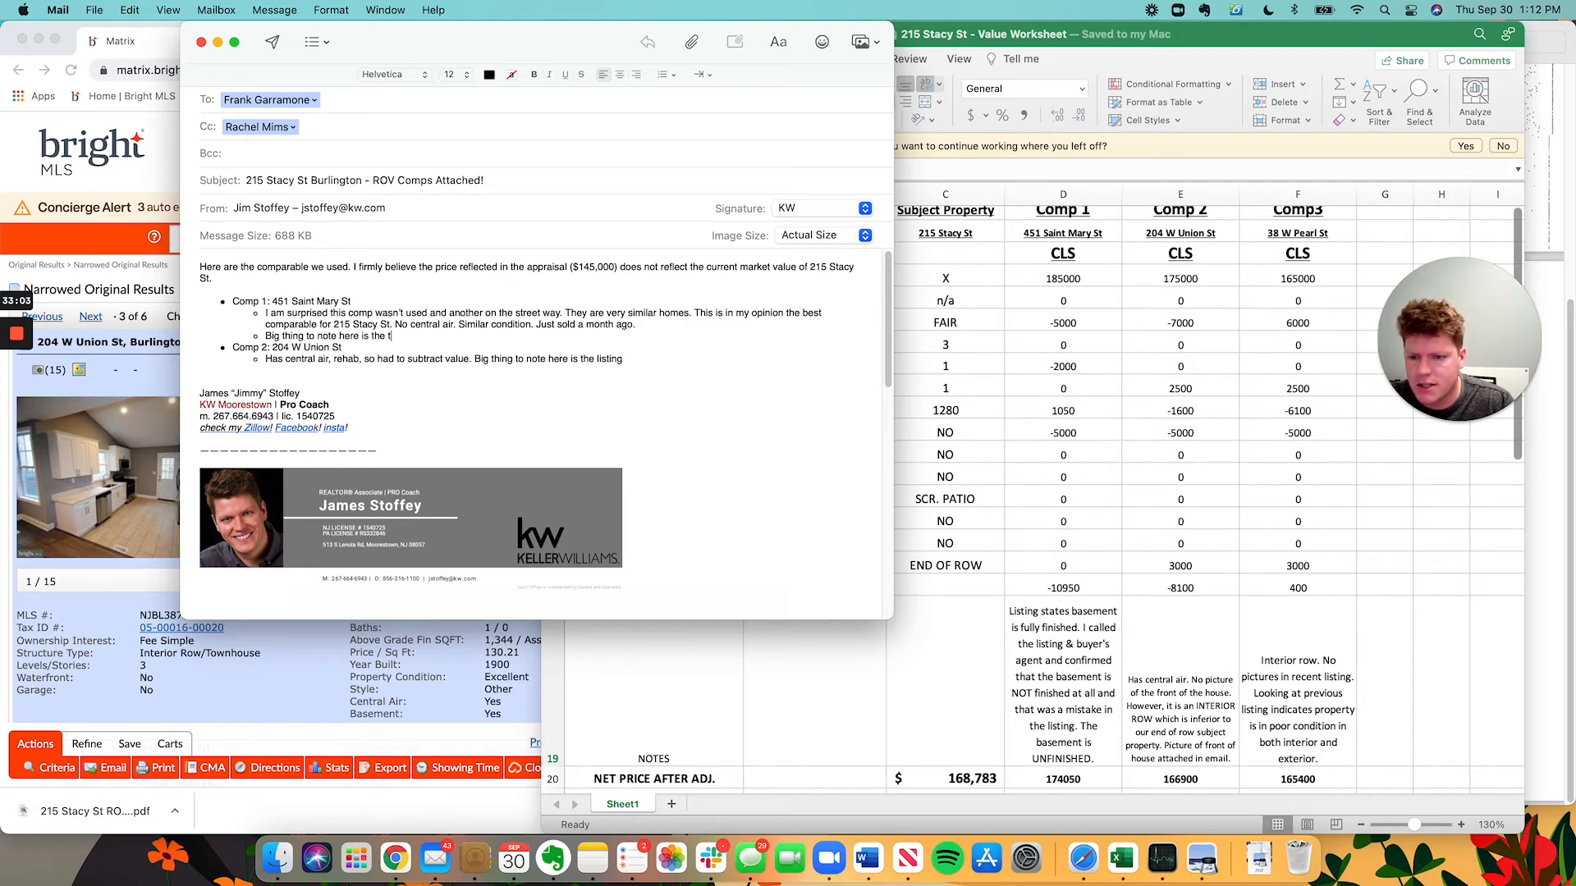
key("BackSpace")
key("BackSpace")
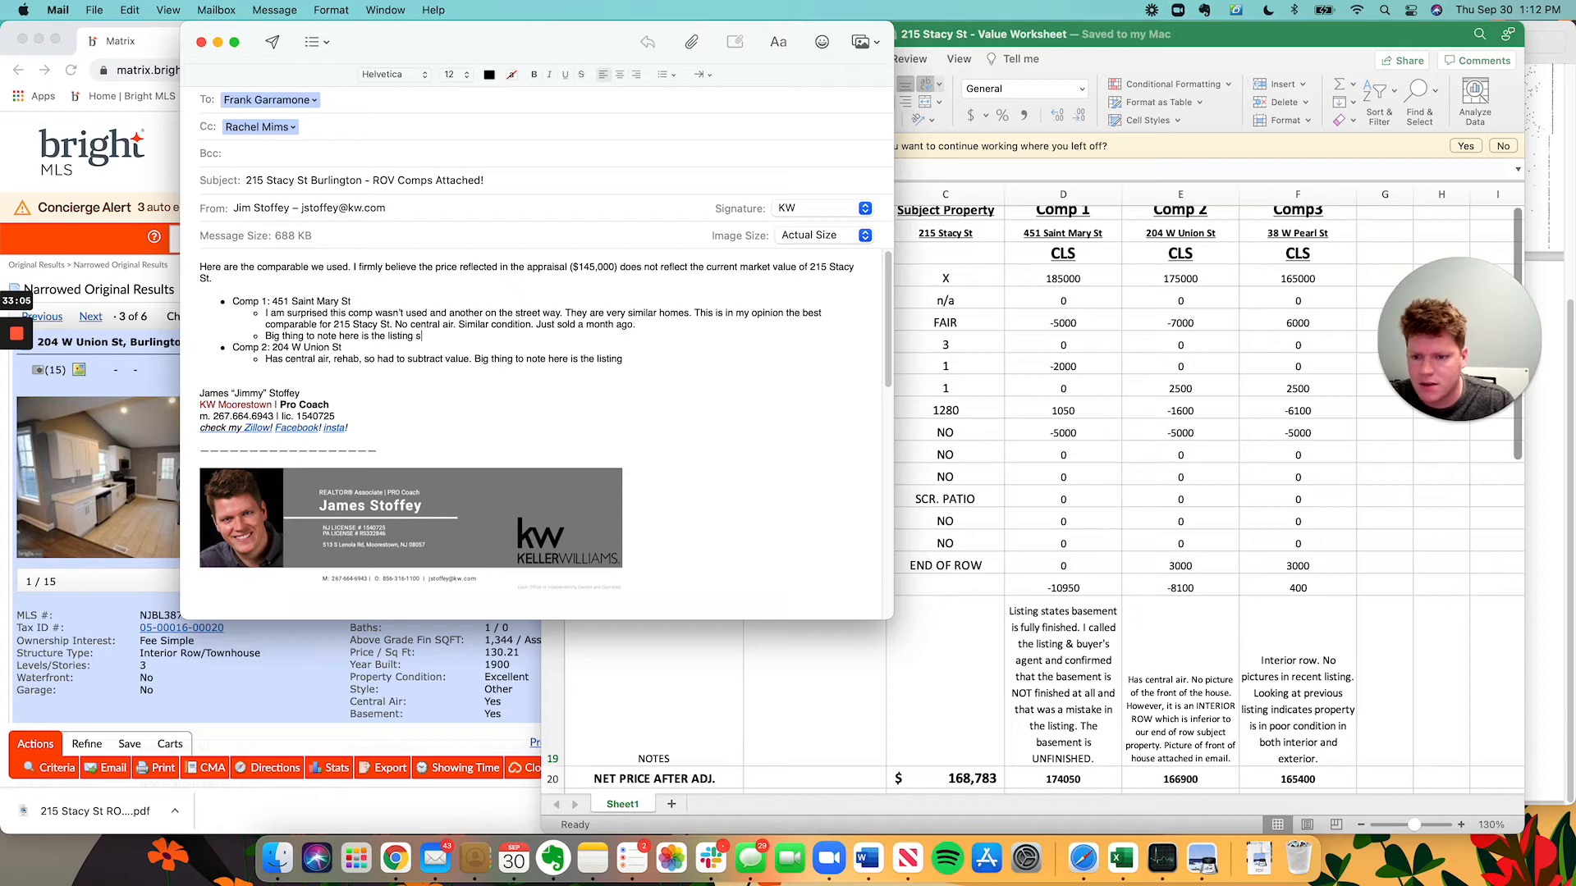
type("listing states the b")
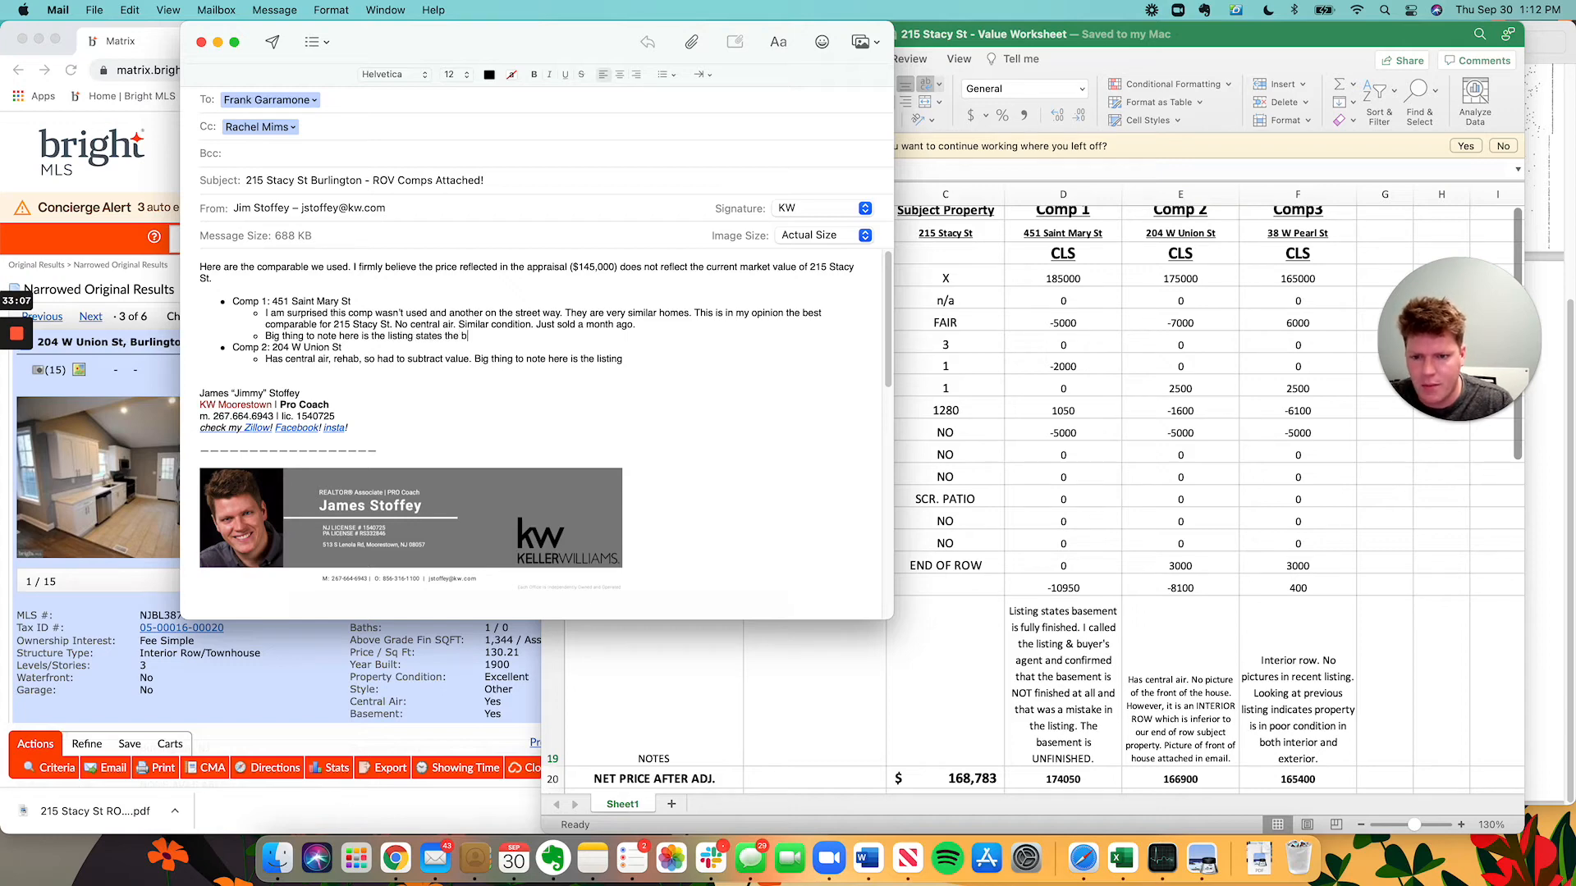
type("asement is FINISHED and")
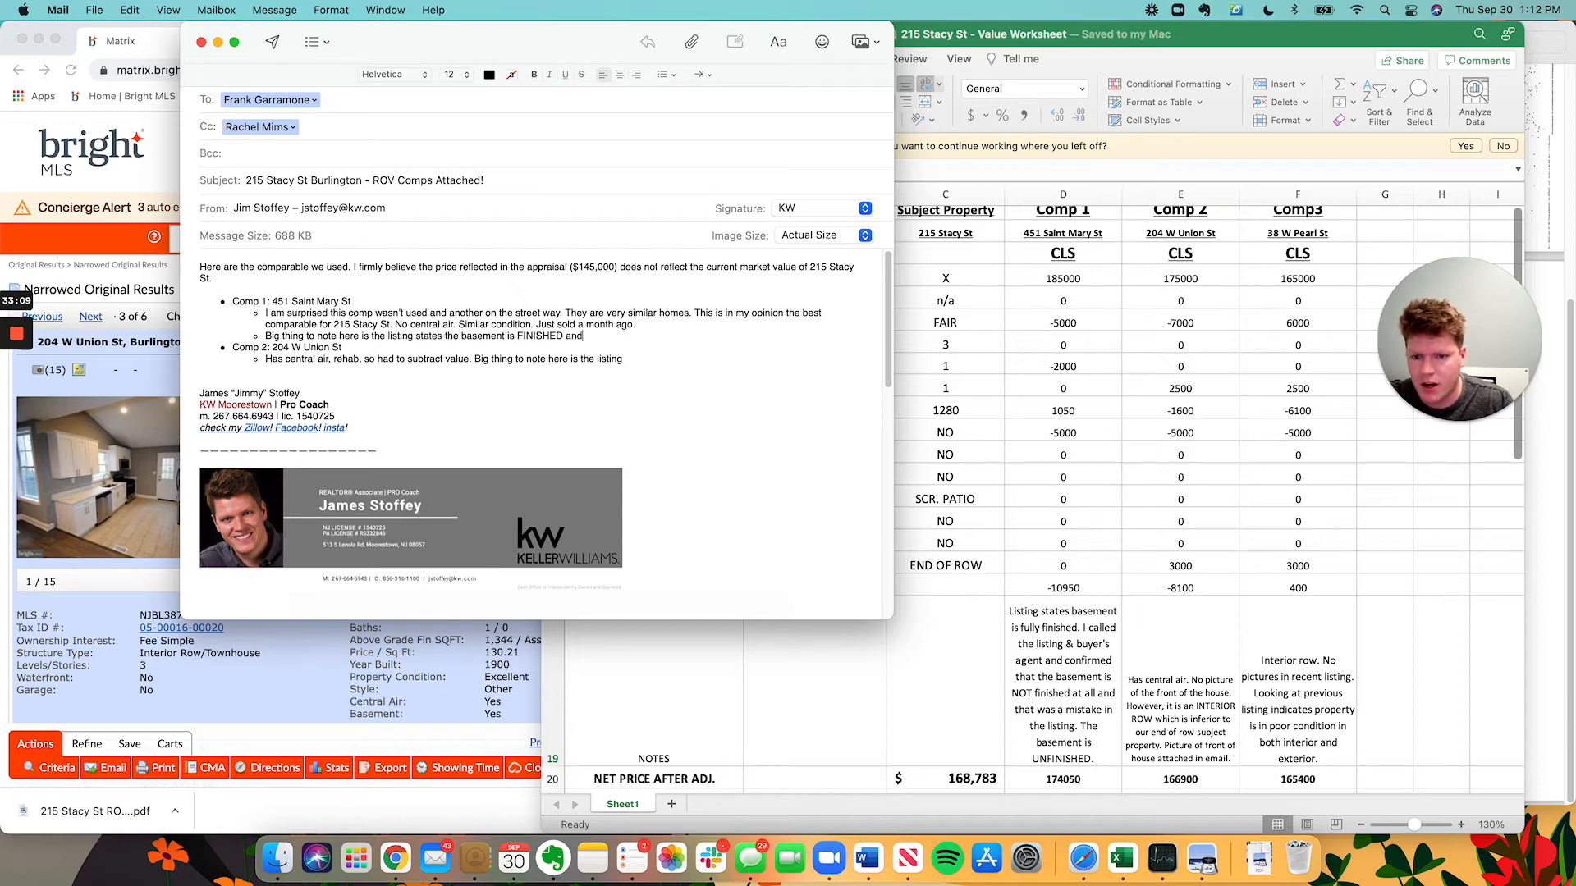
type(" I called the agen")
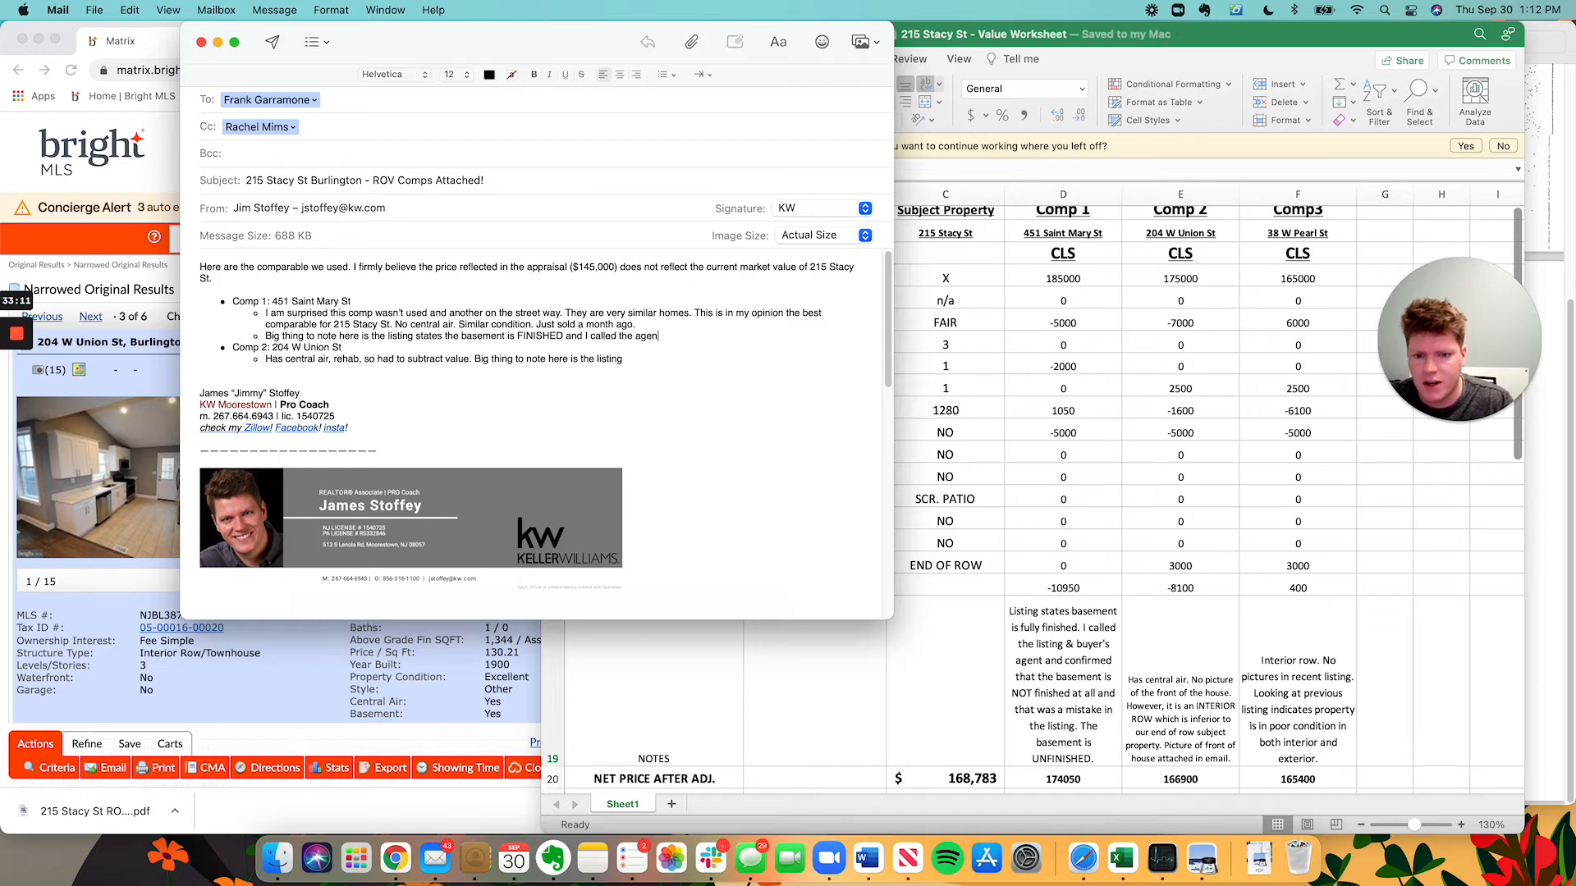
type("ts to confirm the ba")
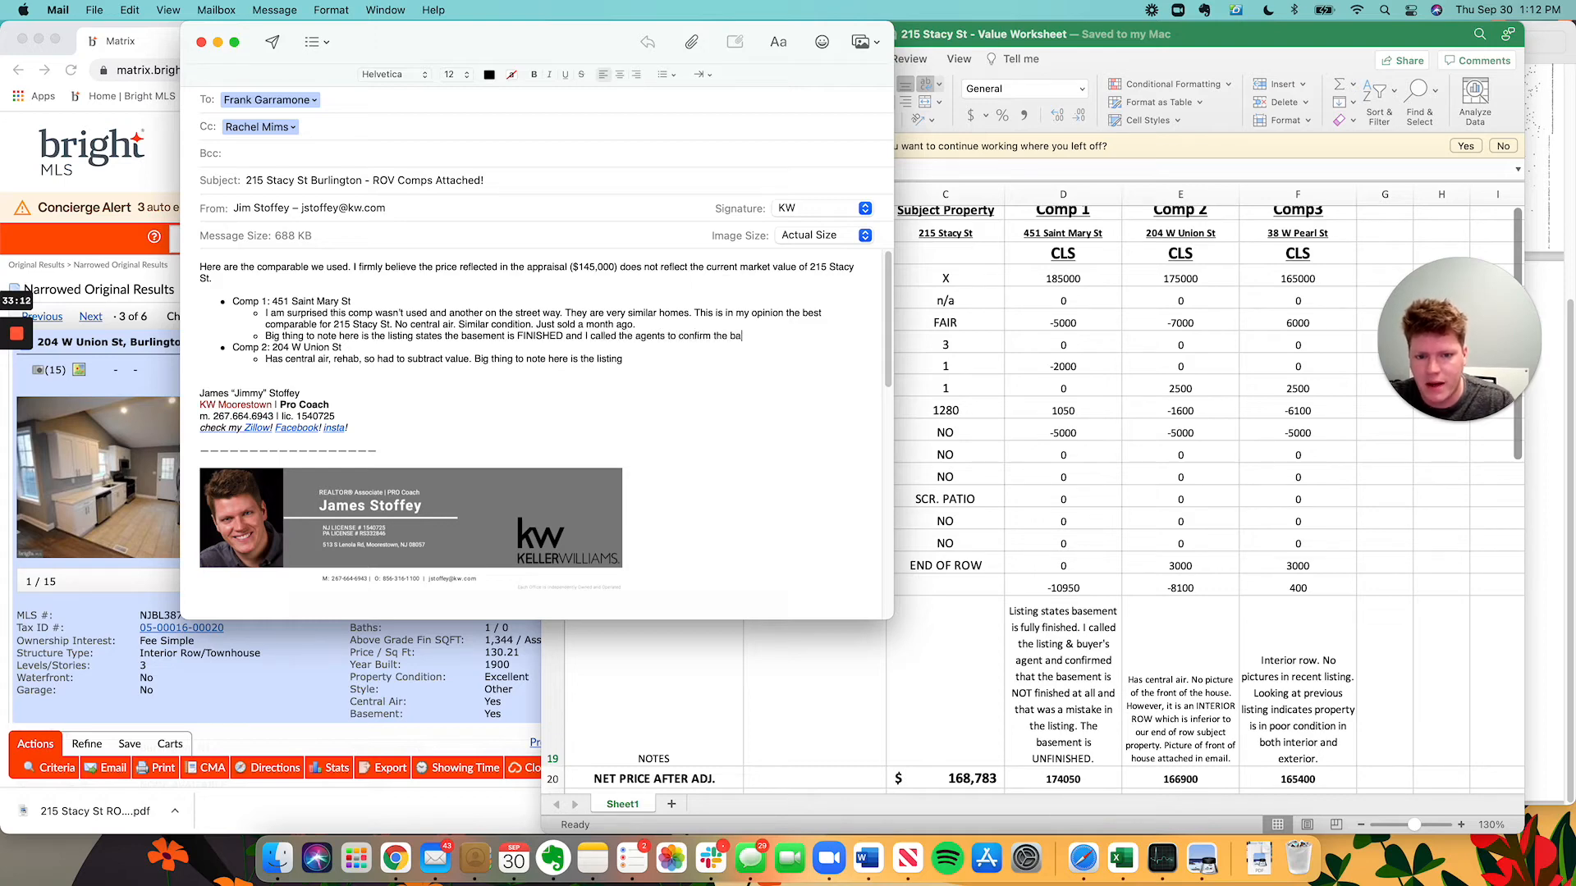
type("sement is NOT finis")
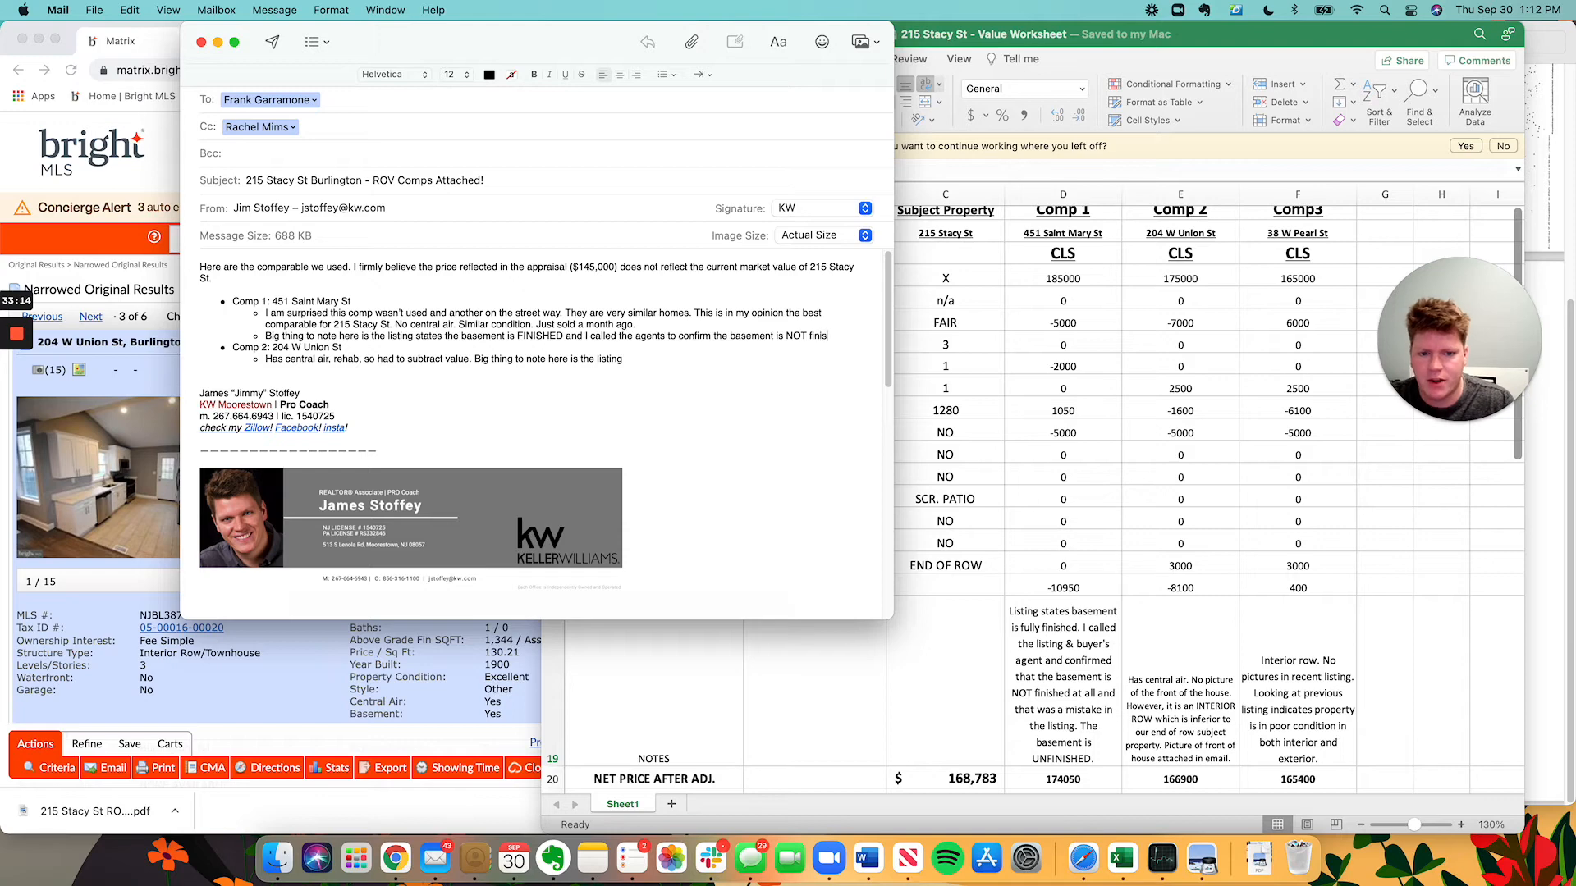
type("hed in this home.")
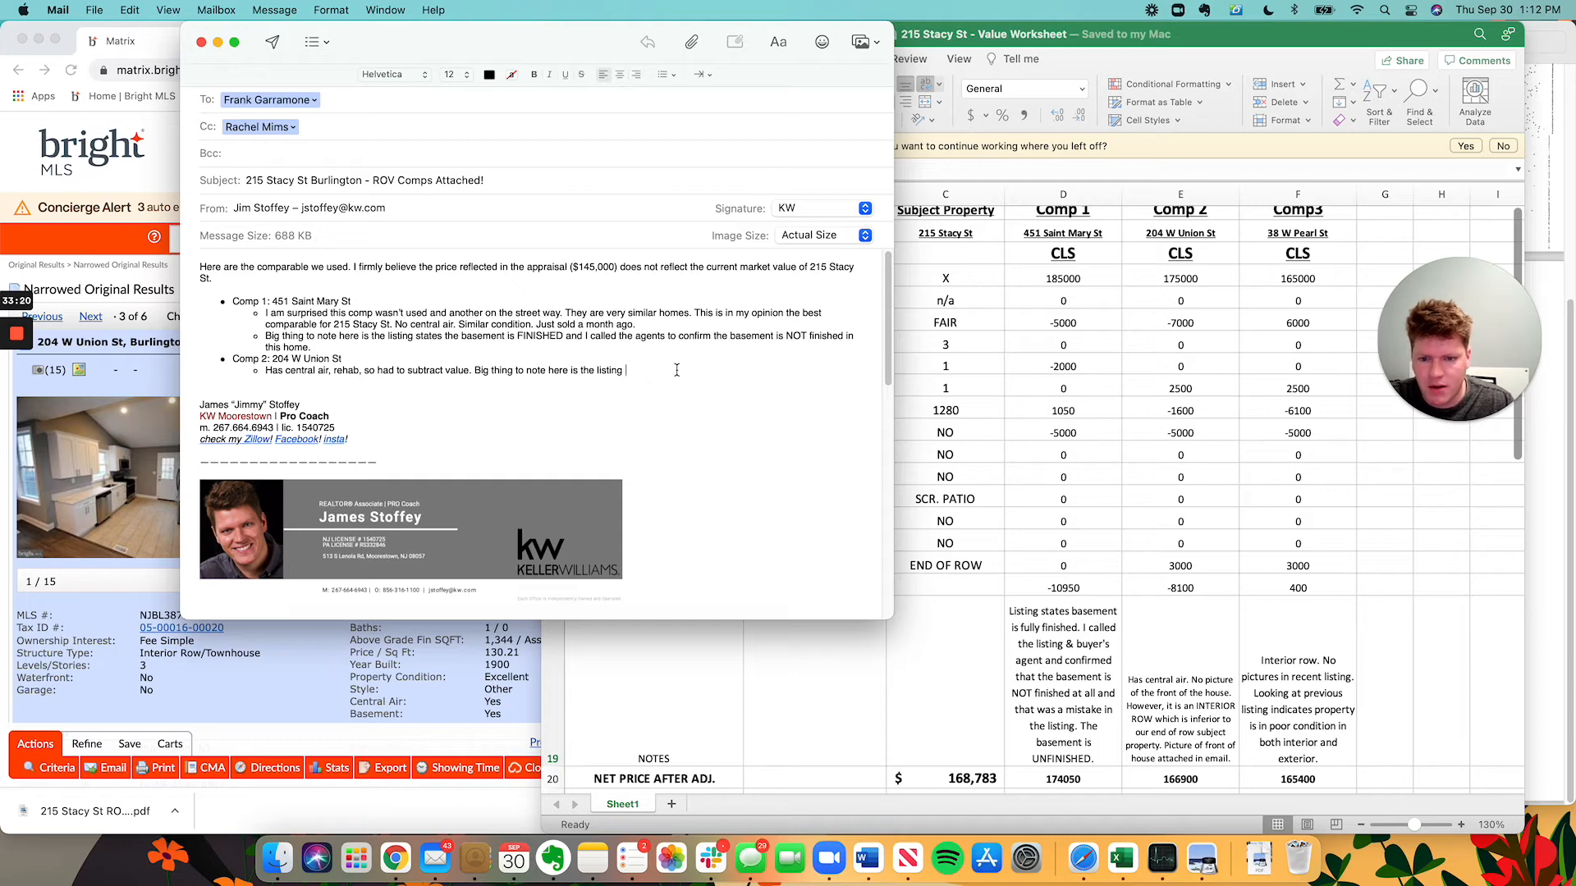
Replace the Comp 2 sentence with 'Interior row!!! Inferior to our end of row subject property.'.
left_click_drag(474, 370, 625, 372)
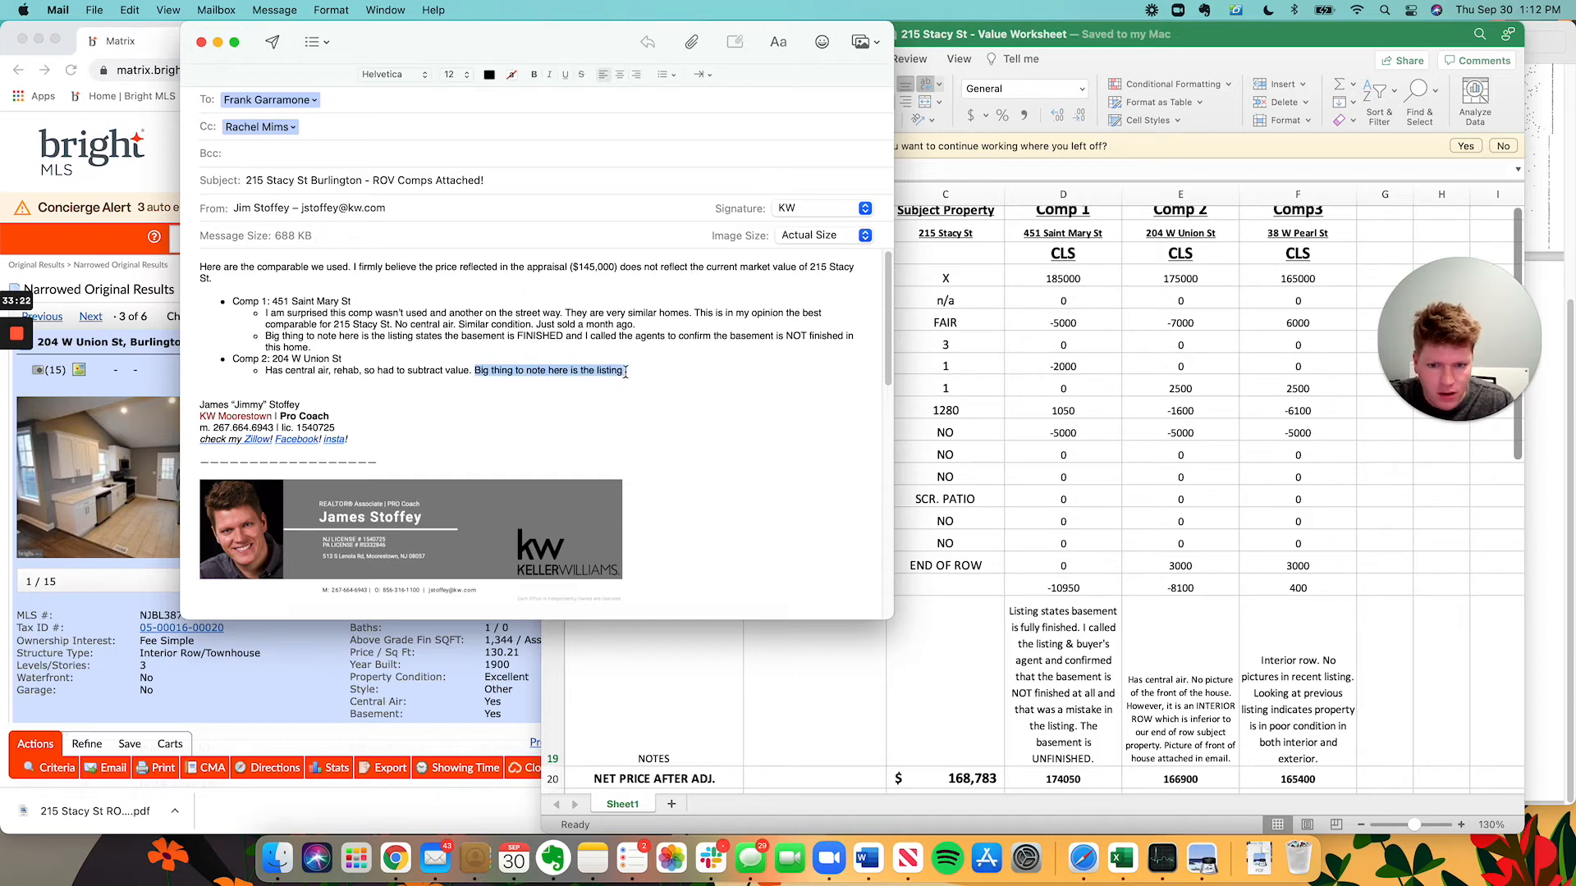
type("Inte")
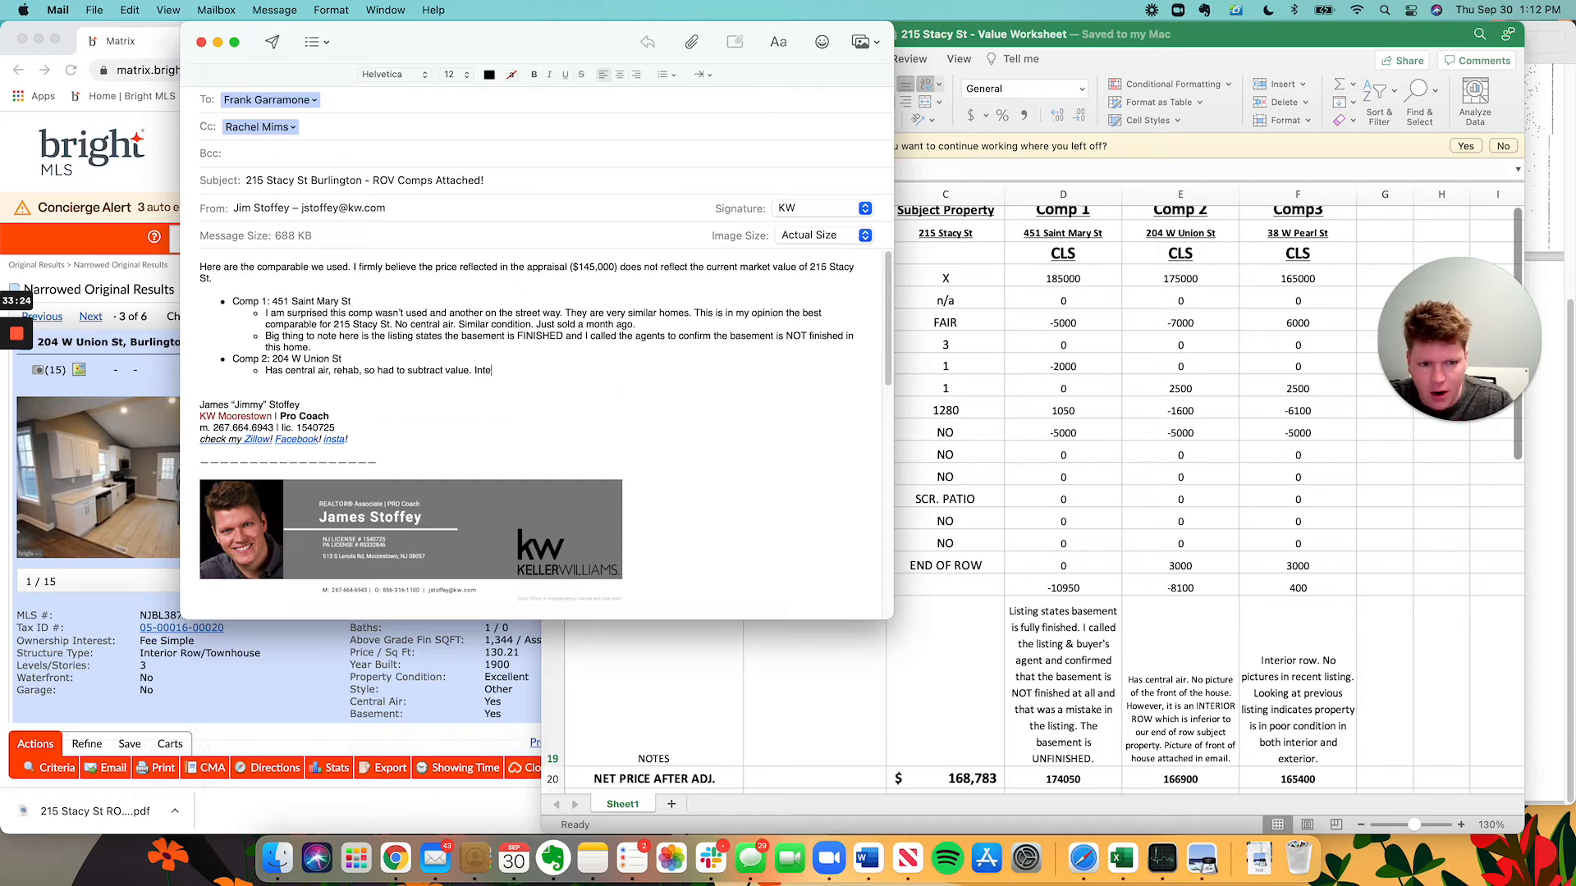
type("rior row!!! Sup")
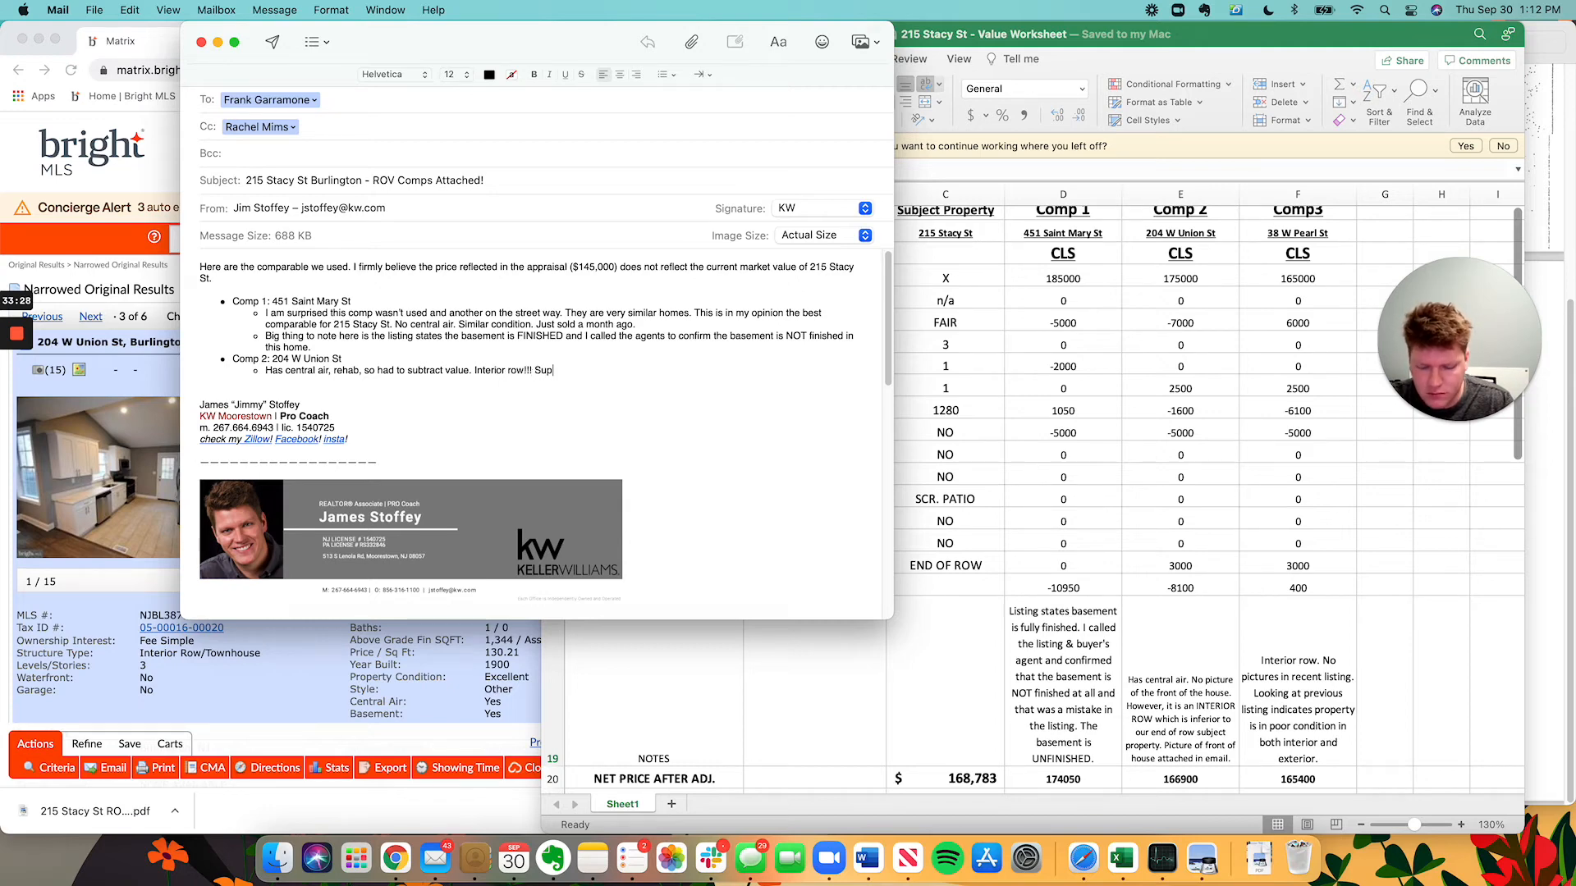
type("Infe")
type("r to")
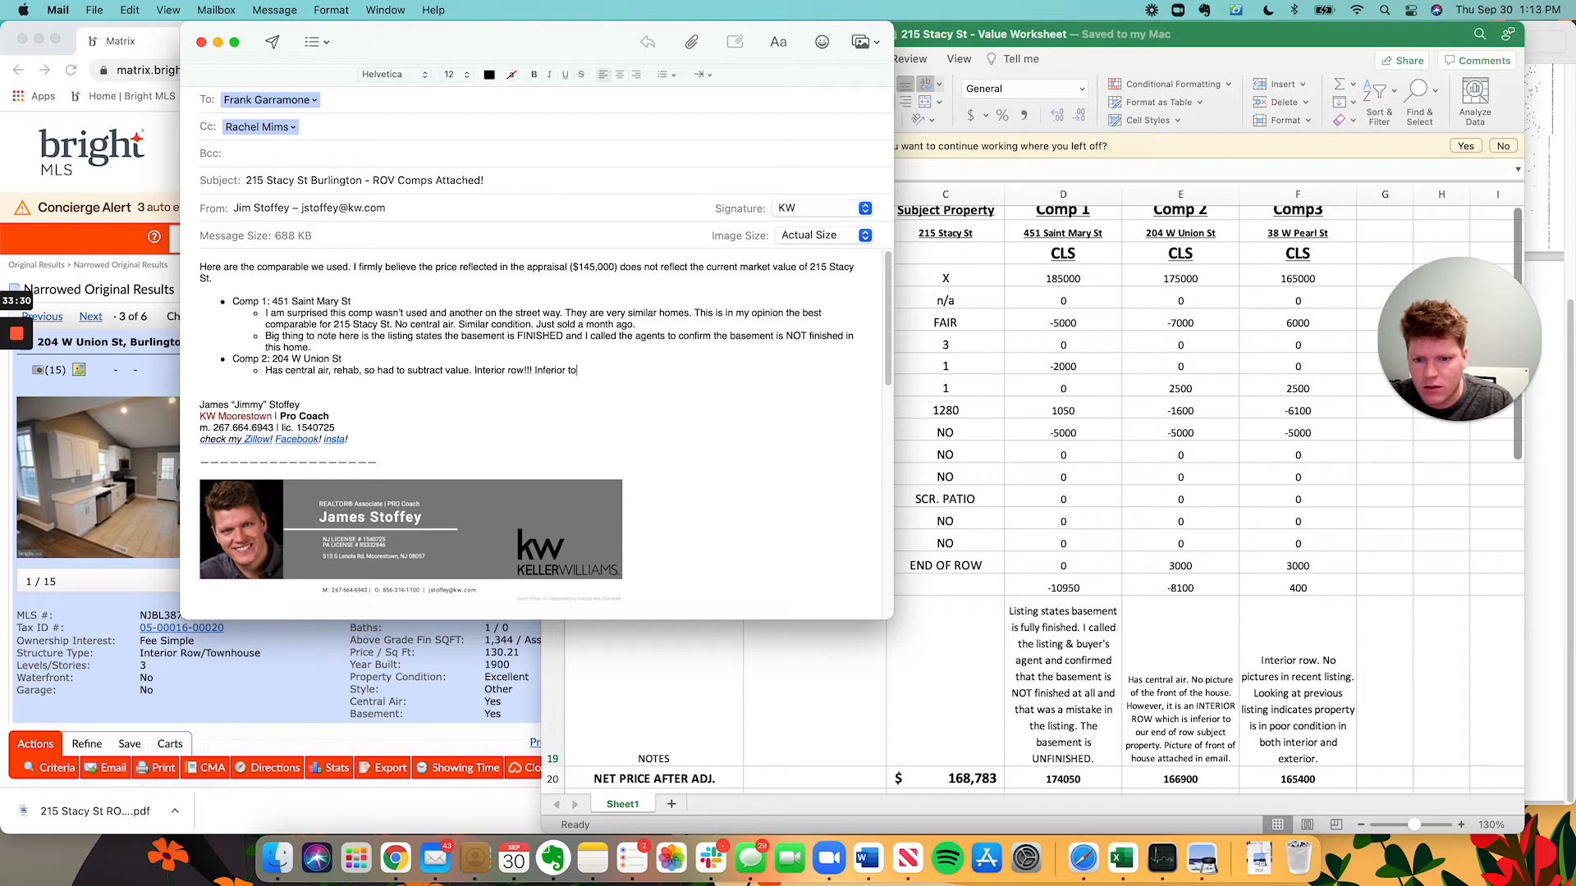
type(" our end of row ")
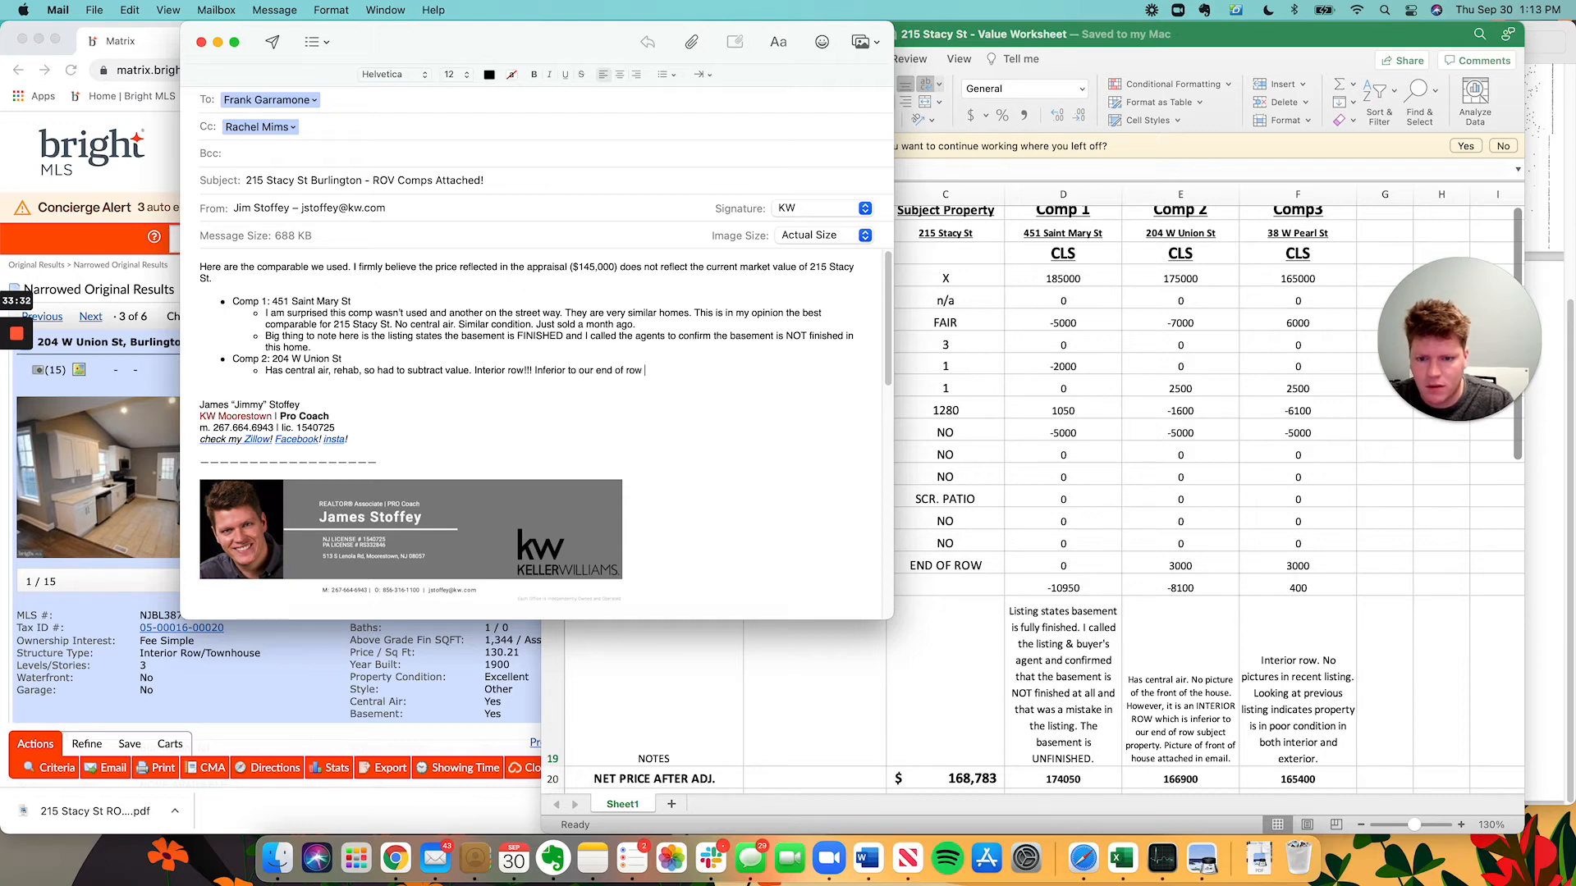
type("subjec")
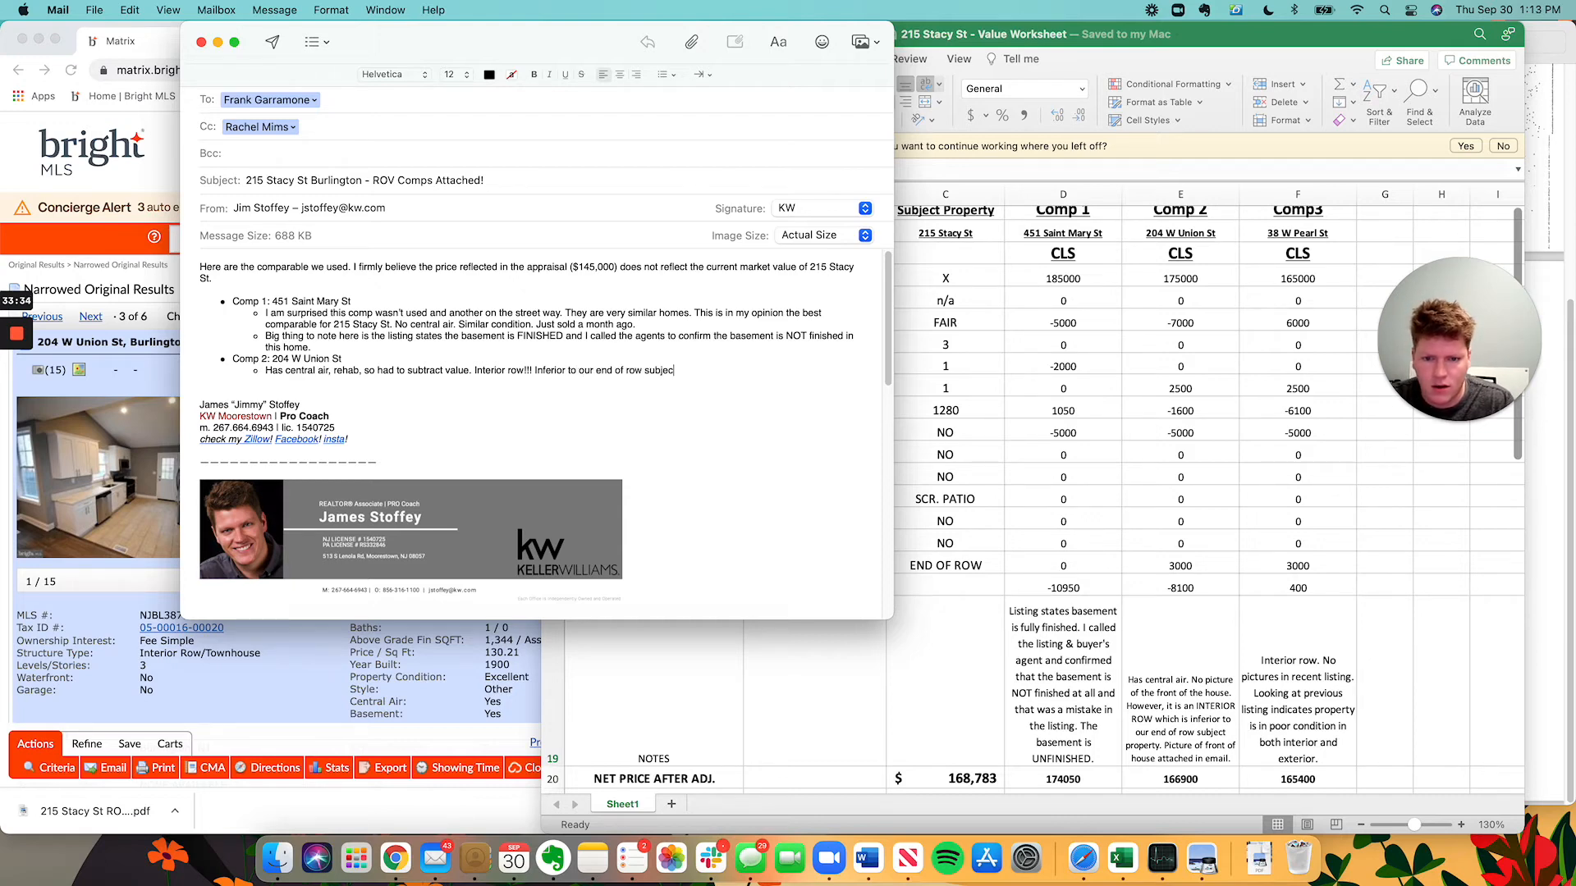
type("t property.")
key("Return")
key("Return")
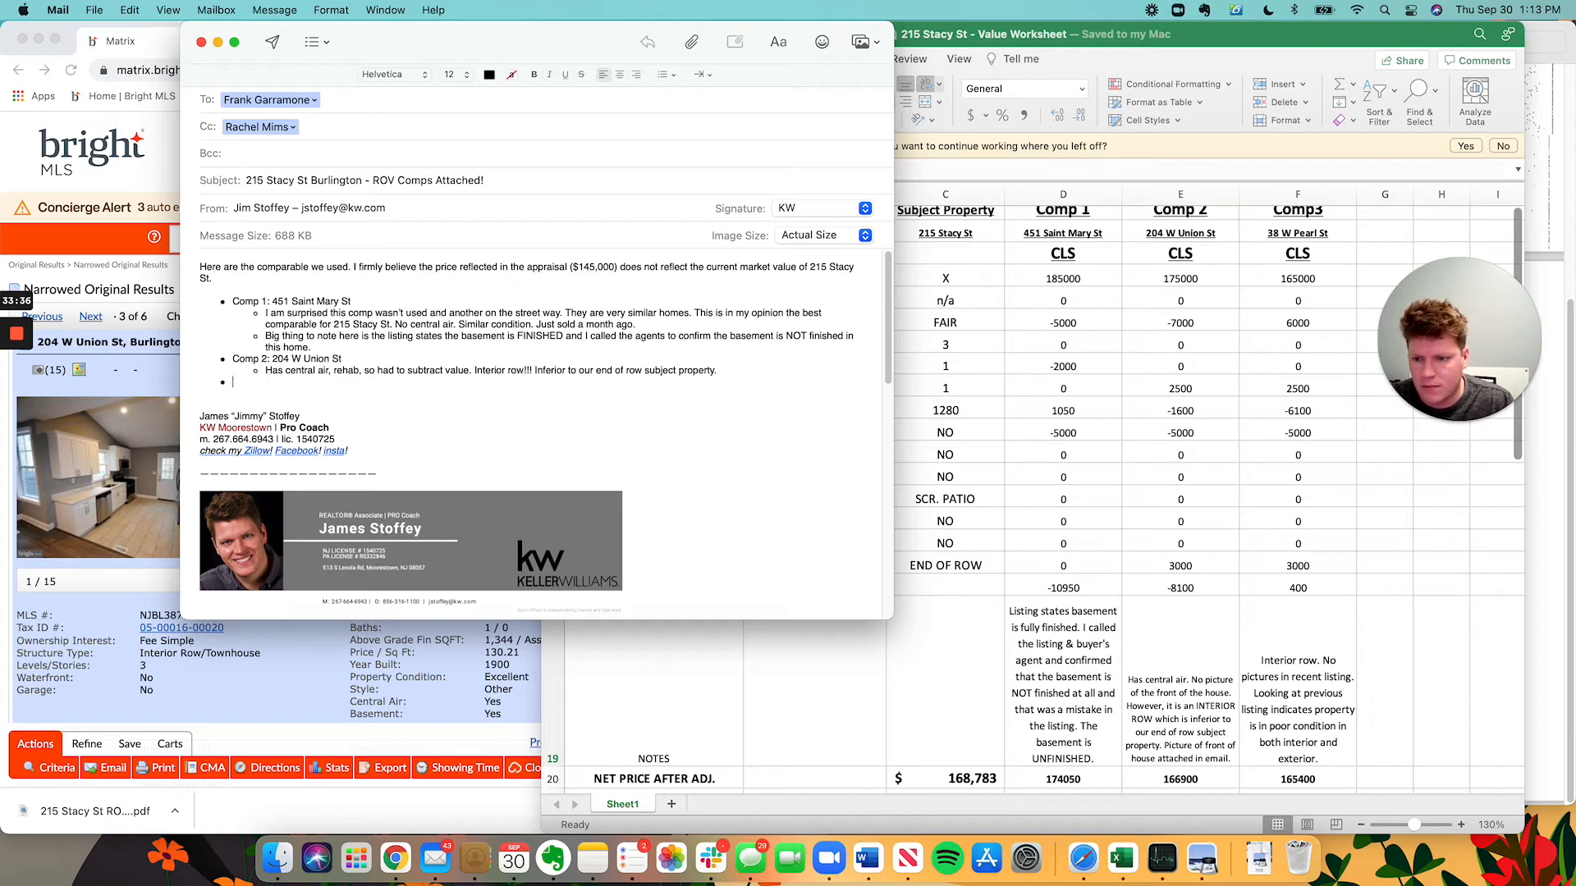
type("Comp ")
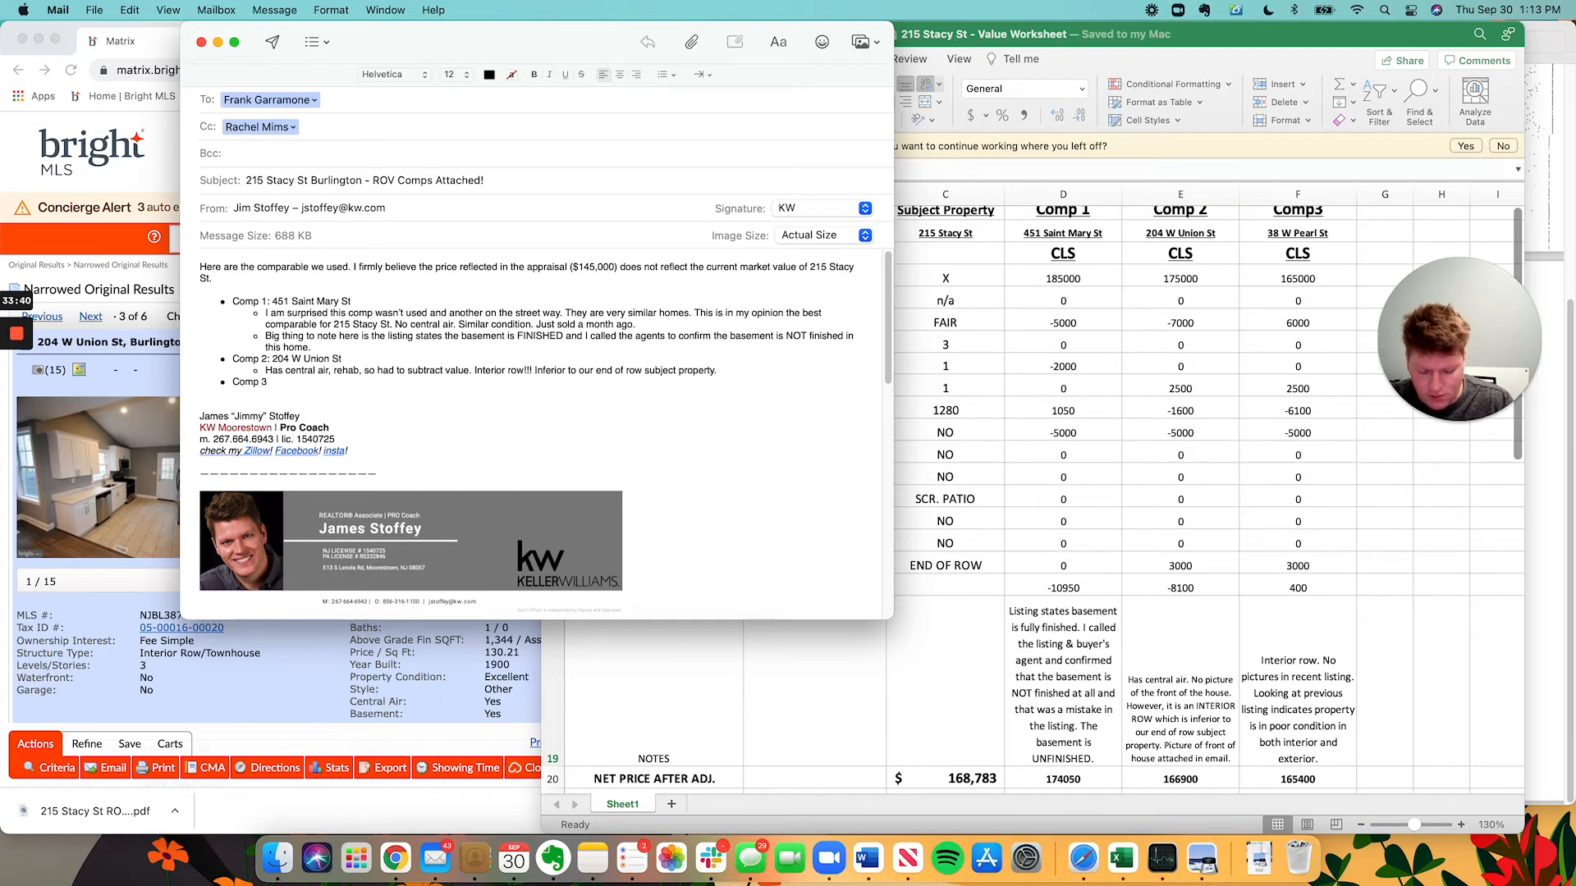
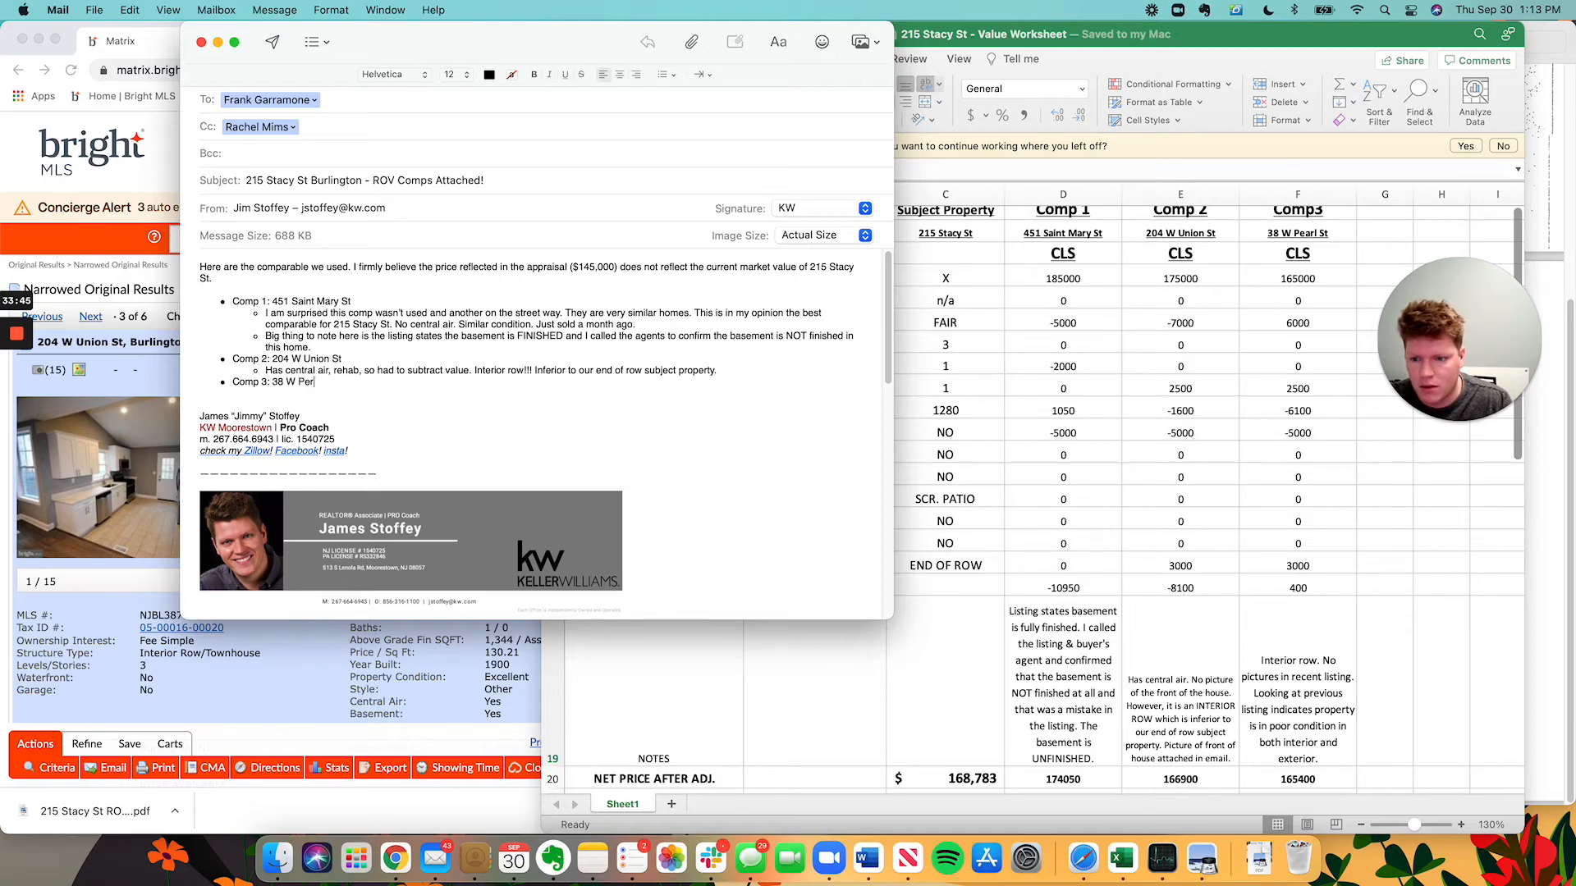
key("Return")
key("Tab")
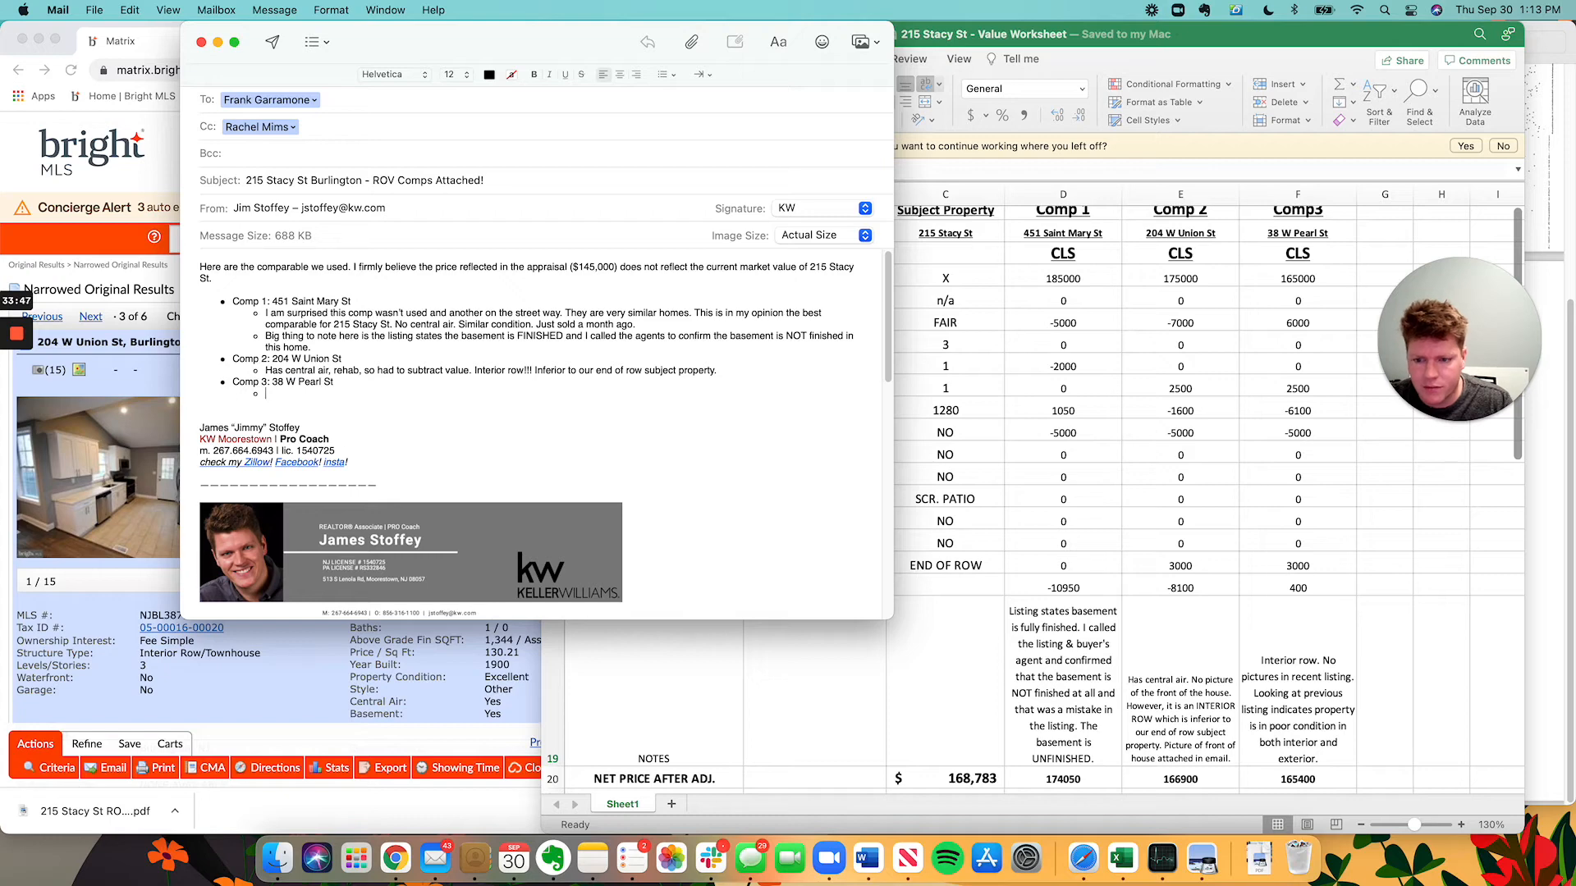
type("Aga")
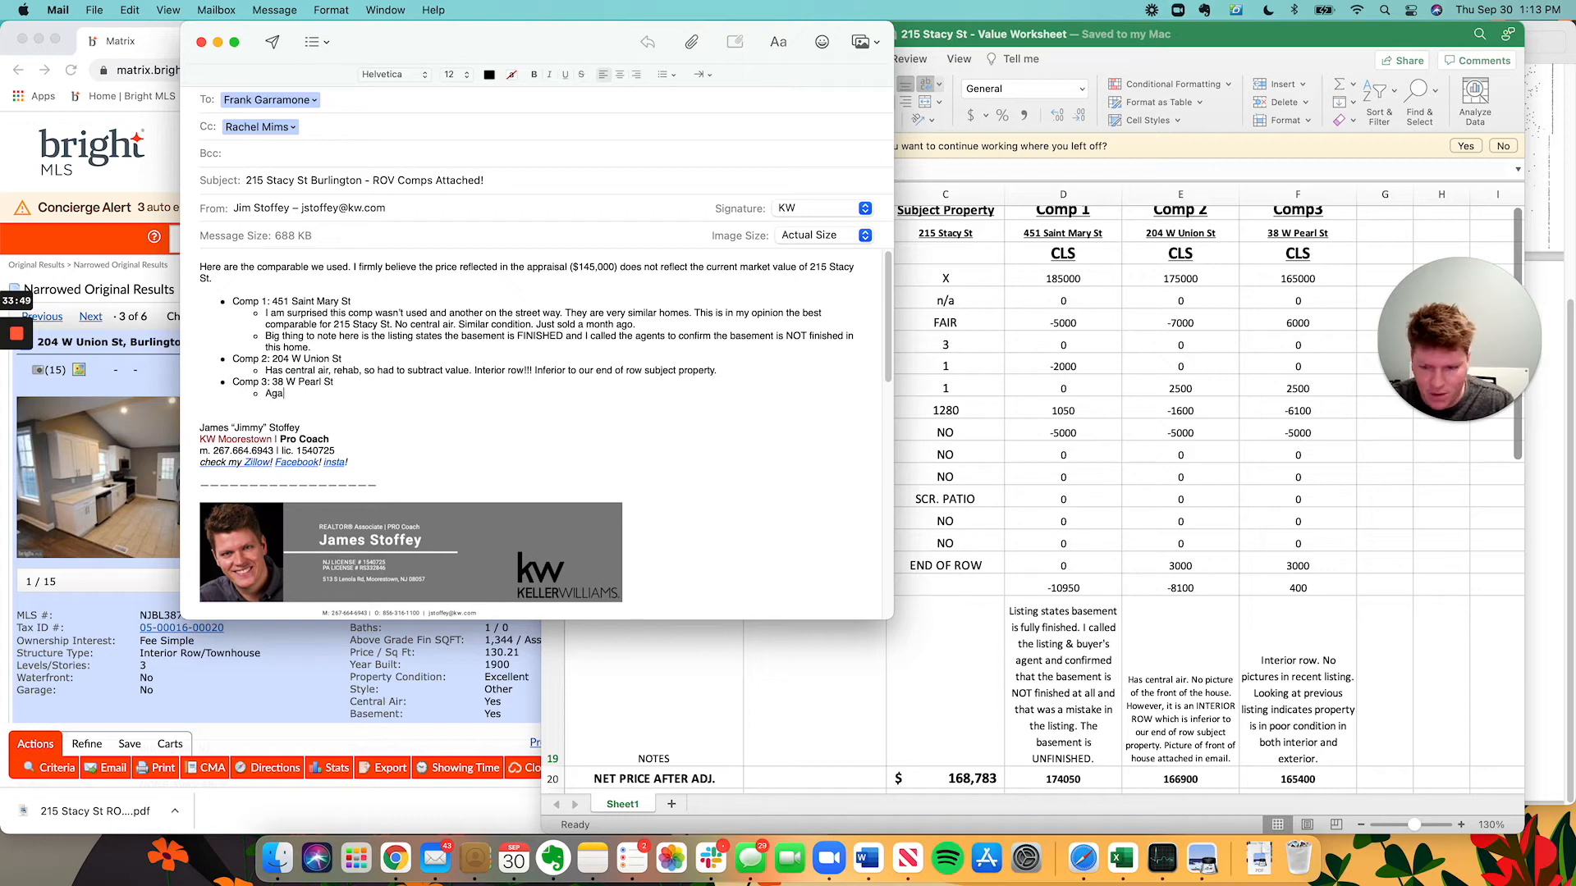
type("in interior r")
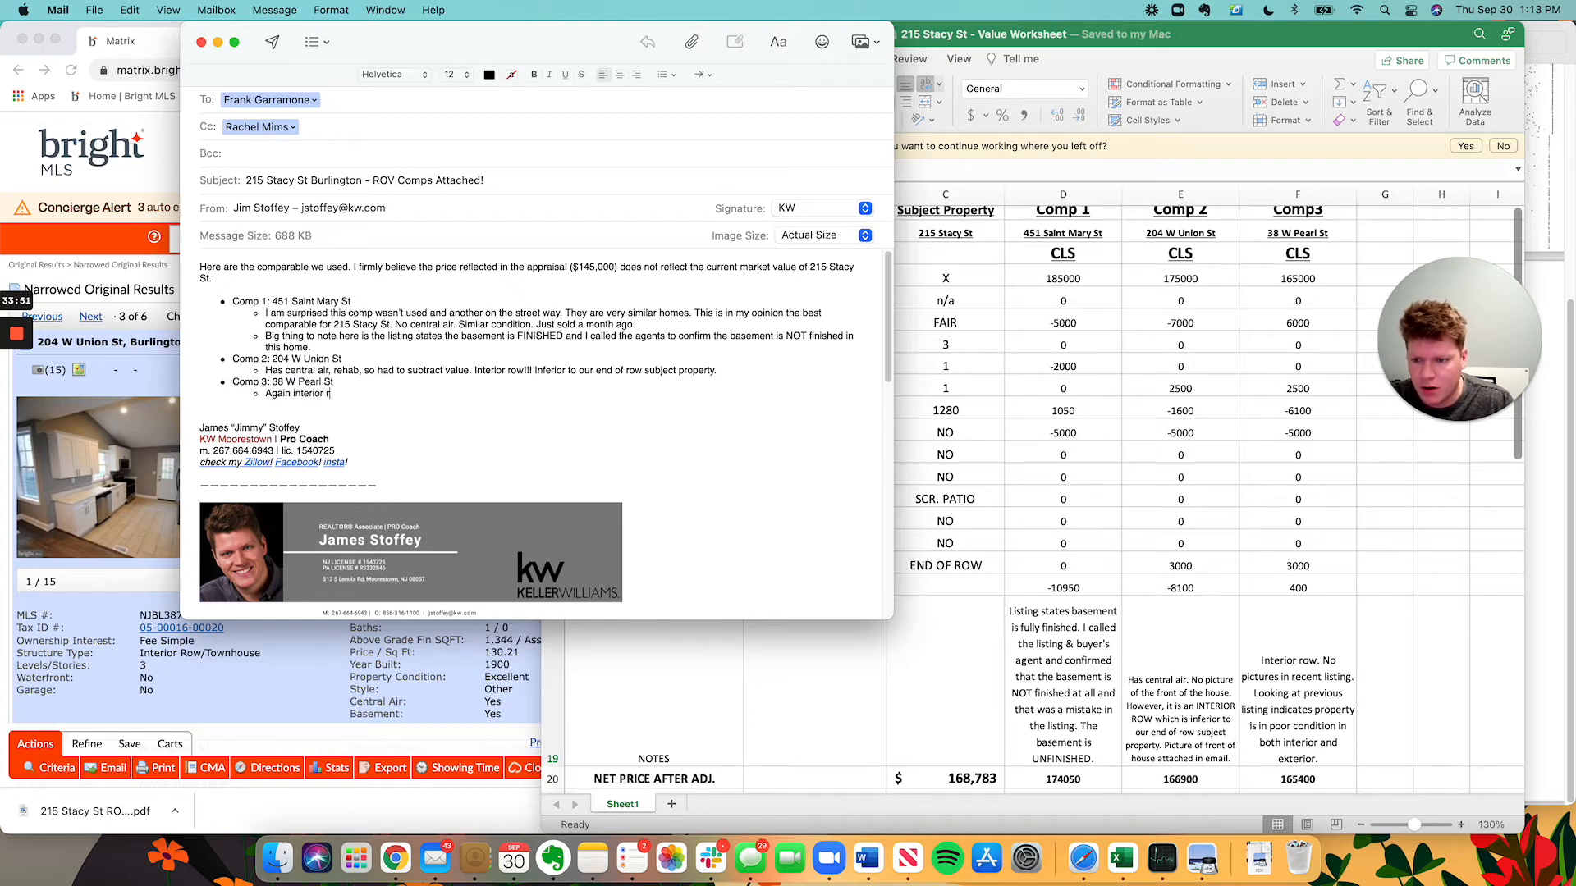
type("ow. This home s")
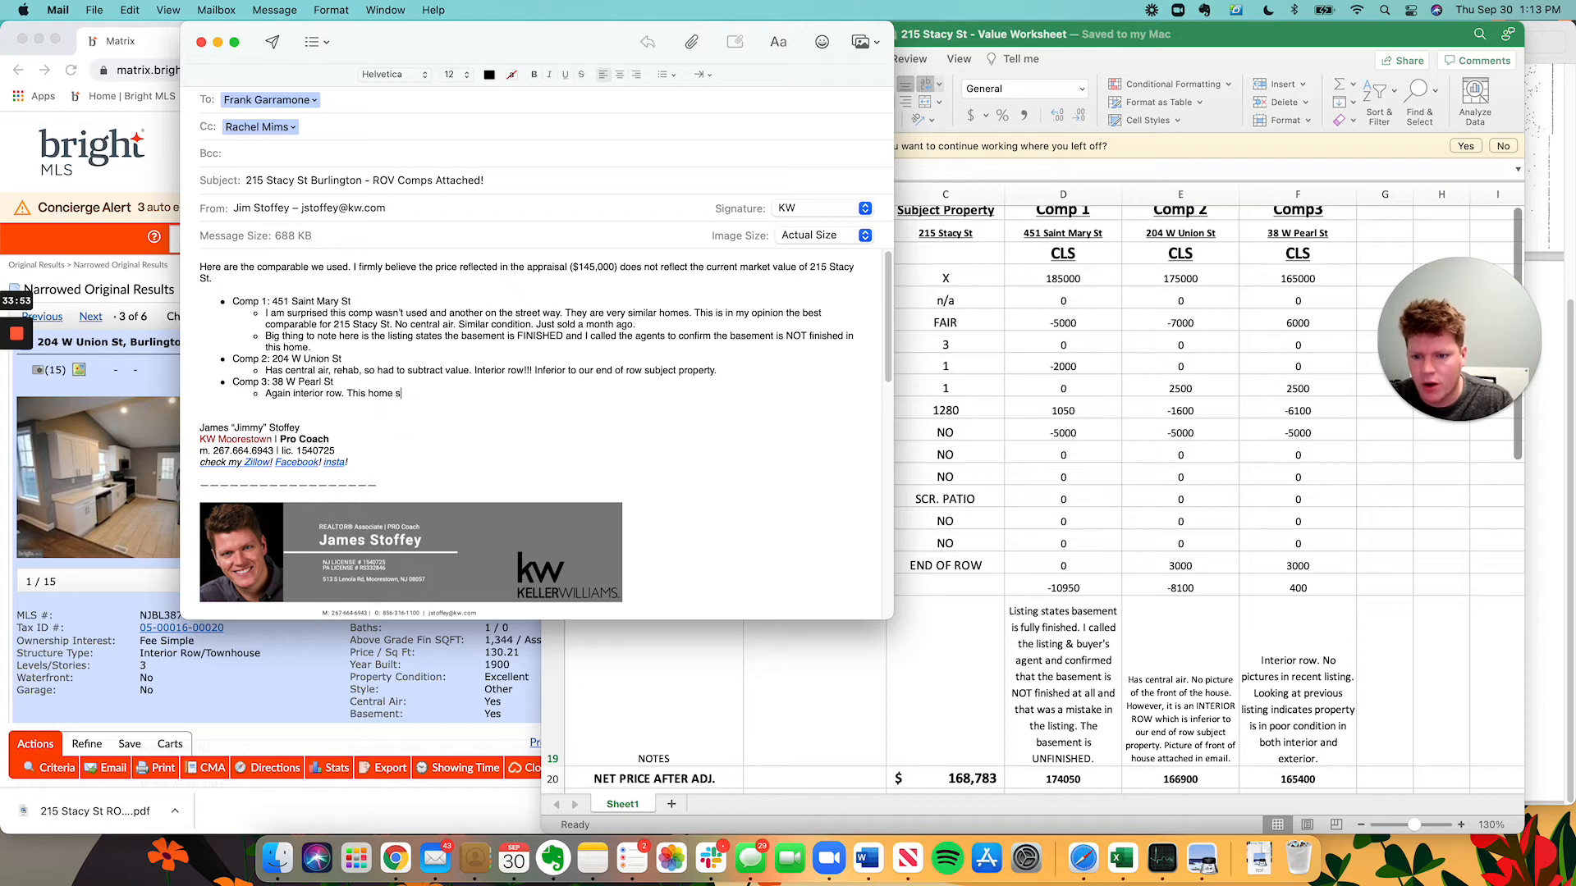
type("ild recently and the agent took")
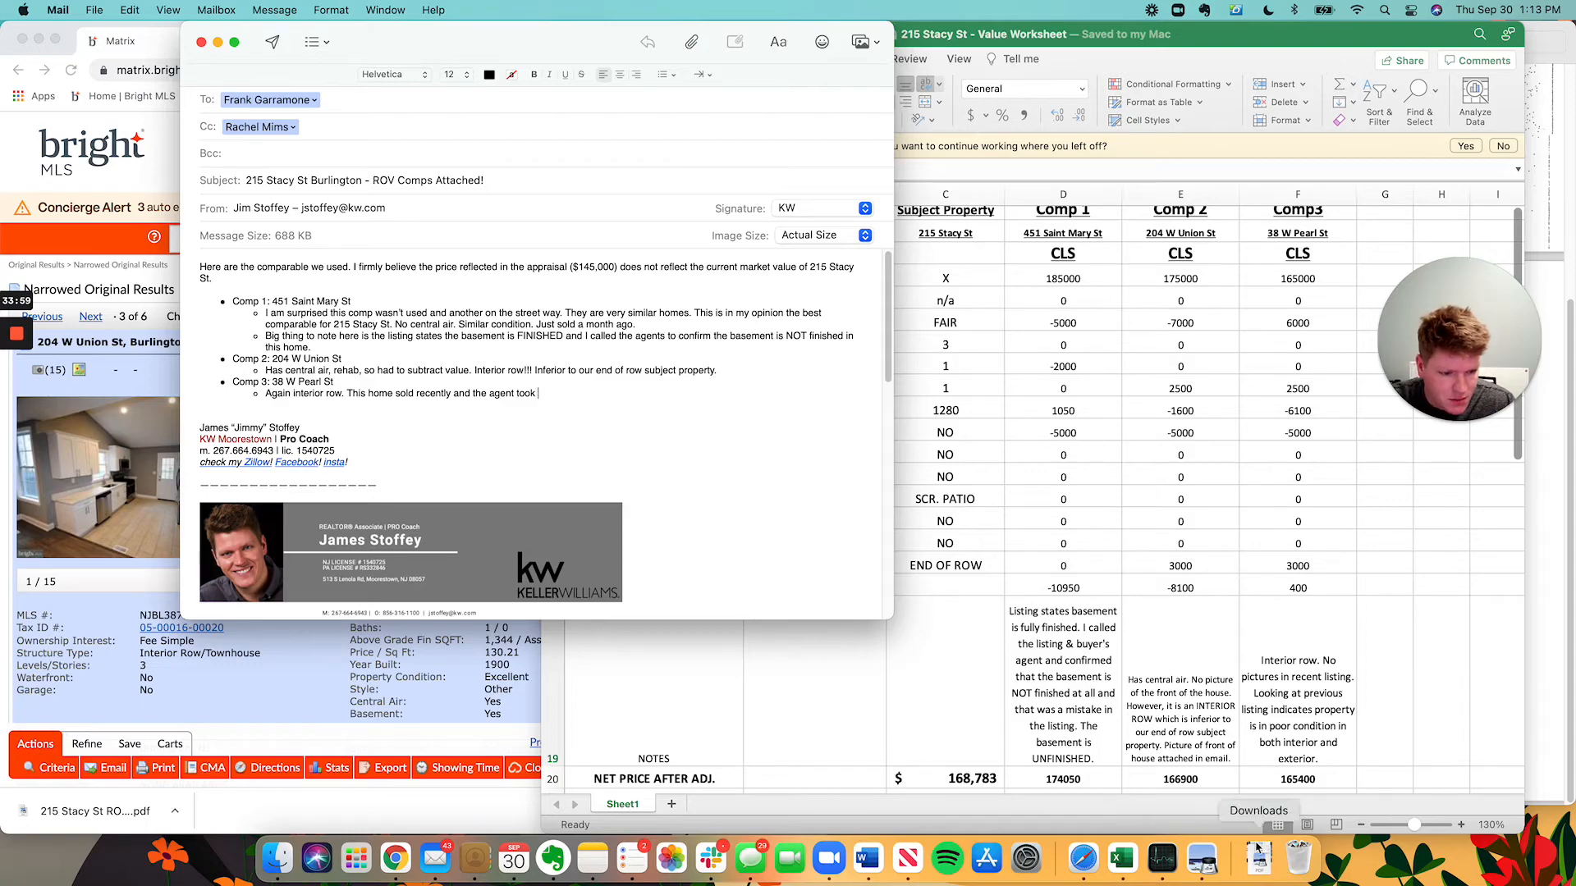
Add a Comp 2 line: no front picture in Bright, so a picture is attached here.
left_click(1218, 328)
left_click(573, 34)
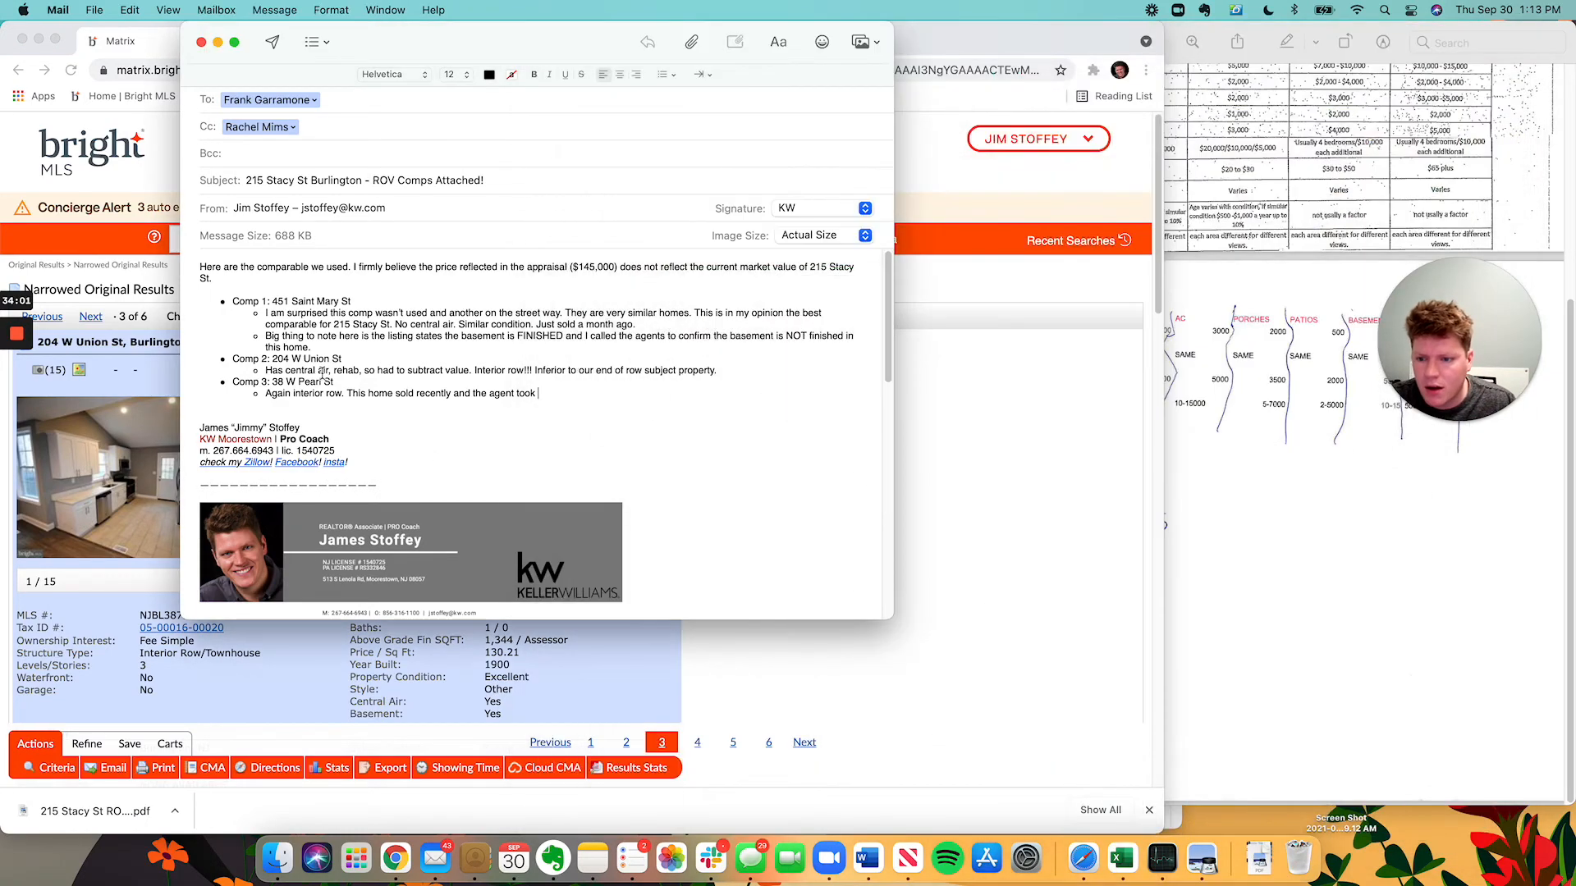
left_click(751, 372)
key("Return")
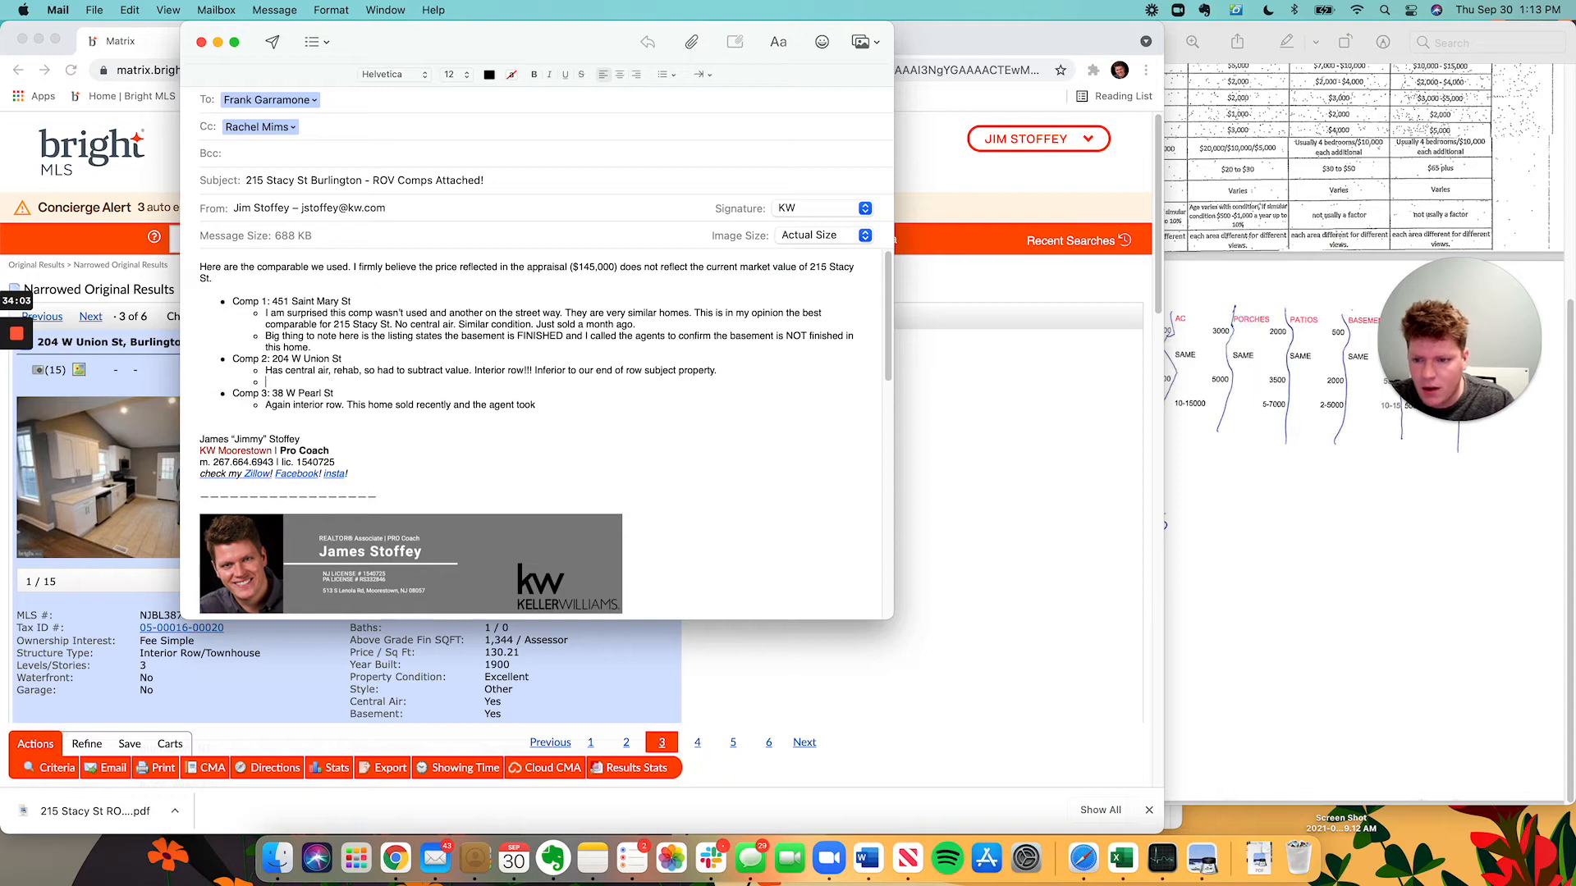
type("No picture ")
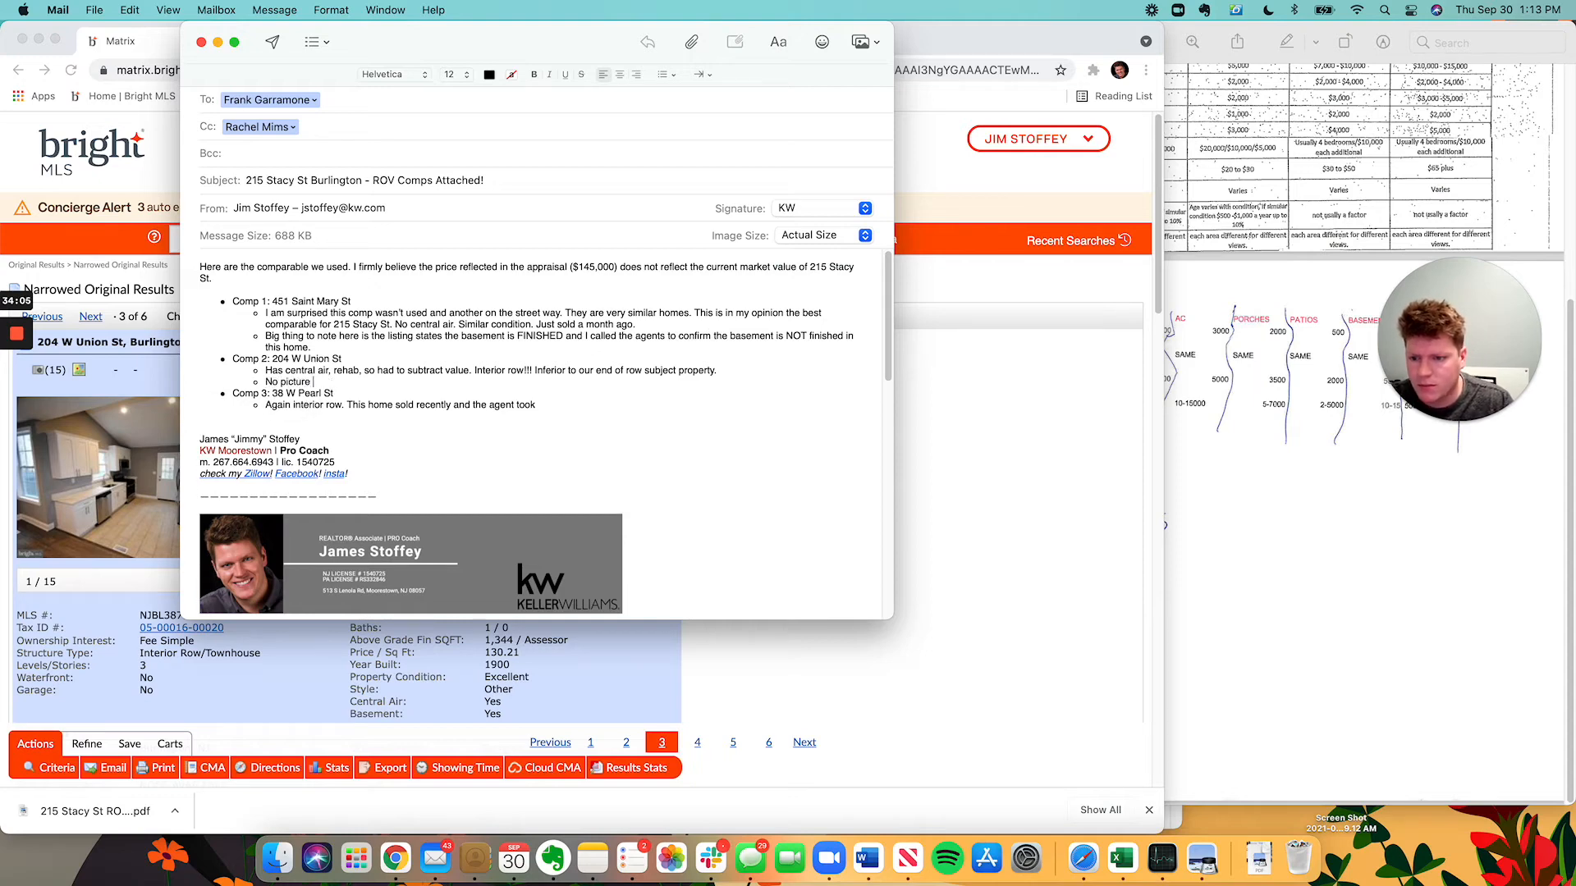
type("of the front of the h")
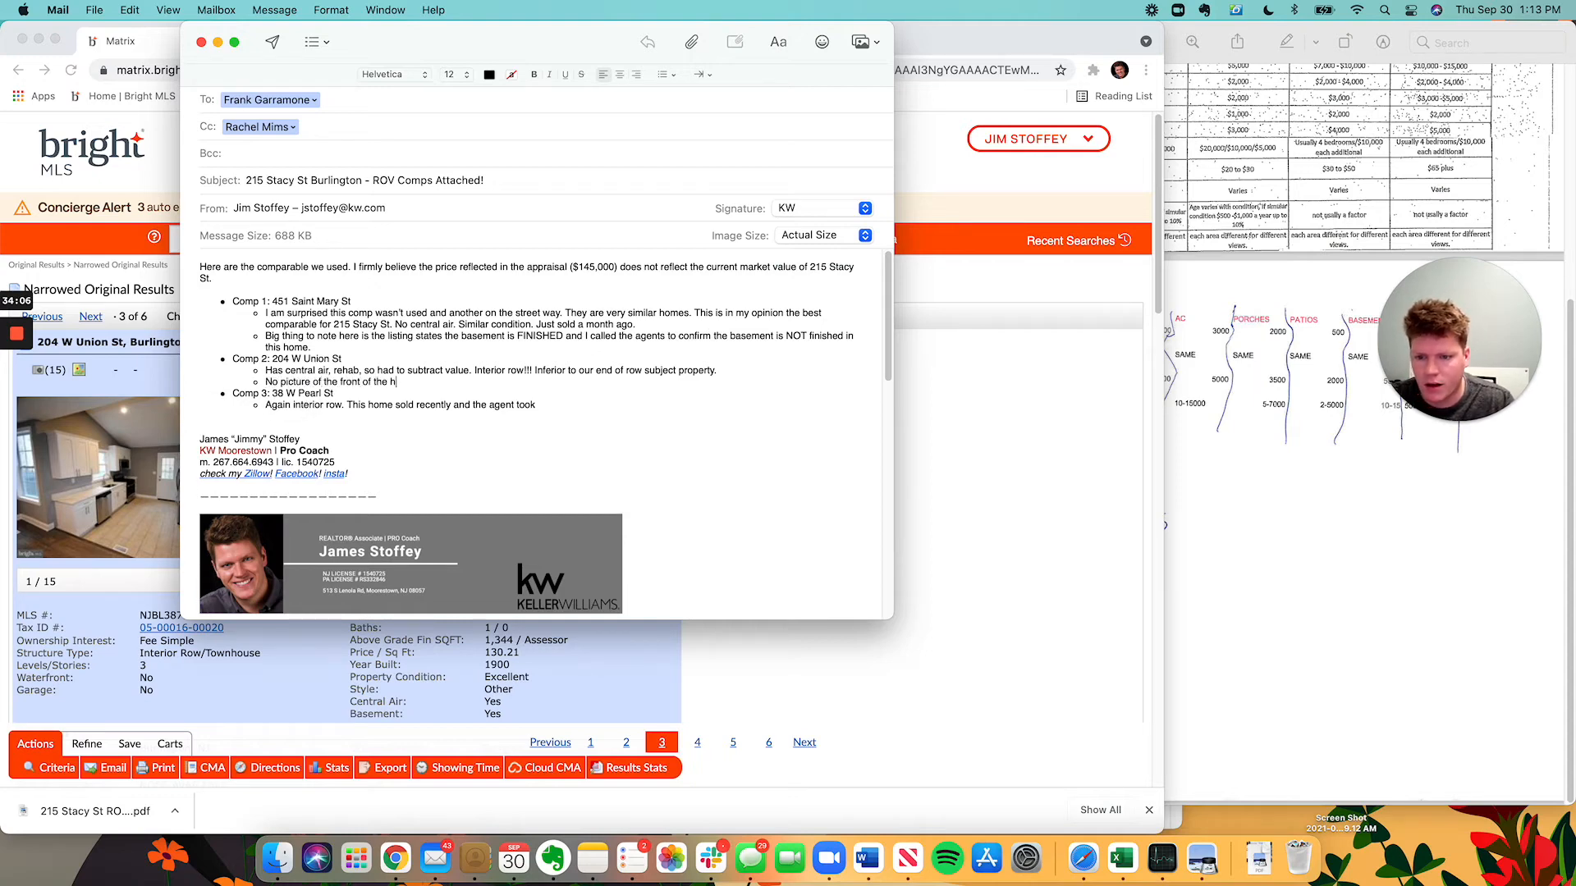
type("ouse in Bright so I a")
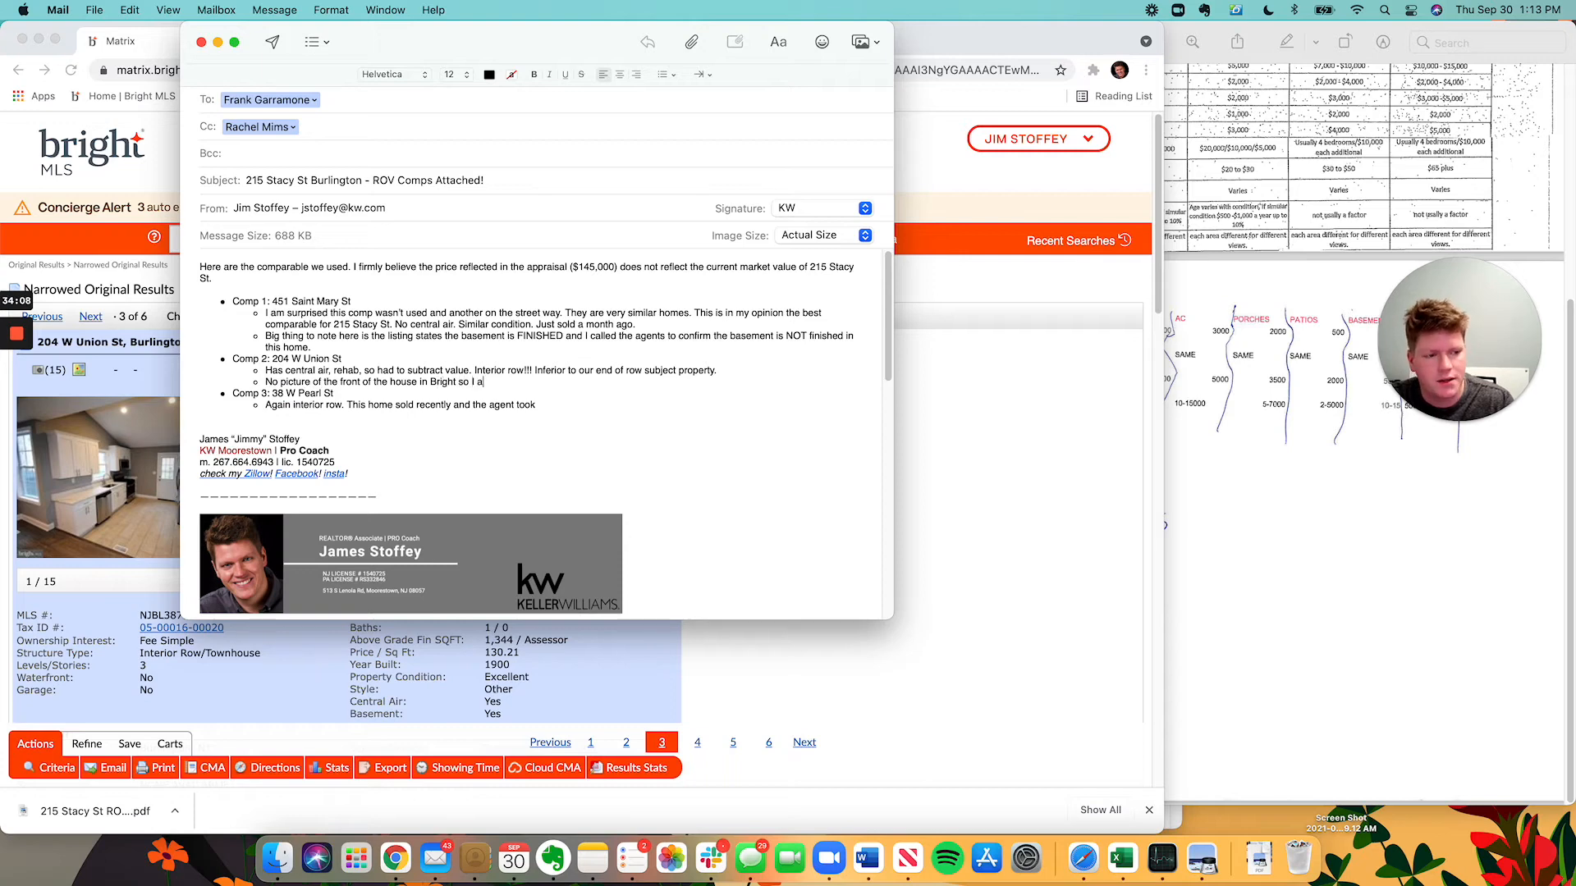
type("ttached a scree")
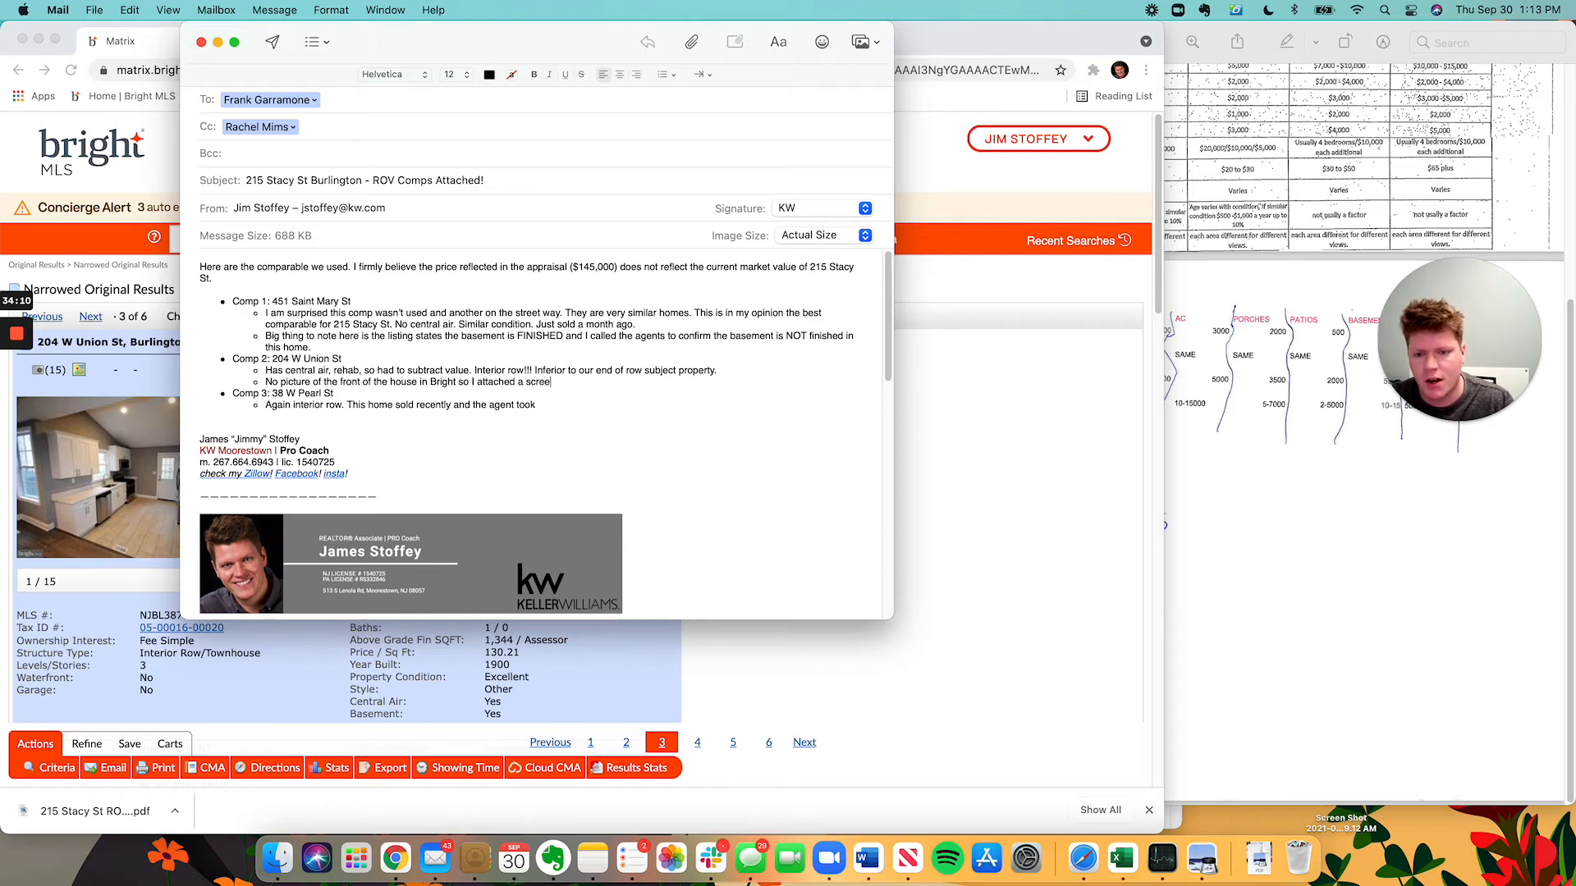
key("BackSpace")
key("BackSpace")
key("BackSpace")
key("BackSpace")
key("BackSpace")
type("picture ")
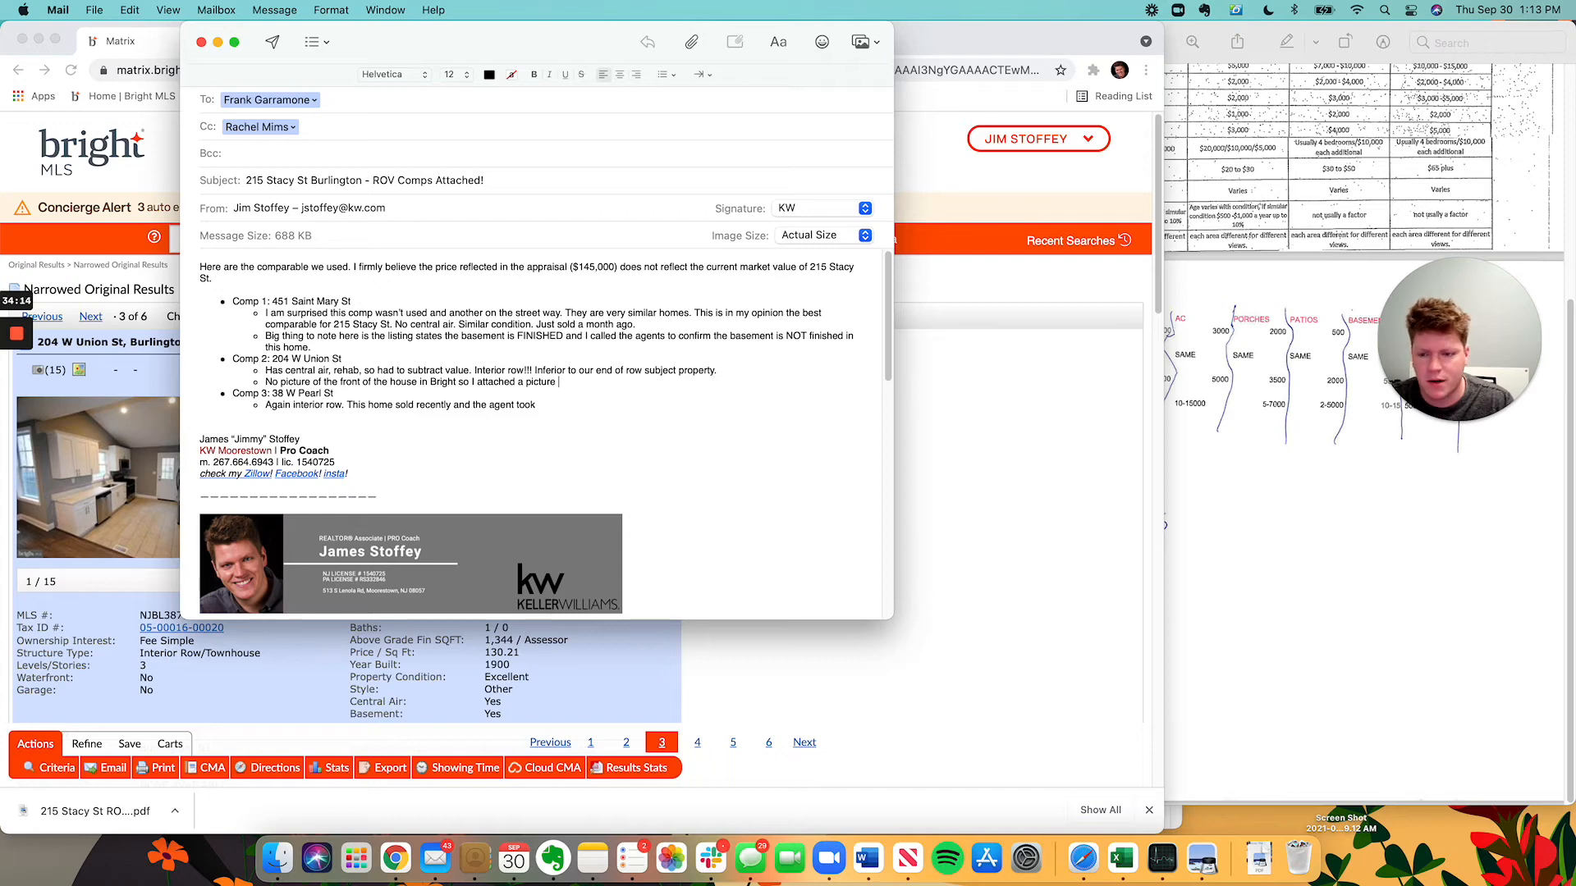
type("he")
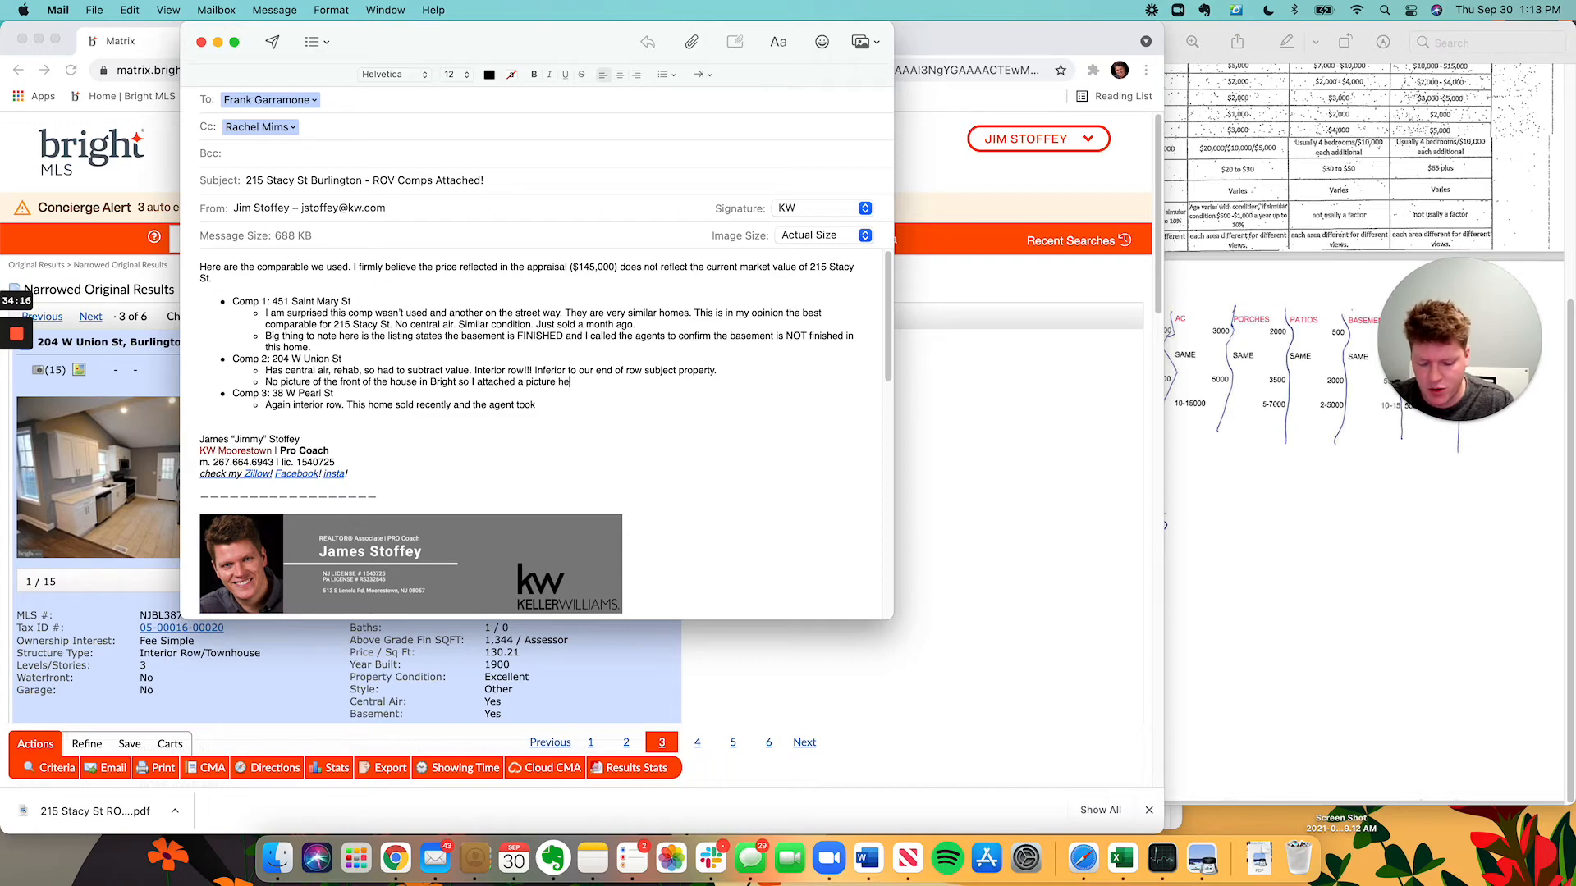
type("re of the exterior front.")
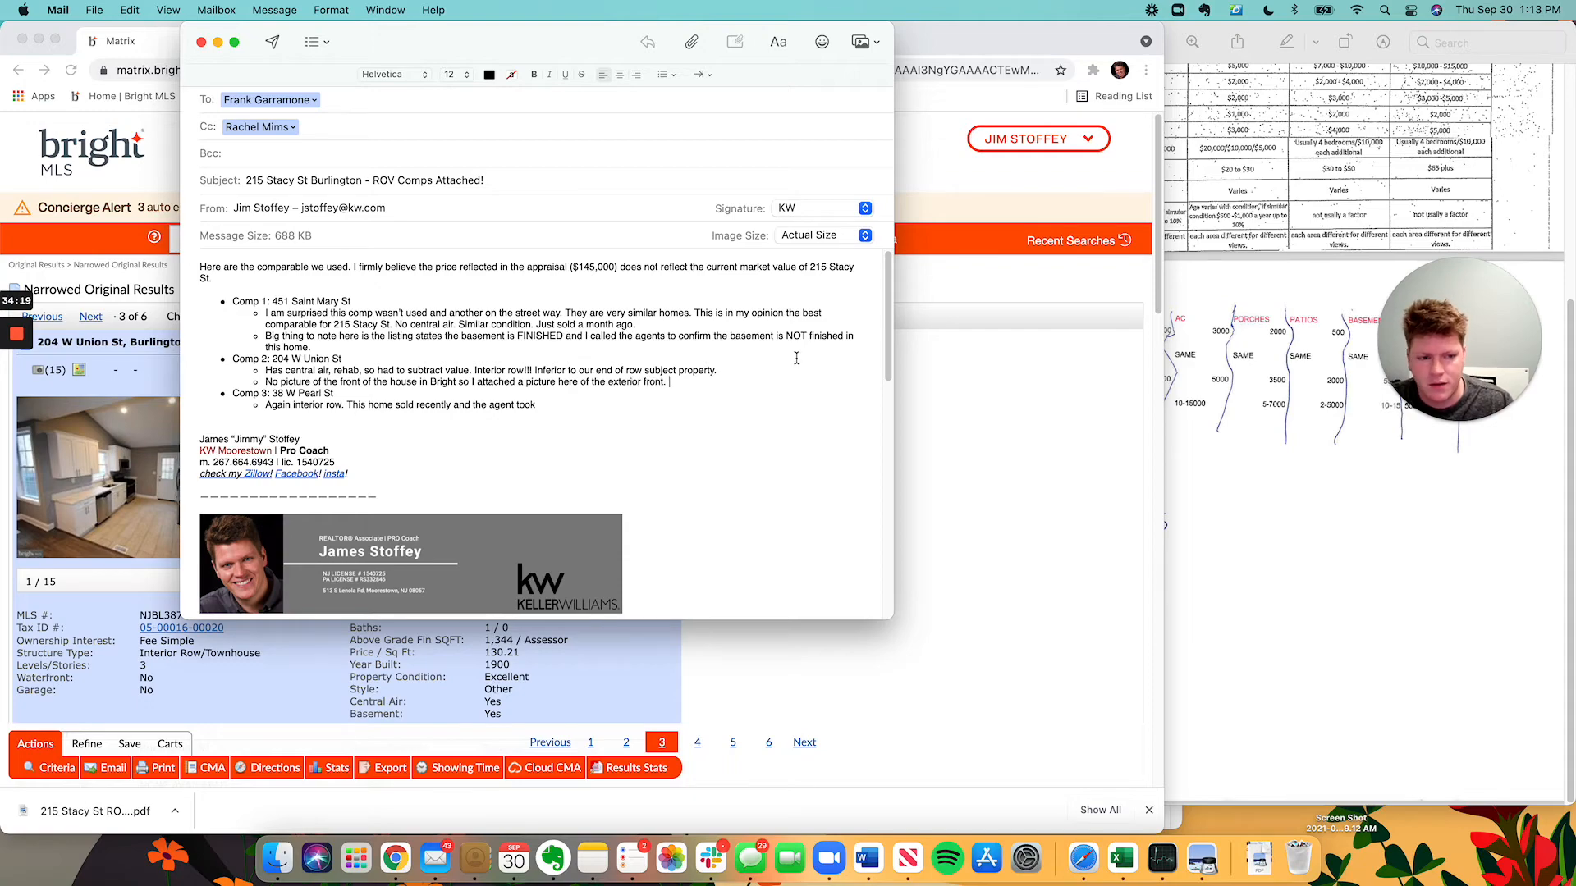
Minimize the adjustments document and drag the desktop exterior screenshot into the message body.
left_click(1178, 394)
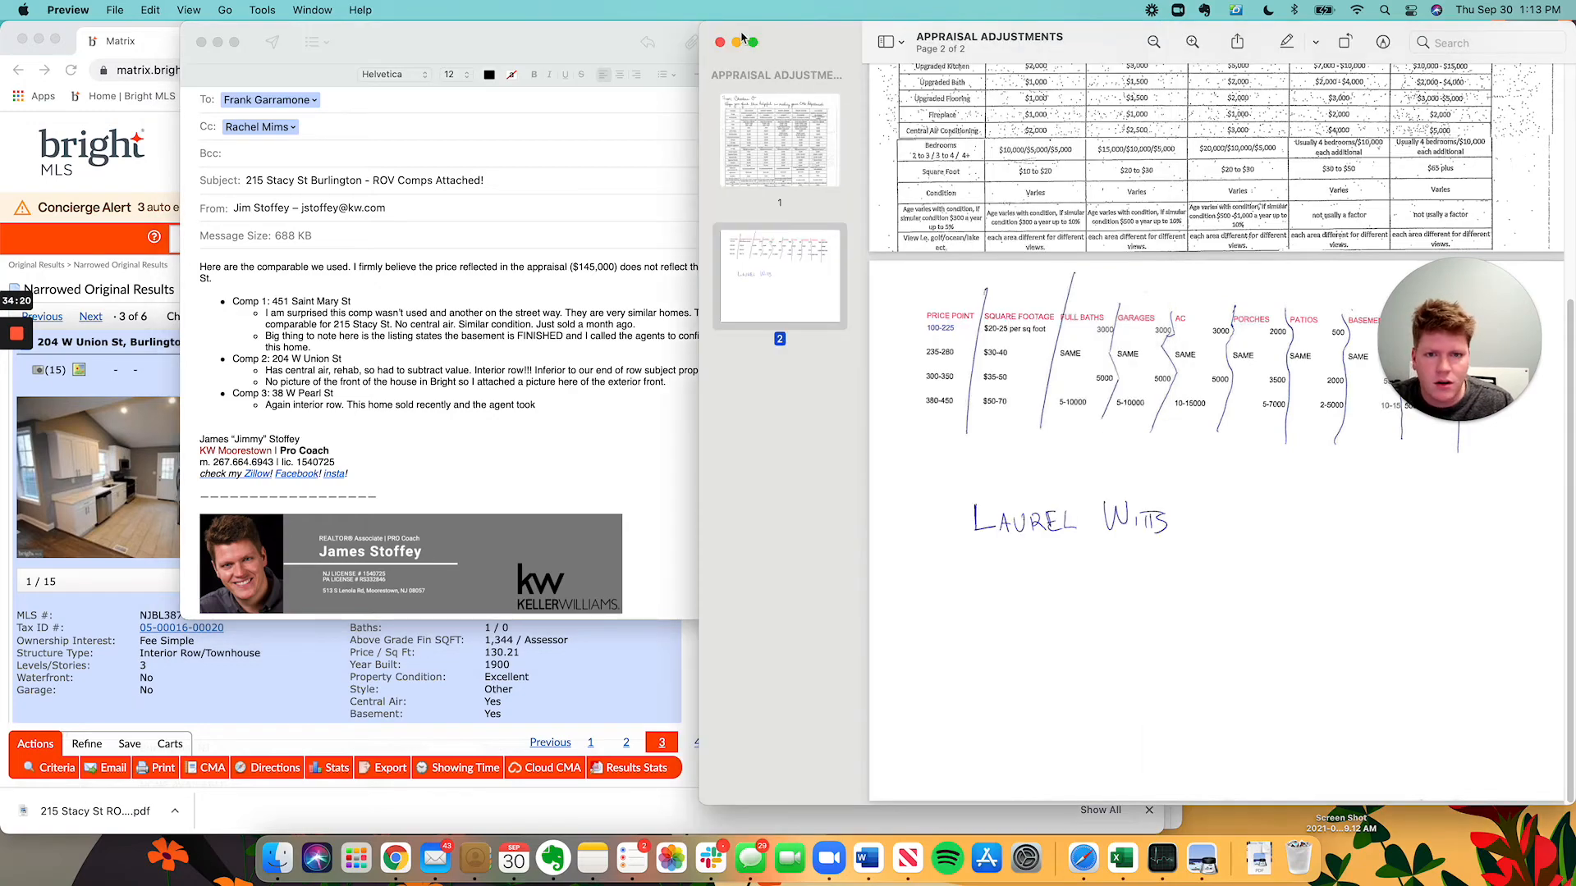
left_click(742, 40)
left_click_drag(1377, 515, 543, 508)
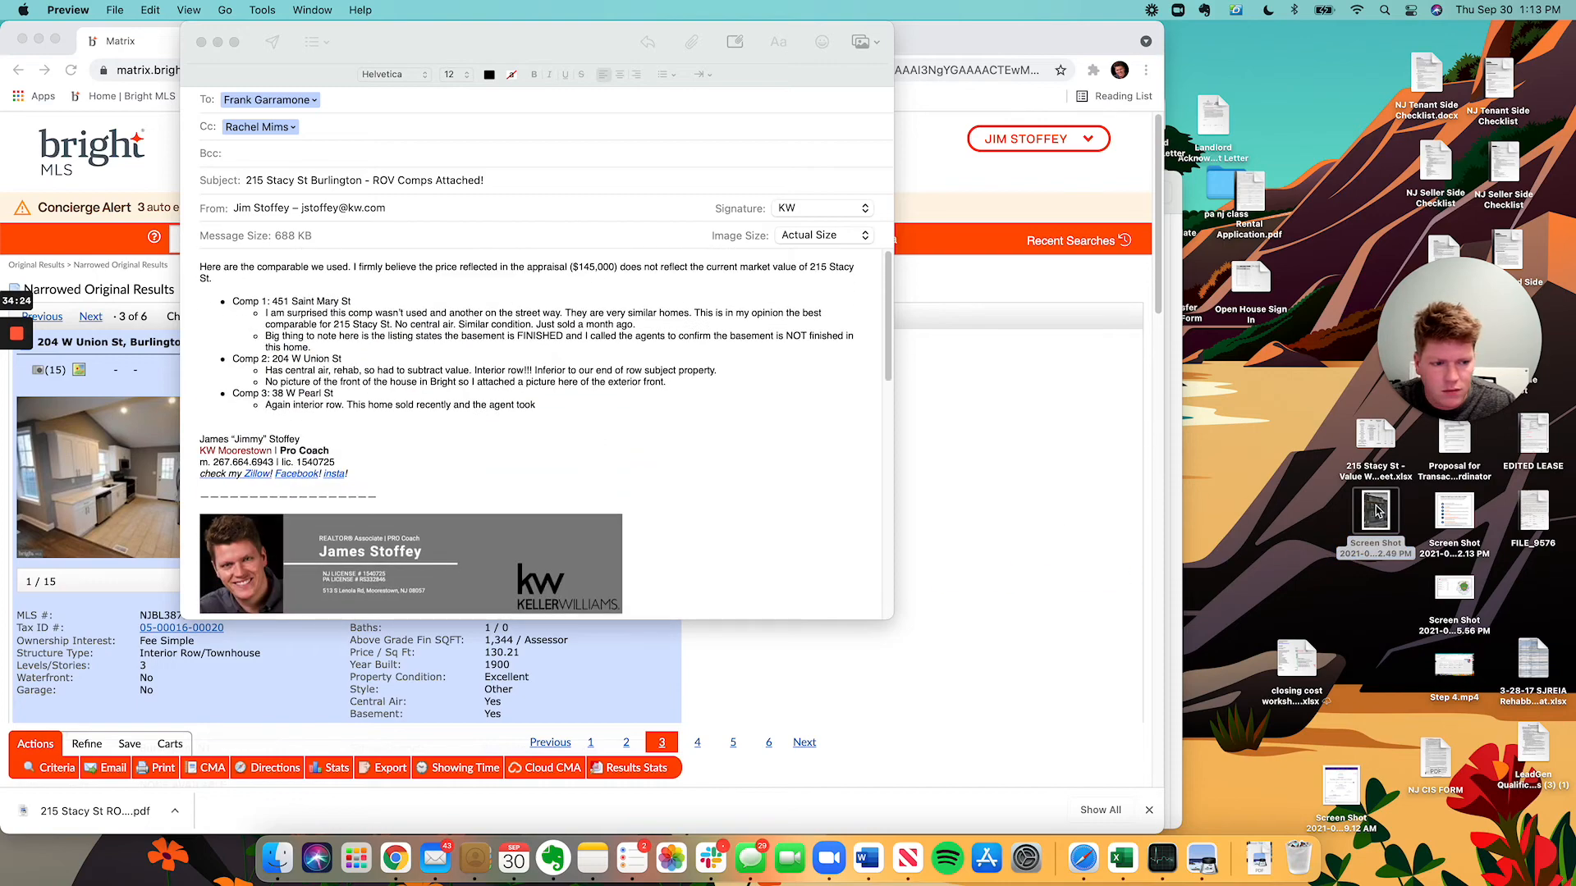
left_click_drag(1379, 512, 307, 528)
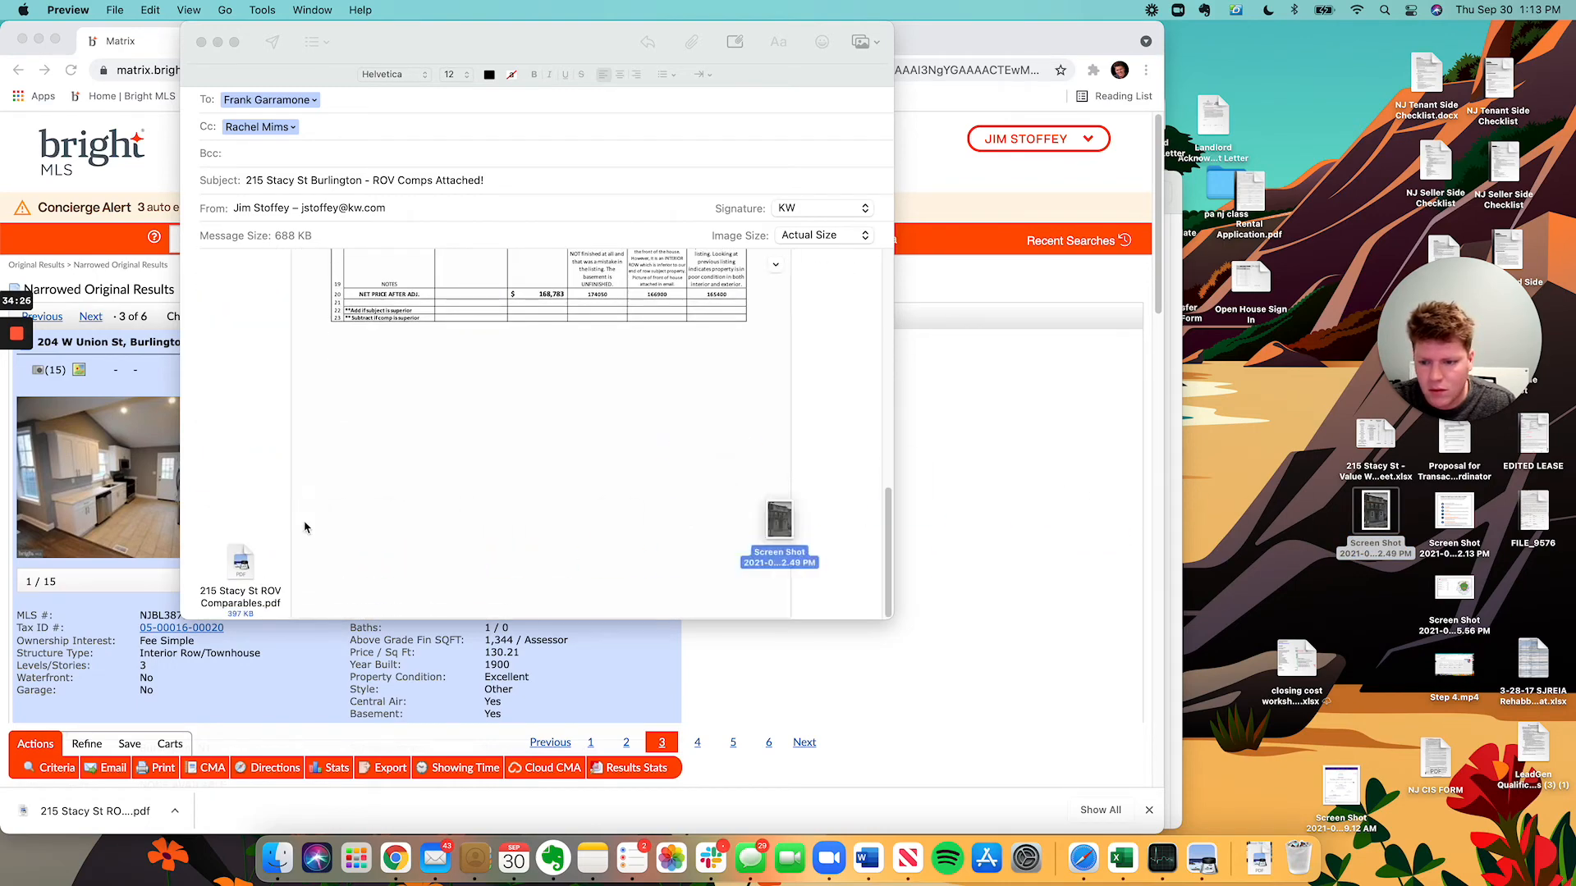
left_click_drag(1379, 535, 834, 478)
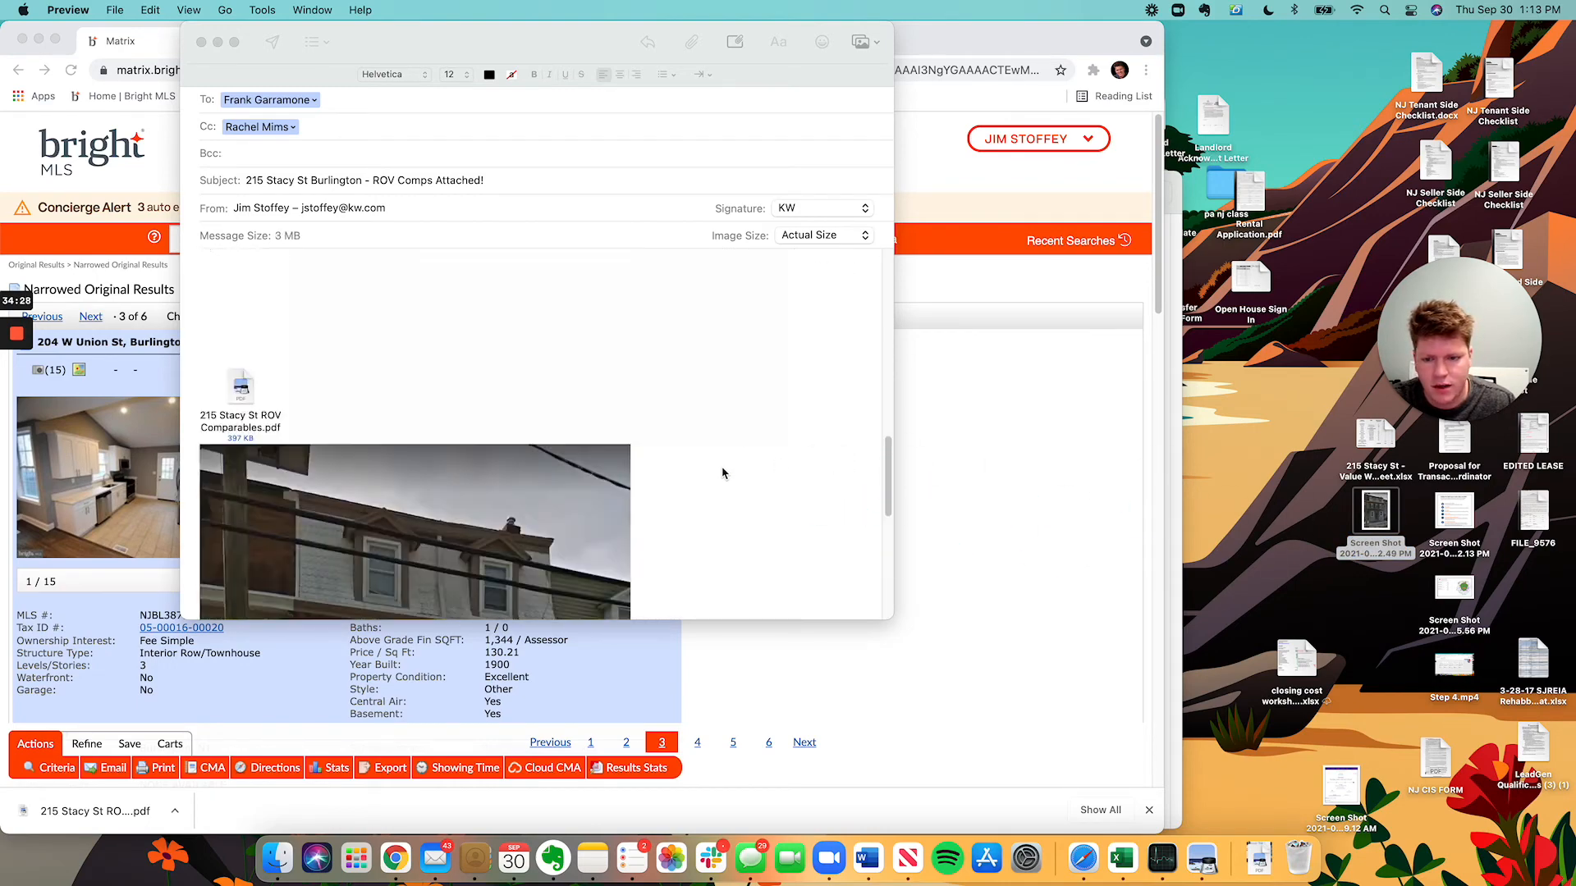
left_click(460, 398)
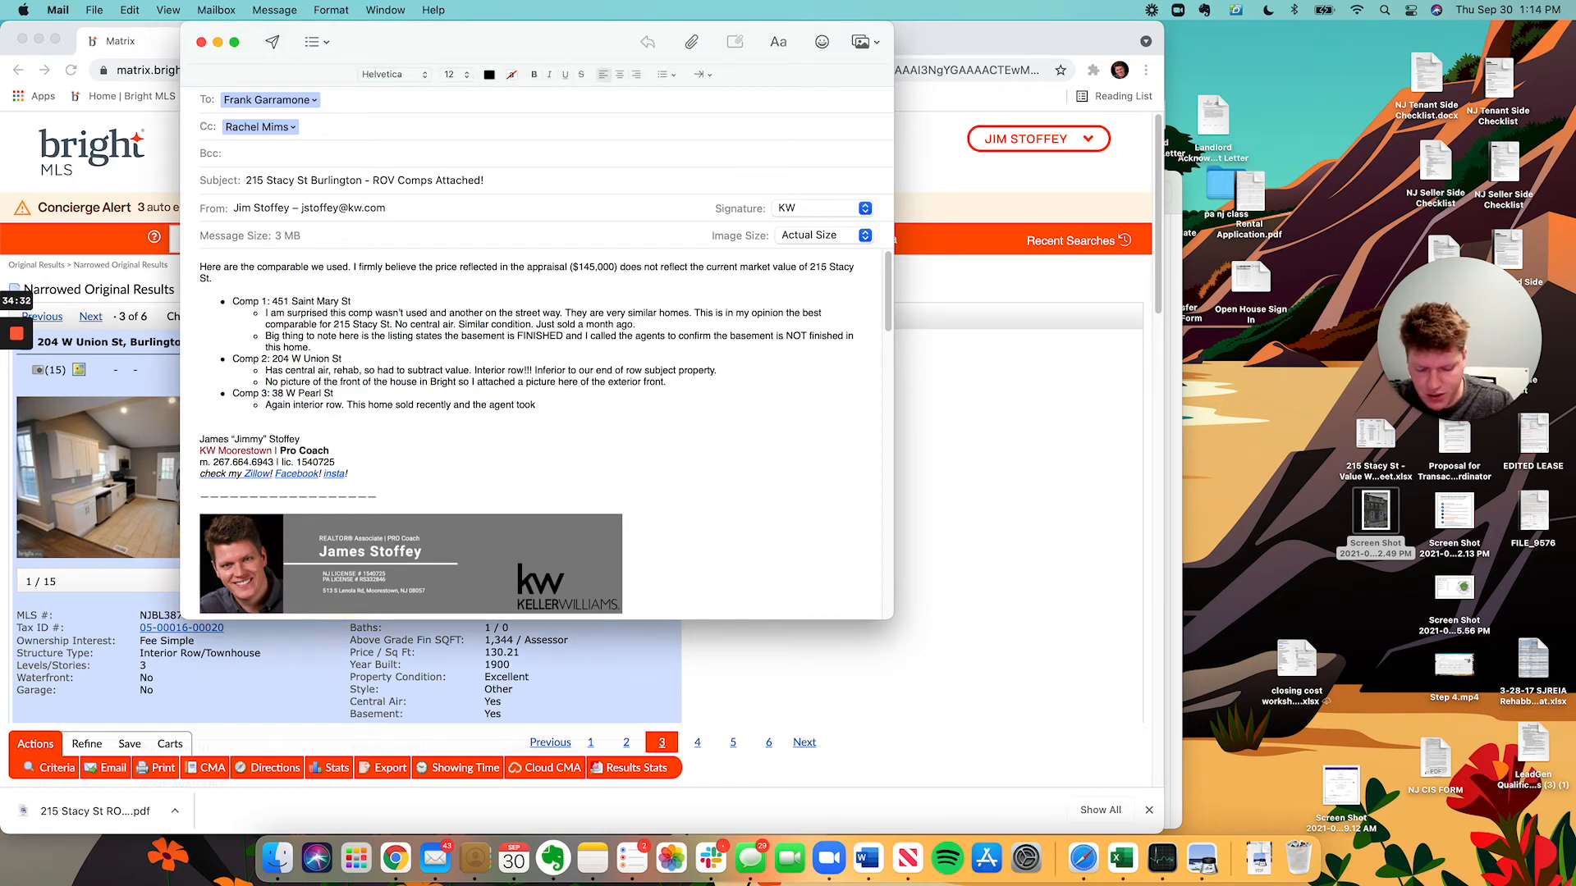
Write that the agent reused the MLS picture and description, and an old listing rated condition 'poor'.
type("the picture and d")
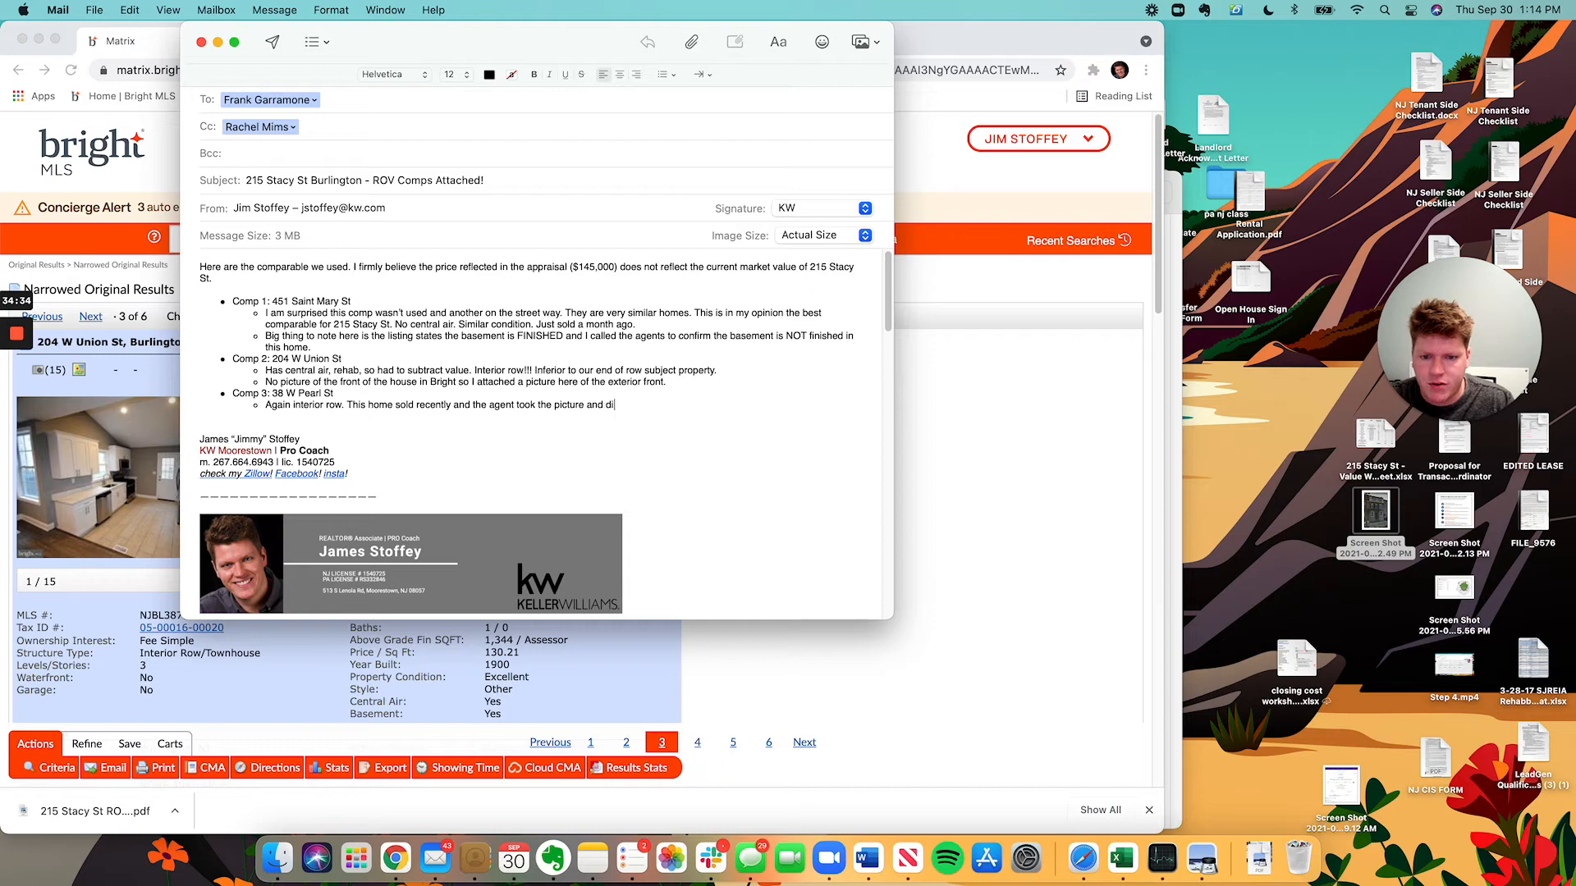
type("escription off the")
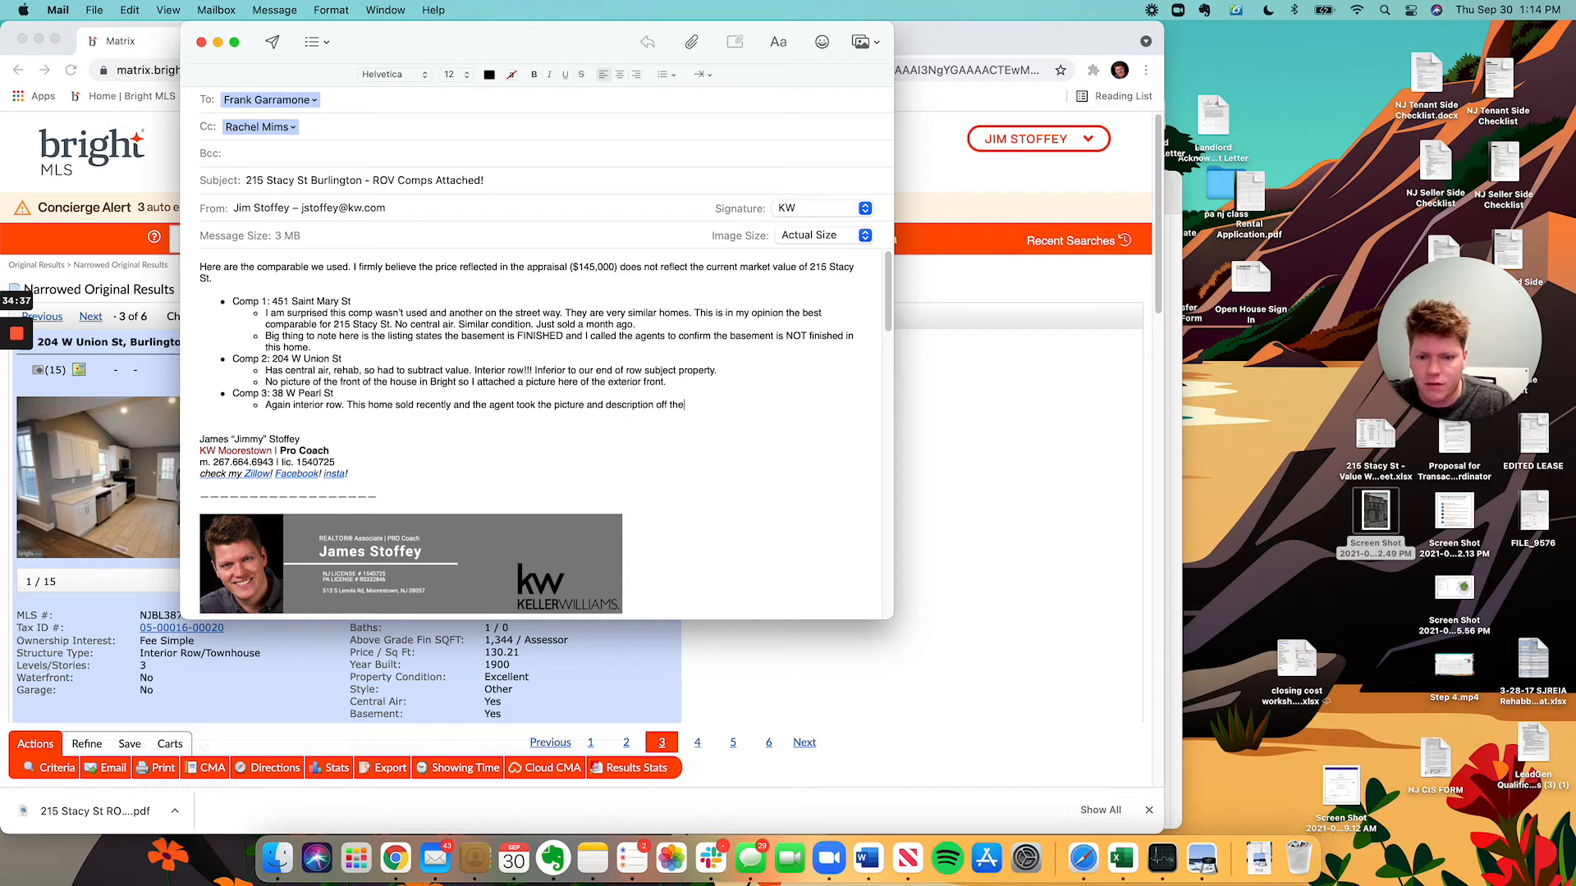
type(" MLS. I ")
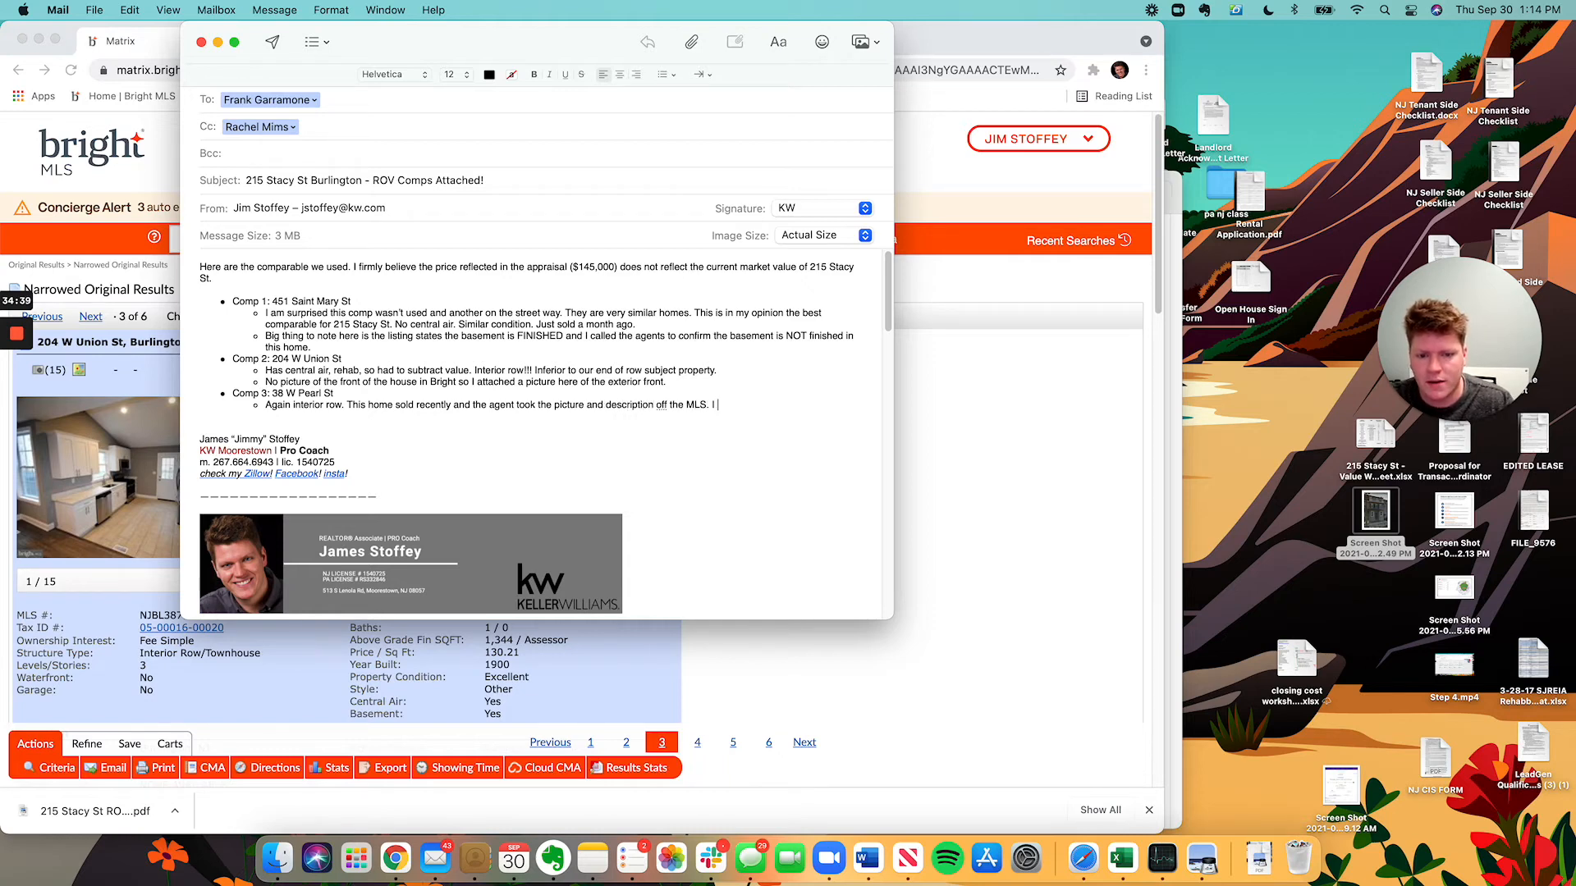
type("went digging an")
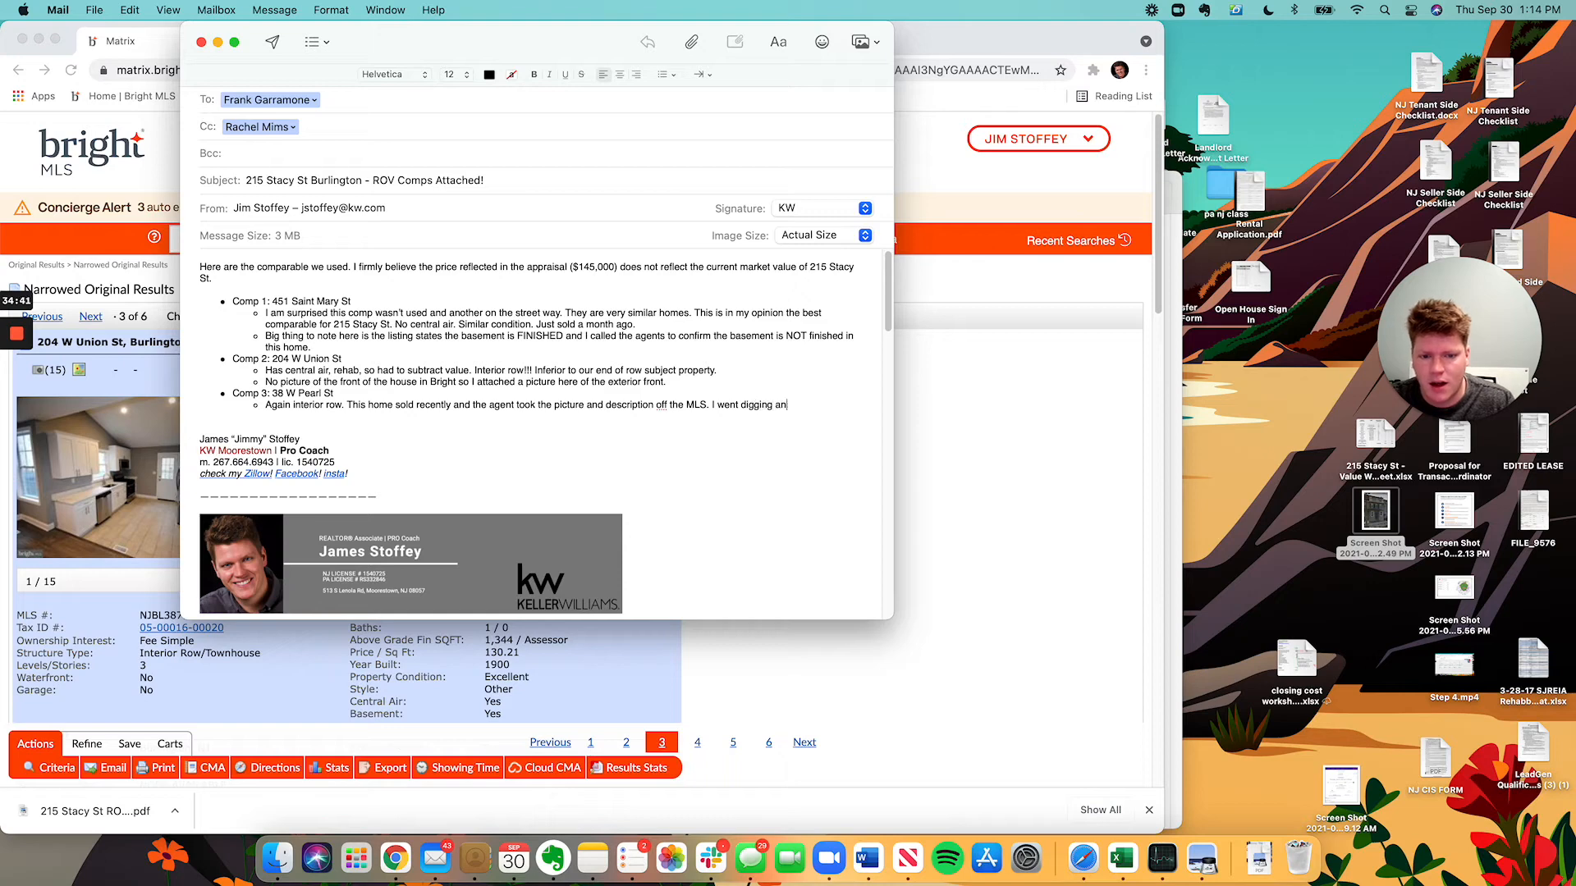
type("d discovered in an")
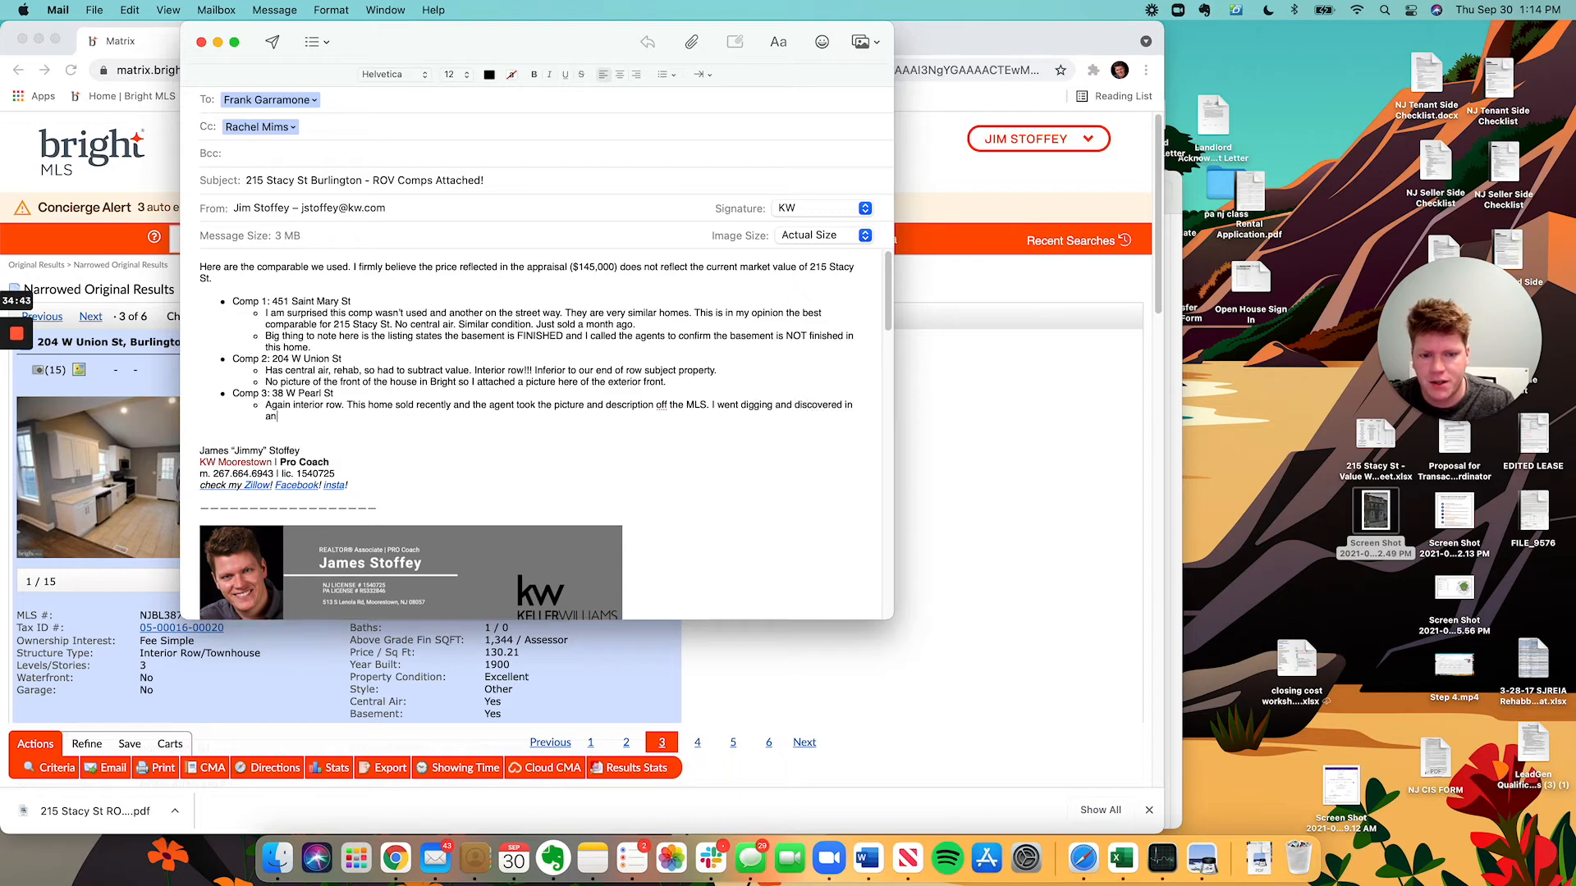
type(" old listing the ci")
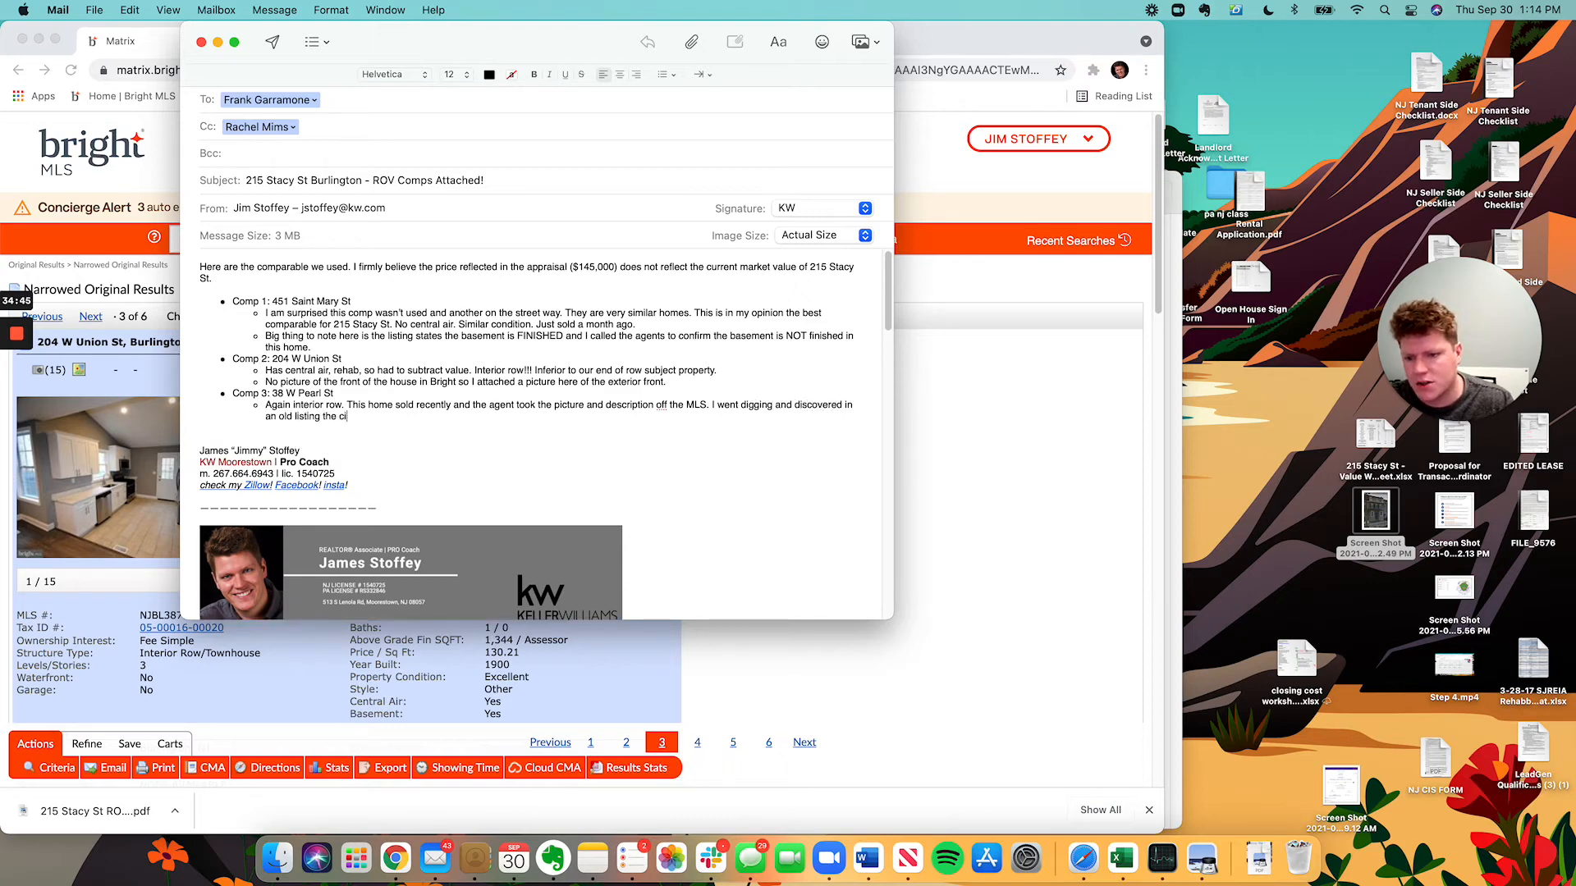
key("BackSpace")
type("ondition")
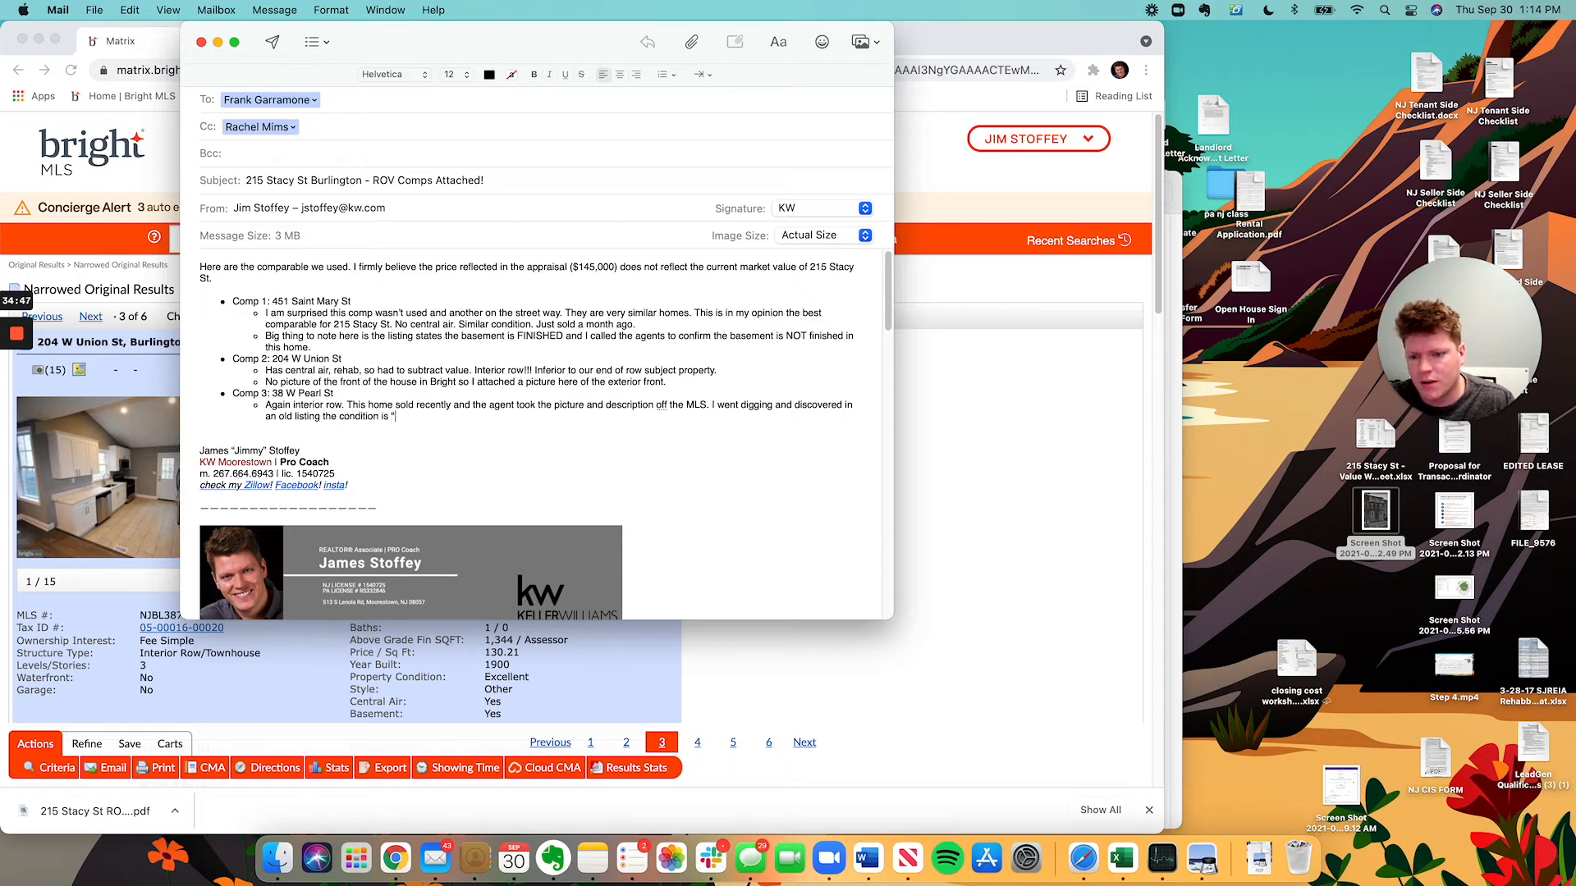
type(" is \"poor\" ")
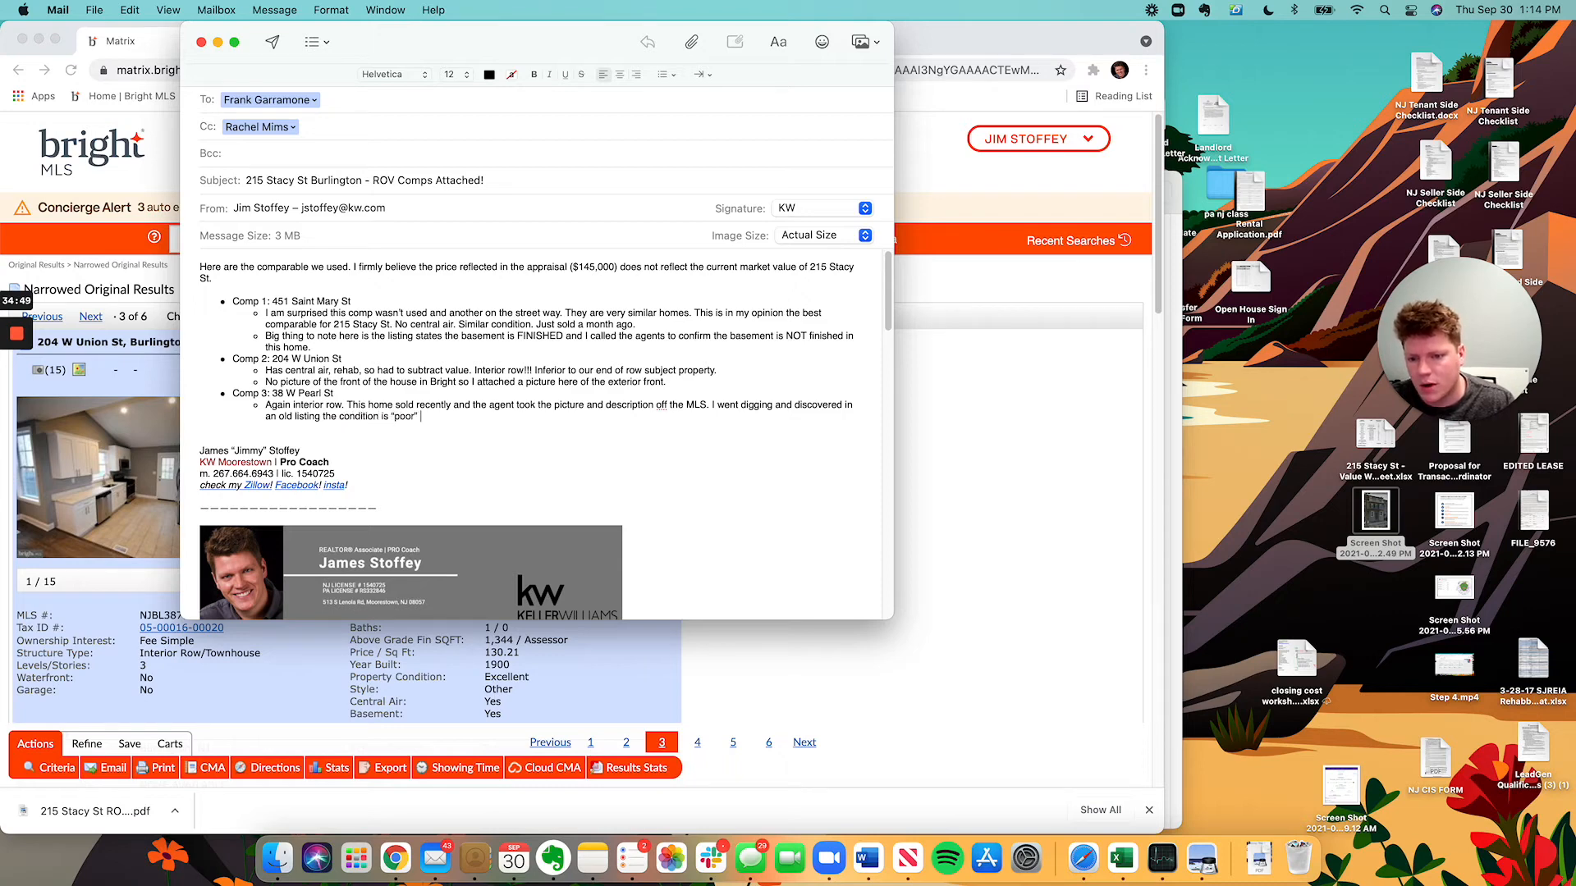
type("comparat")
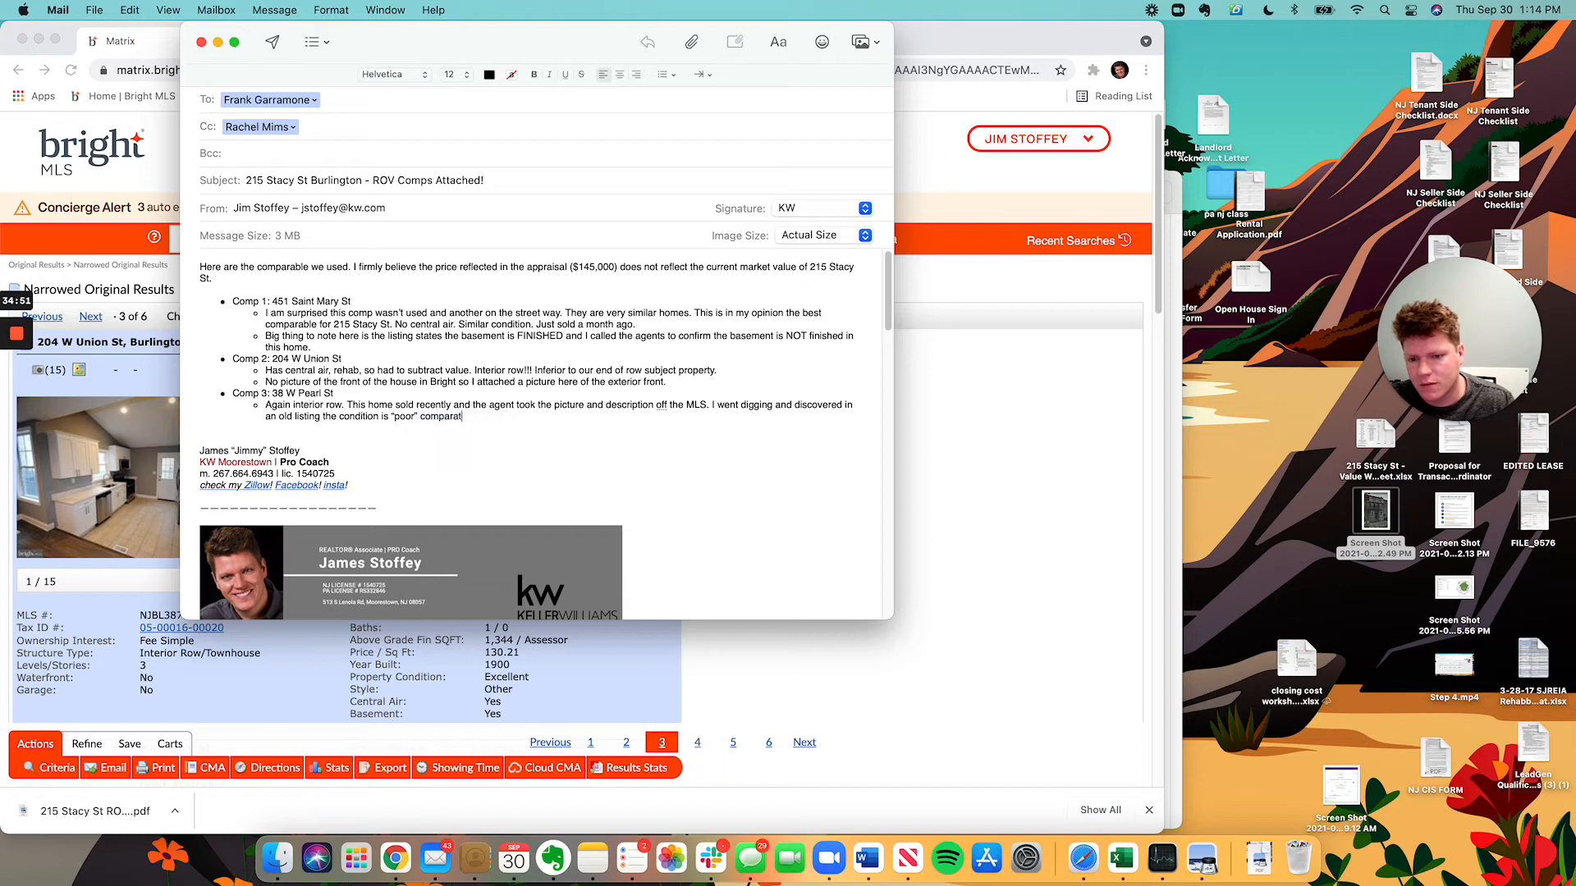
type("ively.")
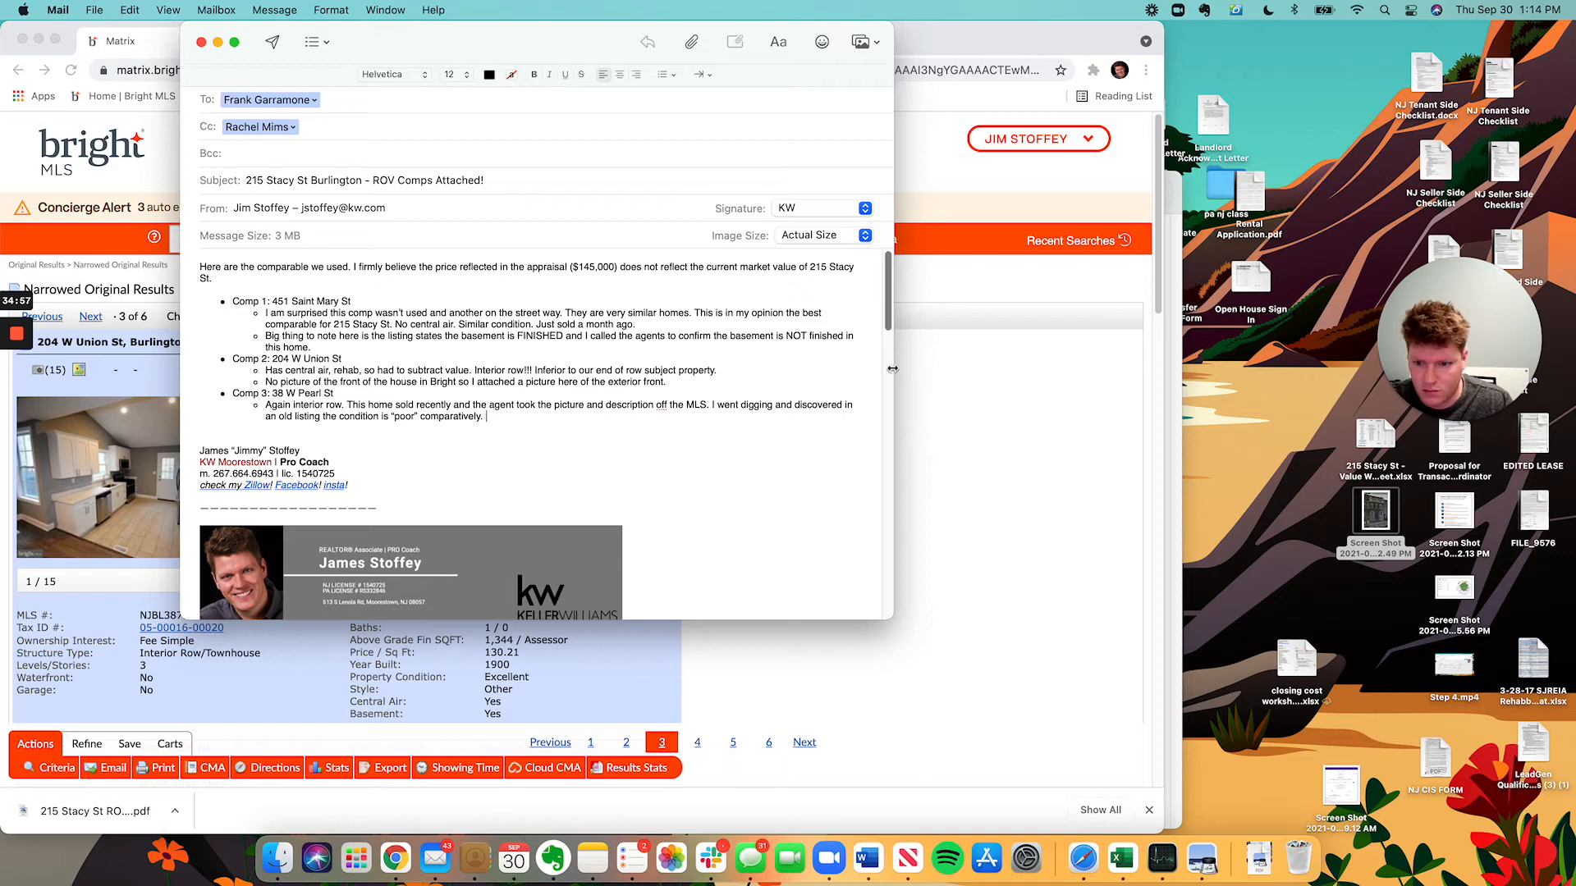
key("Return")
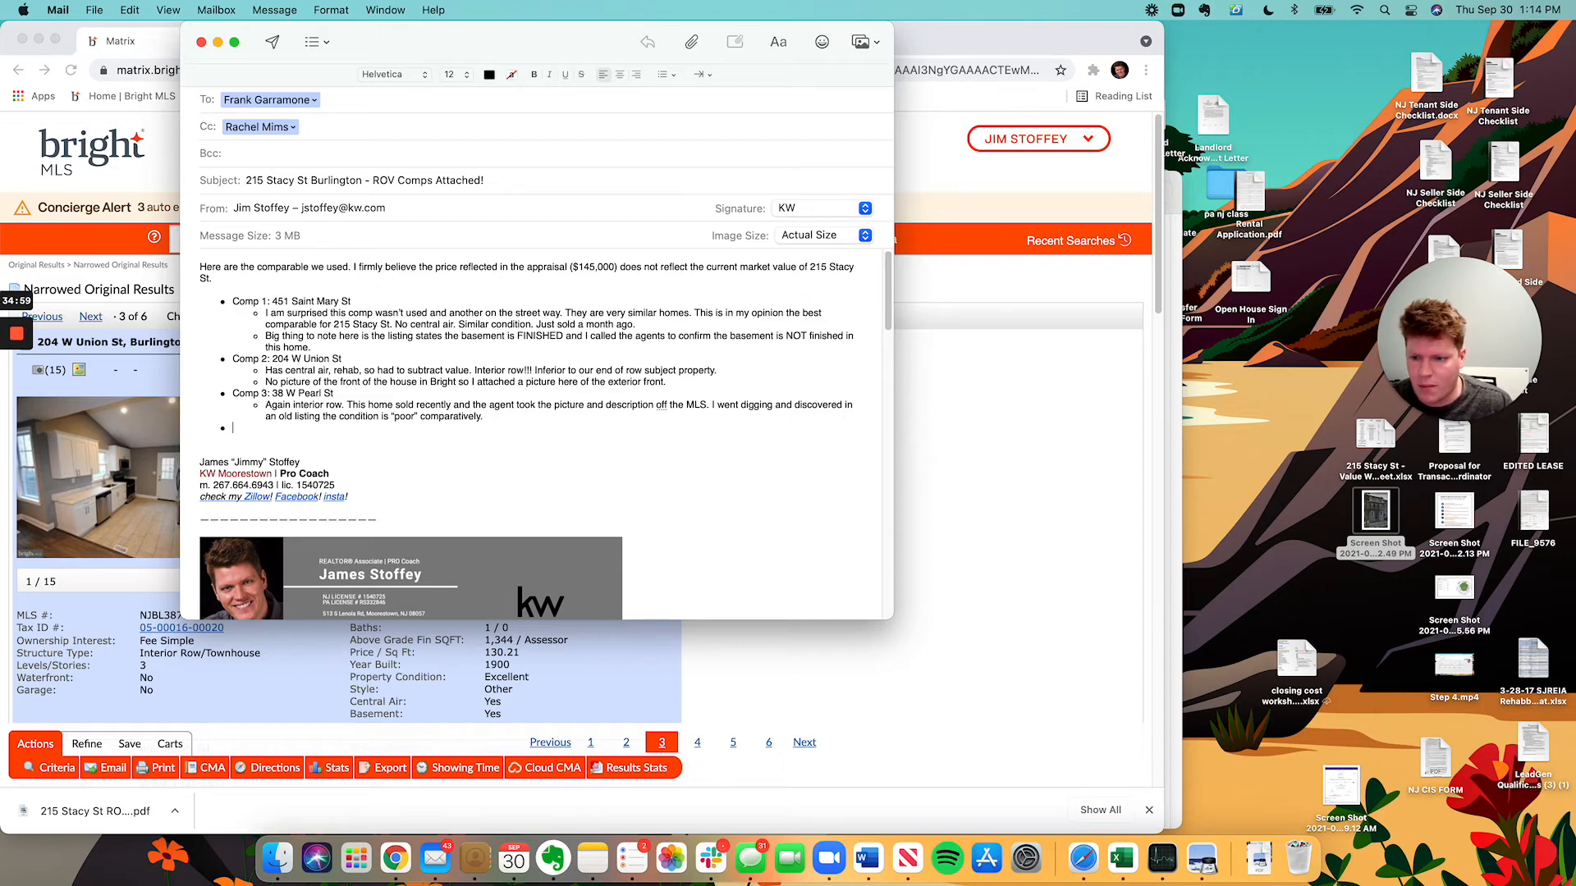
Write a closing paragraph declining to support a $190,000 appraisal/contract value and calling $145,000 very low.
key("Return")
type("With this ")
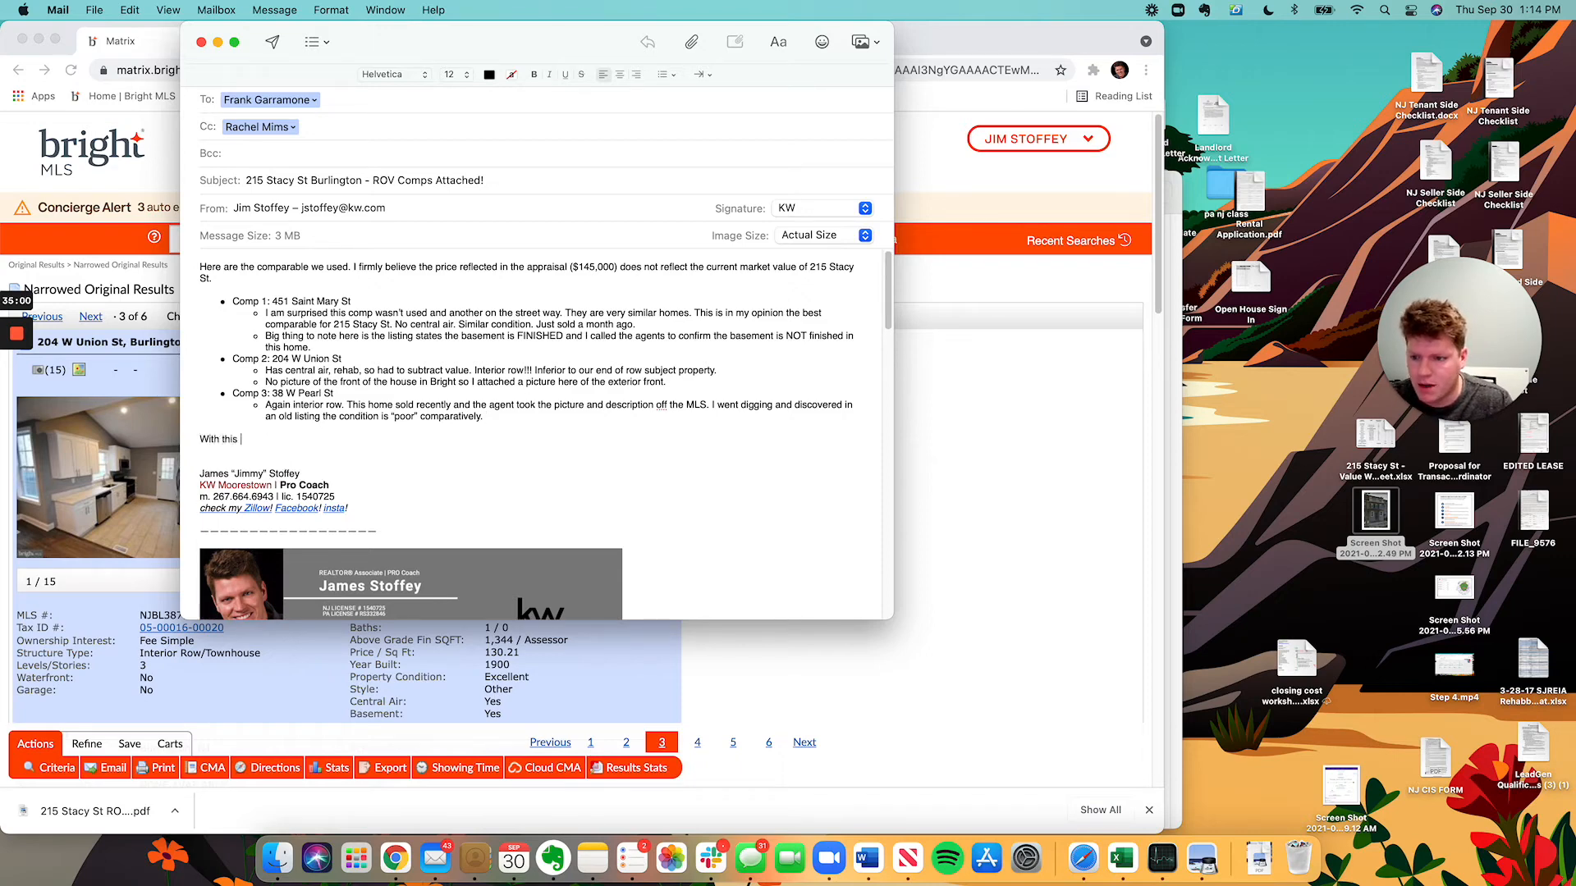
type("being said I do not")
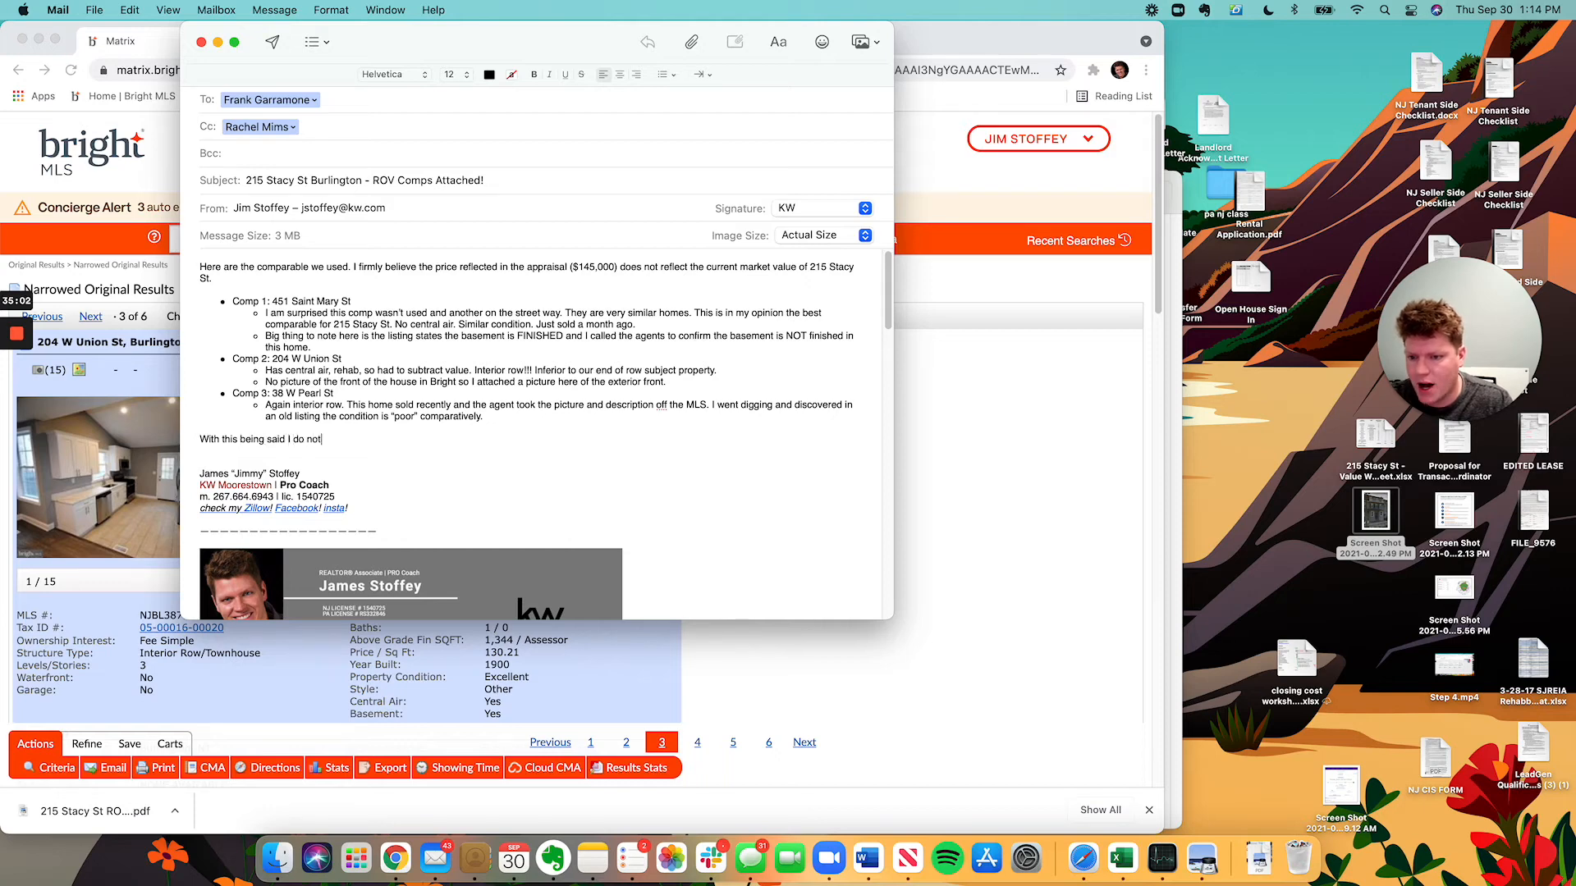
type(" support a v")
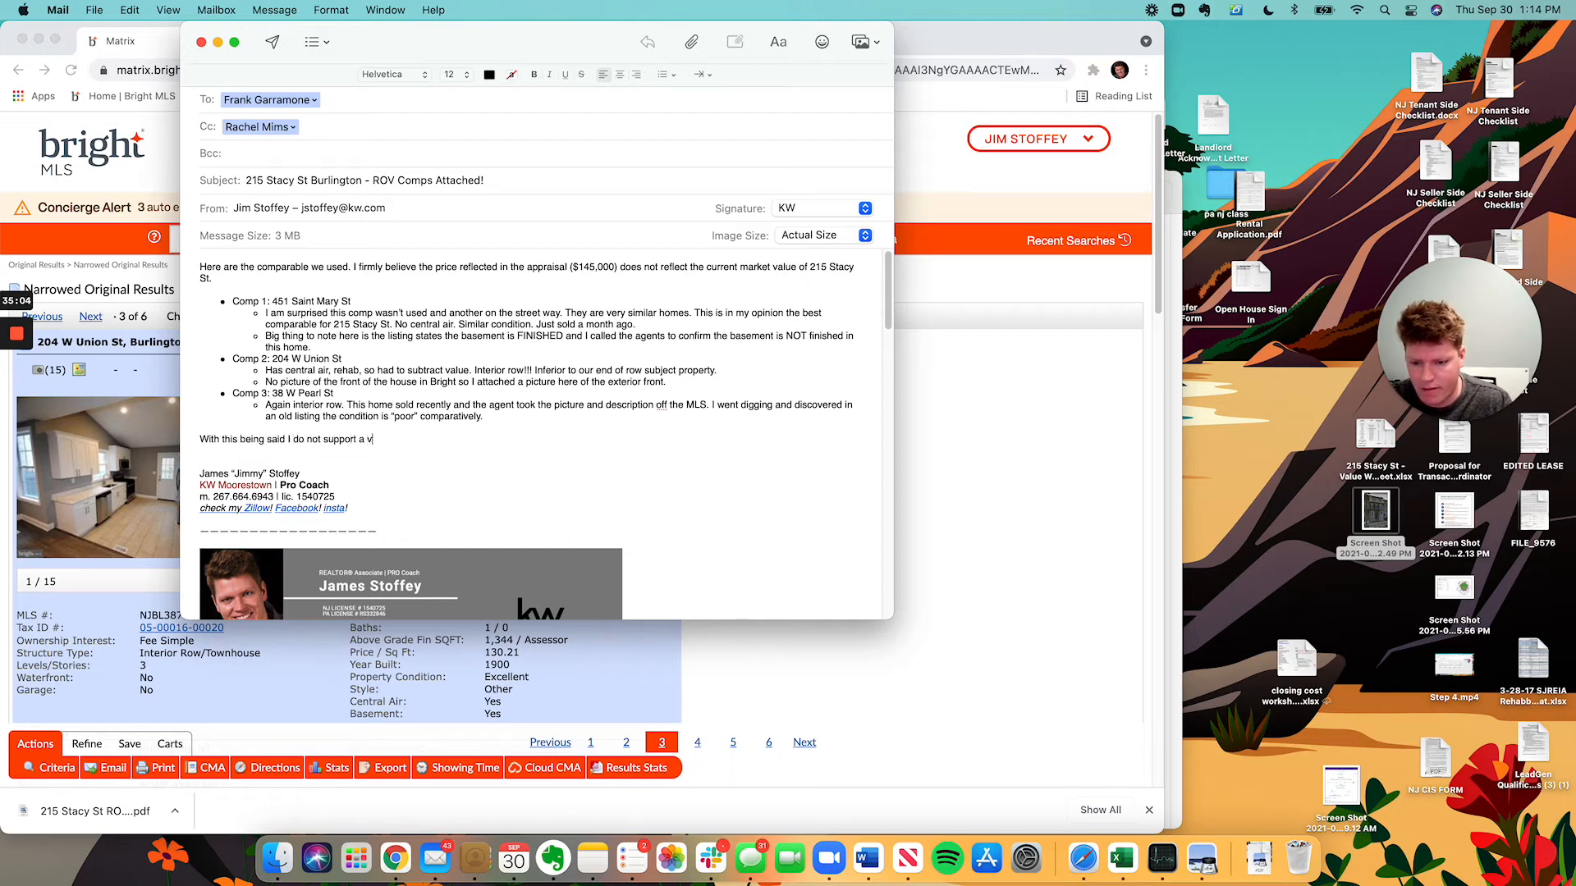
type("alue of $1290")
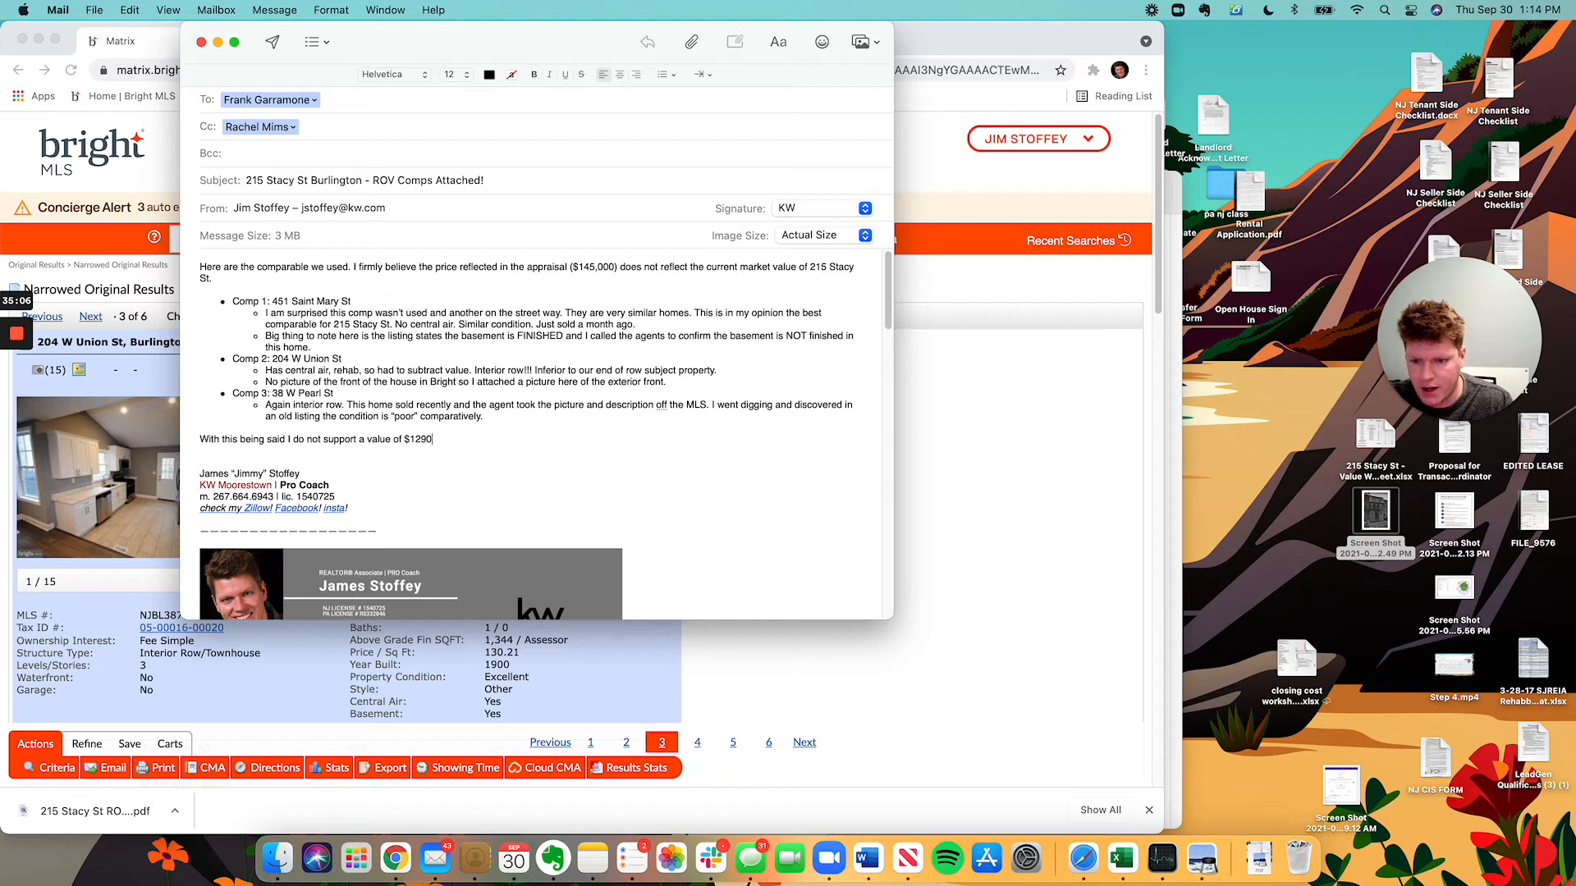
key("BackSpace")
key("BackSpace")
key("BackSpace")
type("90,000 on the ")
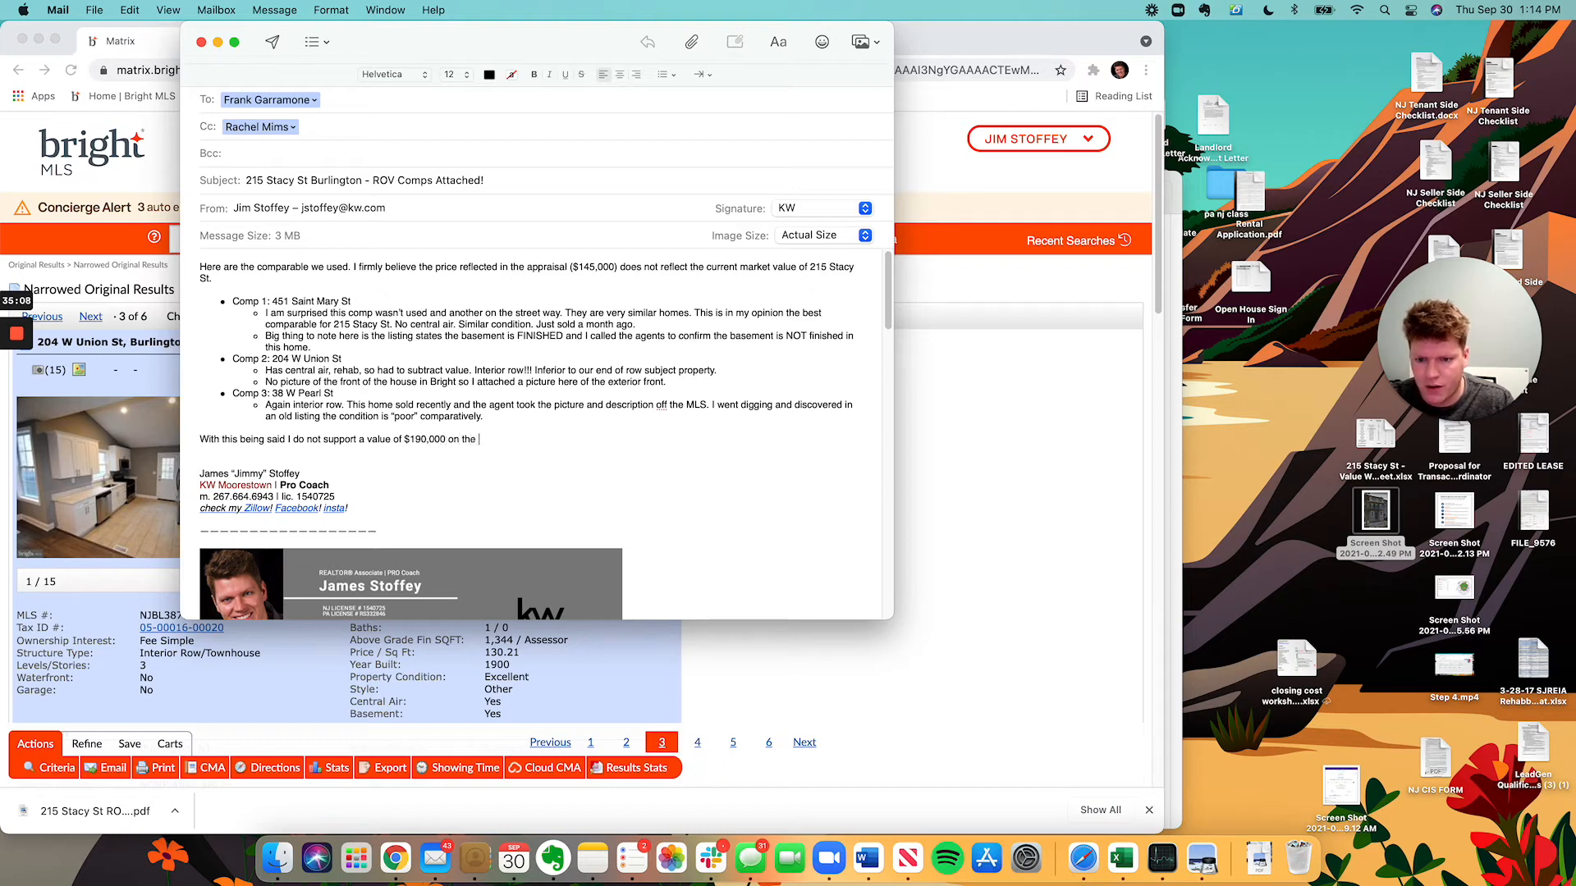
type("appraisal")
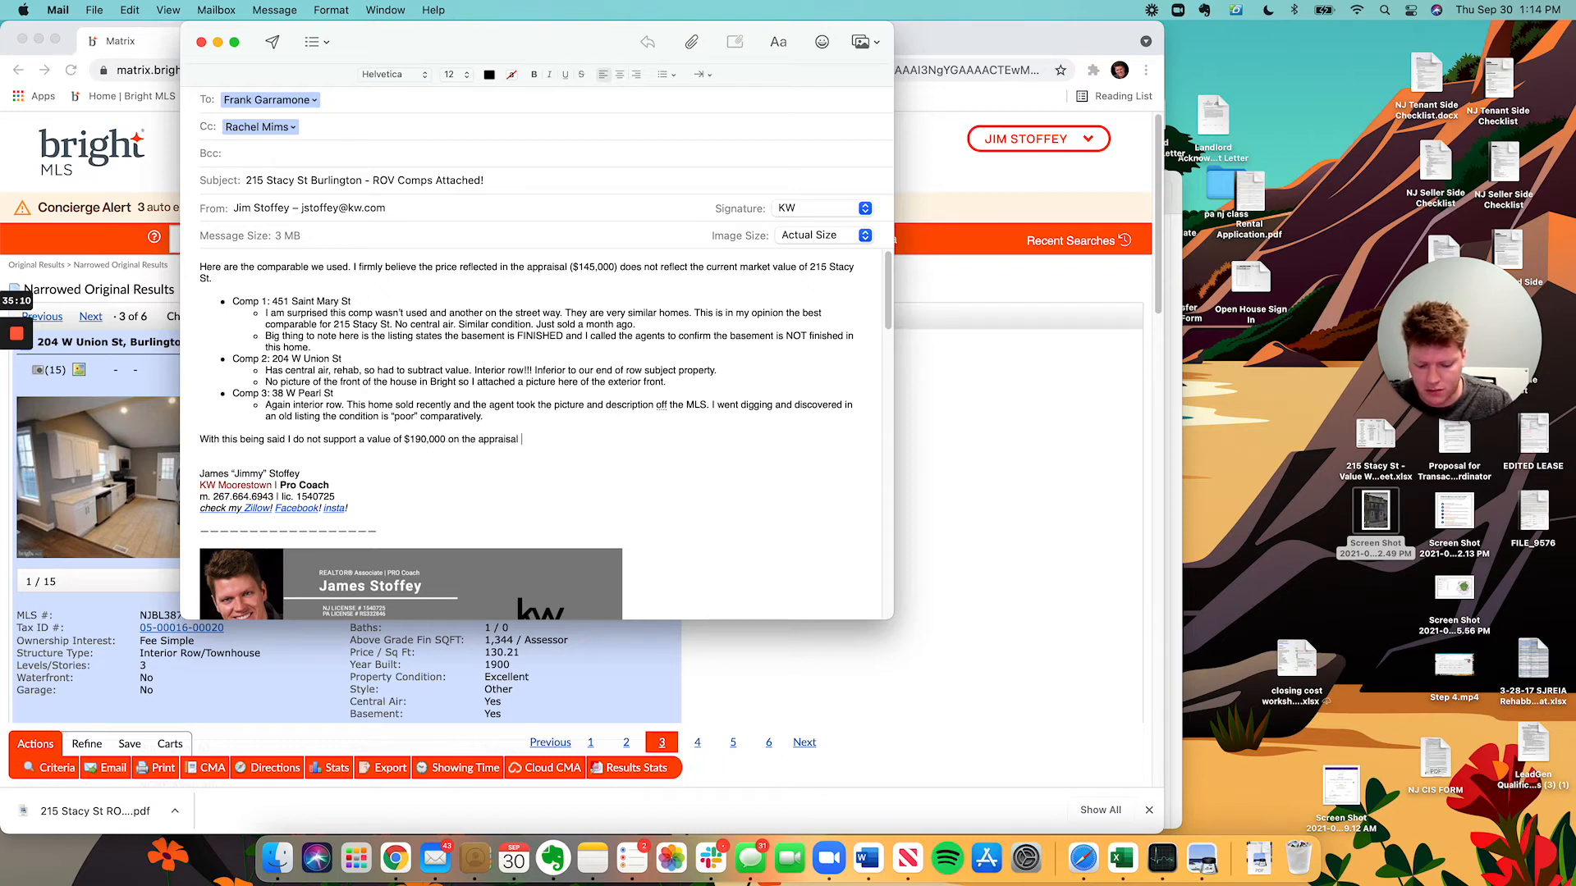
type(" / contract price.")
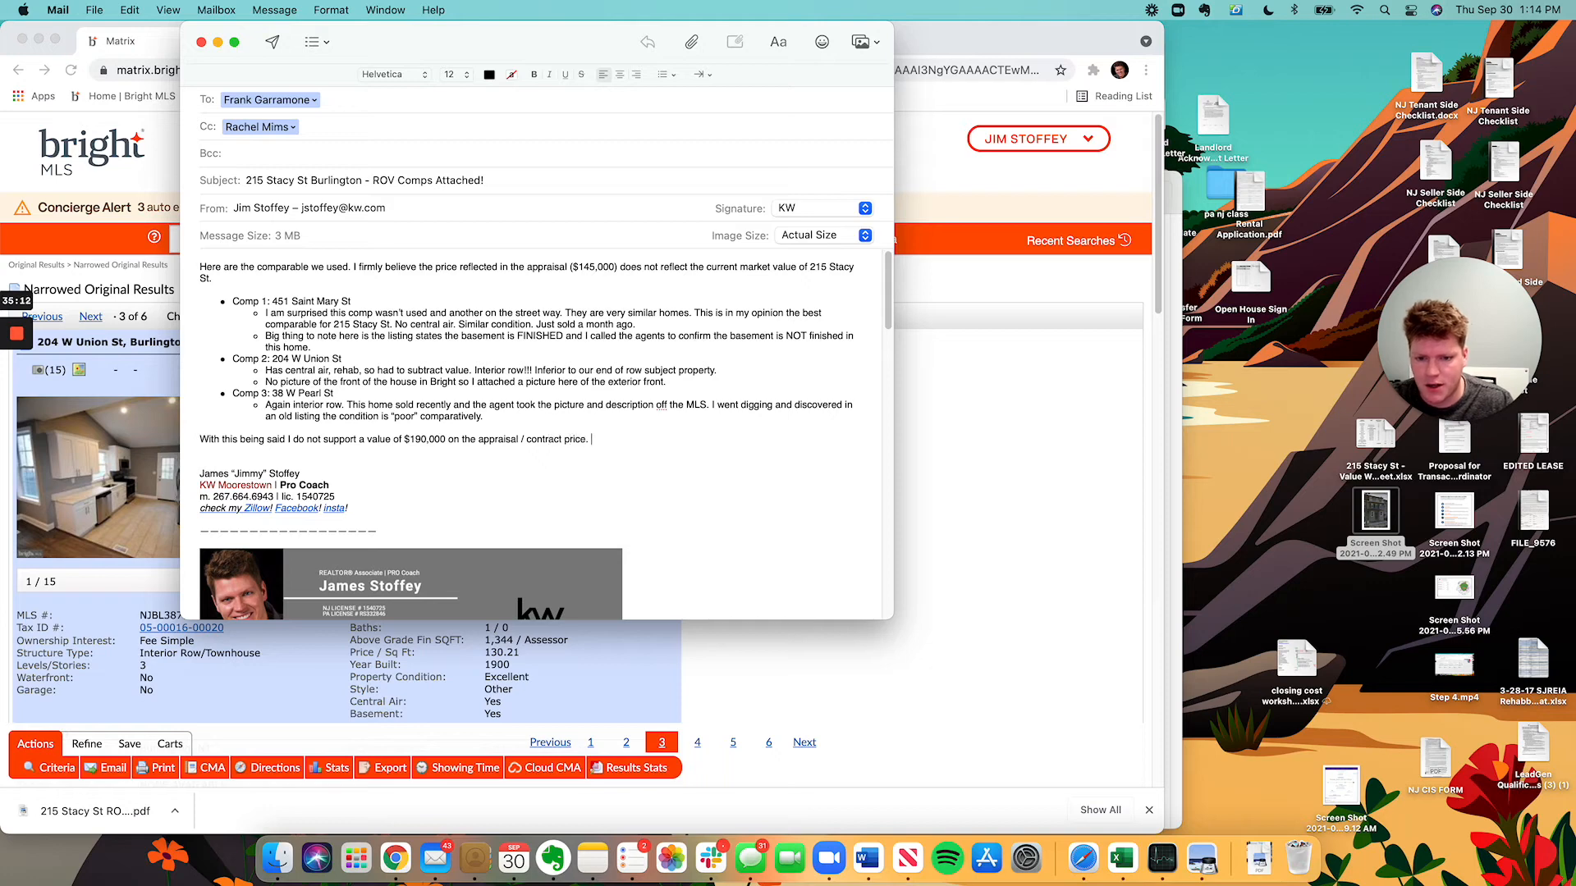
type(" However ")
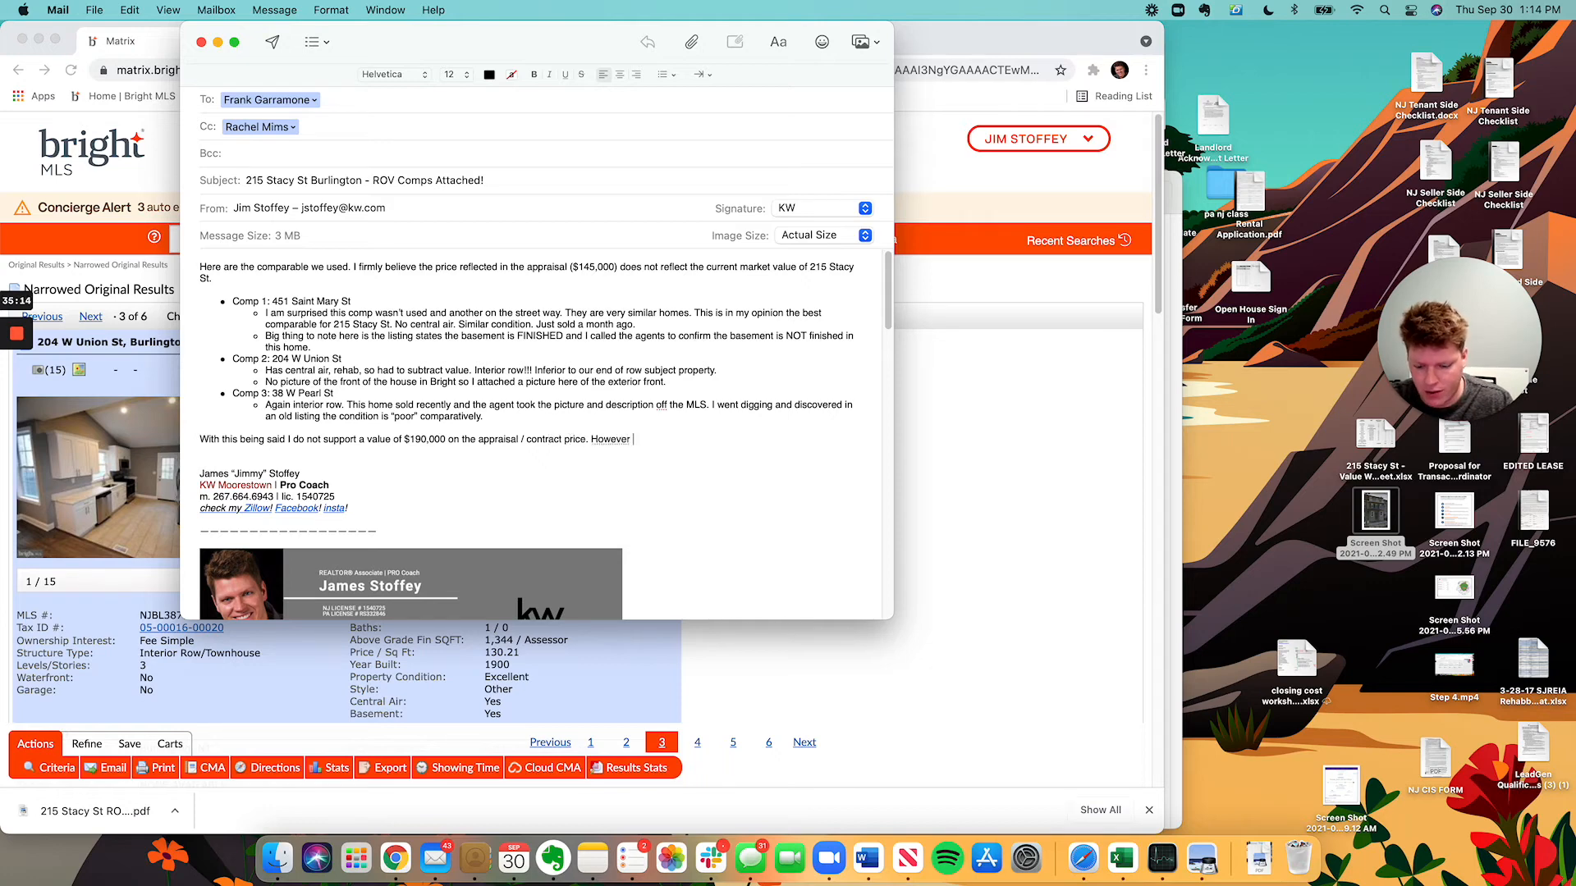
type("$145,000 is ")
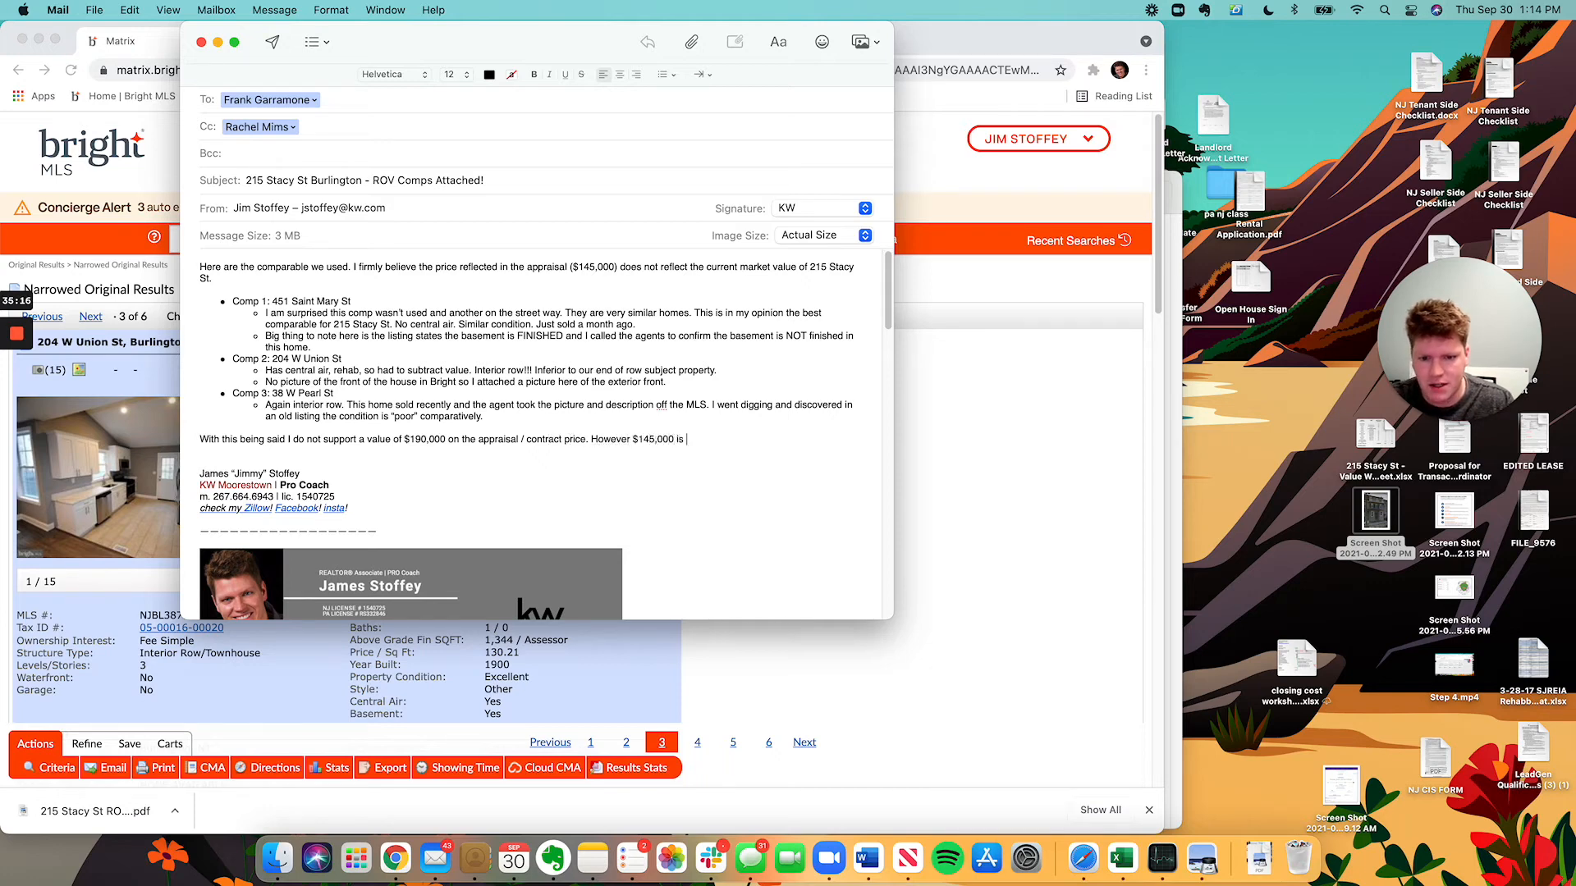
type("very low")
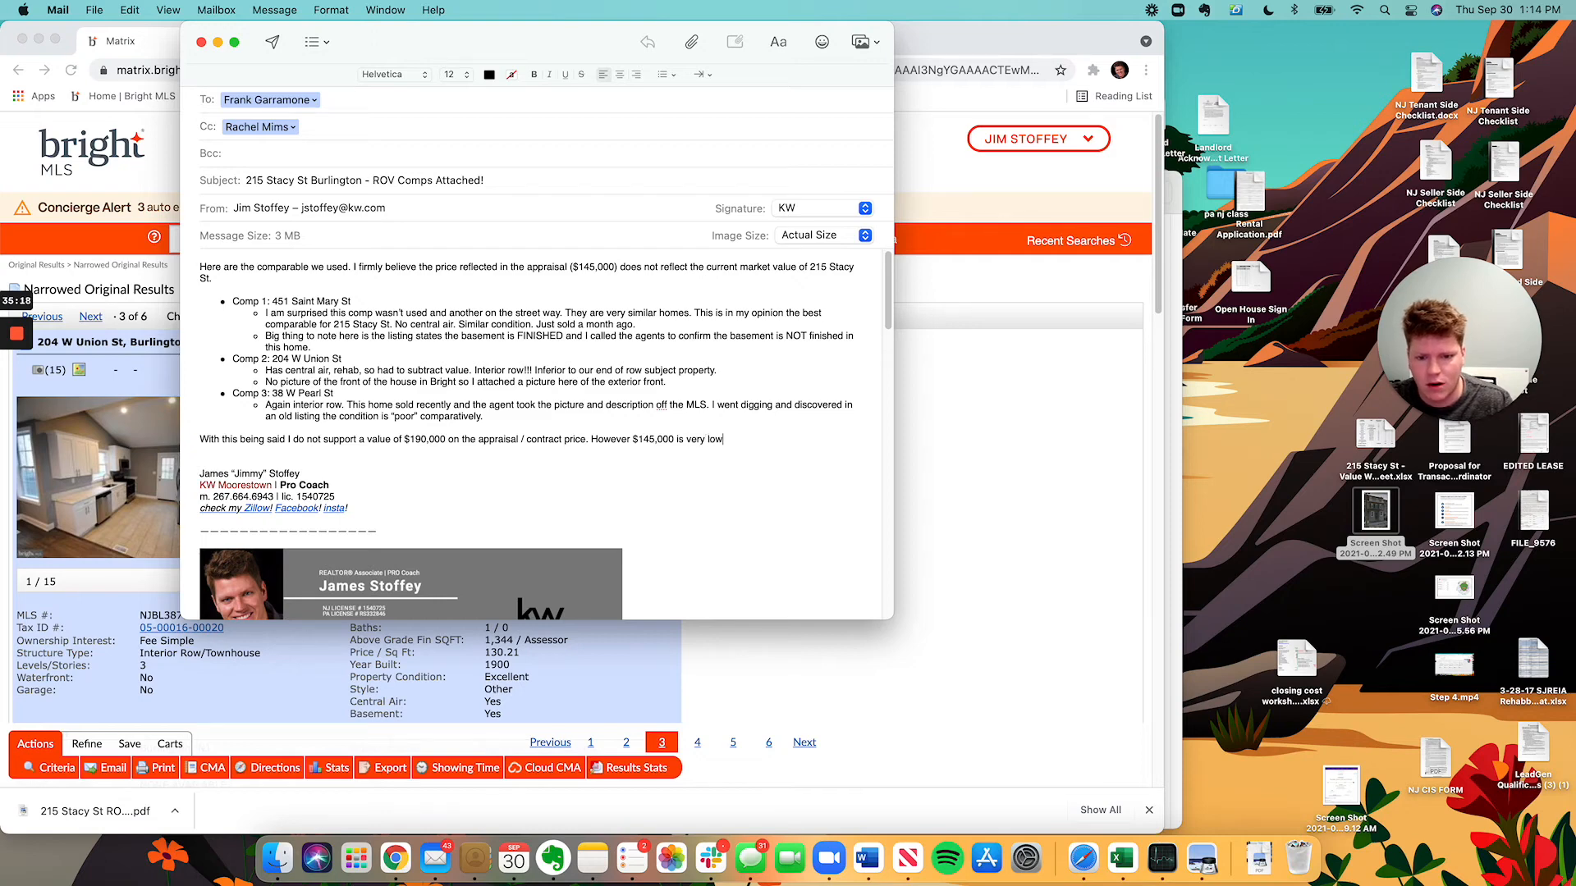
type(". There are ")
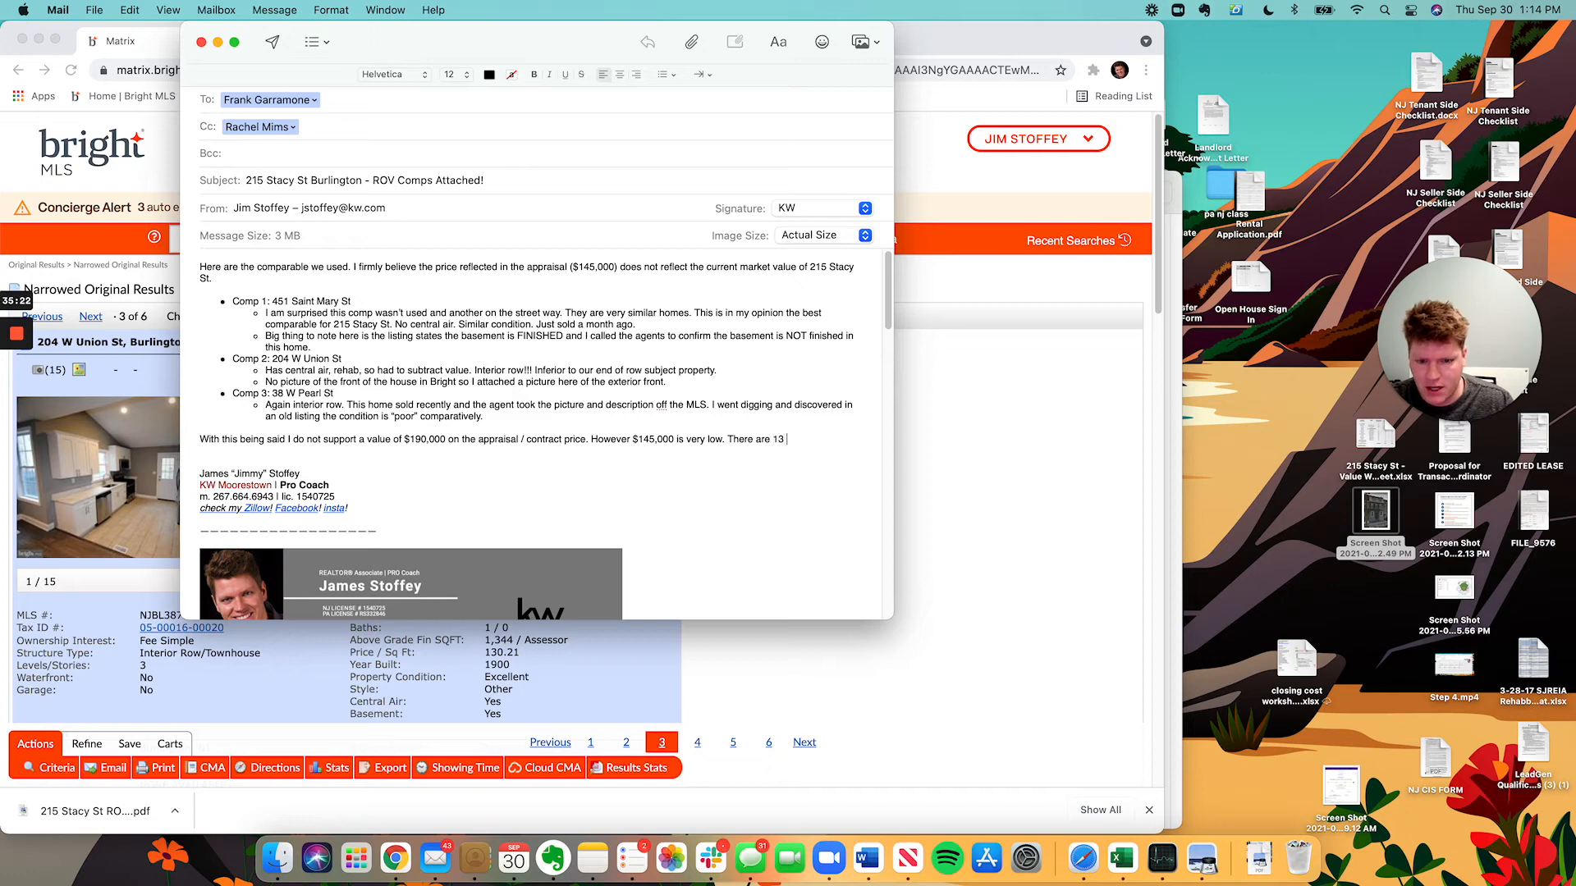
type("13 compa")
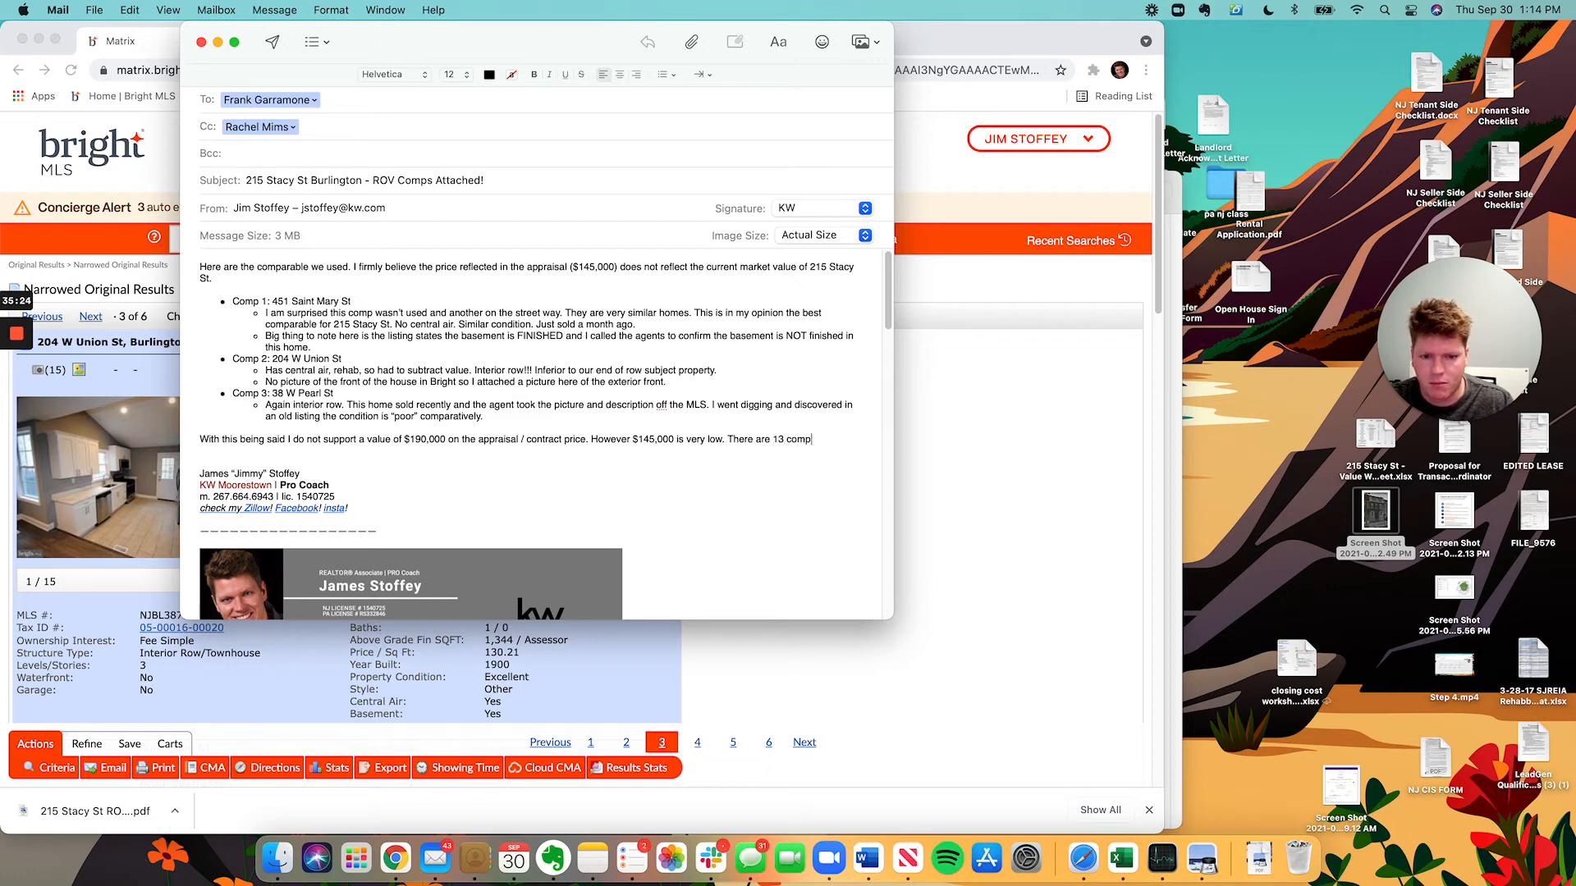
key("BackSpace")
key("BackSpace")
key("BackSpace")
key("BackSpace")
key("BackSpace")
key("BackSpace")
type("more compa")
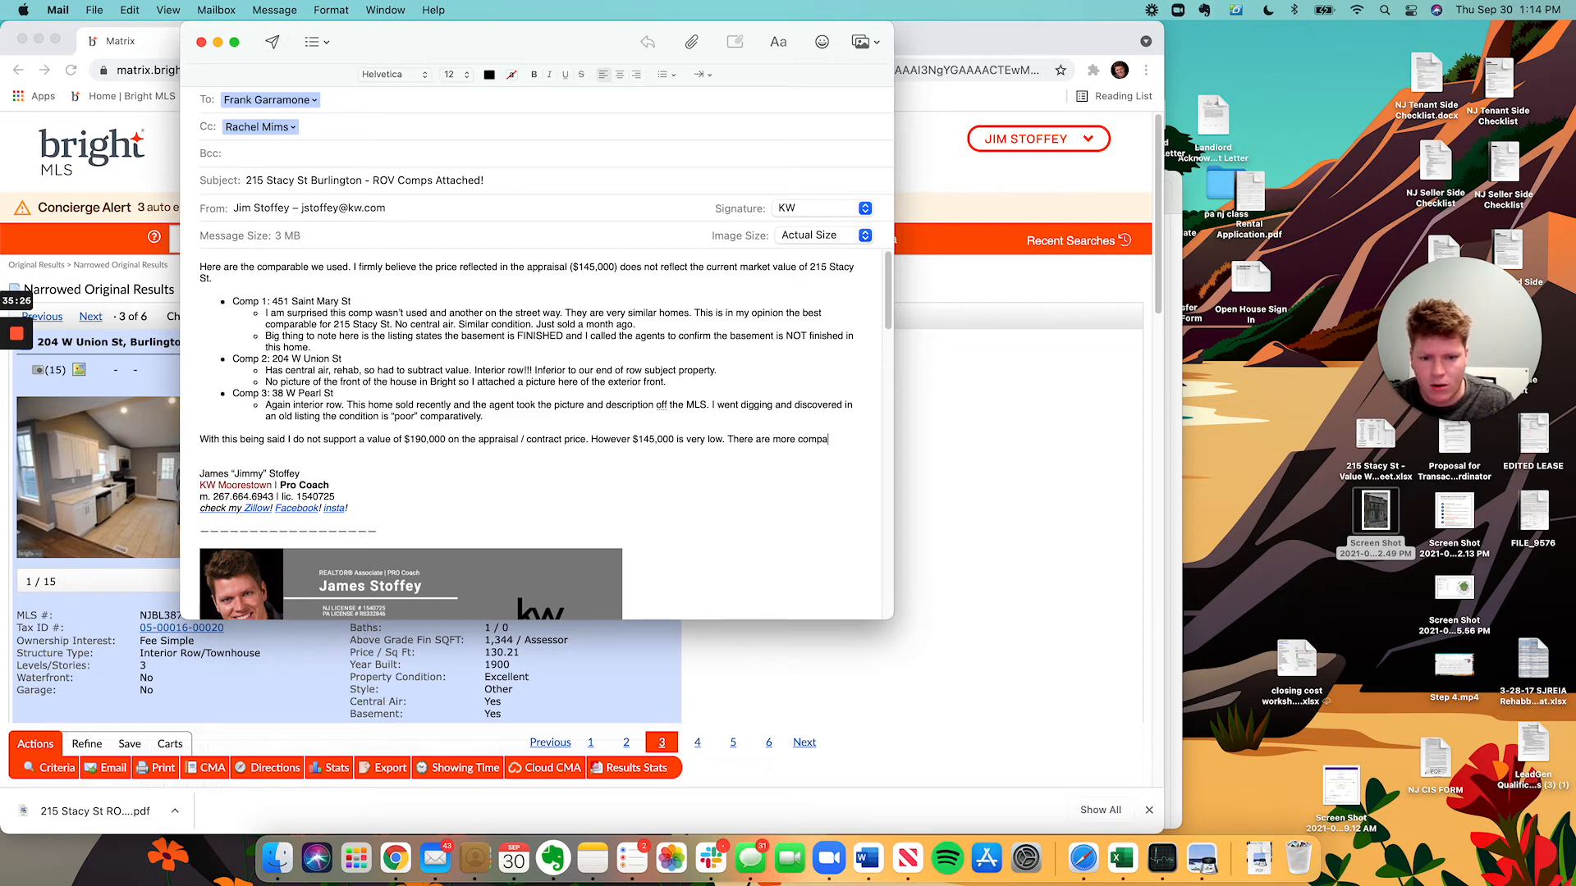
type("rables tha")
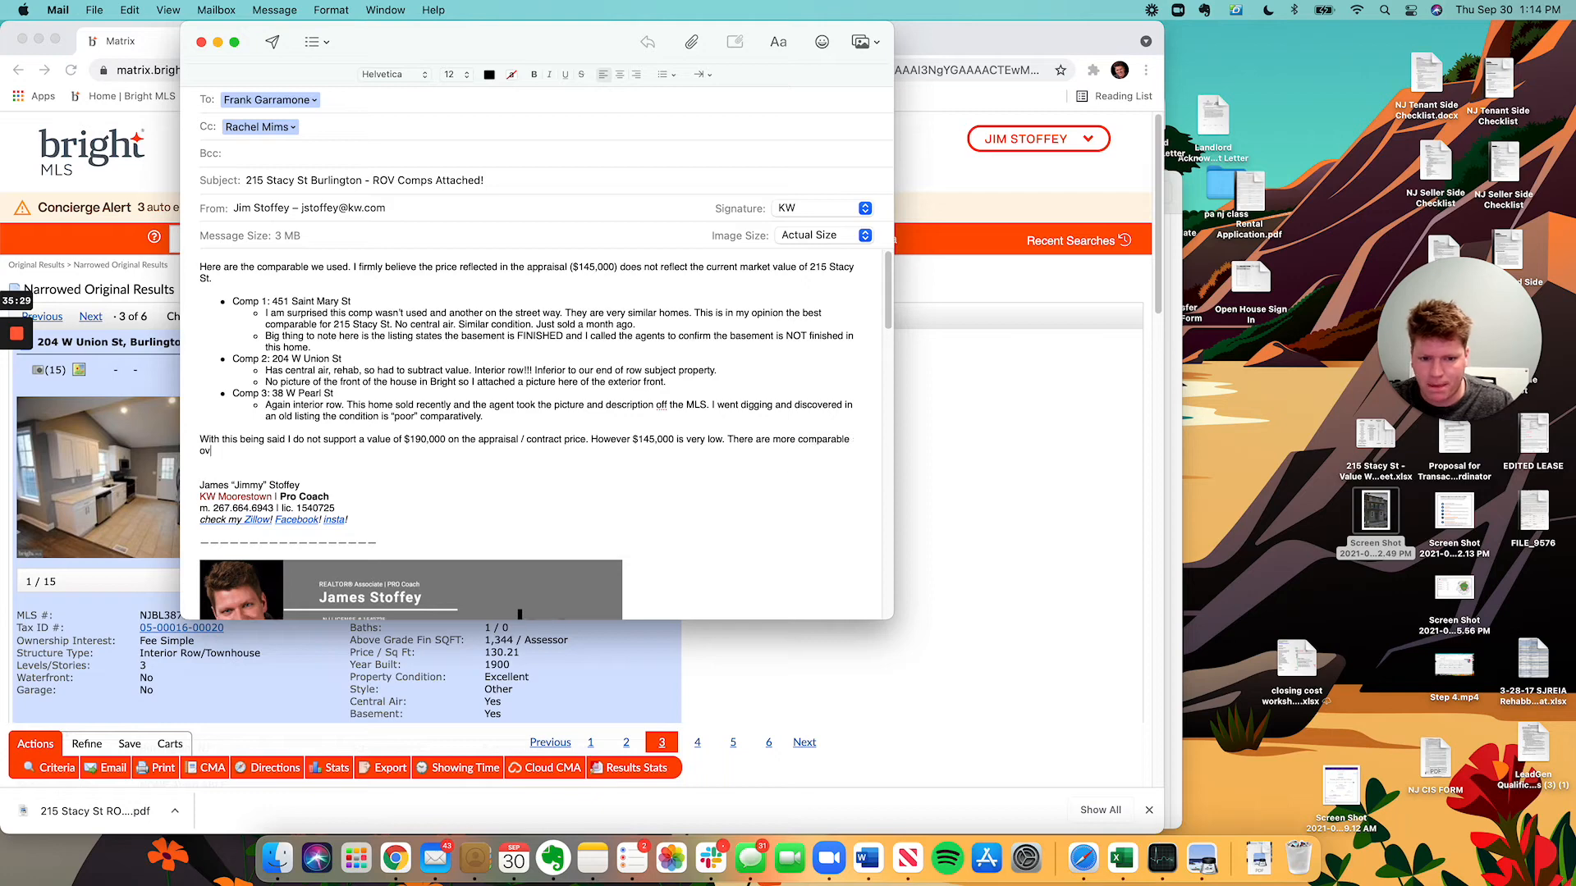
Delete the unfinished 'more comparables' text and start a new paragraph after 'very low.'.
key("BackSpace")
key("BackSpace")
key("BackSpace")
key("BackSpace")
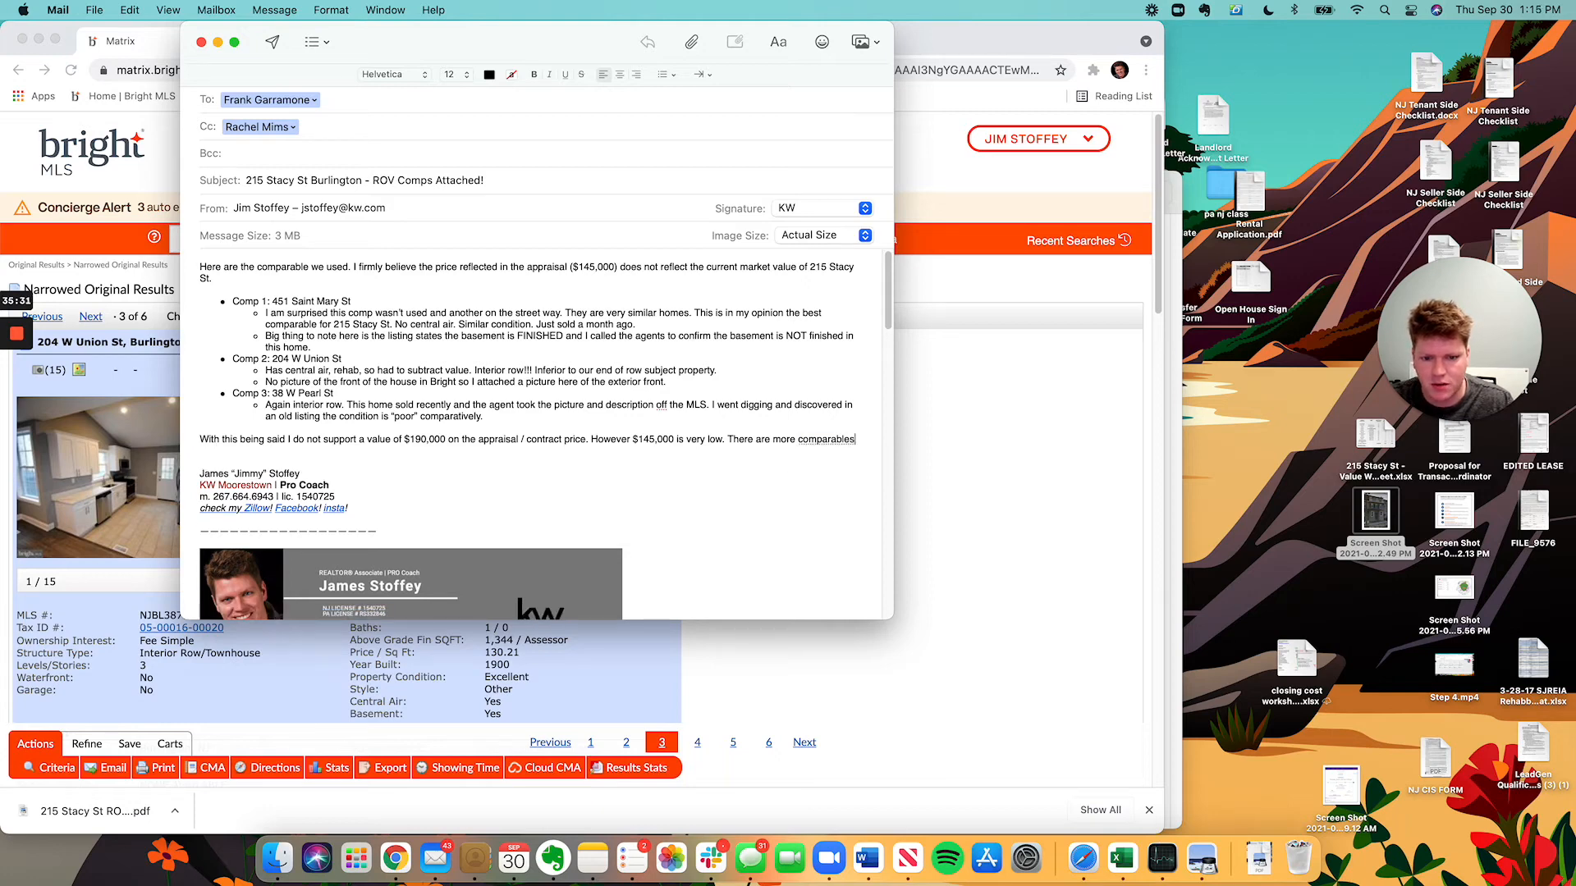
key("BackSpace")
key("BackSpace")
key("BackSpace")
key("BackSpace")
key("BackSpace")
key("BackSpace")
key("BackSpace")
key("BackSpace")
key("BackSpace")
key("BackSpace")
key("BackSpace")
key("BackSpace")
key("BackSpace")
key("BackSpace")
key("BackSpace")
key("BackSpace")
key("BackSpace")
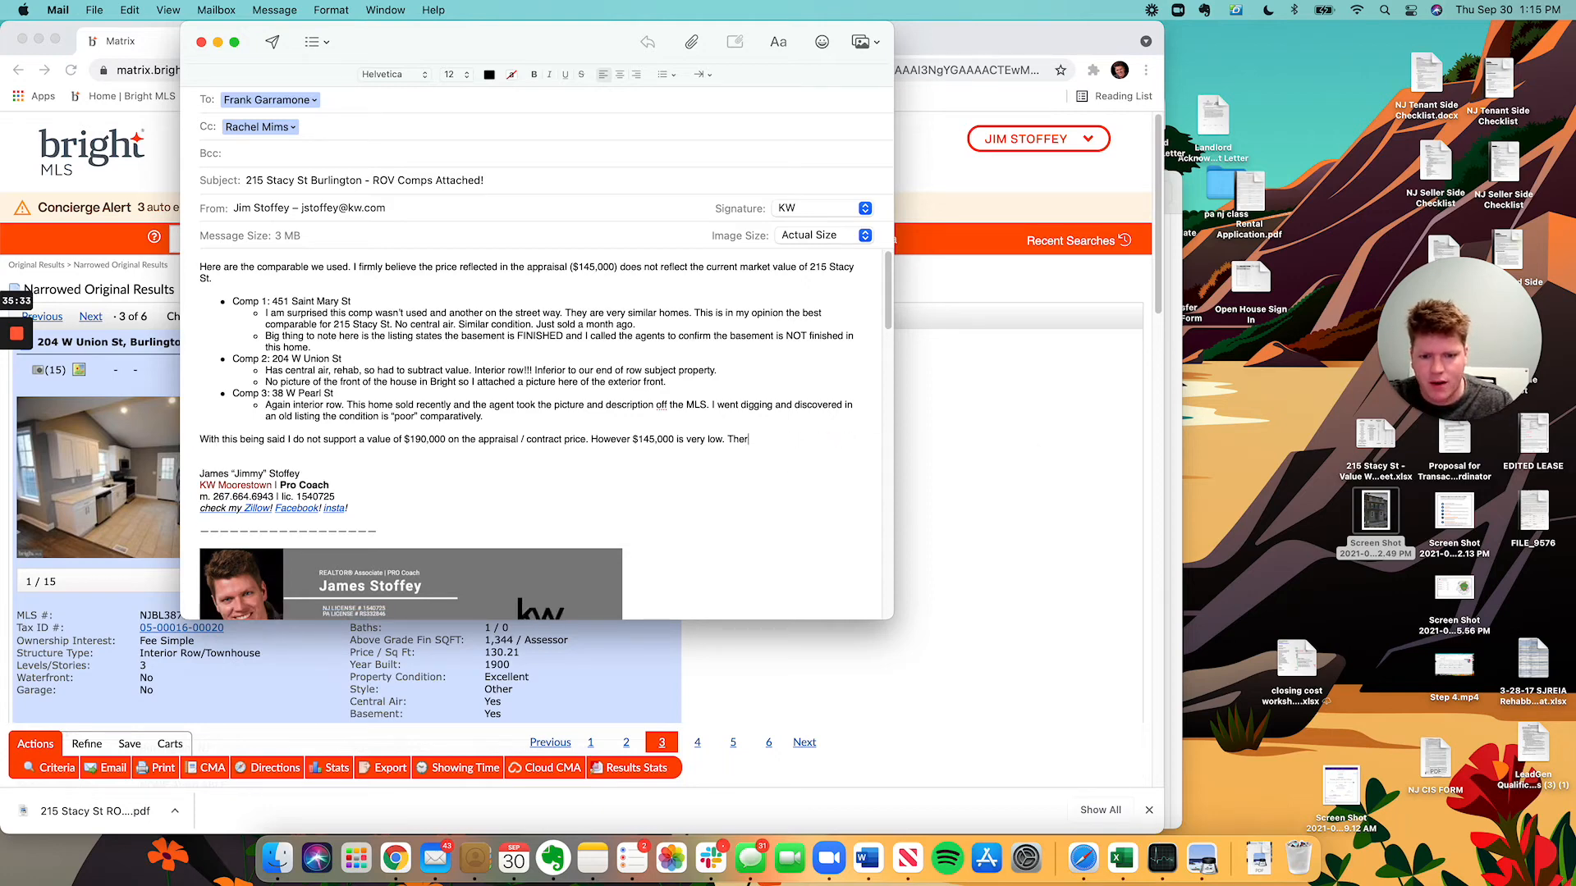
key("BackSpace")
key("BackSpace")
key("BackSpace")
key("BackSpace")
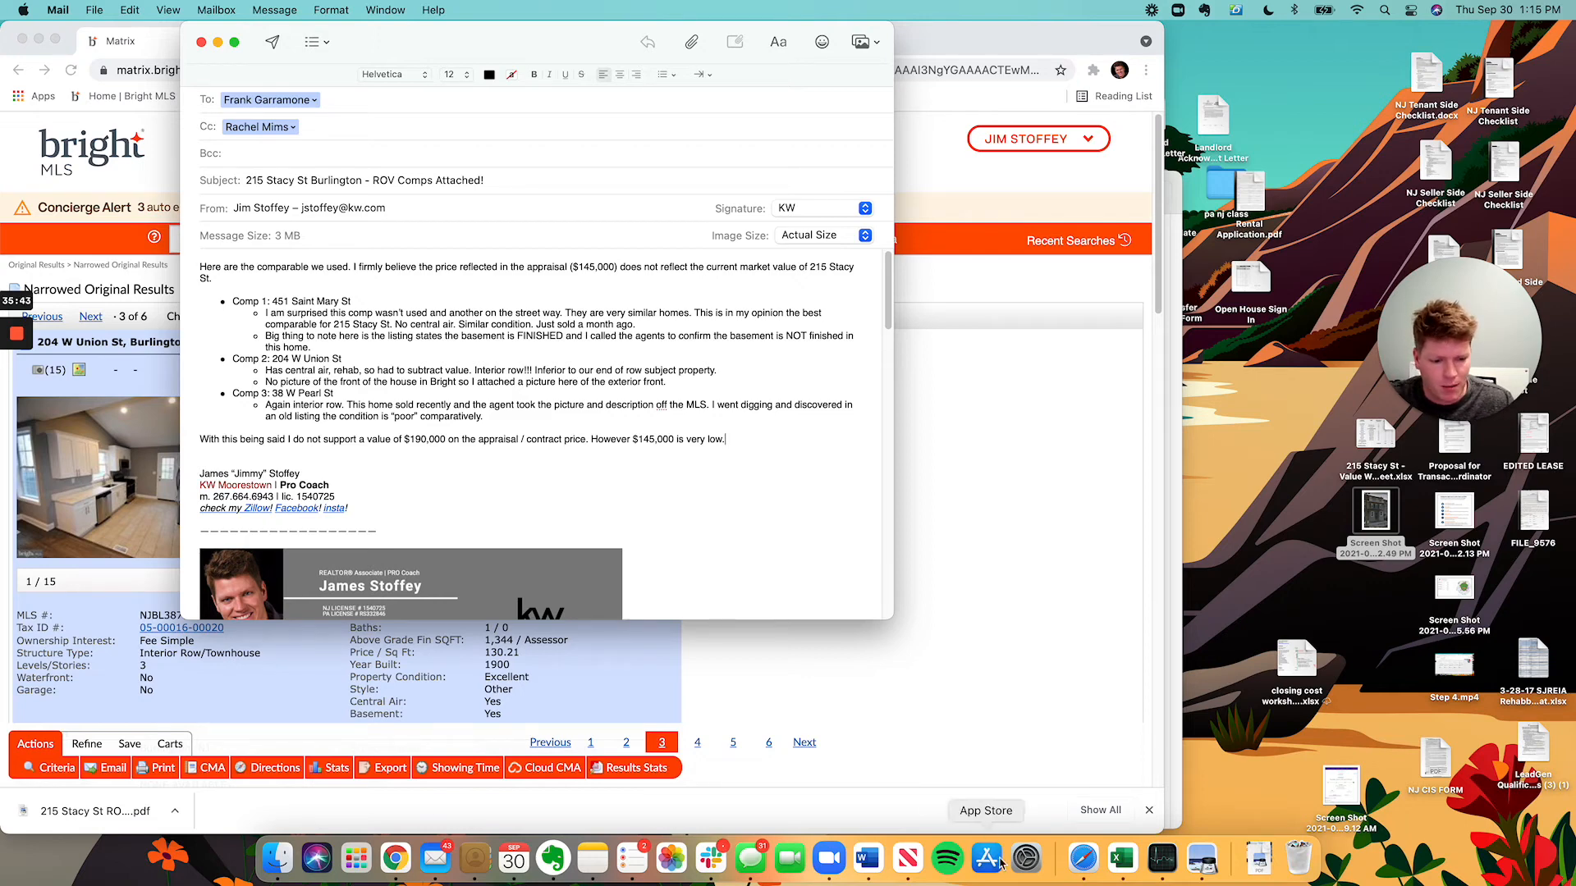
scroll(630, 397, "down", 2)
scroll(630, 397, "up", 3)
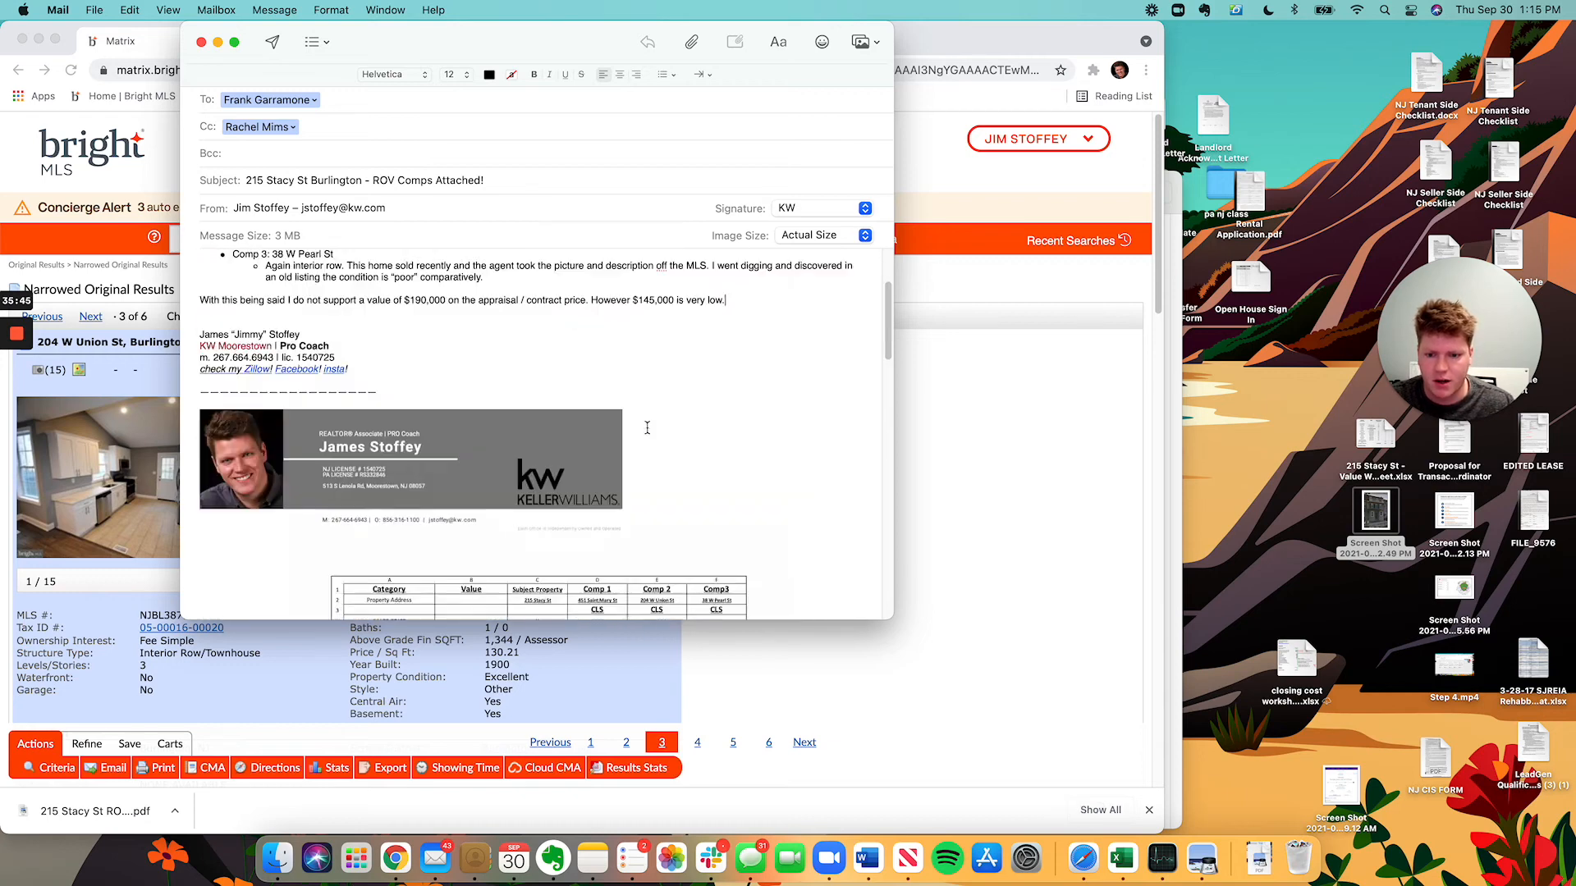
left_click(756, 440)
key("Return")
key("Return")
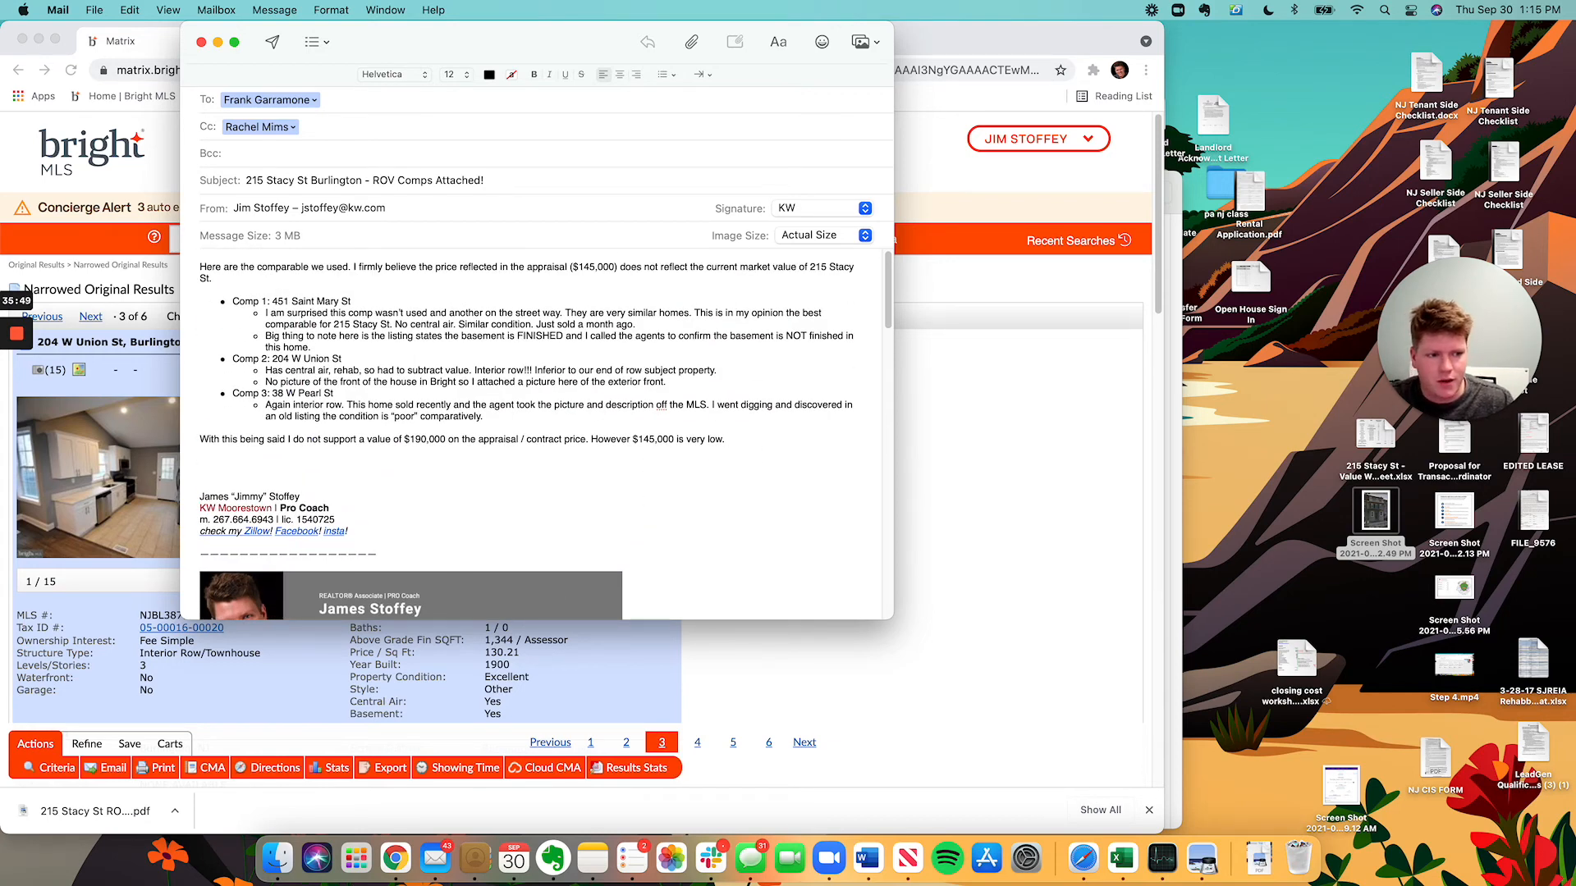
left_click(632, 858)
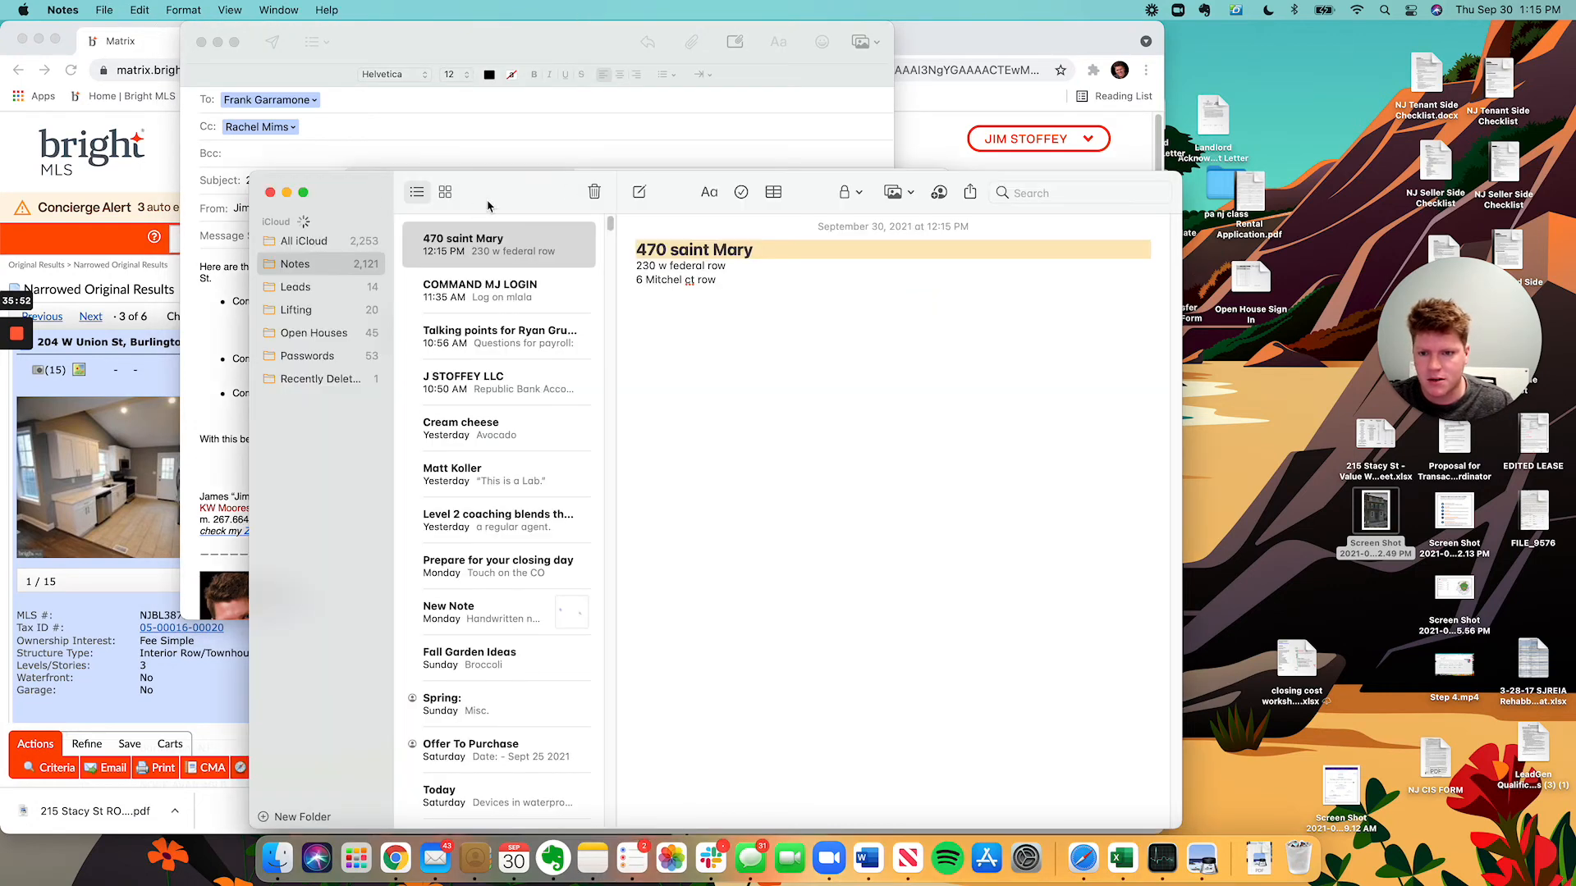
left_click_drag(490, 205, 784, 54)
left_click(159, 375)
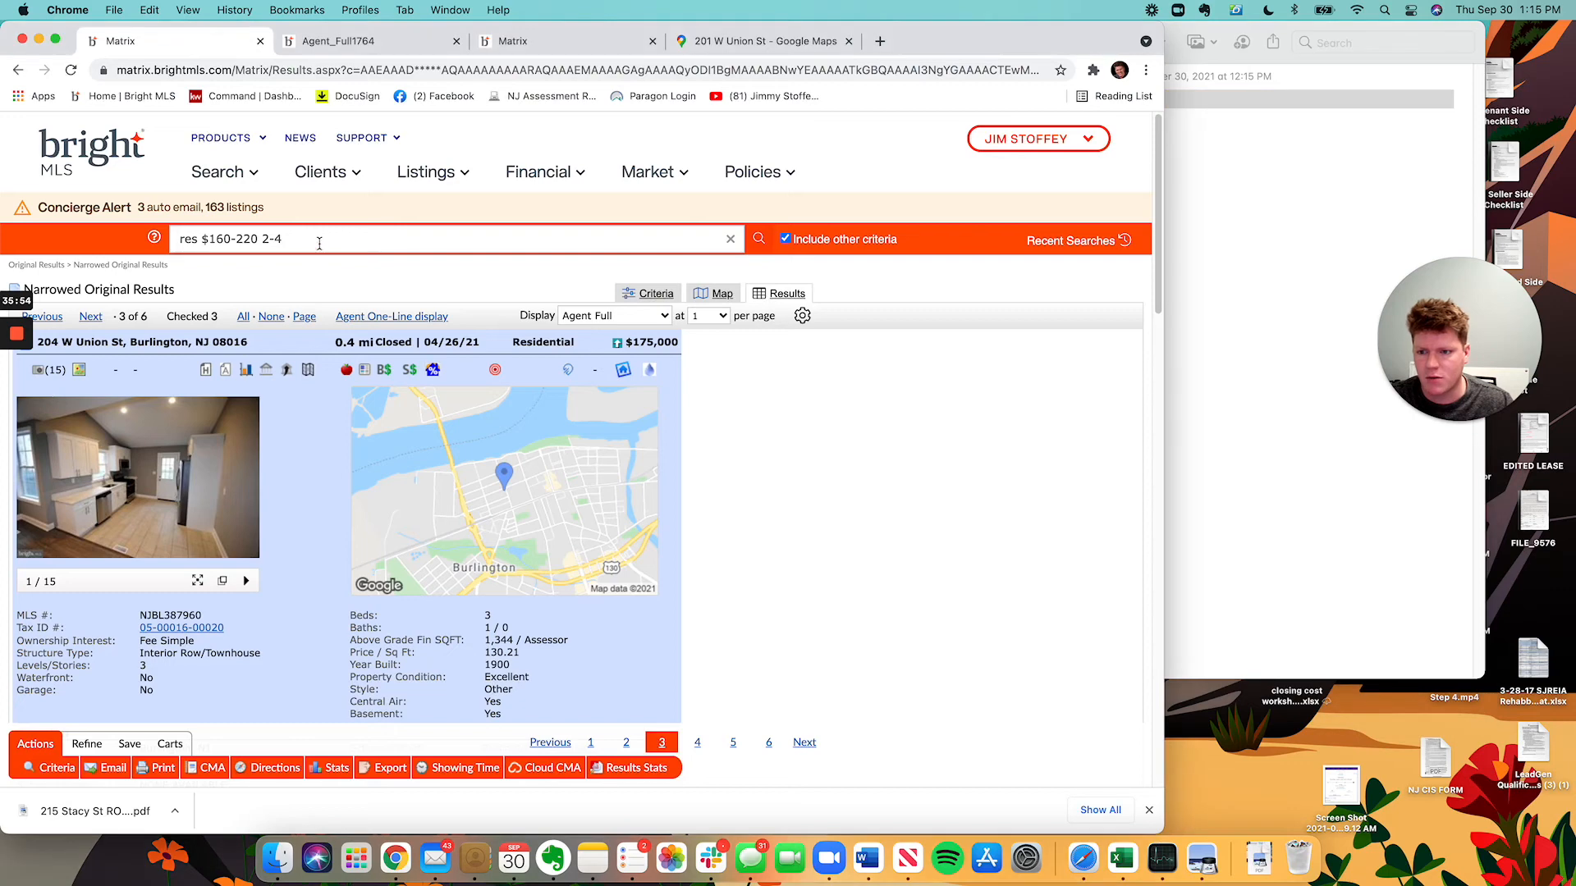
left_click(320, 242)
left_click(785, 238)
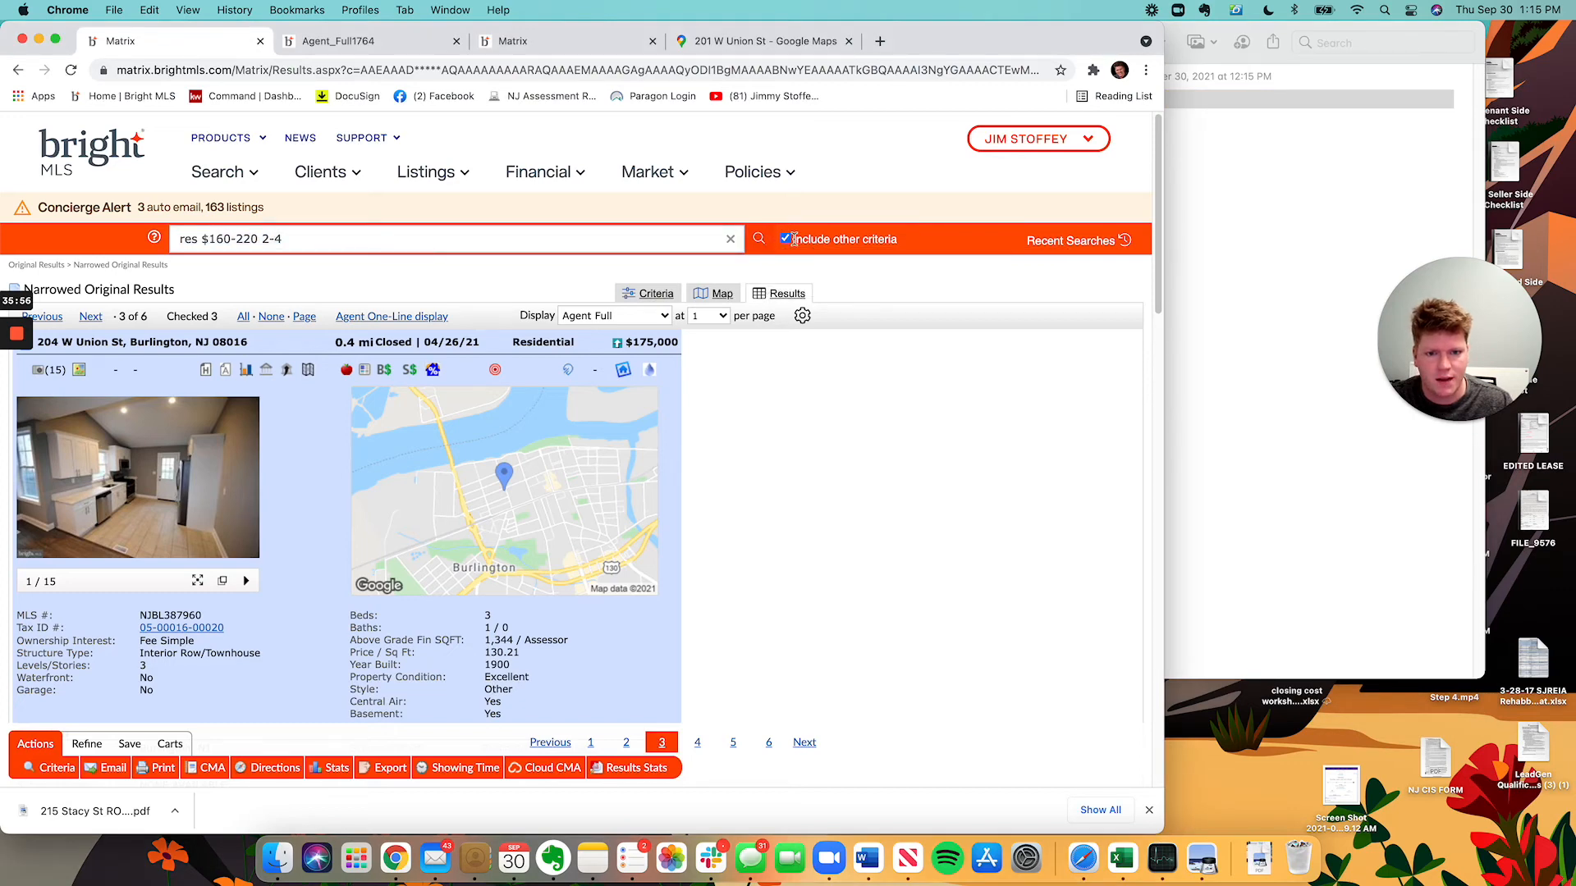
left_click(1267, 293)
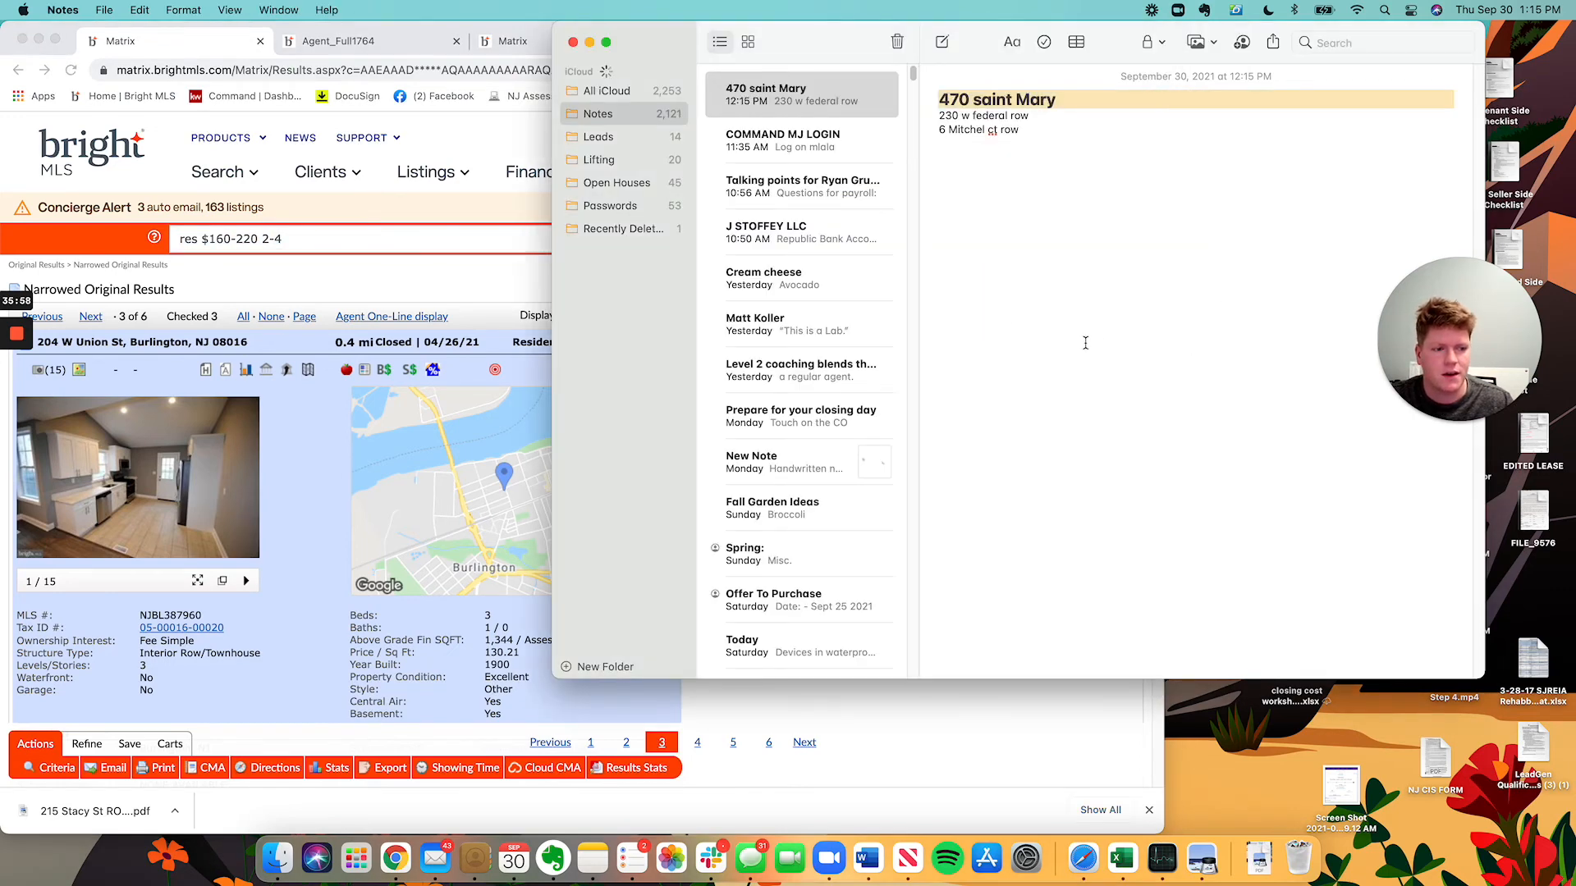
left_click(232, 273)
left_click(238, 239)
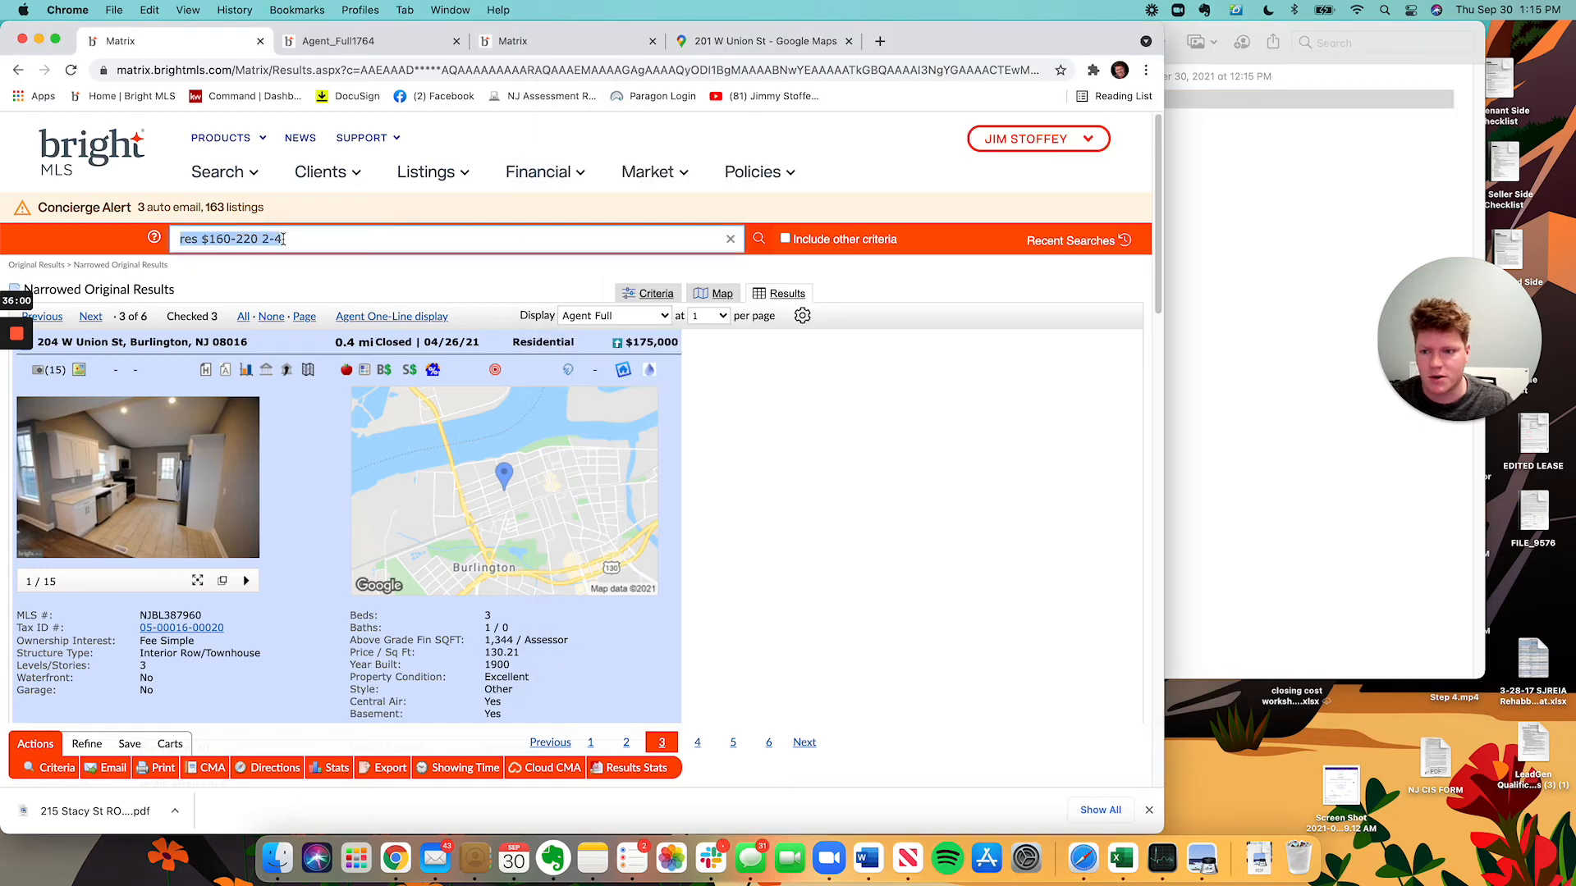
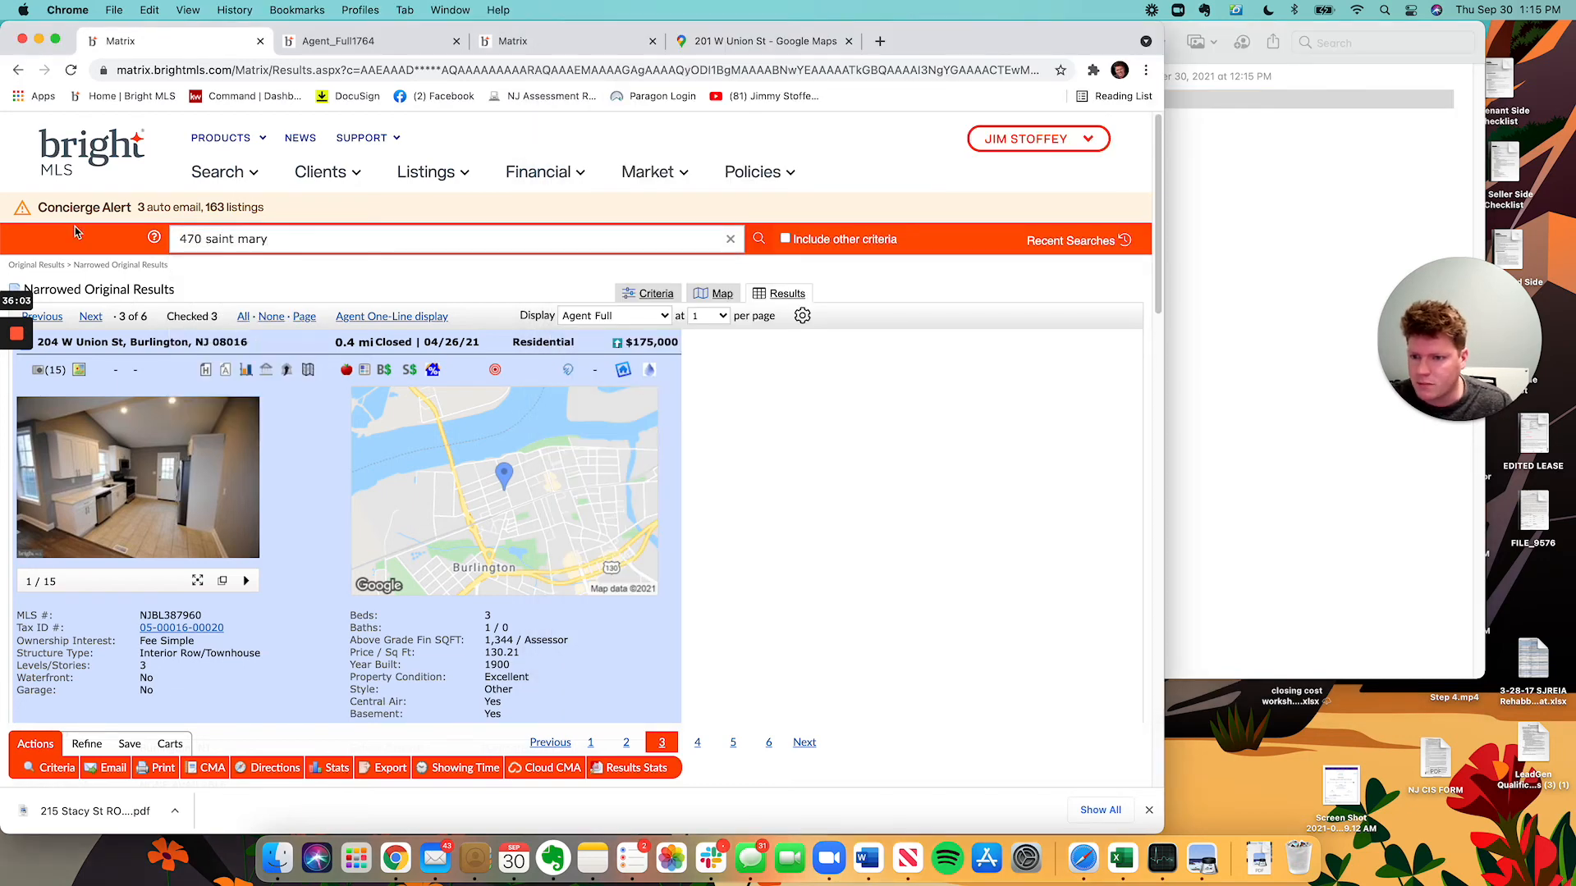
key("Return")
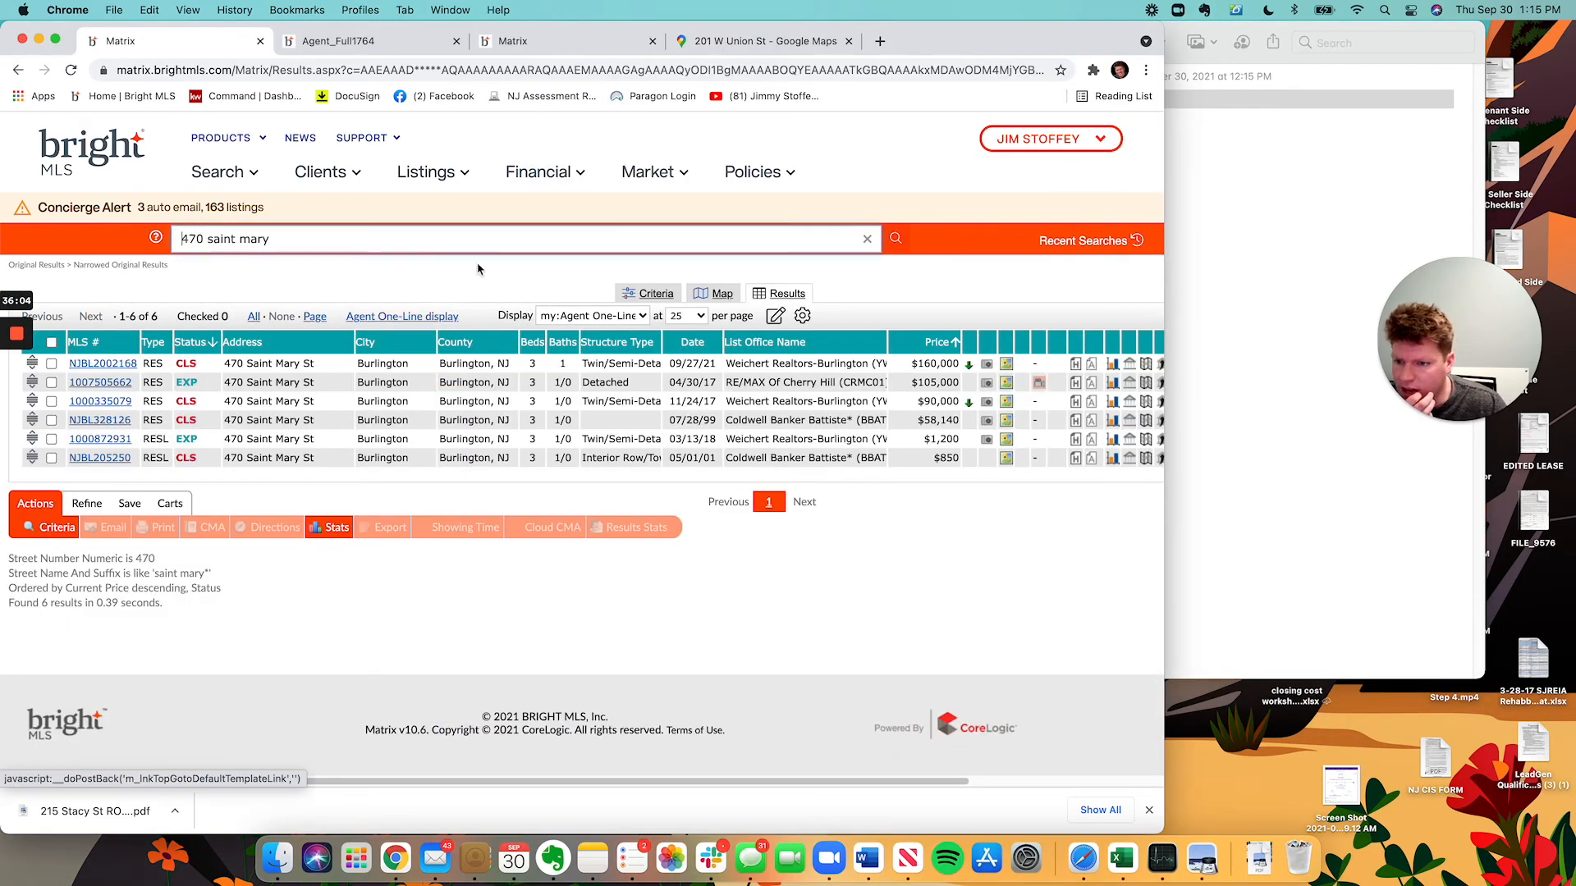
left_click(102, 363)
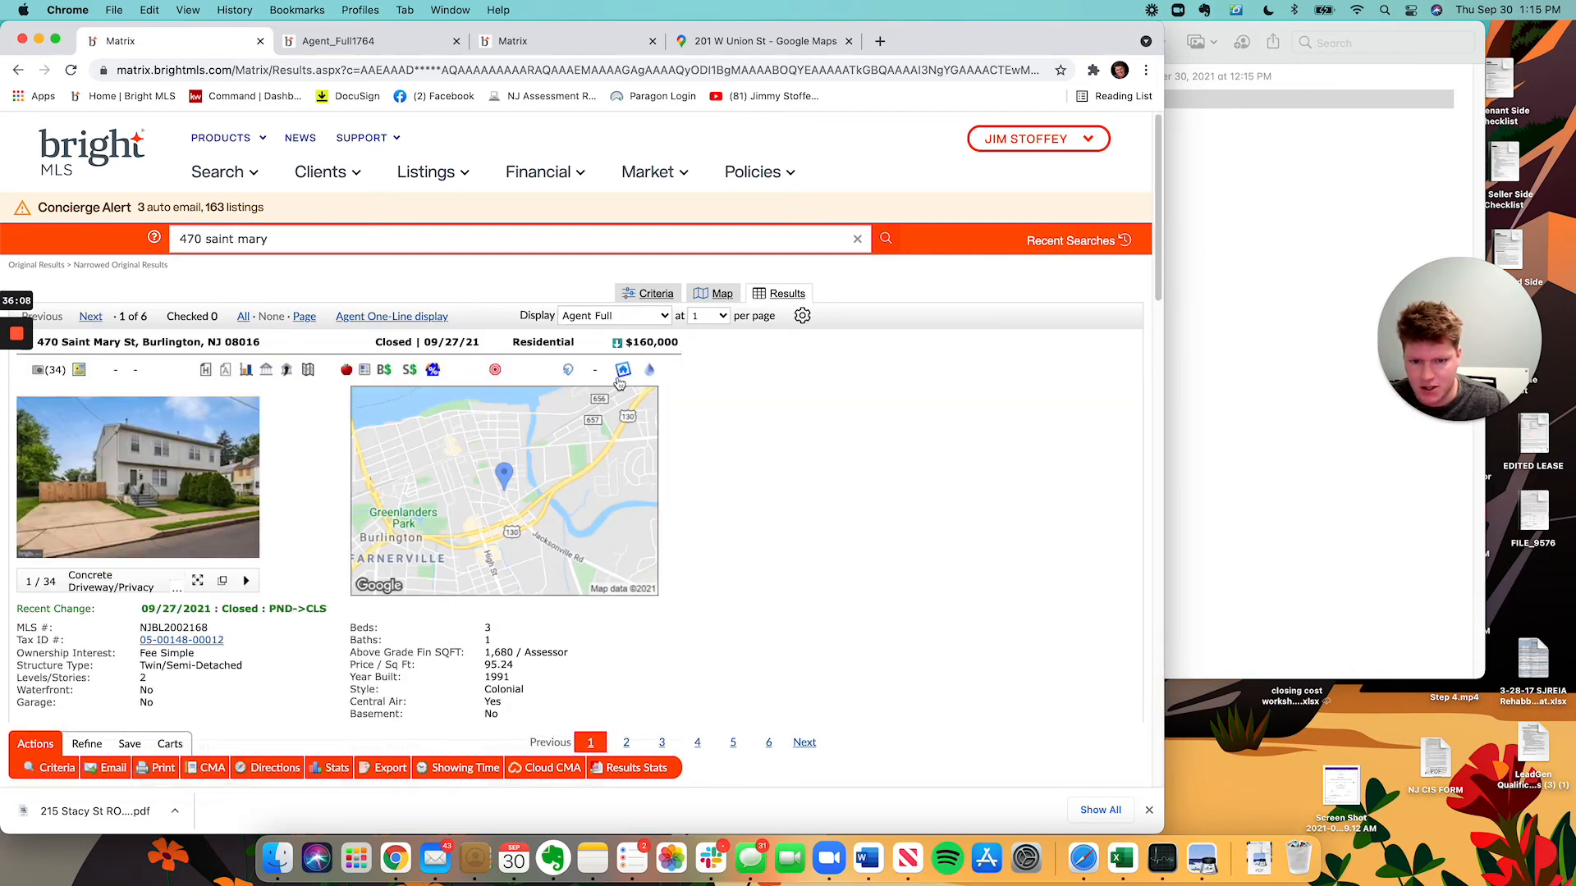
left_click(443, 863)
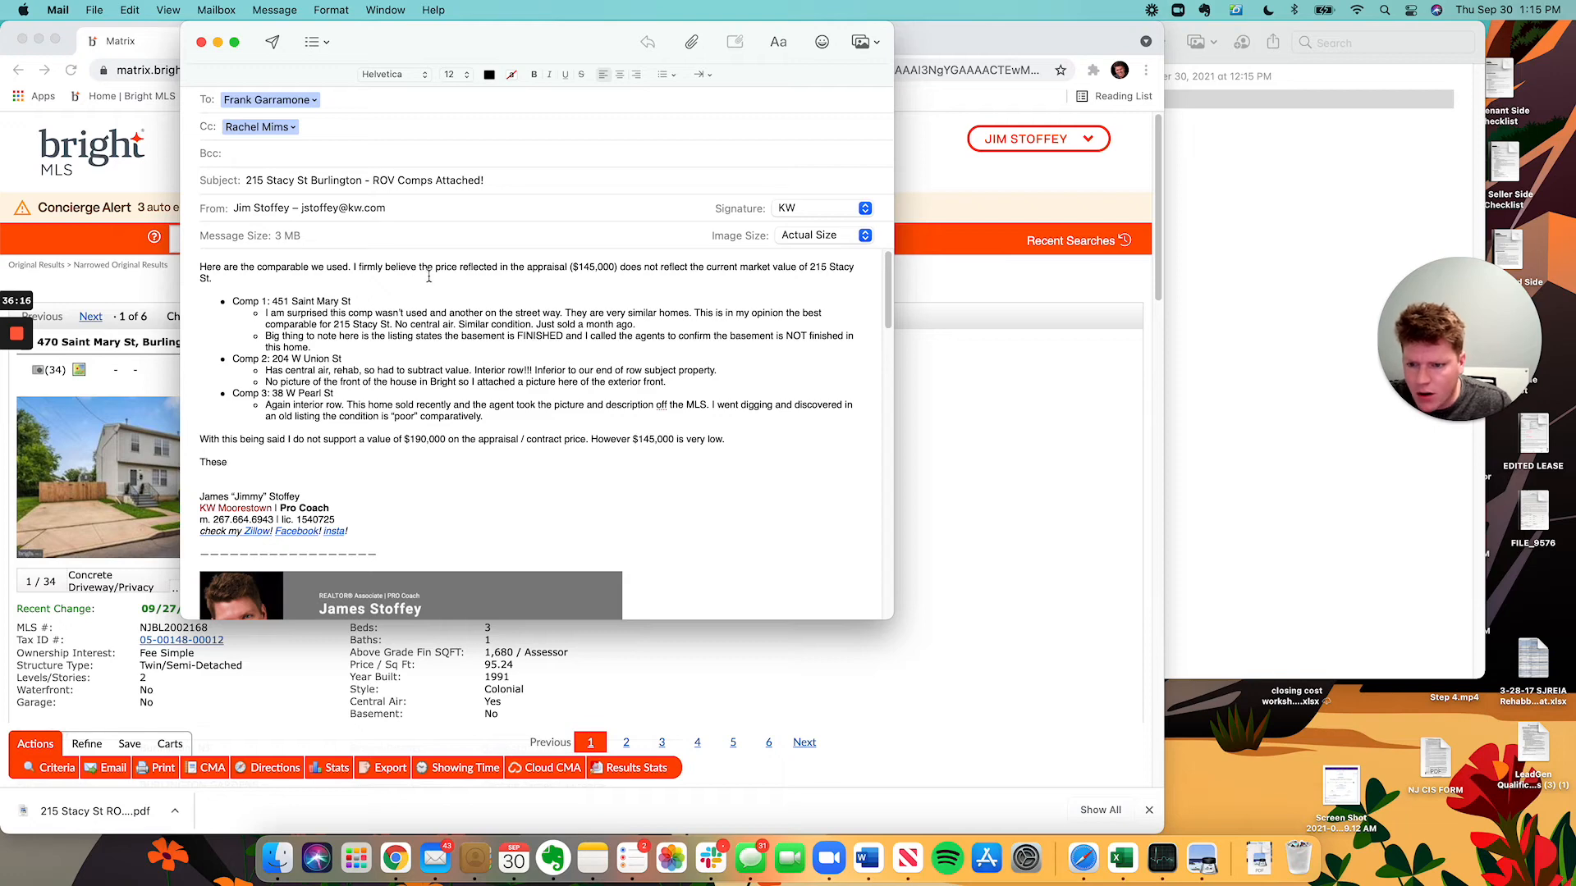
Bold the finished-basement bullet under Comp 1.
triple_click(263, 334)
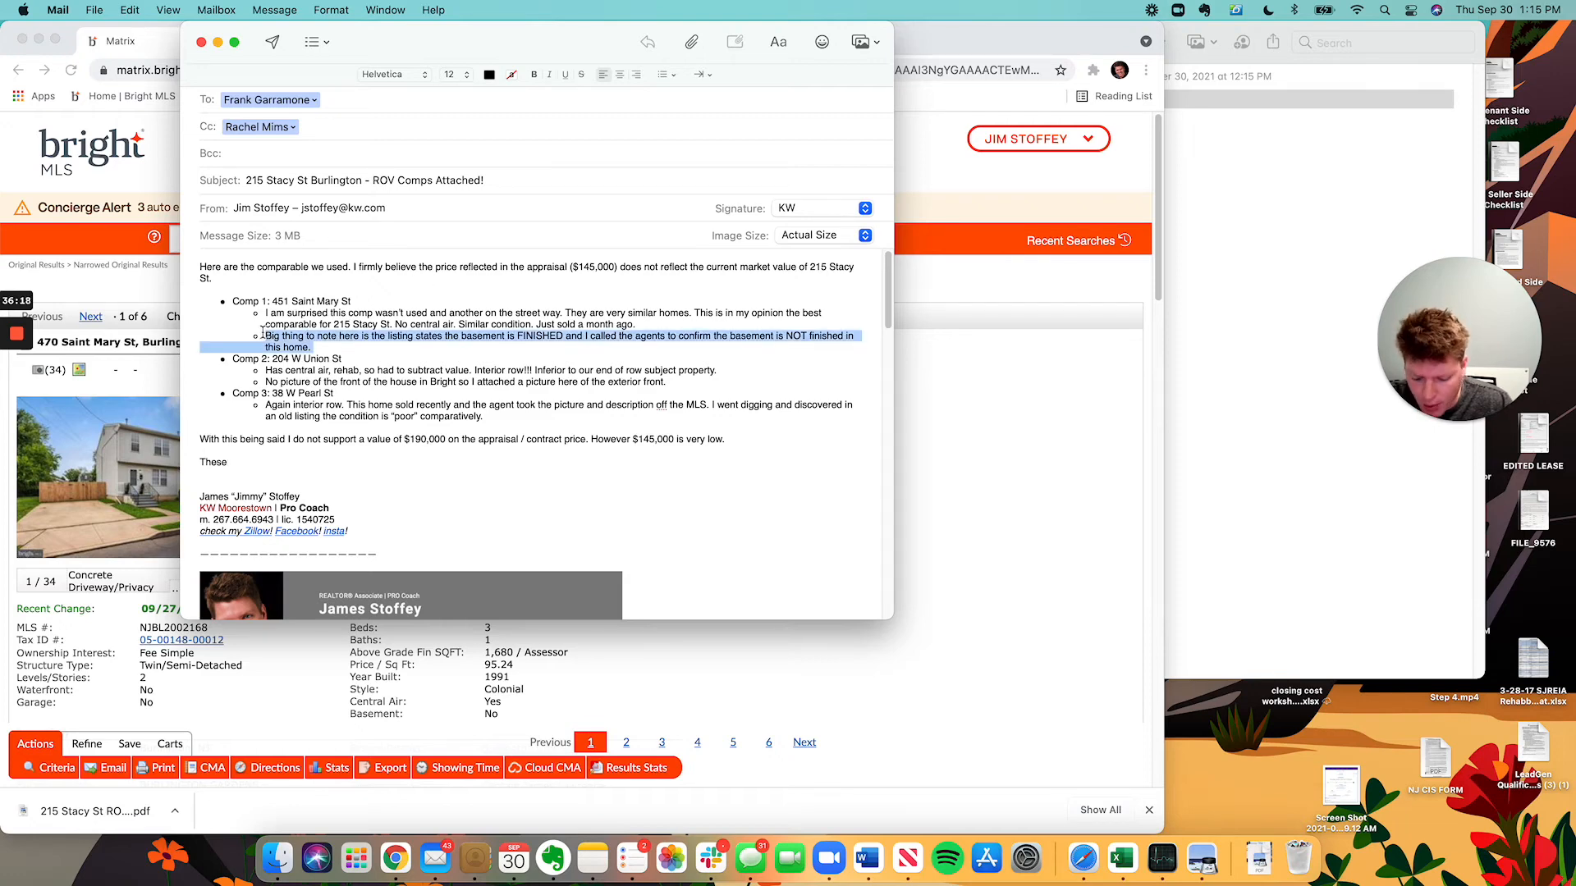
key("cmd+b")
left_click(246, 462)
Write 'These are the comparables the appraiser used and what I see as the issues…' introductory sentence.
type("are the c")
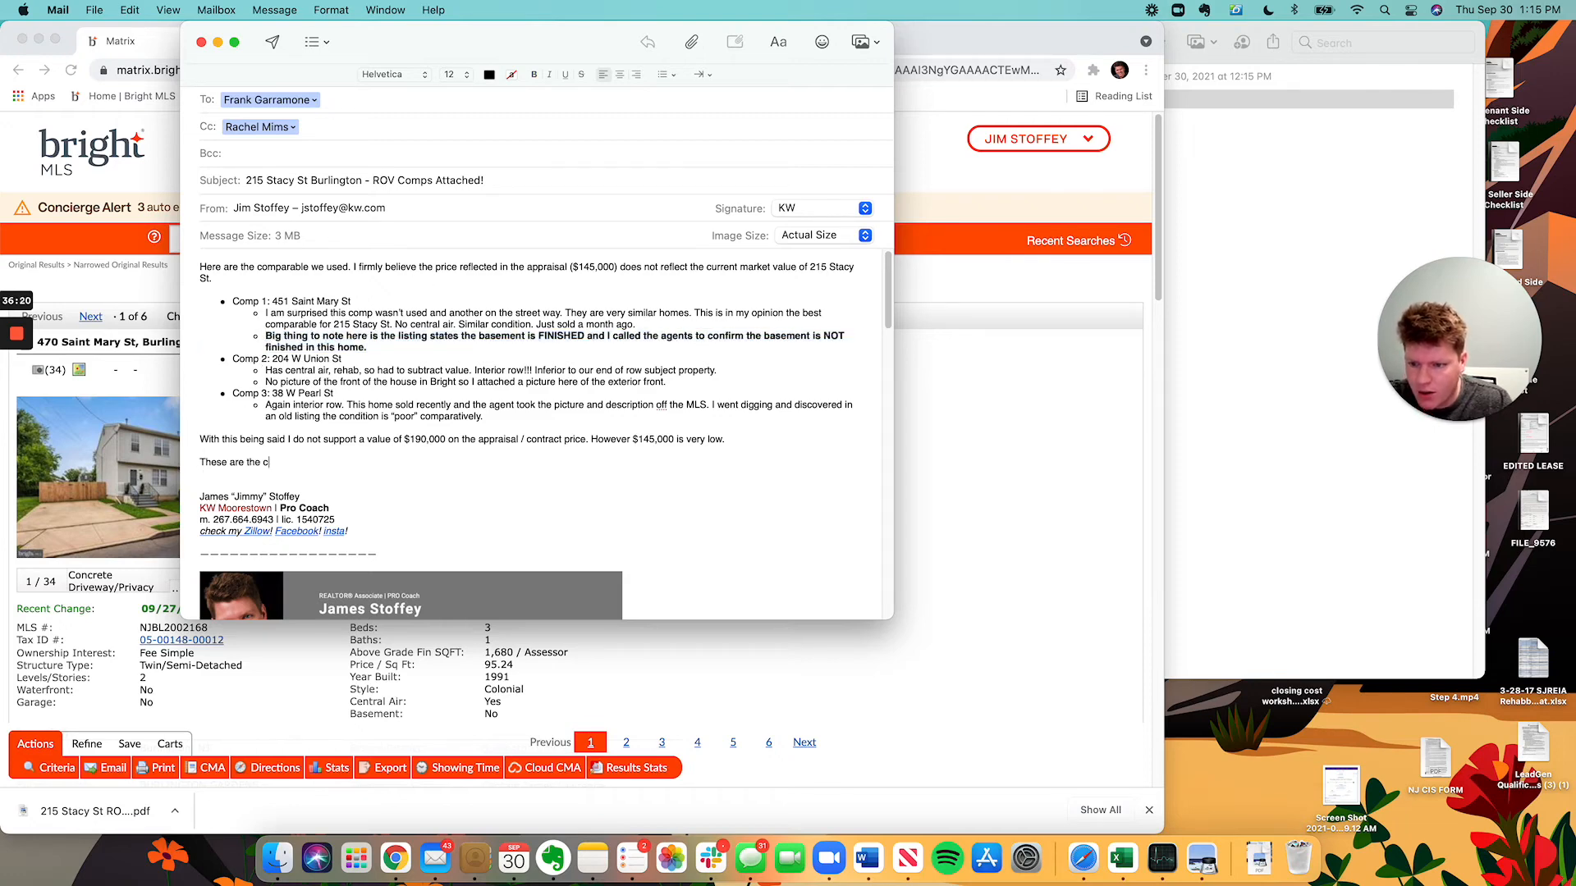
type("omparagb")
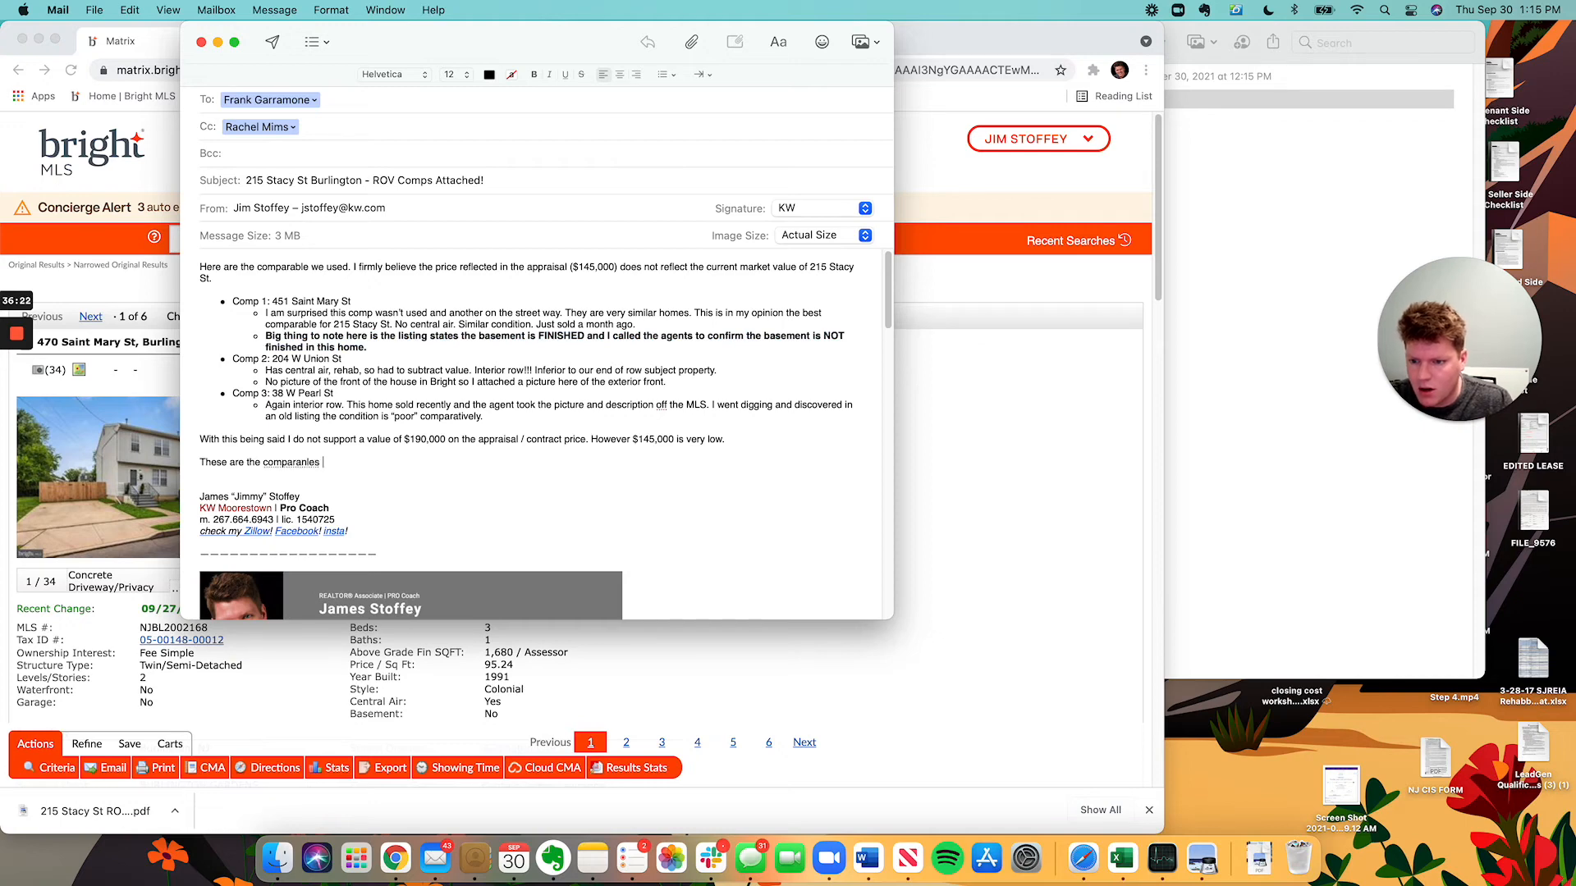
key("BackSpace")
type("le the appraisal")
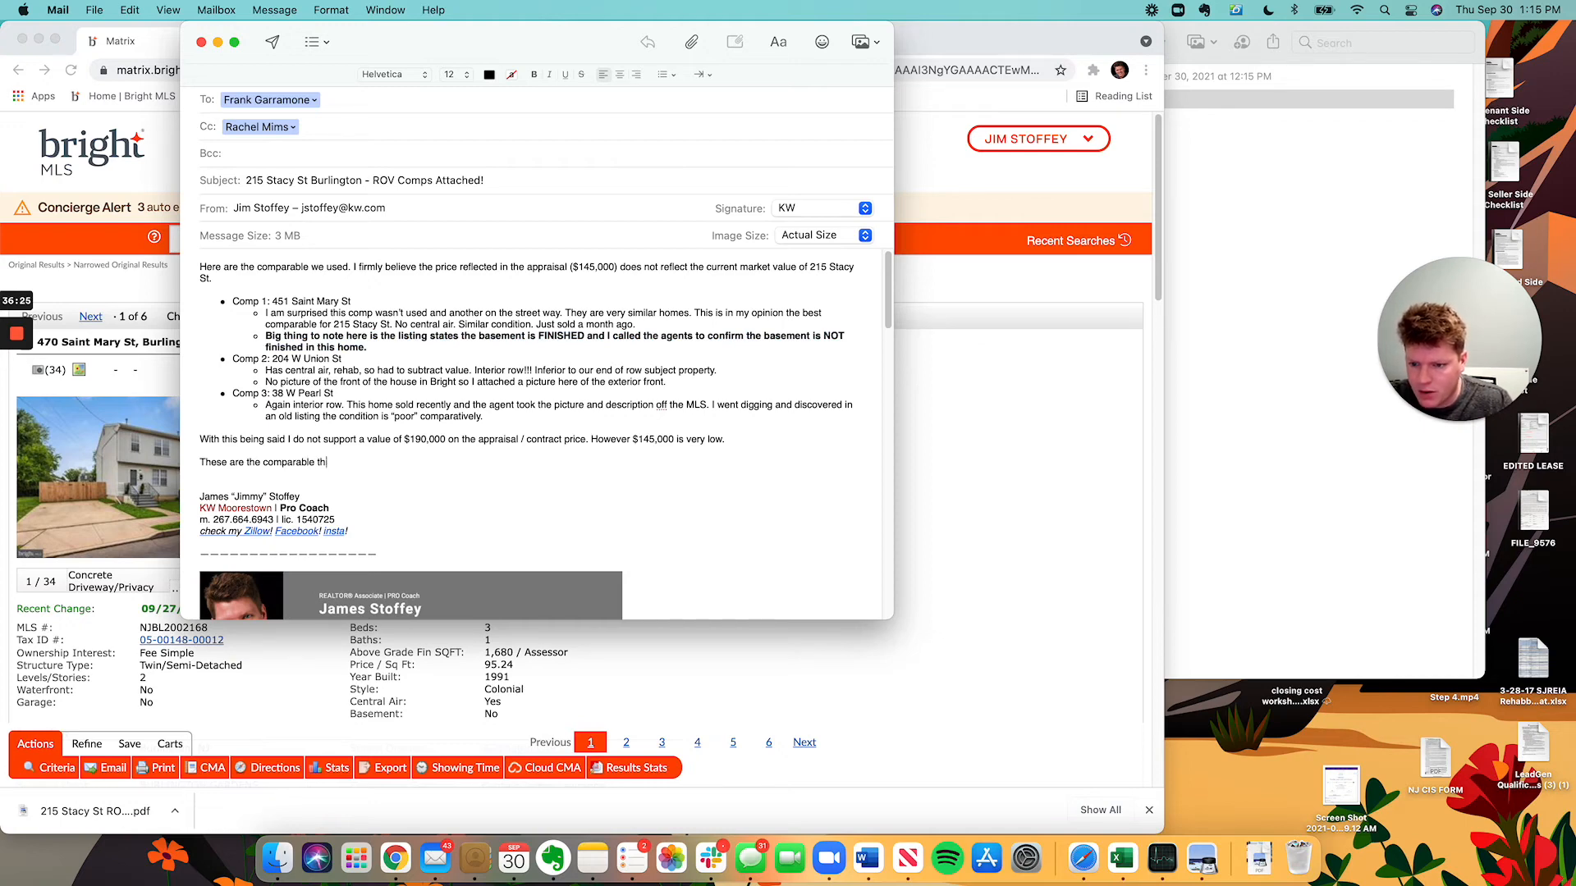
left_click(315, 462)
type("s")
left_click(415, 462)
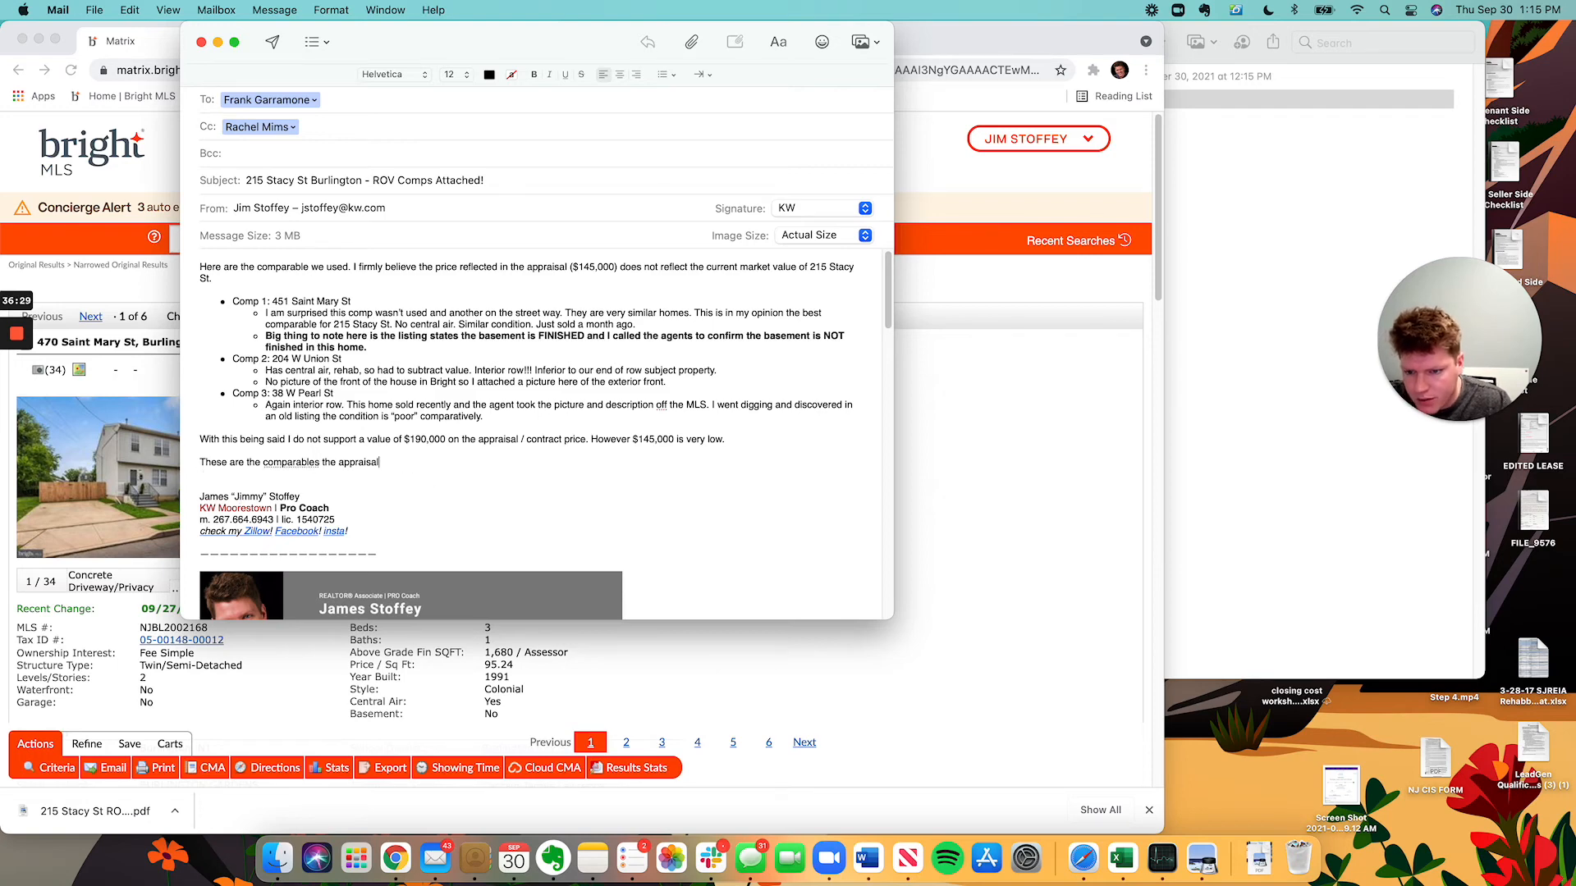
key("BackSpace")
key("BackSpace")
key("BackSpace")
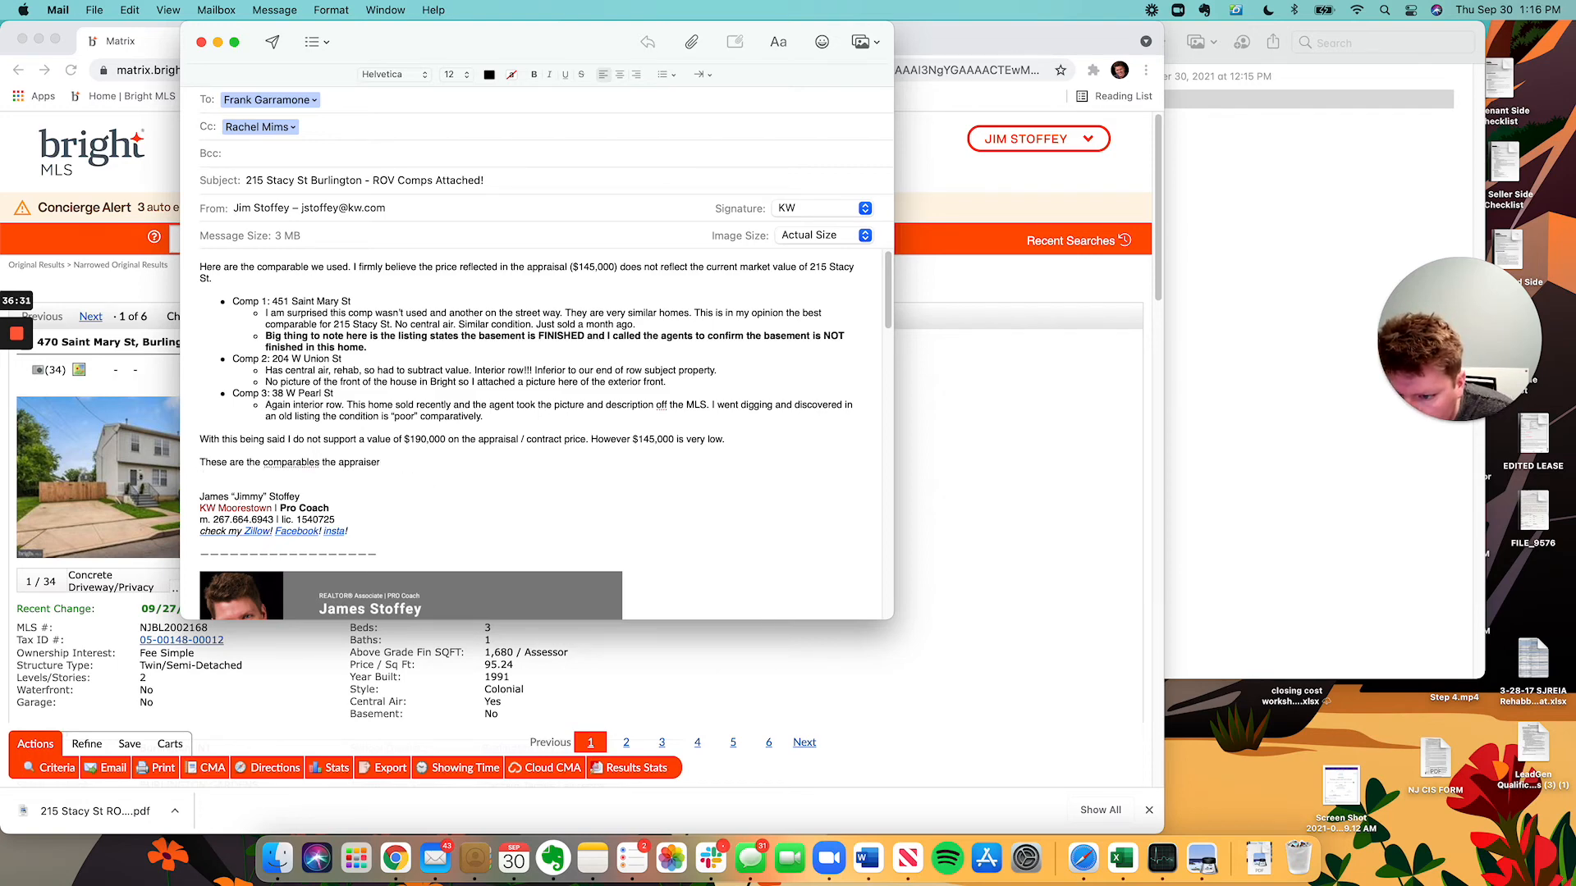
type("ser used a n")
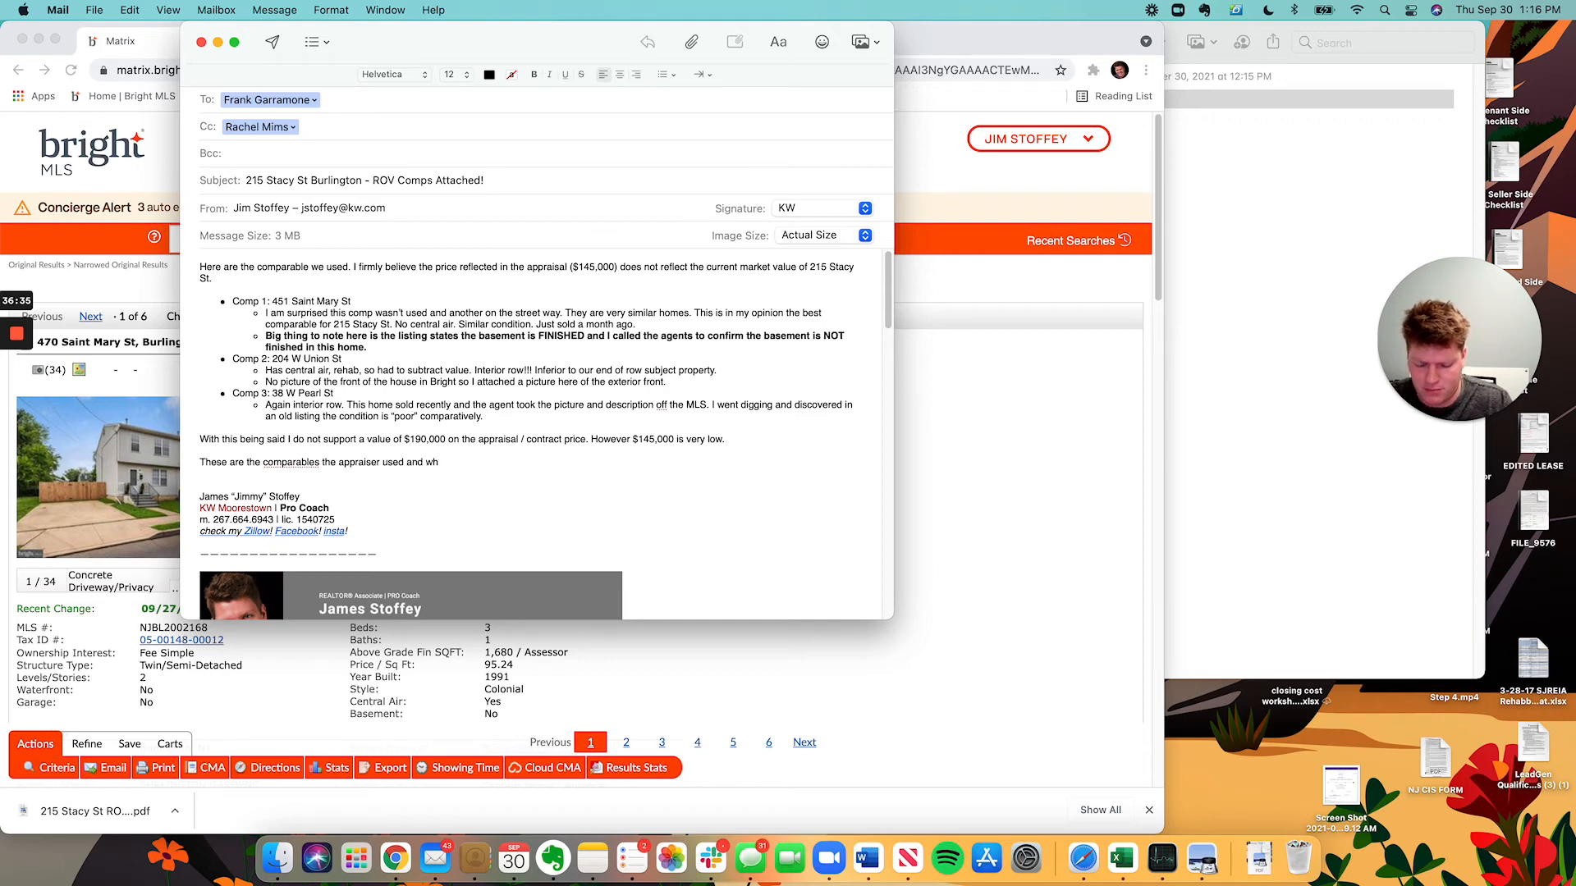
type(" what I see as the")
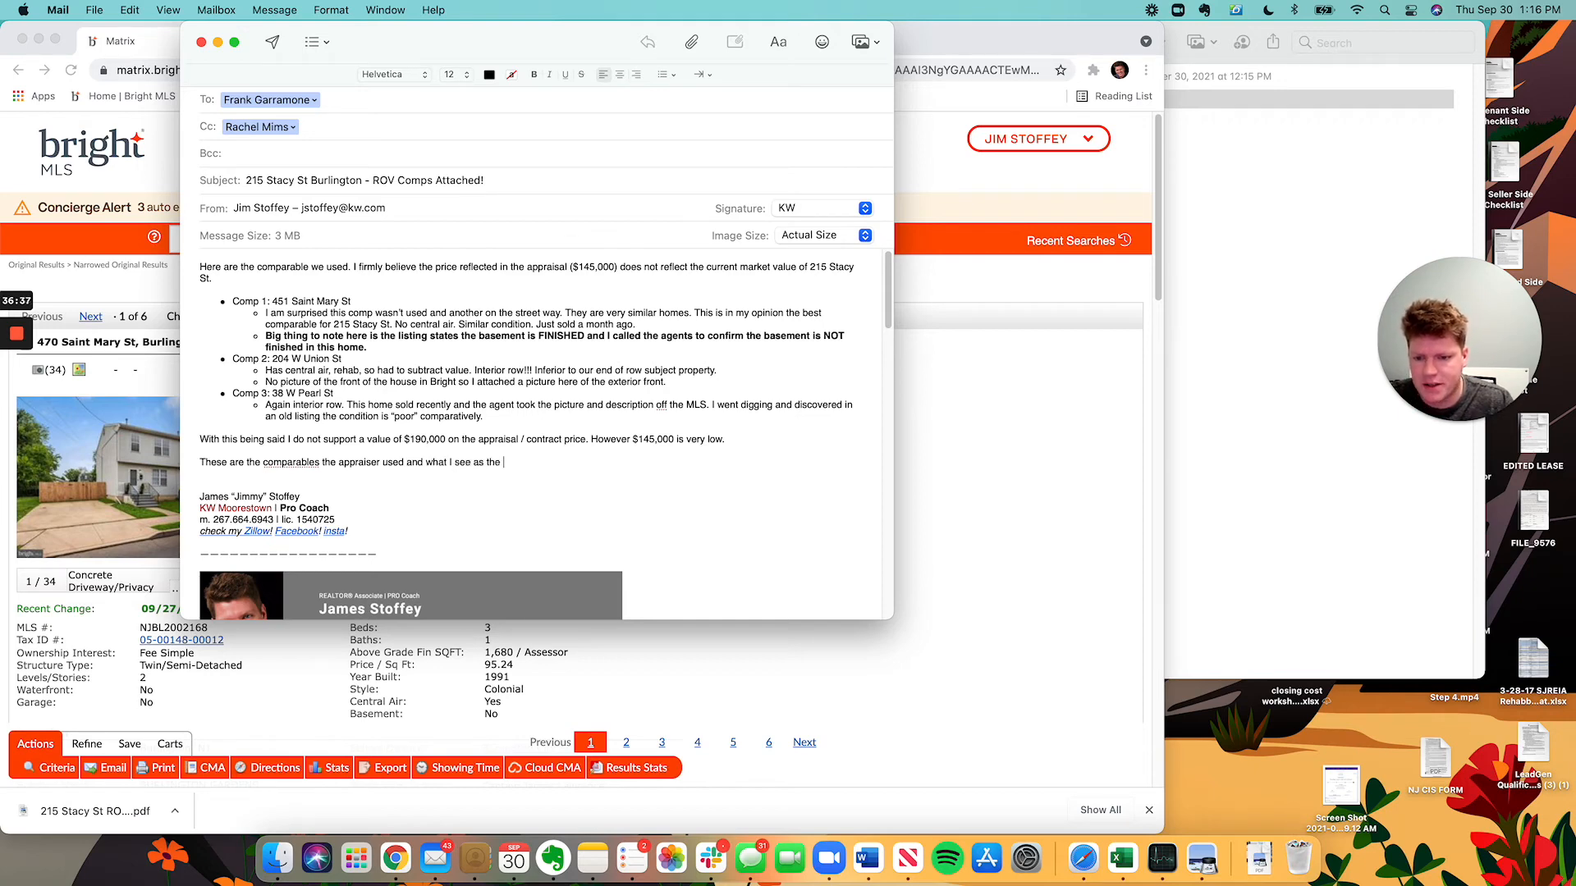
type(" issues are for why ")
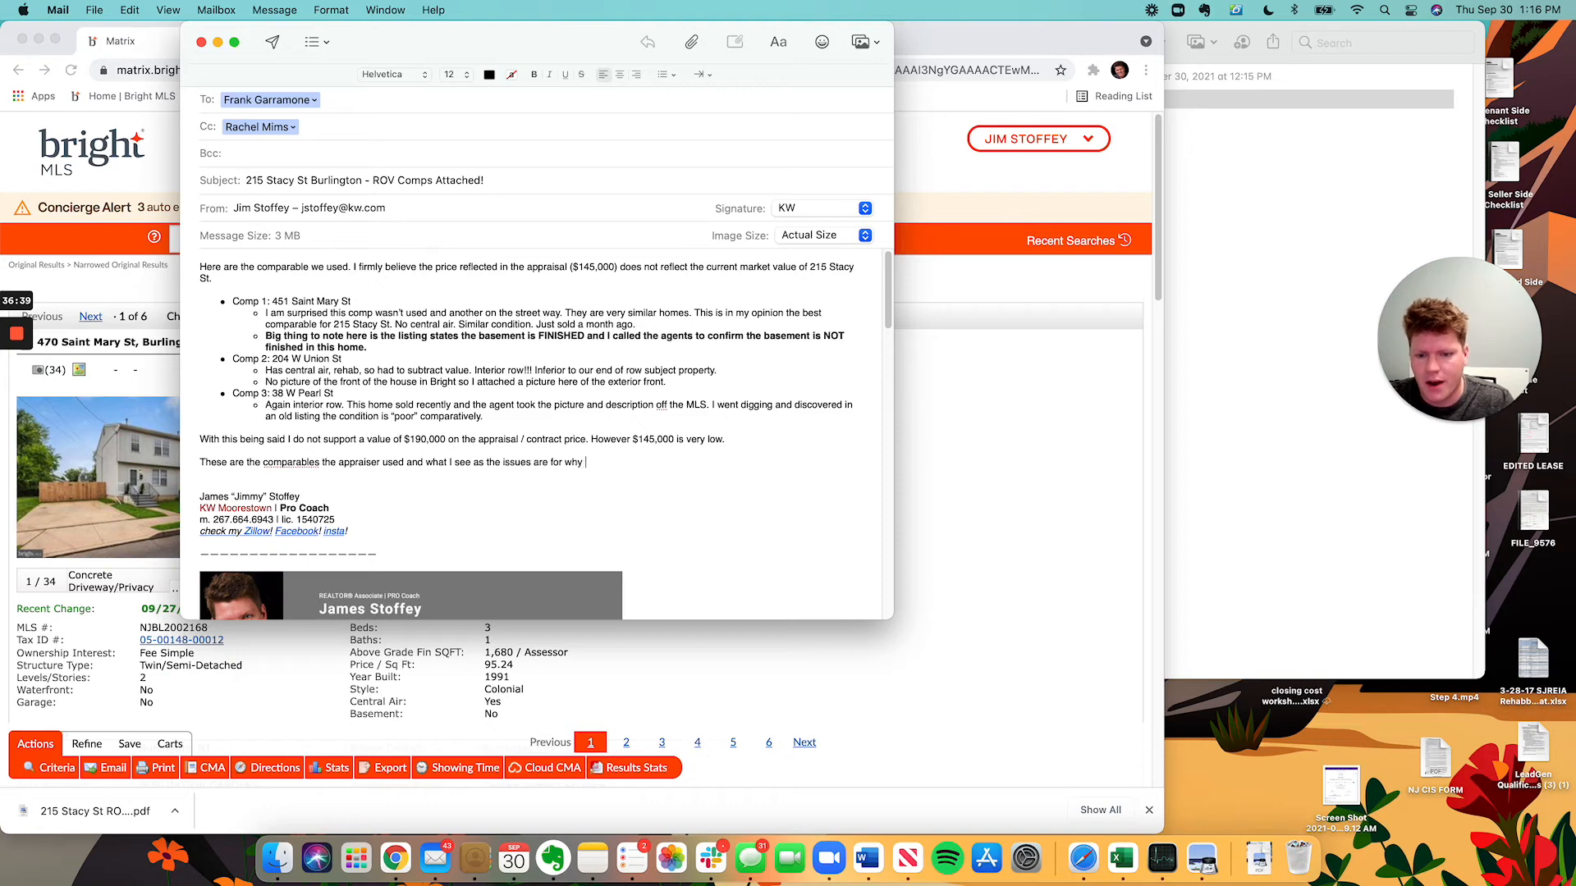
type("the comps I have")
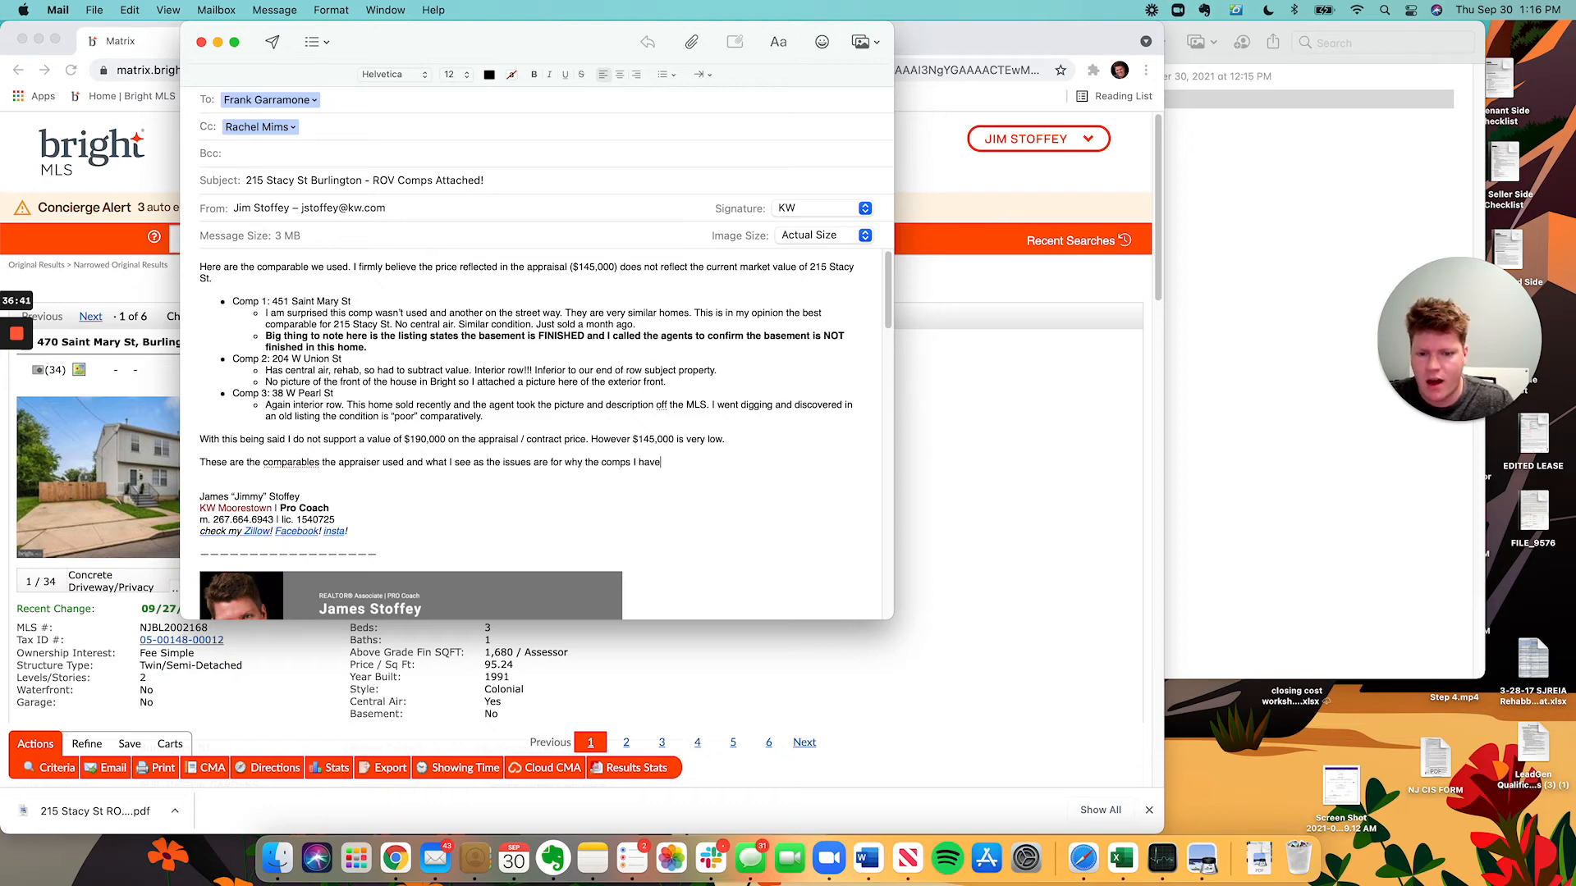
type(" provided bette")
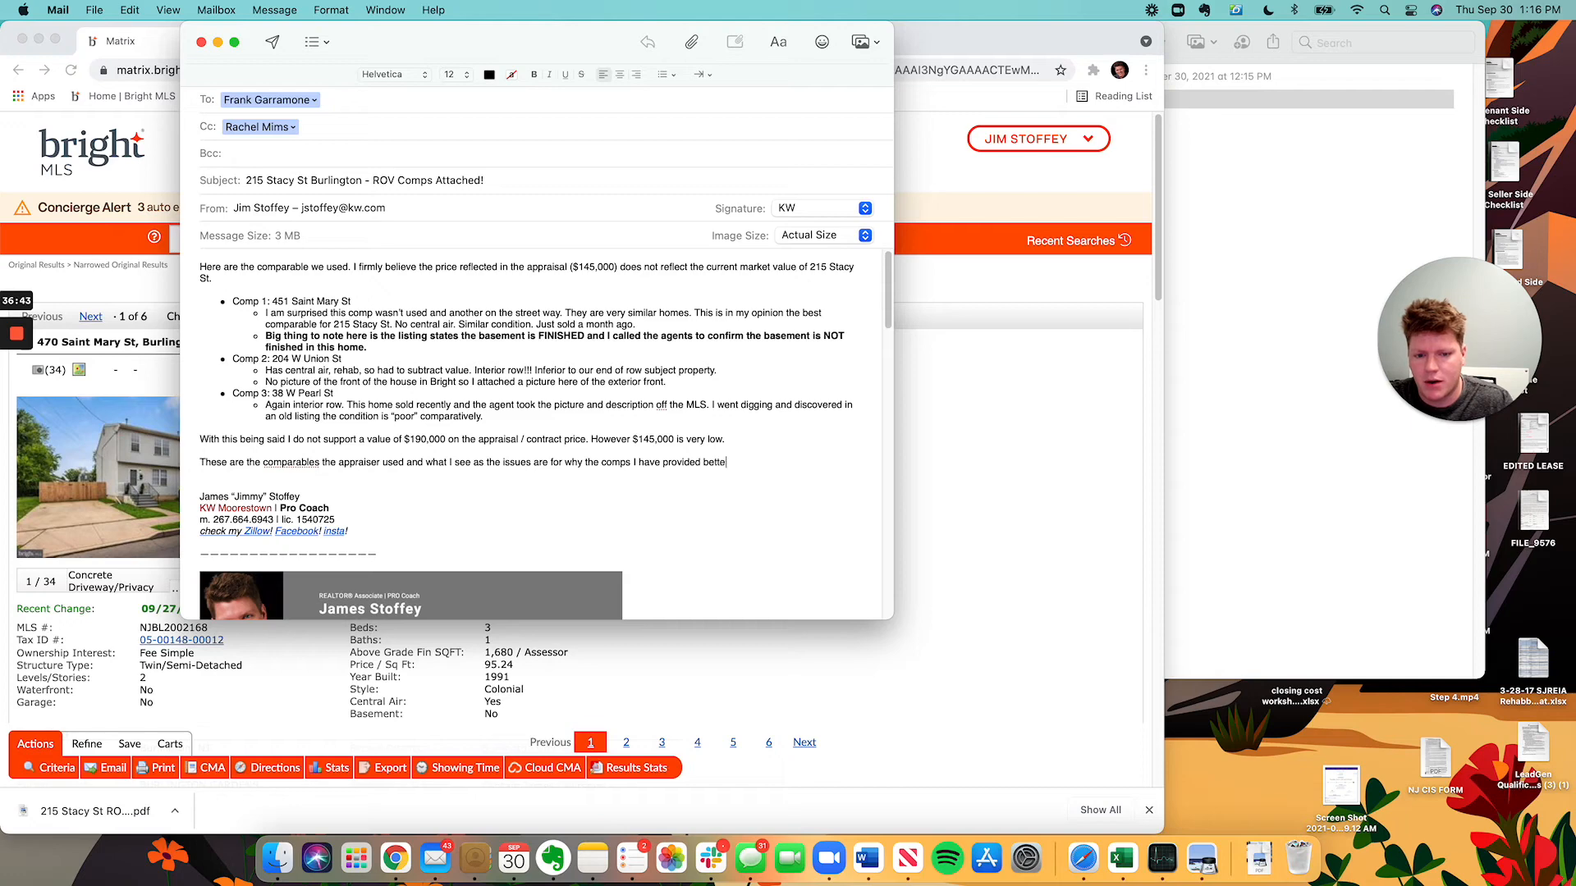
type("r support our ")
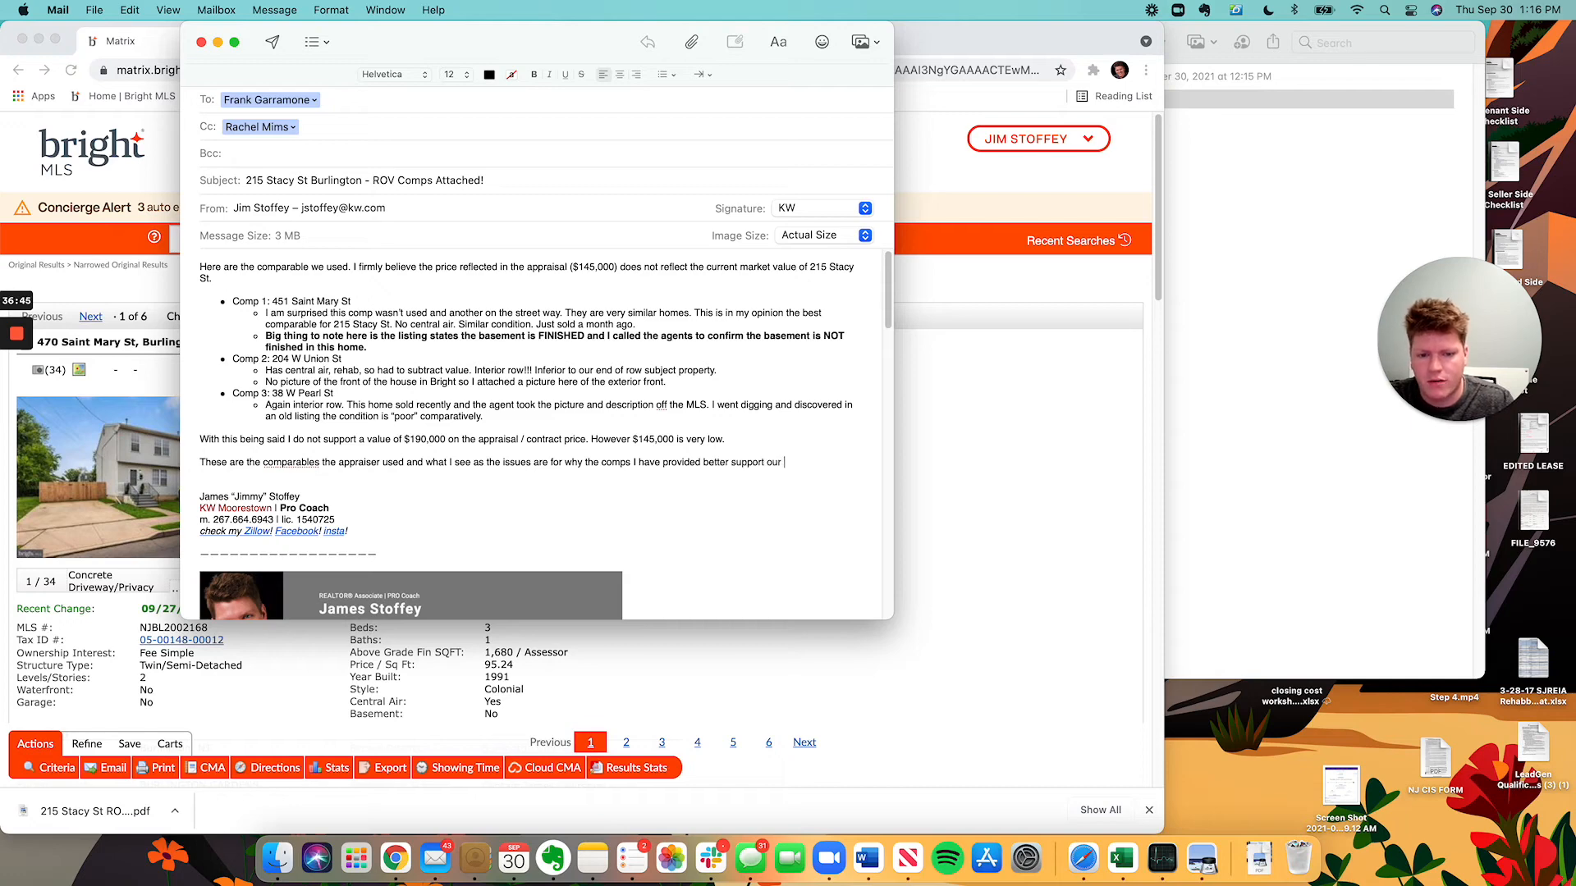
type("value:")
key("Return")
key("Return")
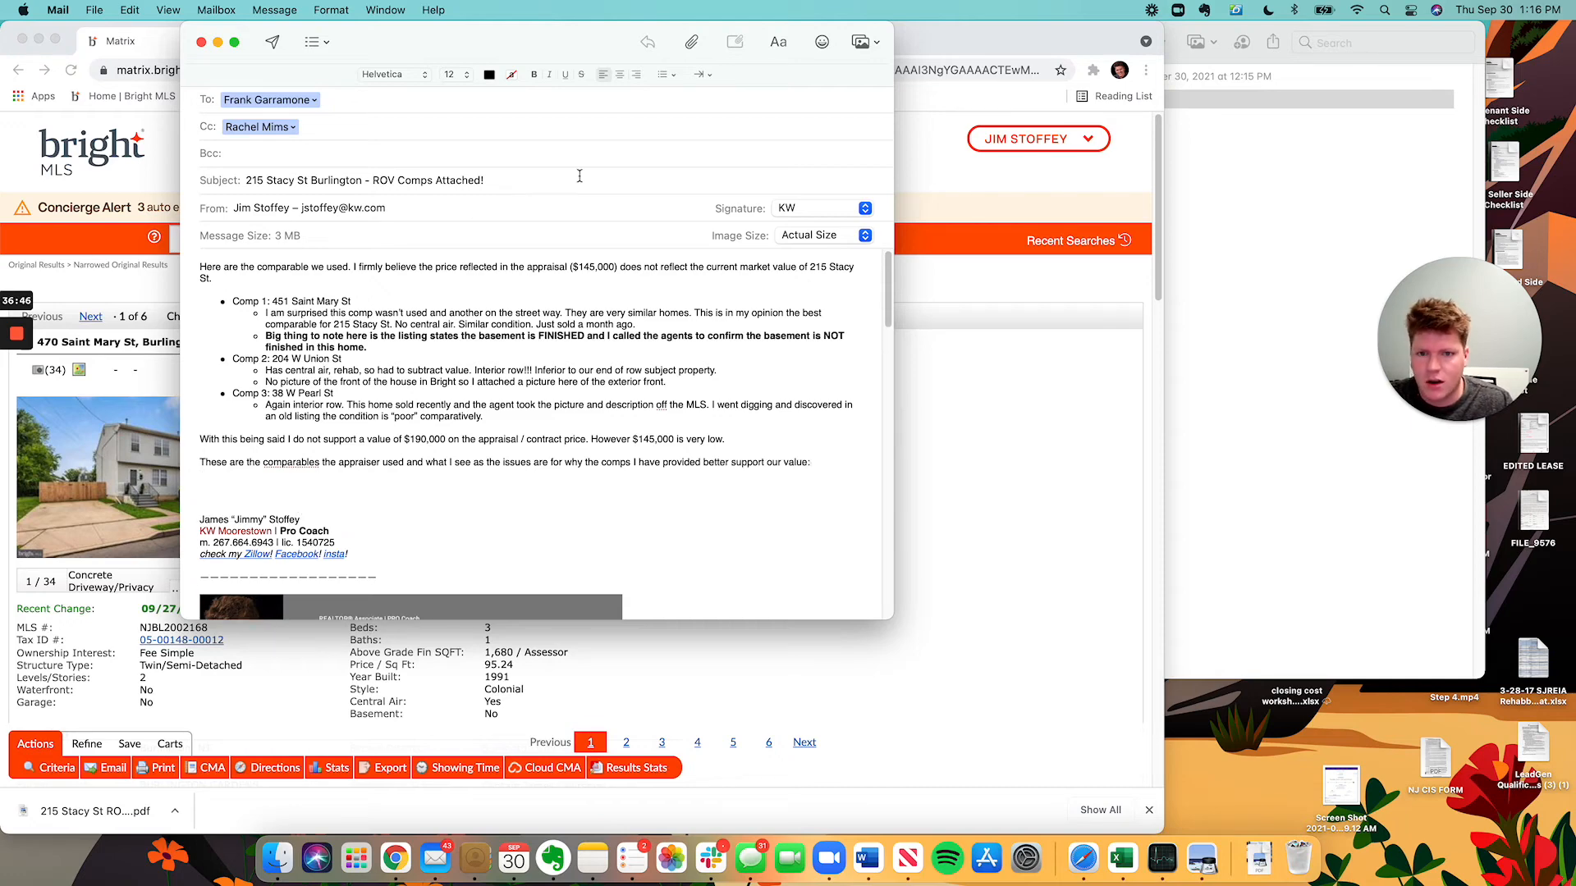
left_click(700, 75)
left_click(667, 74)
left_click(667, 75)
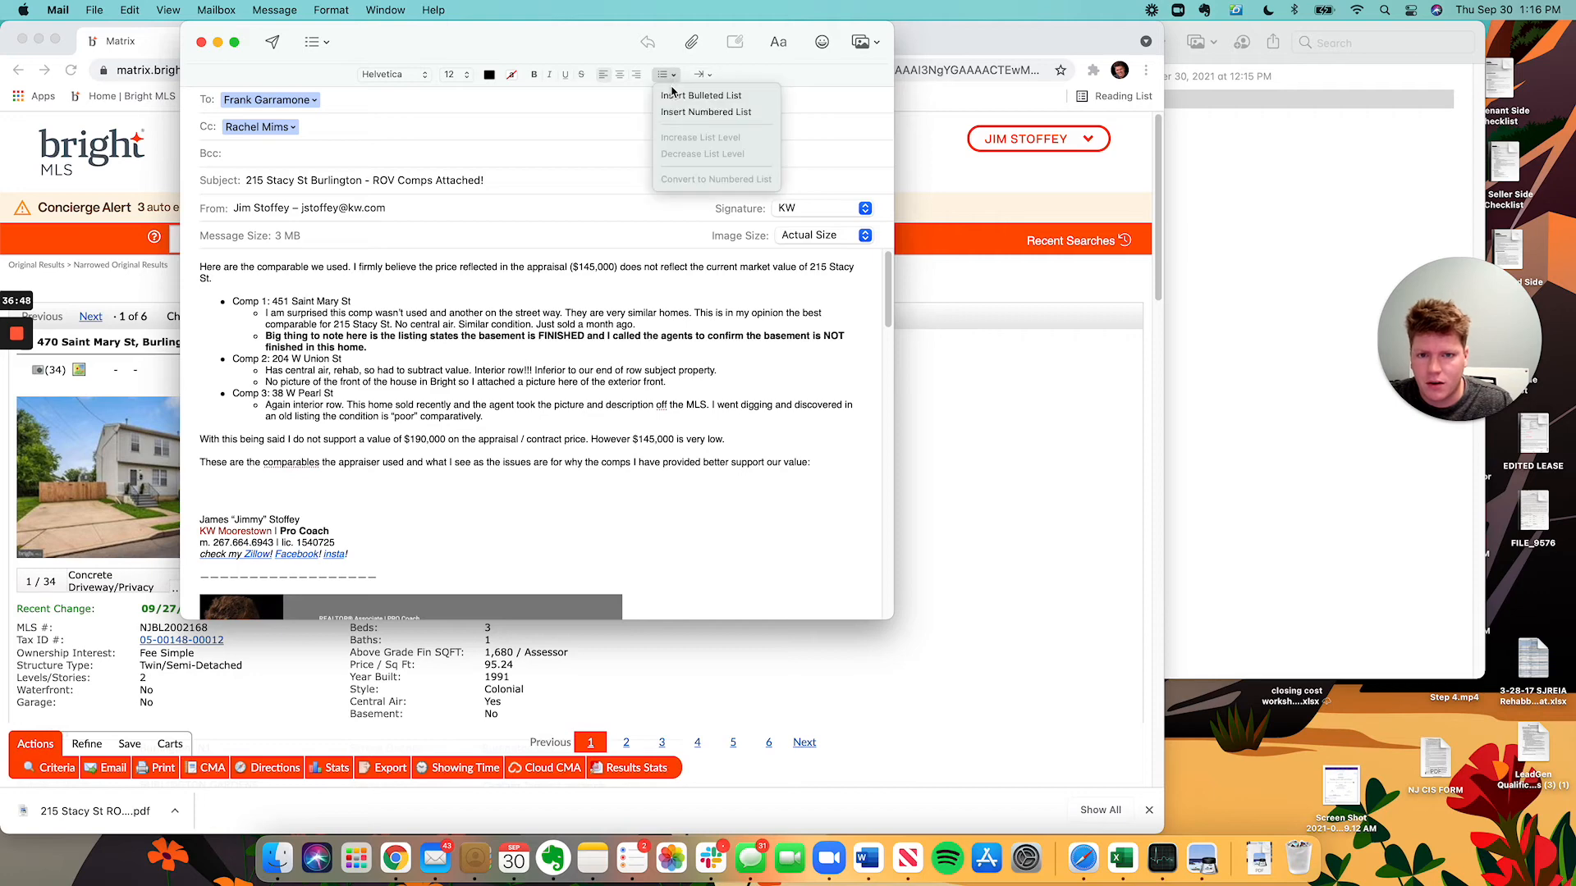
left_click(702, 96)
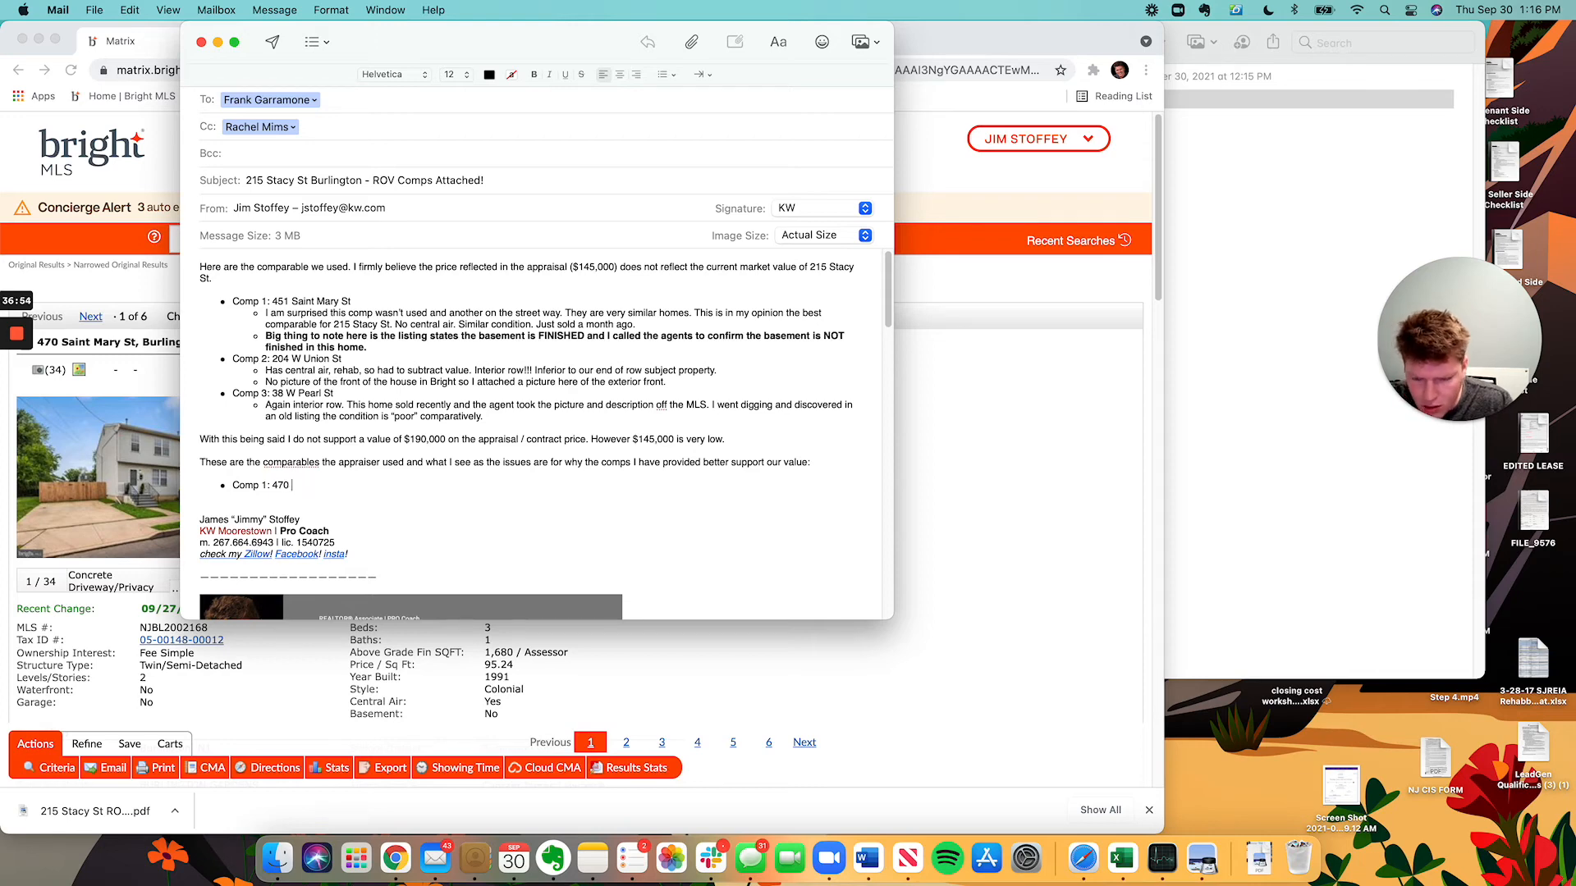
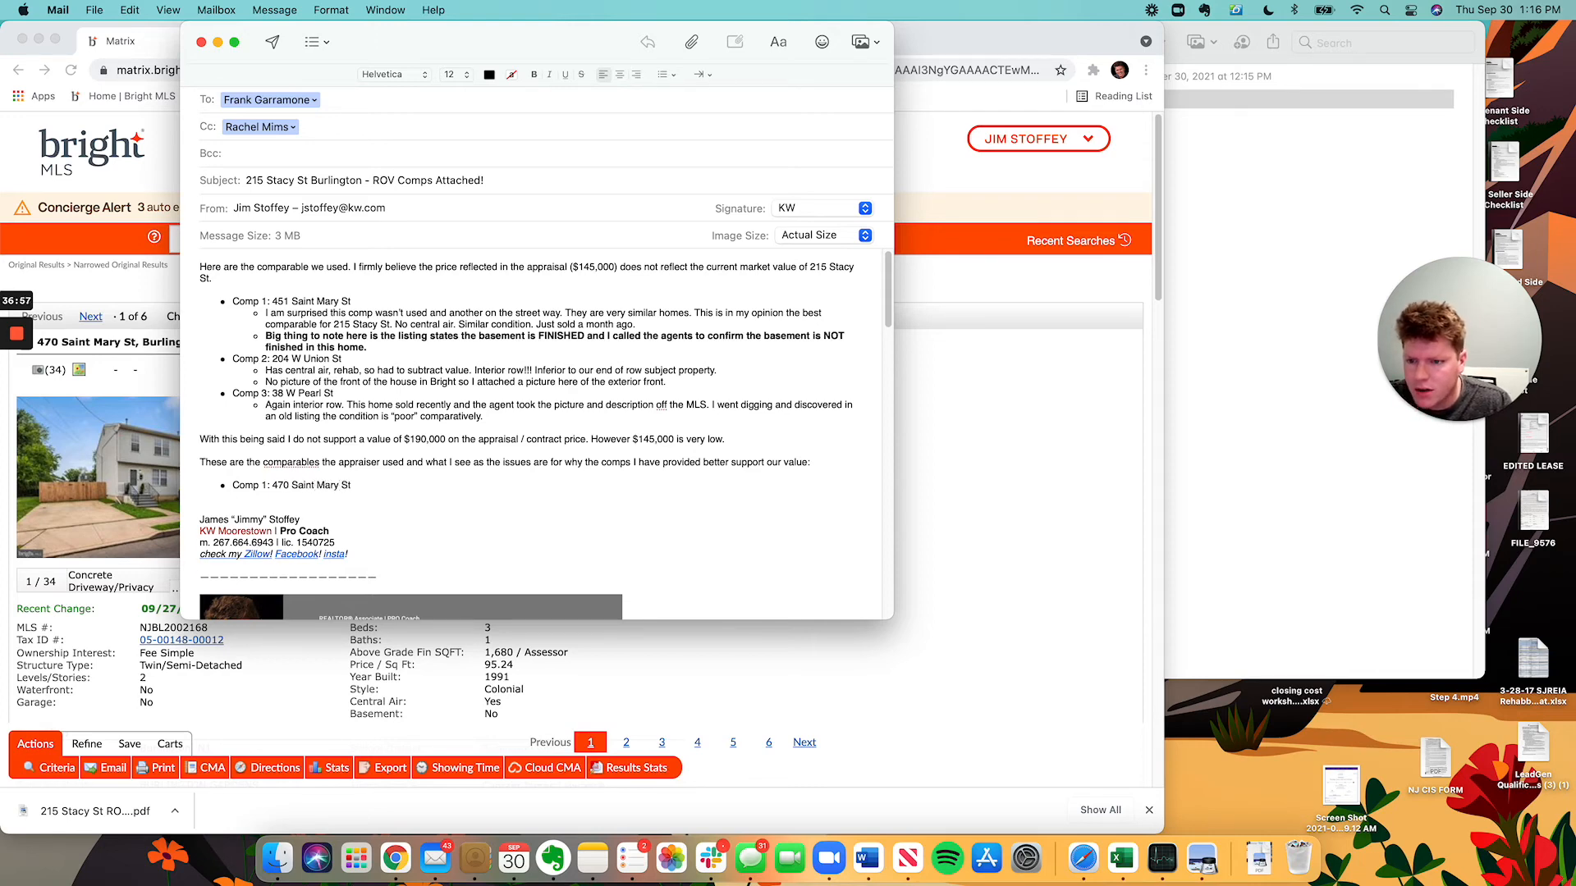
key("Return")
key("Tab")
type("Th")
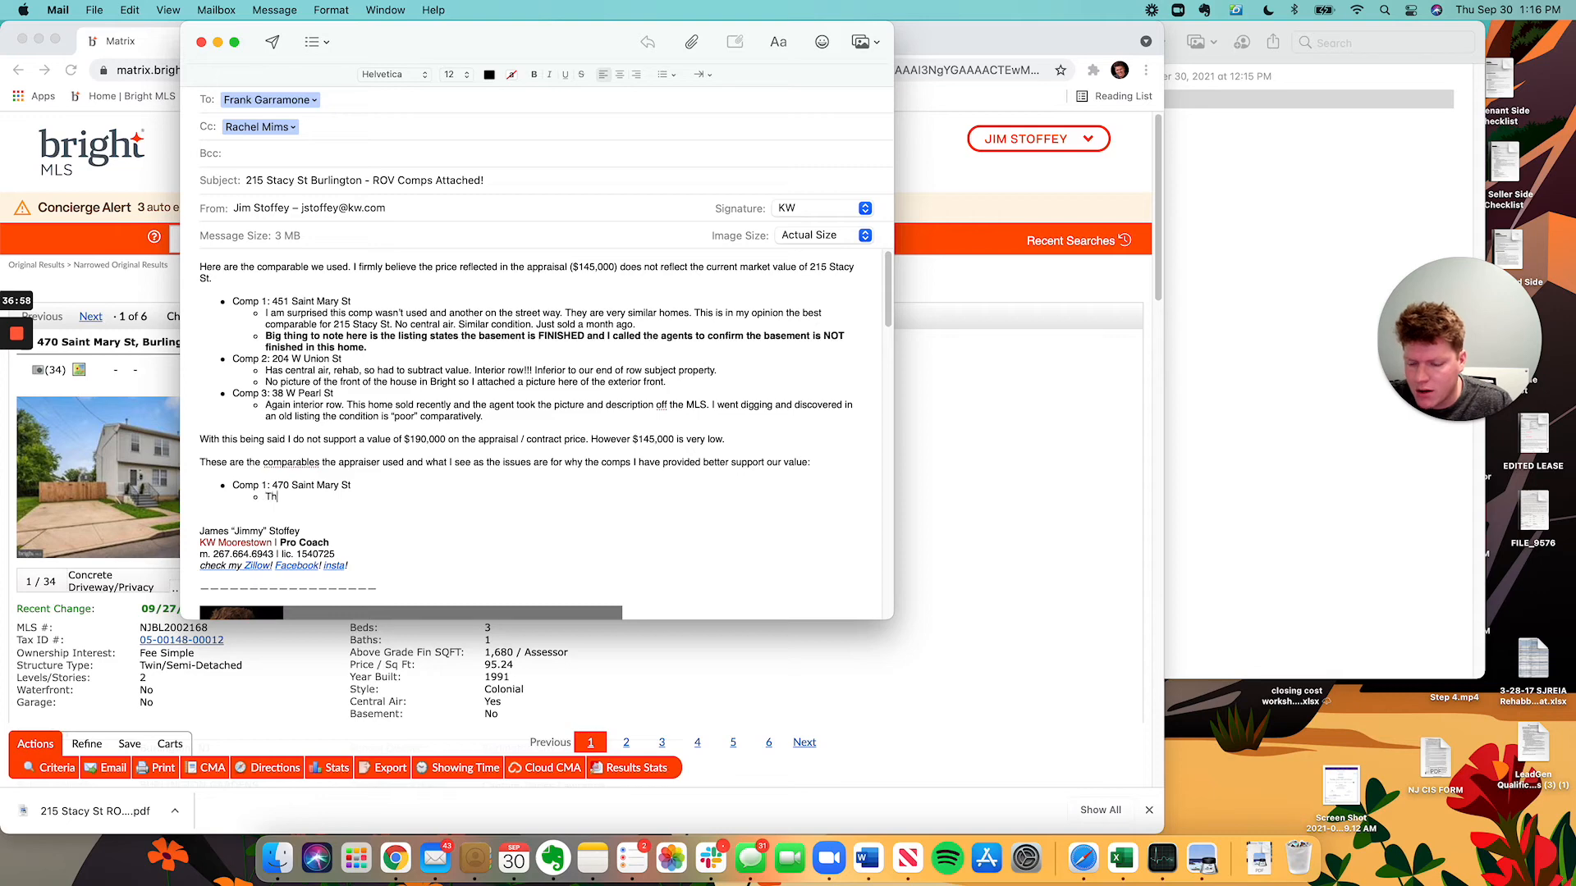
type("is is a twi")
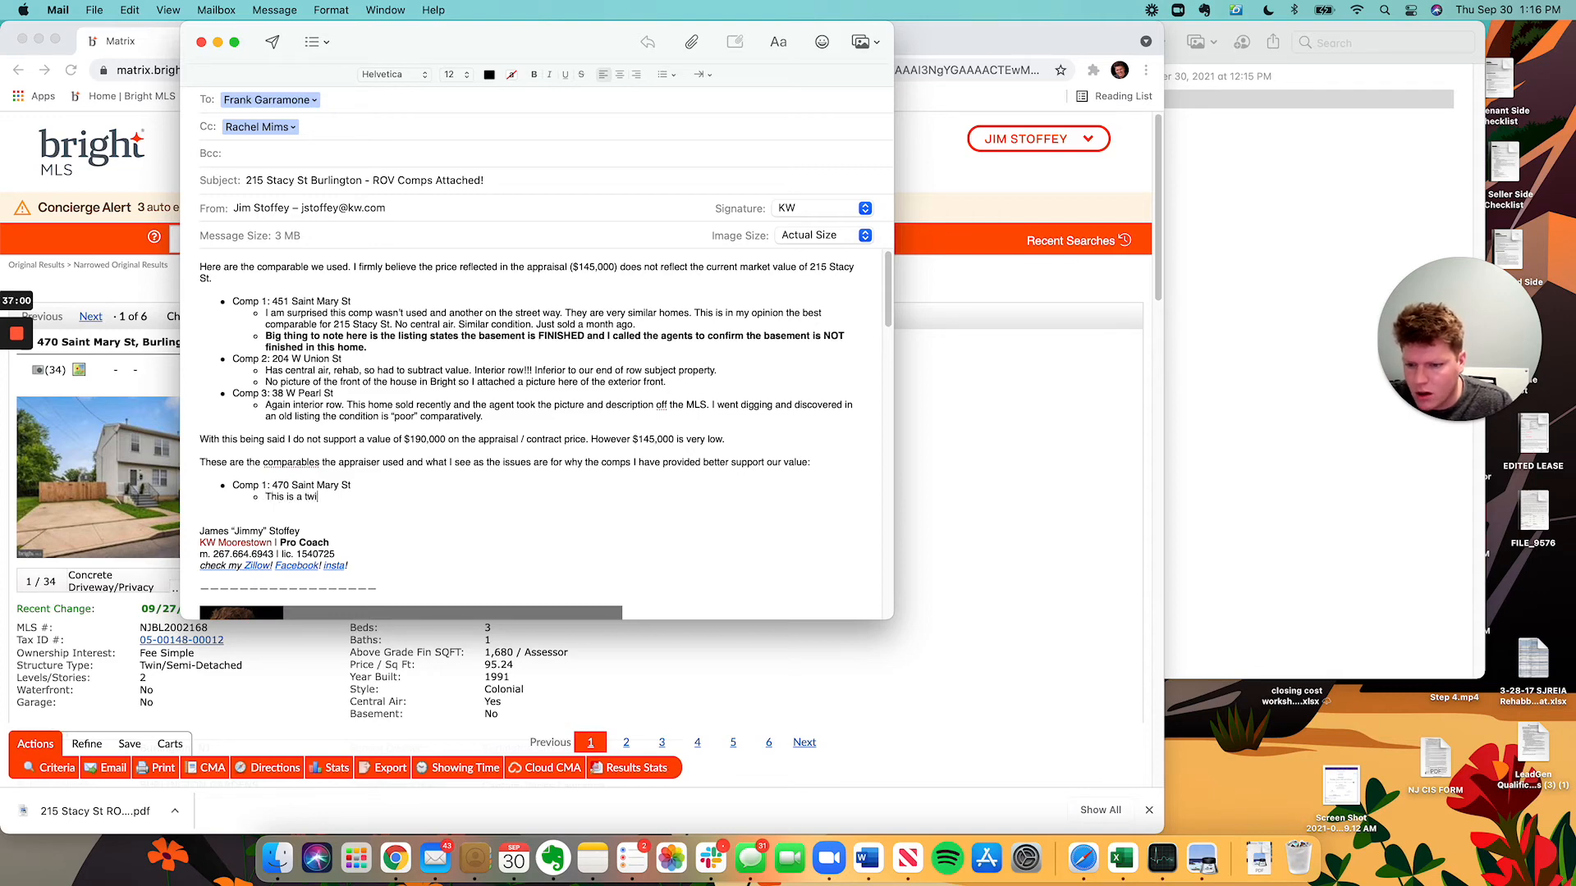
type("n that is much larger. I just do")
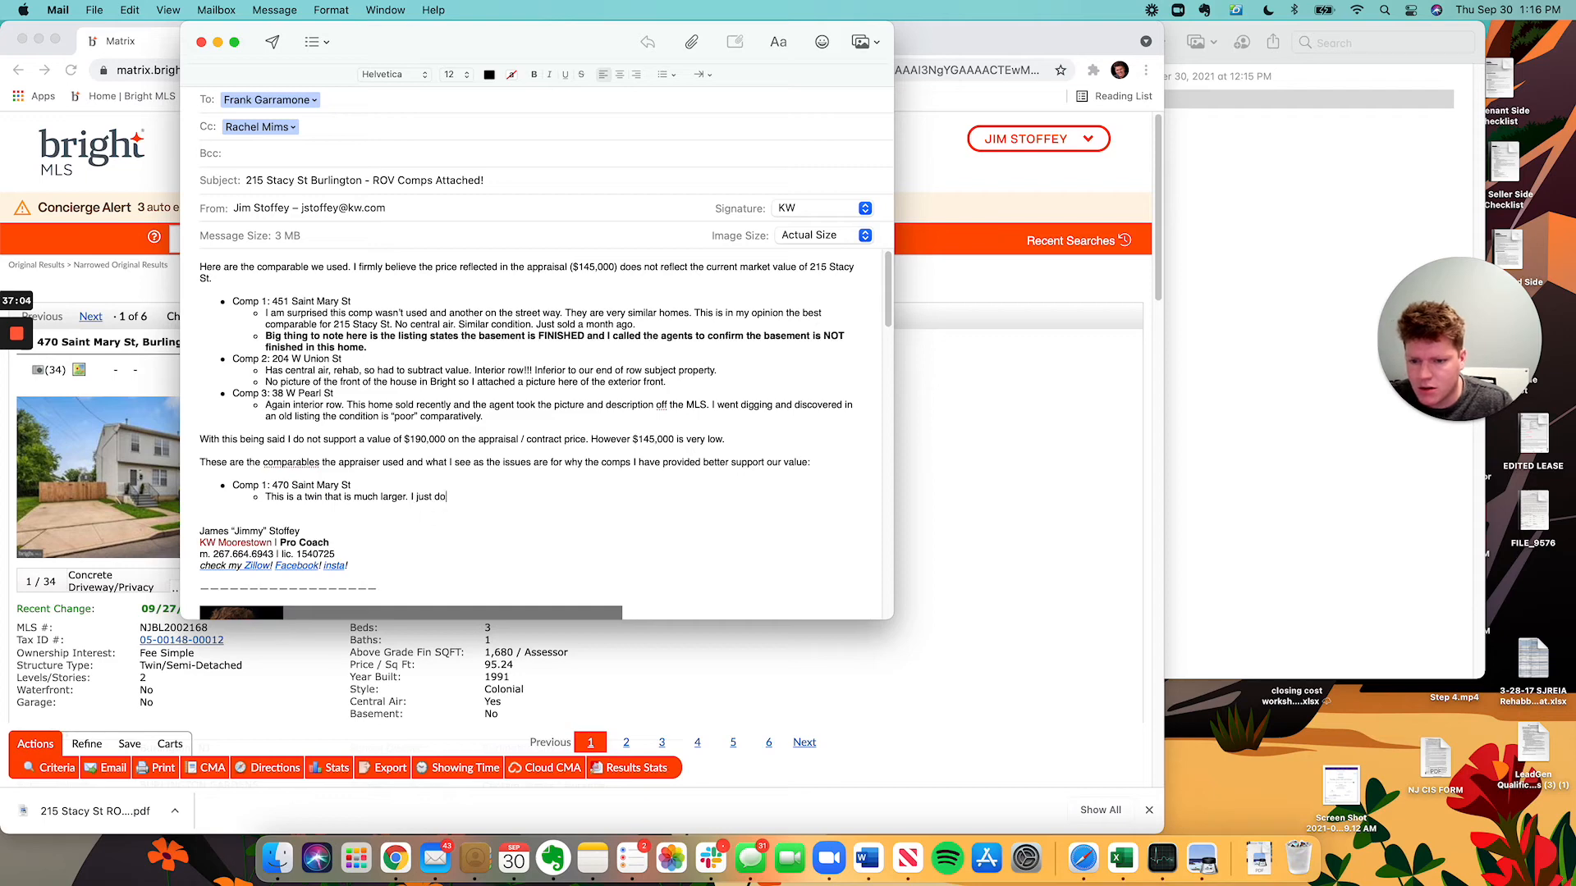
type("n't see a need to ")
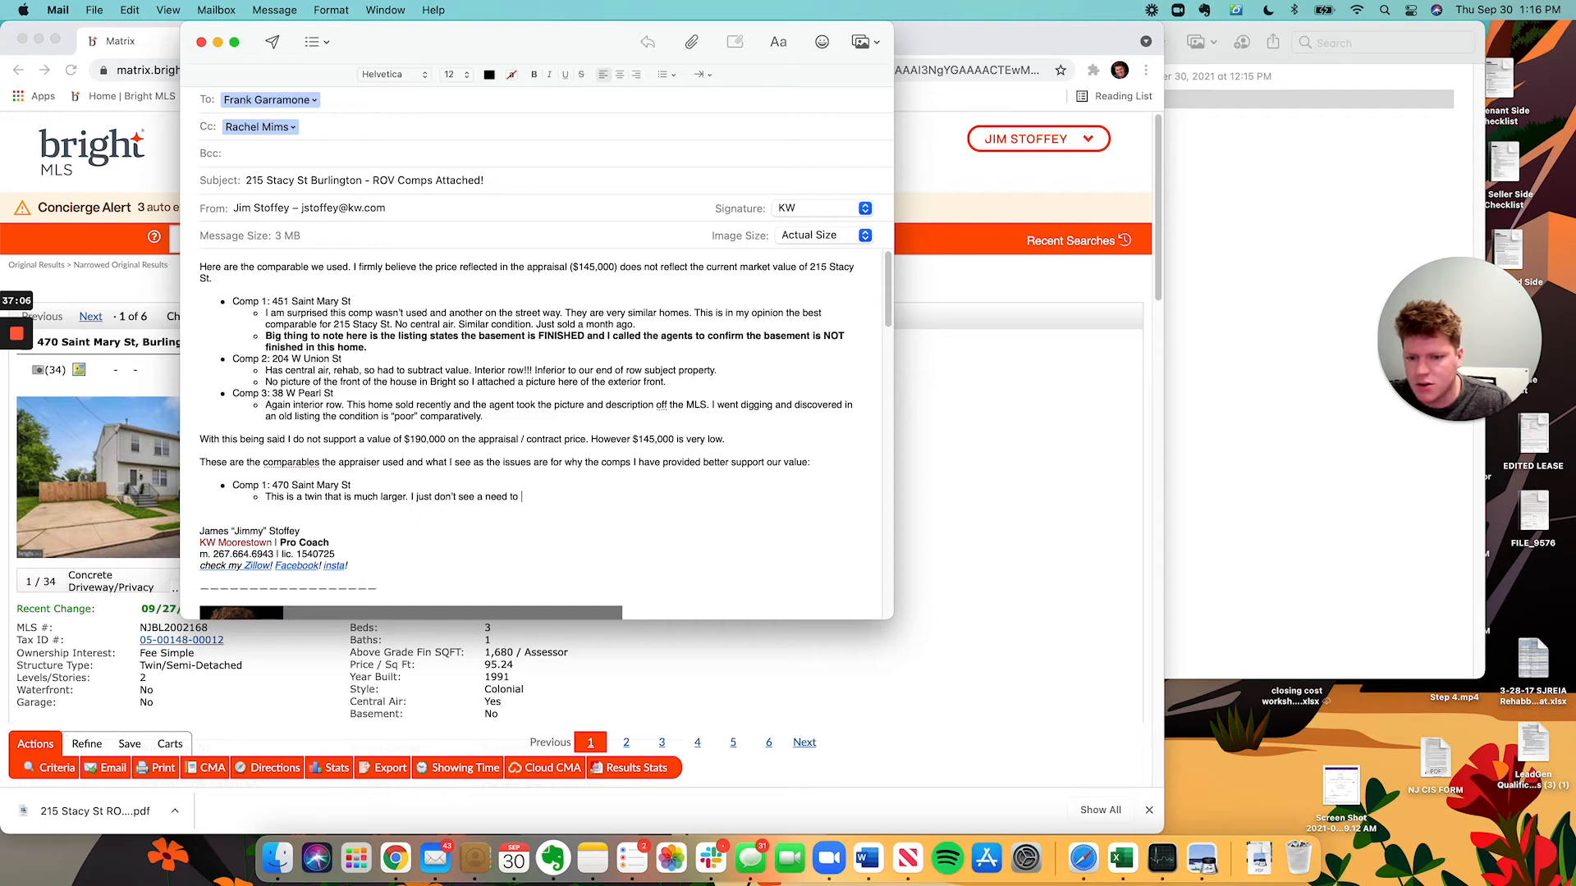
type("use this comp. ")
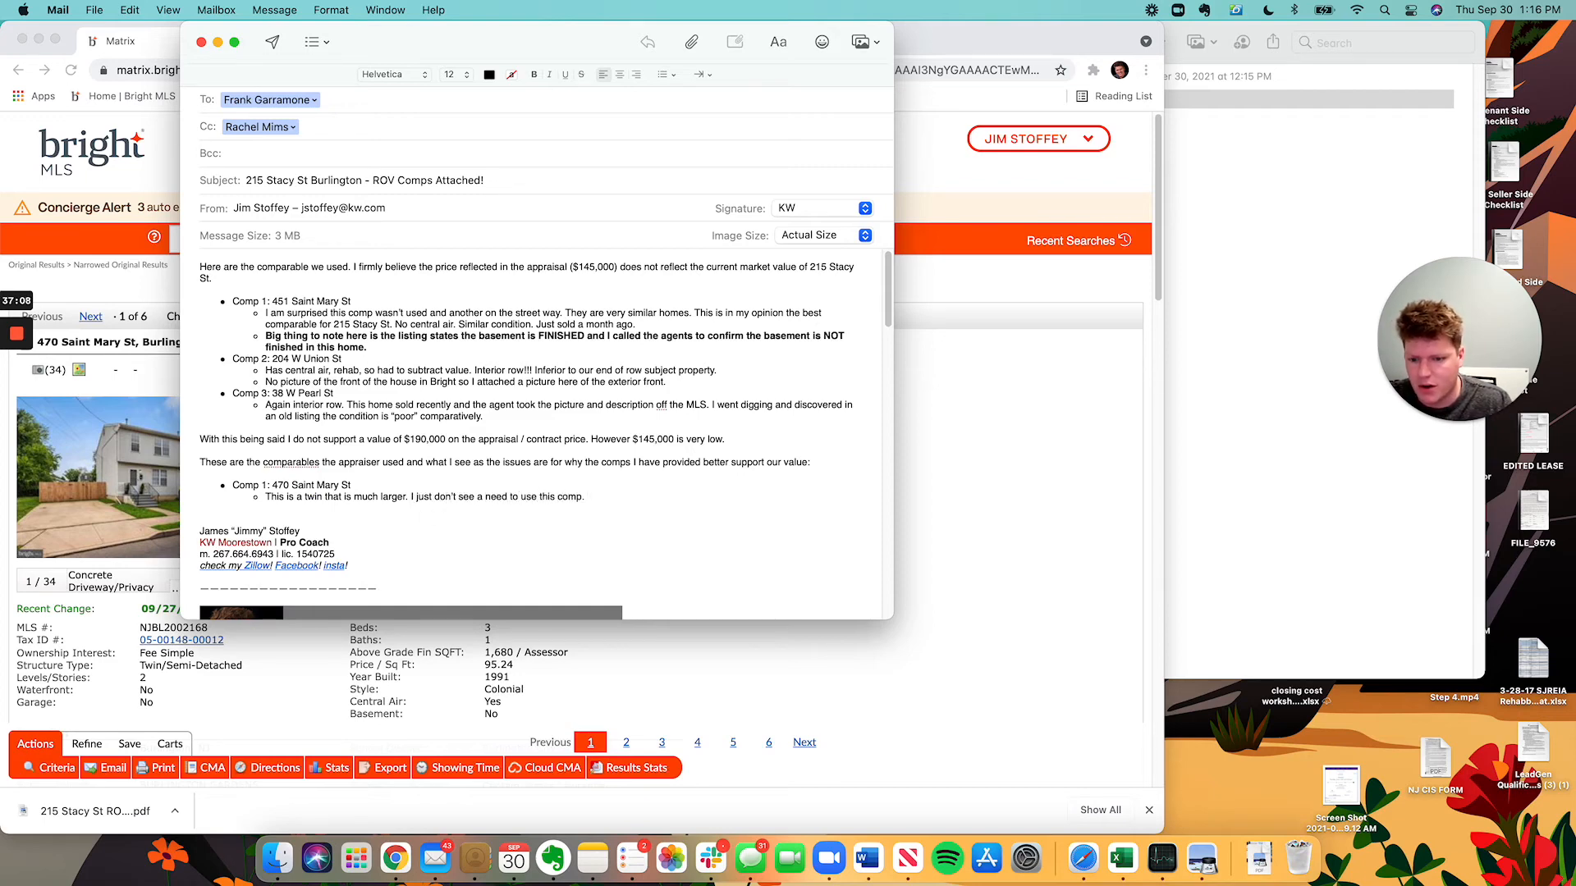
type("We have ")
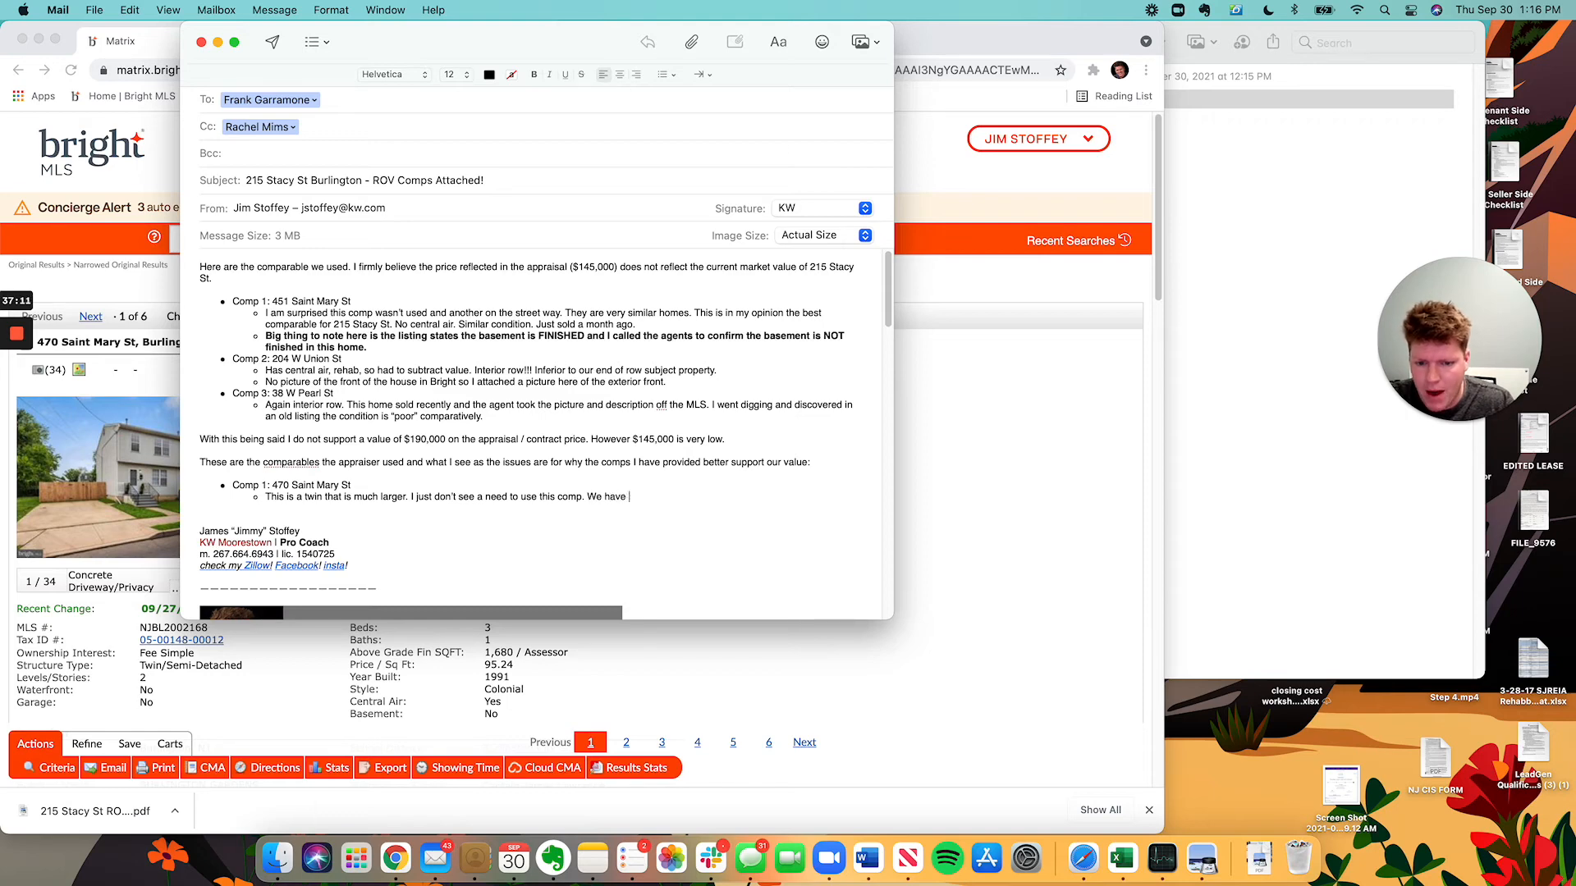
type("beBETTER more re")
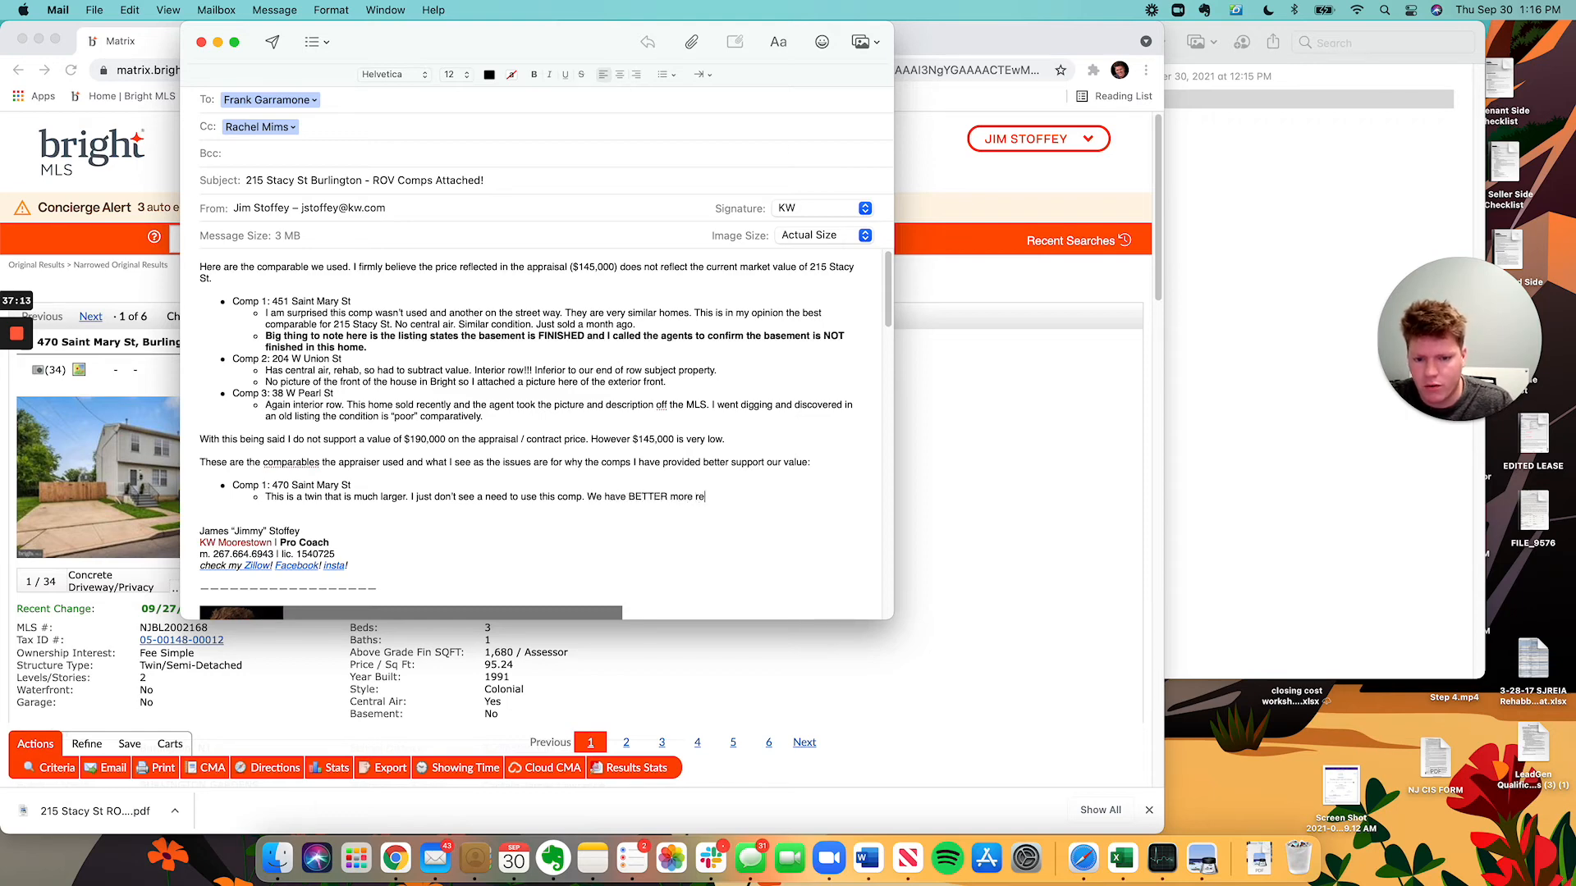
type("flective comps as noted above.")
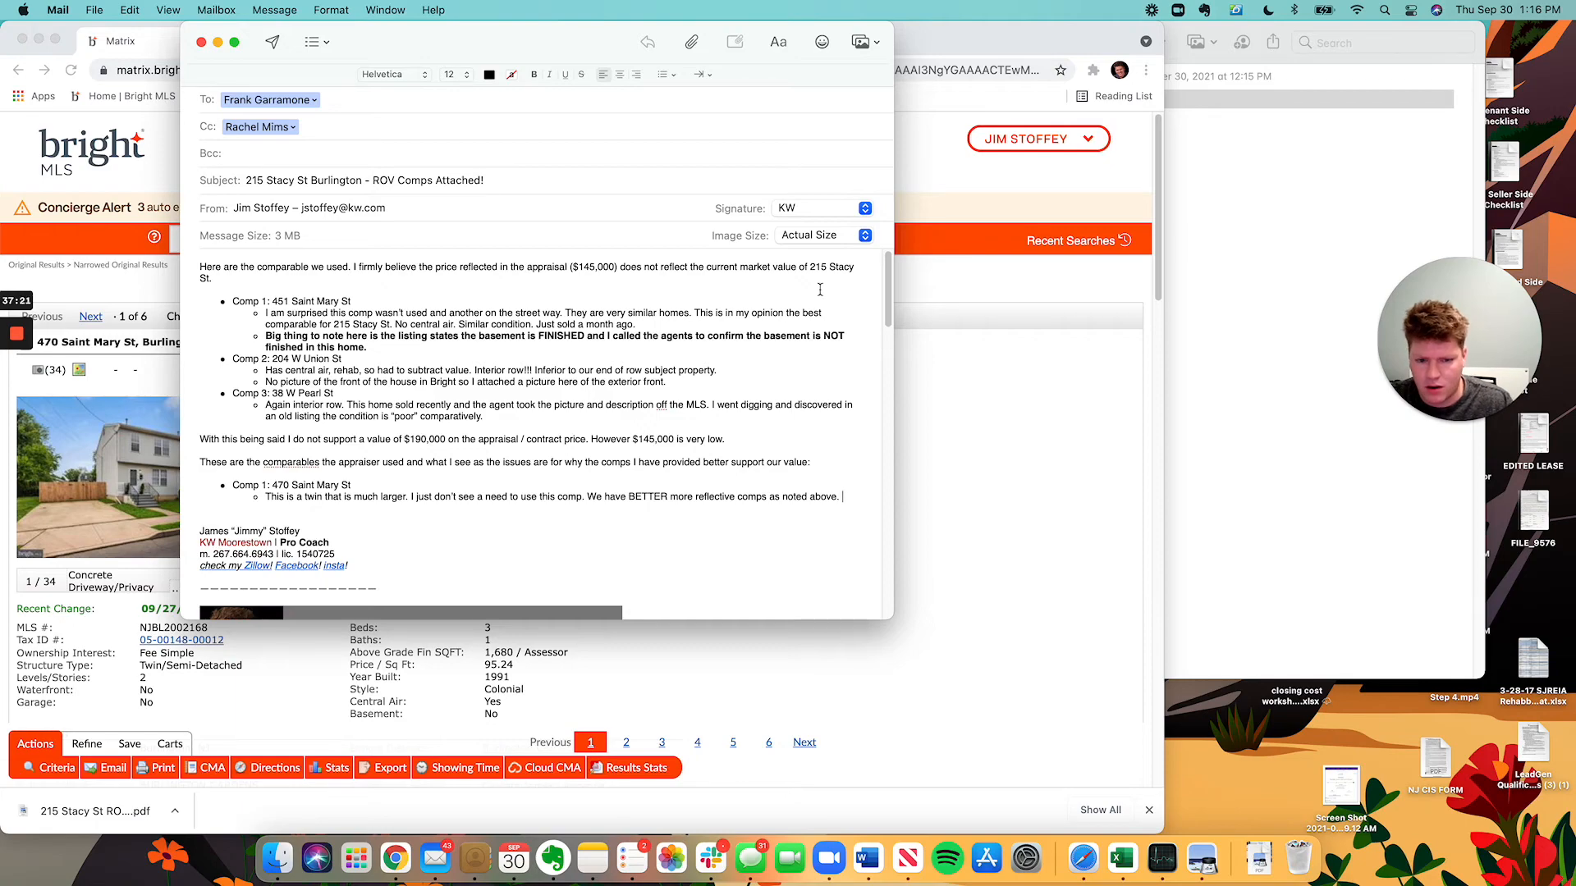
left_click(972, 532)
scroll(585, 640, "down", 15)
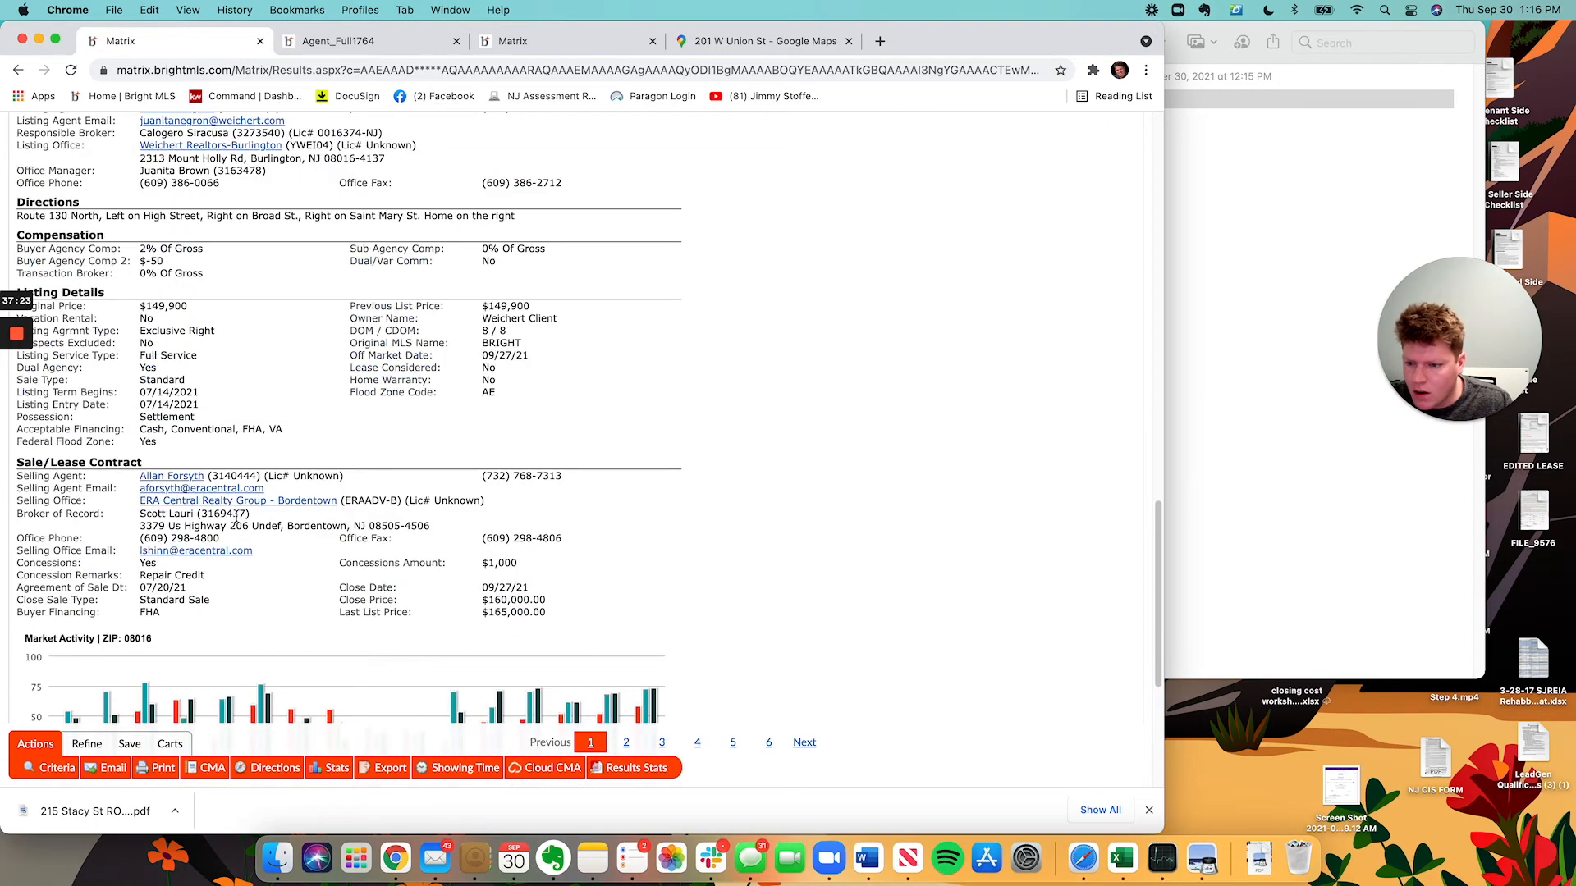
scroll(250, 522, "up", 1)
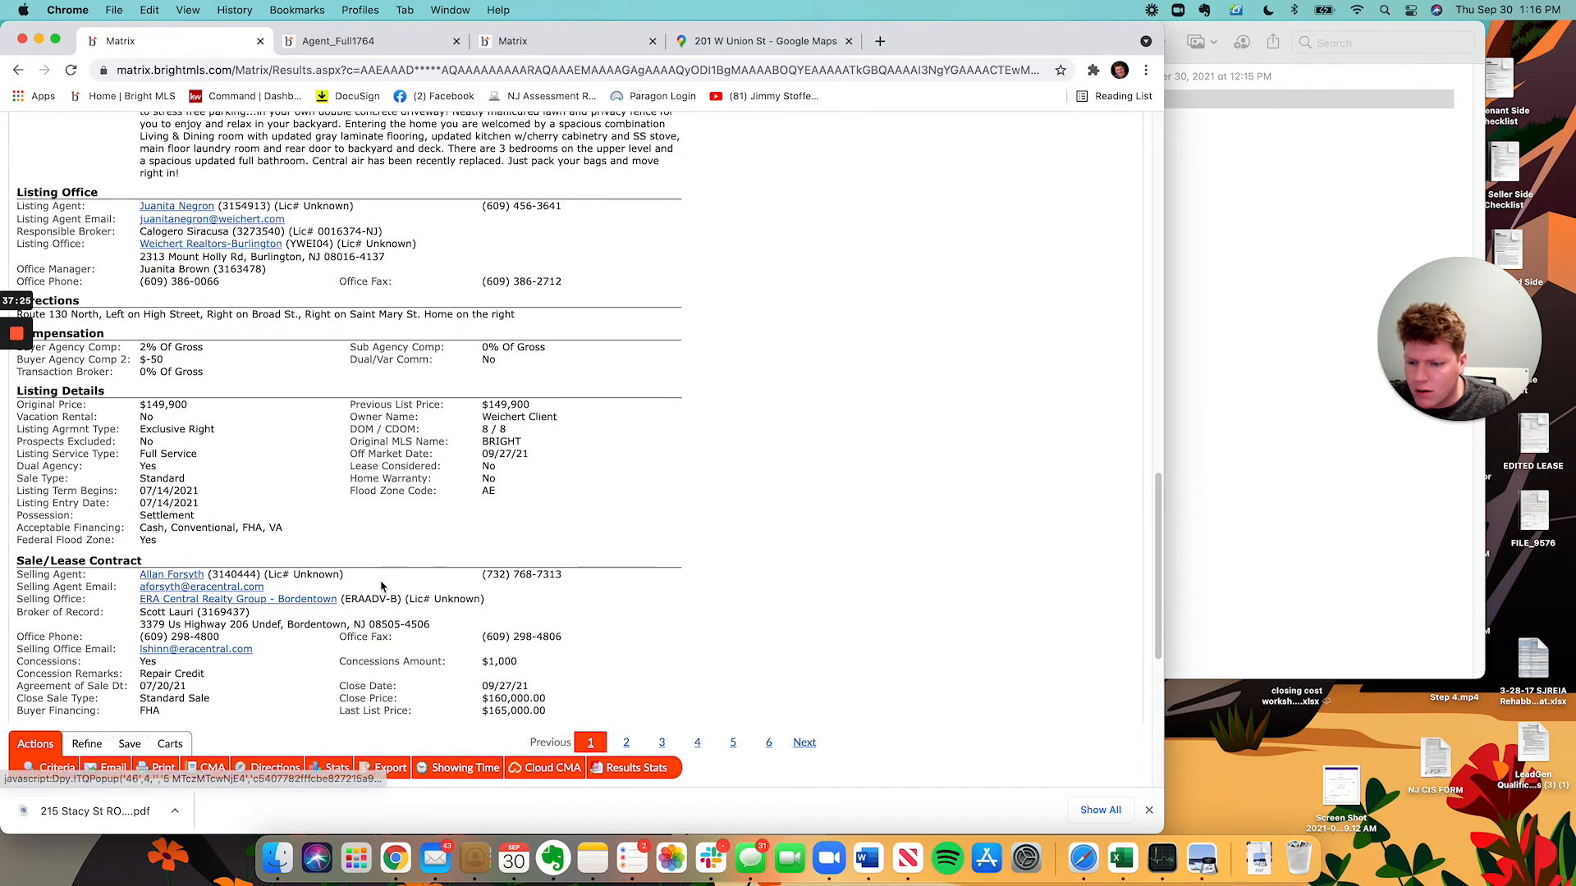
scroll(303, 688, "up", 3)
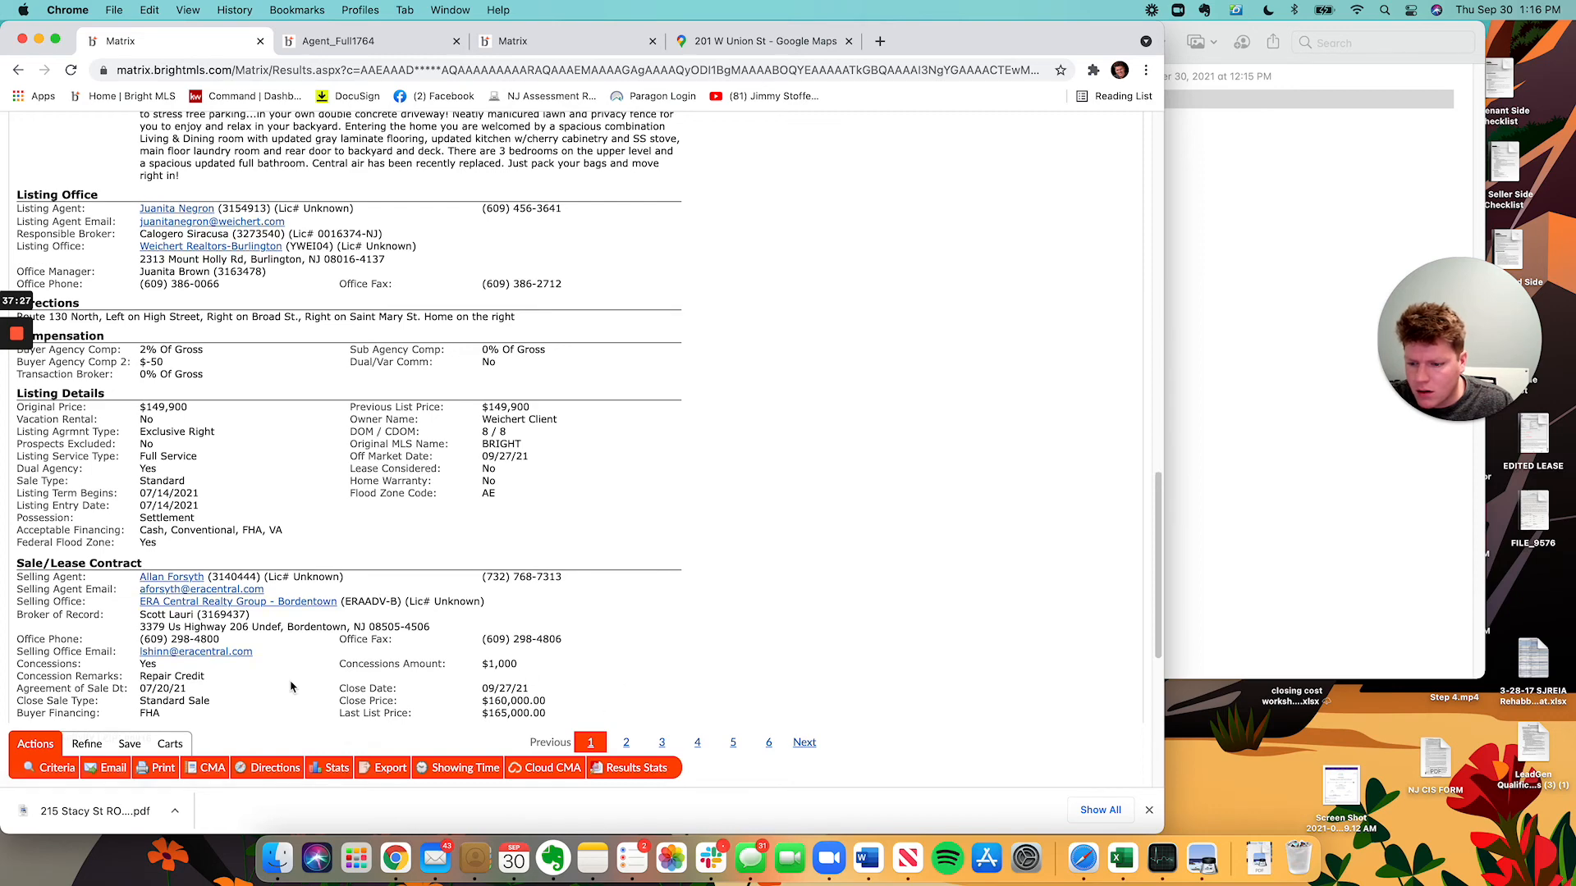
scroll(419, 569, "up", 1)
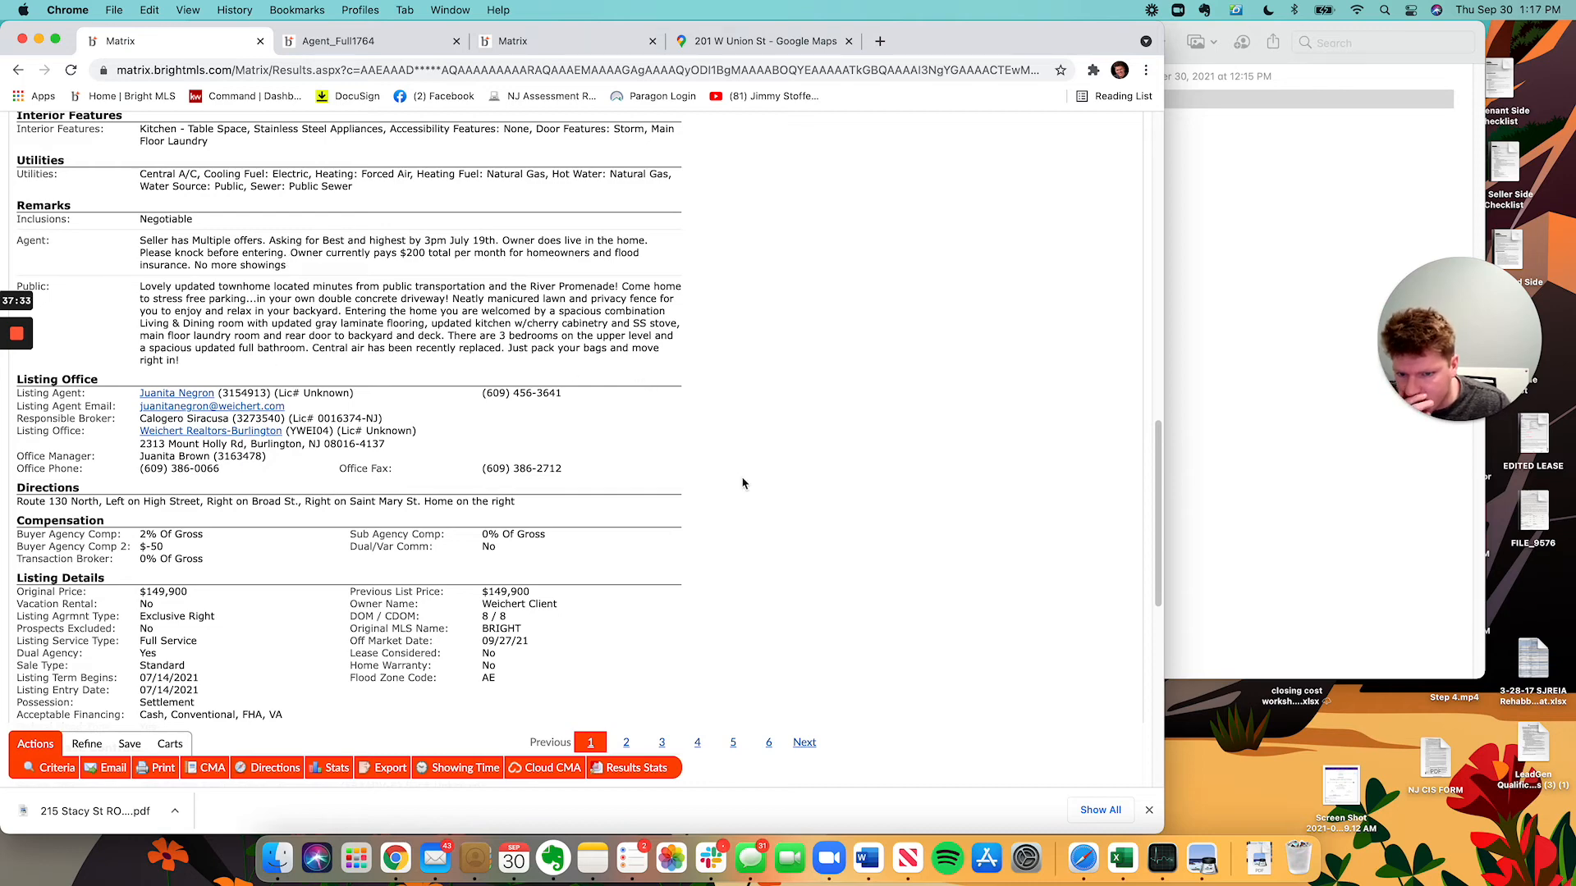
scroll(423, 411, "up", 15)
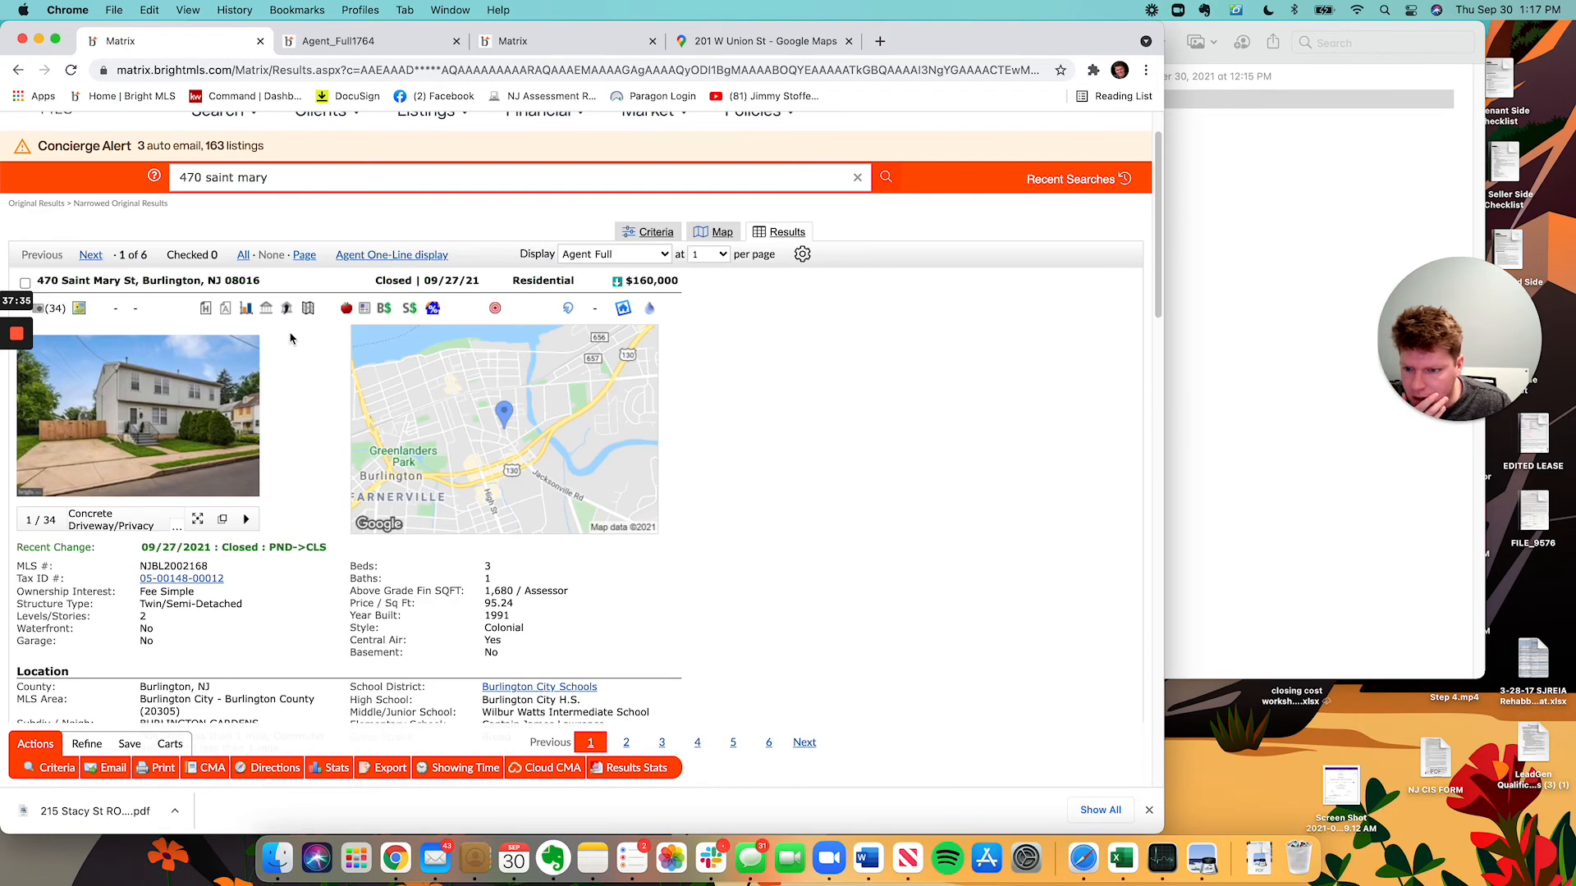
left_click(245, 429)
left_click(244, 429)
left_click(245, 429)
left_click(246, 429)
left_click(246, 429)
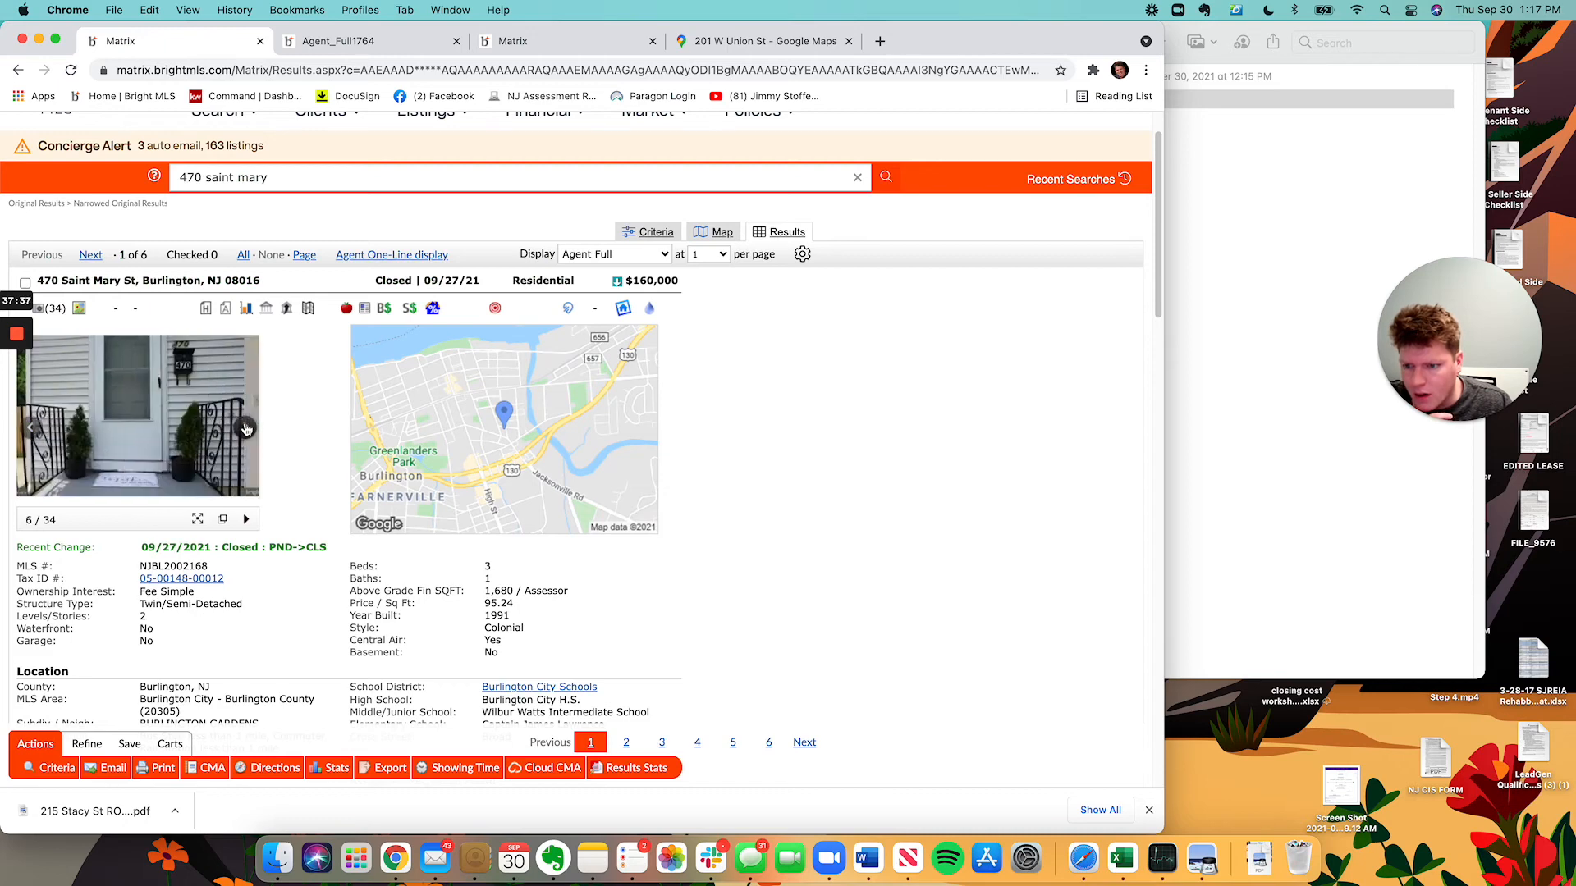
left_click(247, 428)
left_click(247, 428)
left_click(248, 428)
left_click(247, 428)
left_click(247, 428)
left_click(247, 427)
left_click(247, 428)
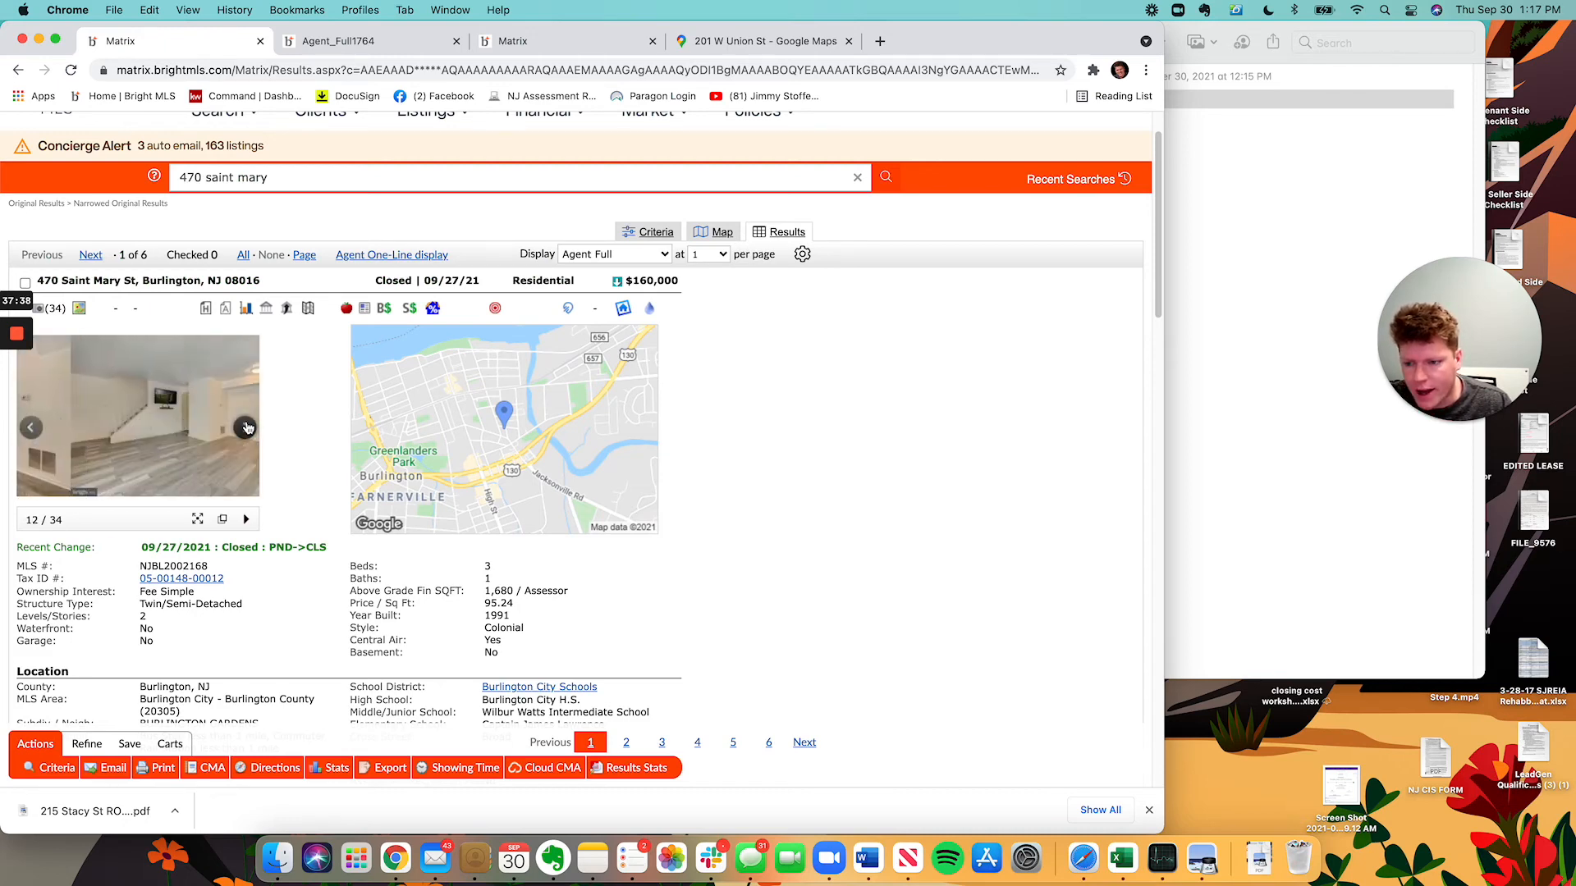
left_click(247, 427)
left_click(247, 428)
left_click(247, 427)
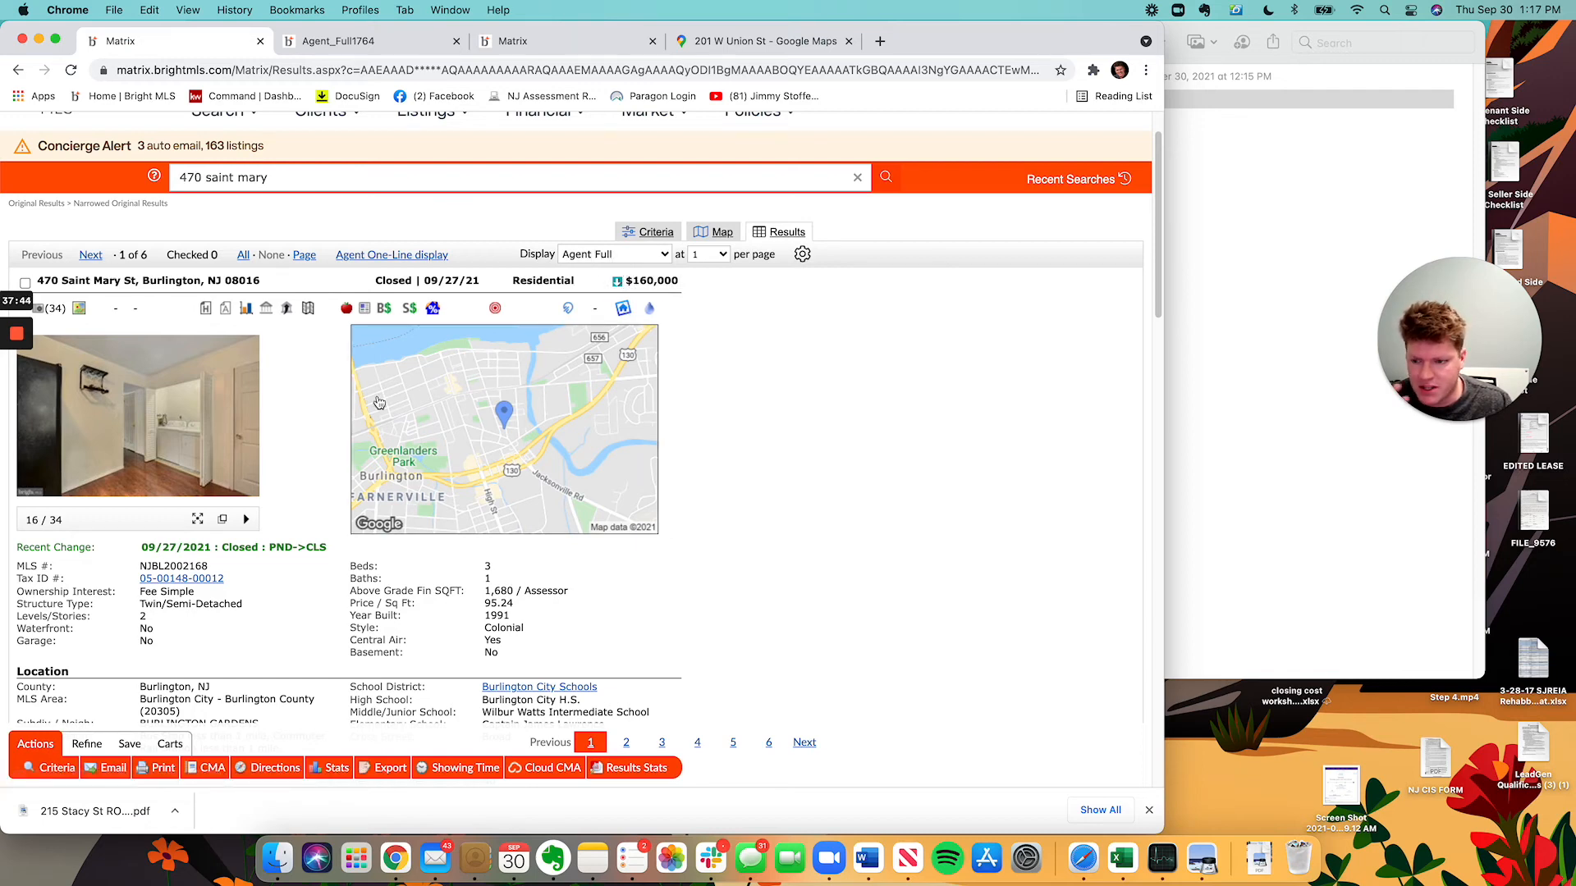
left_click(247, 427)
left_click(247, 427)
left_click(247, 427)
left_click(247, 428)
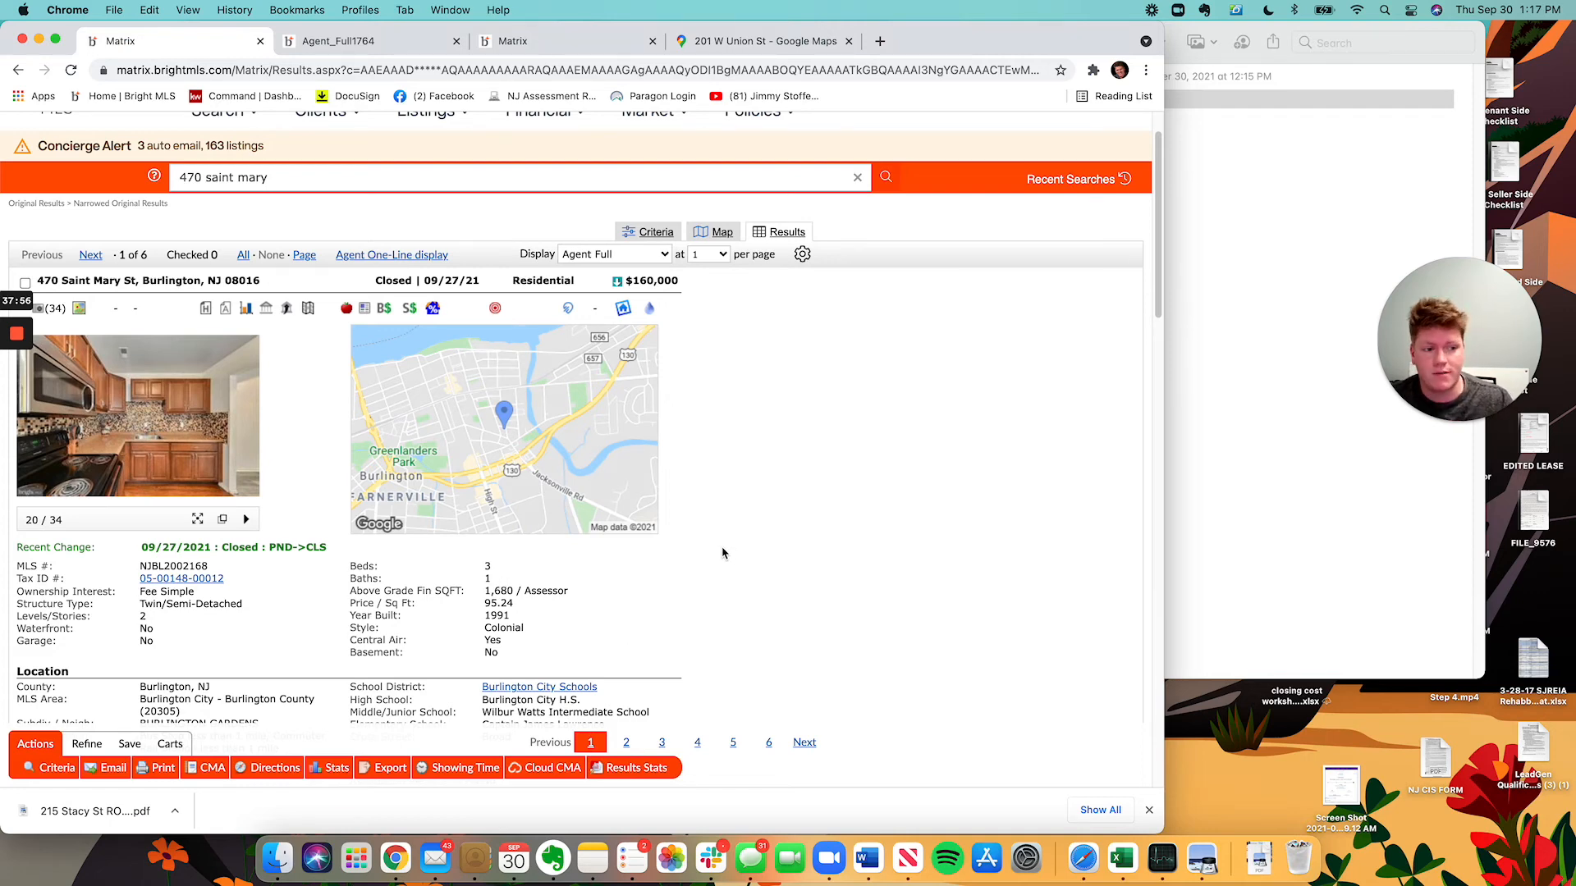
Add 'If there was NO other data, I might suggest using this comp.' and start a Comp 2 bullet.
key("super+Tab")
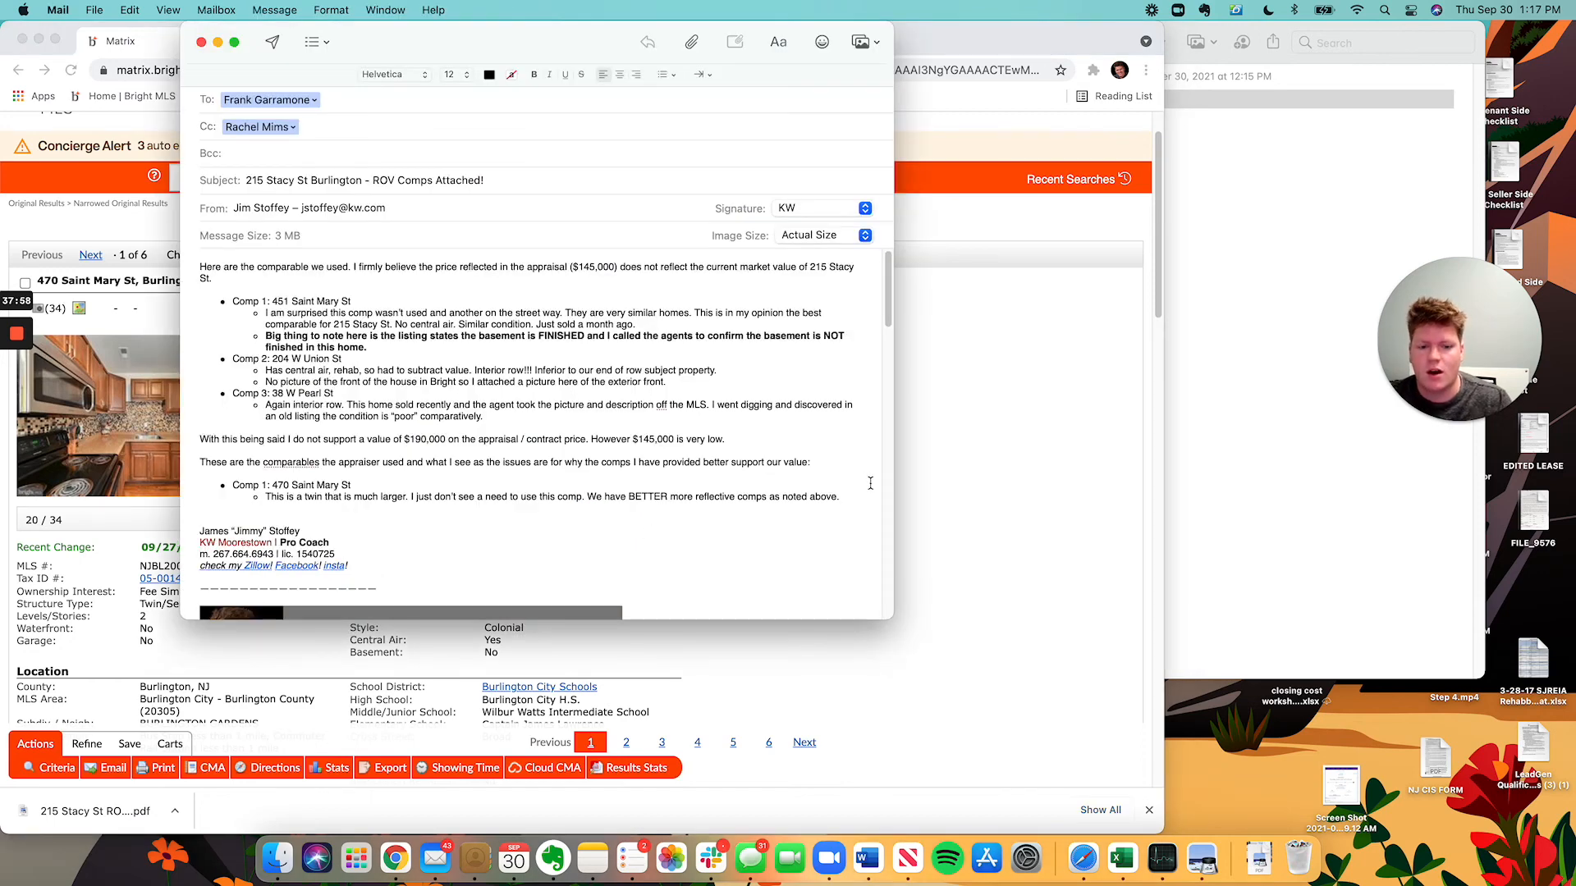
type("f there was ")
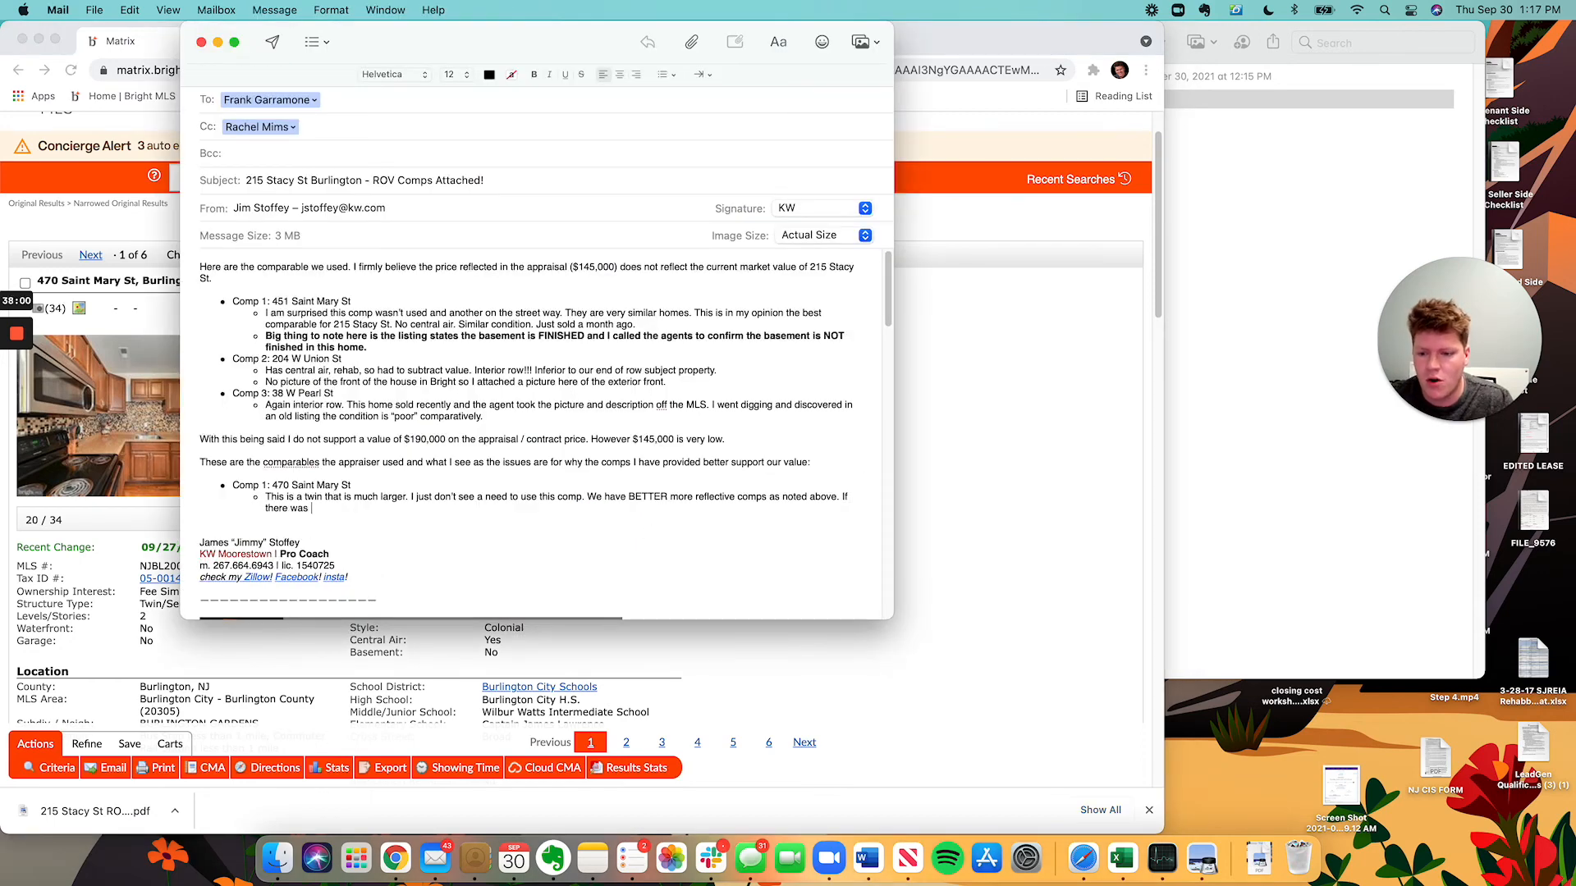
type("NO other data, I ")
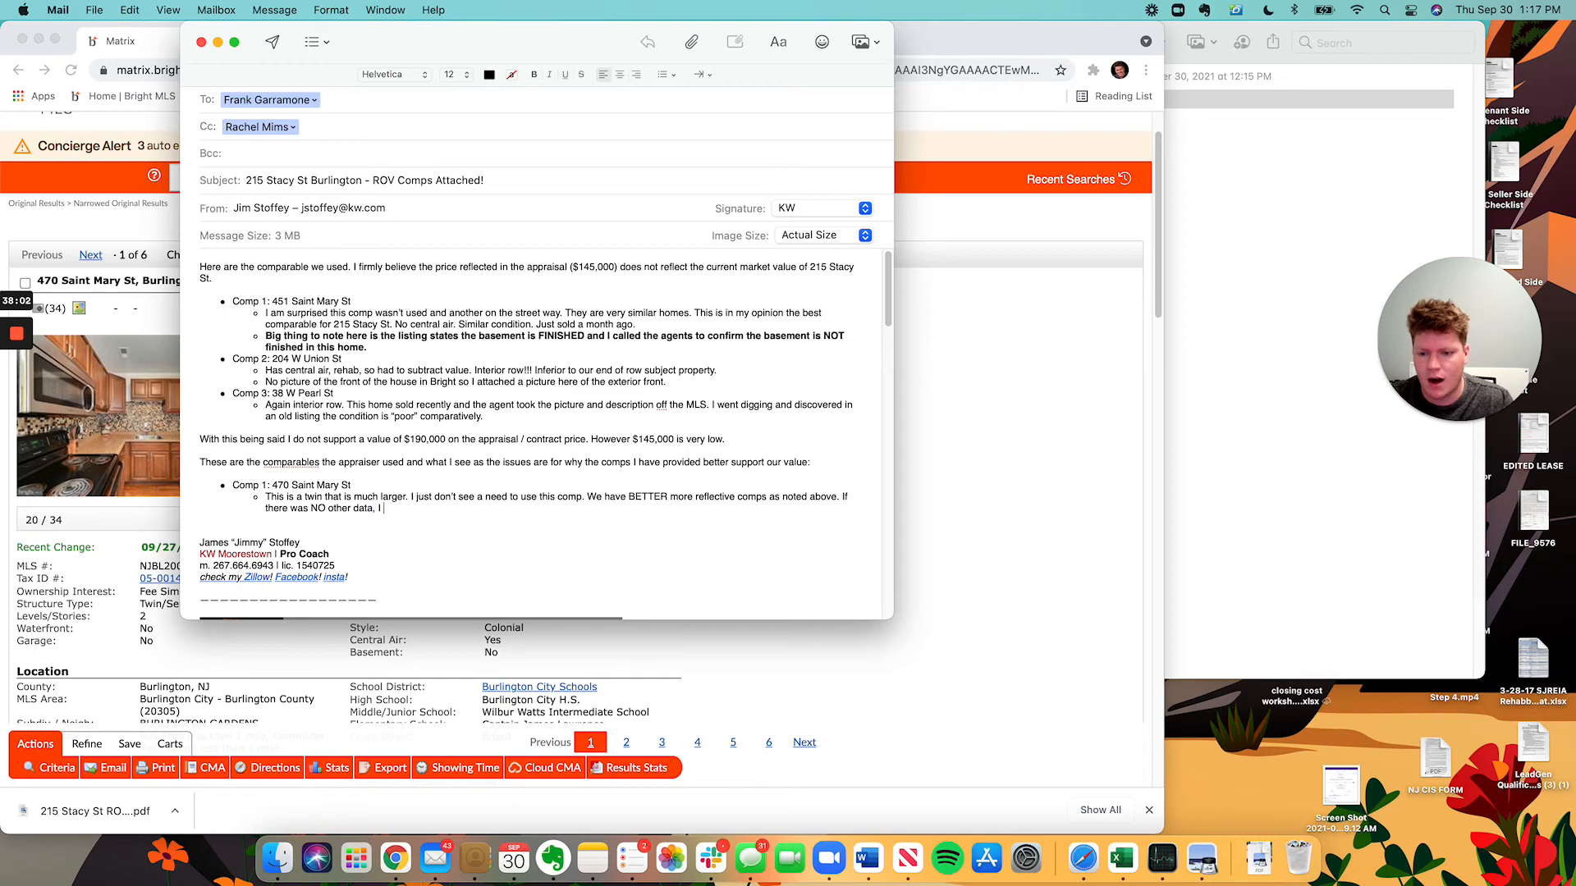
type("might suggest us")
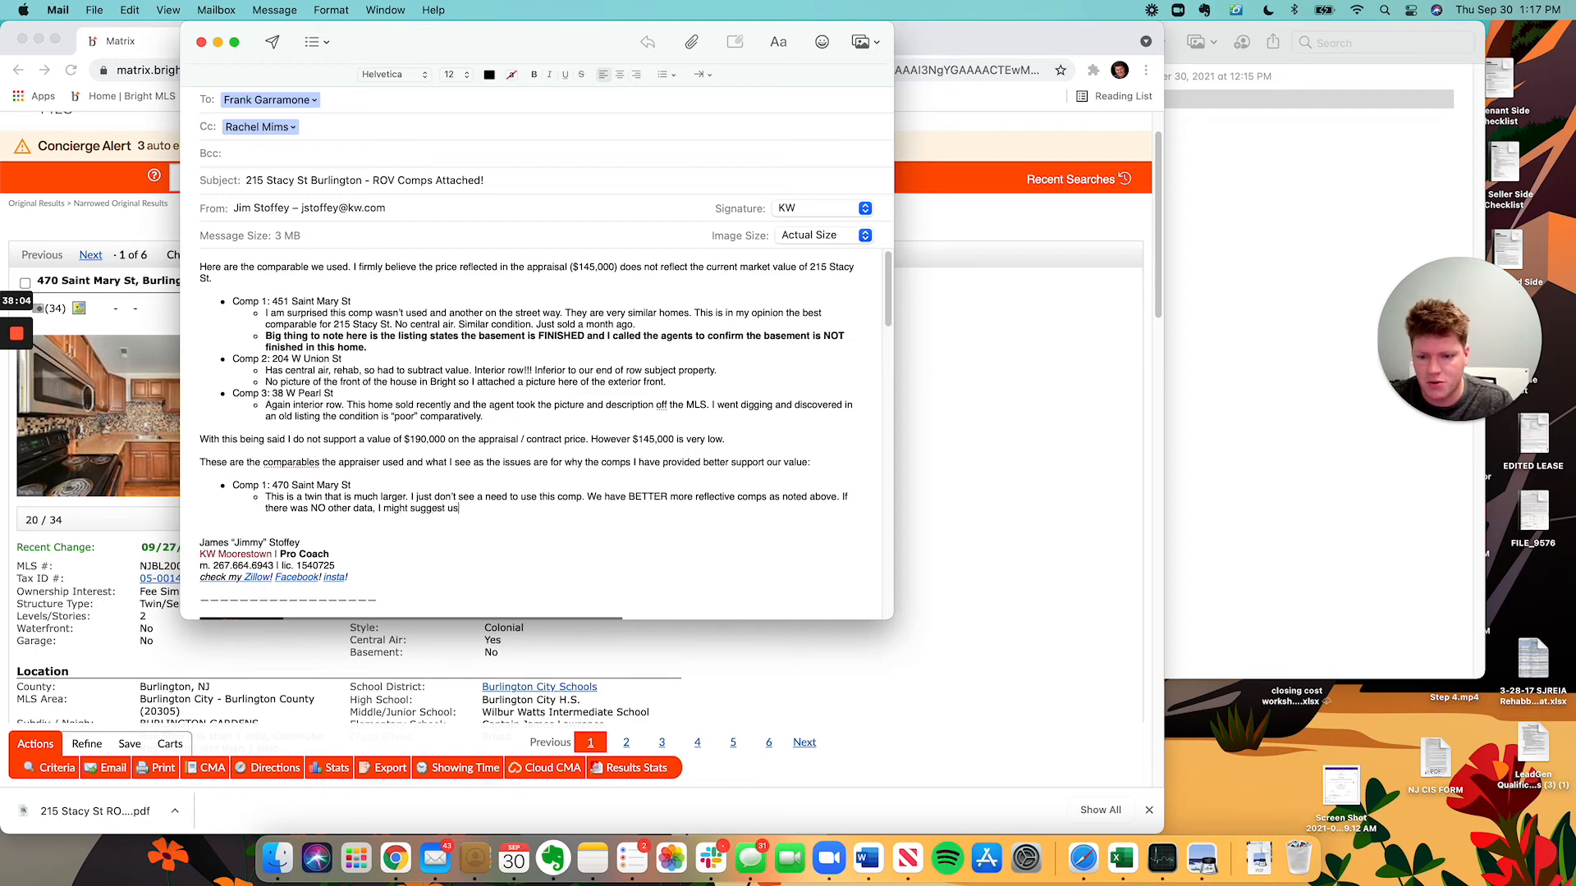
type("ing this comp")
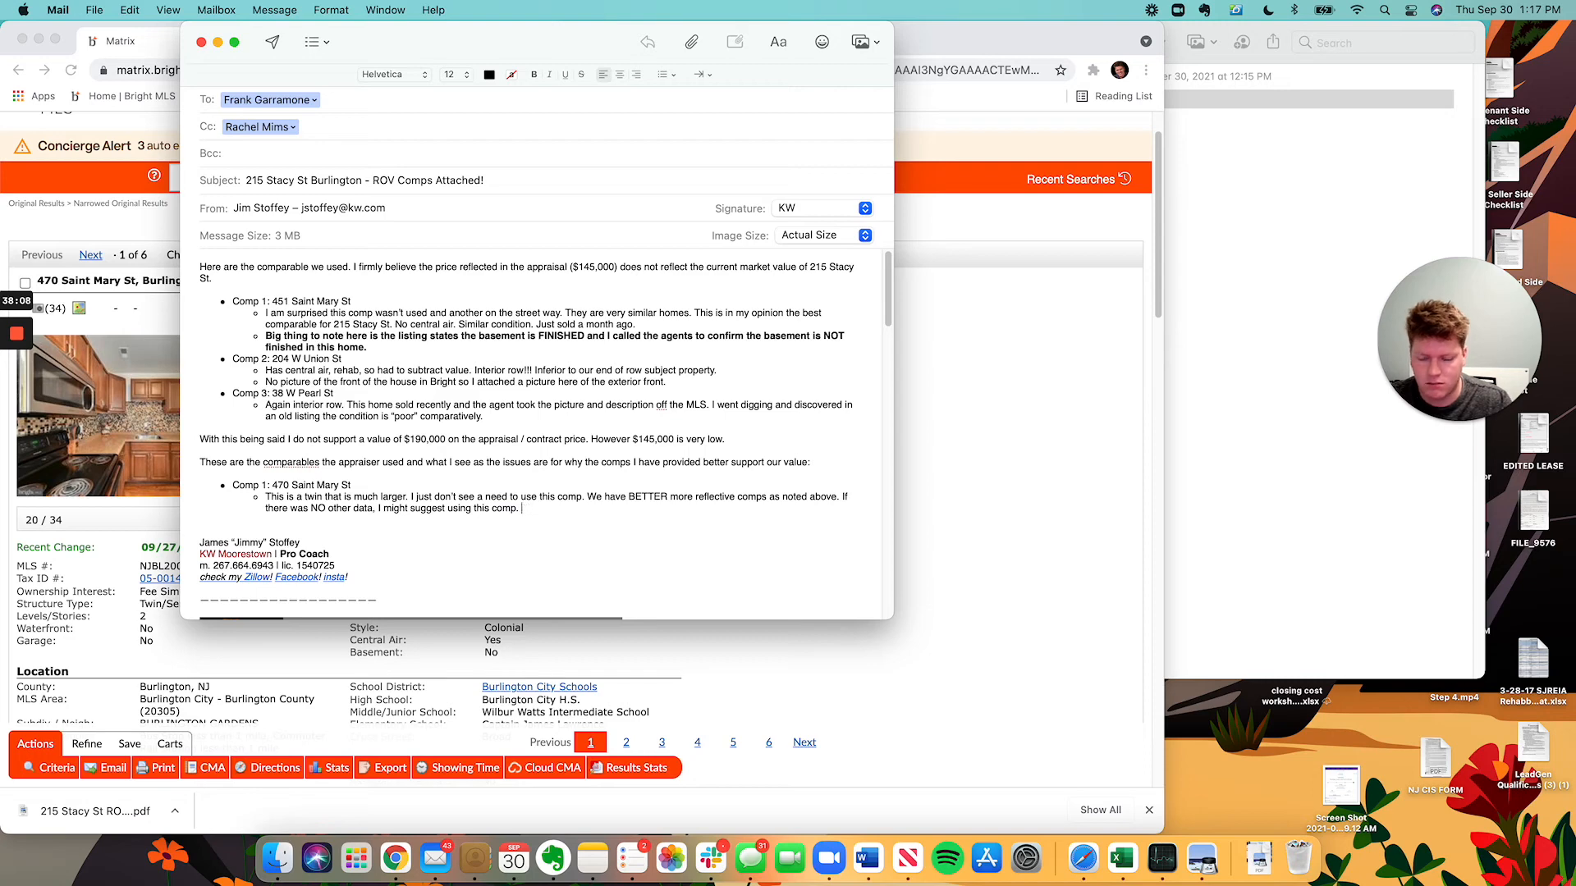
type(".")
key("Return")
key("shift+Tab")
type("Com")
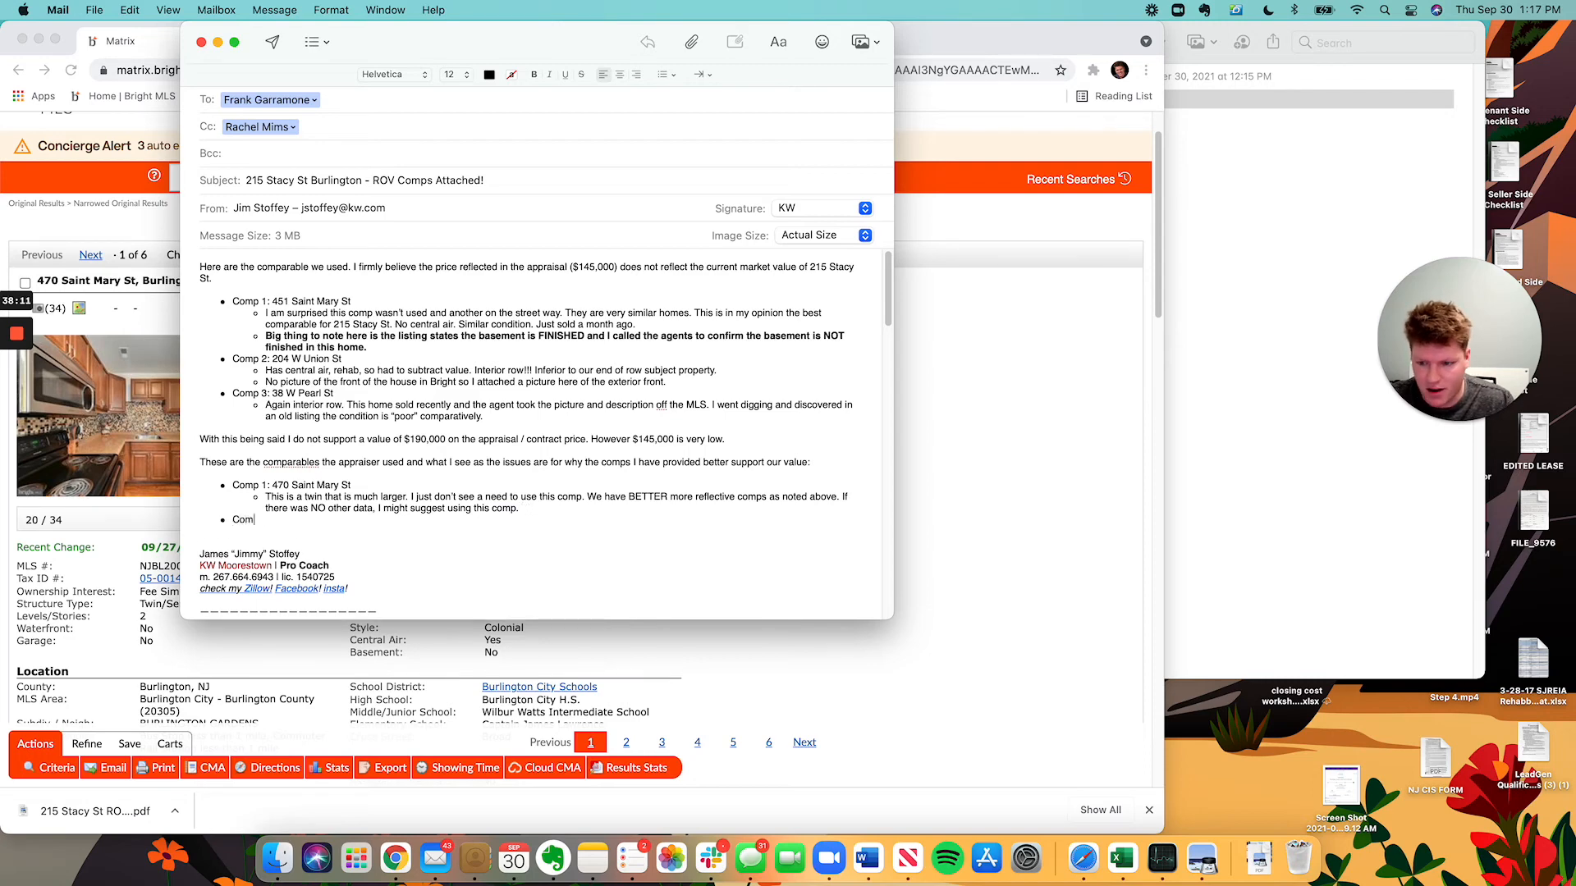
left_click(591, 857)
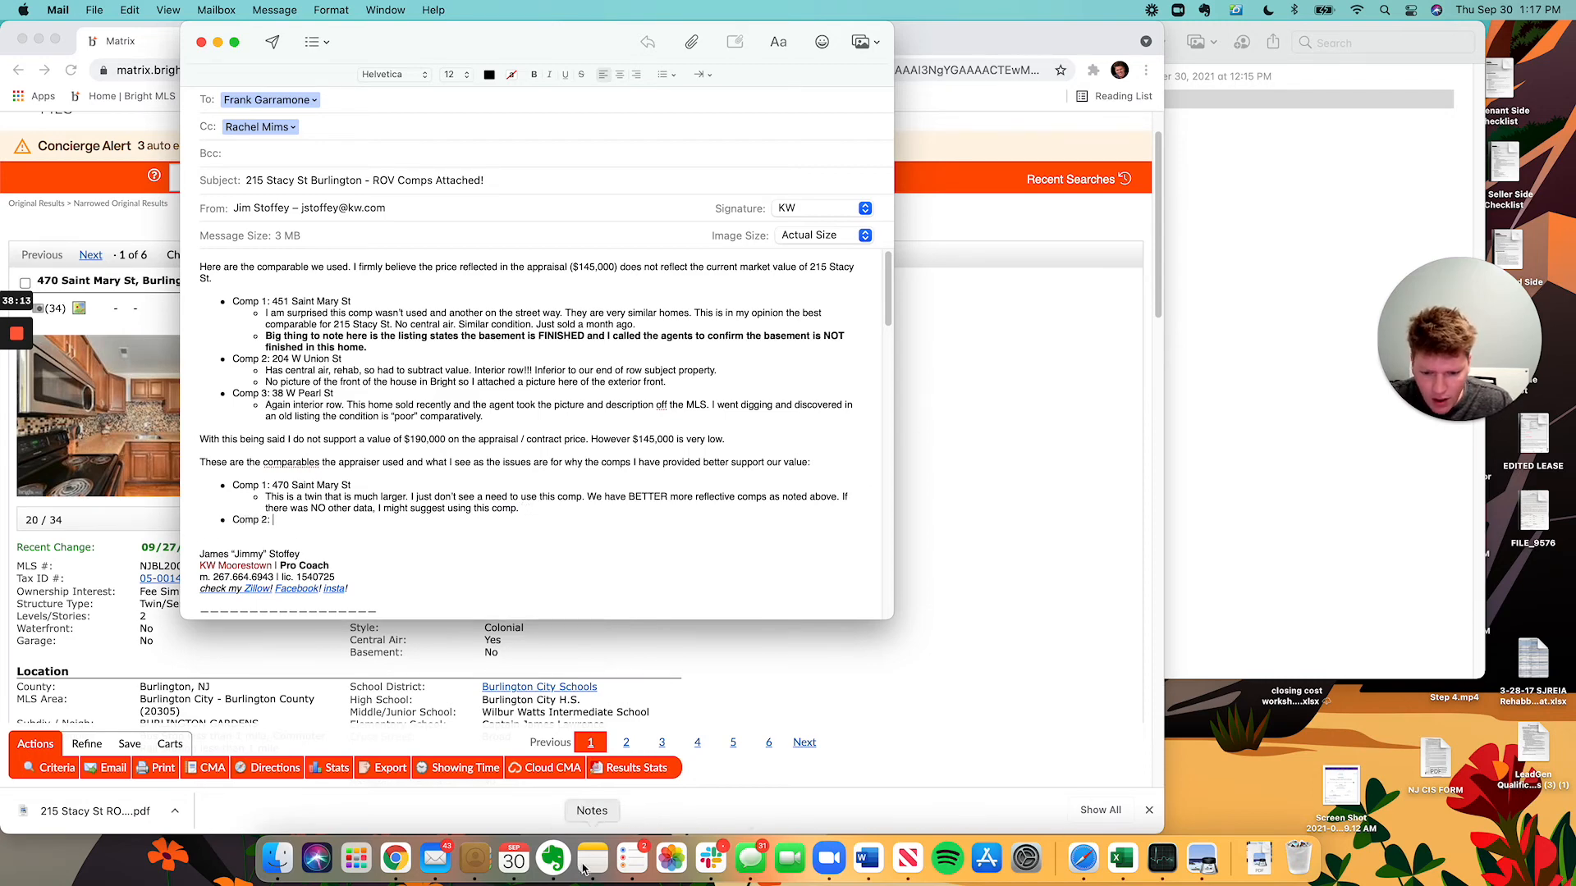
mouse_move(16, 337)
left_click(16, 399)
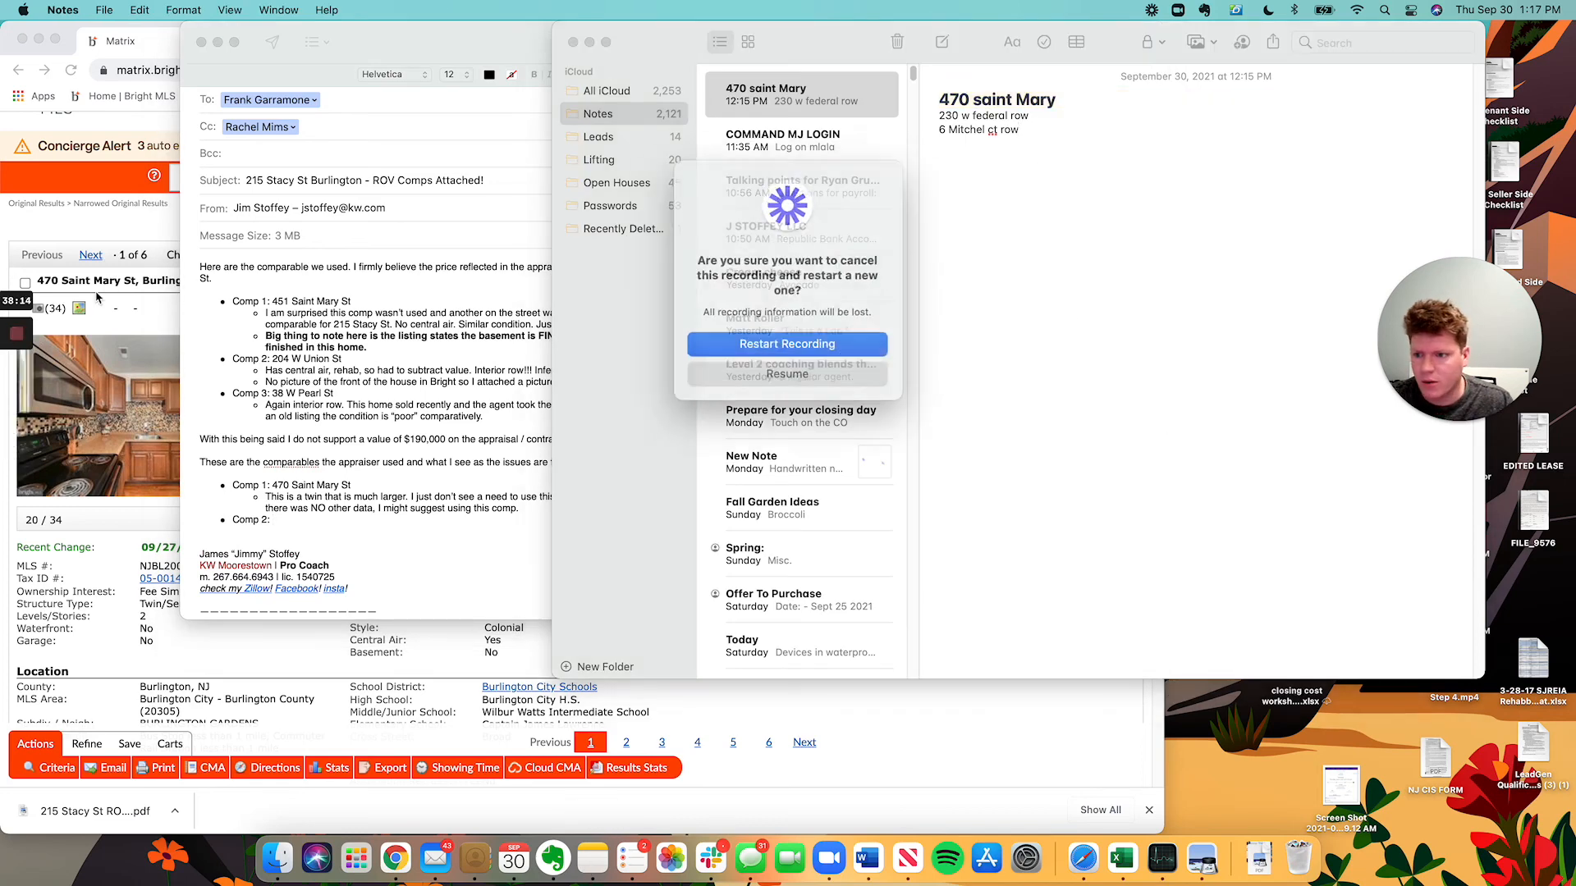
left_click(775, 377)
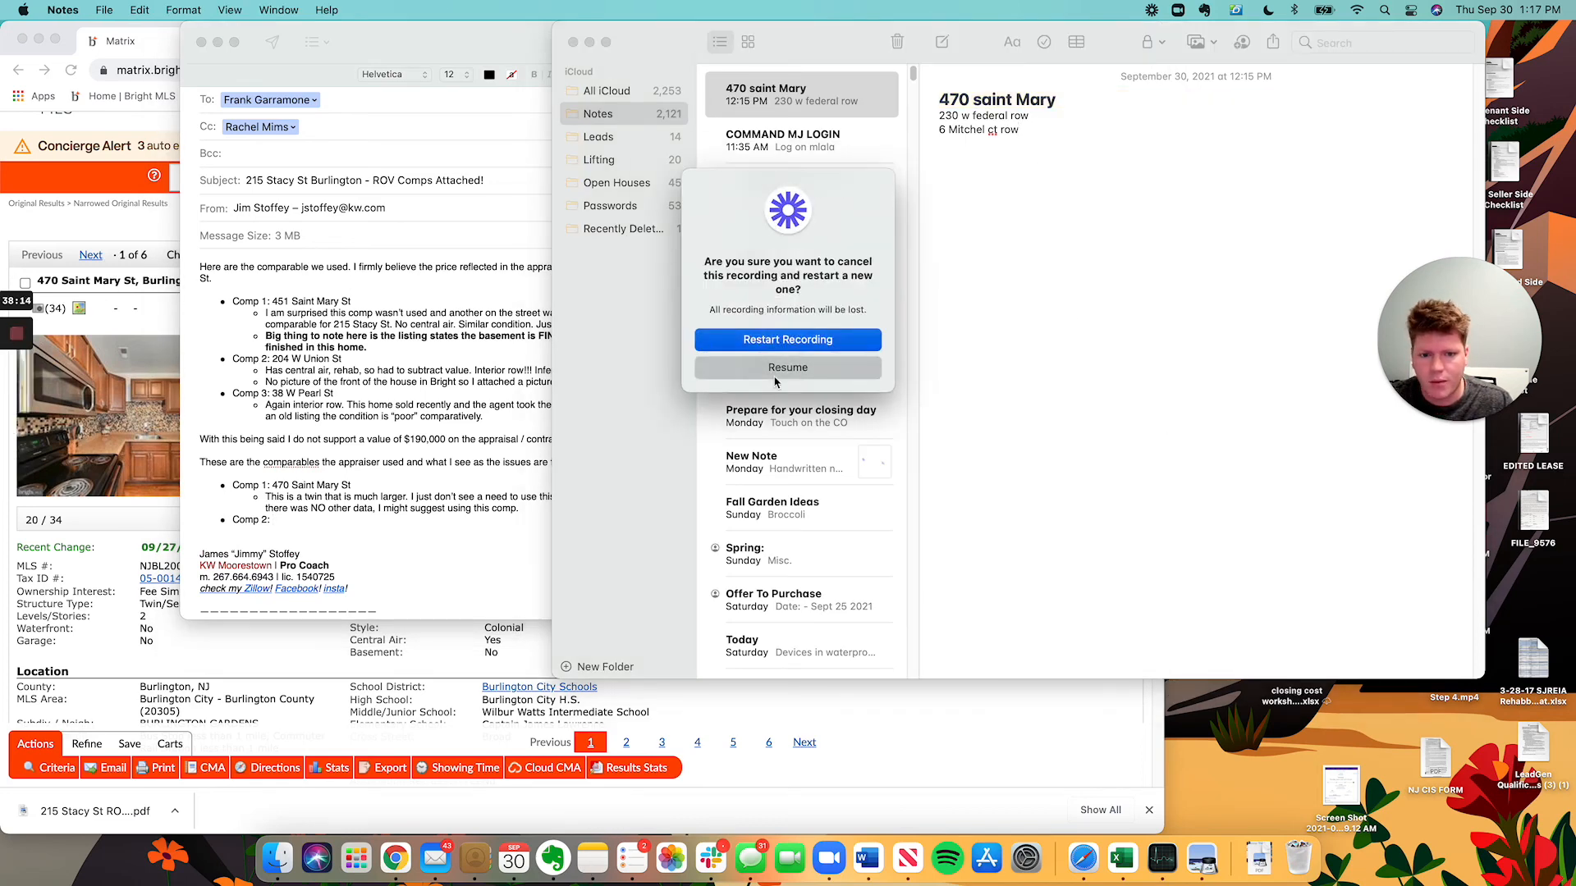
left_click(1143, 196)
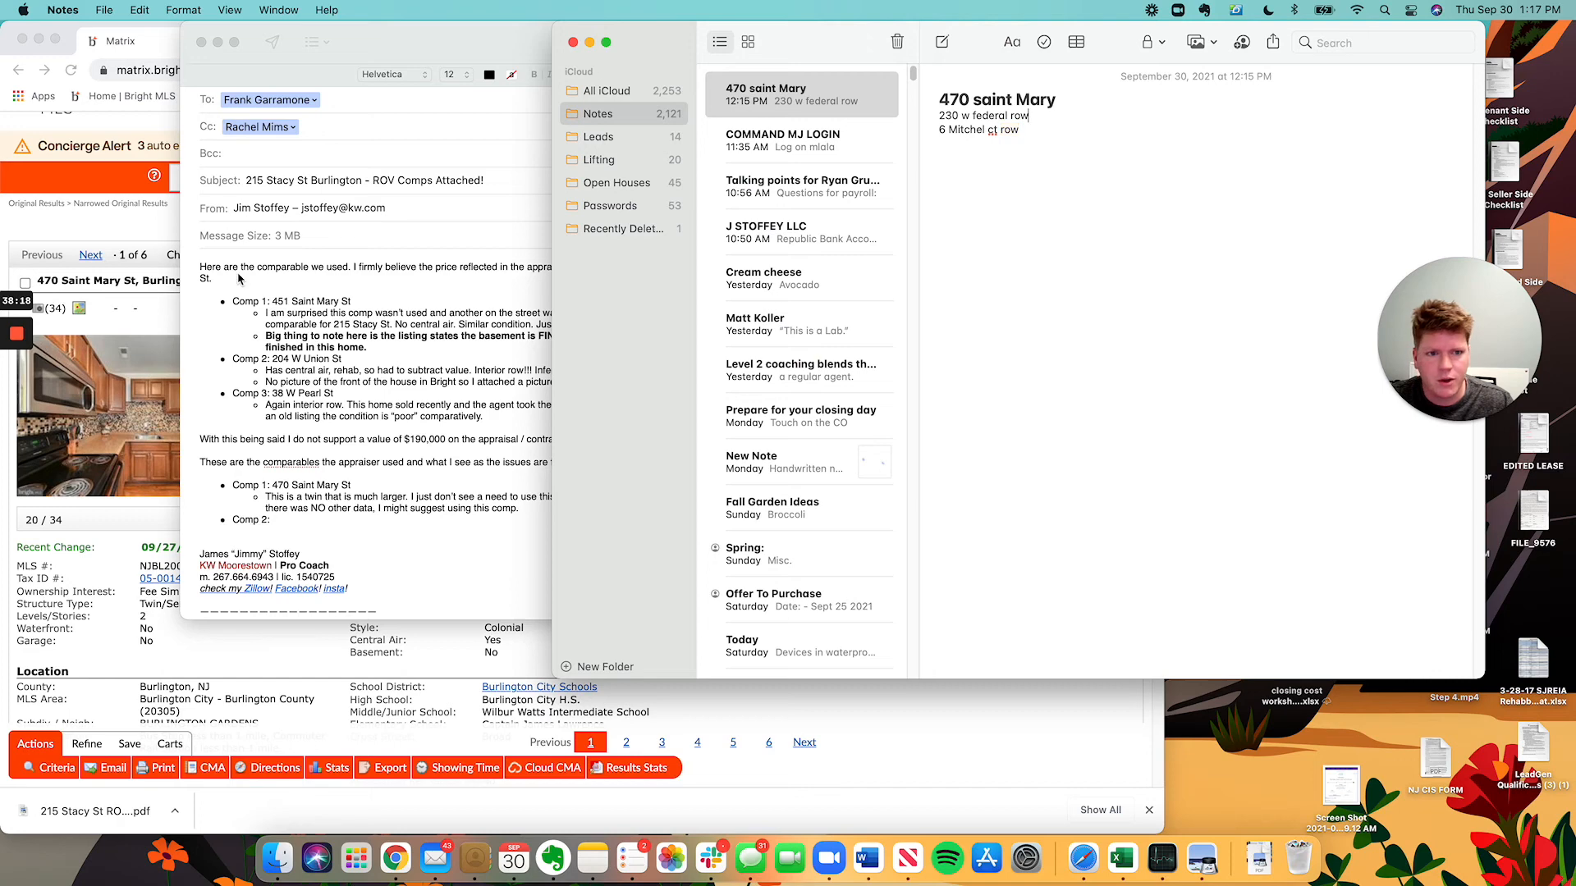
left_click(129, 229)
left_click(288, 178)
key("super+a")
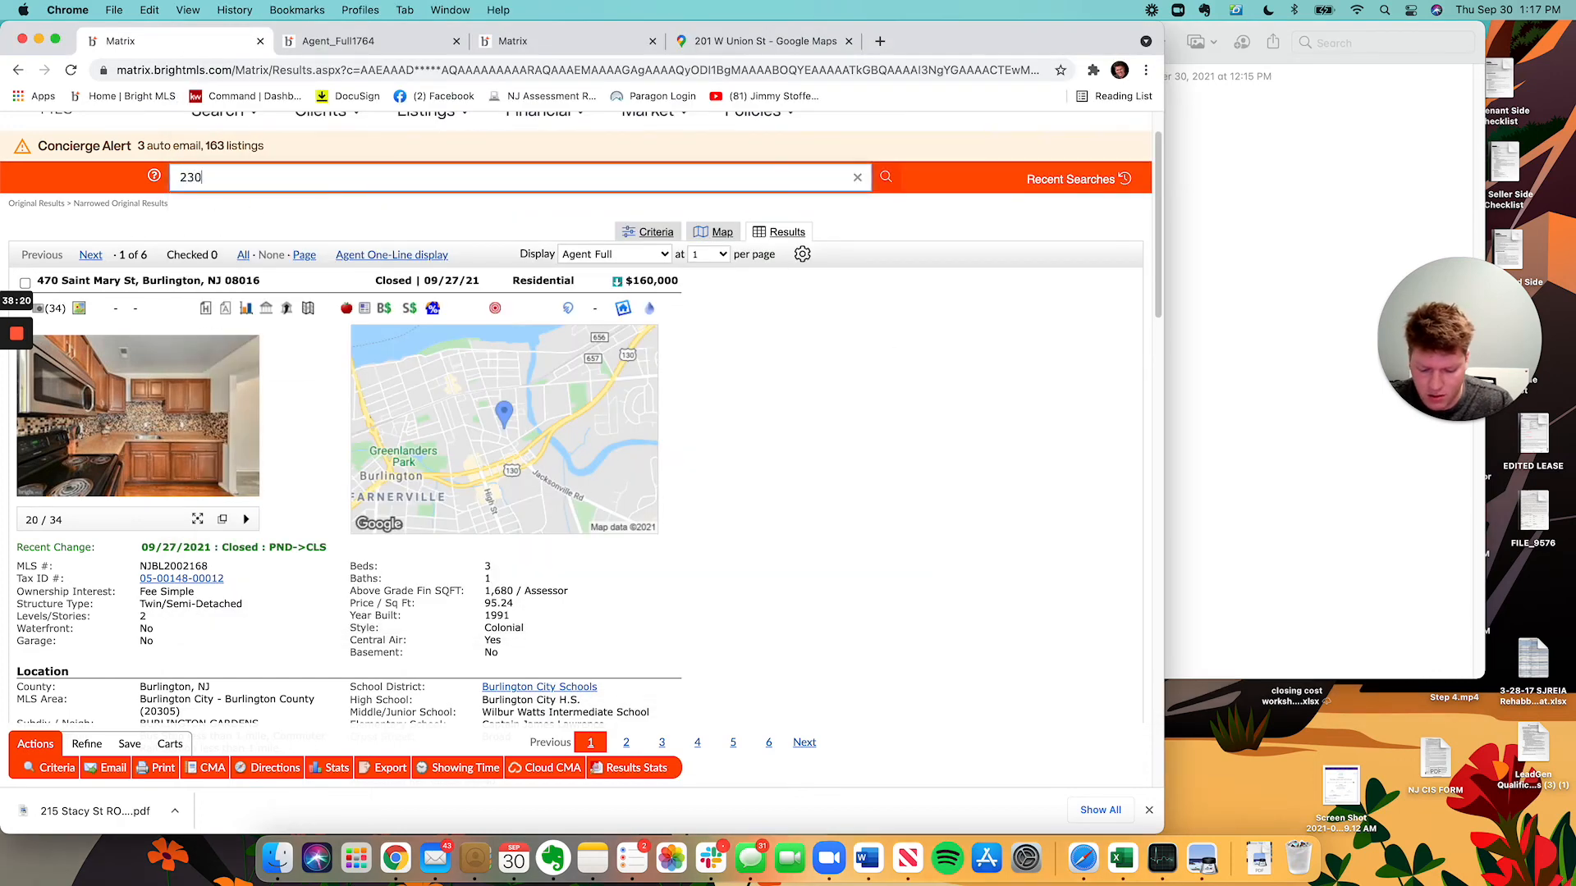
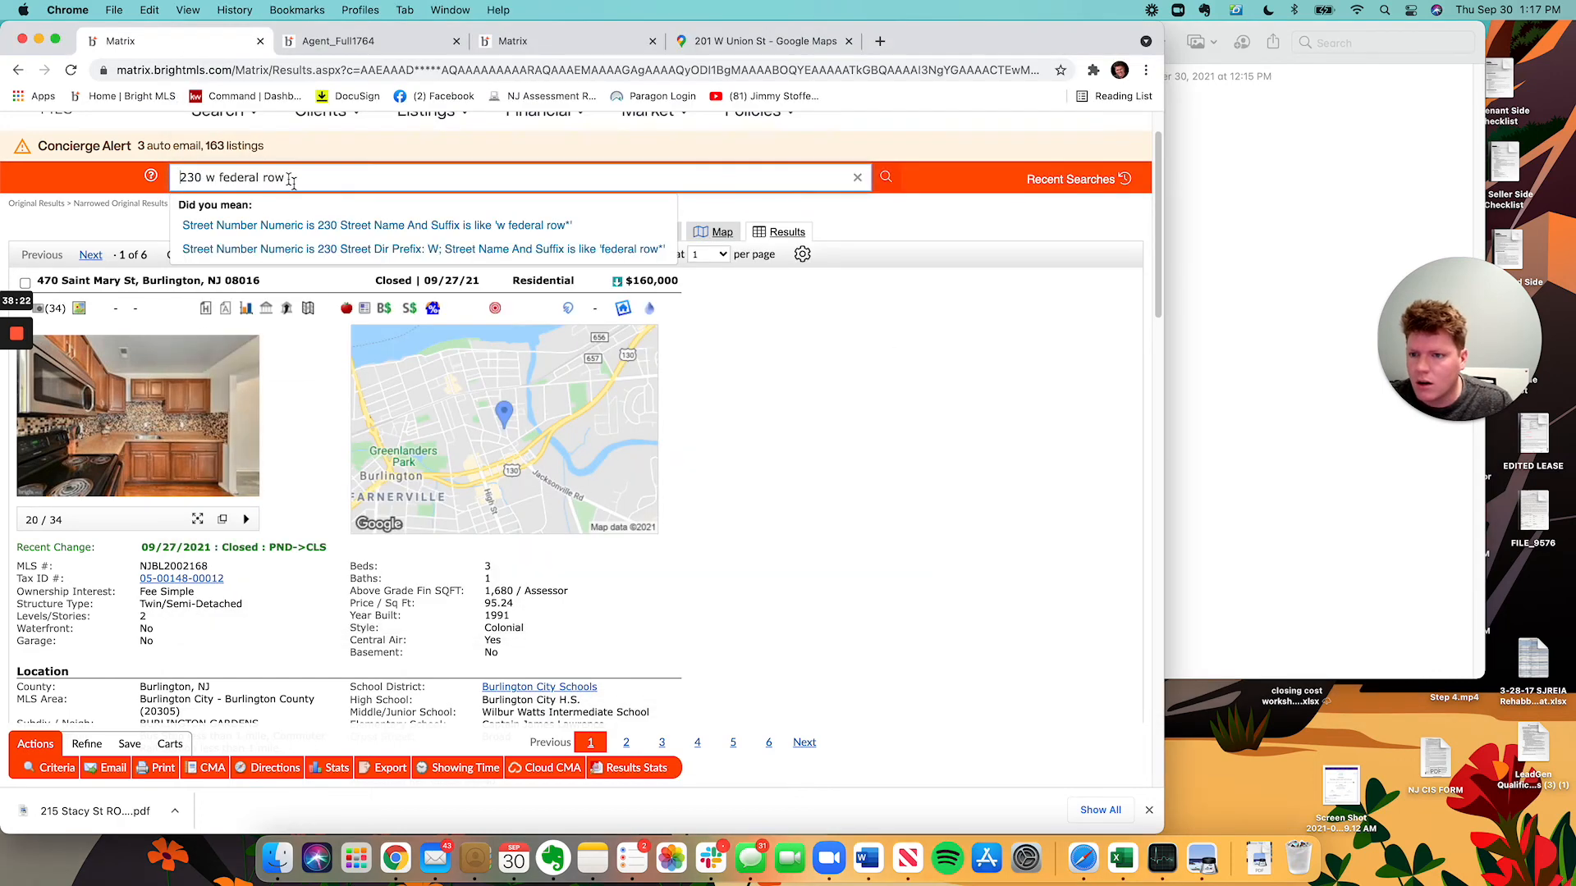
key("Return")
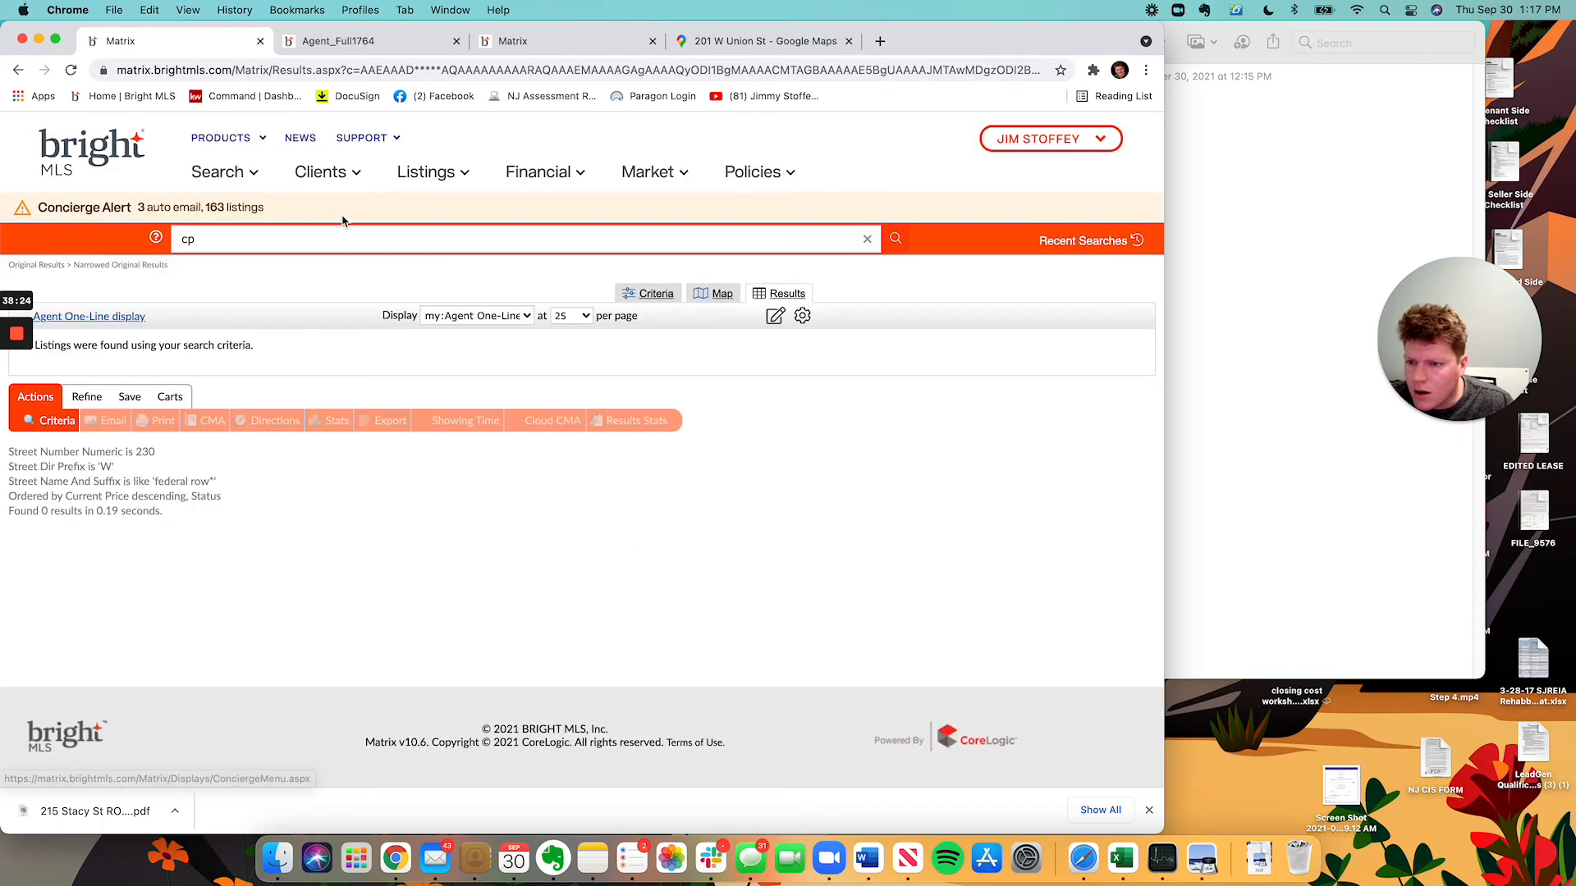
left_click(327, 237)
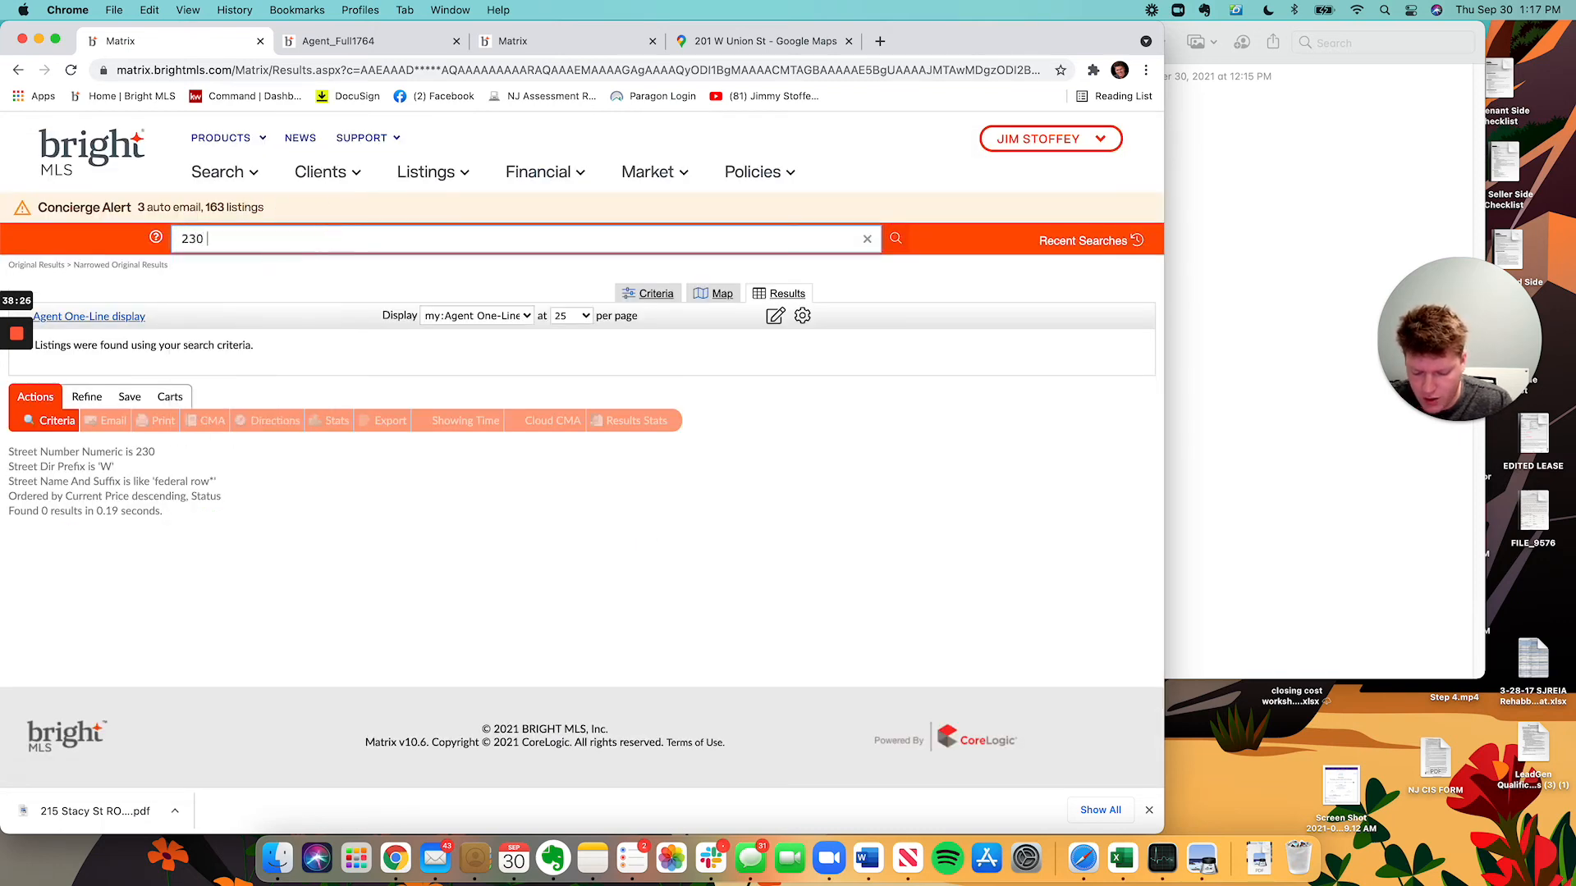
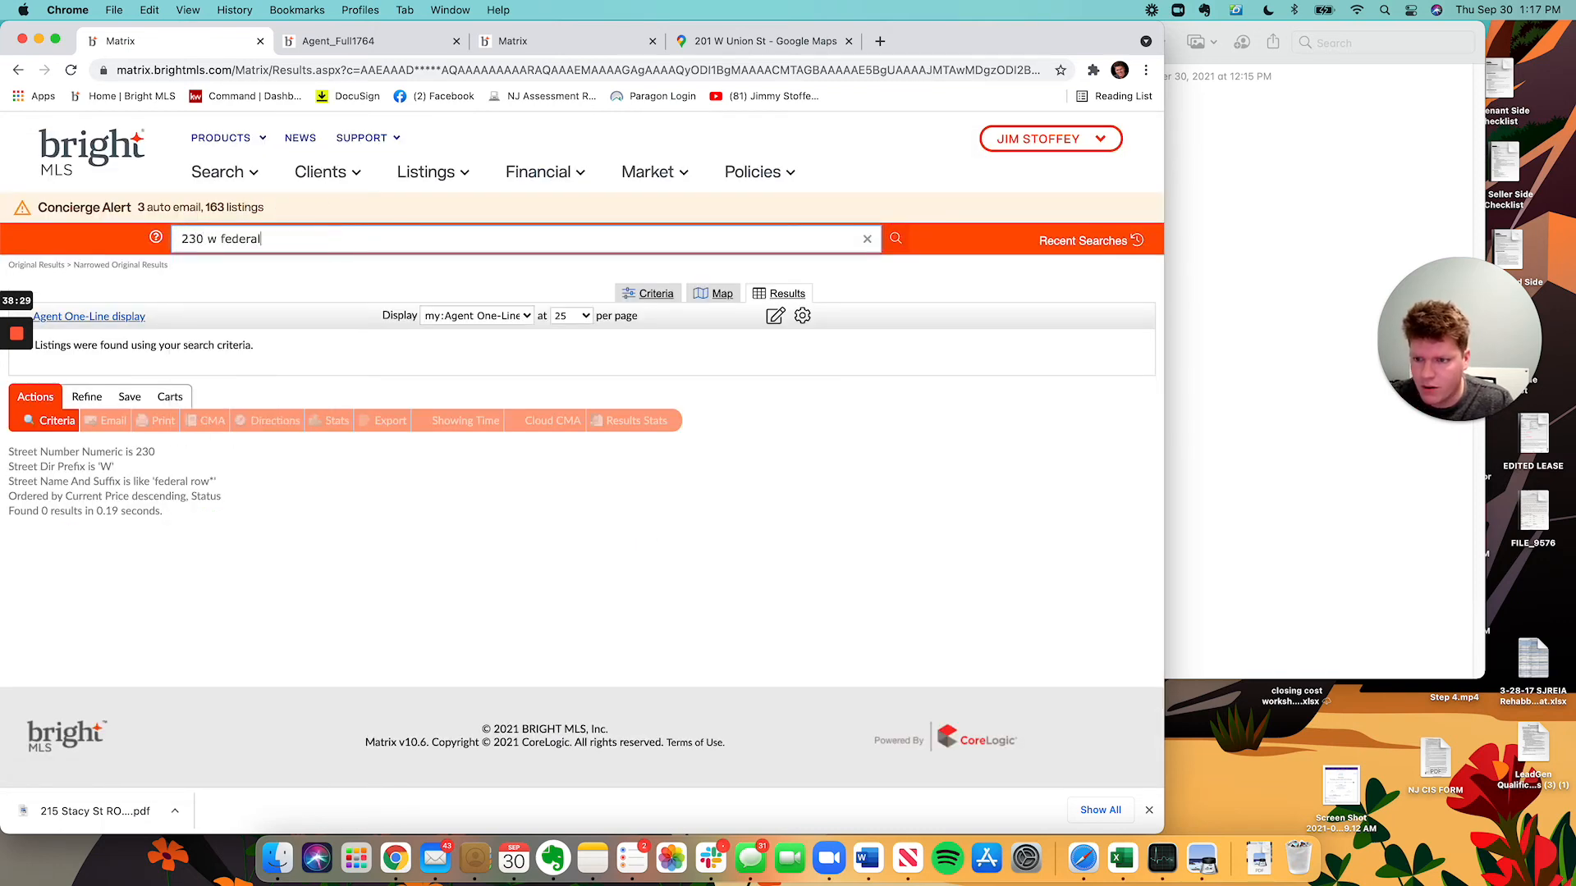
left_click(320, 312)
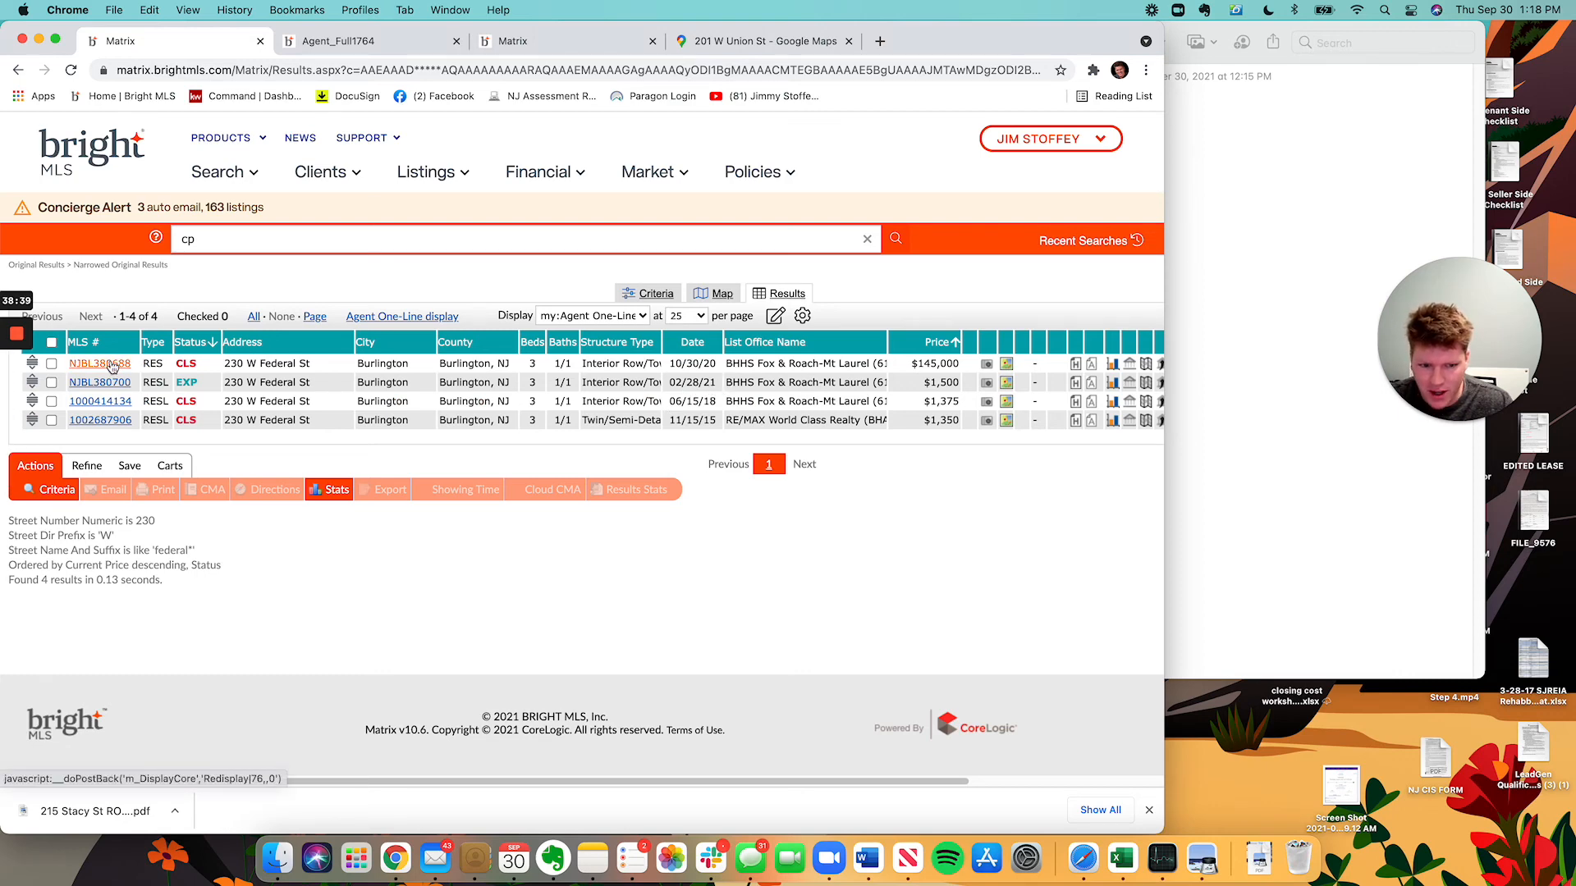
left_click(112, 367)
key("super+Tab")
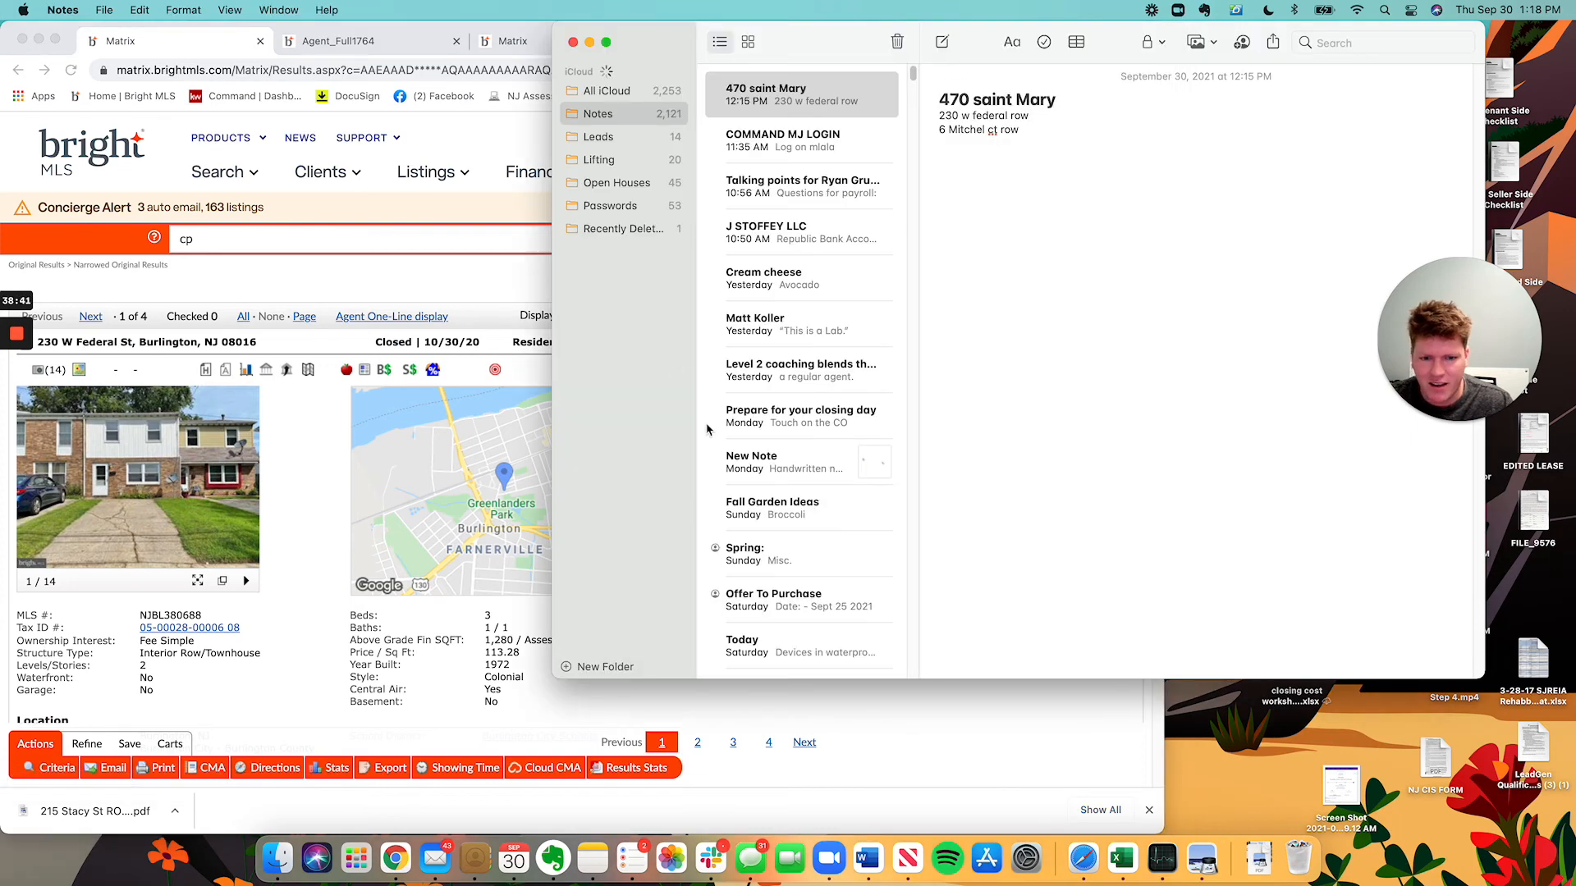
key("super+Tab")
left_click(435, 859)
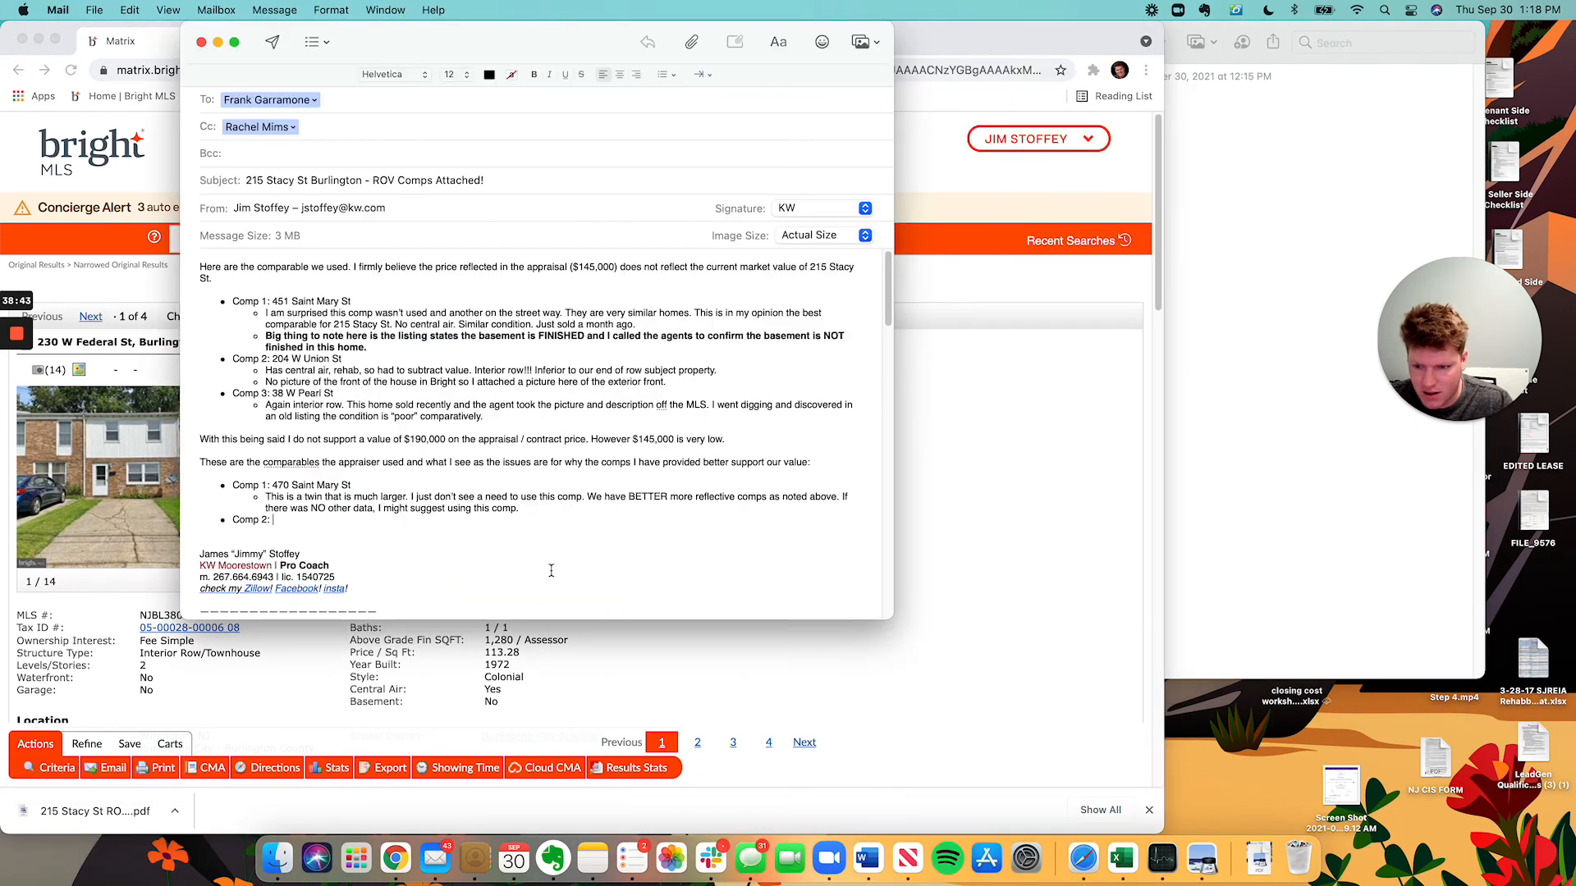
left_click_drag(591, 45, 839, 46)
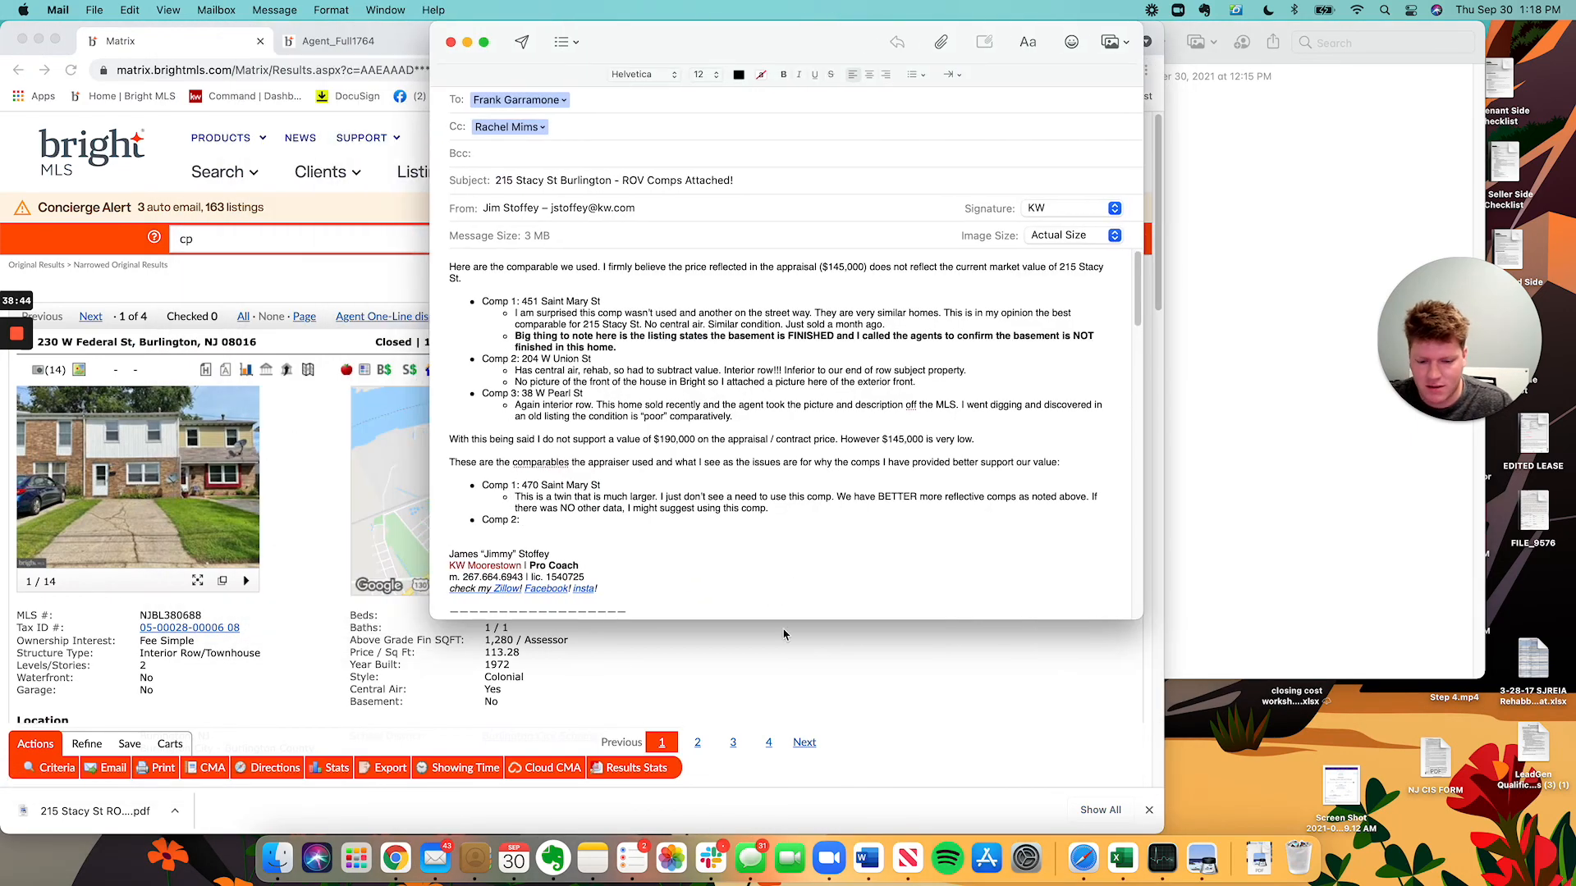
left_click(592, 859)
left_click(538, 75)
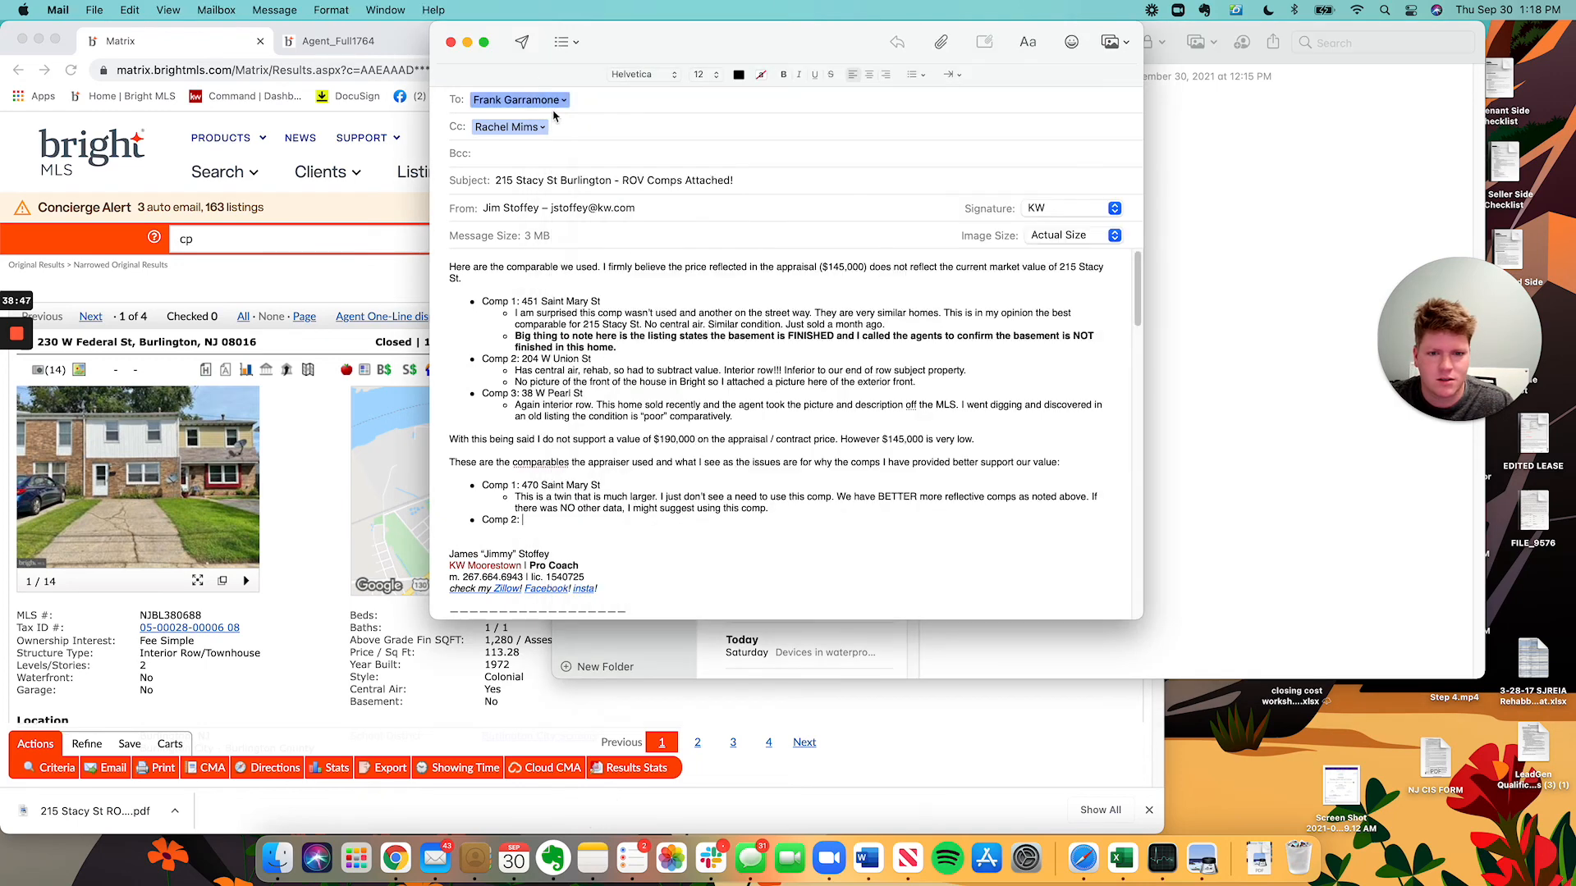
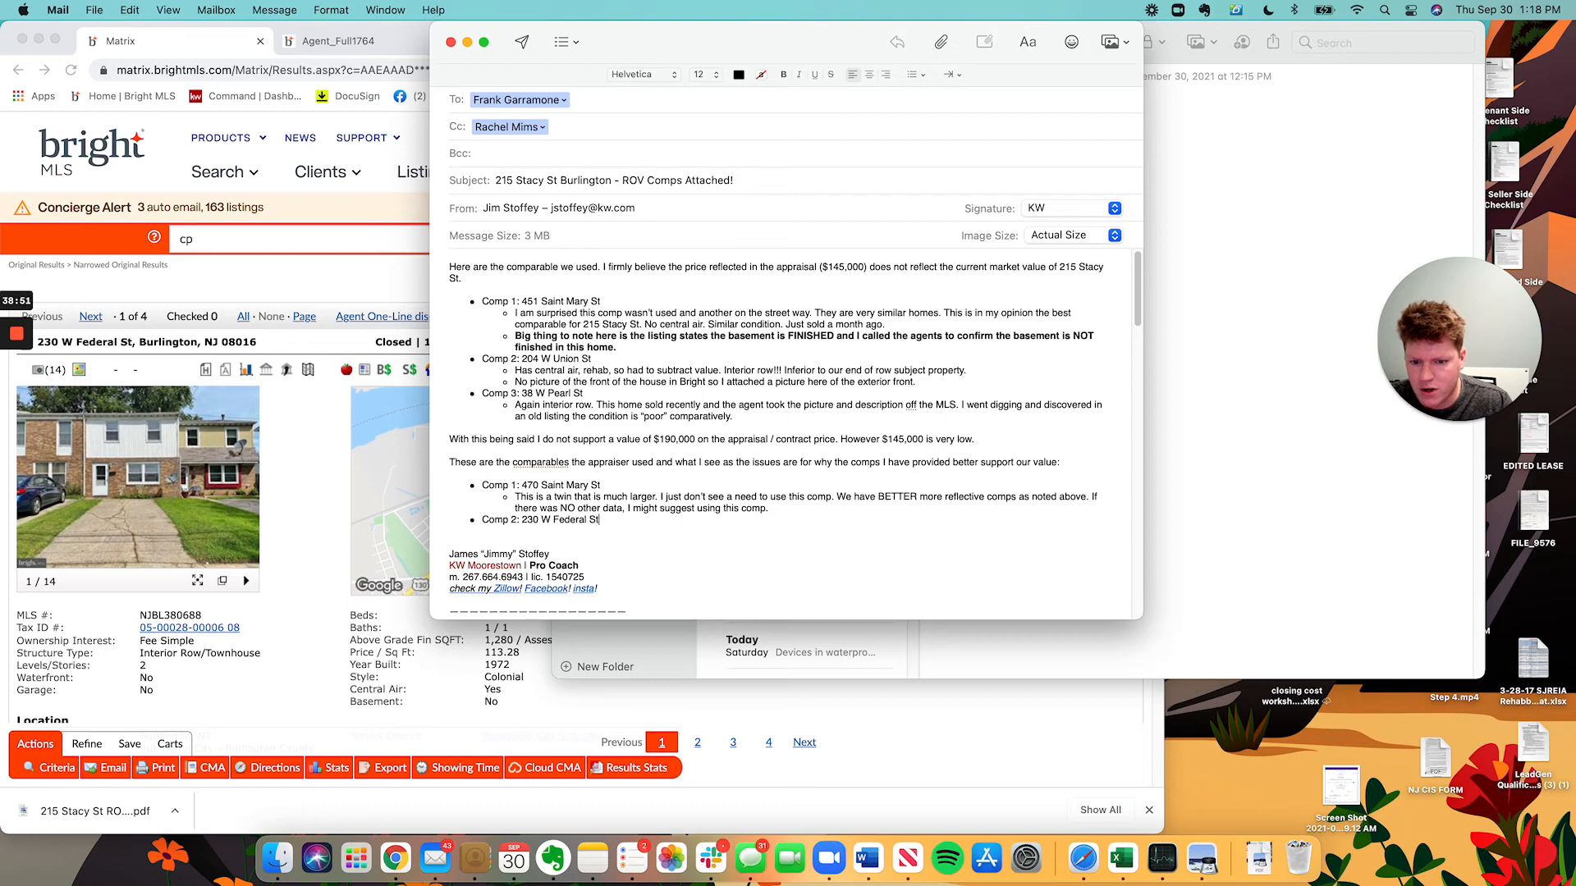
key("Return")
key("Tab")
Write the rebuttal that it sold October 2020 and no one looks back a YEAR at comps.
type("Th")
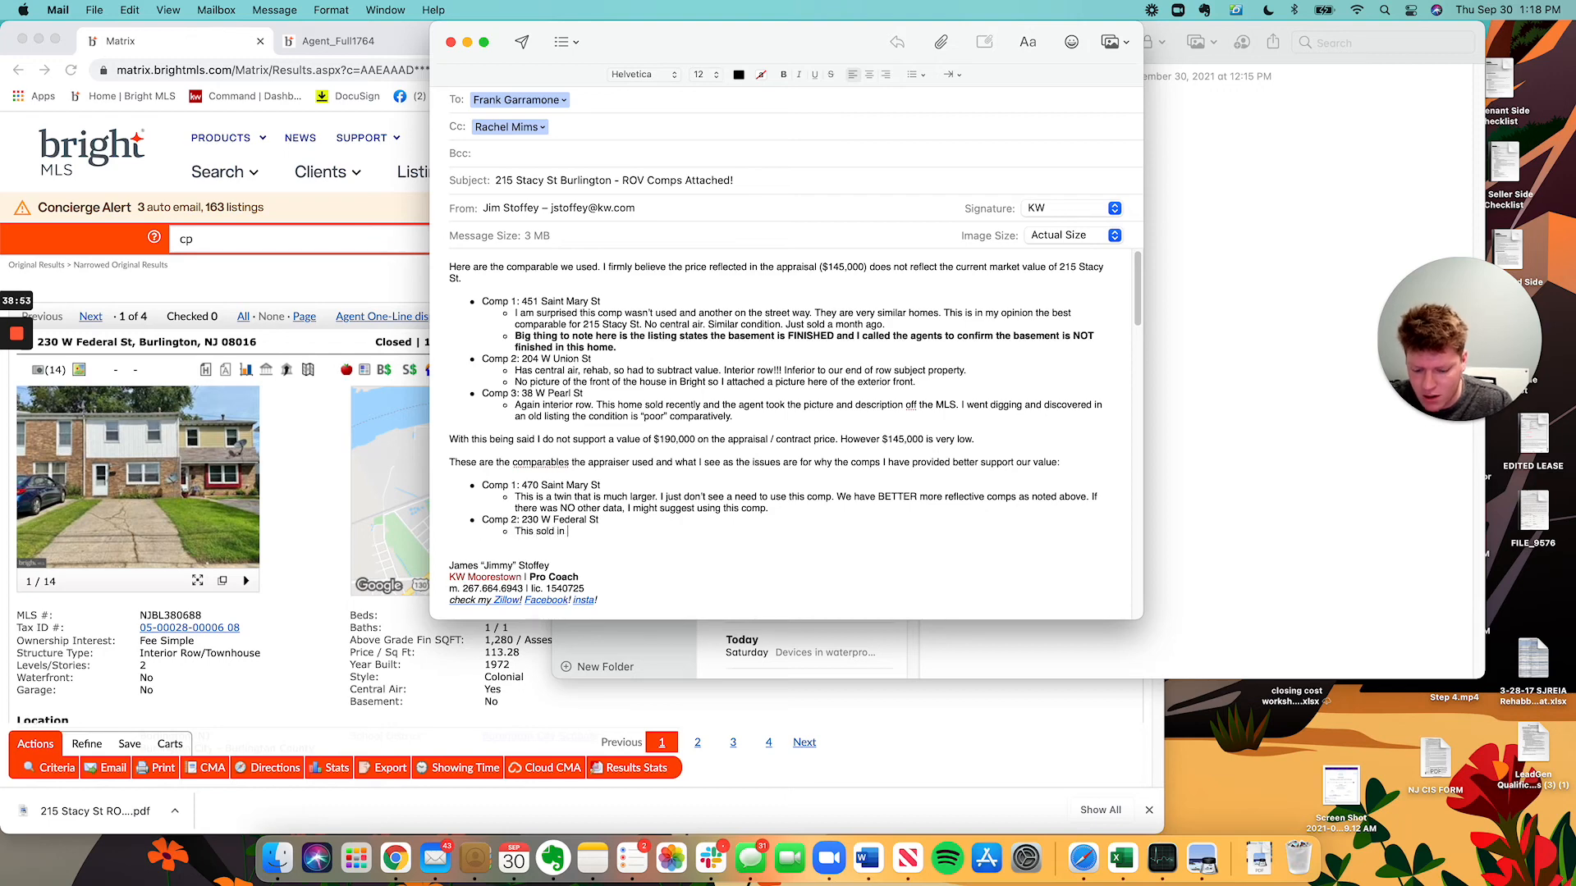
type("is sold in Octov")
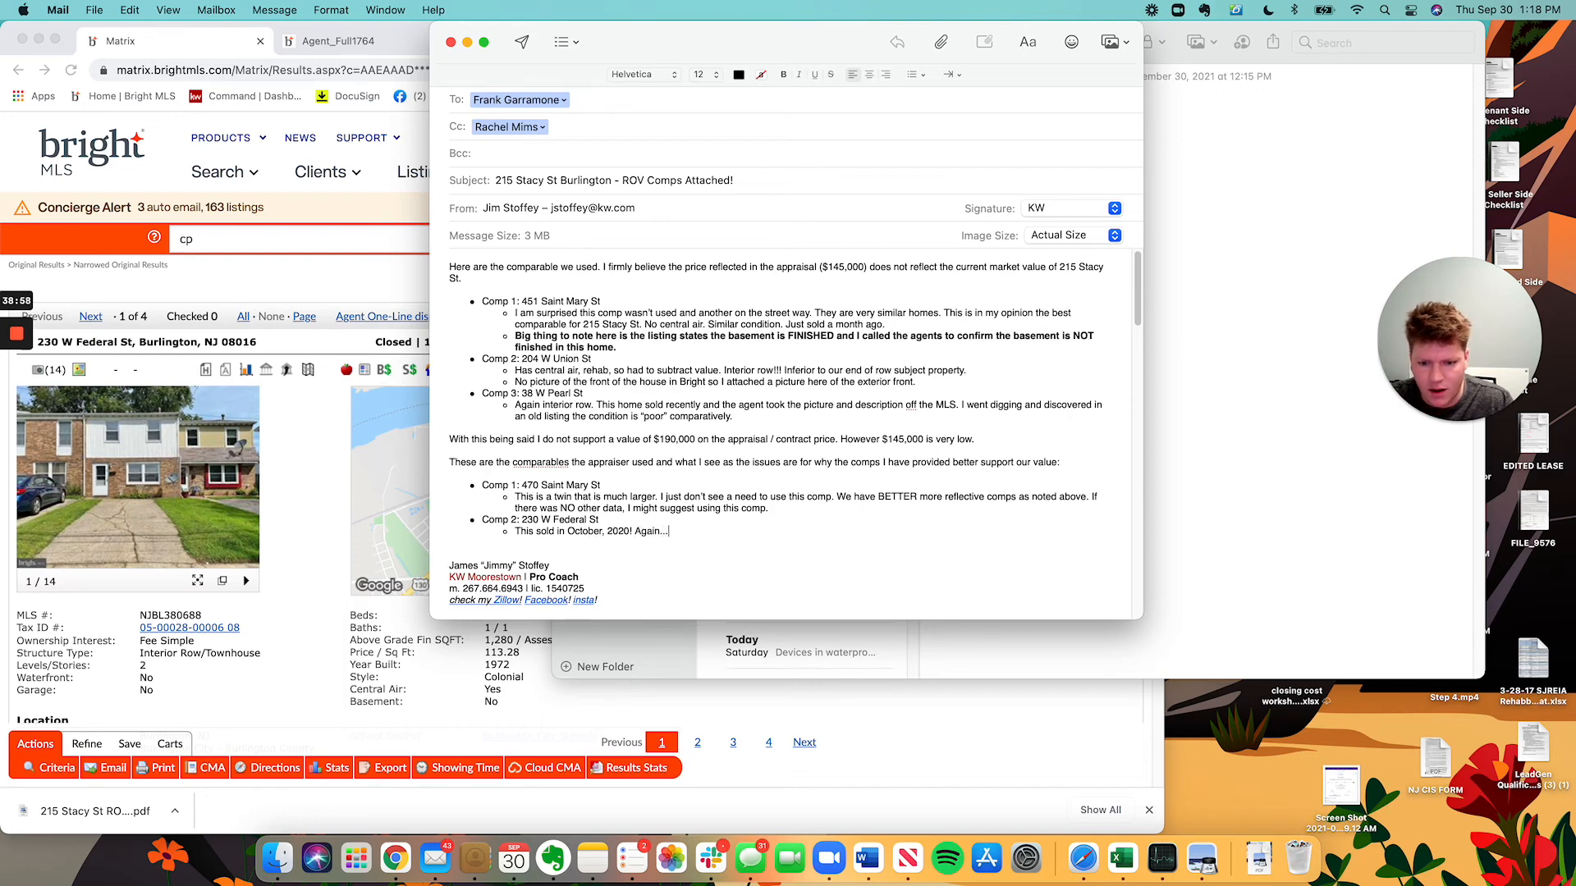
type("just do n")
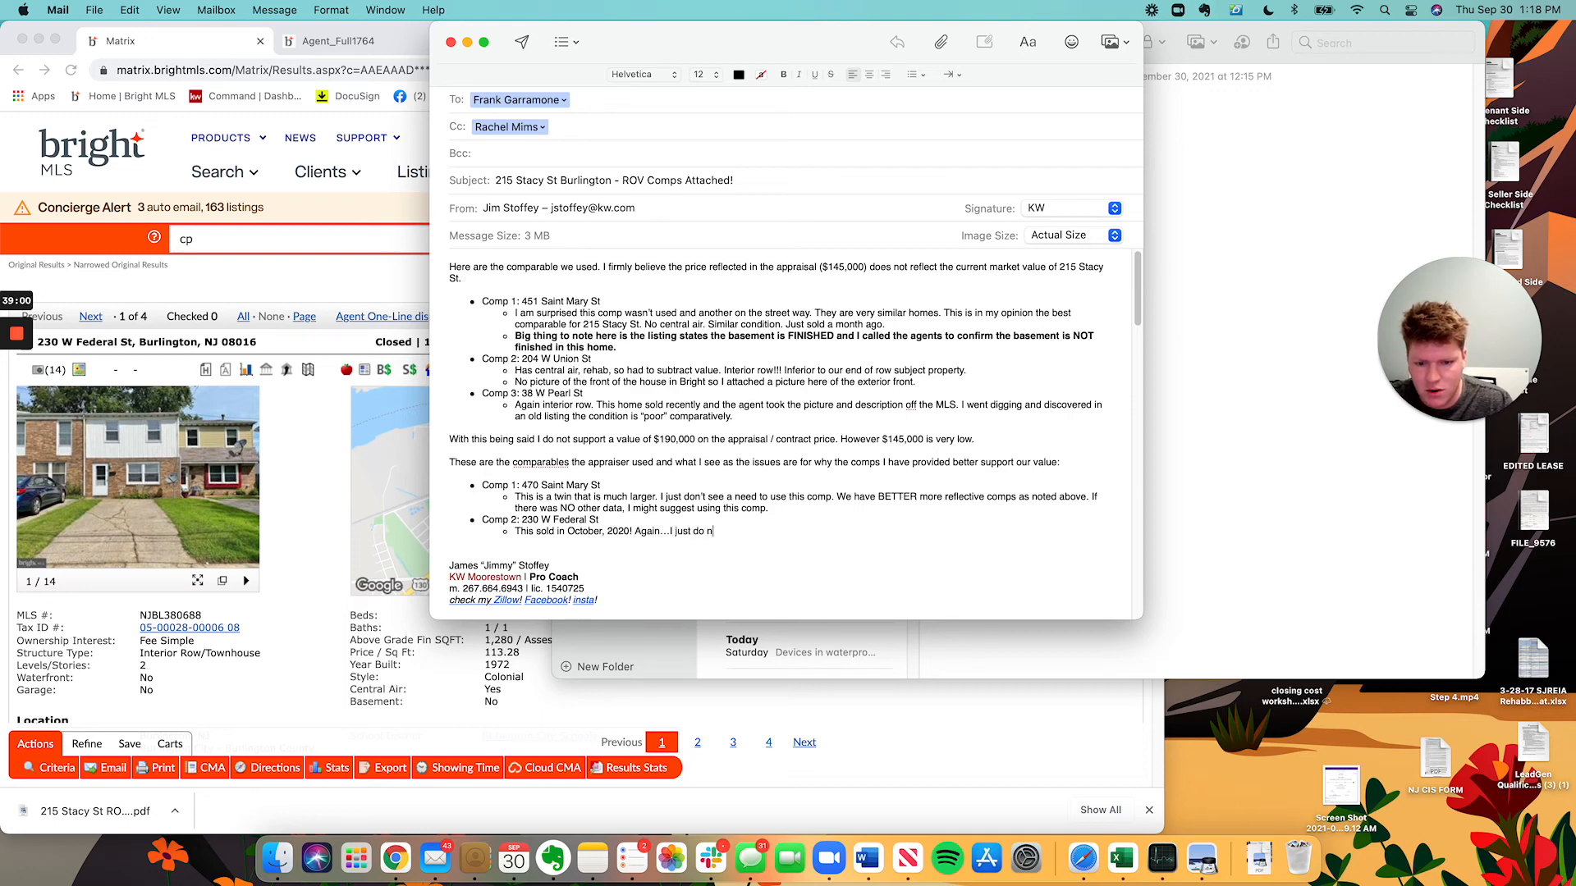
type("ot see a need to use")
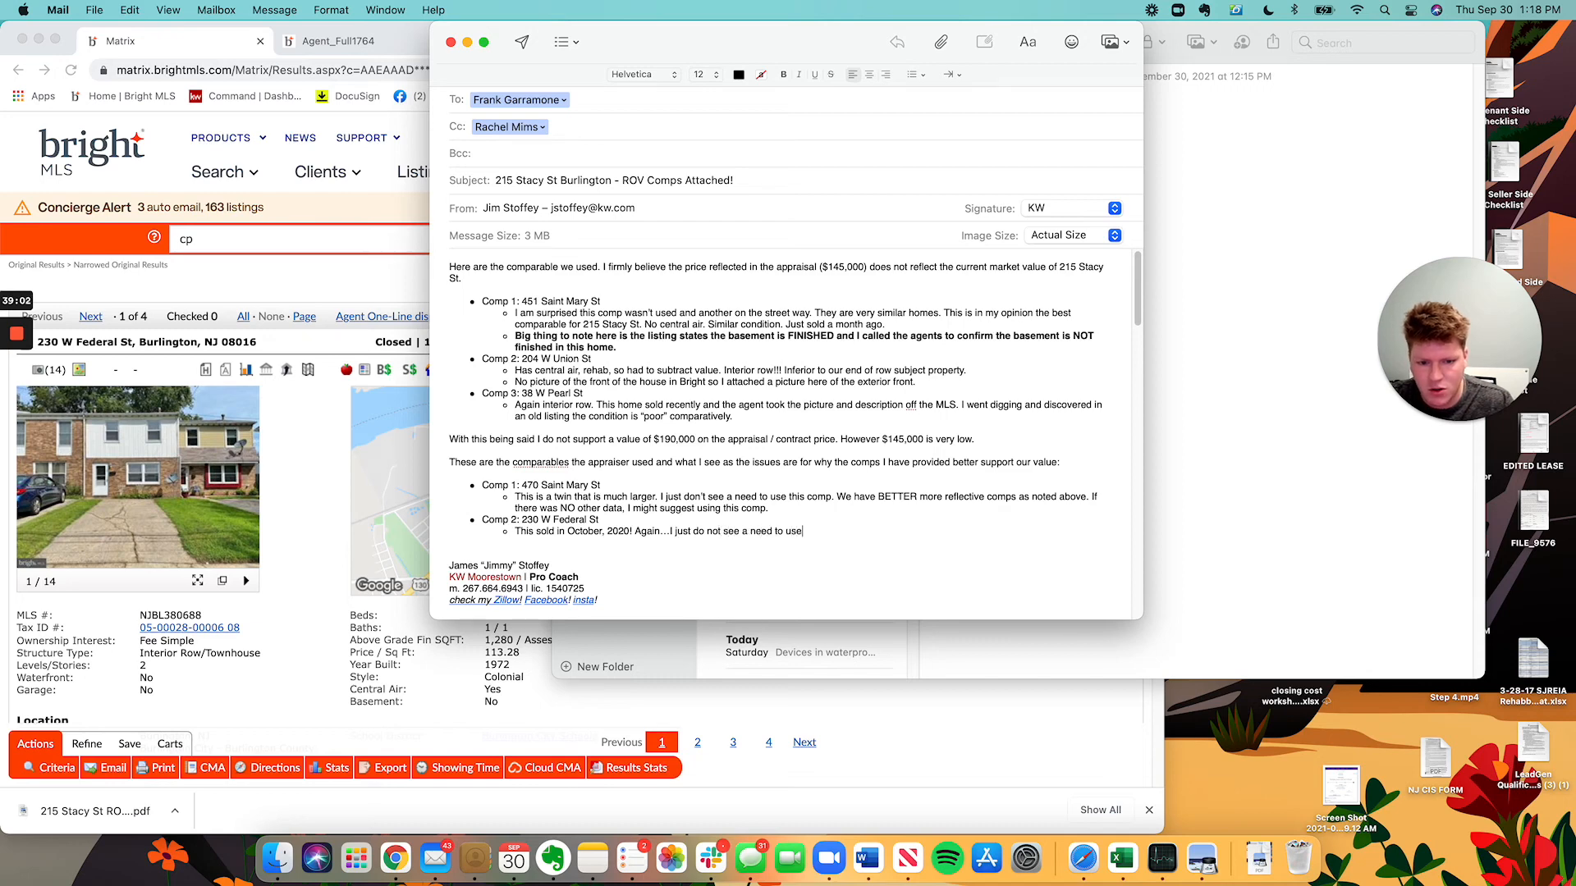
type(" this comp. We ")
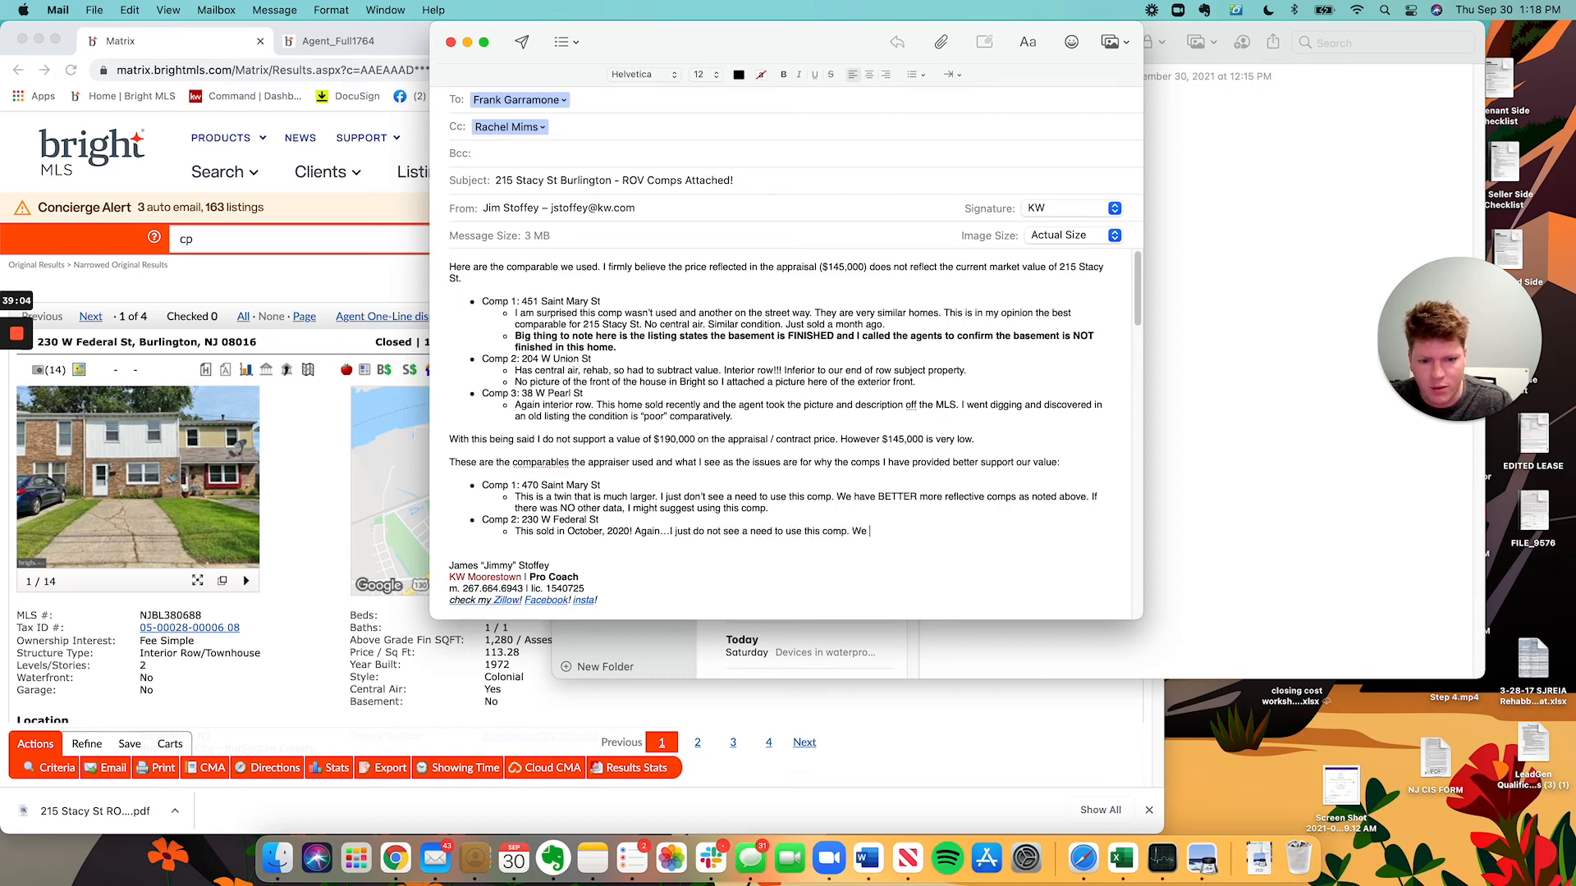
type("have BETTER, more ")
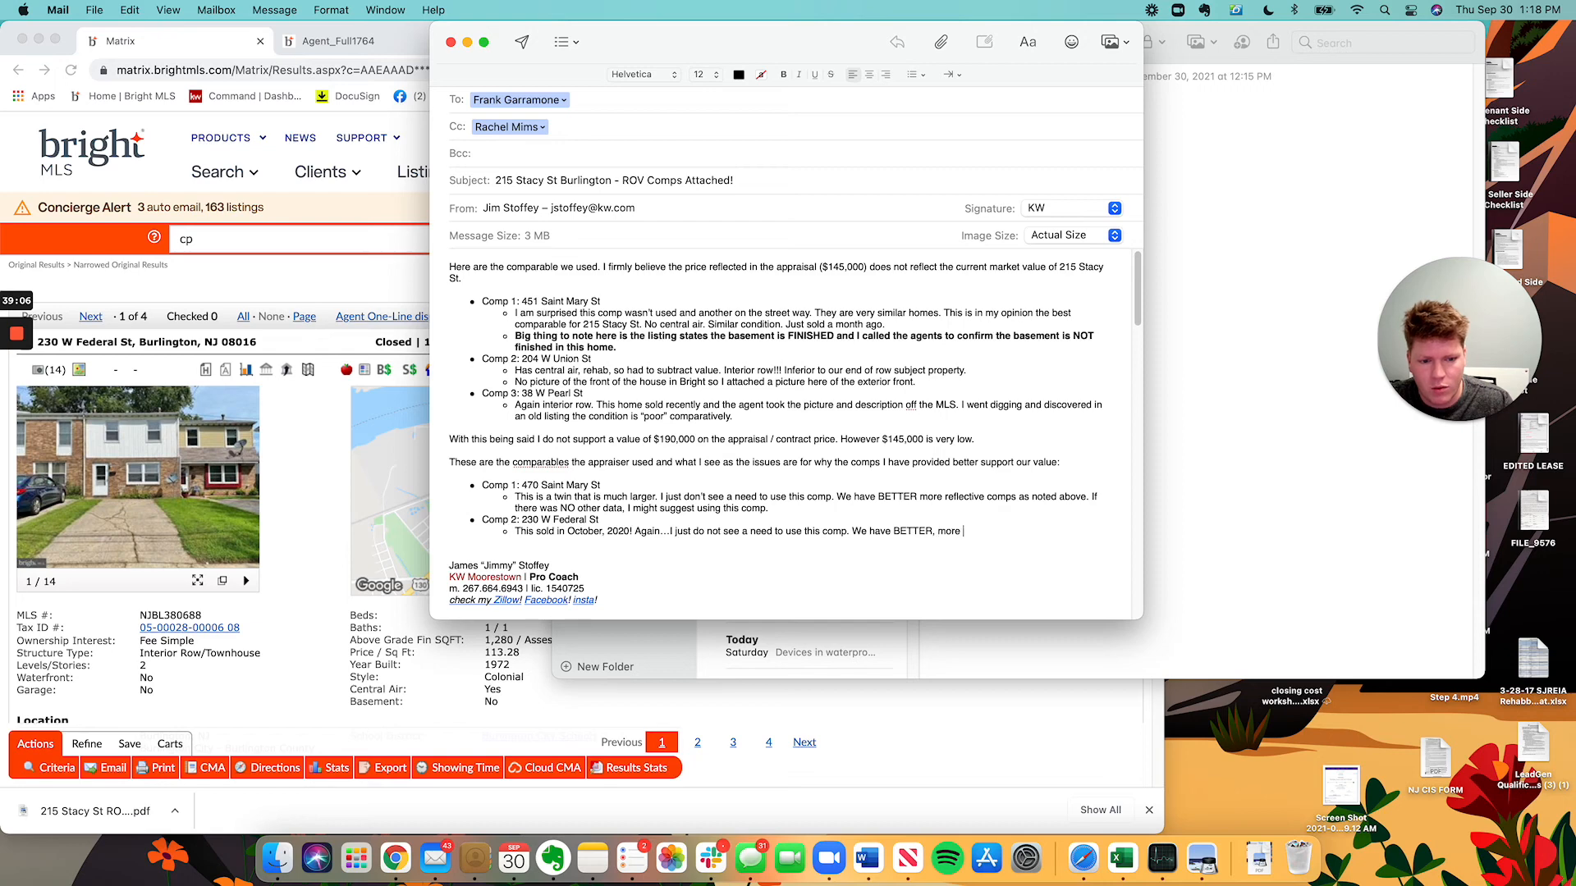
type("reflective and ")
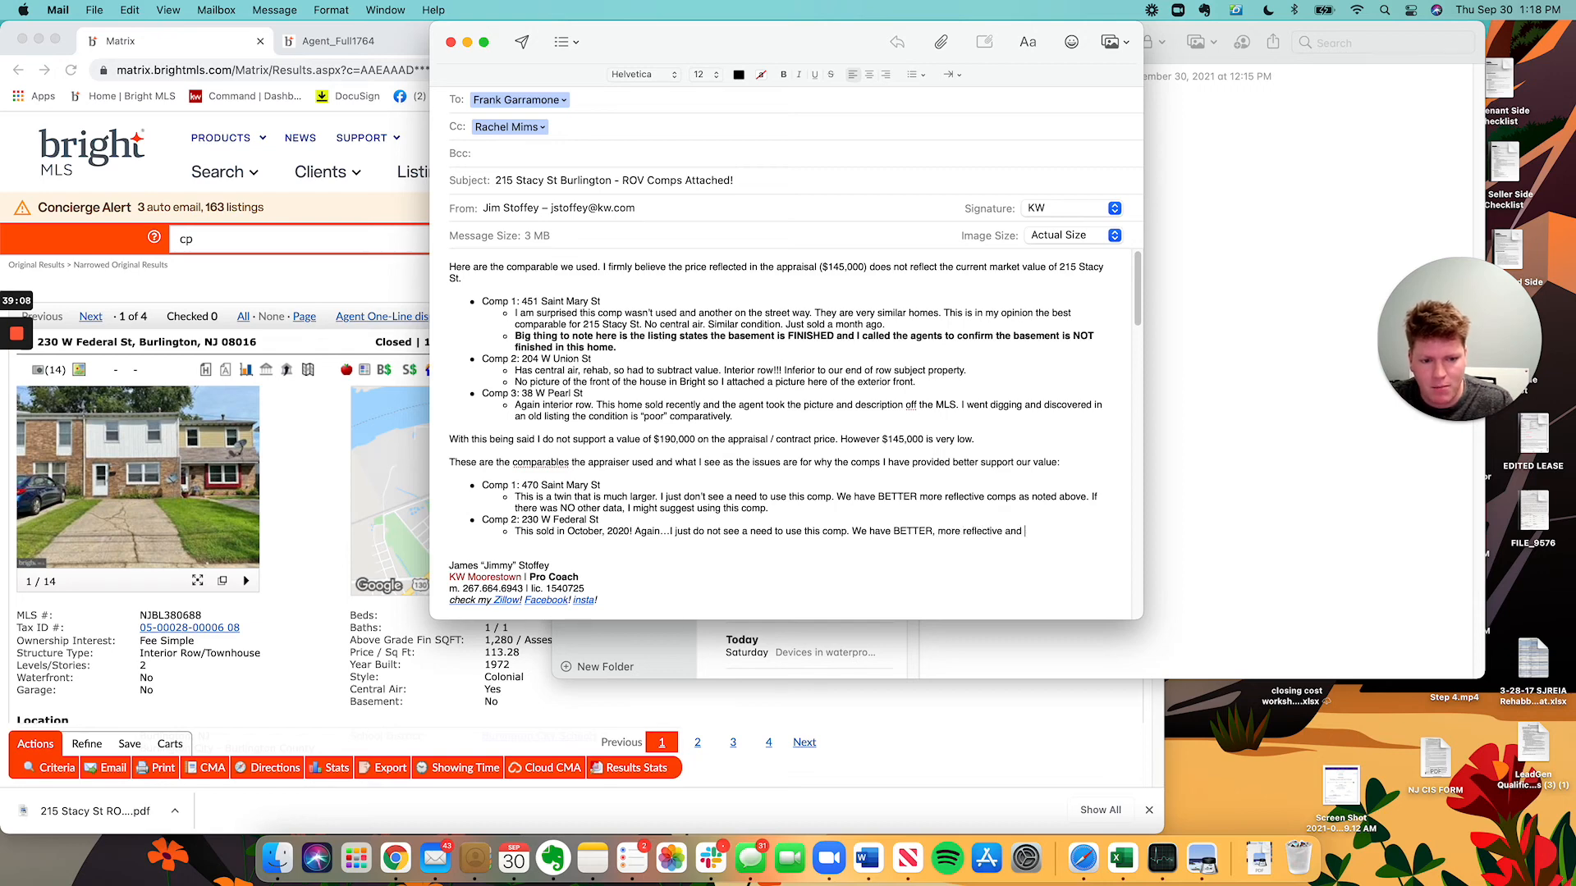
type("more current comps to support our va")
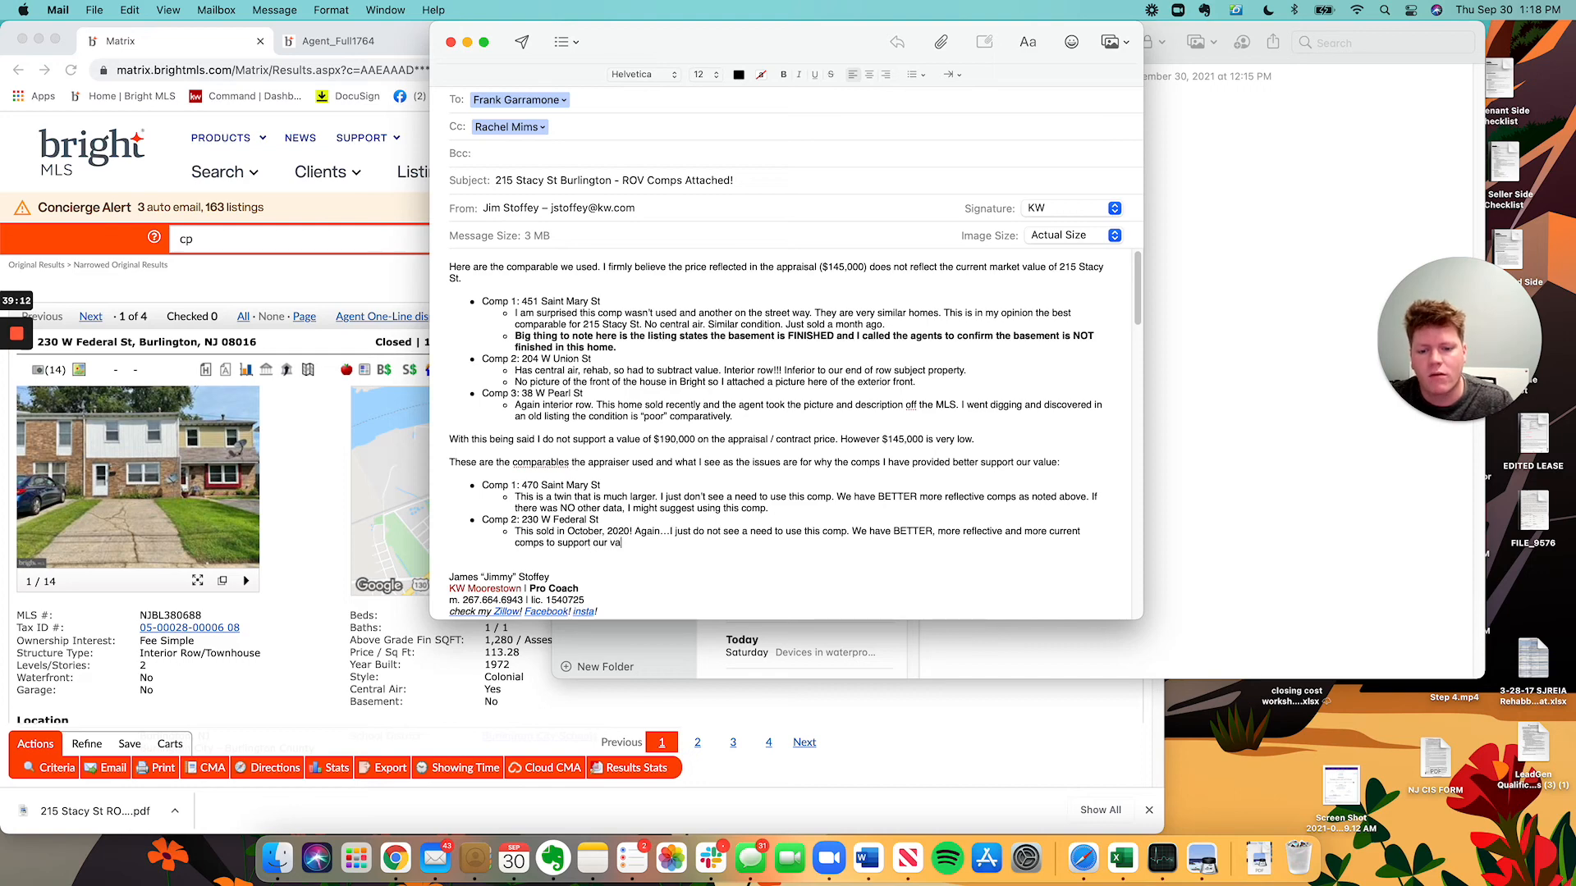
type("lue. T")
key("BackSpace")
type("No one ")
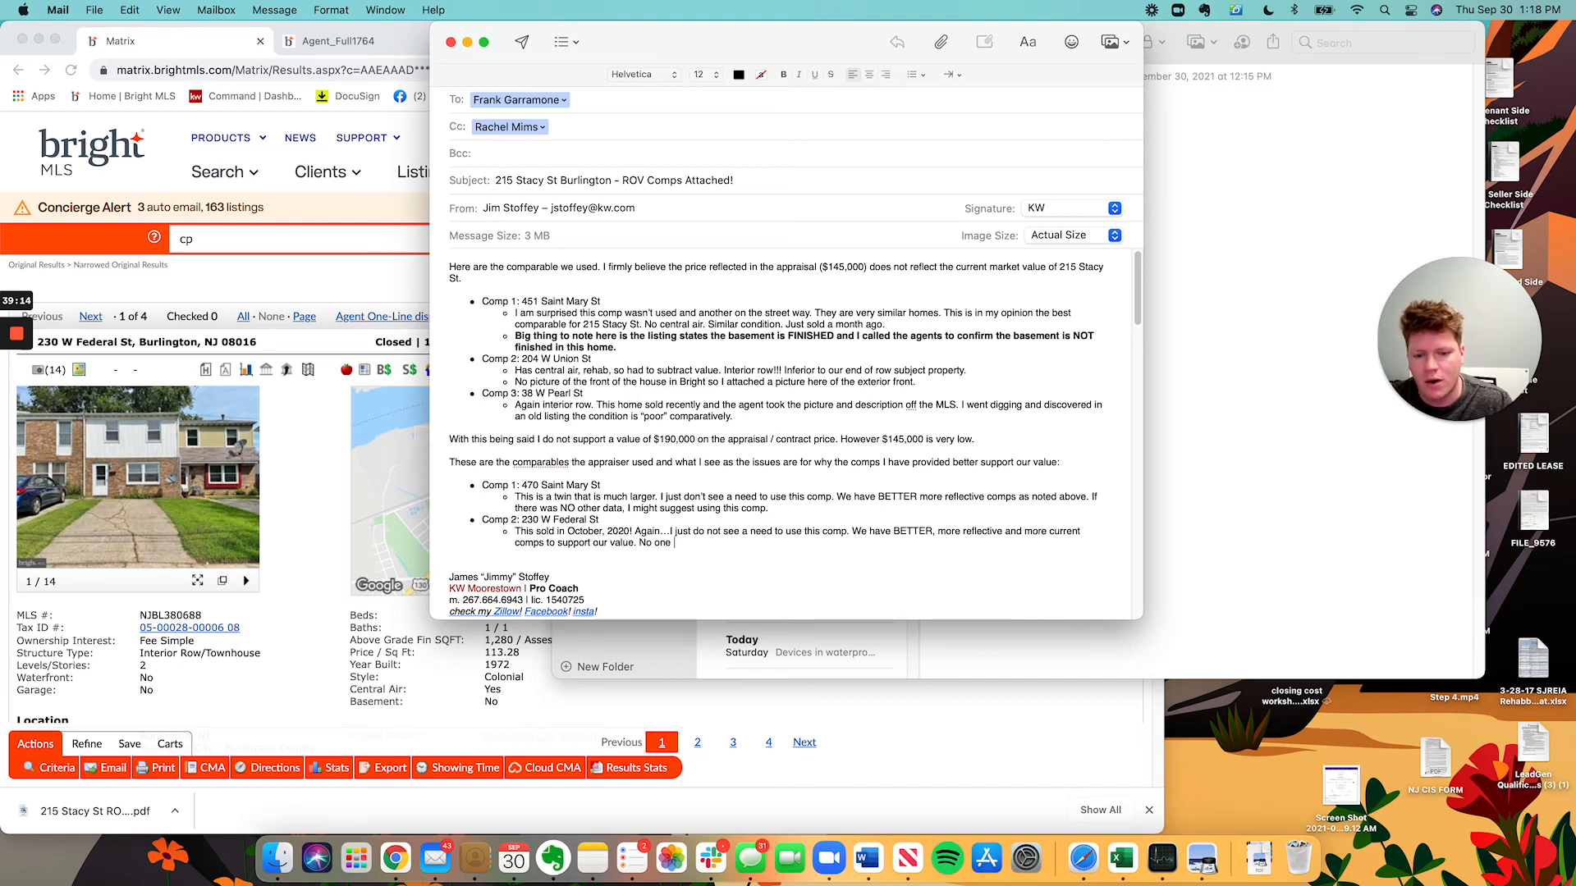
type("w")
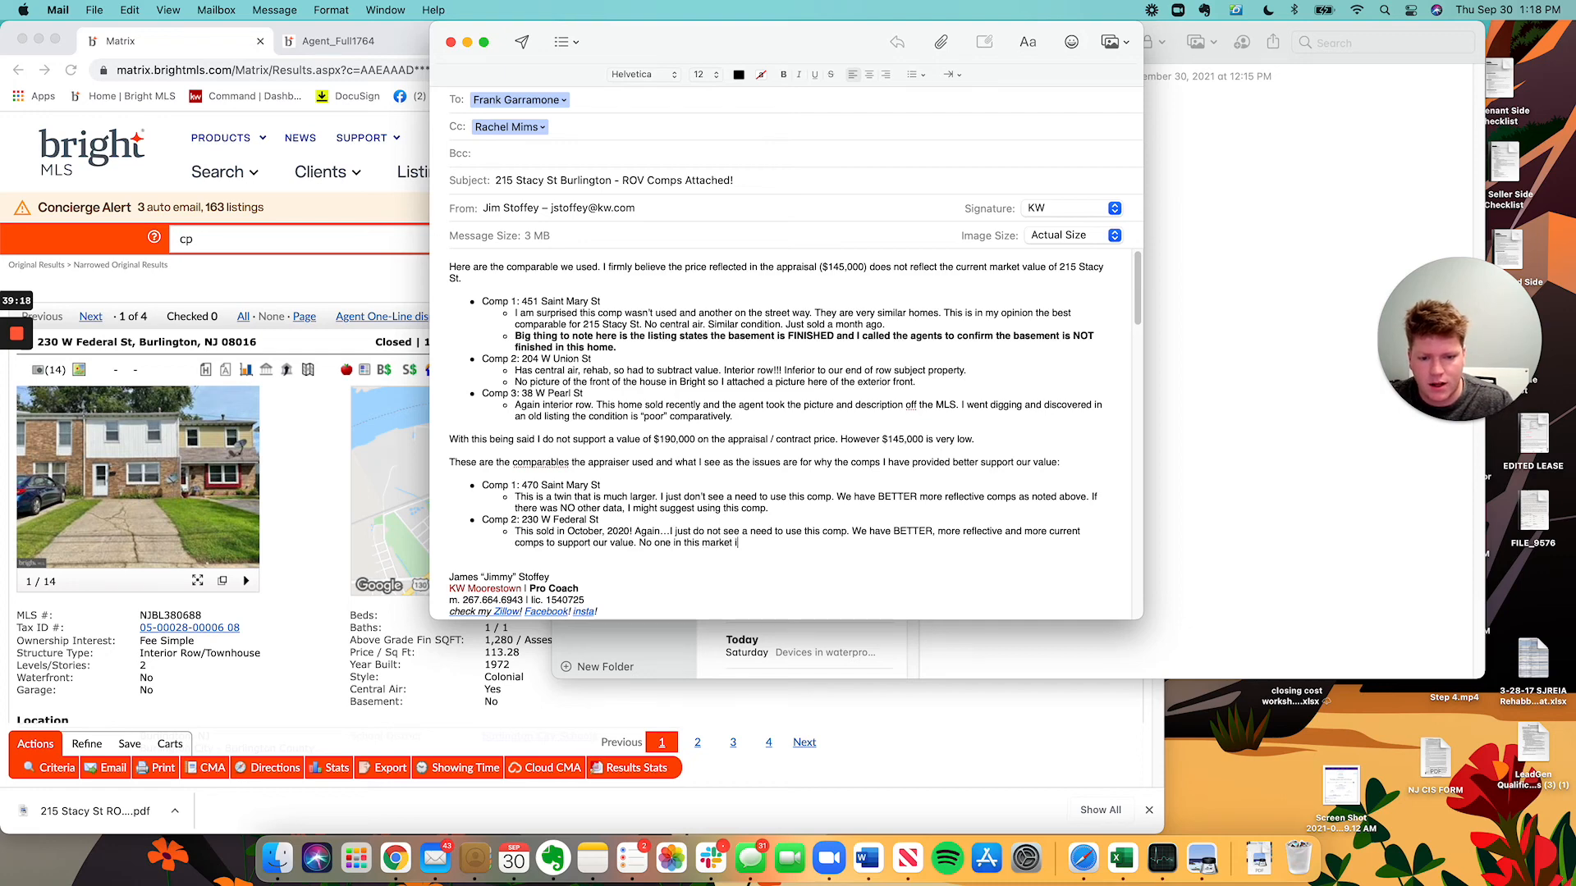
type("king. Back a")
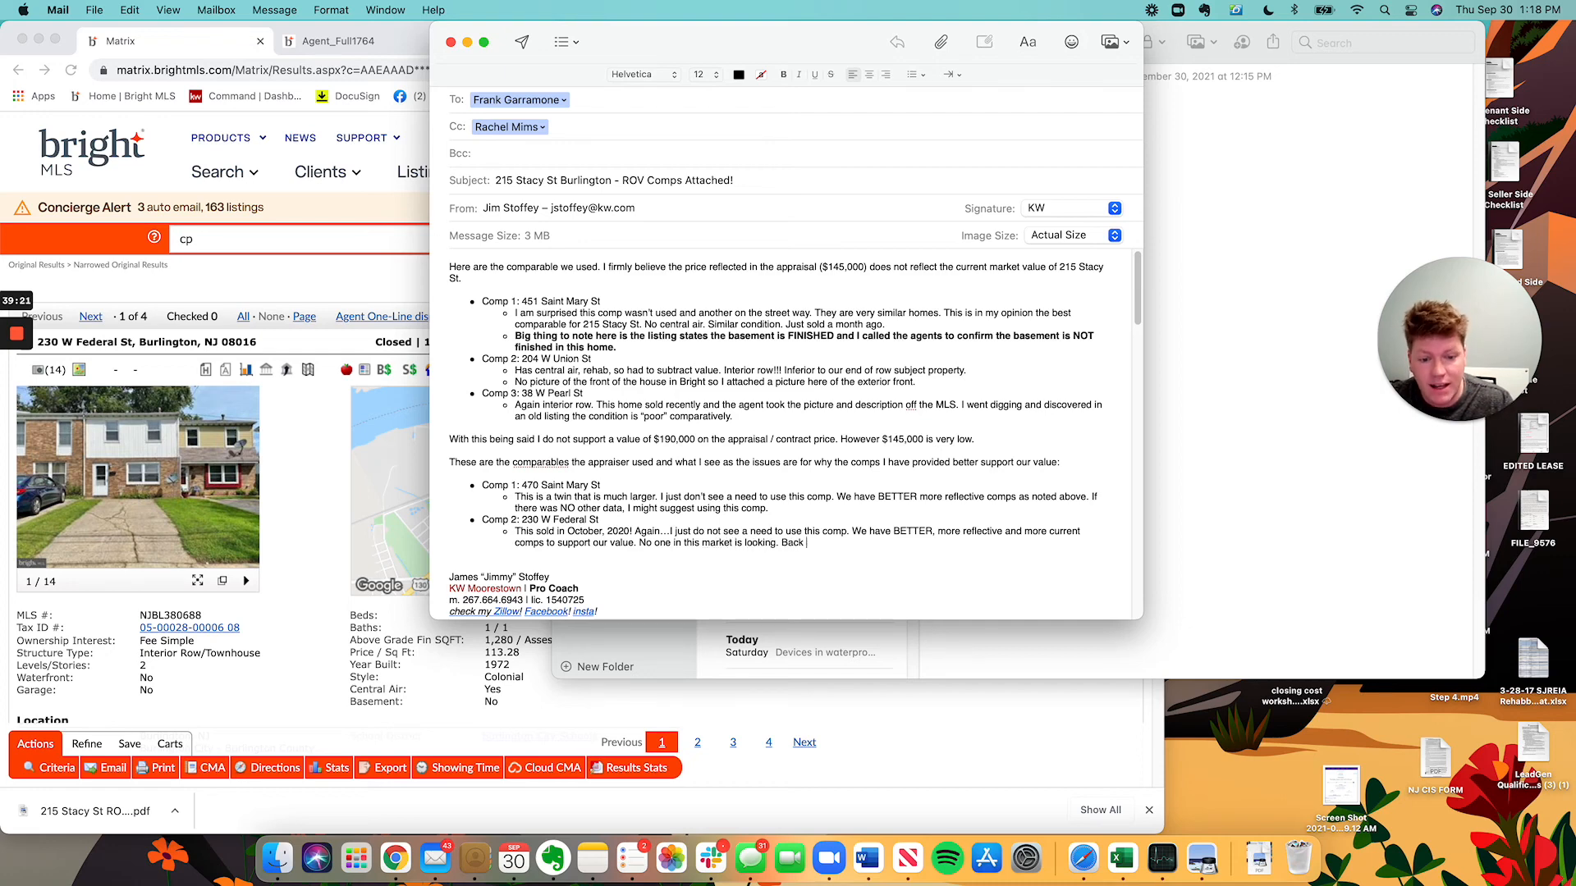
key("BackSpace")
key("BackSpace")
key("BackSpace")
key("BackSpace")
type("back a ")
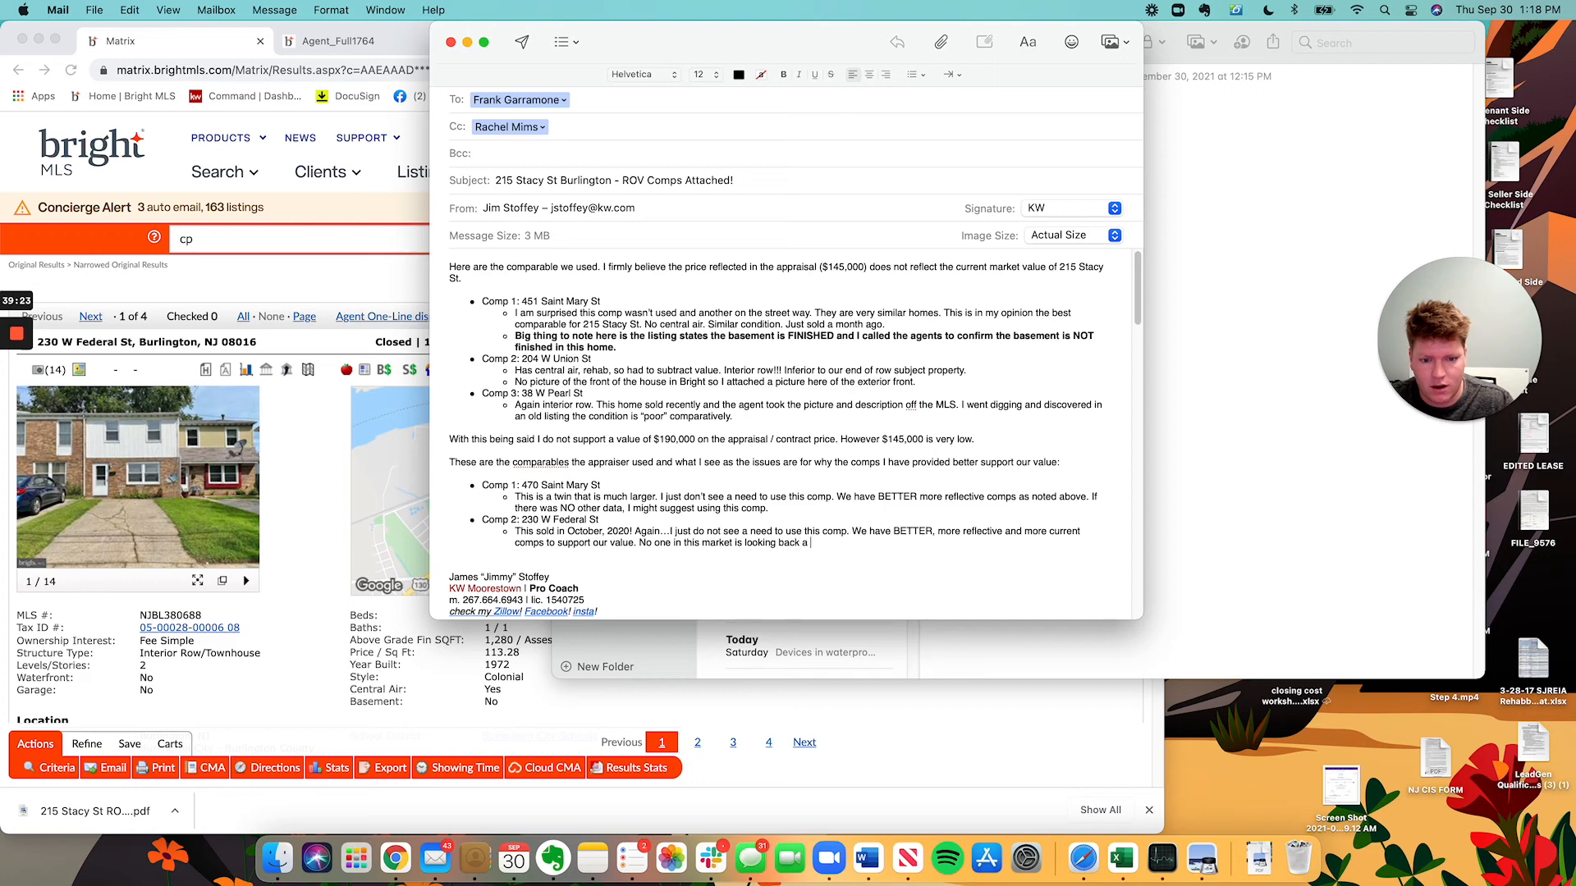
type("YEAR at comps")
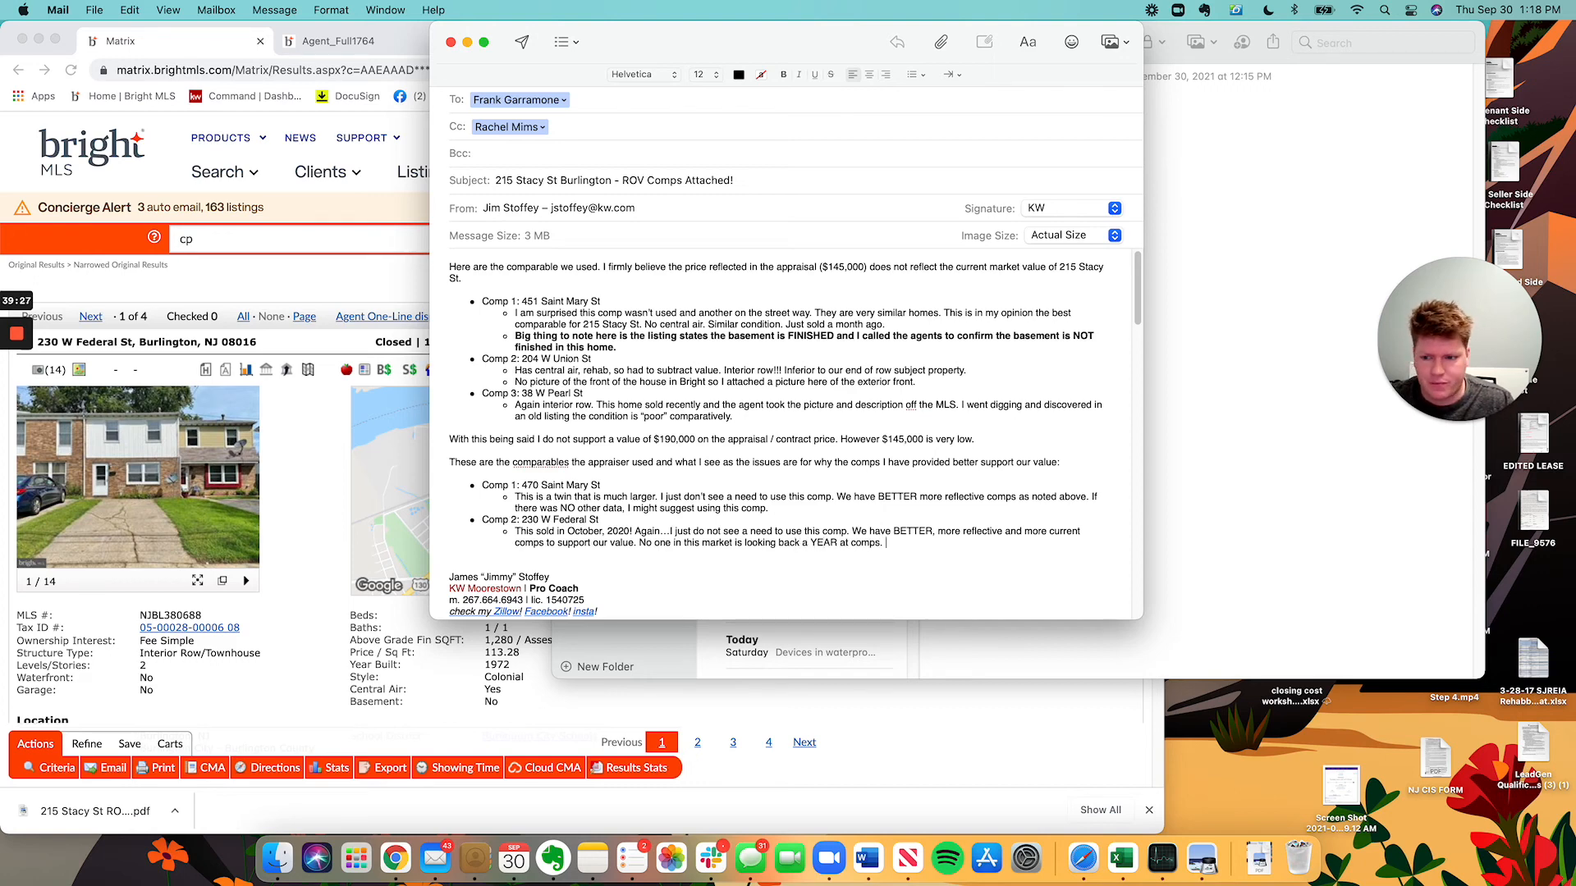
type(".")
key("Return")
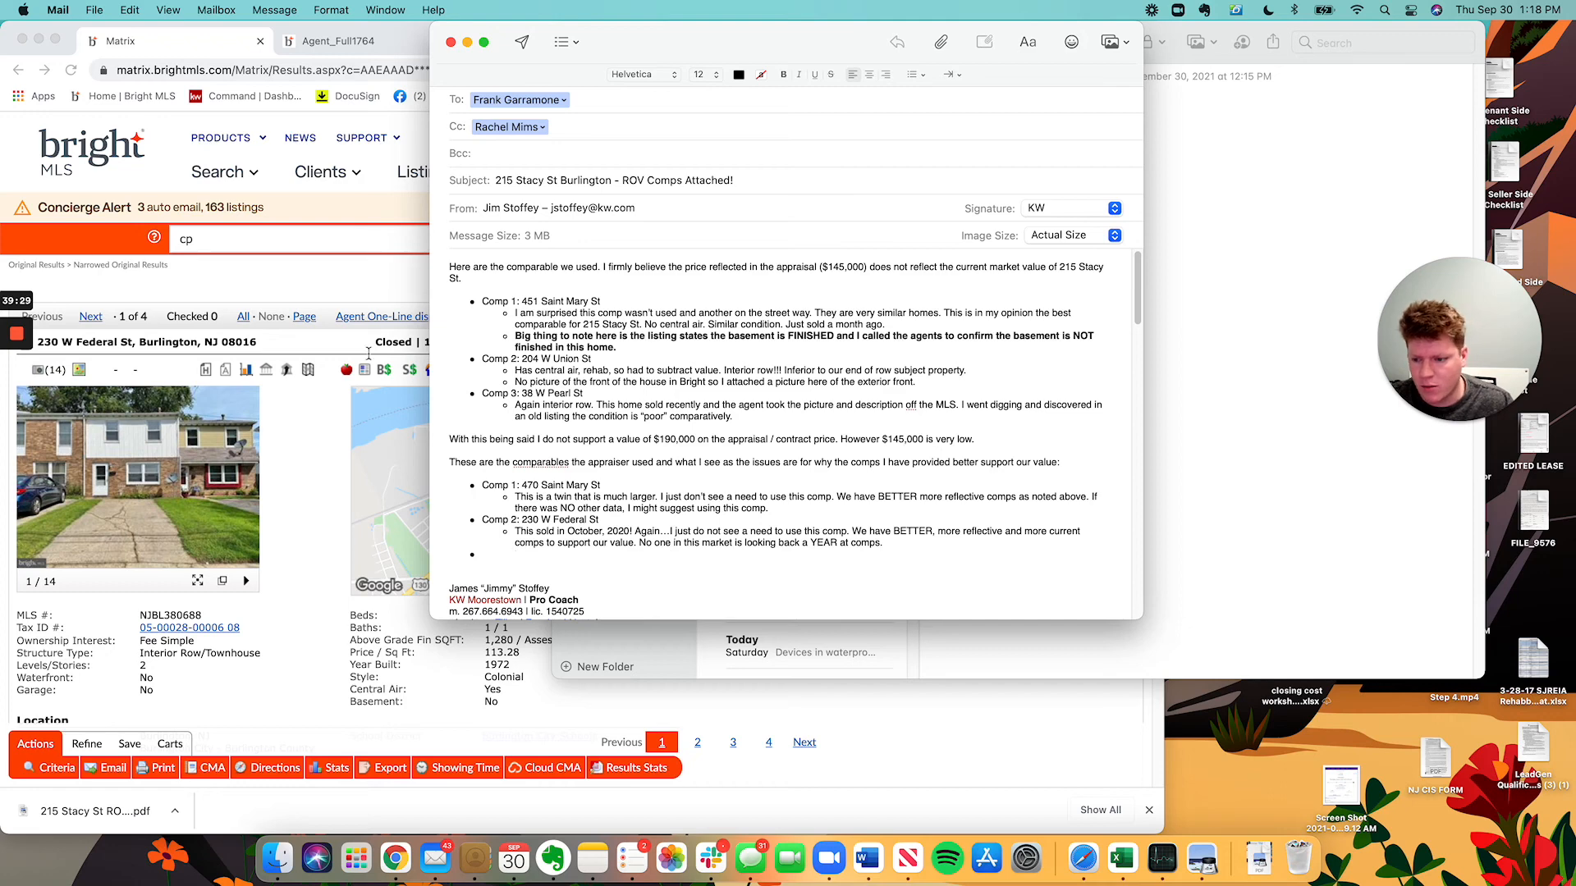
left_click(446, 694)
scroll(683, 780, "down", 1)
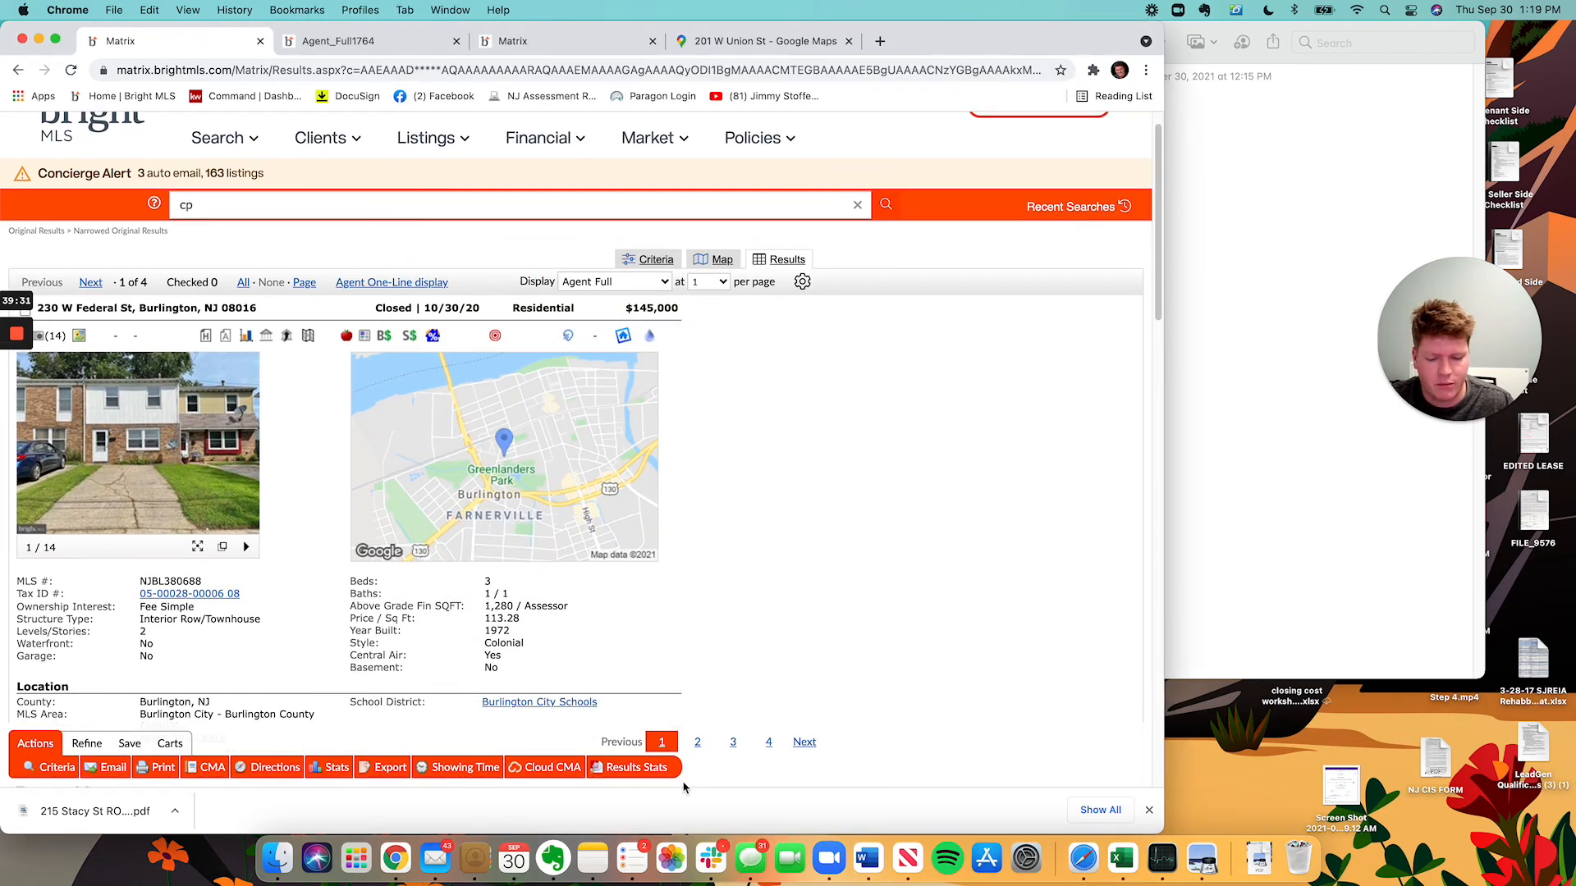
left_click(591, 858)
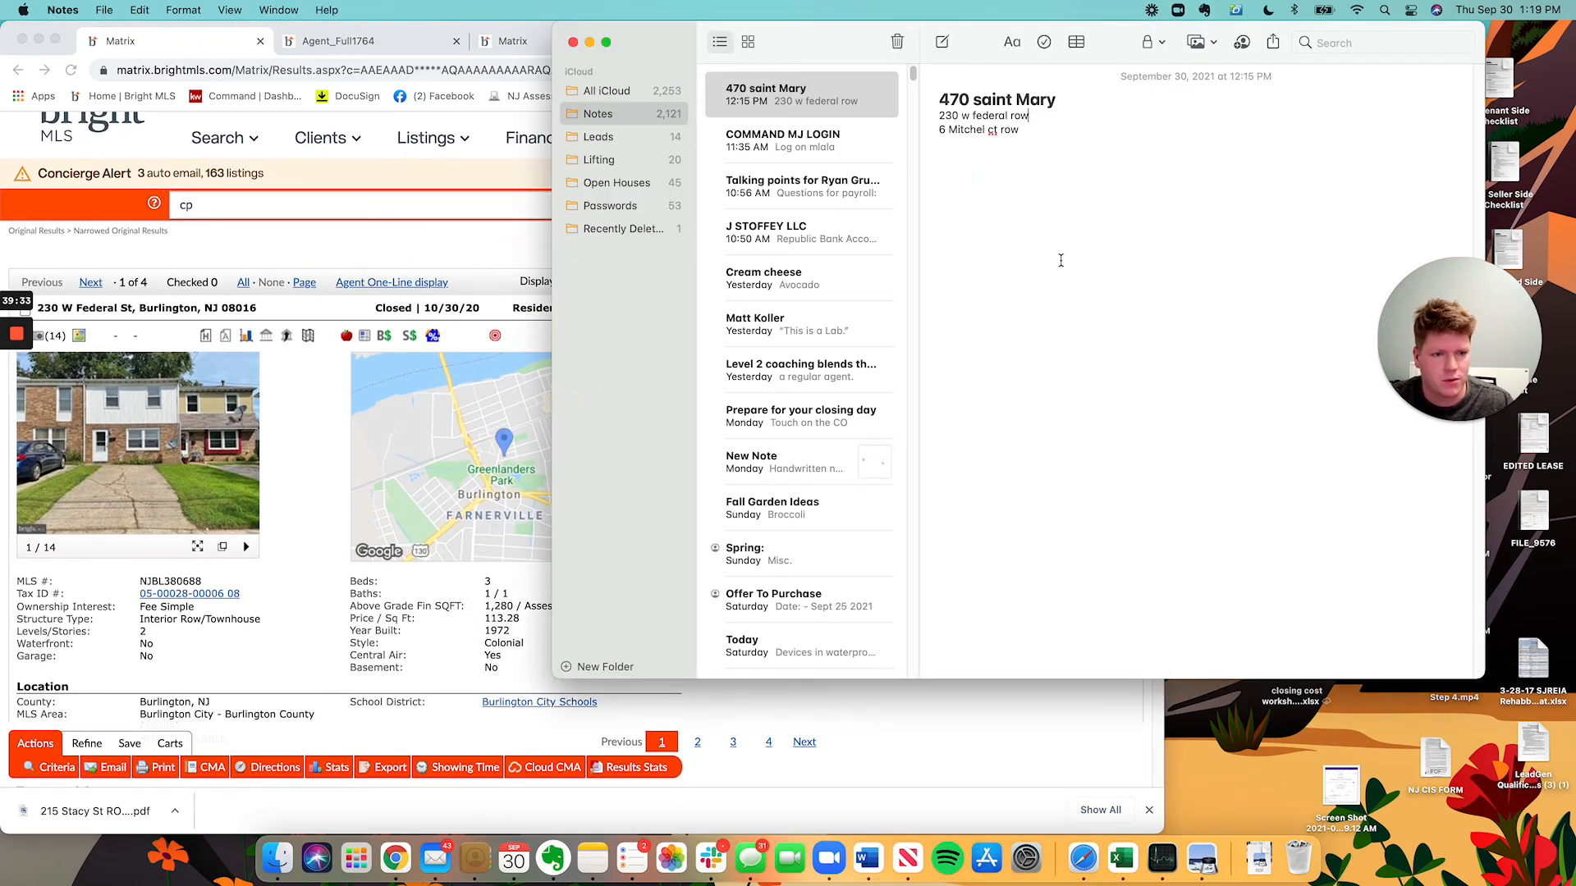
left_click(402, 235)
double_click(395, 213)
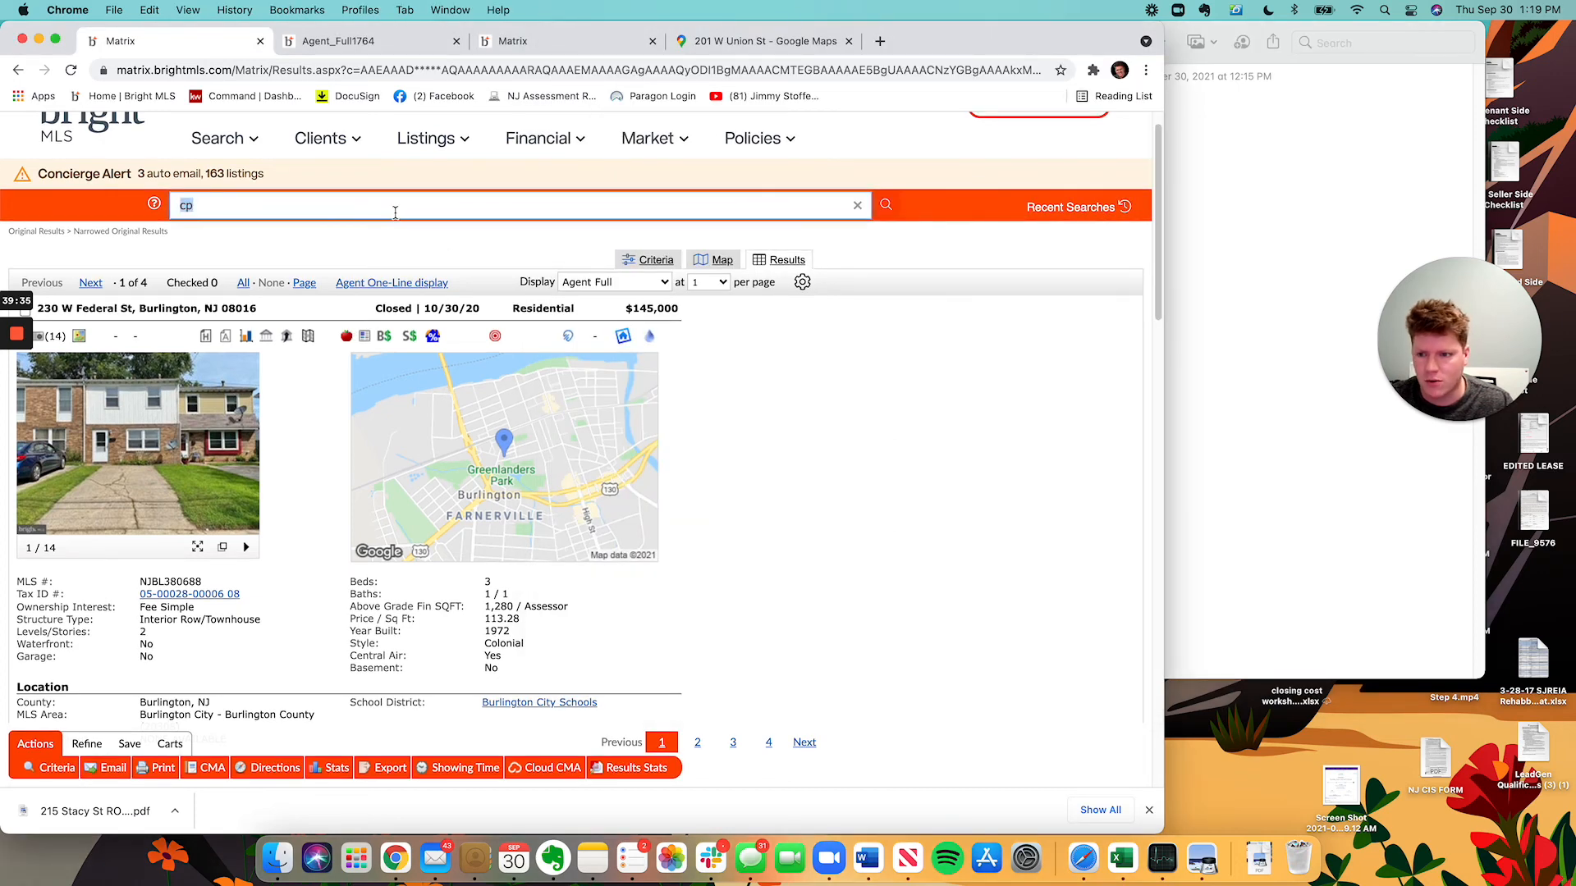
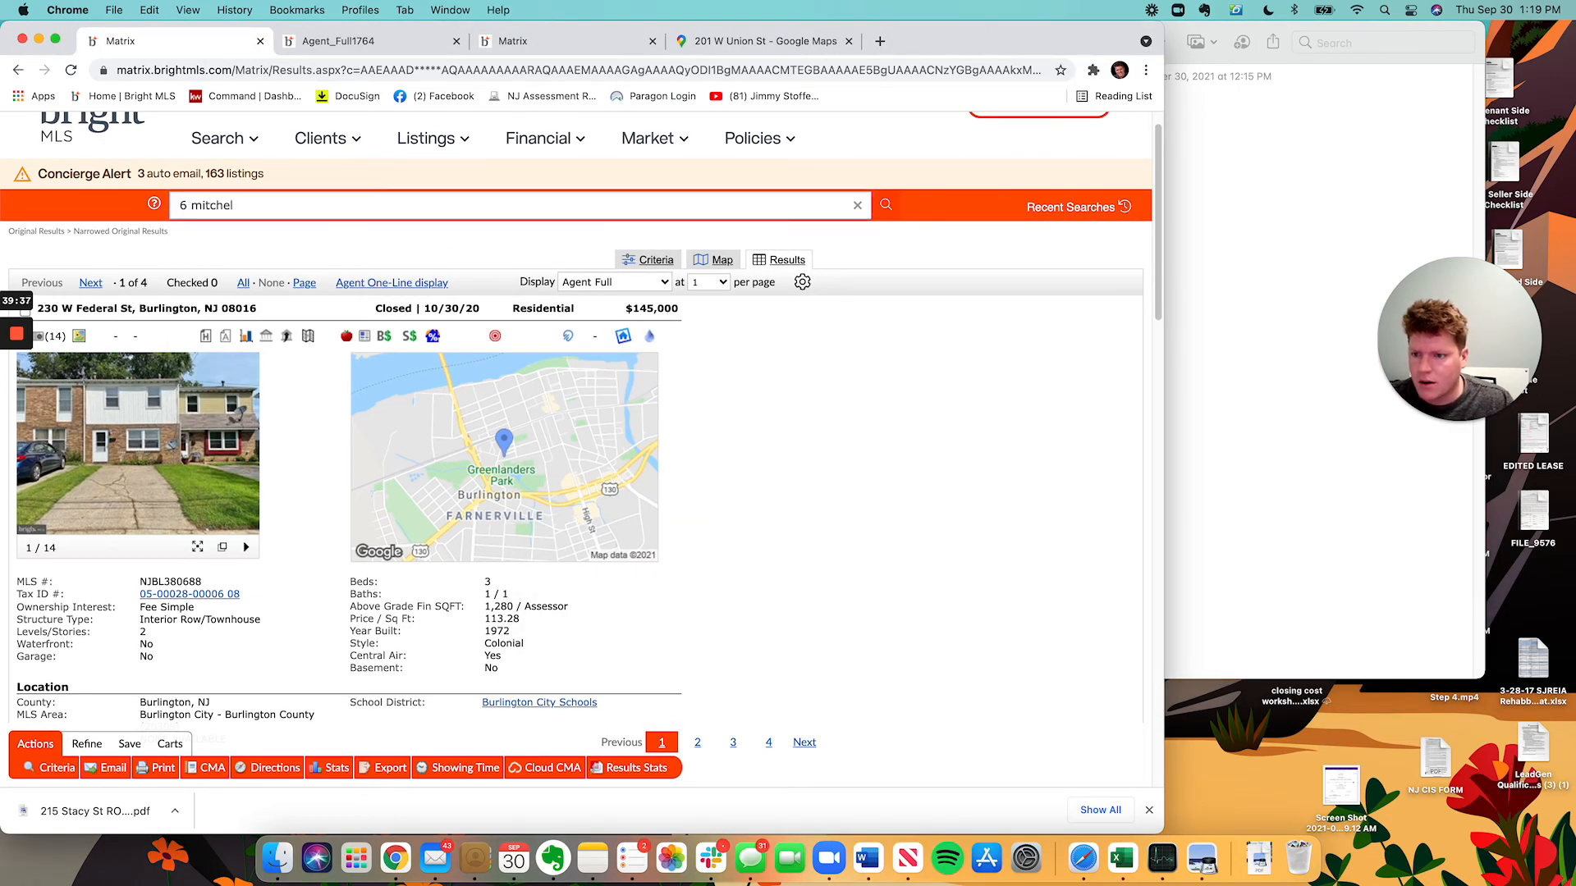
key("Return")
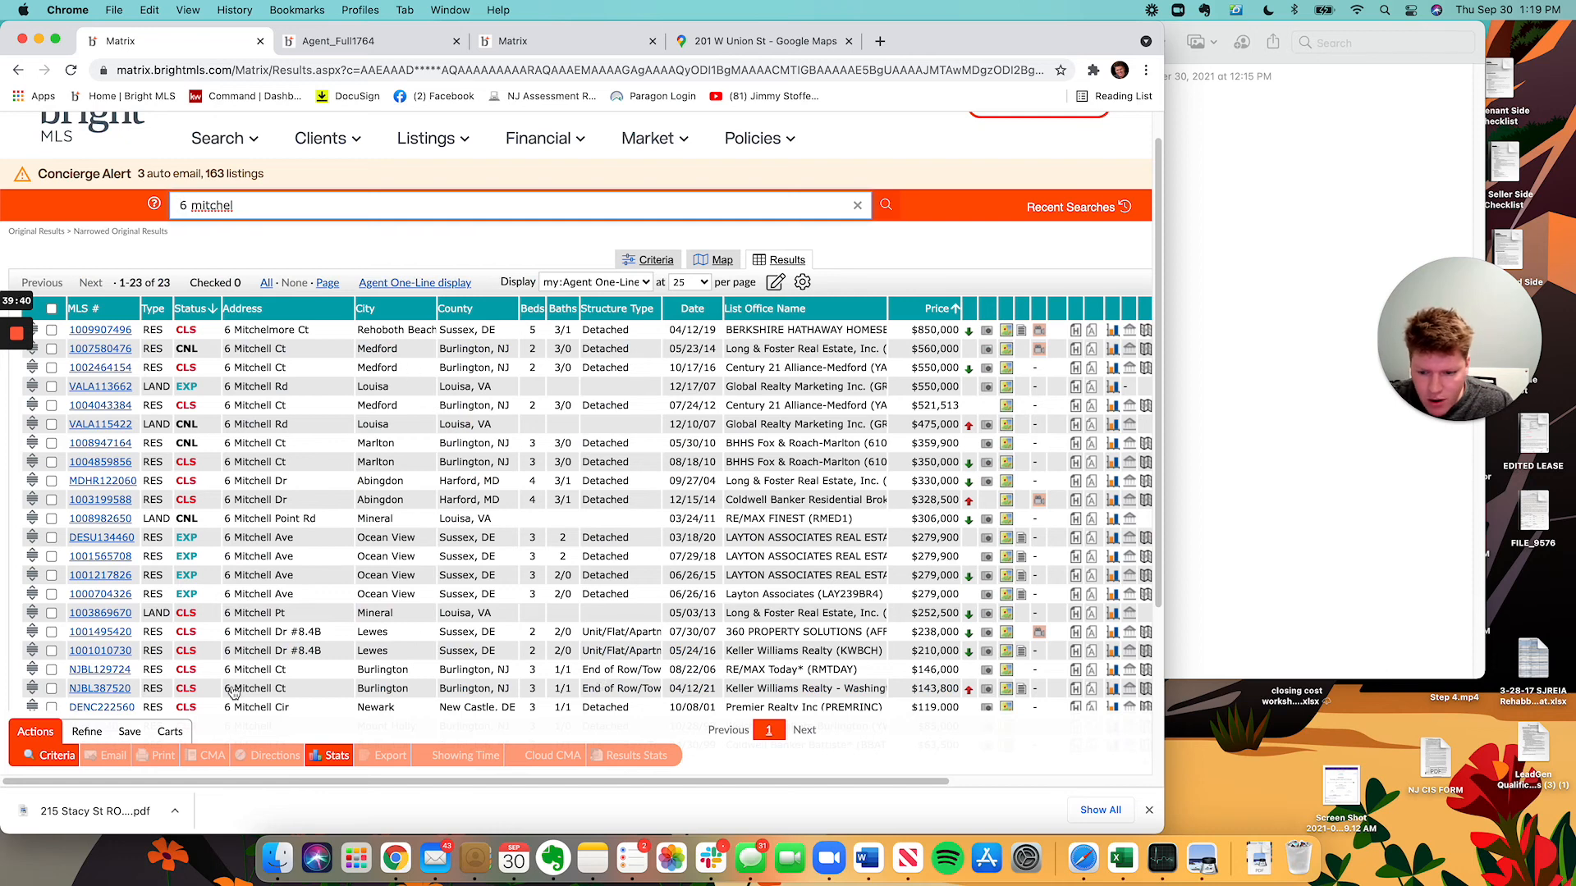
left_click(97, 690)
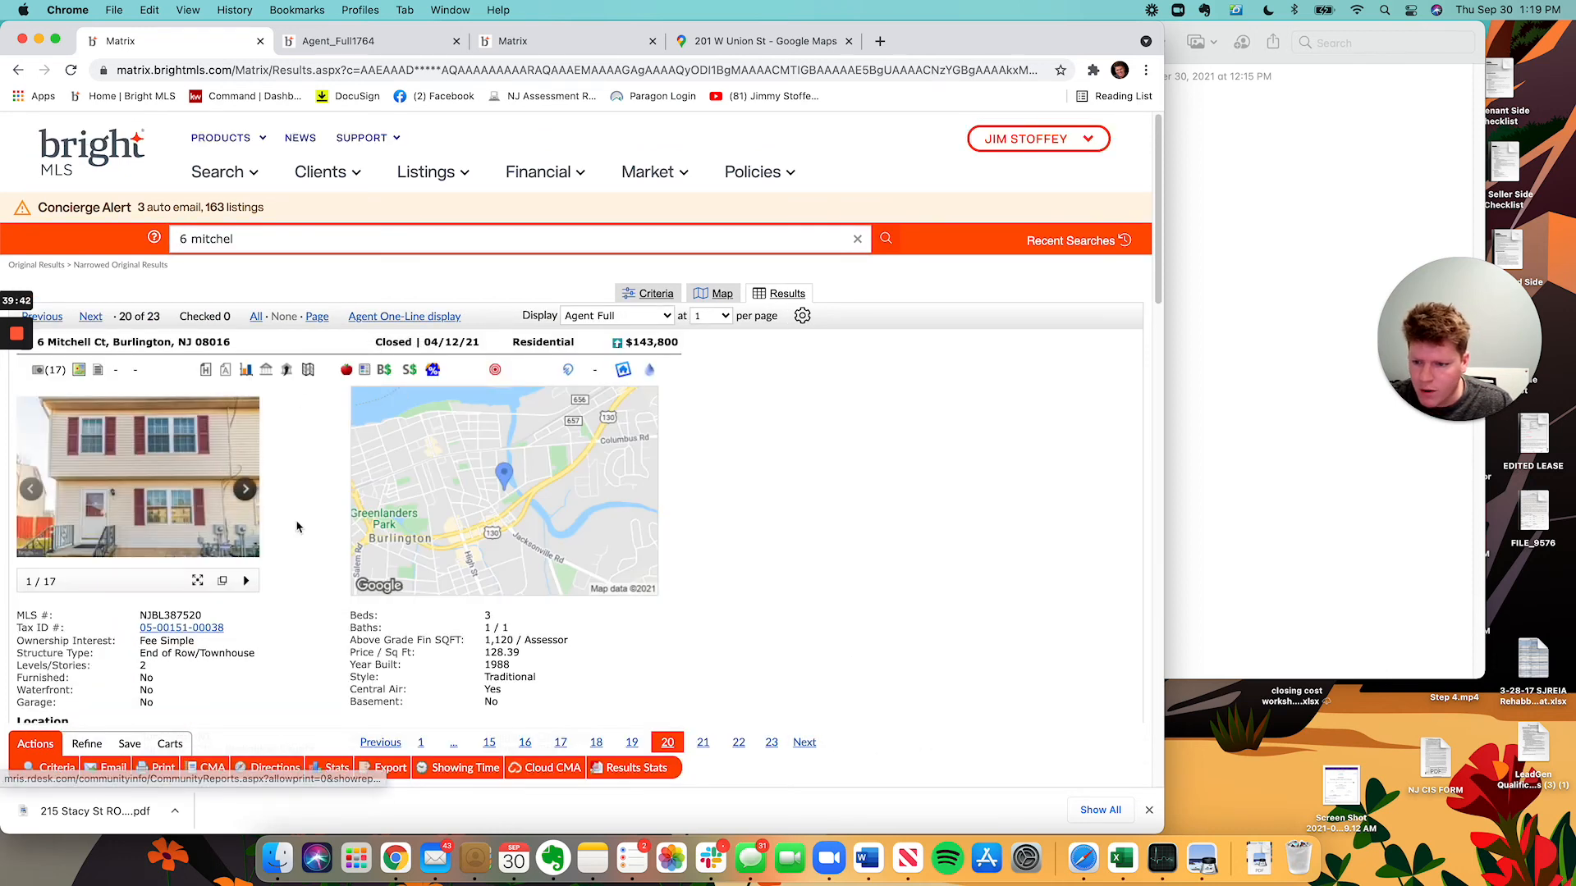
left_click(245, 490)
left_click(246, 489)
left_click(246, 489)
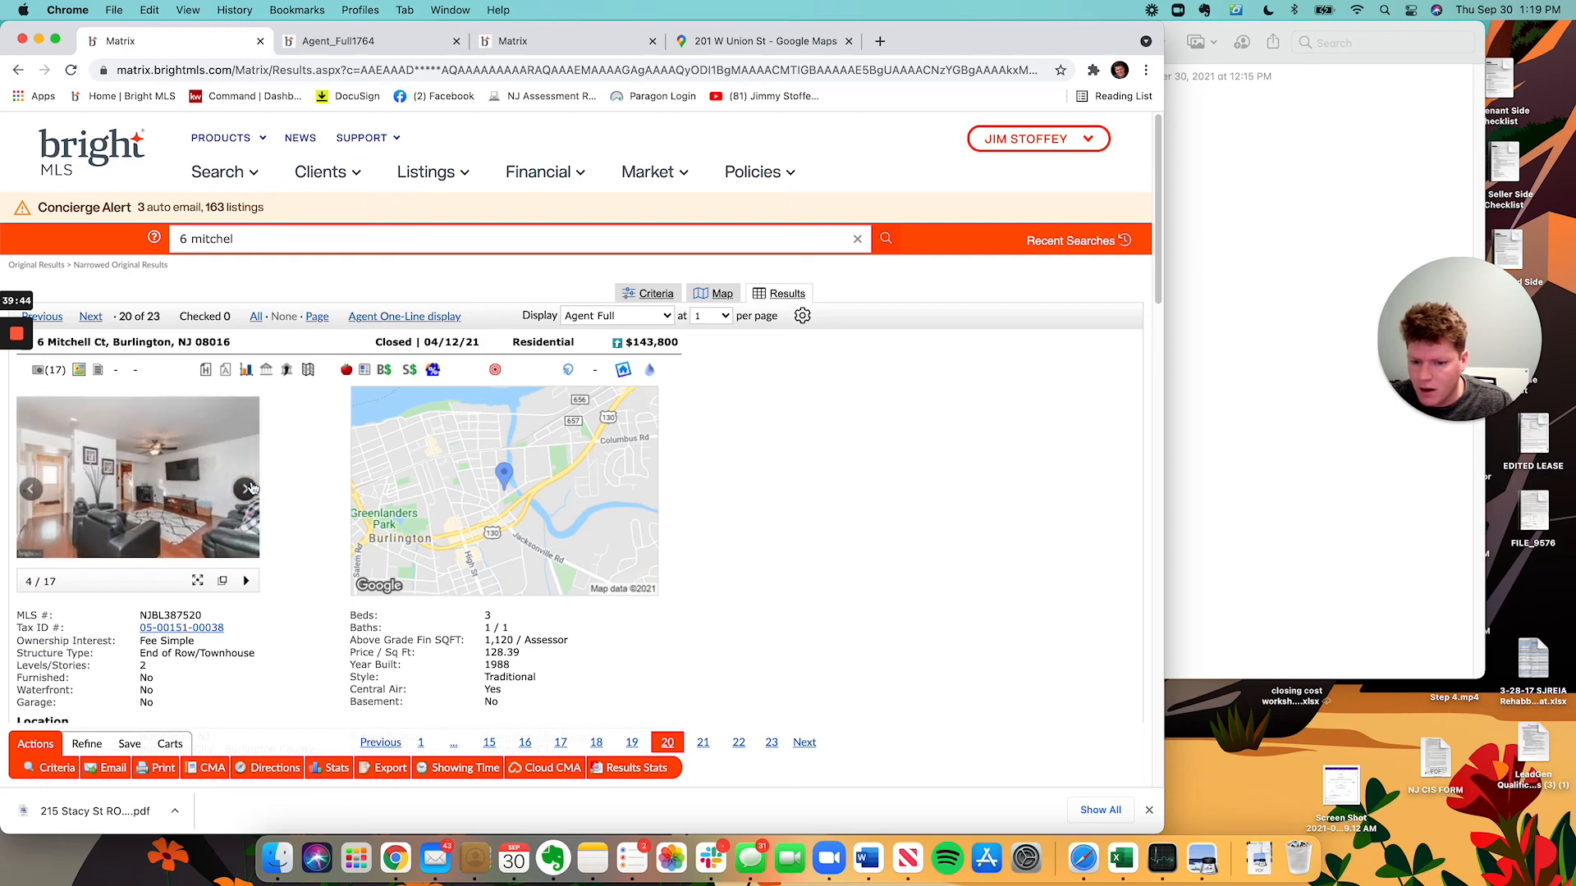
left_click(249, 490)
left_click(250, 492)
left_click(249, 493)
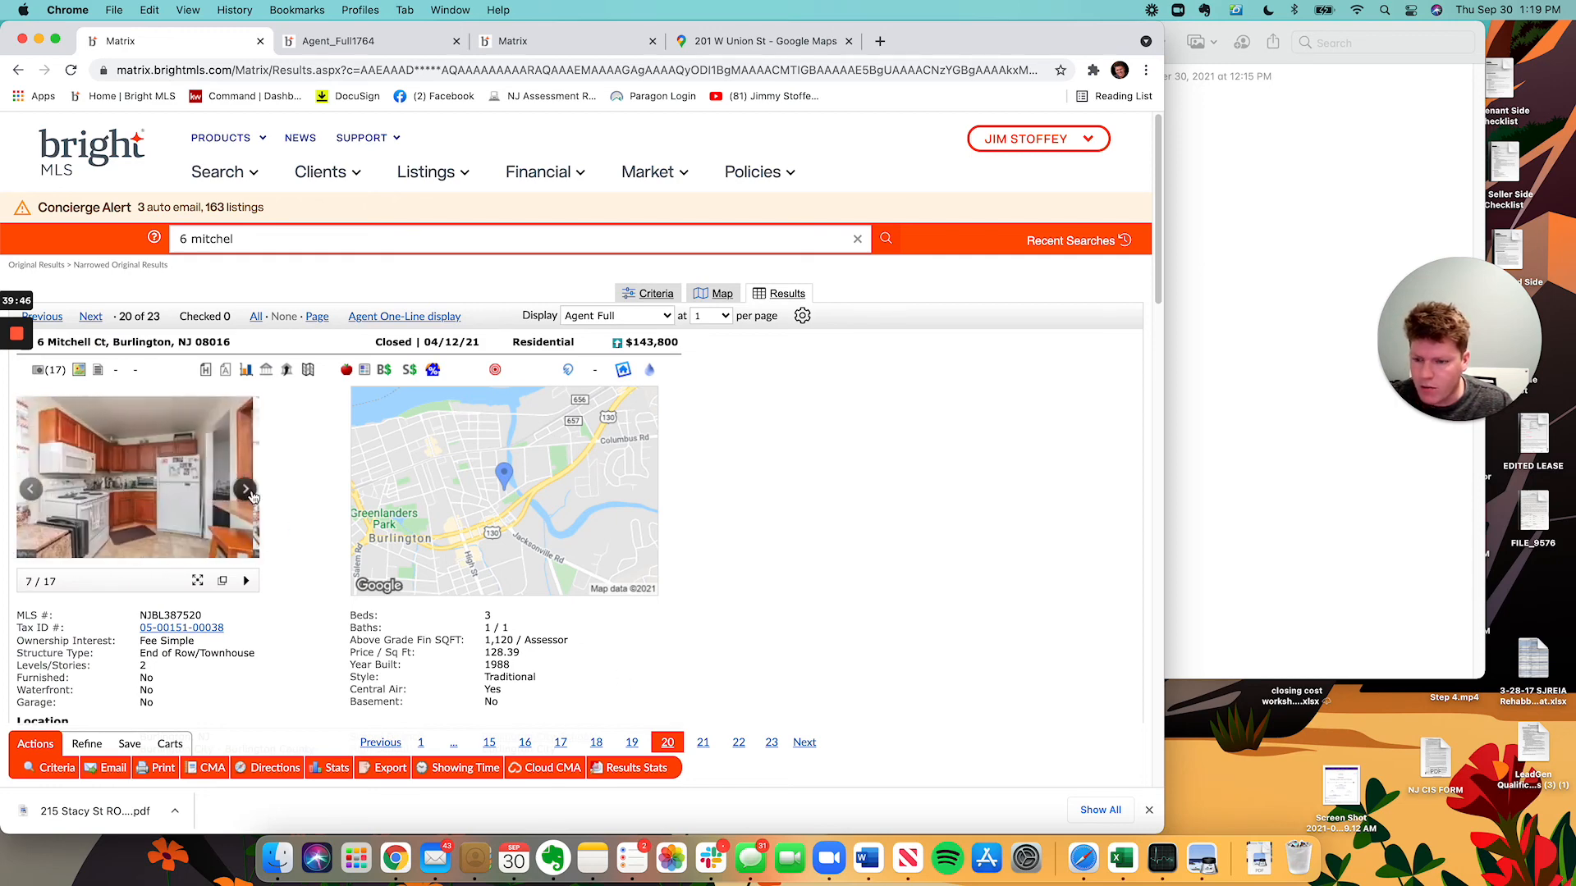
left_click(245, 490)
left_click(245, 490)
left_click(245, 490)
left_click(245, 490)
left_click(246, 490)
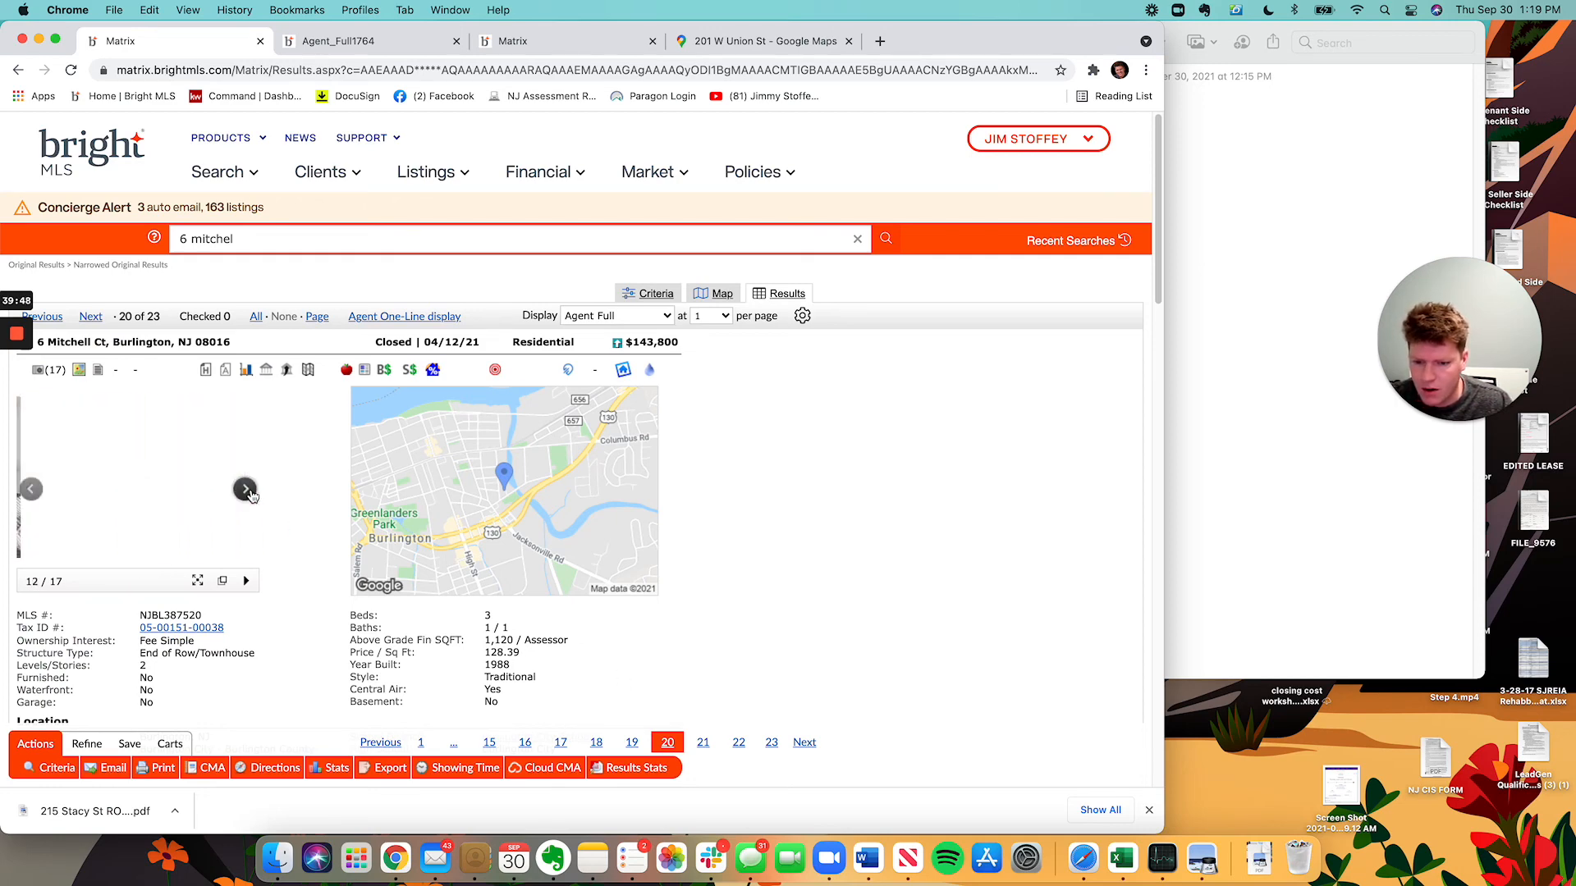
left_click(245, 490)
left_click(245, 490)
left_click(494, 462)
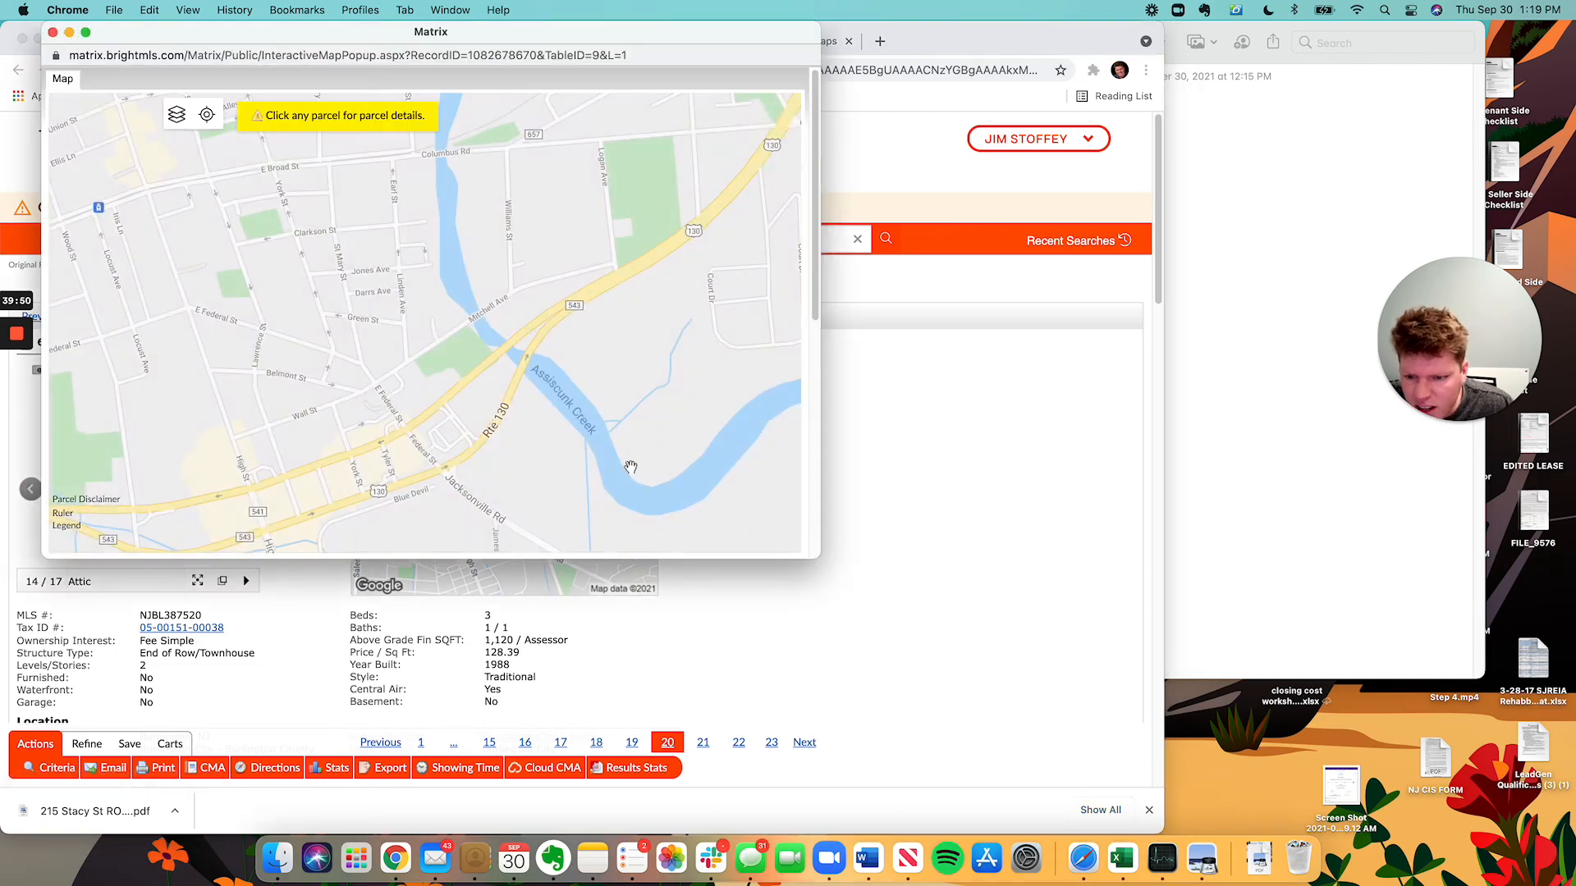
left_click_drag(495, 272, 529, 323)
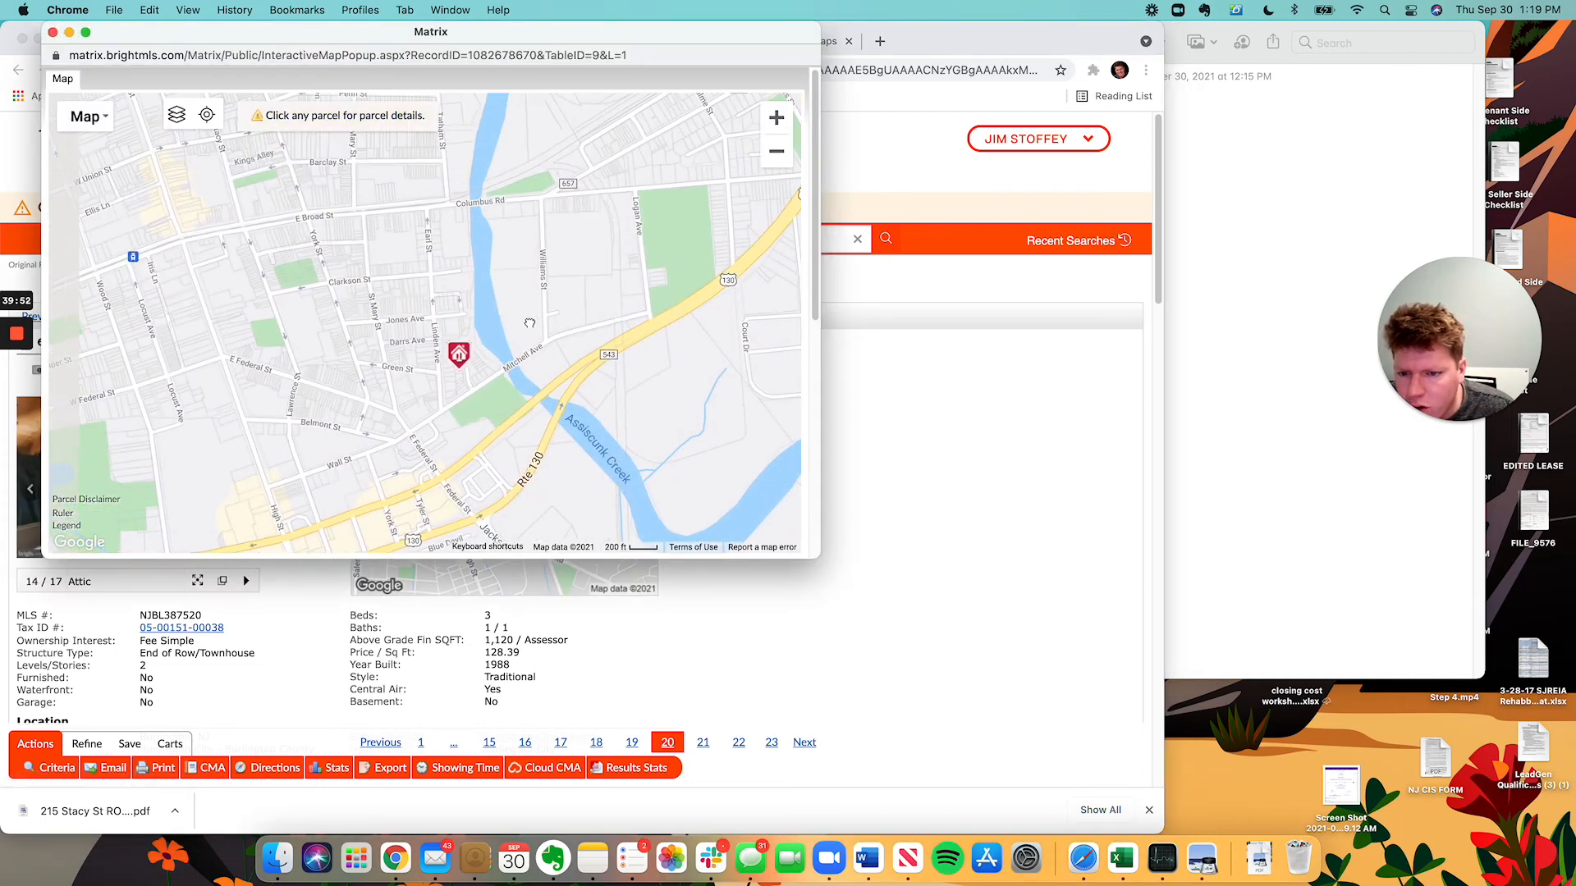
mouse_move(338, 348)
left_mouse_down()
mouse_move(463, 561)
mouse_move(559, 312)
mouse_move(475, 330)
left_mouse_up()
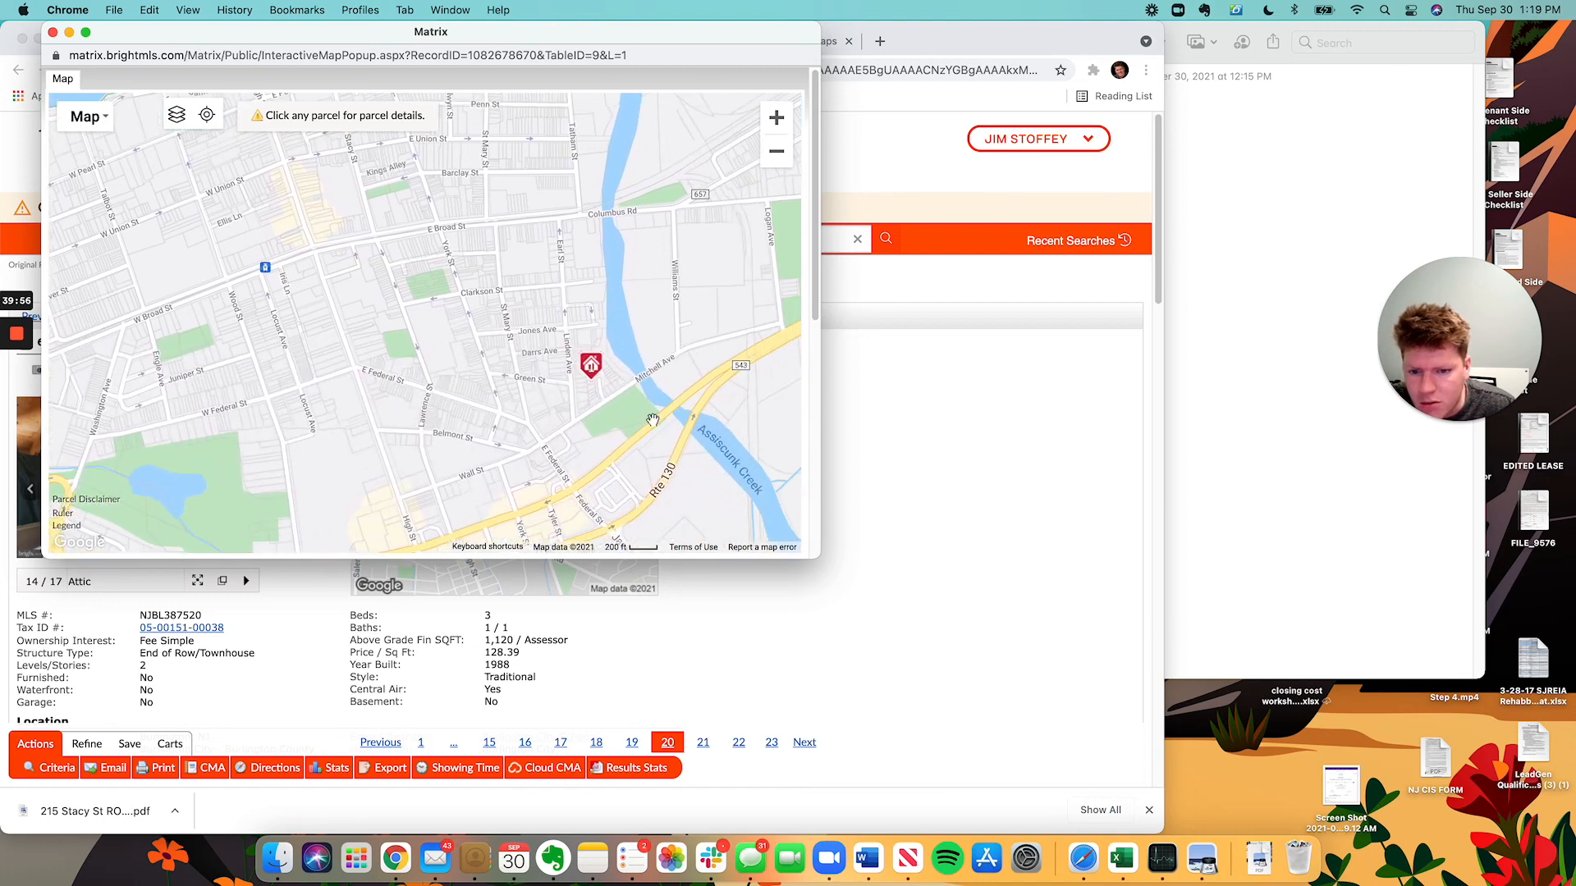
left_click(873, 539)
Review the remaining photos and listing details: end-of-row, closed 04/12/21 at $143,800.
scroll(473, 611, "down", 2)
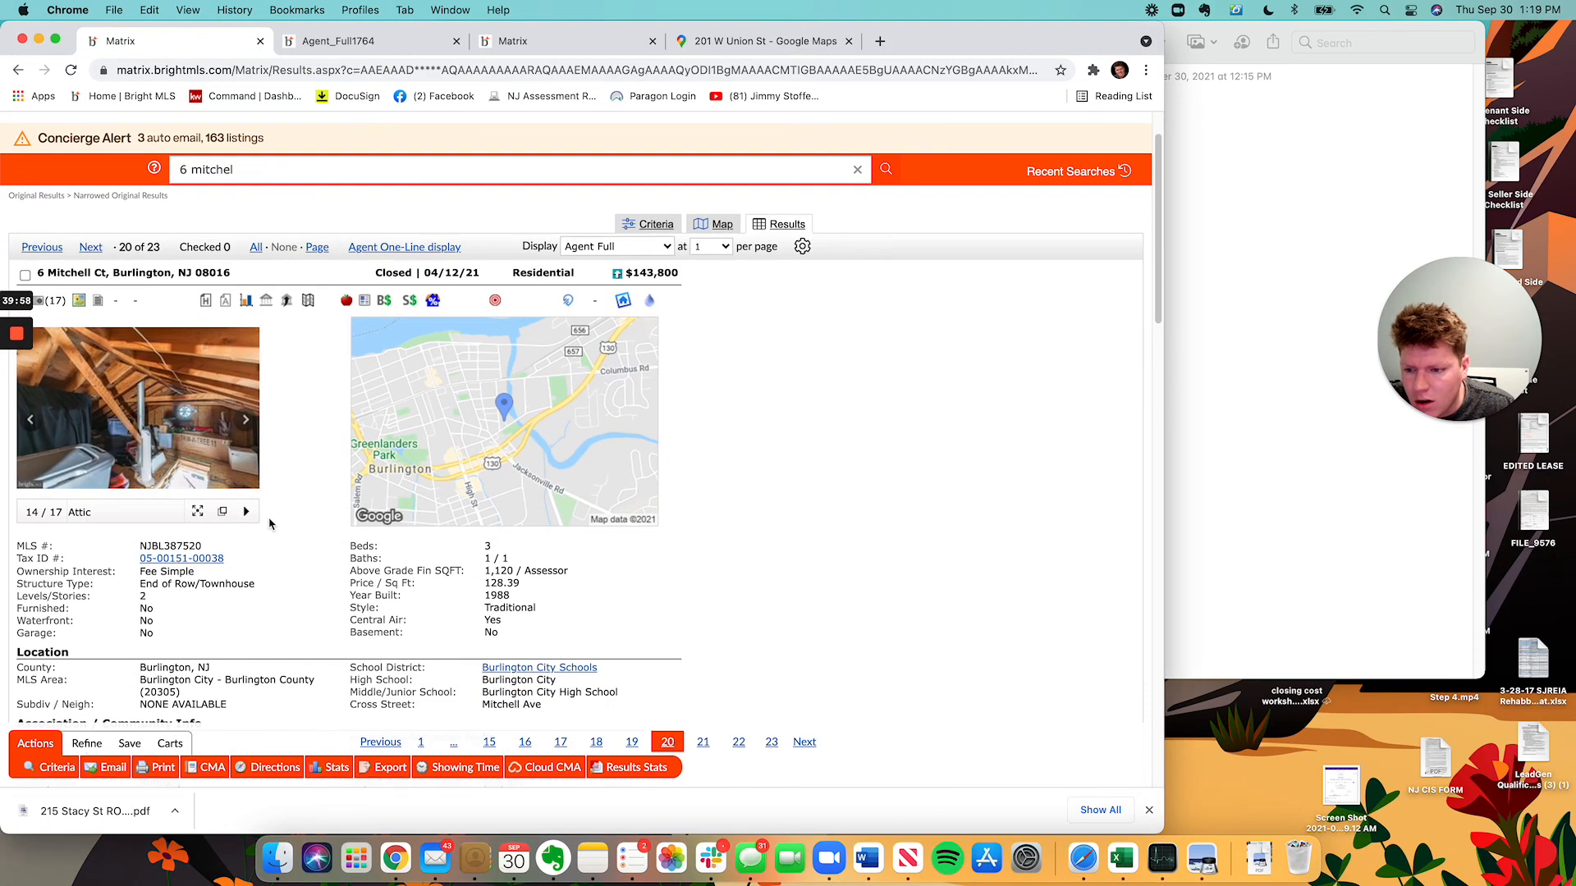
left_click(246, 428)
left_click(246, 426)
left_click(246, 426)
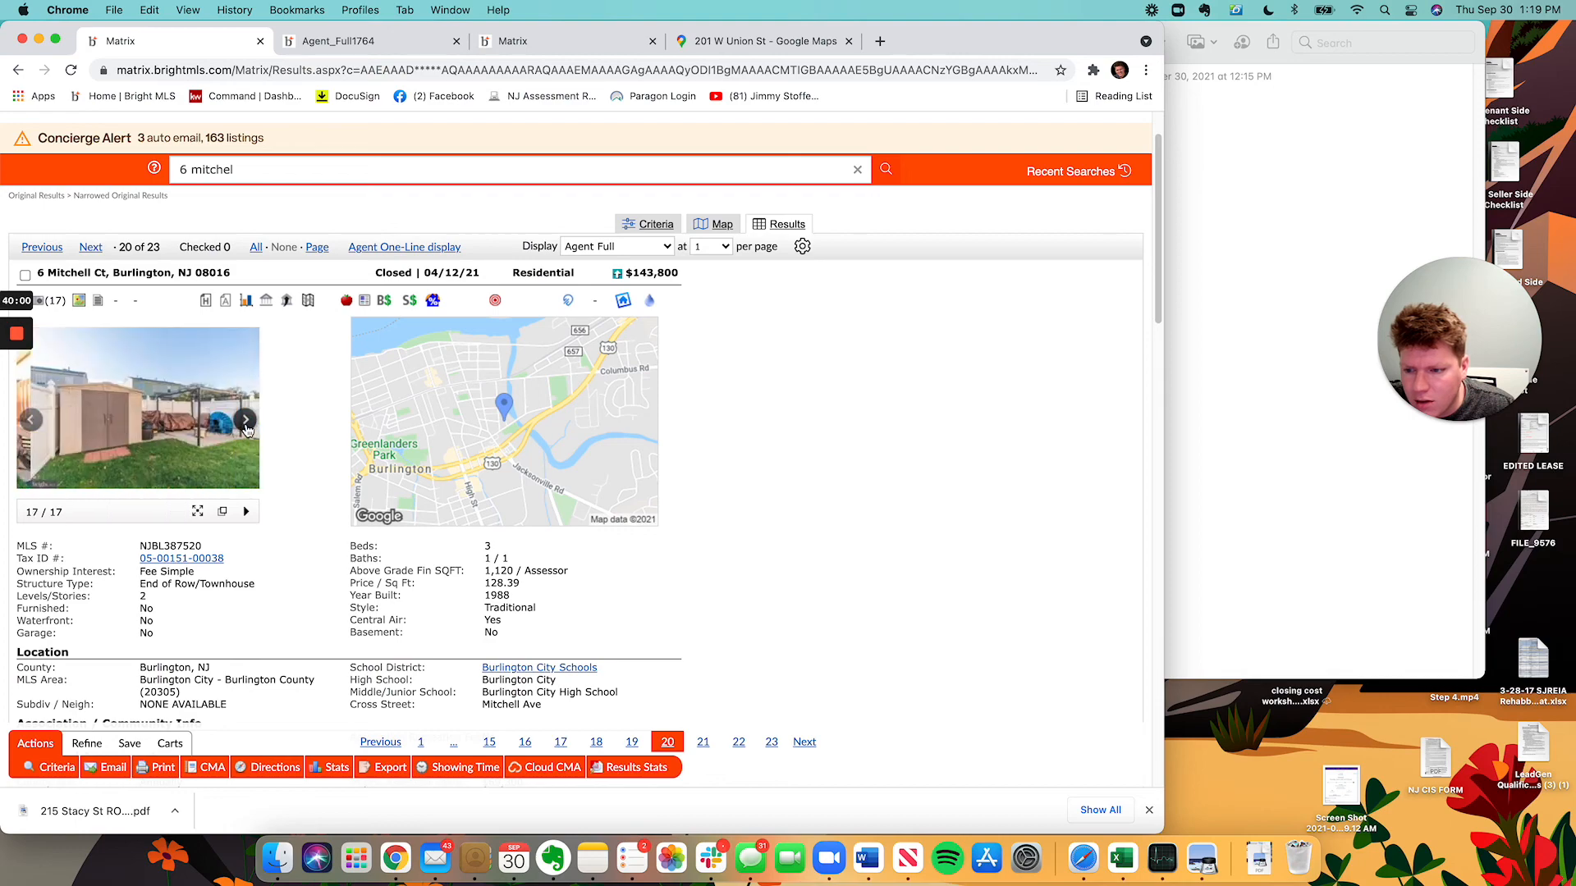
left_click(247, 426)
left_click(247, 426)
left_click(246, 426)
scroll(321, 577, "down", 10)
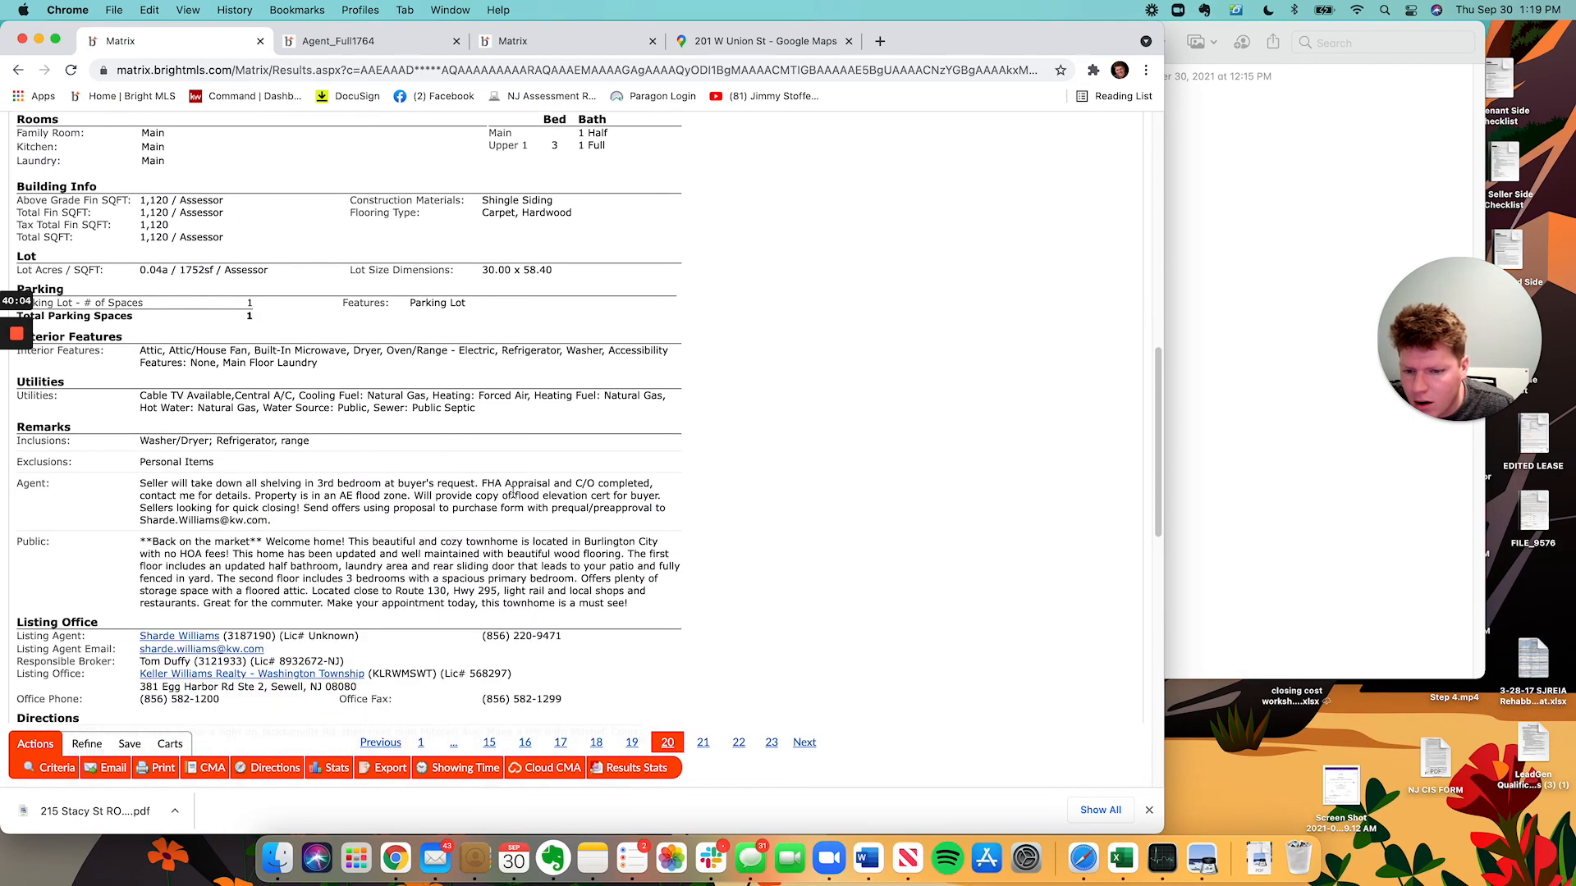
scroll(525, 542, "down", 5)
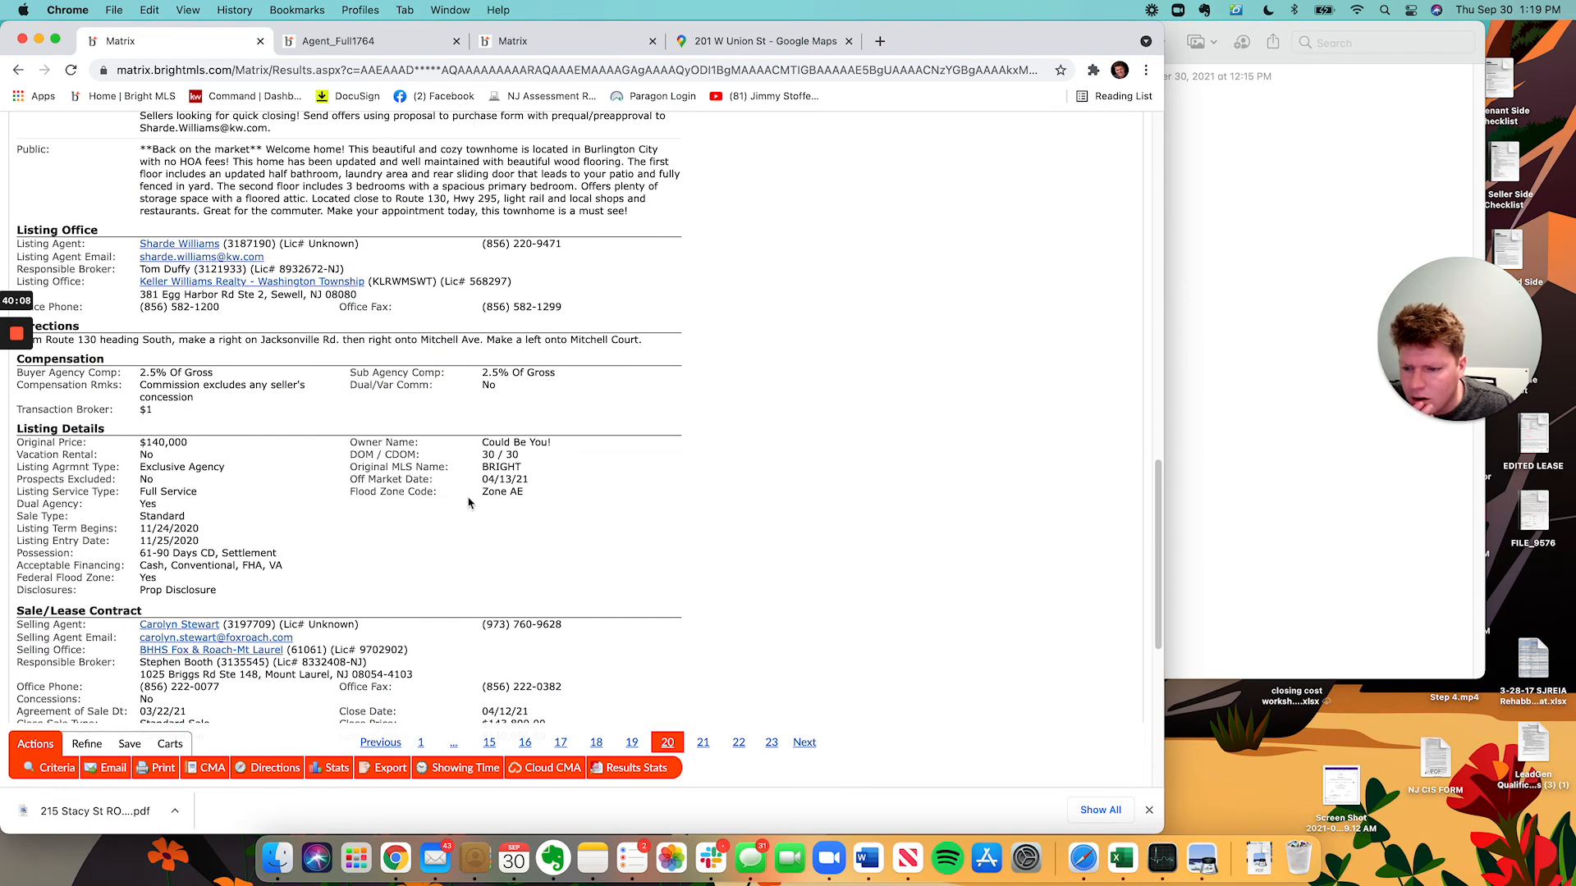
scroll(583, 505, "down", 1)
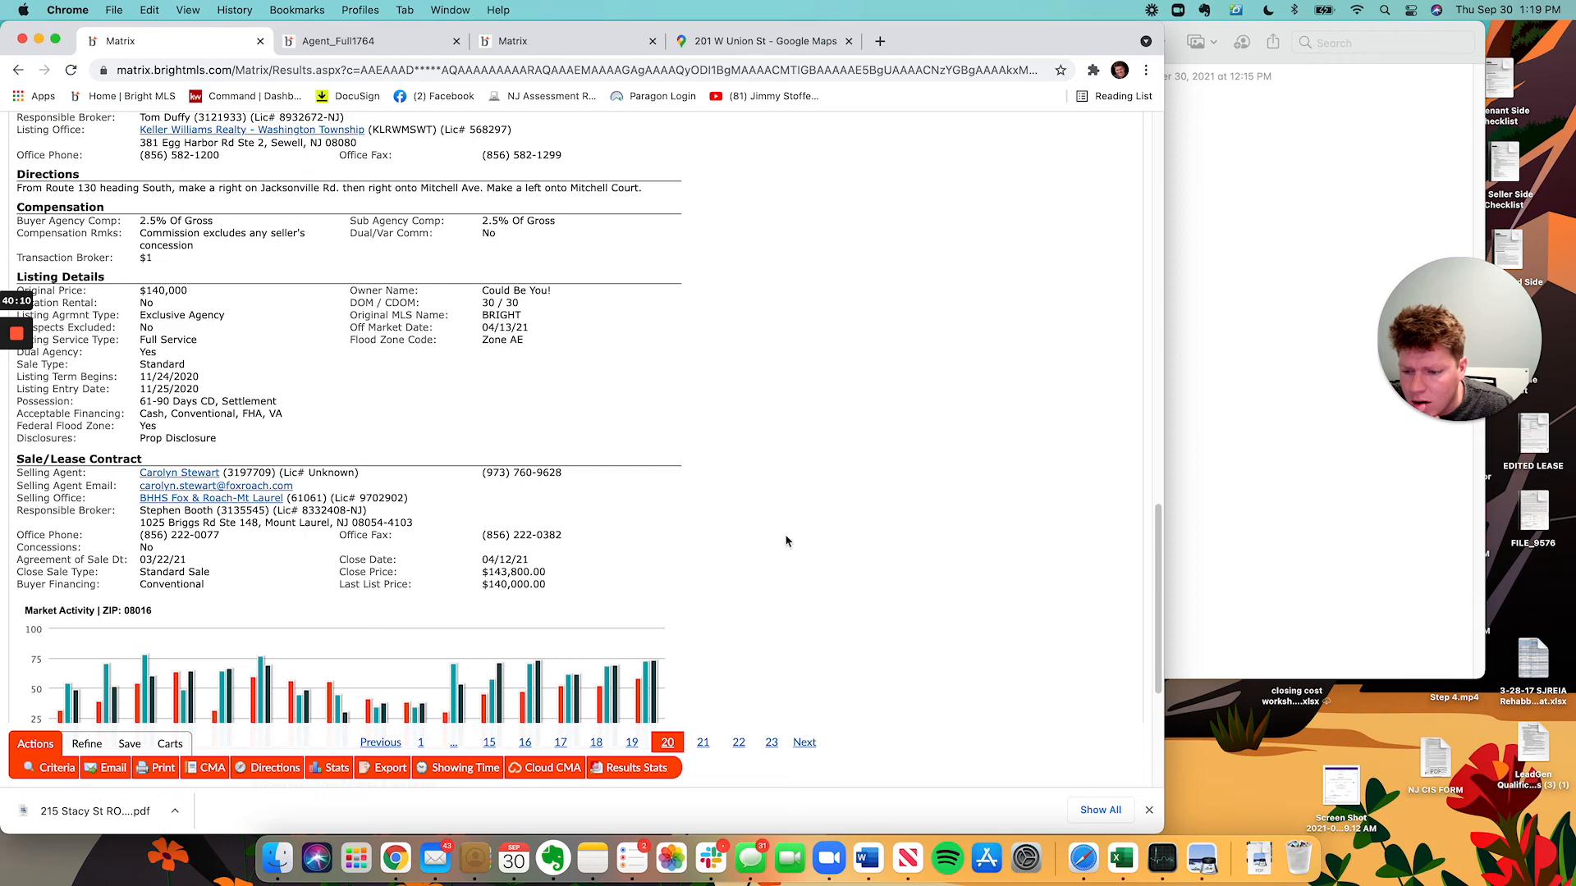
scroll(458, 559, "up", 10)
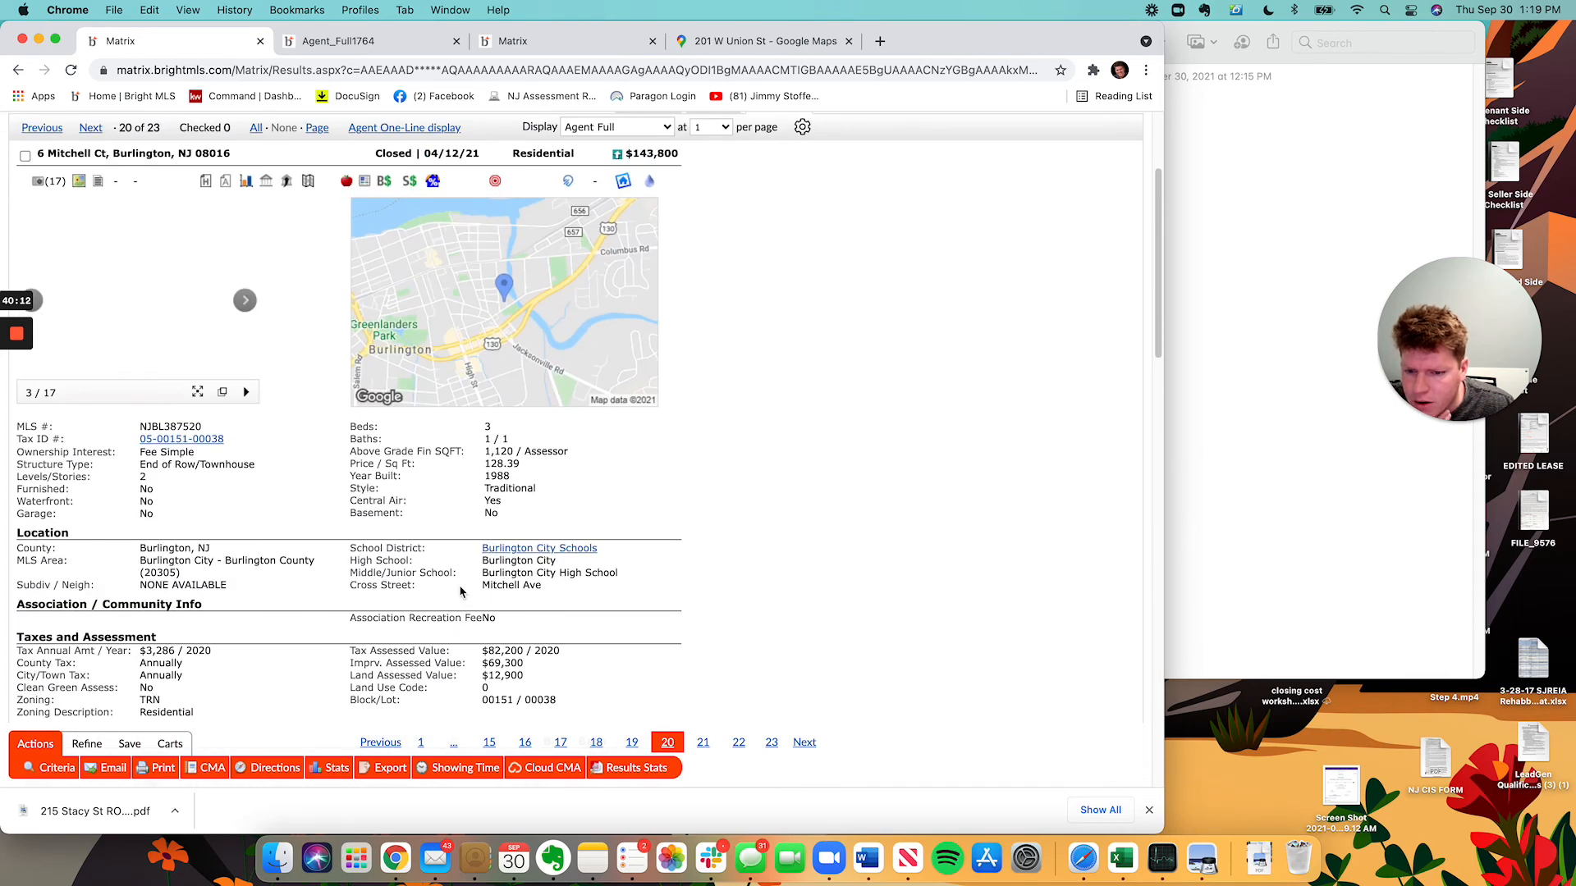
scroll(461, 591, "up", 3)
left_click(245, 490)
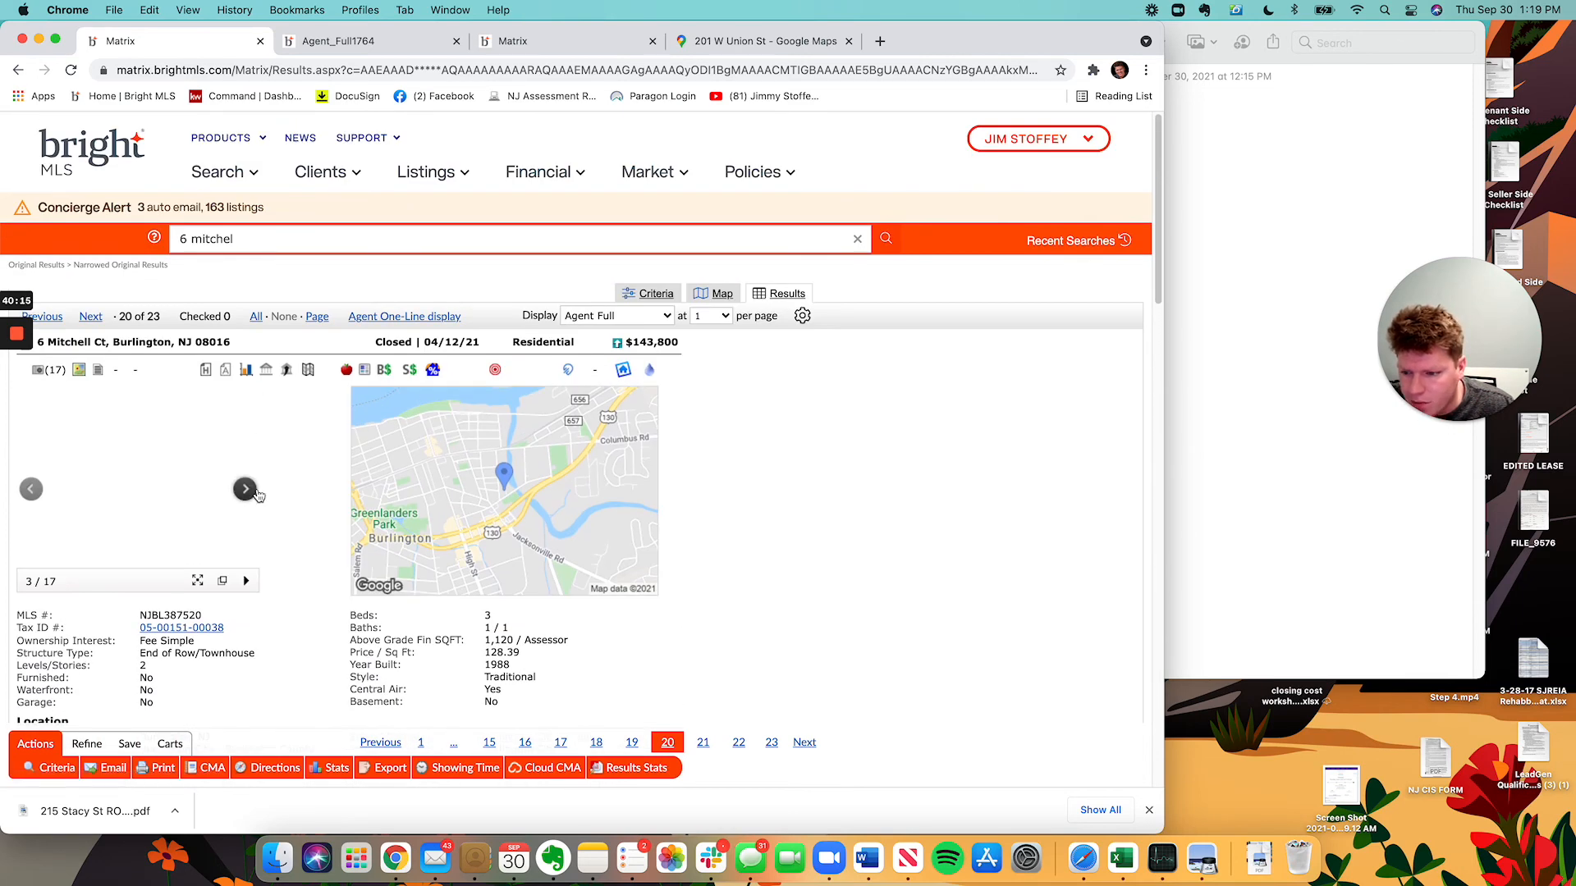
left_click(211, 511)
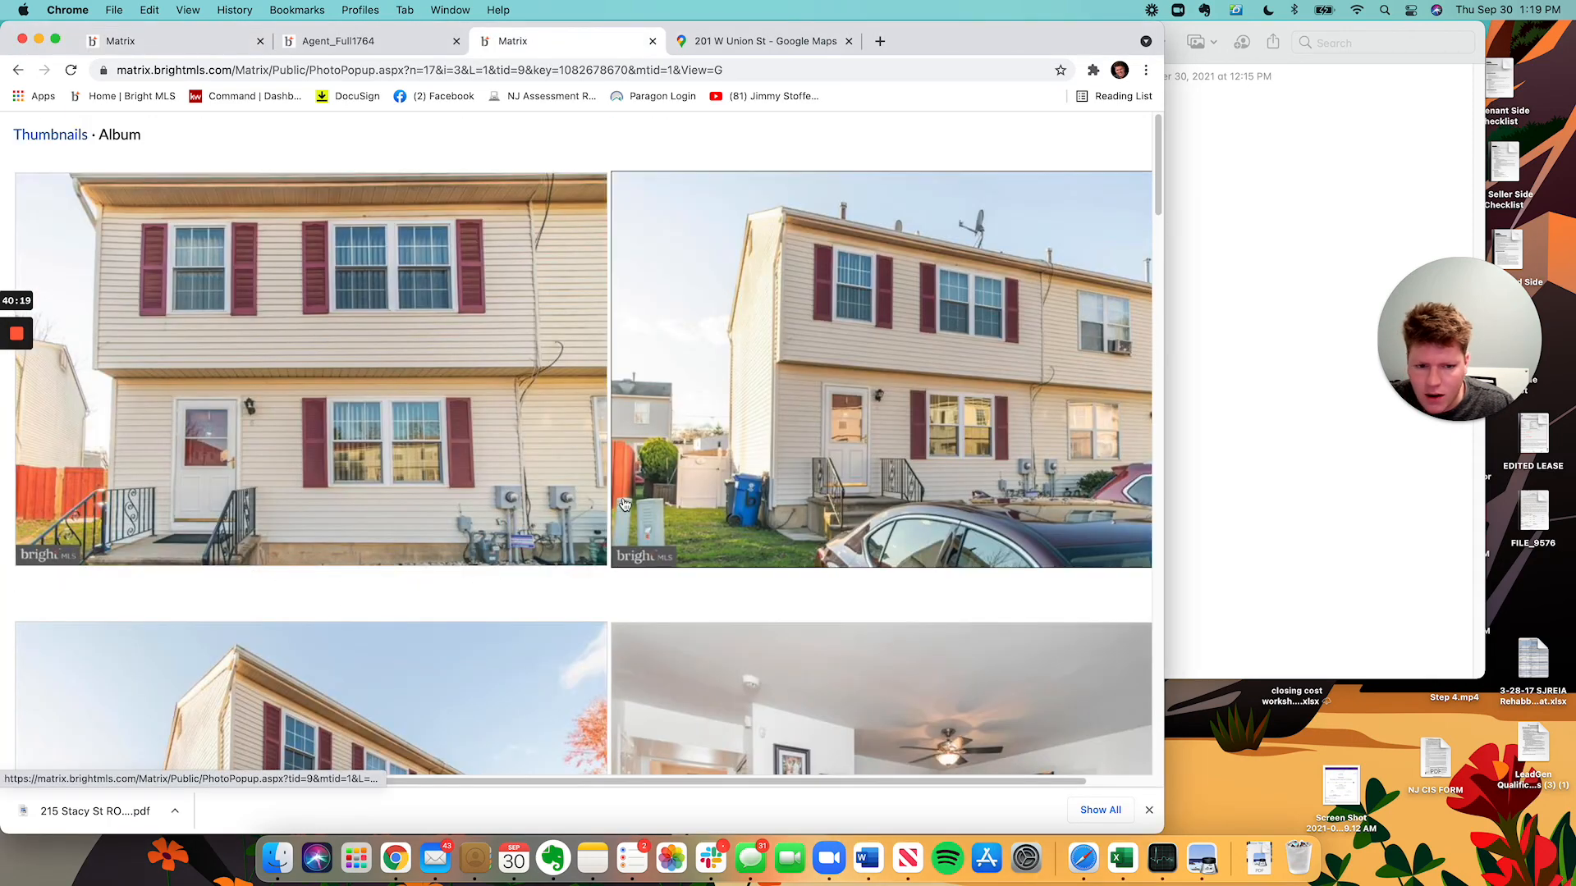
scroll(687, 560, "down", 5)
scroll(687, 560, "down", 10)
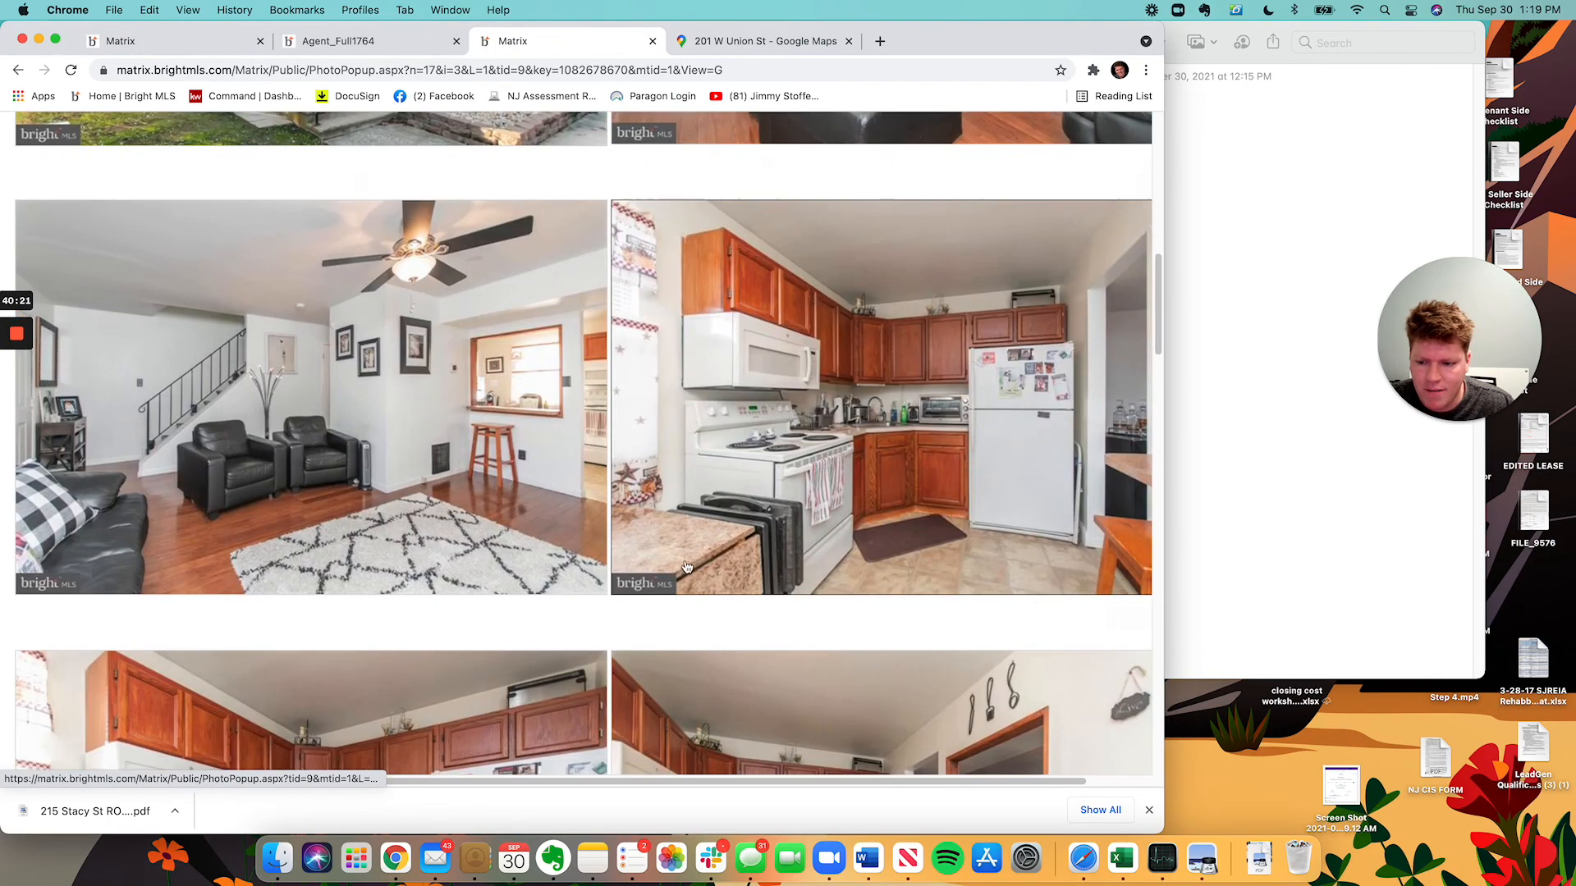
key("super+Tab")
key("super+Tab")
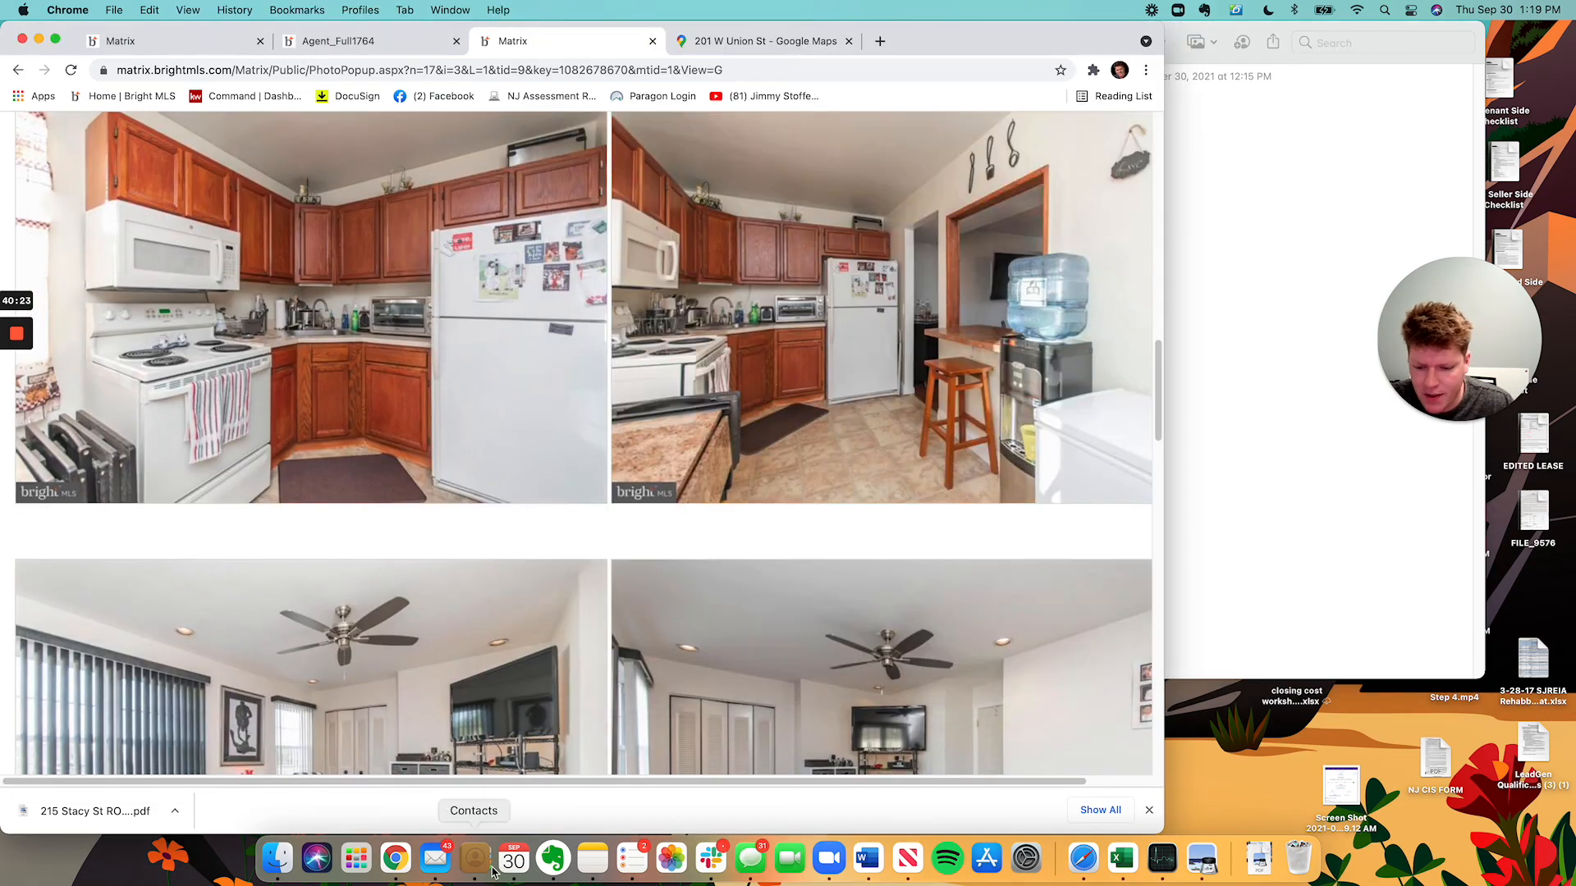
left_click(436, 858)
type("Comp 3:")
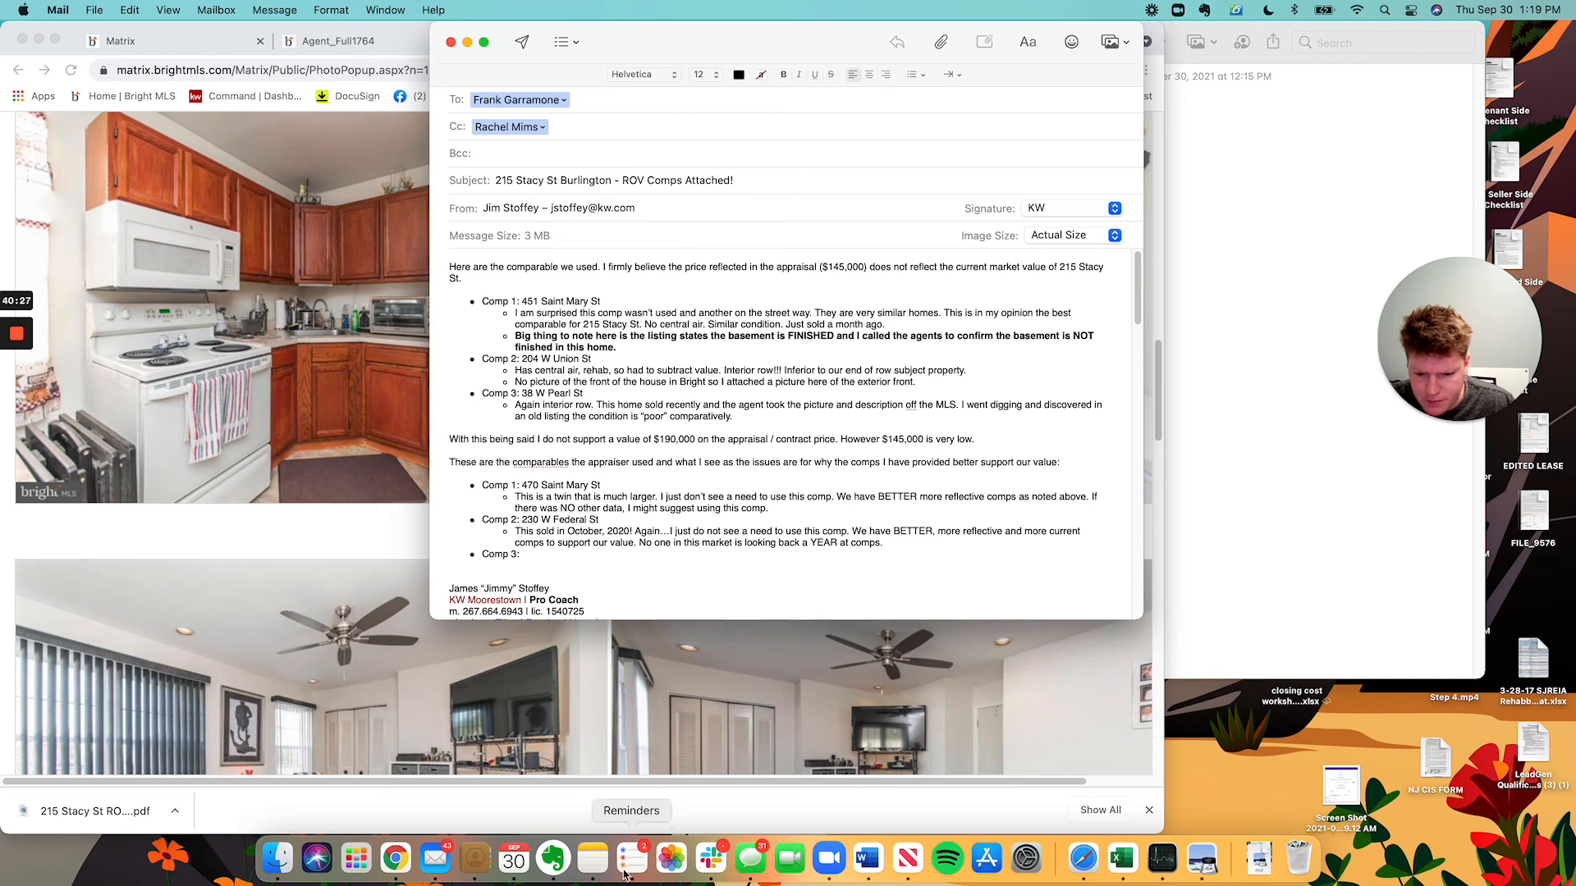
left_click(592, 858)
key("super+Tab")
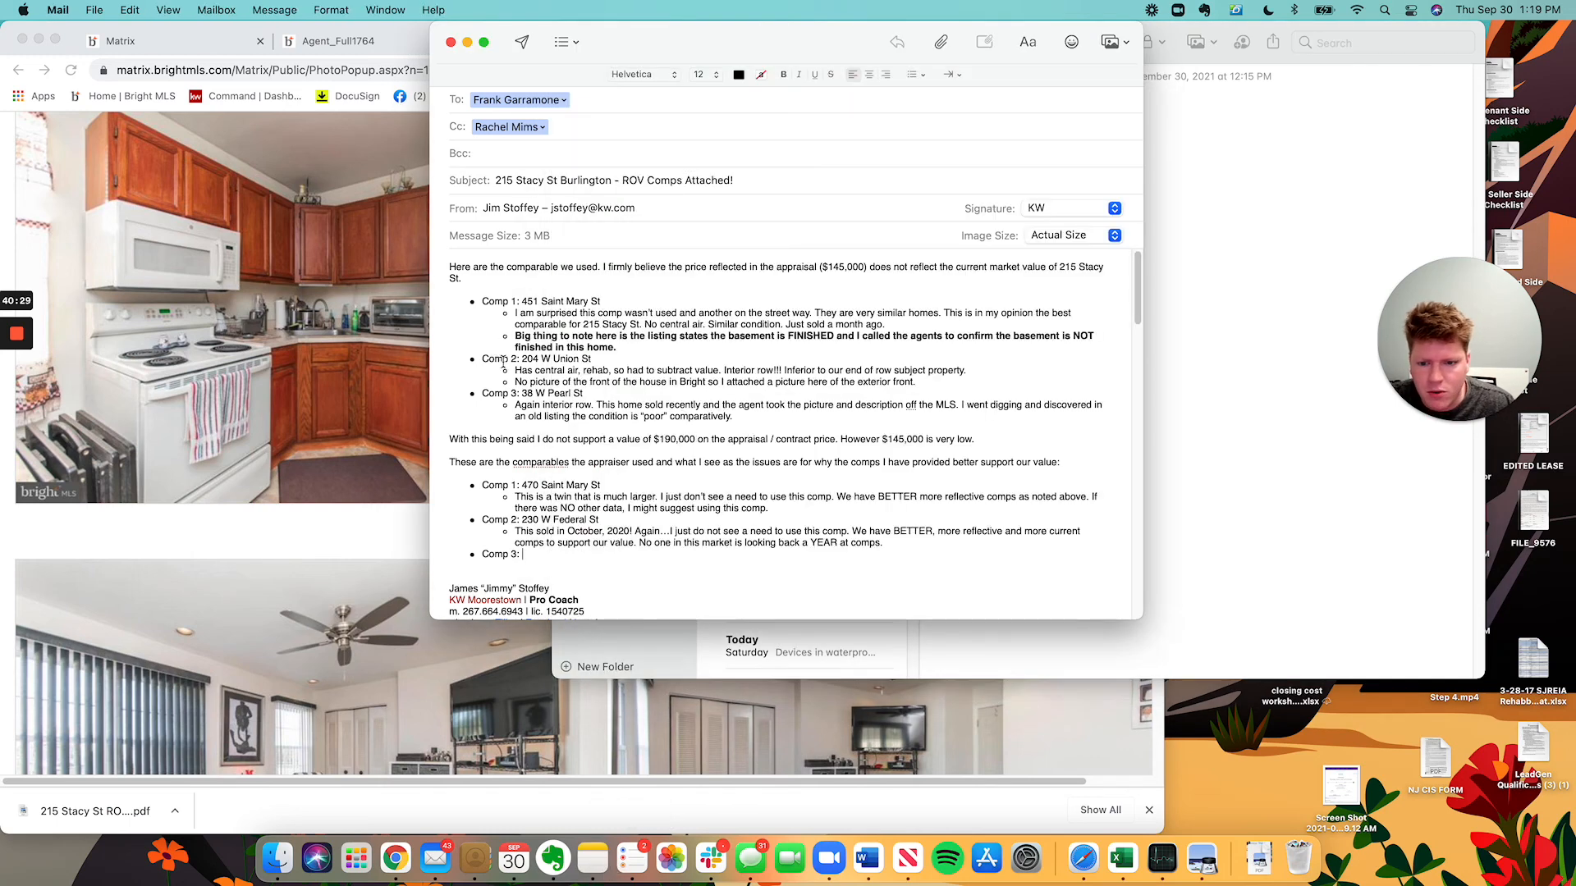
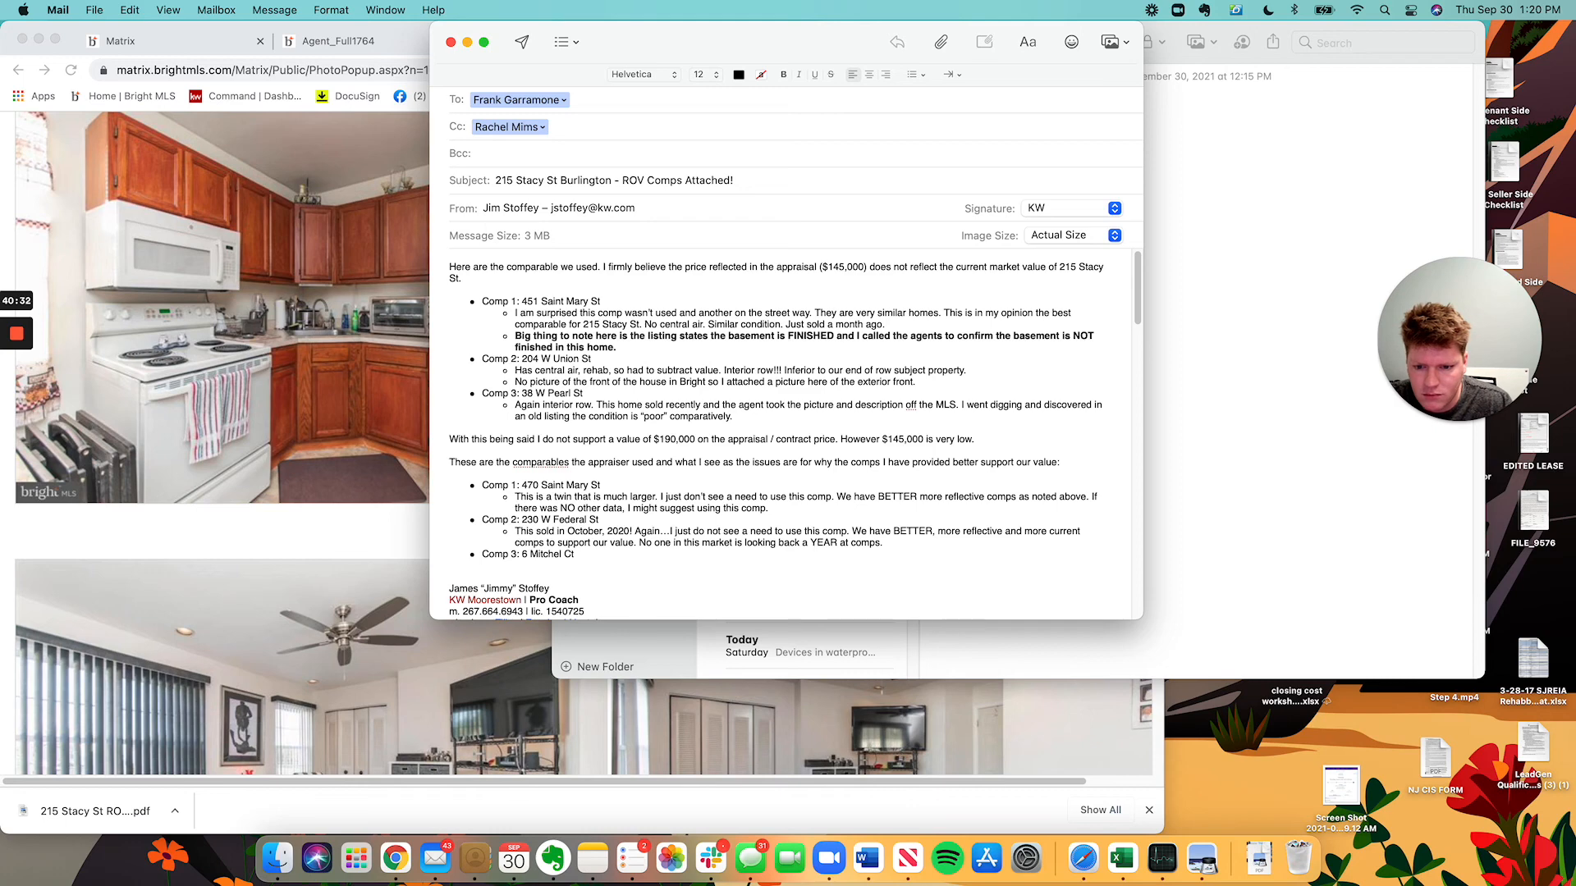
key("Return")
key("Tab")
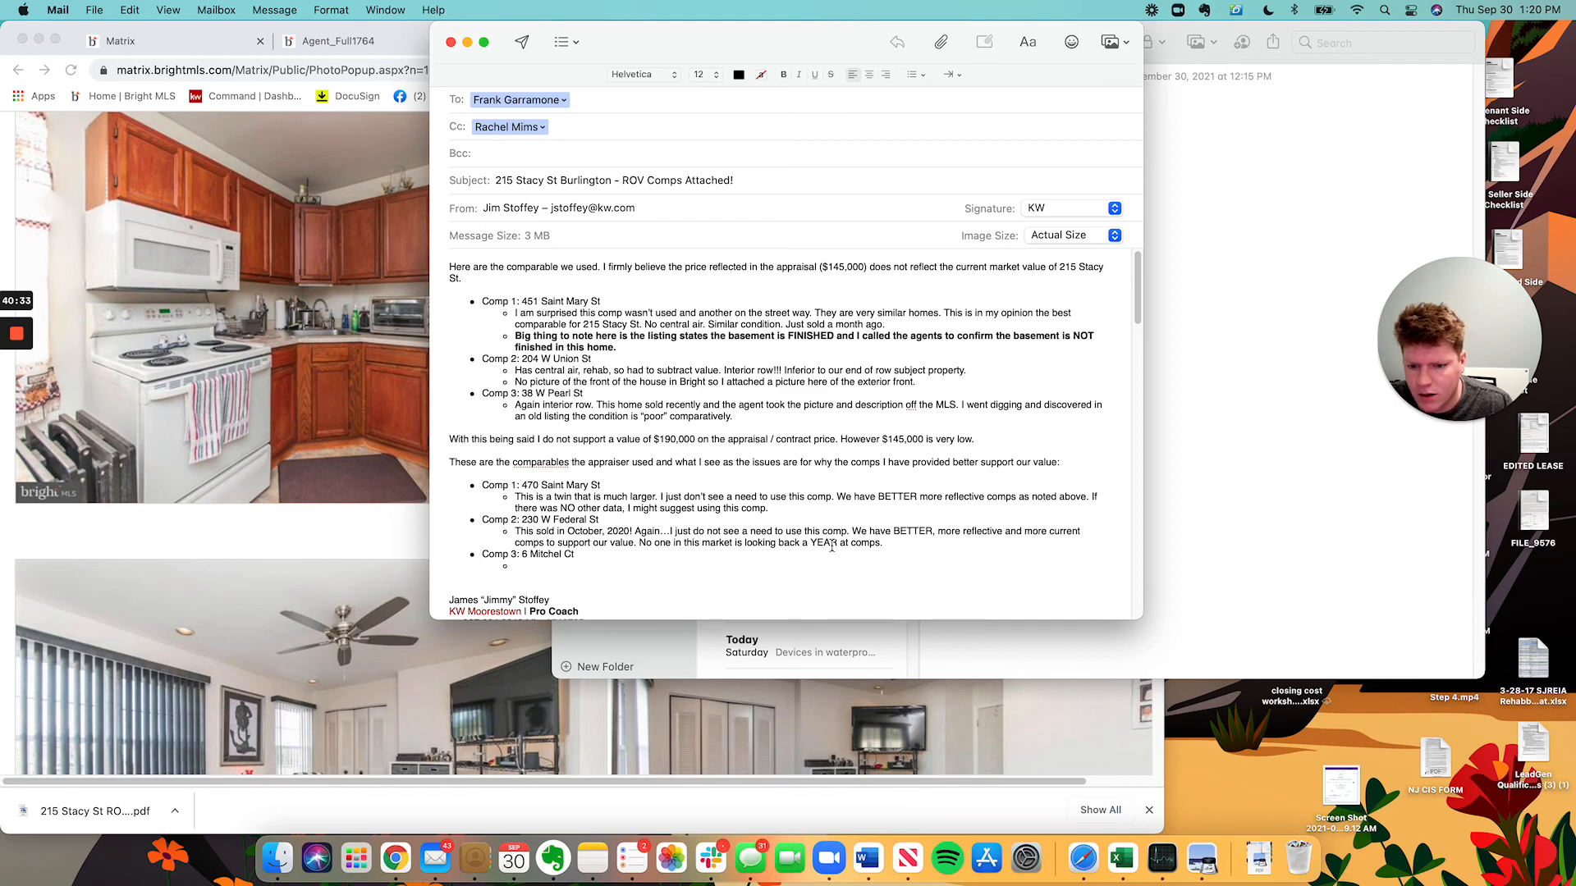
Write the Comp 3 rebuttal, replacing the Burlington wording with its close proximity to Rte 130.
type("I can see why")
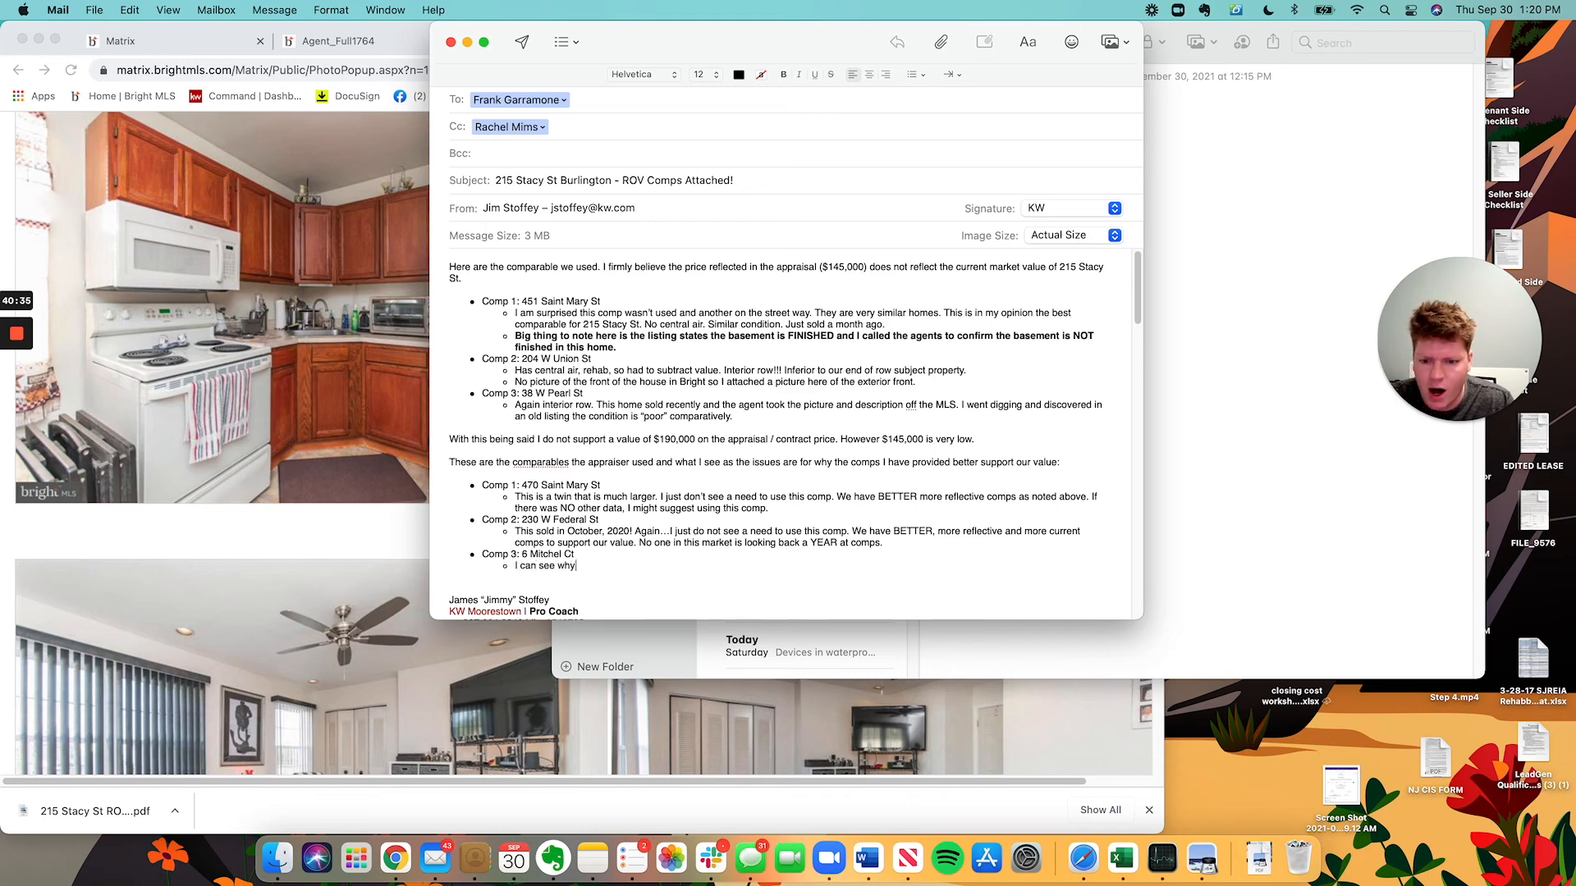
type(" the appraise")
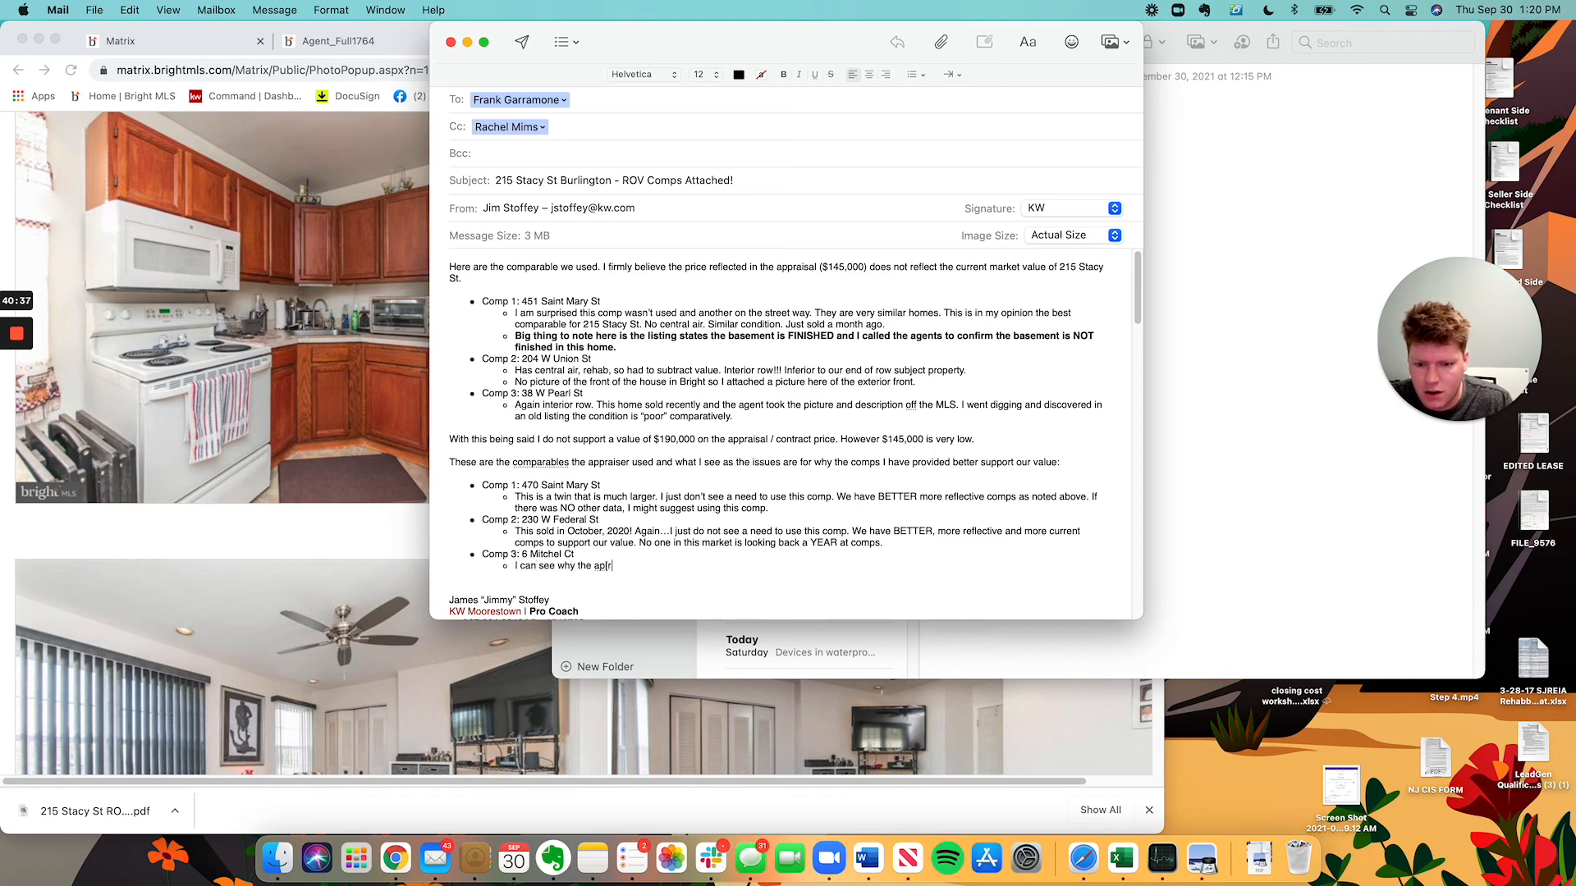
type("r would use")
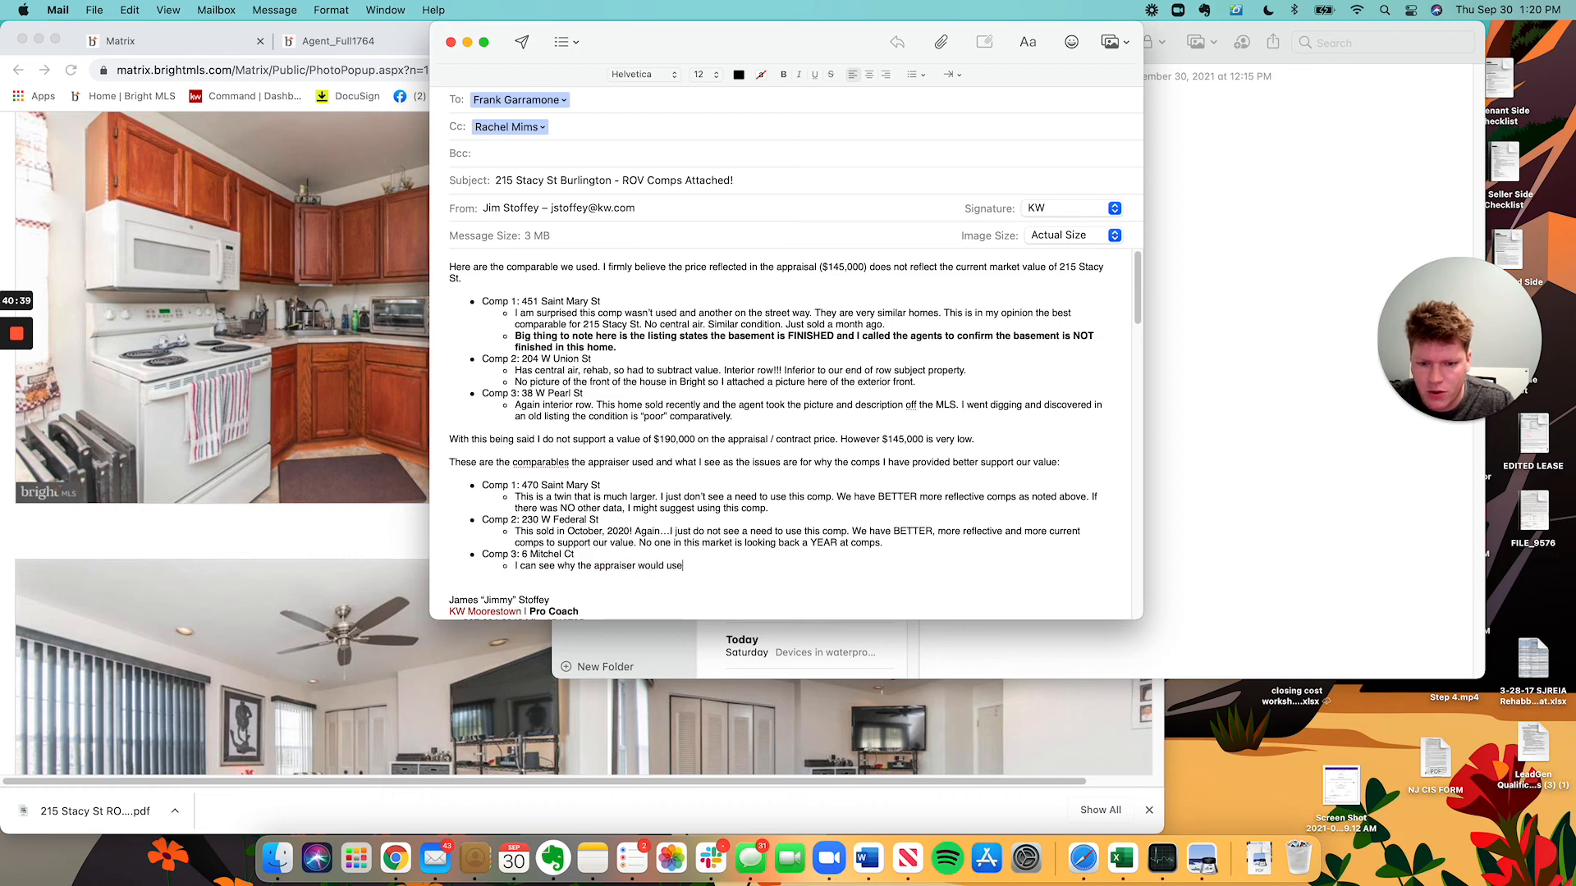
type(" this comp  However.")
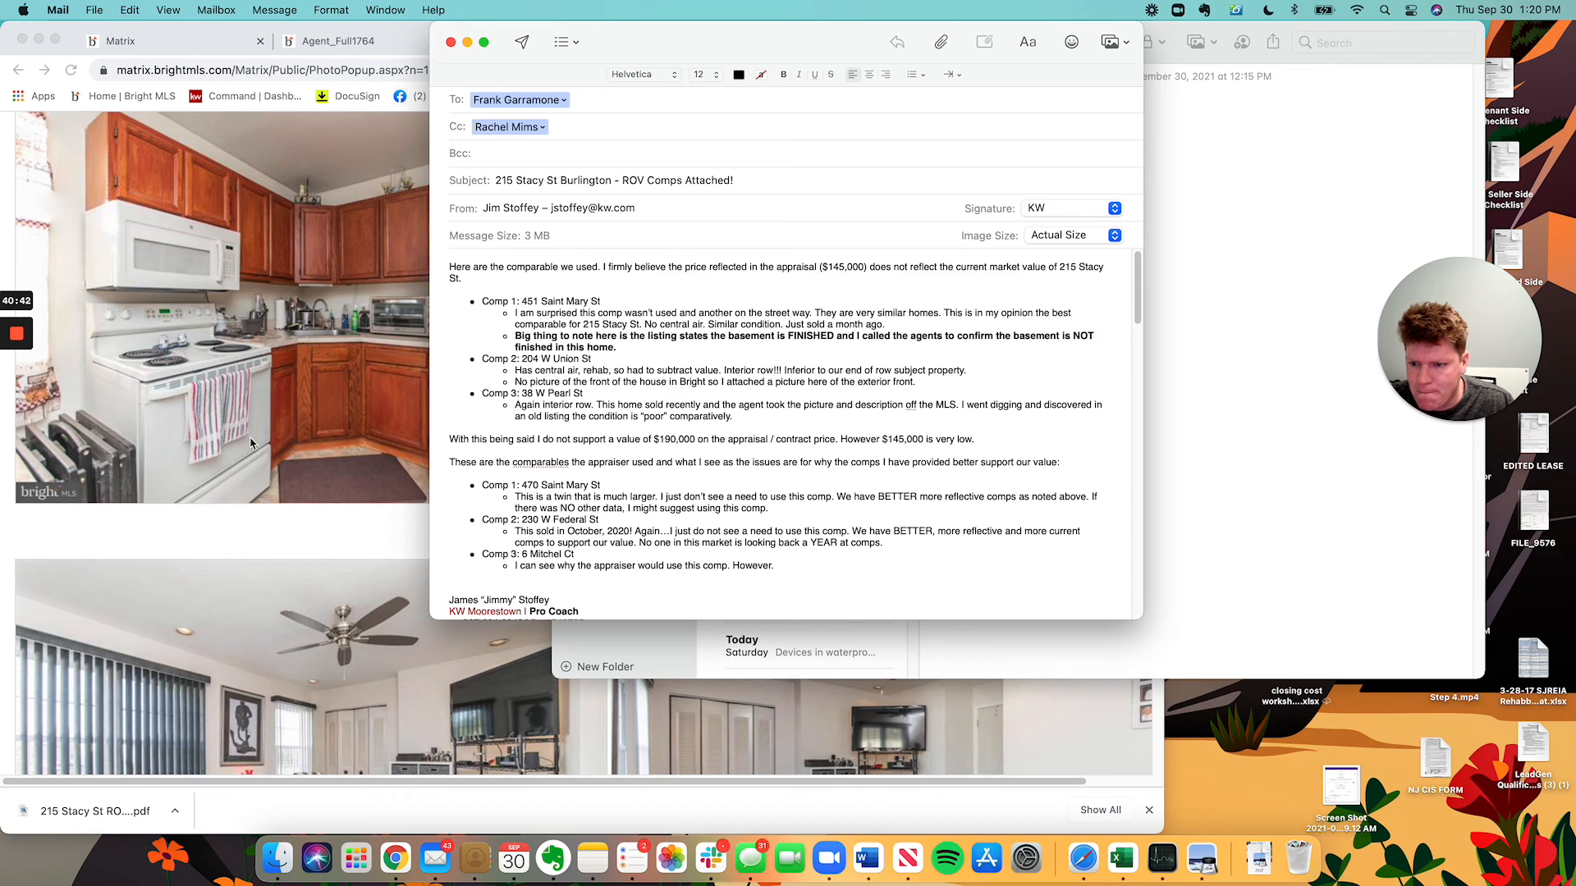
scroll(294, 463, "down", 5)
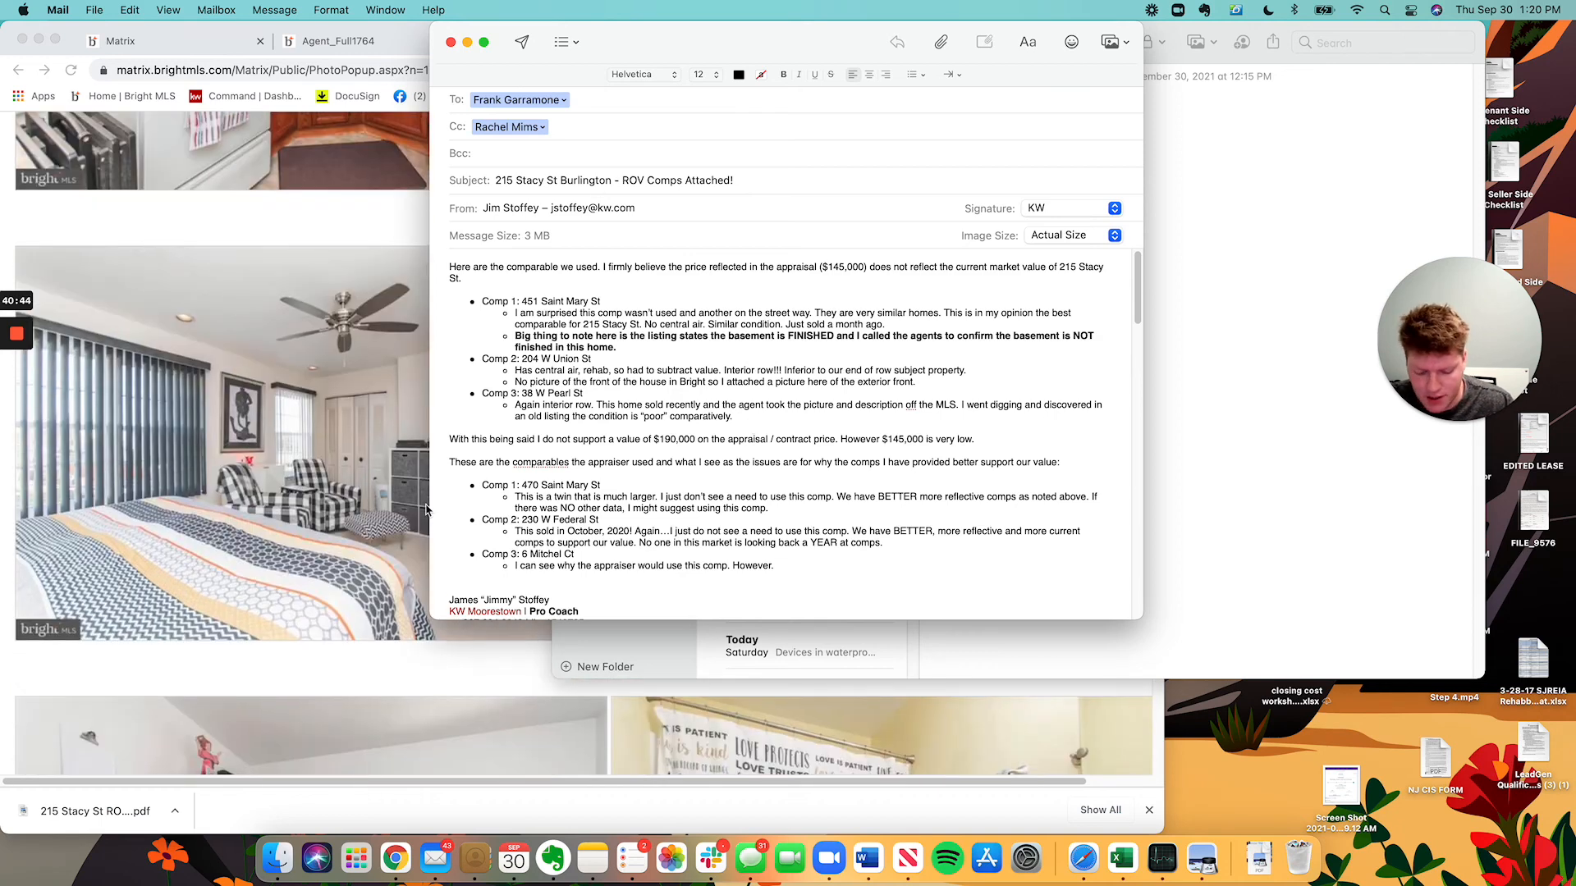
type("It's ")
type("pretty far")
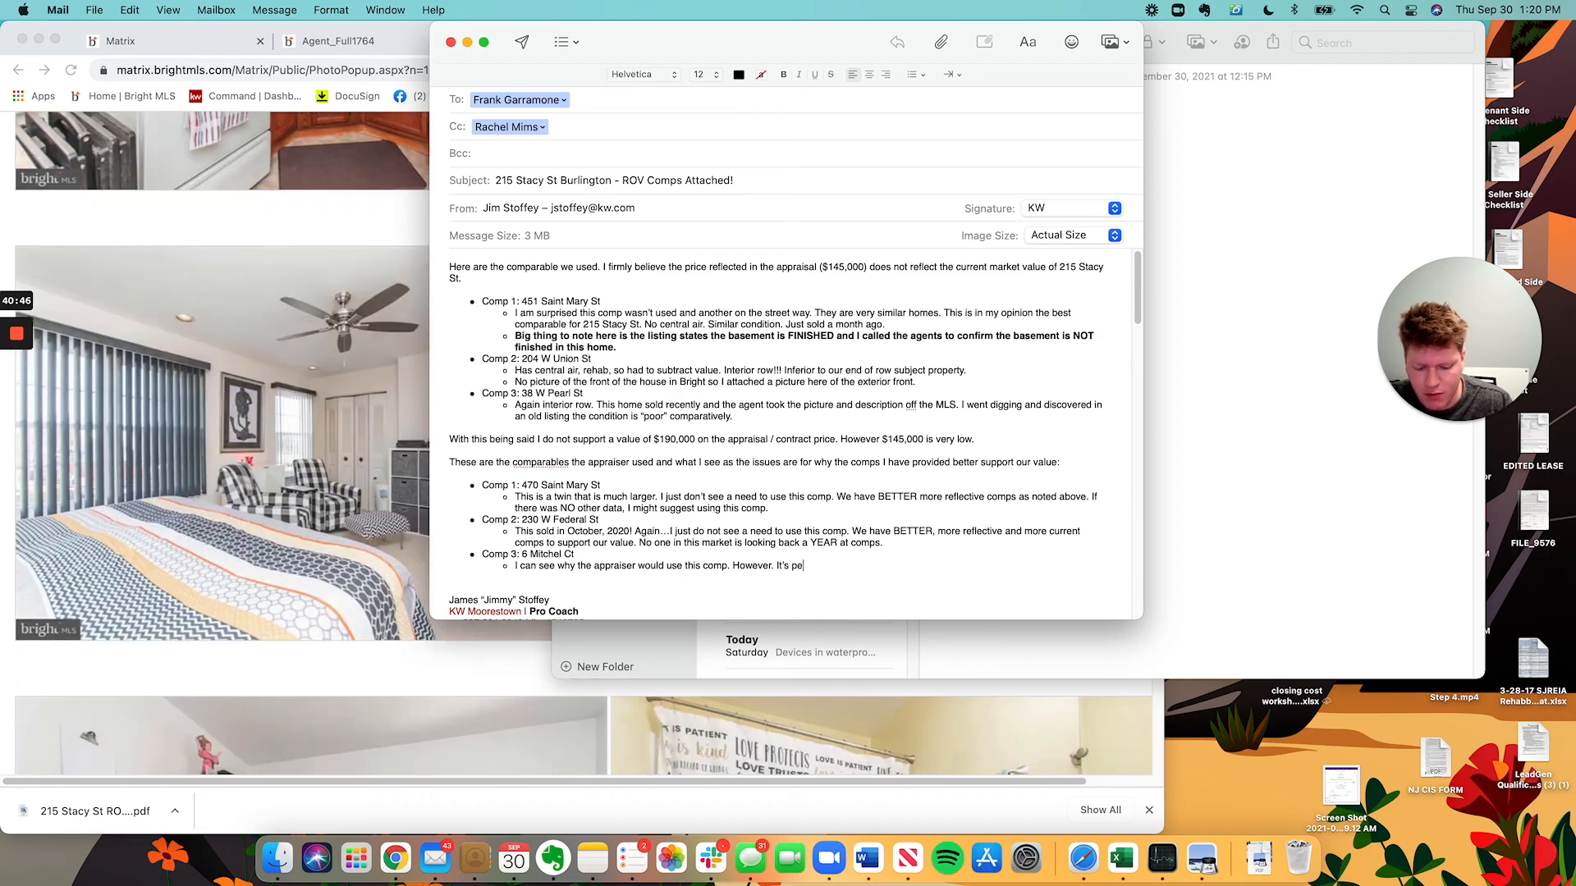
type(" from")
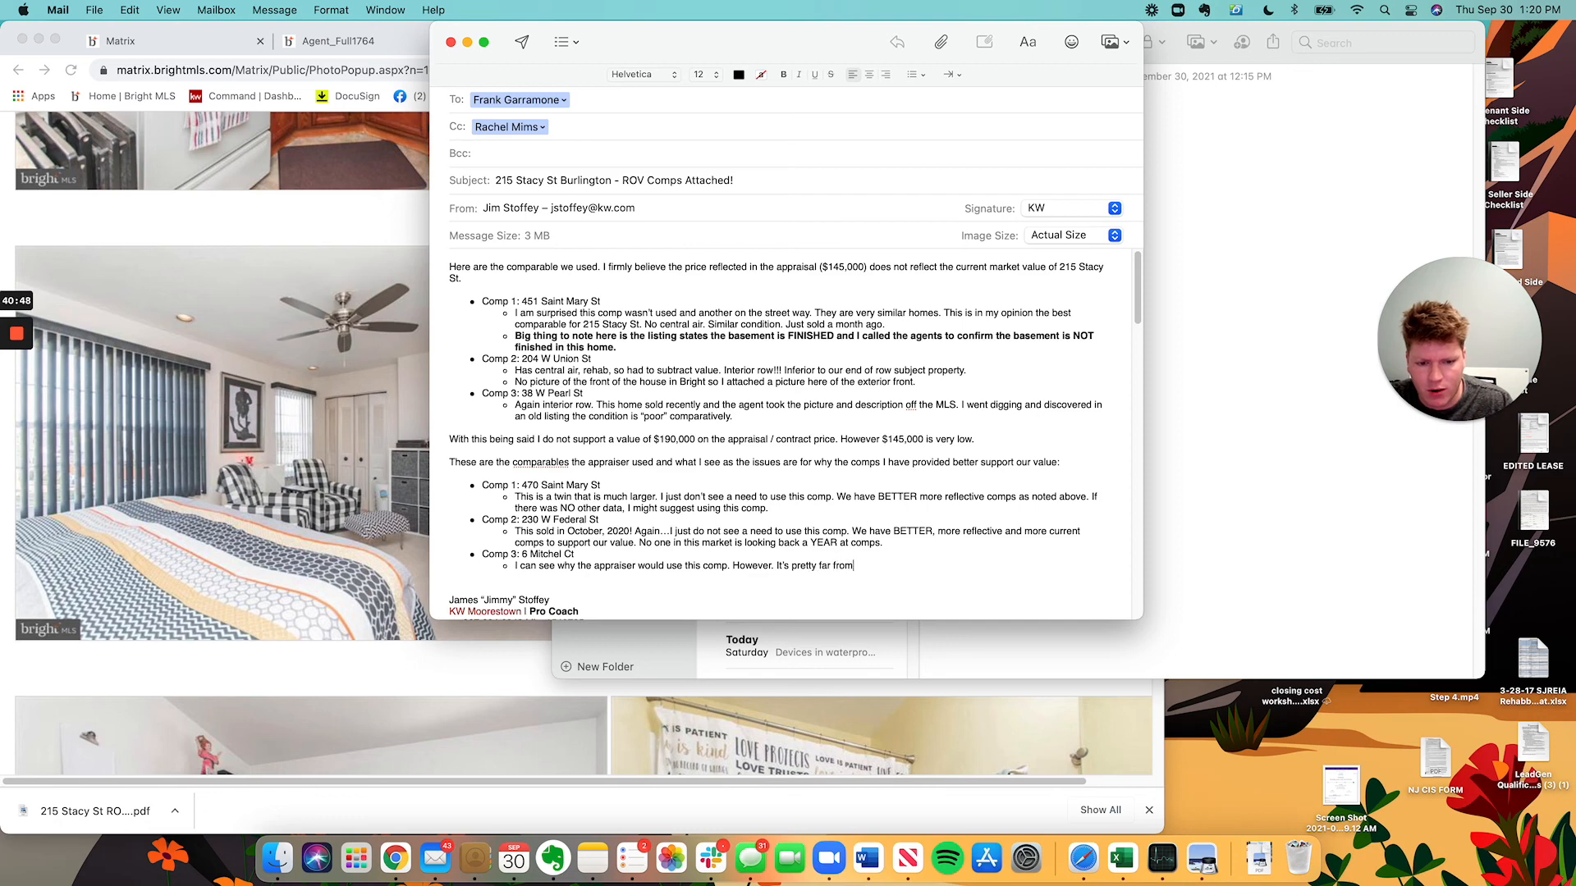
type(" our subject al")
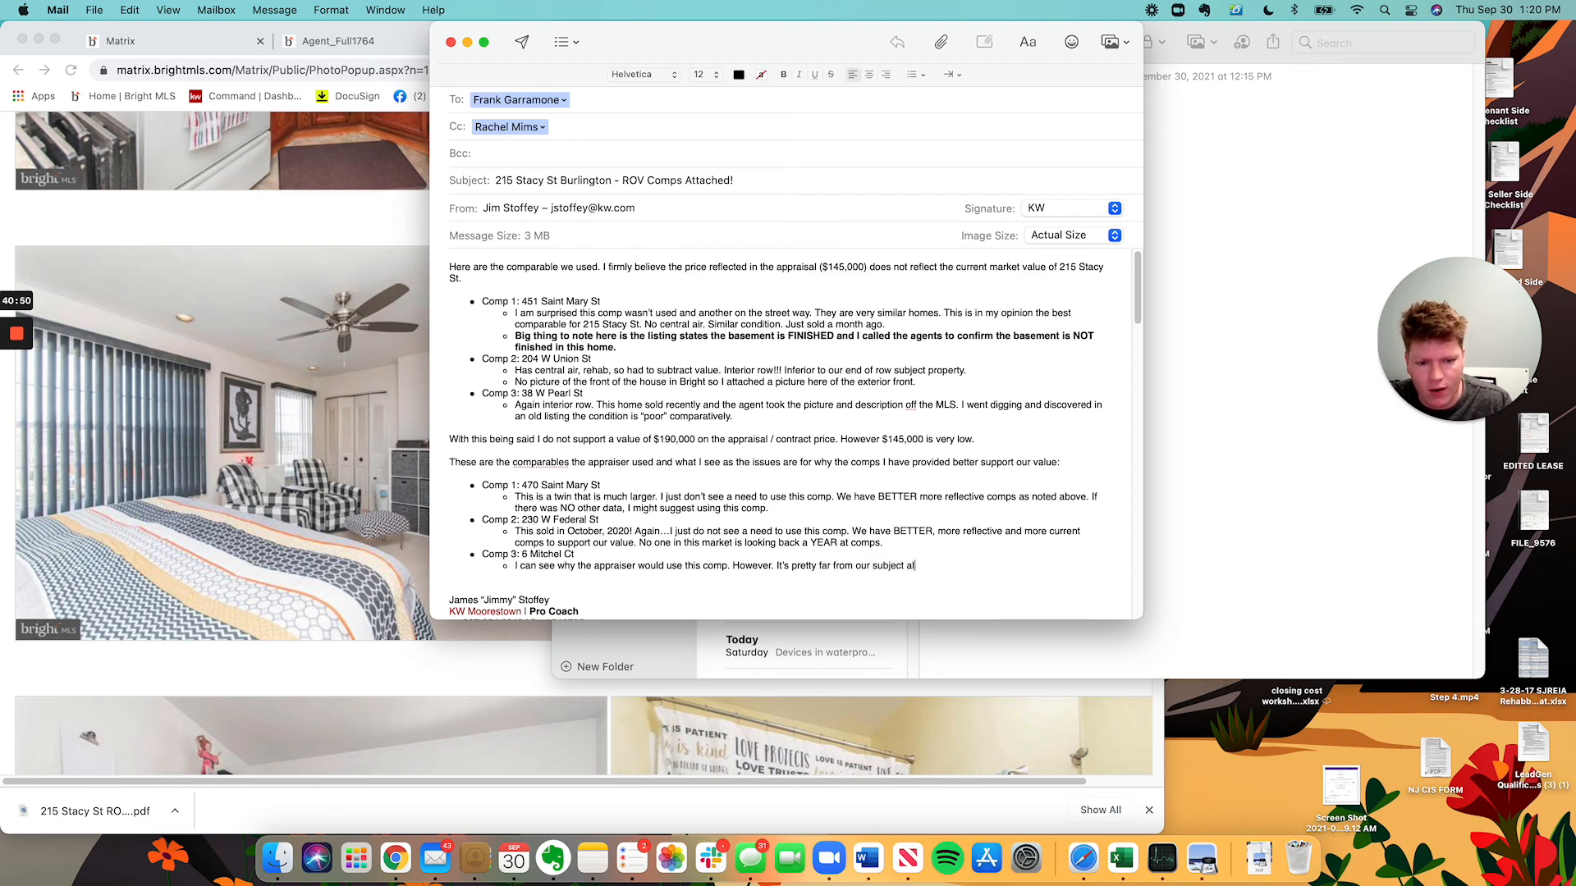
type("l things considered. Burlington")
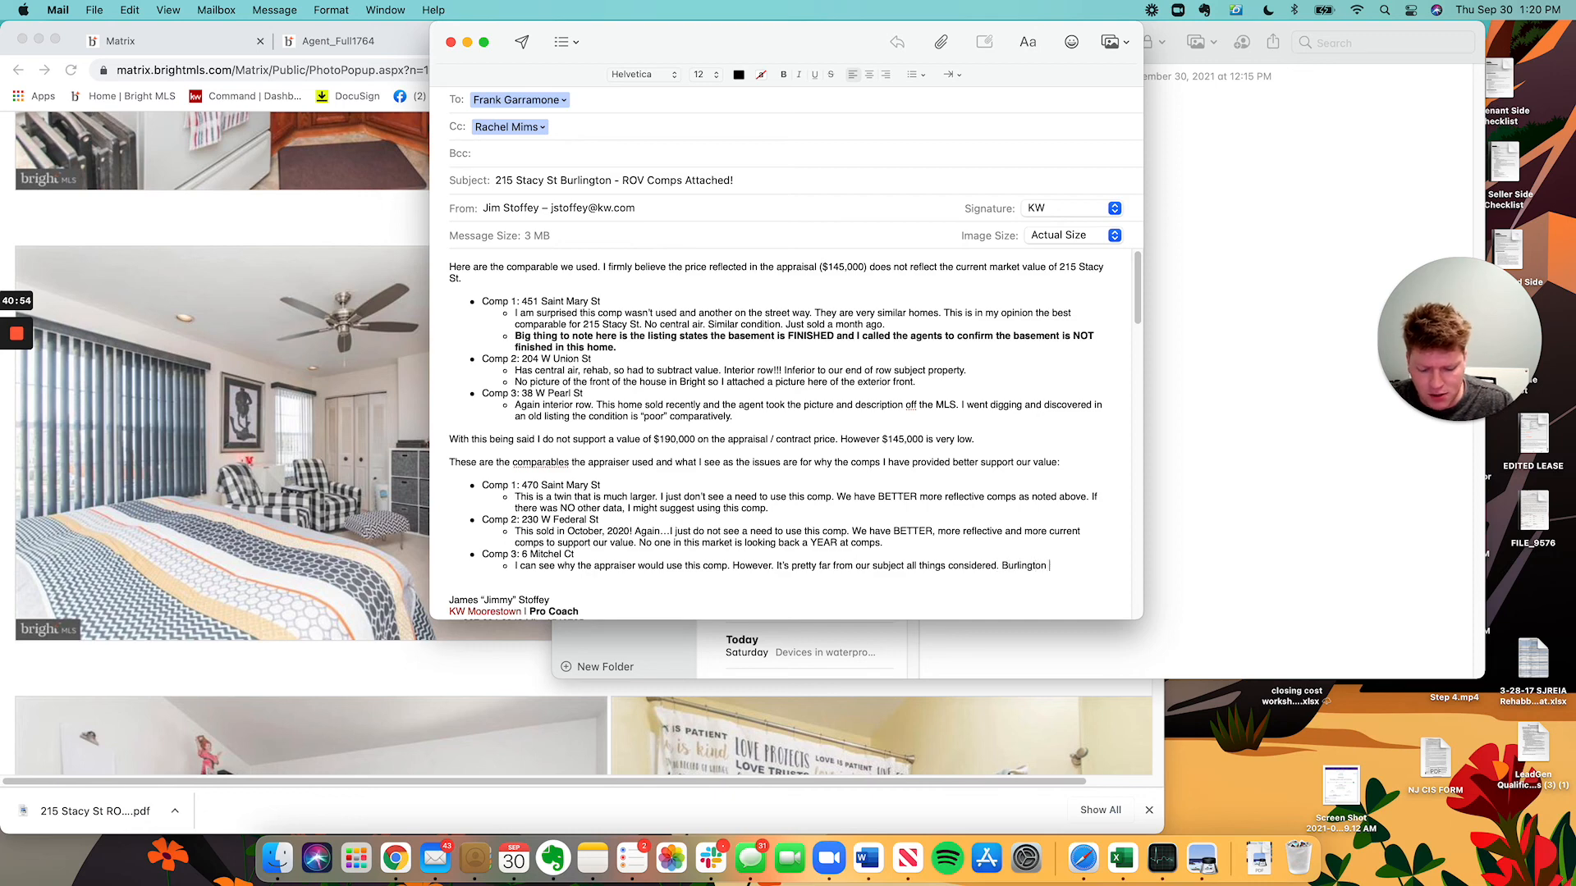
type(" (the")
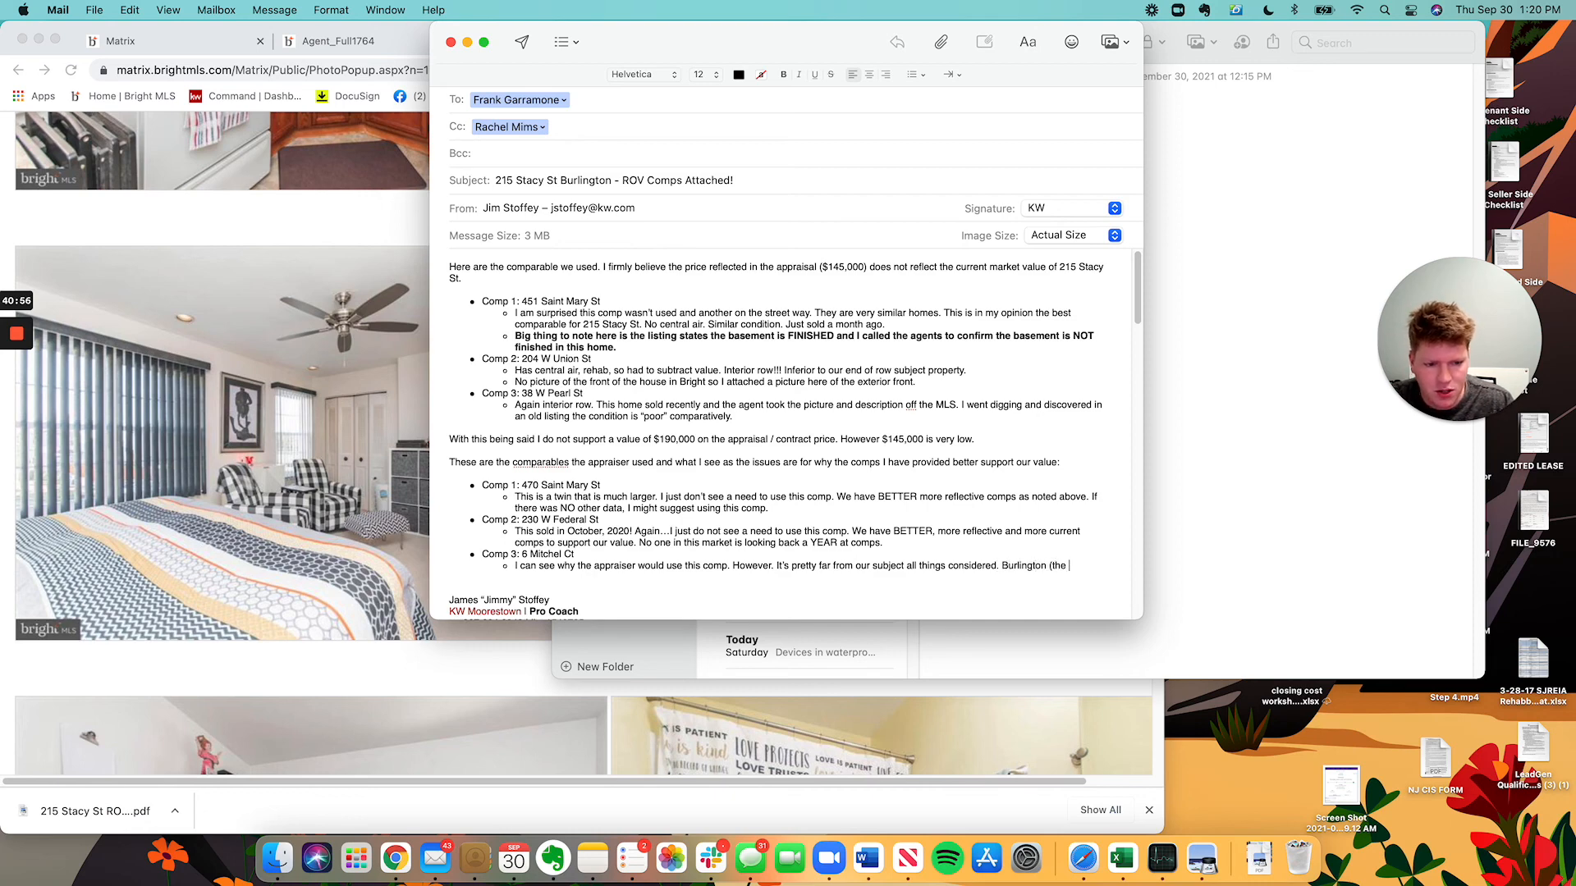
key("BackSpace")
key("BackSpace")
key("BackSpace")
key("BackSpace")
key("BackSpace")
key("BackSpace")
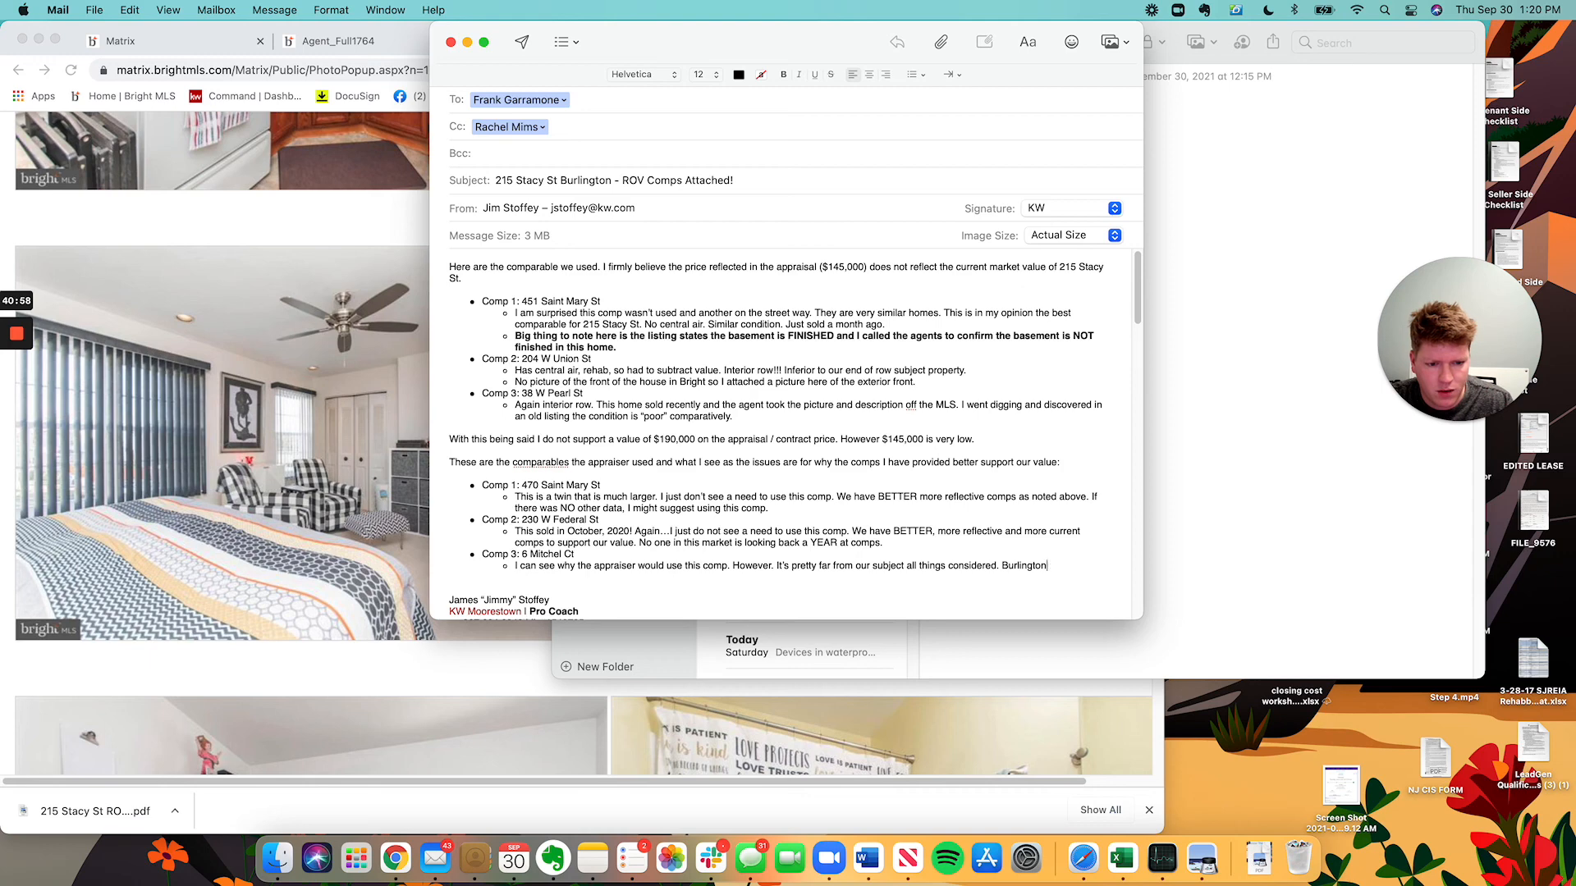
key("BackSpace")
key("BackSpace")
key("BackSpace")
key("BackSpace")
key("BackSpace")
key("BackSpace")
key("BackSpace")
key("BackSpace")
key("BackSpace")
key("BackSpace")
type("This ")
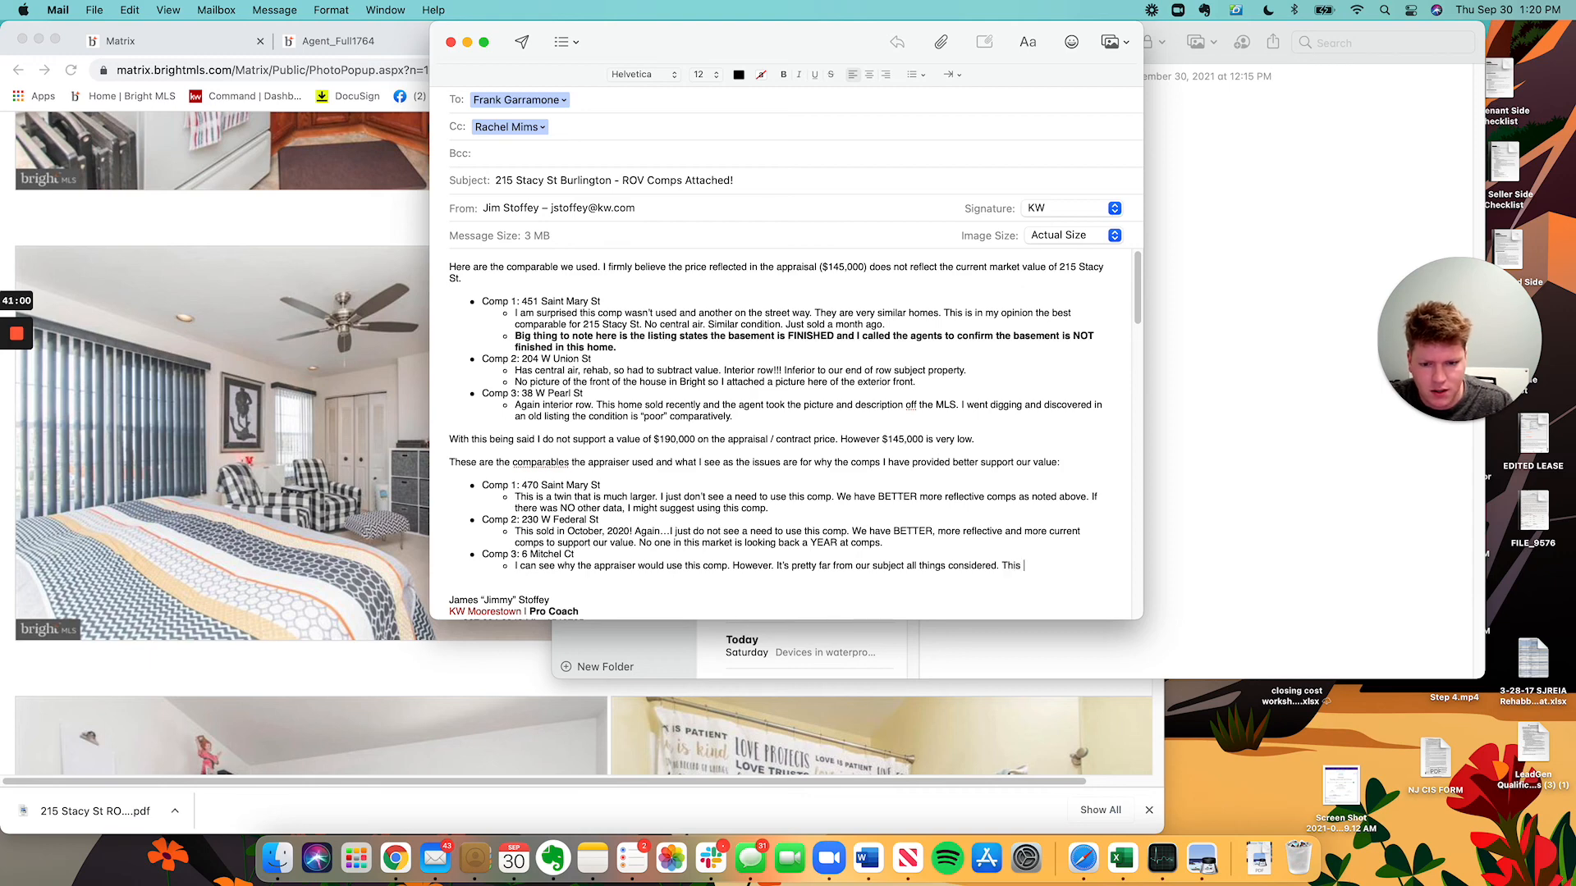
type("property is ")
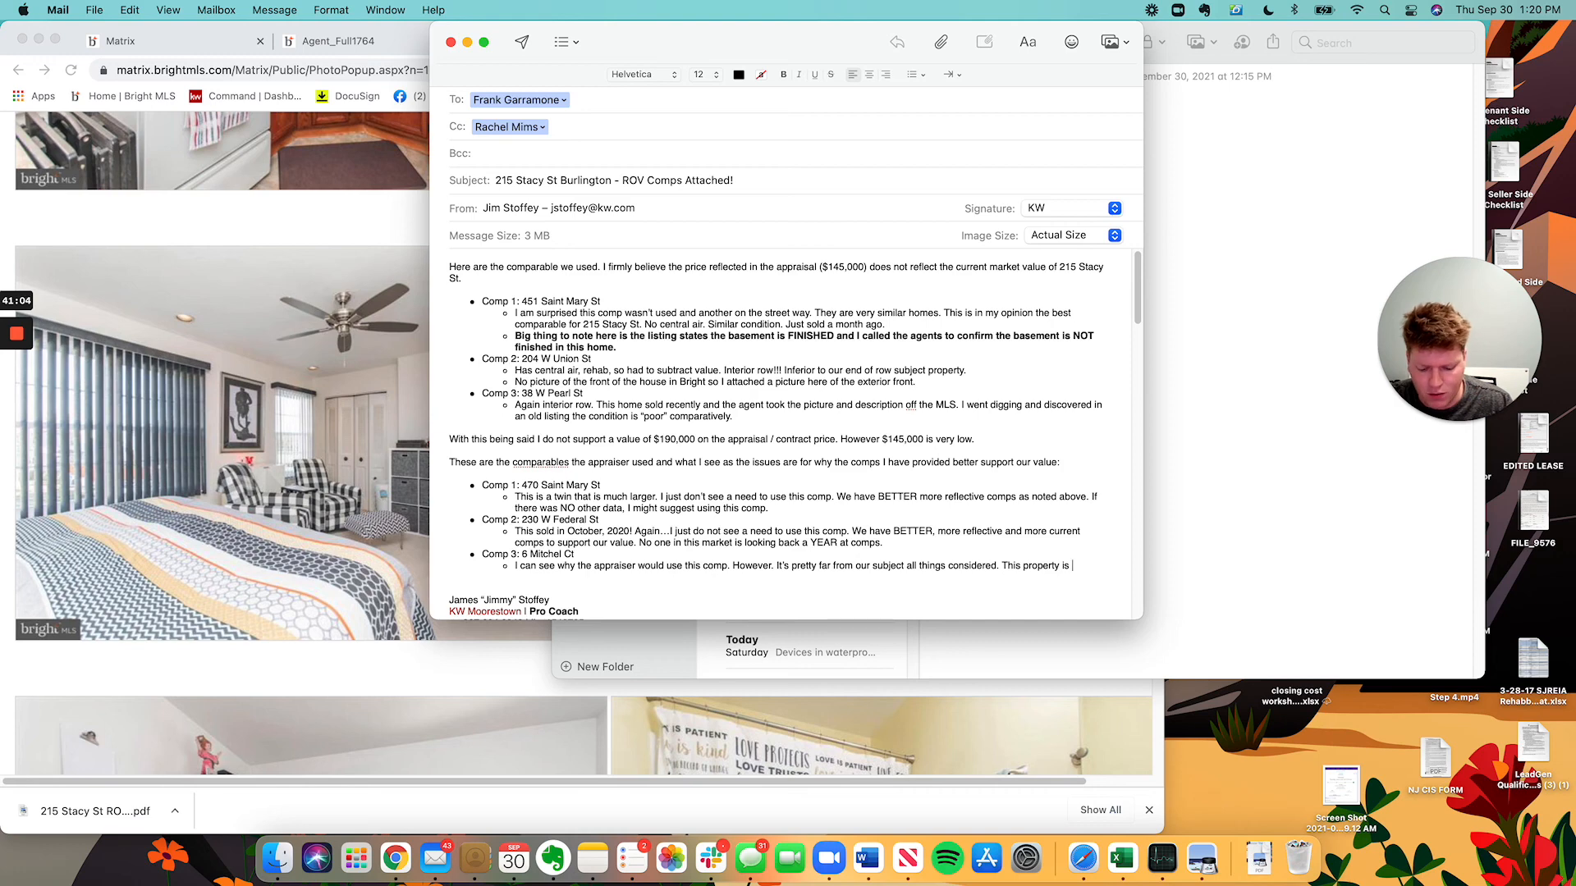
type("in close pr")
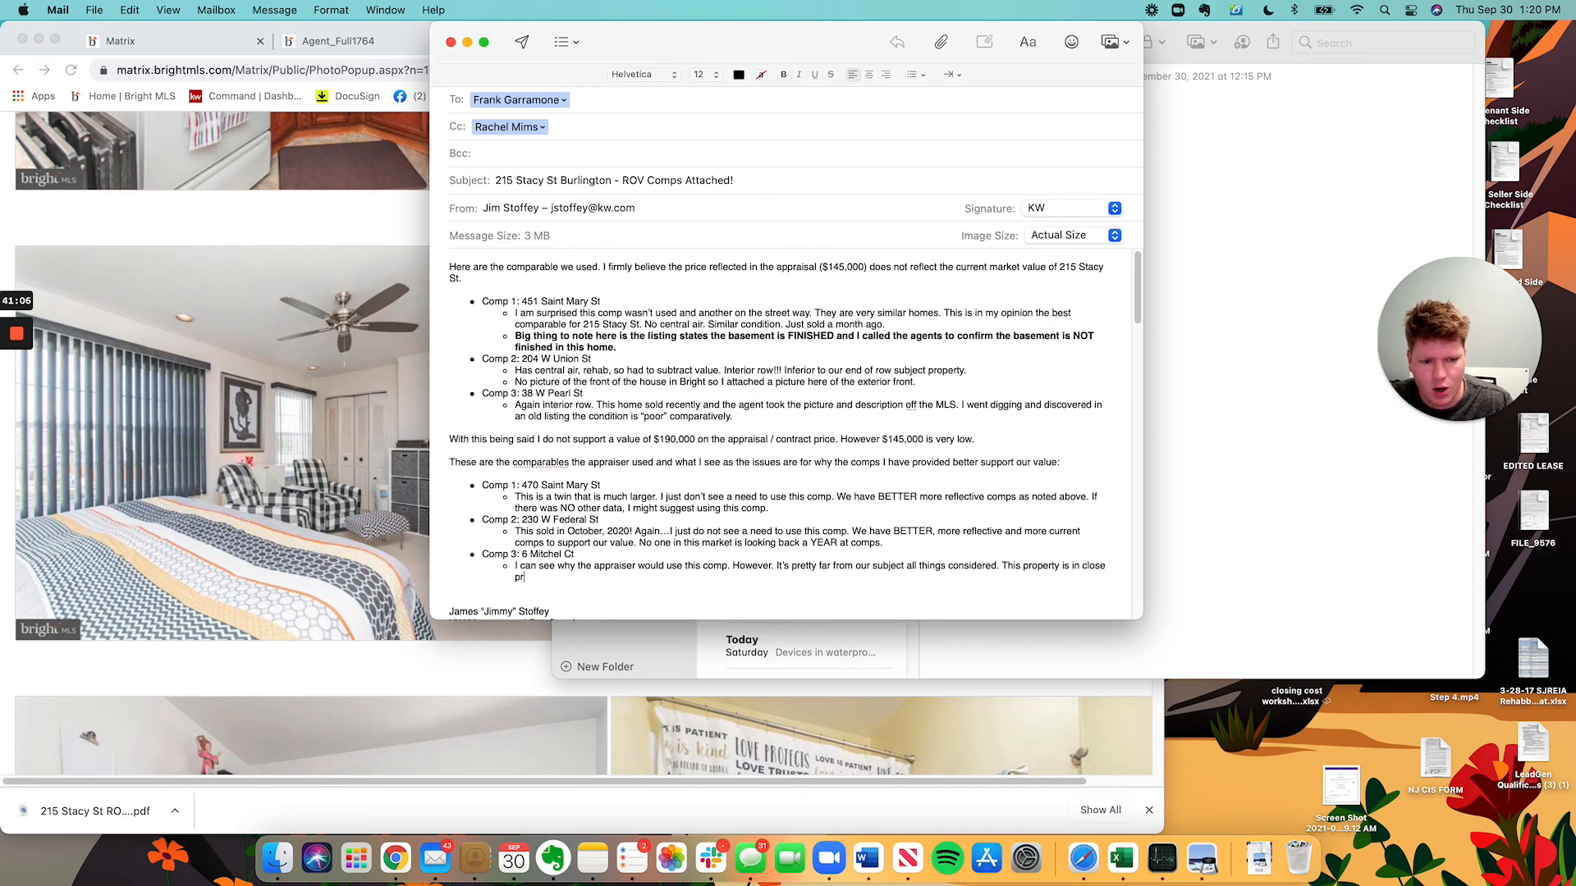
type("oximity to ")
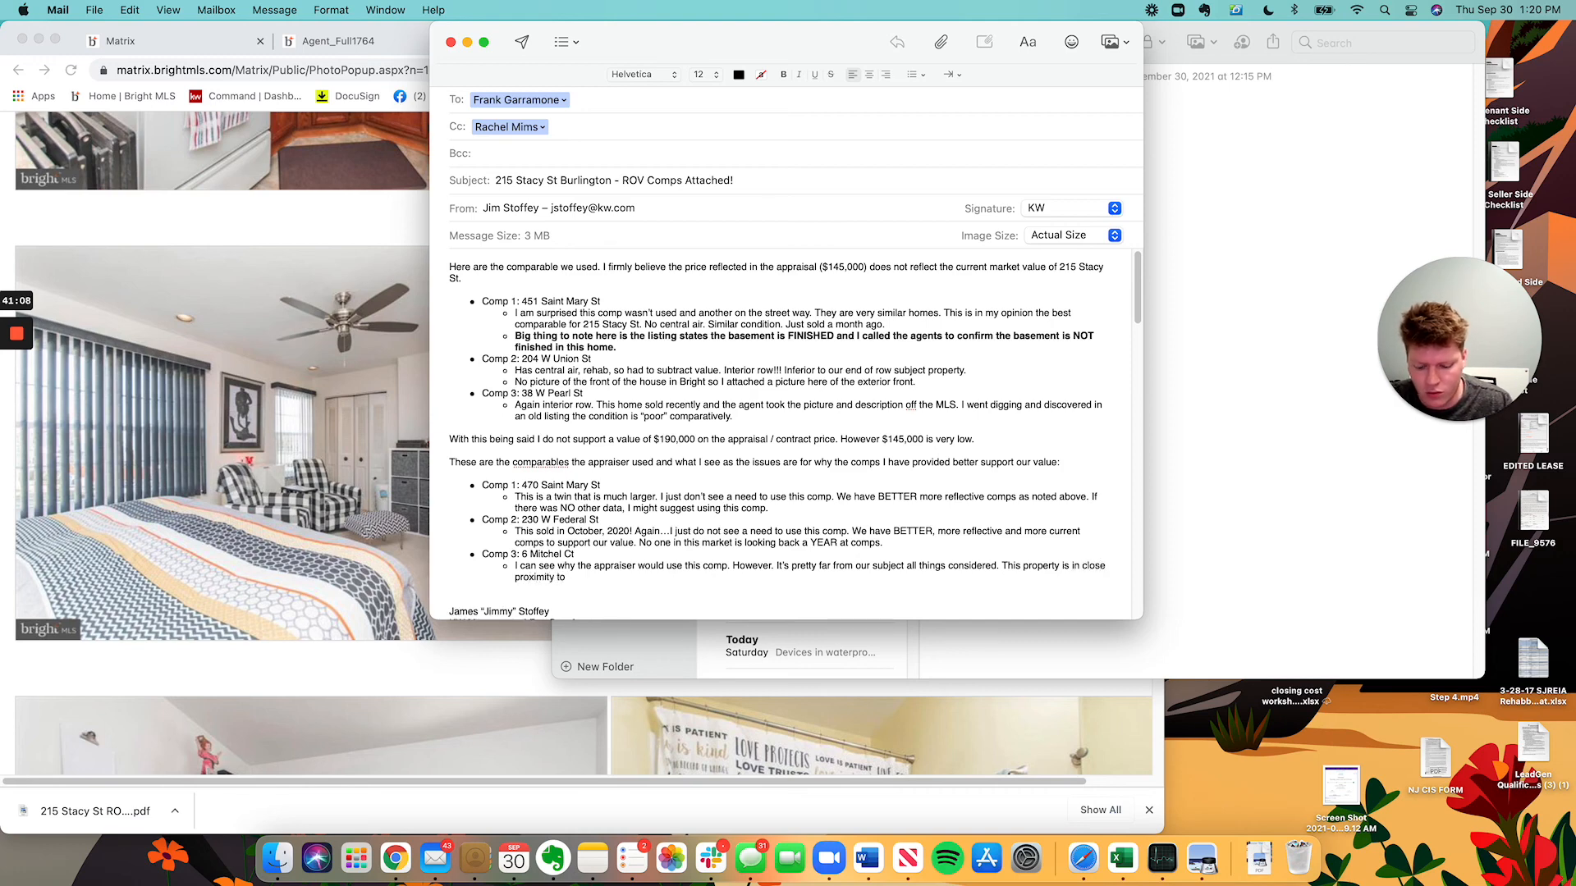
type("Rte 1")
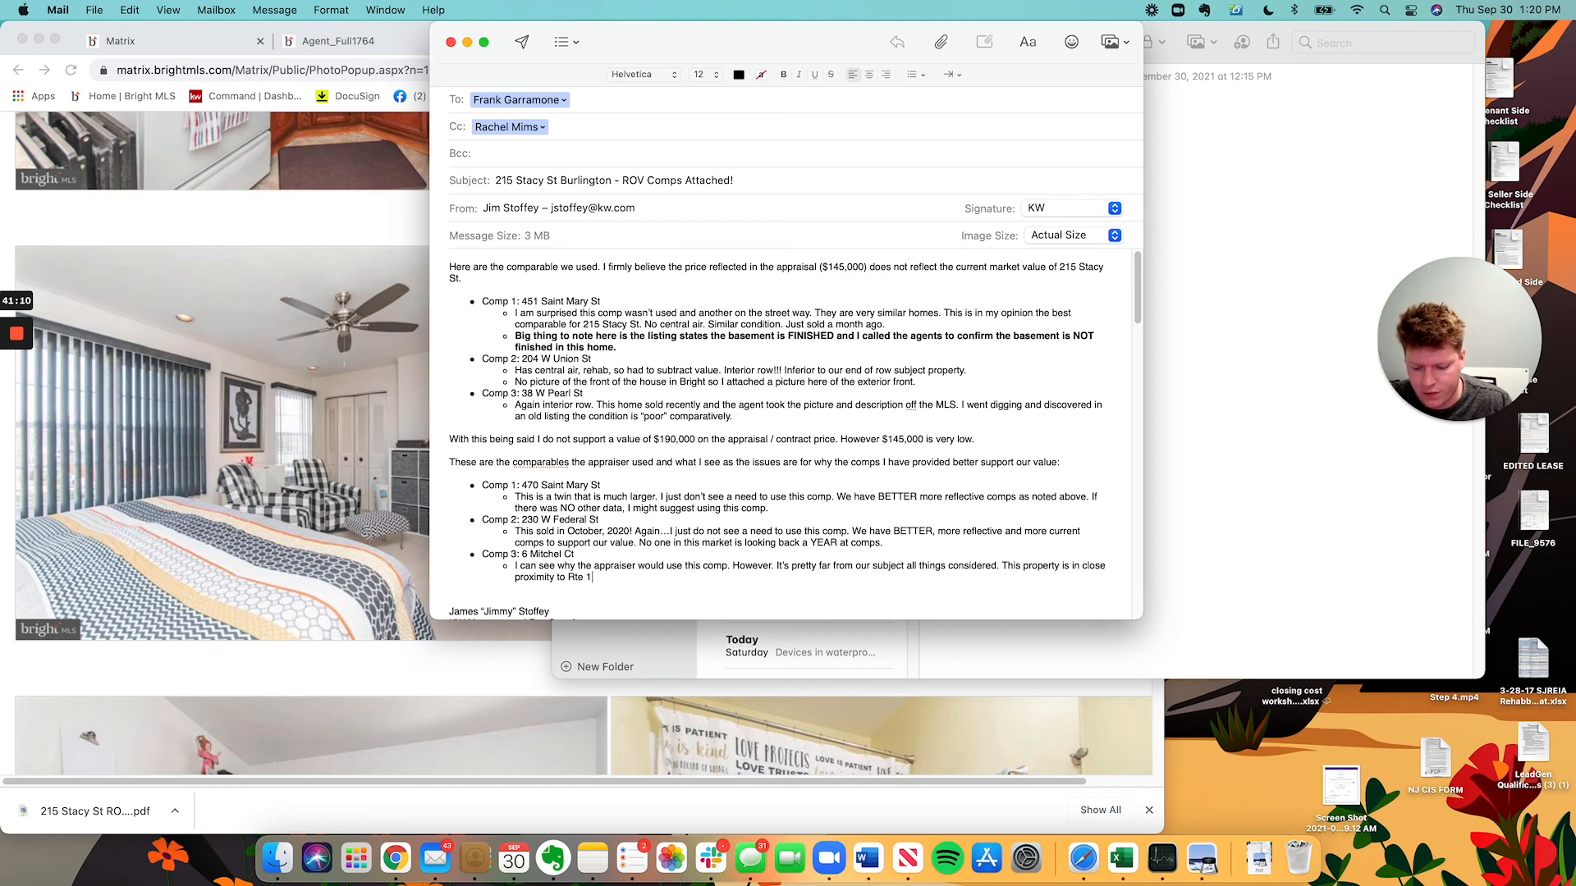
type("30. ")
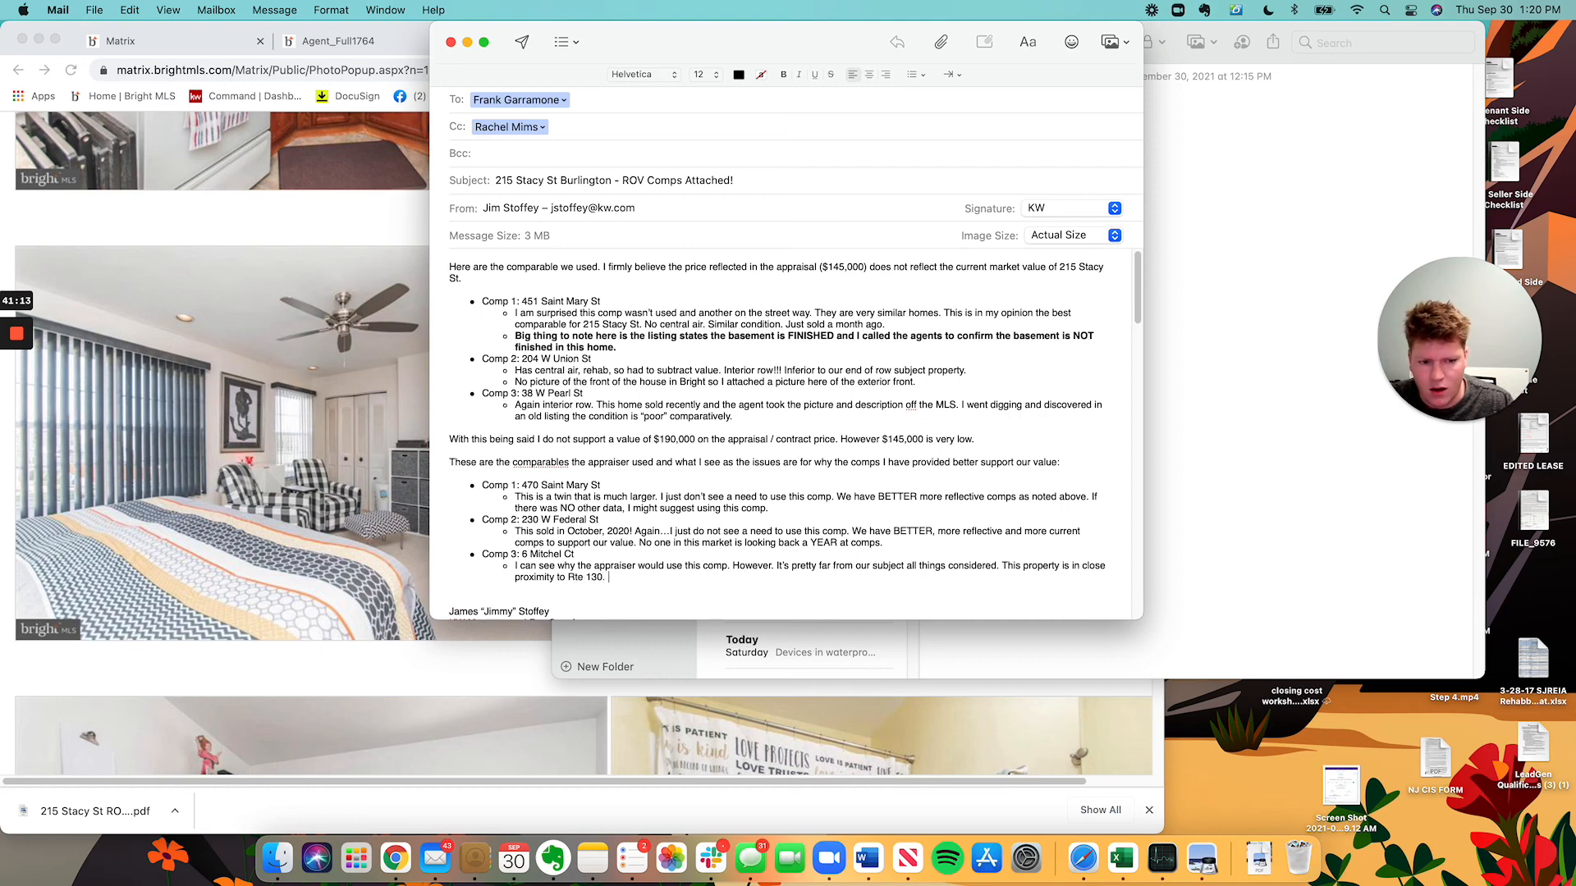
type("That coul")
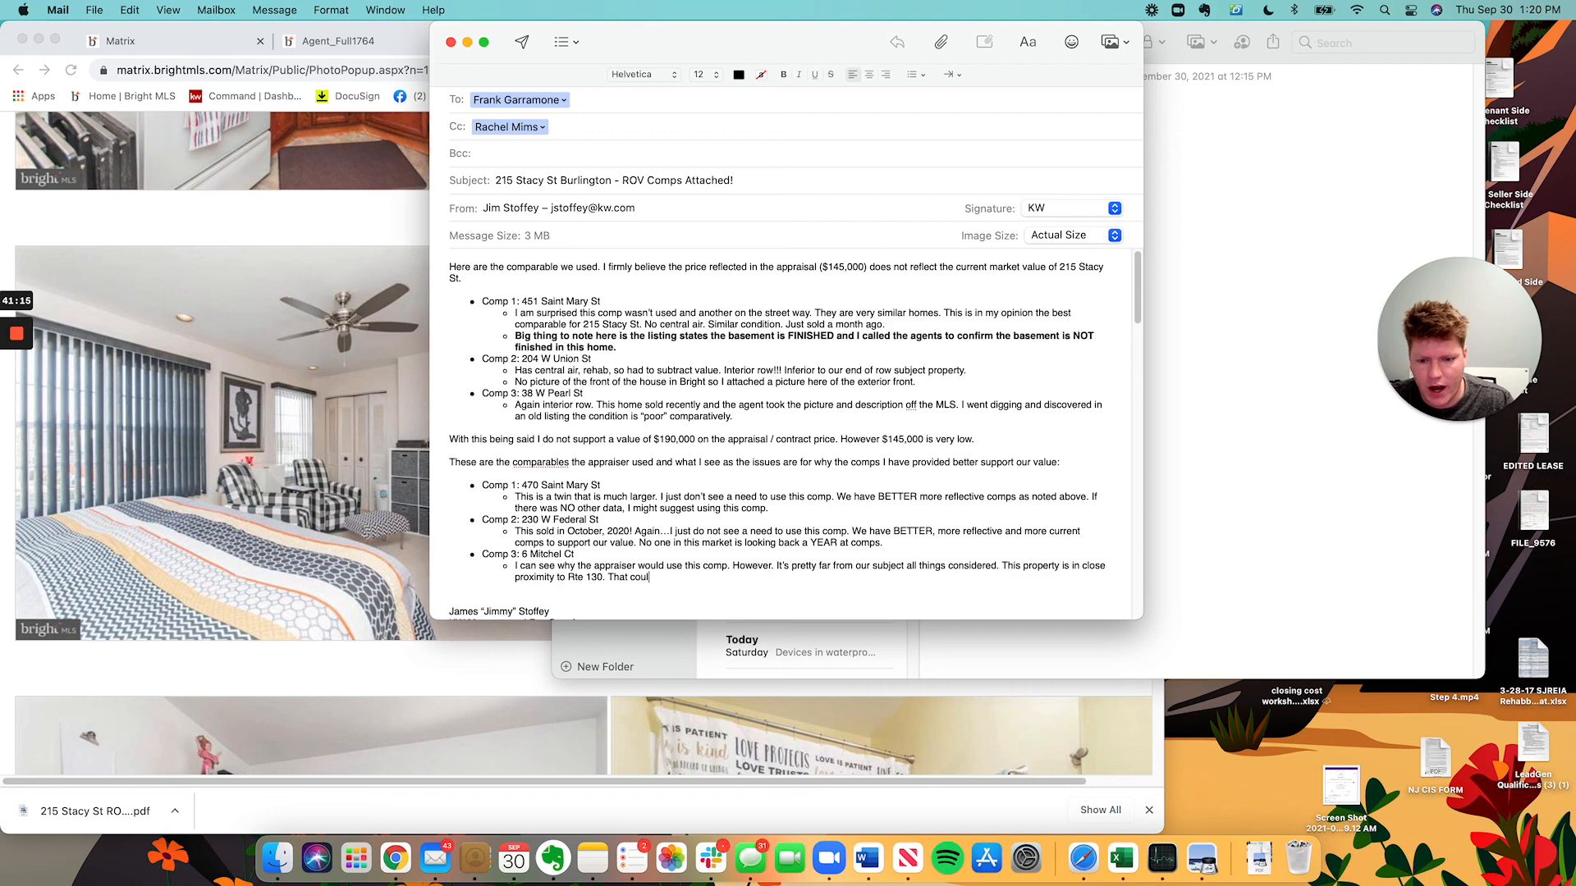
type("d have adversel")
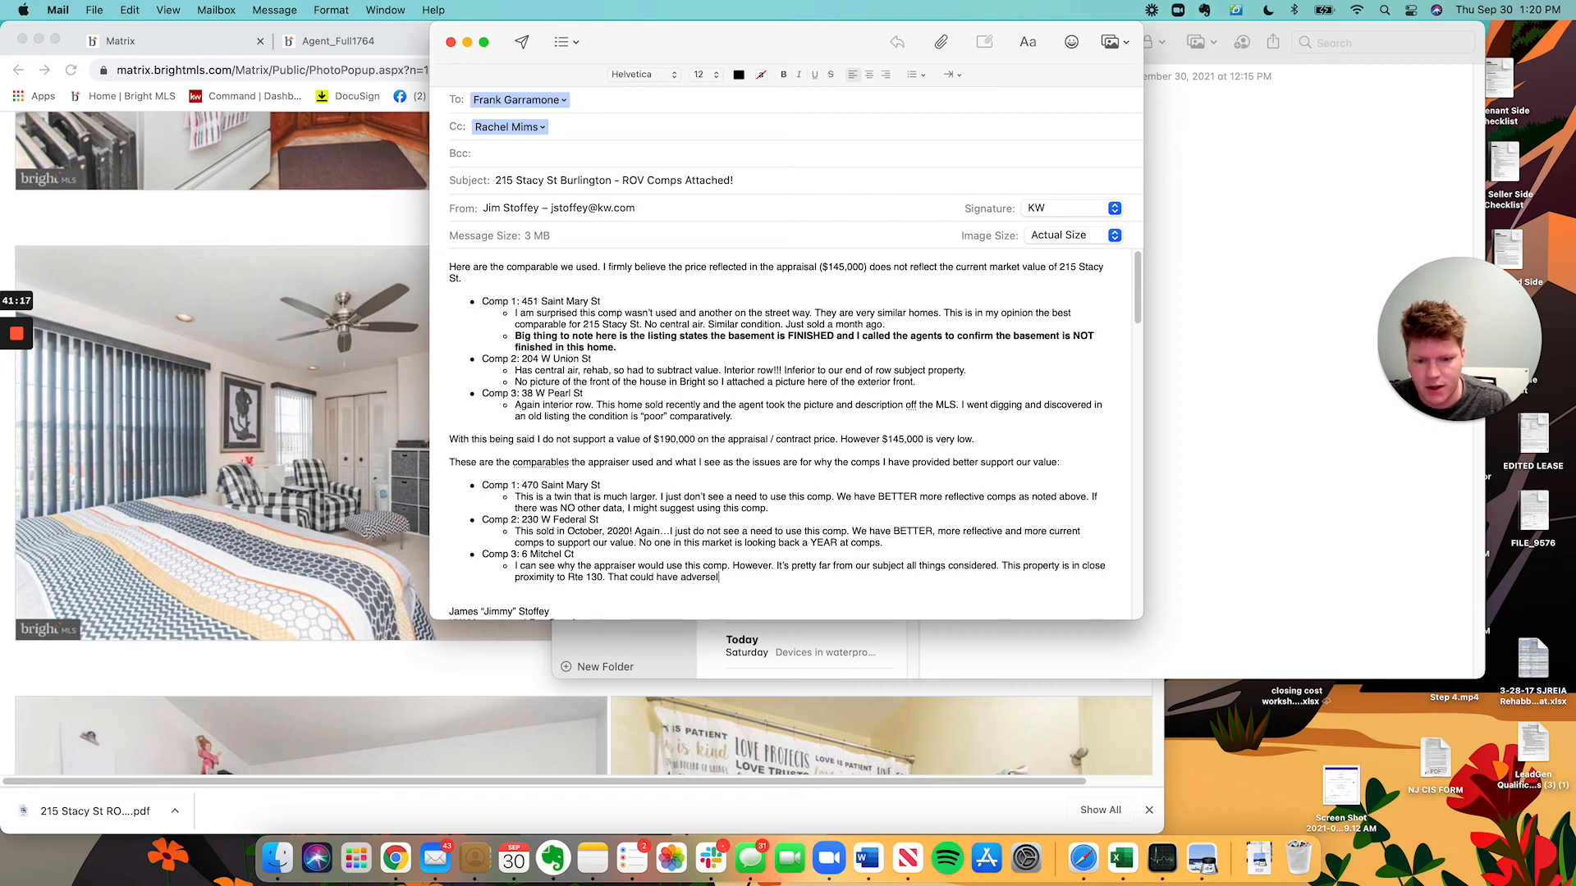
type("y affected the value and I ")
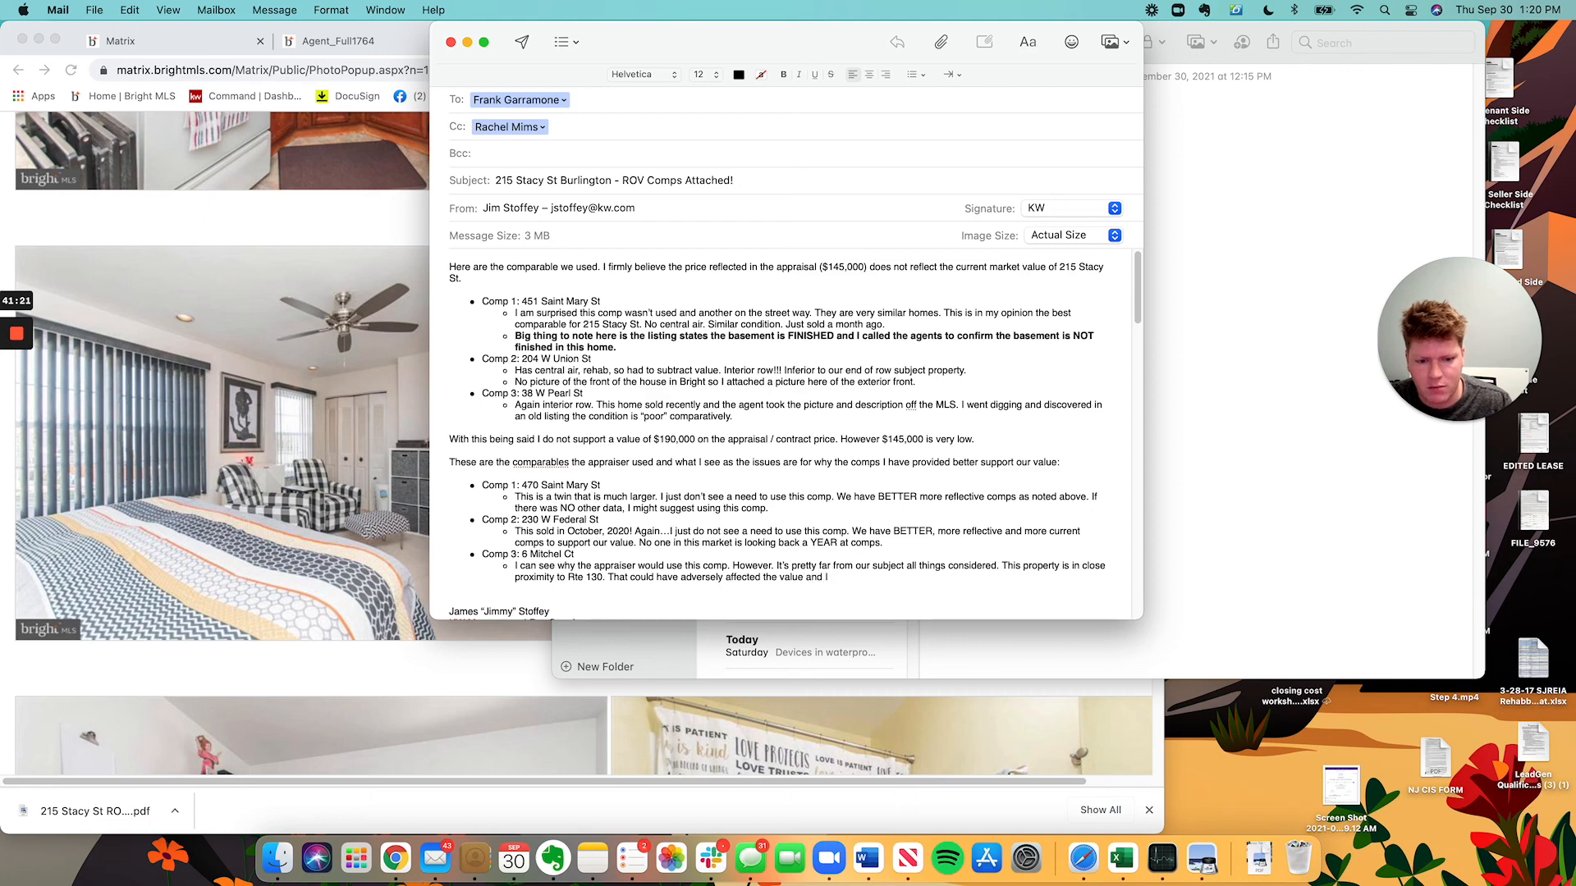
type("feel the ")
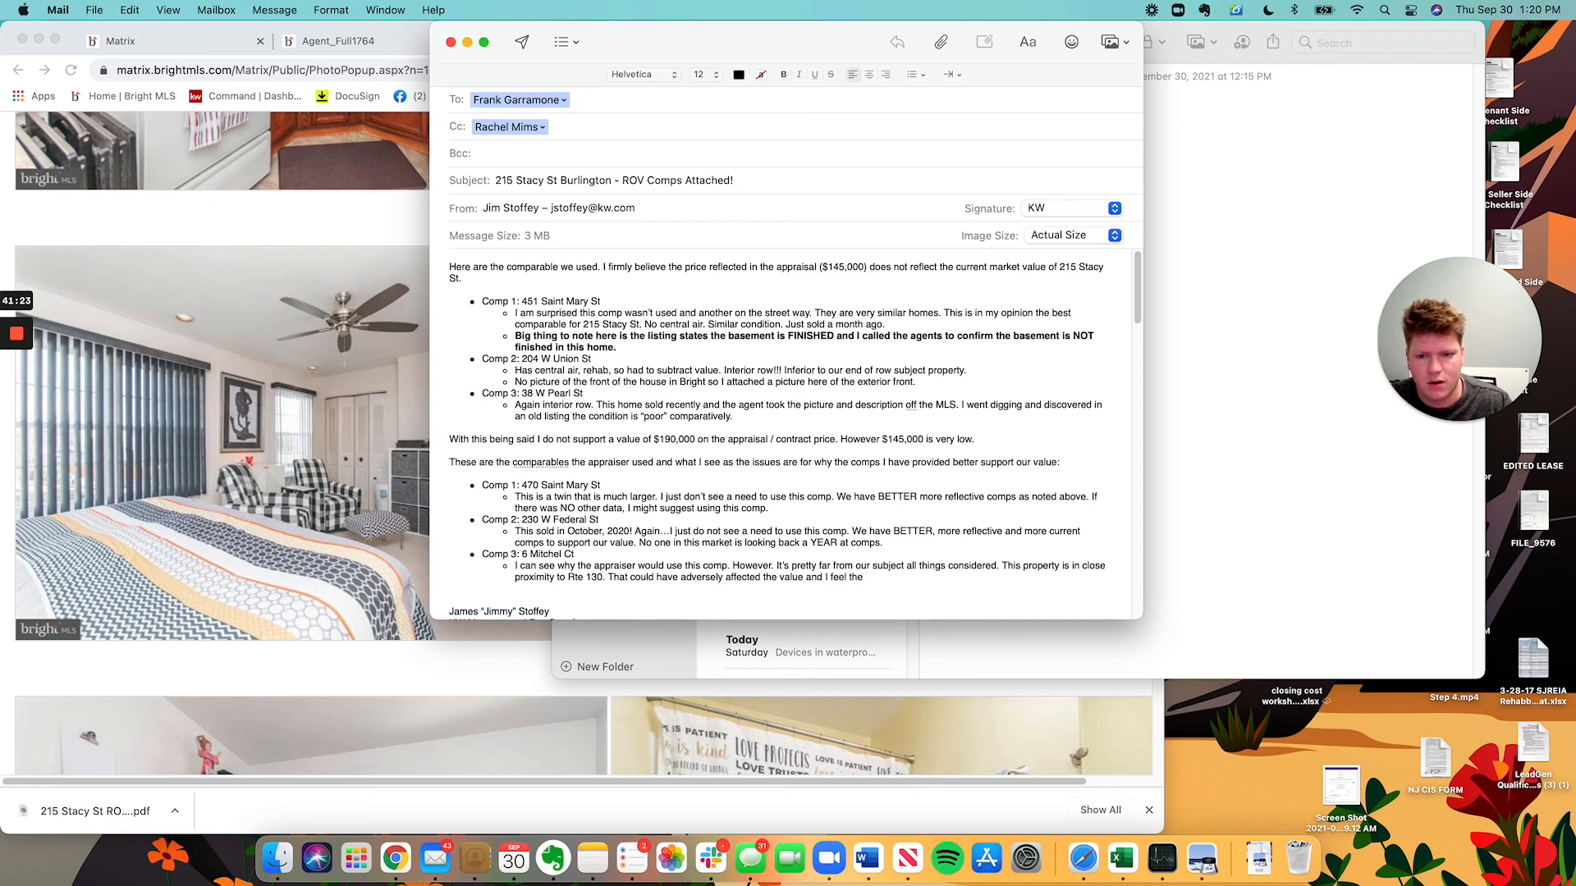
type("other comps")
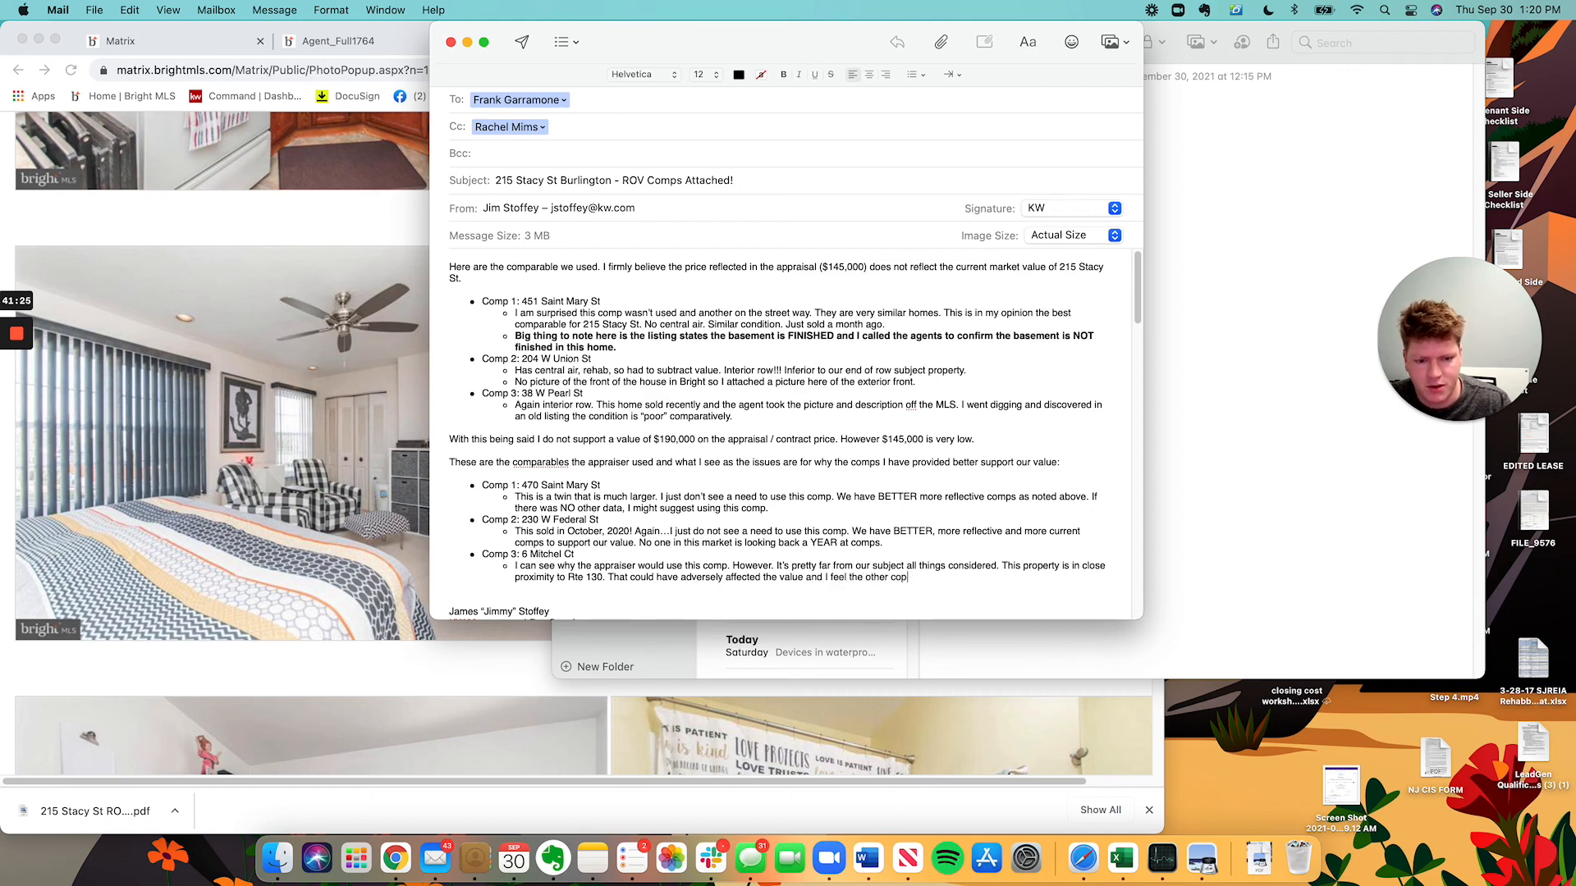
type(" above, aga")
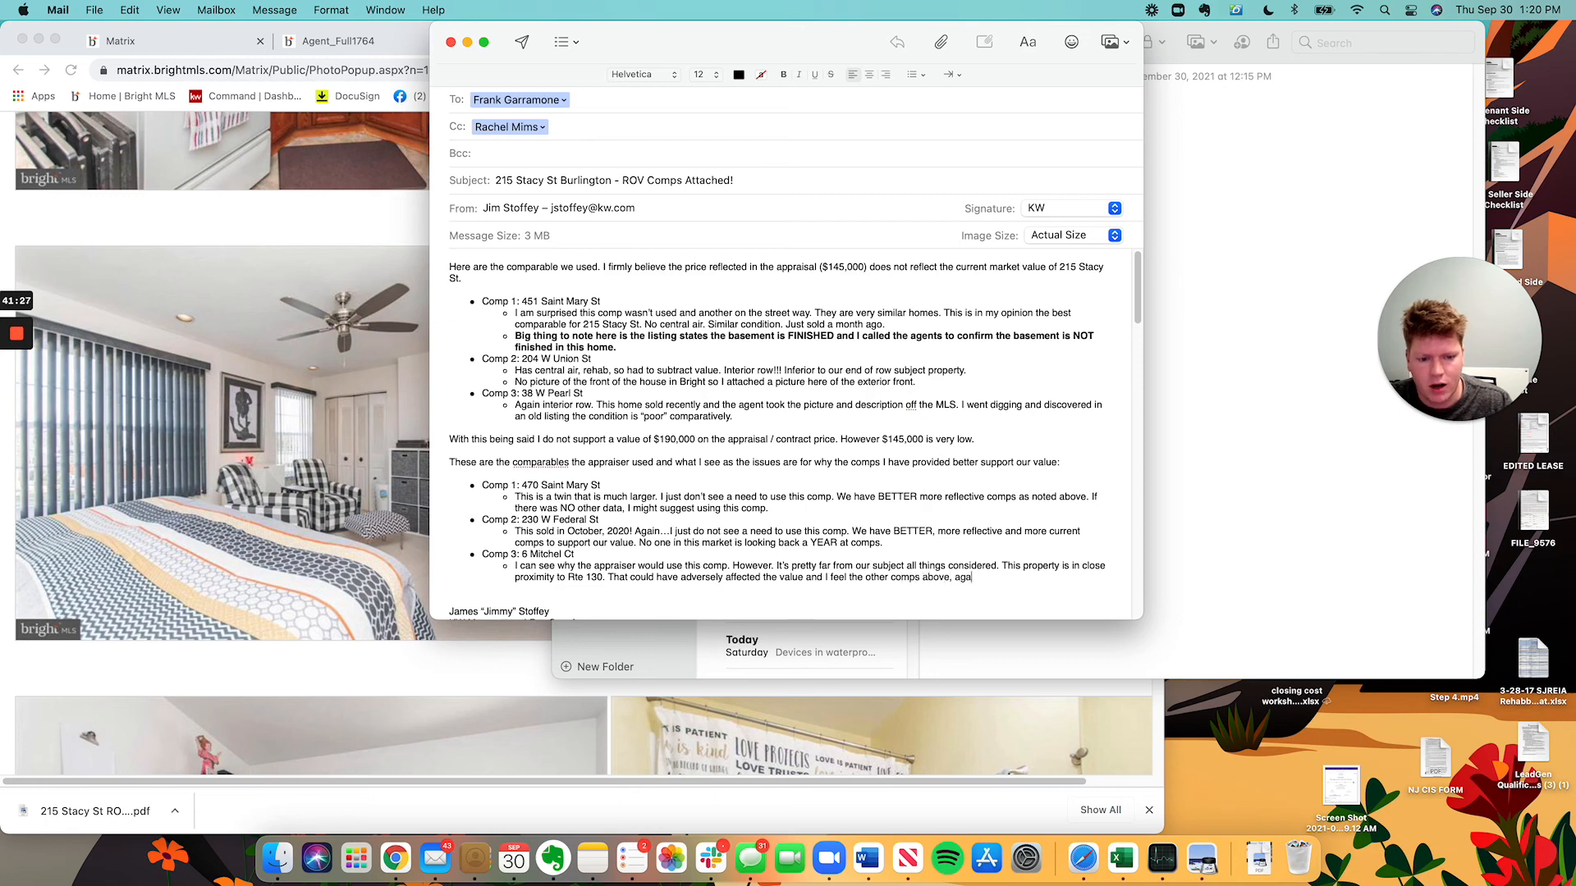
type("in, are b")
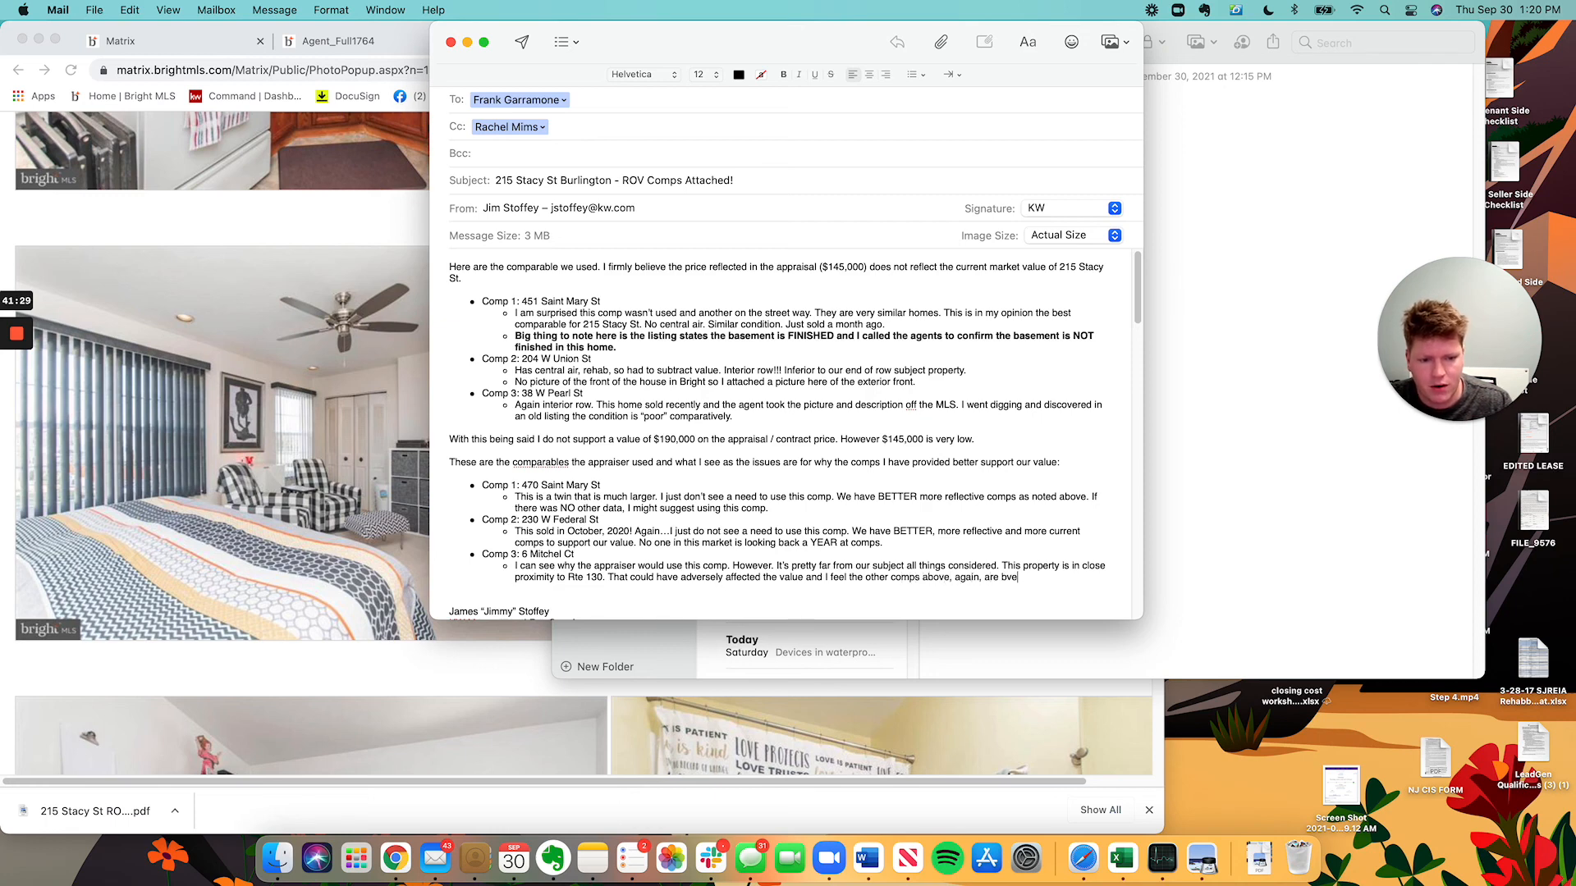
type("etter reflec")
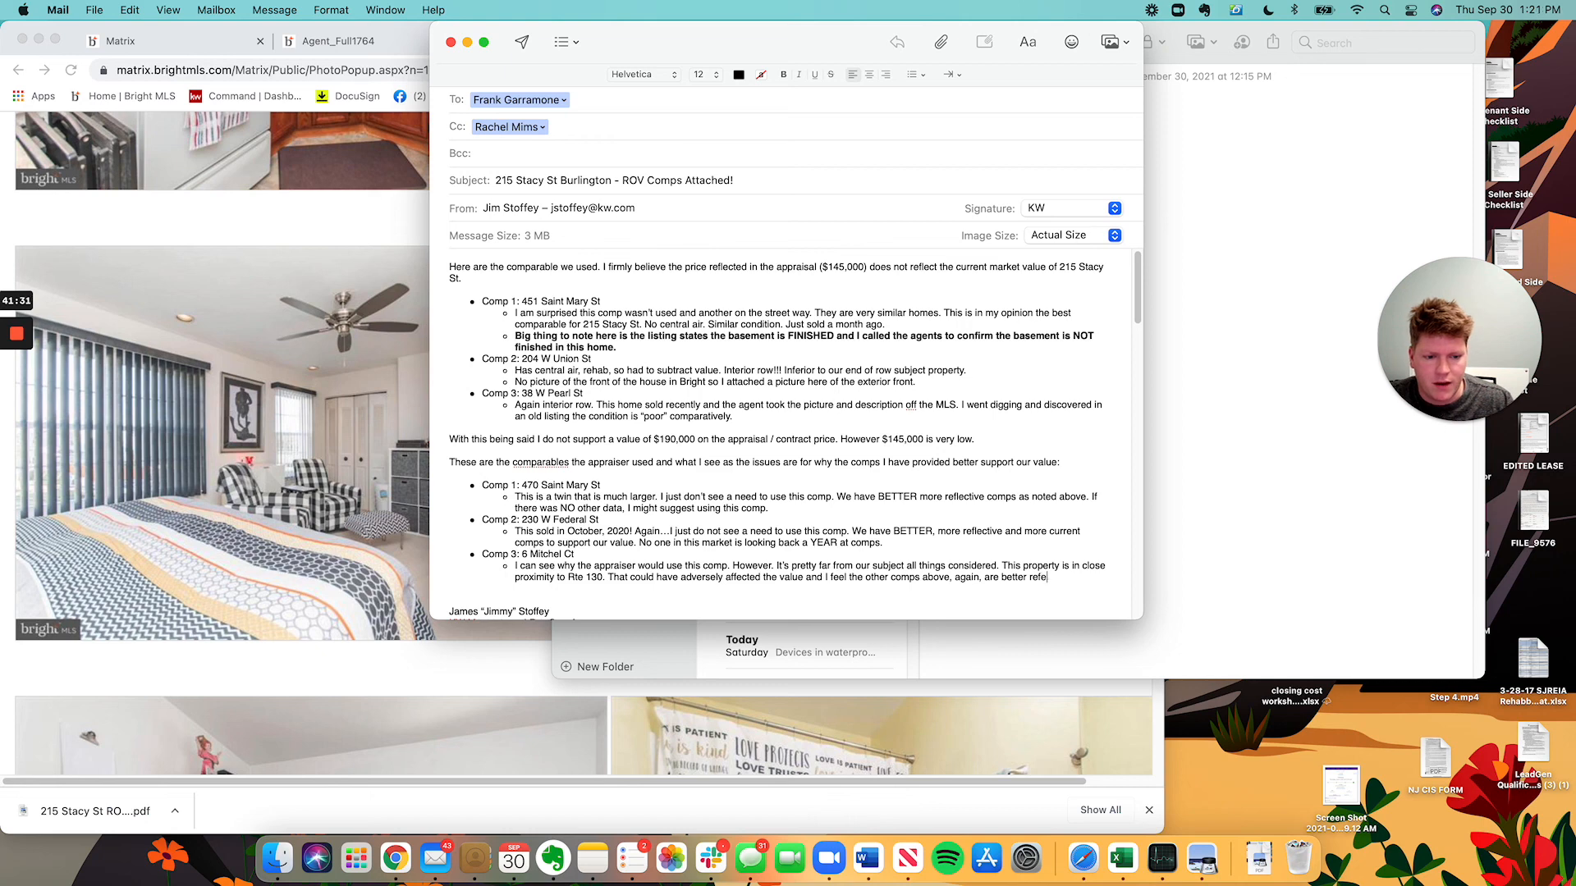
type("tive of ")
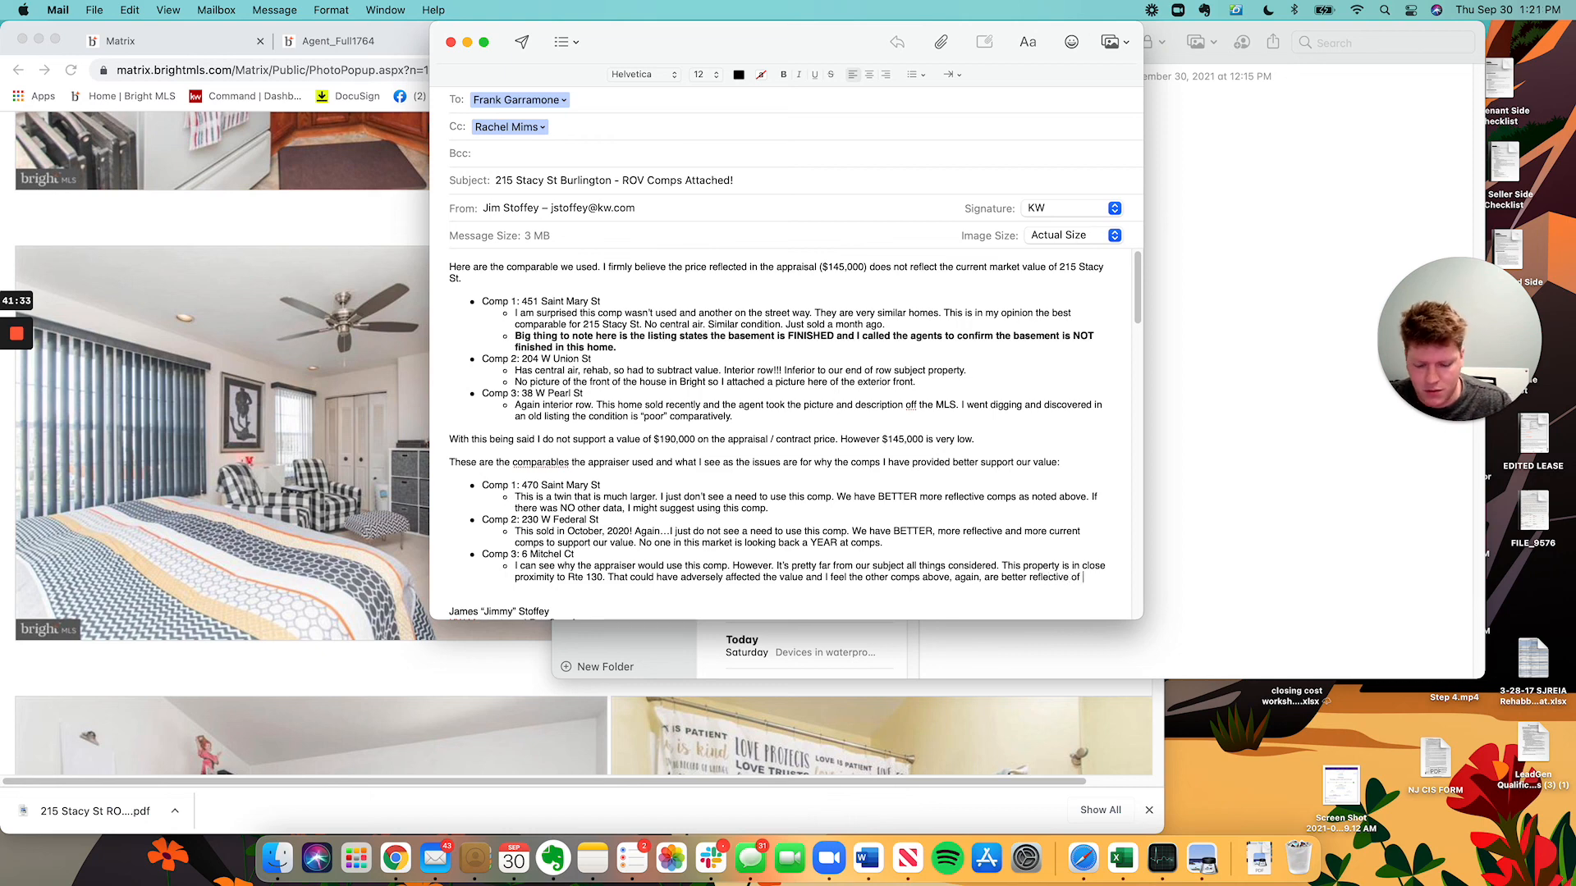
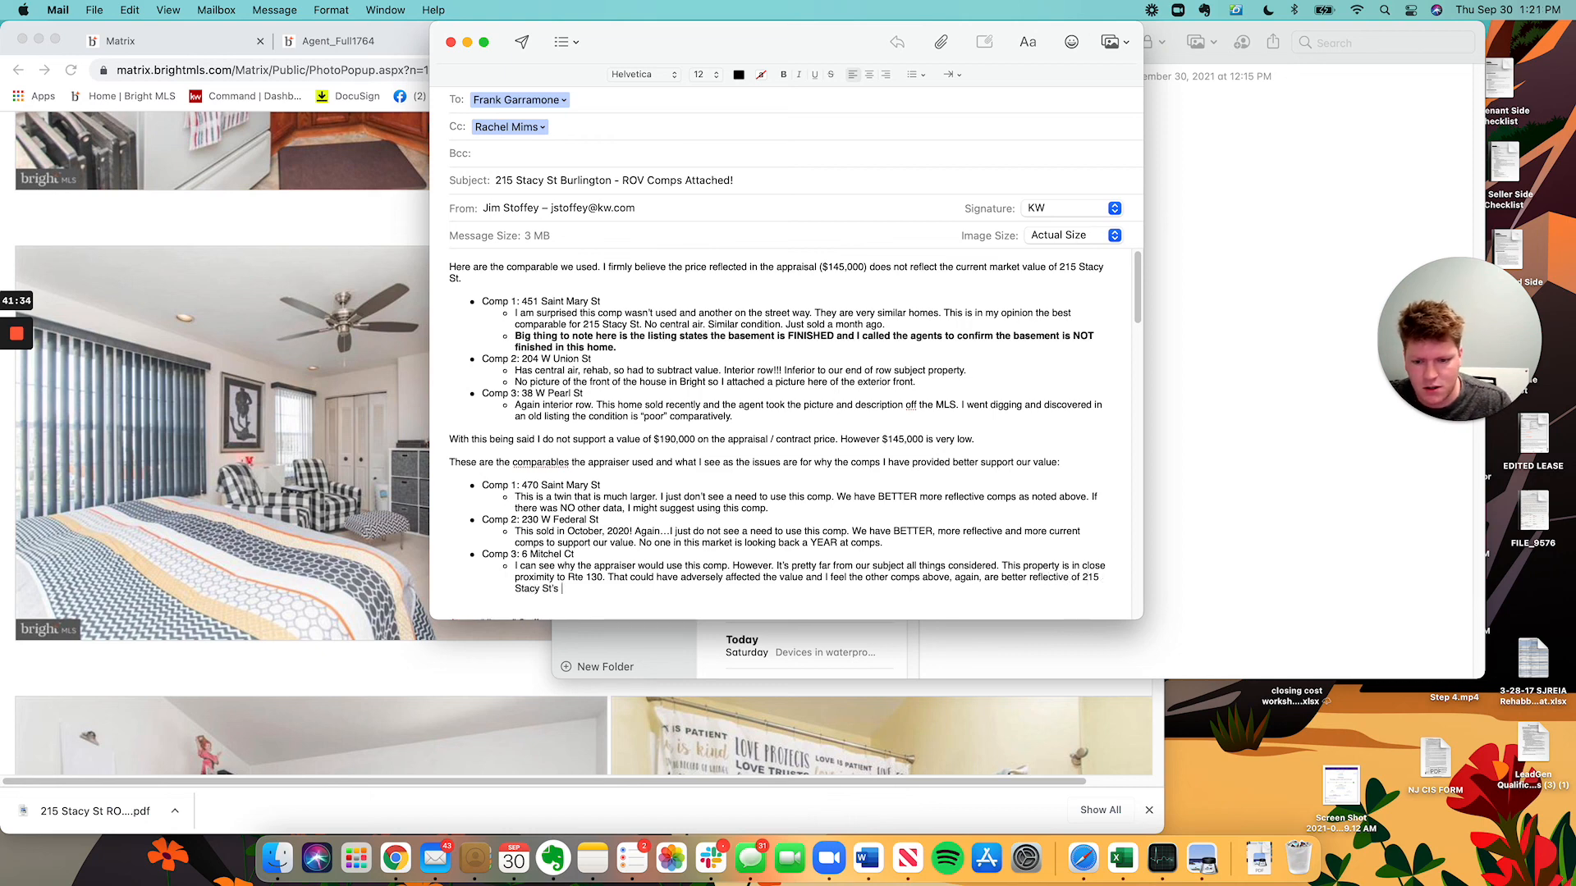
type("lue.")
Leave the bullet list and add the closing line 'Let me know if this helps.'.
key("Return")
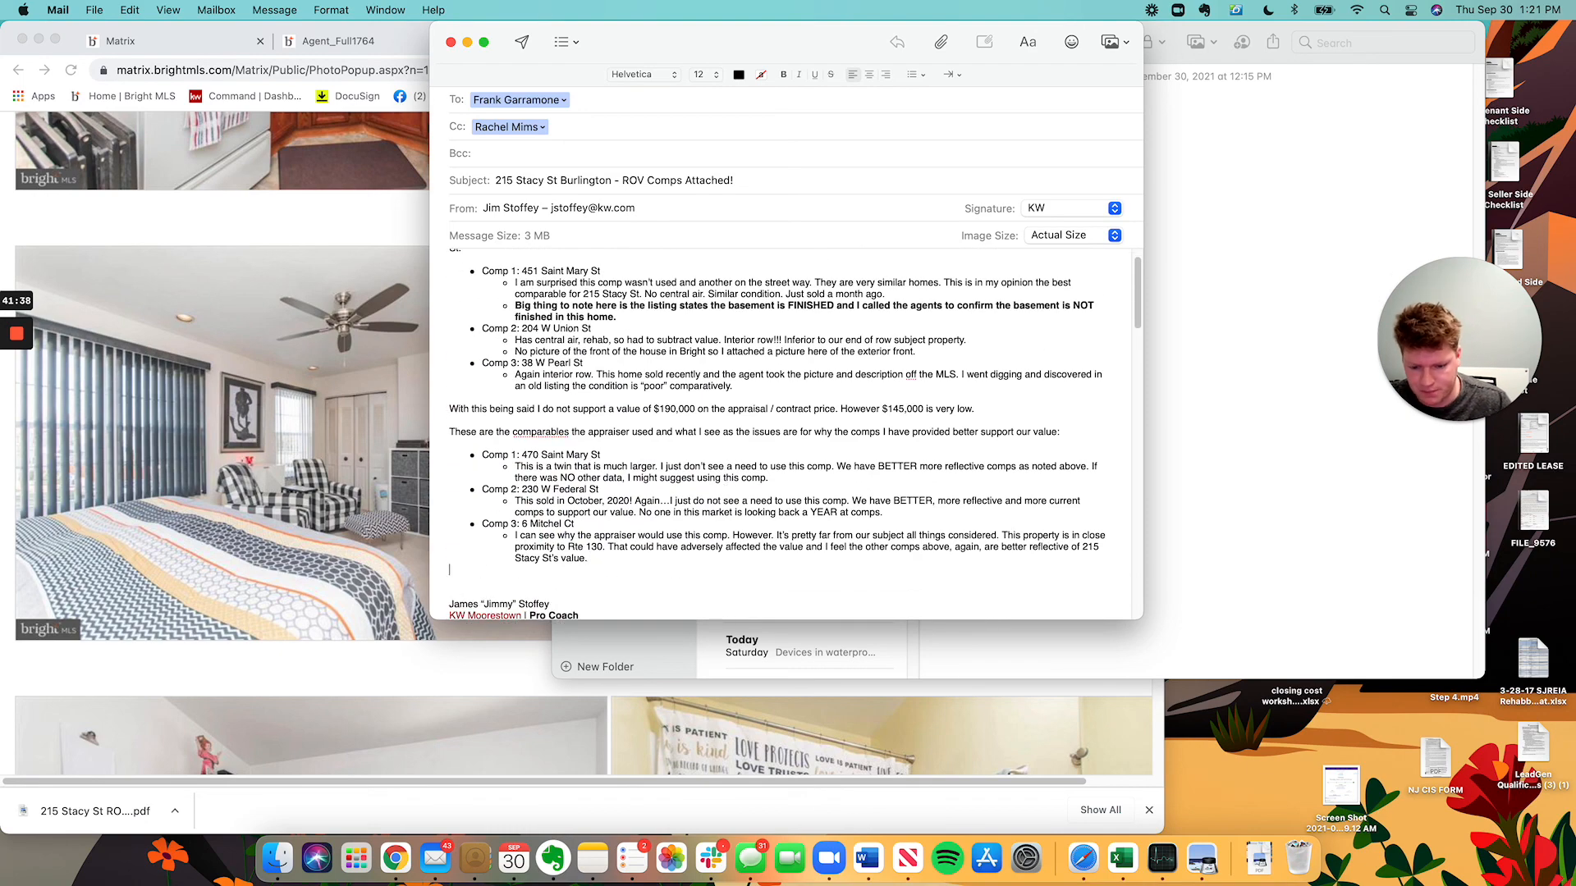
key("Return")
type("Let me know i")
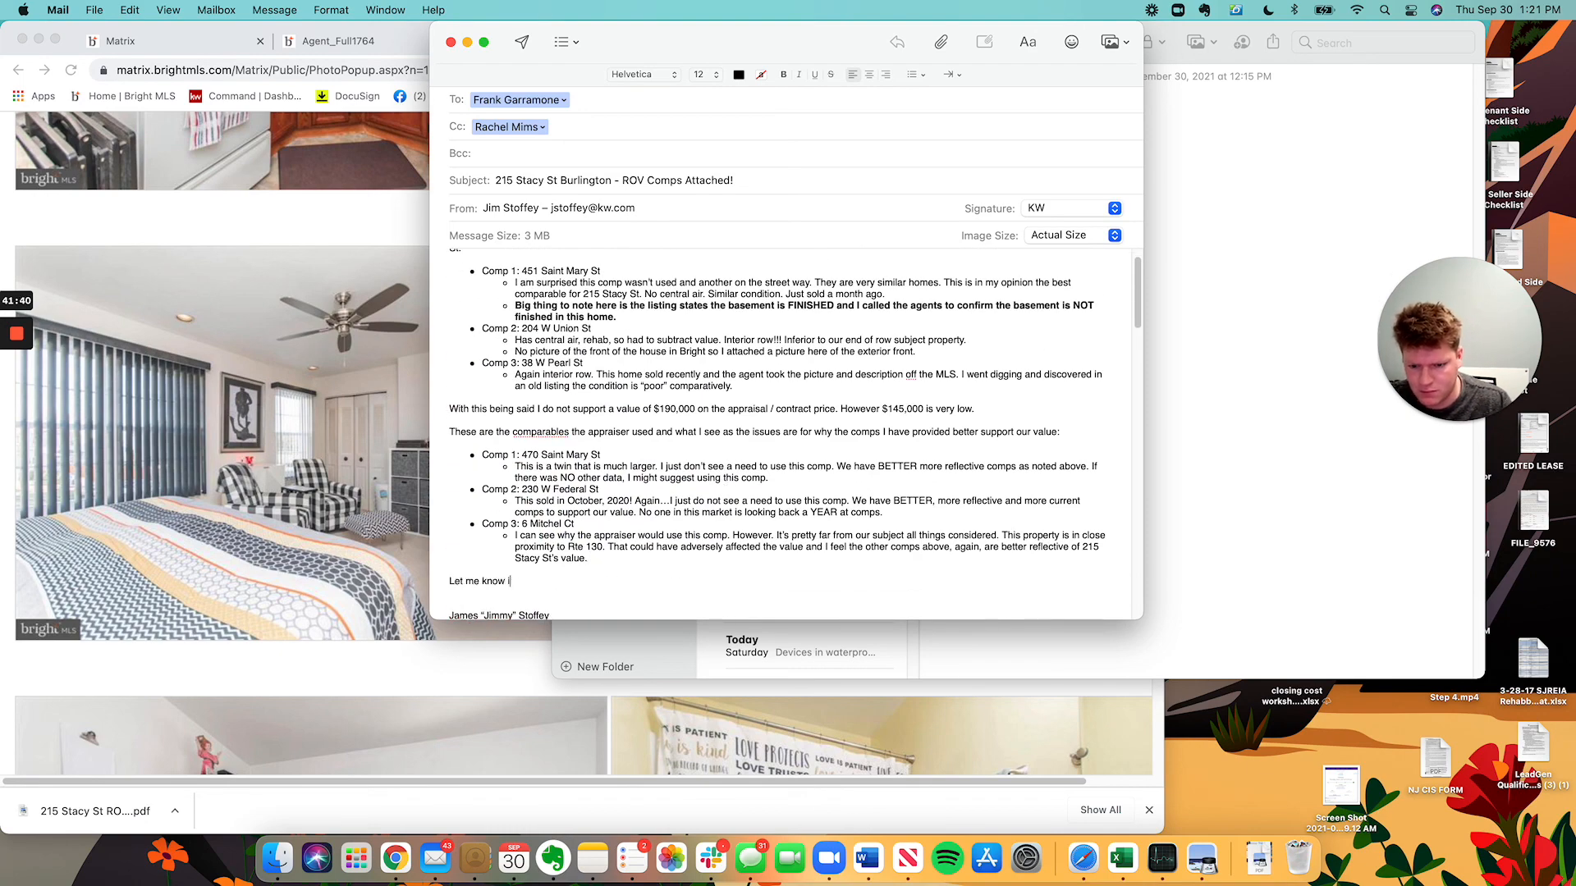
type("f this helps.")
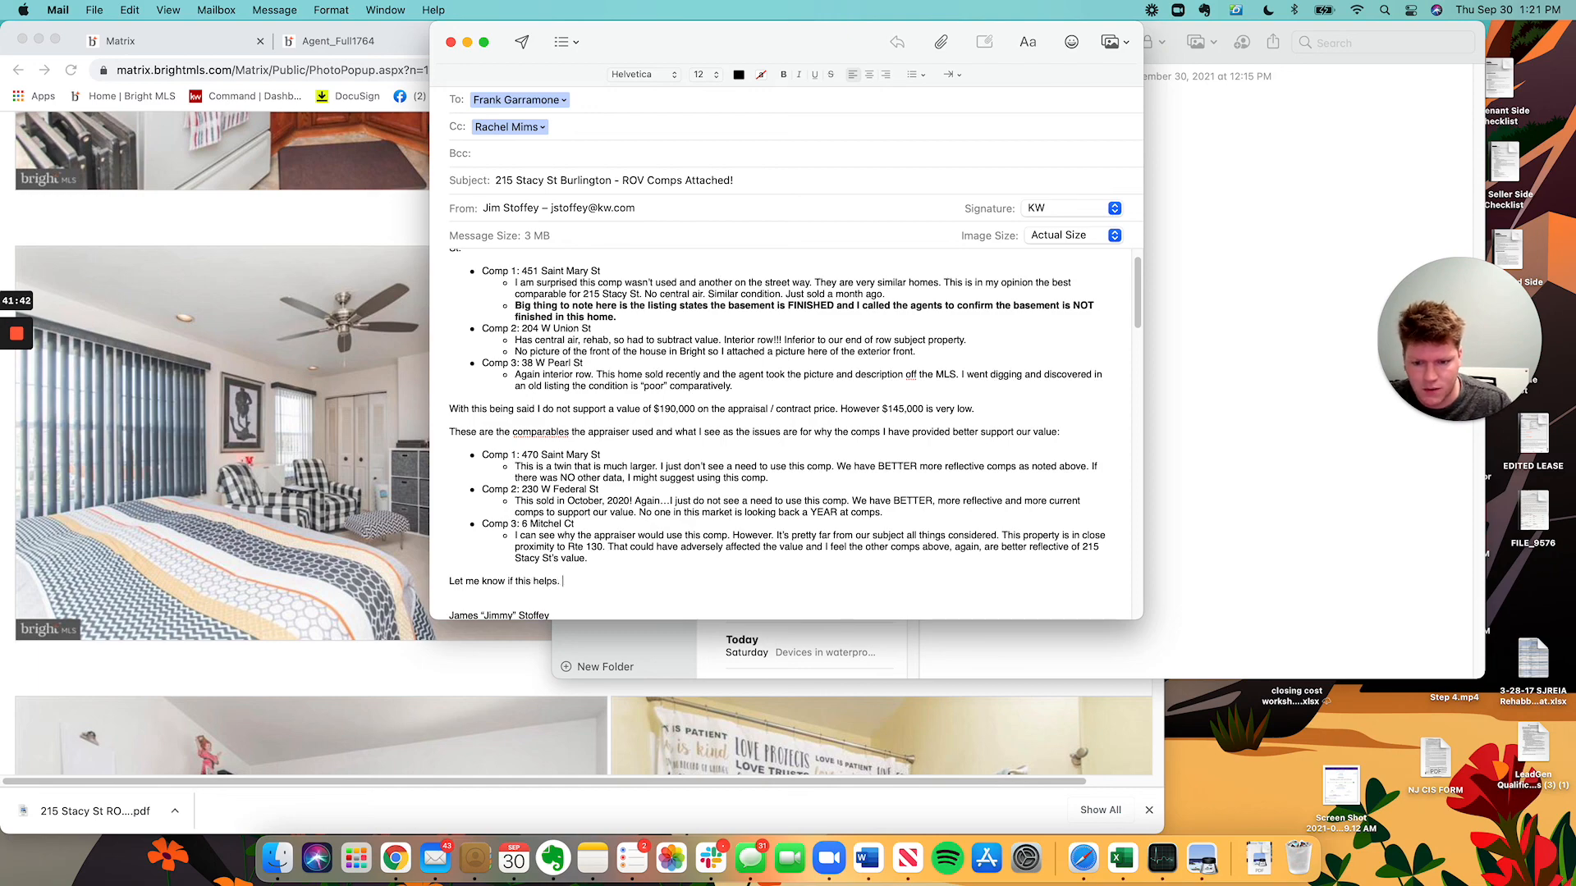
scroll(742, 460, "up", 2)
scroll(602, 399, "down", 10)
scroll(630, 418, "up", 10)
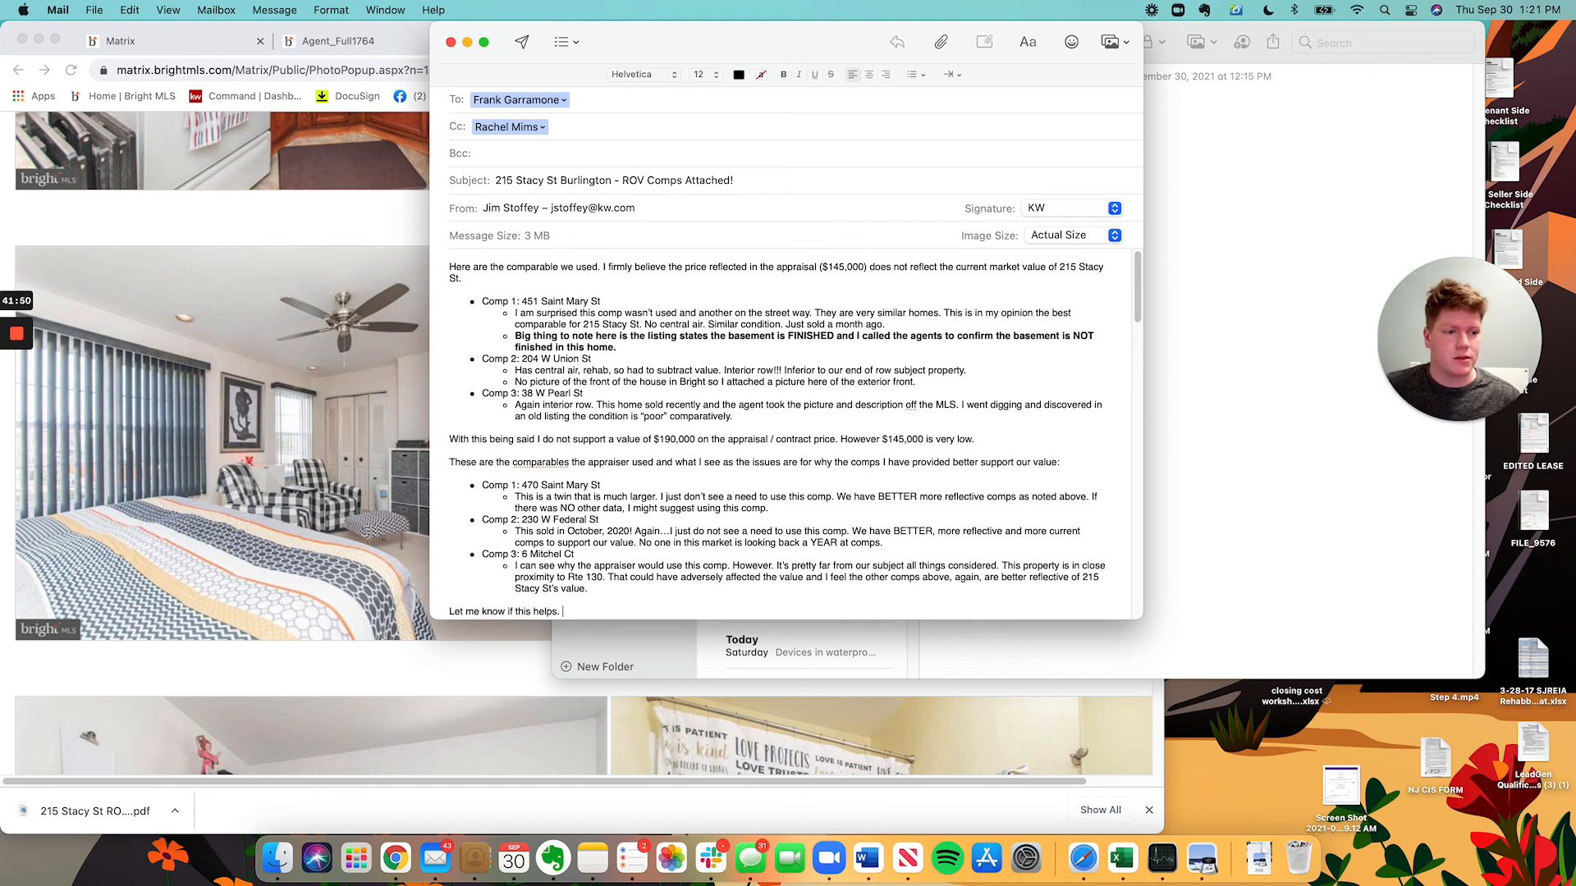
left_click_drag(1459, 339, 340, 250)
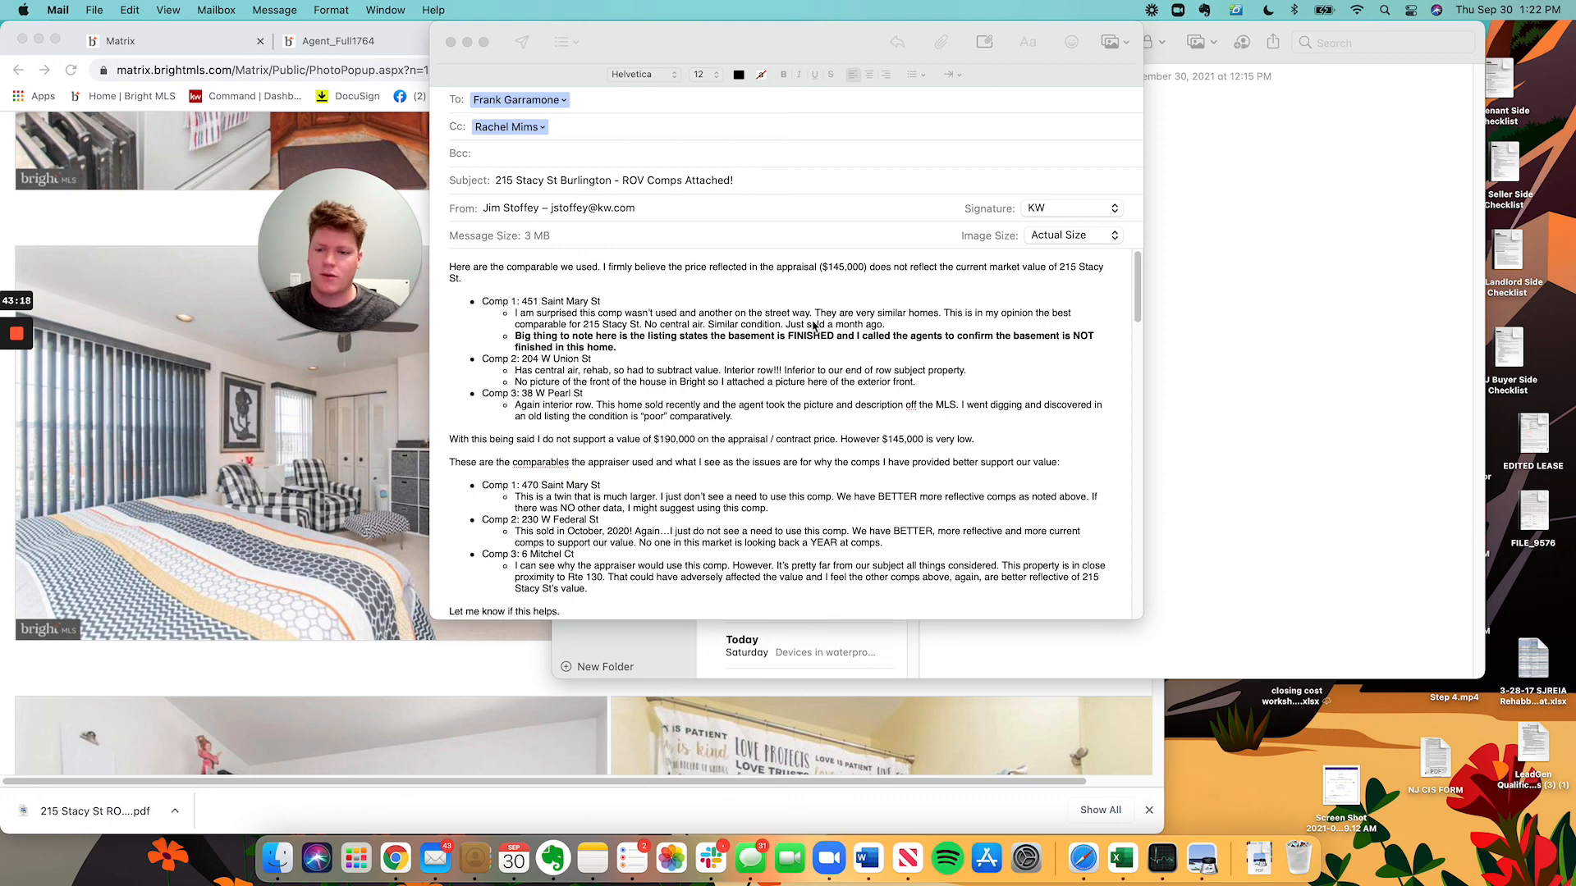
left_click(753, 463)
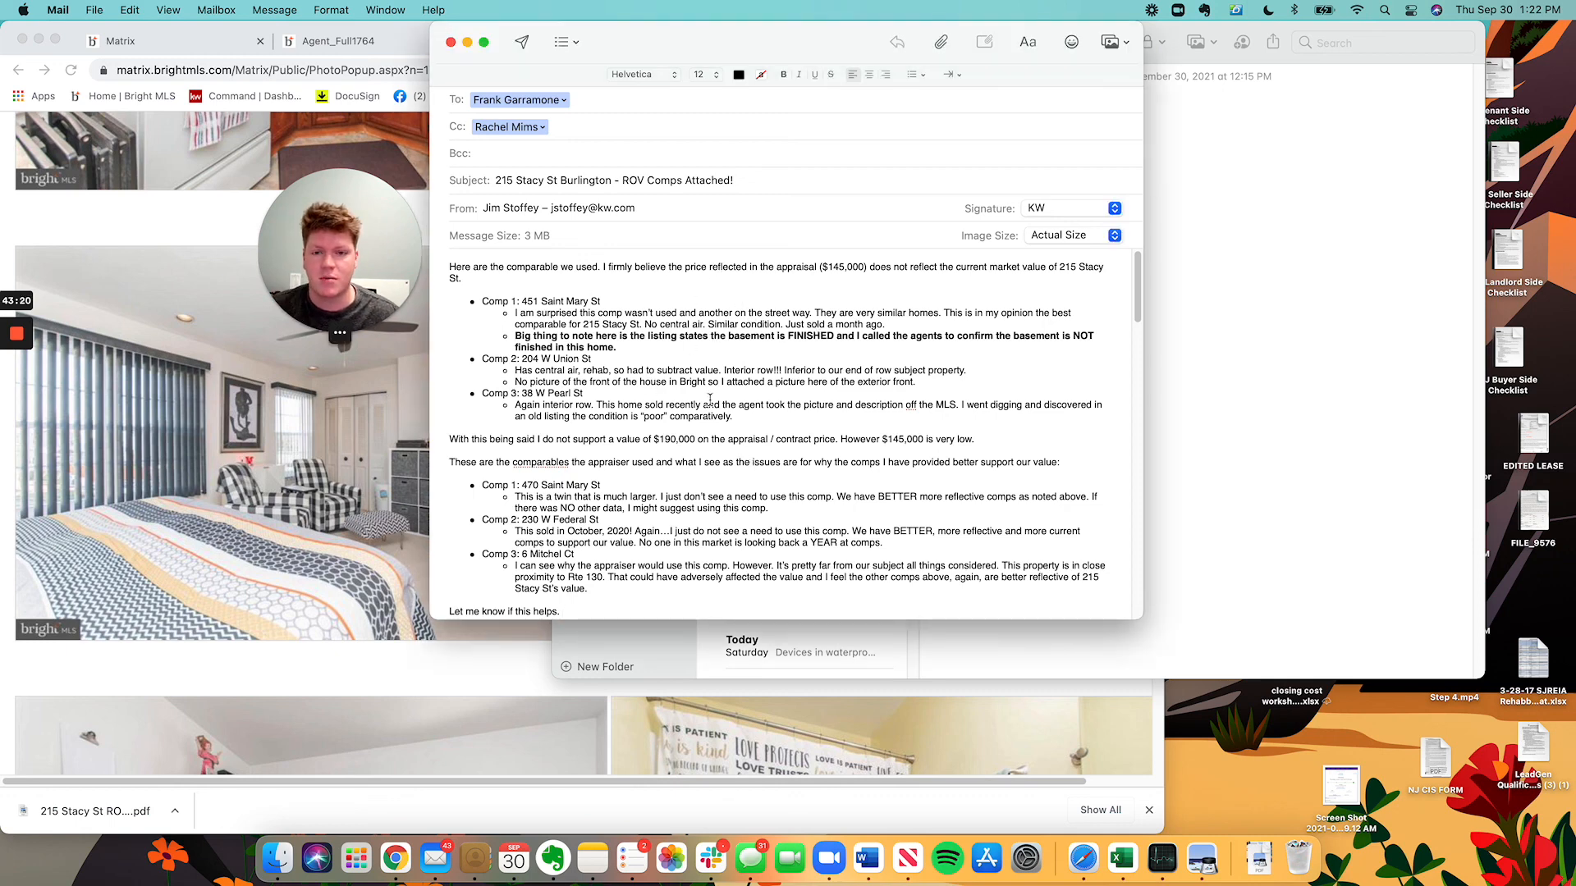